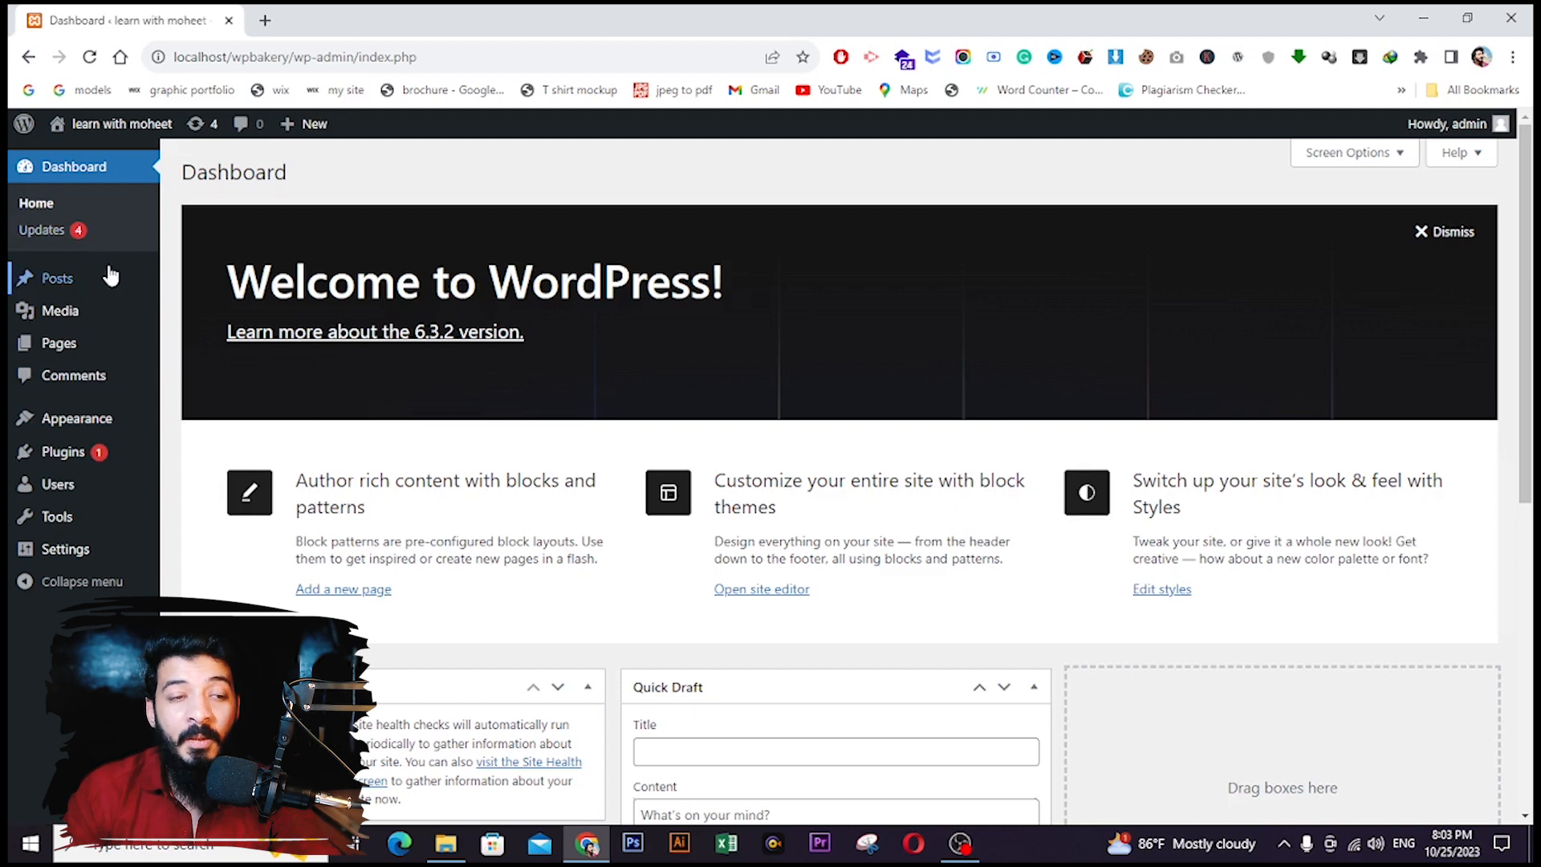
# - Go to Appearance > Themes > Add New and reveal the theme zip upload form
pyautogui.moveTo(73, 289)
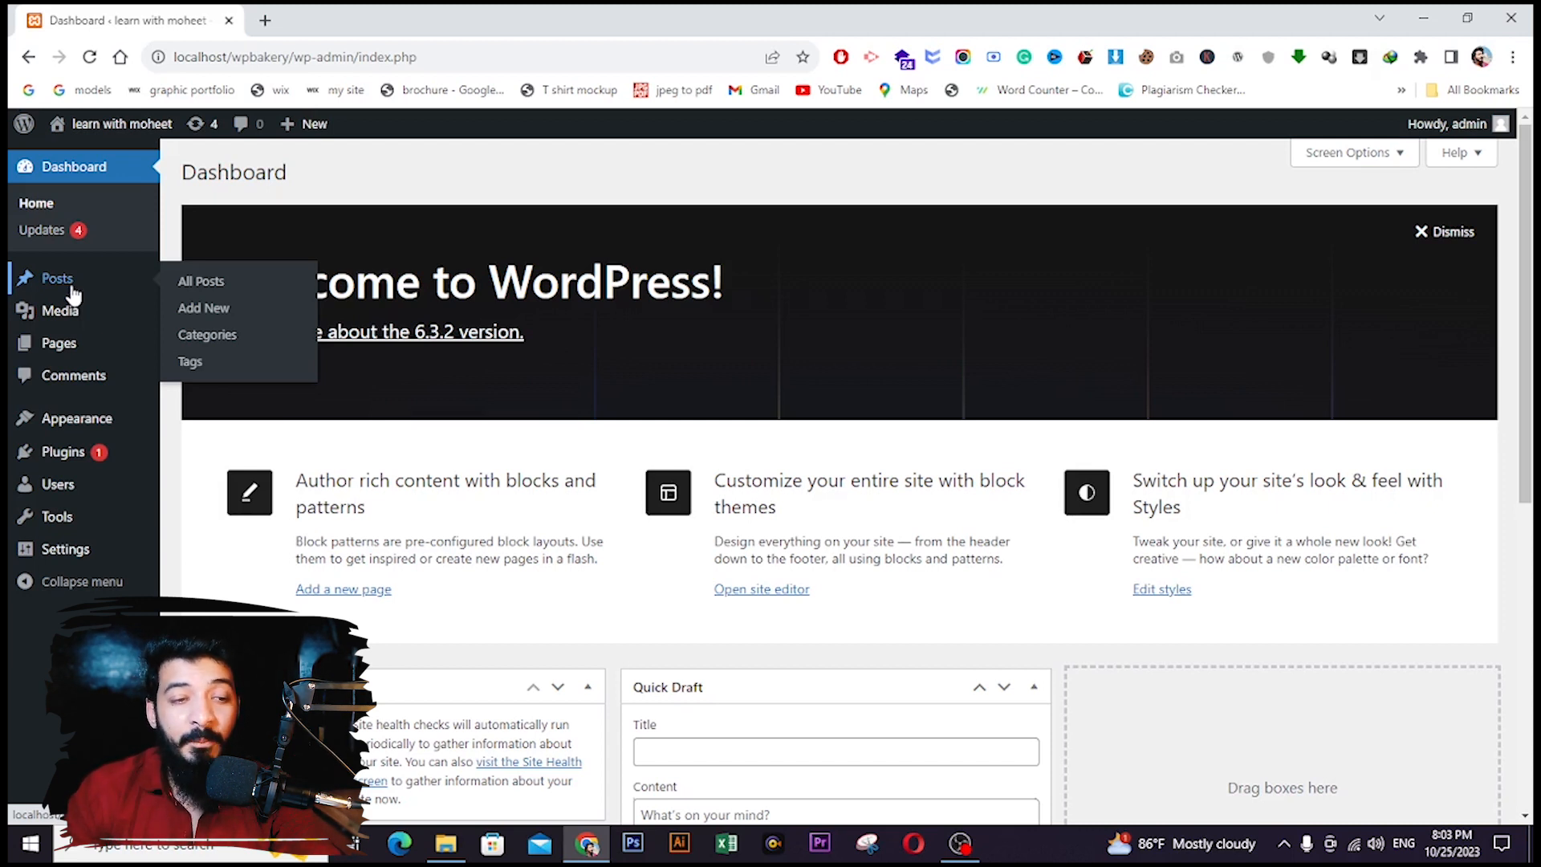
pyautogui.moveTo(56, 320)
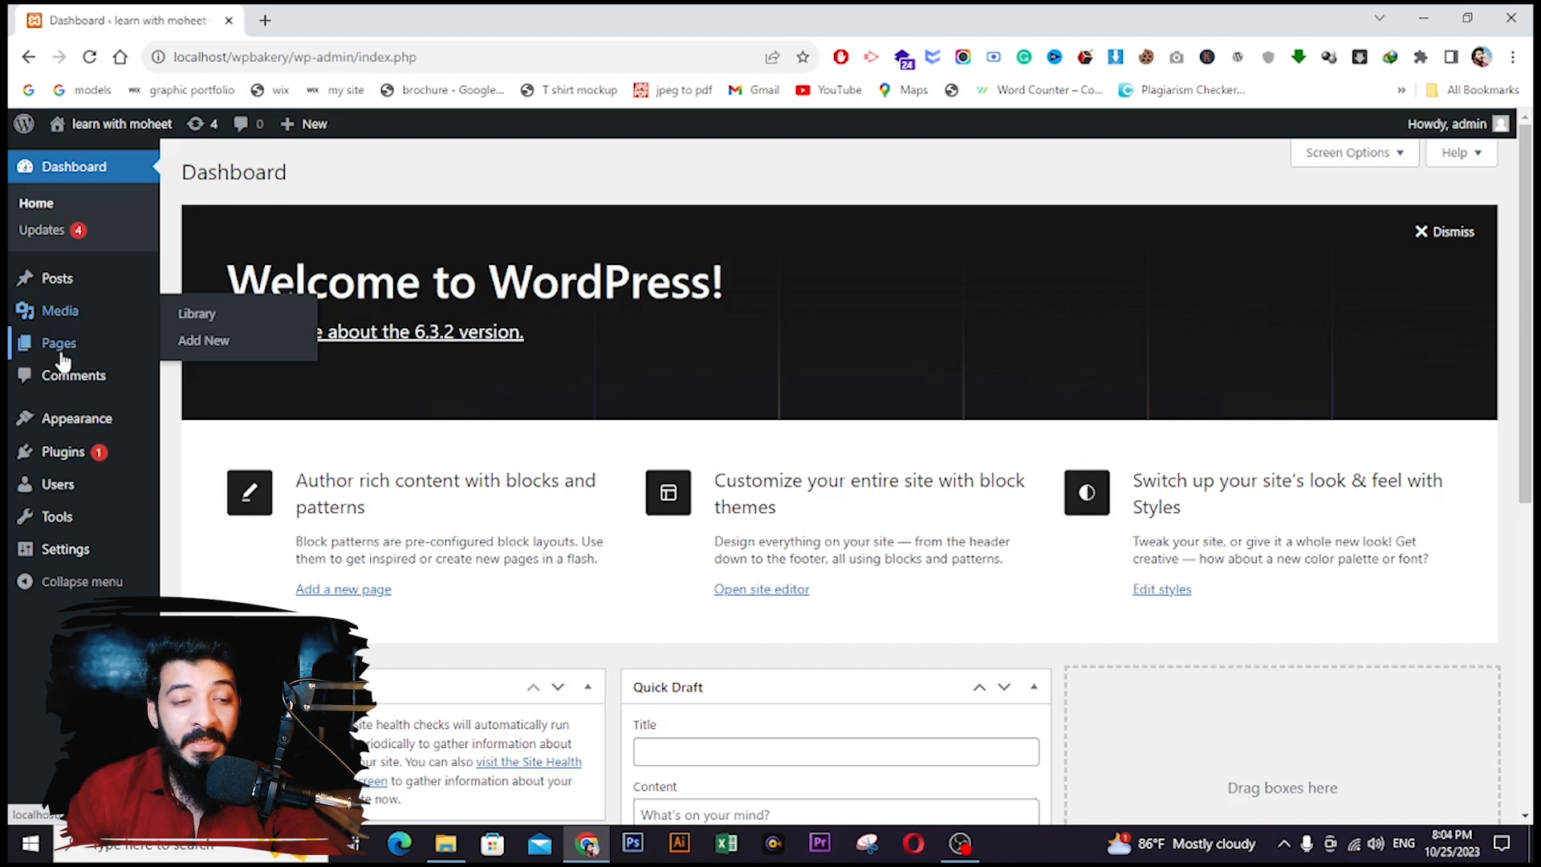
pyautogui.moveTo(61, 354)
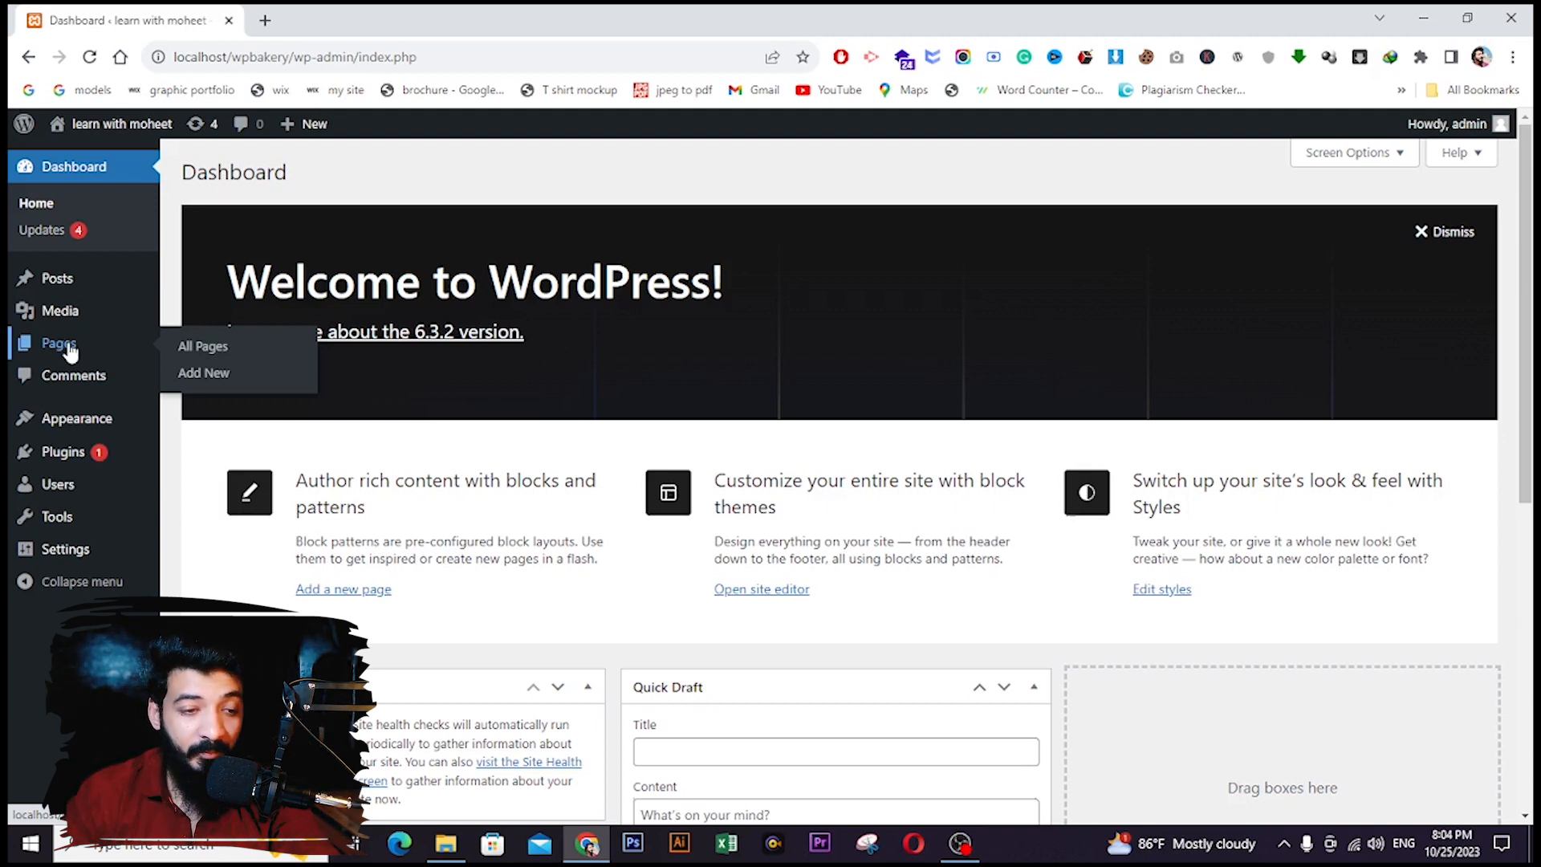
pyautogui.moveTo(96, 421)
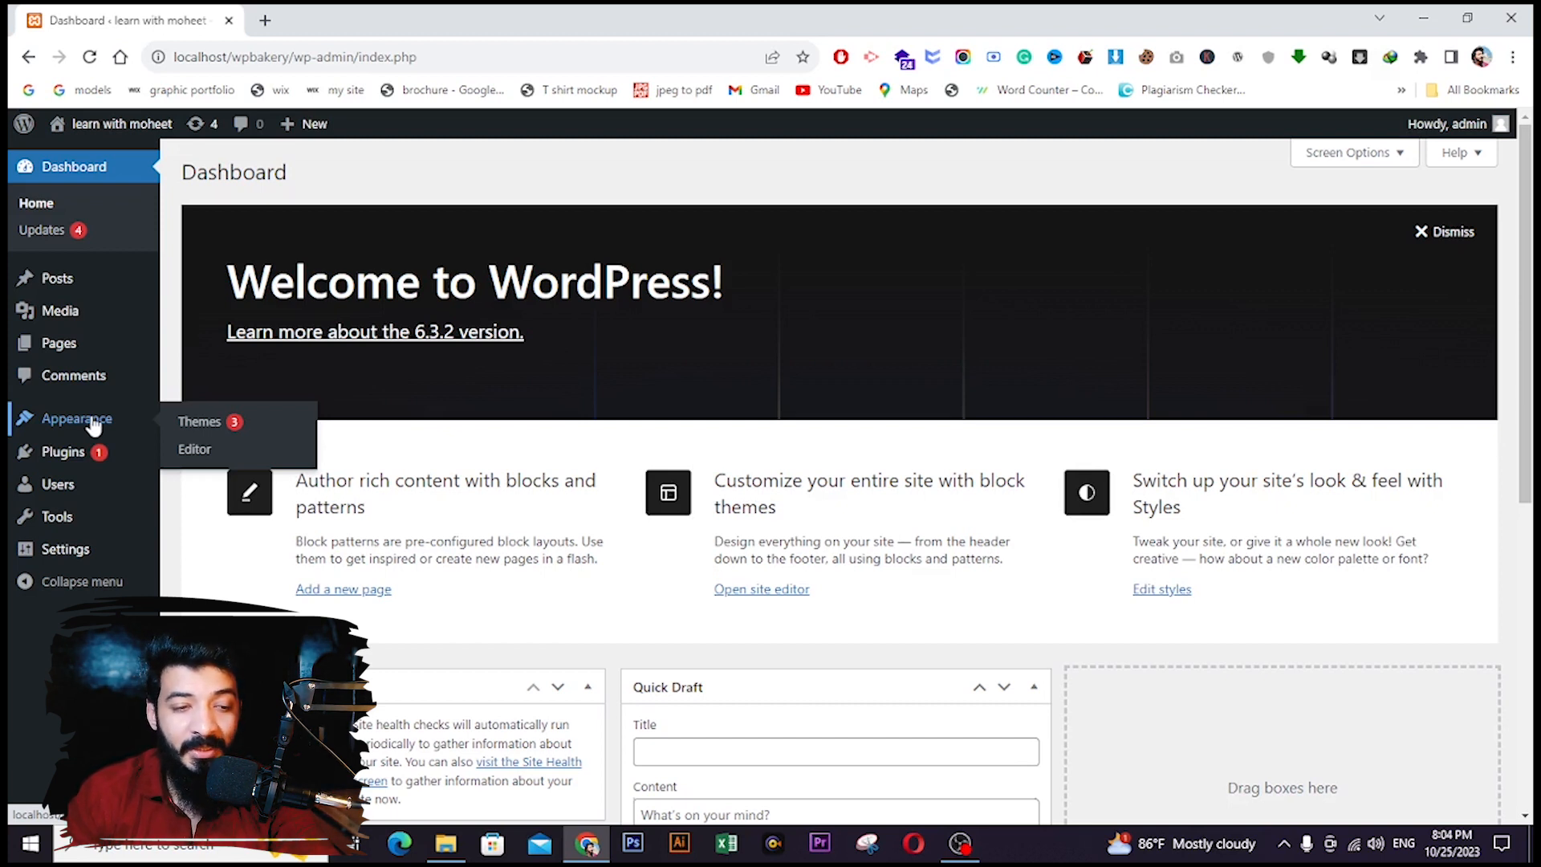
pyautogui.click(205, 421)
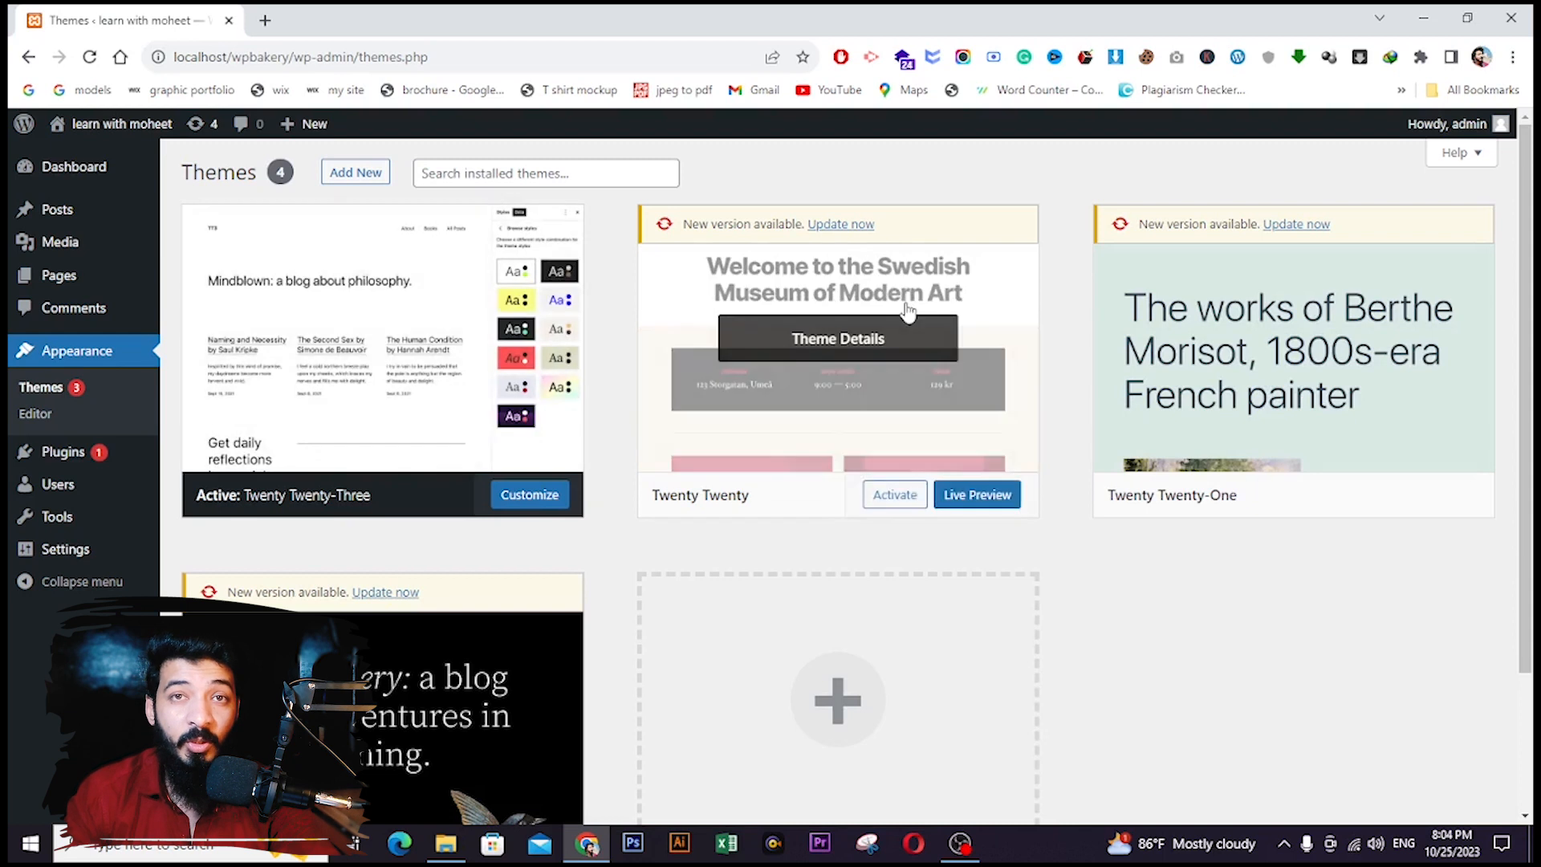
pyautogui.click(354, 174)
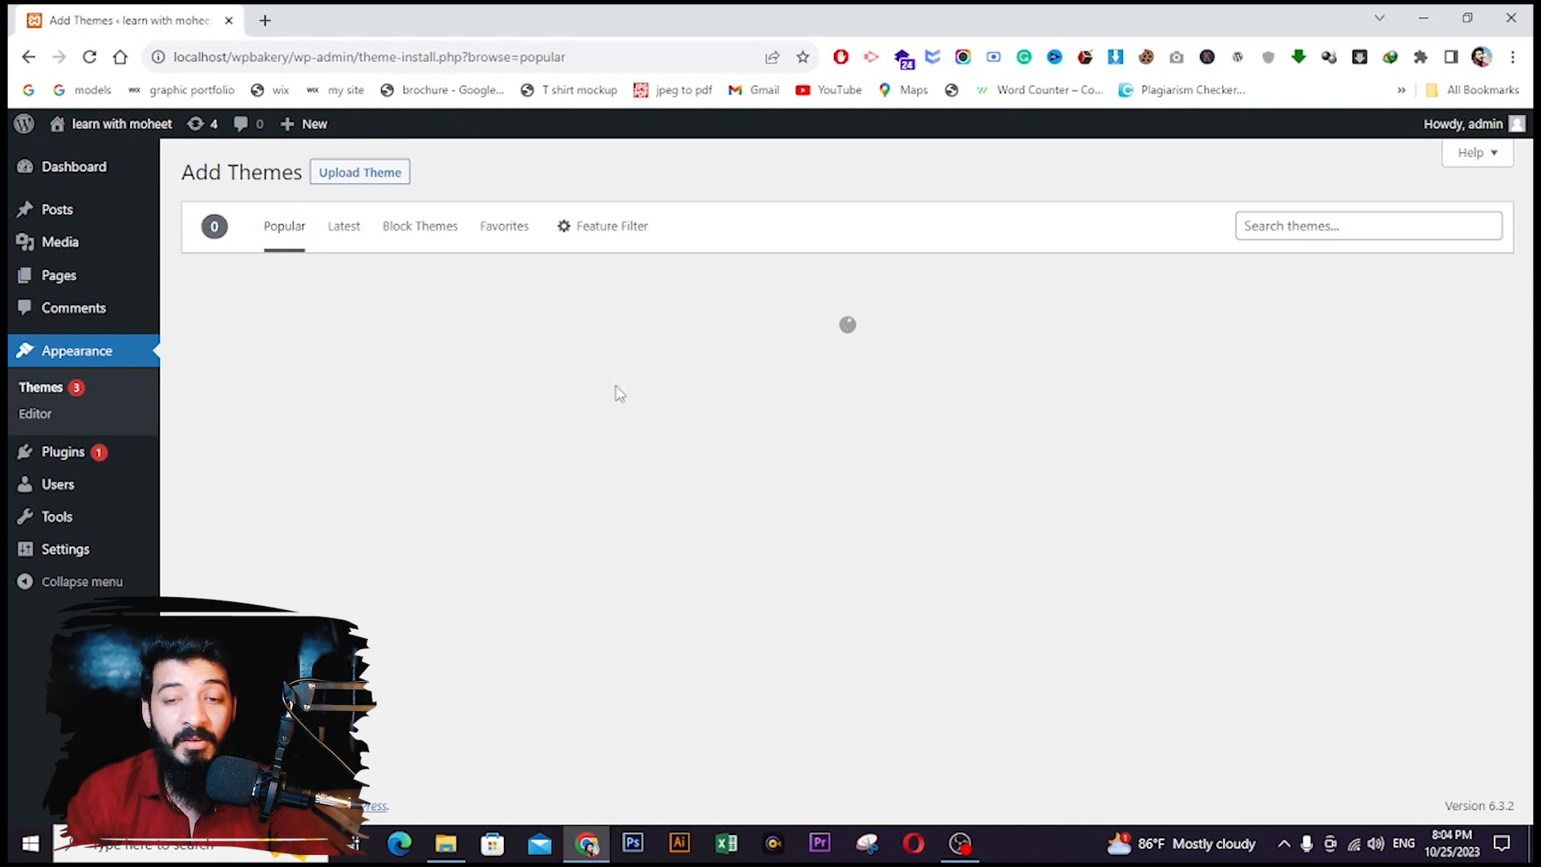
pyautogui.scroll(-4, 1002, 592)
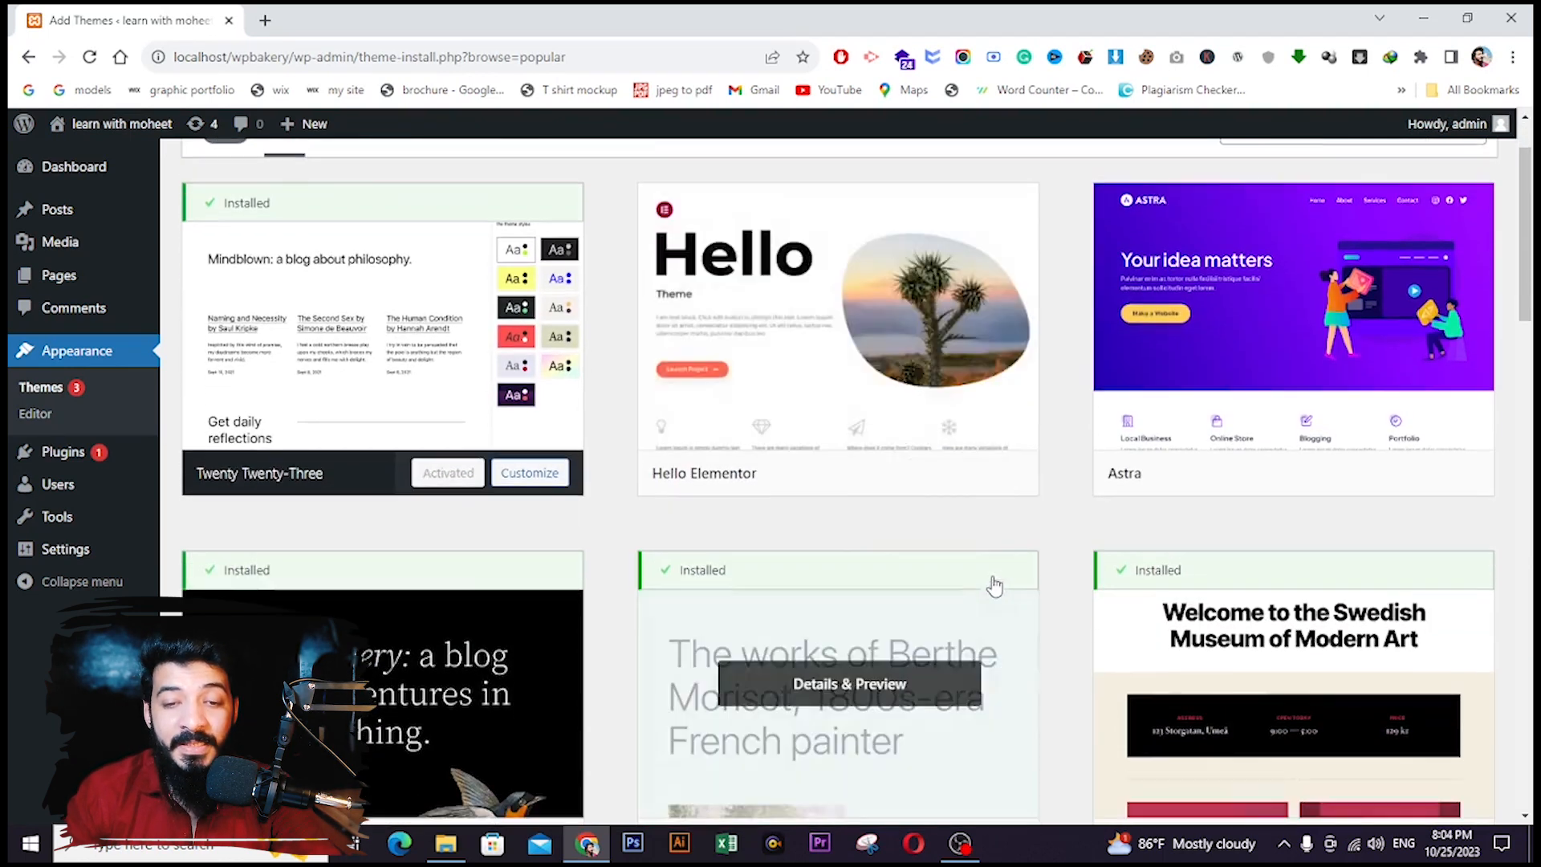
pyautogui.scroll(-4, 845, 498)
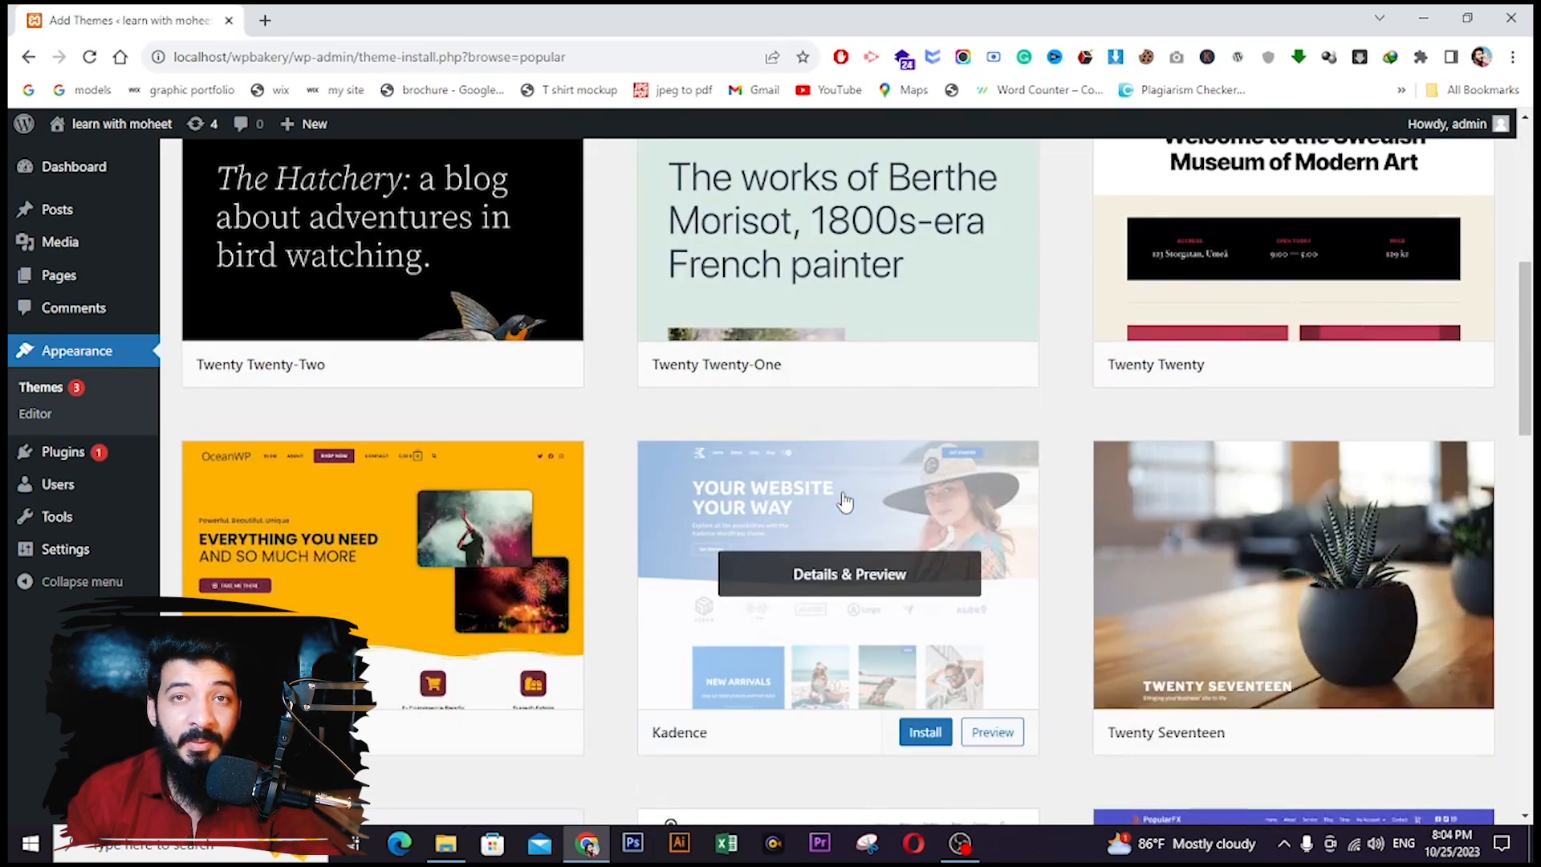
pyautogui.scroll(3, 845, 501)
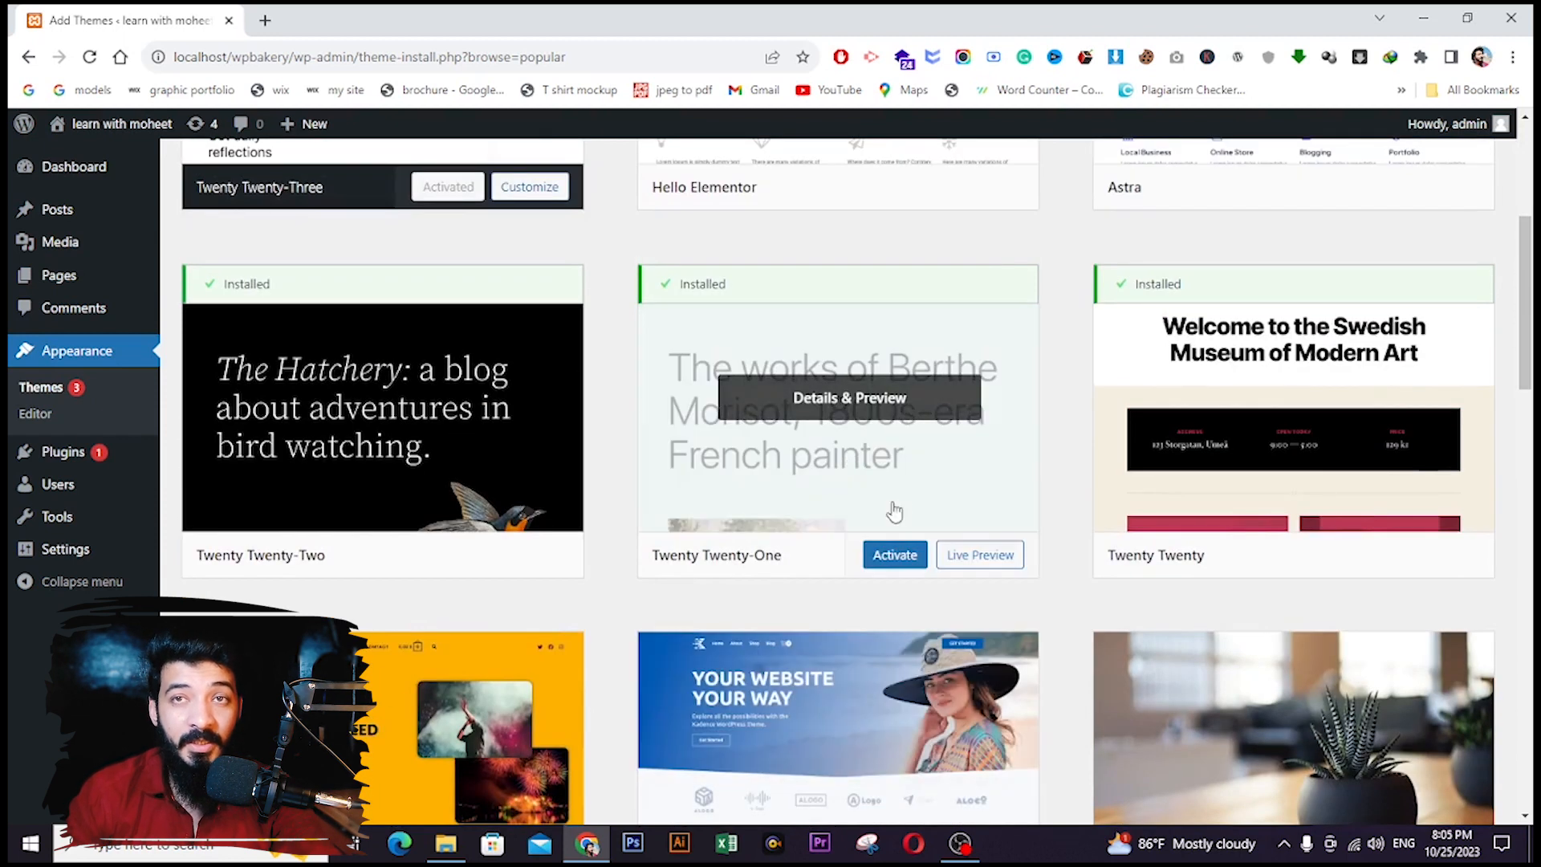
pyautogui.scroll(5, 974, 489)
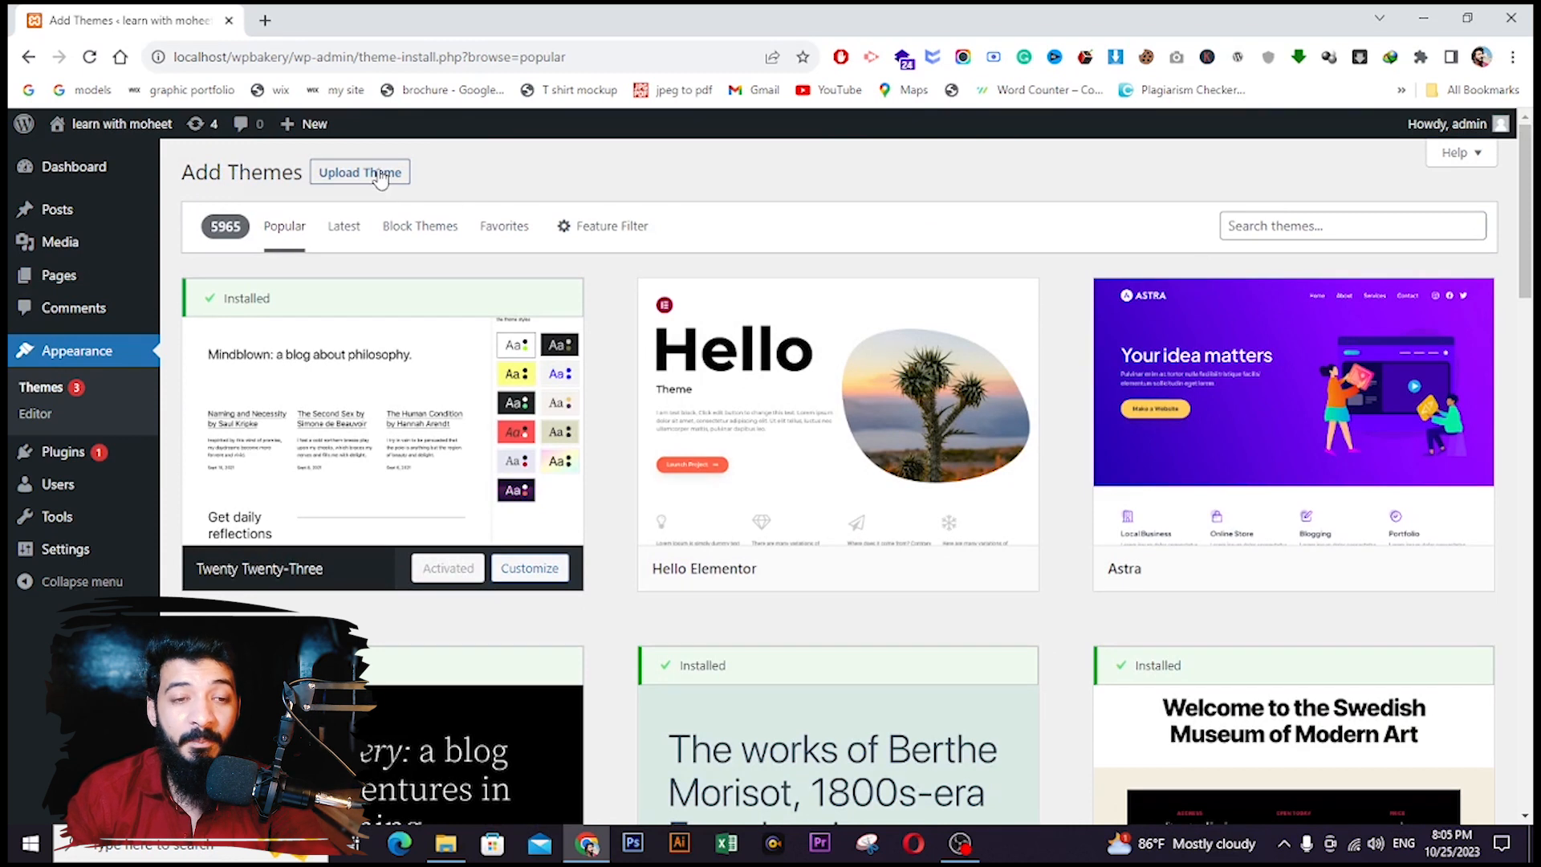
pyautogui.click(378, 172)
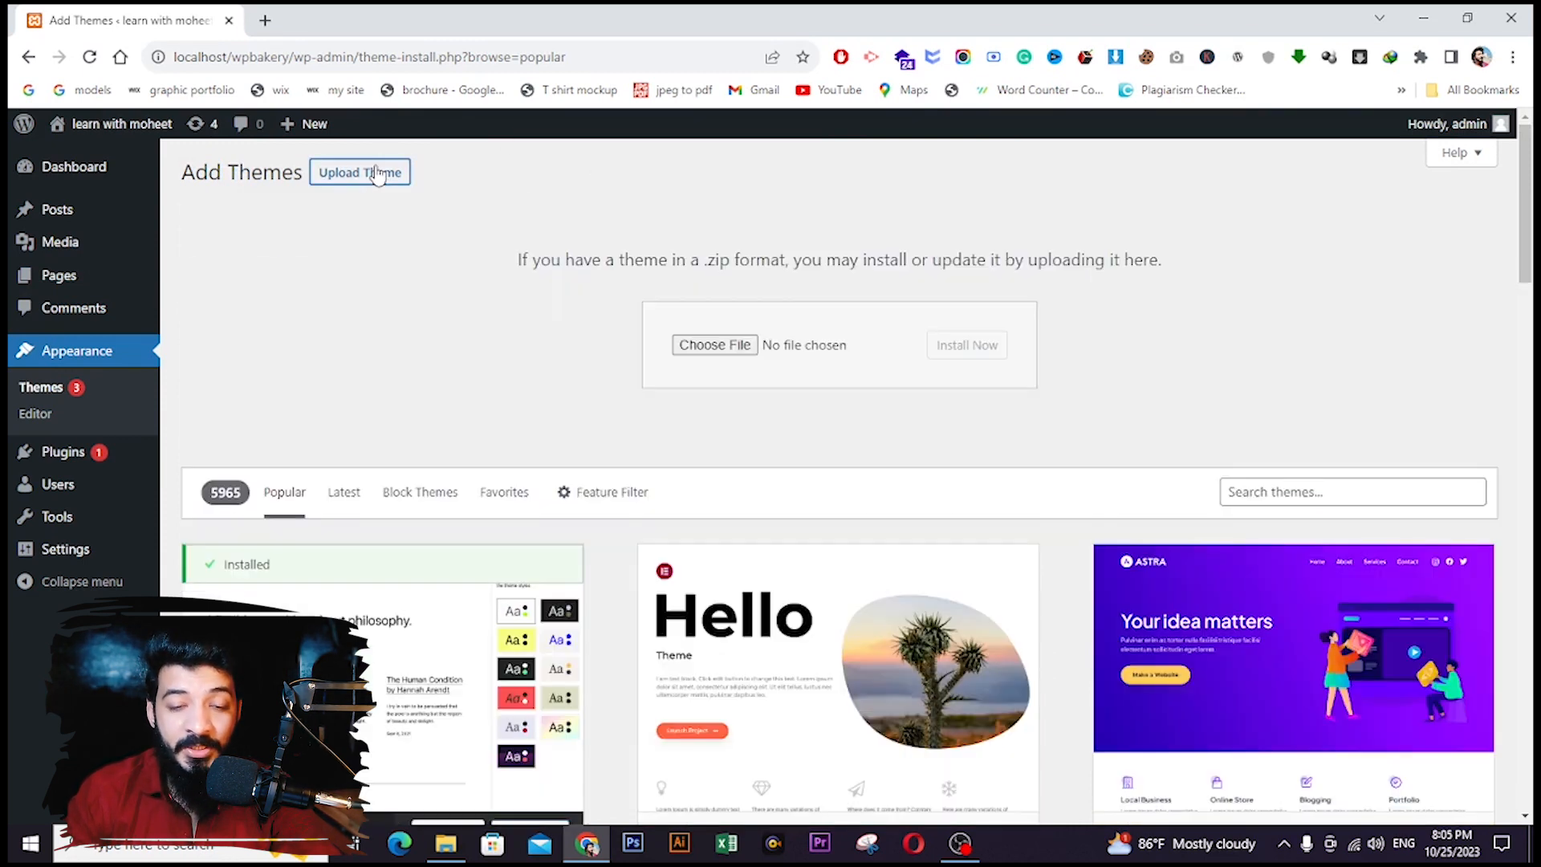
# - Upload Impreza.zip, install it and activate the Impreza theme
pyautogui.click(692, 346)
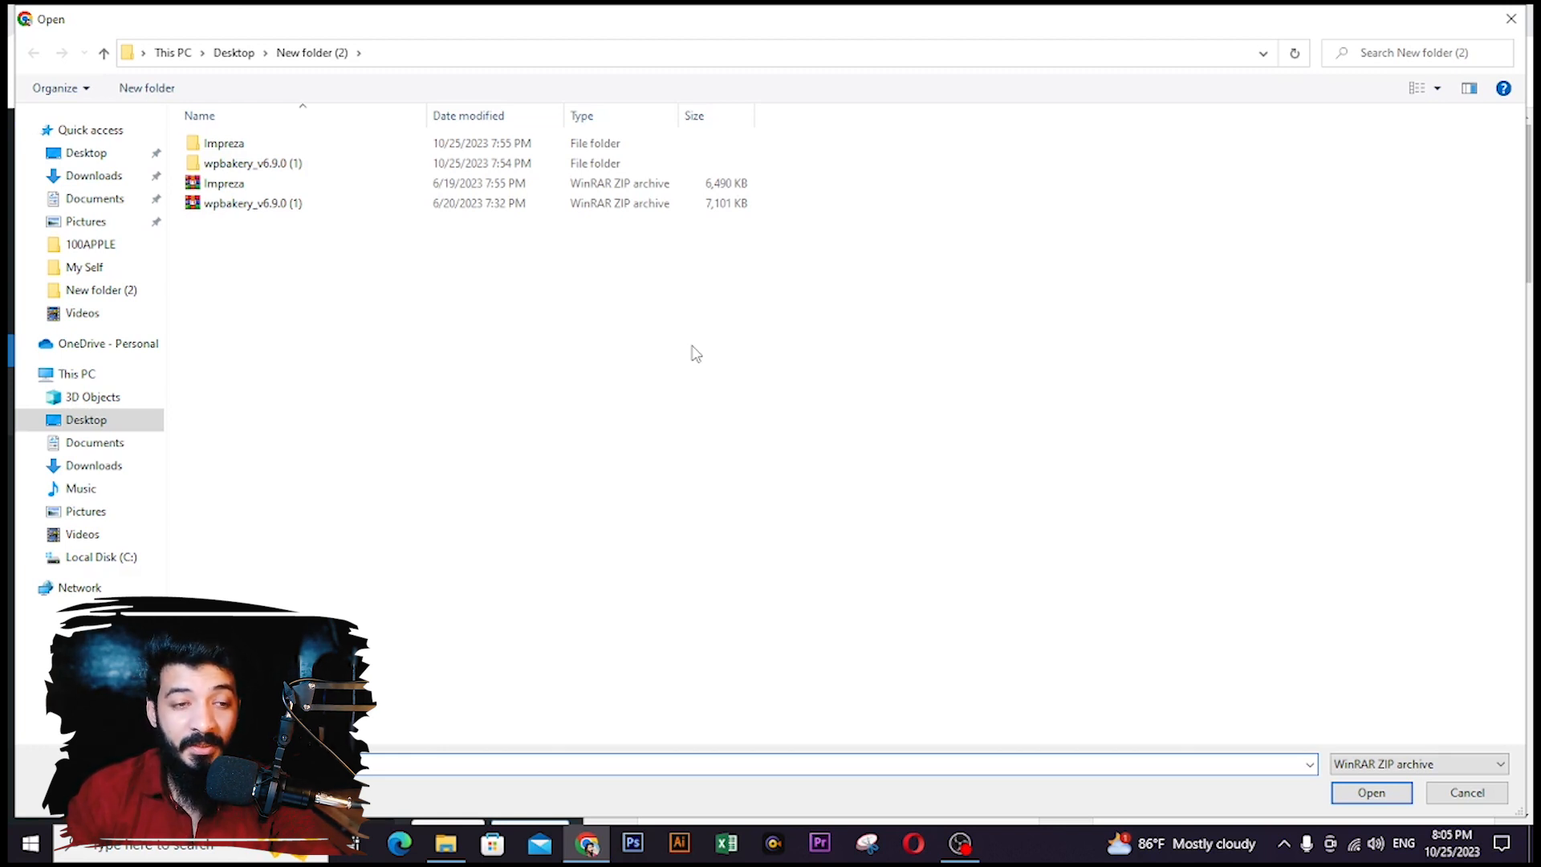
pyautogui.click(346, 190)
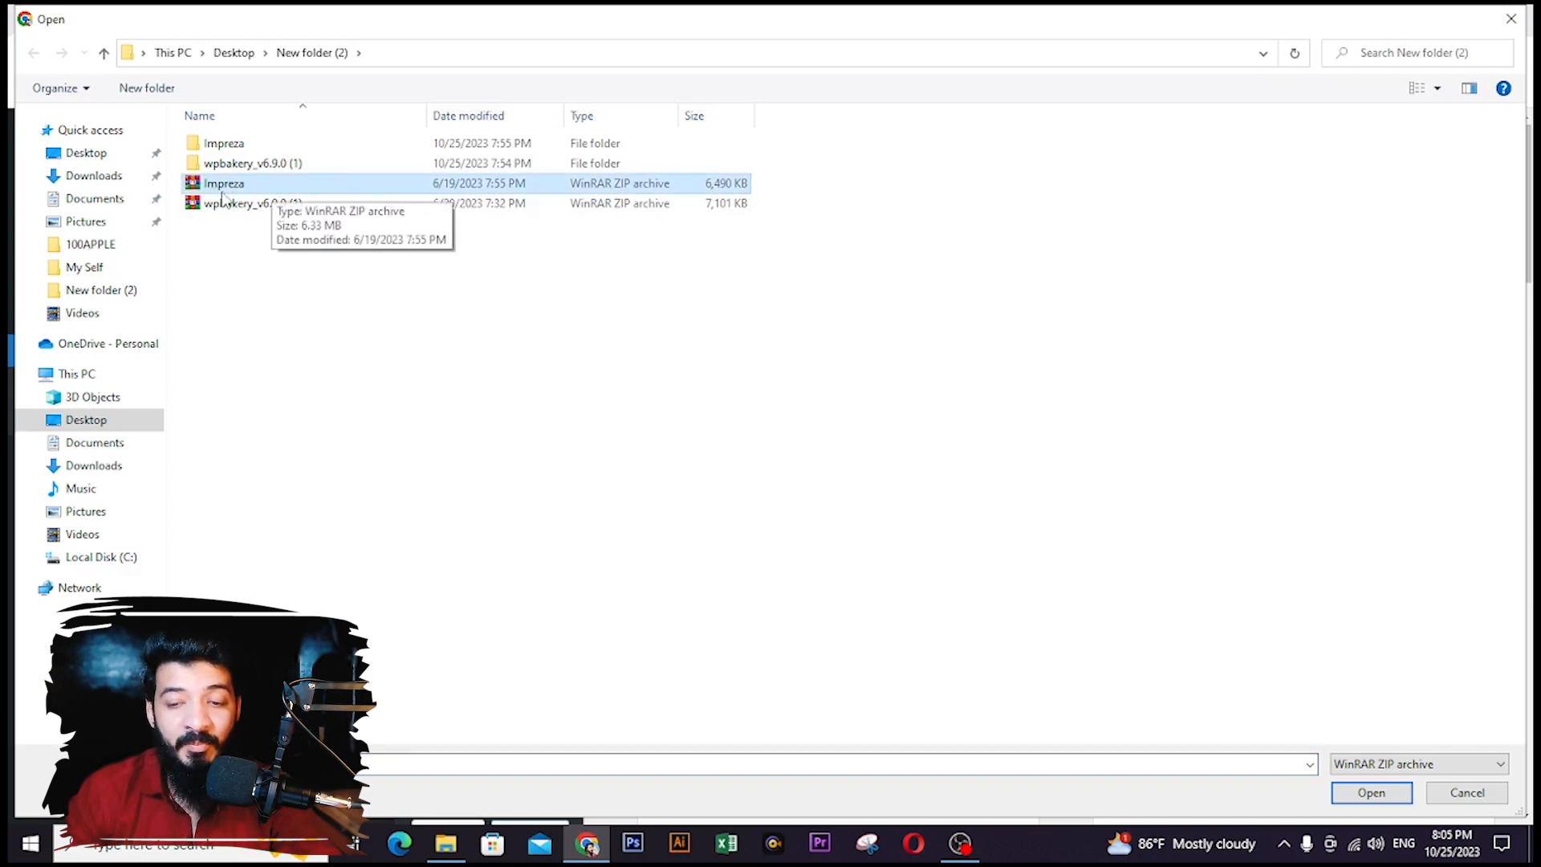
pyautogui.click(1367, 793)
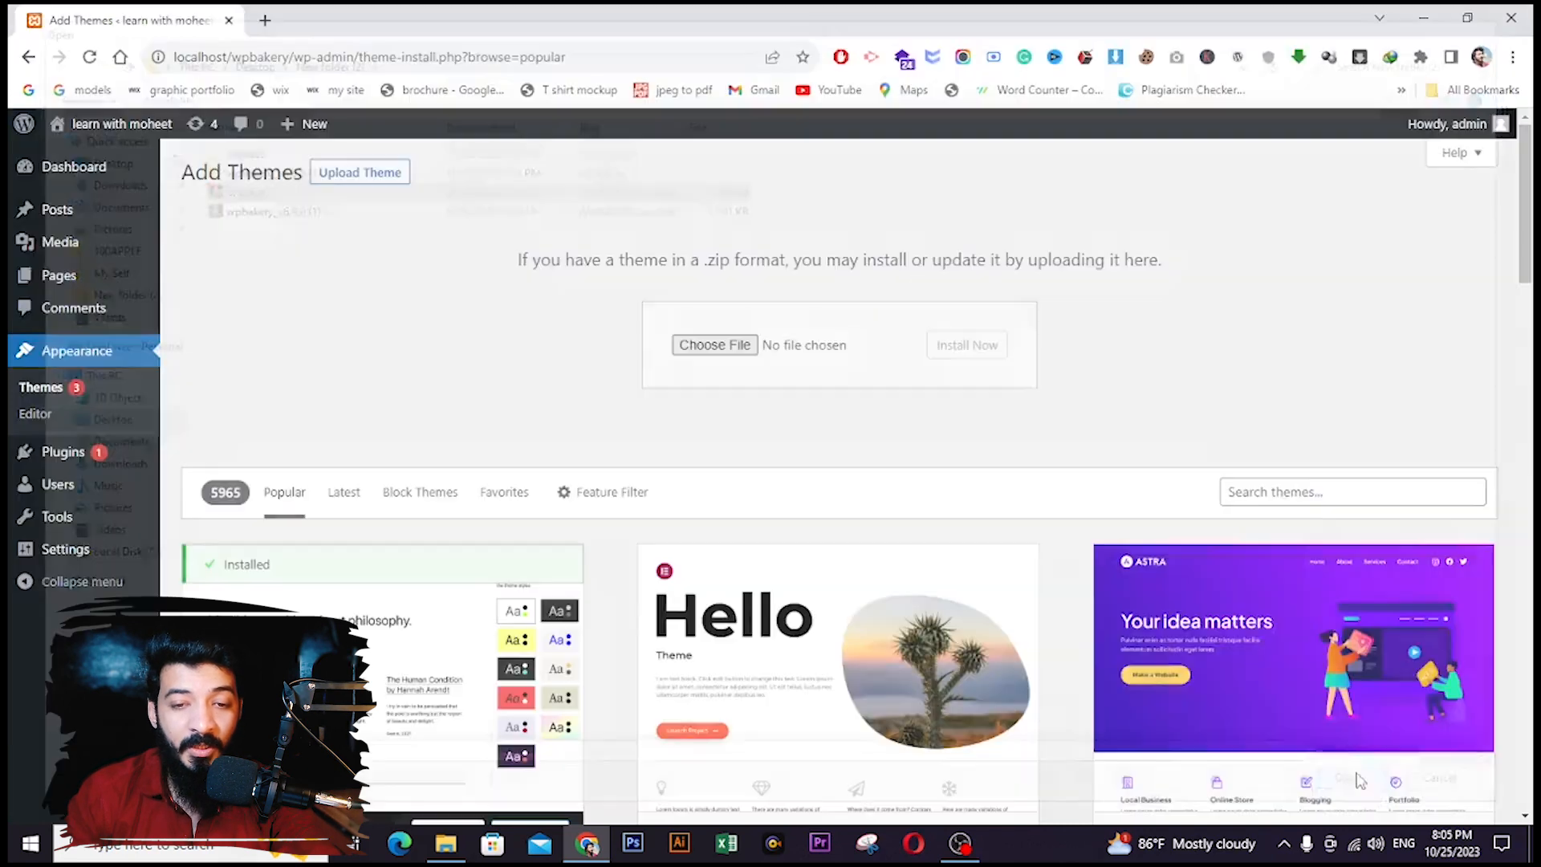
pyautogui.click(977, 358)
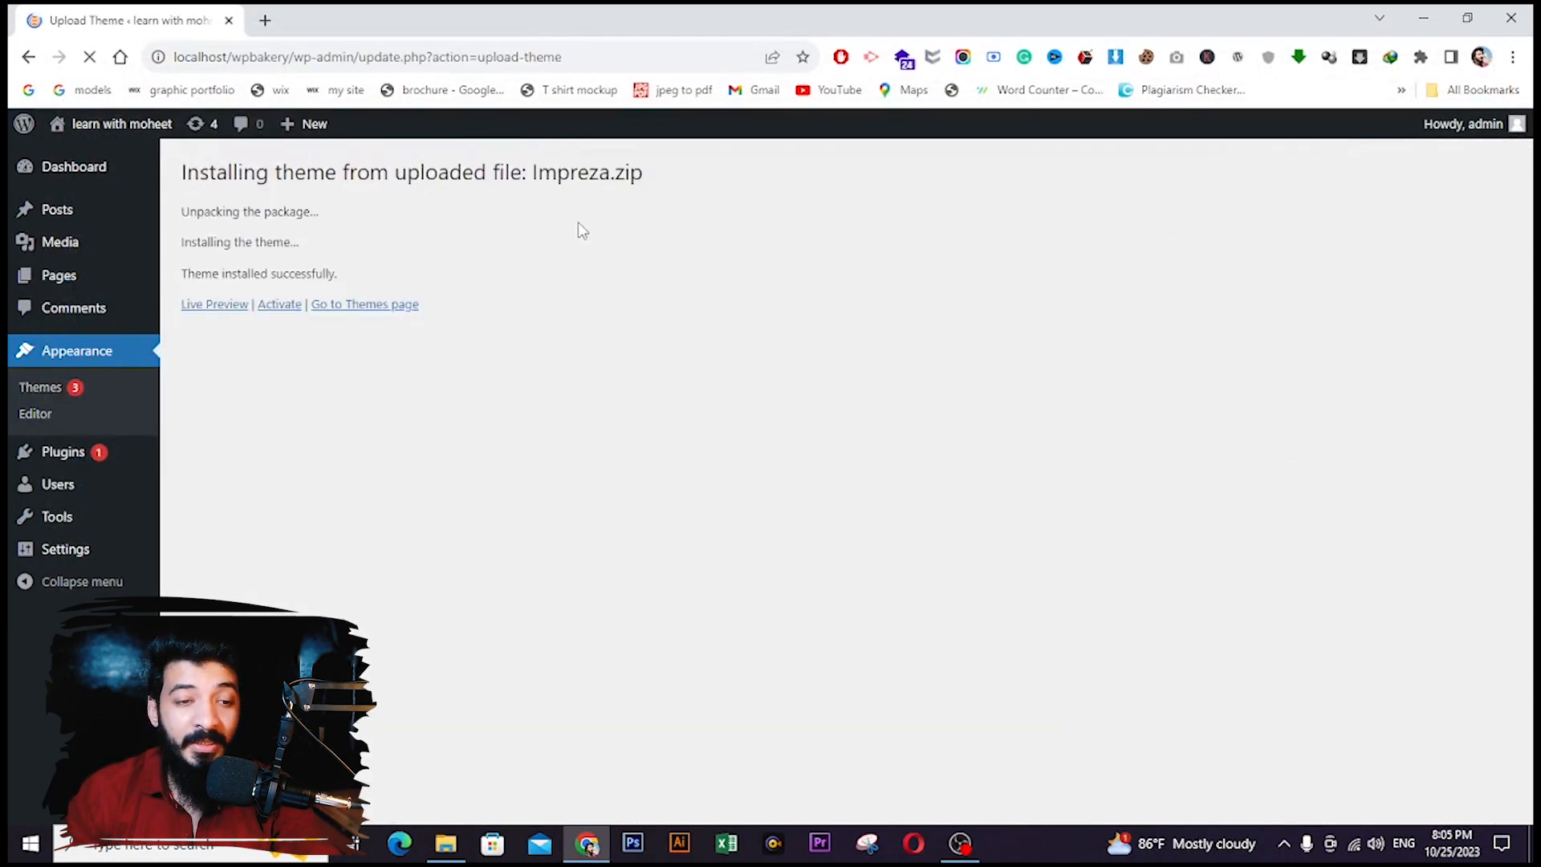
pyautogui.click(277, 306)
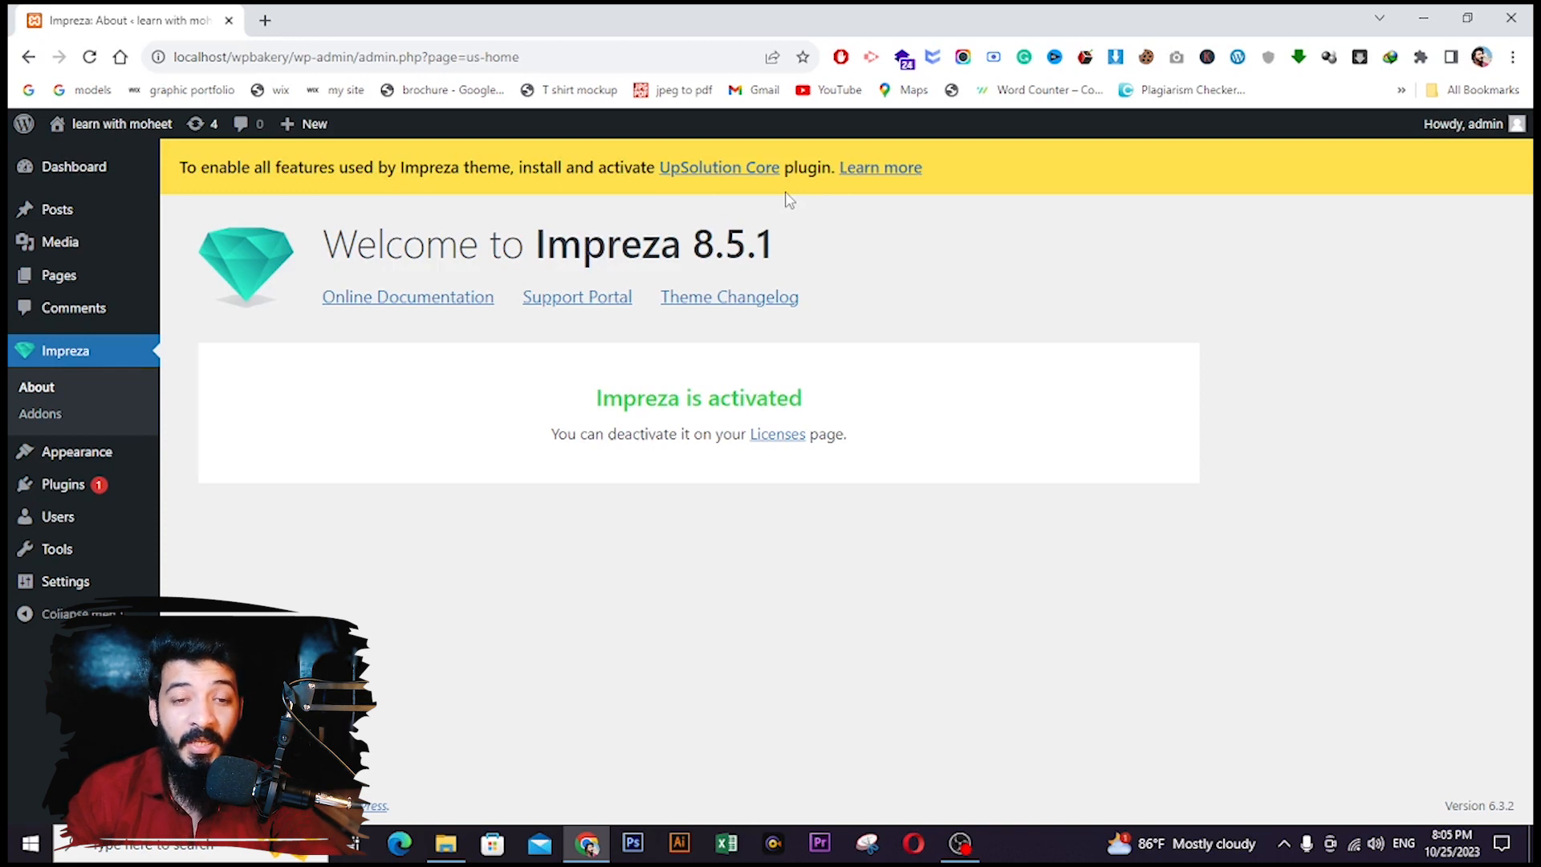
# - Install and activate UpSolution Core from the Impreza recommended-plugins notice
pyautogui.click(718, 173)
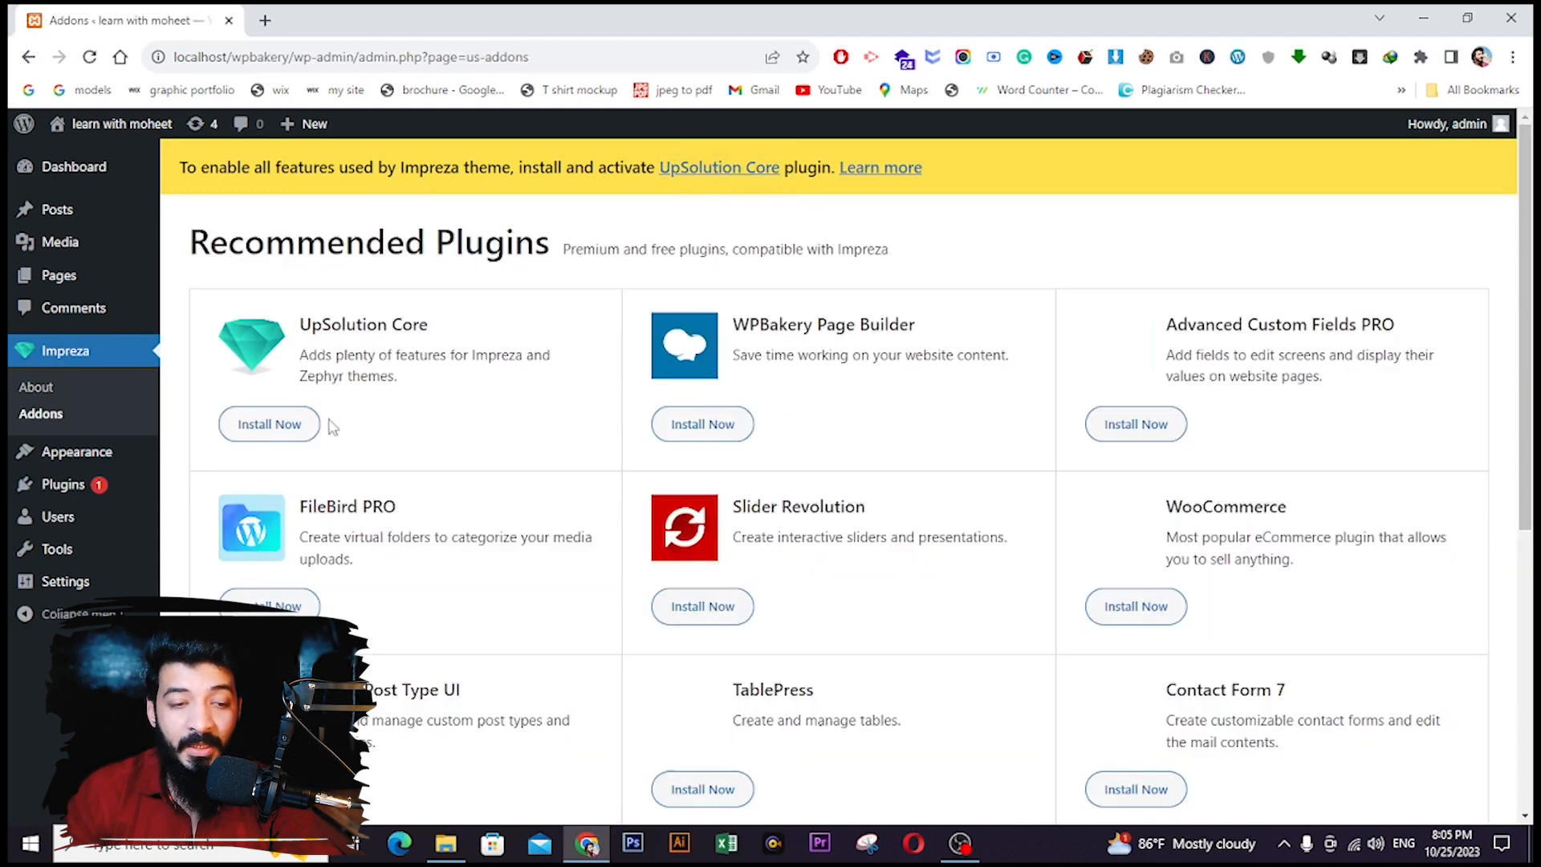
pyautogui.click(289, 430)
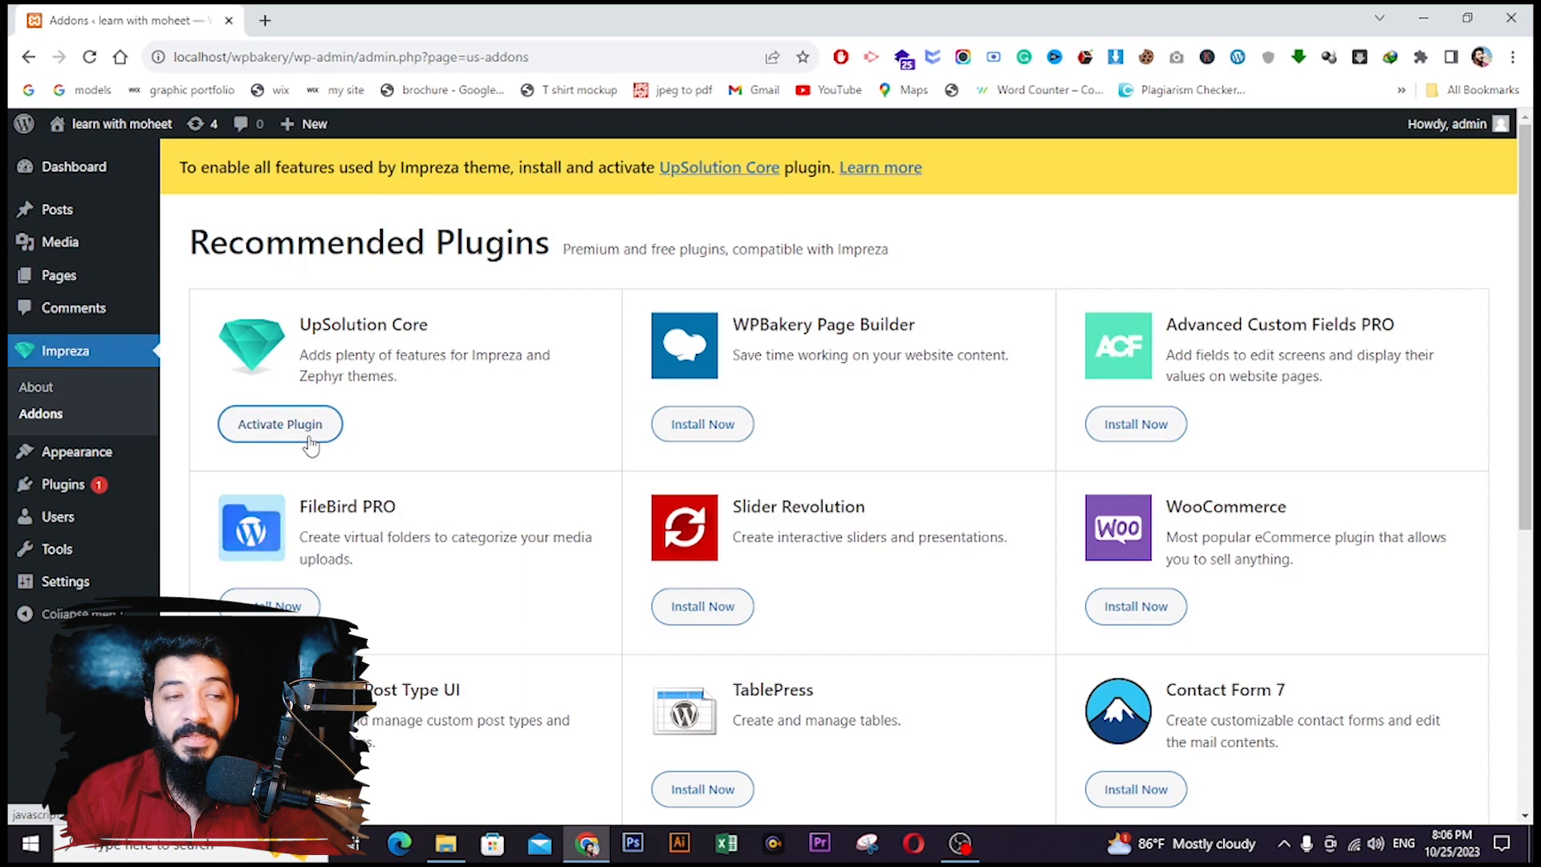
pyautogui.click(297, 434)
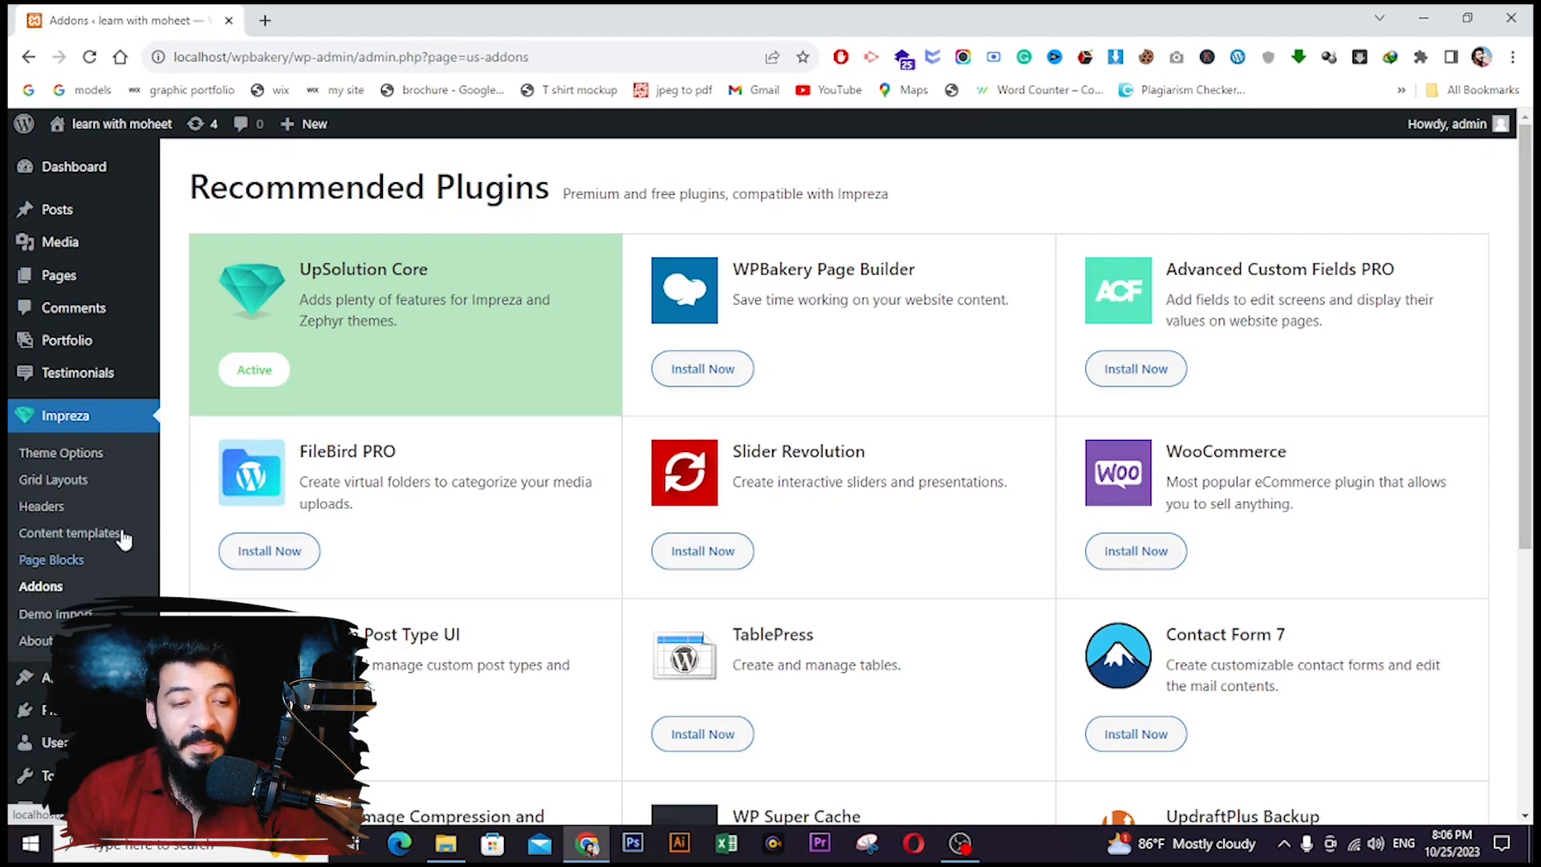
pyautogui.scroll(-1, 85, 562)
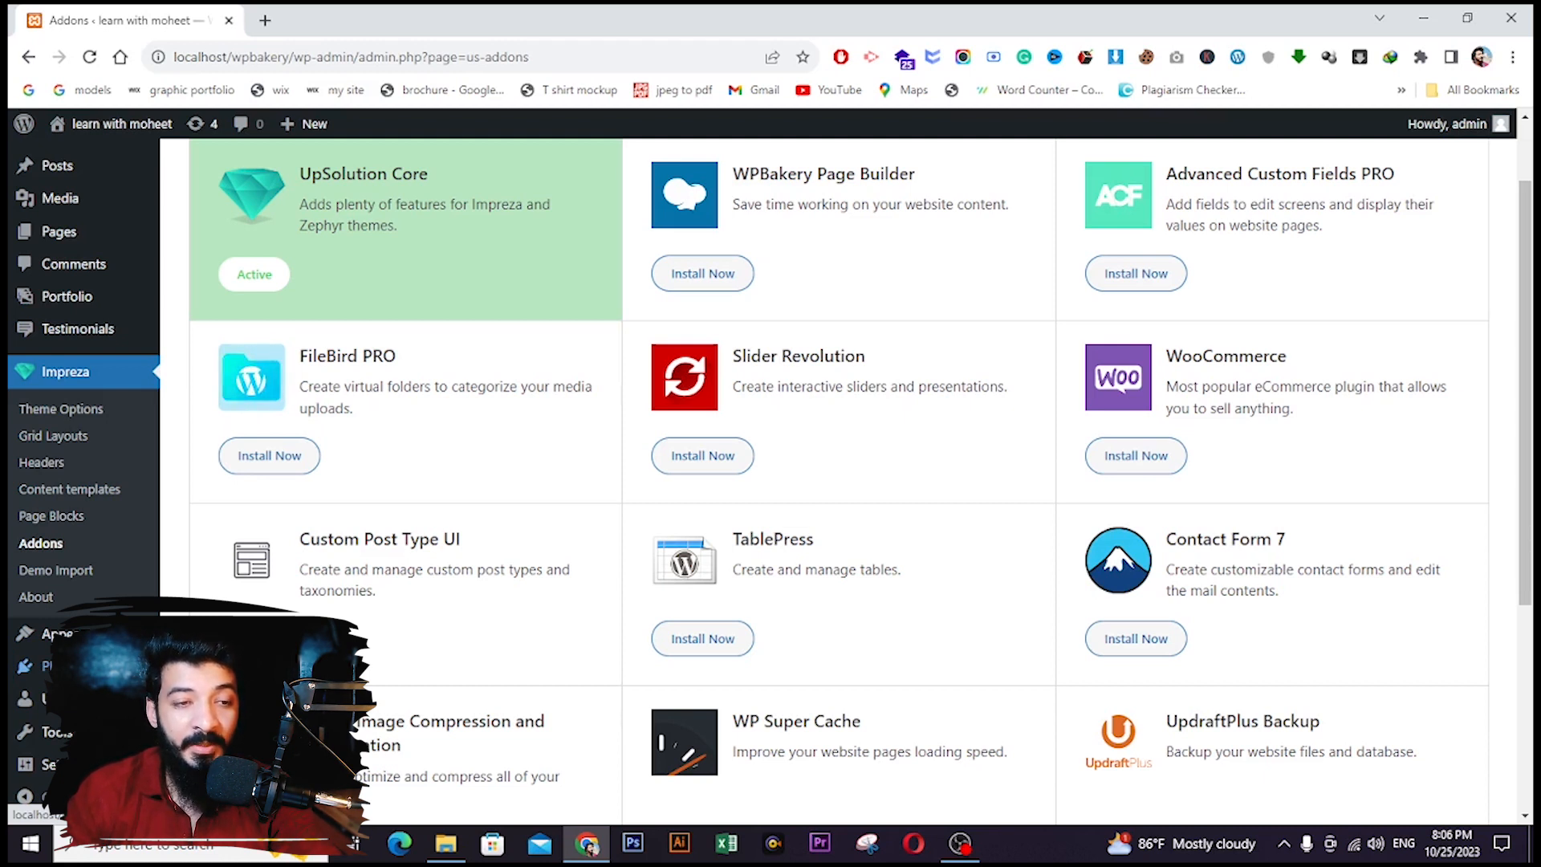
# - Upload wpbakery_v6.9.0 (1).zip under Plugins > Add New, install it and activate it
pyautogui.click(67, 666)
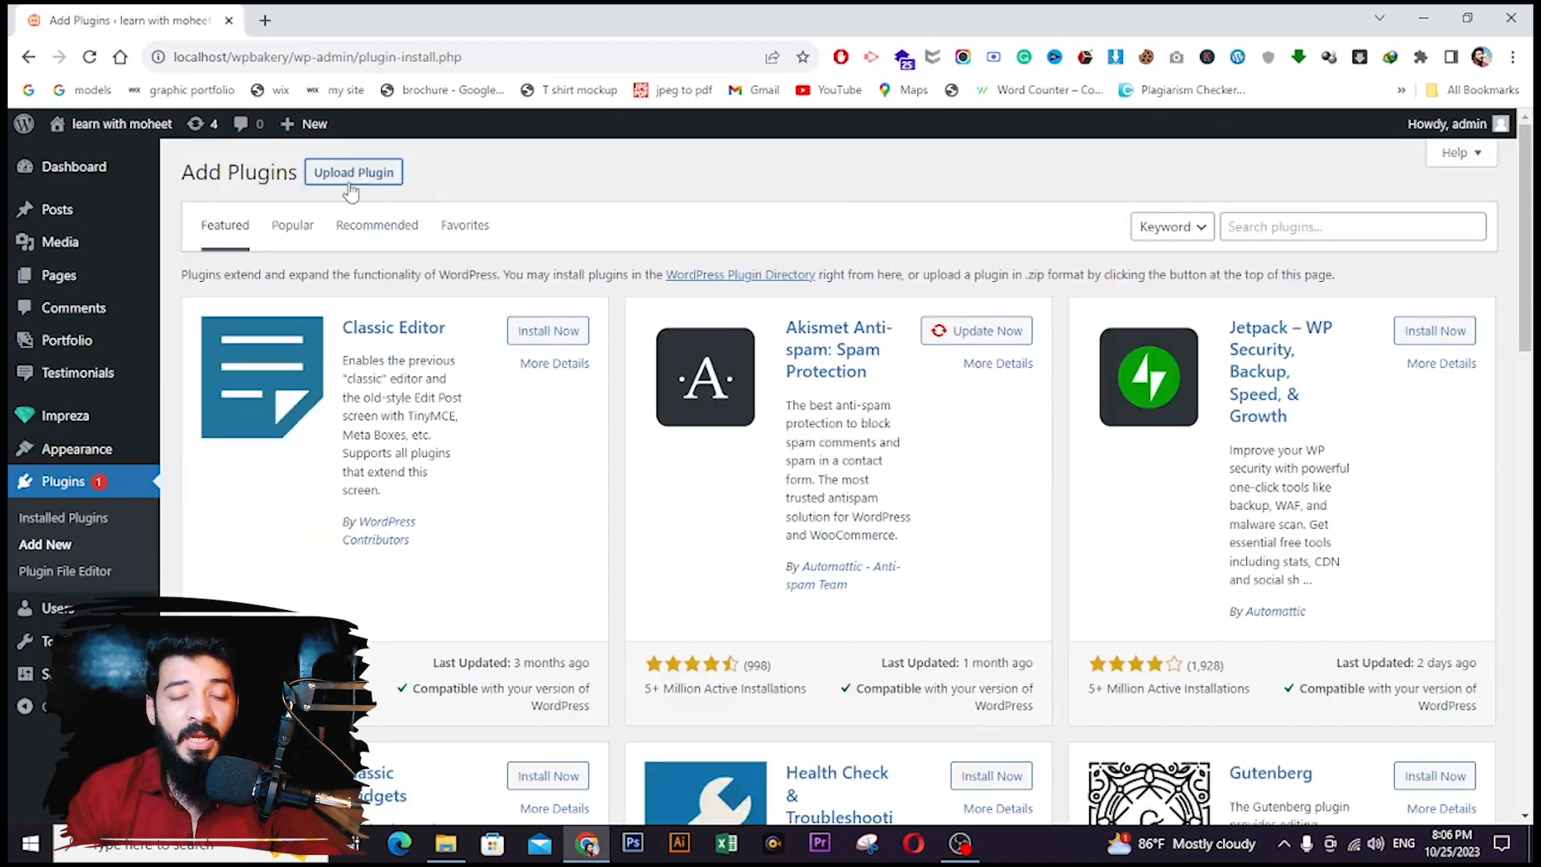
pyautogui.click(349, 177)
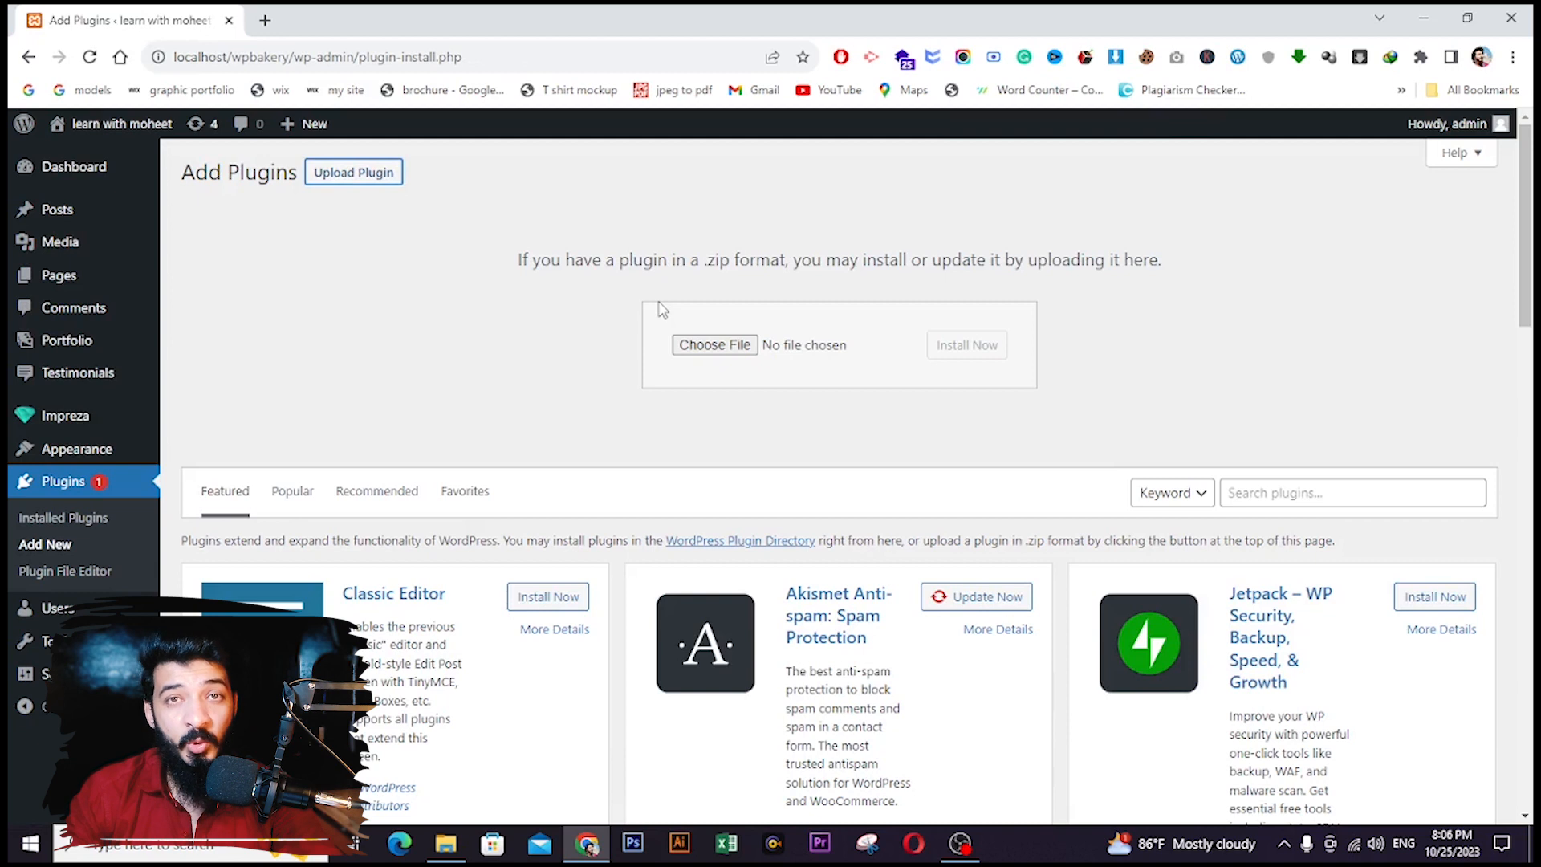
pyautogui.click(708, 345)
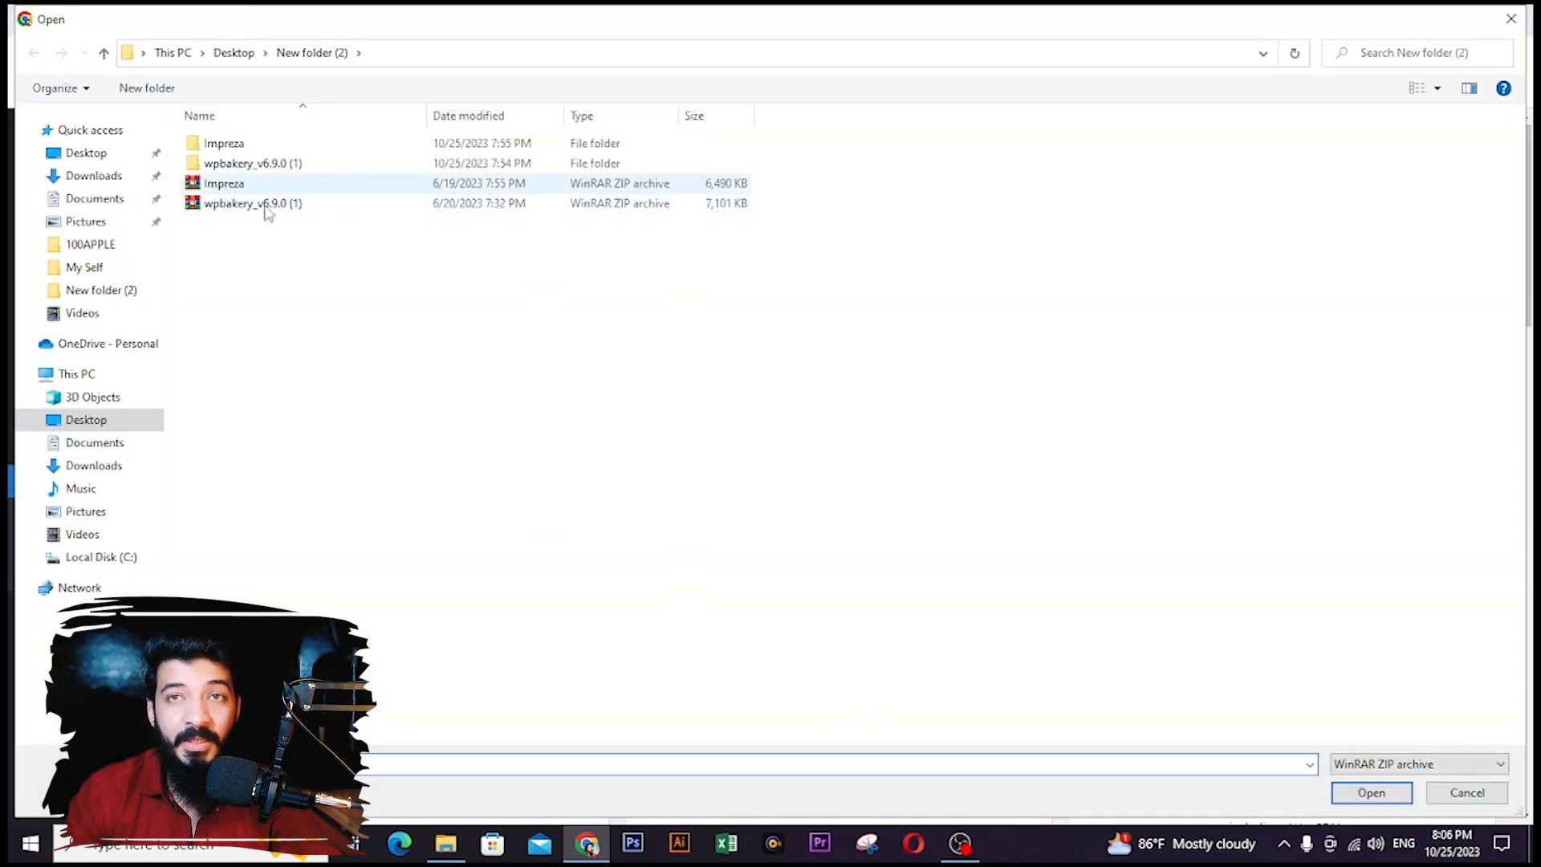
pyautogui.click(267, 206)
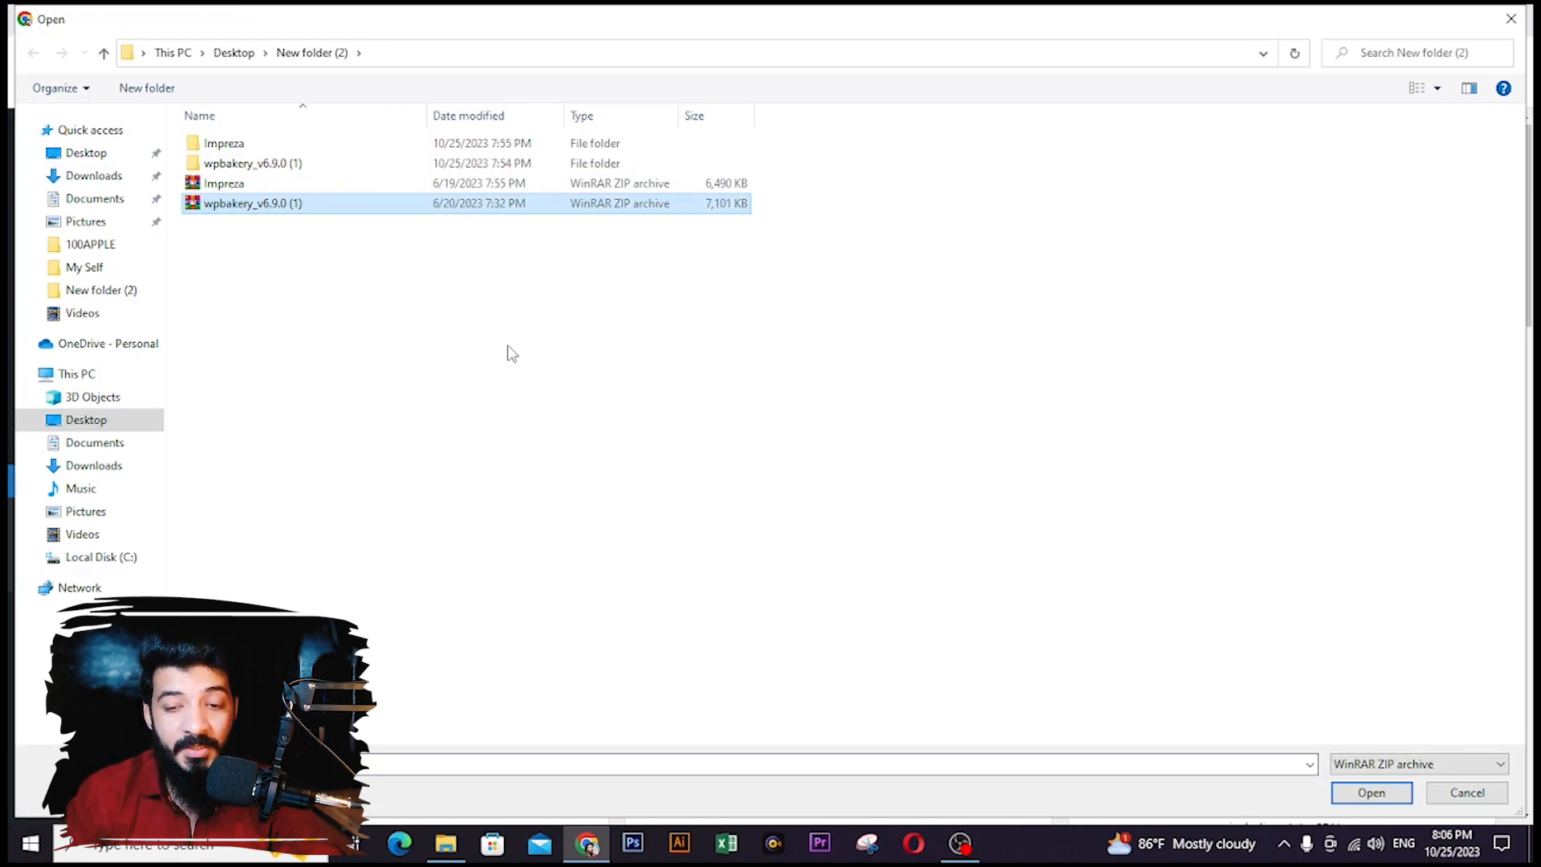
pyautogui.click(1361, 796)
pyautogui.click(957, 361)
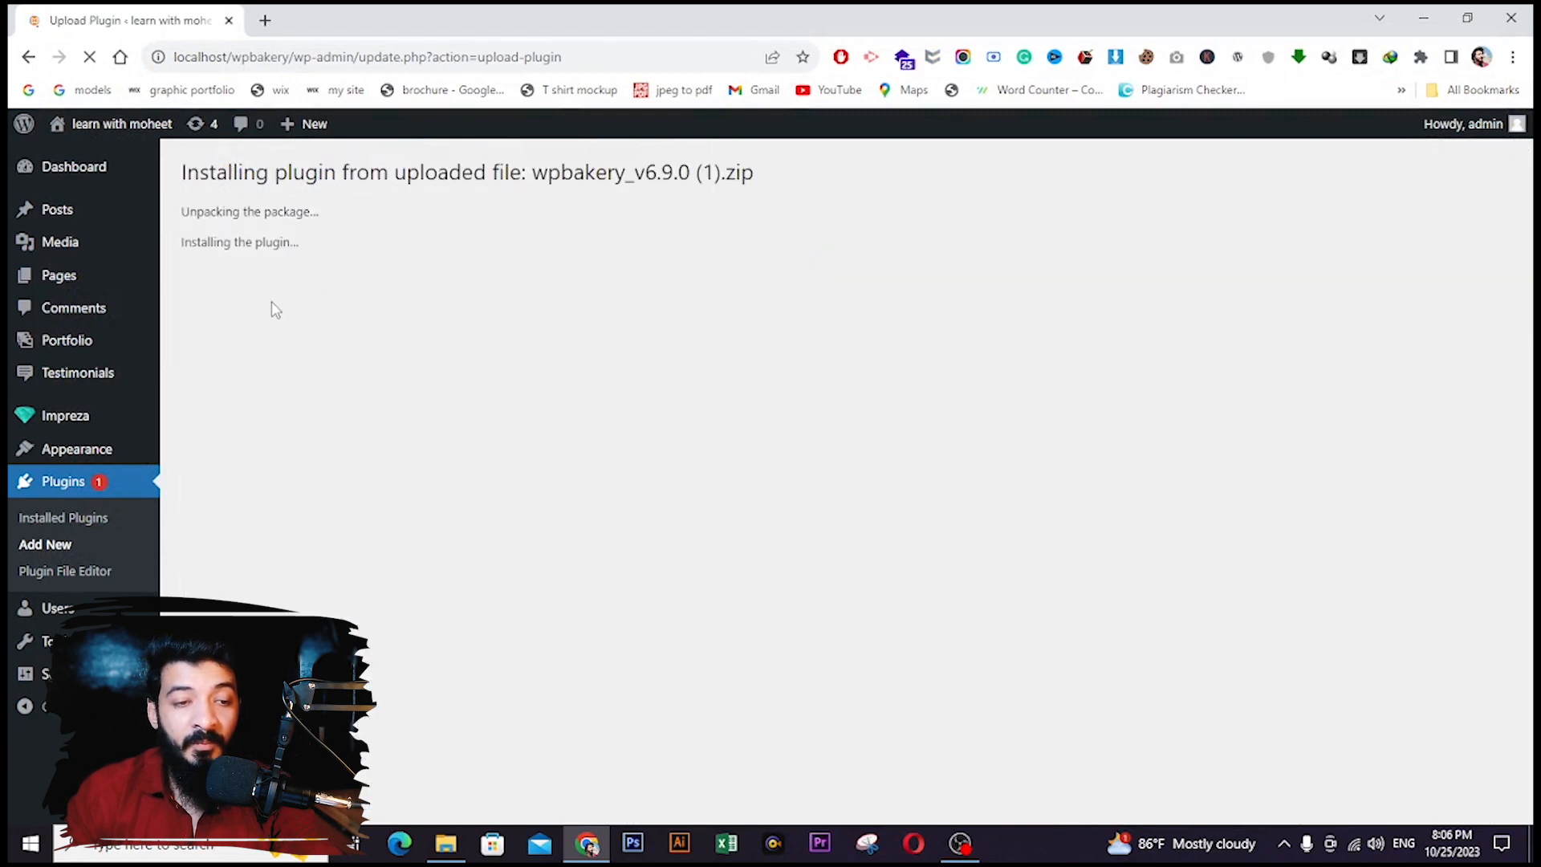
pyautogui.click(244, 309)
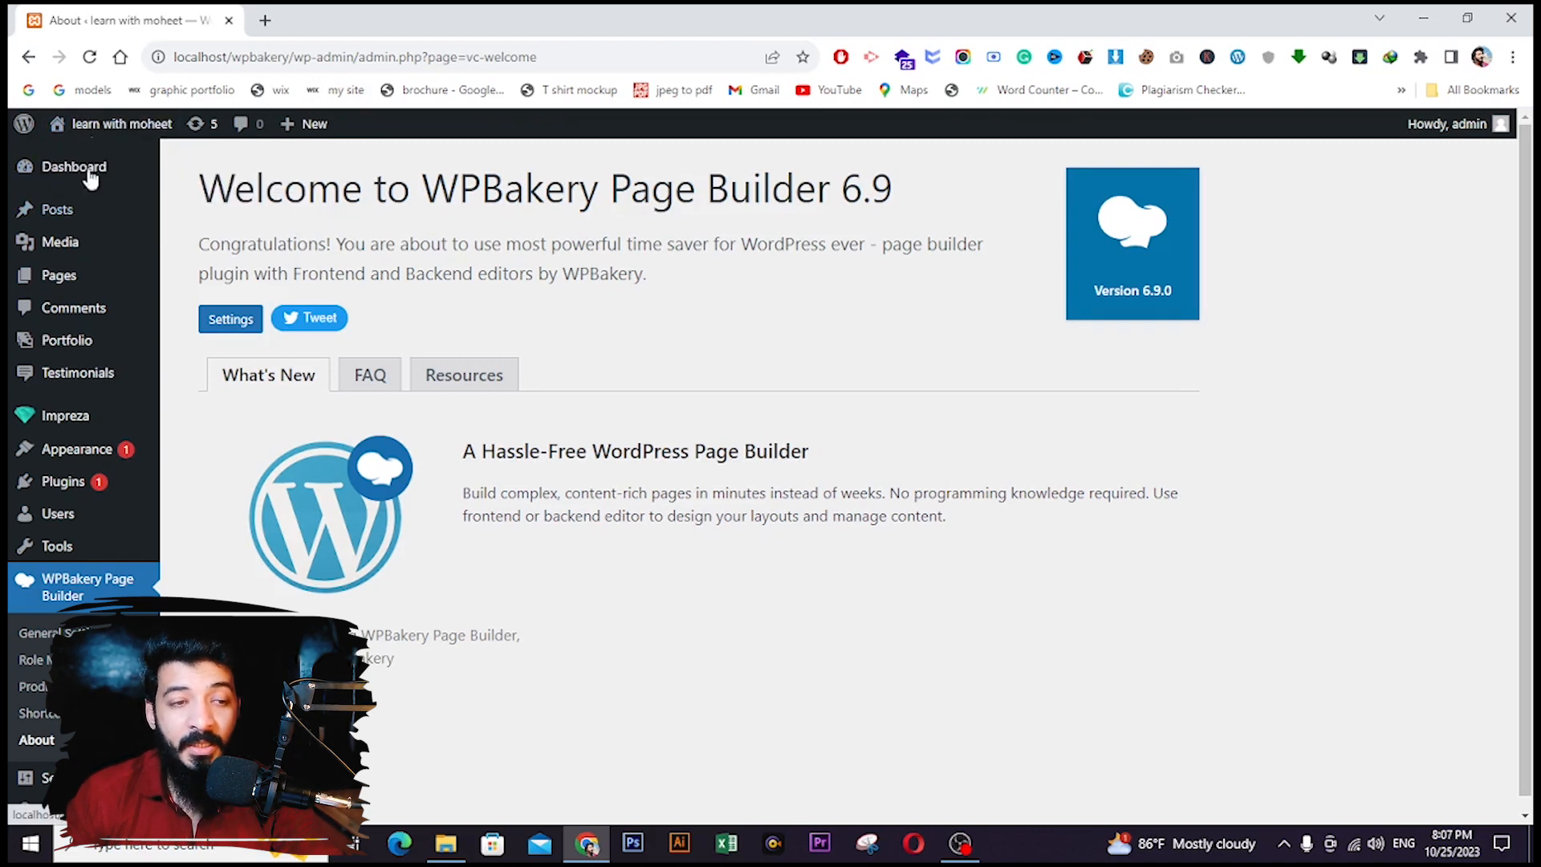
# - Open the live site in a new tab, then return to the admin Dashboard
pyautogui.moveTo(101, 138)
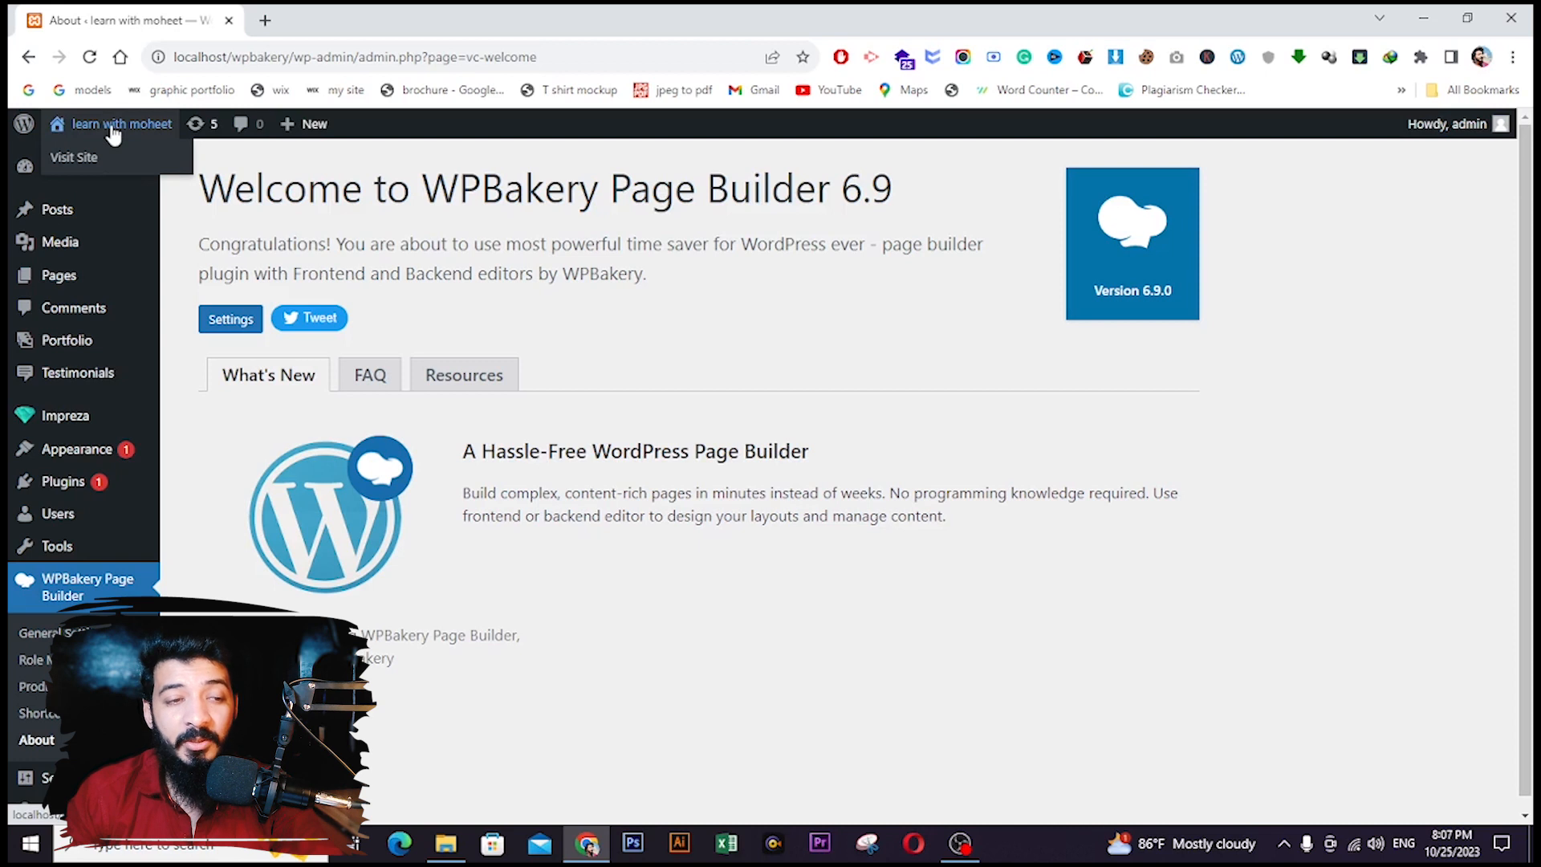
pyautogui.rightClick(89, 160)
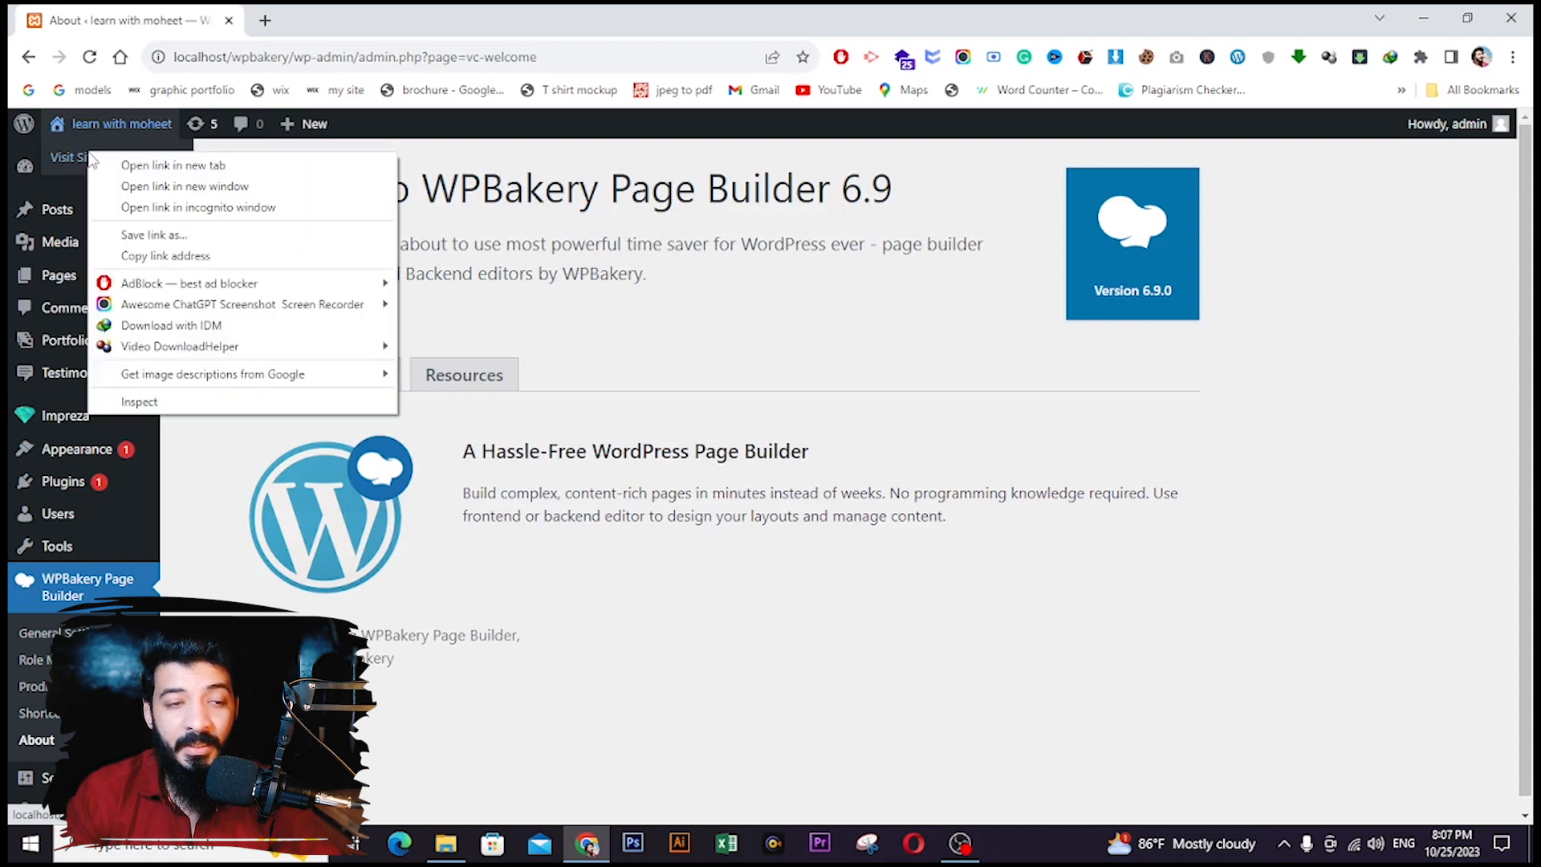
pyautogui.click(152, 168)
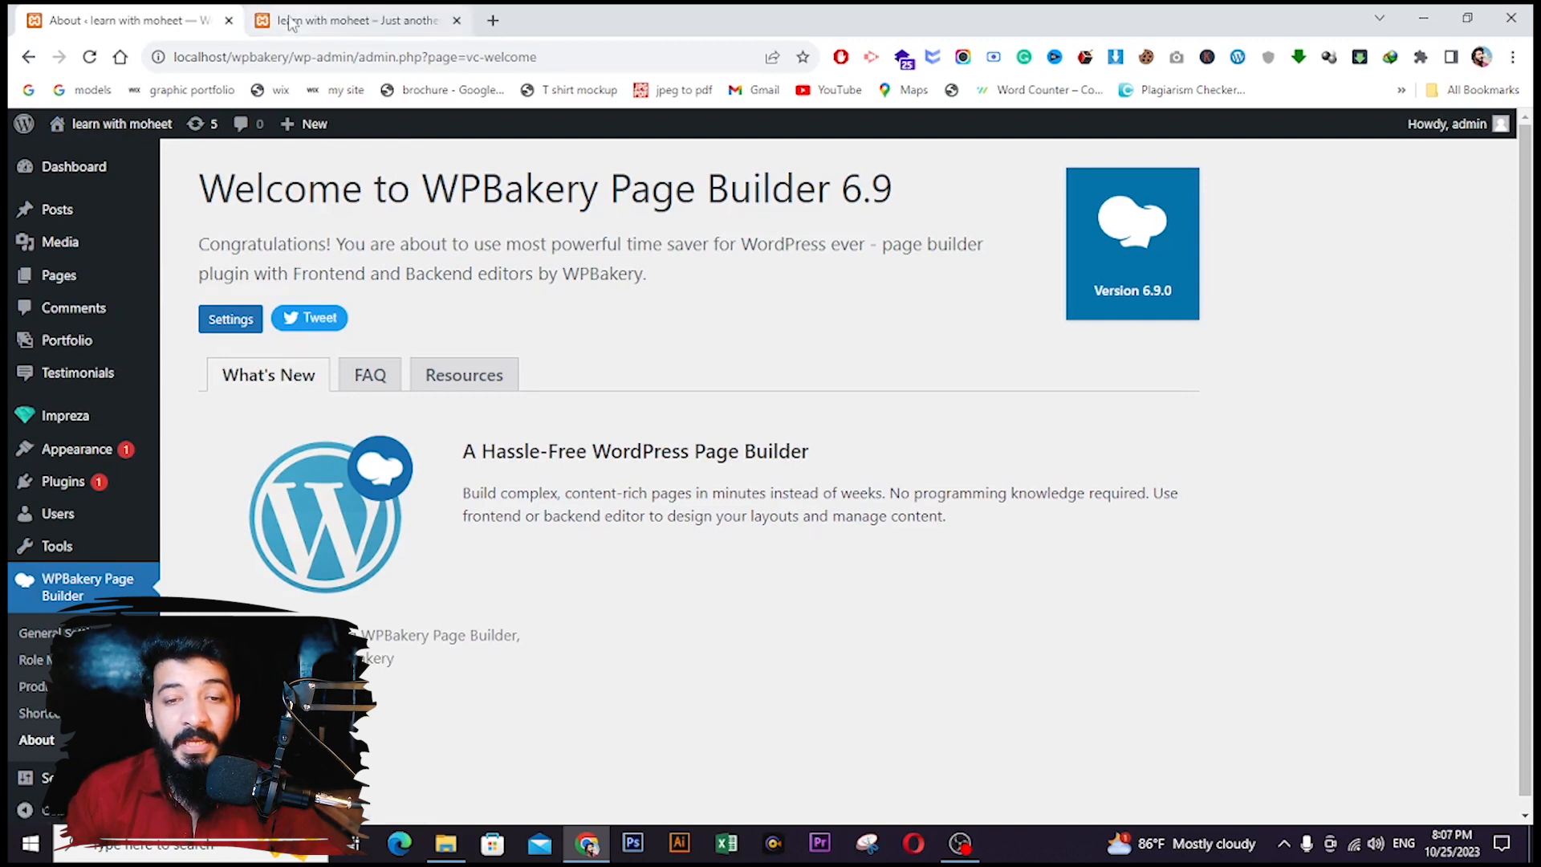
pyautogui.click(398, 22)
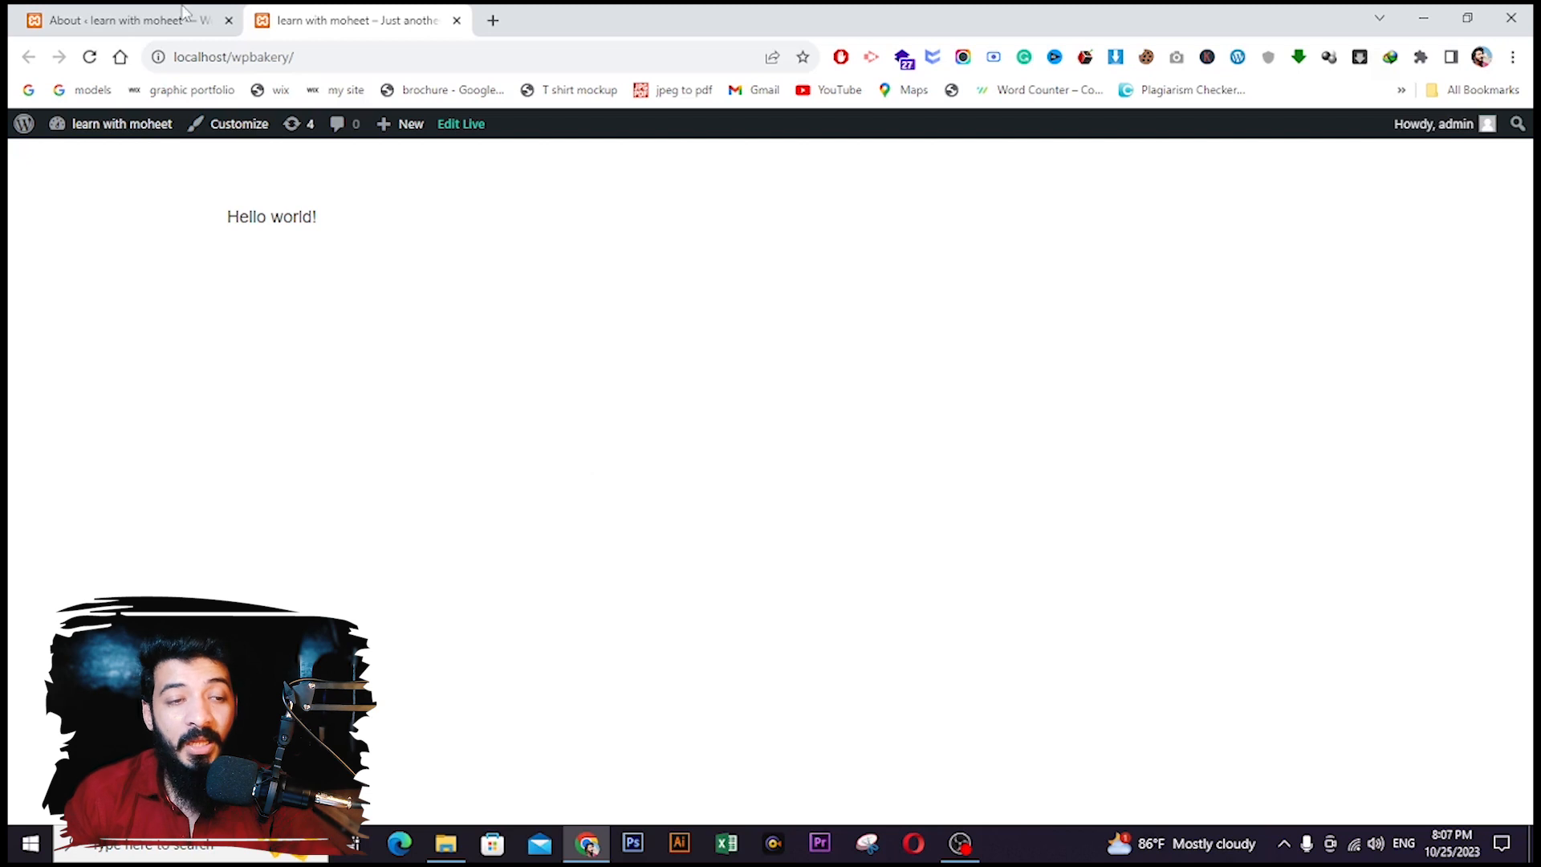
pyautogui.click(121, 20)
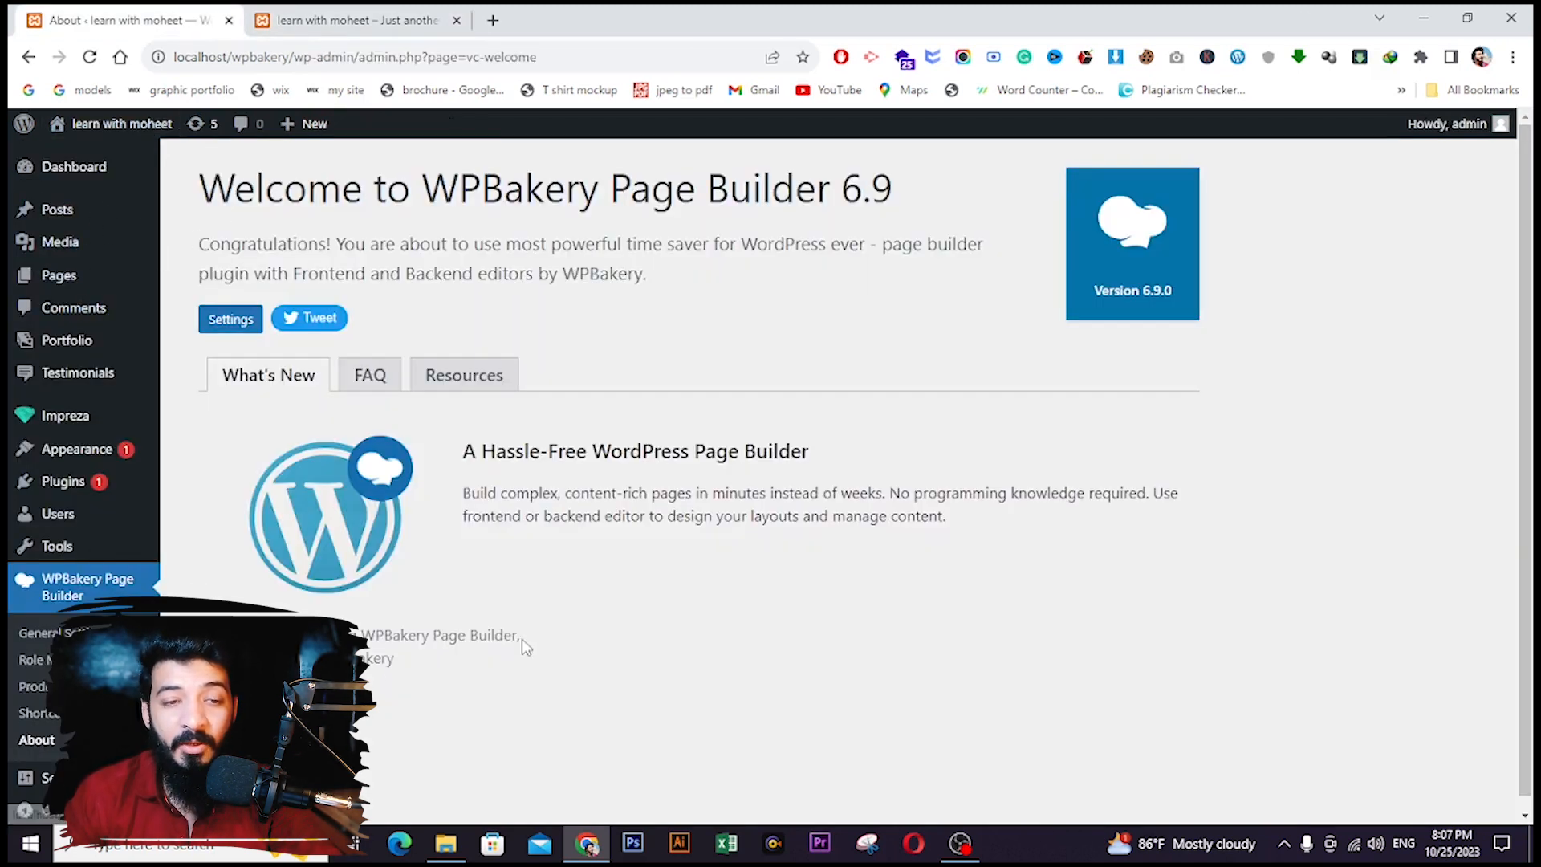
pyautogui.click(377, 20)
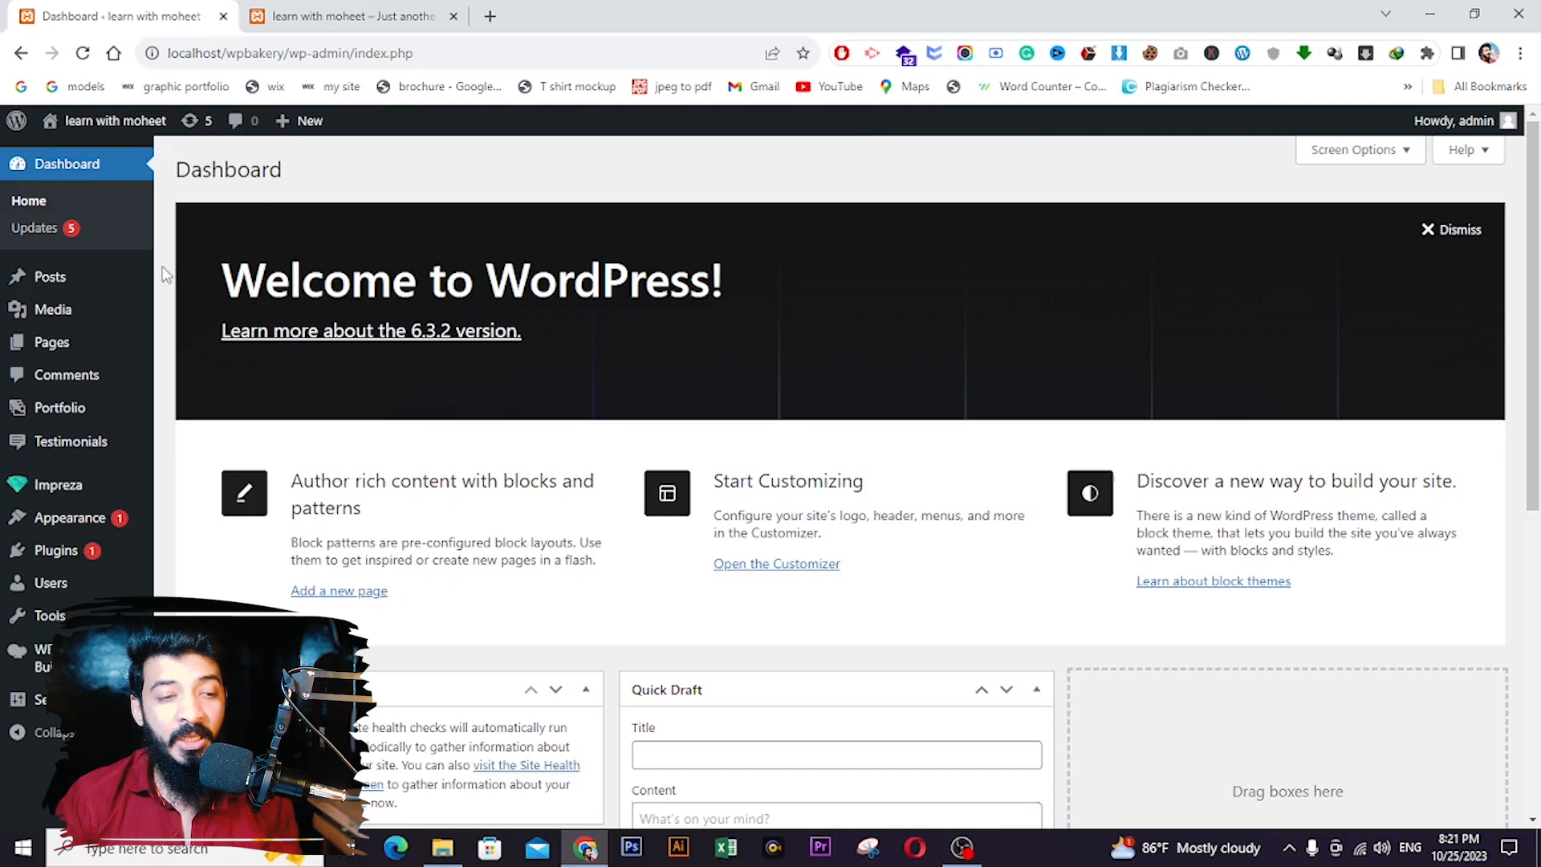
# - Create and publish pages titled Home and About us
pyautogui.moveTo(89, 350)
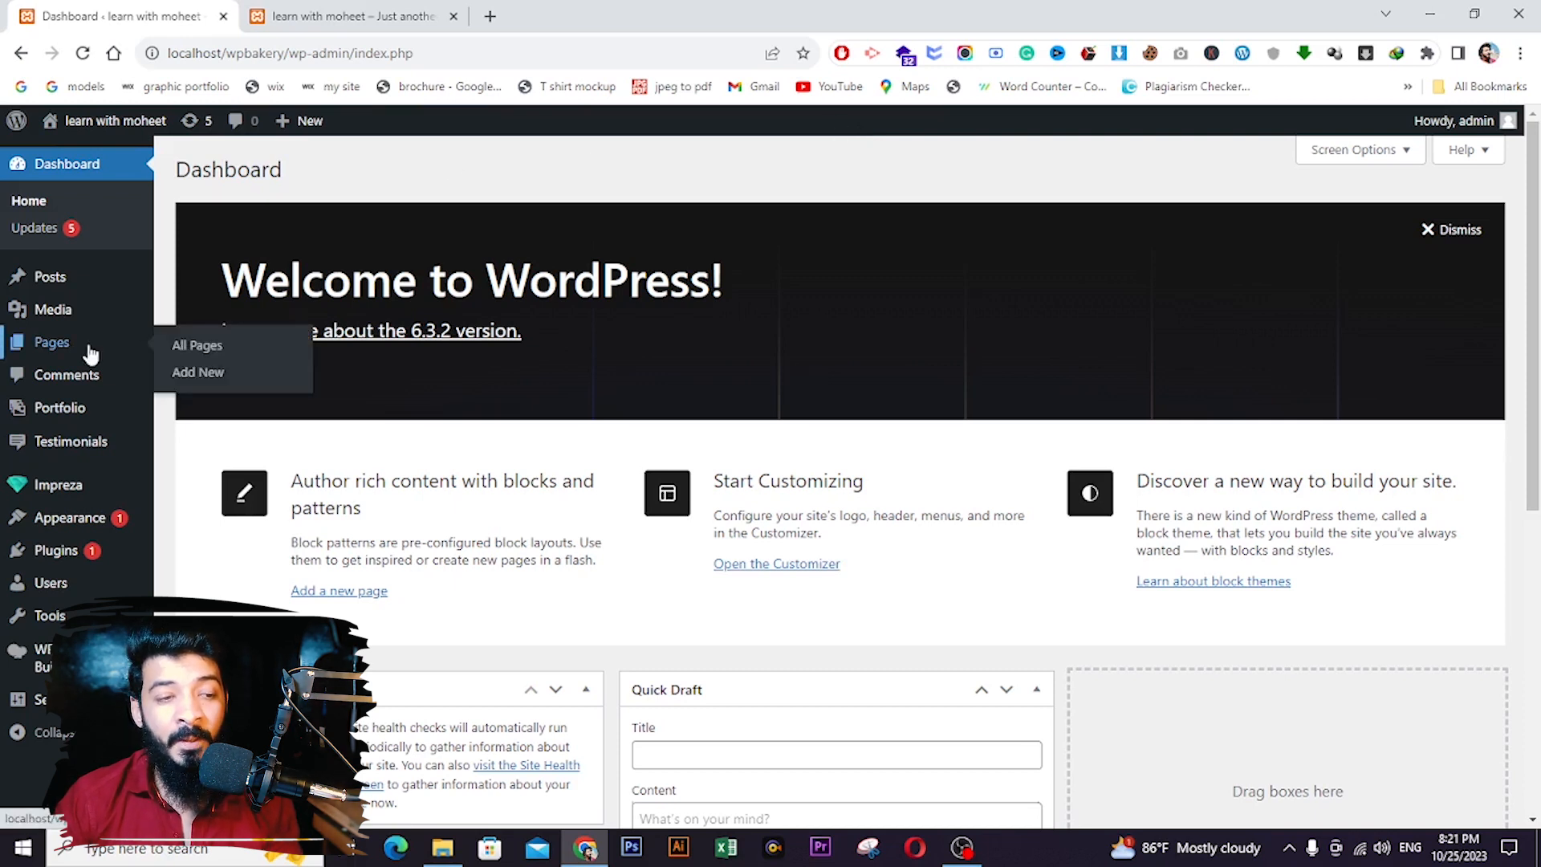
pyautogui.click(84, 343)
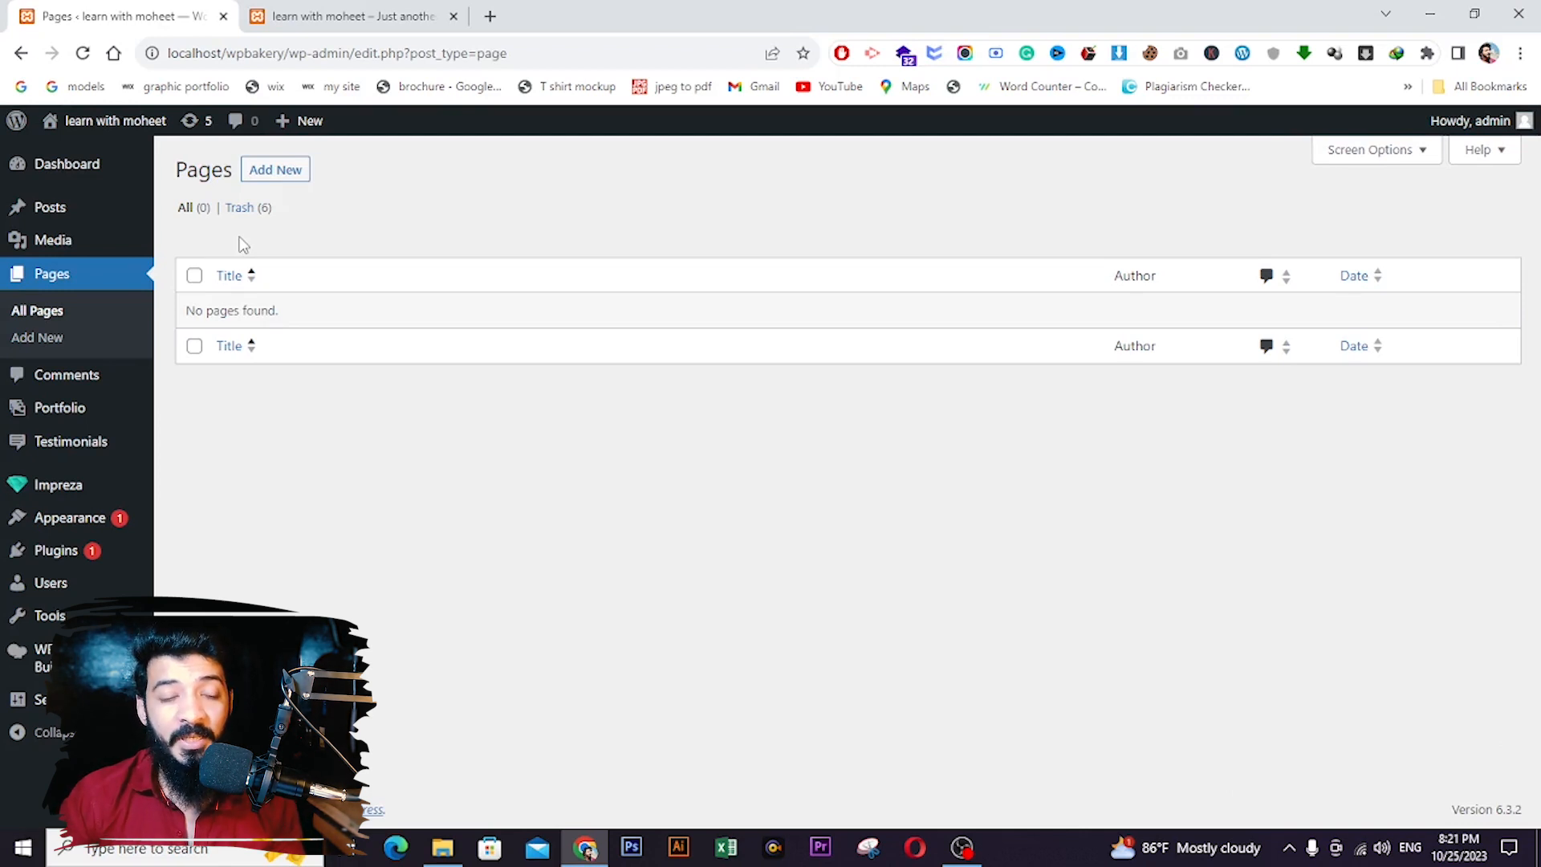
pyautogui.click(274, 179)
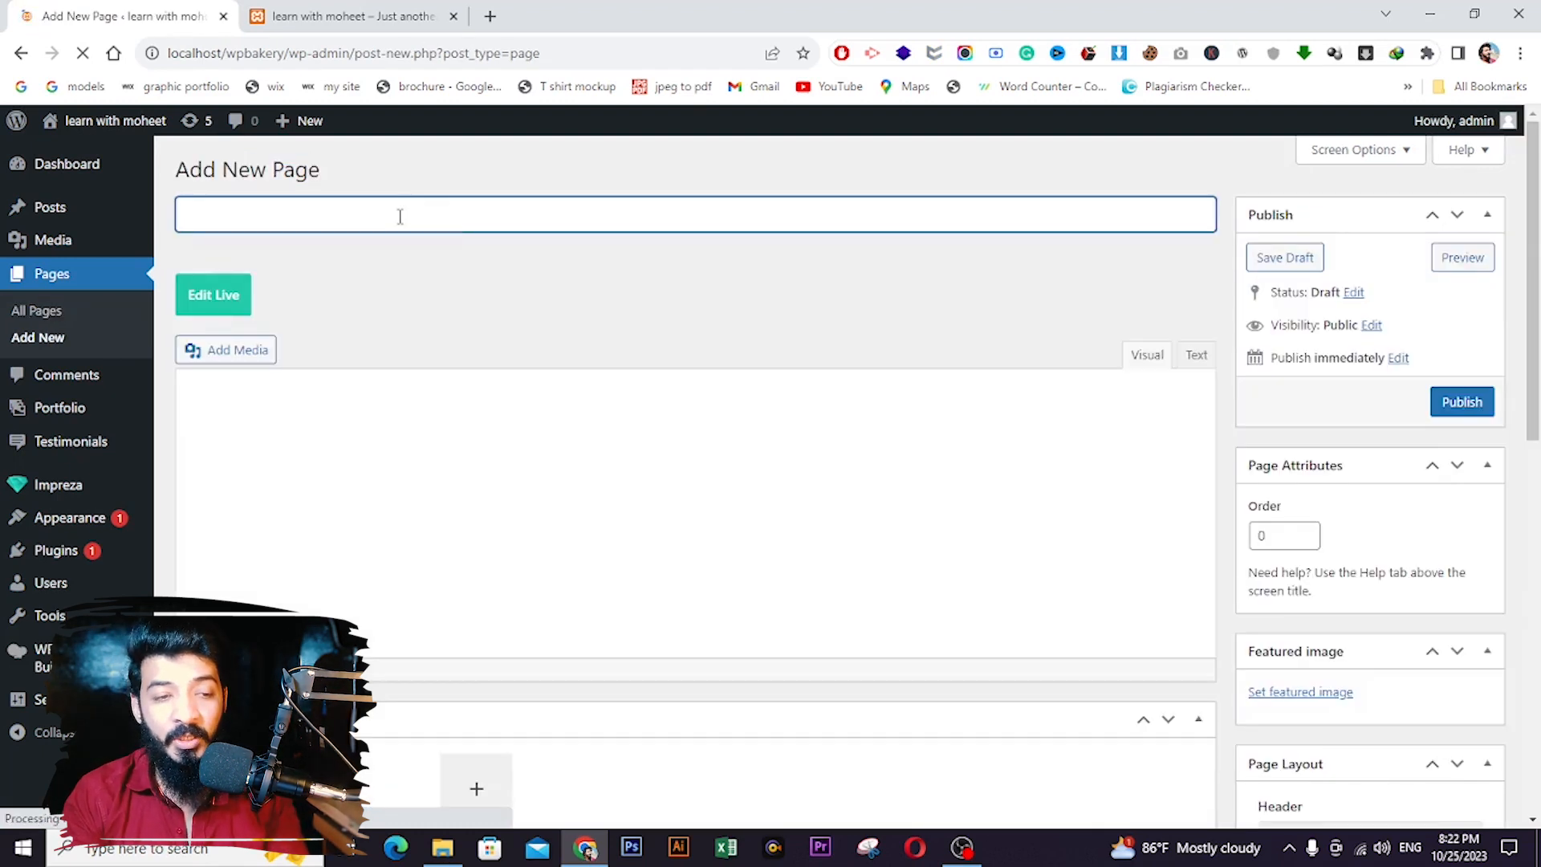
pyautogui.write('Ho')
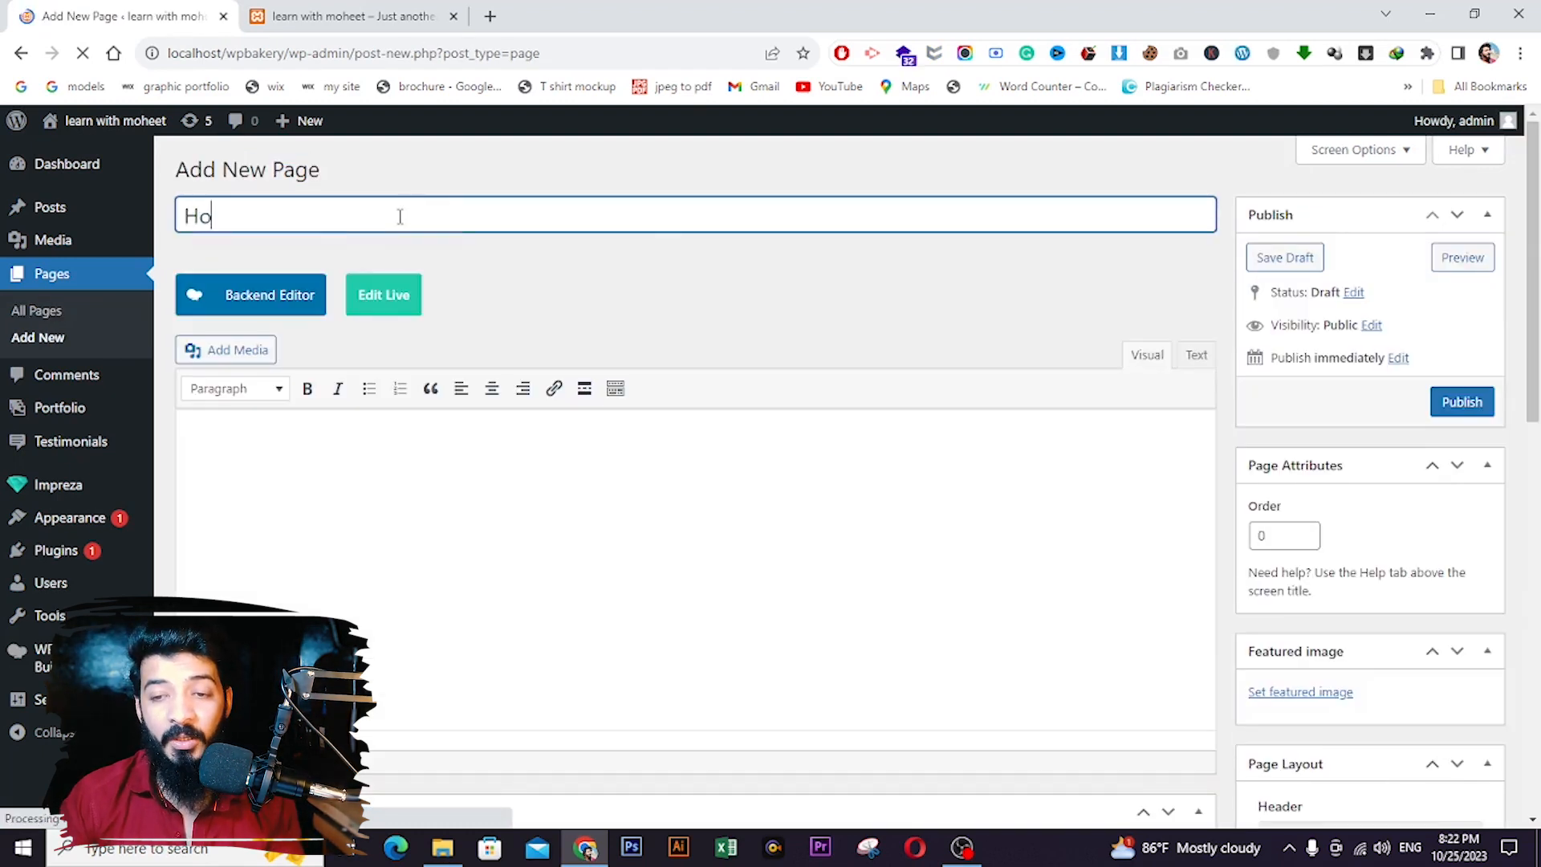
pyautogui.write('me')
pyautogui.click(1463, 403)
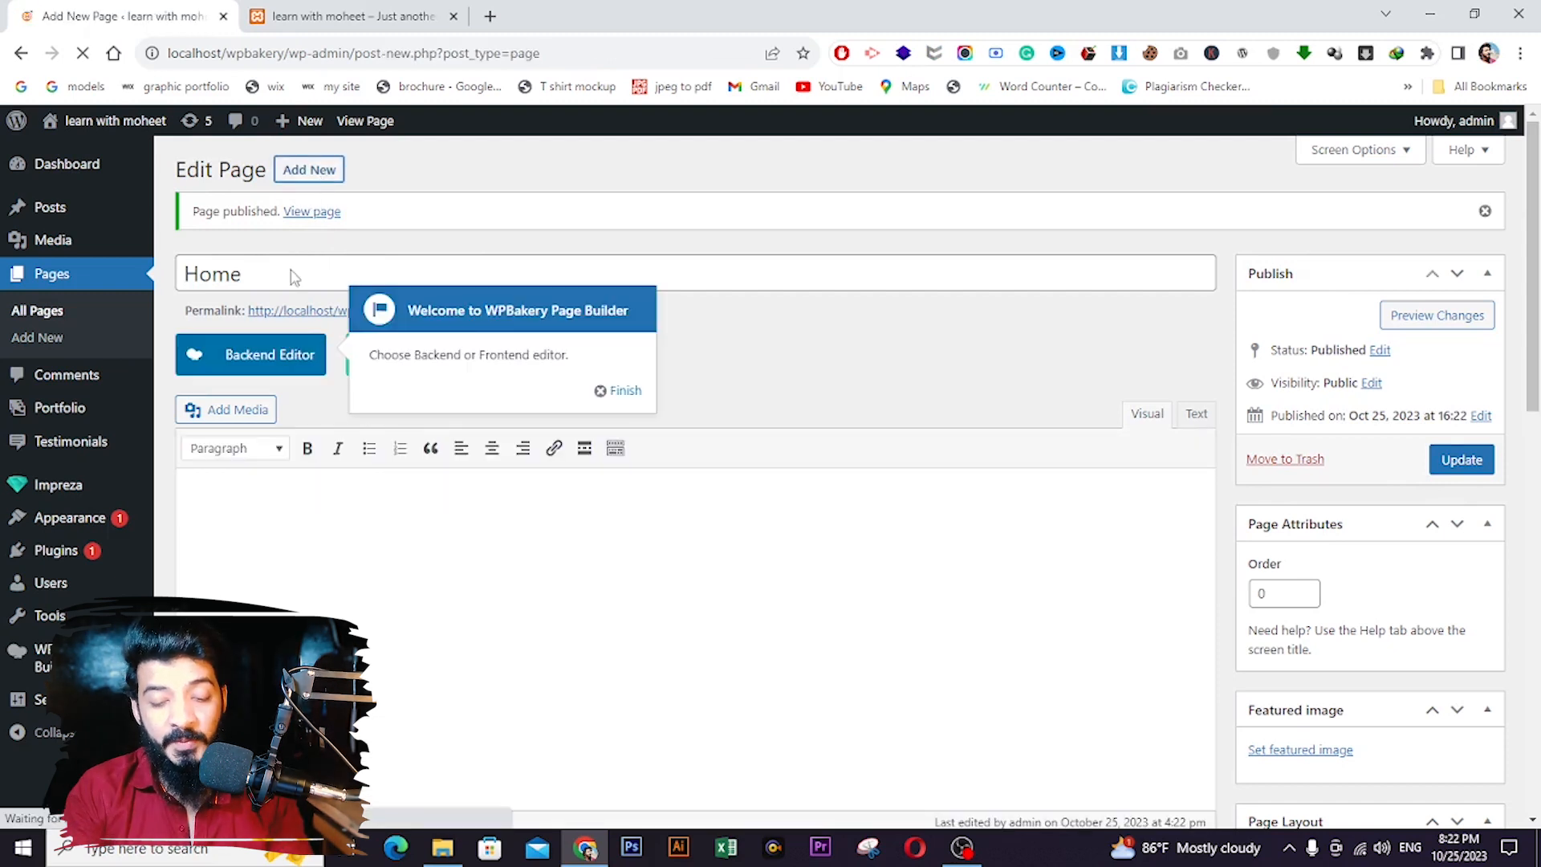
pyautogui.write('Ab')
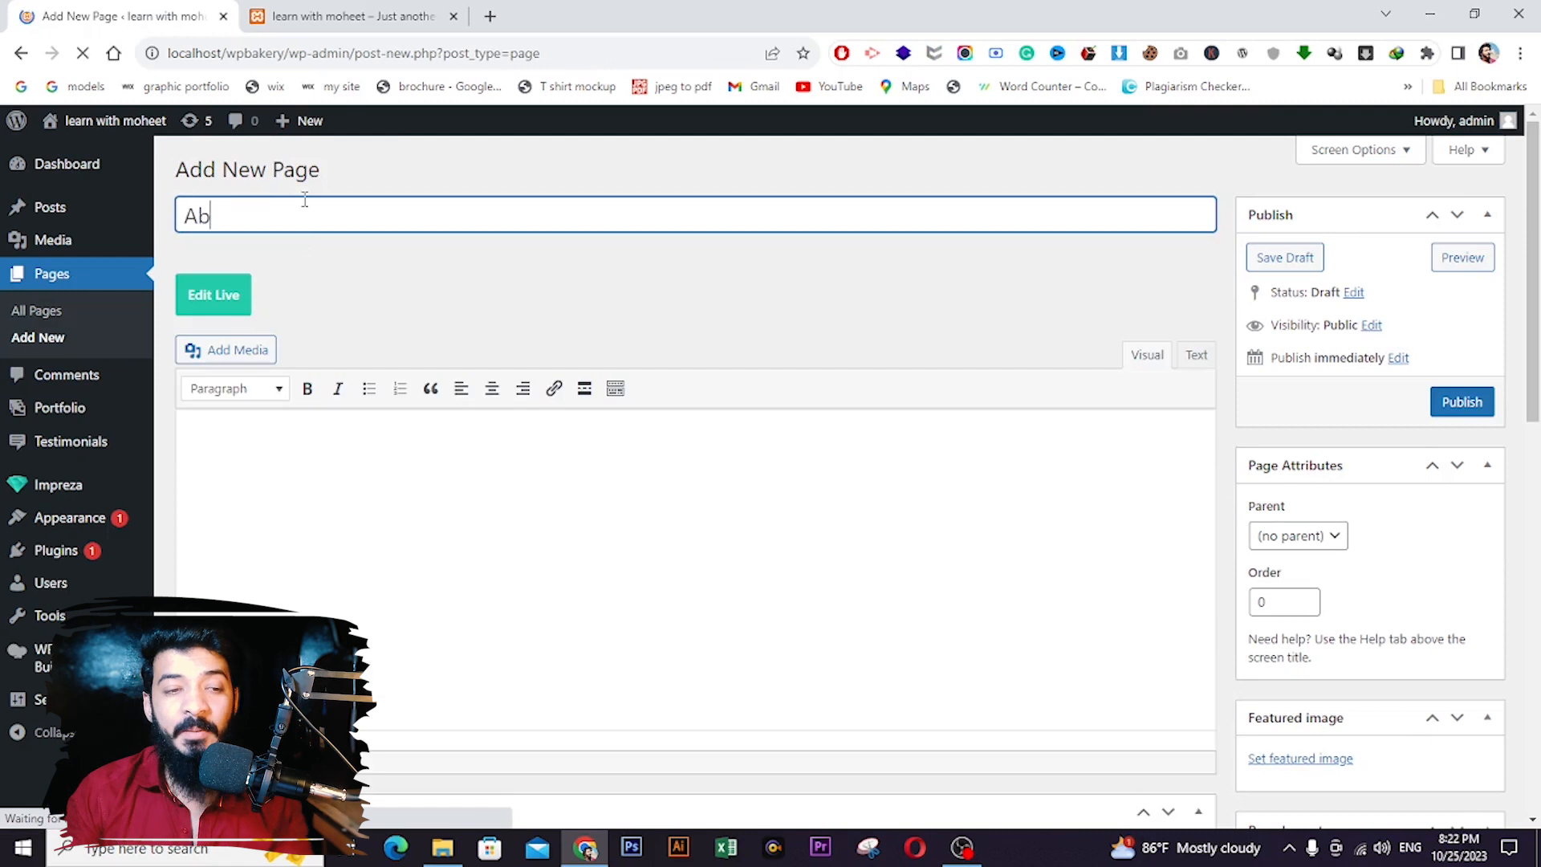
pyautogui.write('out us')
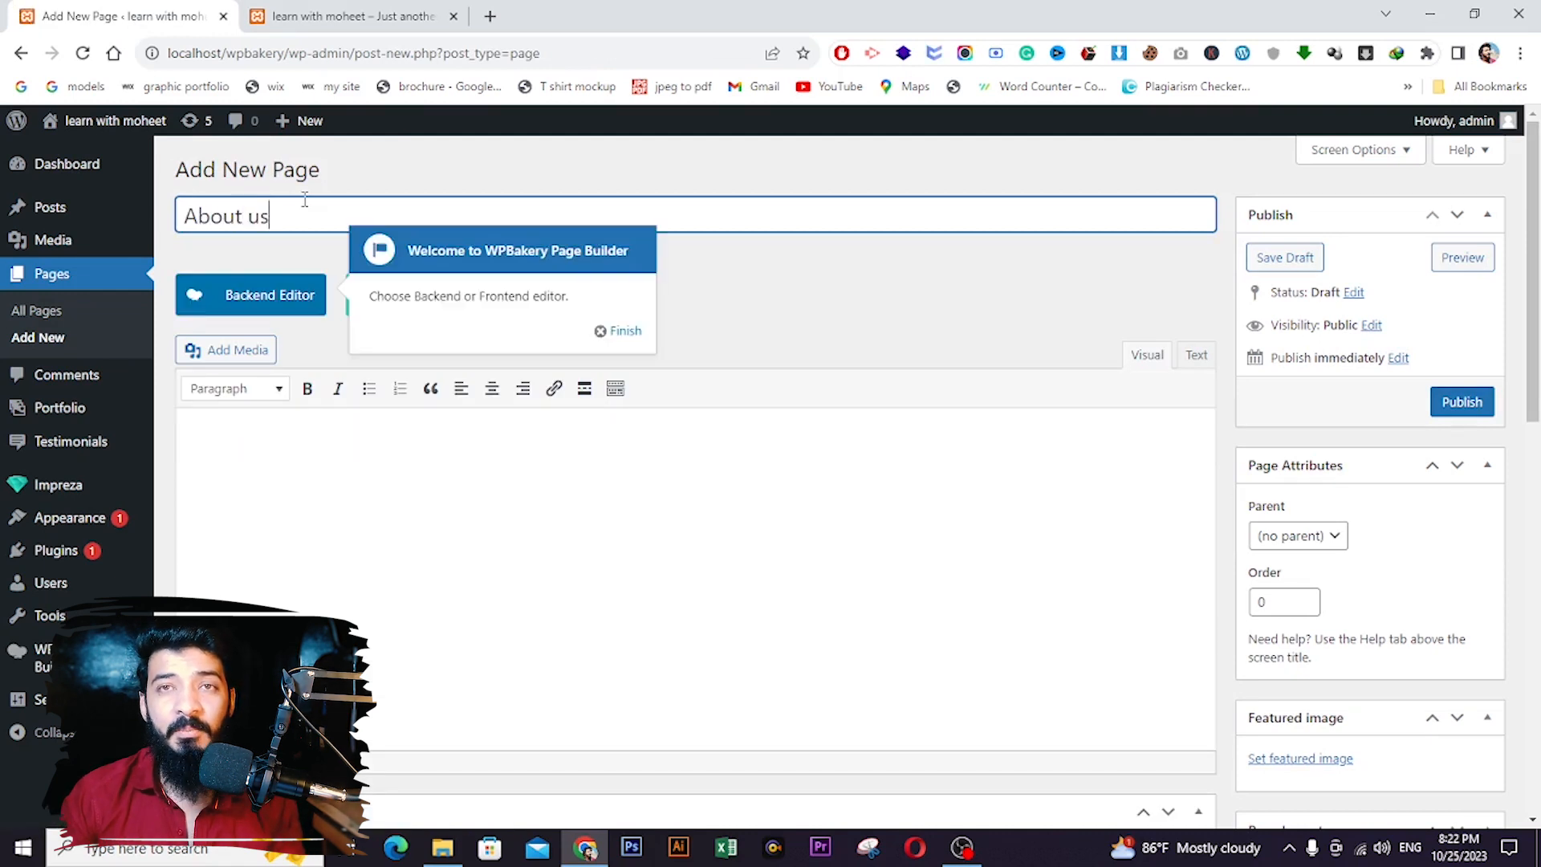
pyautogui.click(1476, 403)
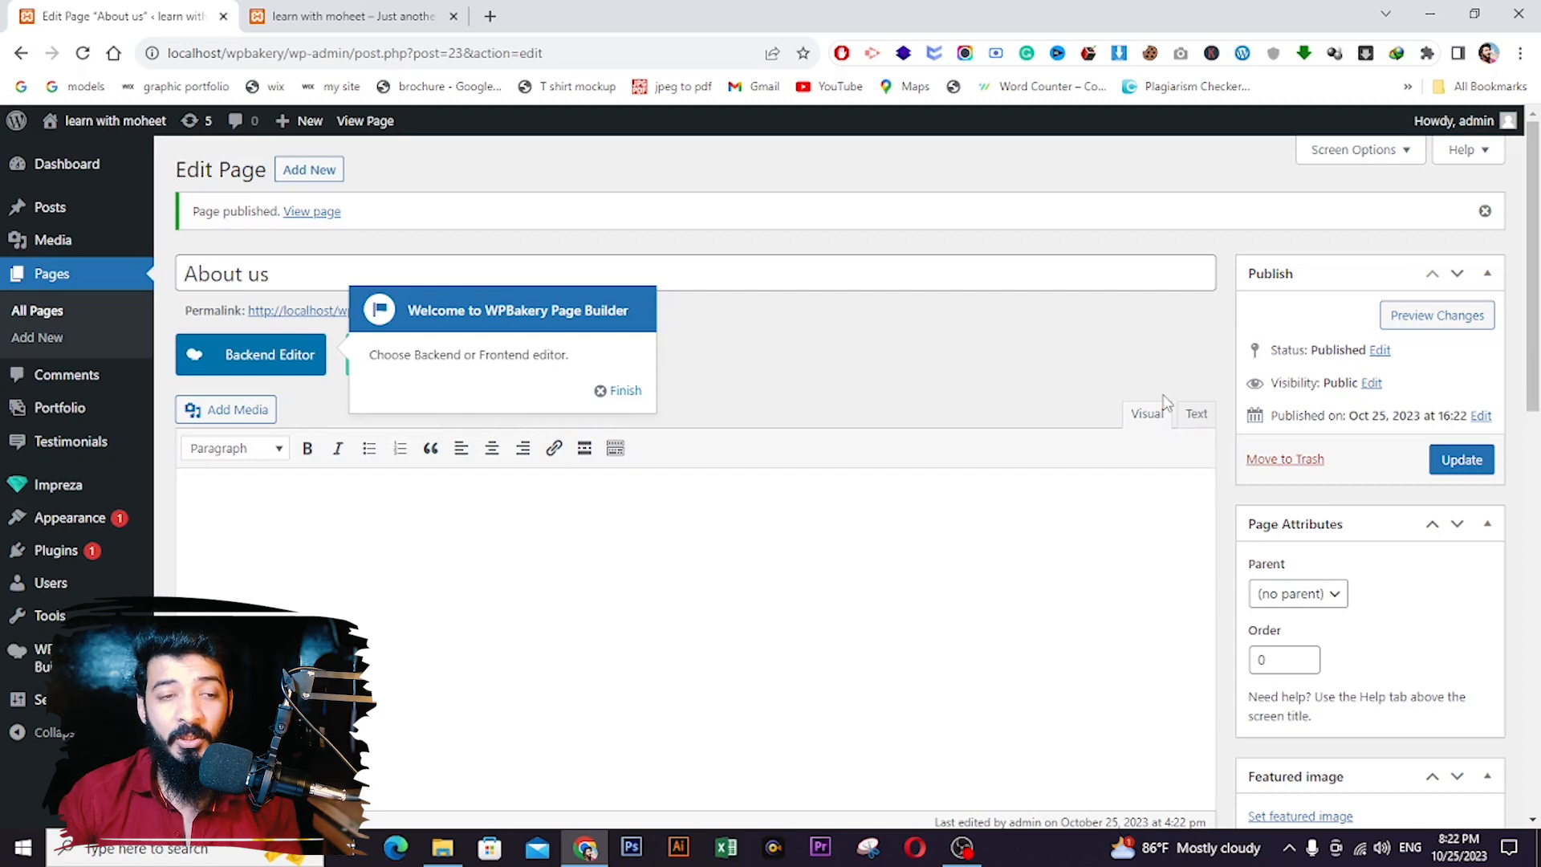
# - Create and publish pages titled Contact us and Services
pyautogui.click(312, 167)
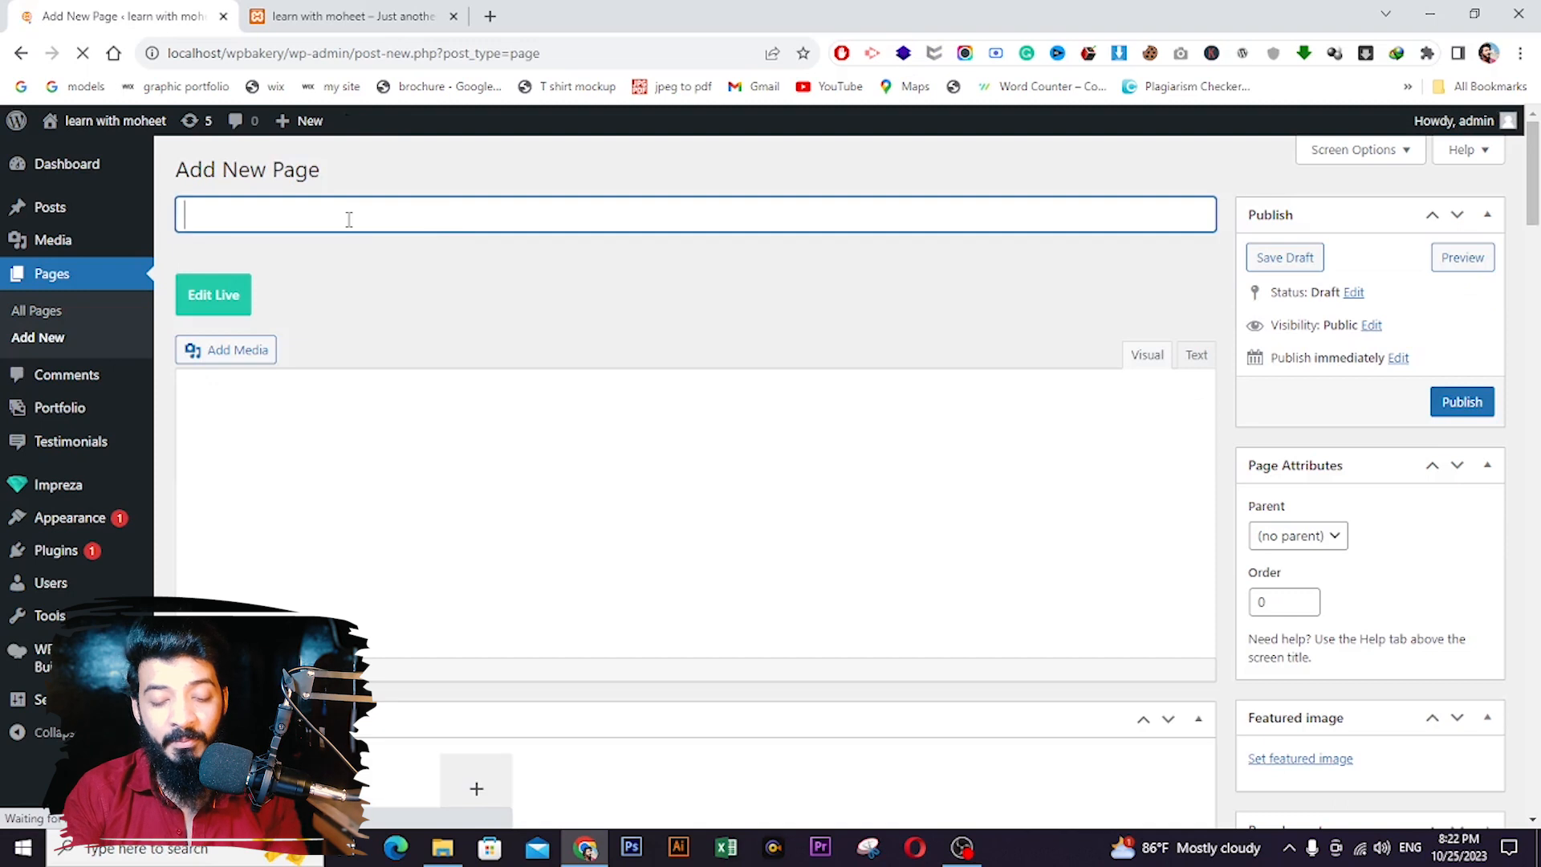
pyautogui.write('Co')
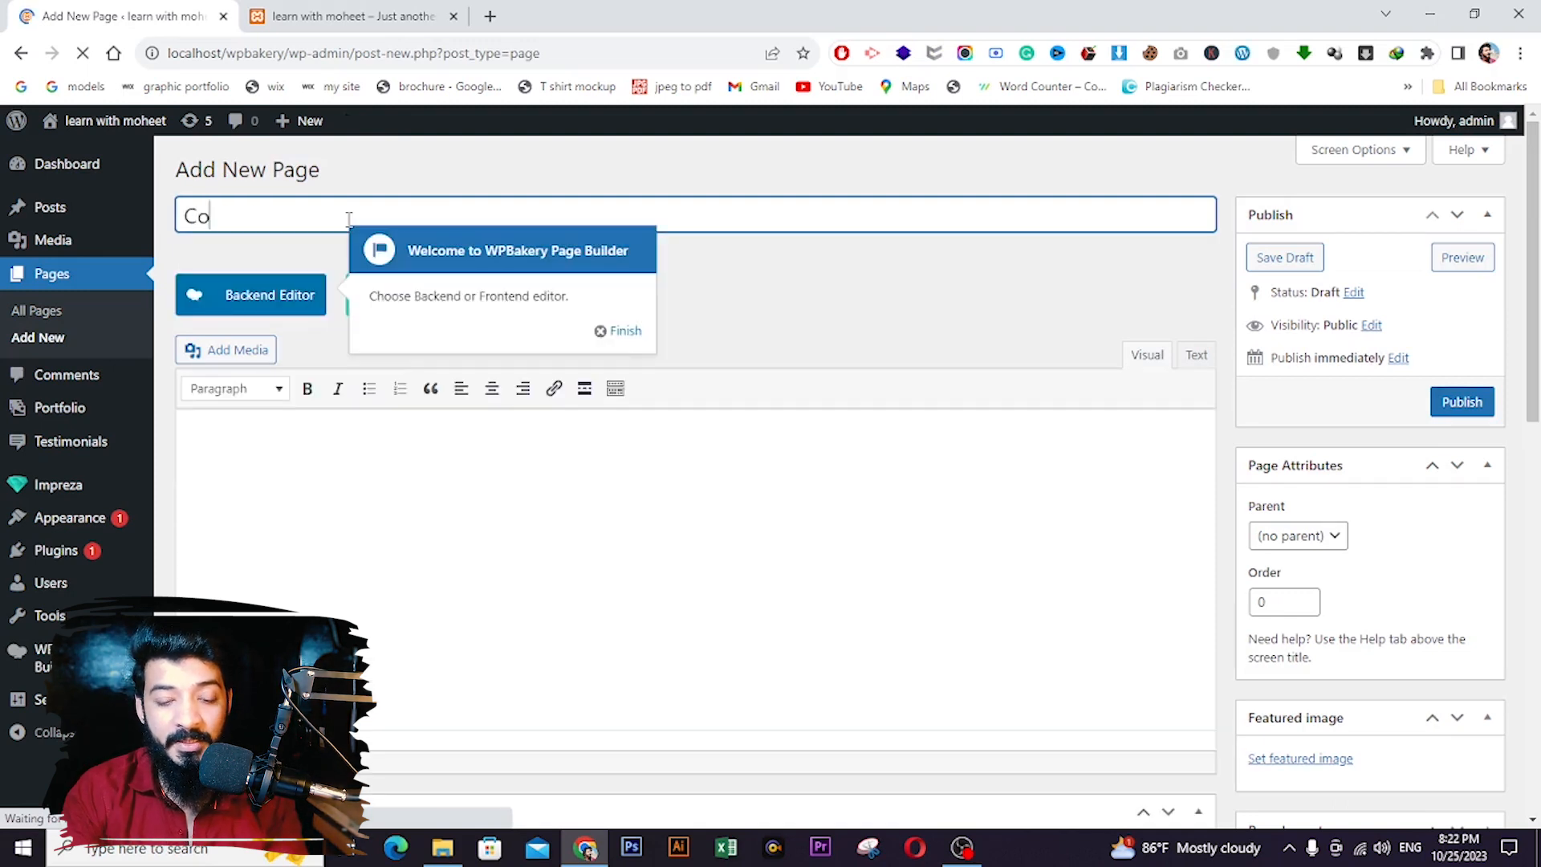
pyautogui.write('ntact us')
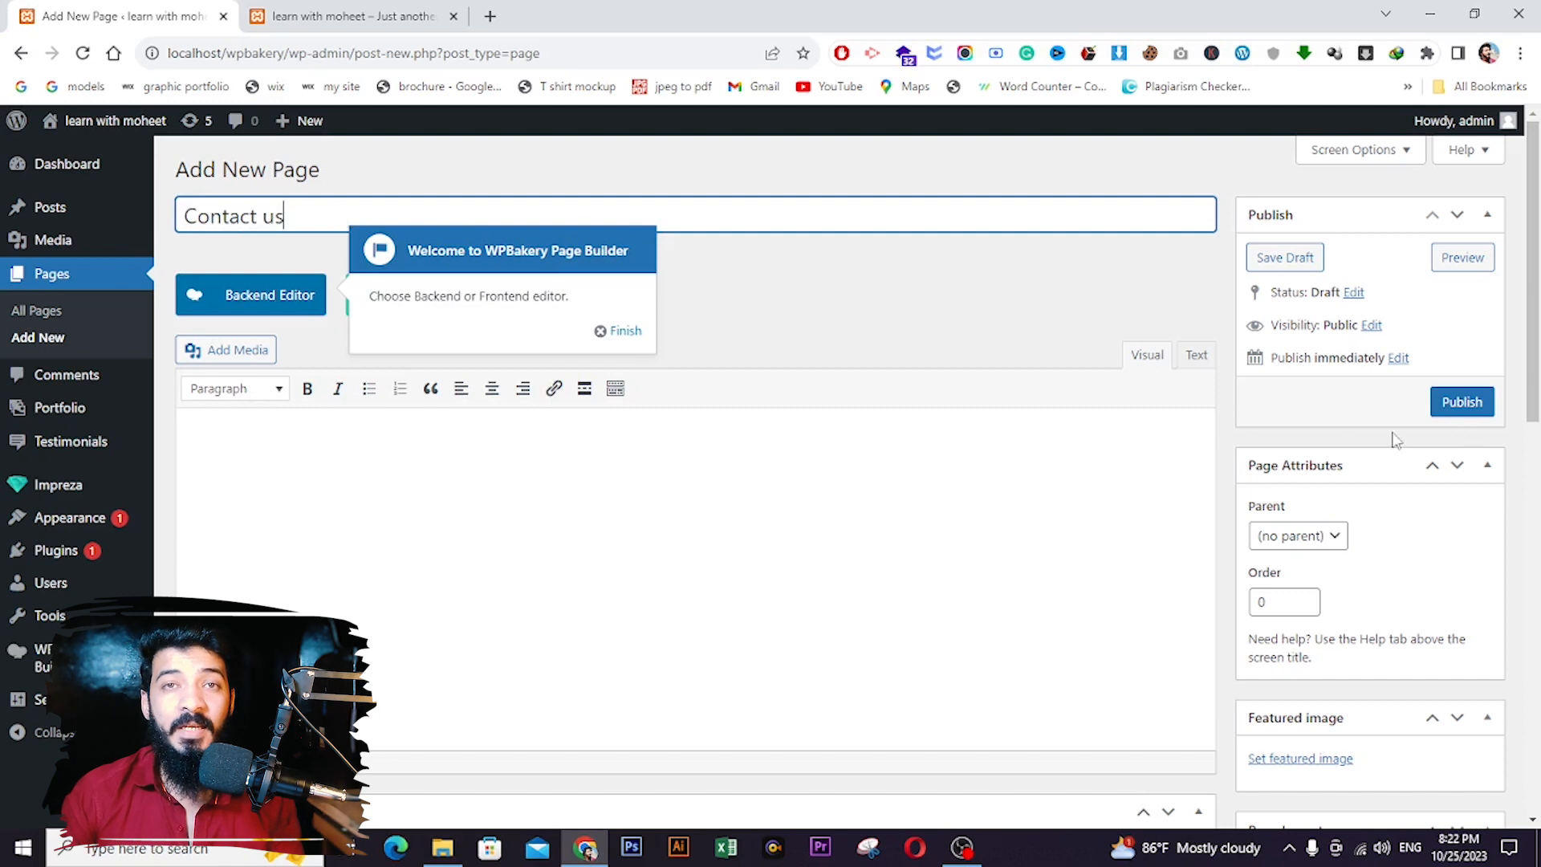
pyautogui.click(1457, 402)
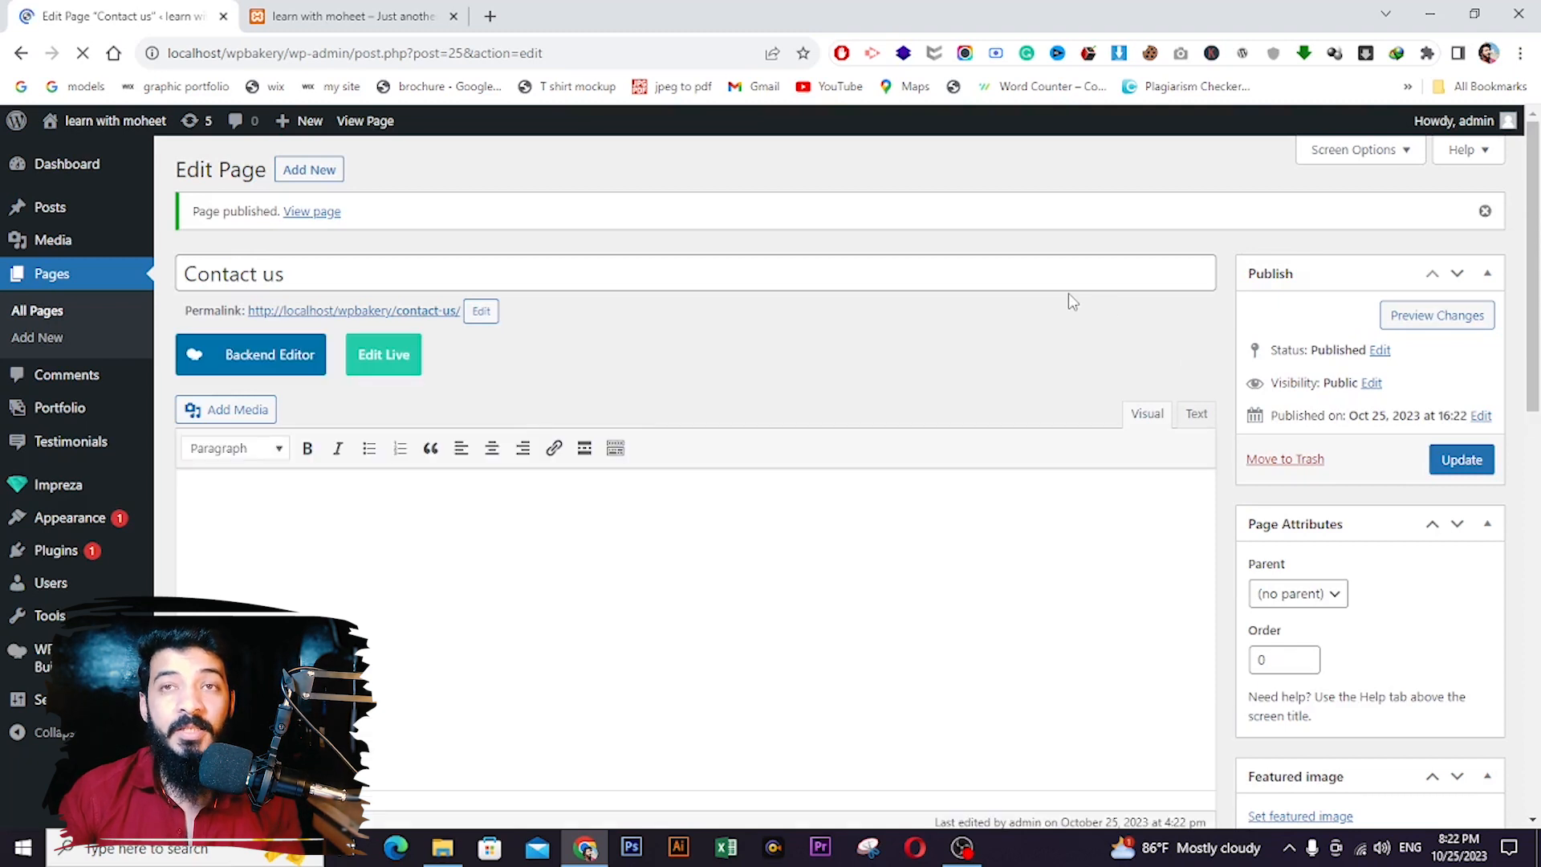
pyautogui.click(311, 174)
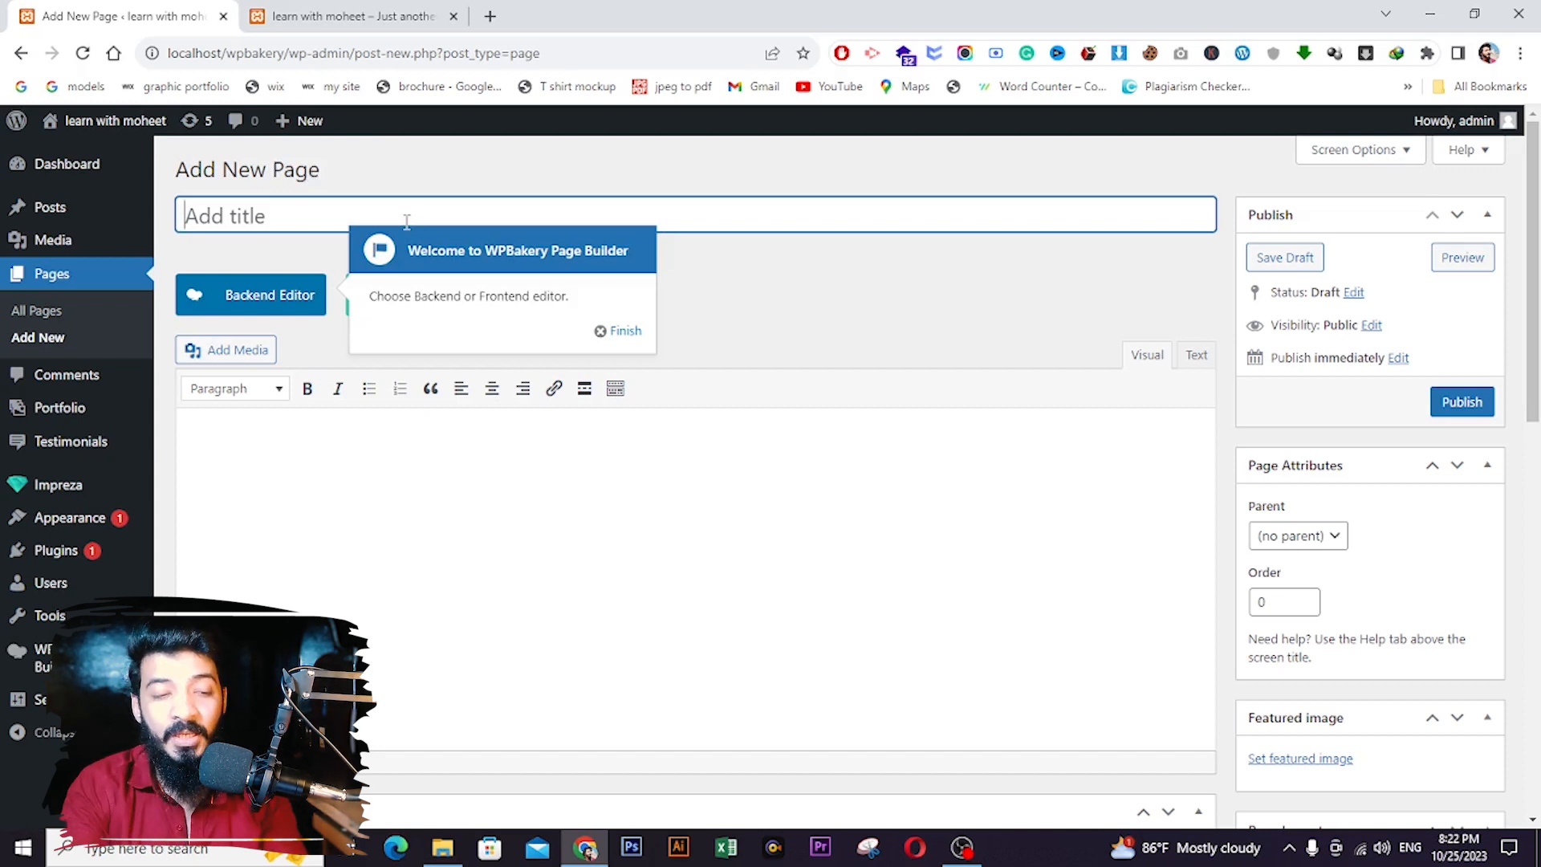
pyautogui.write('Services')
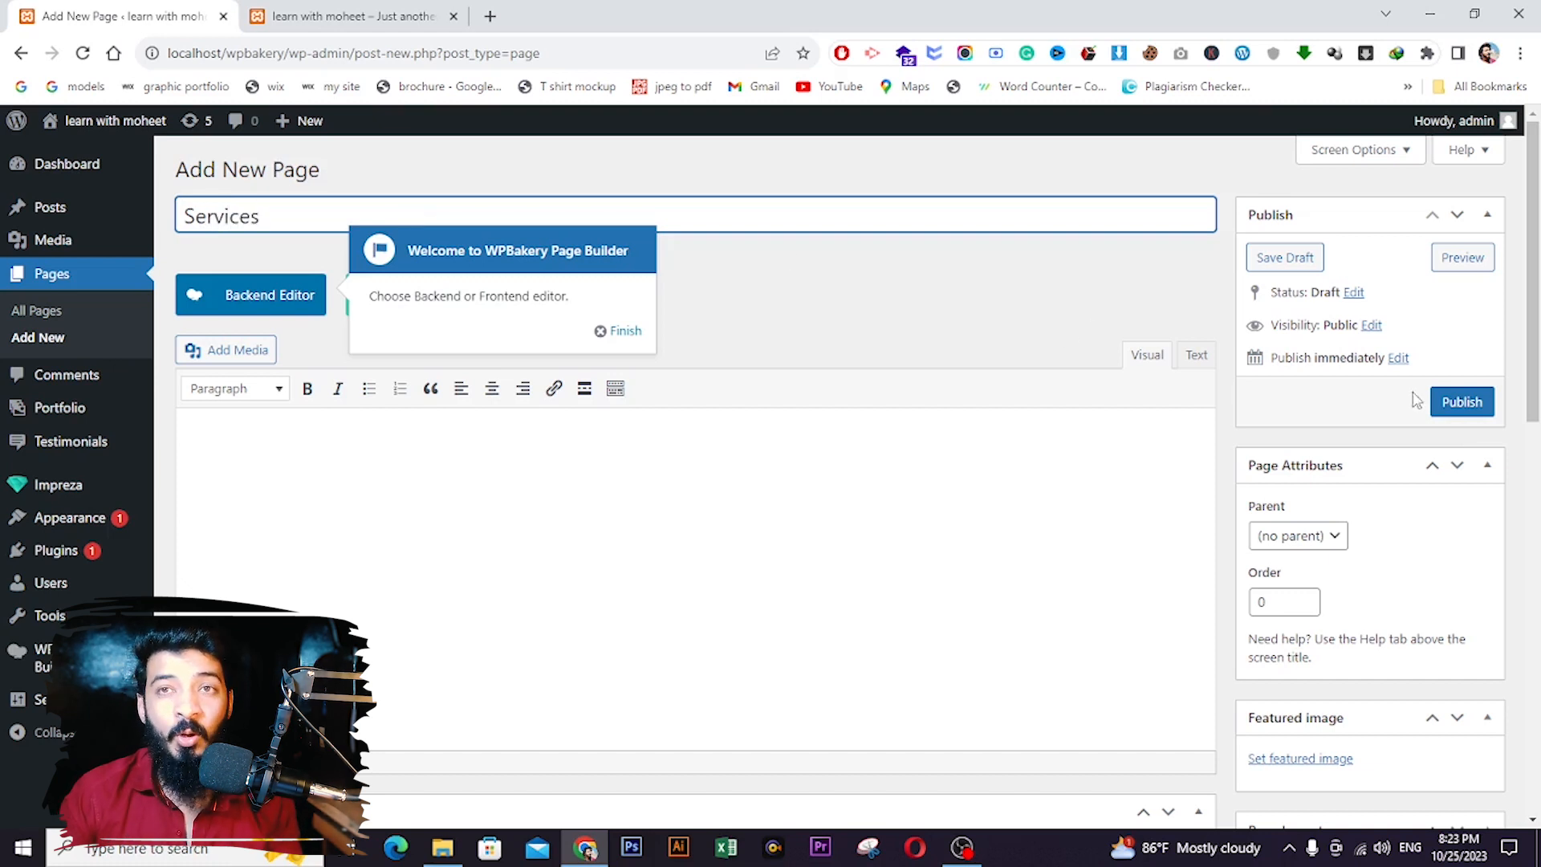
pyautogui.click(1463, 403)
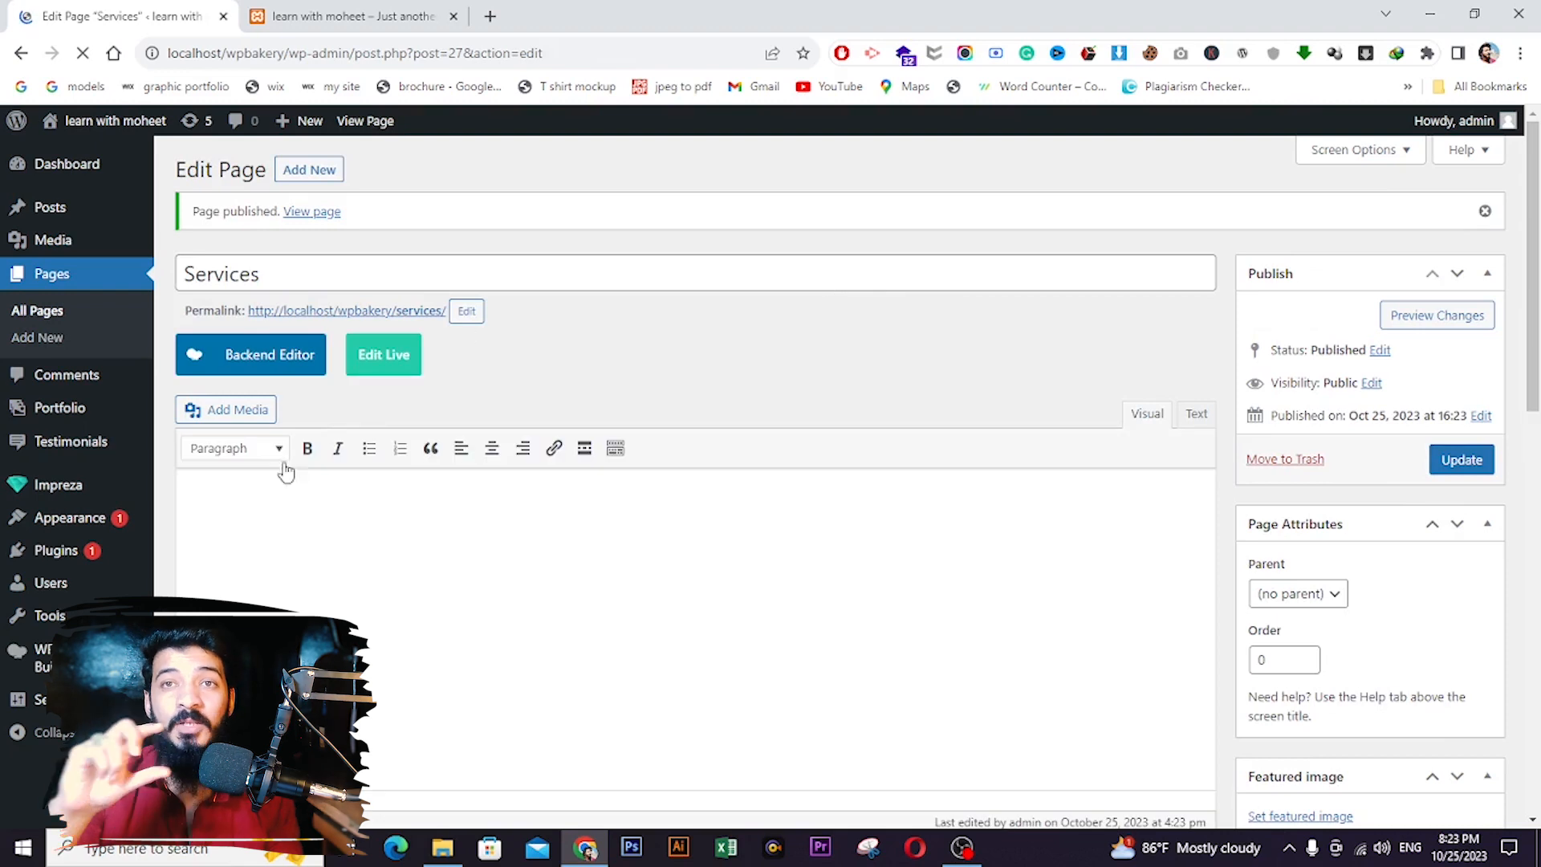
pyautogui.moveTo(49, 500)
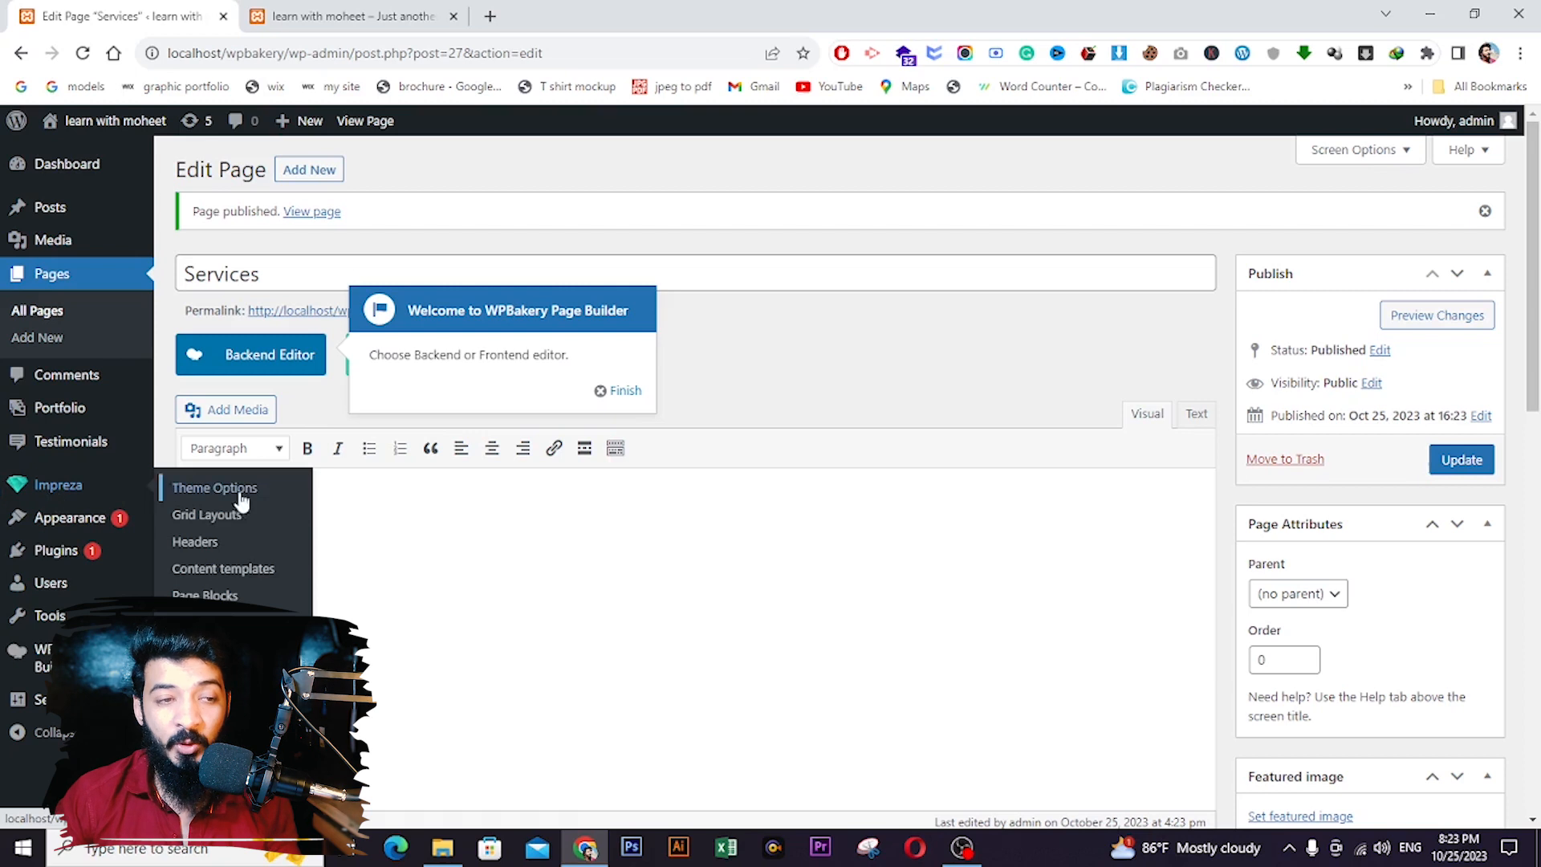
# - Add a new header under Impreza > Headers and browse the ready-made header templates
pyautogui.click(228, 544)
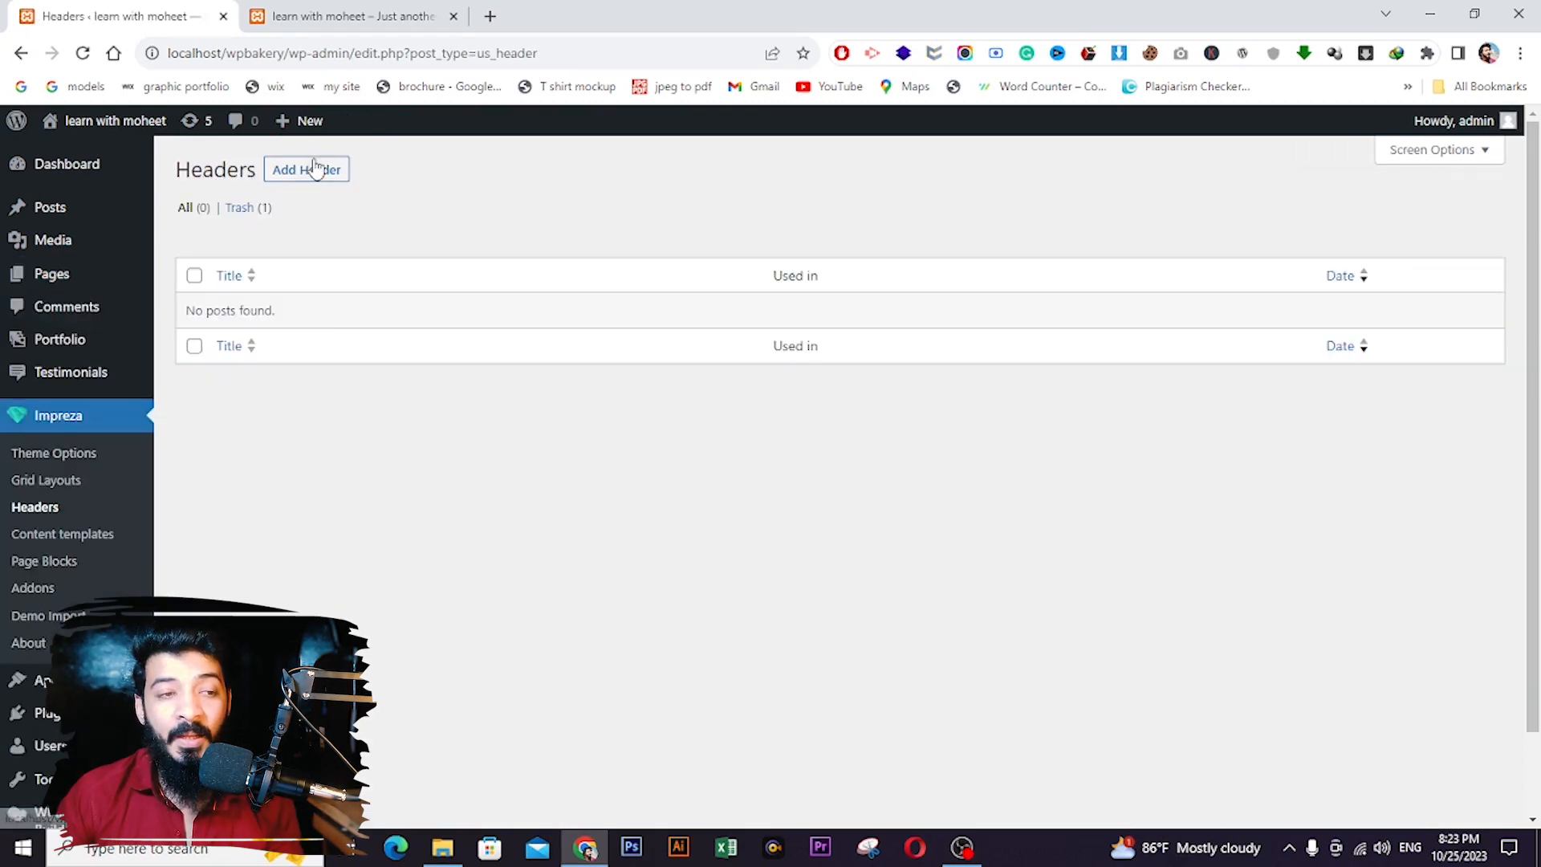
pyautogui.click(314, 171)
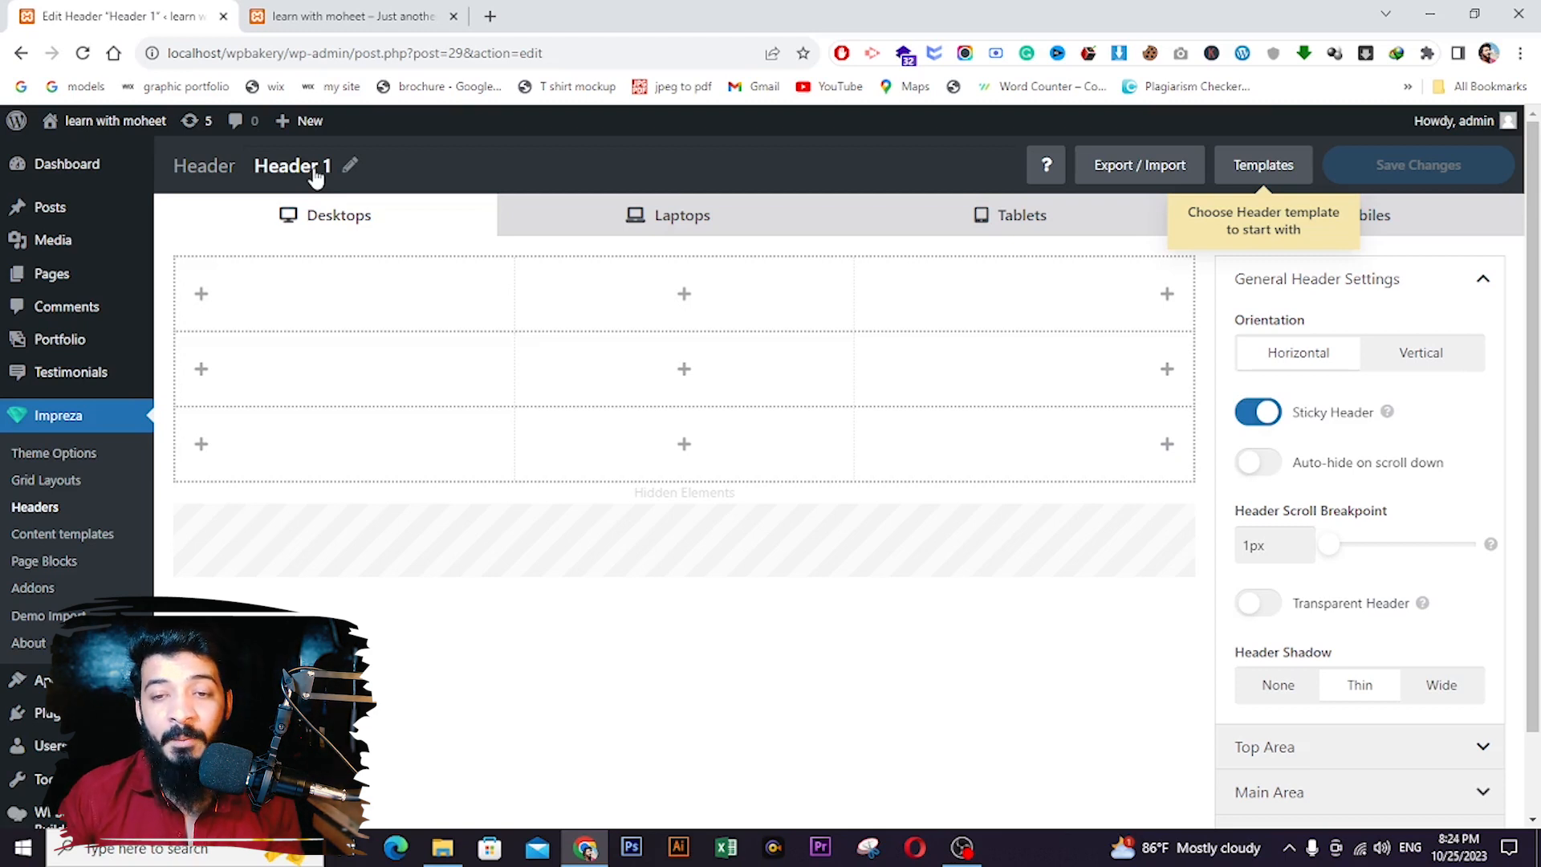
pyautogui.click(1263, 171)
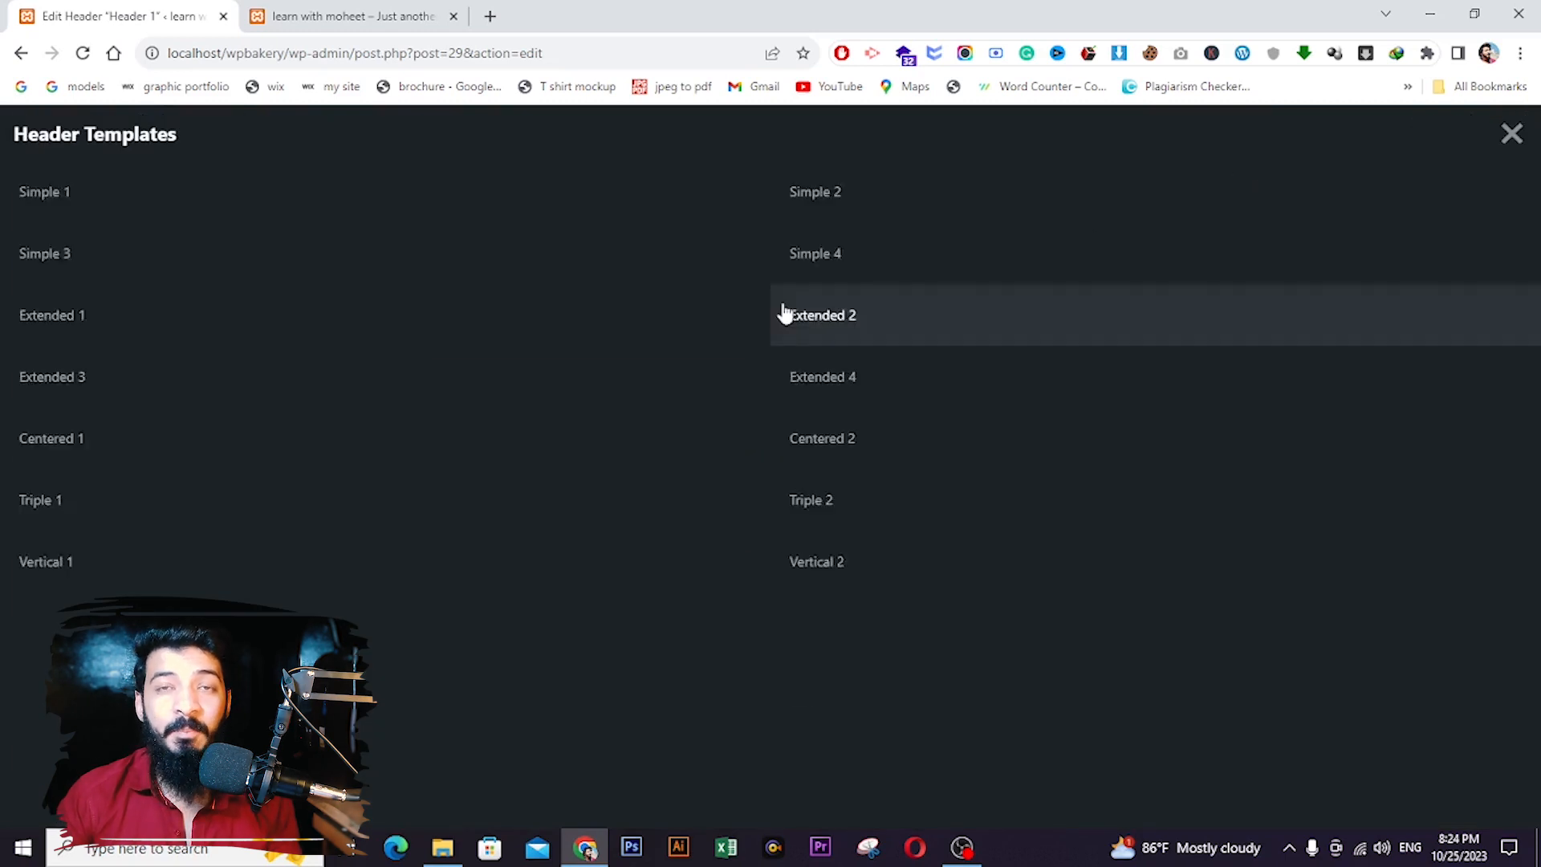
pyautogui.scroll(-3, 888, 344)
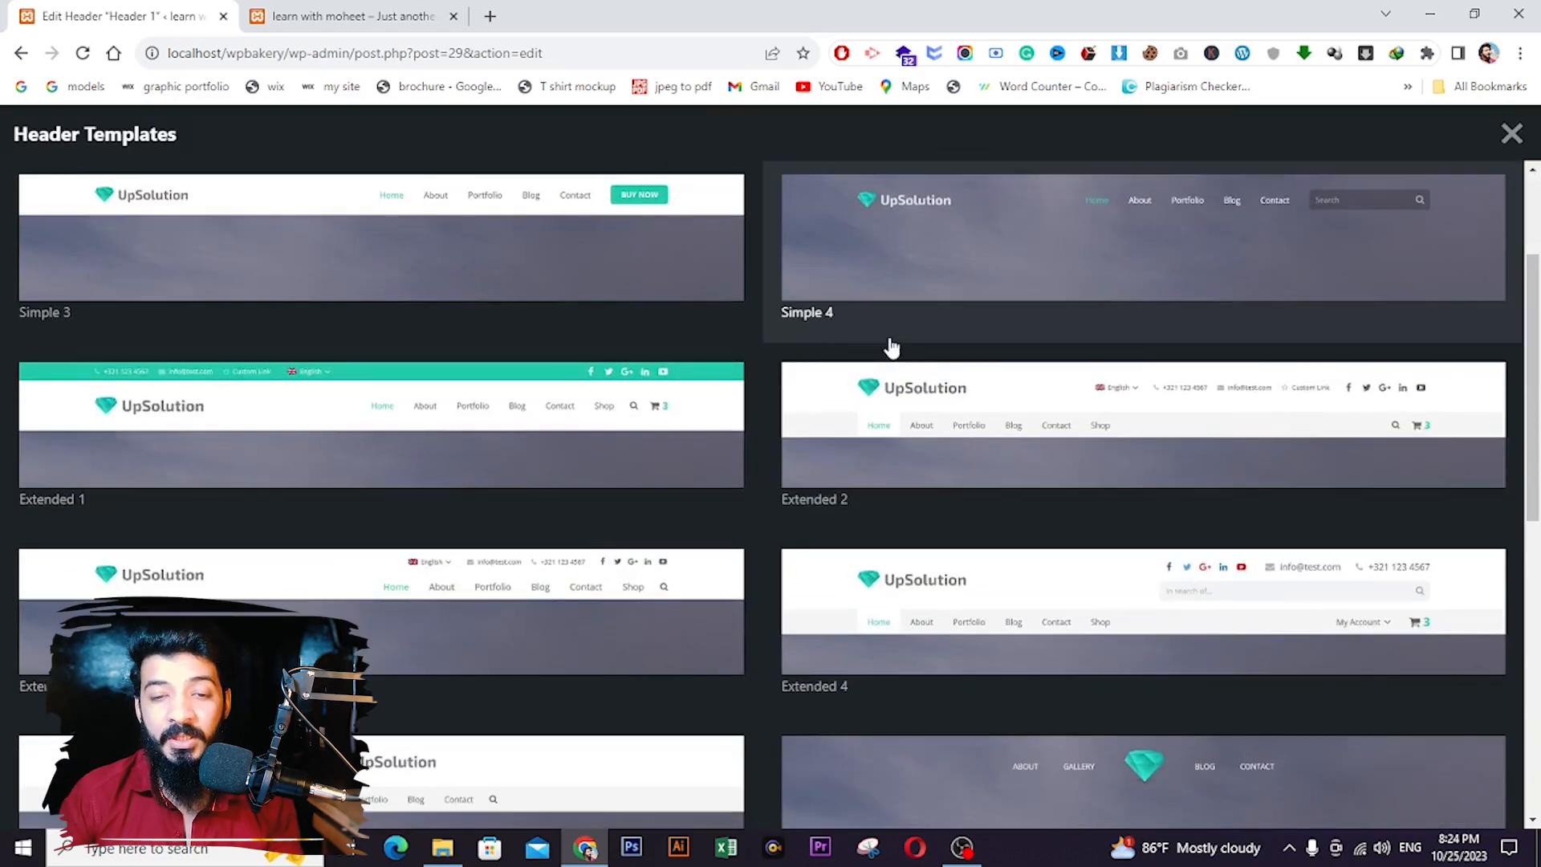
pyautogui.scroll(-2, 892, 346)
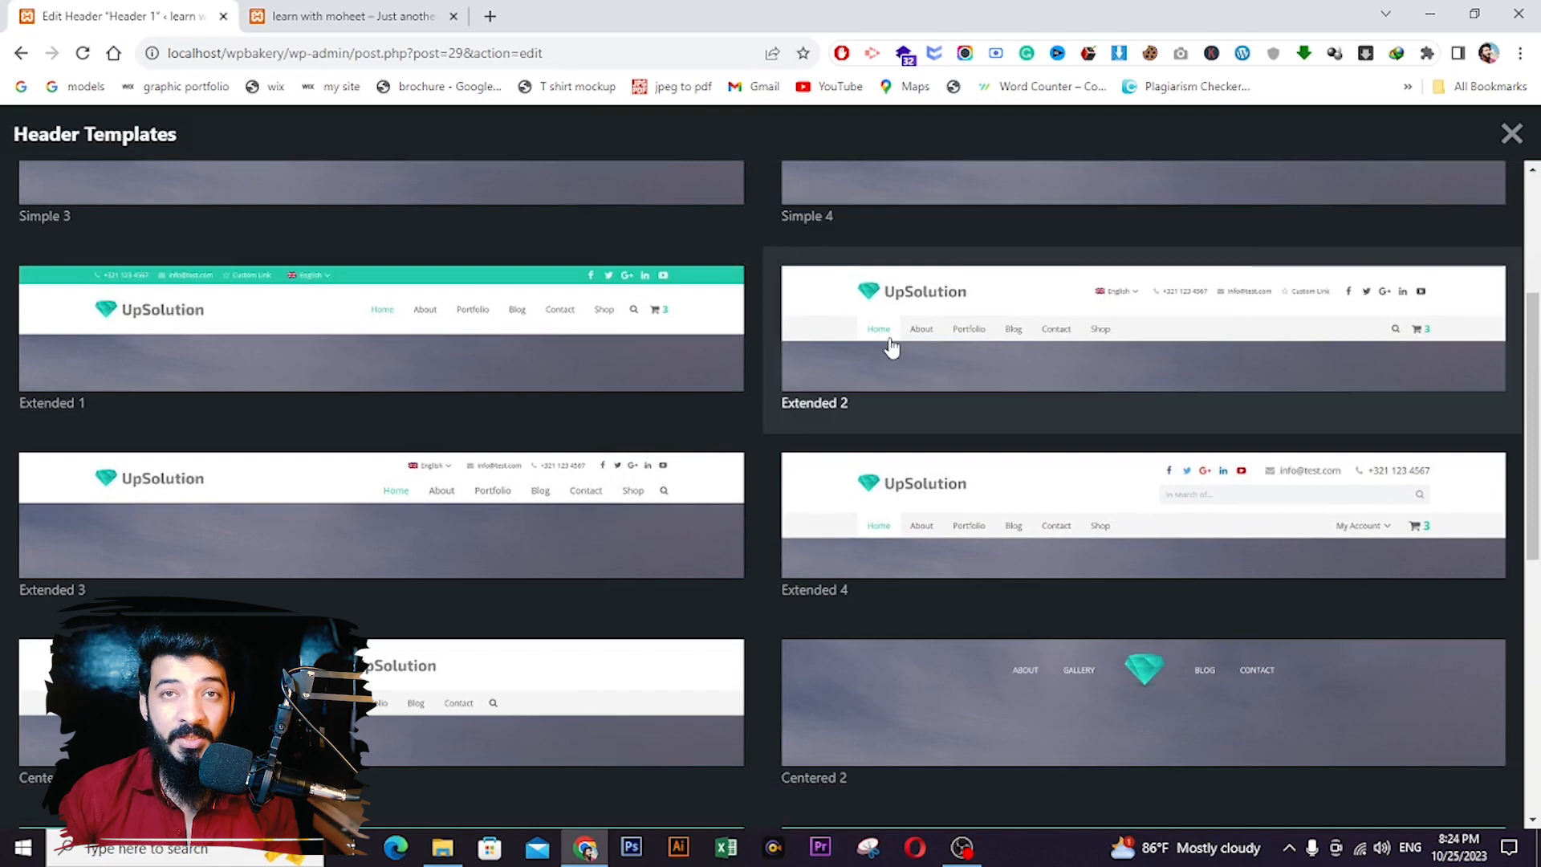
pyautogui.scroll(4, 891, 347)
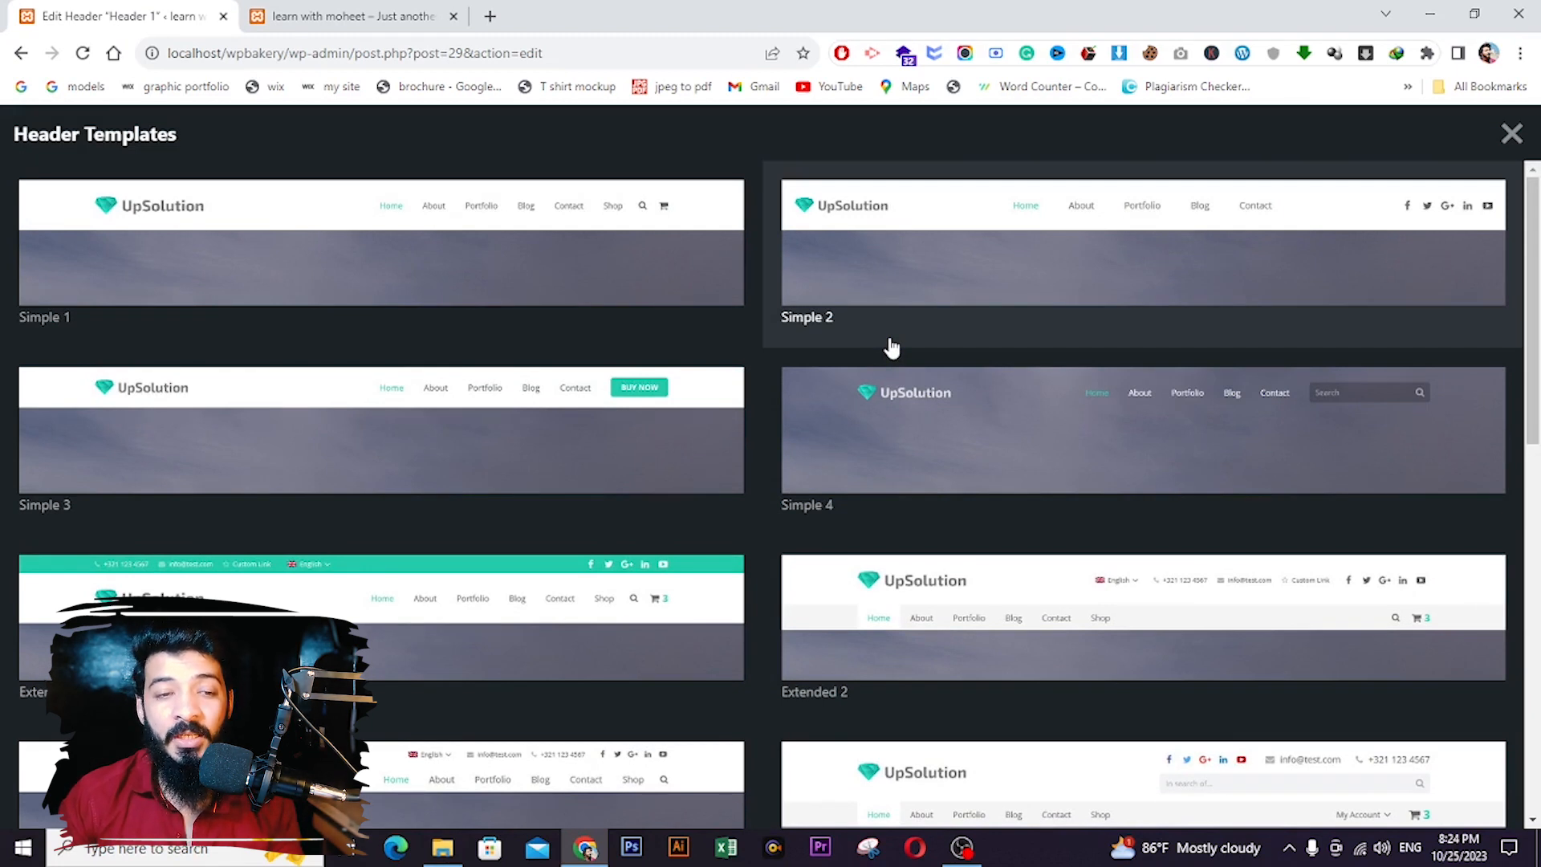
pyautogui.click(1512, 134)
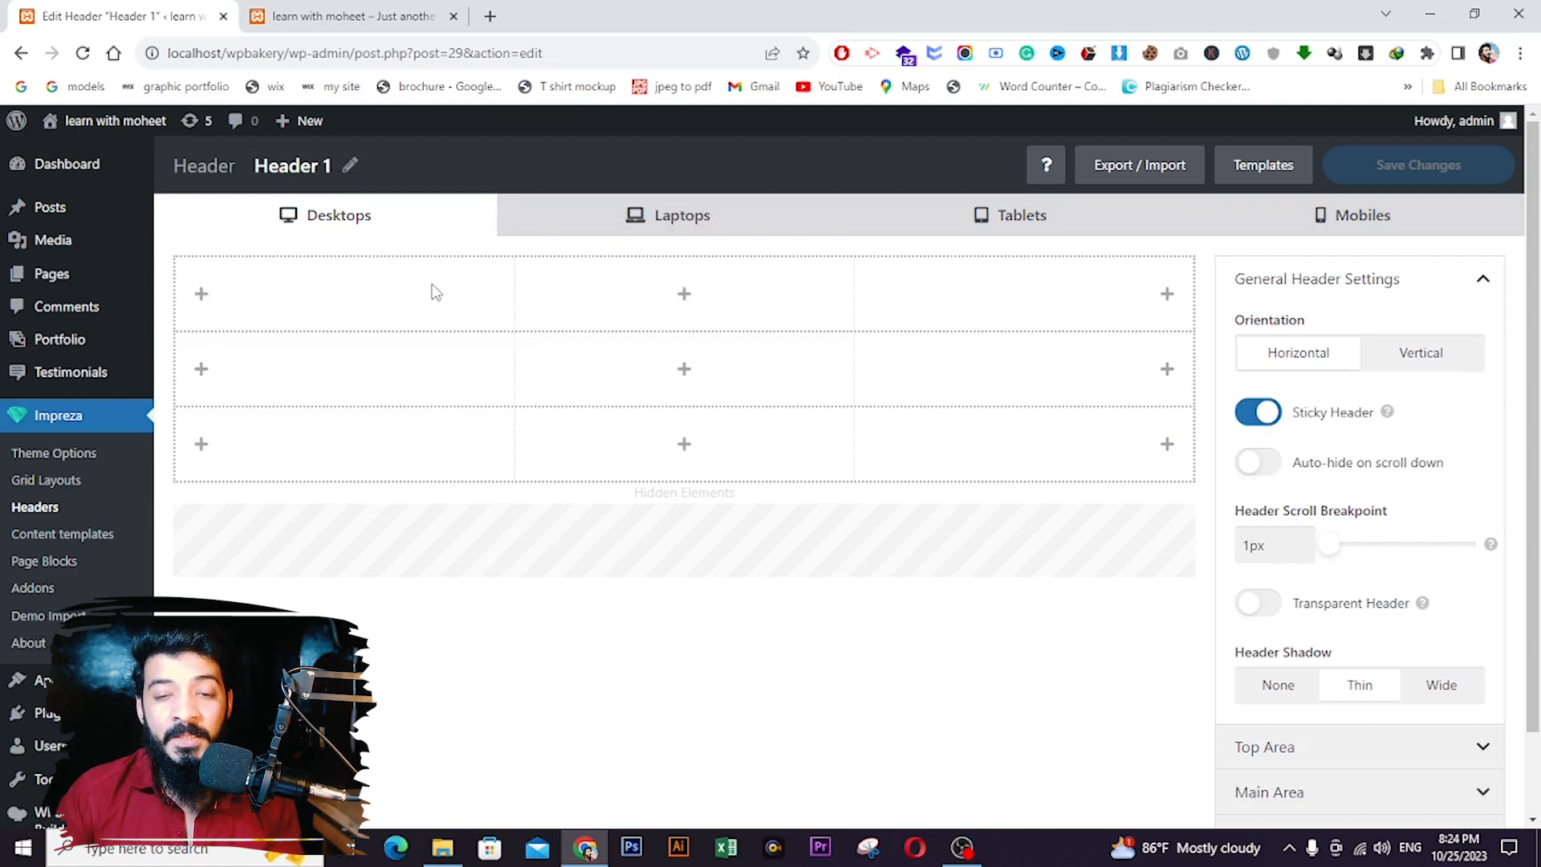
# - Add a top-left text element holding the phone number with a 'phone' icon
pyautogui.click(201, 296)
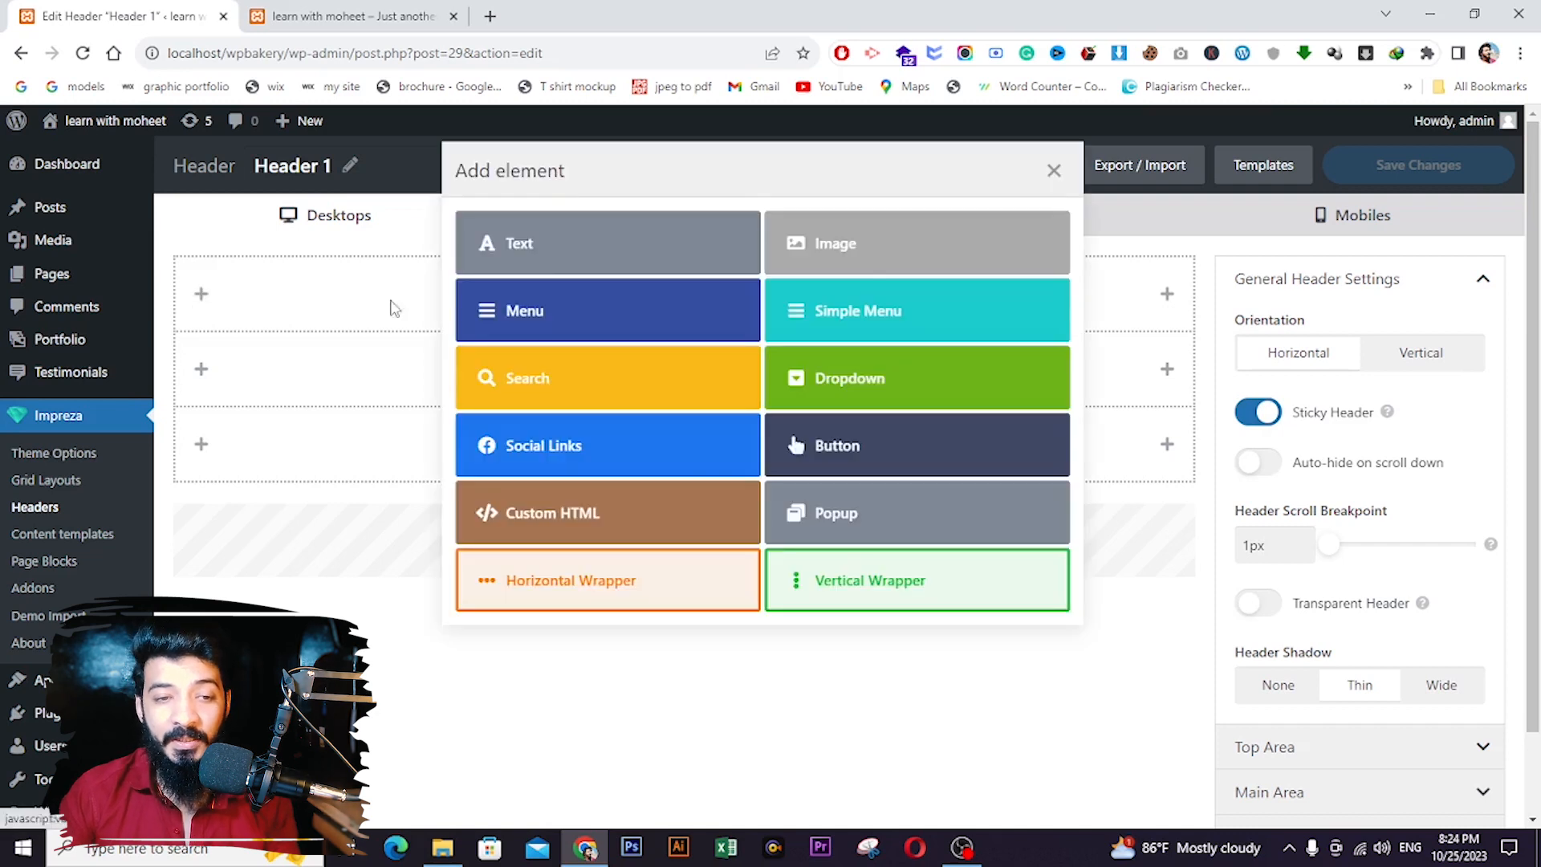
pyautogui.click(582, 256)
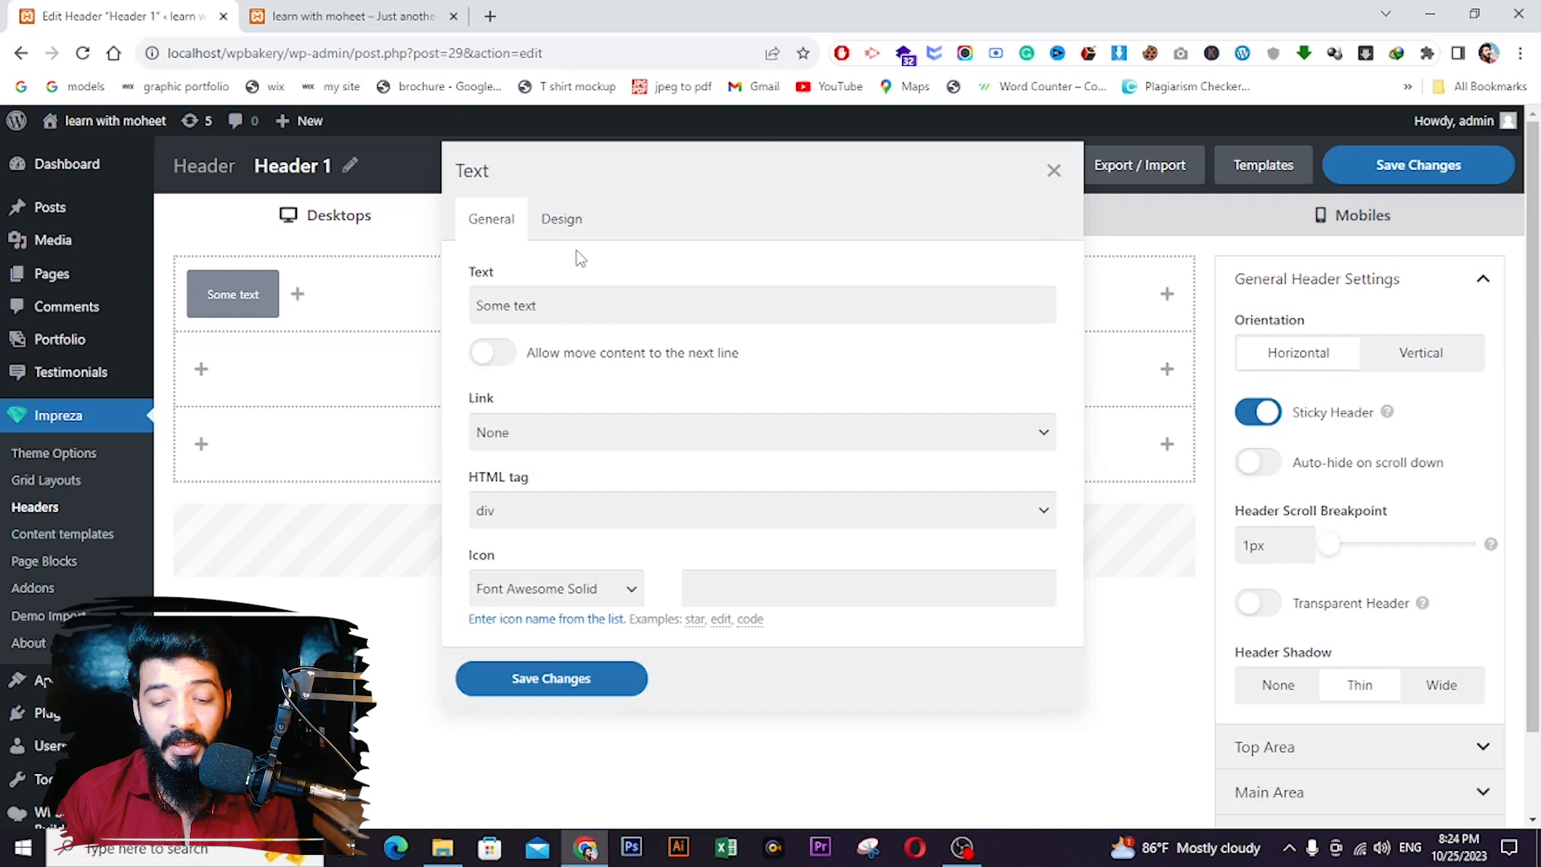
pyautogui.click(551, 298)
pyautogui.hotkey('ctrl', 'a')
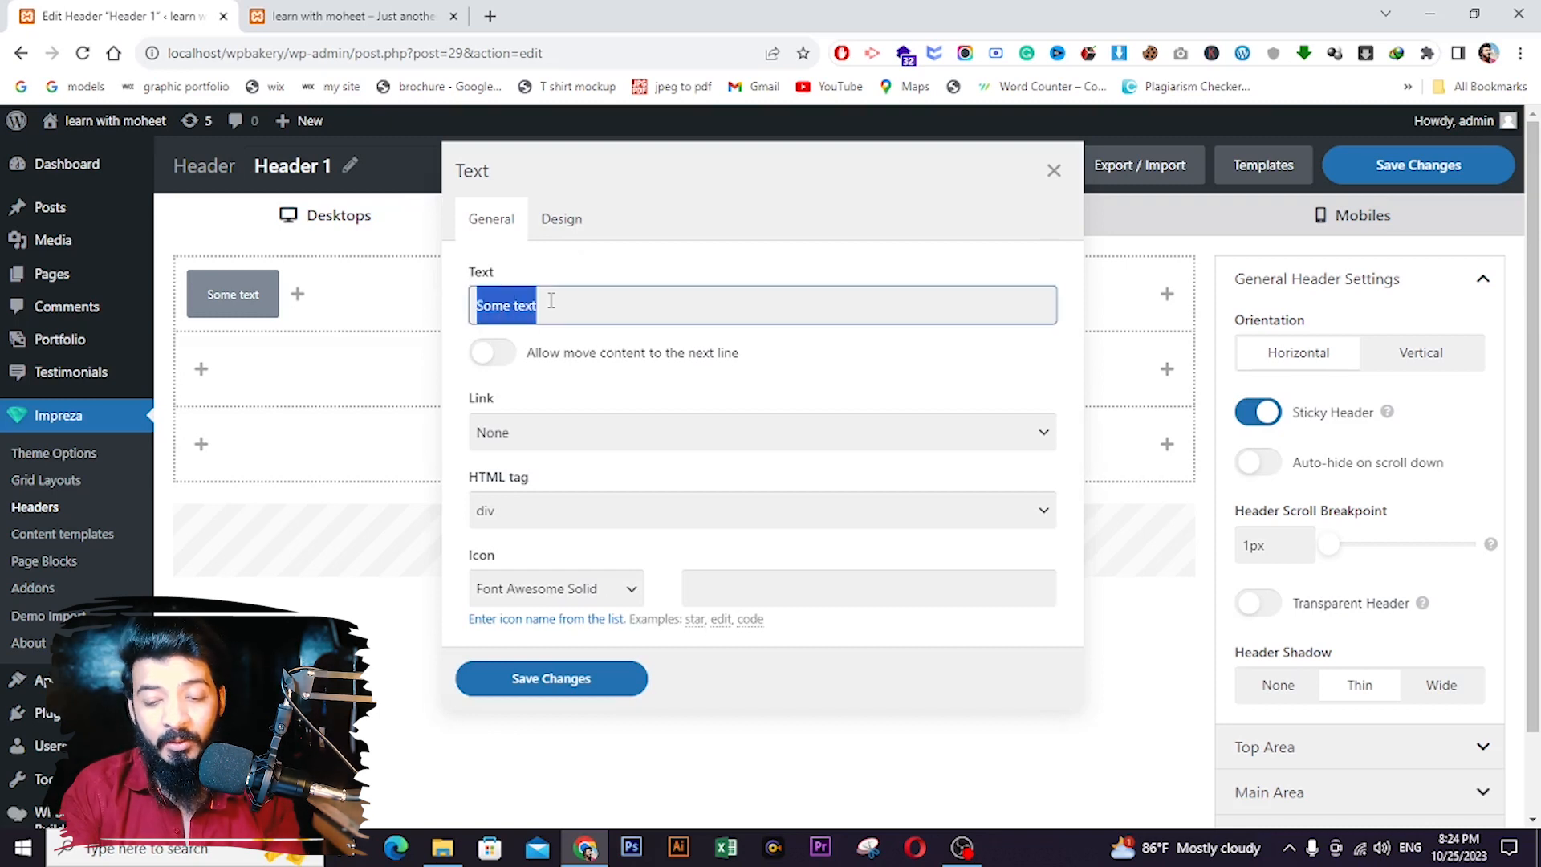
pyautogui.press('BackSpace')
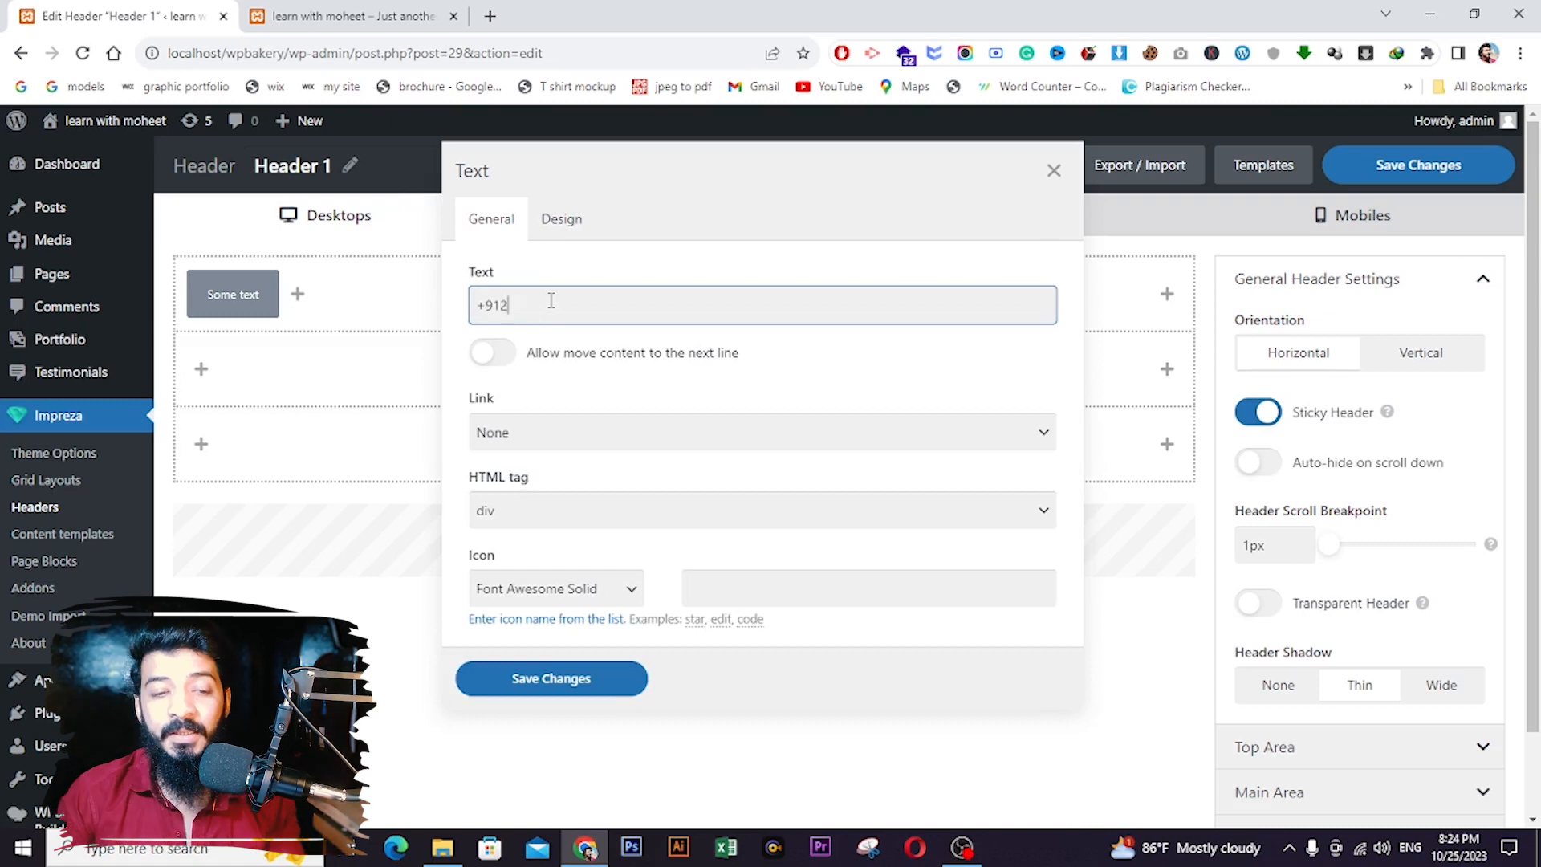
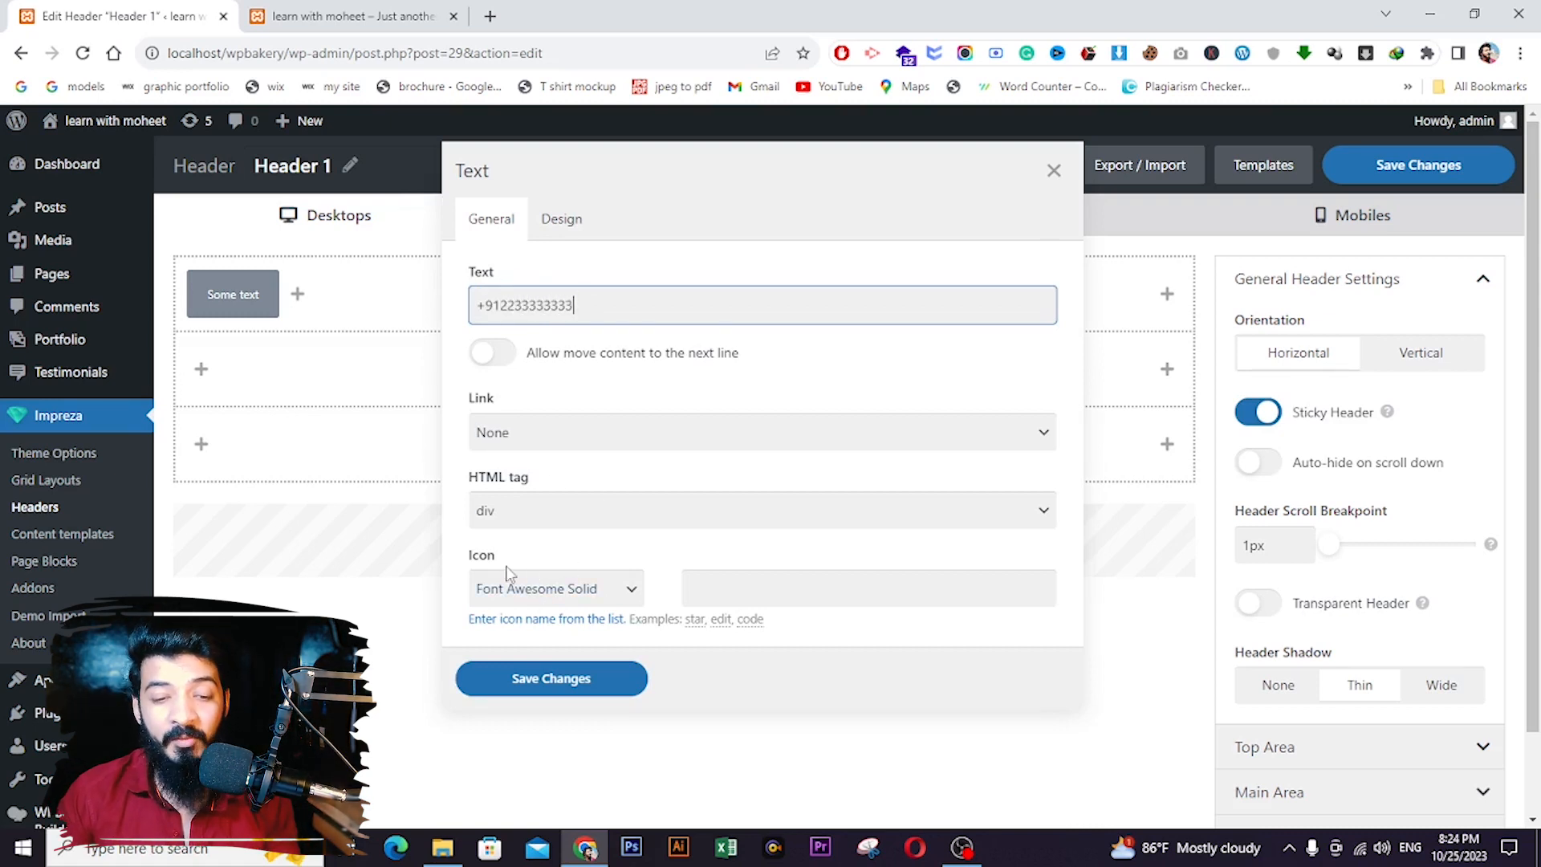
pyautogui.click(702, 580)
pyautogui.write('phone')
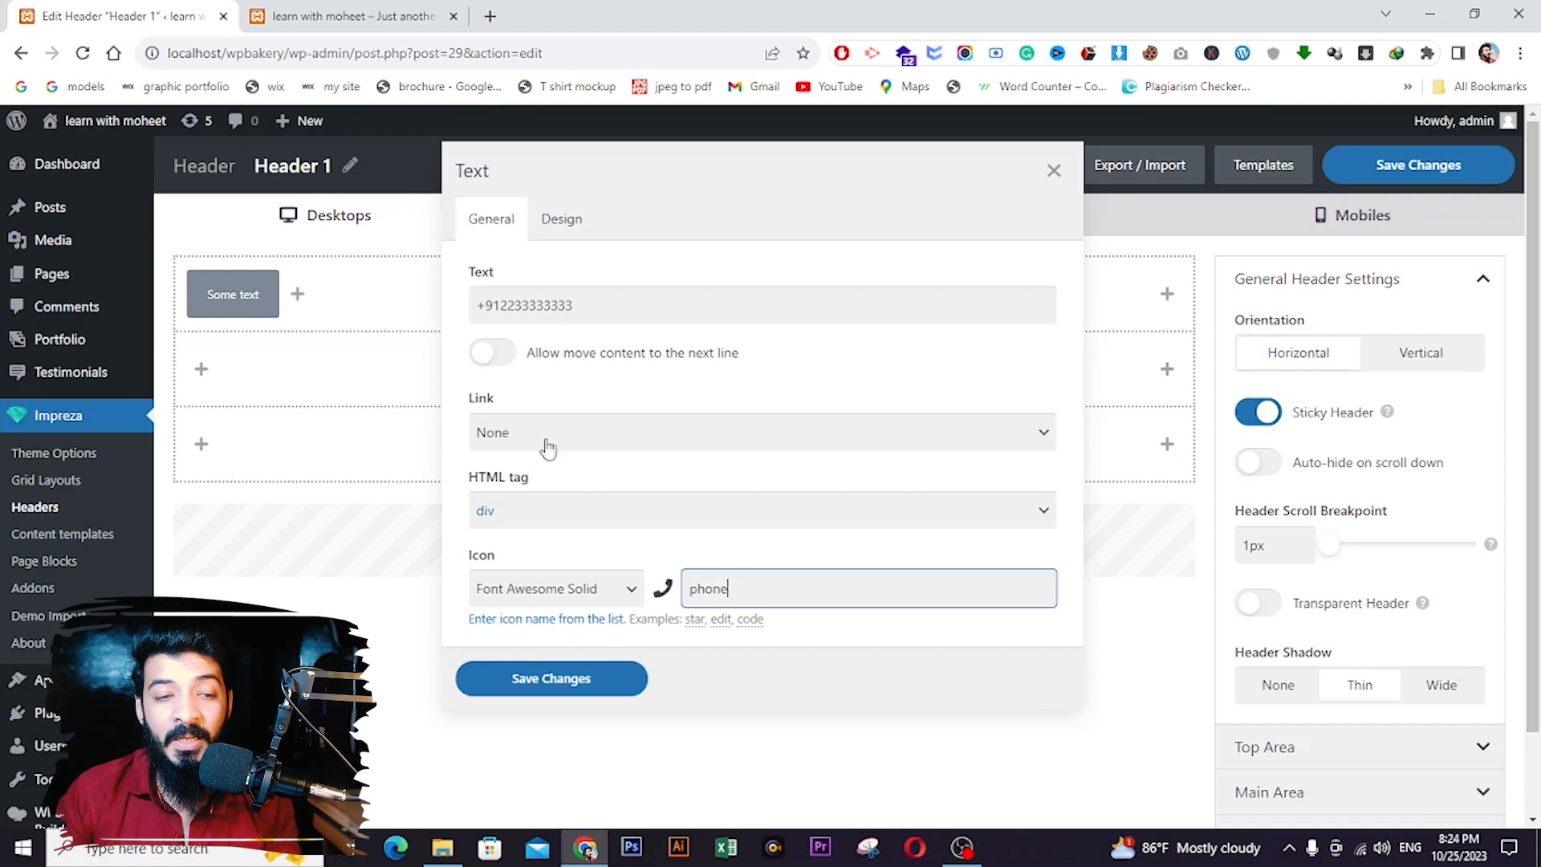
pyautogui.click(591, 677)
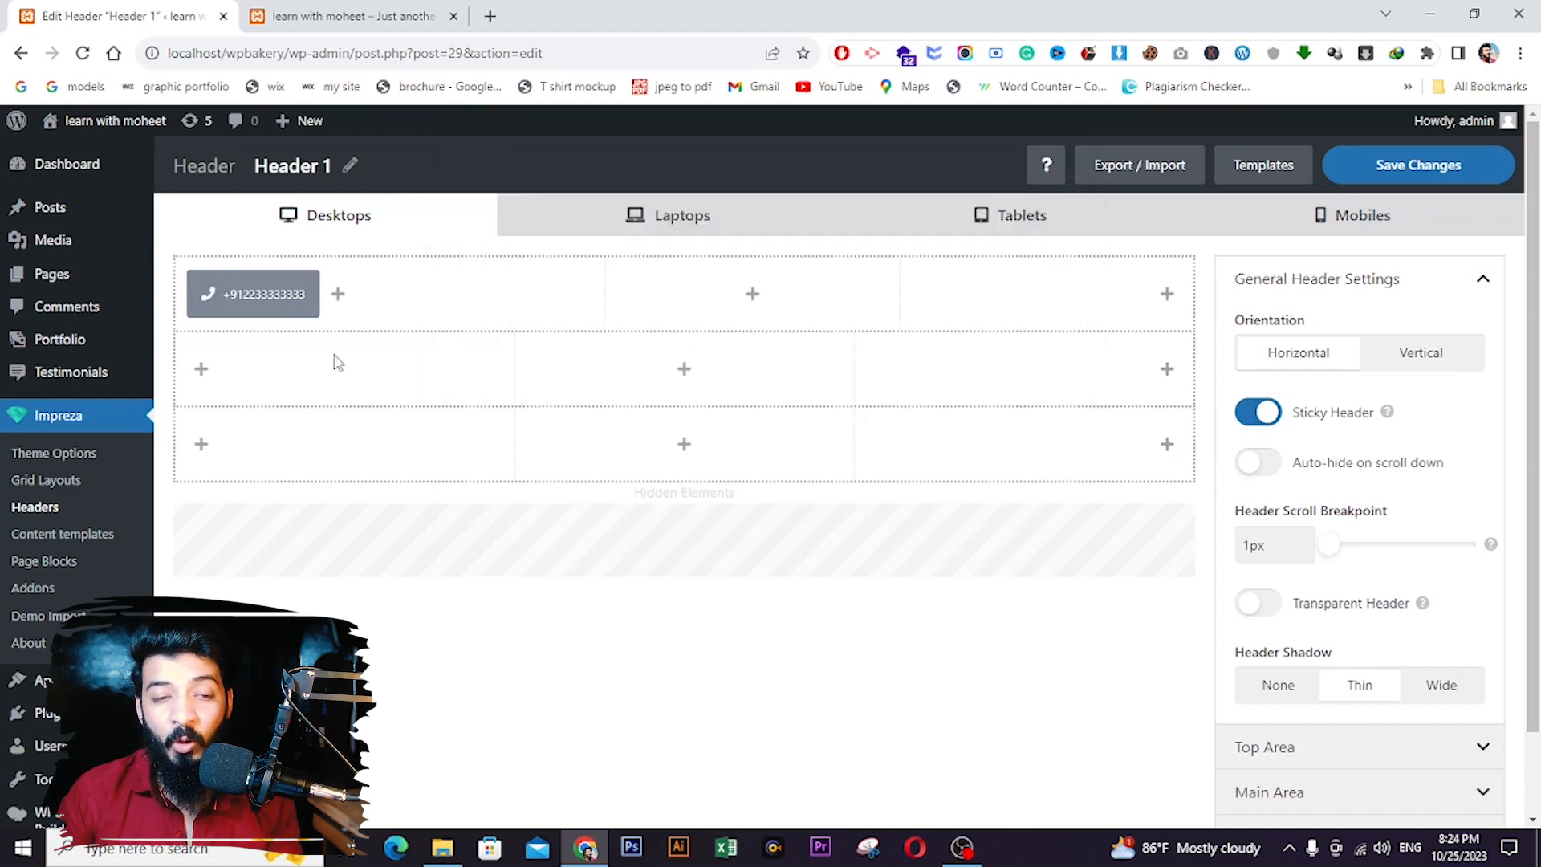
# - Add a second top-row text element holding the e-mail address with an 'envelope' icon
pyautogui.click(338, 294)
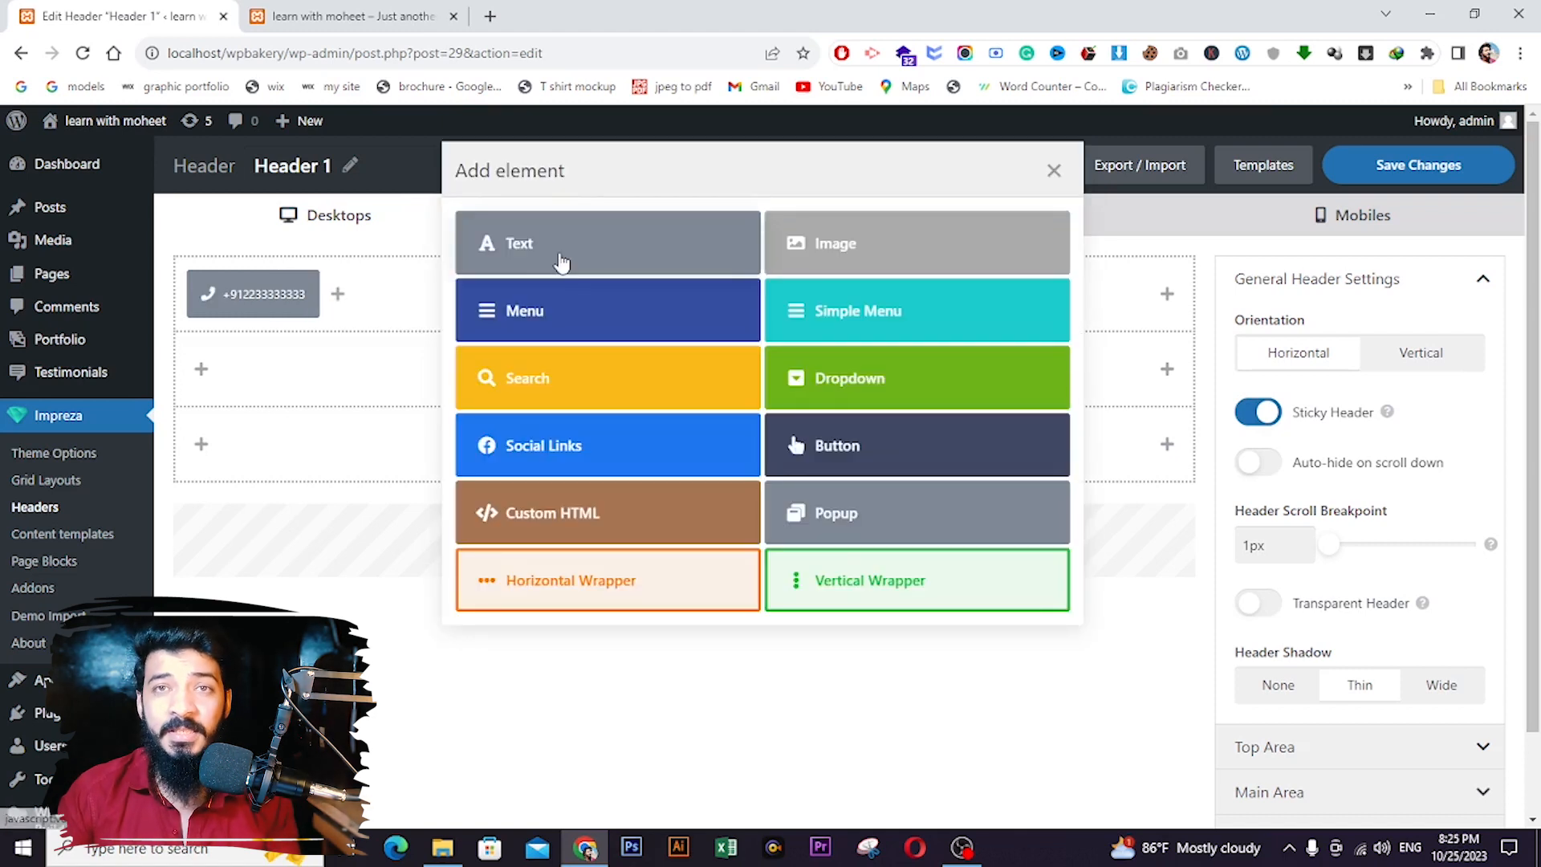
pyautogui.click(562, 264)
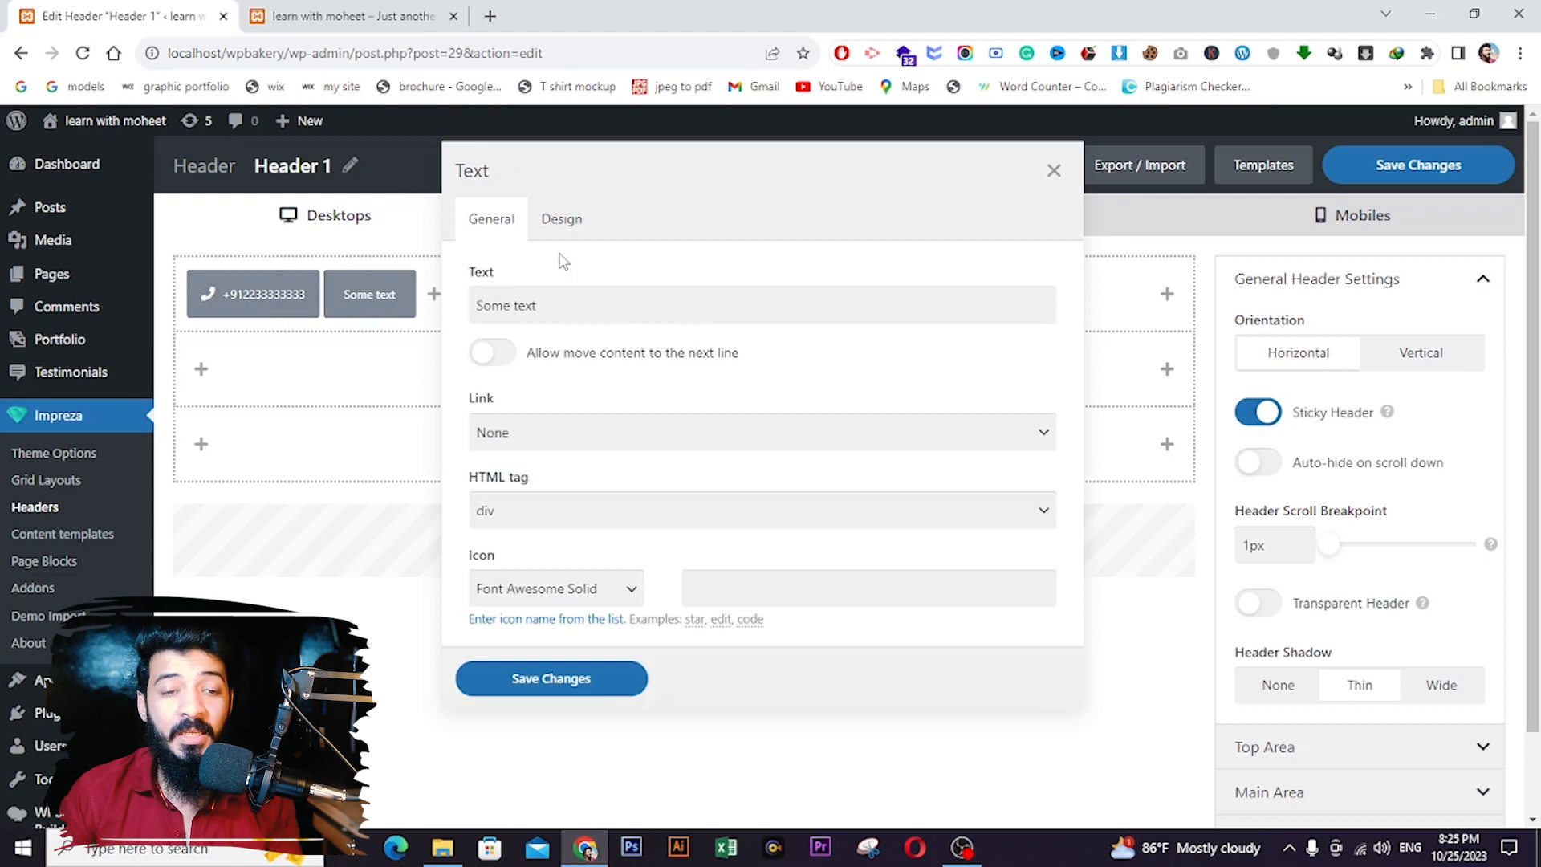
pyautogui.click(582, 297)
pyautogui.doubleClick(582, 297)
pyautogui.hotkey('ctrl', 'a')
pyautogui.write('msdjsodjso@jjsiojsio')
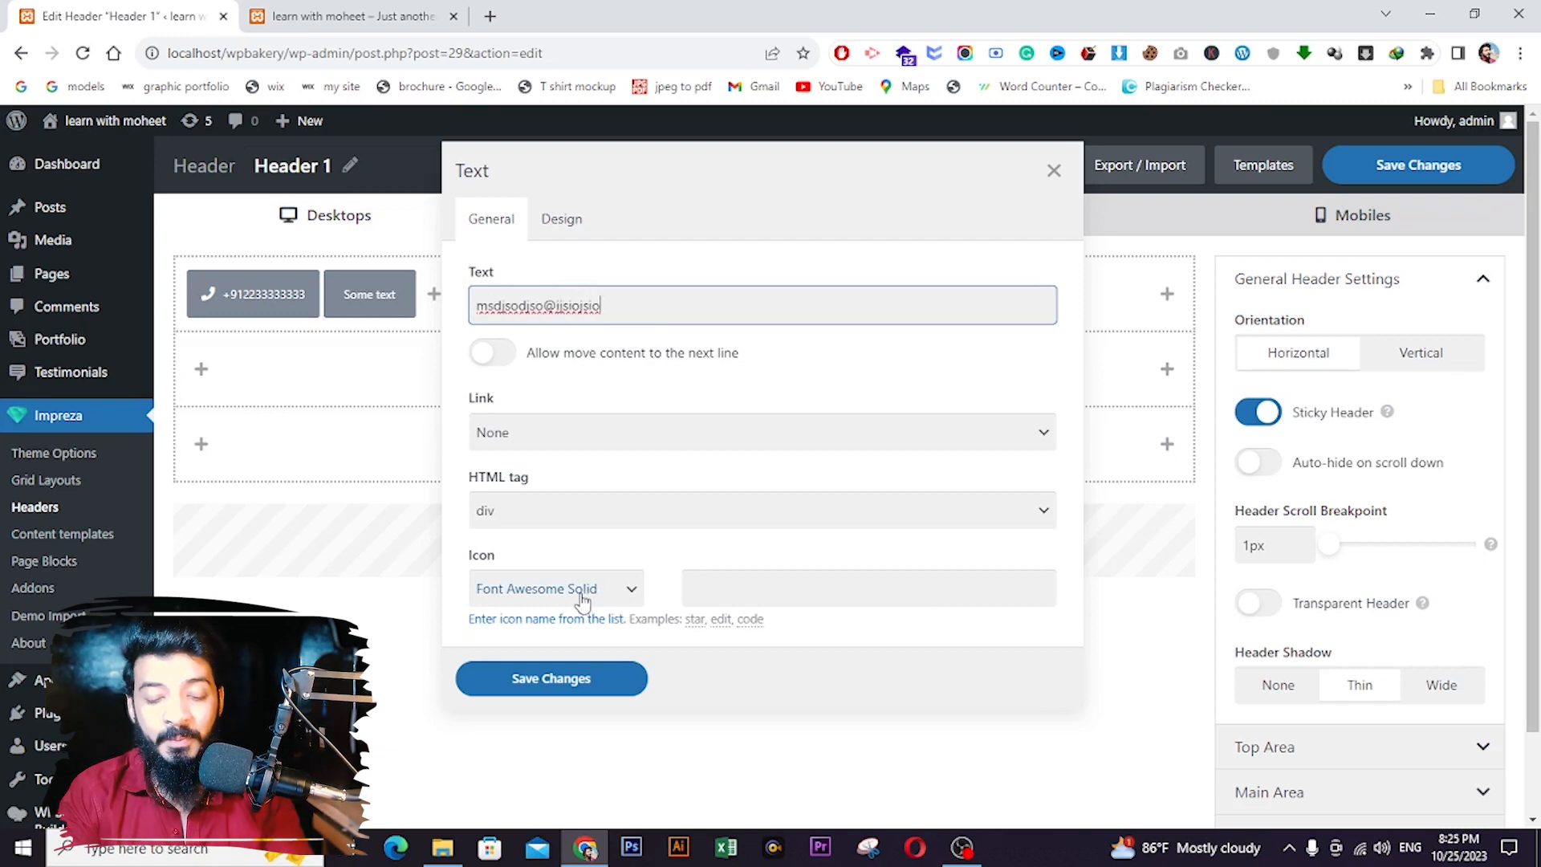
pyautogui.click(733, 581)
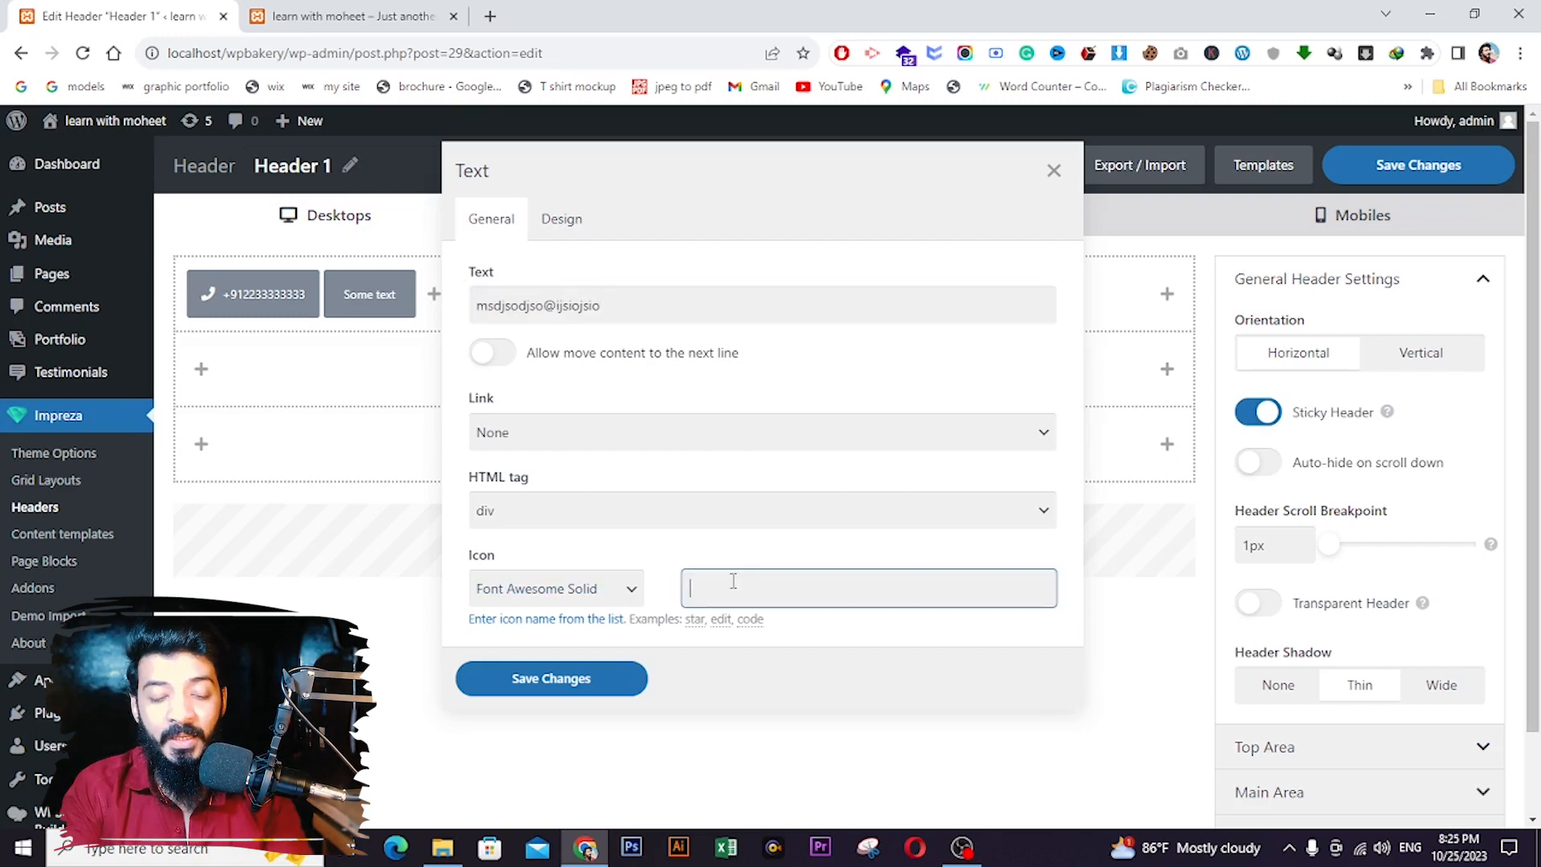
pyautogui.write('envelope')
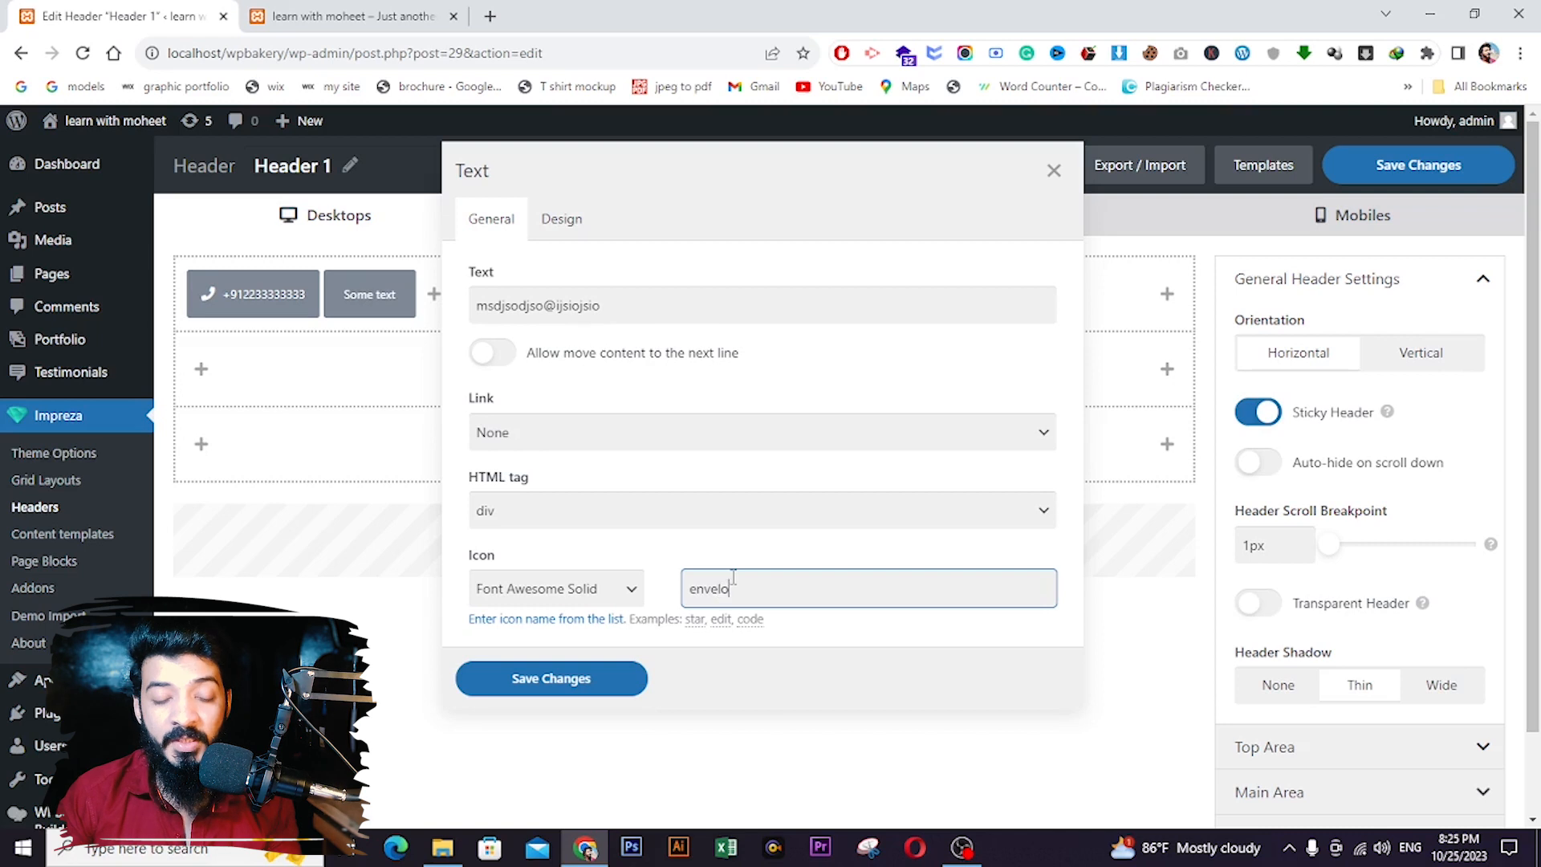
pyautogui.click(607, 679)
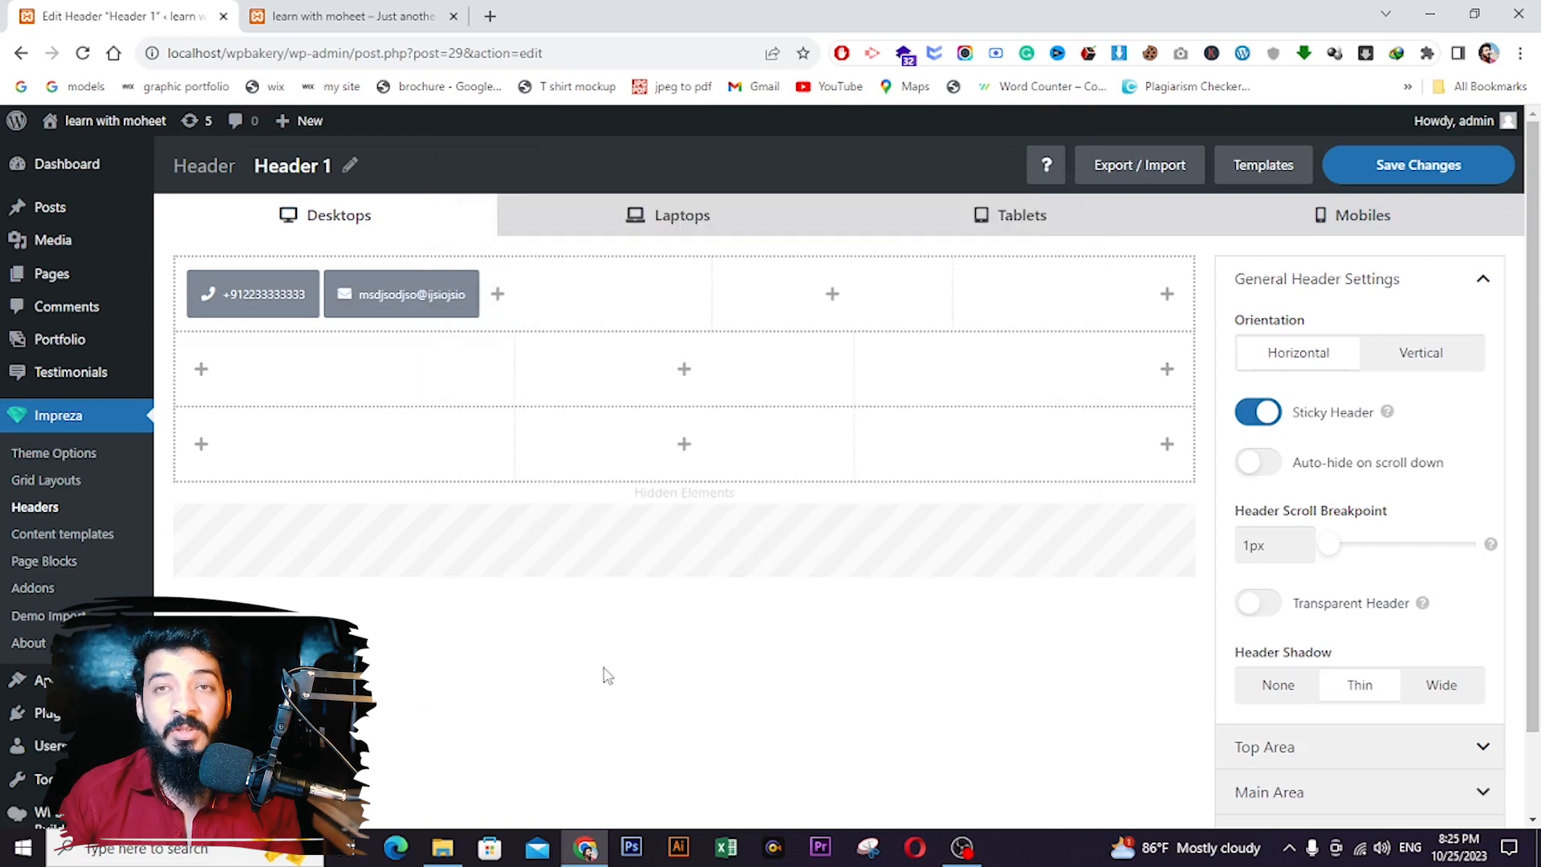
pyautogui.click(834, 297)
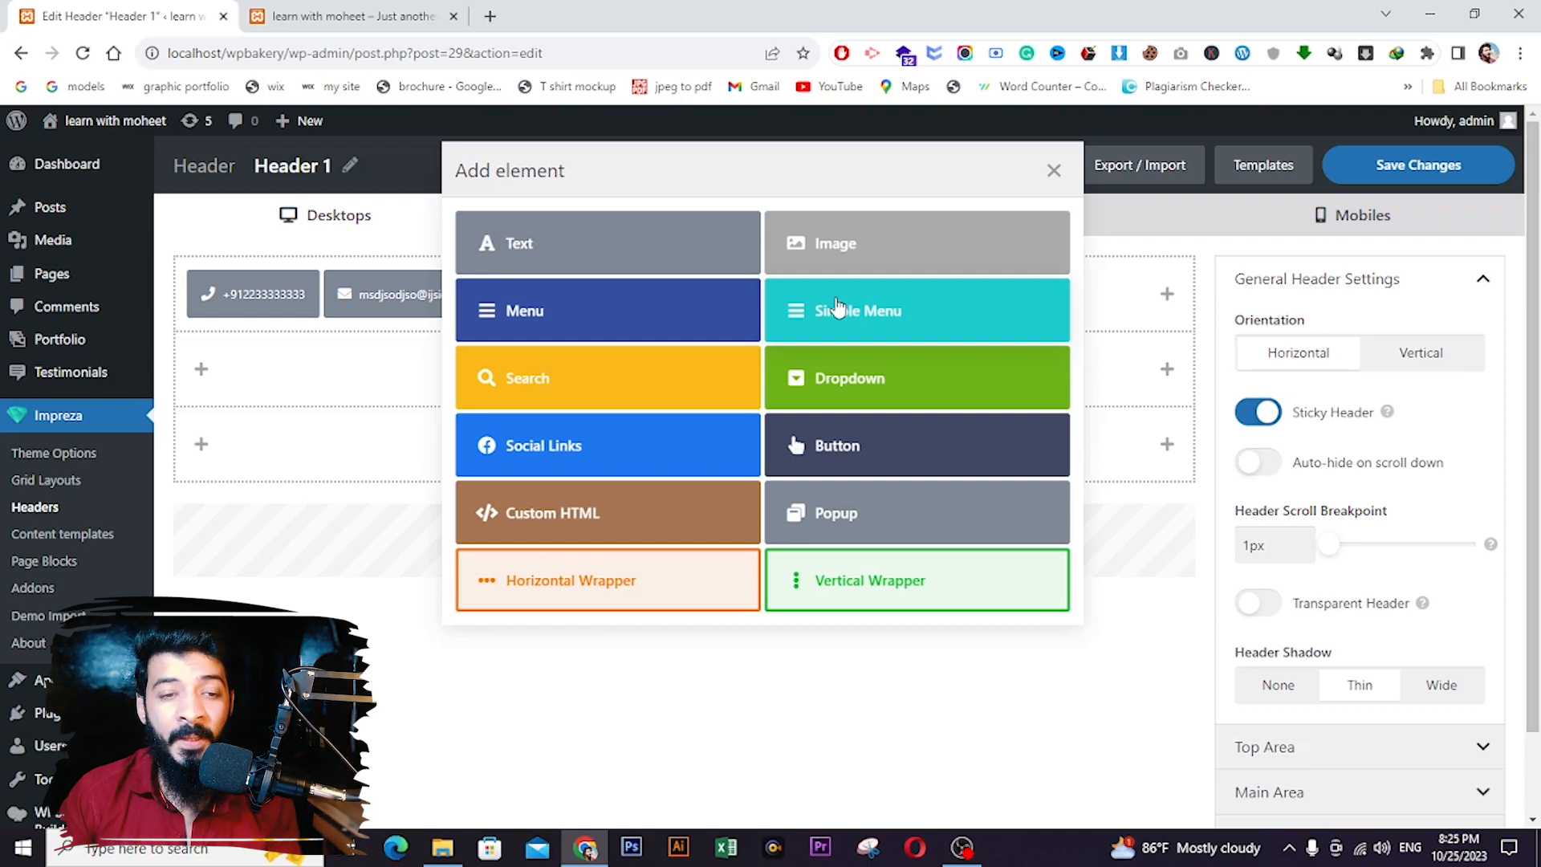
# - Add a text element with the site name in the top row's middle section
pyautogui.click(623, 264)
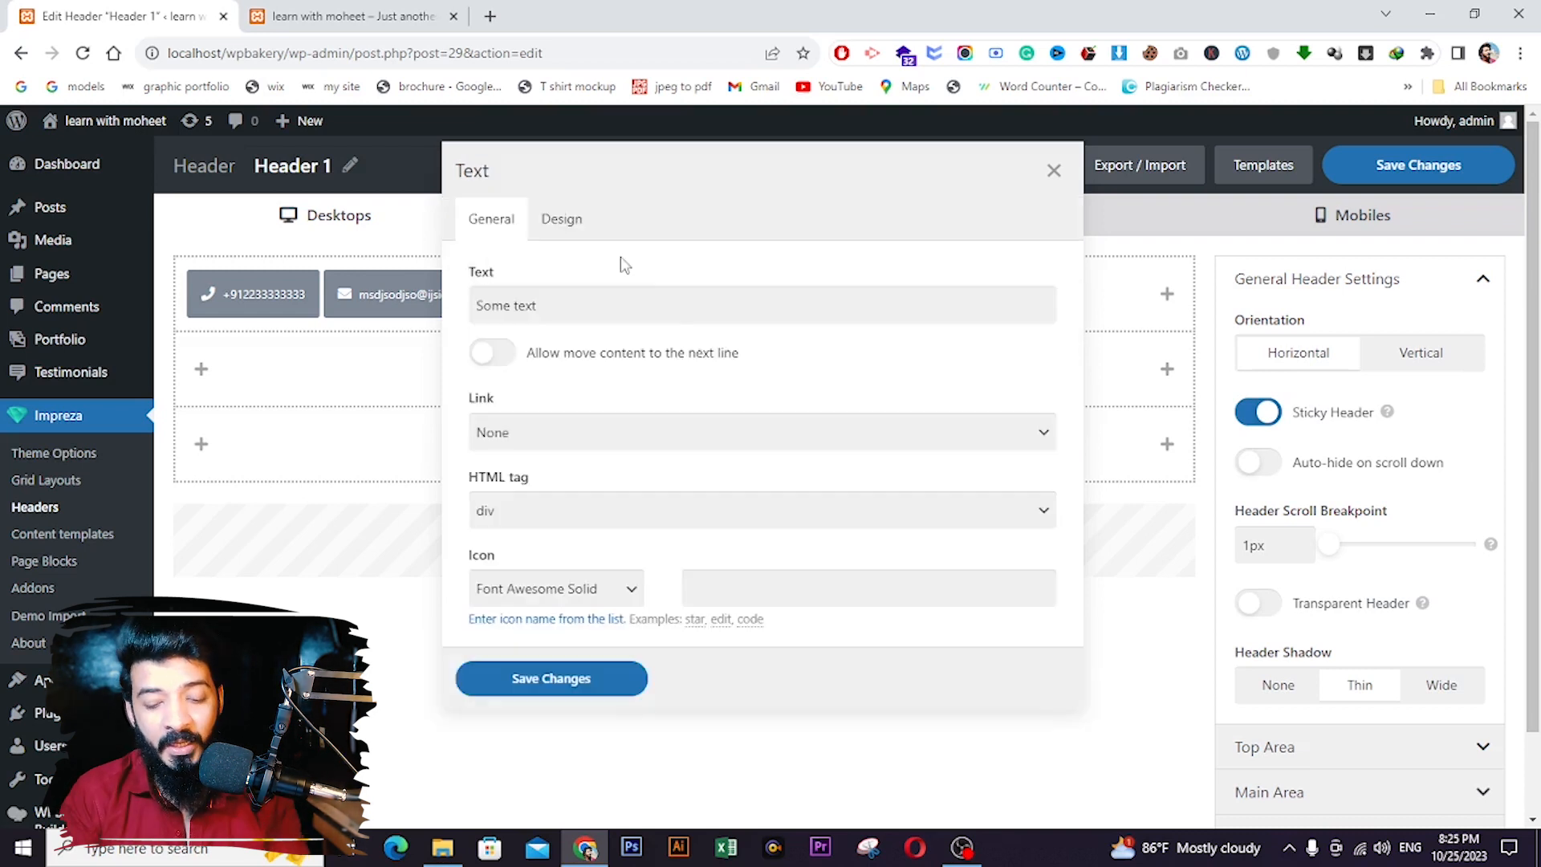
pyautogui.tripleClick(666, 300)
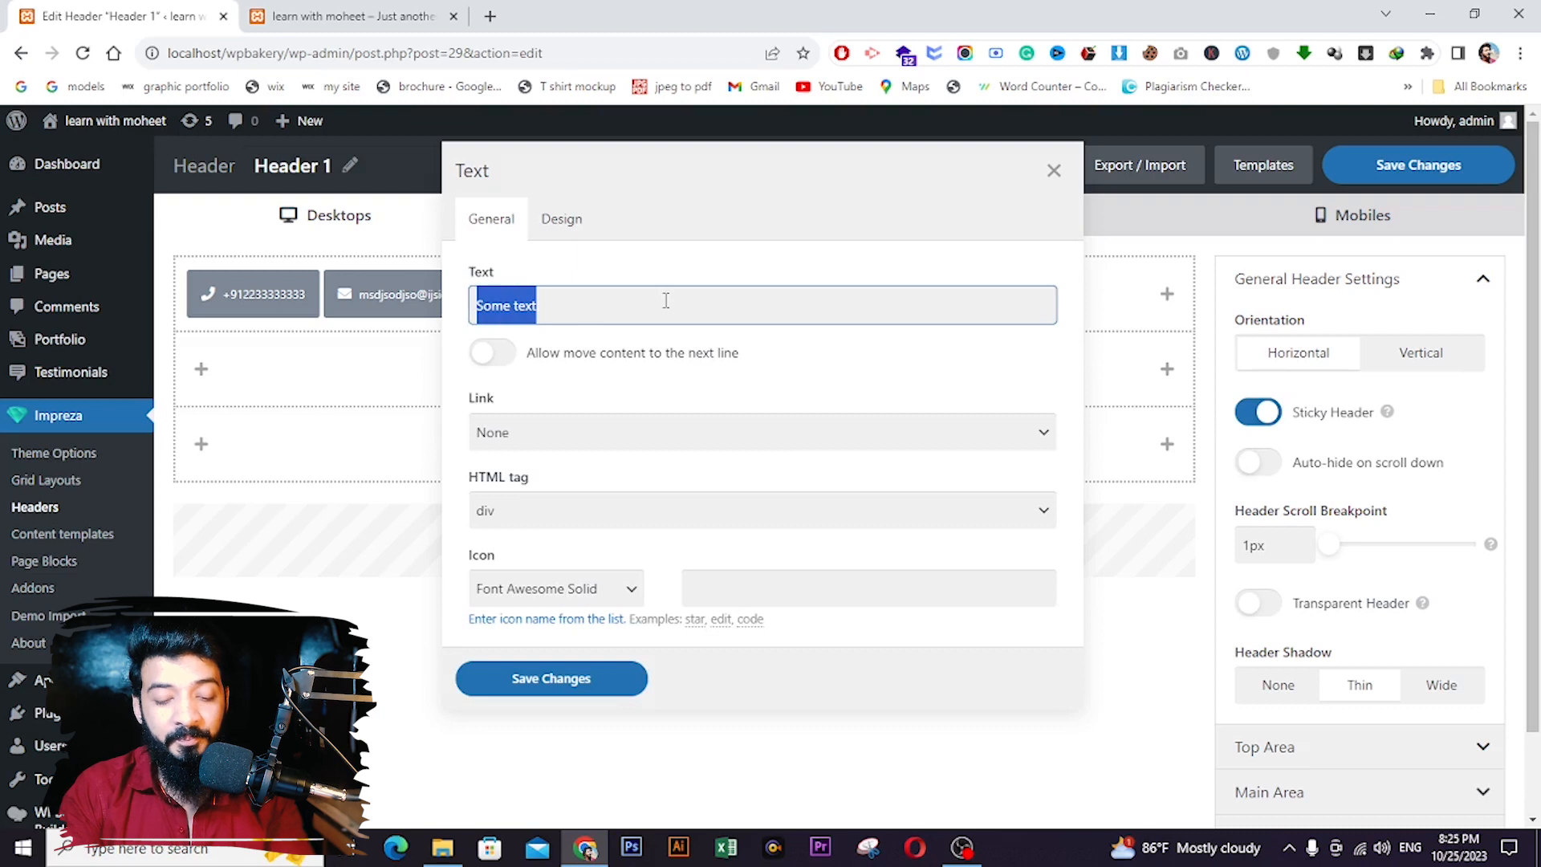
pyautogui.write('Learn w')
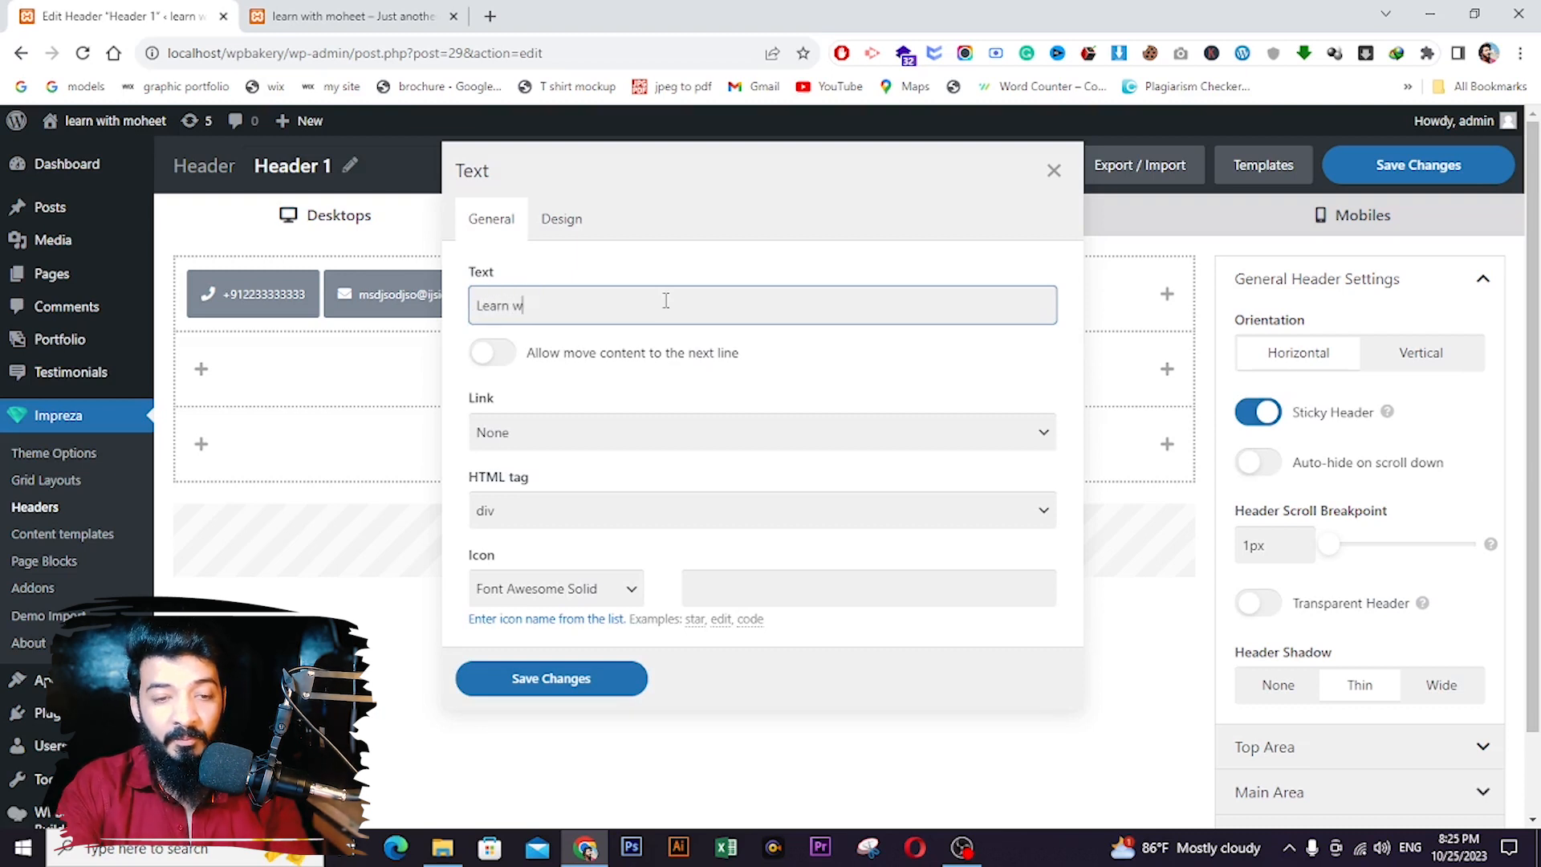
pyautogui.write('ith moheet')
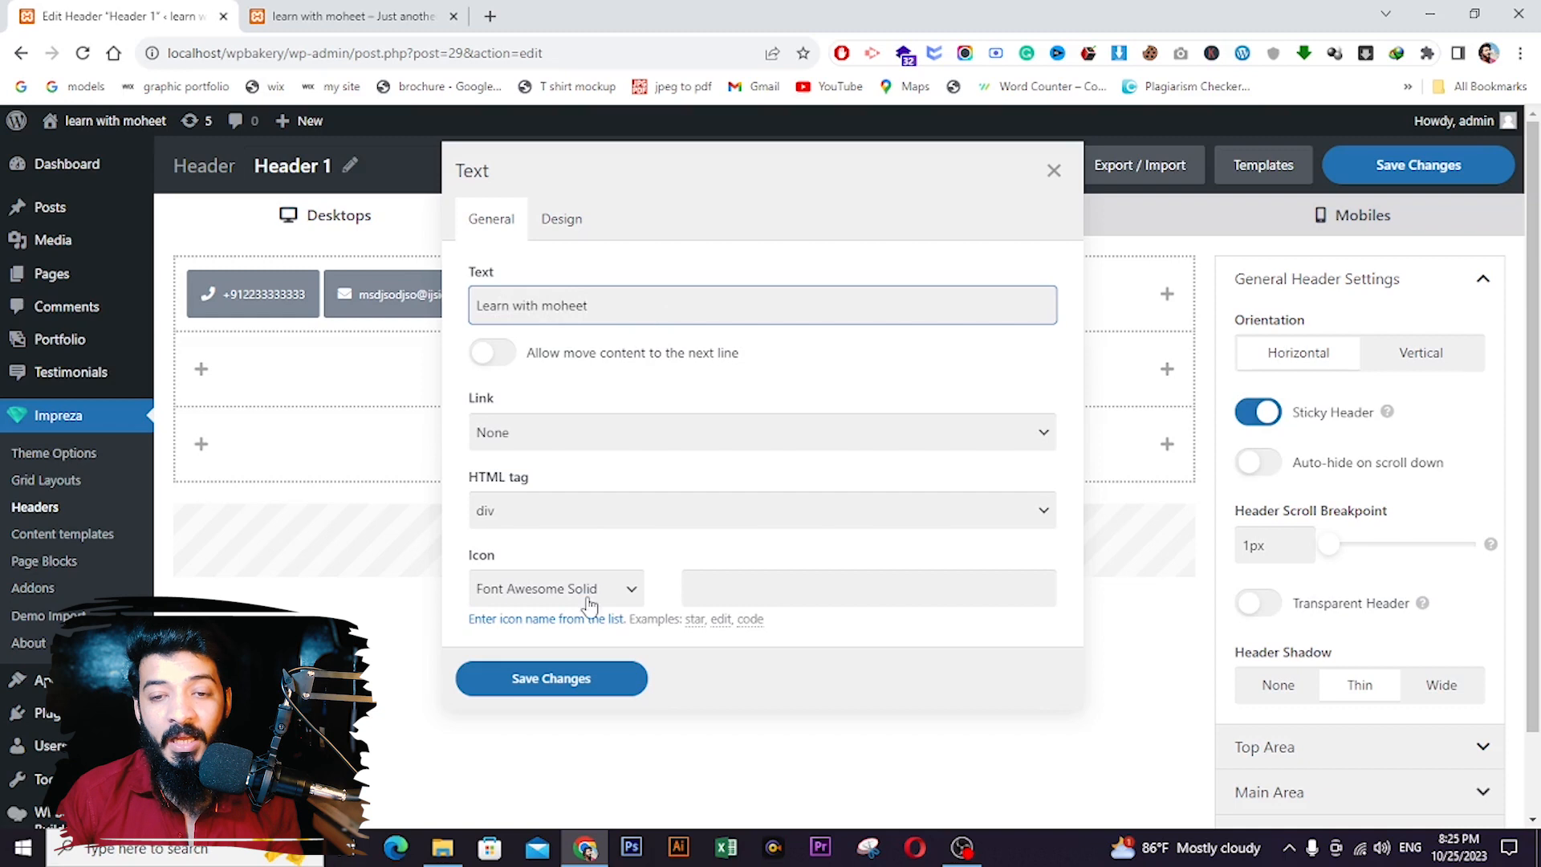
pyautogui.click(559, 681)
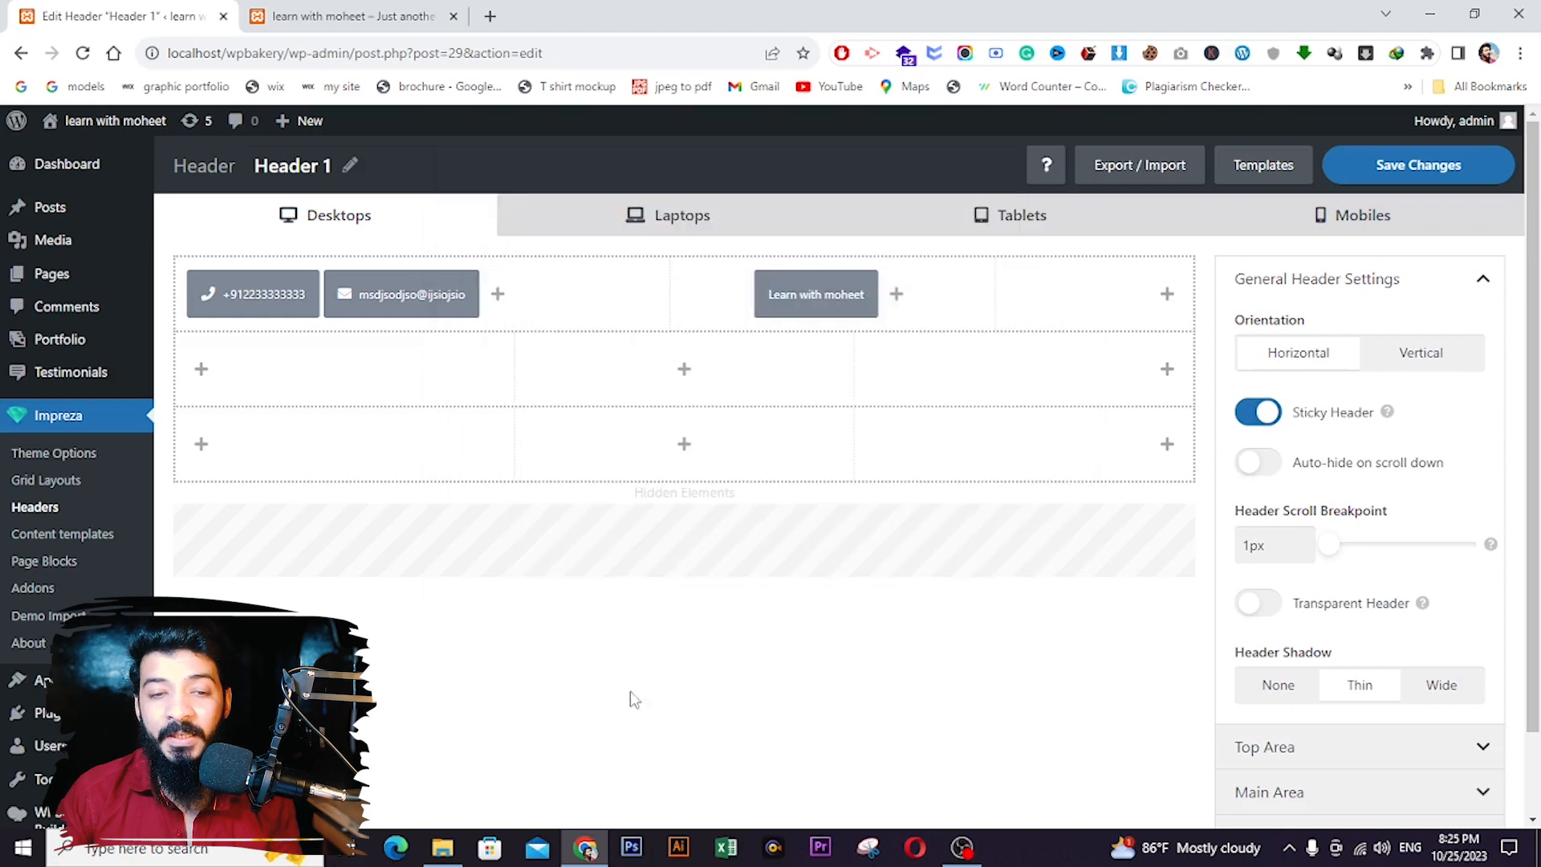
# - Add a Click Me button element at the right end of the top row
pyautogui.click(1167, 295)
pyautogui.click(920, 462)
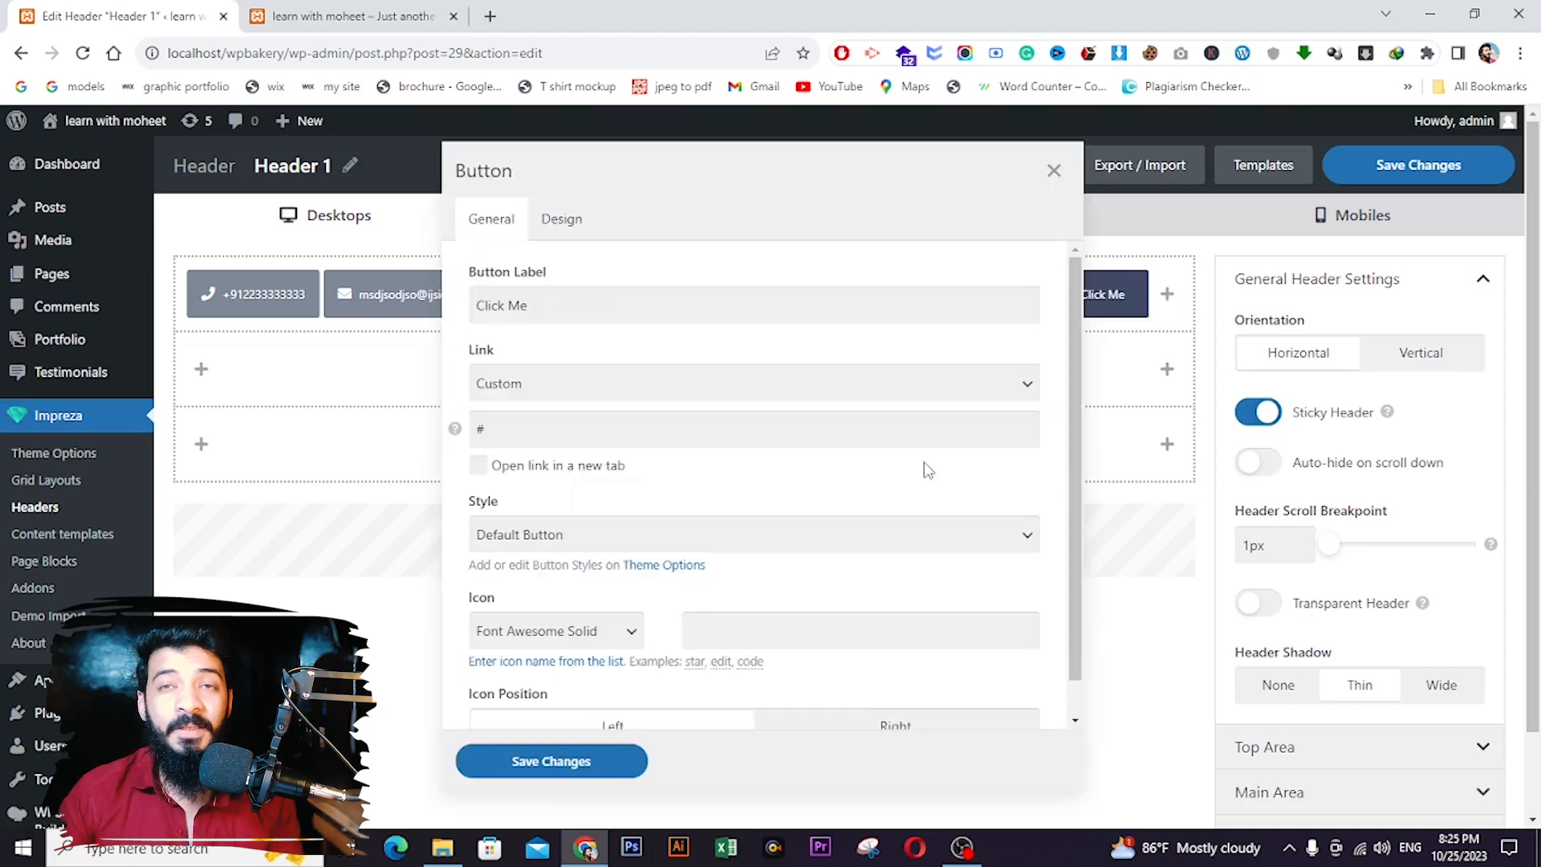
pyautogui.click(687, 311)
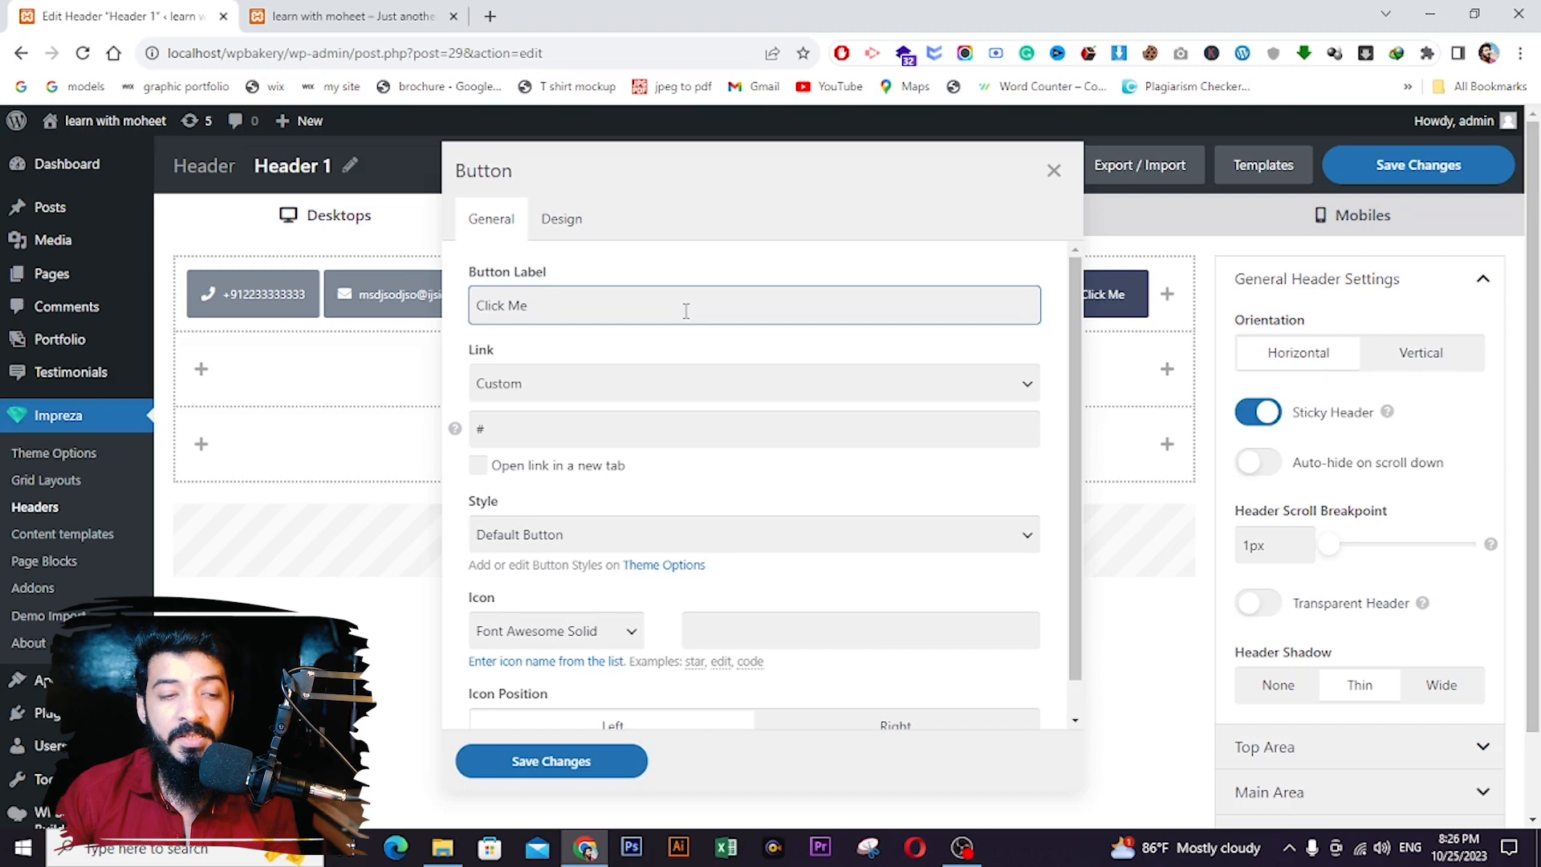
pyautogui.click(574, 759)
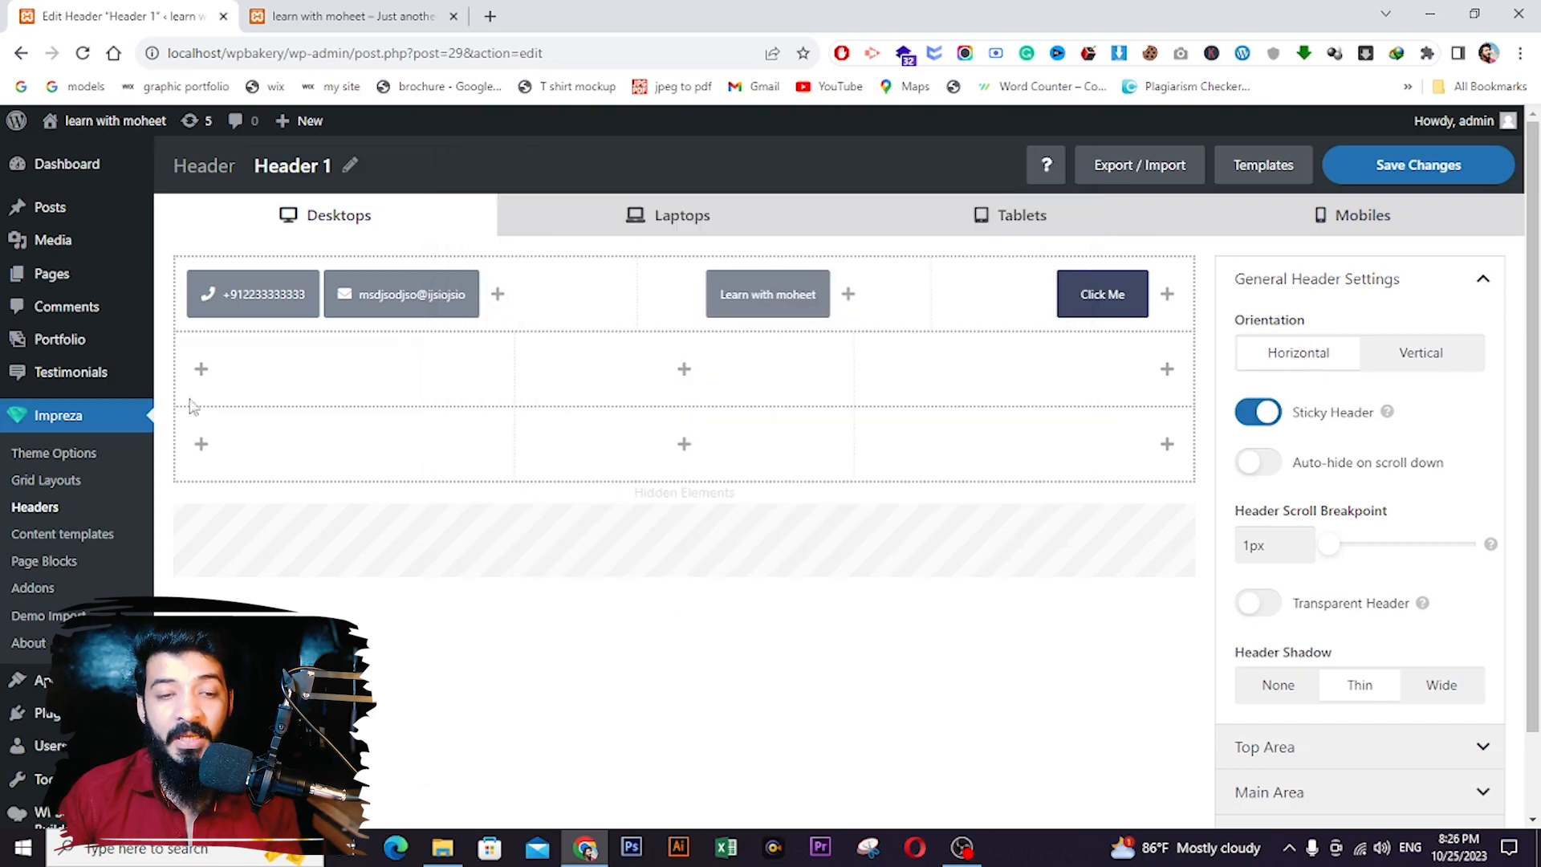
pyautogui.click(202, 370)
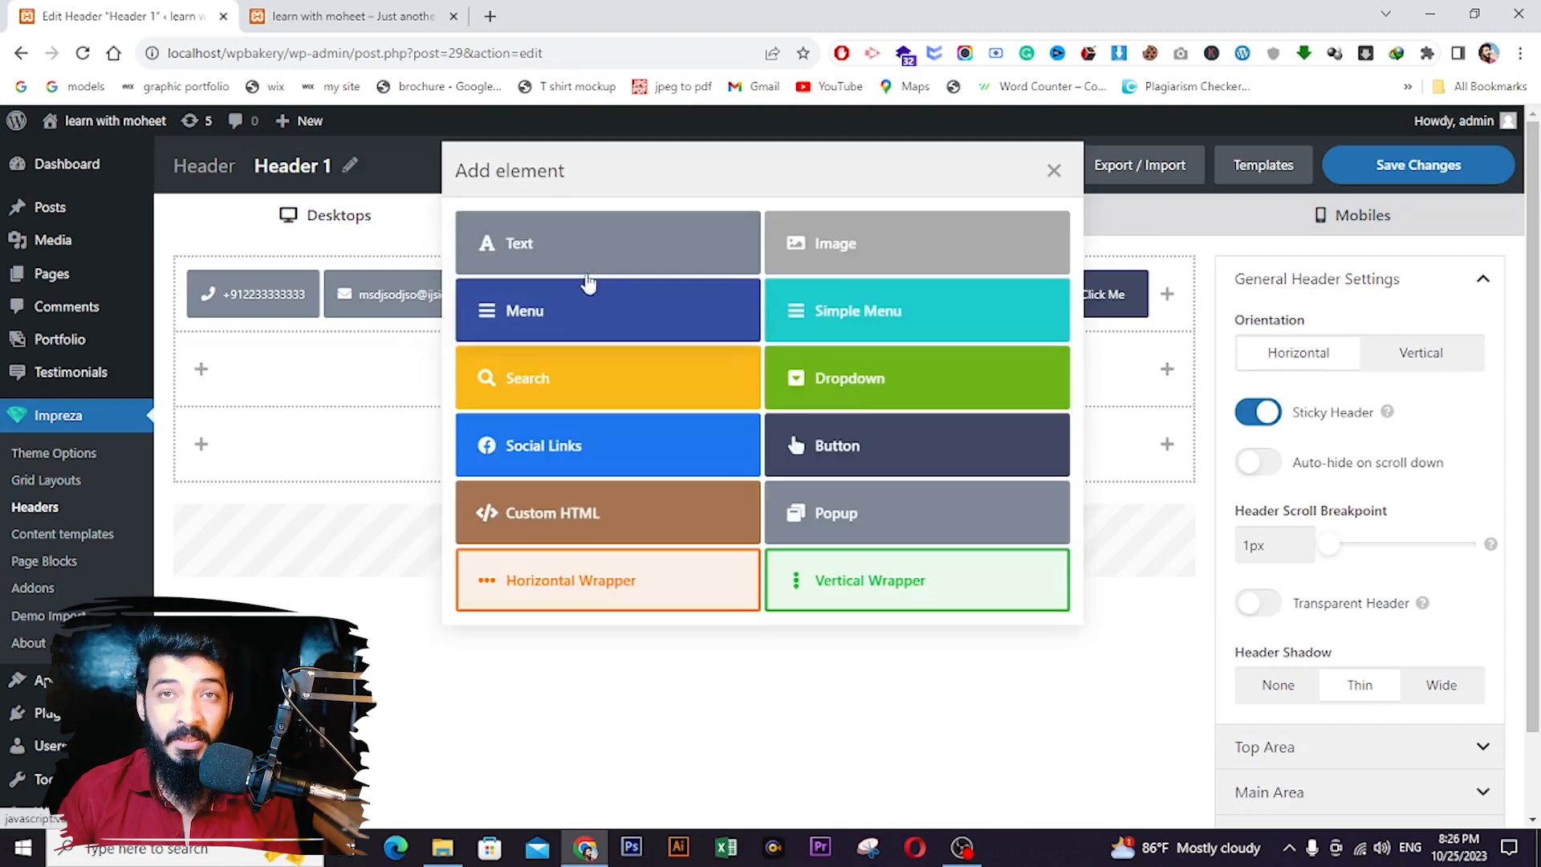
# - Add an image element using the yellow watch picture from the Media Library as the logo
pyautogui.click(821, 258)
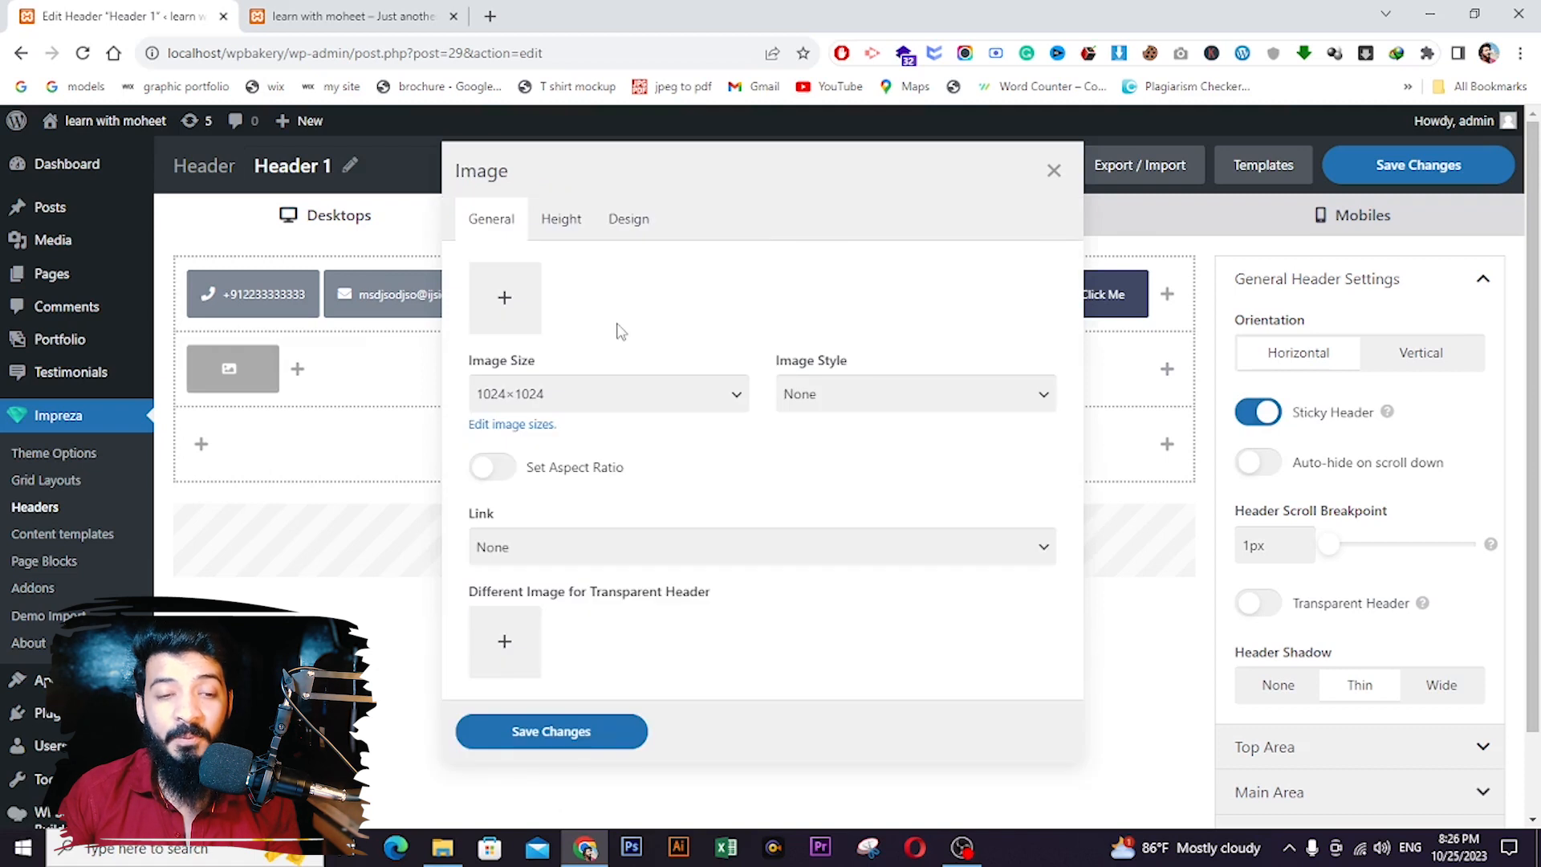
pyautogui.click(505, 299)
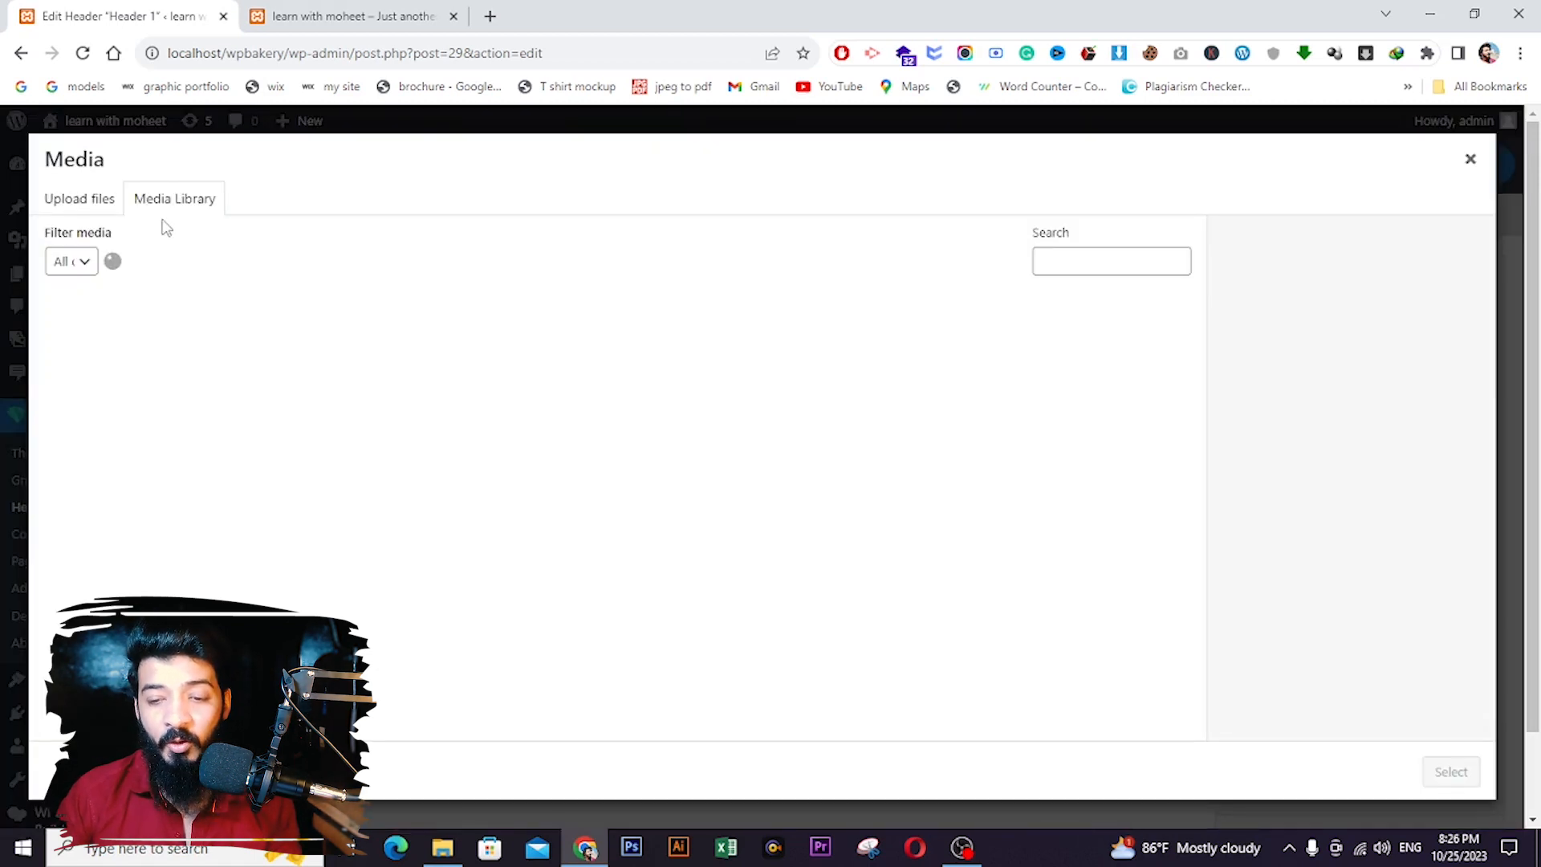
pyautogui.click(129, 344)
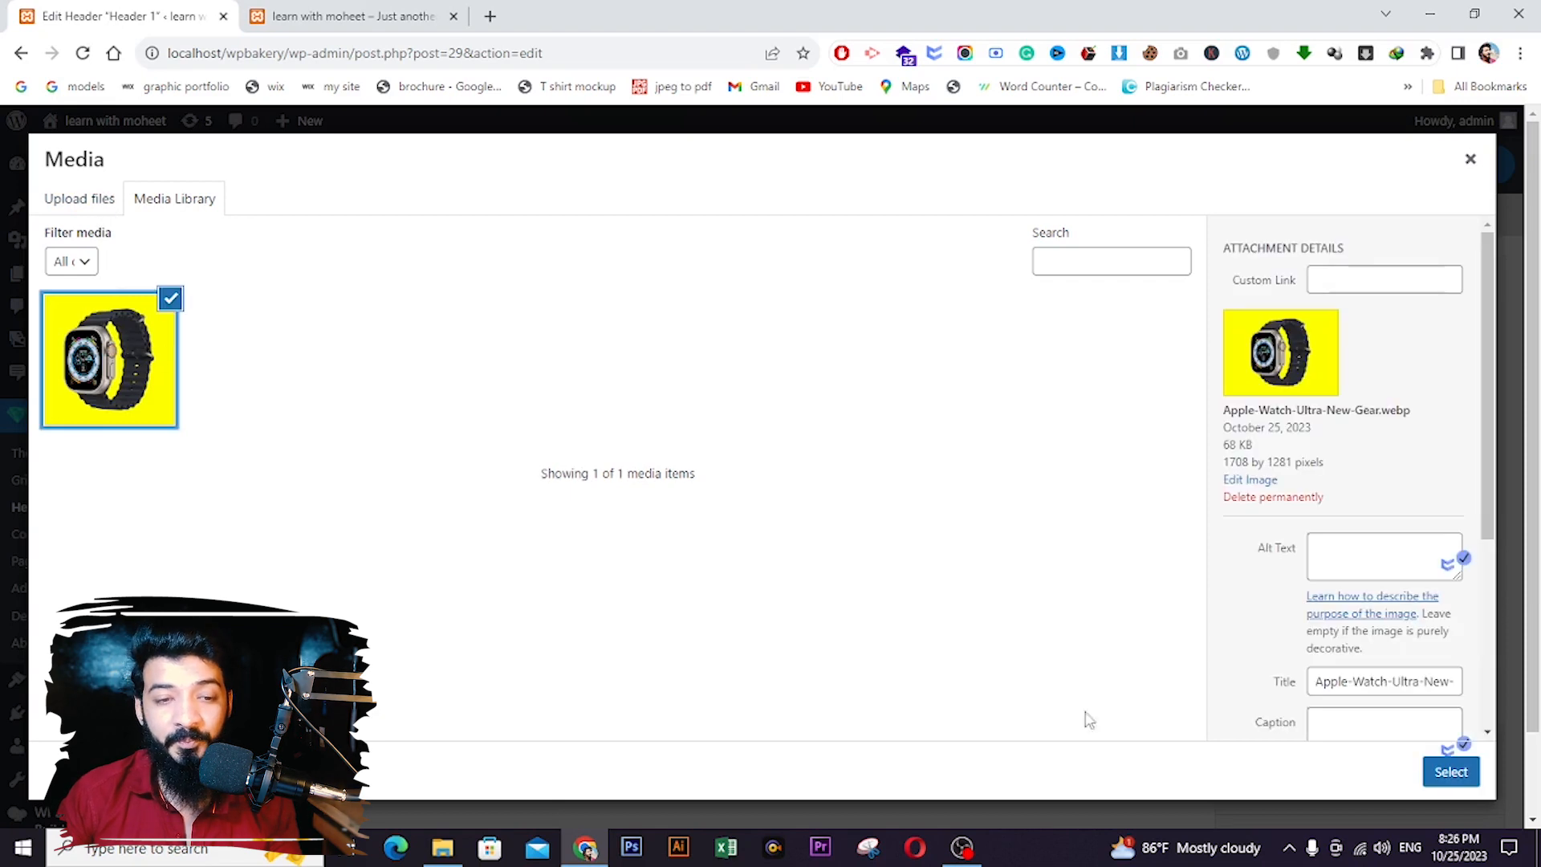
pyautogui.click(1453, 772)
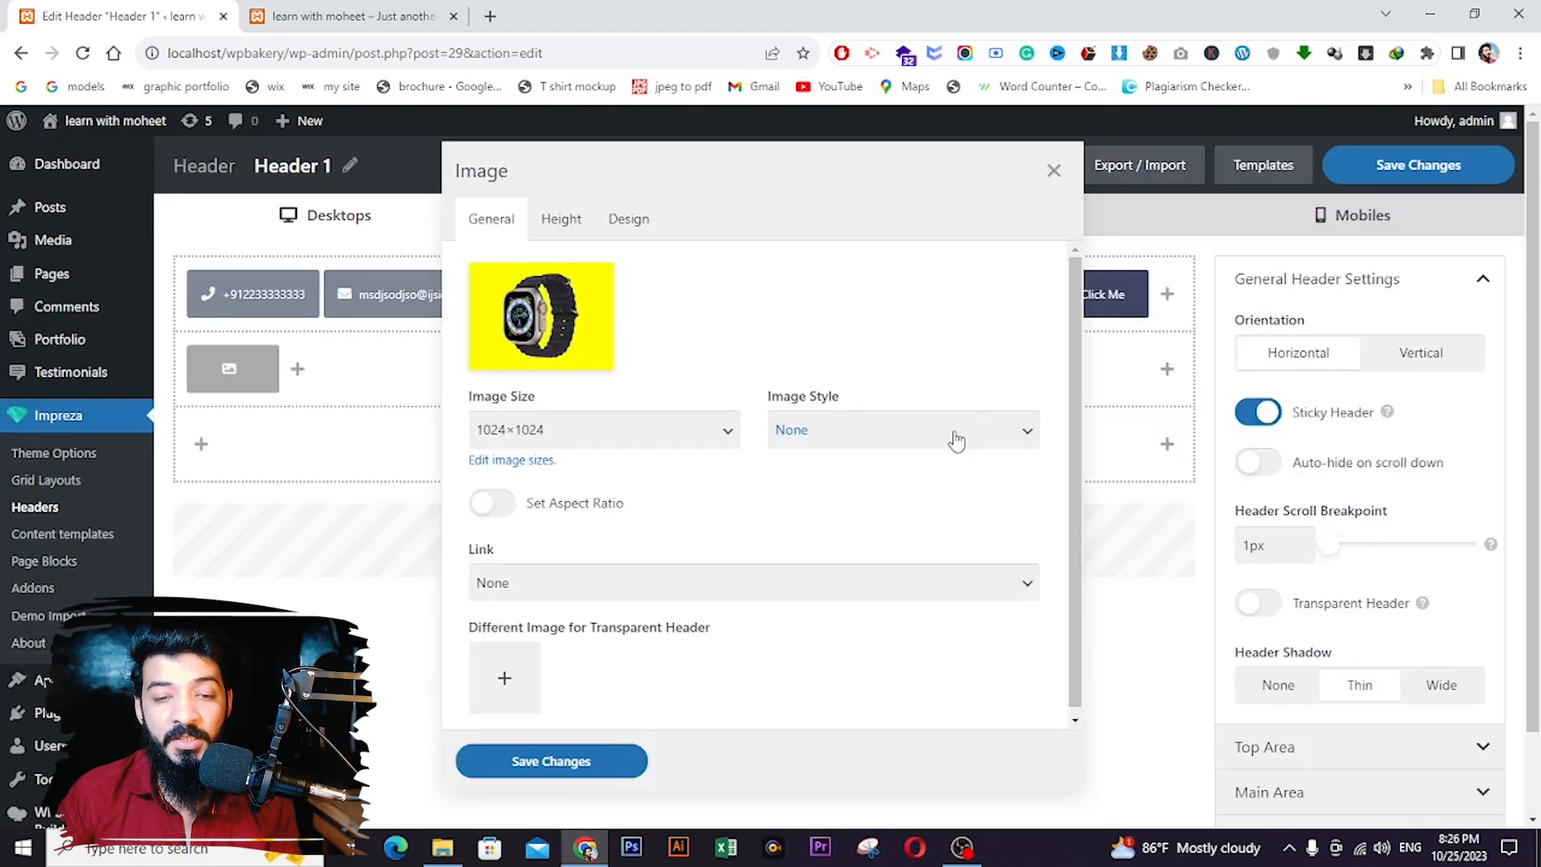
pyautogui.click(551, 761)
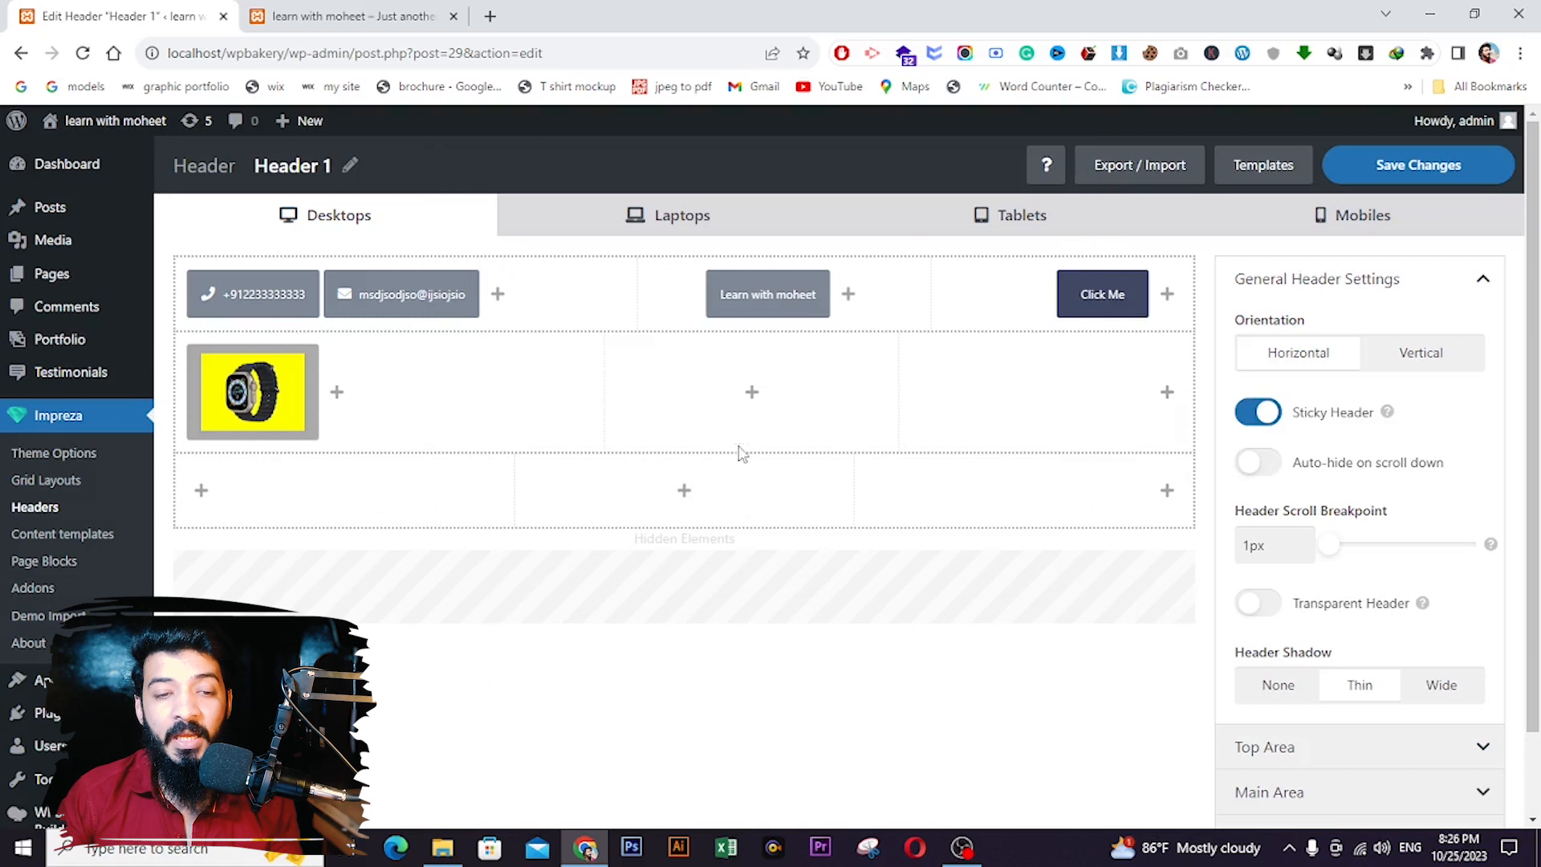
# - Add a Menu element to the centre of Header 1's middle row and save it
pyautogui.click(749, 402)
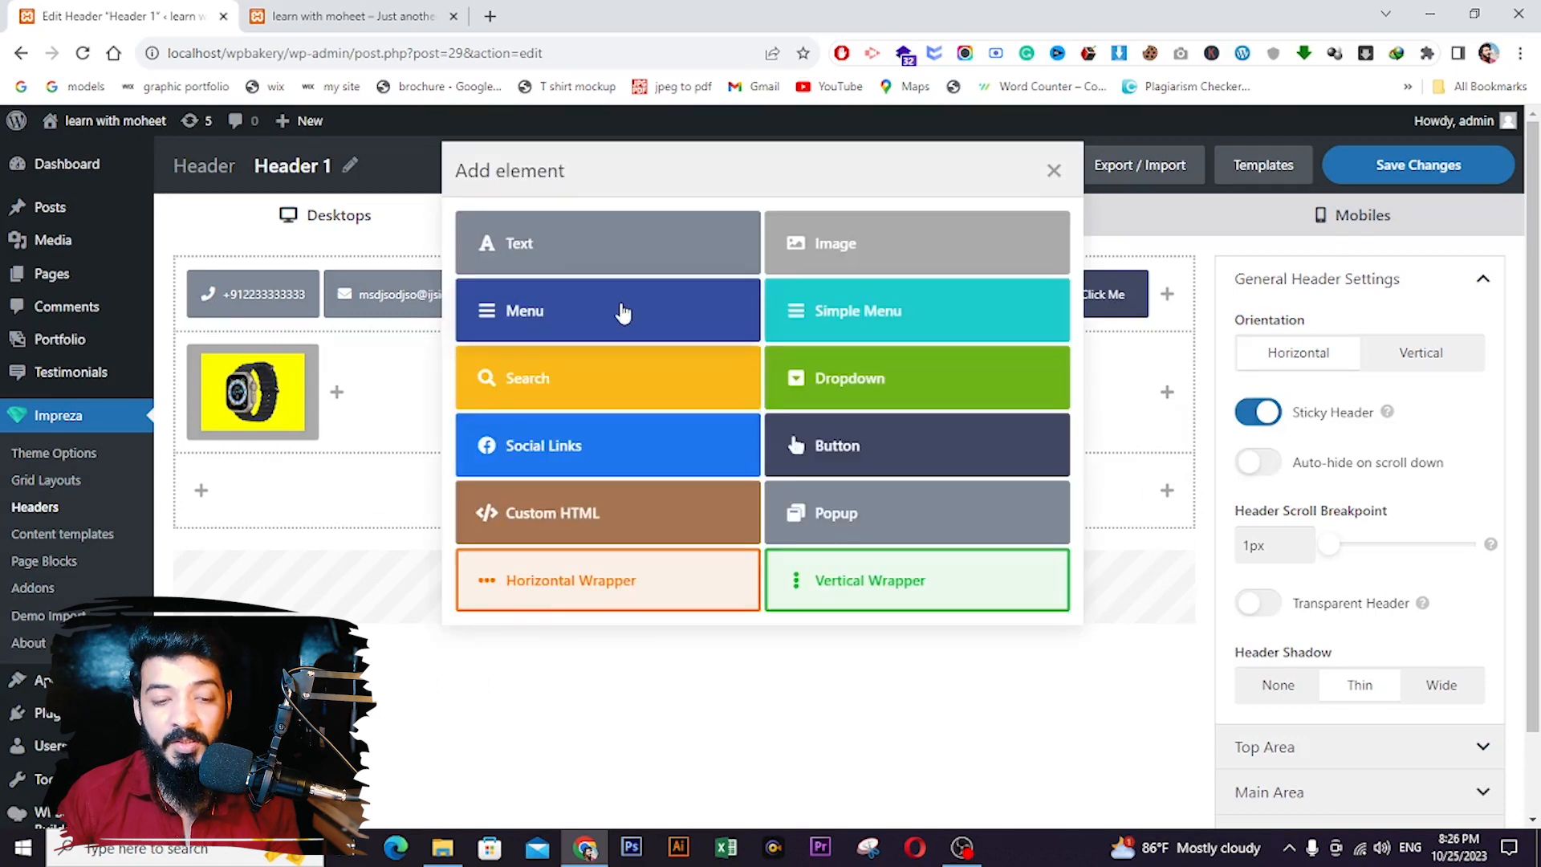
pyautogui.click(623, 313)
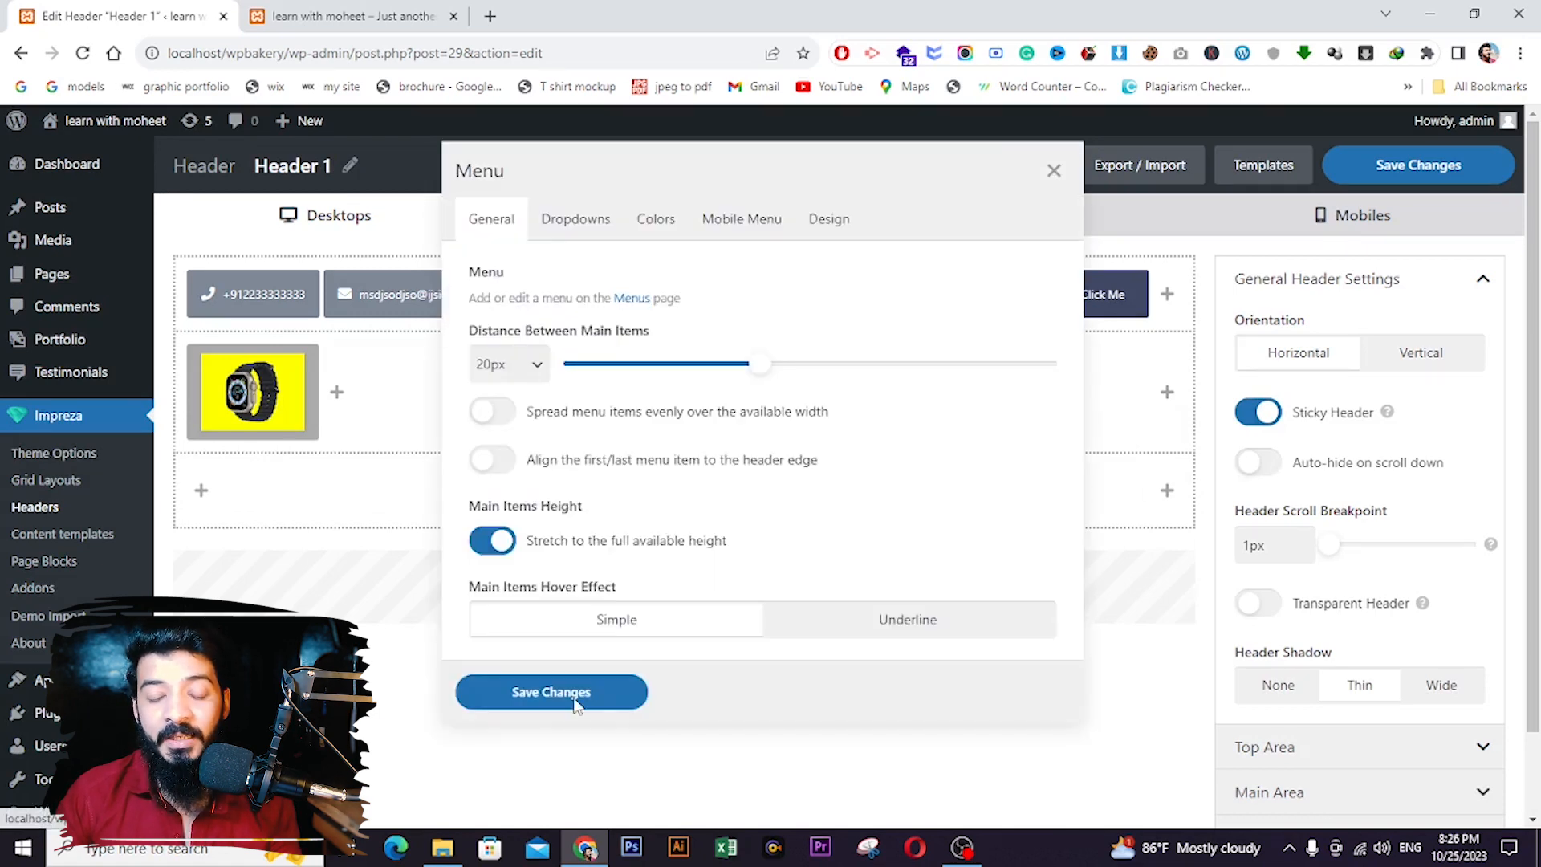
pyautogui.click(551, 692)
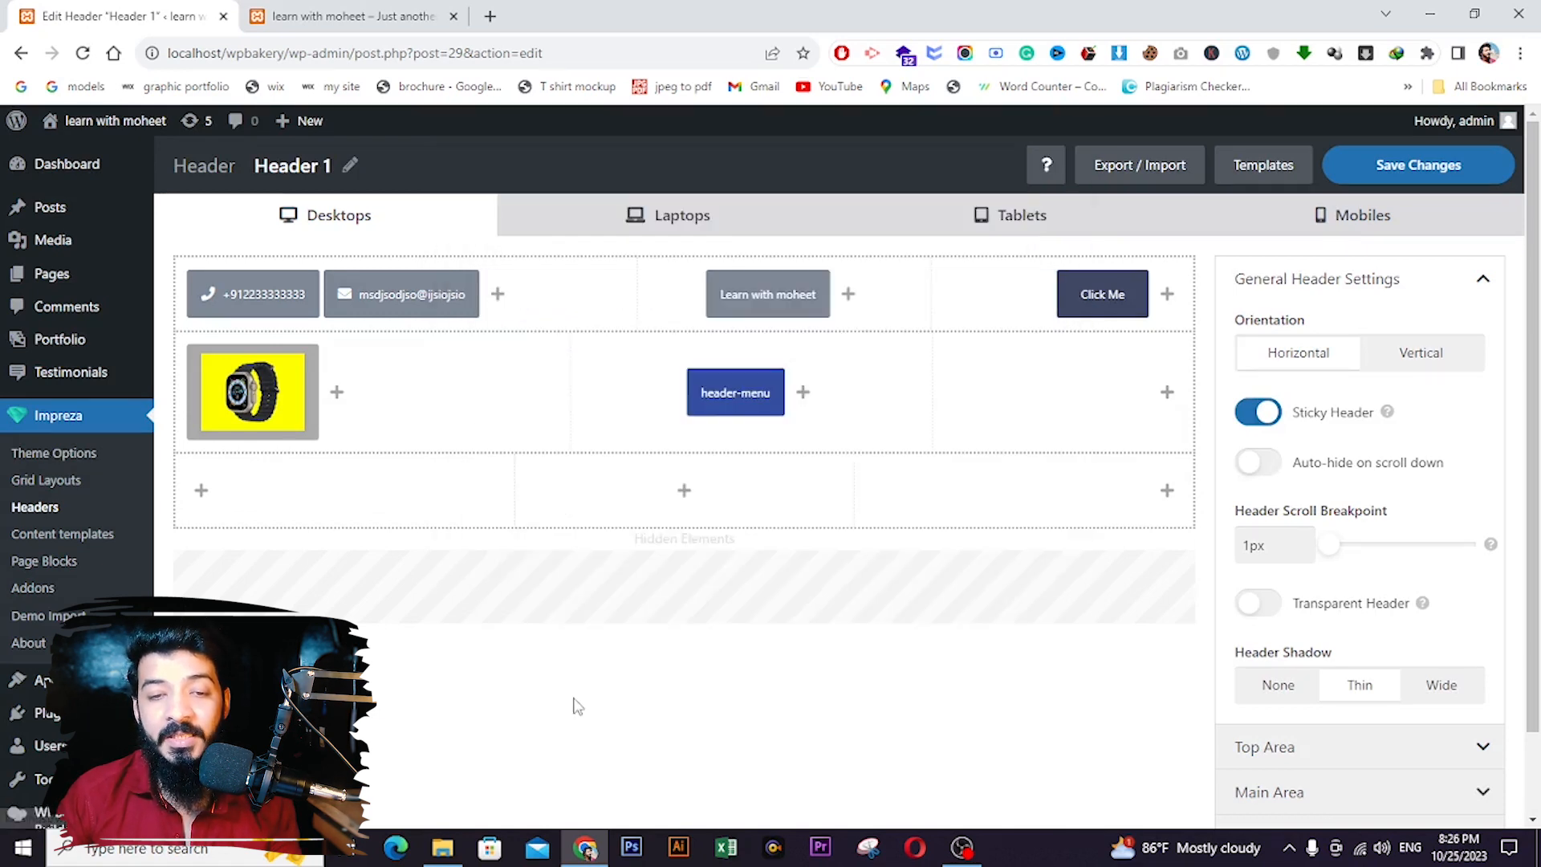
# - Add a Search element to the right section of the middle row and save it
pyautogui.click(1168, 394)
pyautogui.click(641, 368)
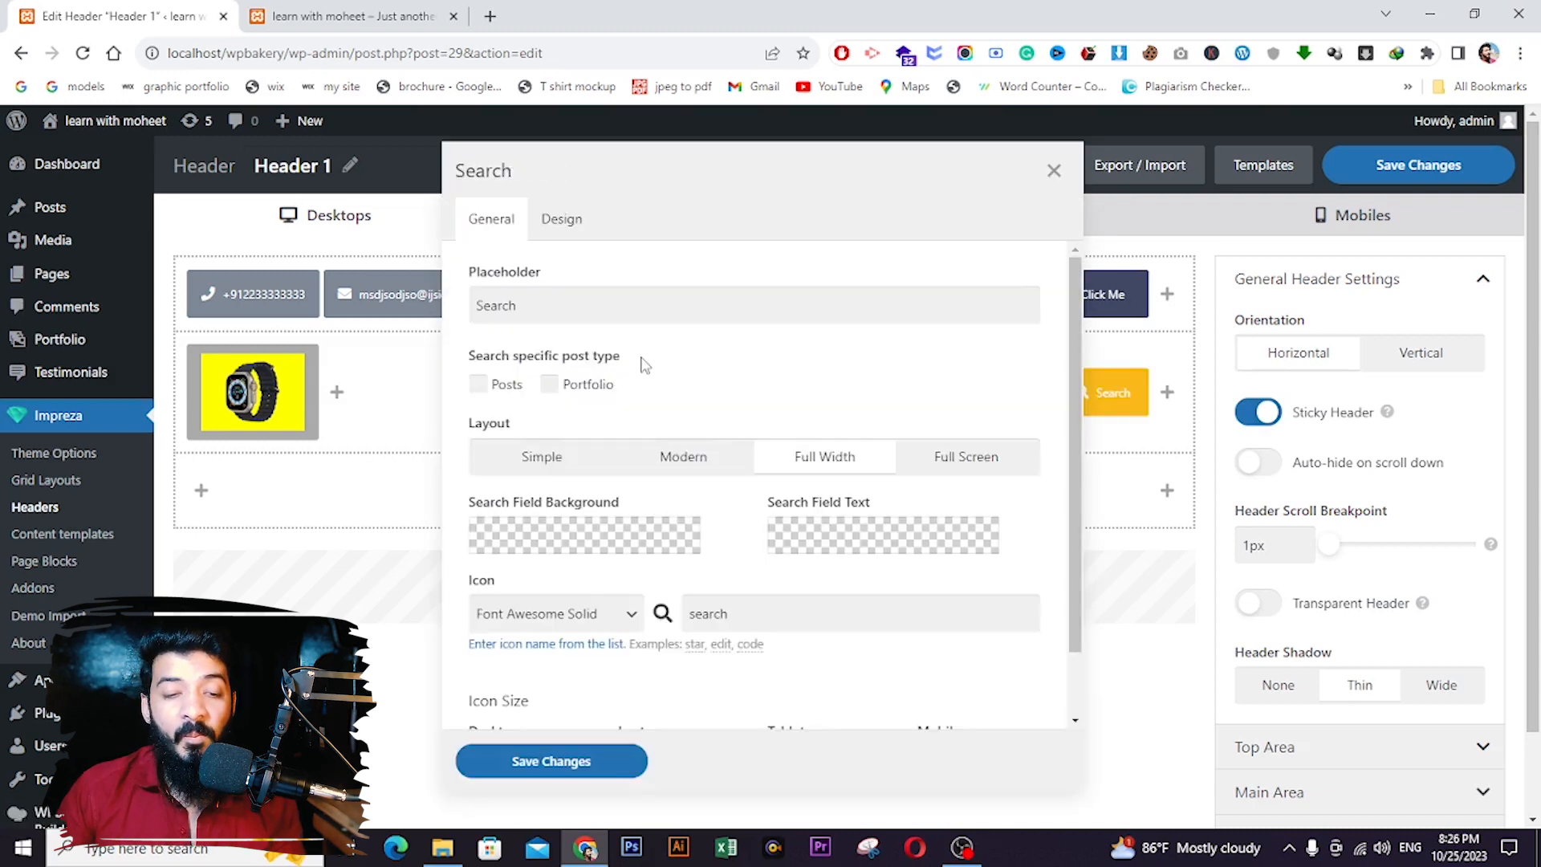
pyautogui.click(562, 763)
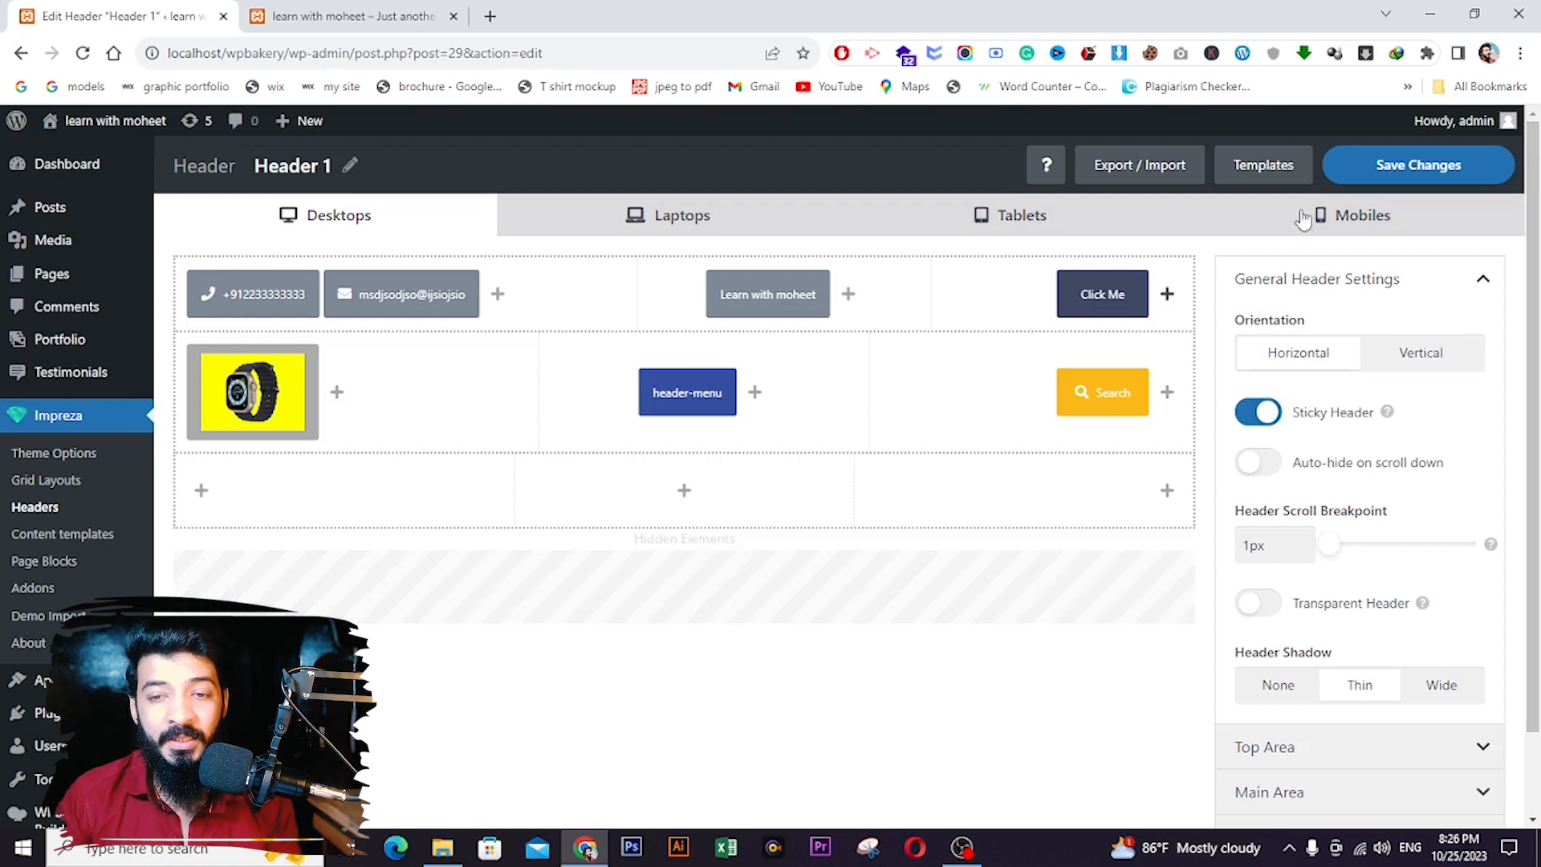
# - Save the Header 1 layout and reload the live site, which still shows only Hello world!
pyautogui.click(1417, 173)
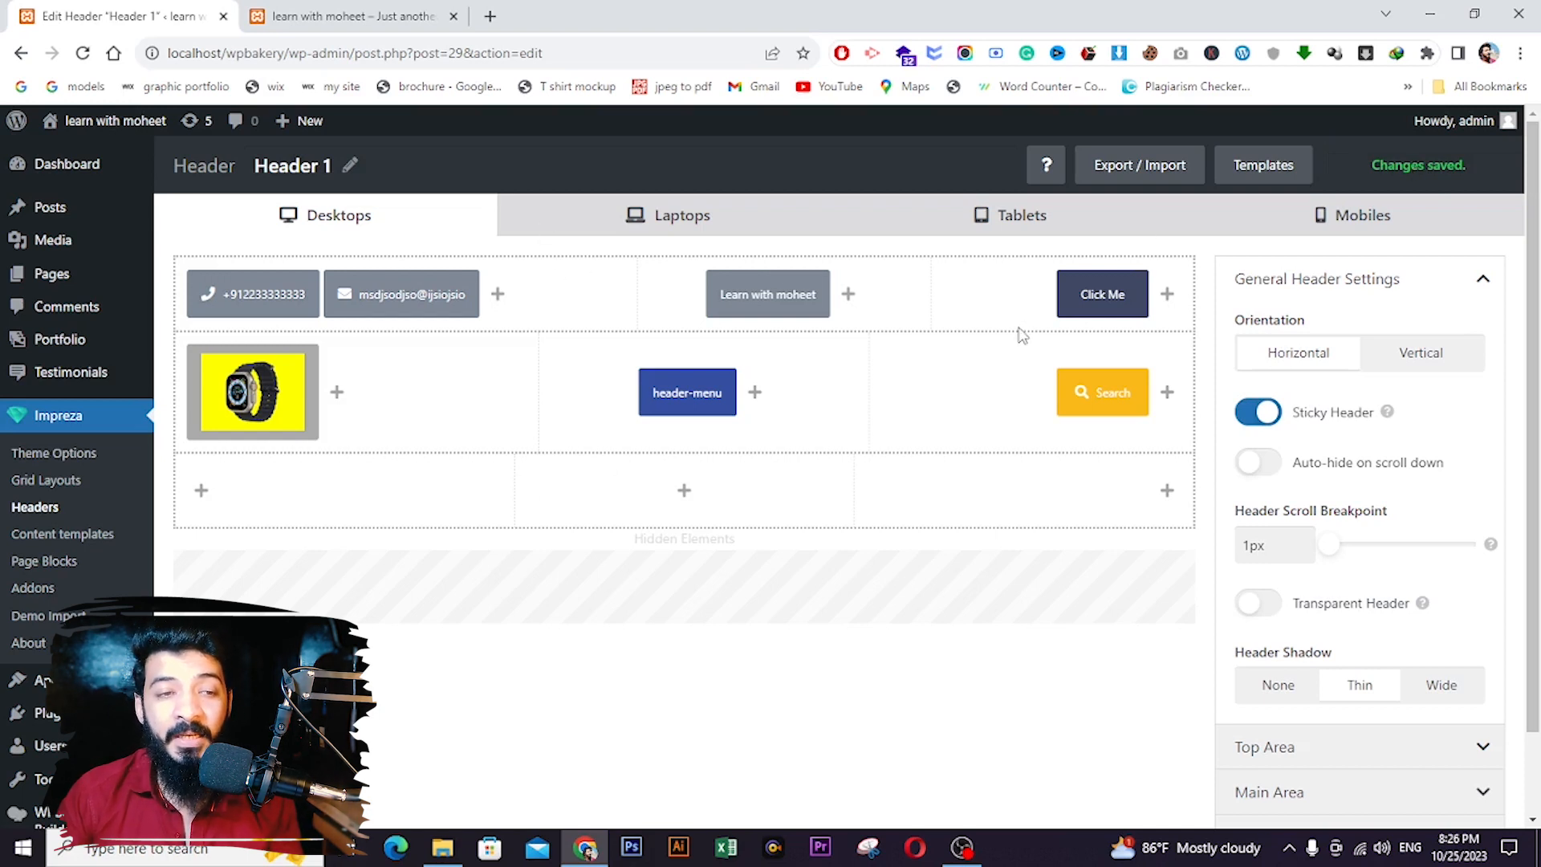
pyautogui.click(366, 16)
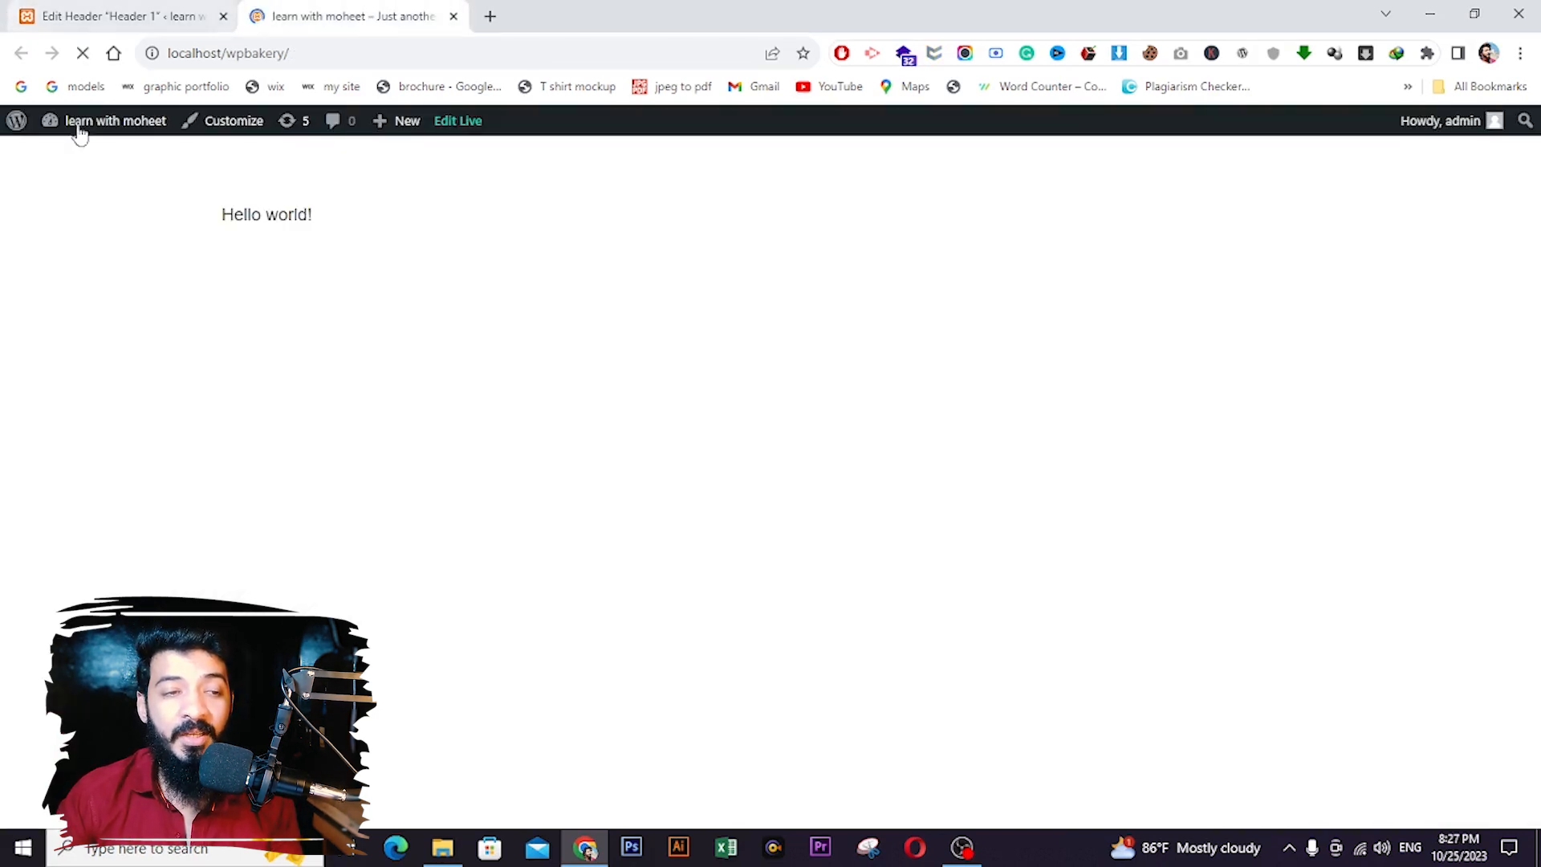
pyautogui.click(83, 53)
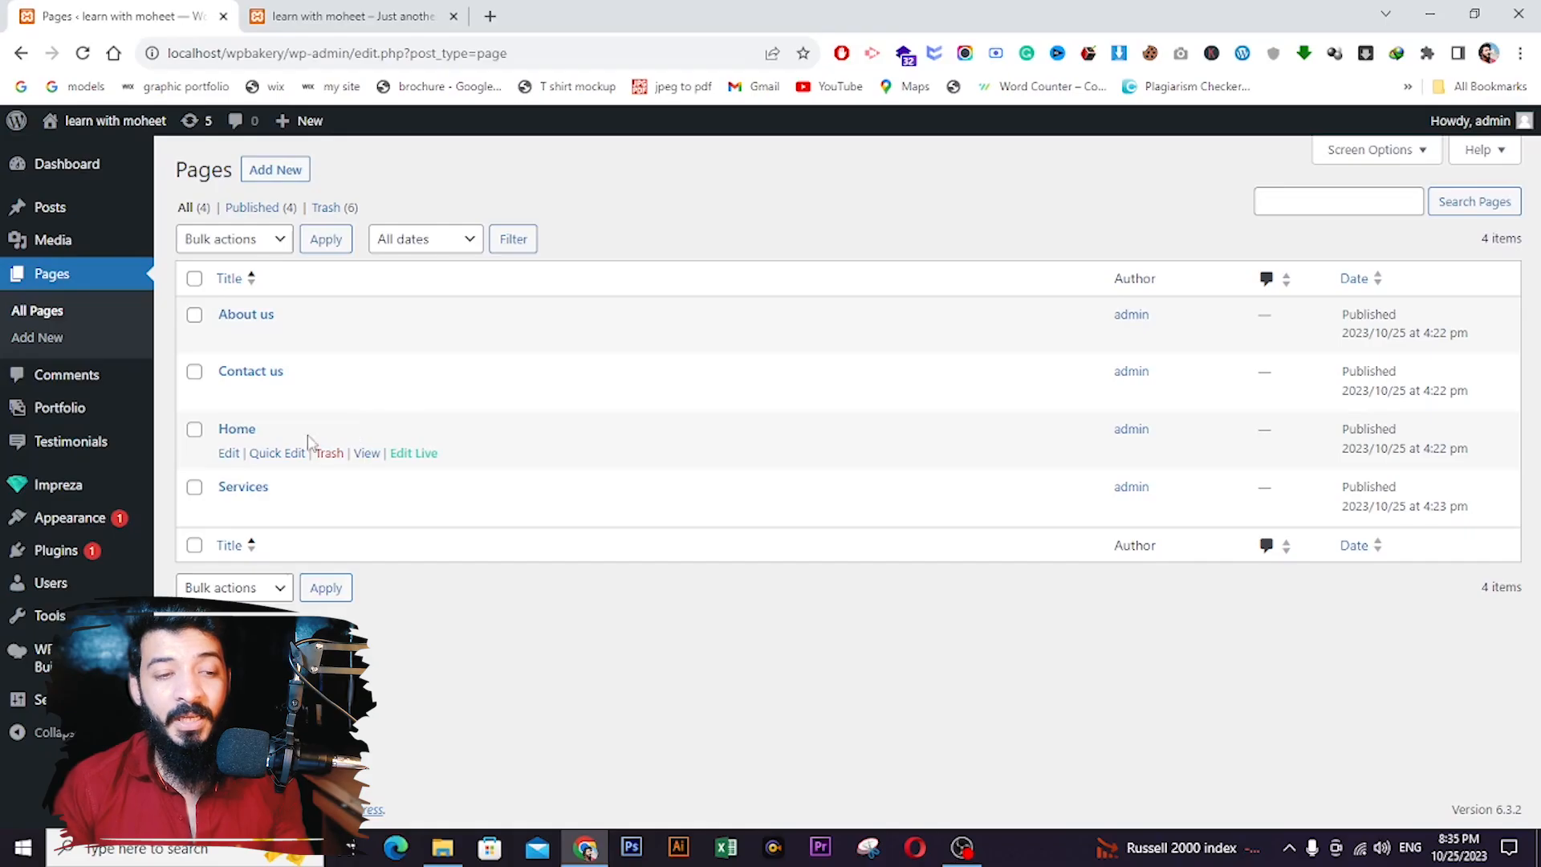
# - Set the Home page's Page Layout header to Header 1 and update the page
pyautogui.click(228, 454)
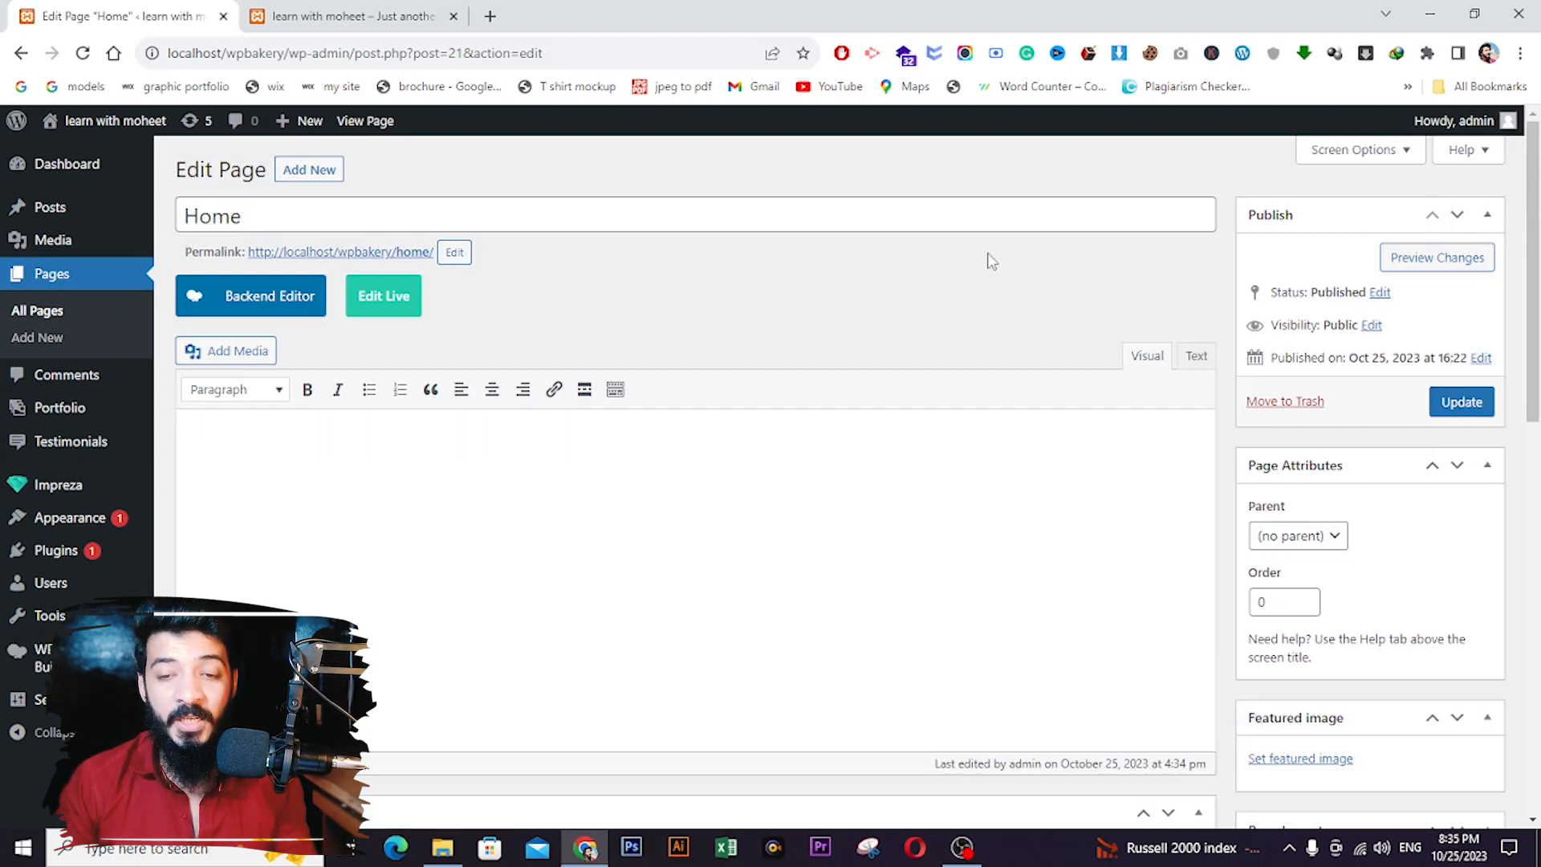
pyautogui.scroll(-3, 1483, 441)
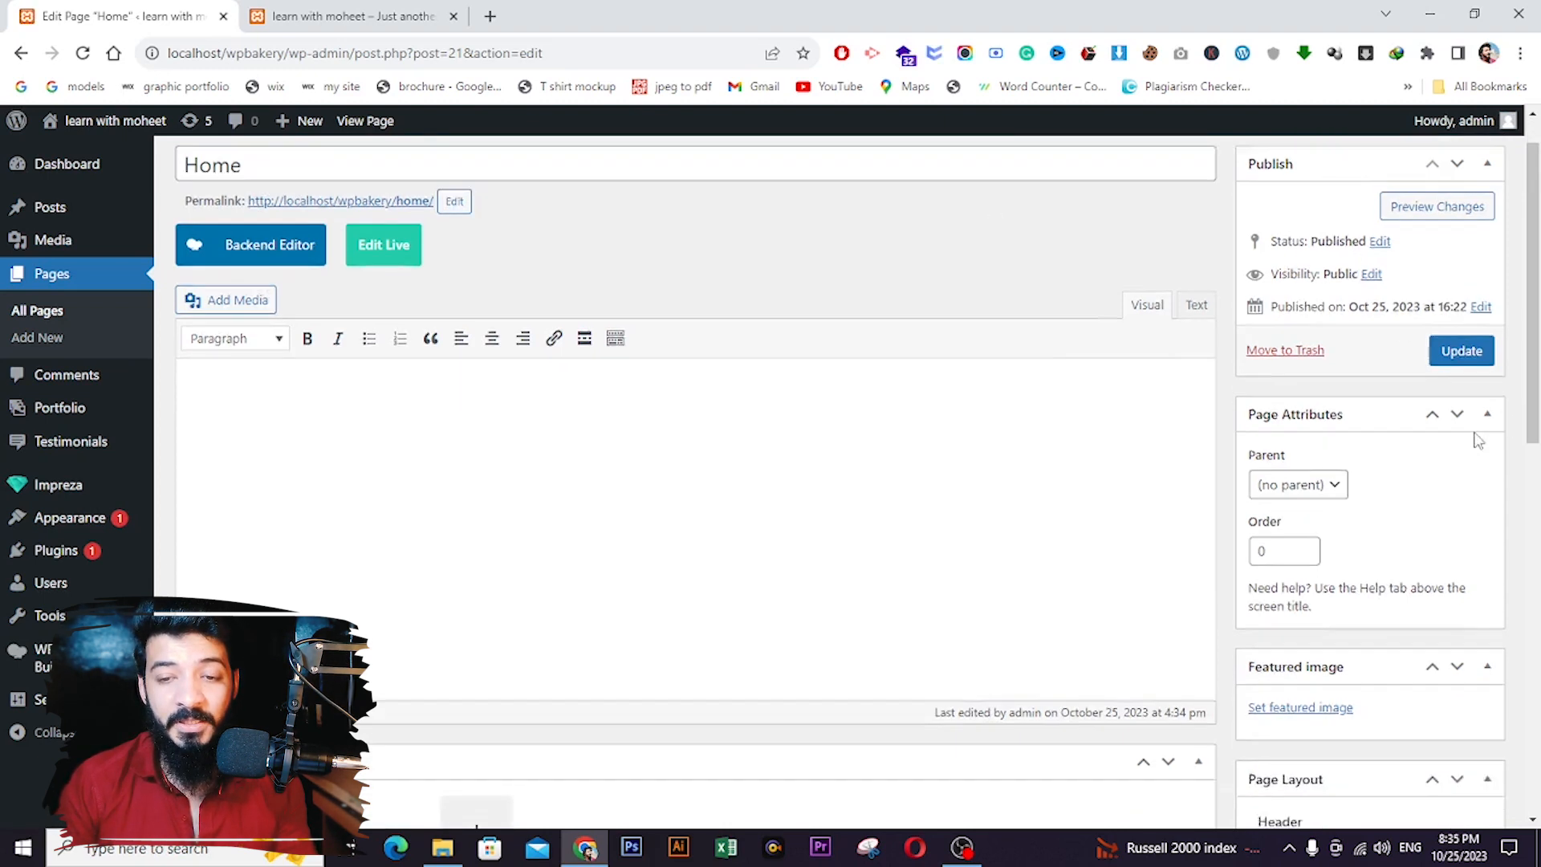
pyautogui.scroll(3, 639, 346)
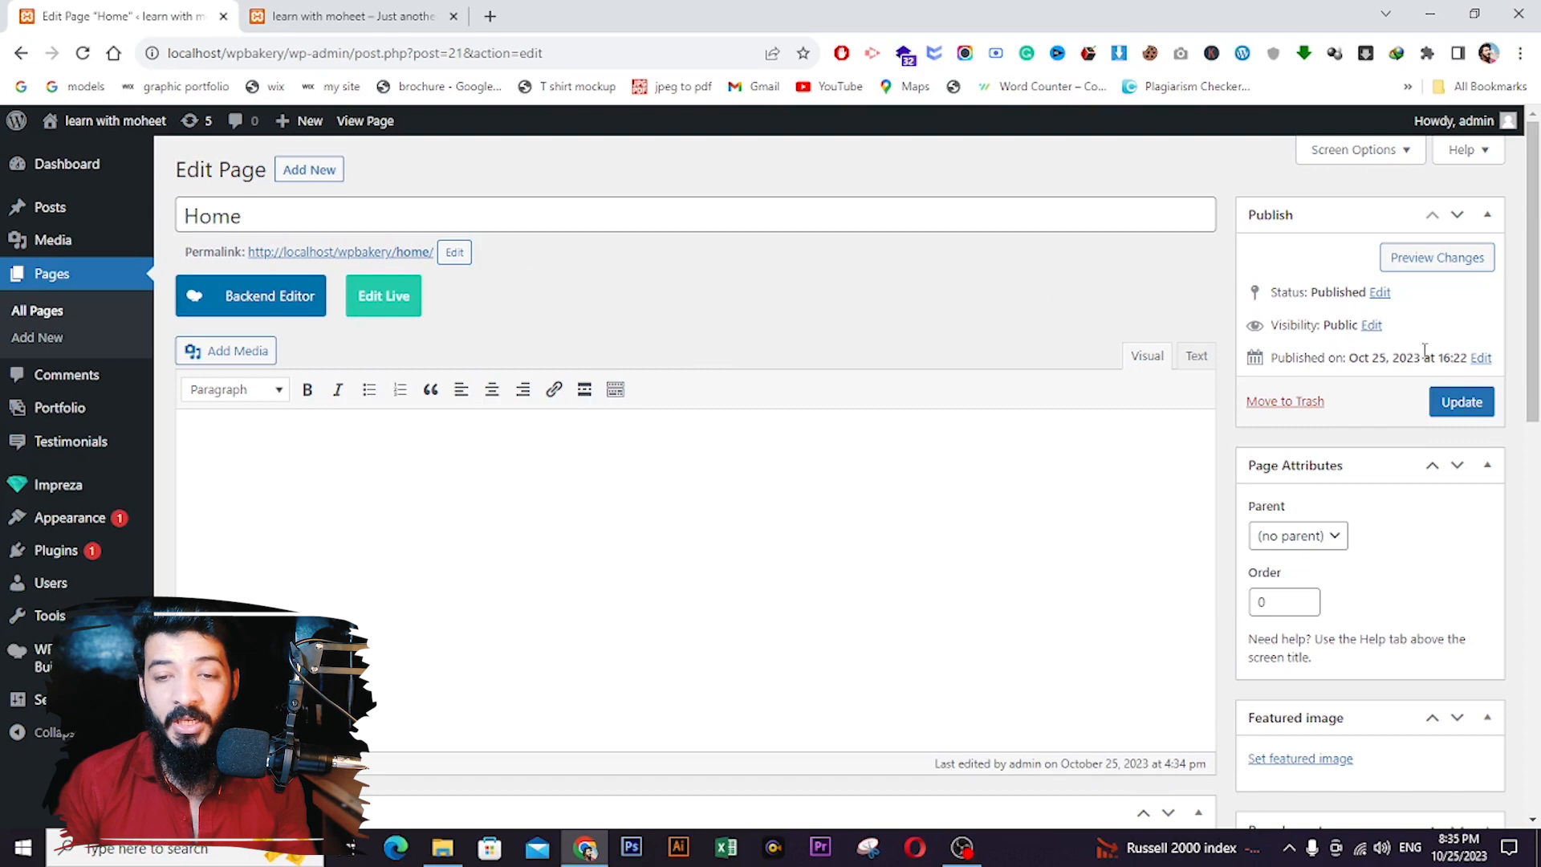
pyautogui.scroll(-7, 1334, 338)
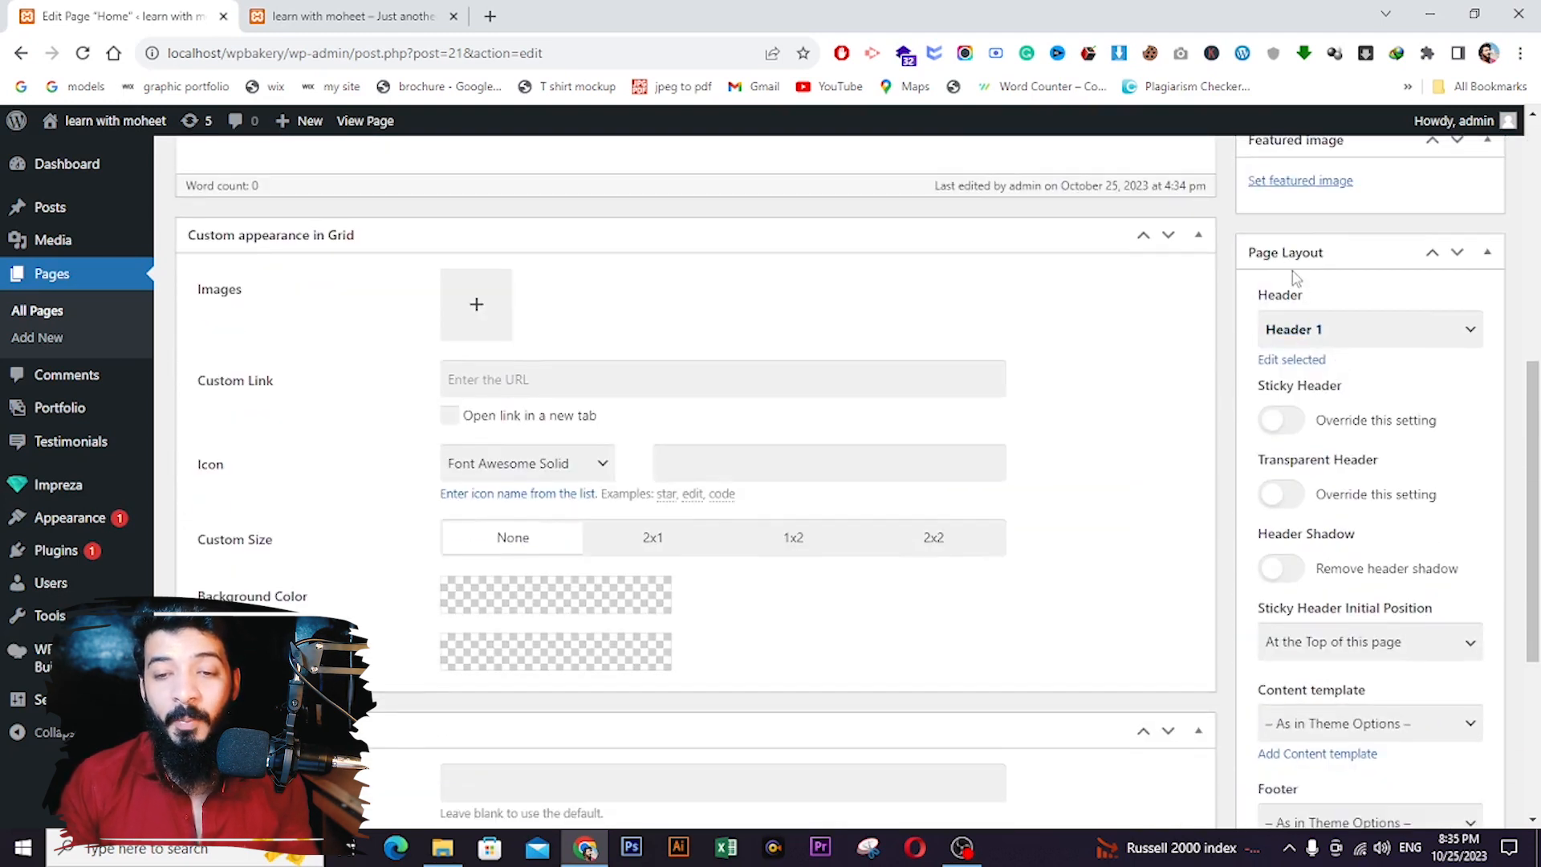
pyautogui.click(1308, 331)
pyautogui.click(1317, 355)
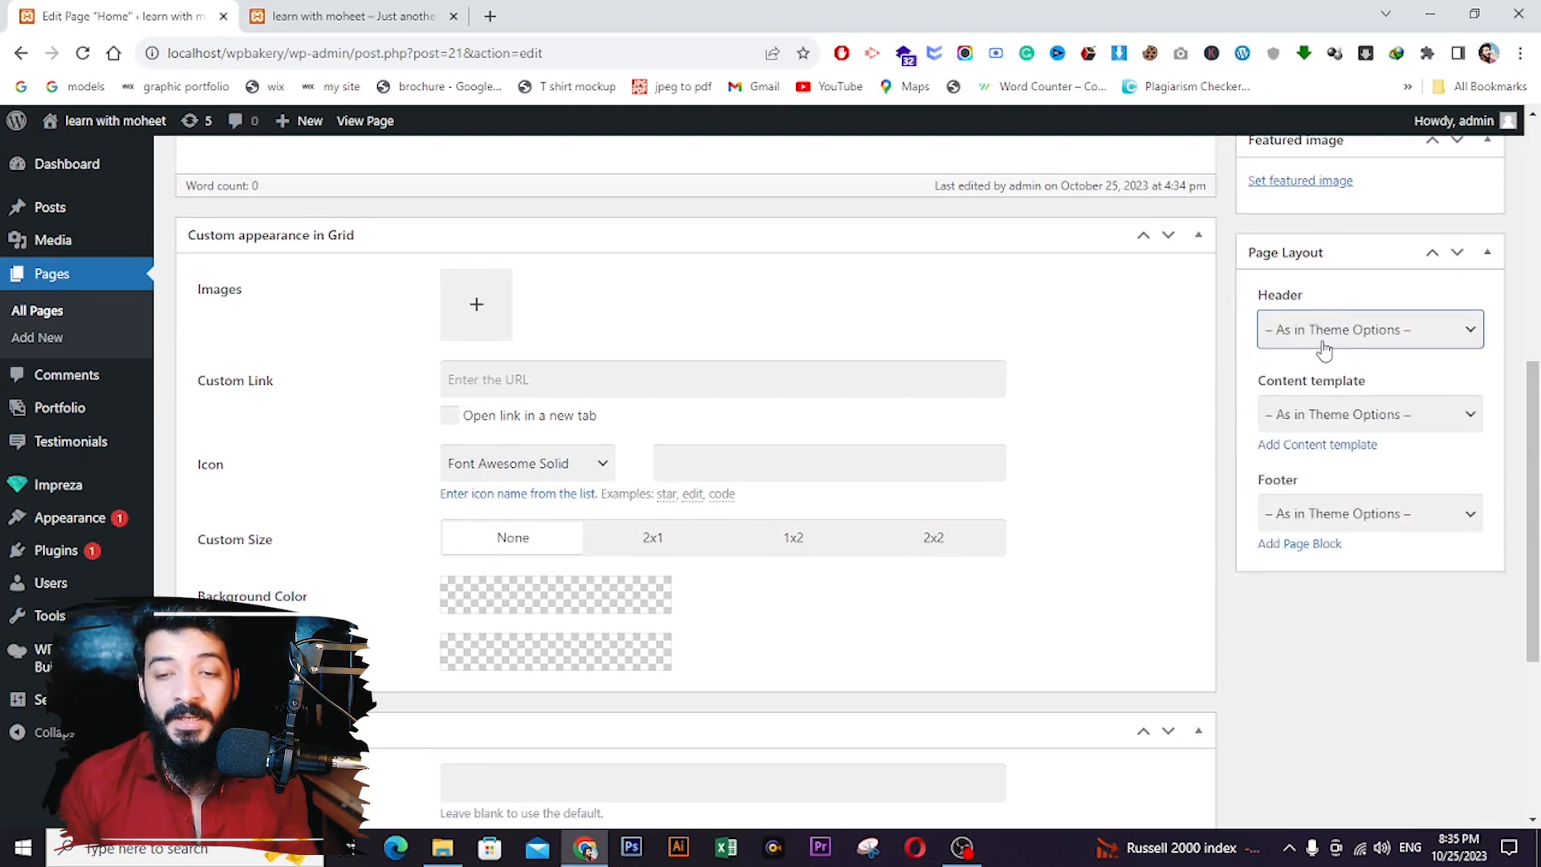
pyautogui.click(1323, 347)
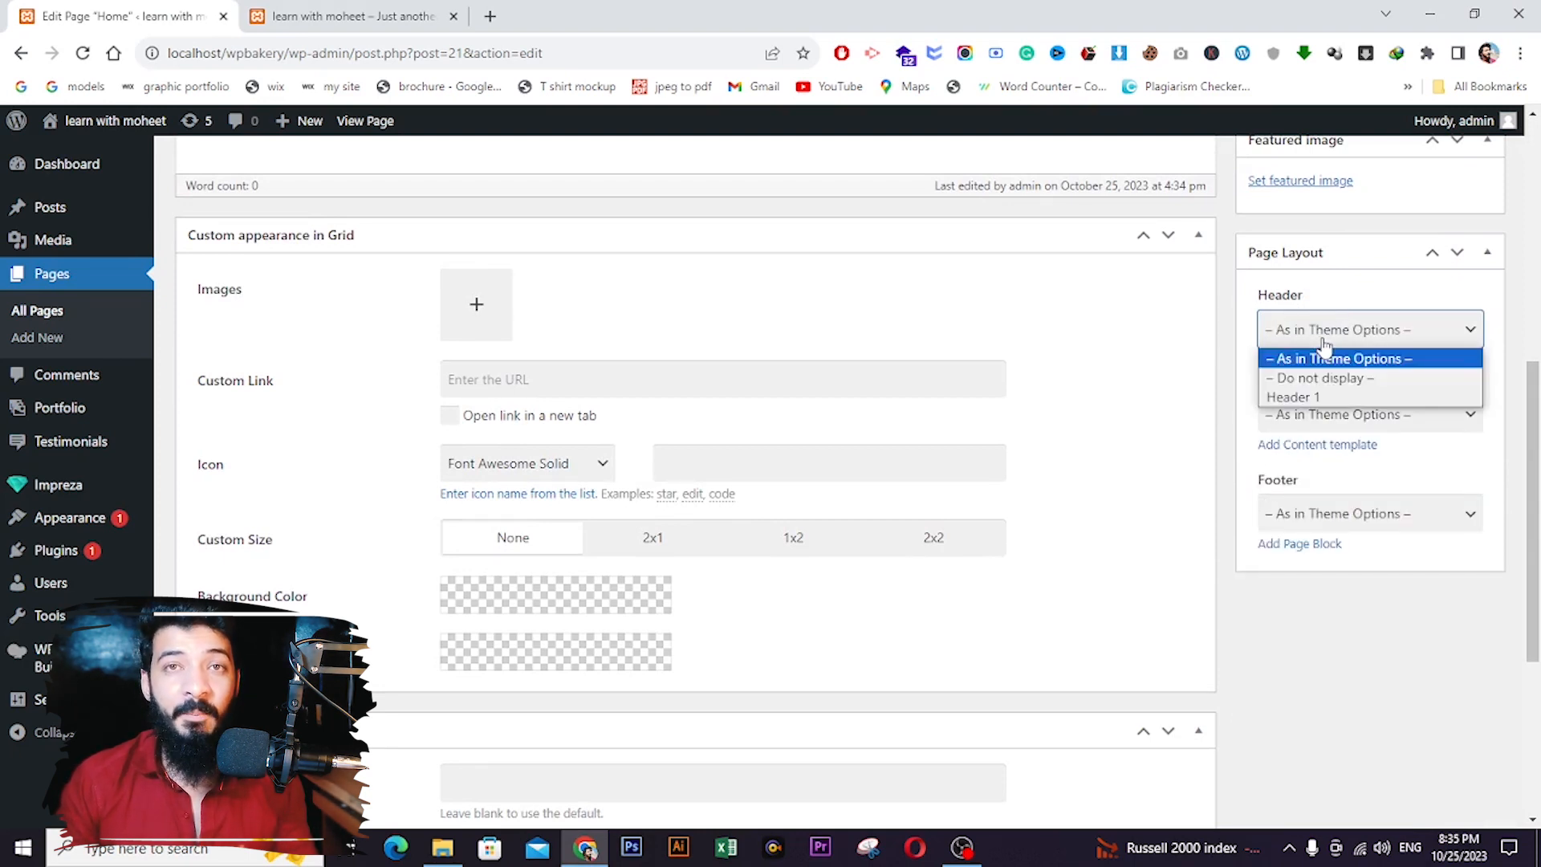
pyautogui.click(1312, 398)
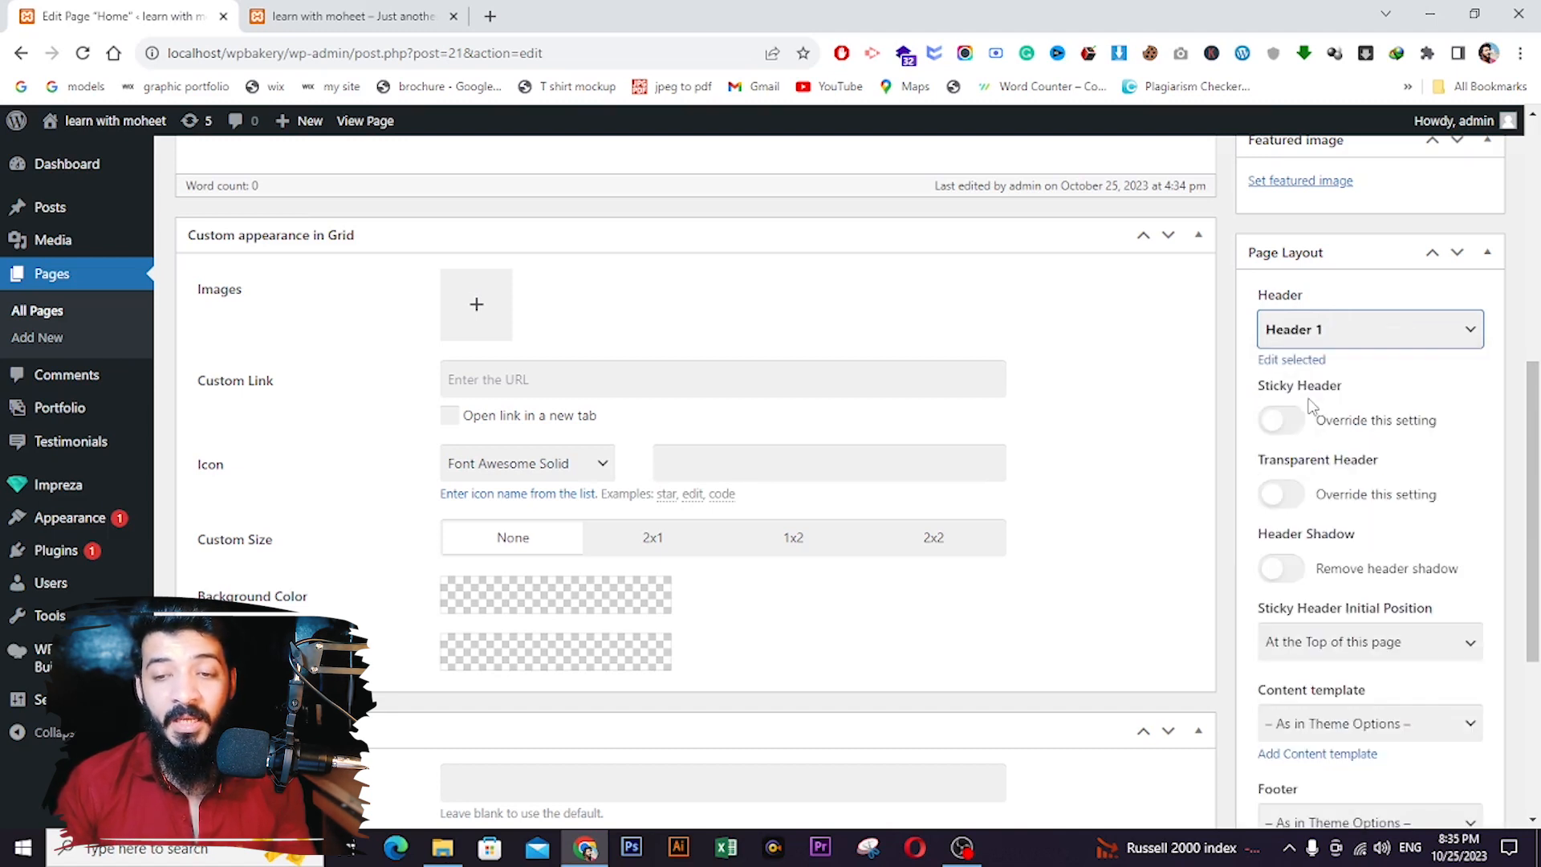
pyautogui.scroll(7, 1323, 385)
pyautogui.click(1461, 401)
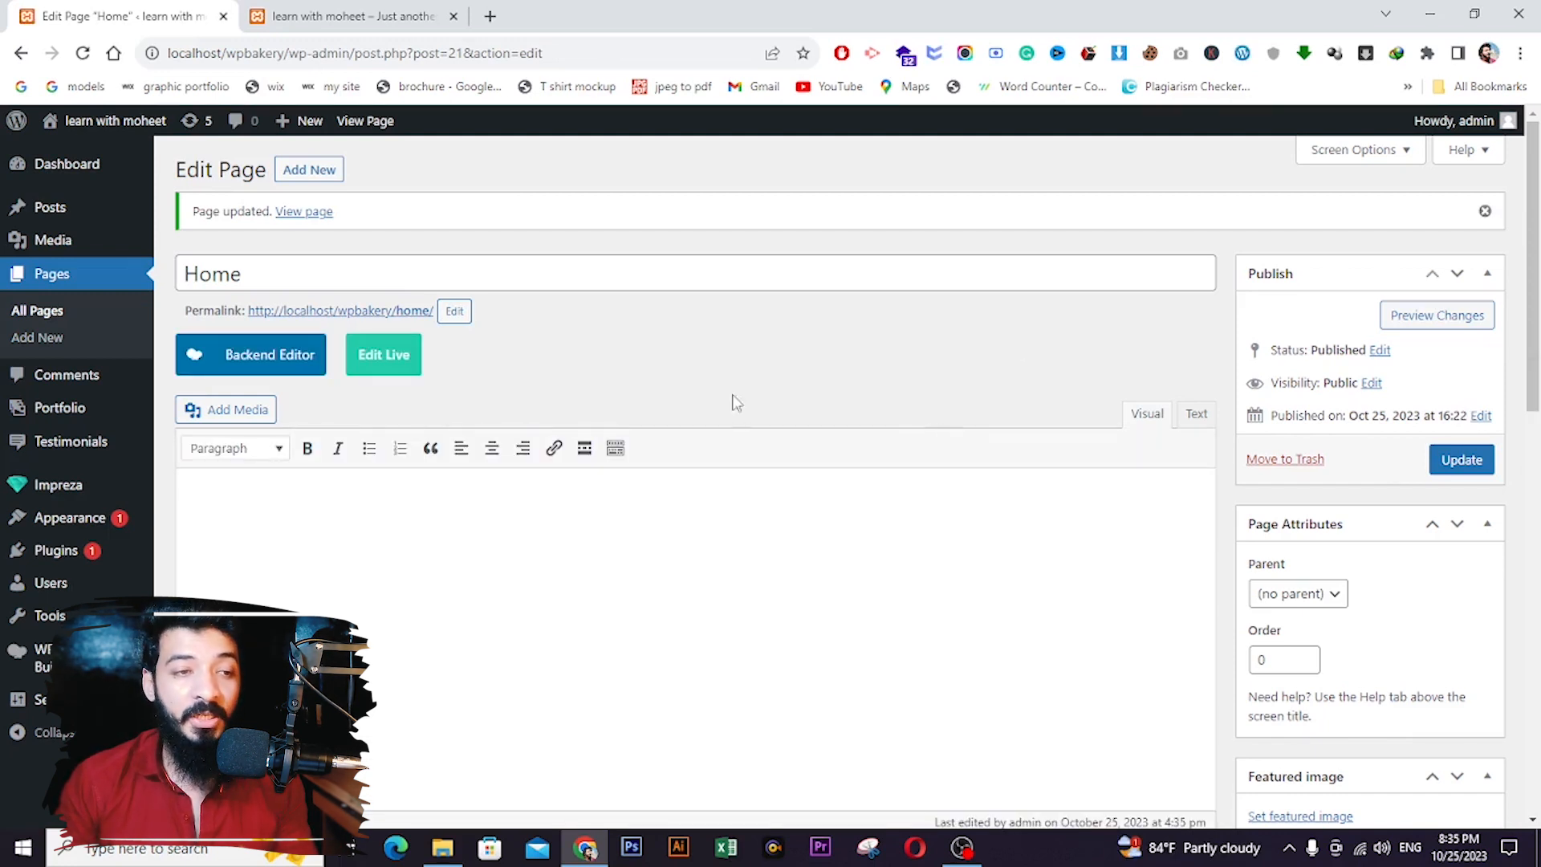
# - Reload the live site, then return to the admin and open Settings > Reading
pyautogui.click(273, 28)
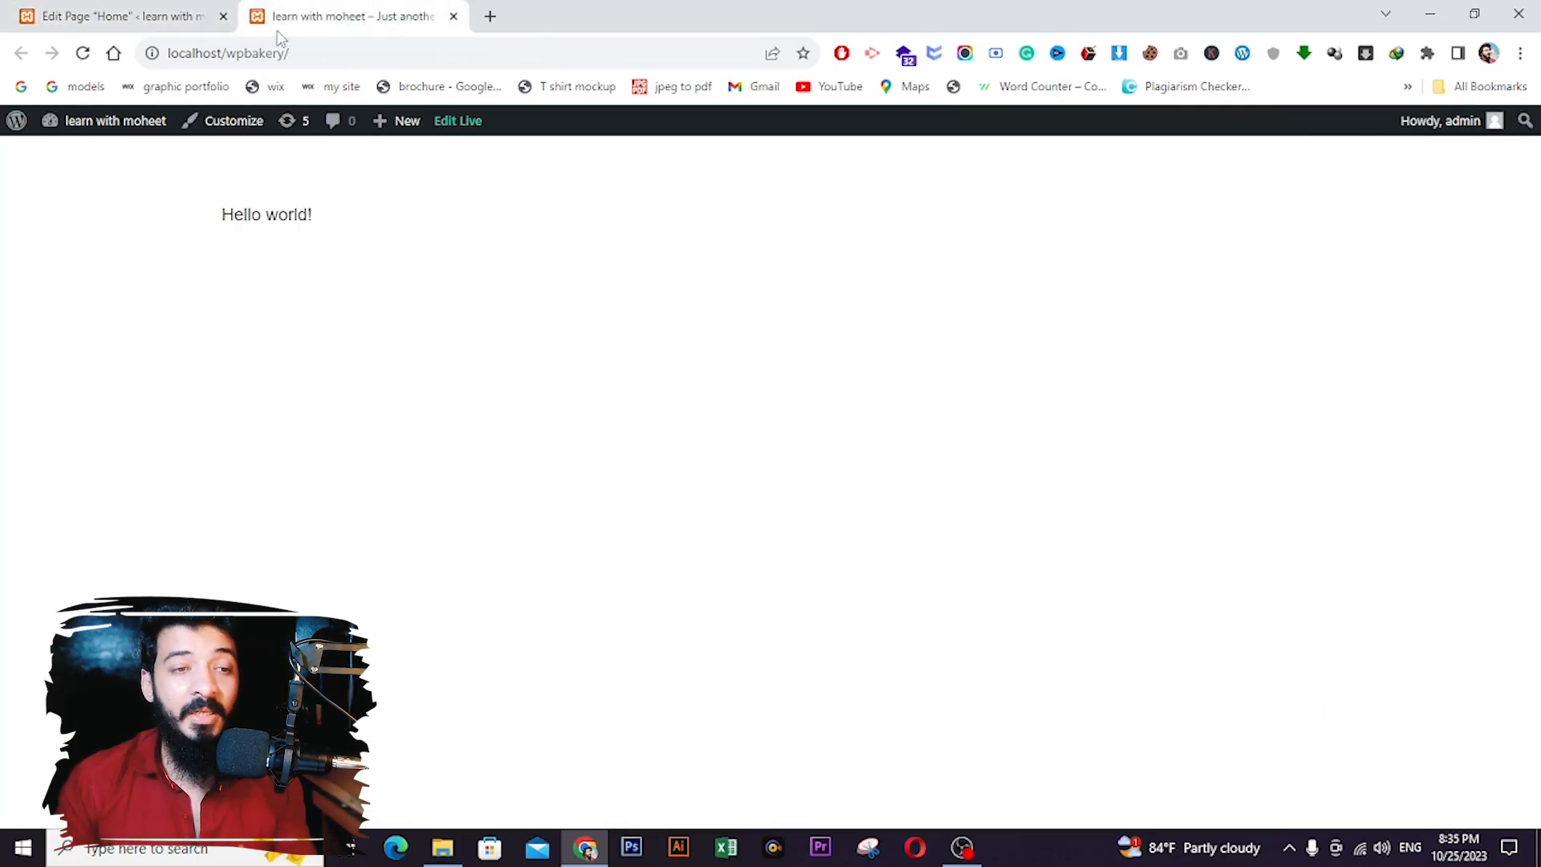
pyautogui.click(77, 61)
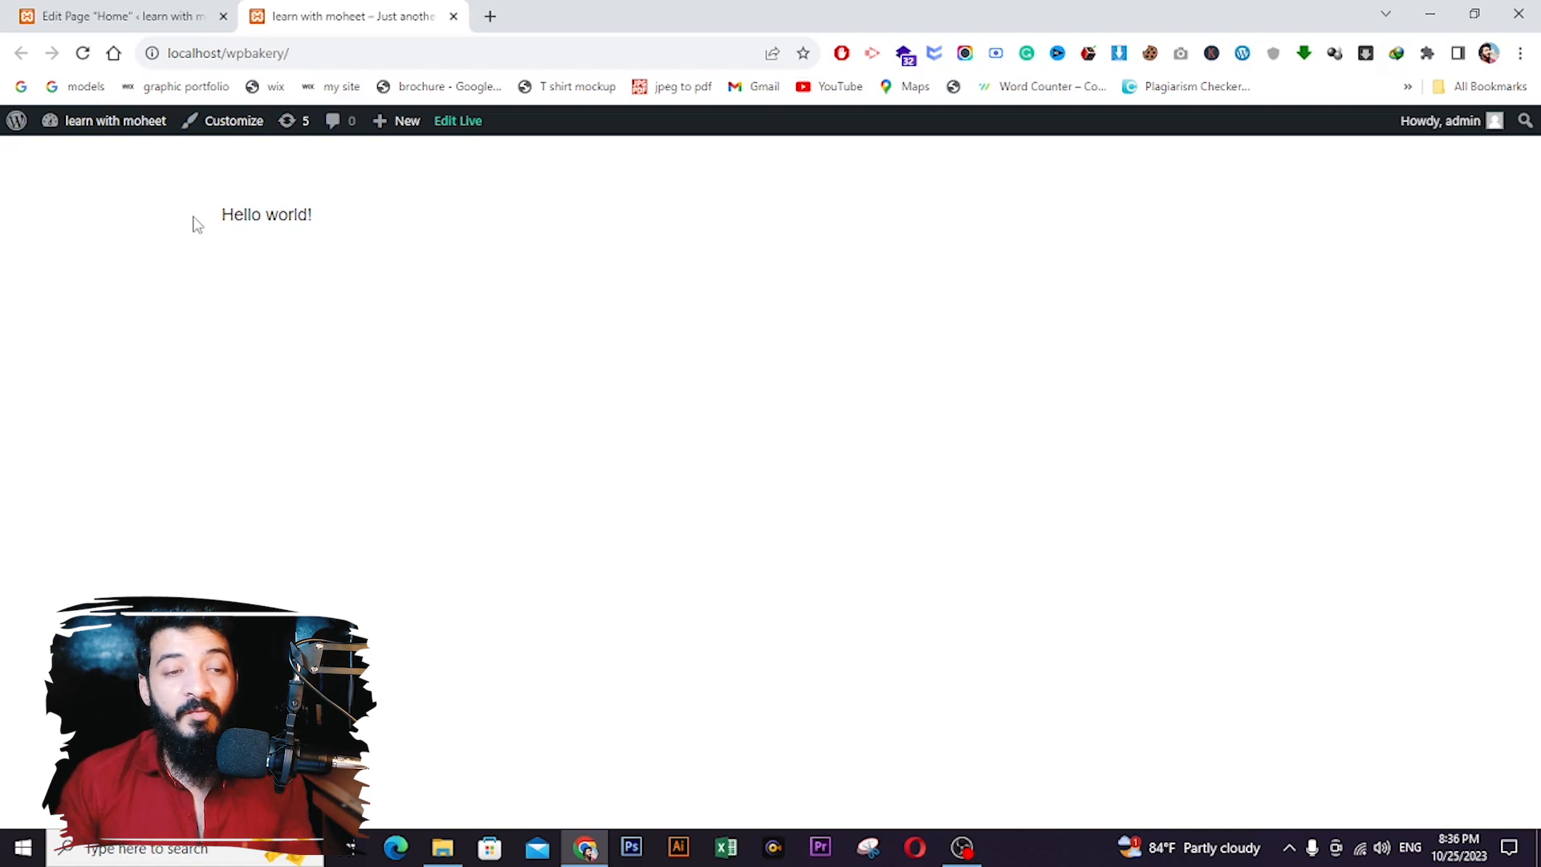
pyautogui.click(68, 14)
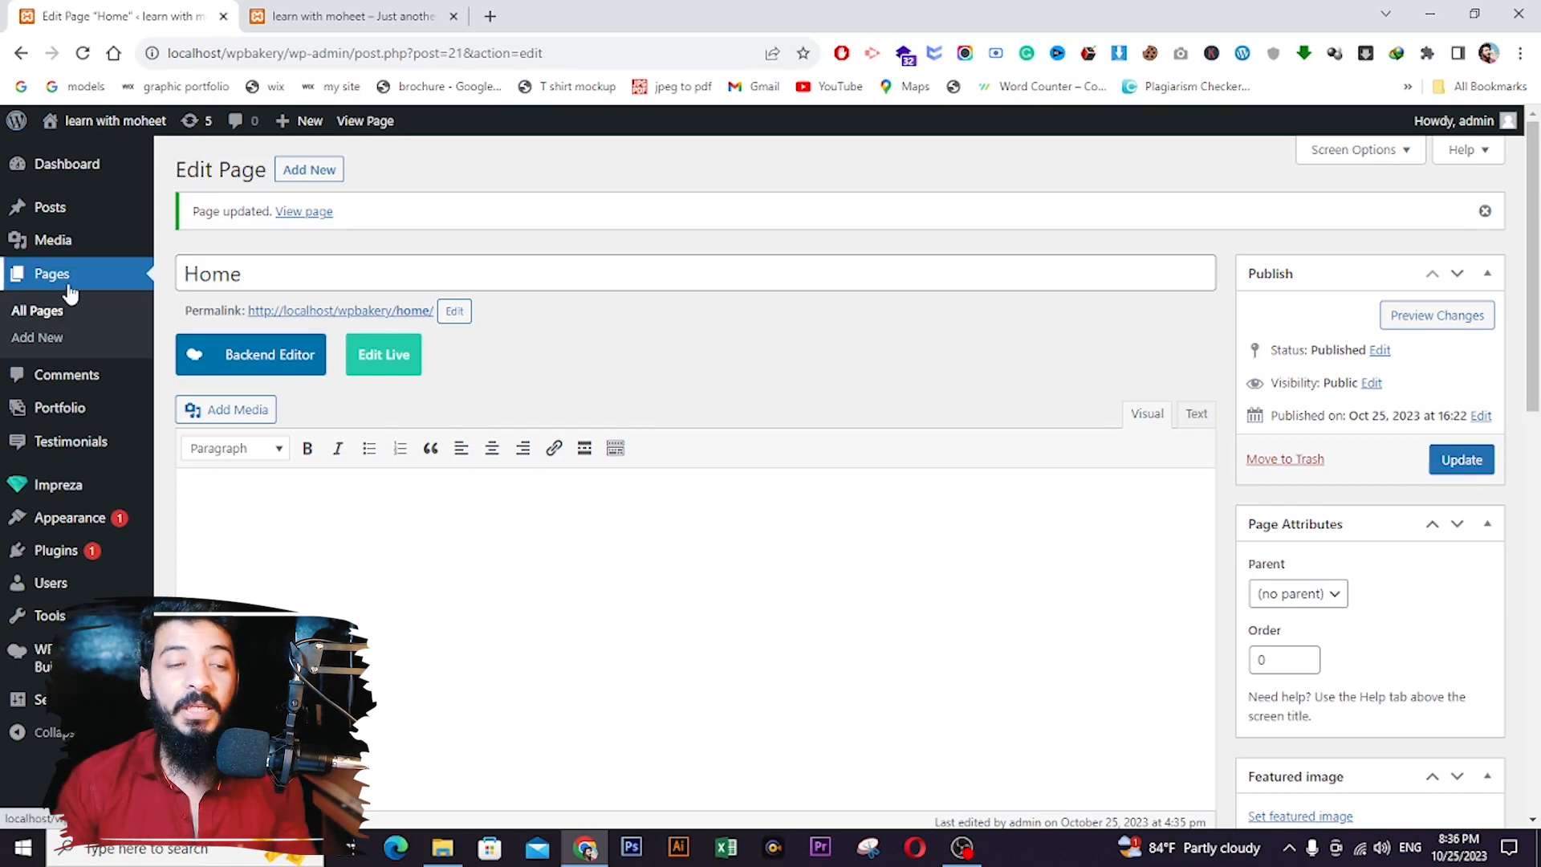
pyautogui.moveTo(84, 454)
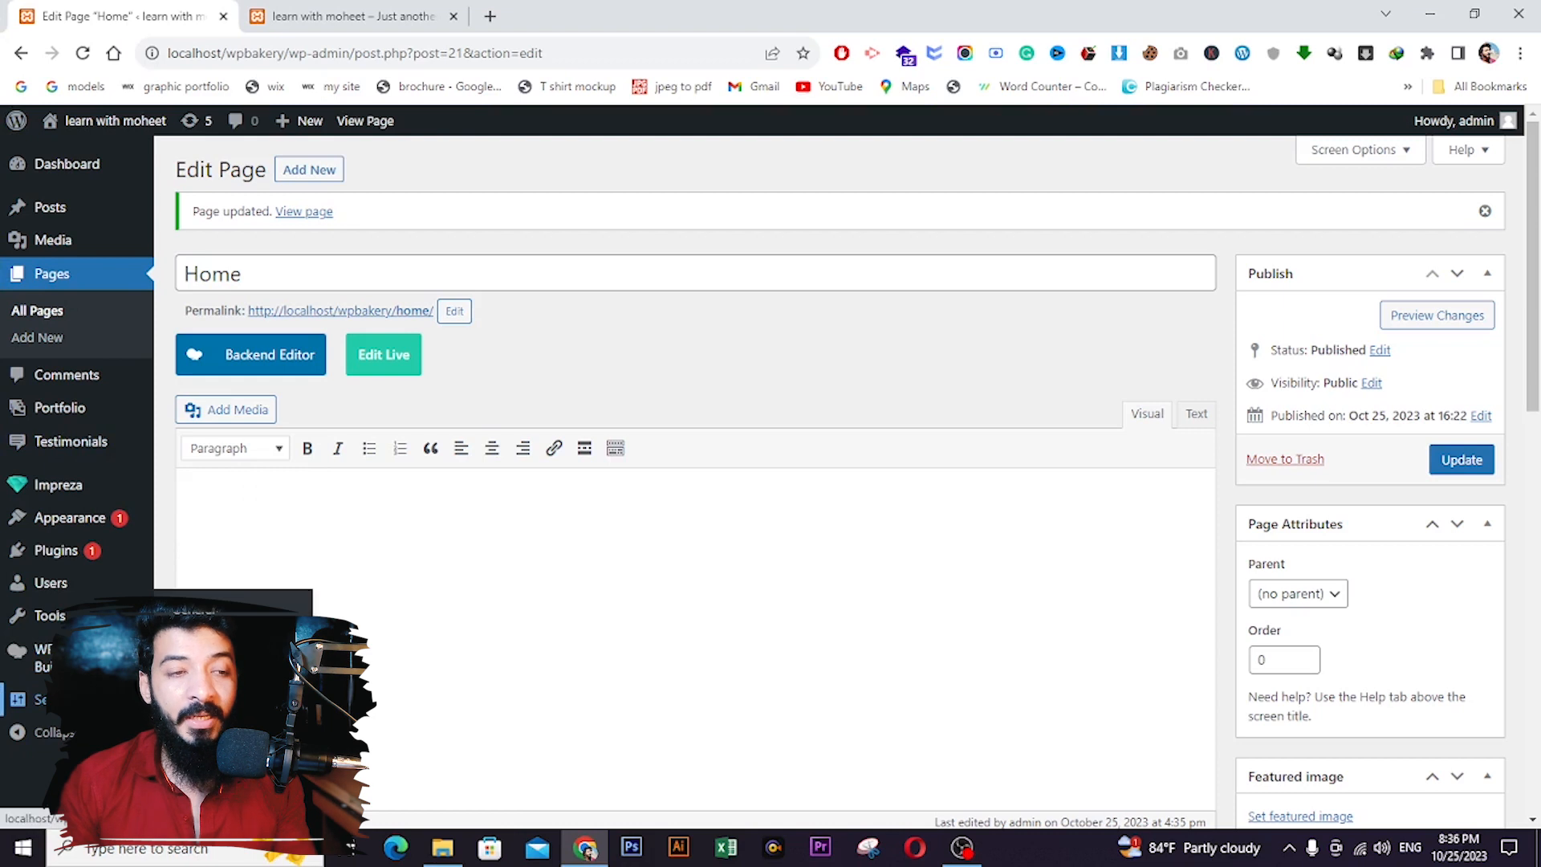
pyautogui.click(193, 664)
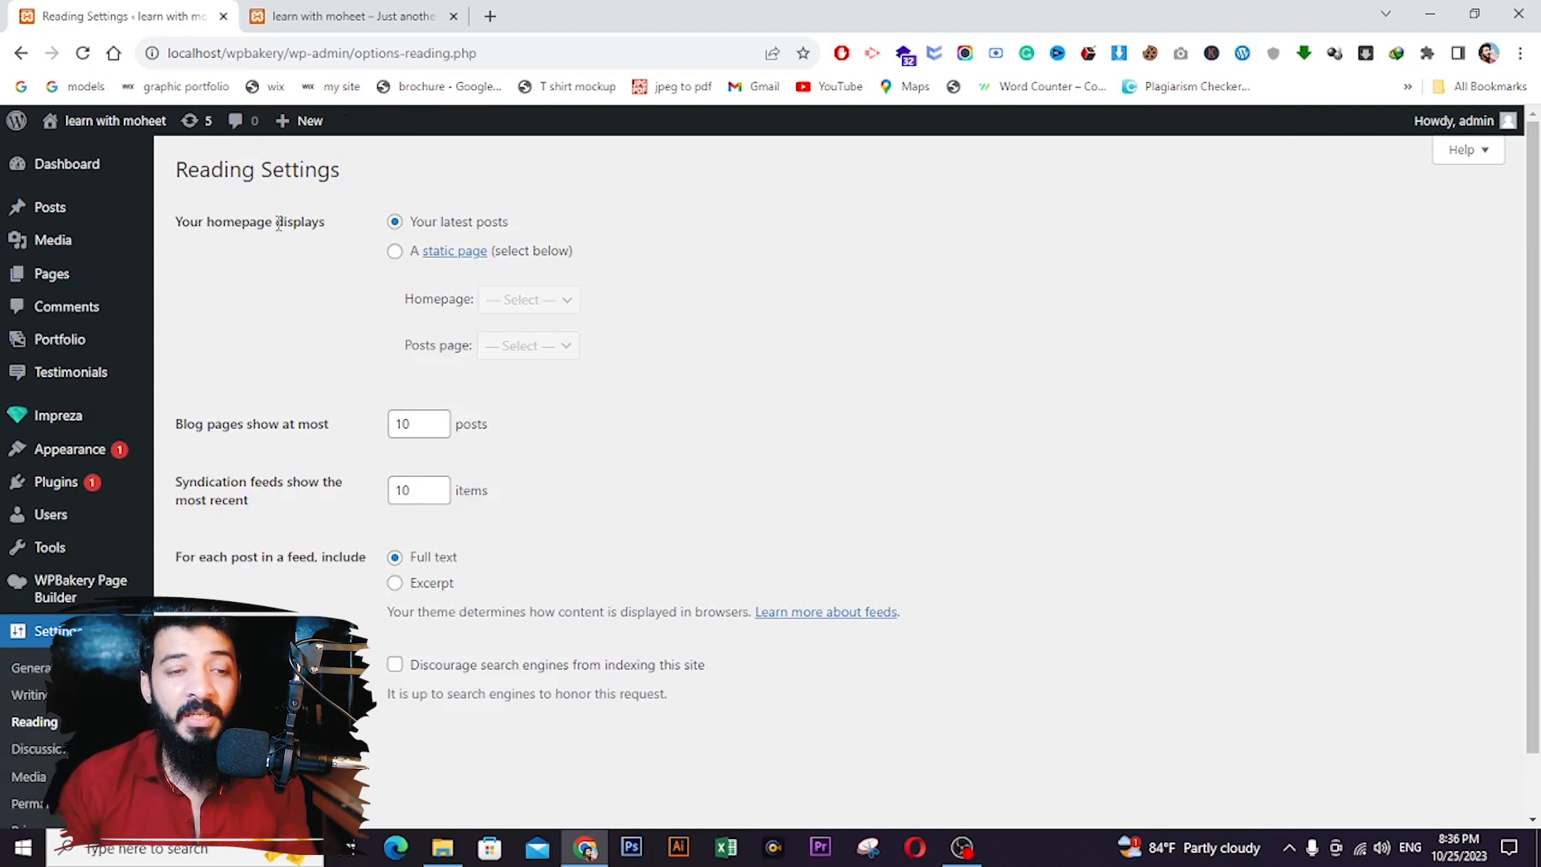
# - Make Home the static homepage in Reading Settings, save, and check the live site's header
pyautogui.click(394, 252)
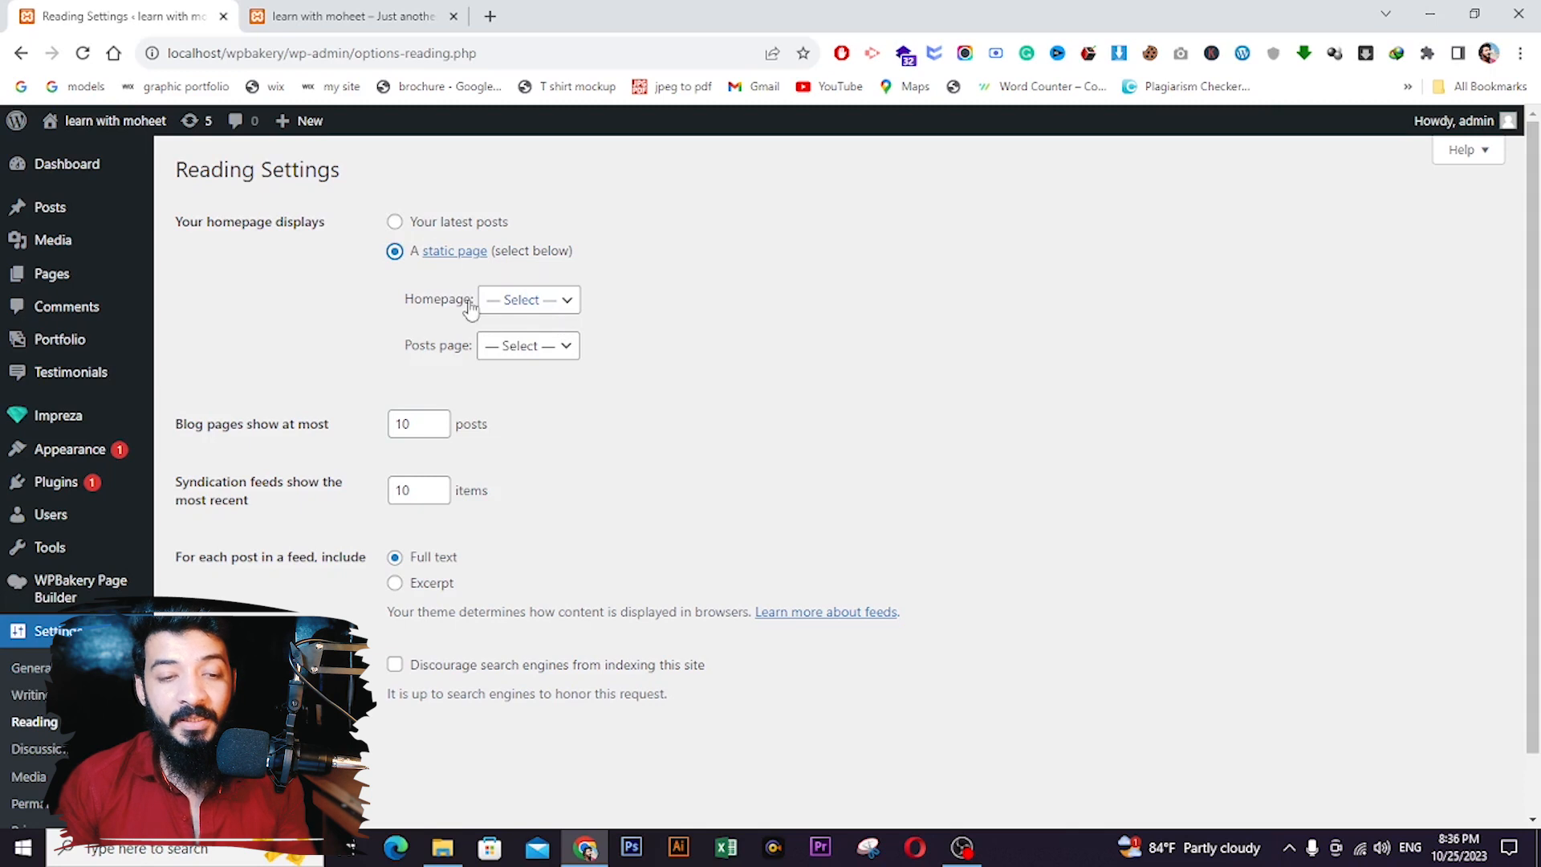
pyautogui.click(531, 301)
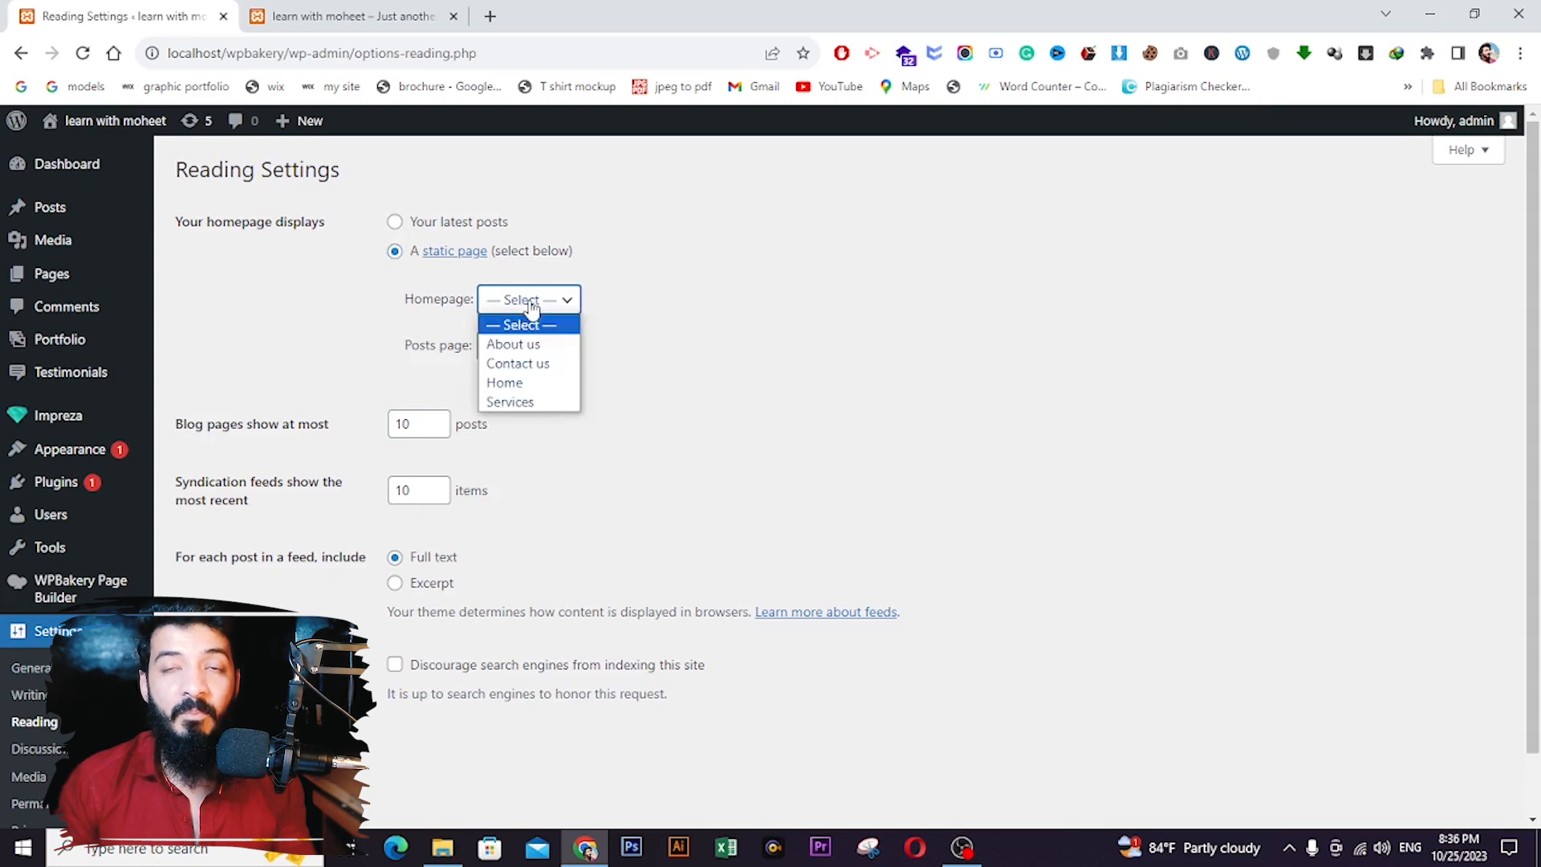
pyautogui.click(536, 386)
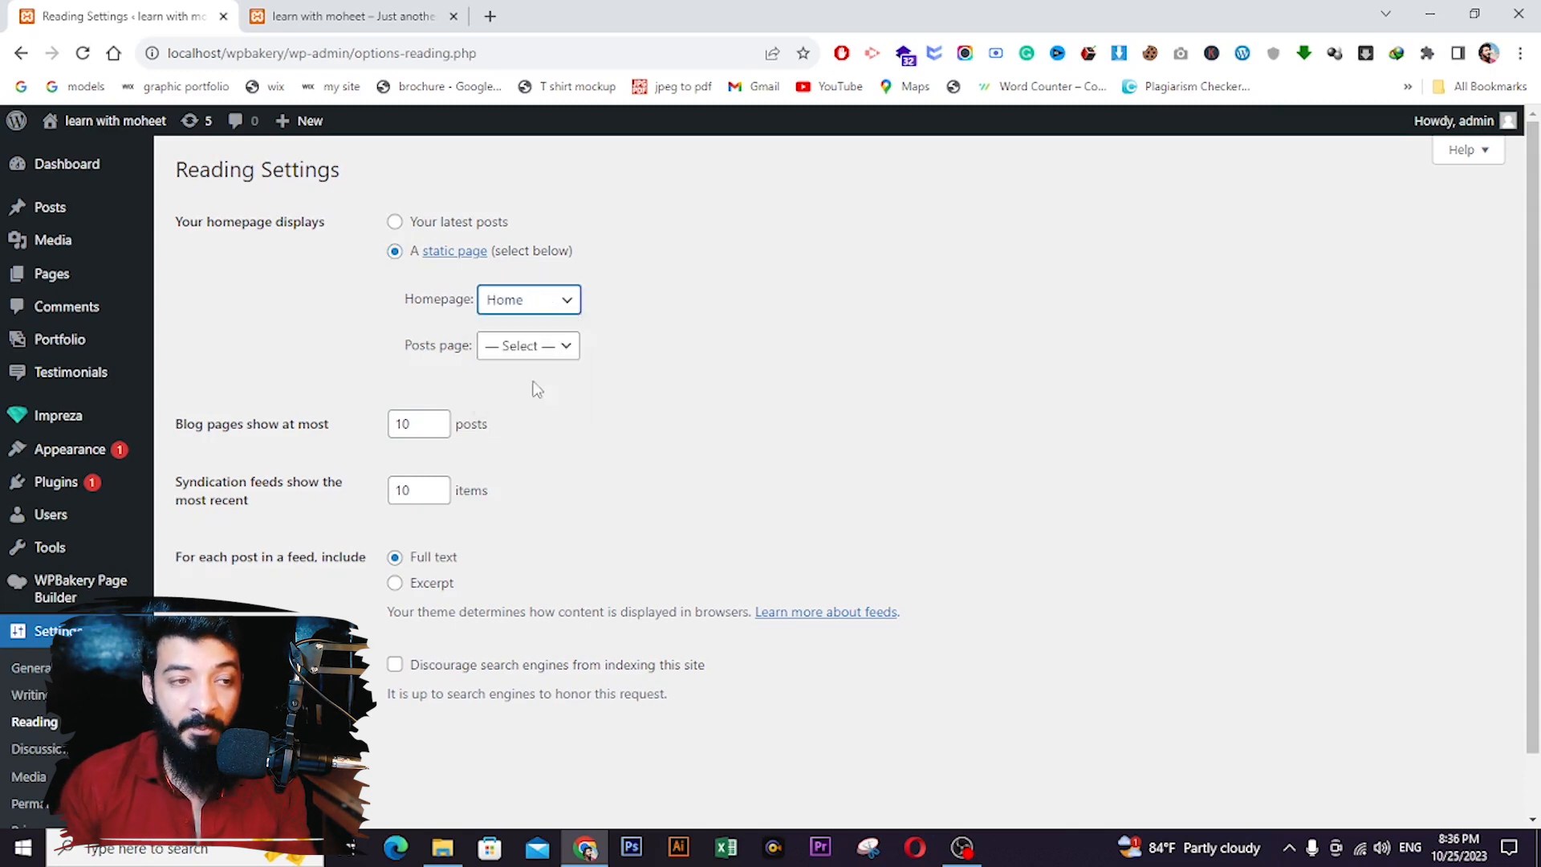
pyautogui.click(221, 757)
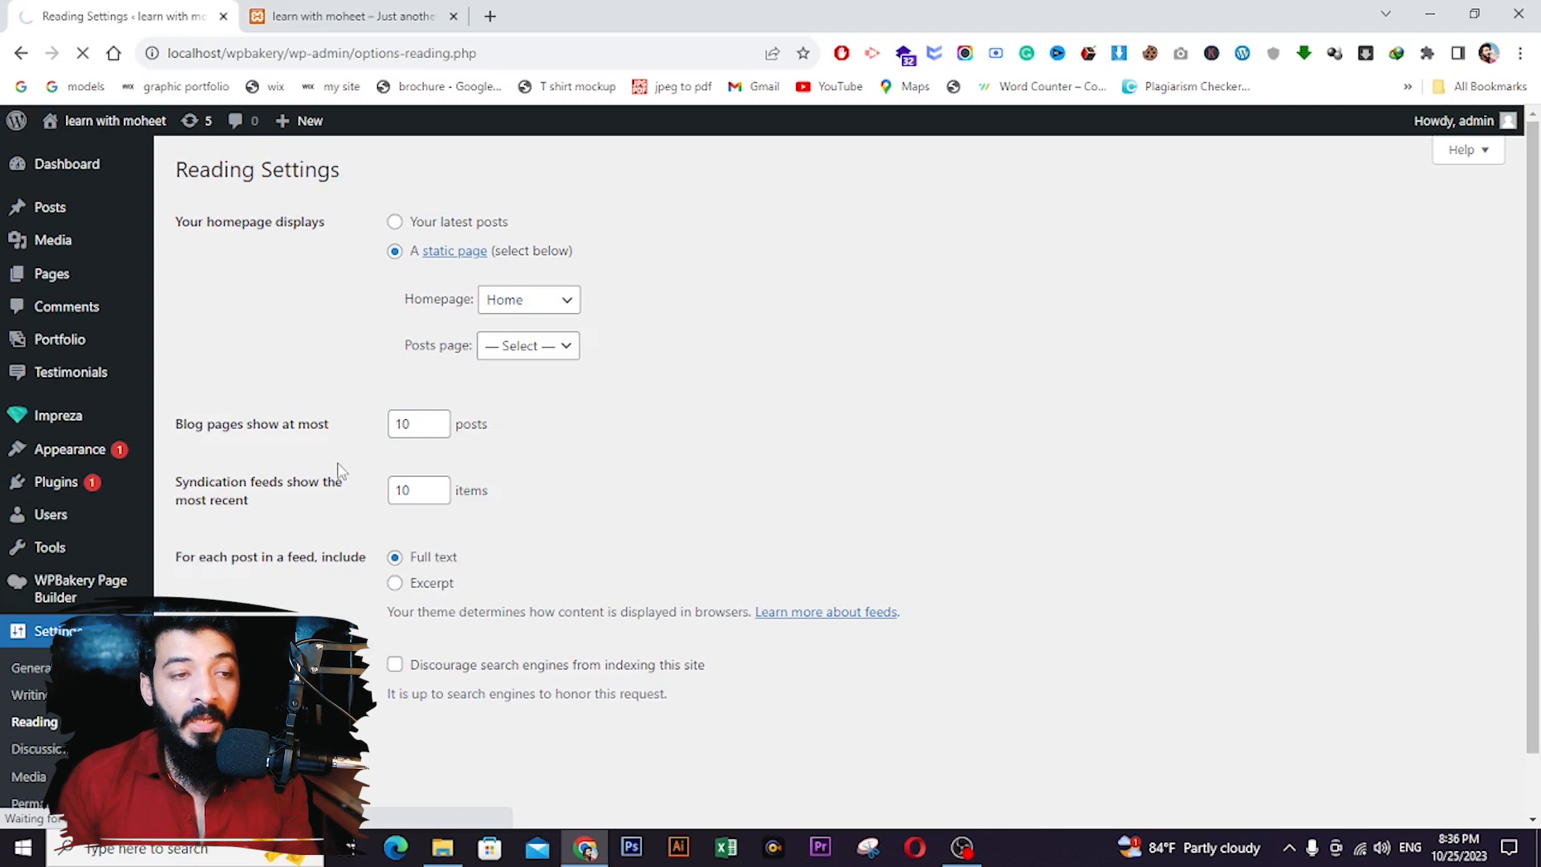
pyautogui.click(330, 9)
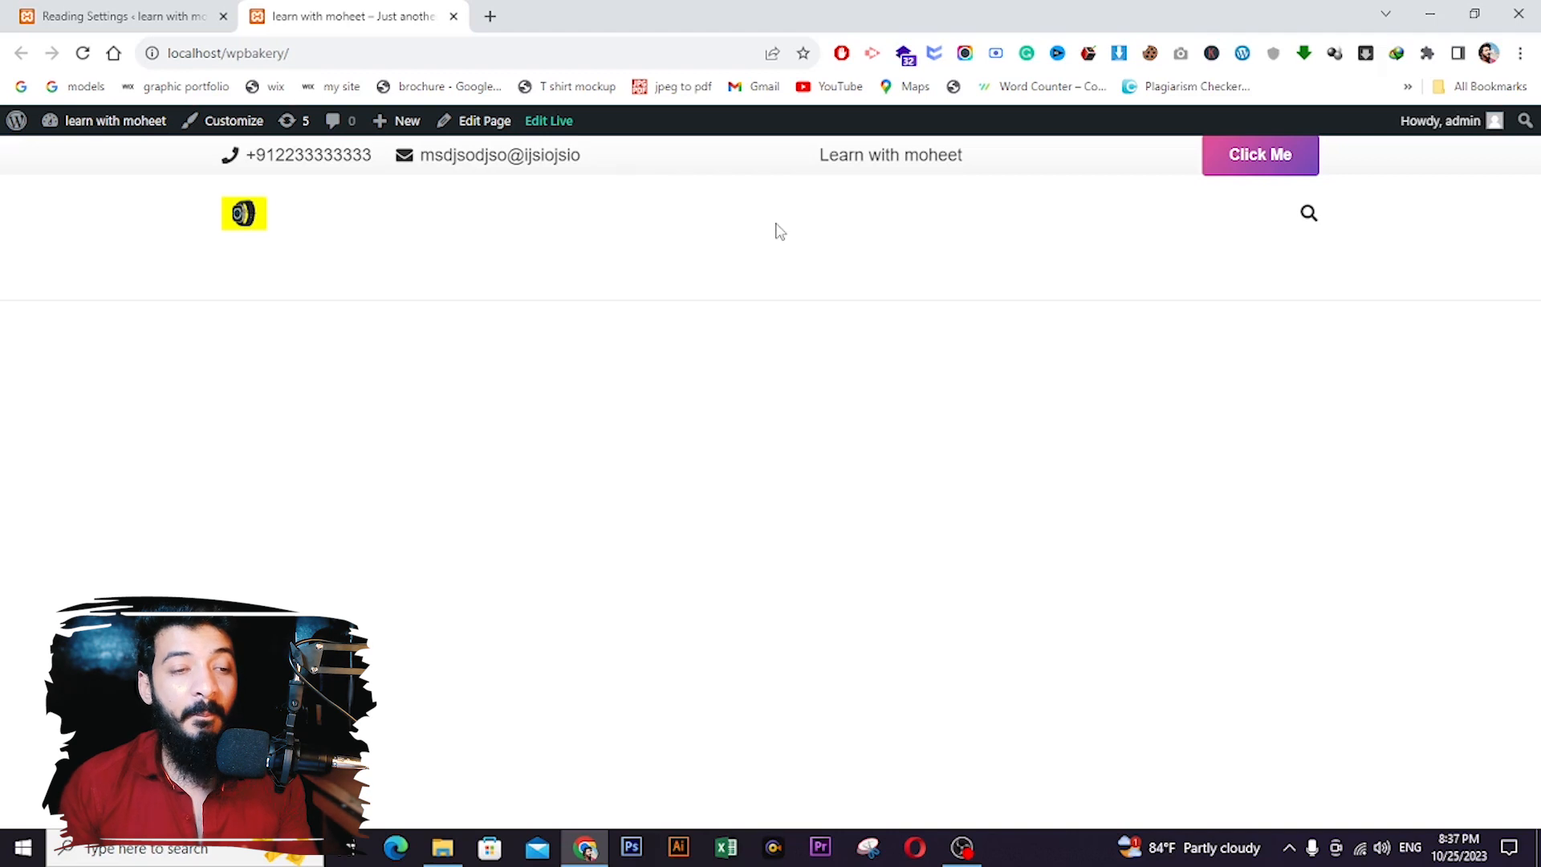
pyautogui.click(215, 4)
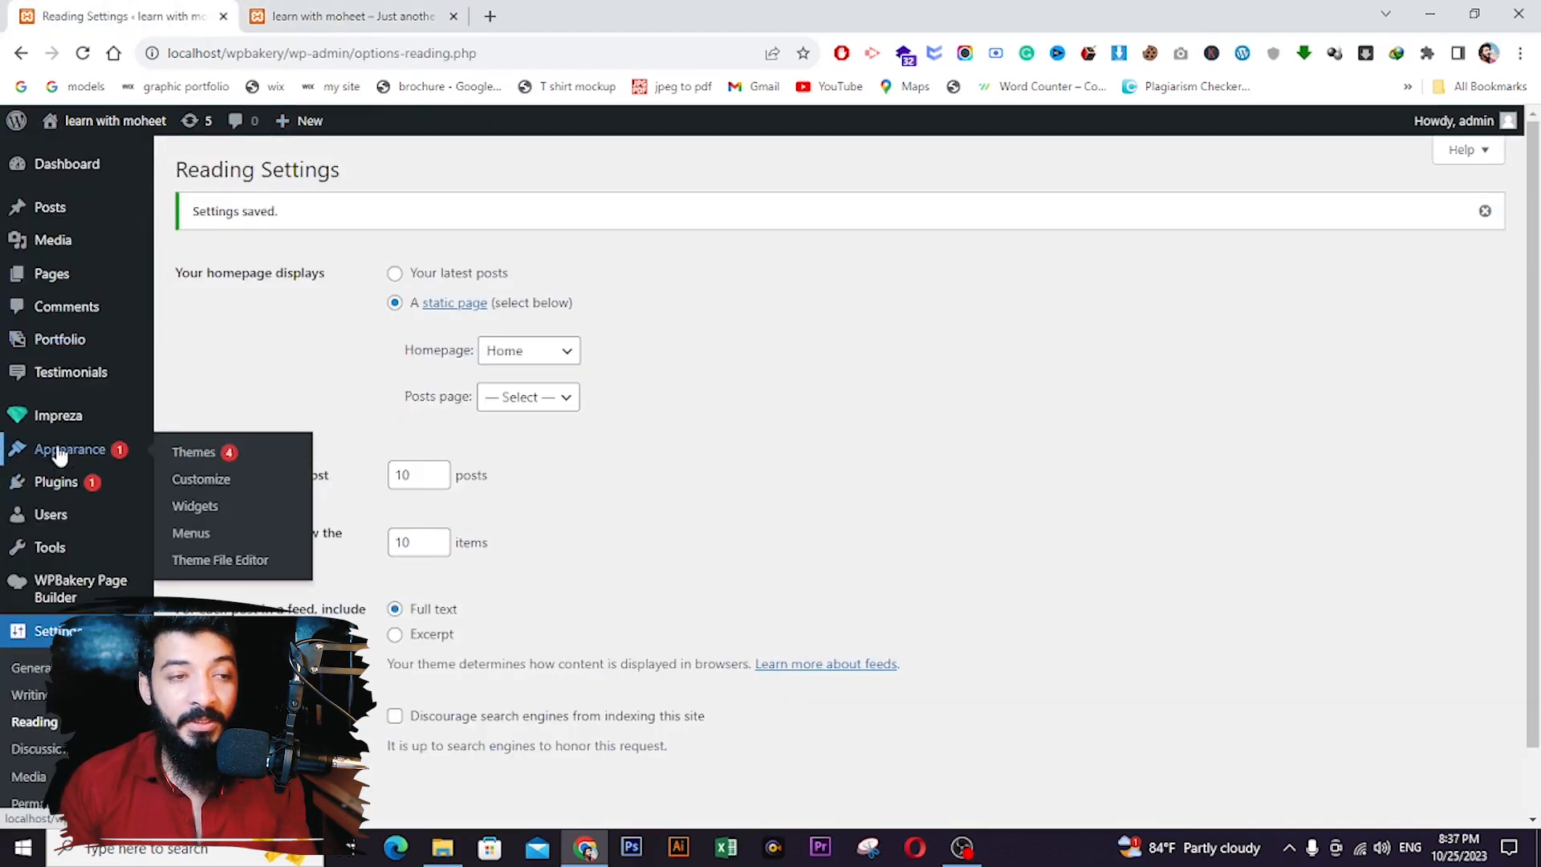
# - Name the new menu 'main' in the Appearance > Menus editor
pyautogui.click(210, 537)
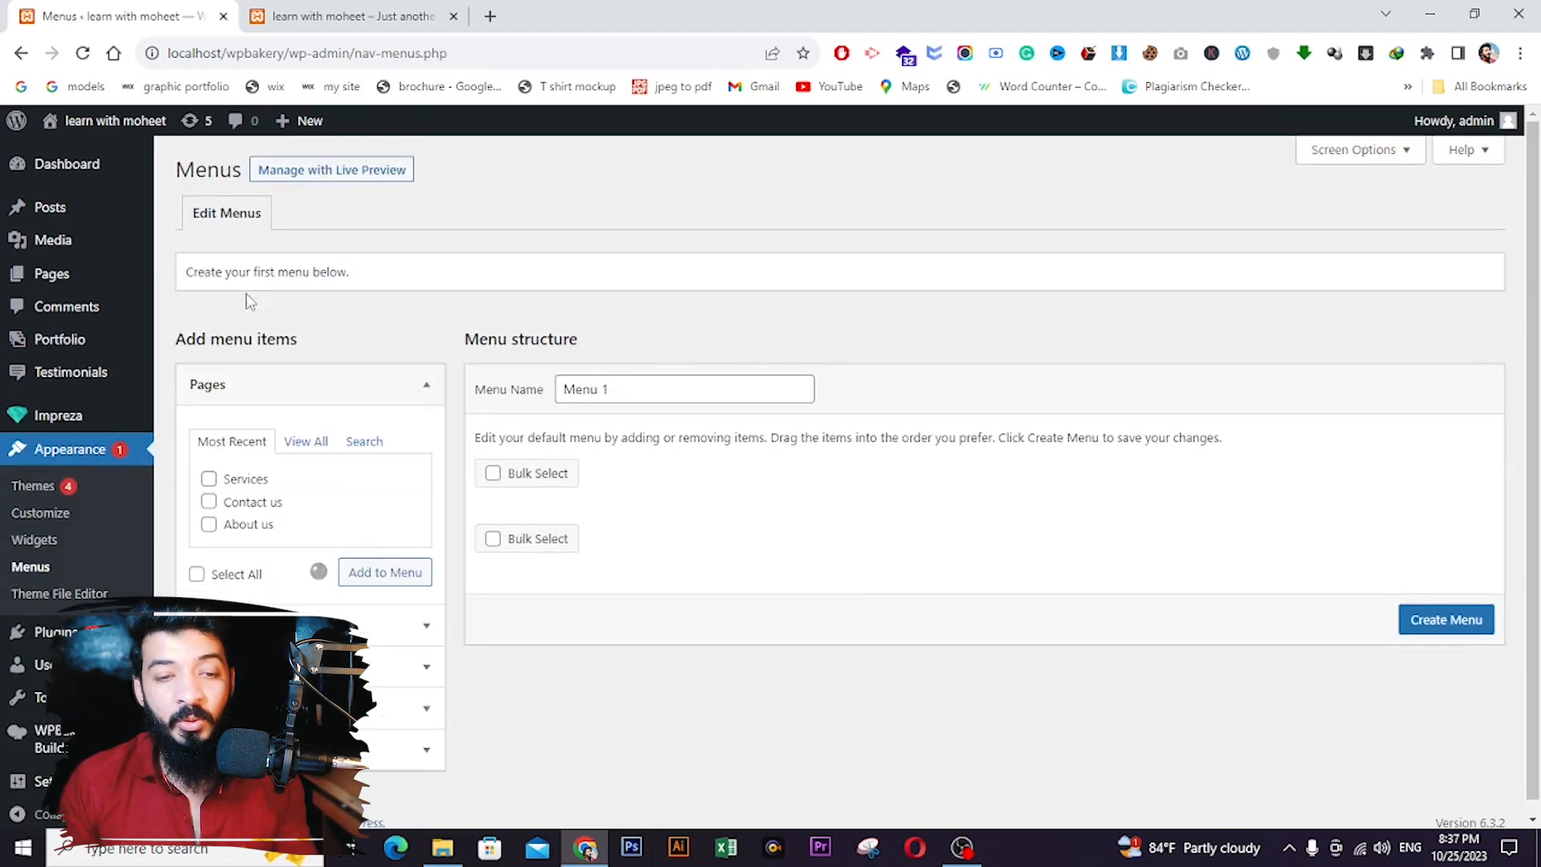
pyautogui.scroll(-1, 607, 331)
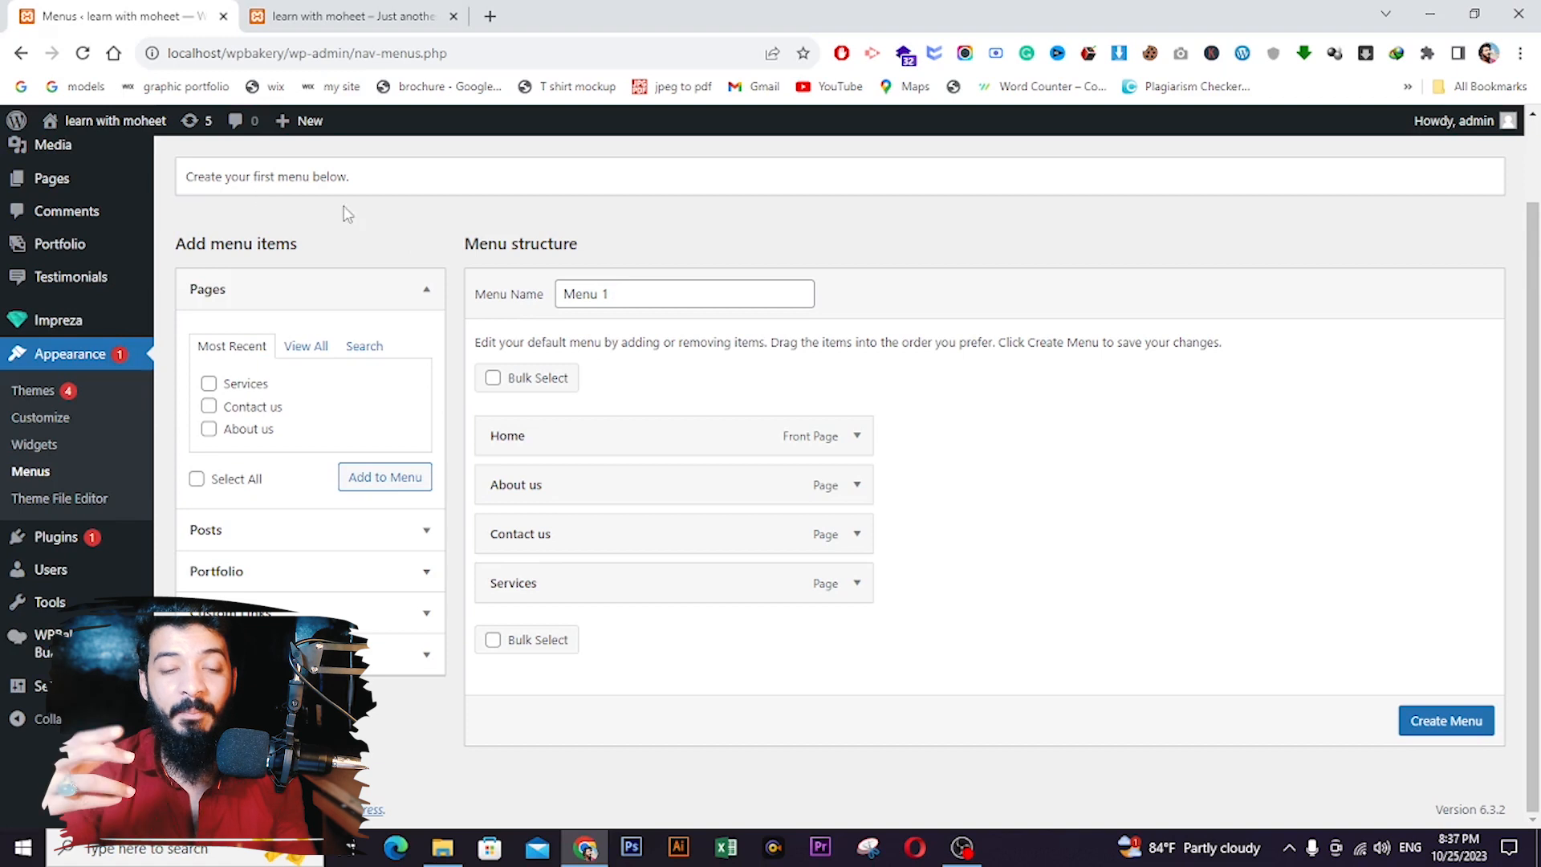
pyautogui.doubleClick(622, 287)
pyautogui.hotkey('ctrl', 'a')
pyautogui.write('main')
pyautogui.click(733, 346)
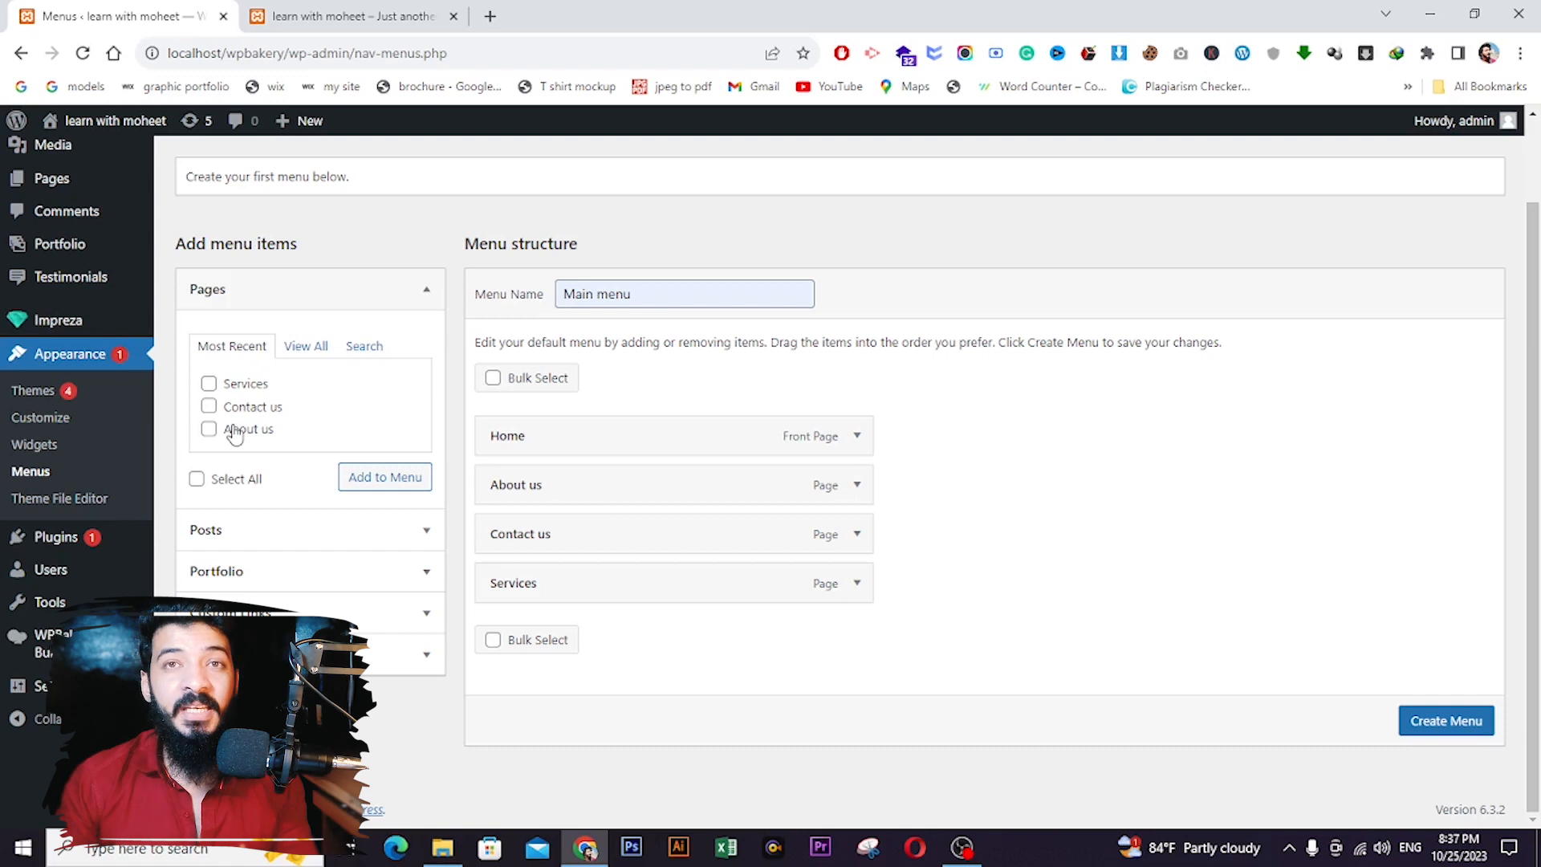
# - Add Home, Services, About us and Contact us with Services second, and save the Main menu
pyautogui.click(320, 289)
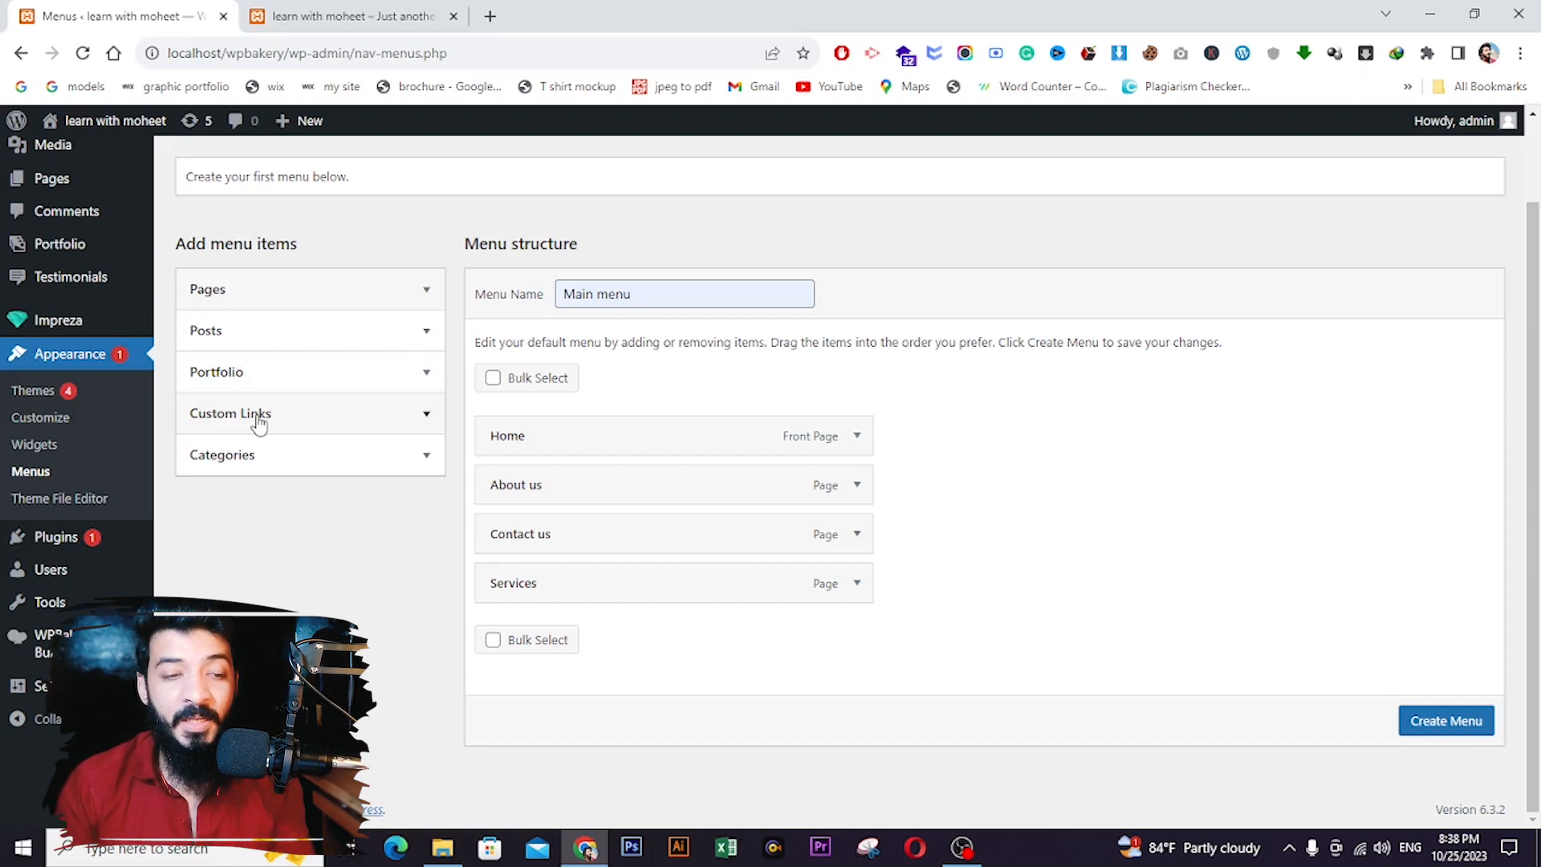
pyautogui.click(369, 289)
pyautogui.click(308, 349)
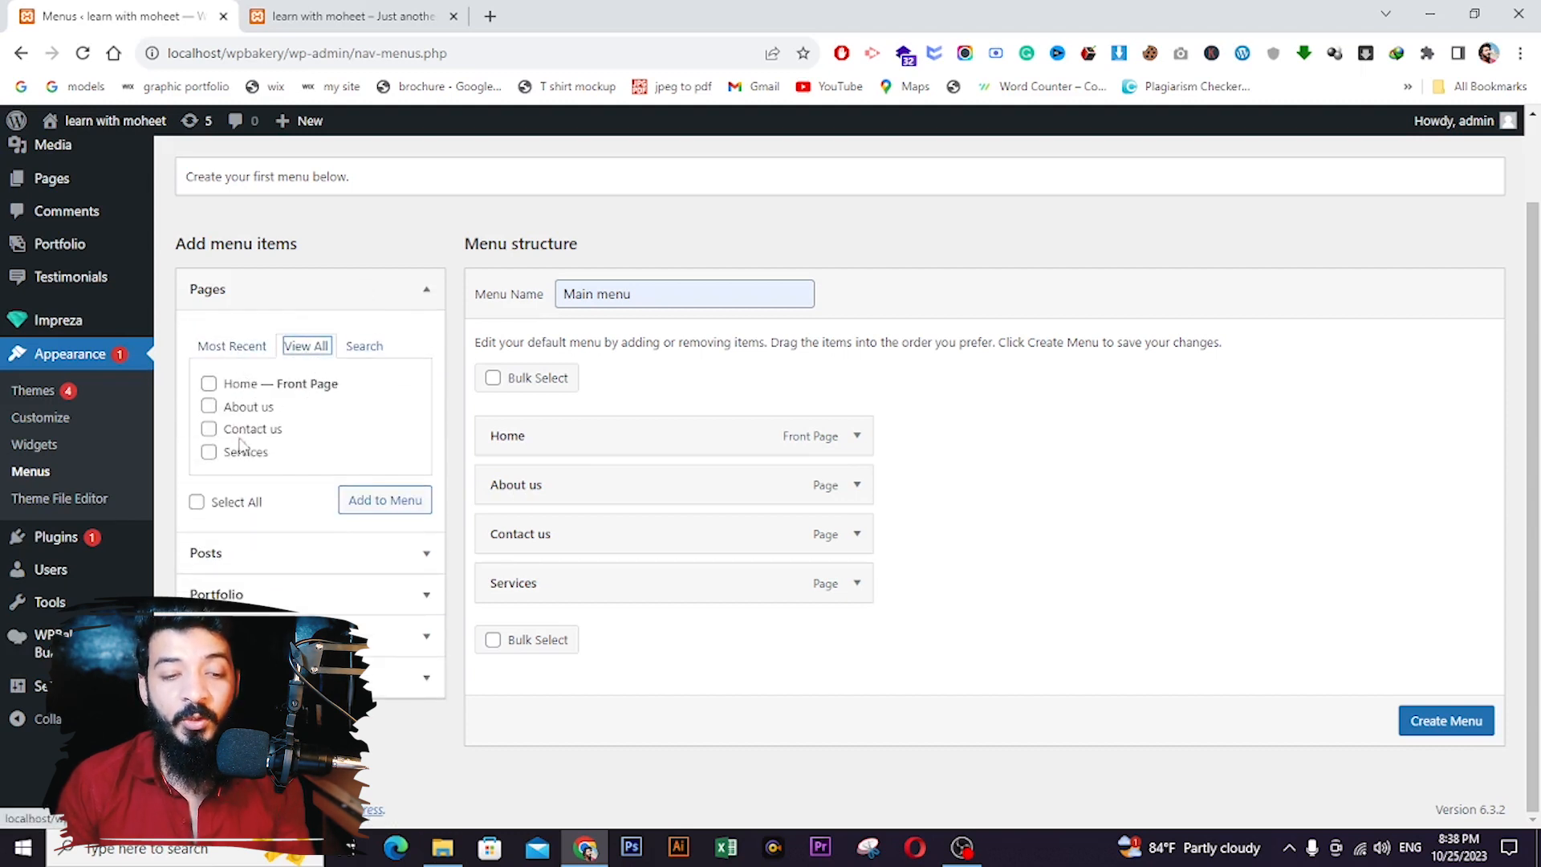
pyautogui.click(216, 504)
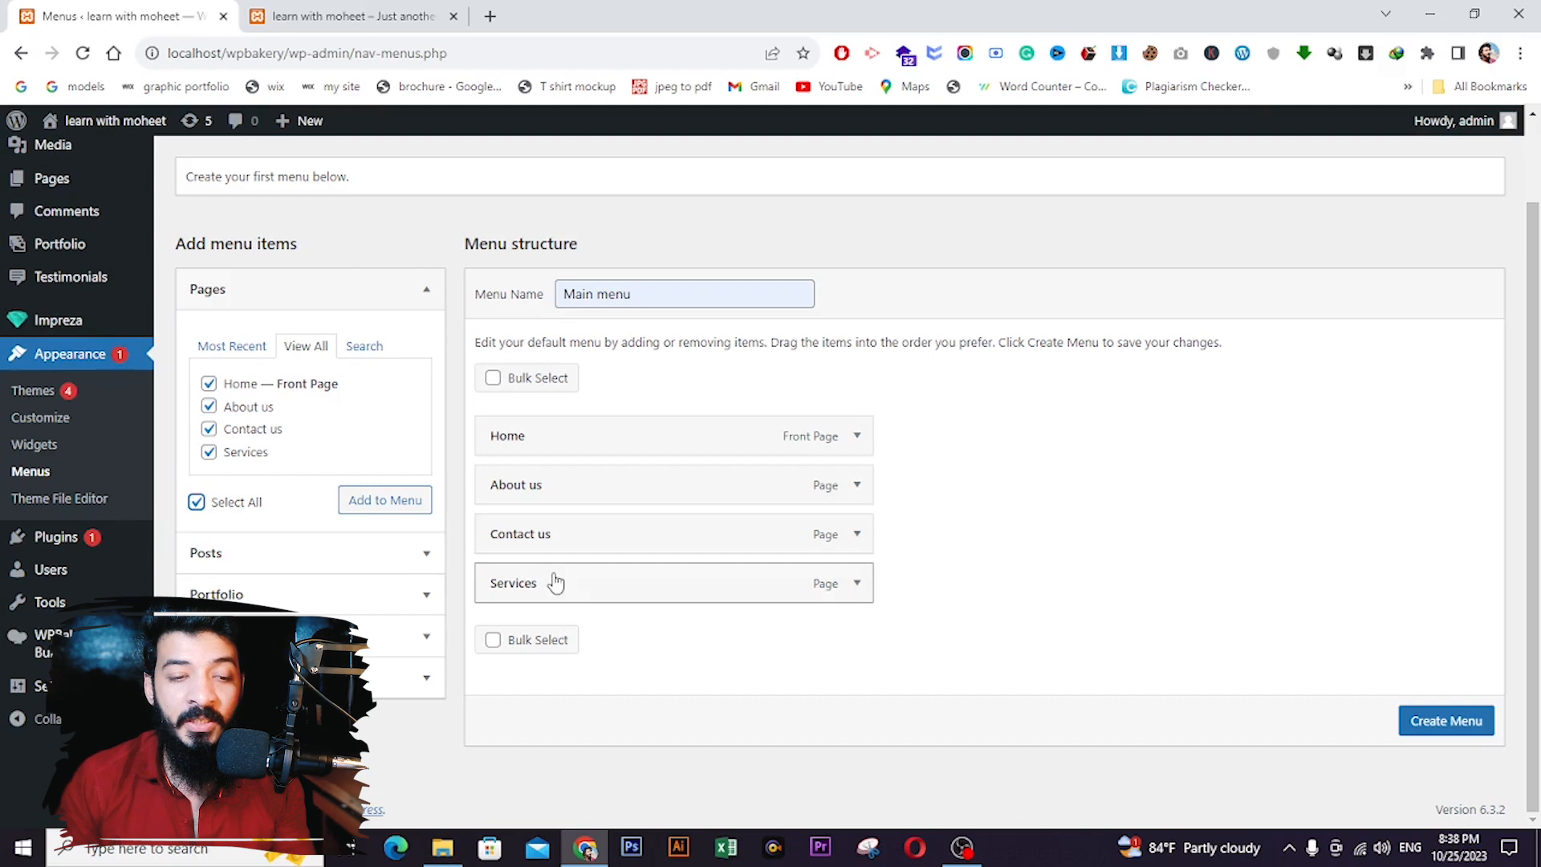
pyautogui.moveTo(556, 583); pyautogui.dragTo(514, 546)
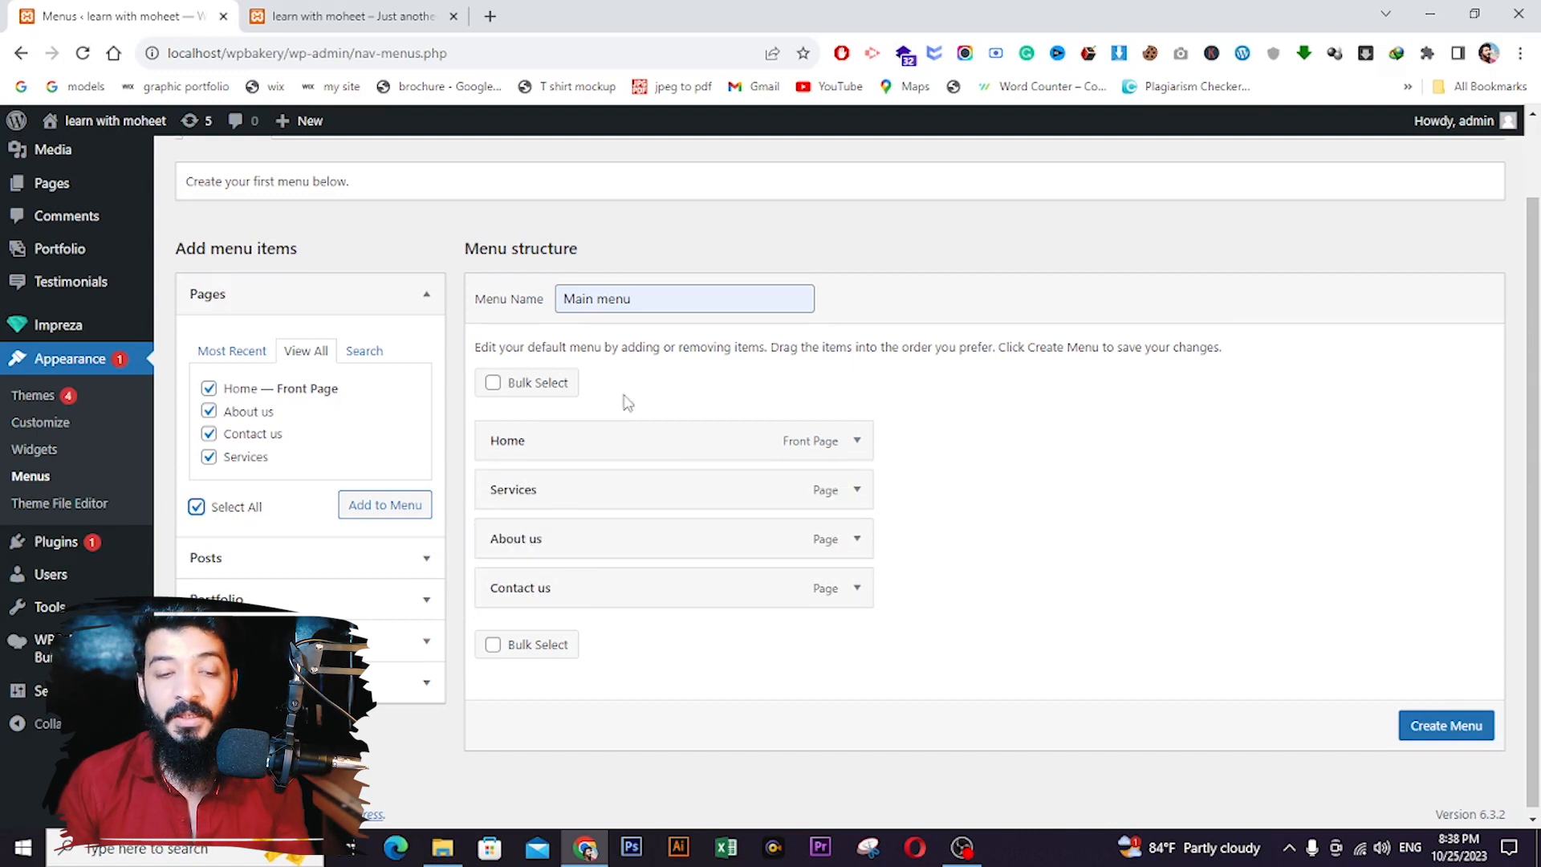
pyautogui.click(1421, 742)
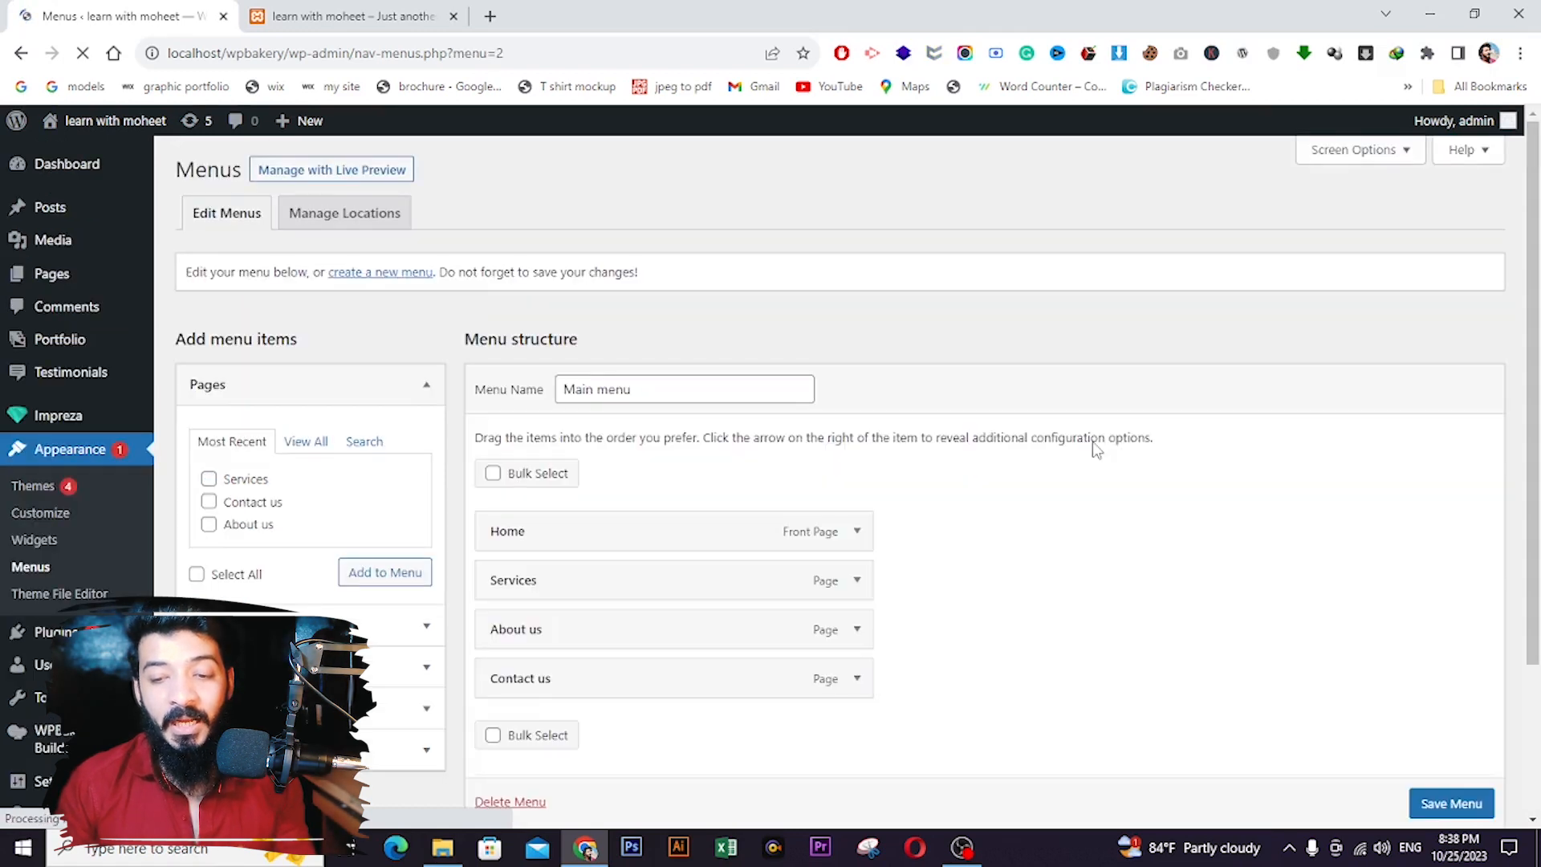
pyautogui.scroll(-3, 991, 469)
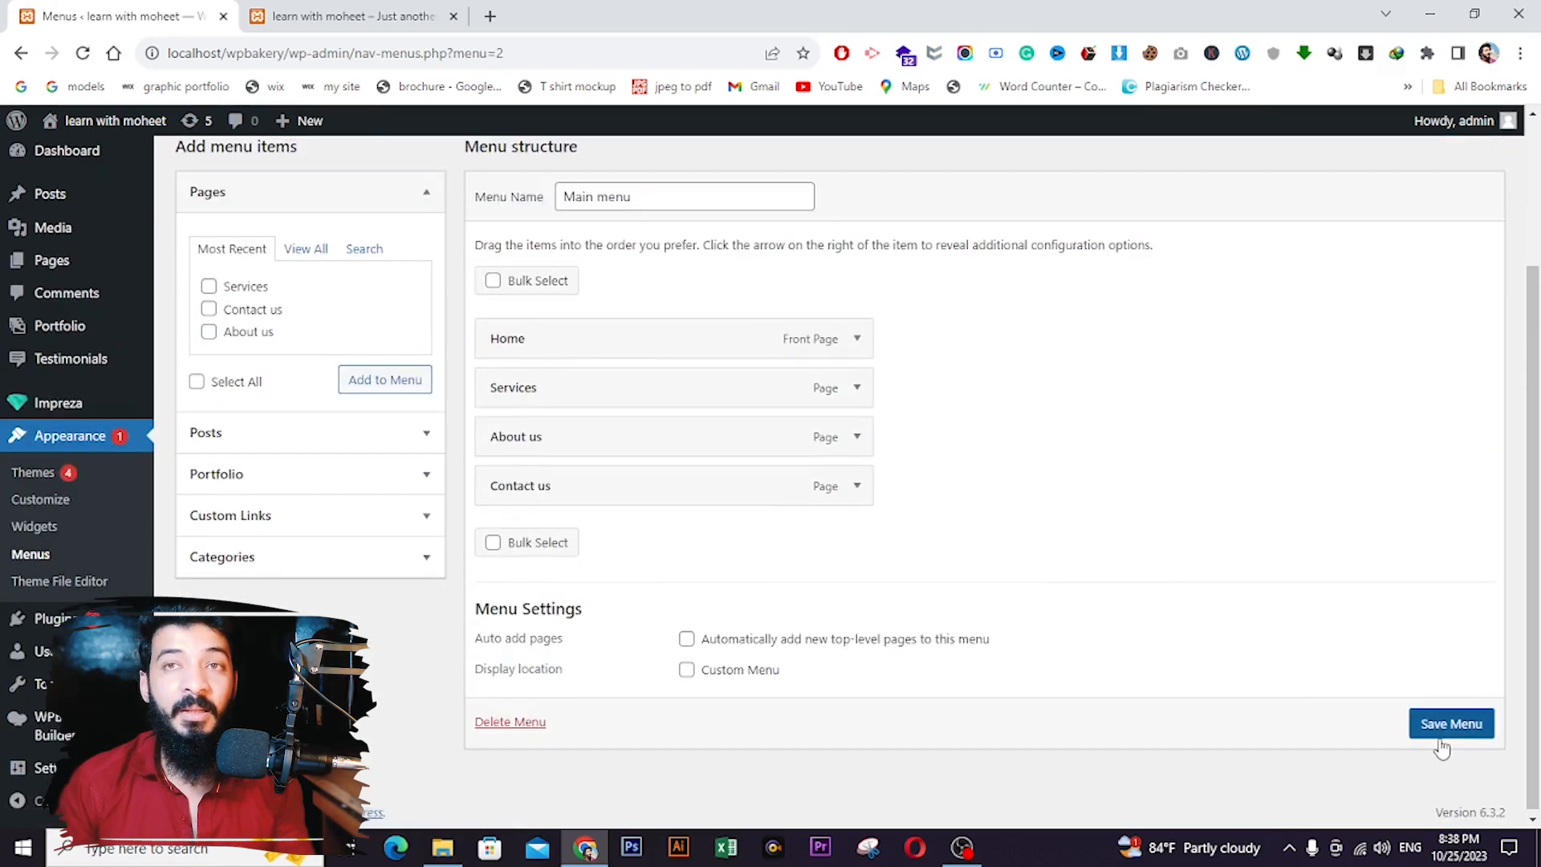
pyautogui.click(1441, 737)
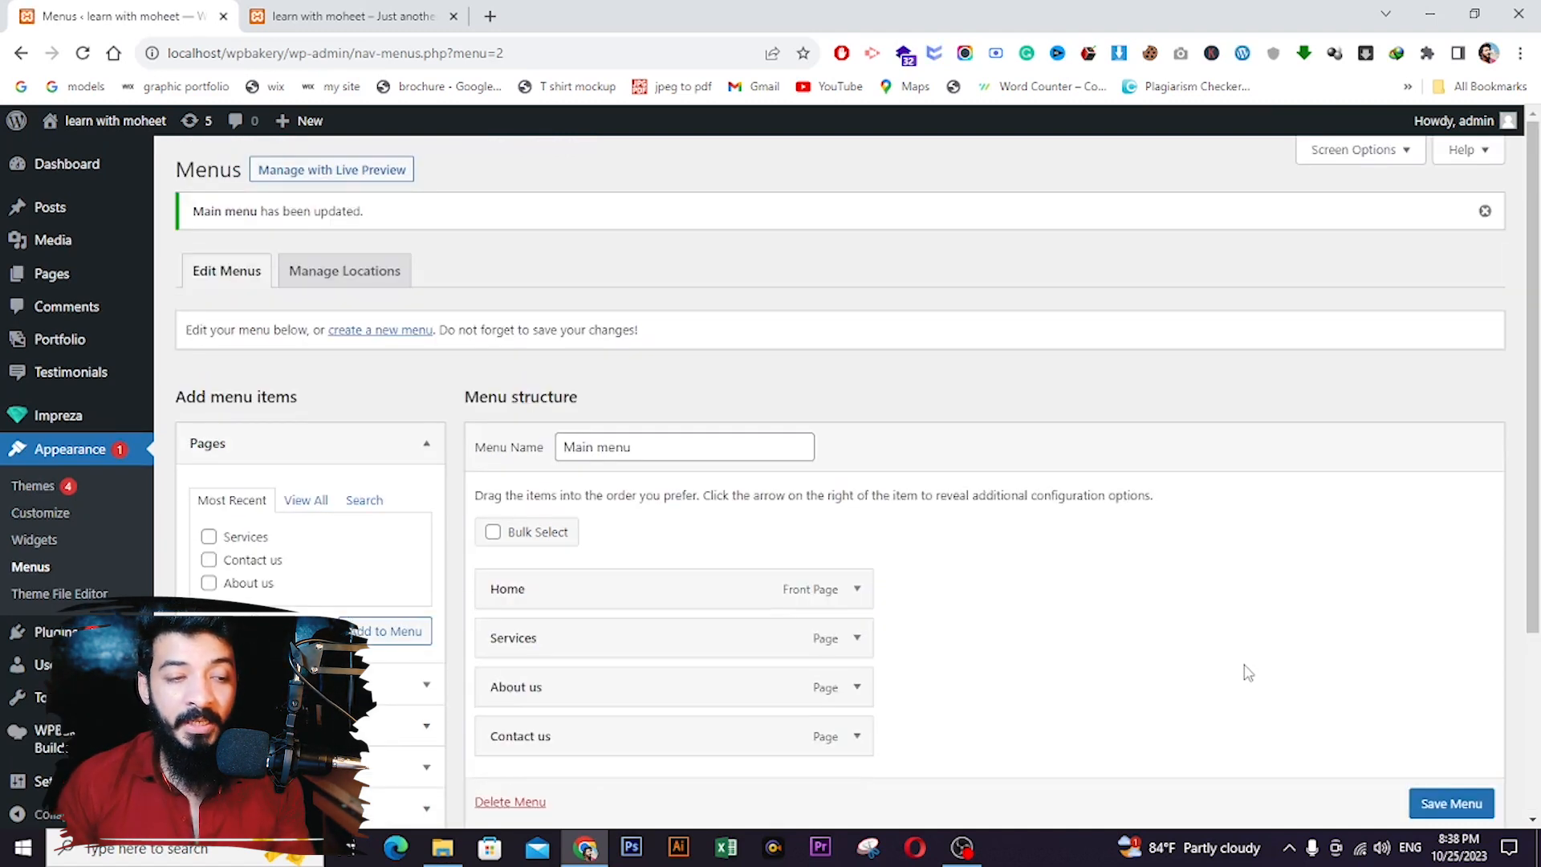
# - Open Header 1 from the Impreza > Headers list
pyautogui.scroll(-2, 121, 521)
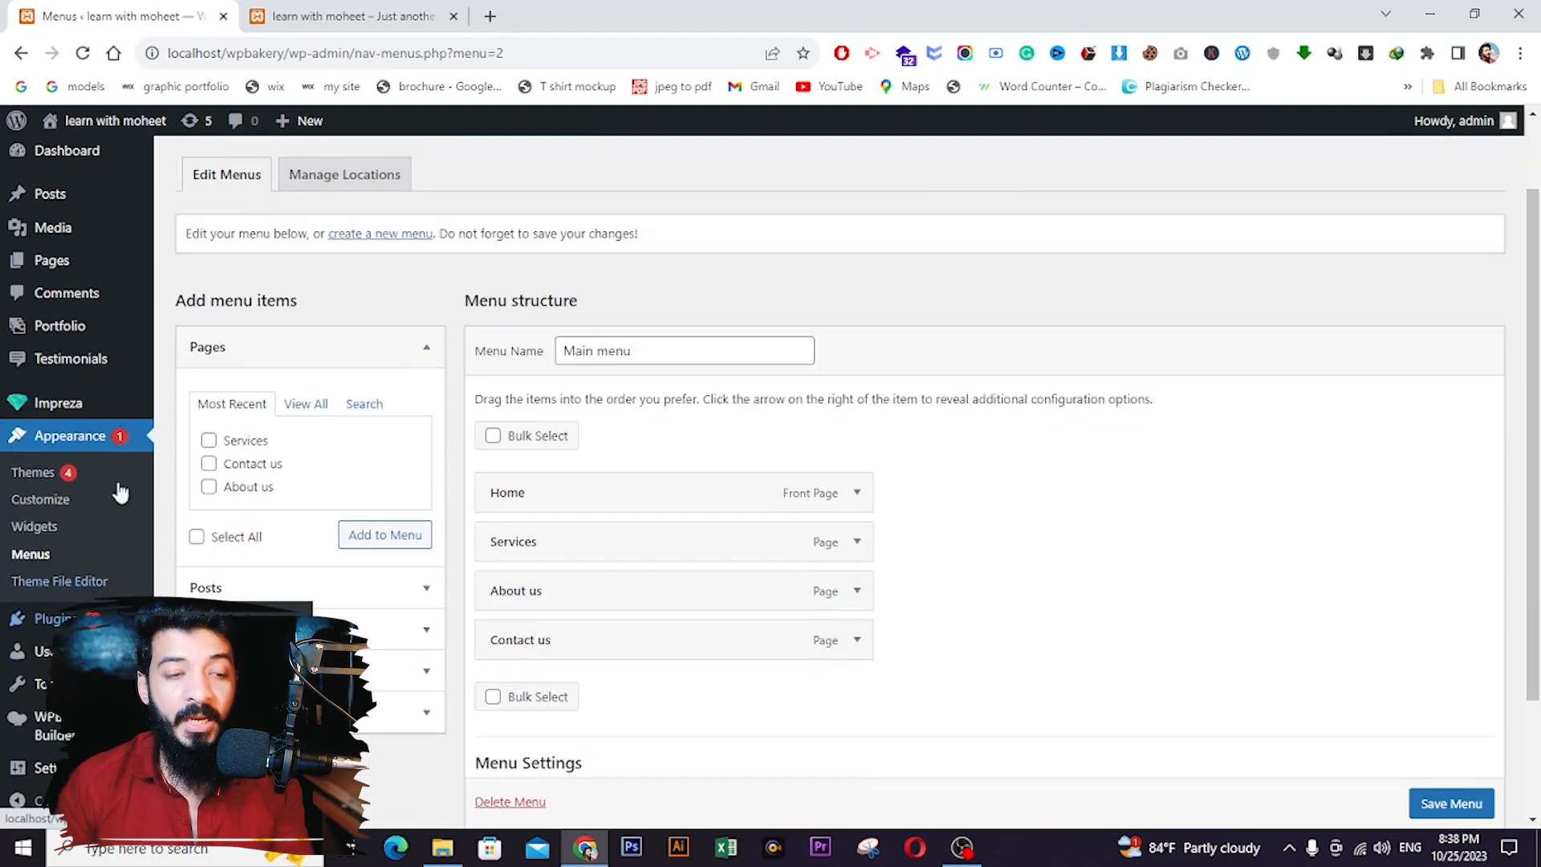
pyautogui.moveTo(53, 405)
pyautogui.click(199, 469)
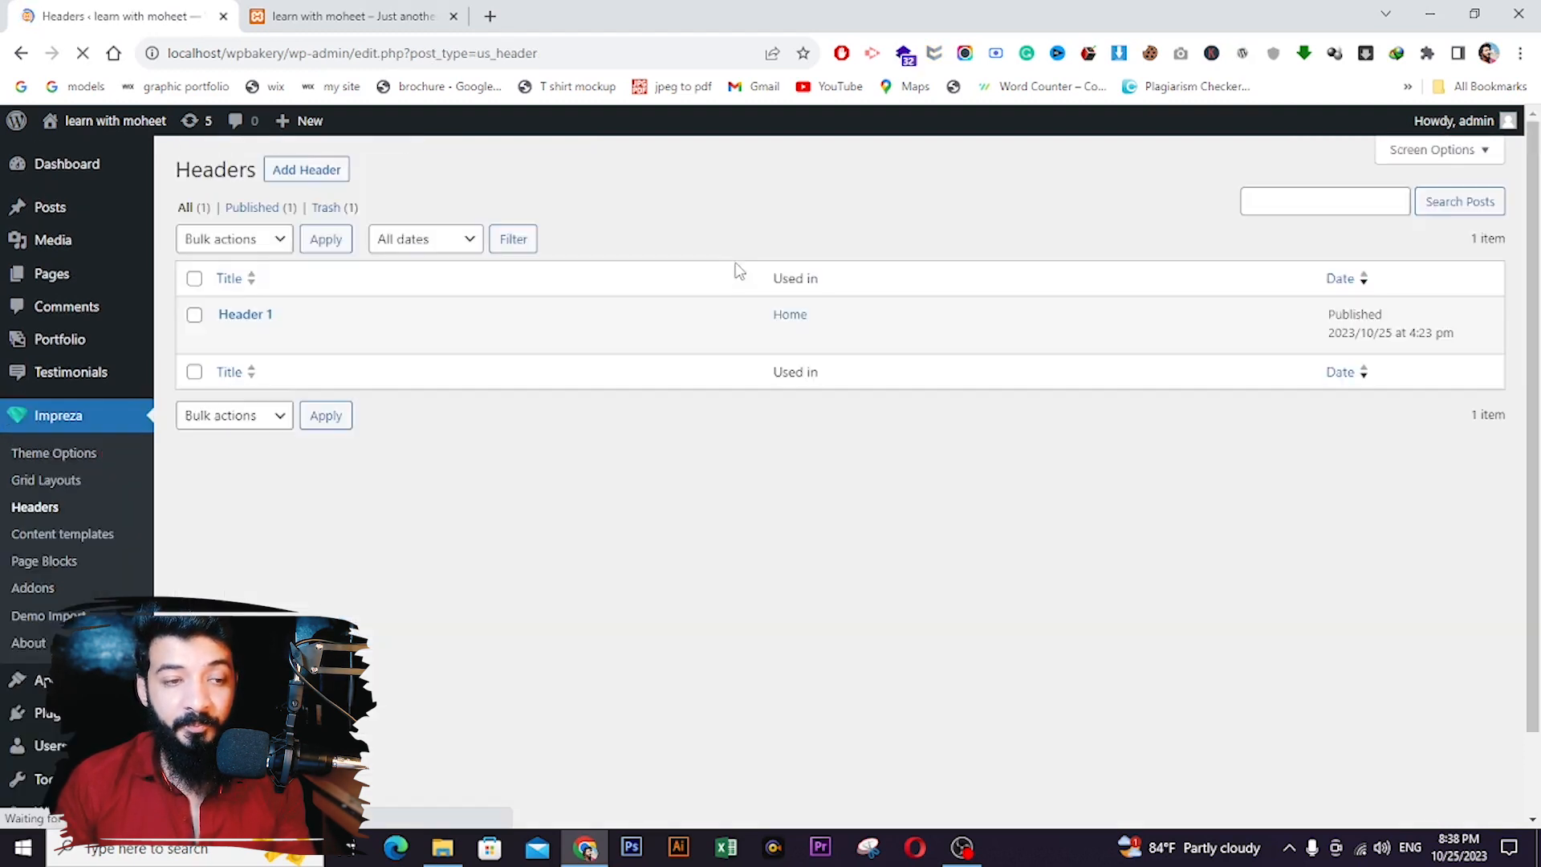
pyautogui.click(228, 337)
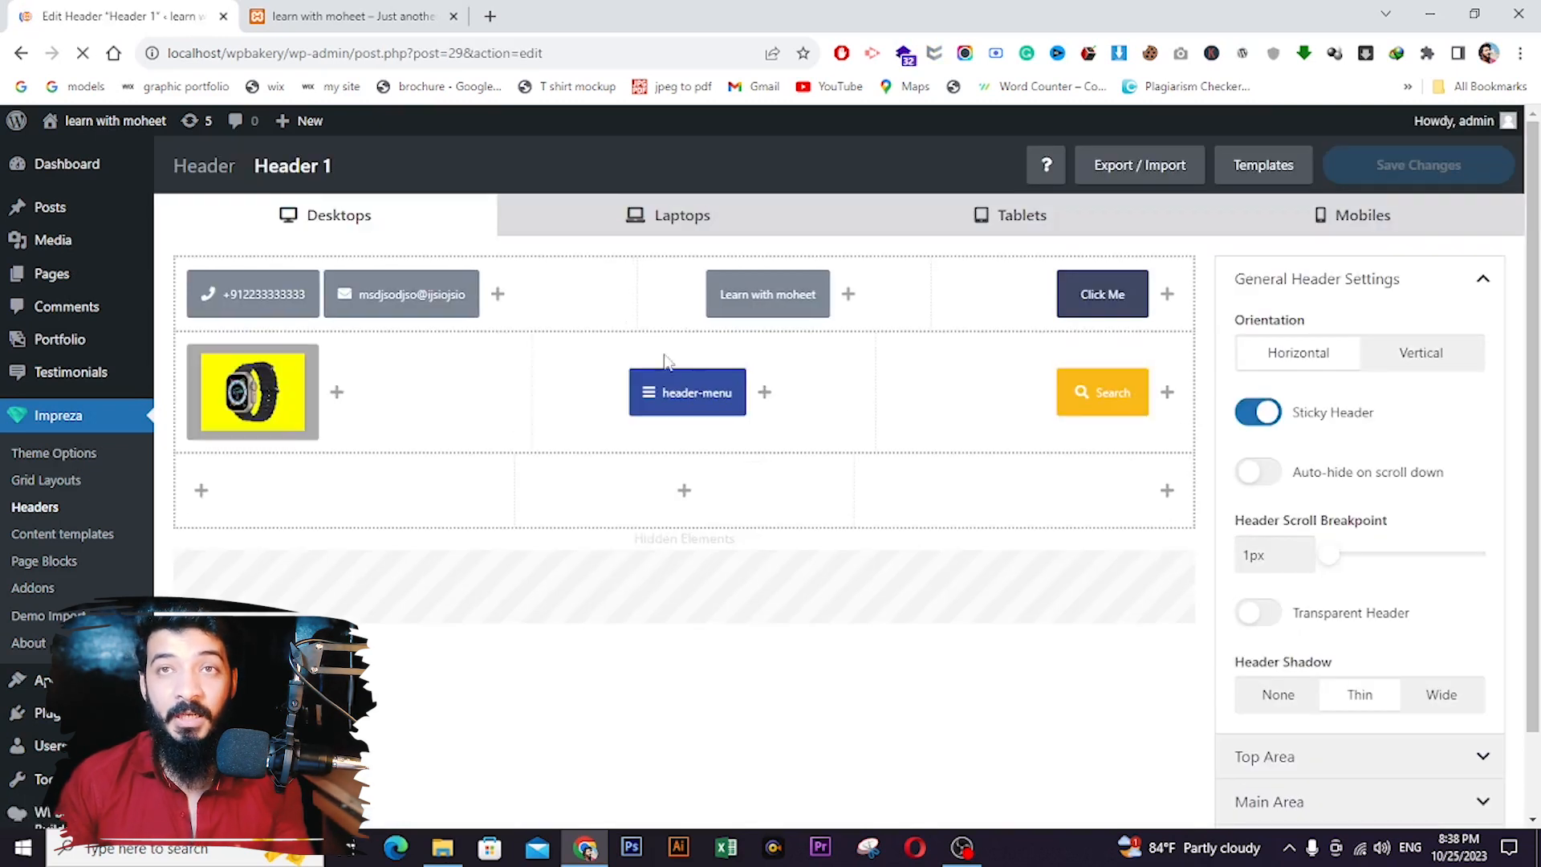
# - Point Header 1's menu element to Main menu, save the header, and switch to the live site
pyautogui.click(654, 397)
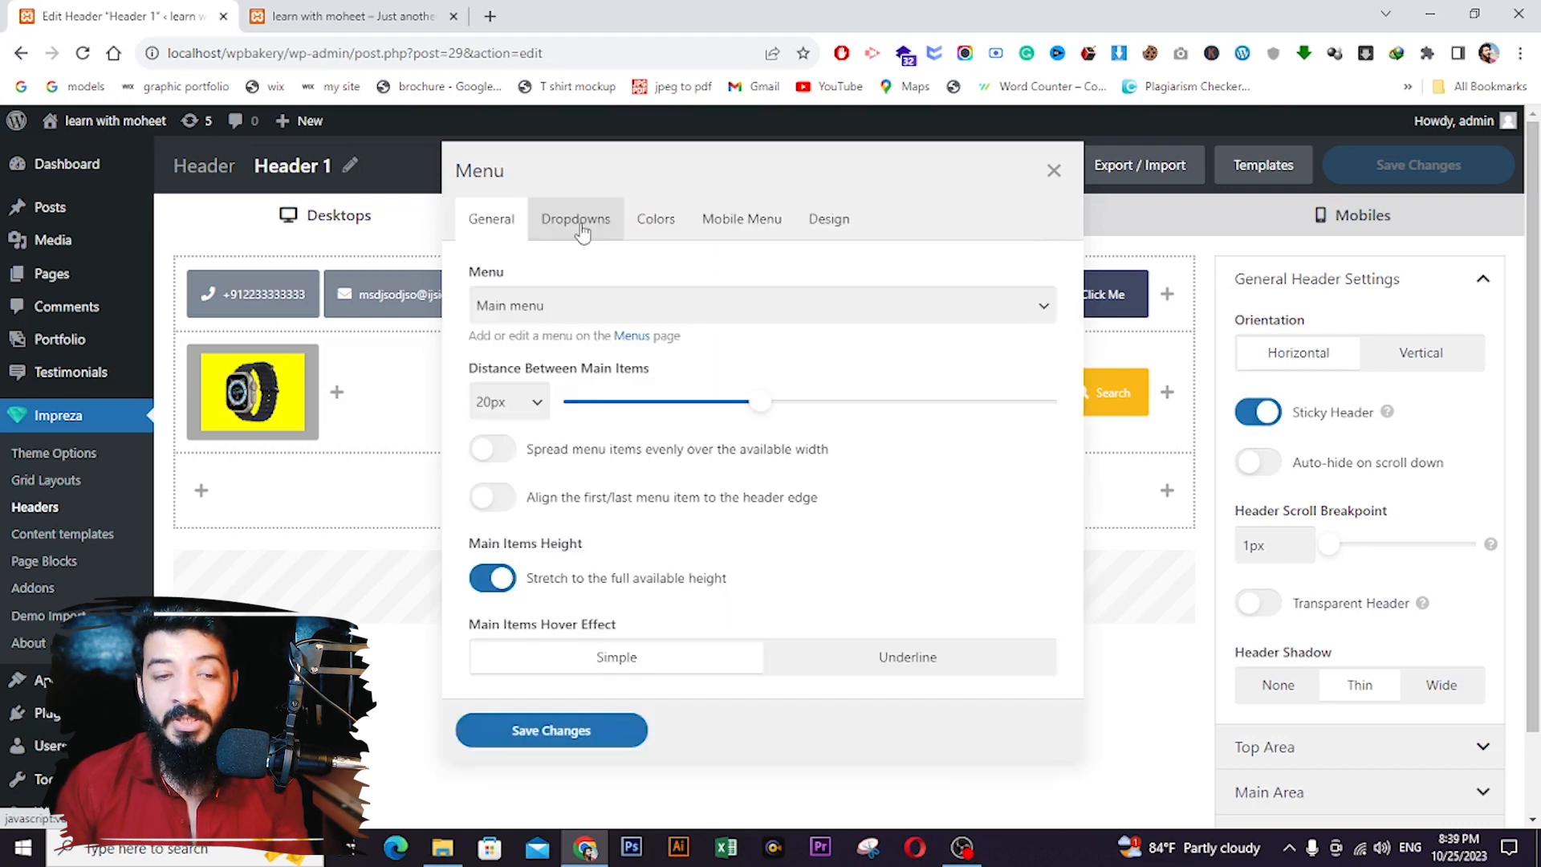
pyautogui.click(566, 316)
pyautogui.click(567, 313)
pyautogui.click(552, 729)
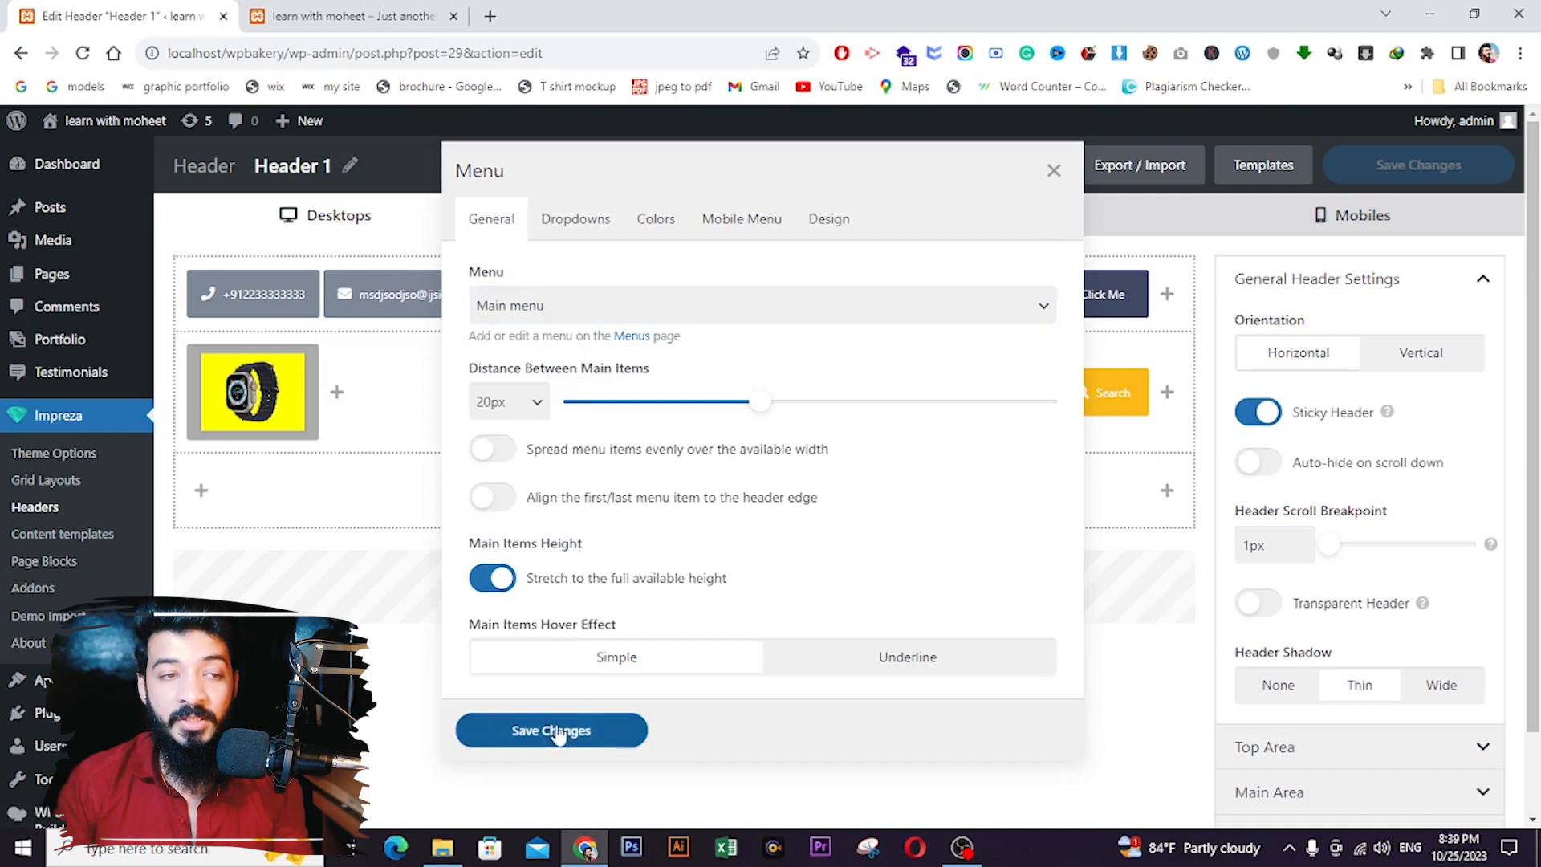
pyautogui.click(1416, 164)
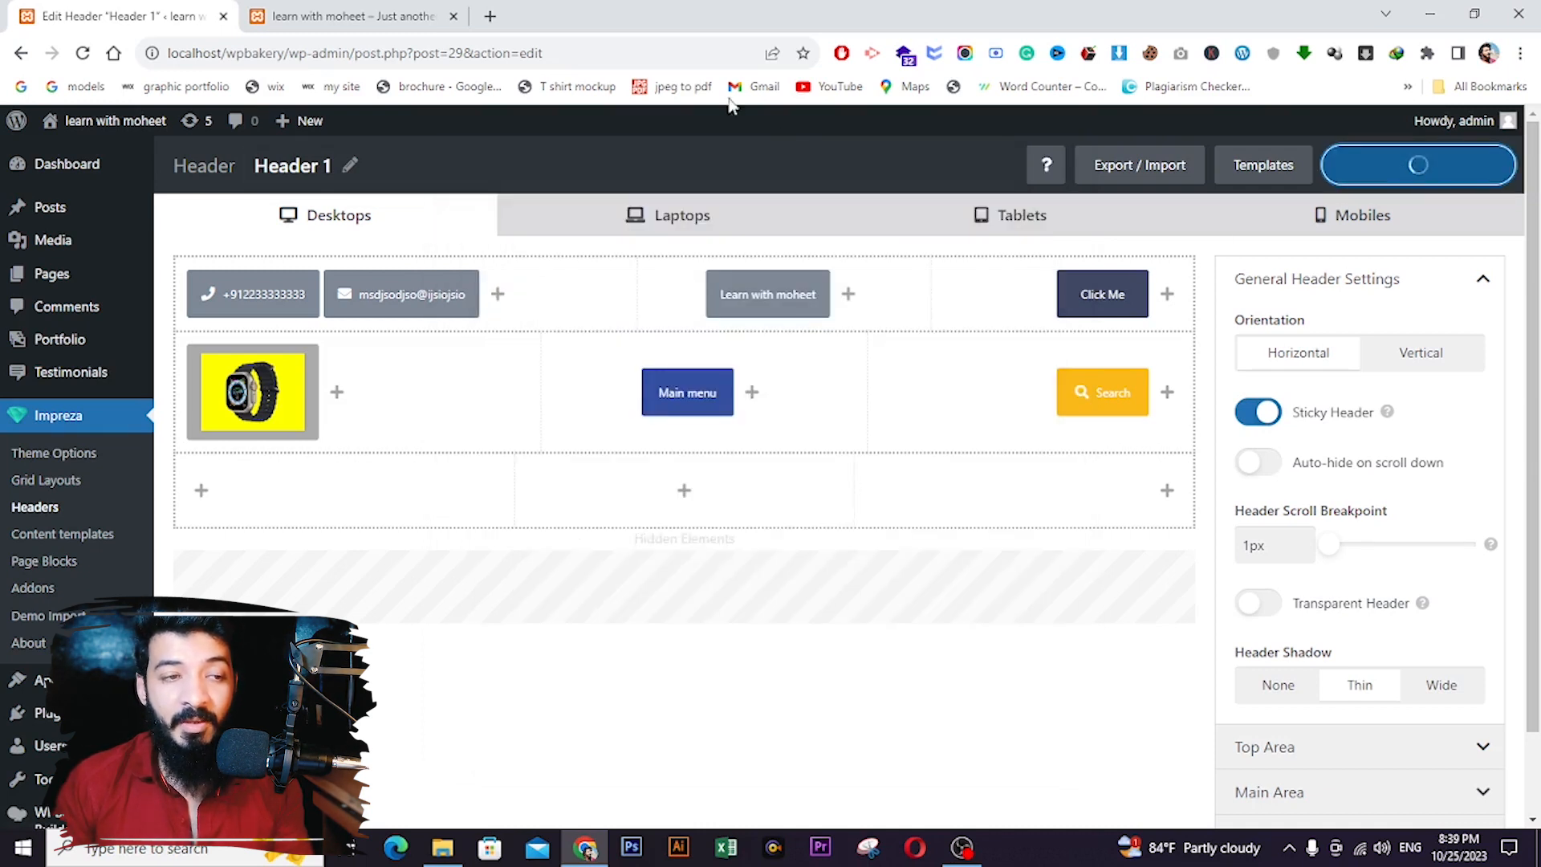
pyautogui.click(378, 18)
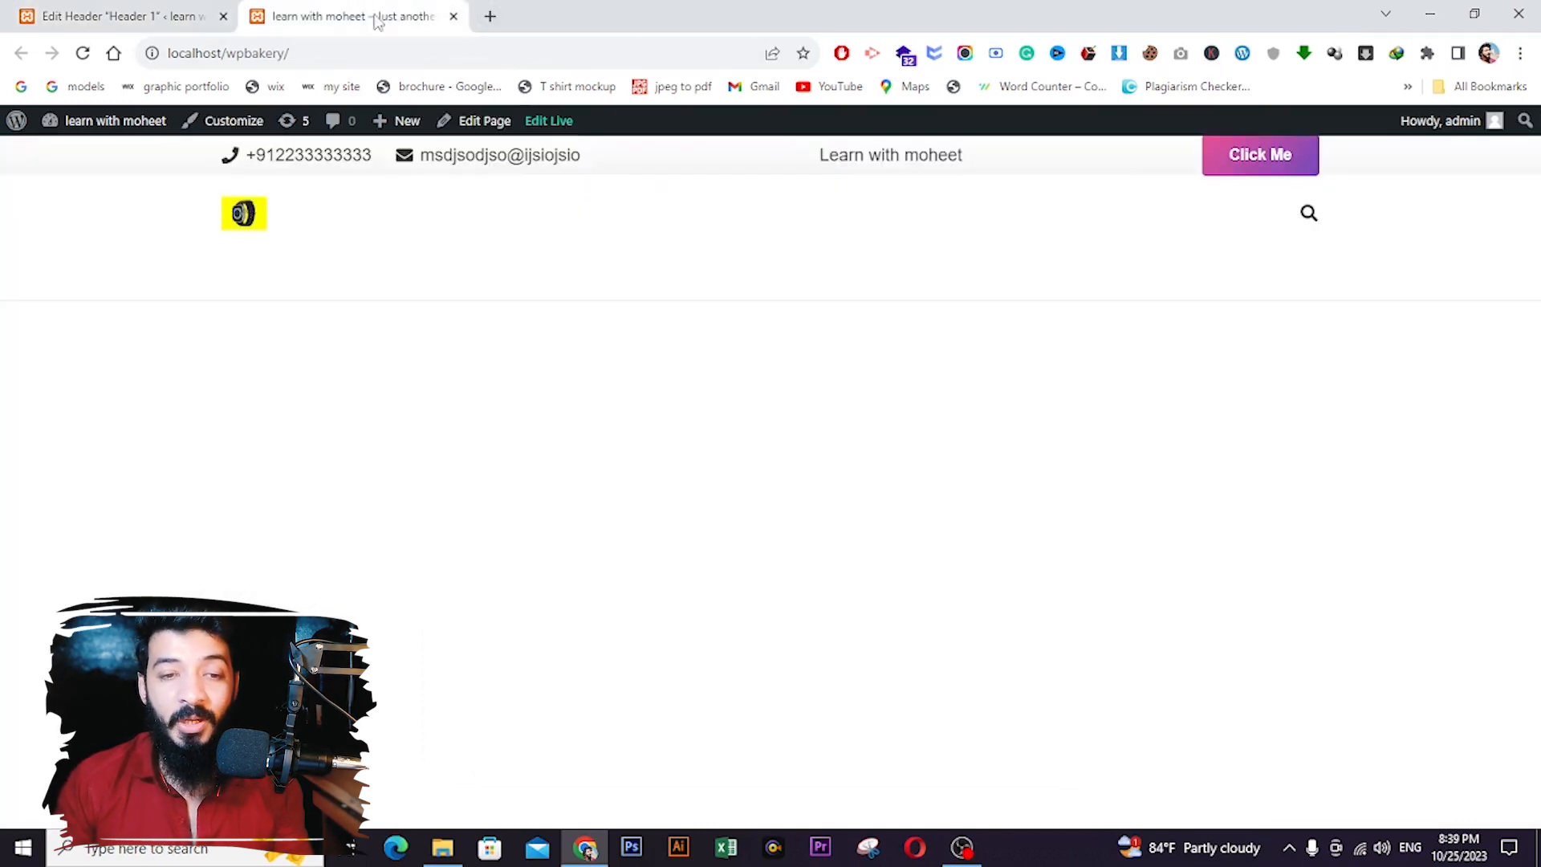
# - Reload the live site to confirm the Home, Services, About us, Contact us menu, then return to Header 1
pyautogui.click(83, 53)
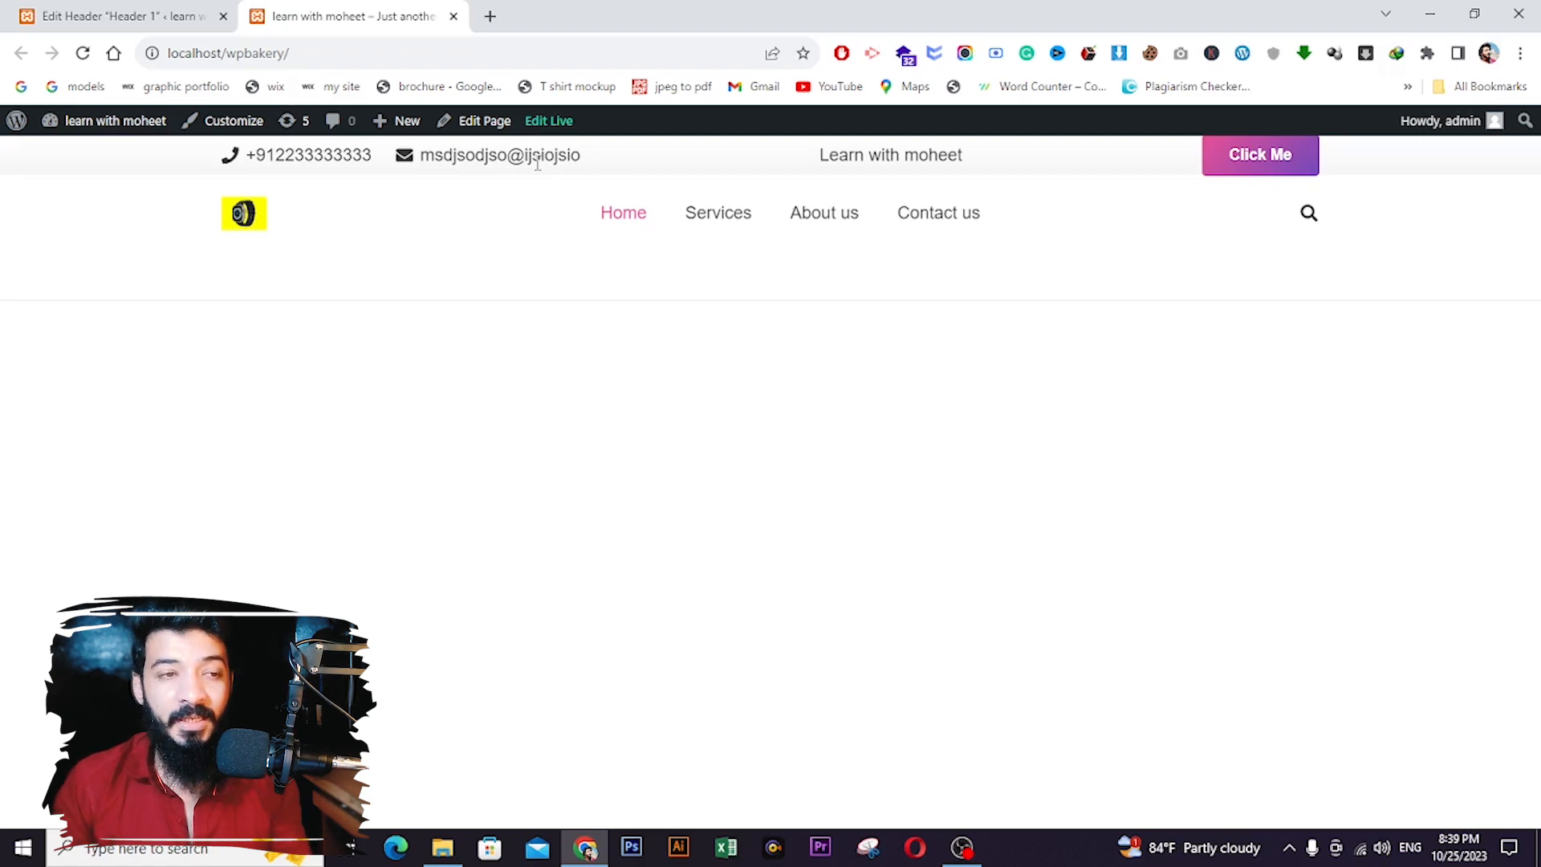
pyautogui.click(115, 12)
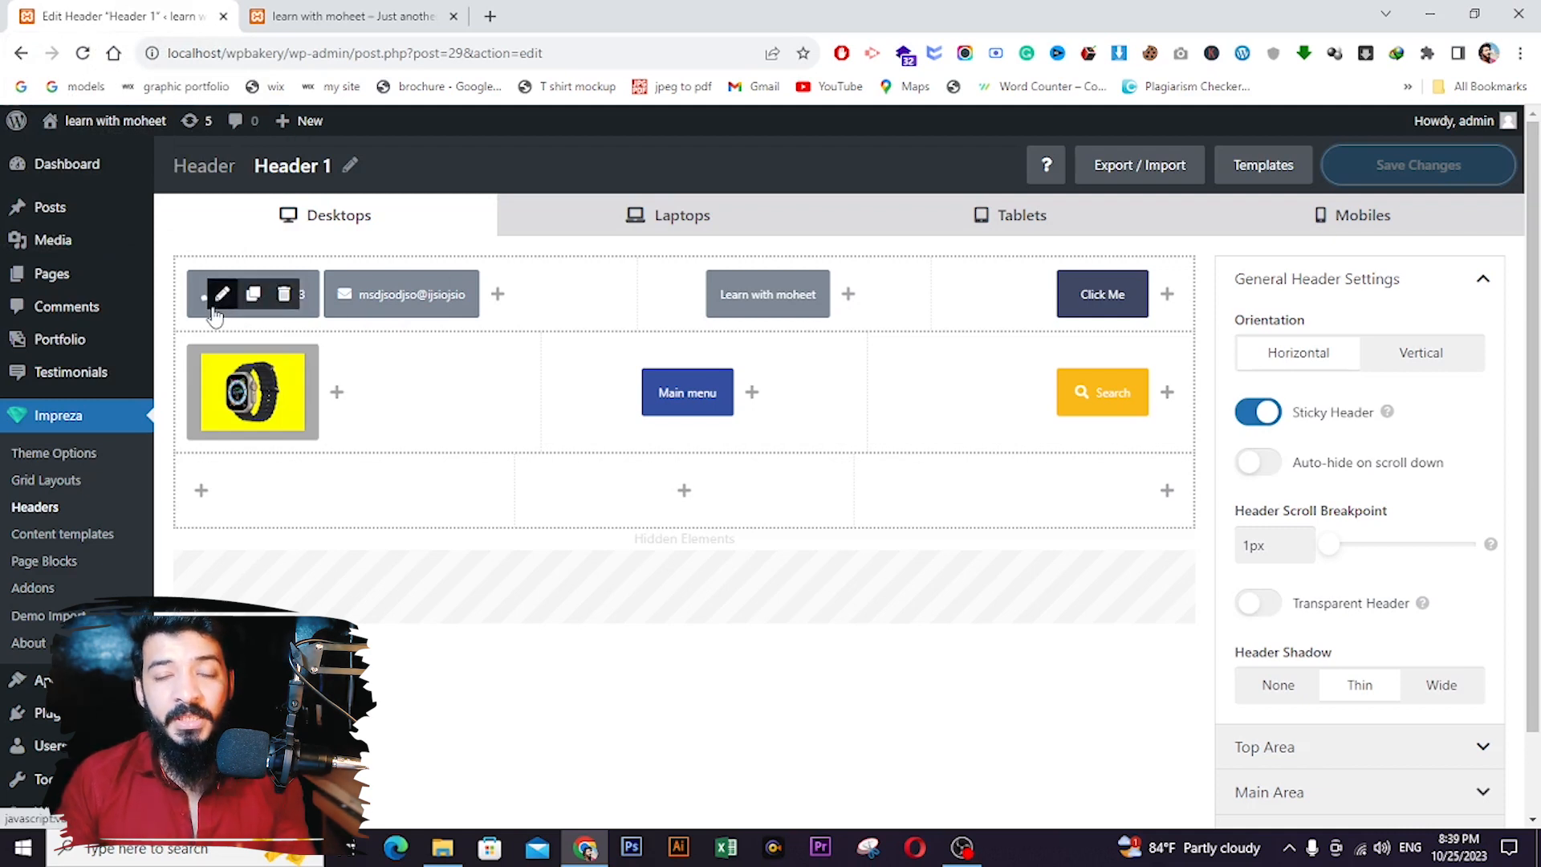
# - Set the phone element's Design text colour to #e8e8e8 and centre its alignment
pyautogui.click(222, 295)
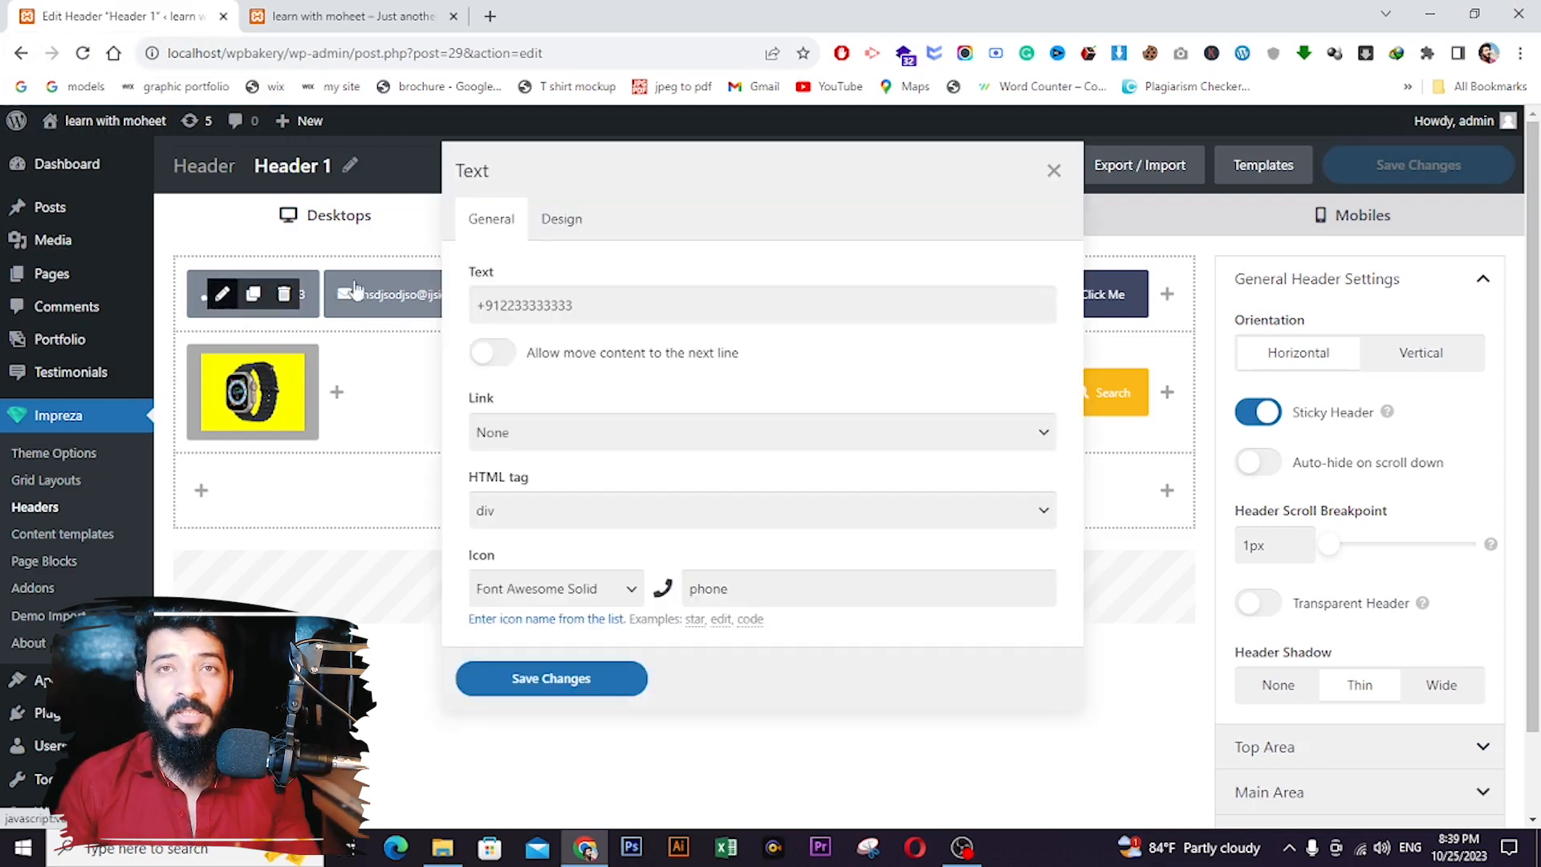
pyautogui.click(559, 233)
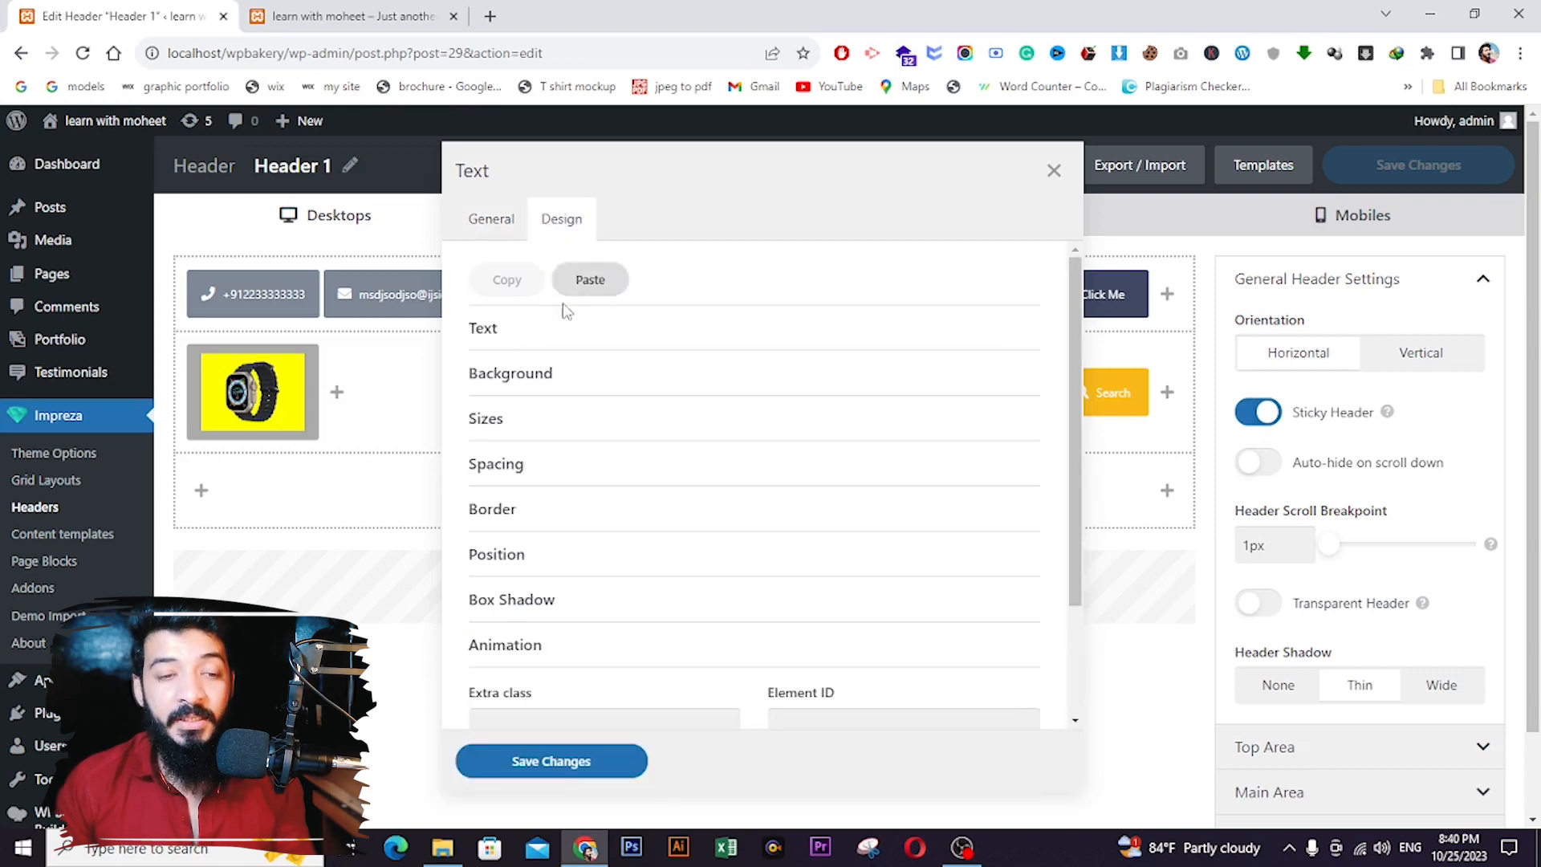
pyautogui.click(518, 336)
pyautogui.click(586, 401)
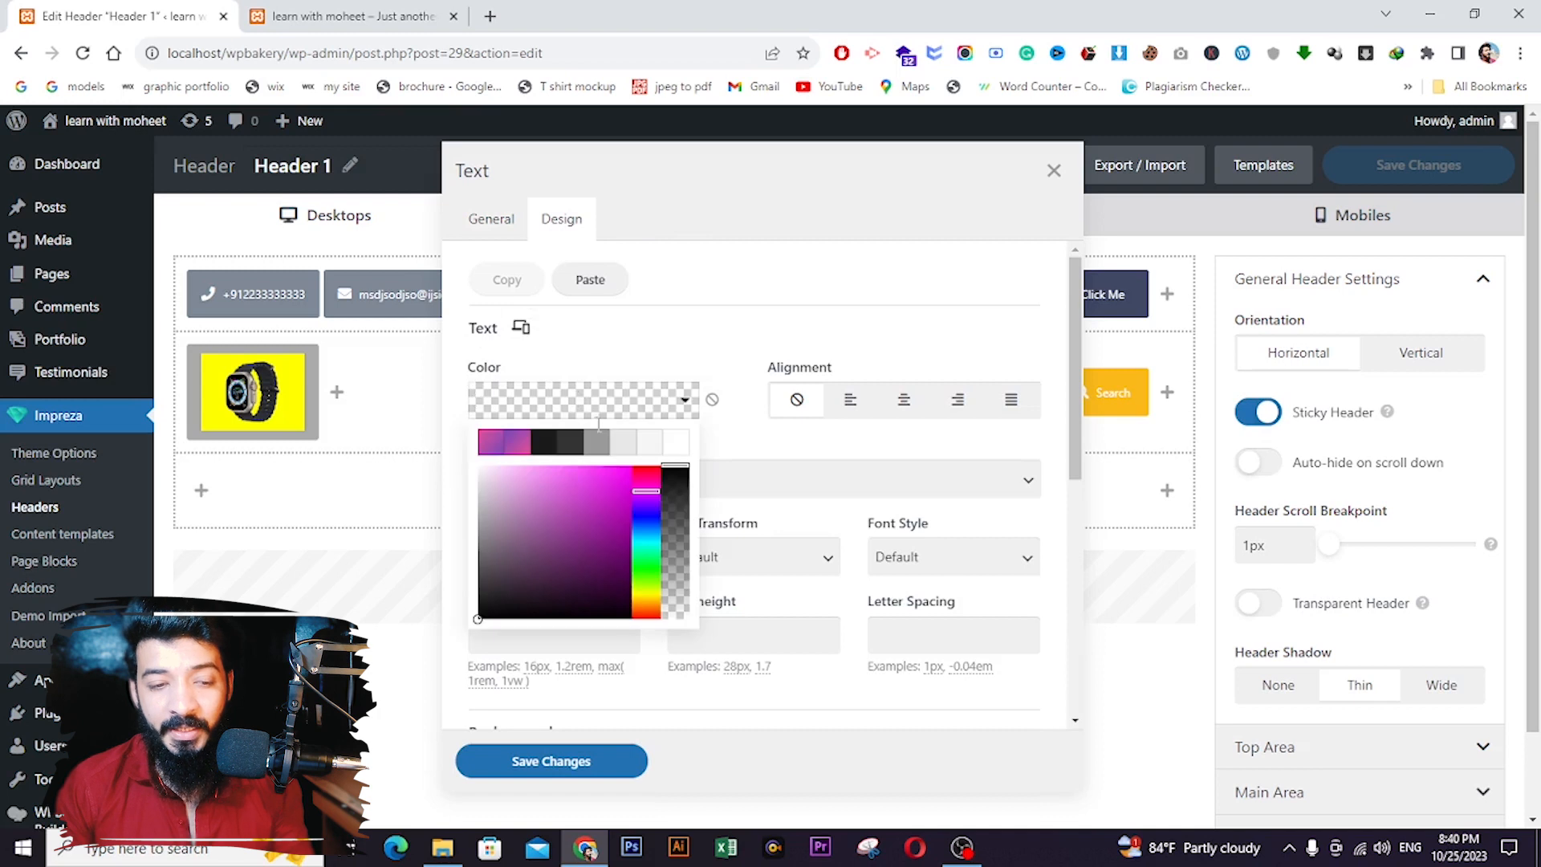
pyautogui.click(619, 447)
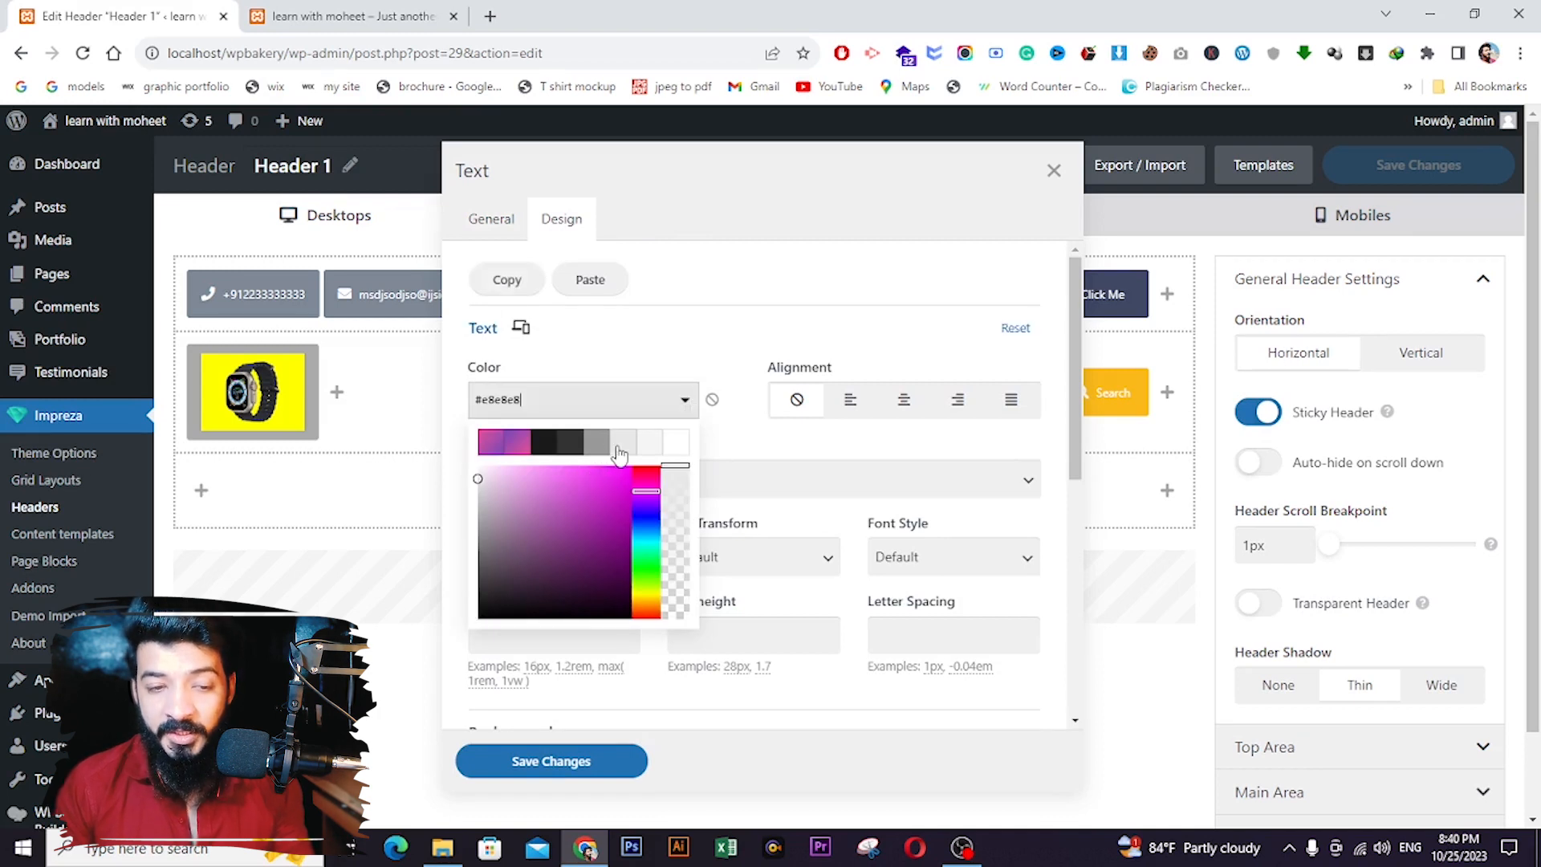
pyautogui.click(905, 399)
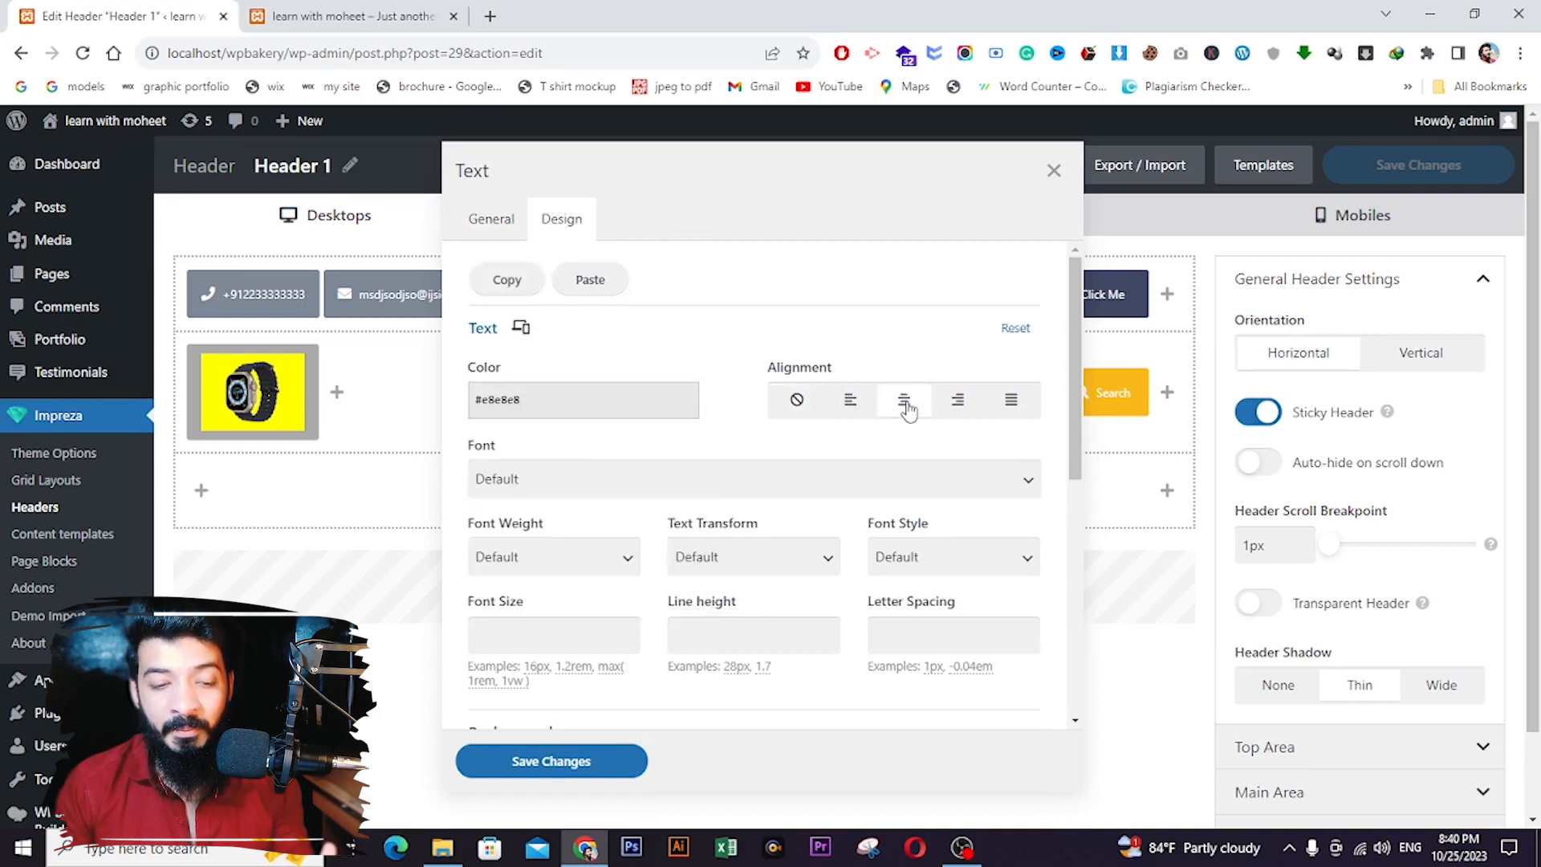
pyautogui.click(661, 477)
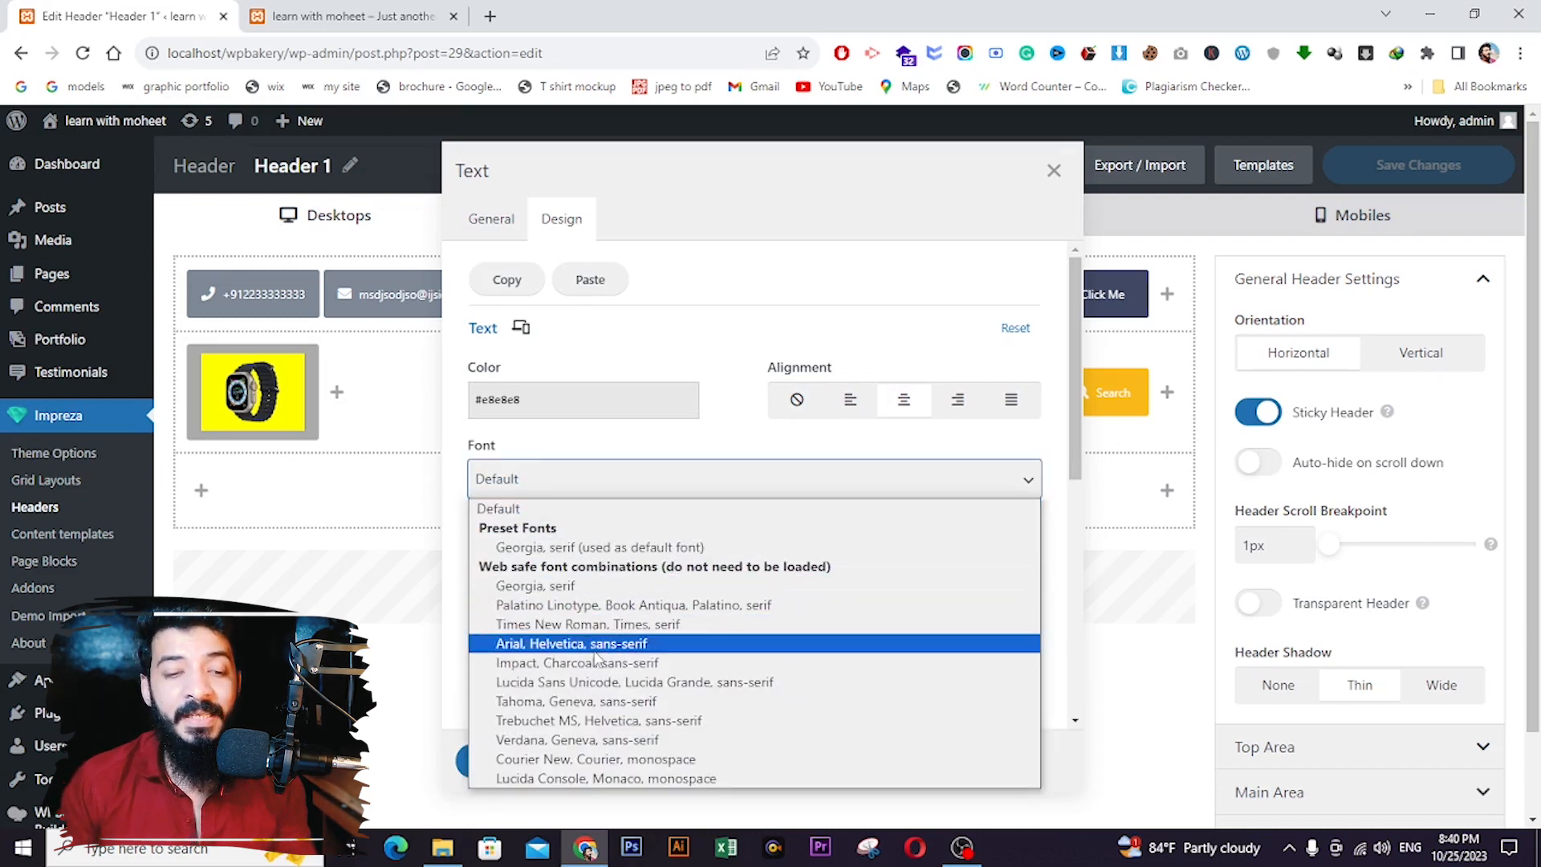
# - Set the phone text to Verdana, 600 semi-bold weight, UPPERCASE transform and normal font style
pyautogui.click(562, 643)
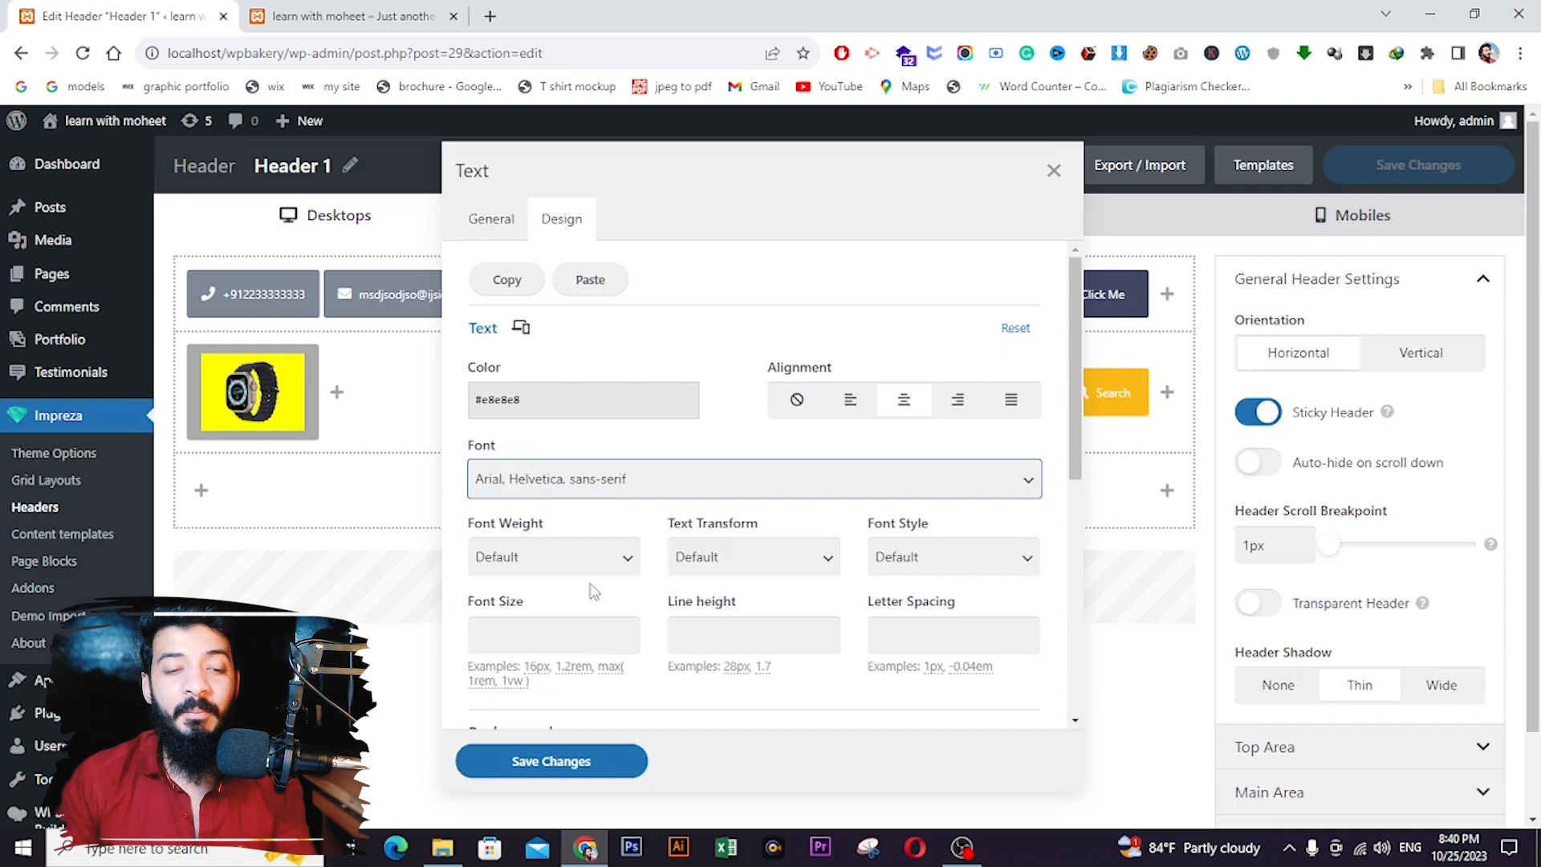
pyautogui.click(523, 482)
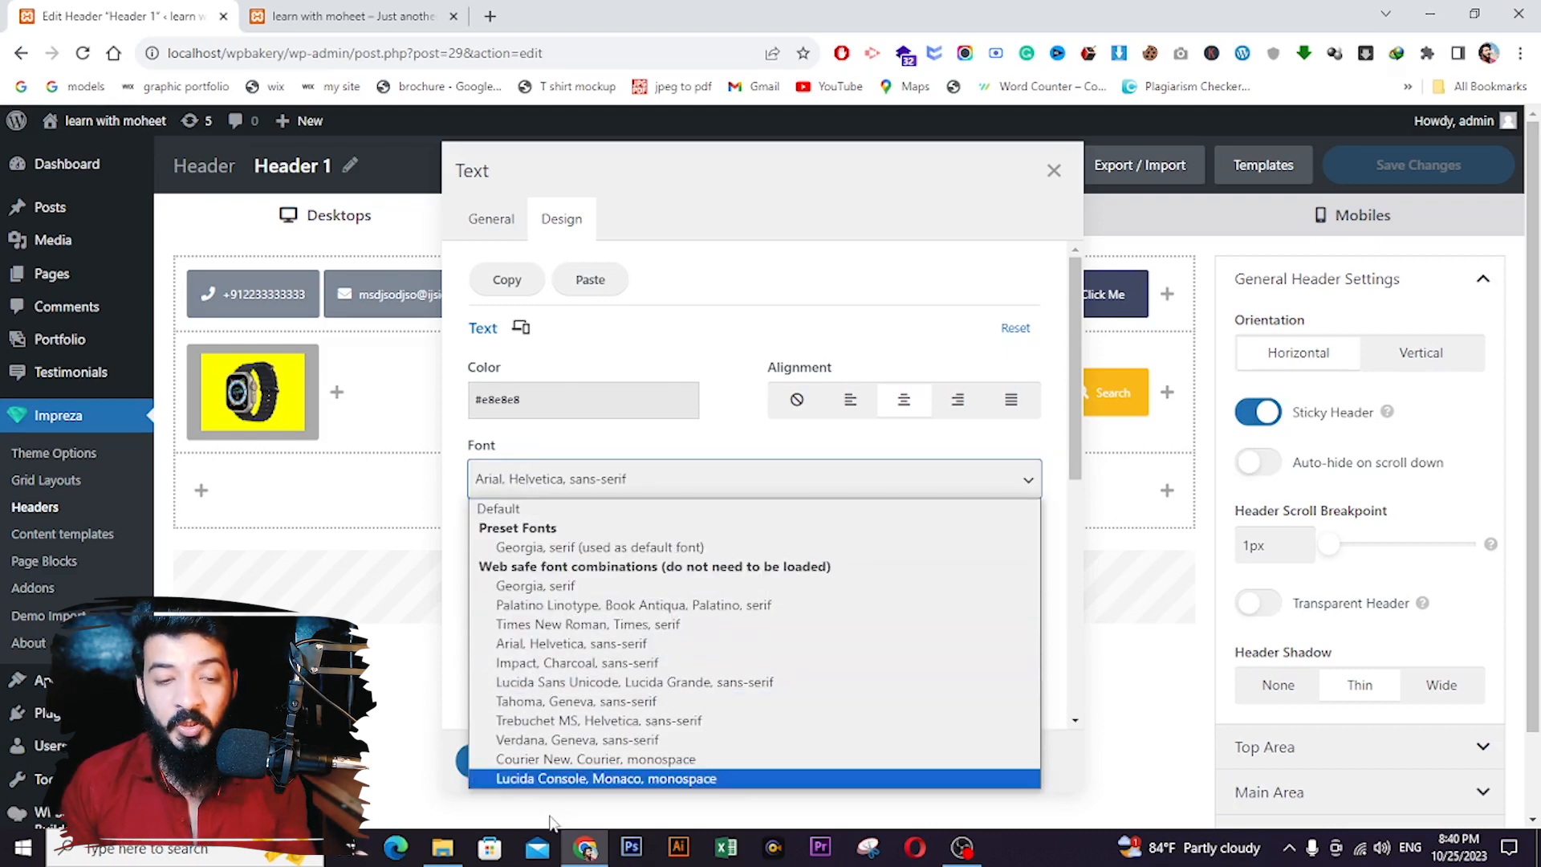
pyautogui.click(525, 740)
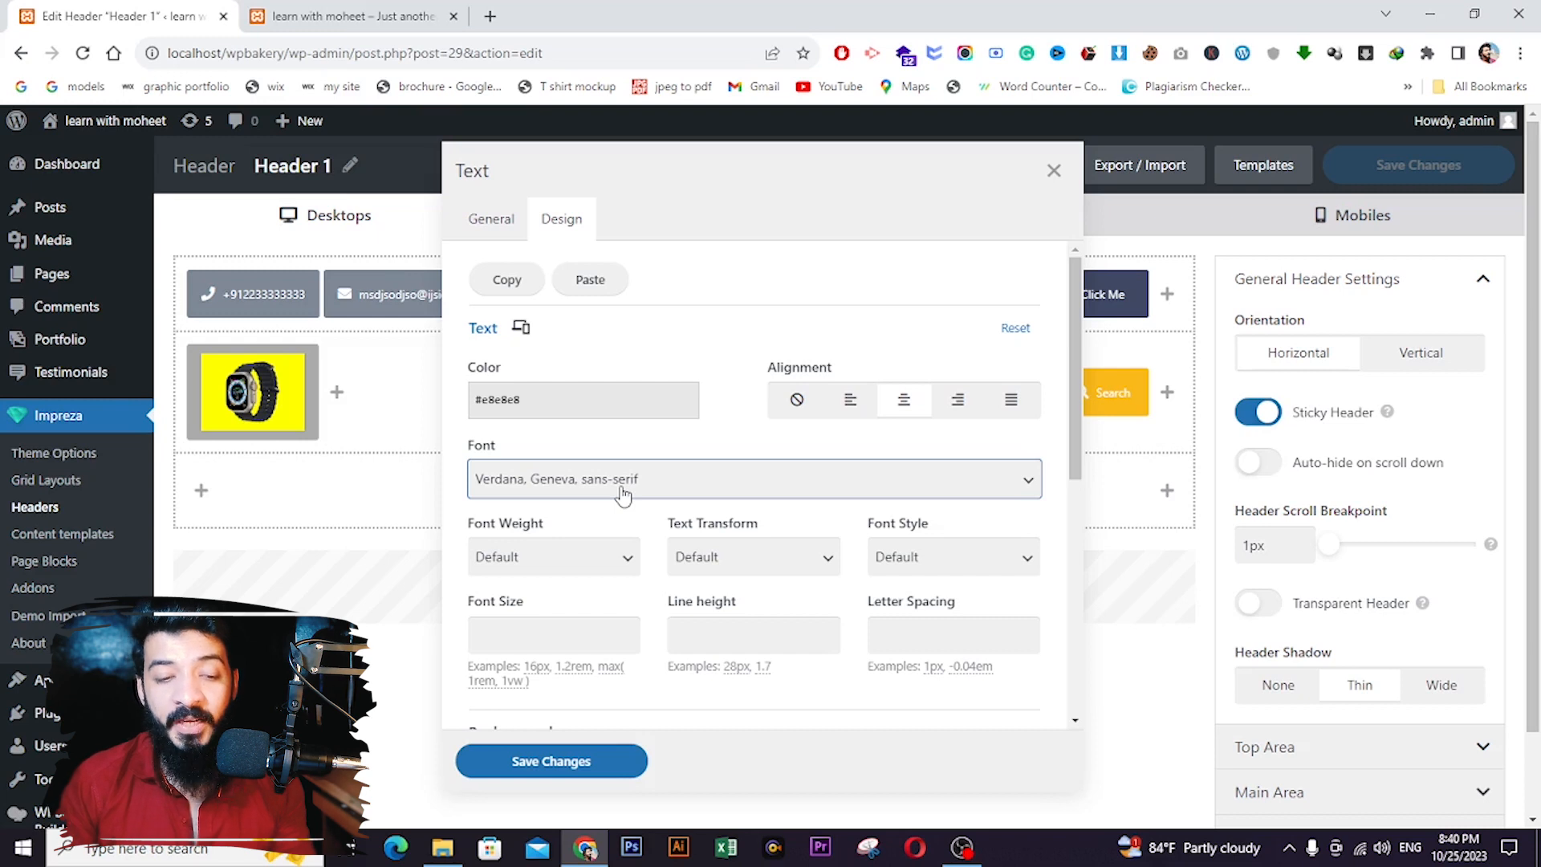
pyautogui.click(534, 558)
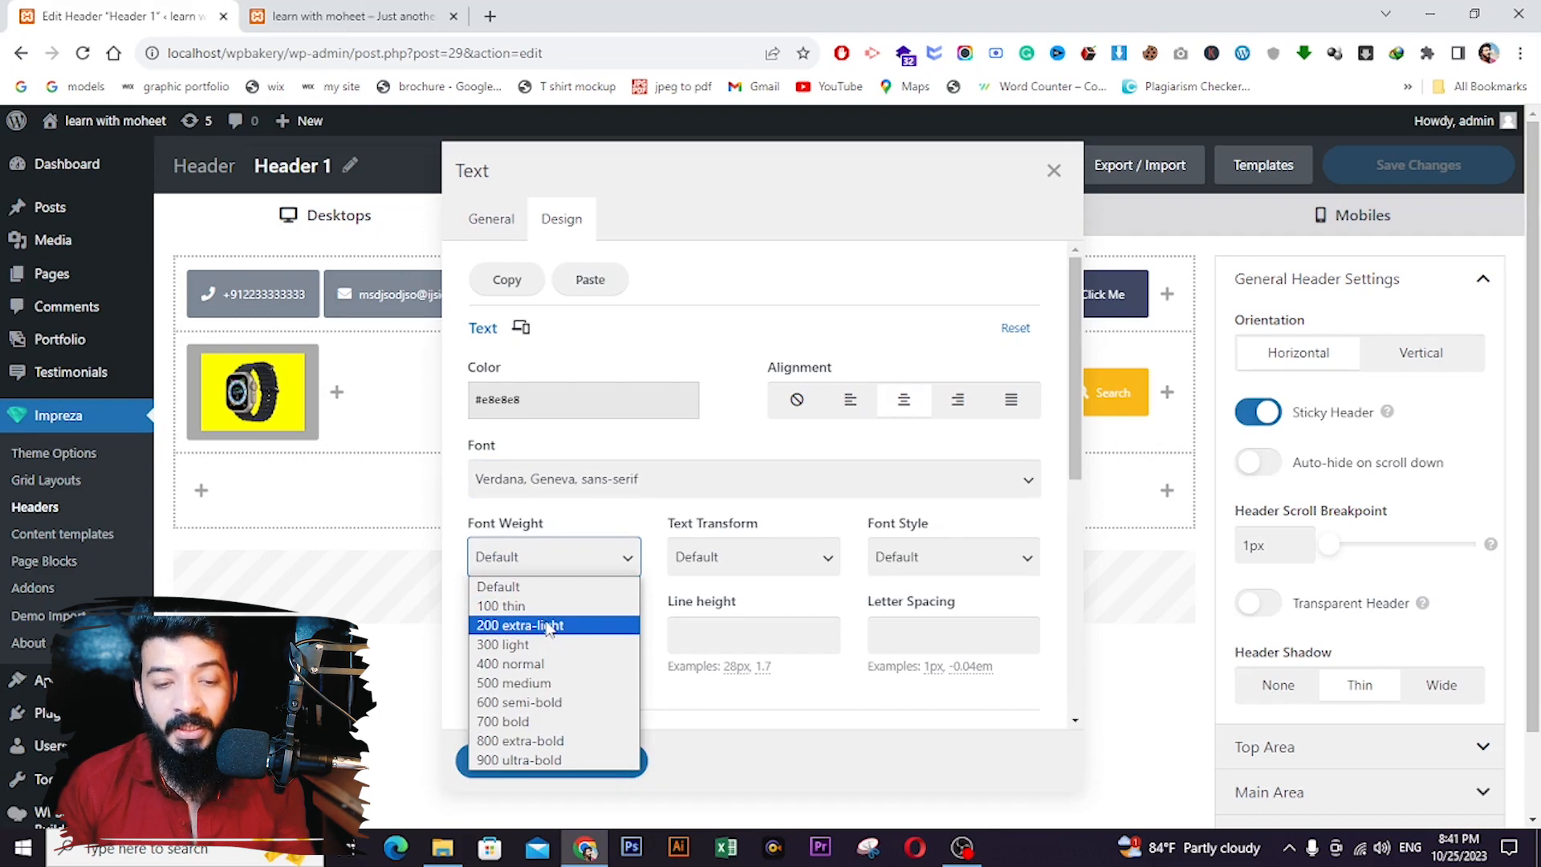
pyautogui.click(536, 702)
pyautogui.click(736, 560)
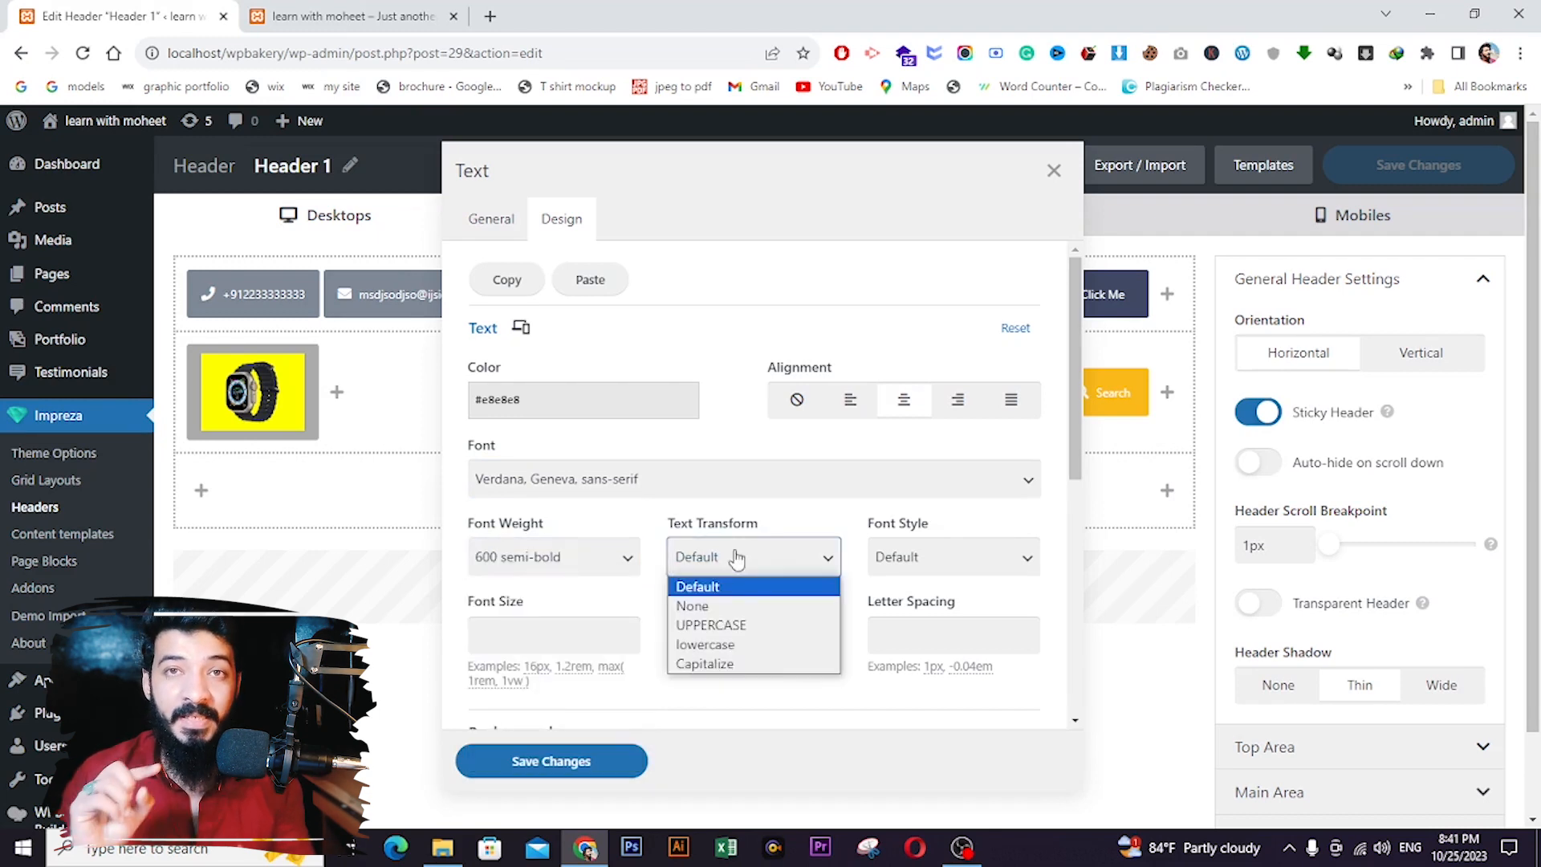
pyautogui.click(716, 626)
pyautogui.click(962, 554)
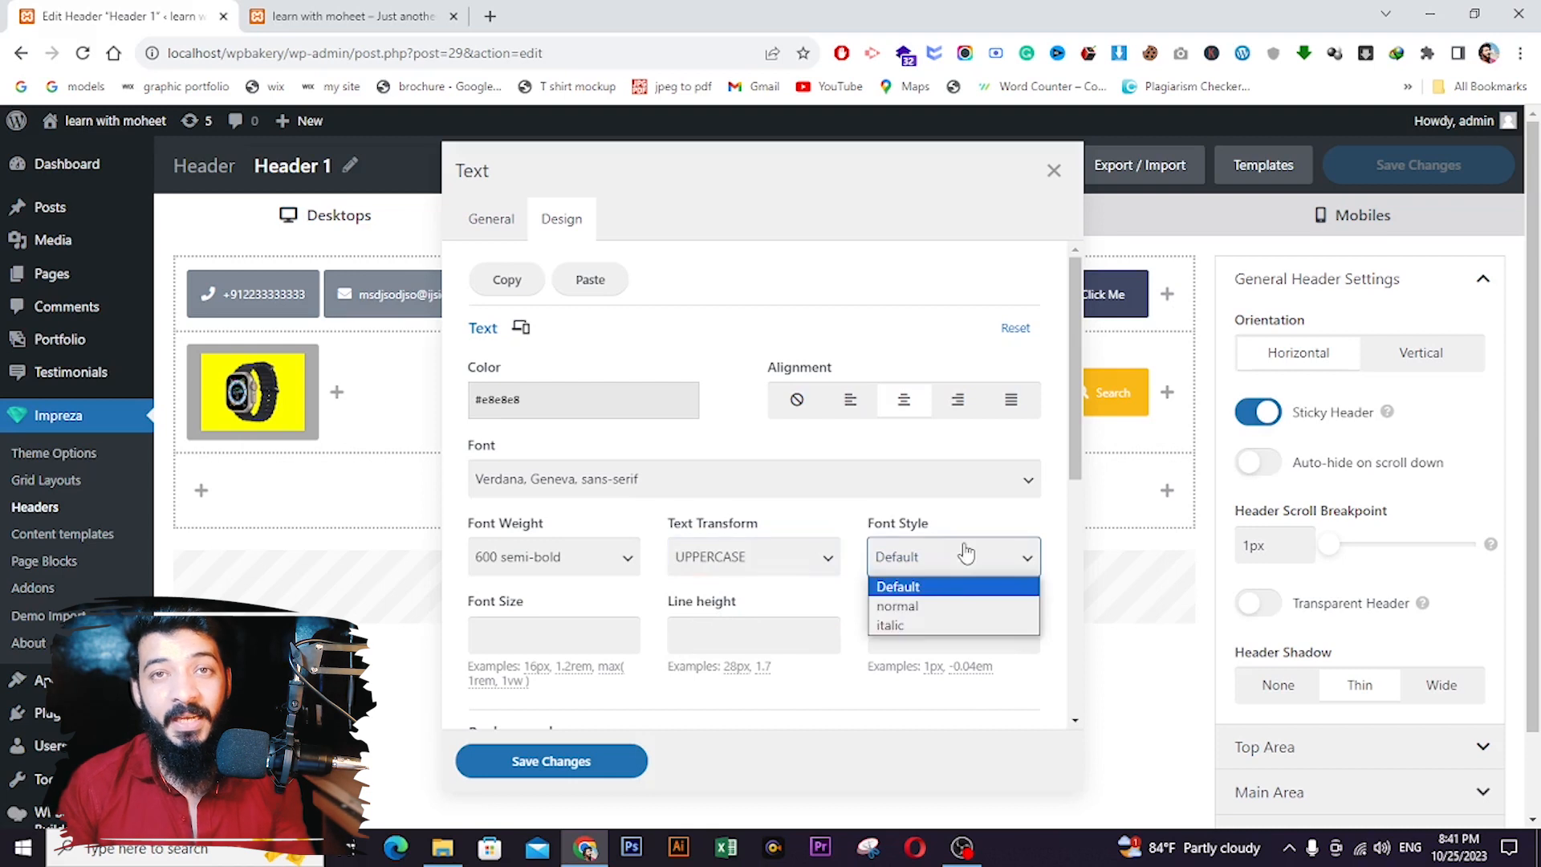
pyautogui.click(913, 605)
pyautogui.click(557, 634)
# - Set the phone number text's font size to 20px and save its styling to the header
pyautogui.scroll(-1, 552, 598)
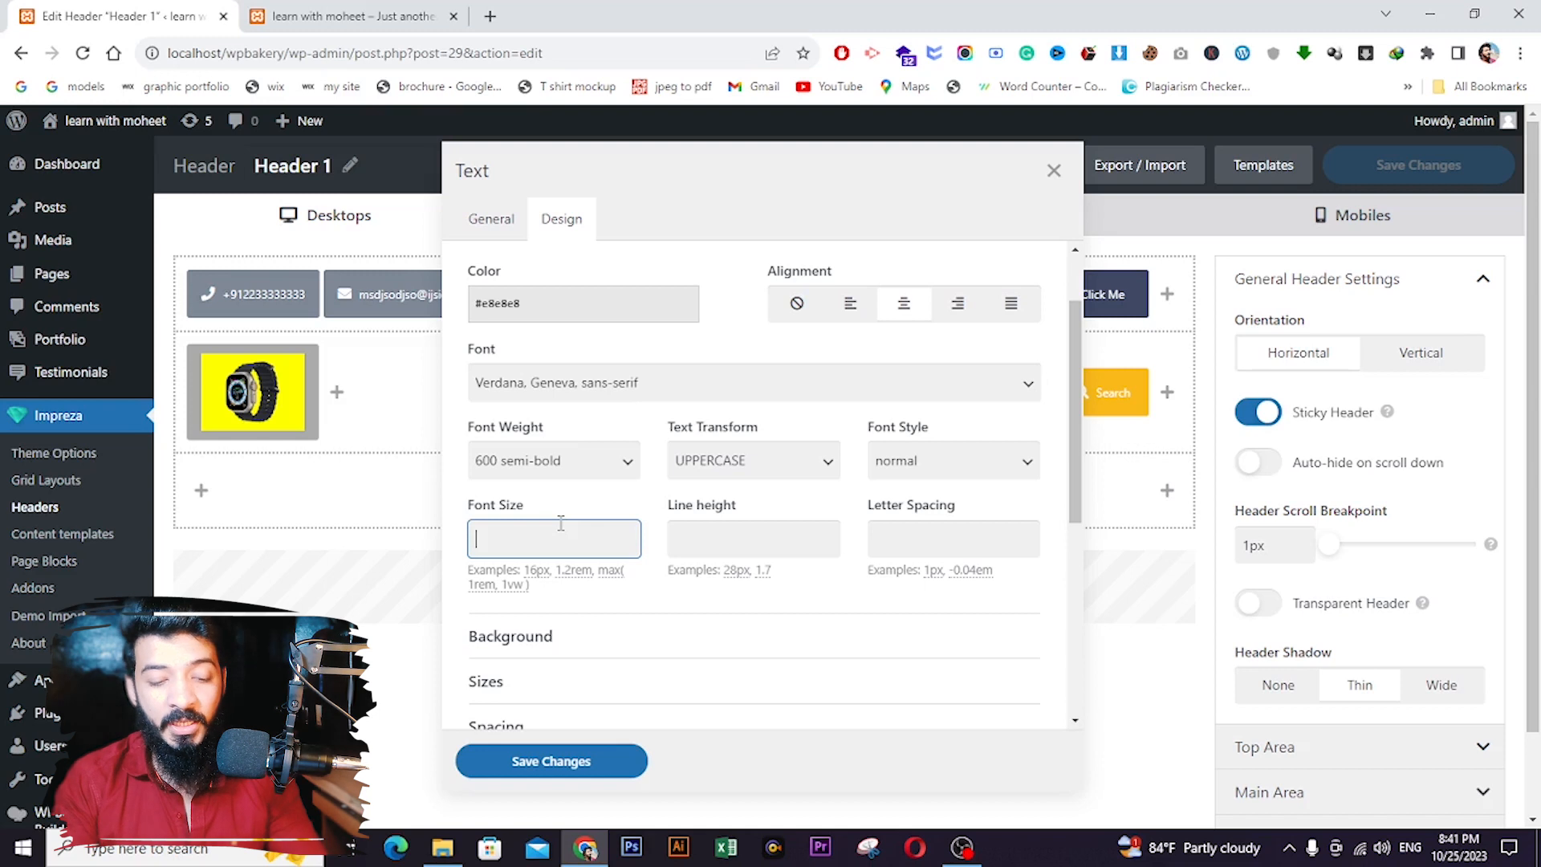
pyautogui.write('1')
pyautogui.press('BackSpace')
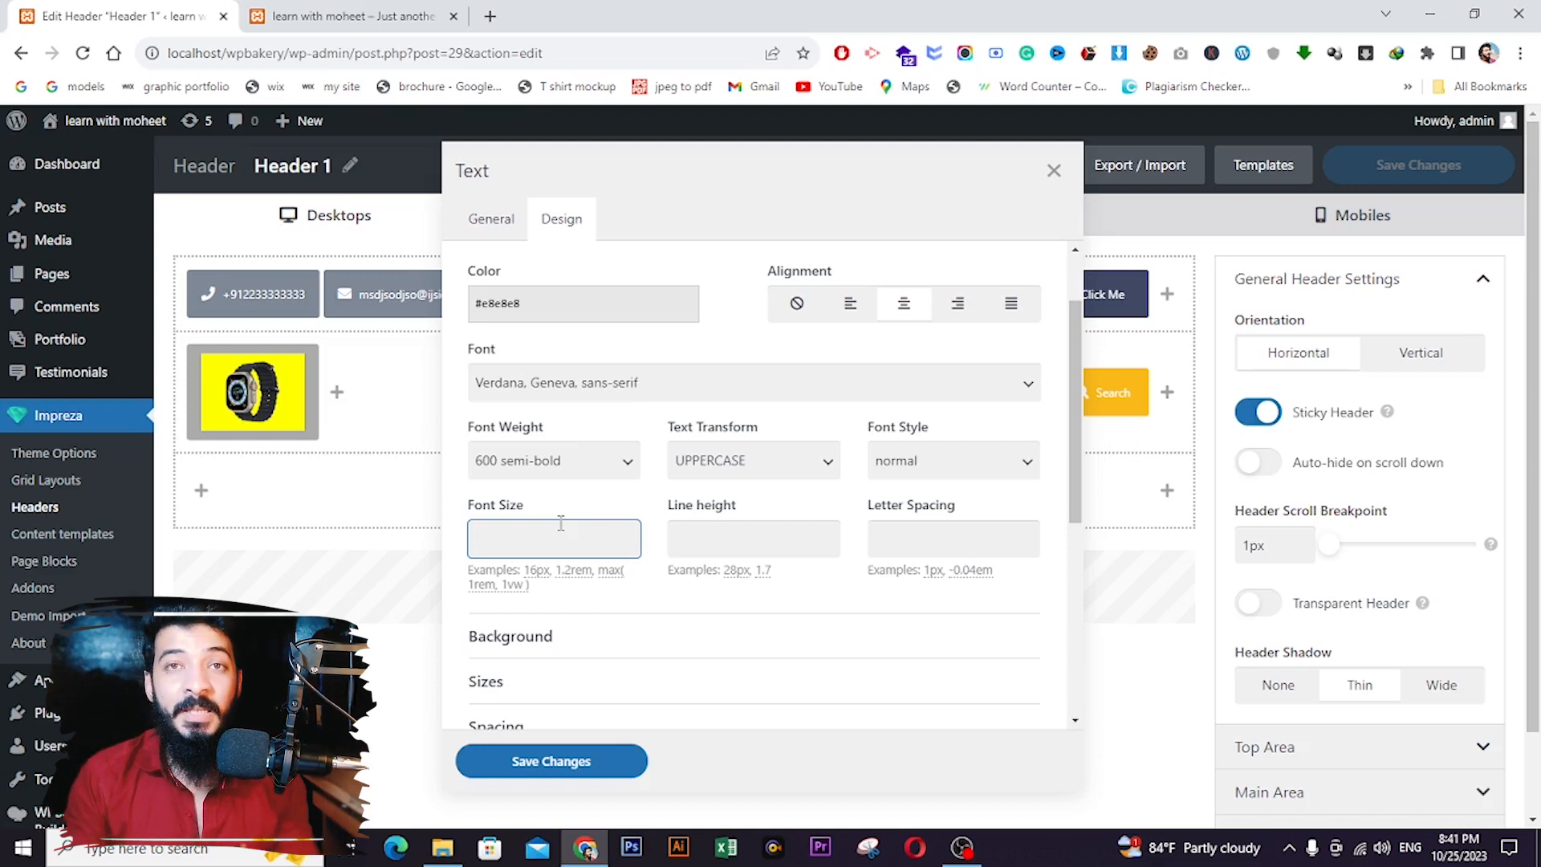
pyautogui.write('20px')
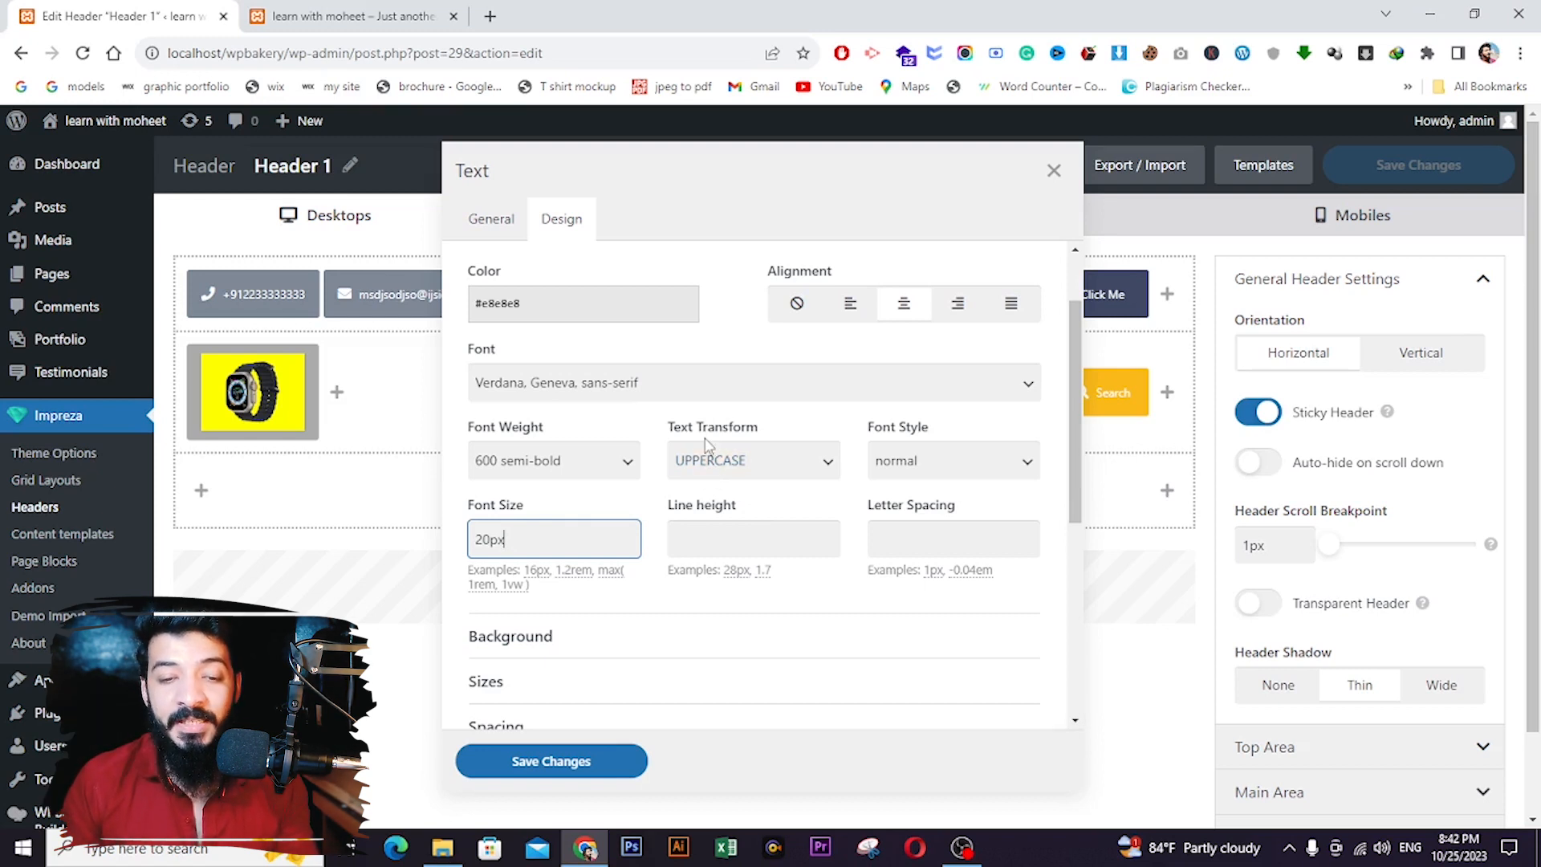
pyautogui.click(885, 510)
pyautogui.moveTo(891, 510); pyautogui.dragTo(960, 511)
pyautogui.click(884, 514)
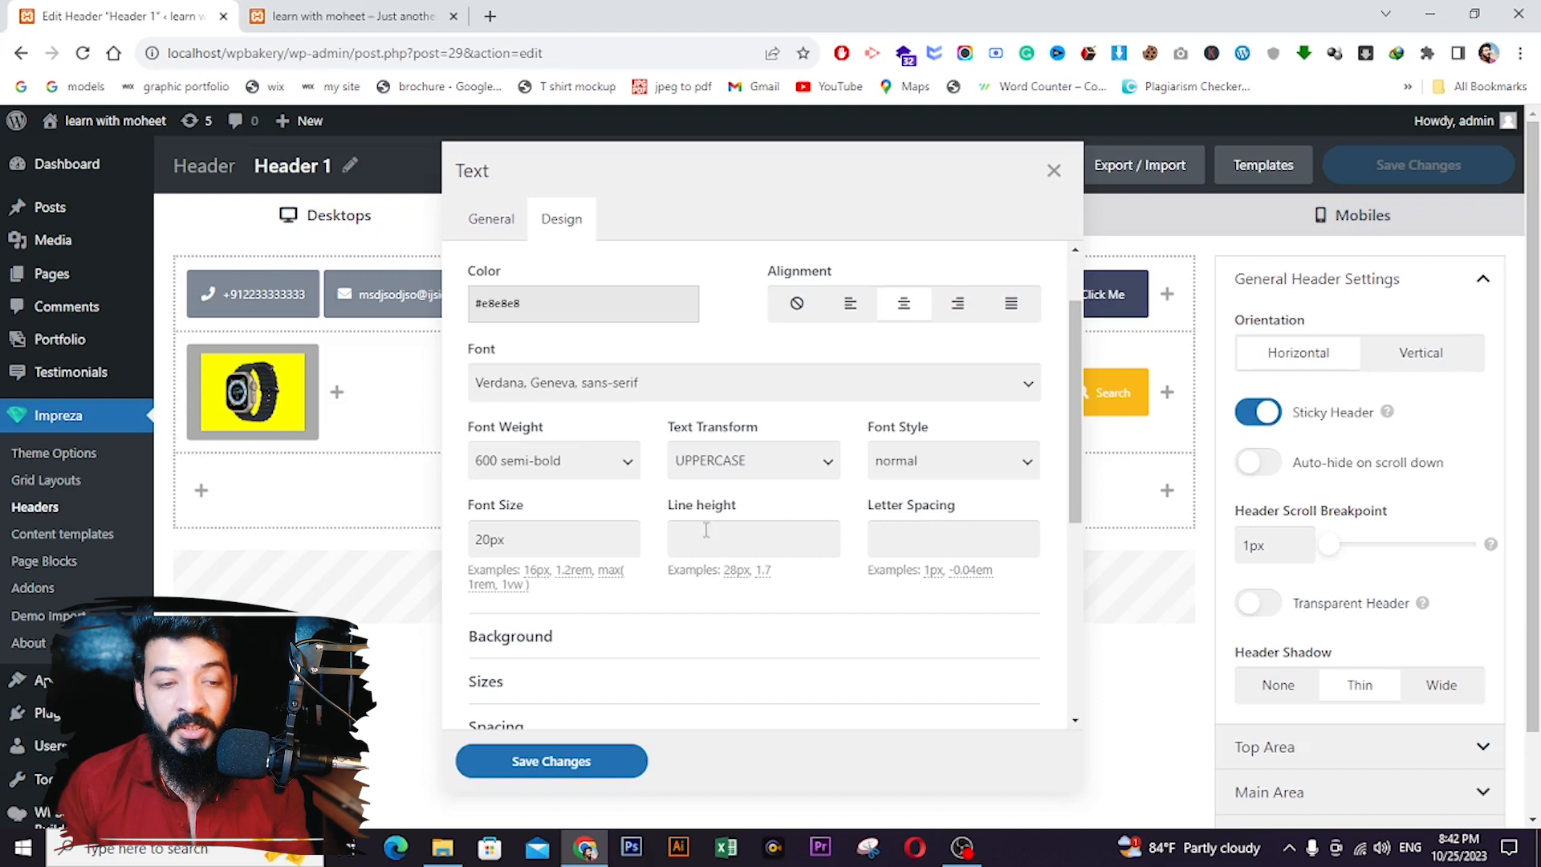
pyautogui.scroll(-3, 706, 529)
pyautogui.click(578, 762)
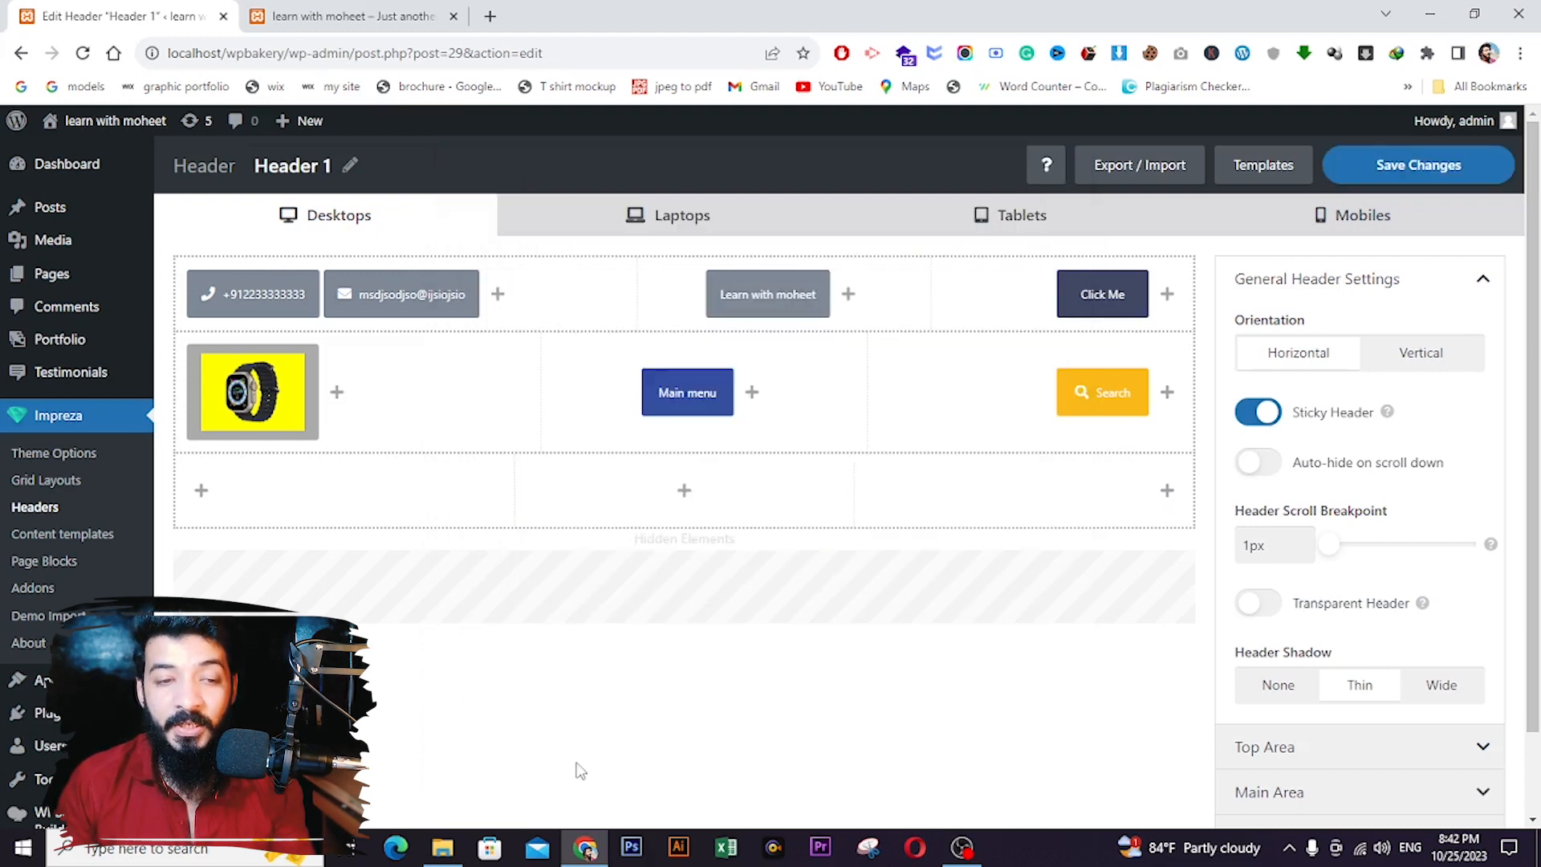
# - Review the e-mail text element's Design text styling and close its settings
pyautogui.click(377, 302)
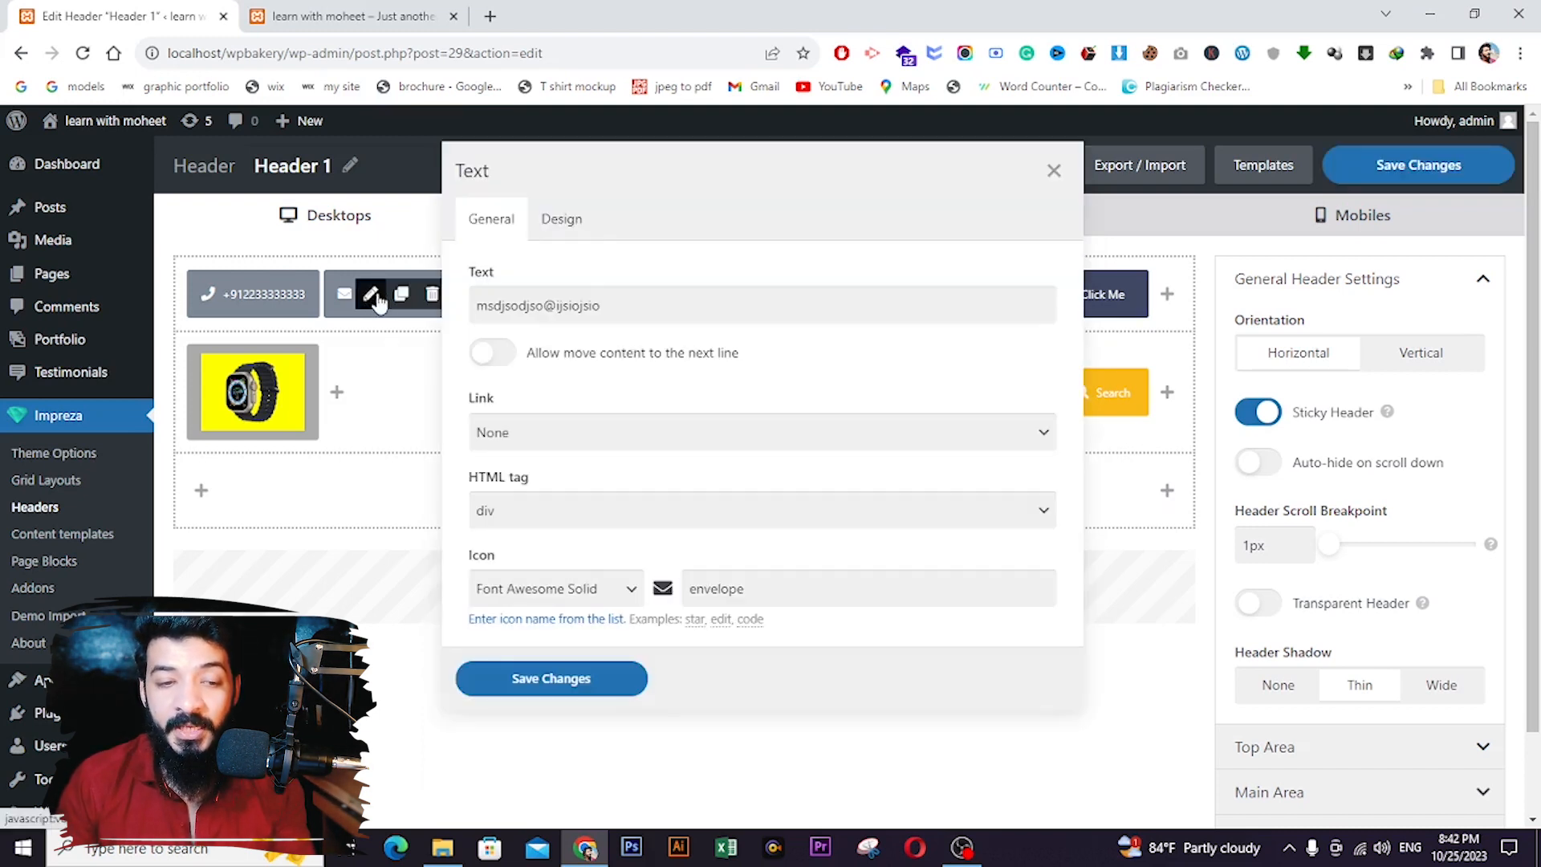
pyautogui.click(561, 225)
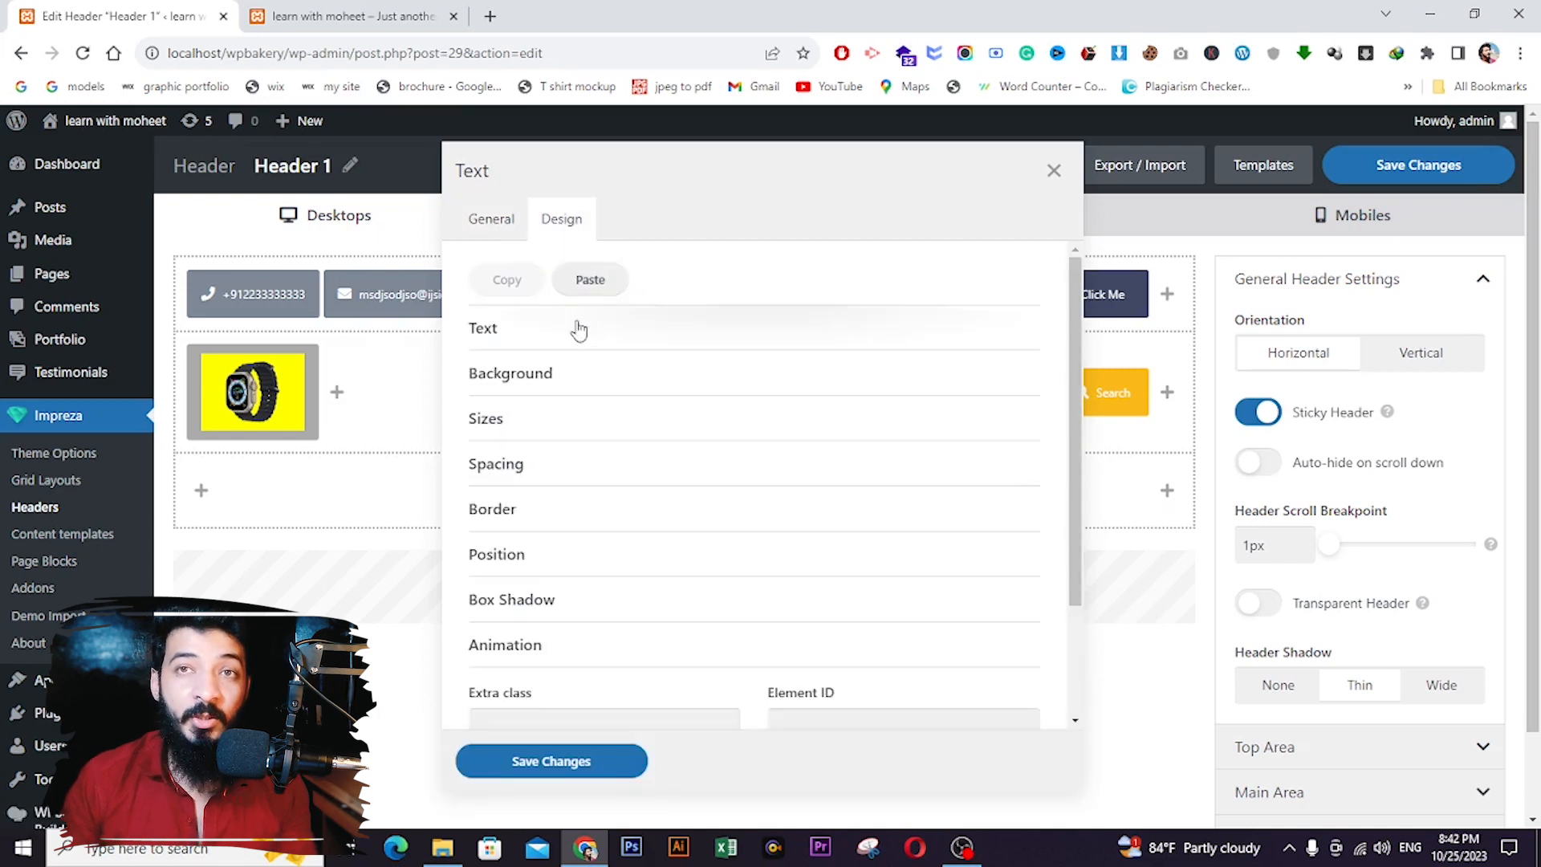
pyautogui.click(533, 337)
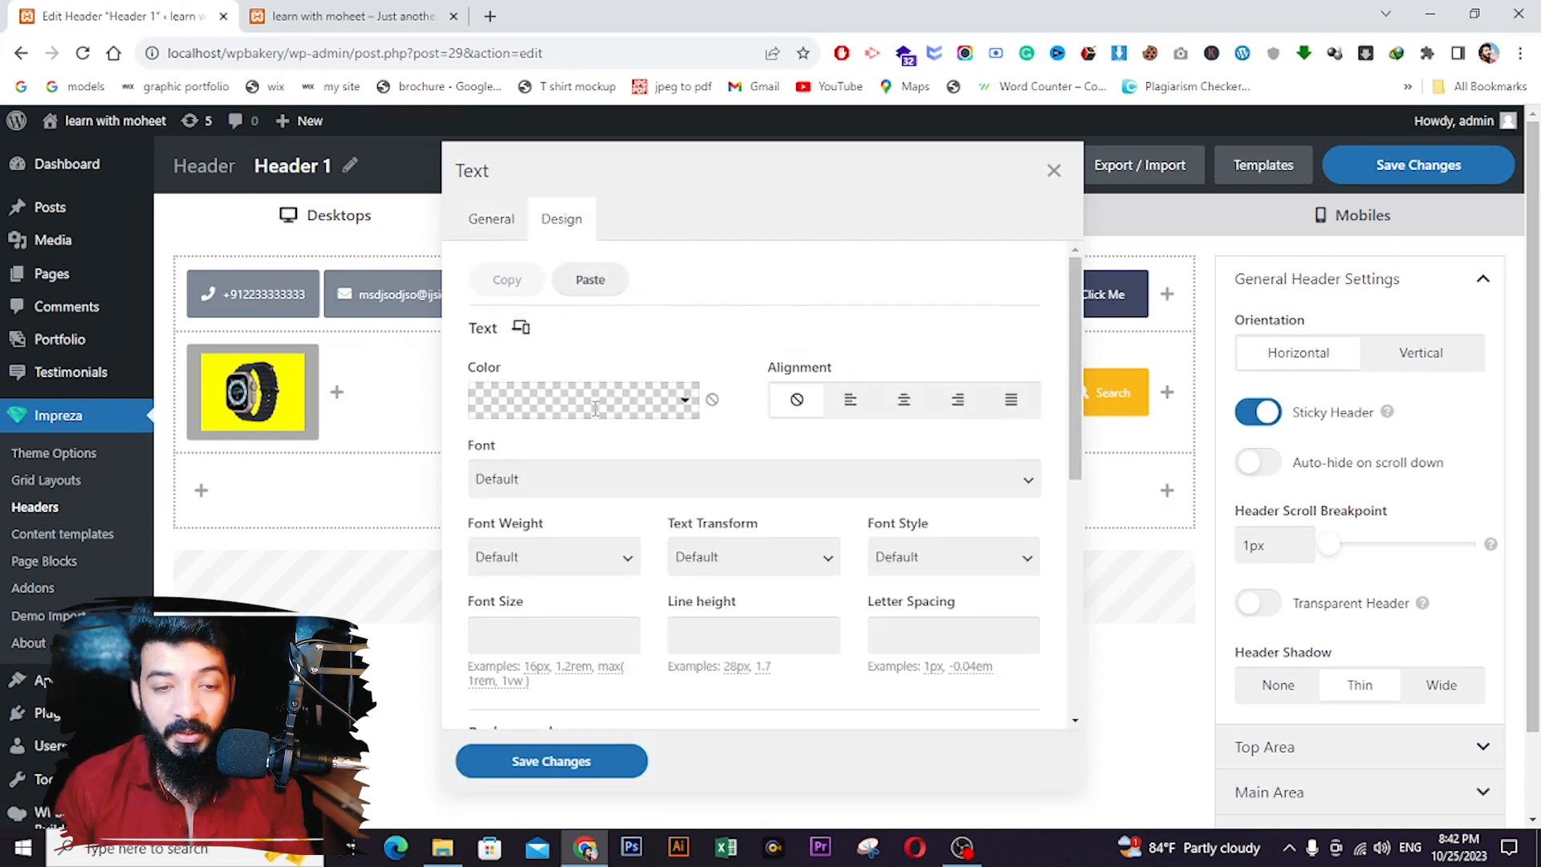
pyautogui.click(584, 759)
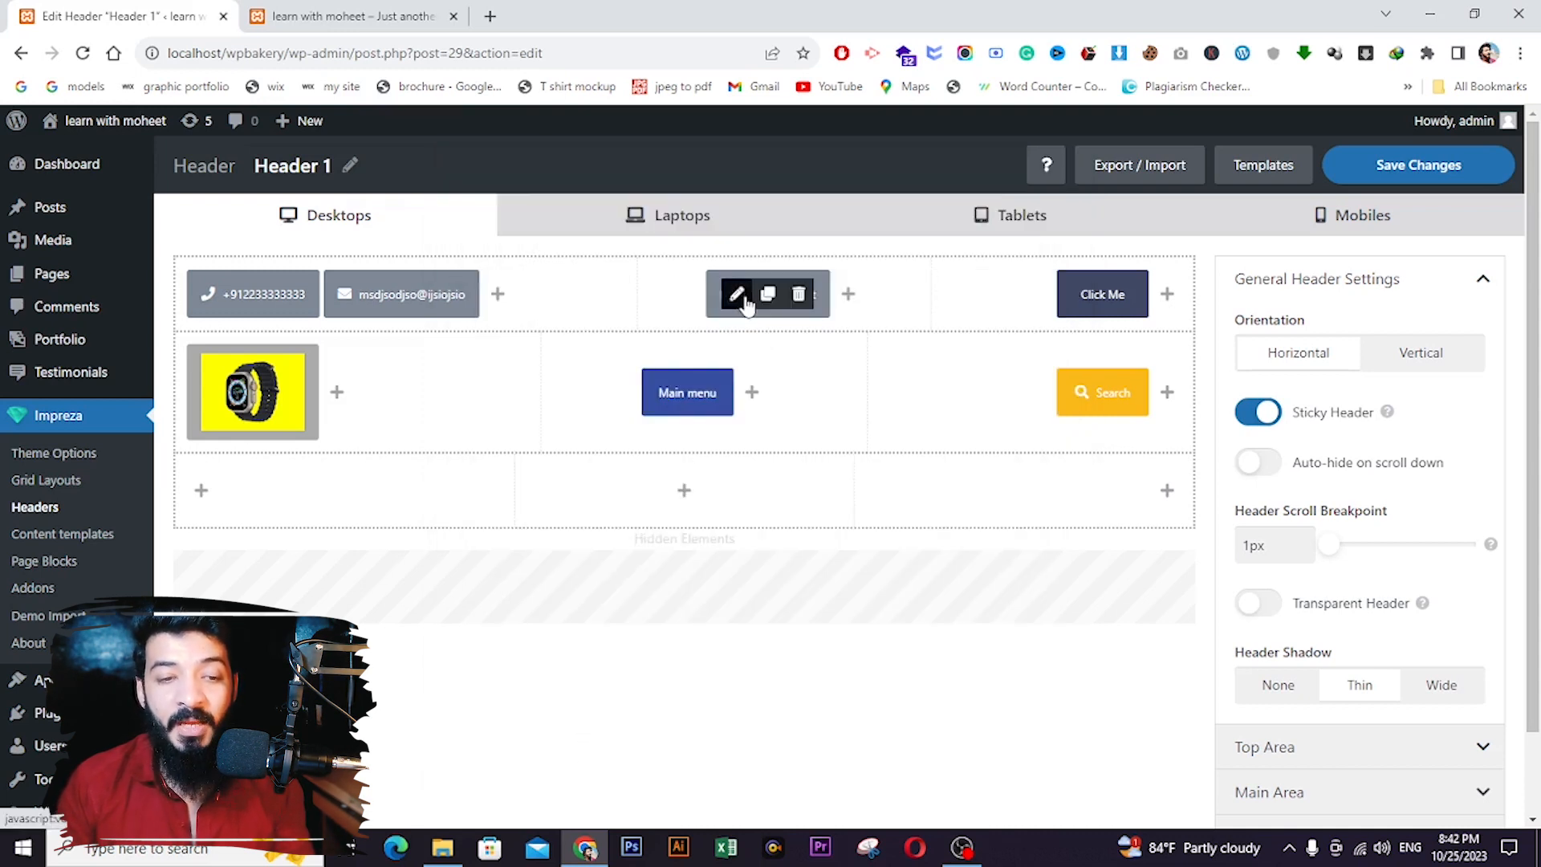
# - Review the 'Learn with moheet' text element's colour and font styling and save it unchanged
pyautogui.click(737, 296)
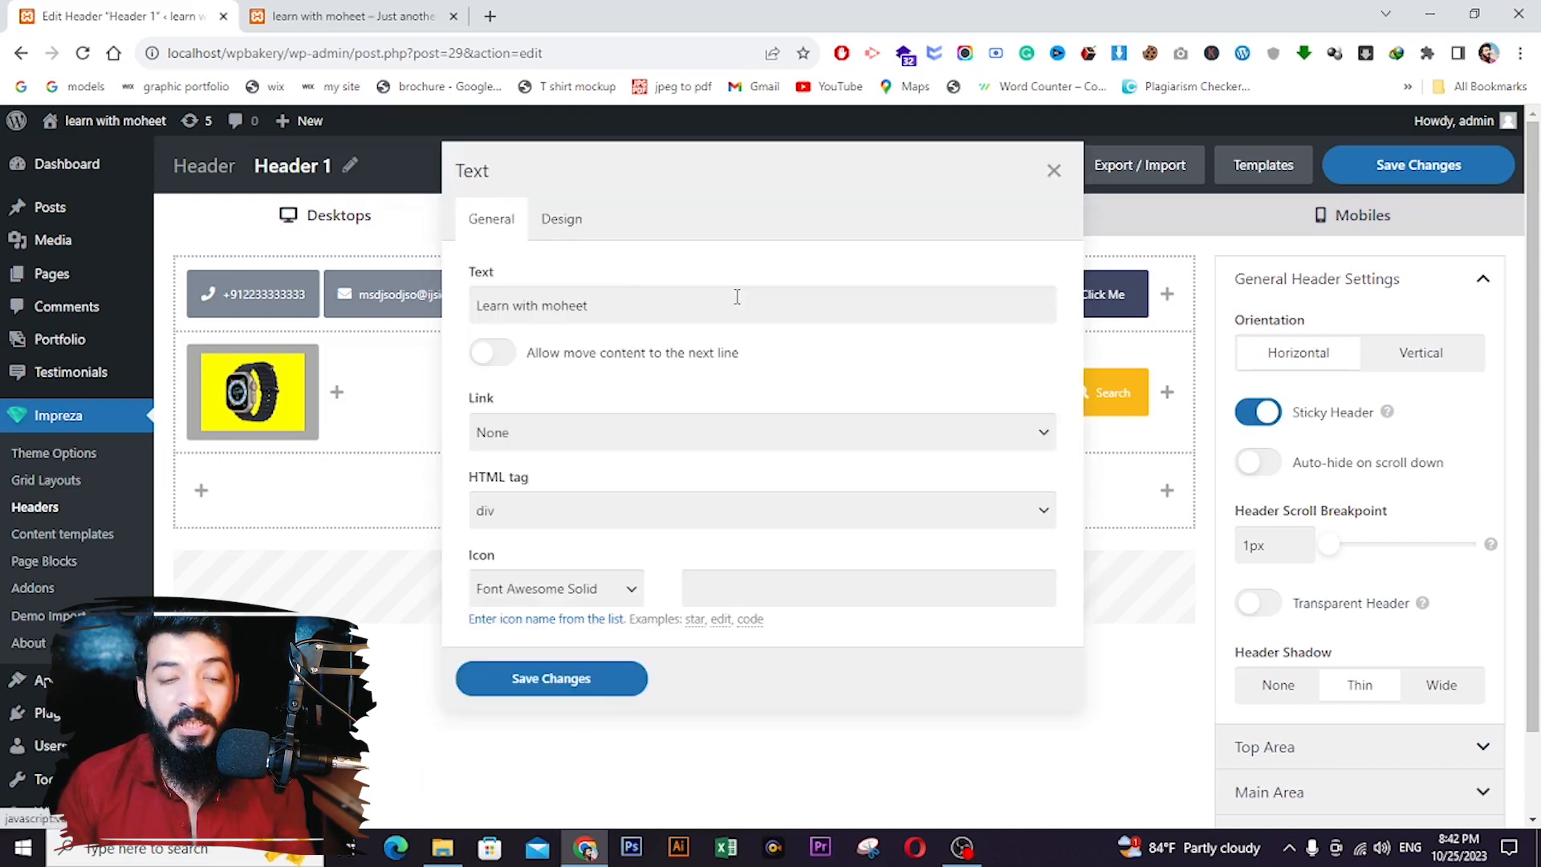
pyautogui.click(562, 227)
pyautogui.click(507, 341)
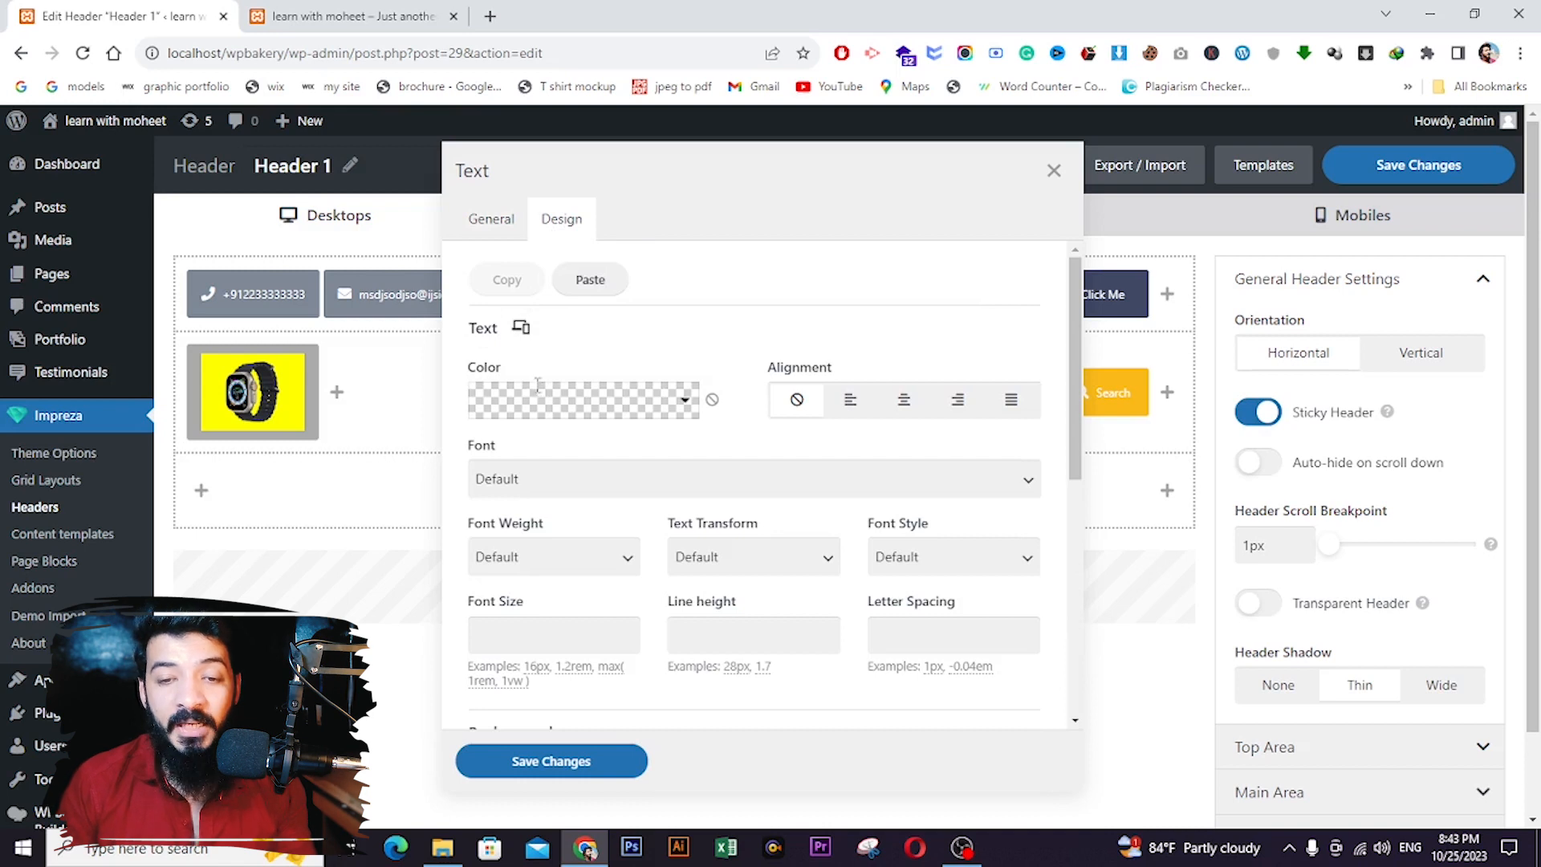
pyautogui.click(550, 761)
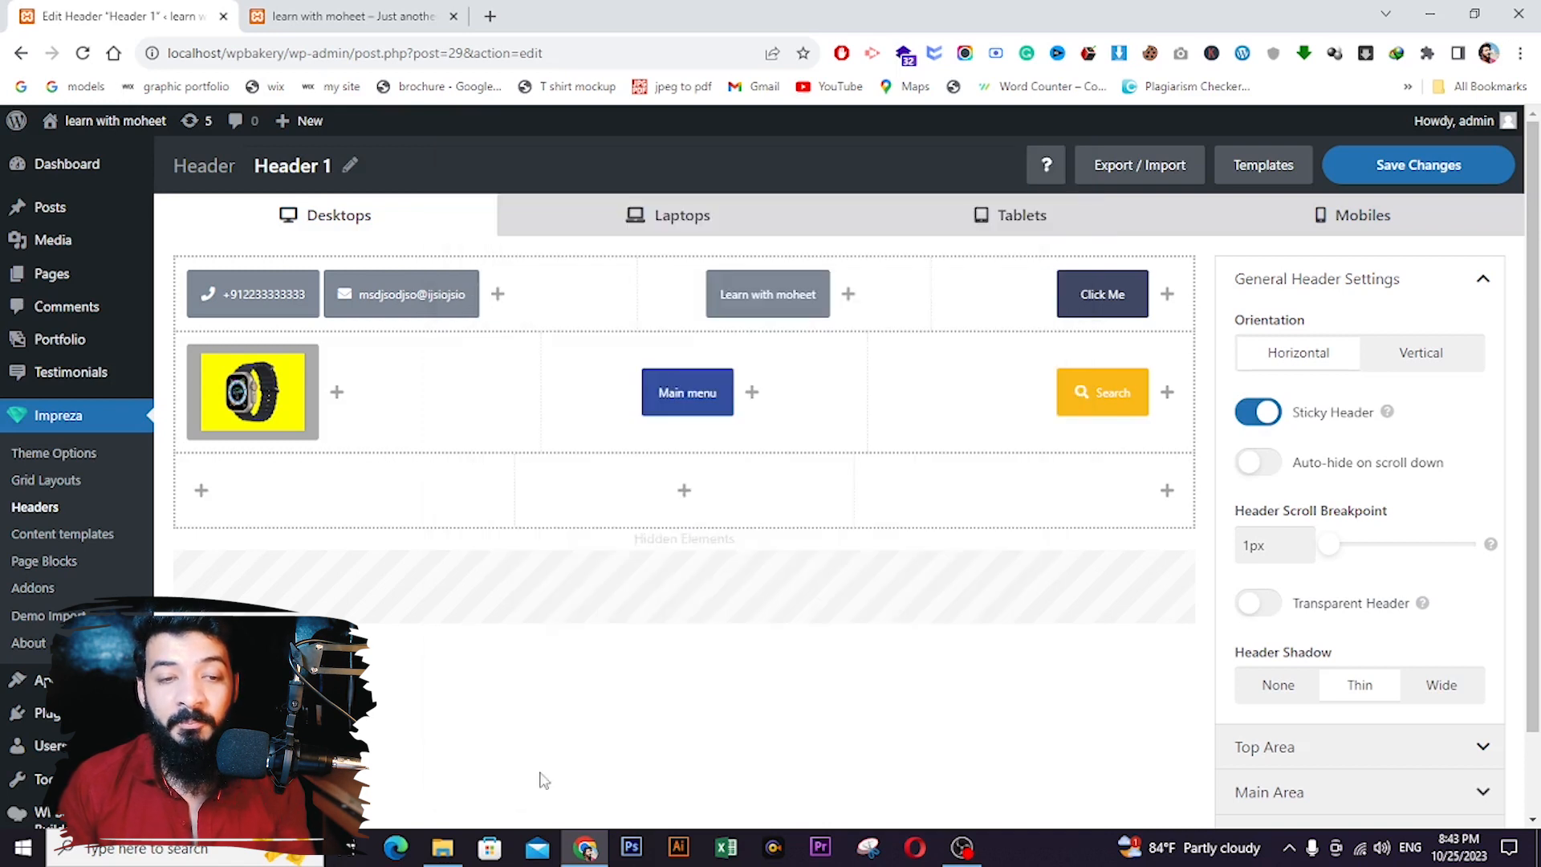
# - Change the Click Me button label to 'Shop Now', keep the Custom link, and save
pyautogui.click(1077, 289)
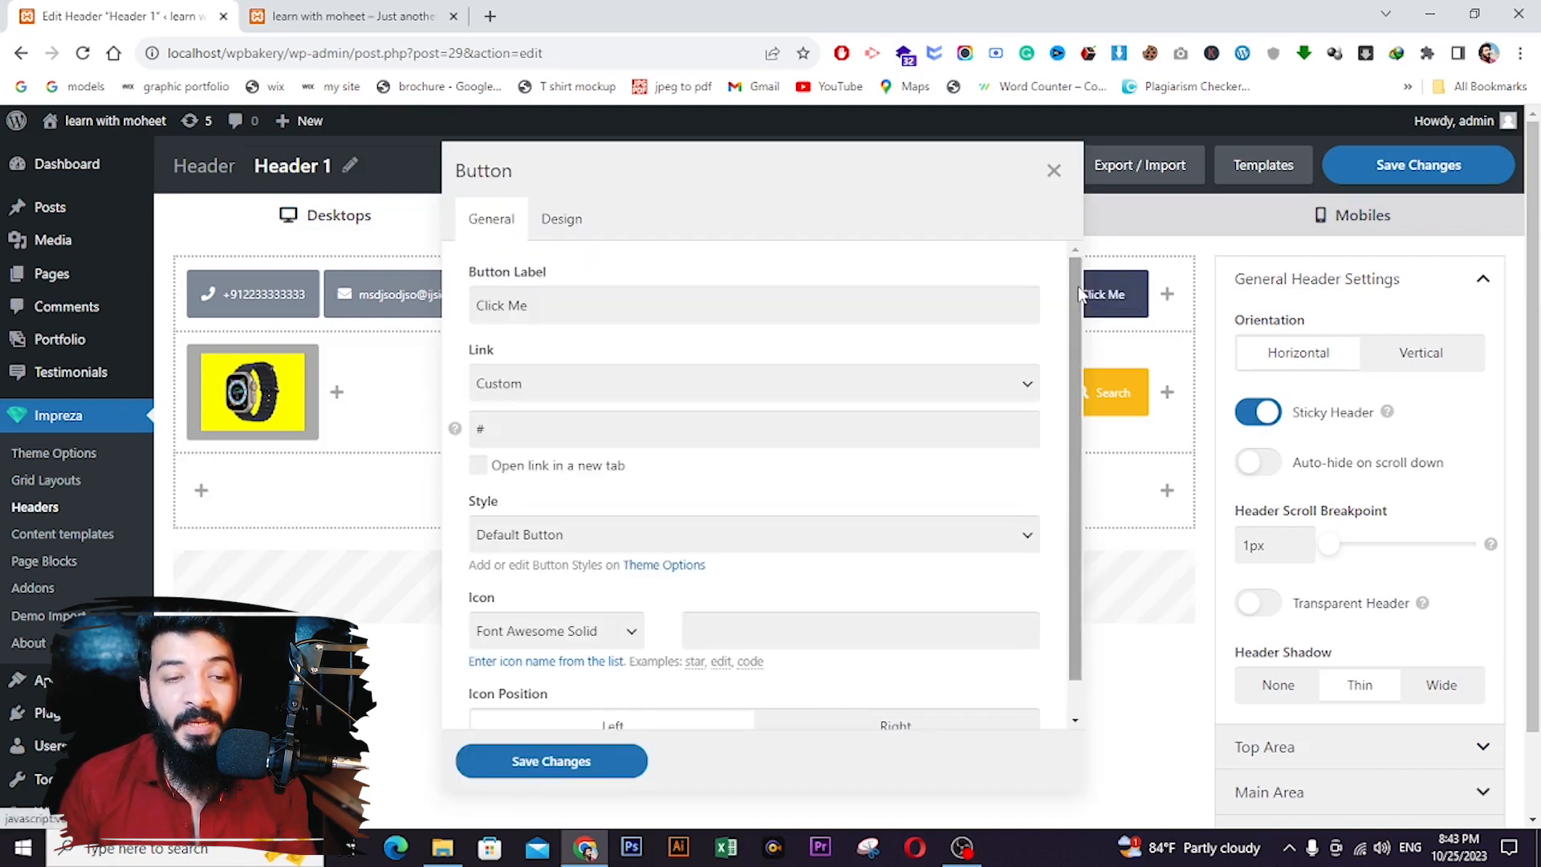
pyautogui.click(555, 228)
pyautogui.click(495, 231)
pyautogui.tripleClick(546, 307)
pyautogui.write('Shop Now')
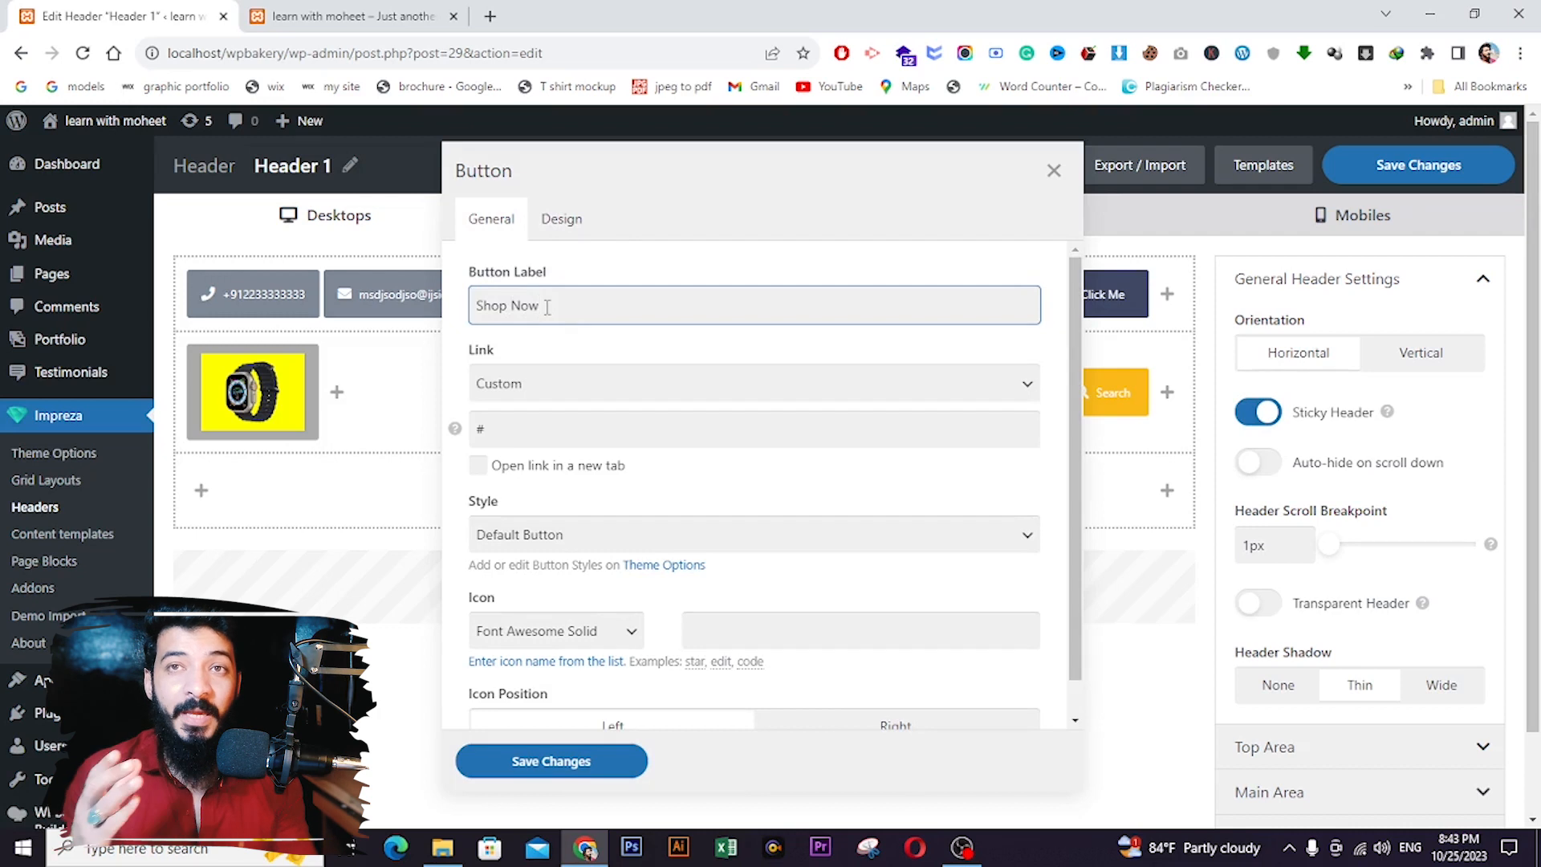
pyautogui.click(539, 399)
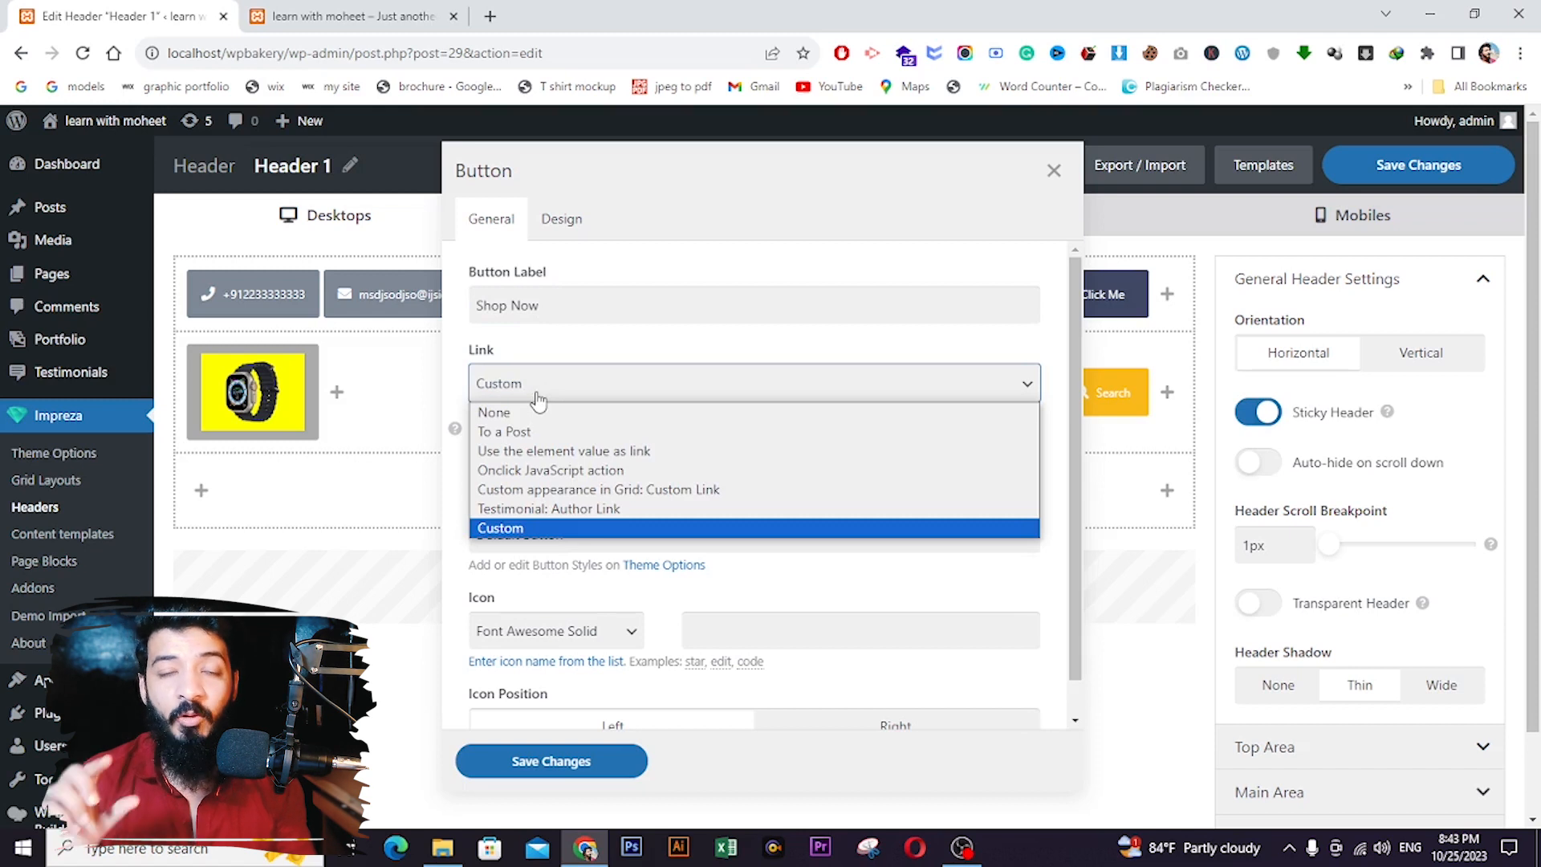
pyautogui.click(523, 528)
pyautogui.scroll(-2, 513, 626)
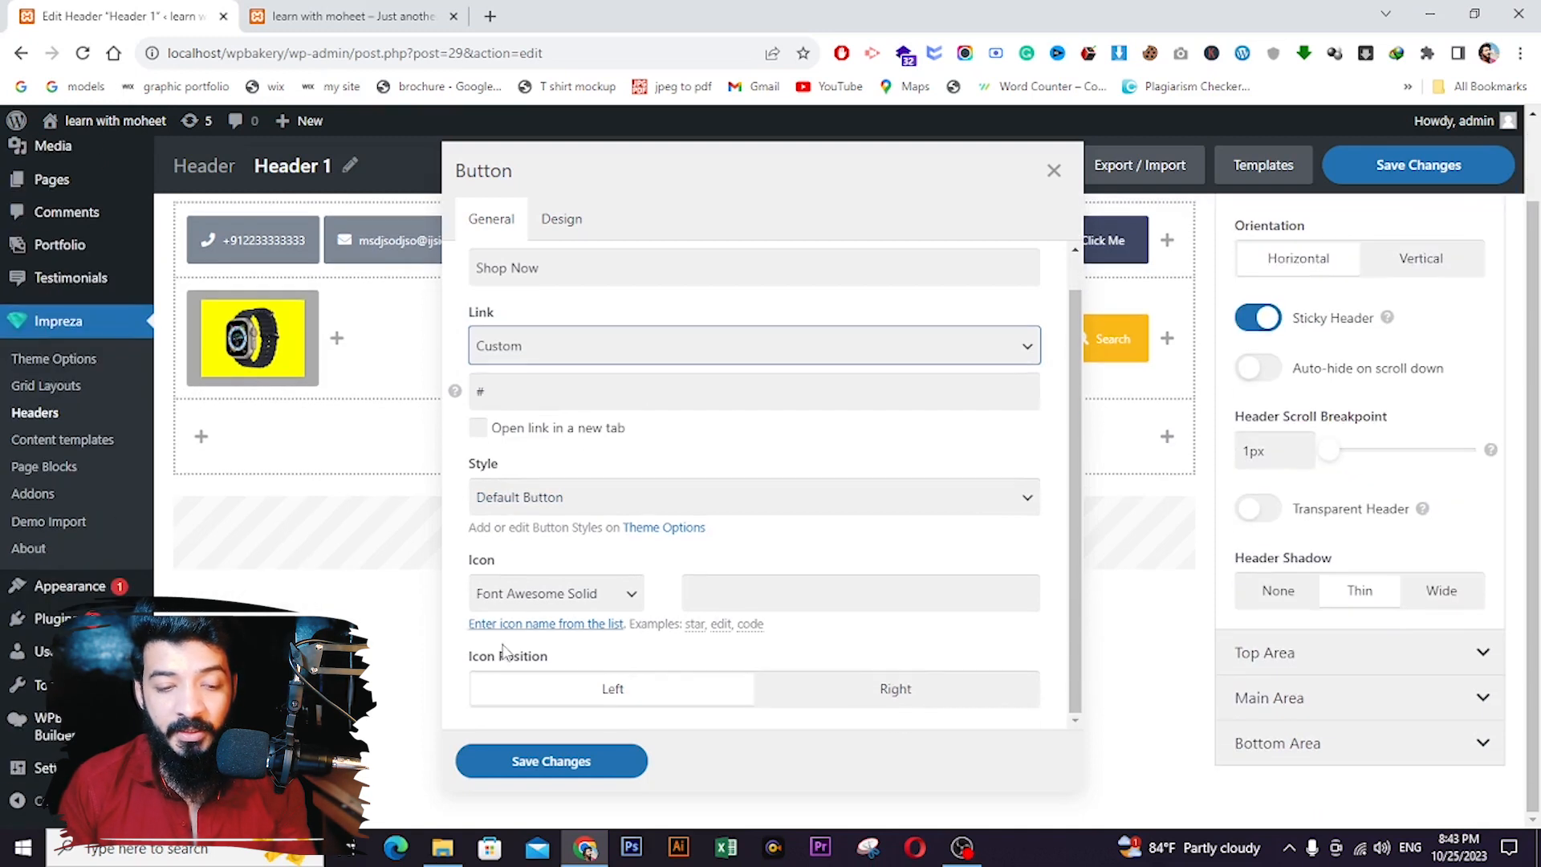
pyautogui.click(553, 757)
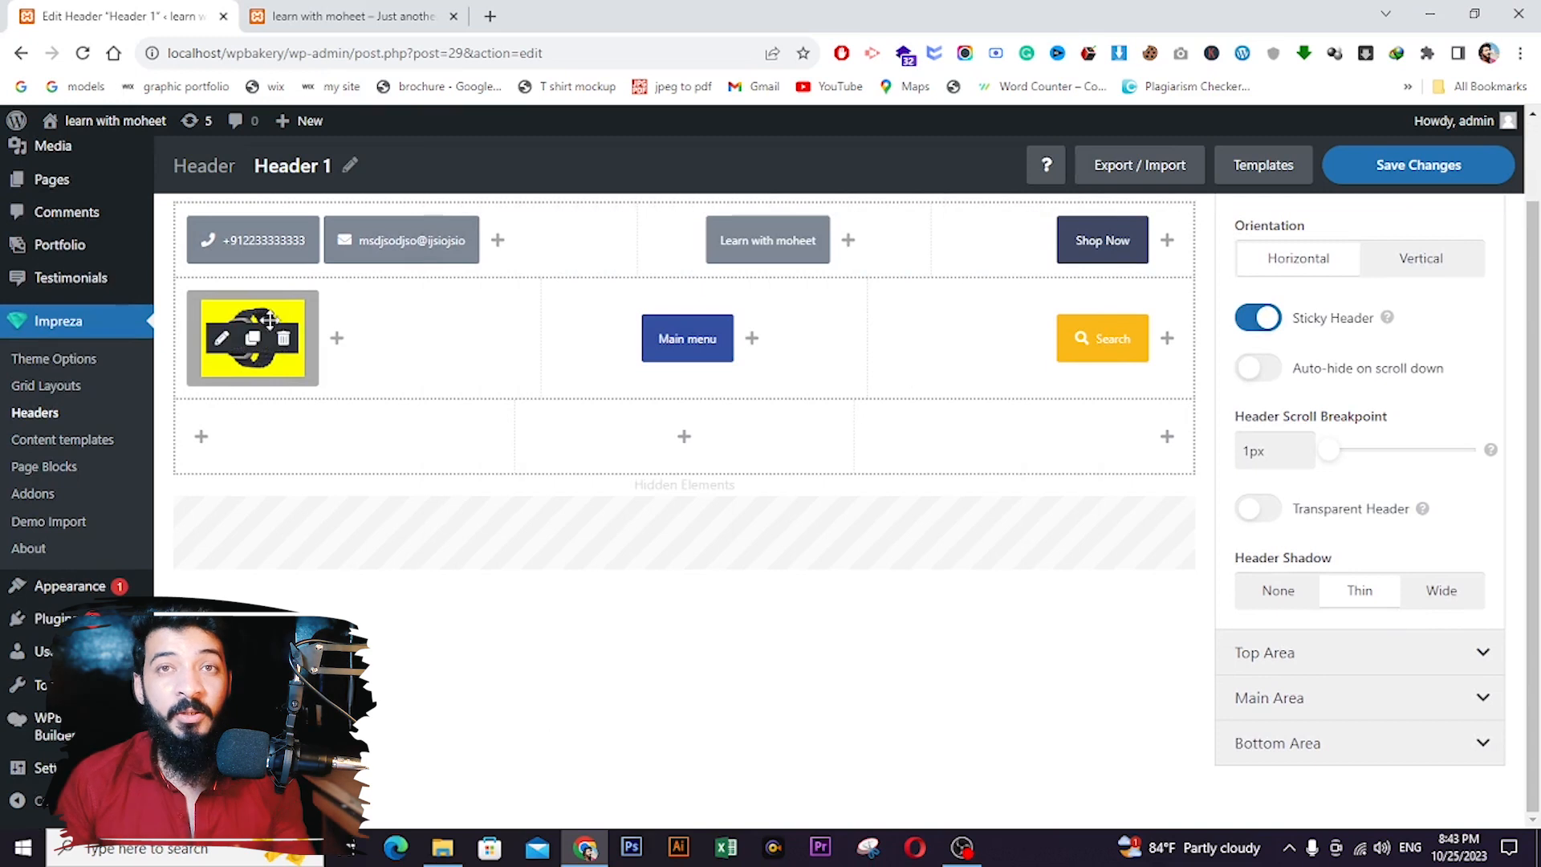
# - Set the watch logo's Image Size to Full Size and check its desktop height
pyautogui.click(221, 344)
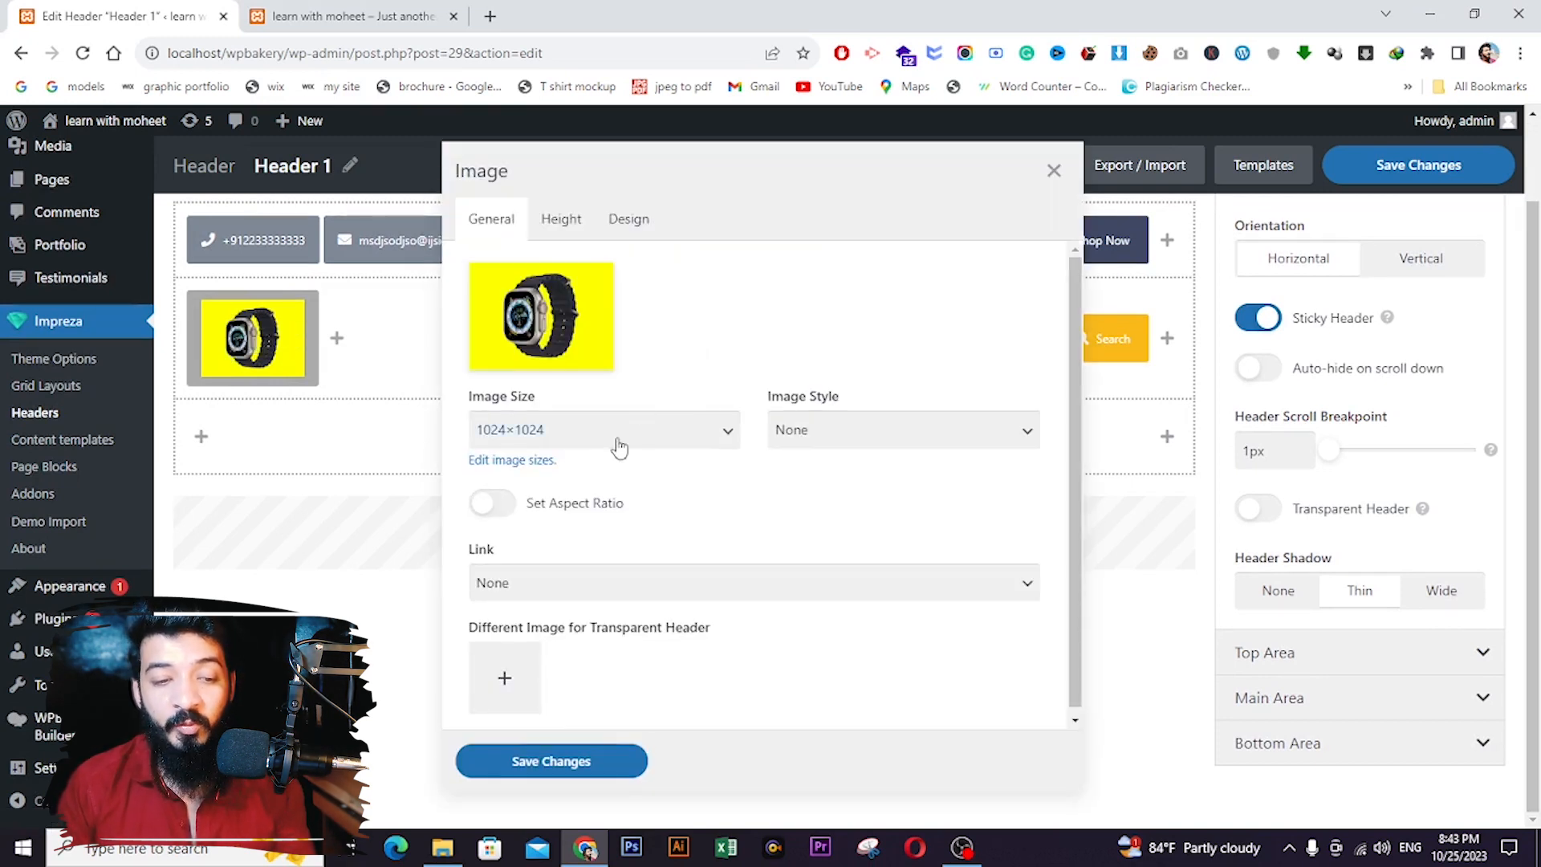
pyautogui.click(616, 447)
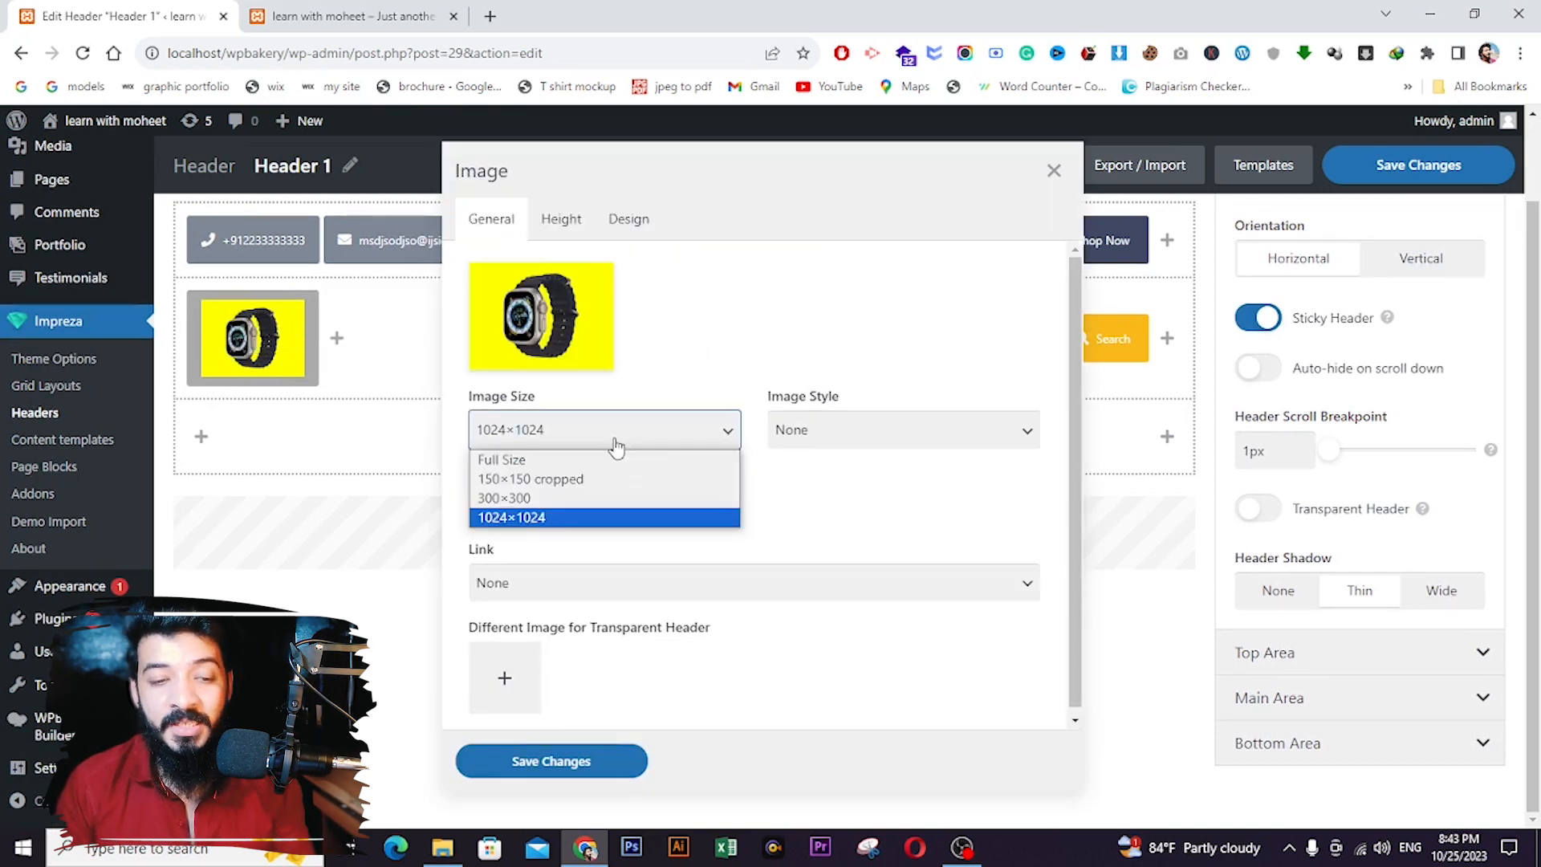
pyautogui.click(565, 464)
pyautogui.click(562, 224)
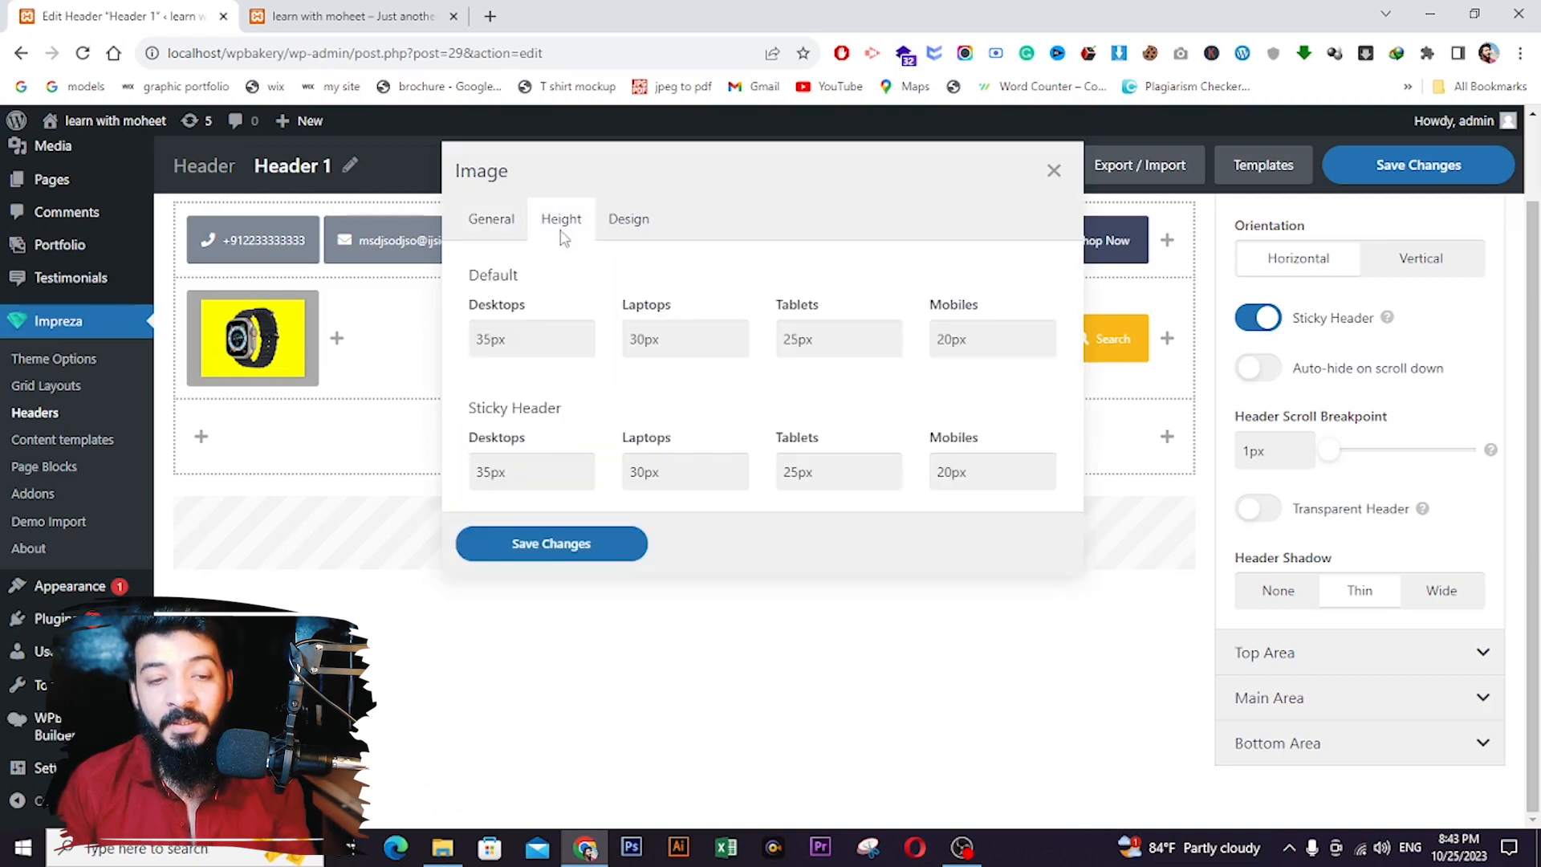
pyautogui.click(483, 342)
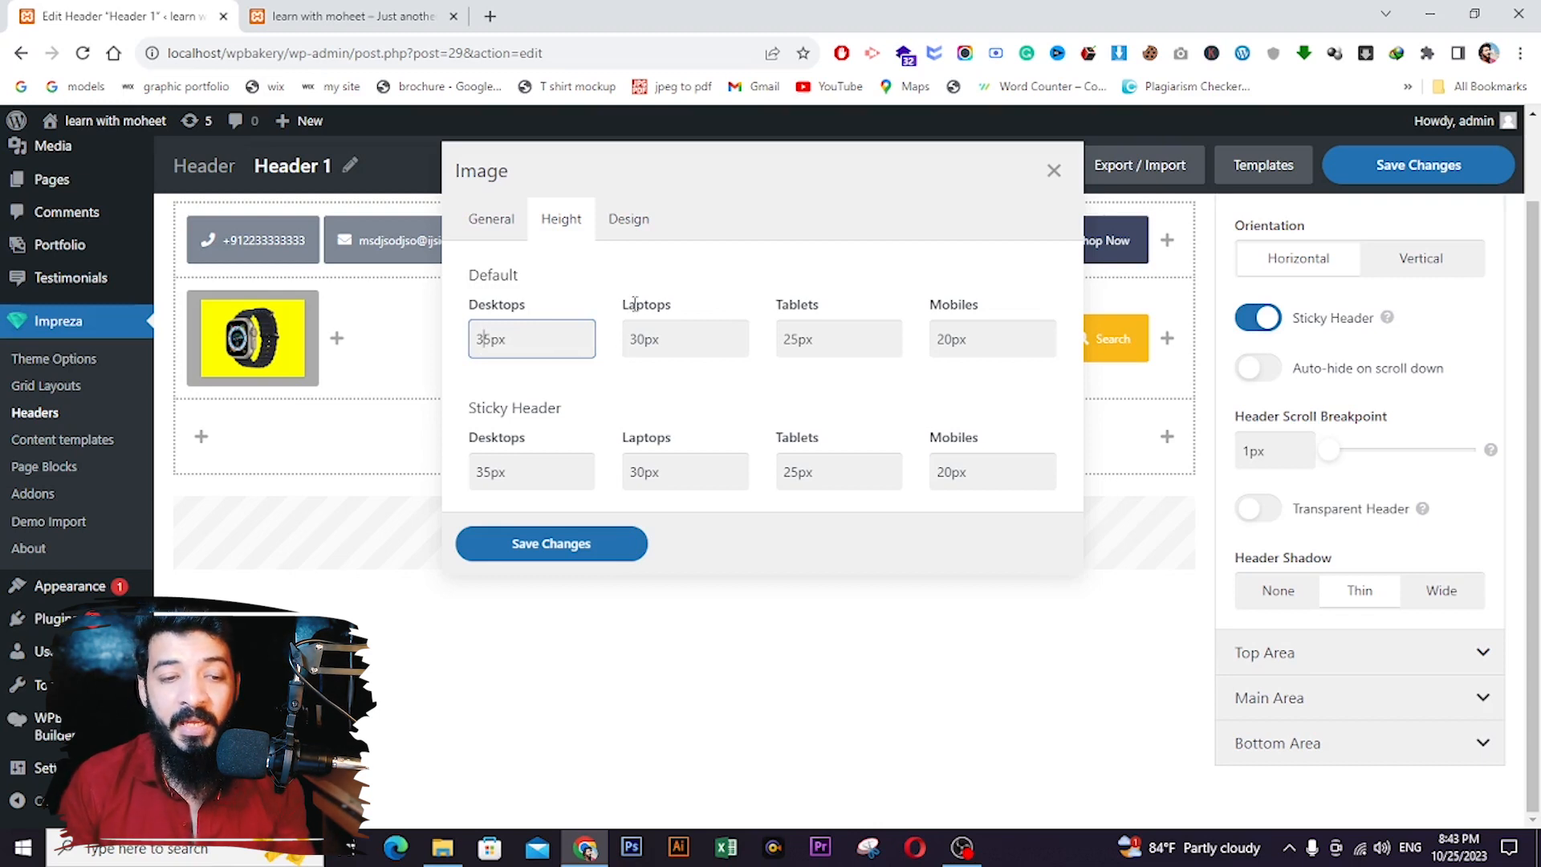
# - Set the logo's width, height, max width and max height to 80 px and save
pyautogui.click(631, 225)
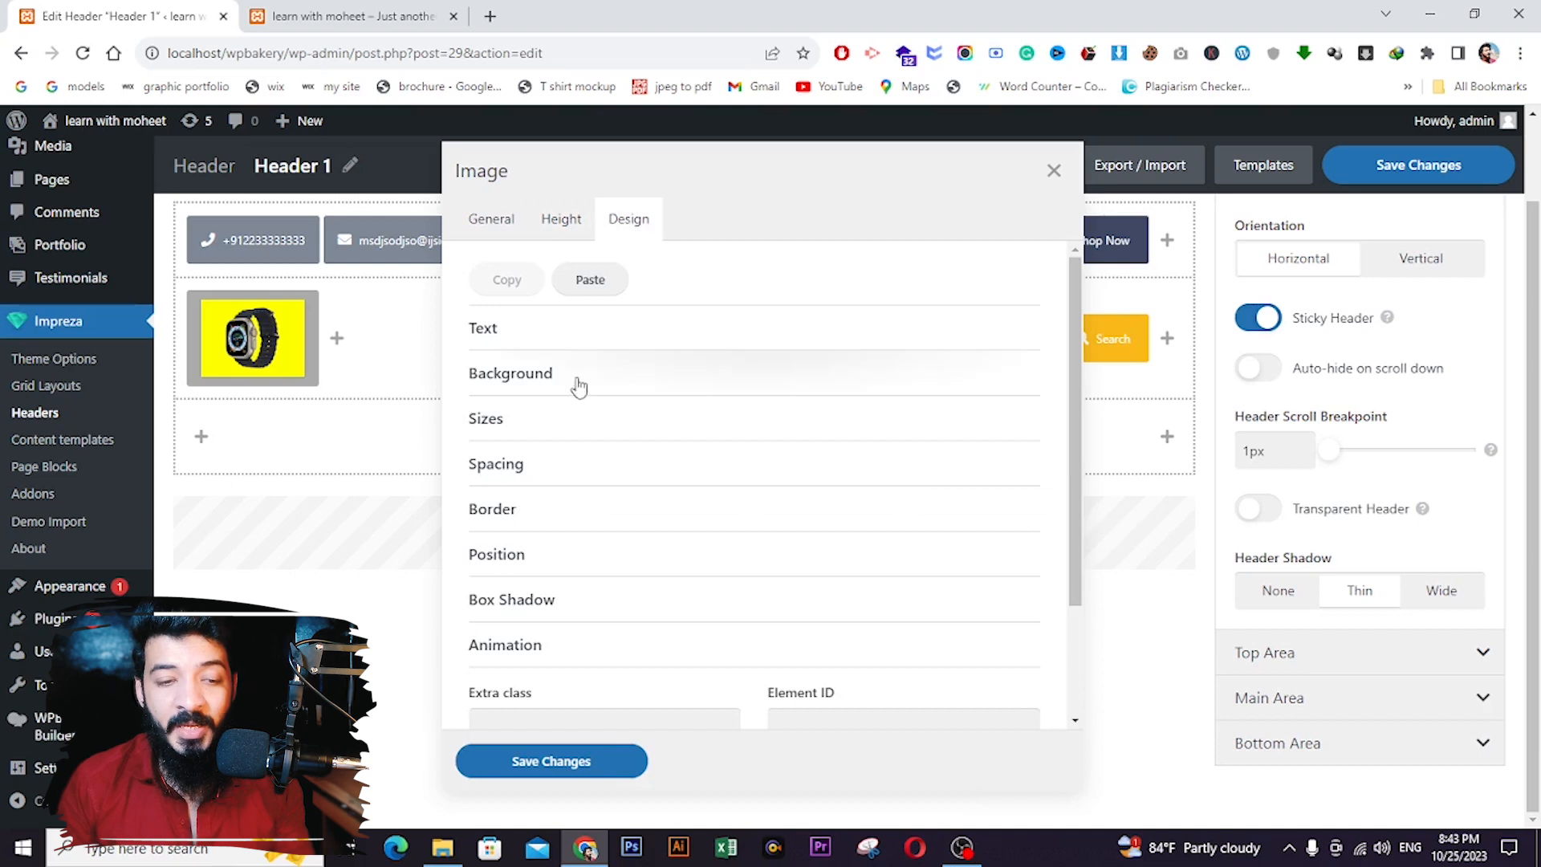
pyautogui.click(531, 424)
pyautogui.click(536, 492)
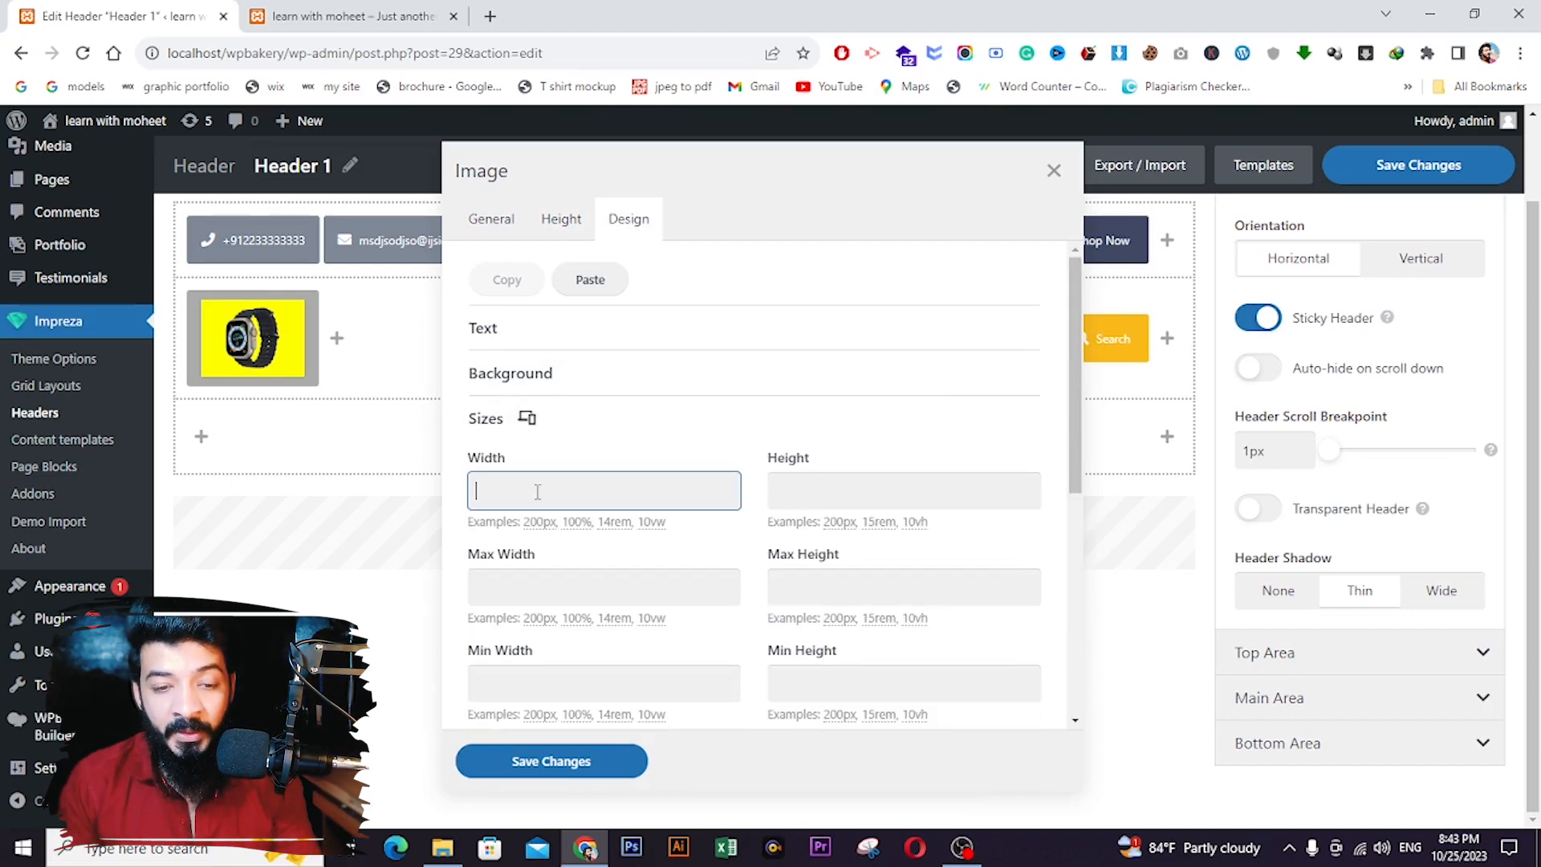
pyautogui.write('80 px')
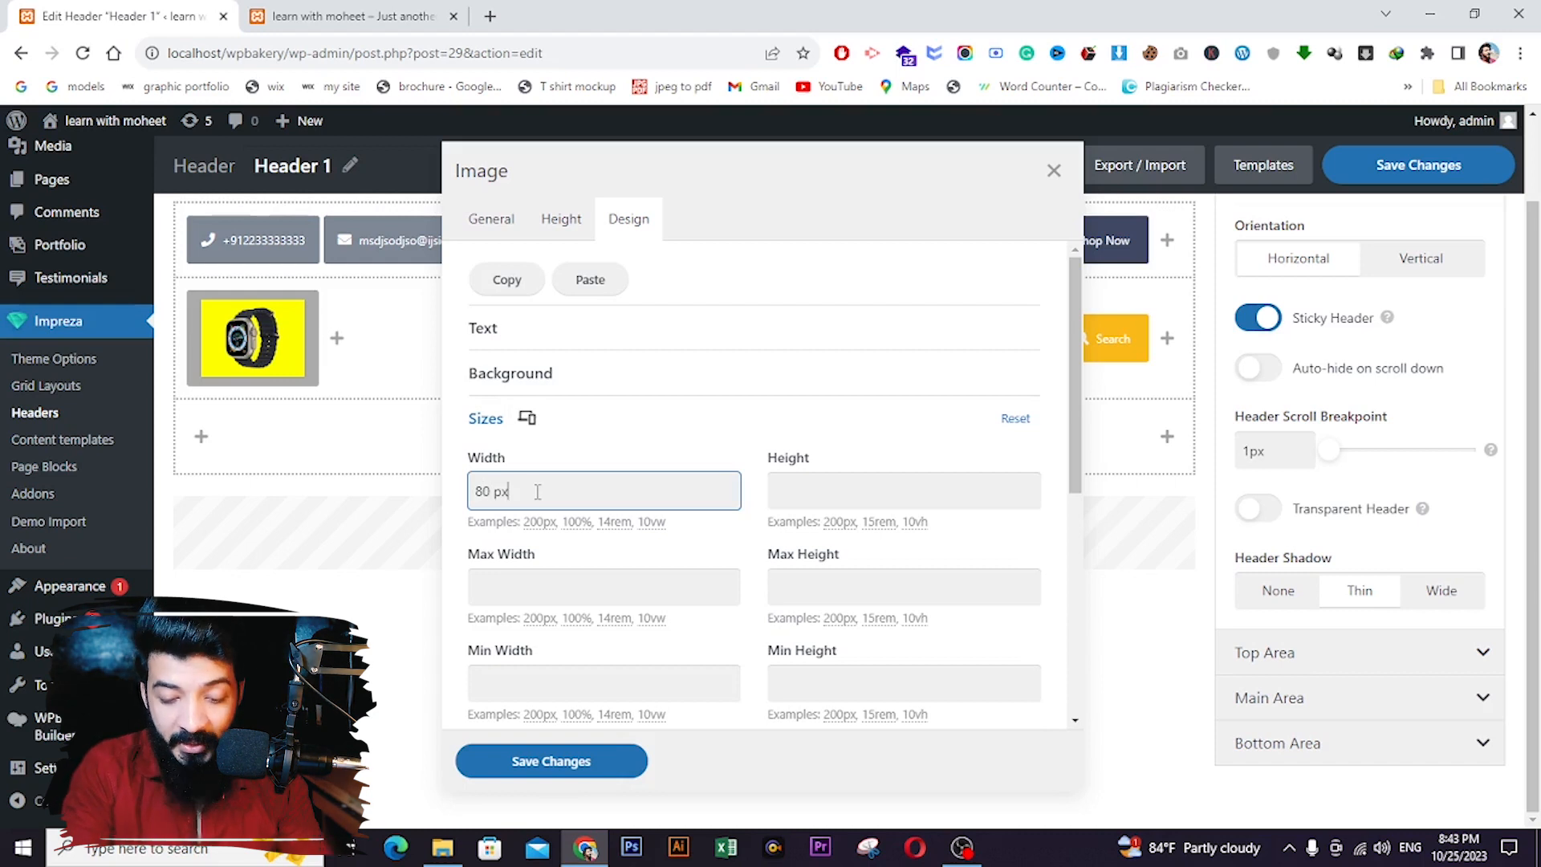
pyautogui.click(821, 501)
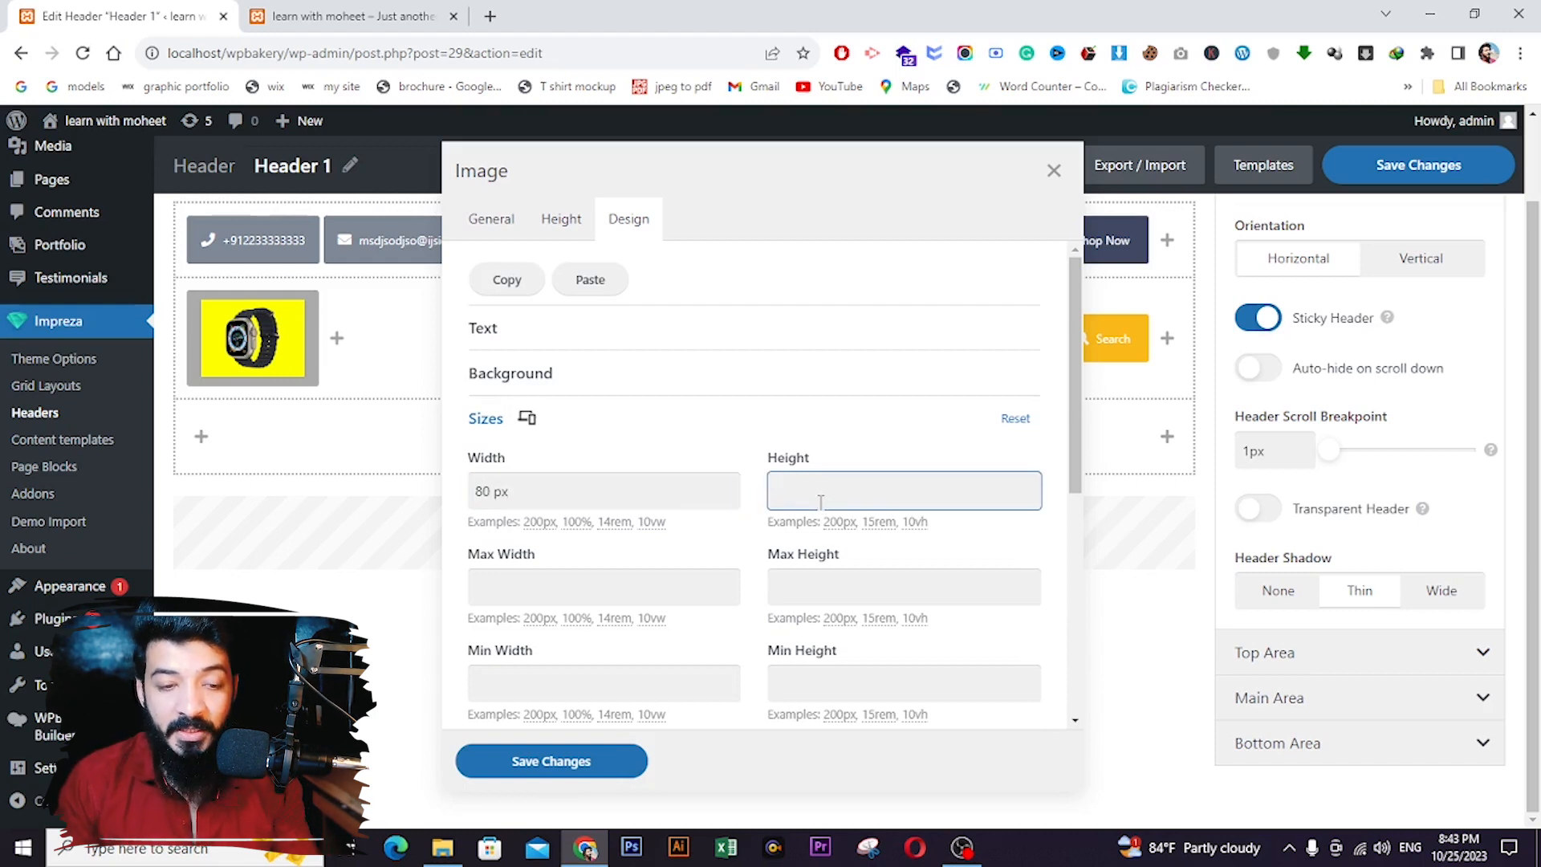
pyautogui.write('80 px')
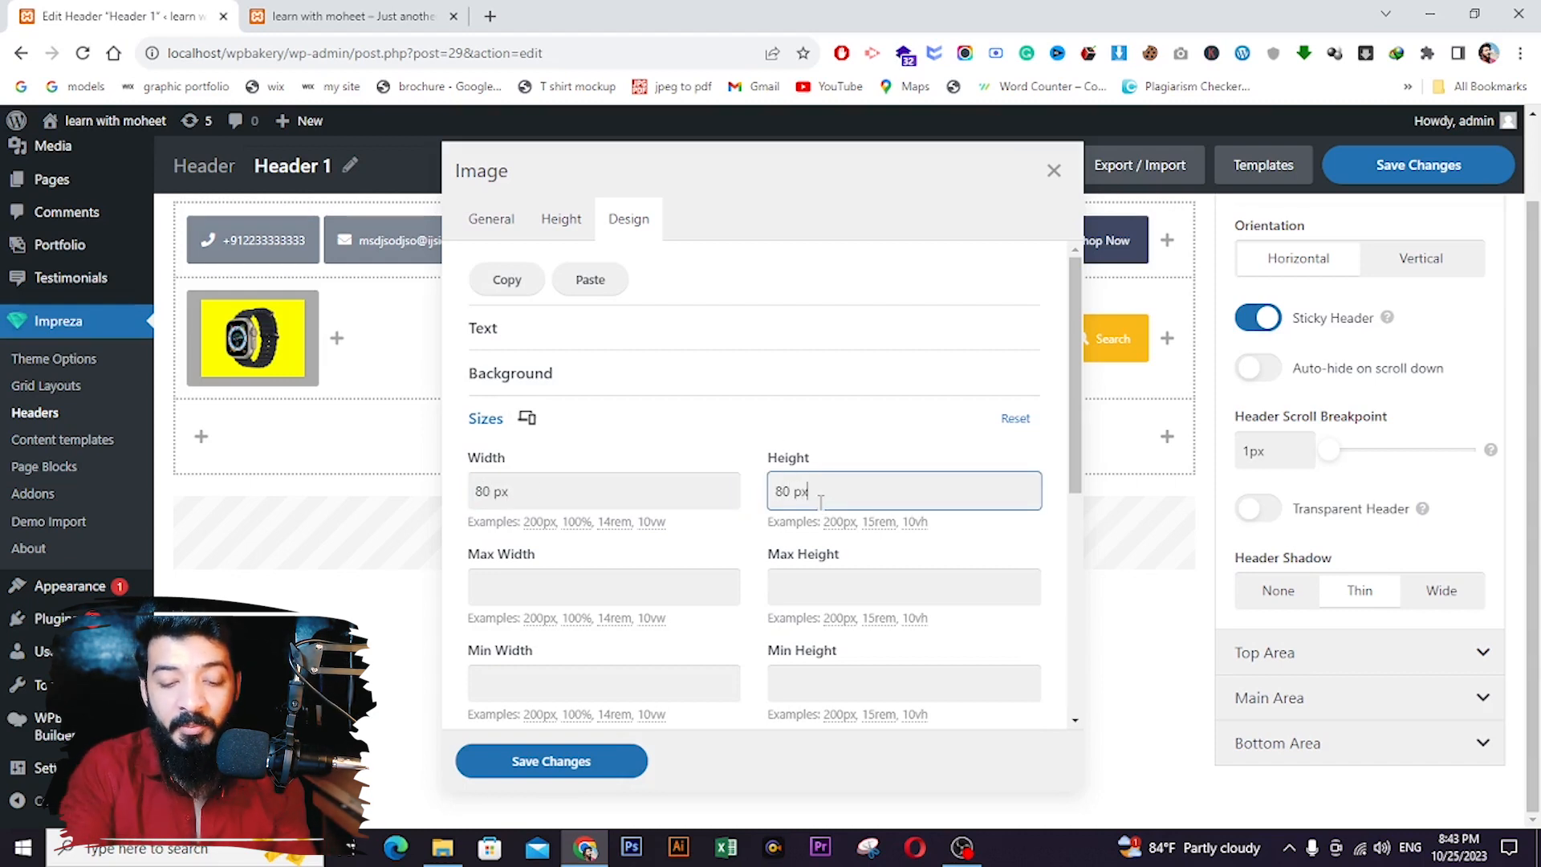
pyautogui.click(558, 591)
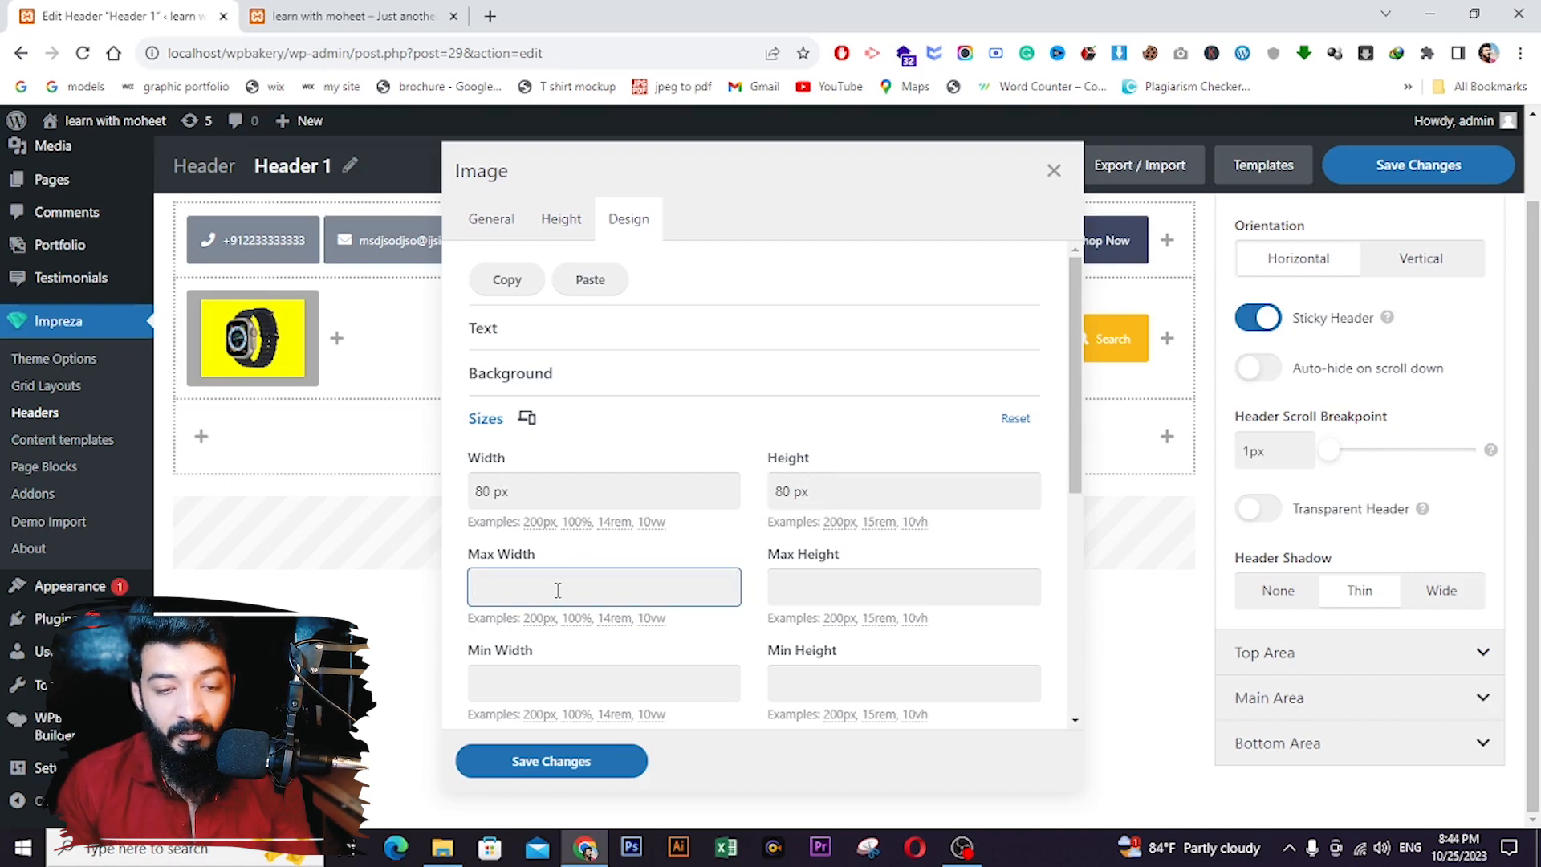
pyautogui.write('80 px')
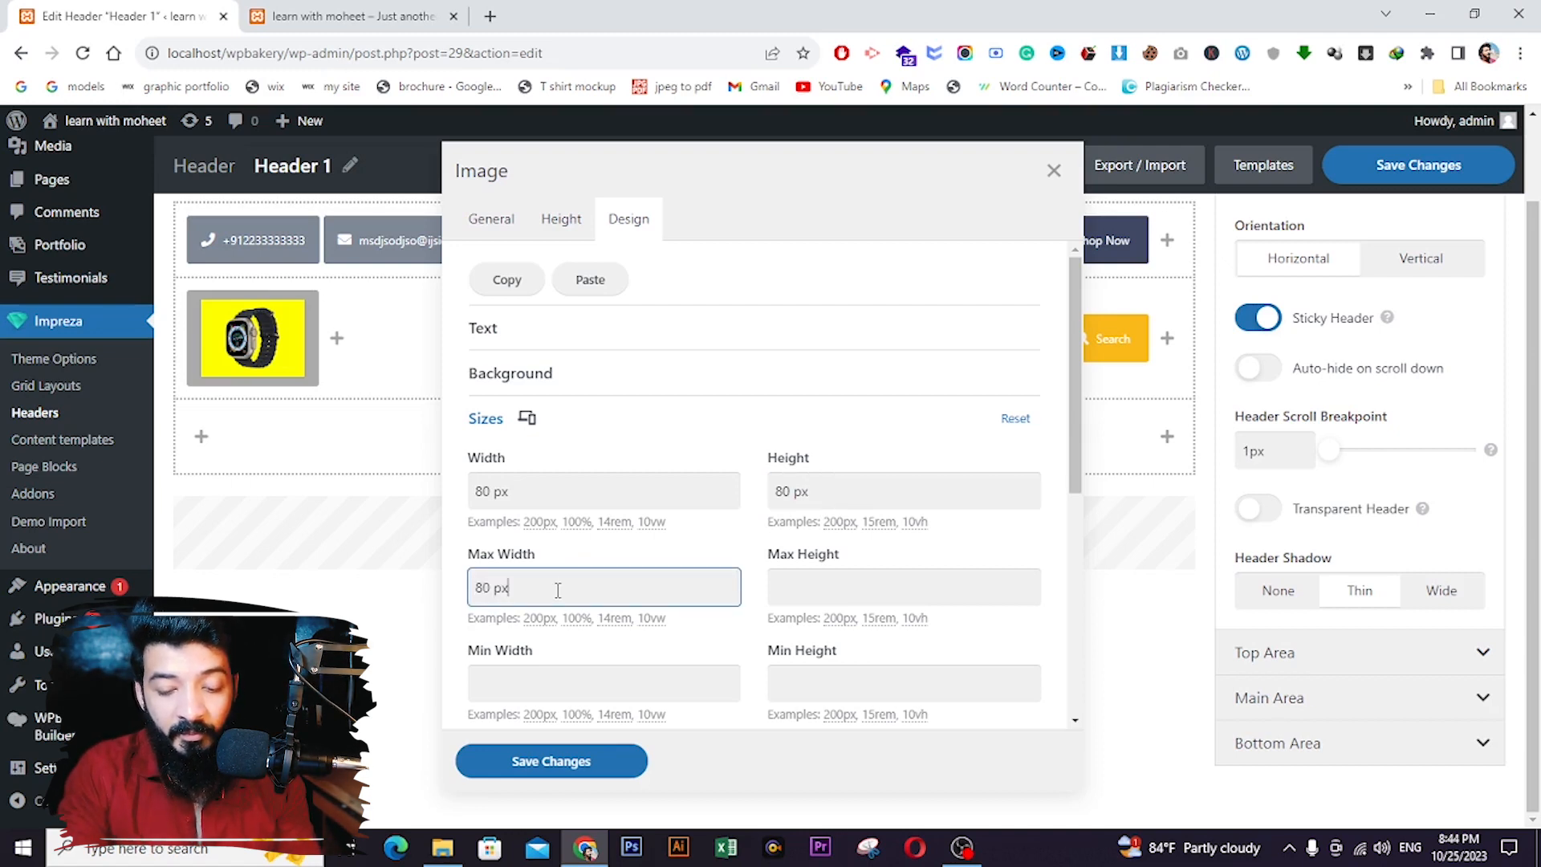
pyautogui.click(804, 598)
pyautogui.write('80')
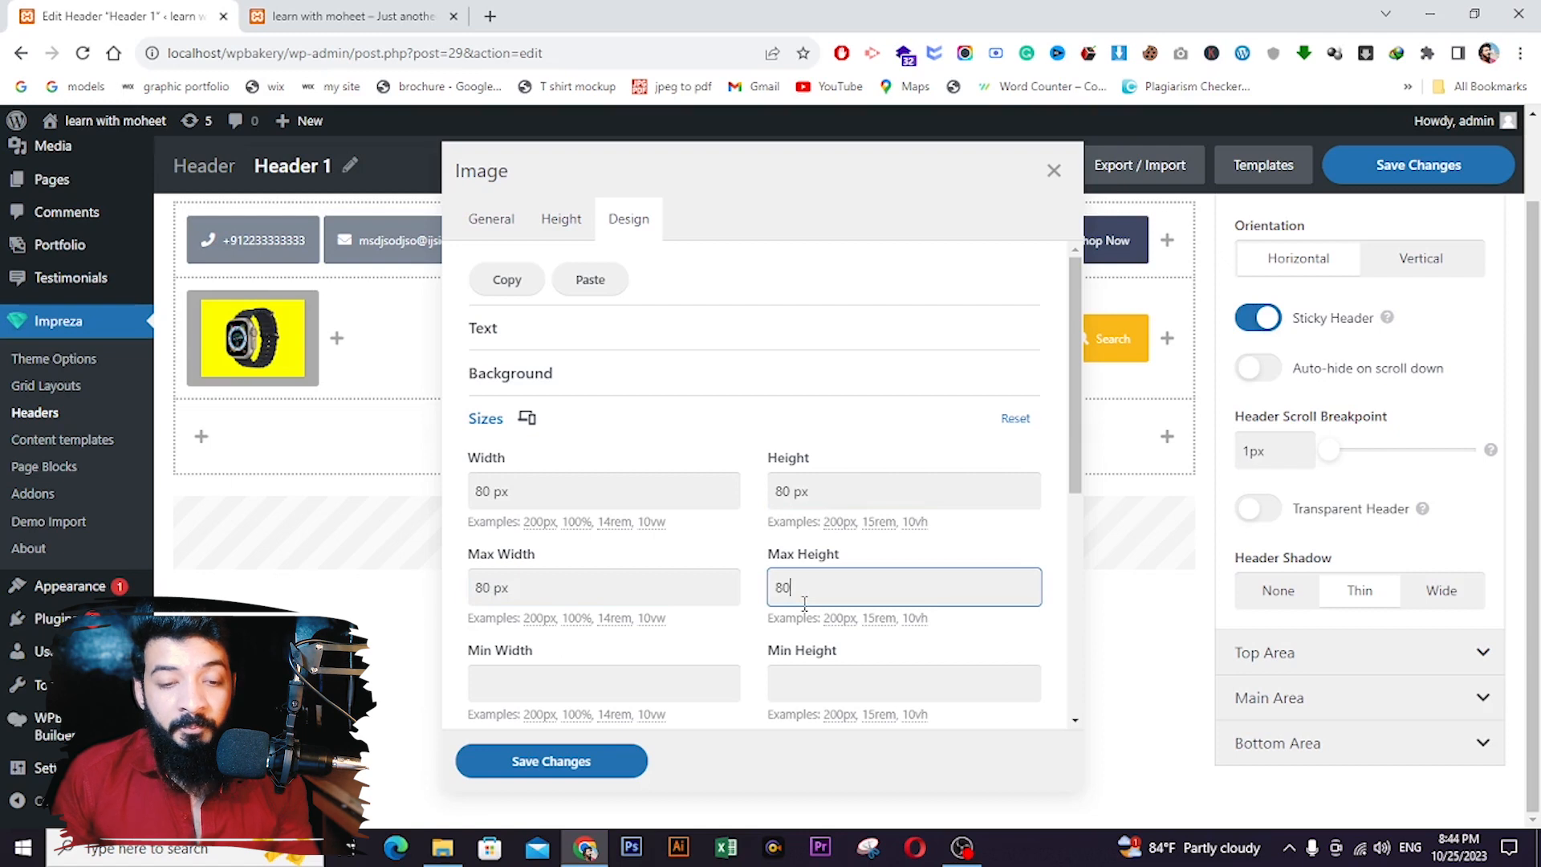
pyautogui.write(' px')
pyautogui.click(533, 762)
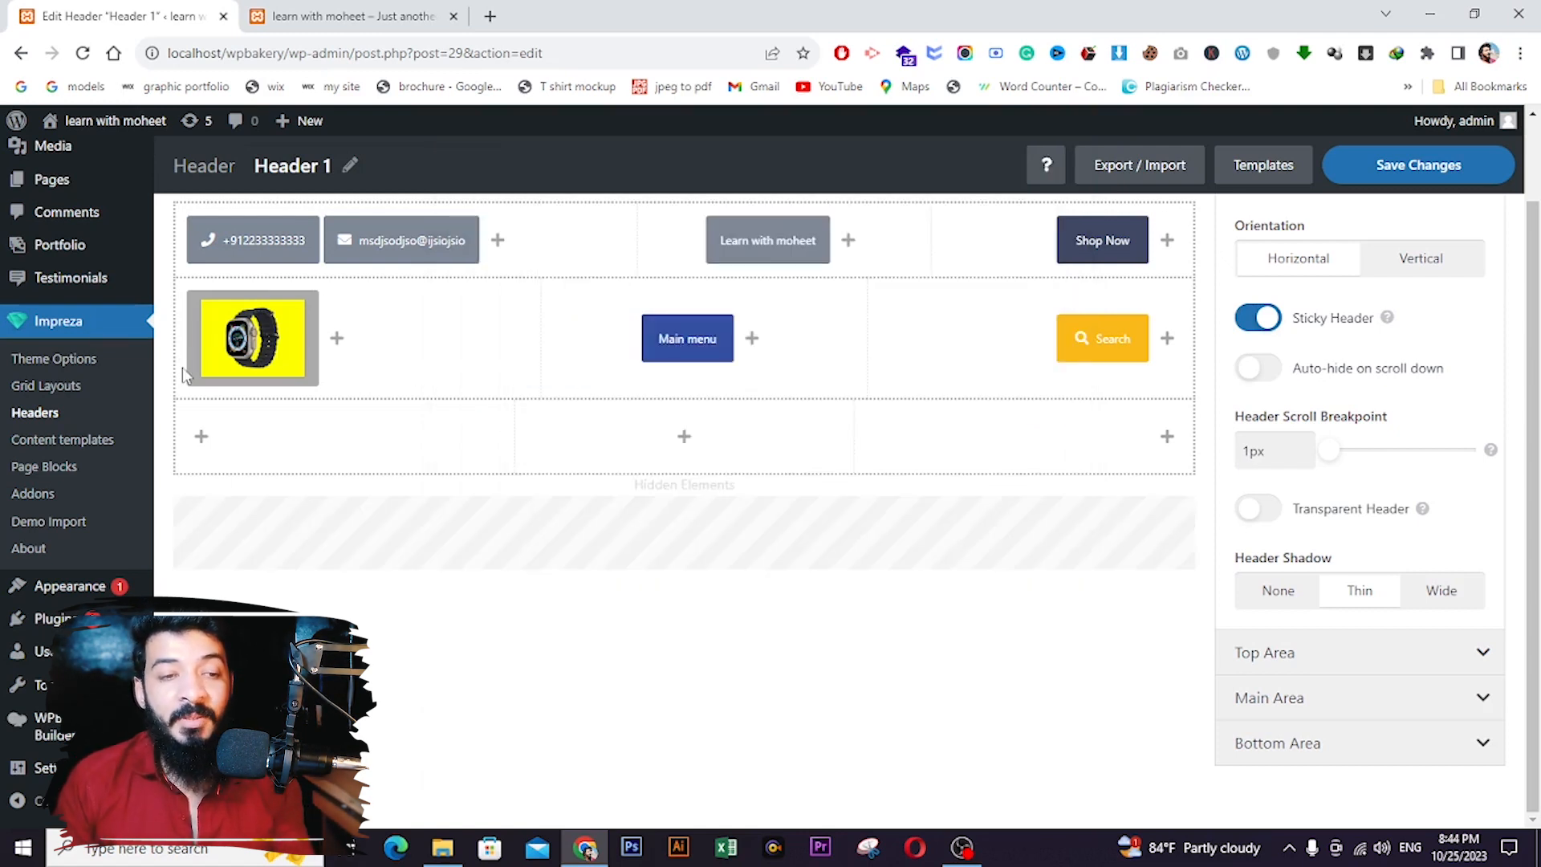
pyautogui.scroll(1, 341, 370)
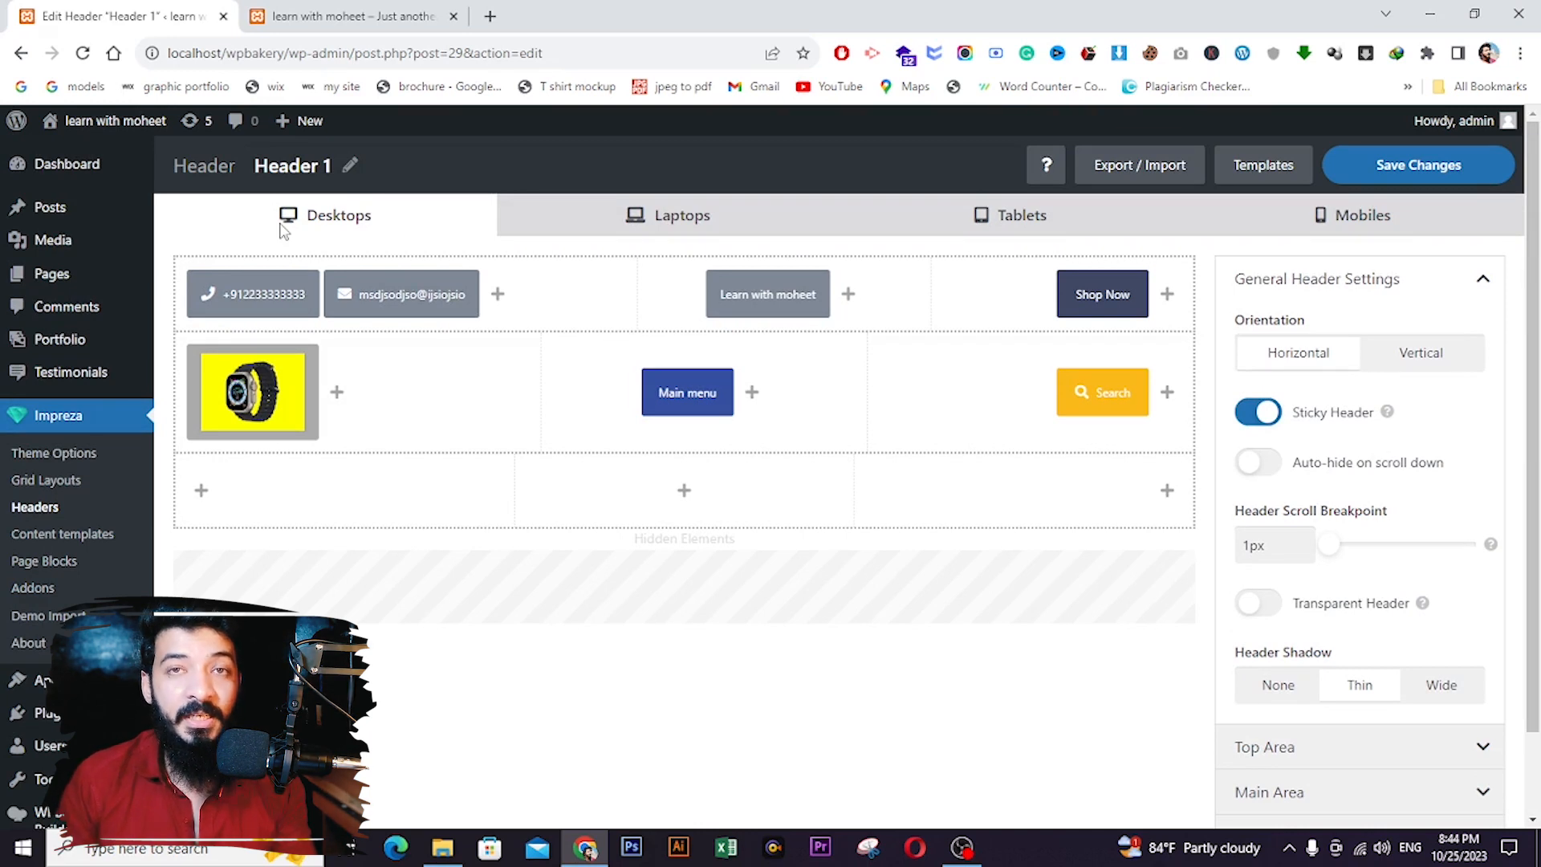
pyautogui.moveTo(259, 273)
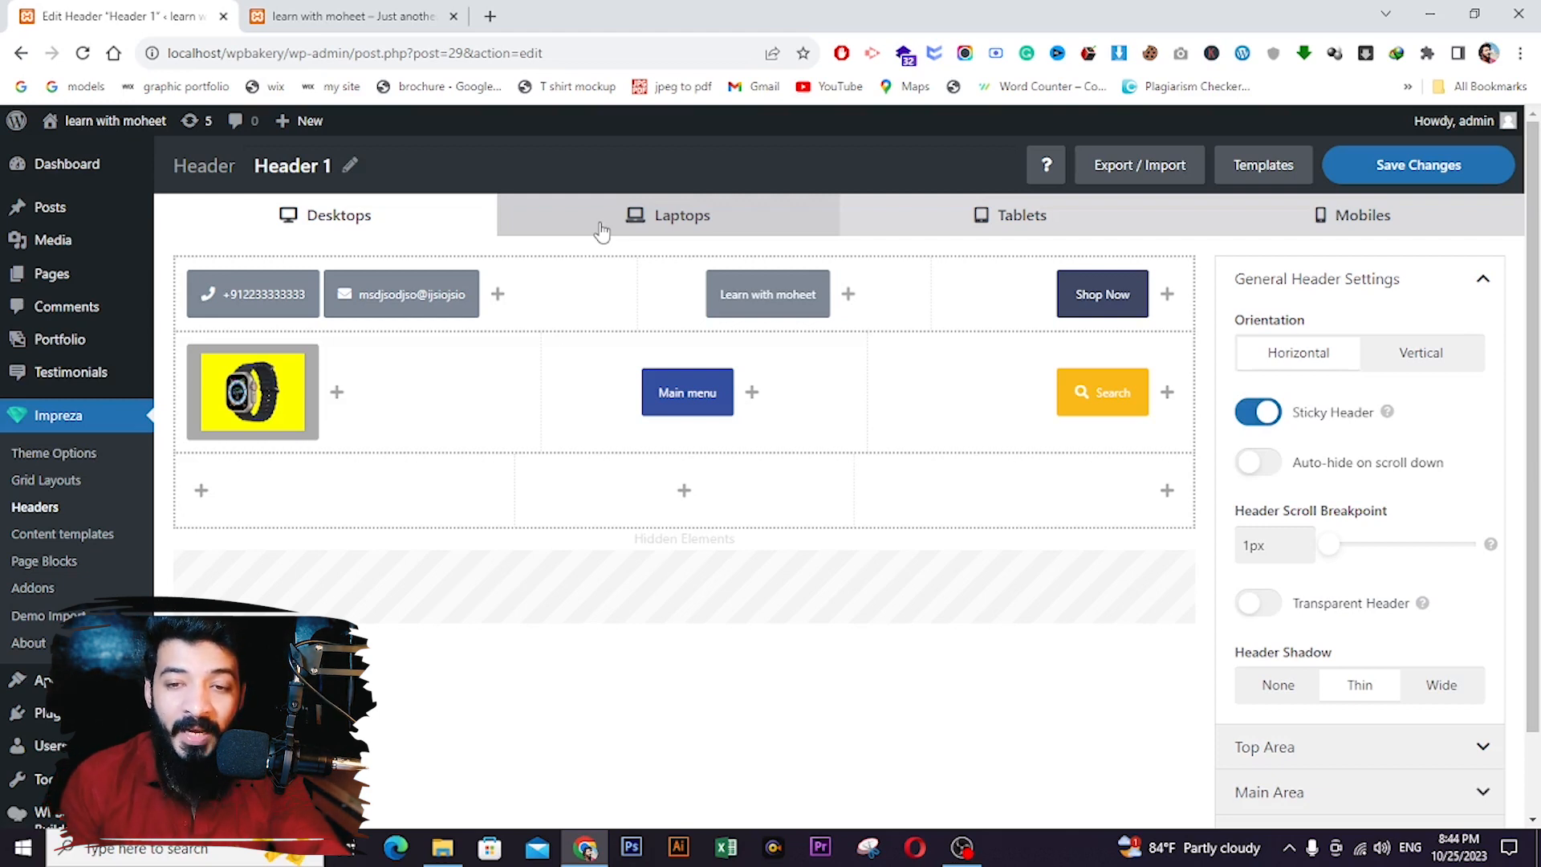
# - In the mobile header layout, review the phone element's text colour options and save it
pyautogui.click(1260, 210)
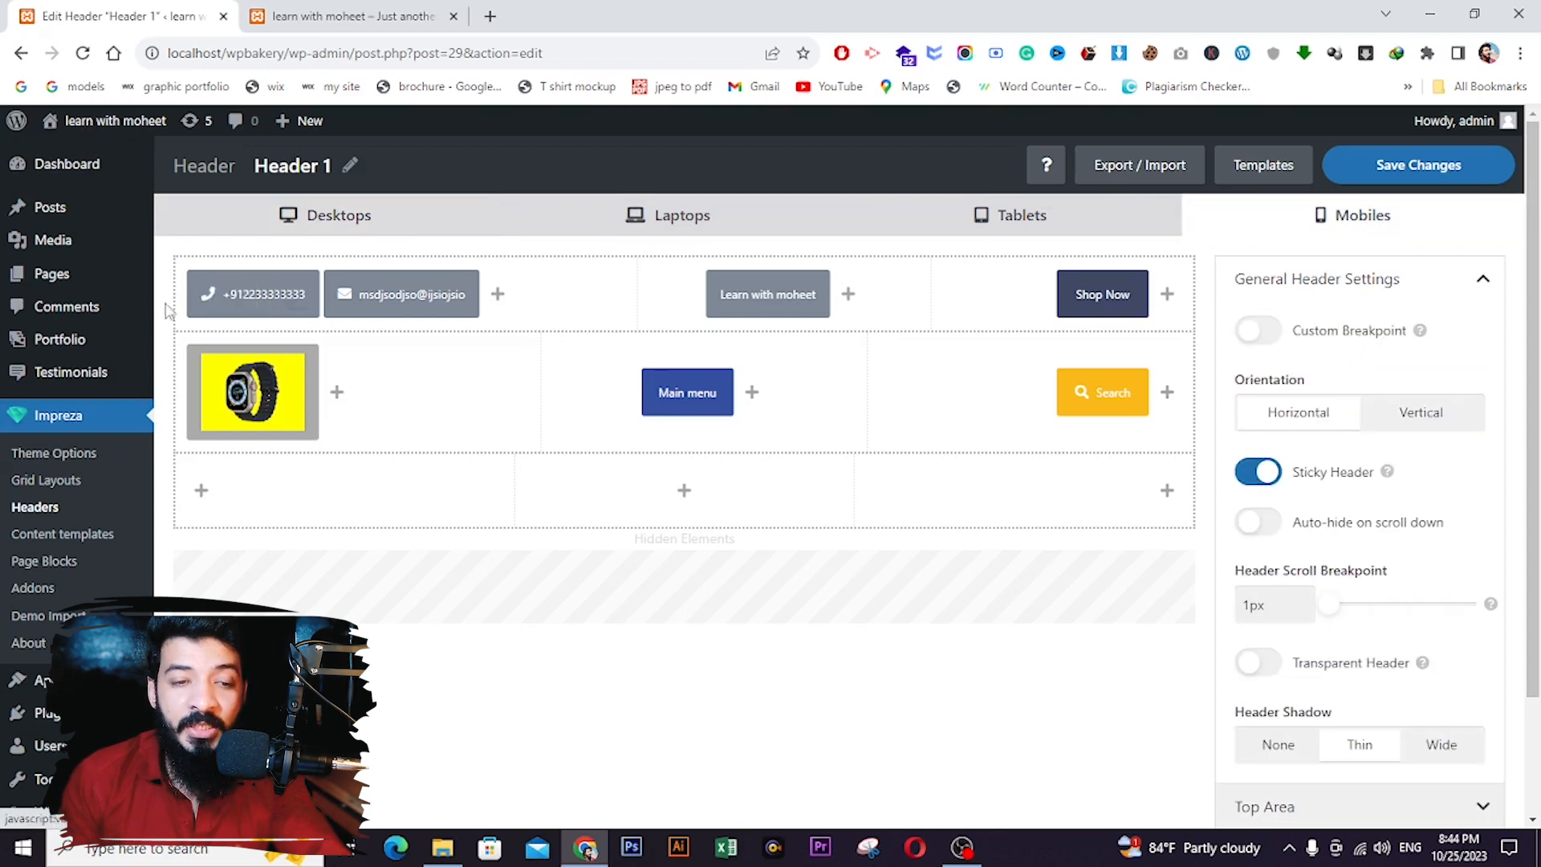
pyautogui.click(217, 297)
pyautogui.click(559, 221)
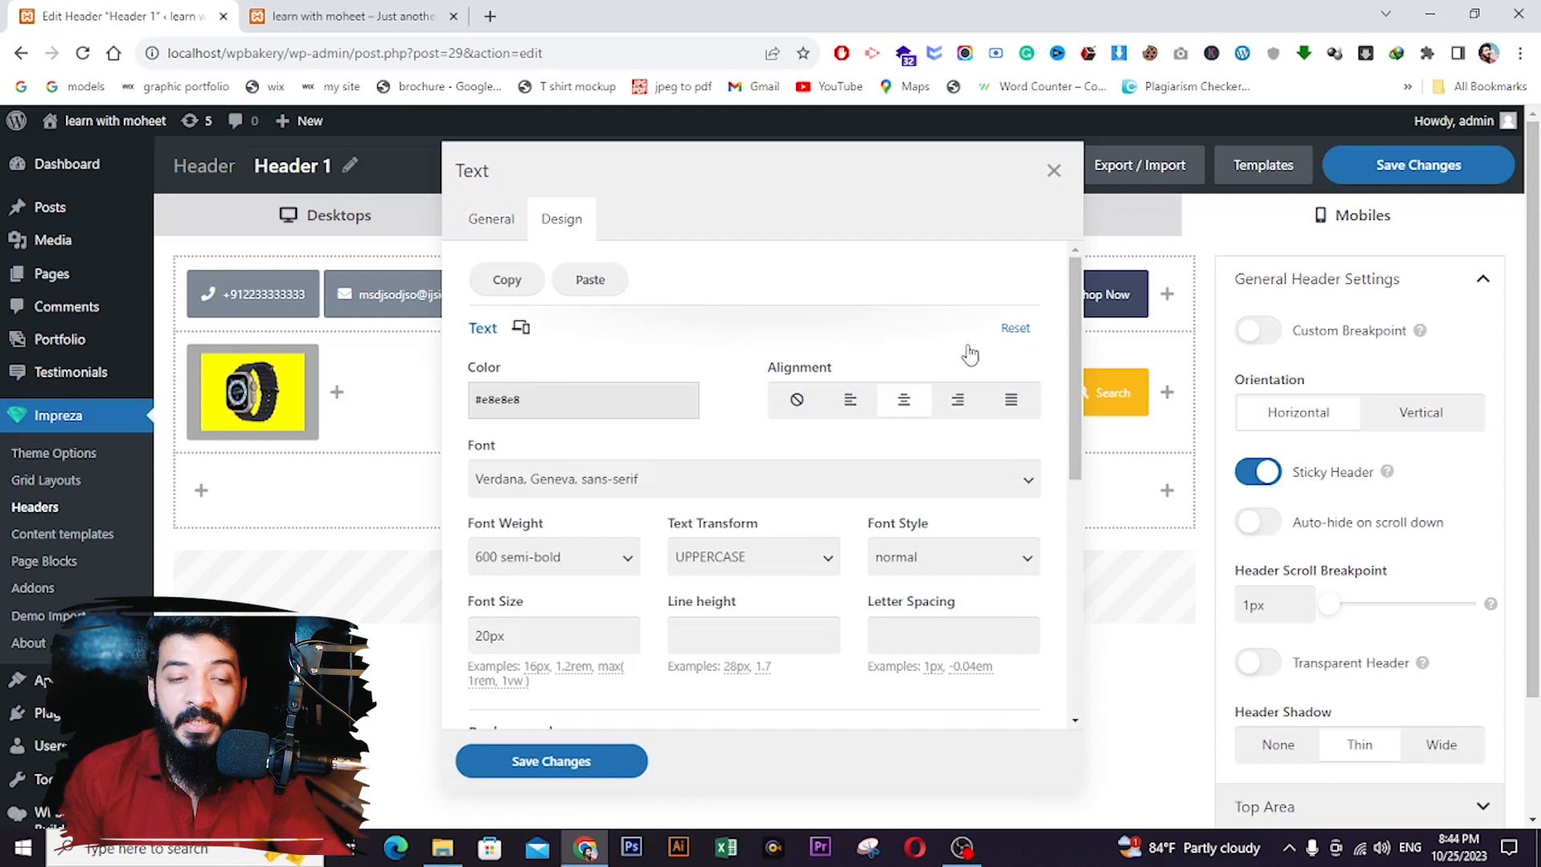
pyautogui.click(604, 404)
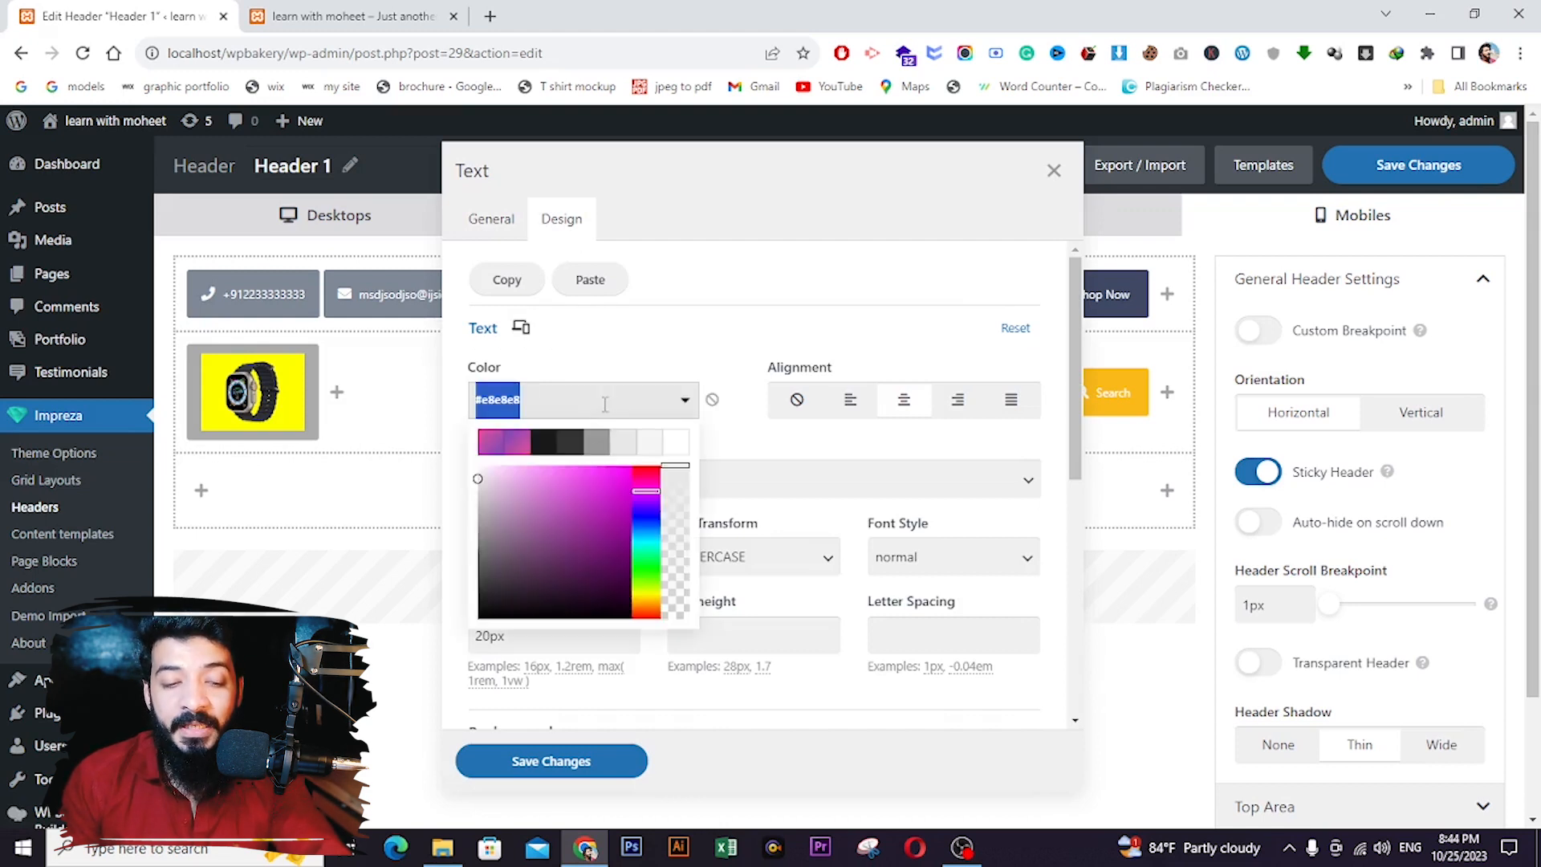
pyautogui.click(703, 337)
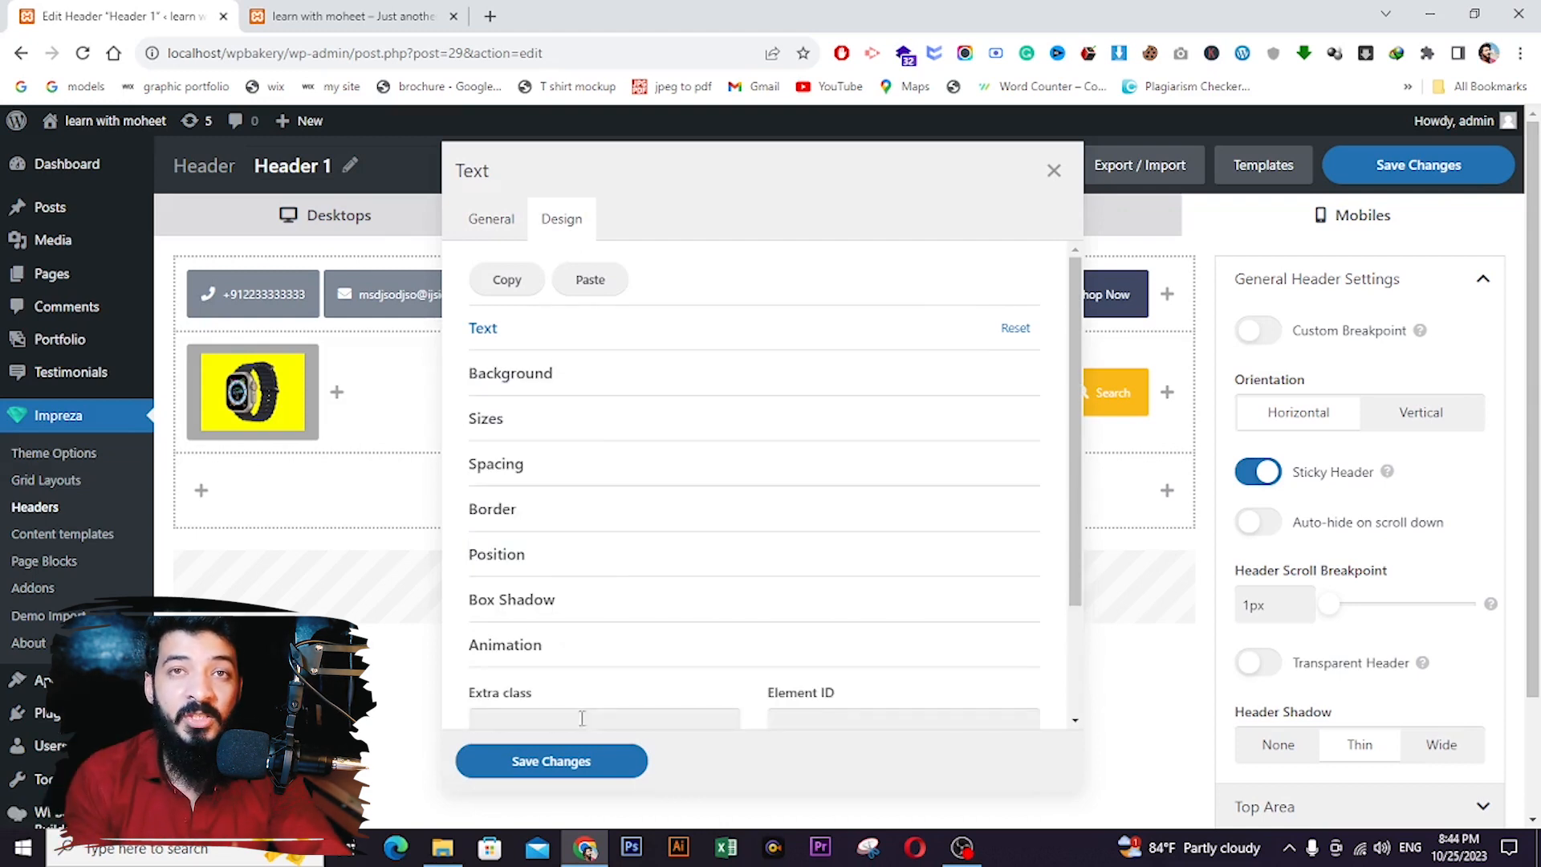
pyautogui.click(566, 764)
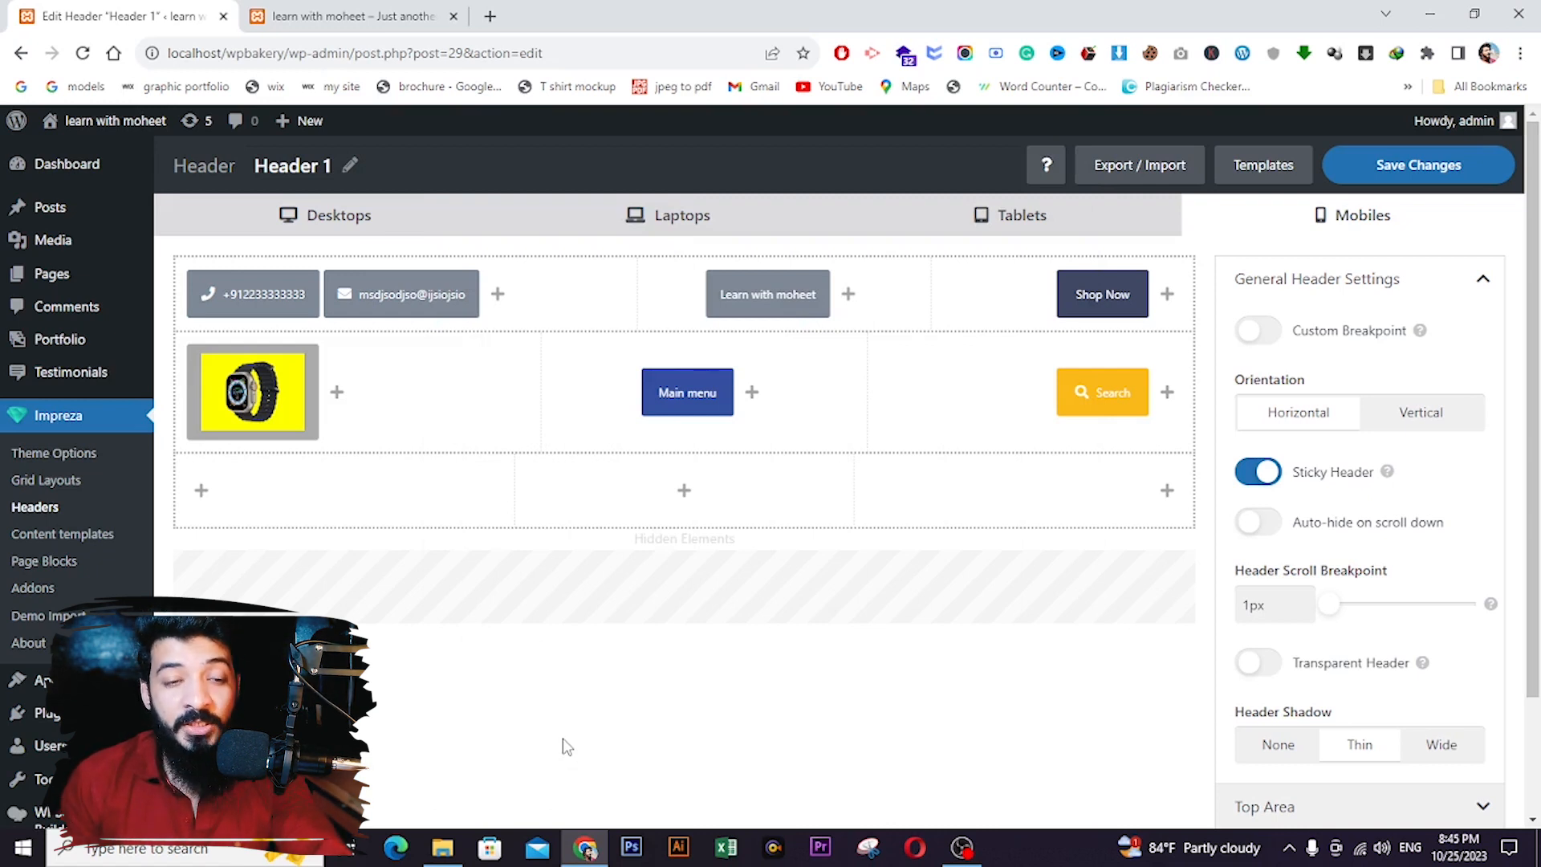
# - Return the builder to the desktop layout and save the header changes
pyautogui.click(359, 220)
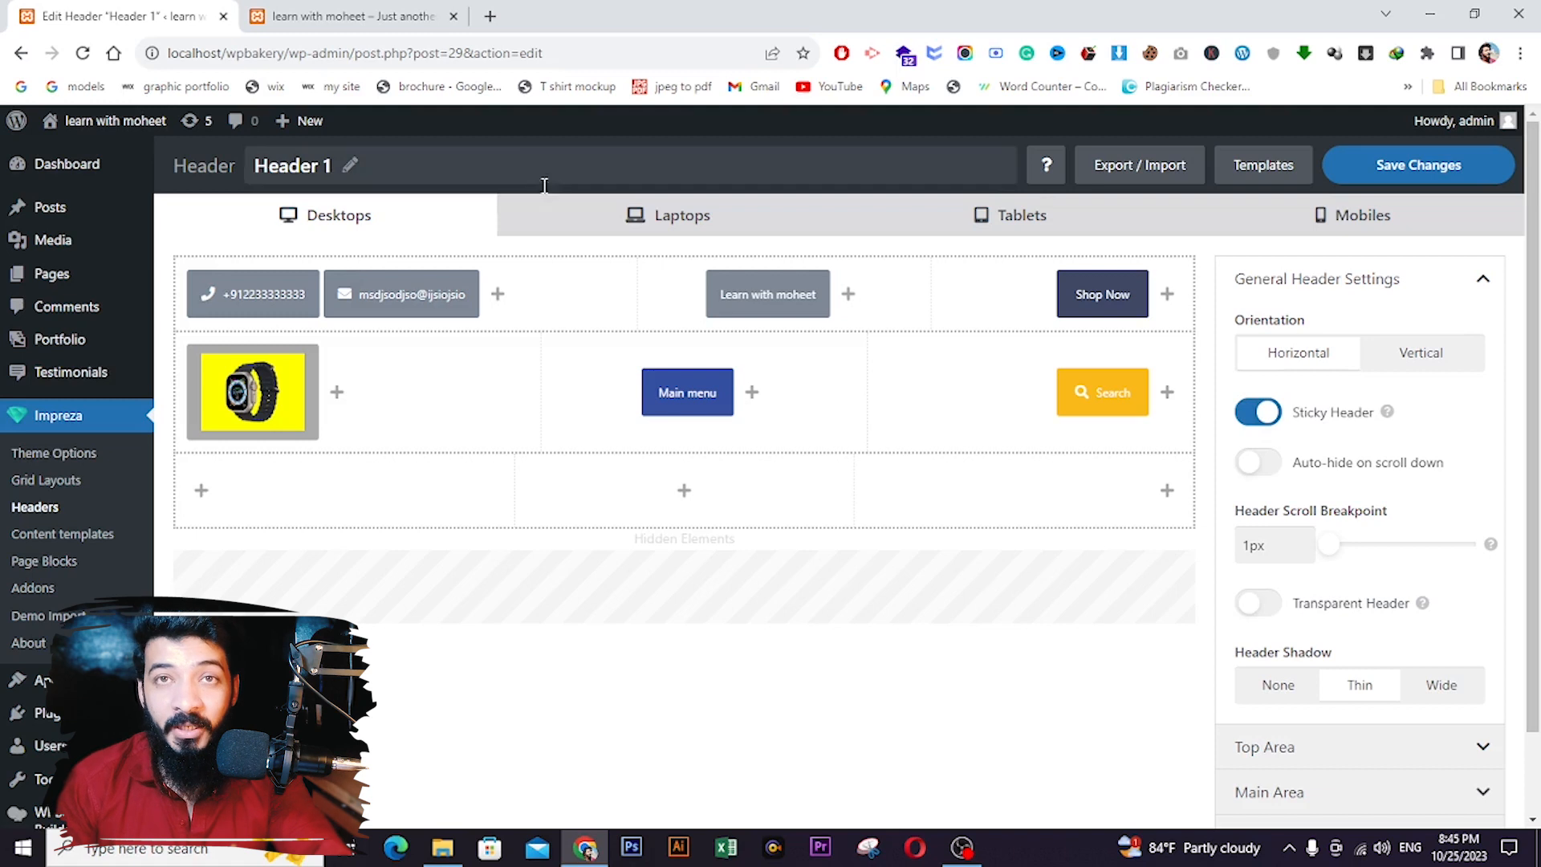
pyautogui.click(573, 231)
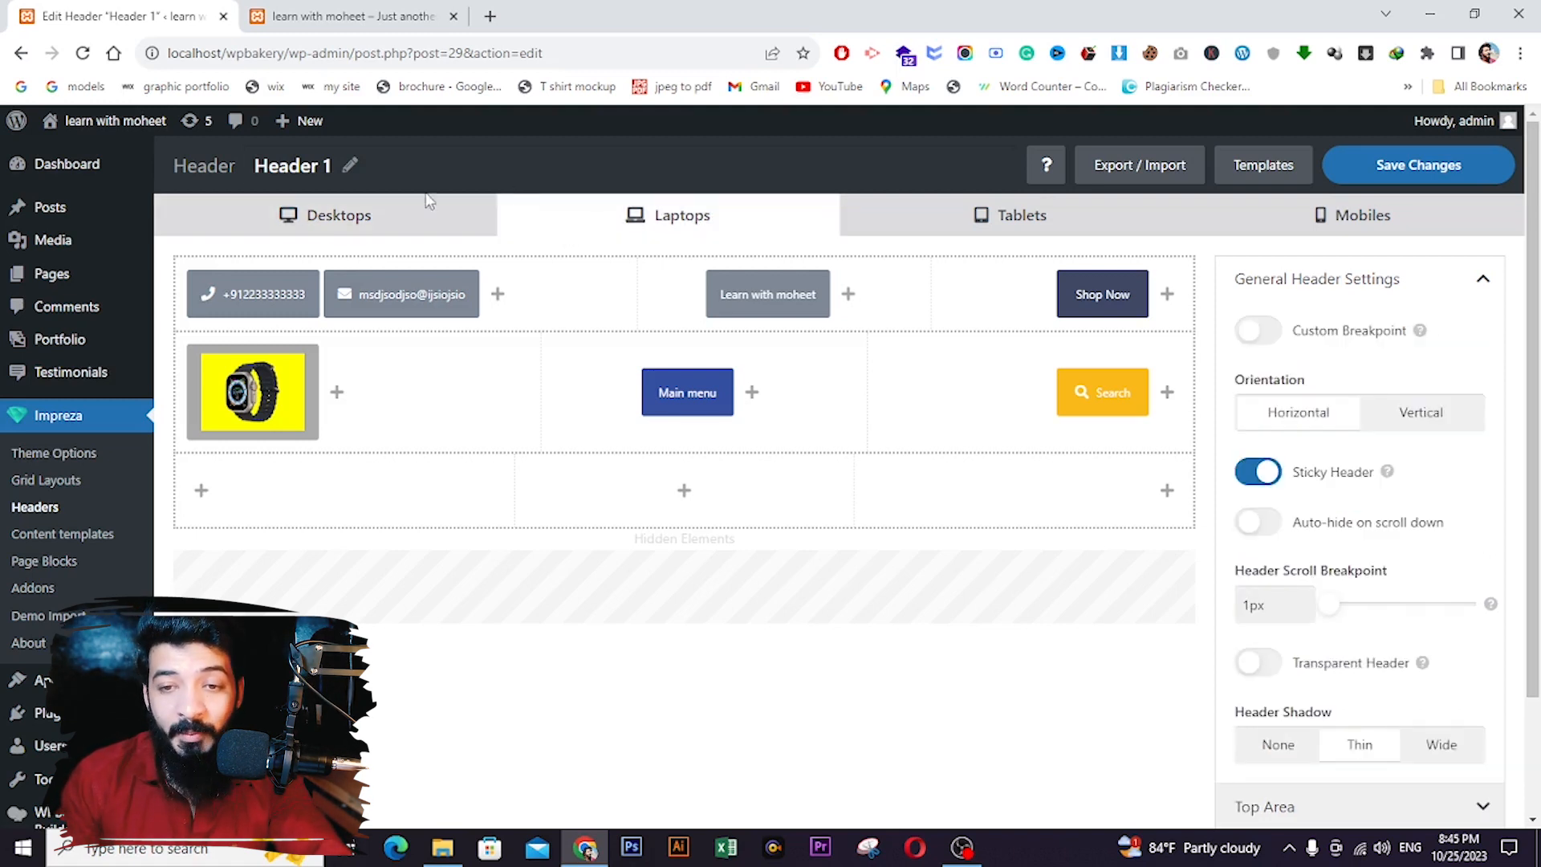
pyautogui.click(417, 230)
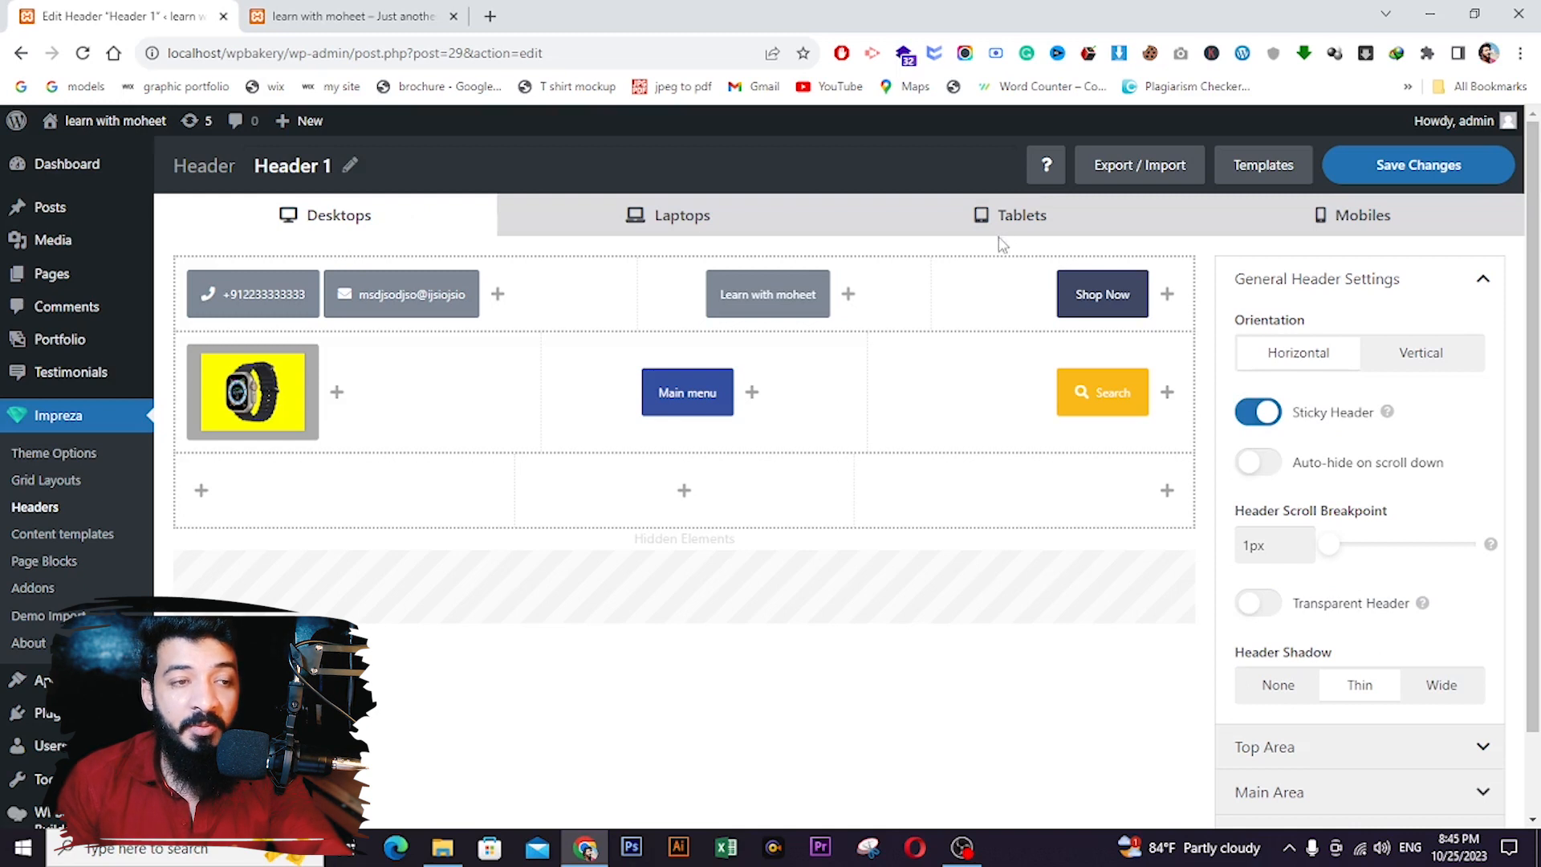
pyautogui.click(1375, 160)
# - Reload the live site to confirm the Shop Now button, then go back to the header builder
pyautogui.click(337, 17)
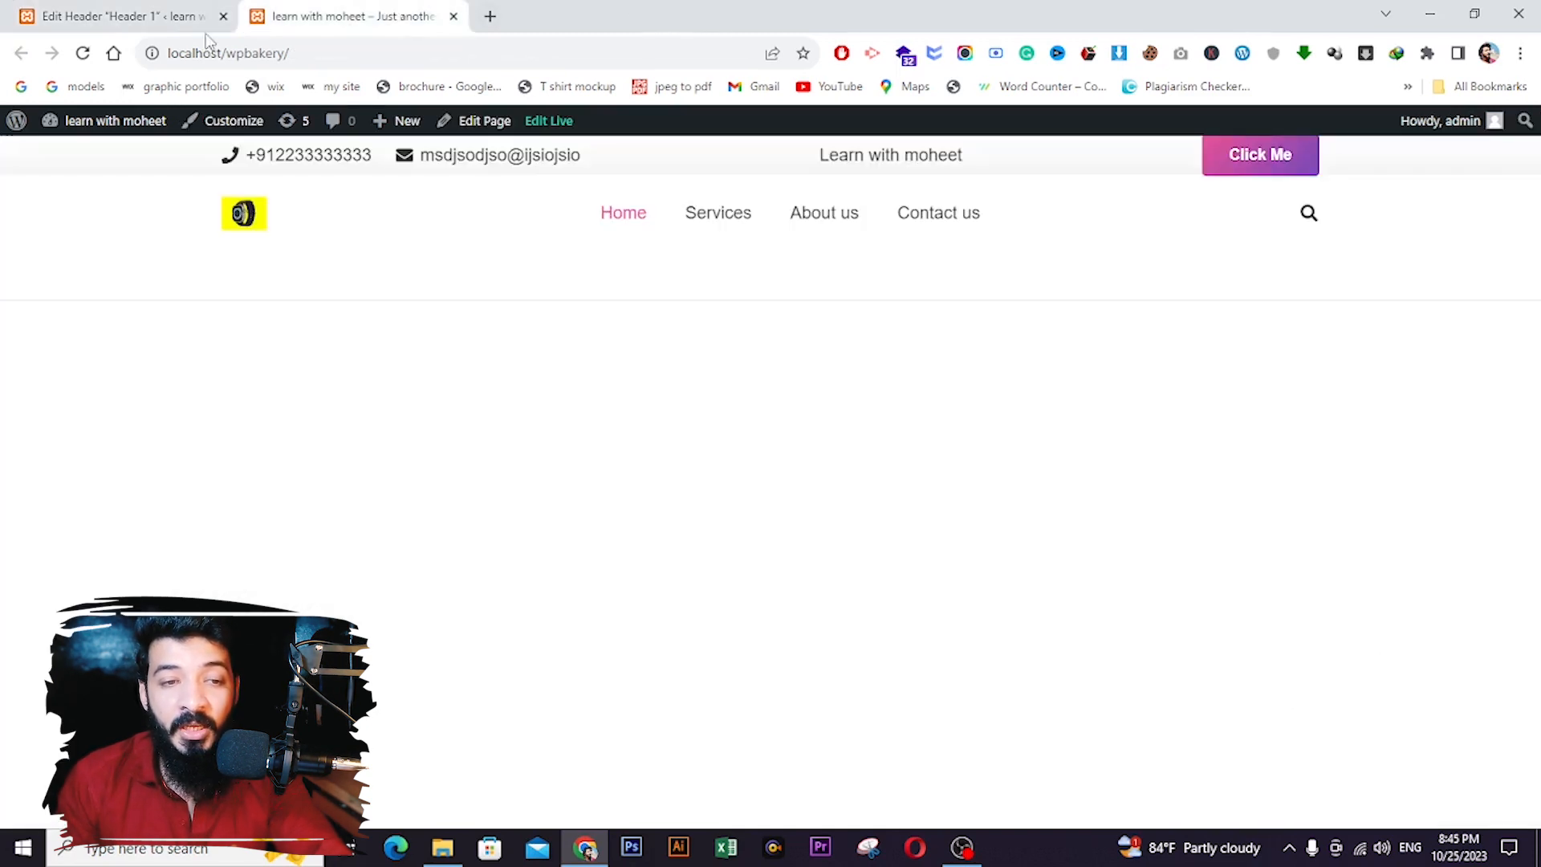
pyautogui.click(85, 56)
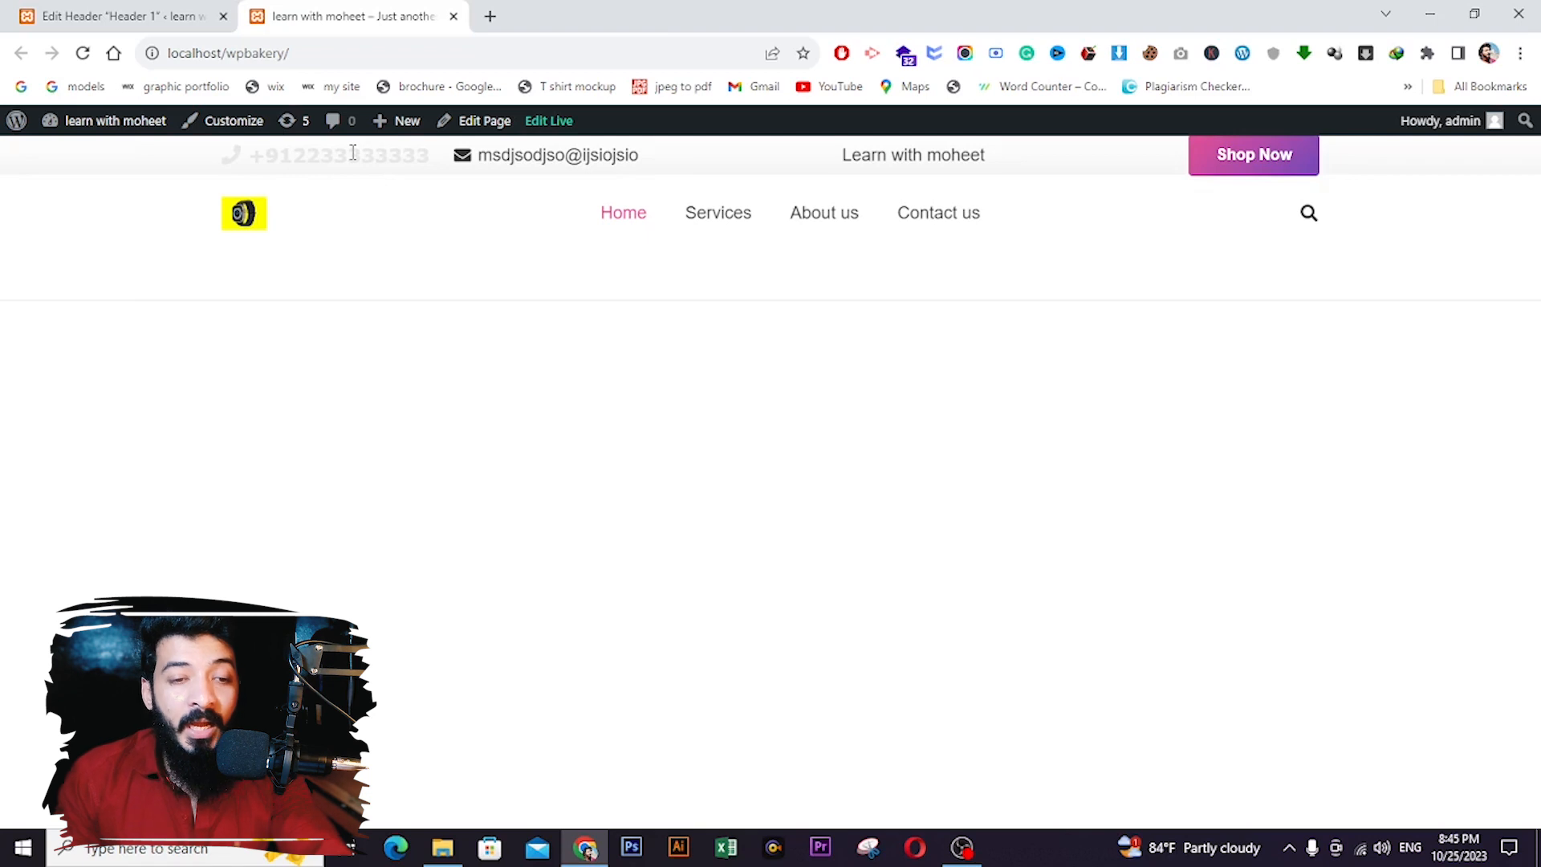
pyautogui.click(143, 16)
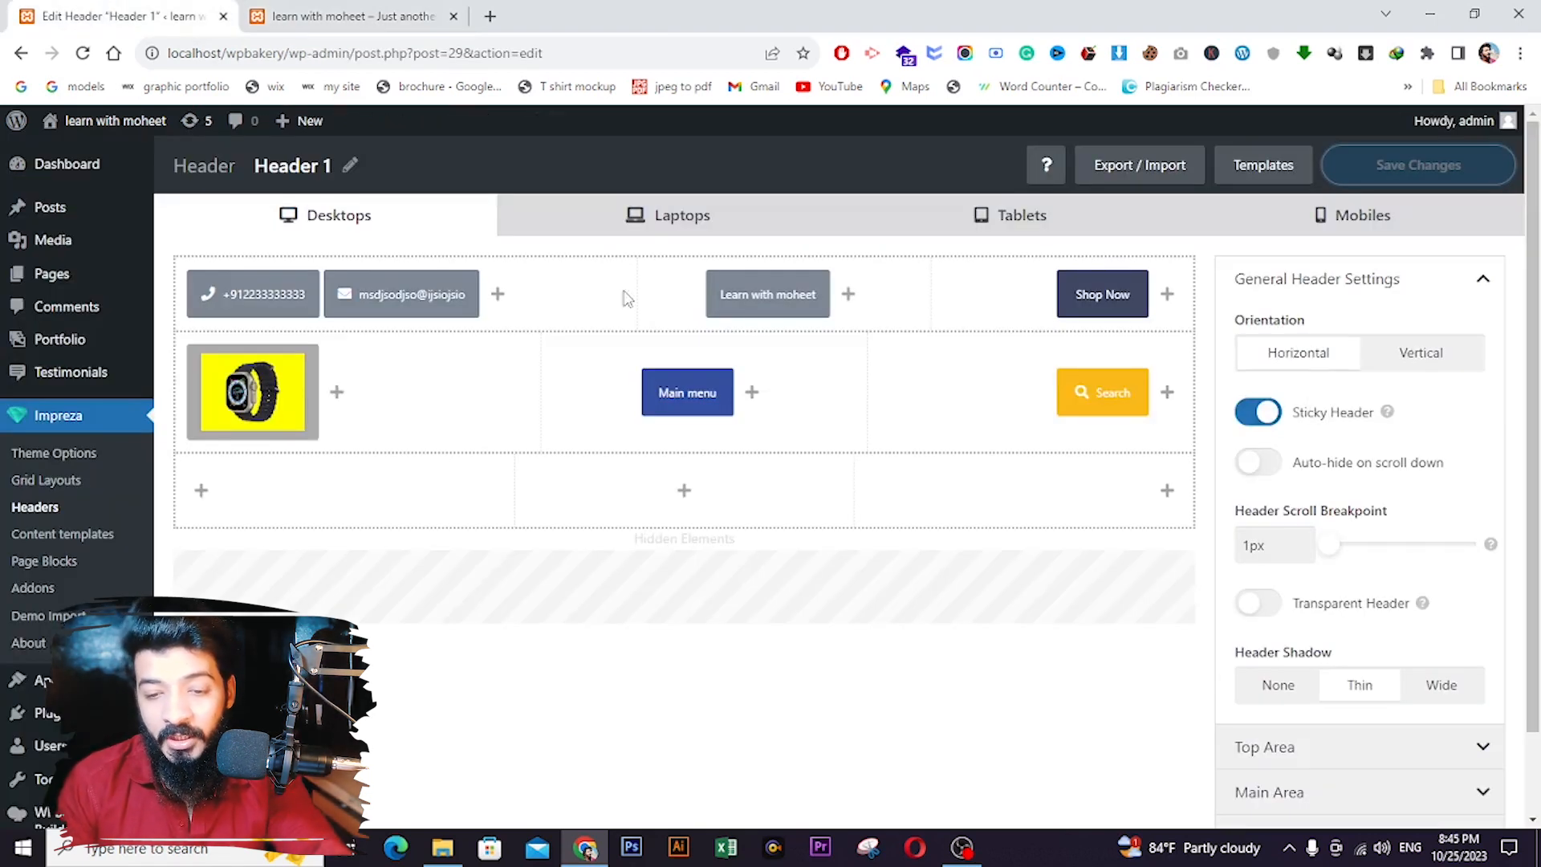
# - Turn off Show Area for the header's empty bottom row
pyautogui.scroll(-1, 1356, 377)
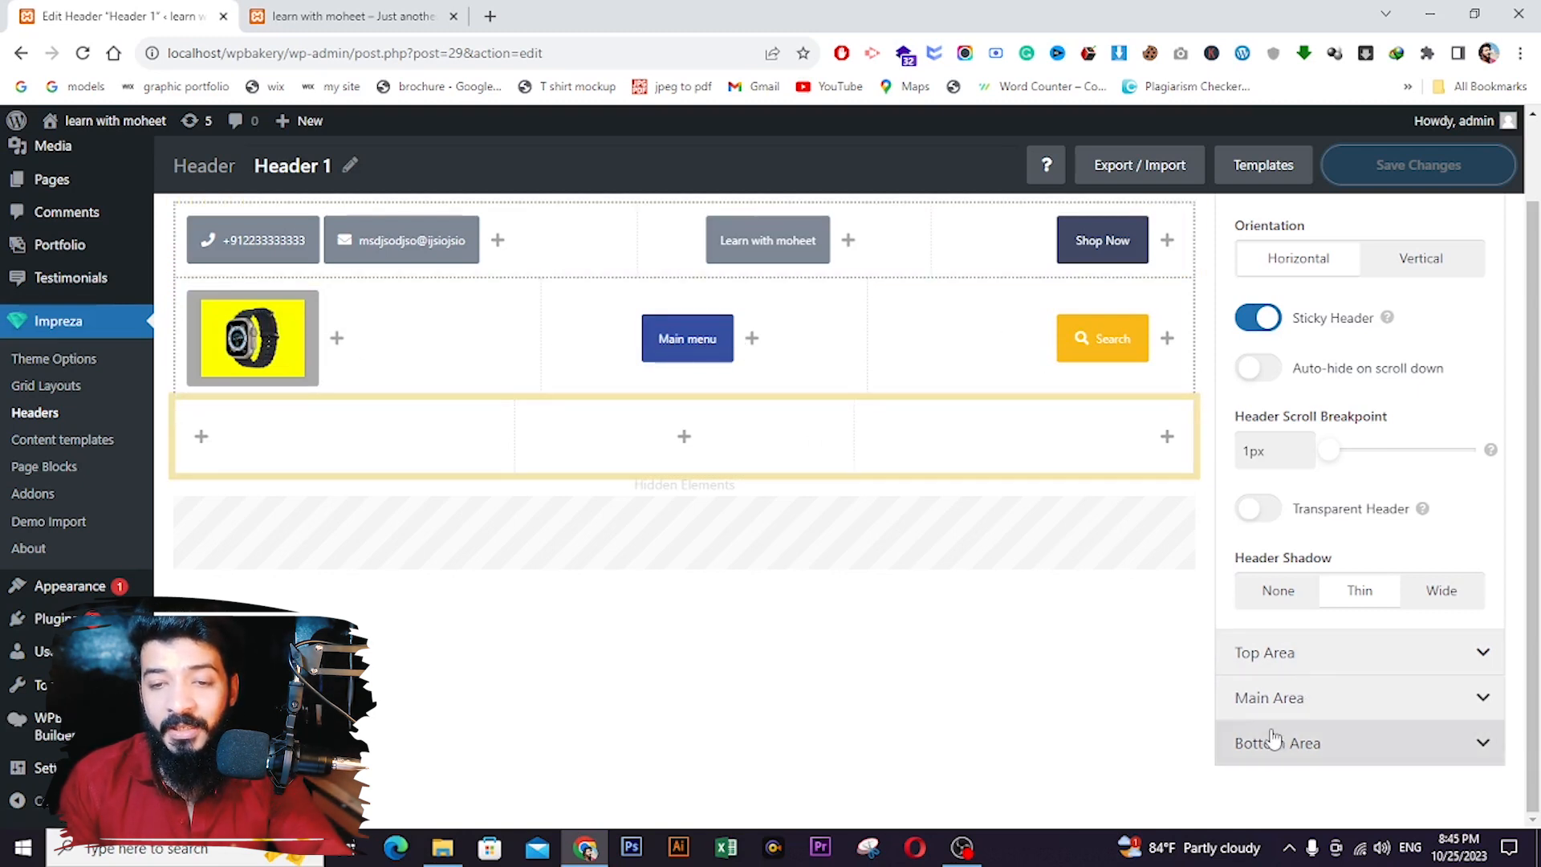
pyautogui.click(1303, 739)
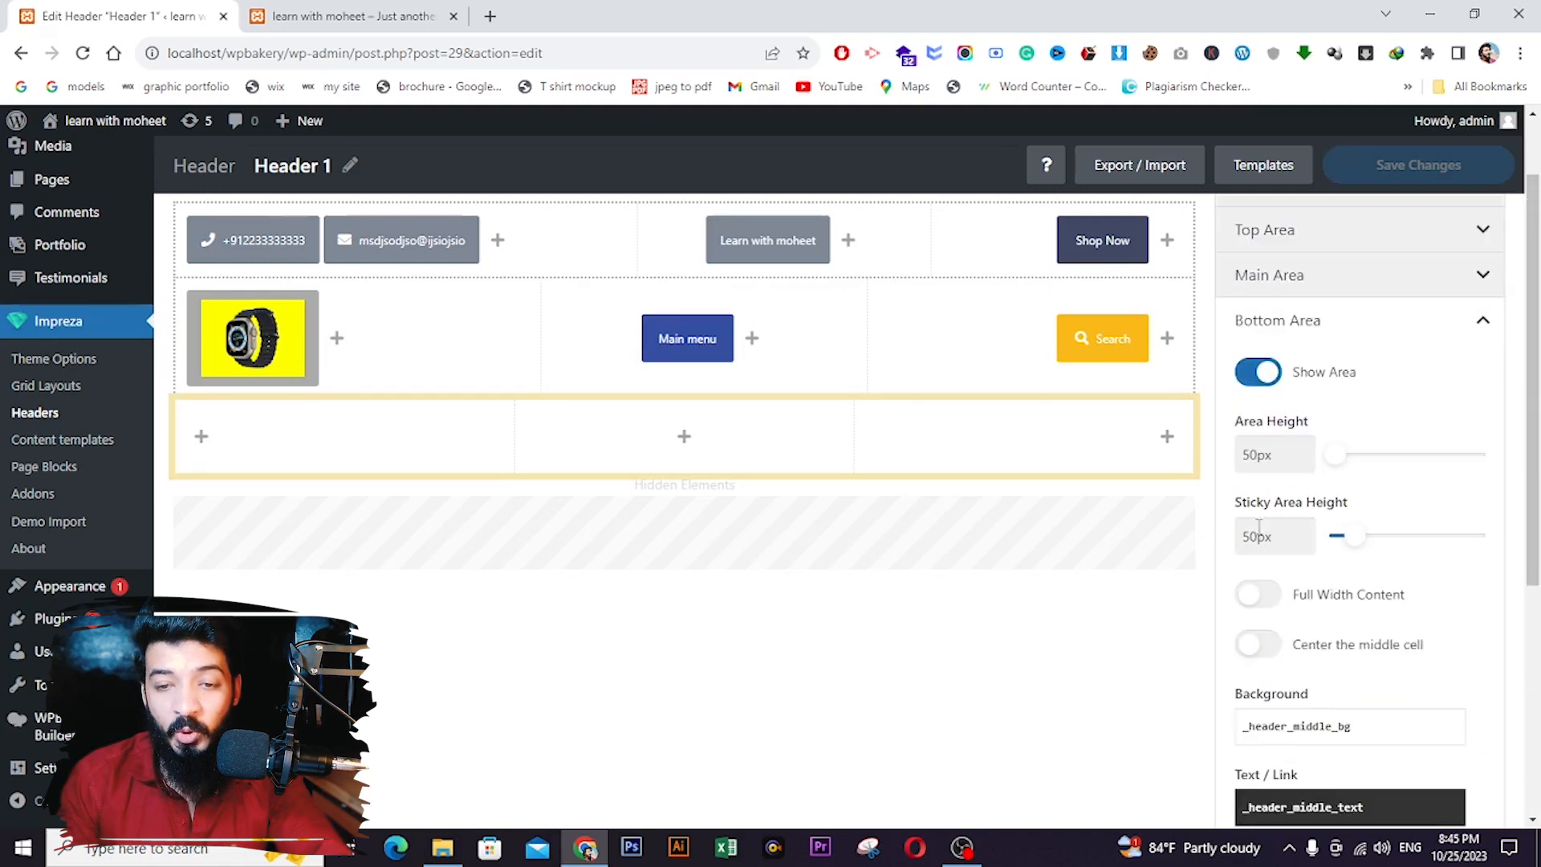
pyautogui.click(1258, 374)
# - Make the top bar 93px tall with a #333333 background
pyautogui.scroll(2, 905, 412)
pyautogui.click(1337, 320)
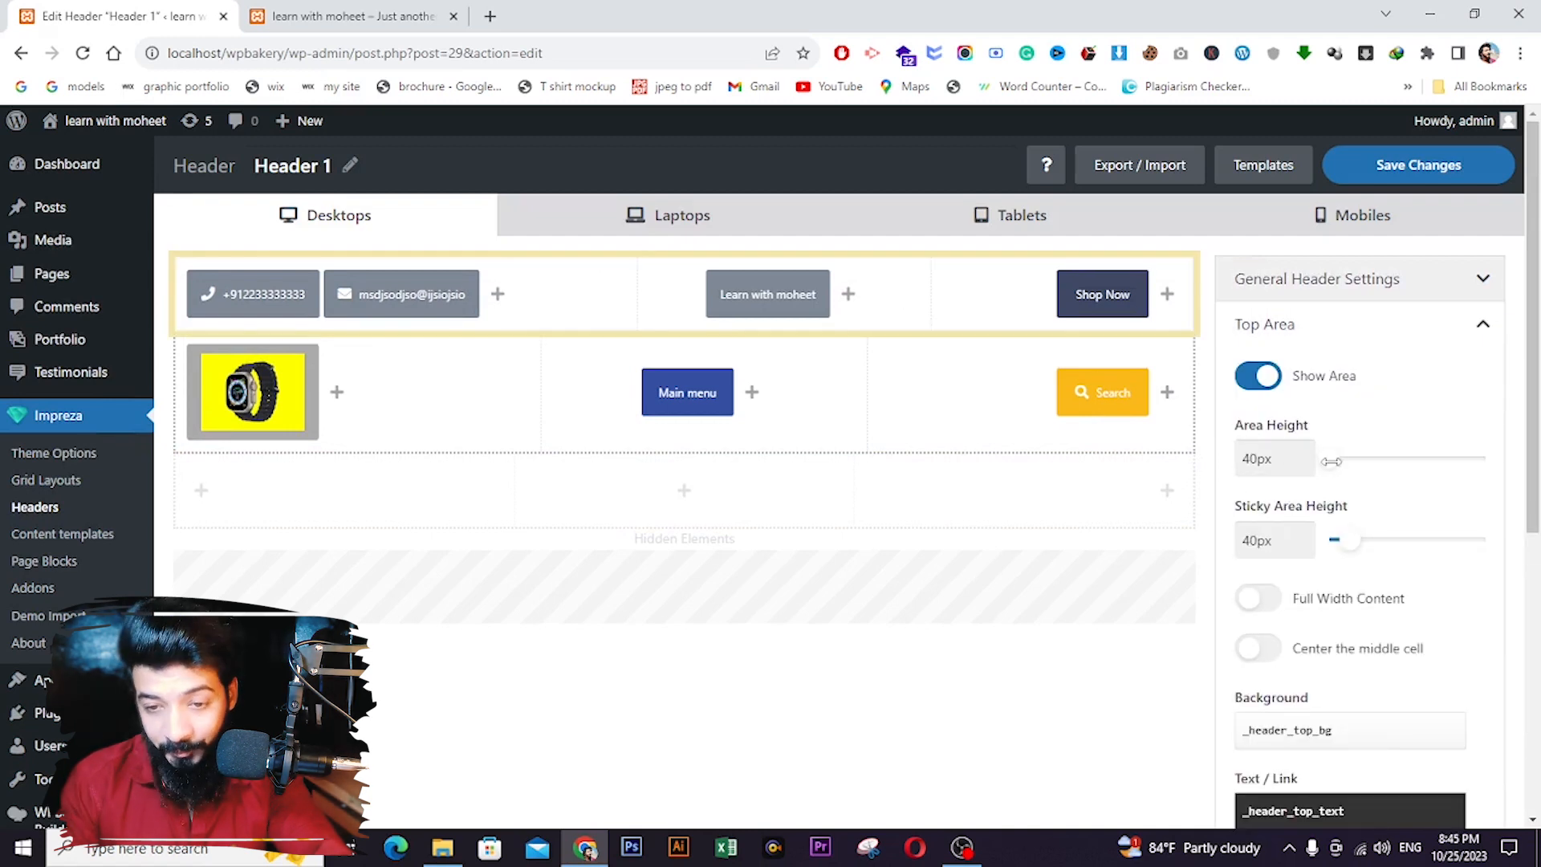
pyautogui.moveTo(1329, 462); pyautogui.dragTo(1362, 462)
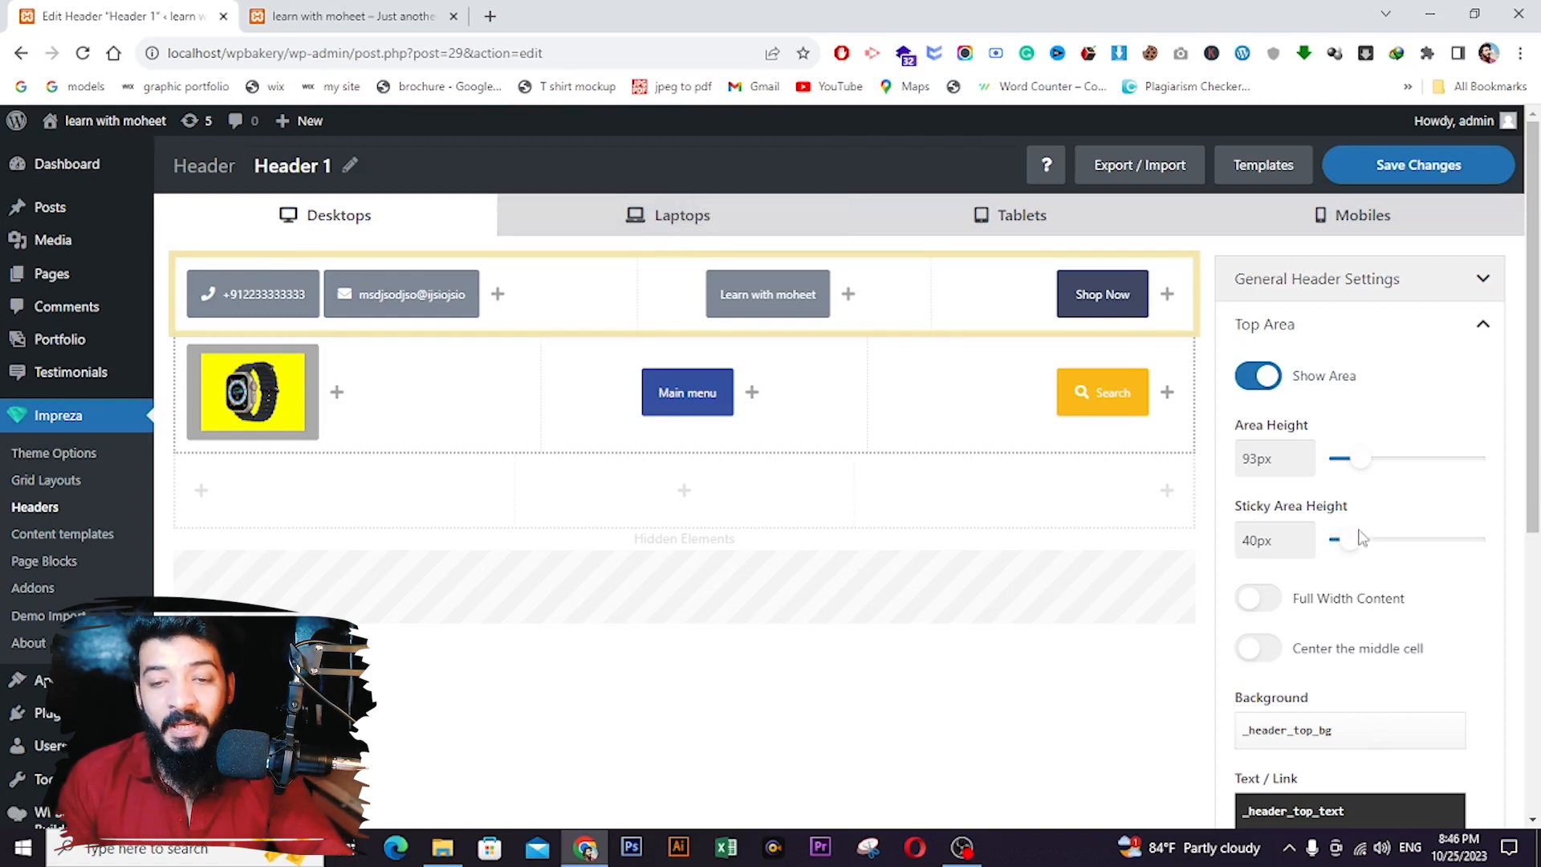
pyautogui.scroll(-1, 1283, 531)
pyautogui.scroll(-2, 1313, 534)
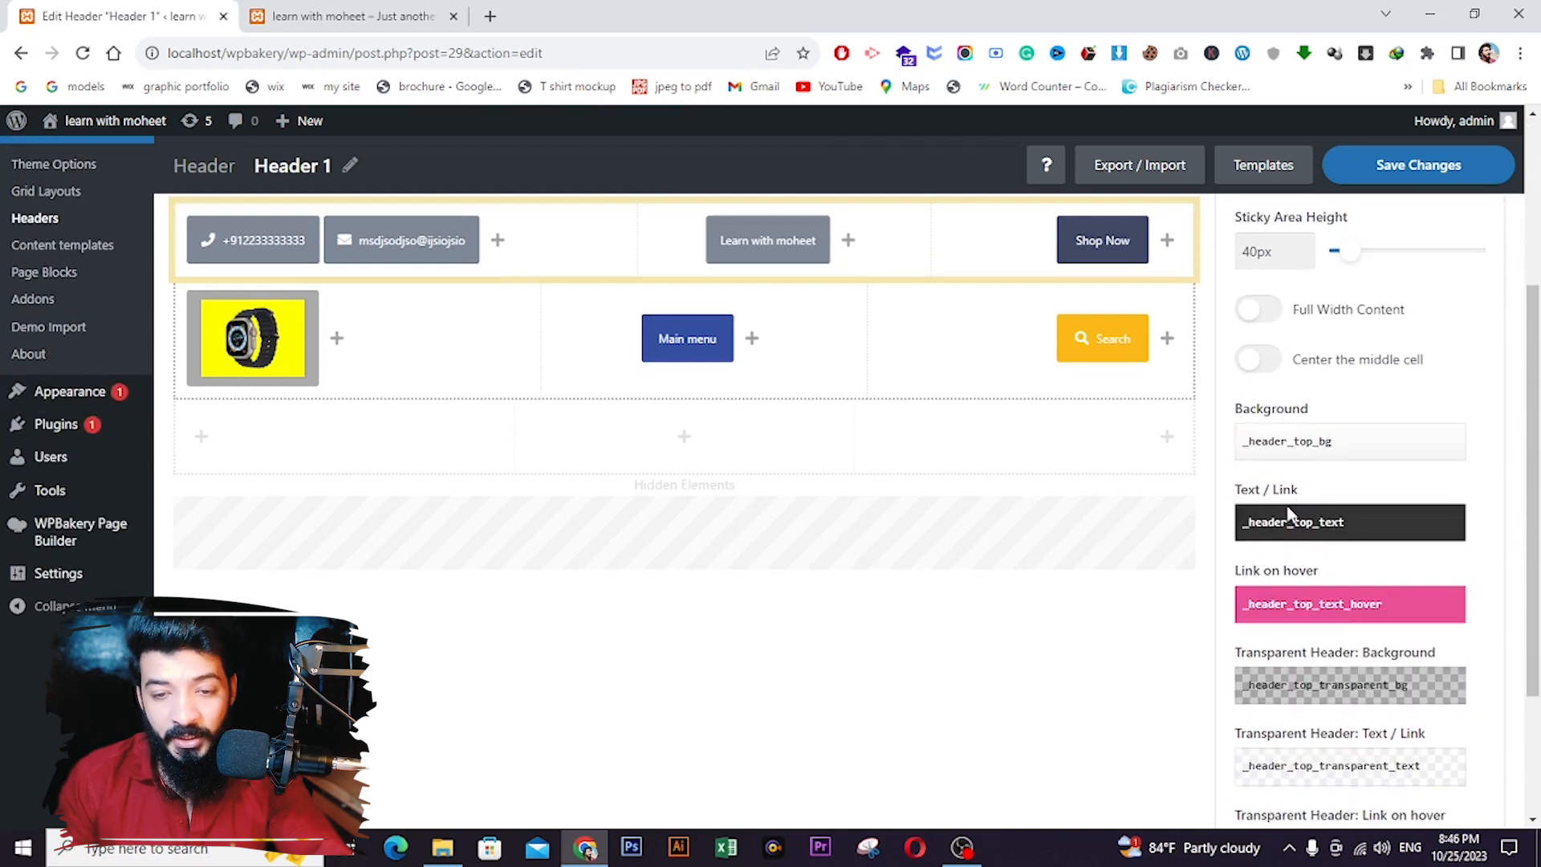
pyautogui.click(1296, 440)
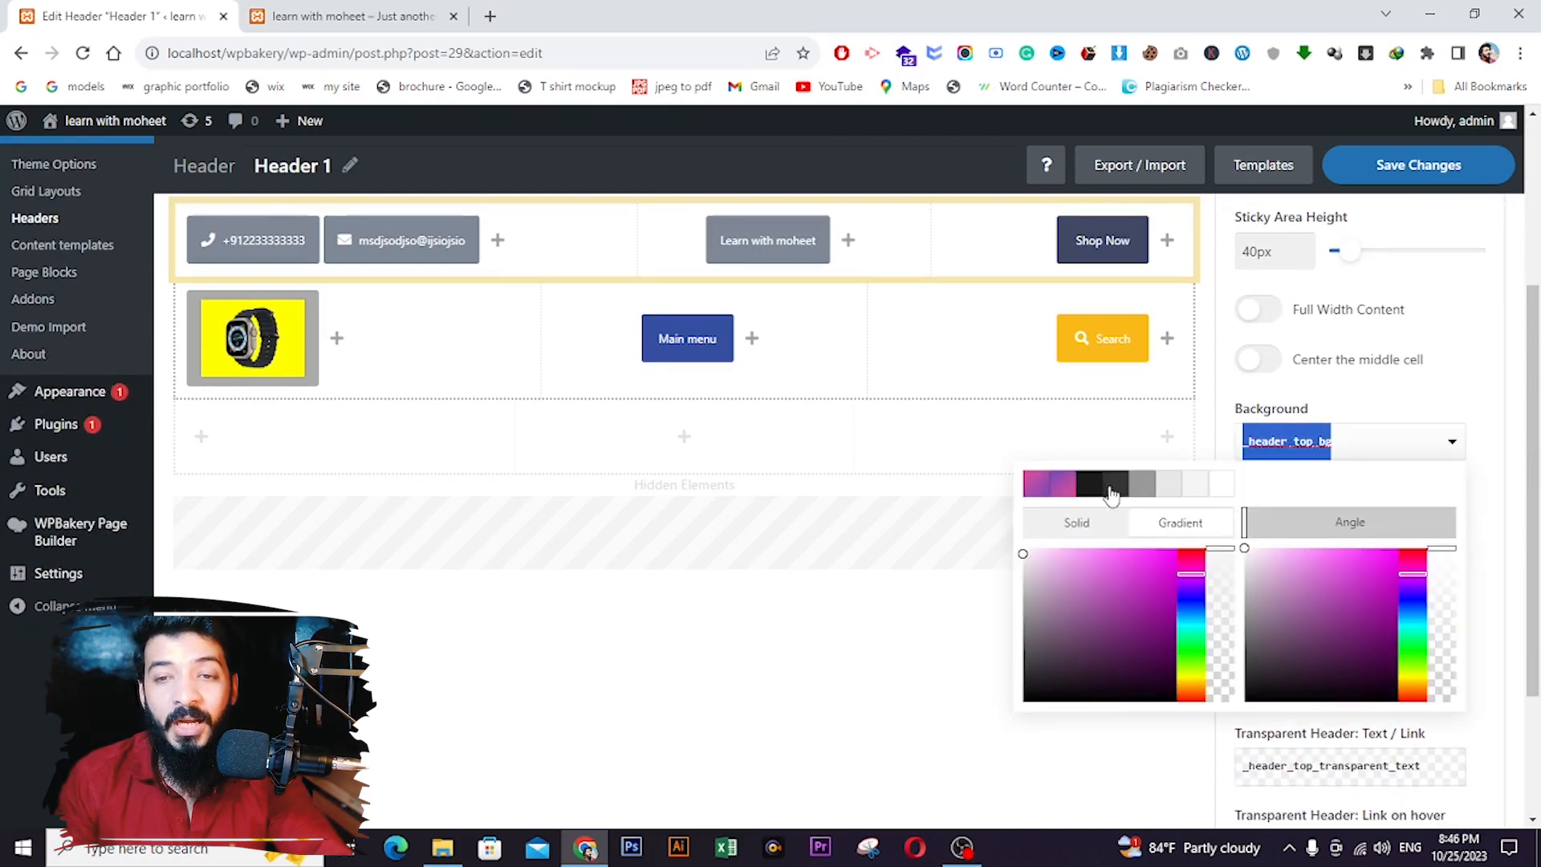
# - Save the header changes and switch to the live site tab
pyautogui.click(1370, 180)
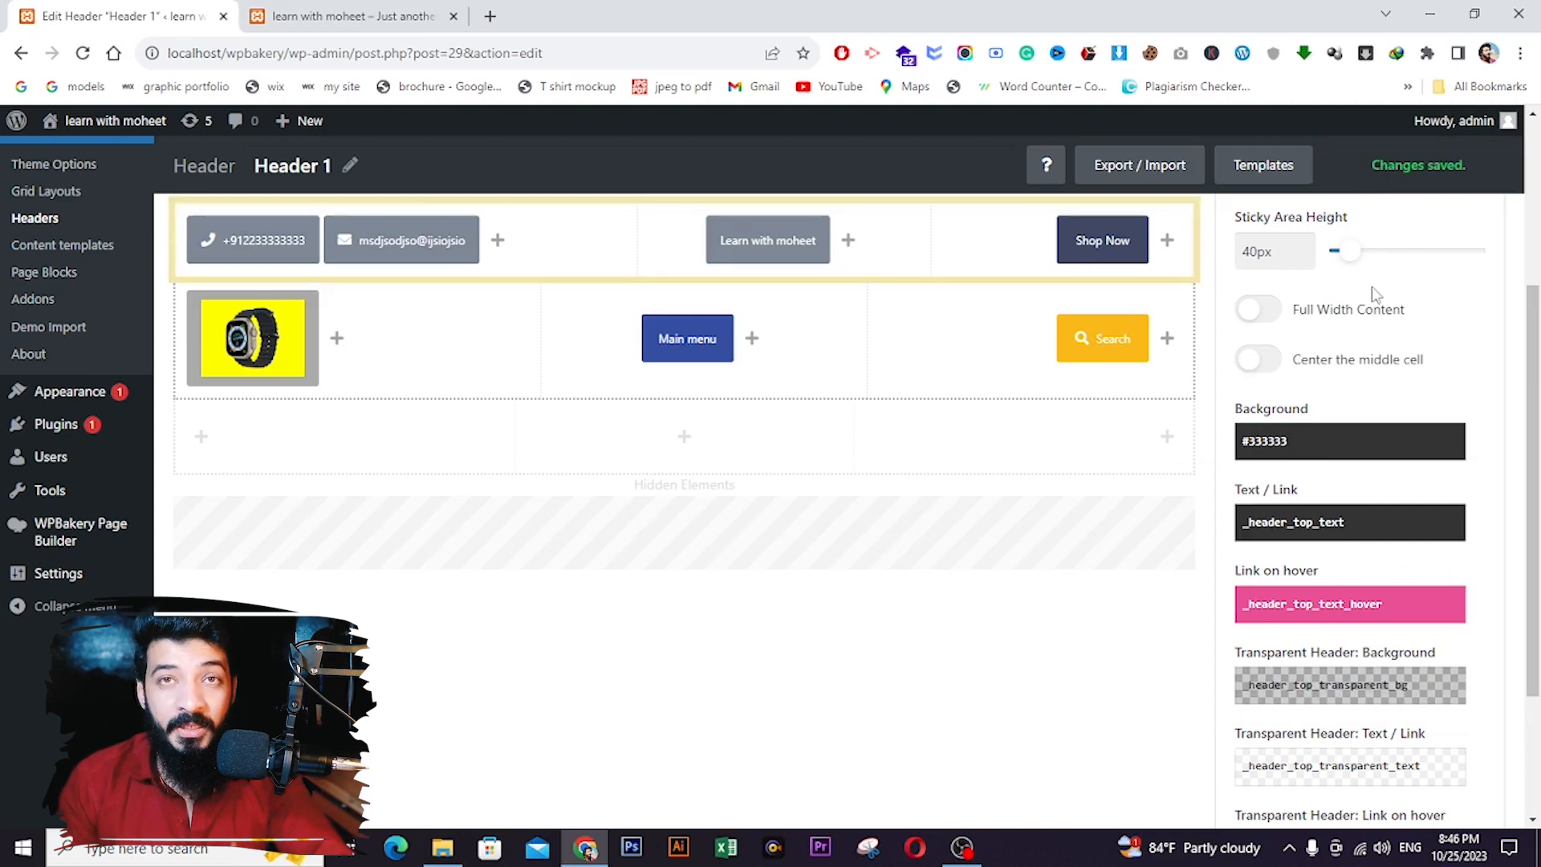
pyautogui.scroll(2, 1334, 311)
pyautogui.scroll(1, 1331, 311)
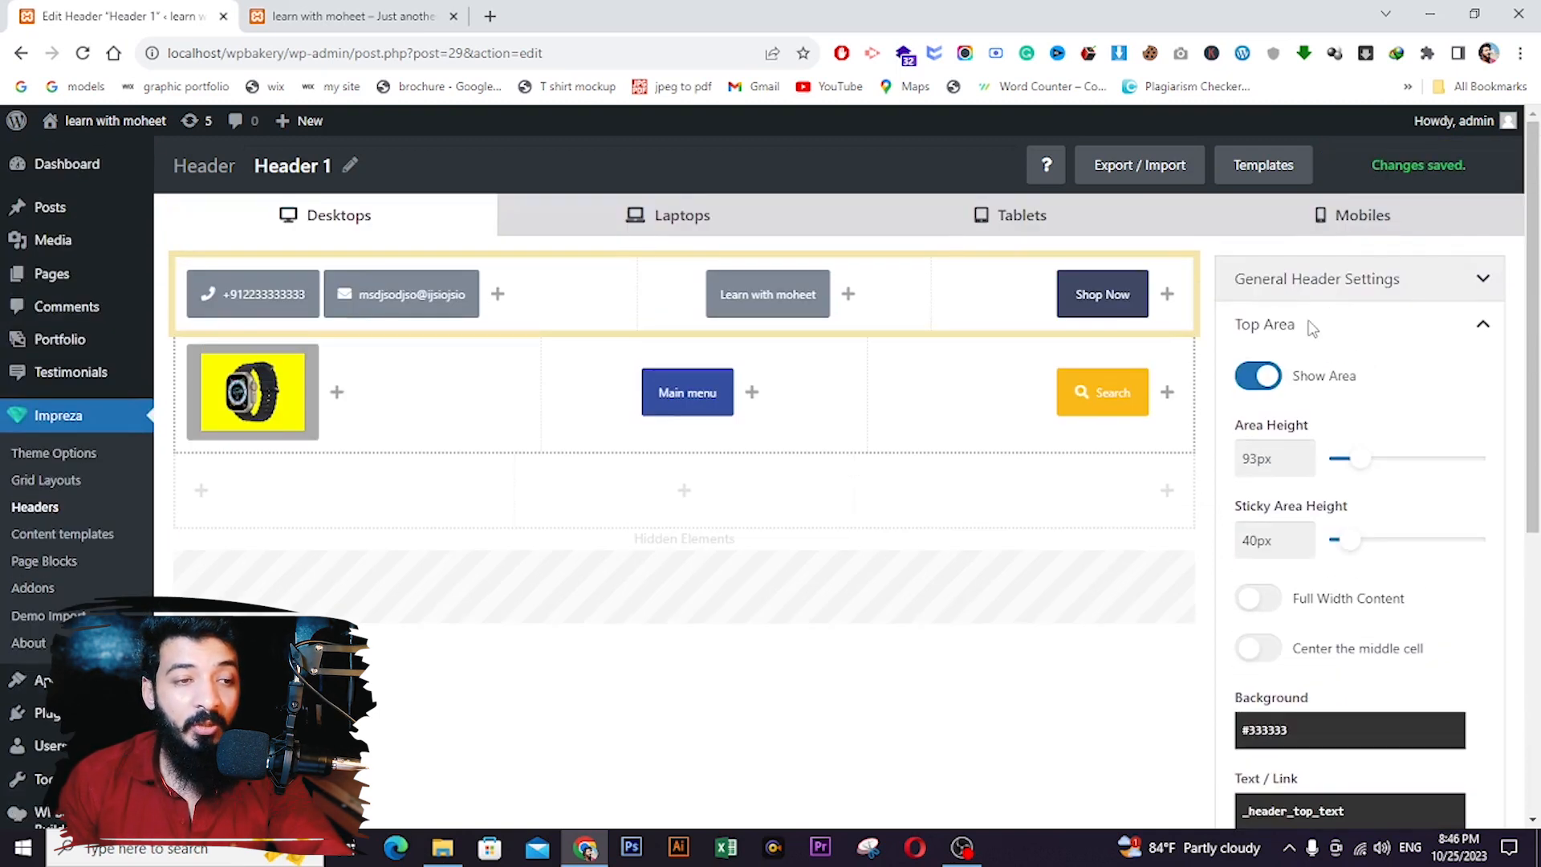
pyautogui.click(377, 16)
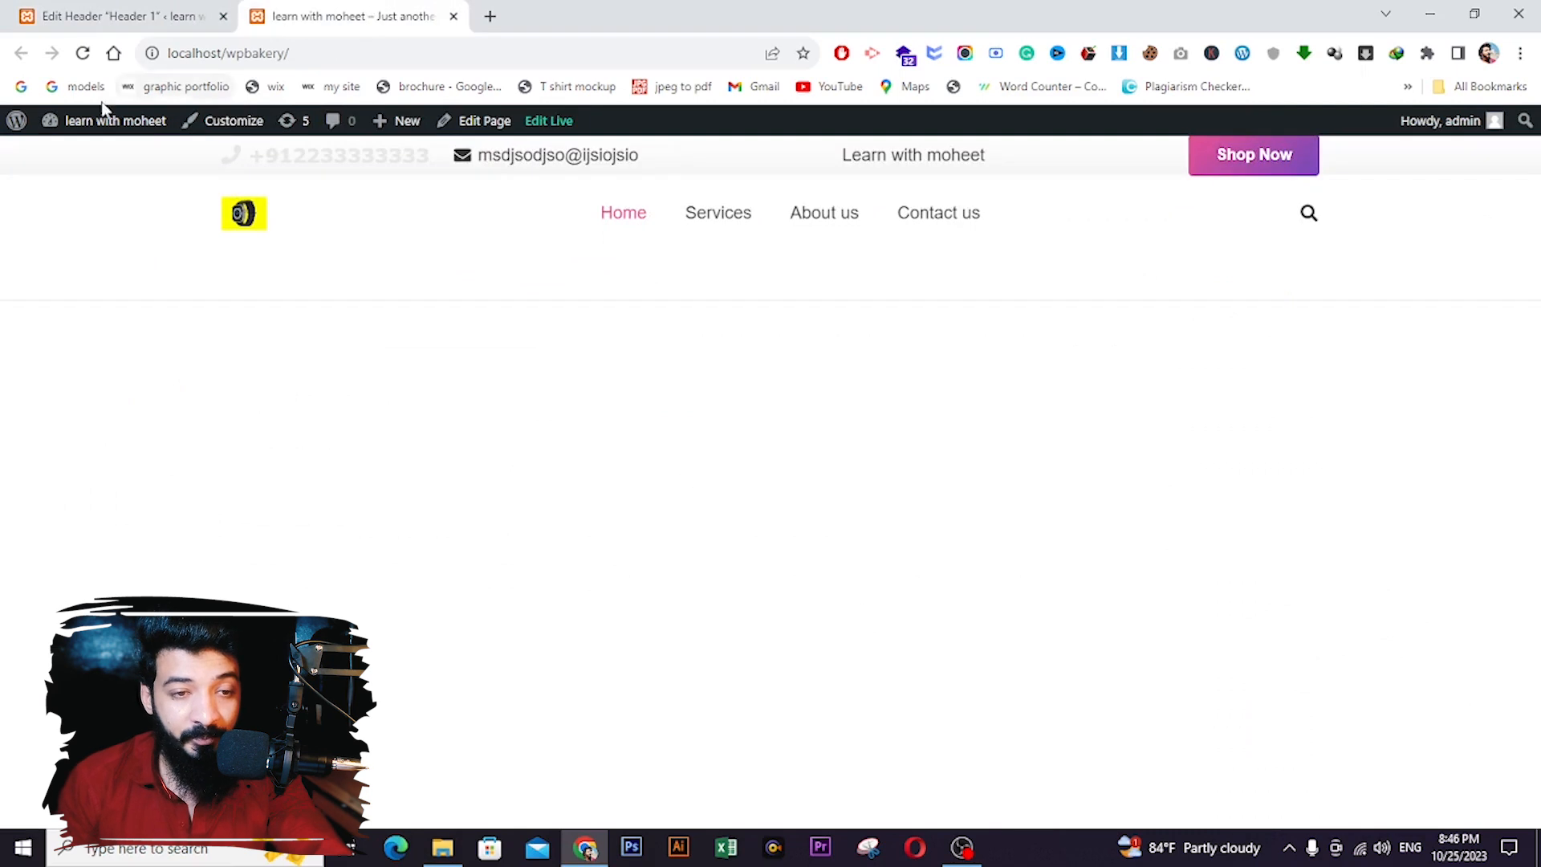
# - Reload the site to check the dark top bar, visit Services, then return to the header builder
pyautogui.click(82, 54)
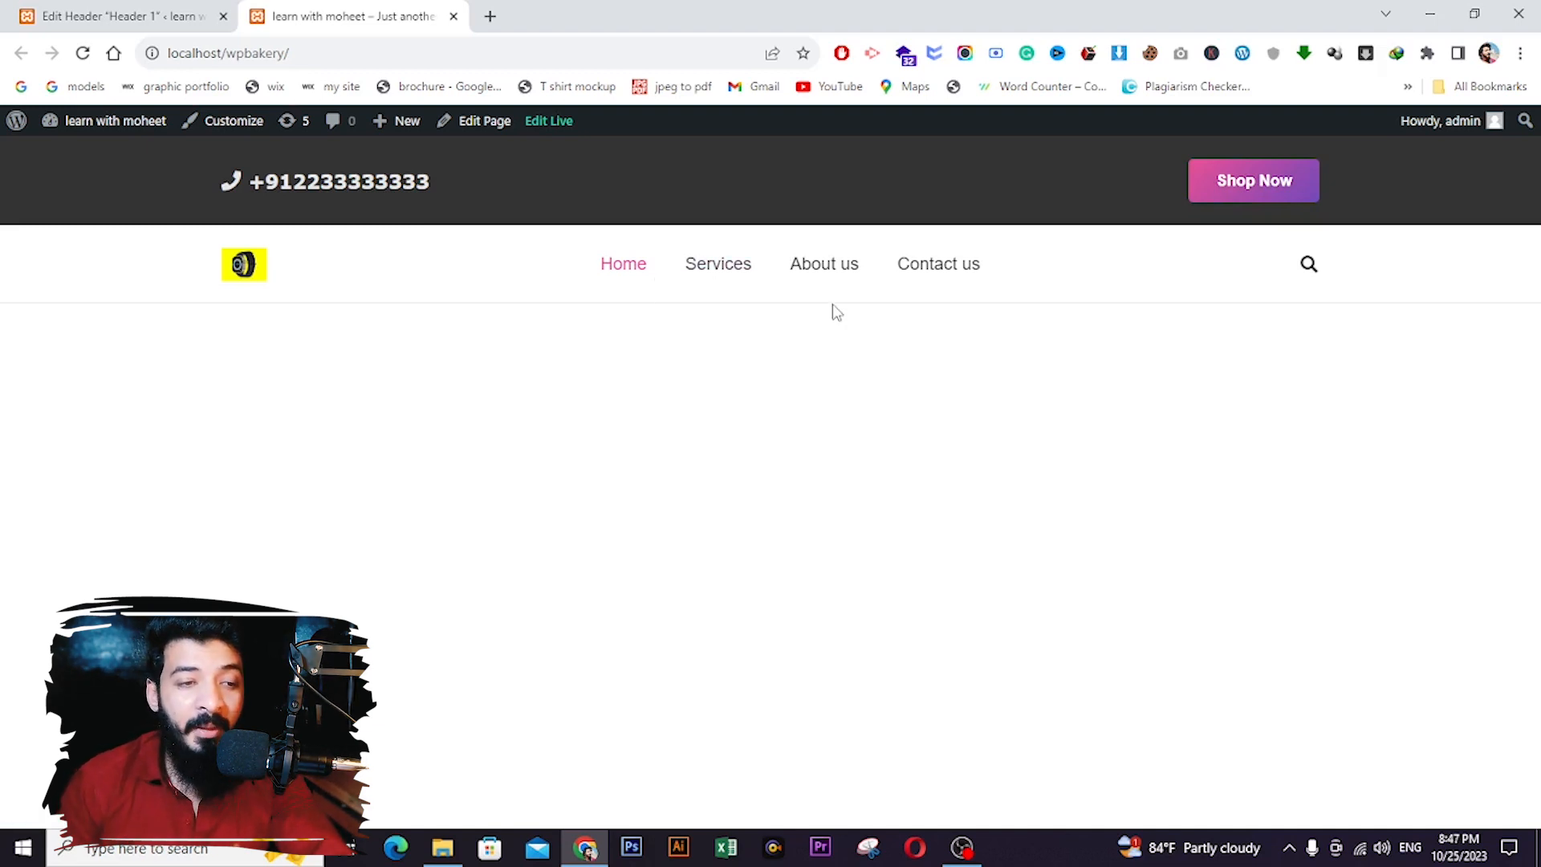
pyautogui.click(128, 16)
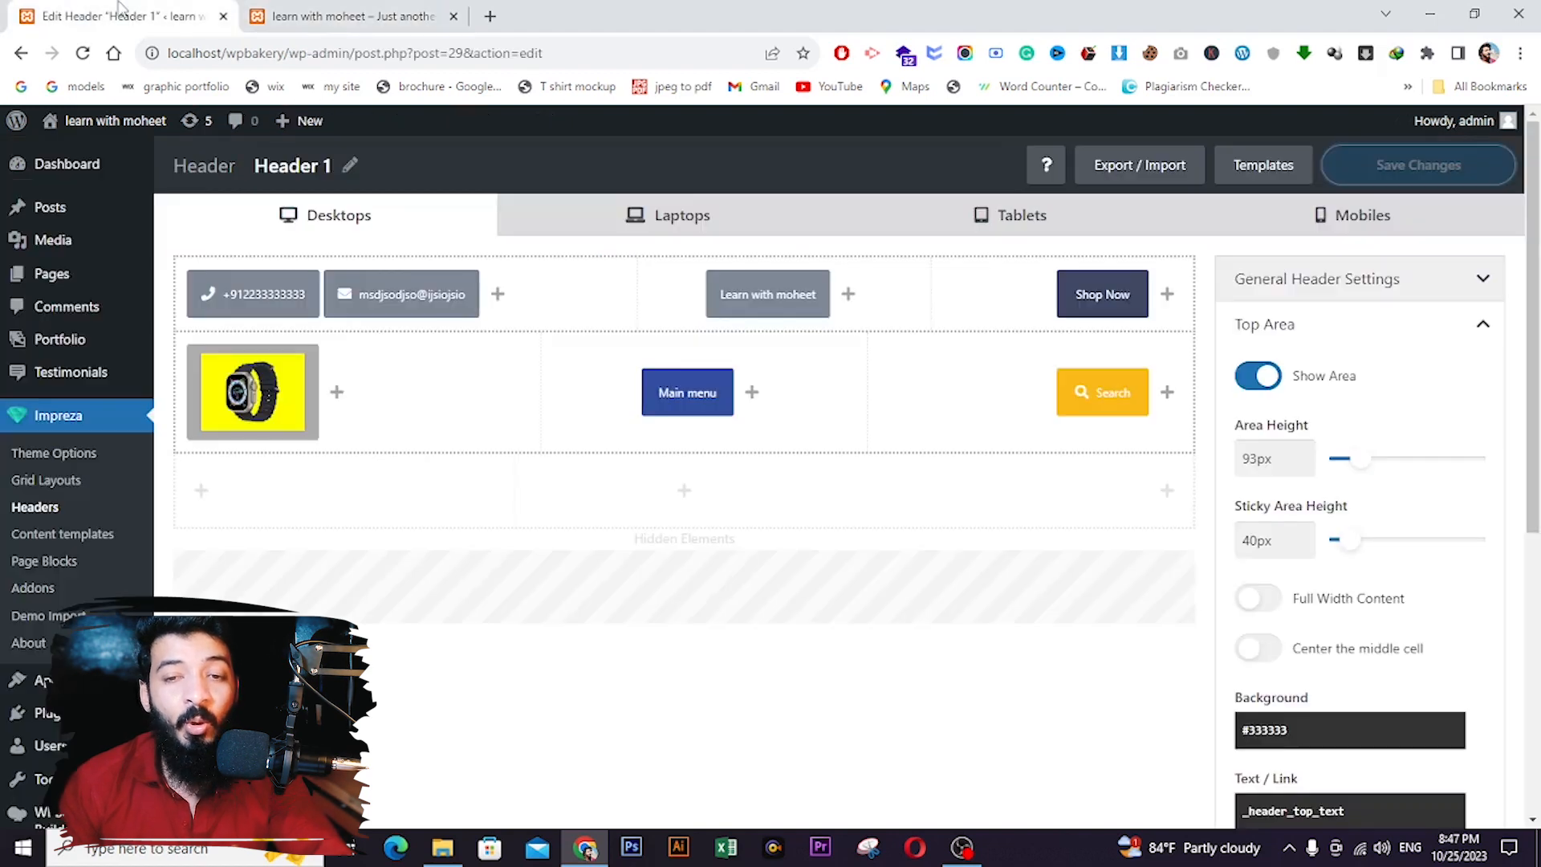
pyautogui.click(353, 16)
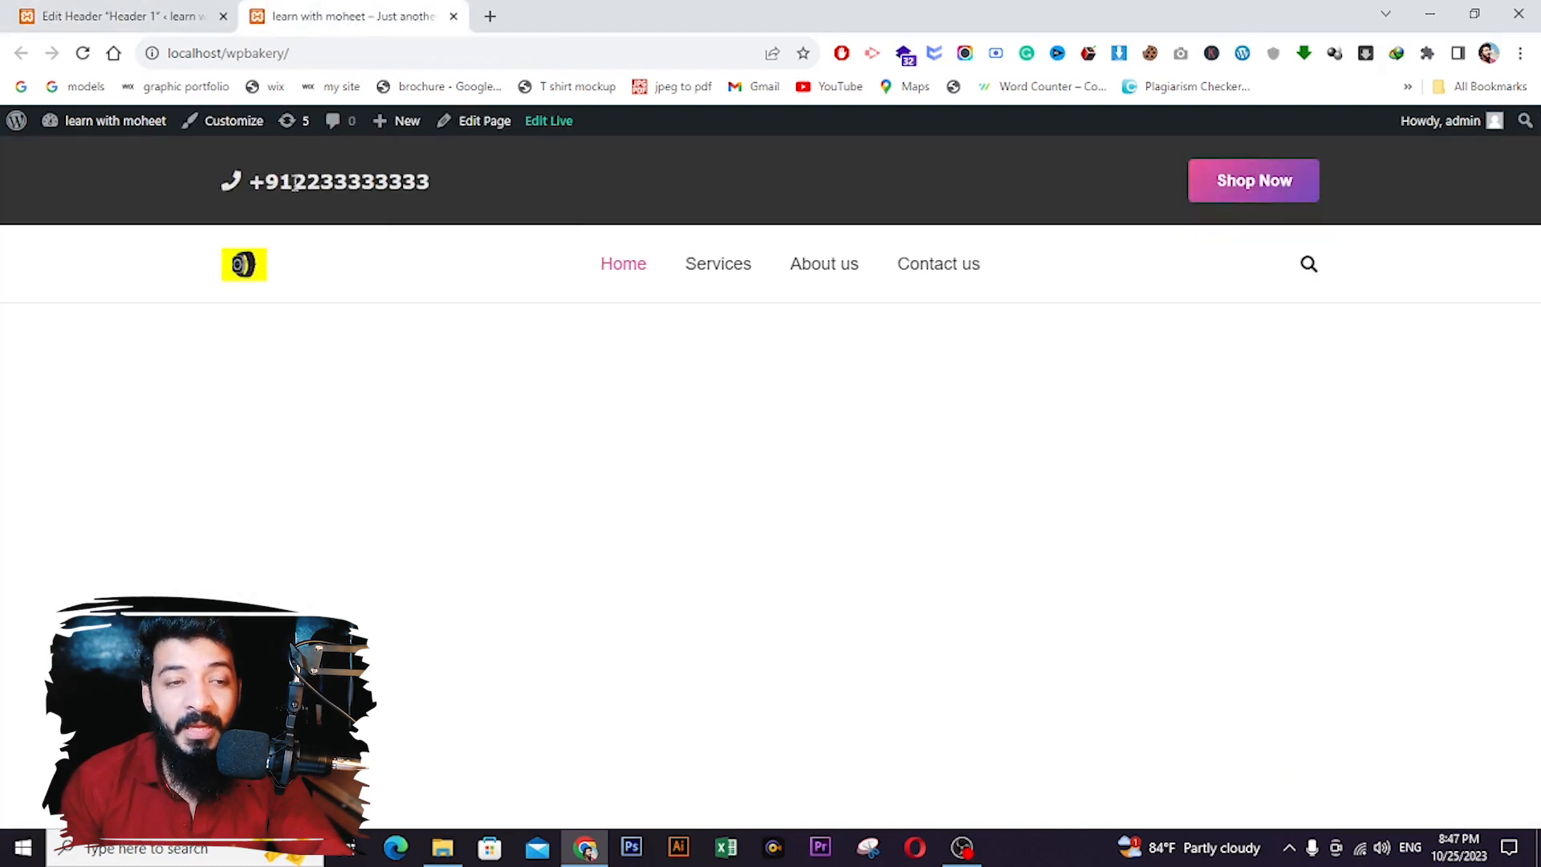
pyautogui.click(707, 271)
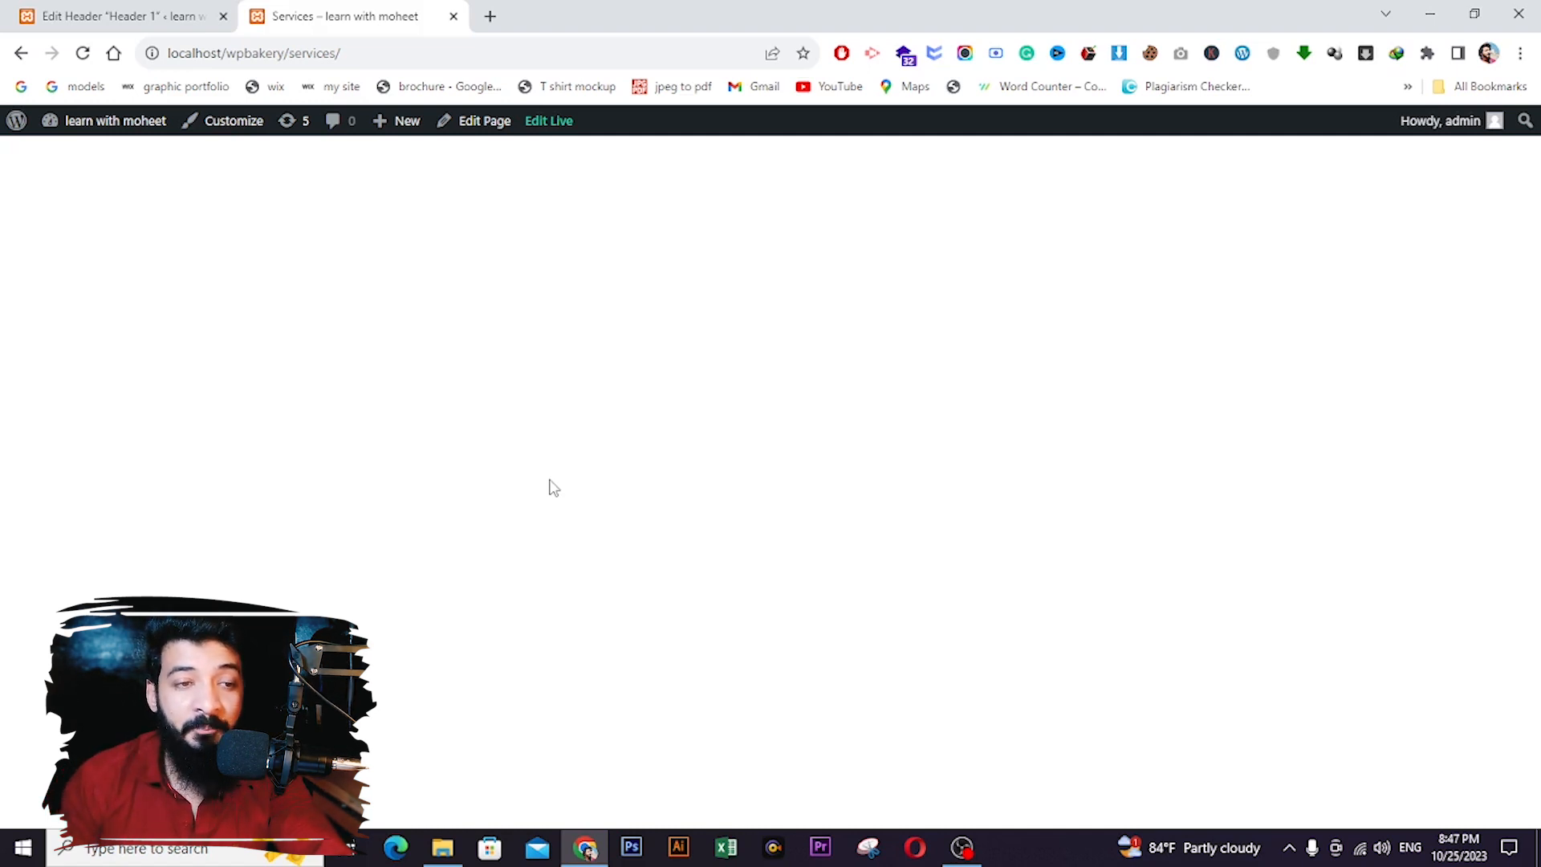
pyautogui.click(21, 53)
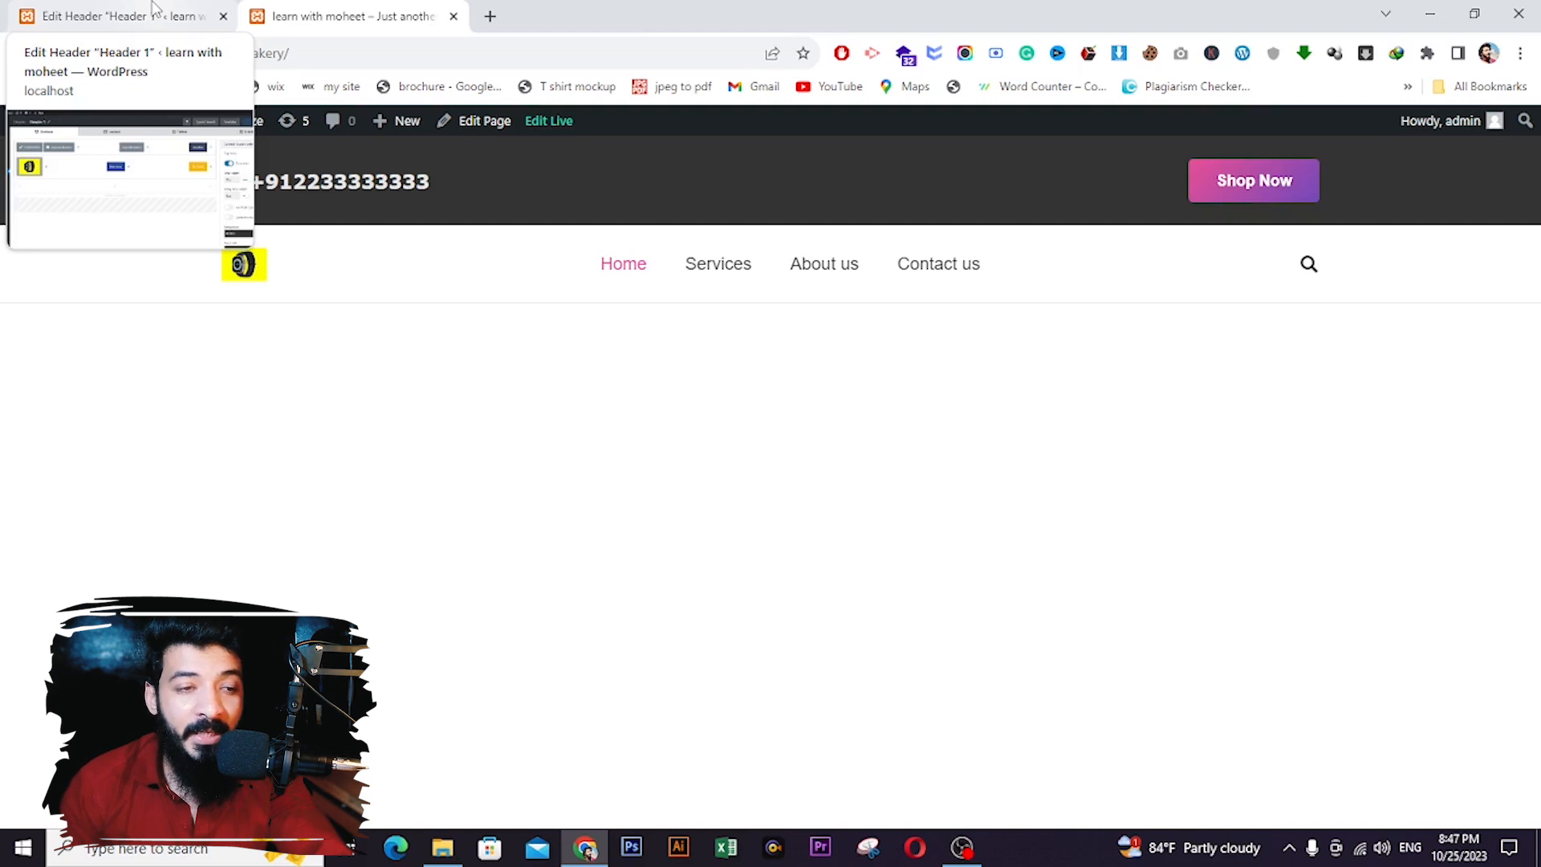
pyautogui.click(148, 8)
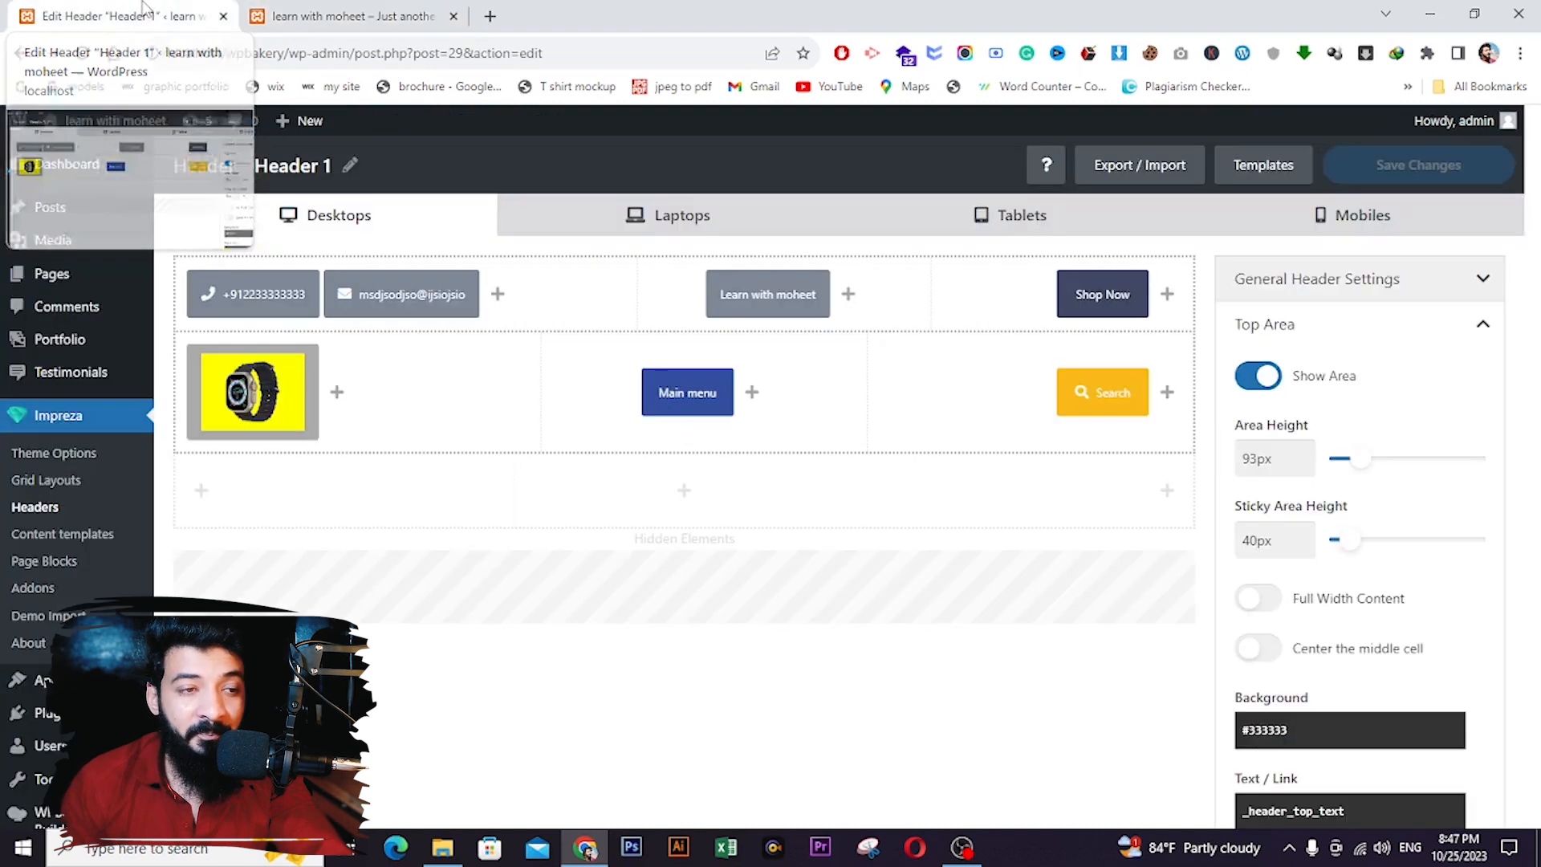
# - Open the Home — Front Page for editing from the All Pages list
pyautogui.click(51, 274)
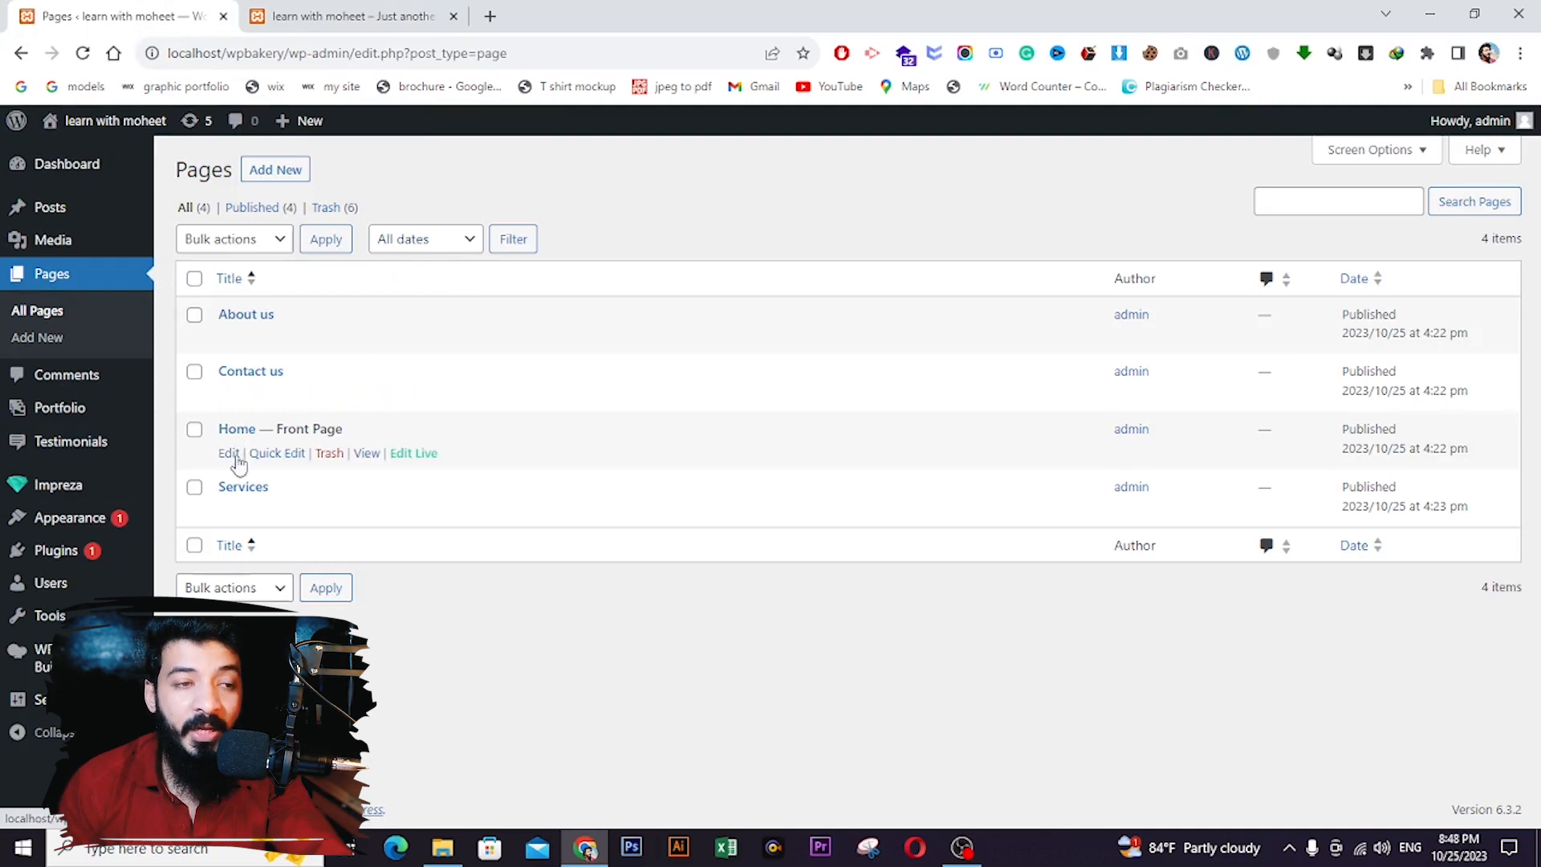
pyautogui.click(230, 455)
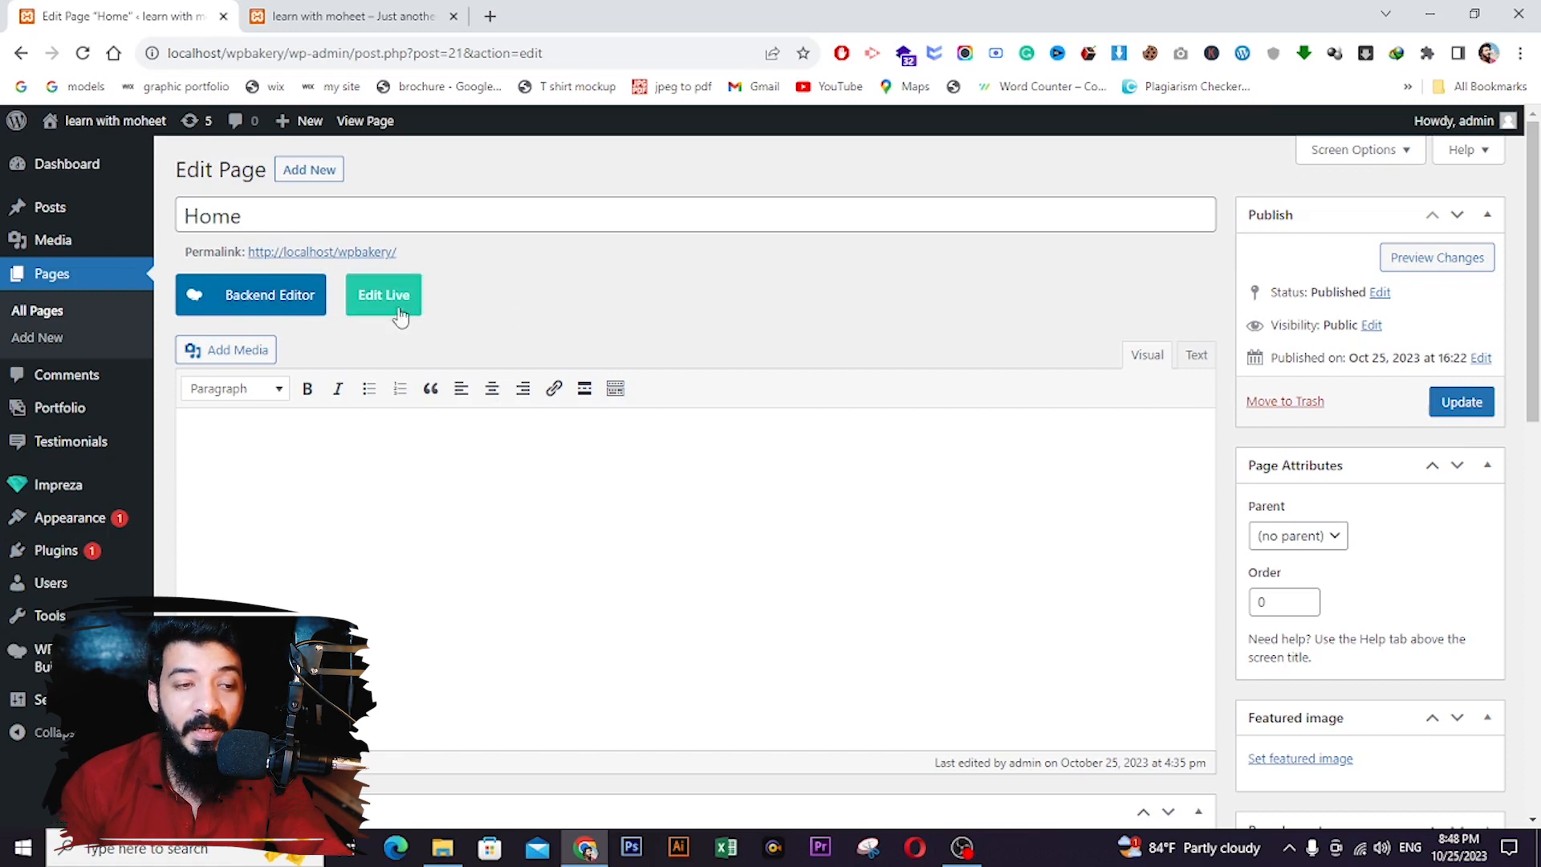
# - Switch the Home page to WPBakery's Backend Editor and view its blank canvas
pyautogui.click(224, 303)
pyautogui.scroll(-2, 403, 533)
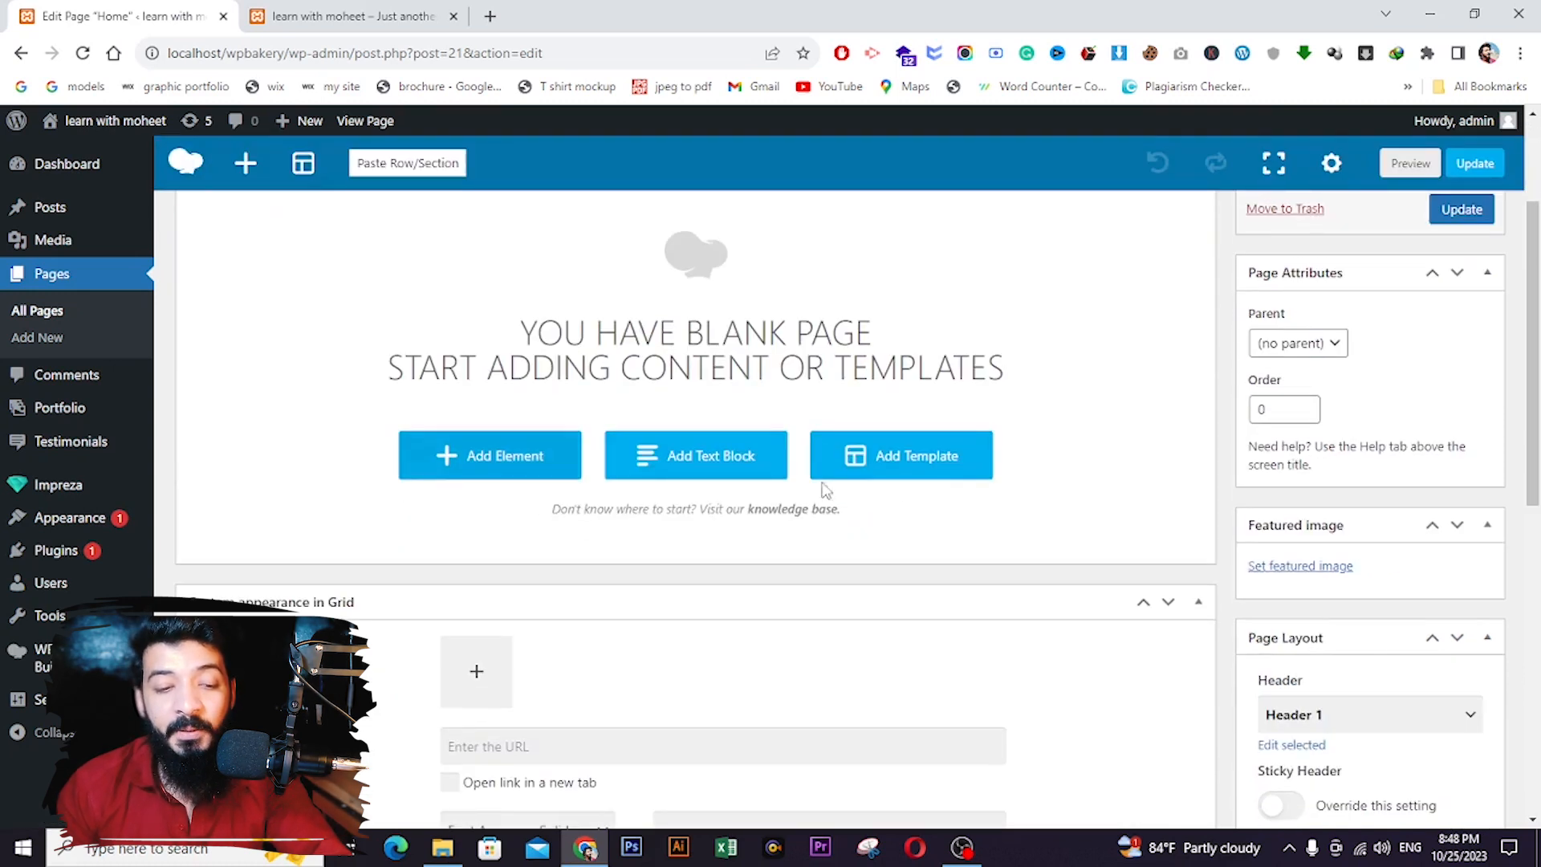
pyautogui.scroll(3, 749, 557)
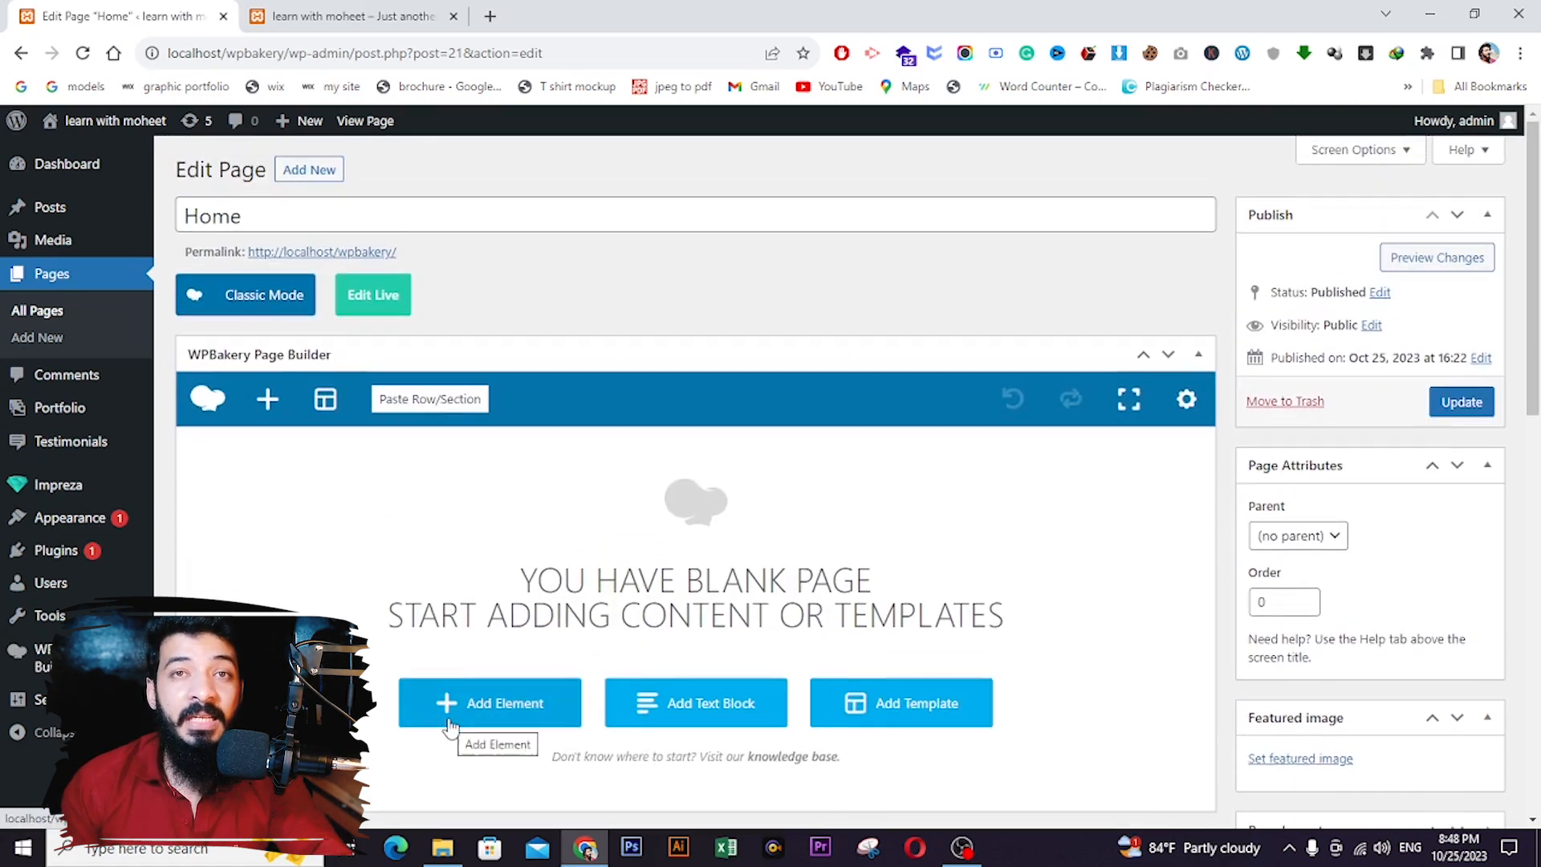
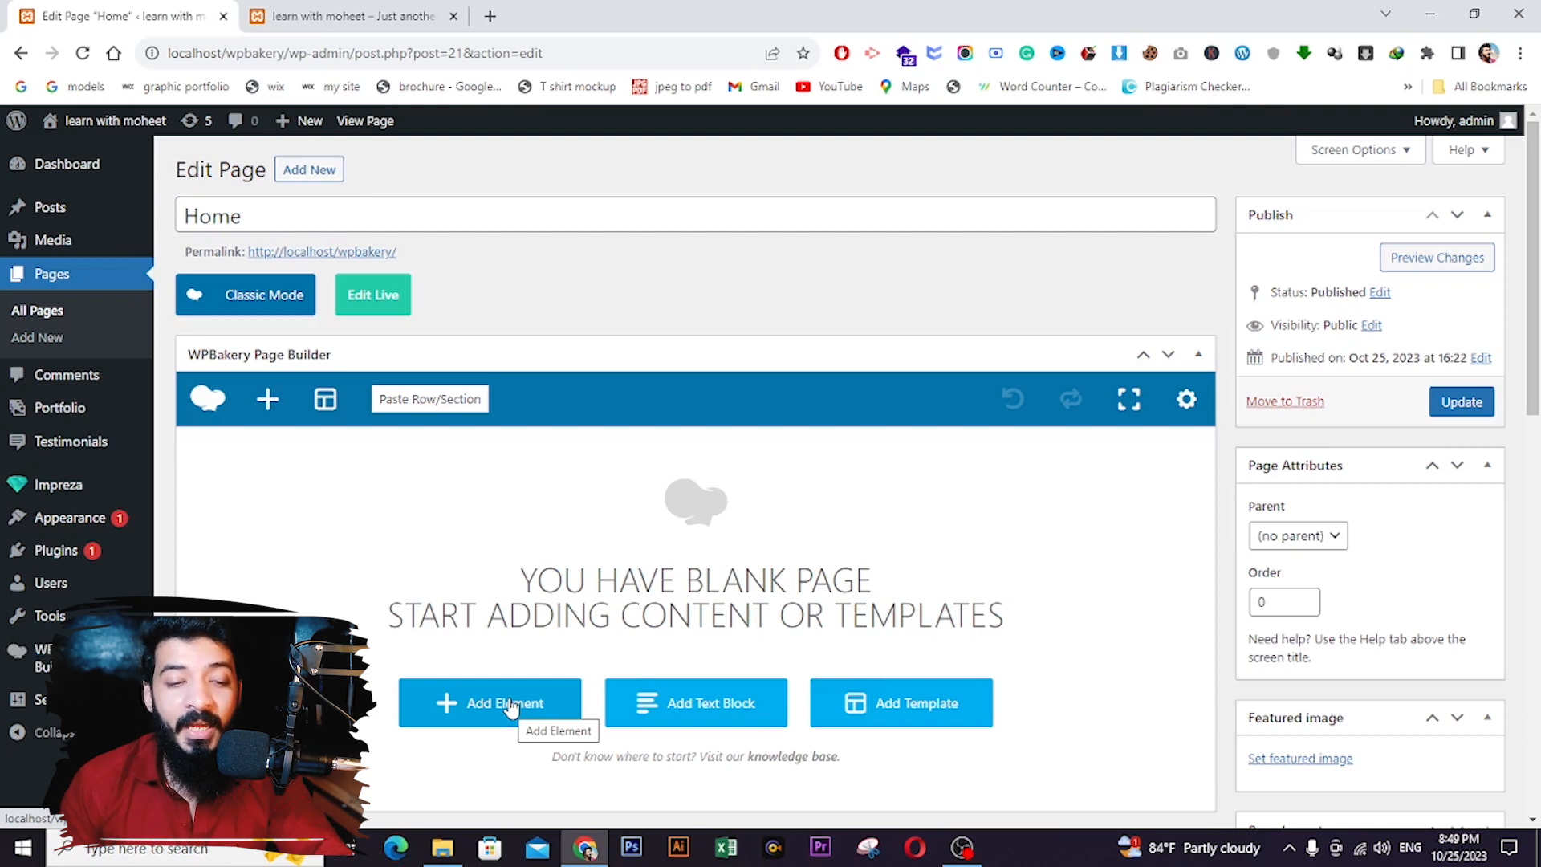
# - Insert one empty row on the blank Home page canvas and start adding content to it
pyautogui.scroll(-1, 510, 708)
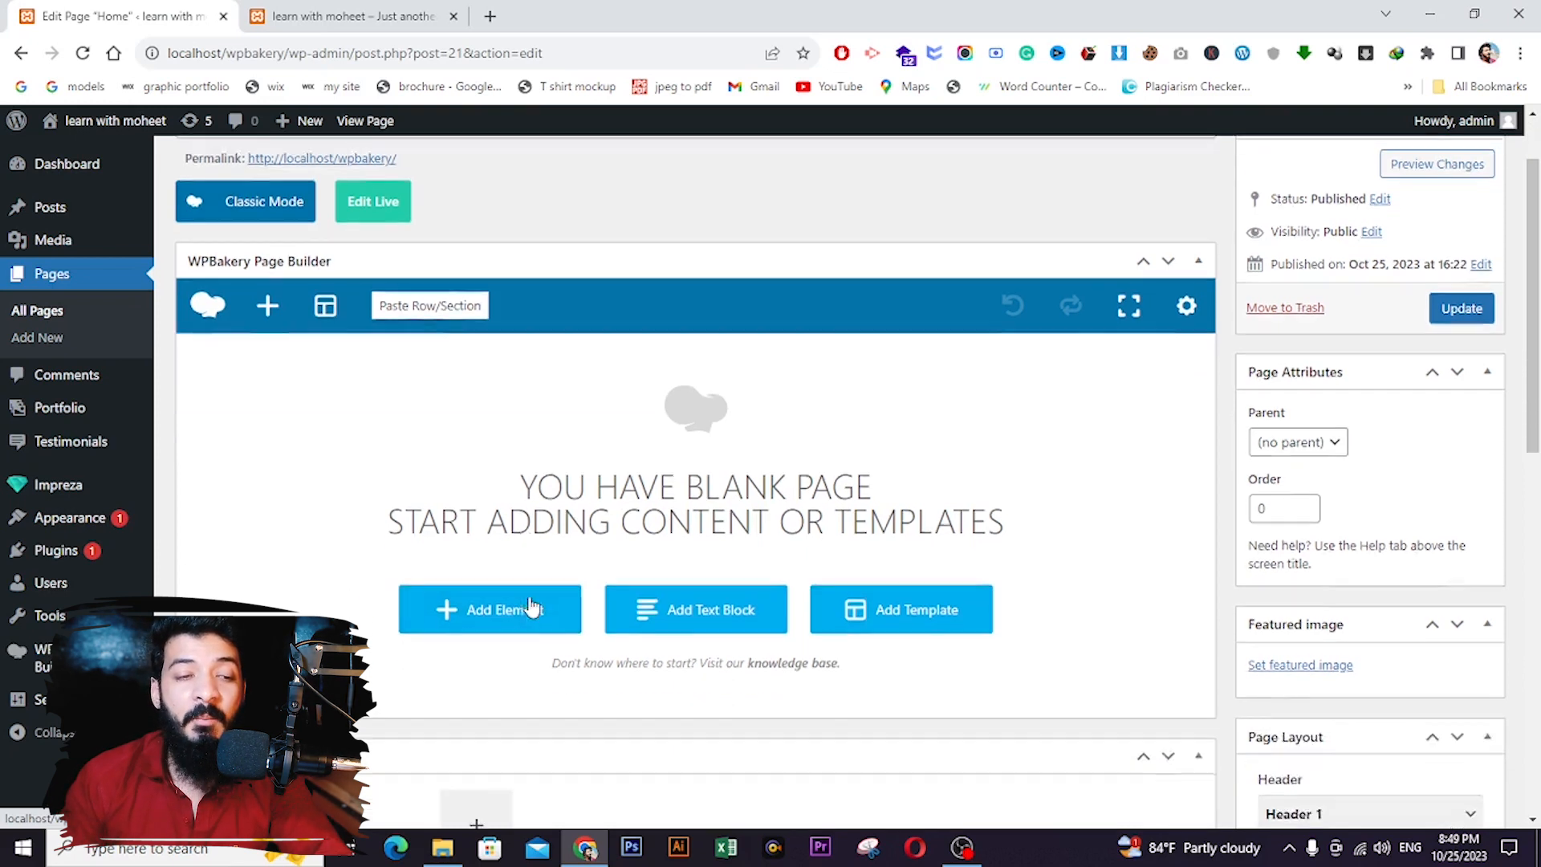
pyautogui.click(464, 608)
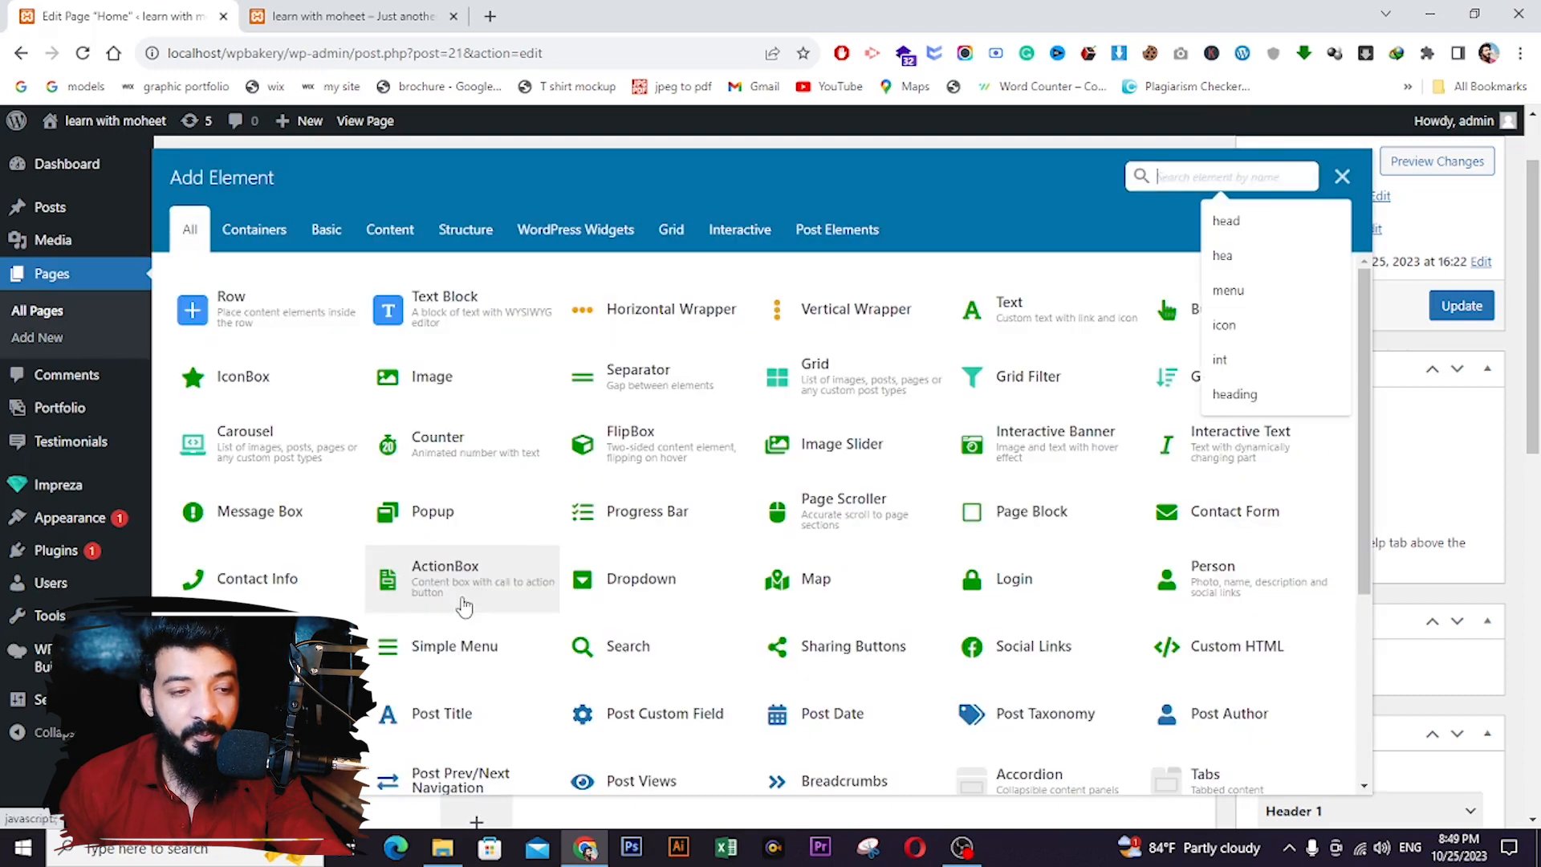
pyautogui.click(219, 320)
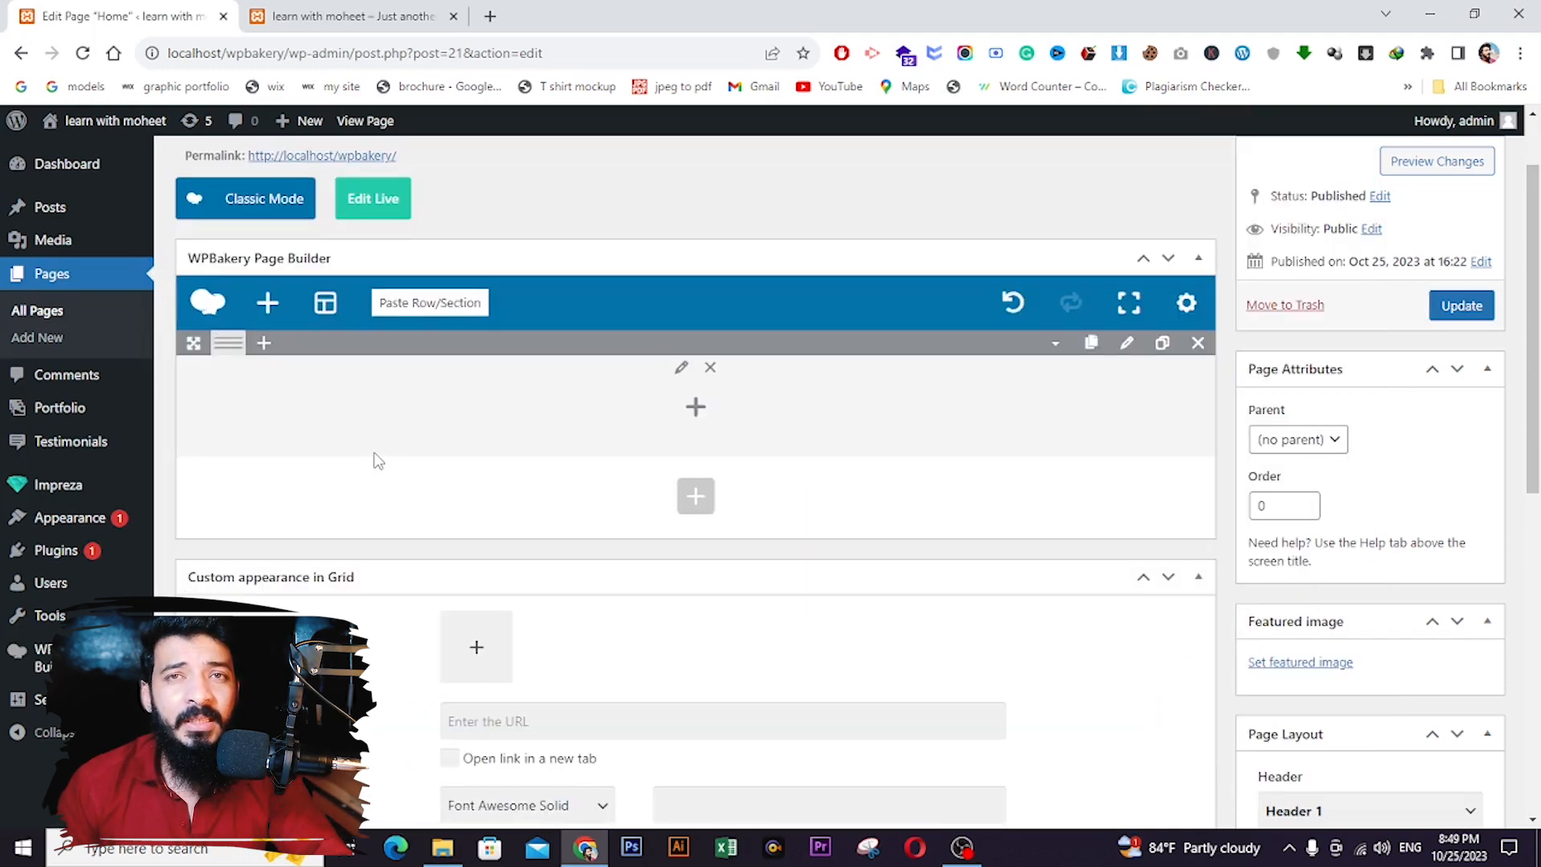
pyautogui.click(706, 416)
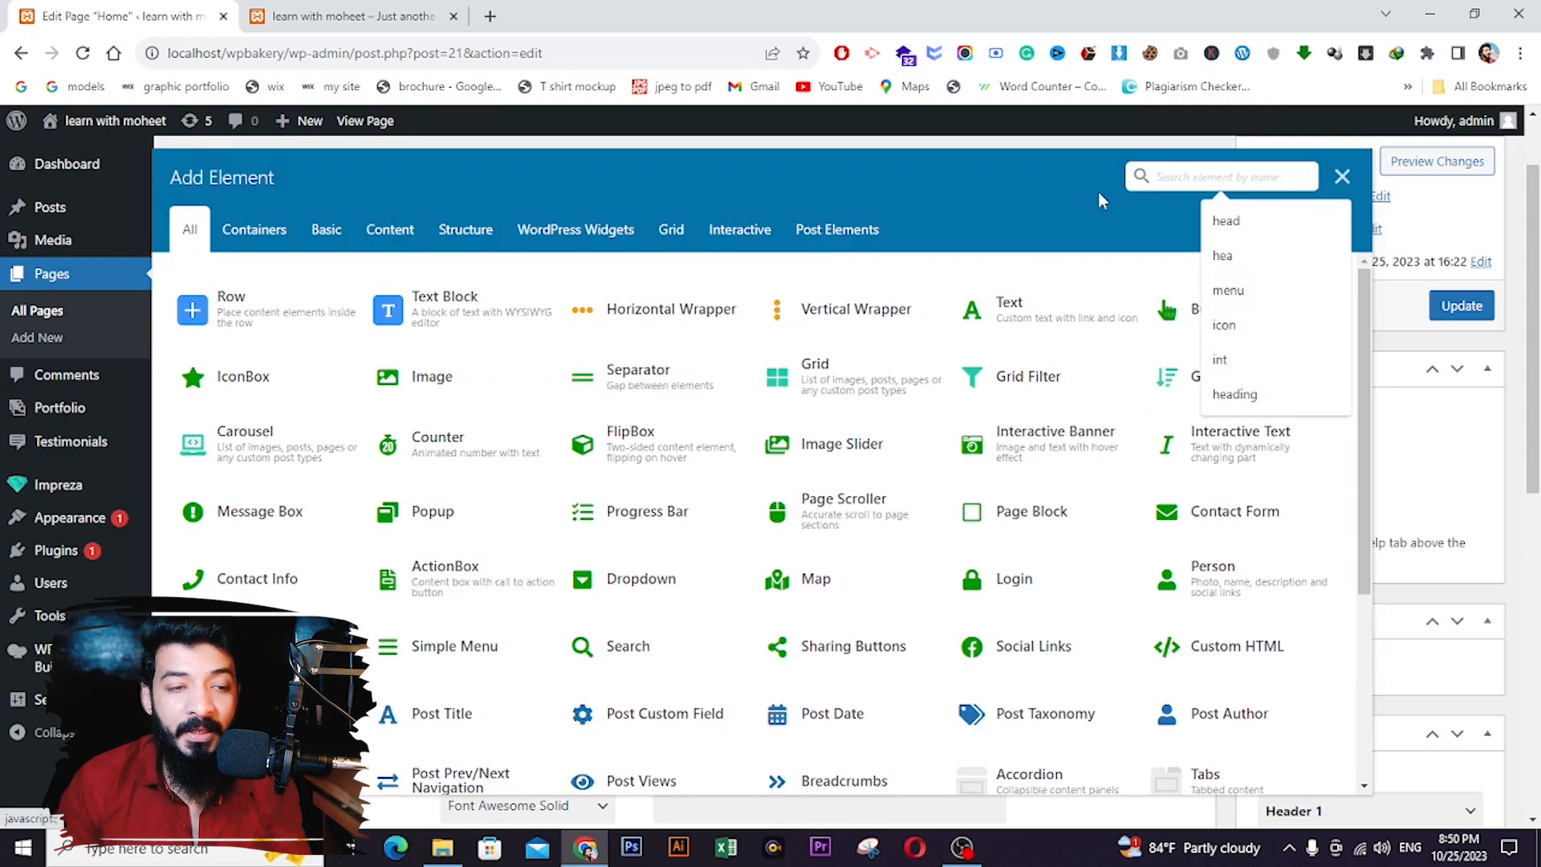
# - Add a Custom Heading reading 'Learn WIth MOheet' to the row and update the page
pyautogui.write('hea')
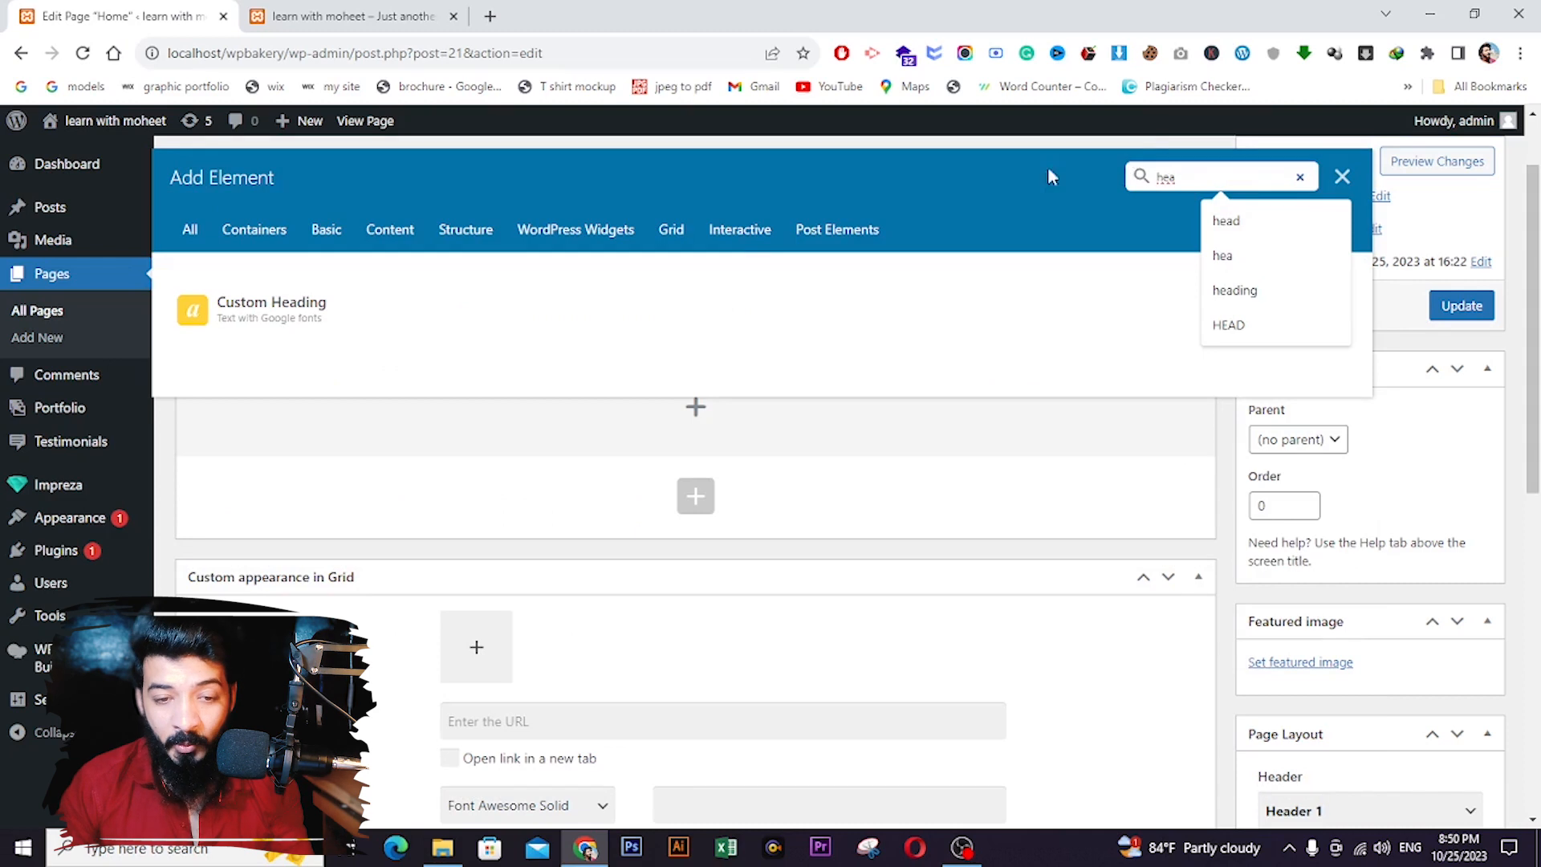
pyautogui.click(311, 305)
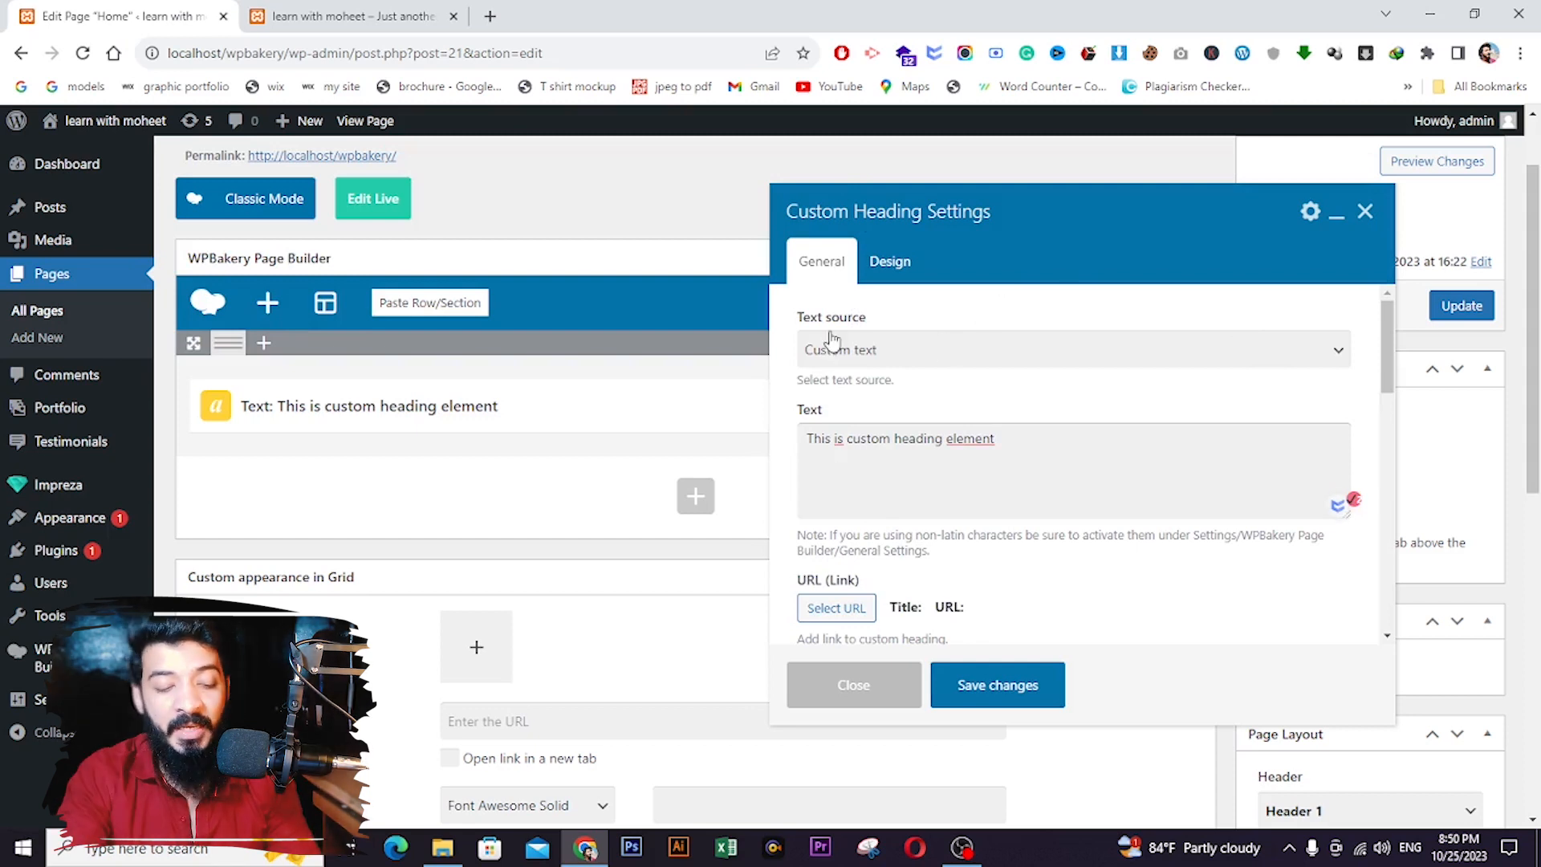
pyautogui.tripleClick(835, 442)
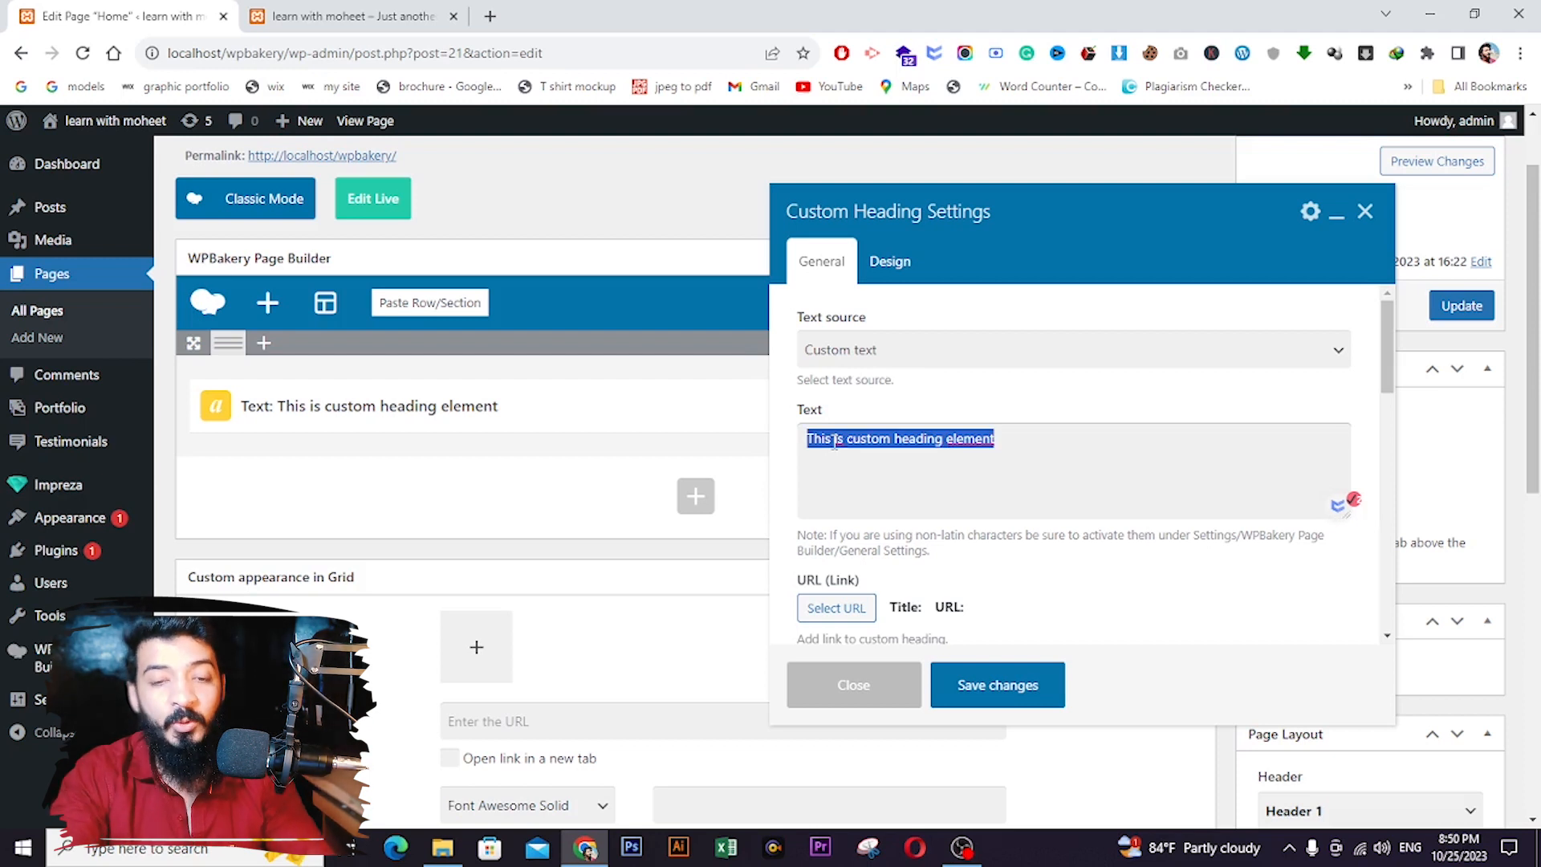
pyautogui.write('Learn')
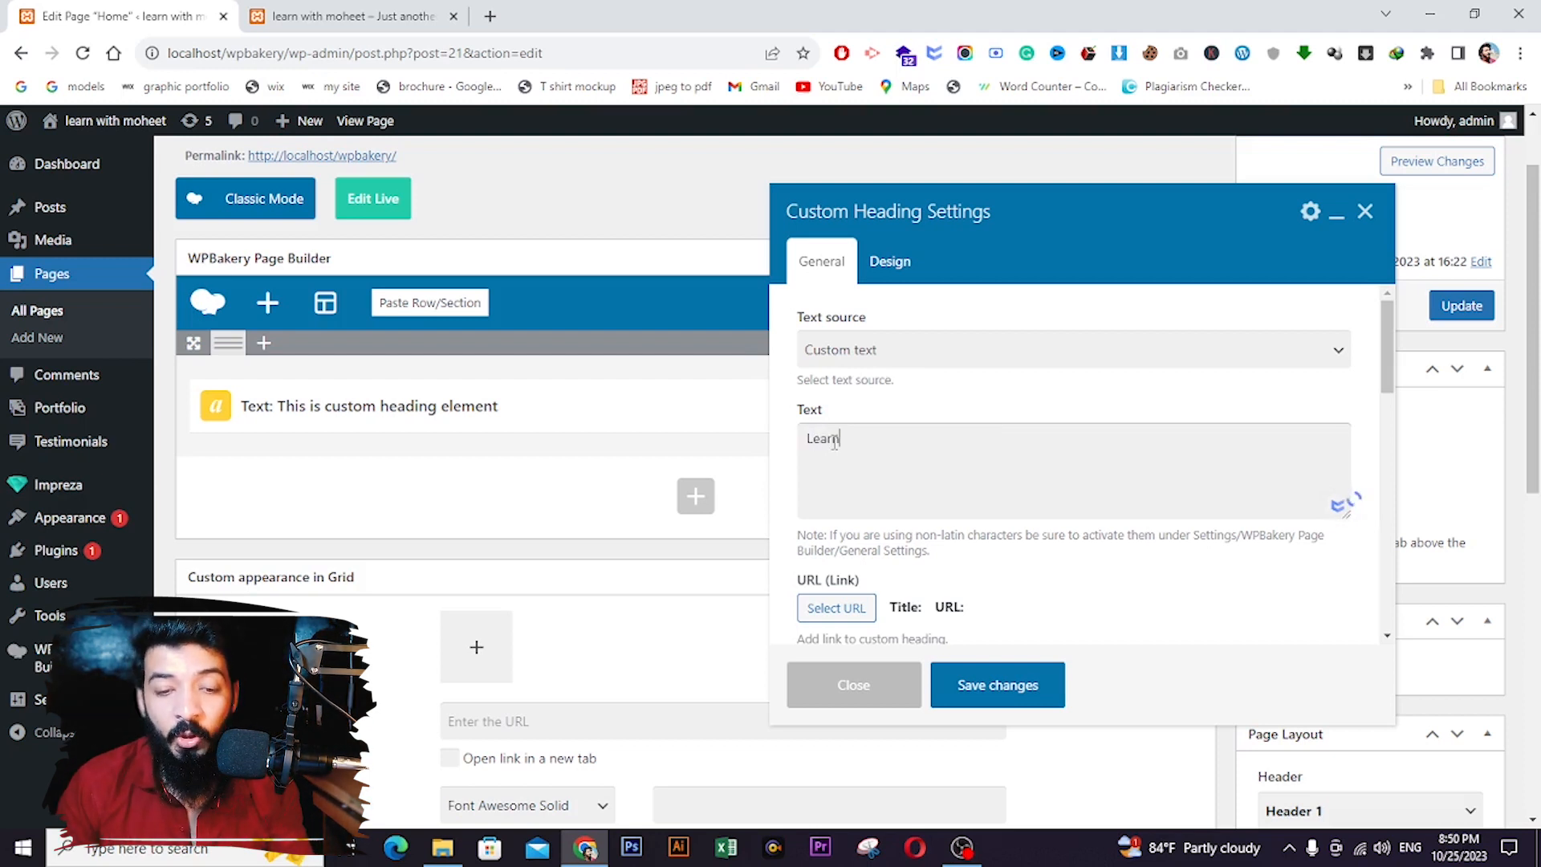
pyautogui.write(' WIth MOheet')
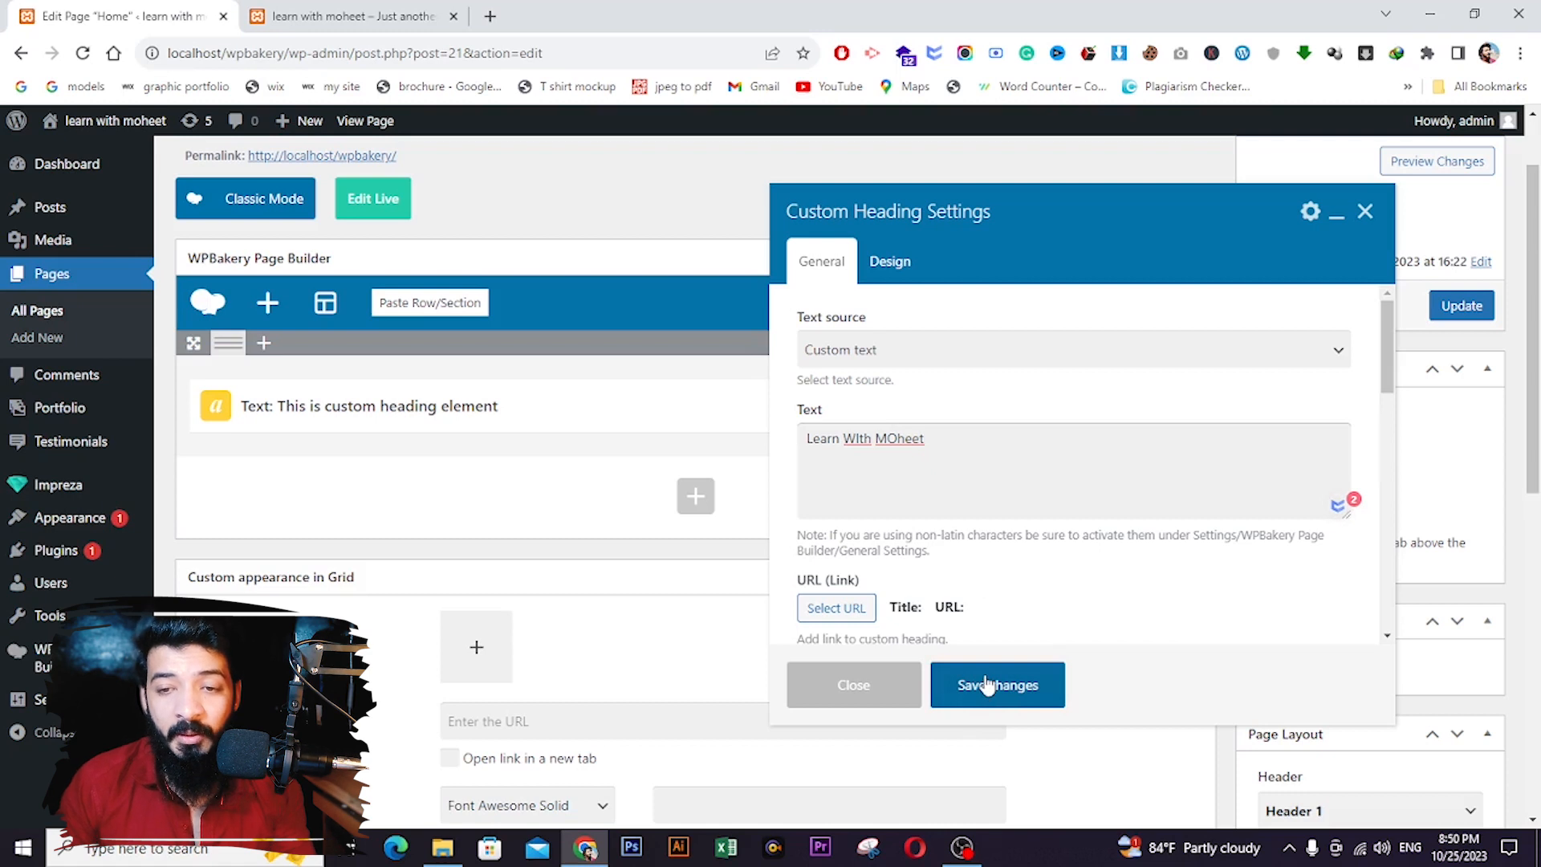
pyautogui.click(987, 684)
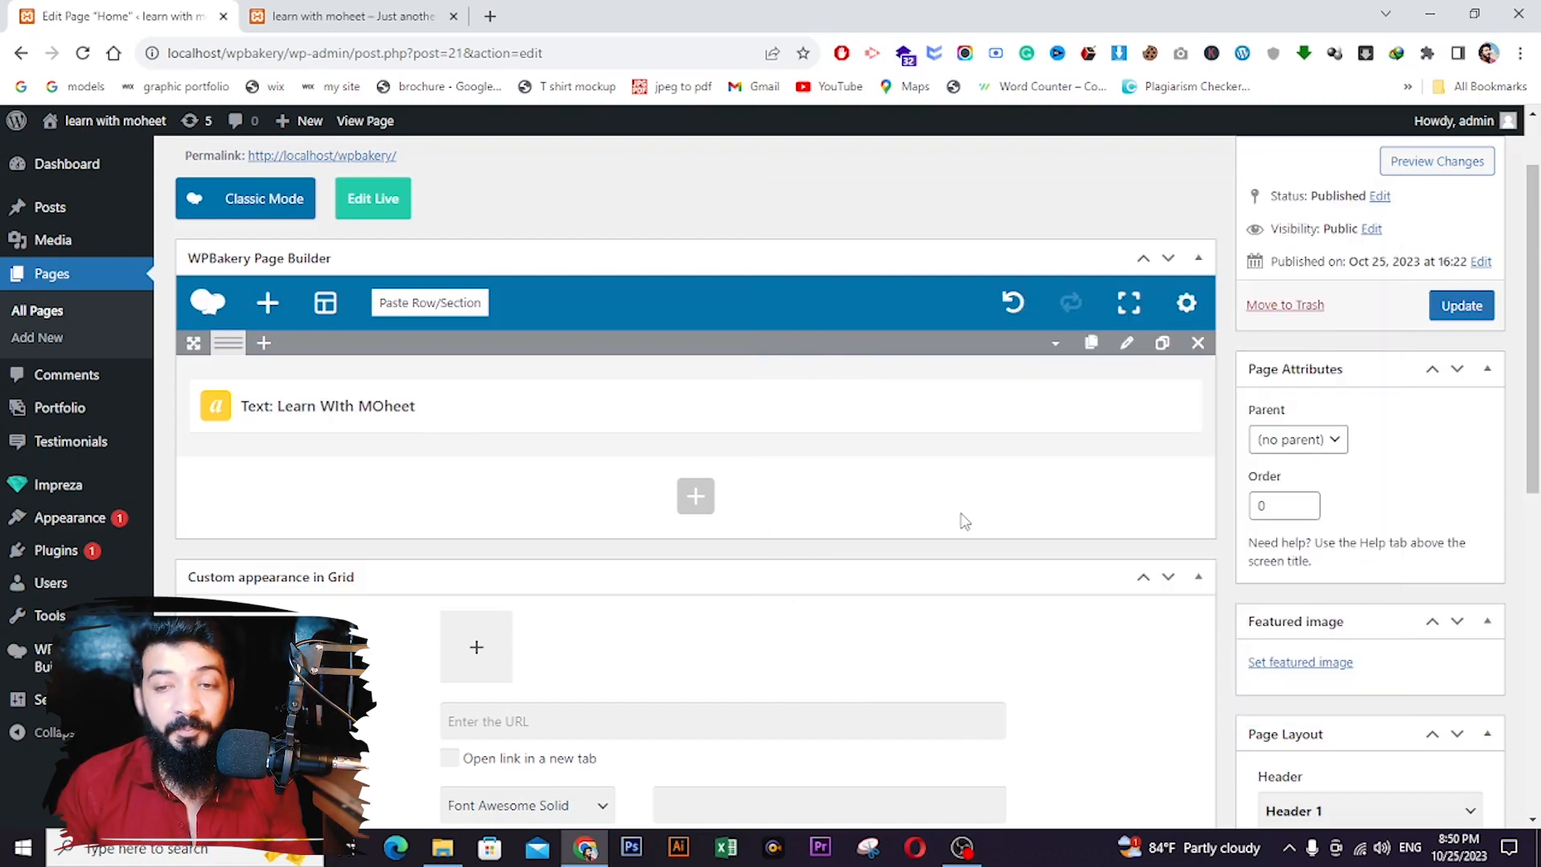
pyautogui.click(1460, 311)
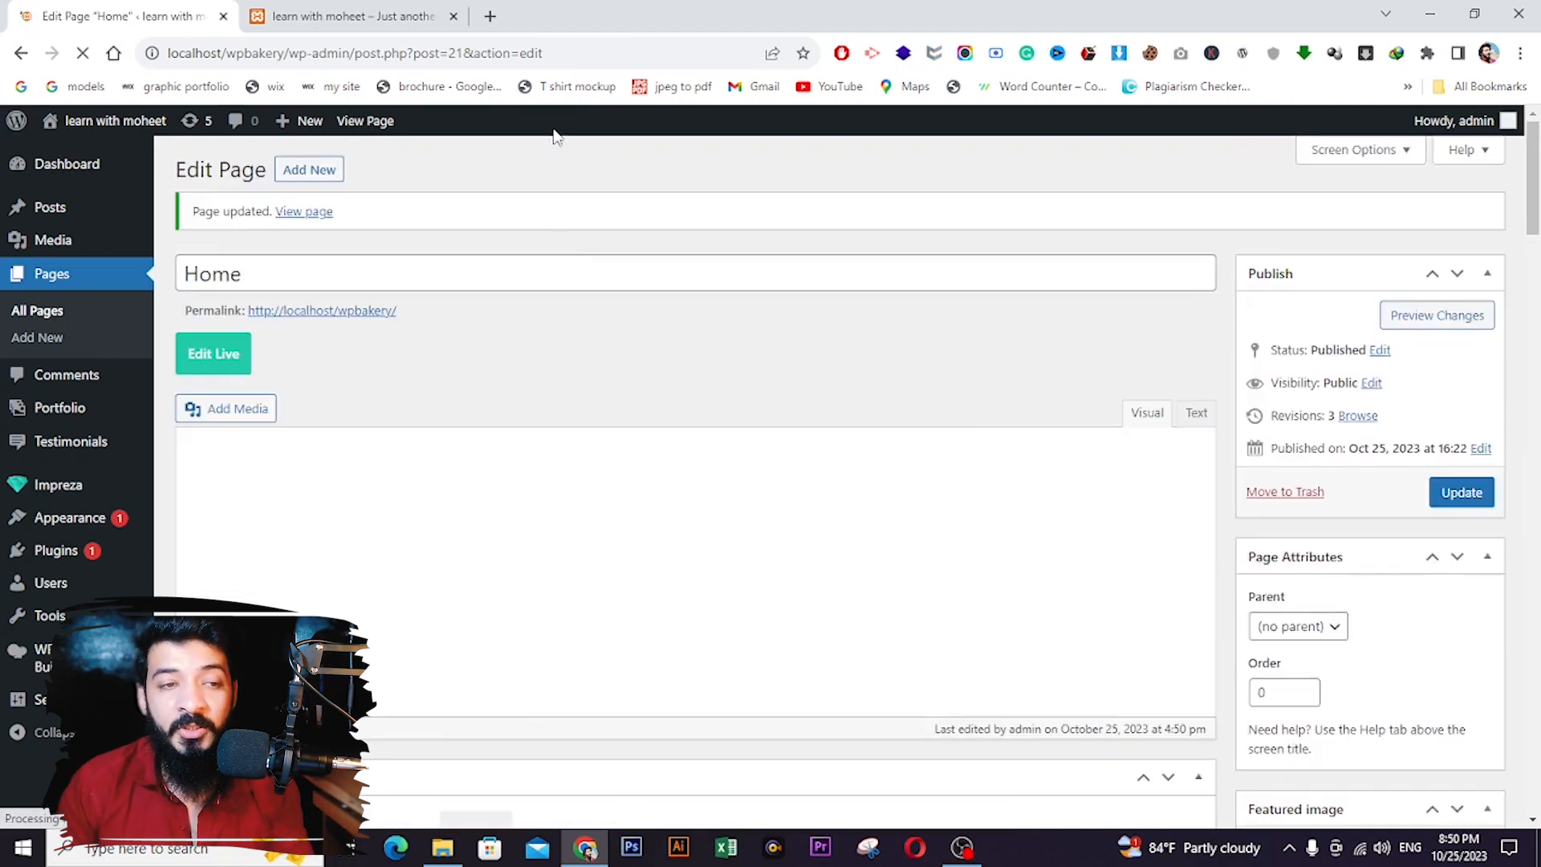
pyautogui.click(345, 16)
pyautogui.click(80, 55)
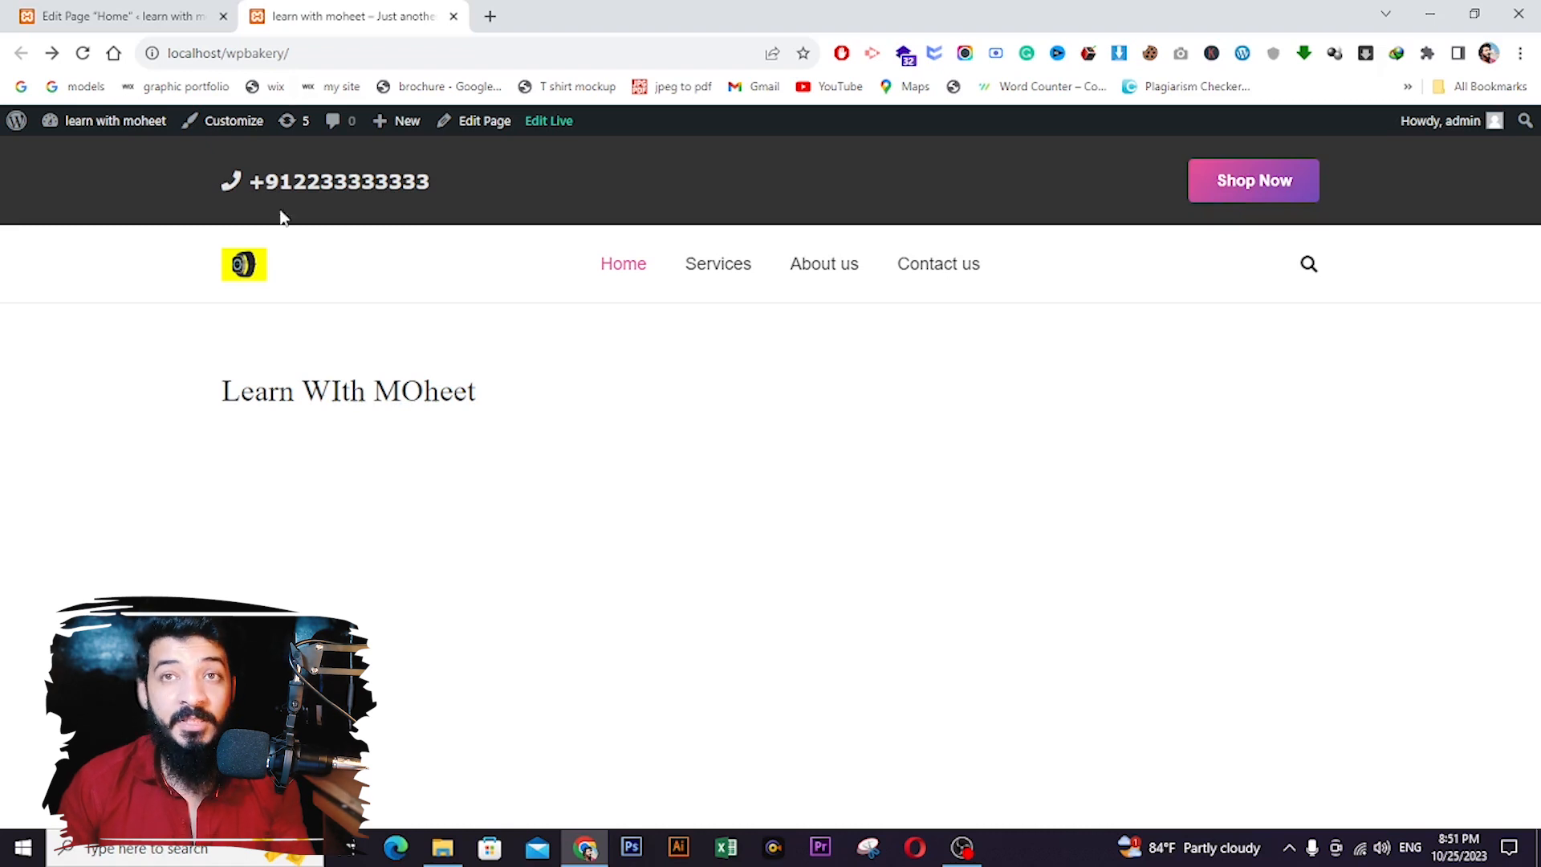
pyautogui.click(196, 12)
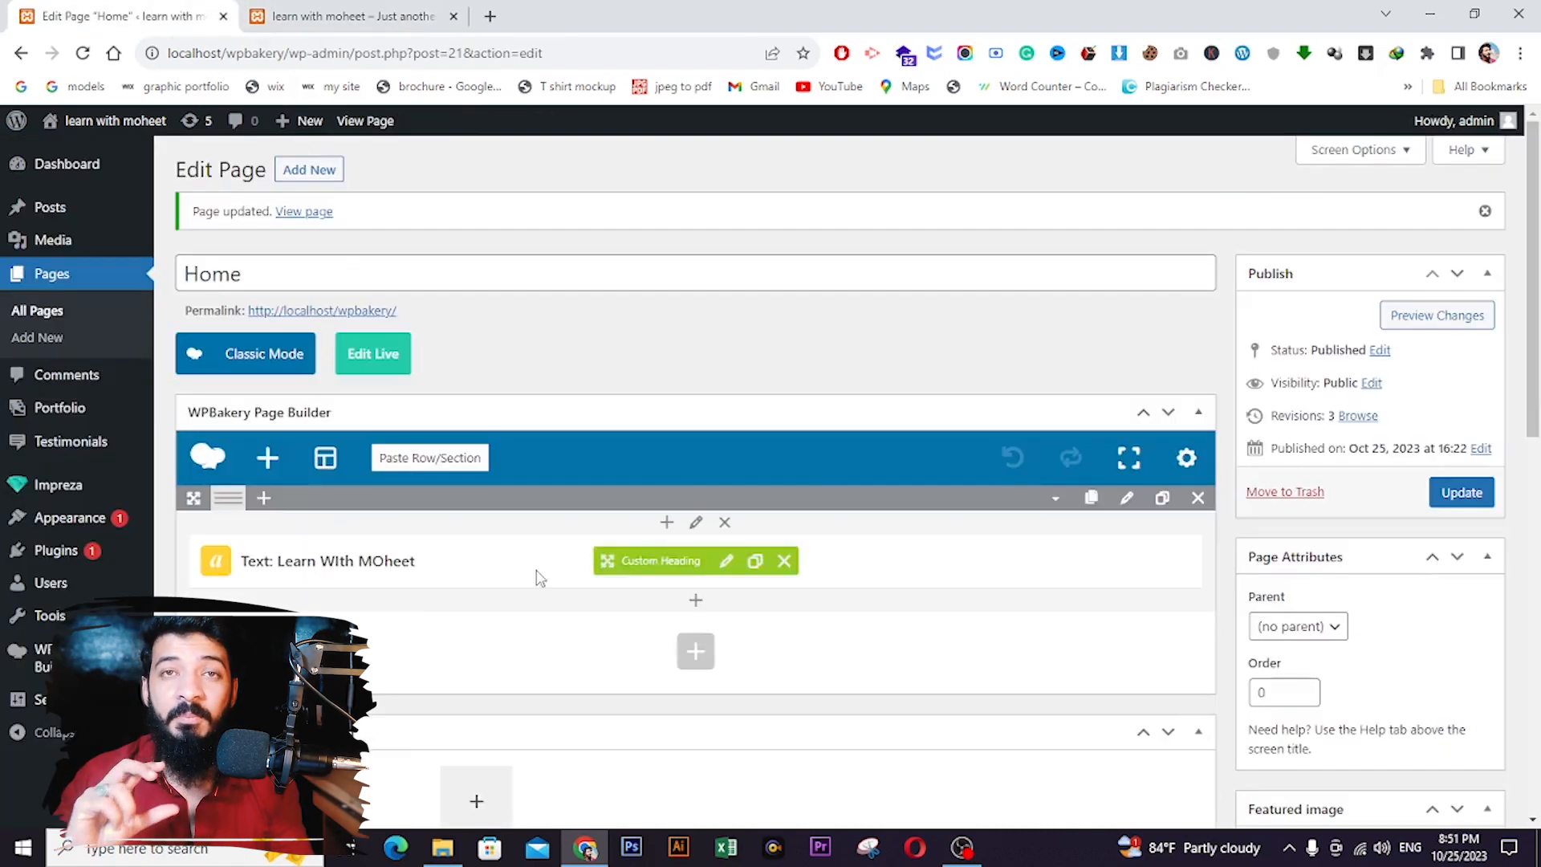
# - Correct the heading text's capitals so it reads 'Learn With Moheet'
pyautogui.click(726, 561)
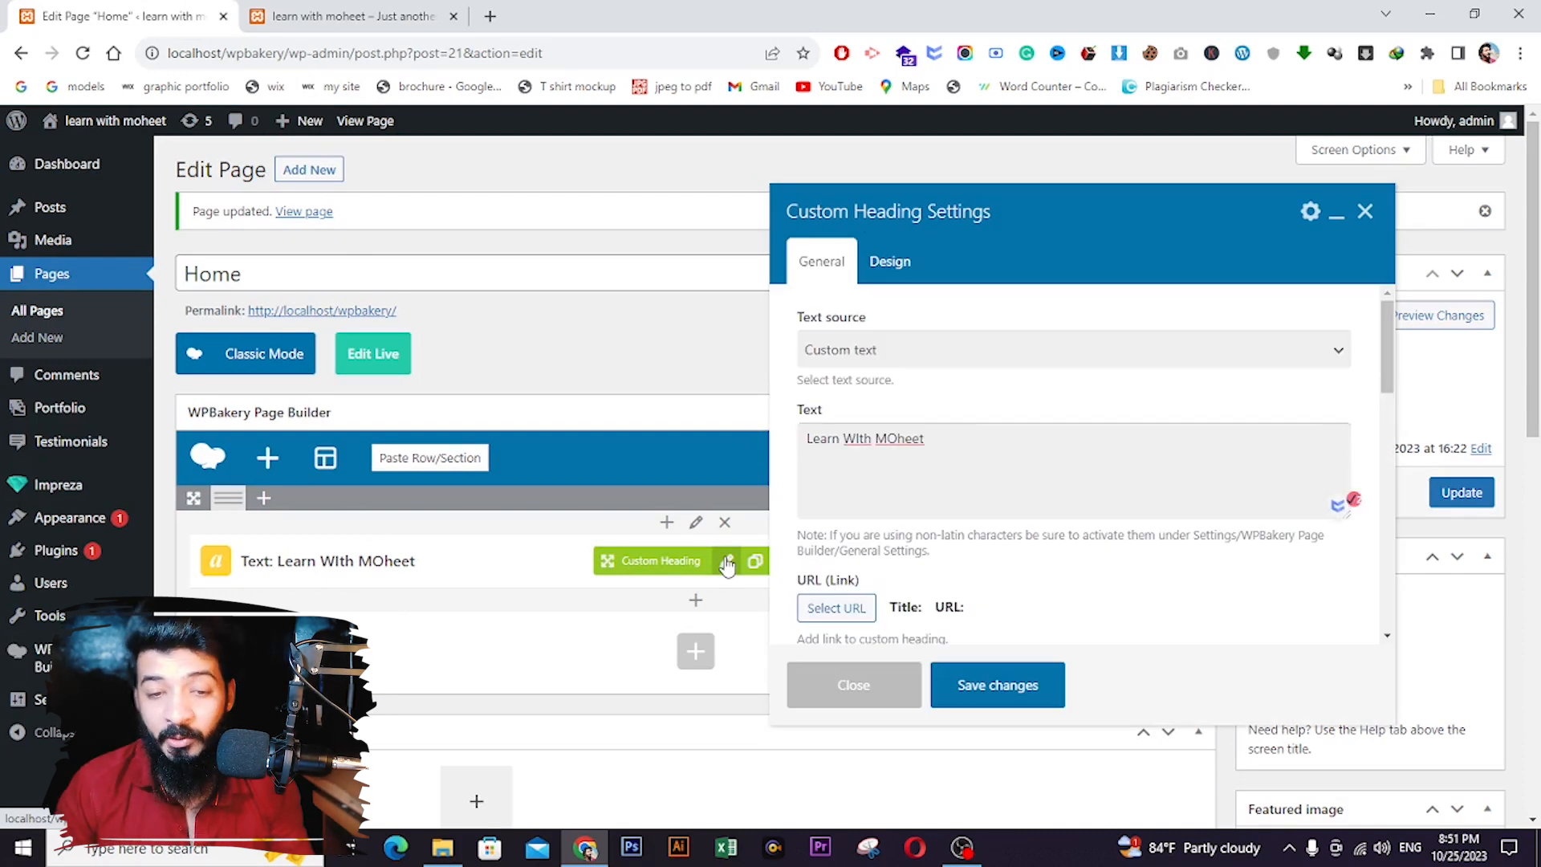
pyautogui.click(857, 446)
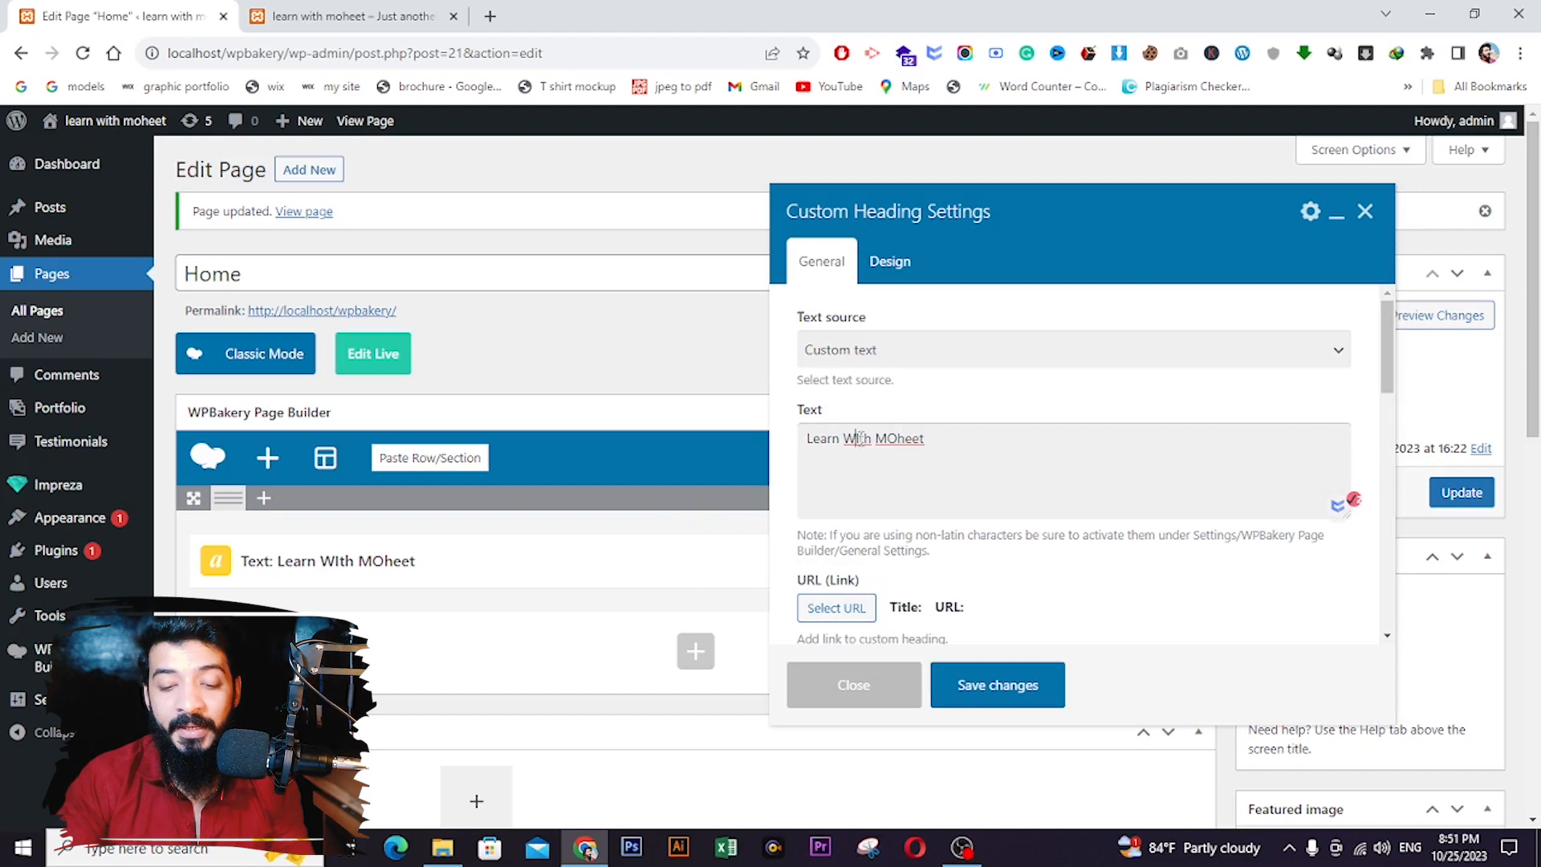
pyautogui.press('BackSpace')
pyautogui.write('i')
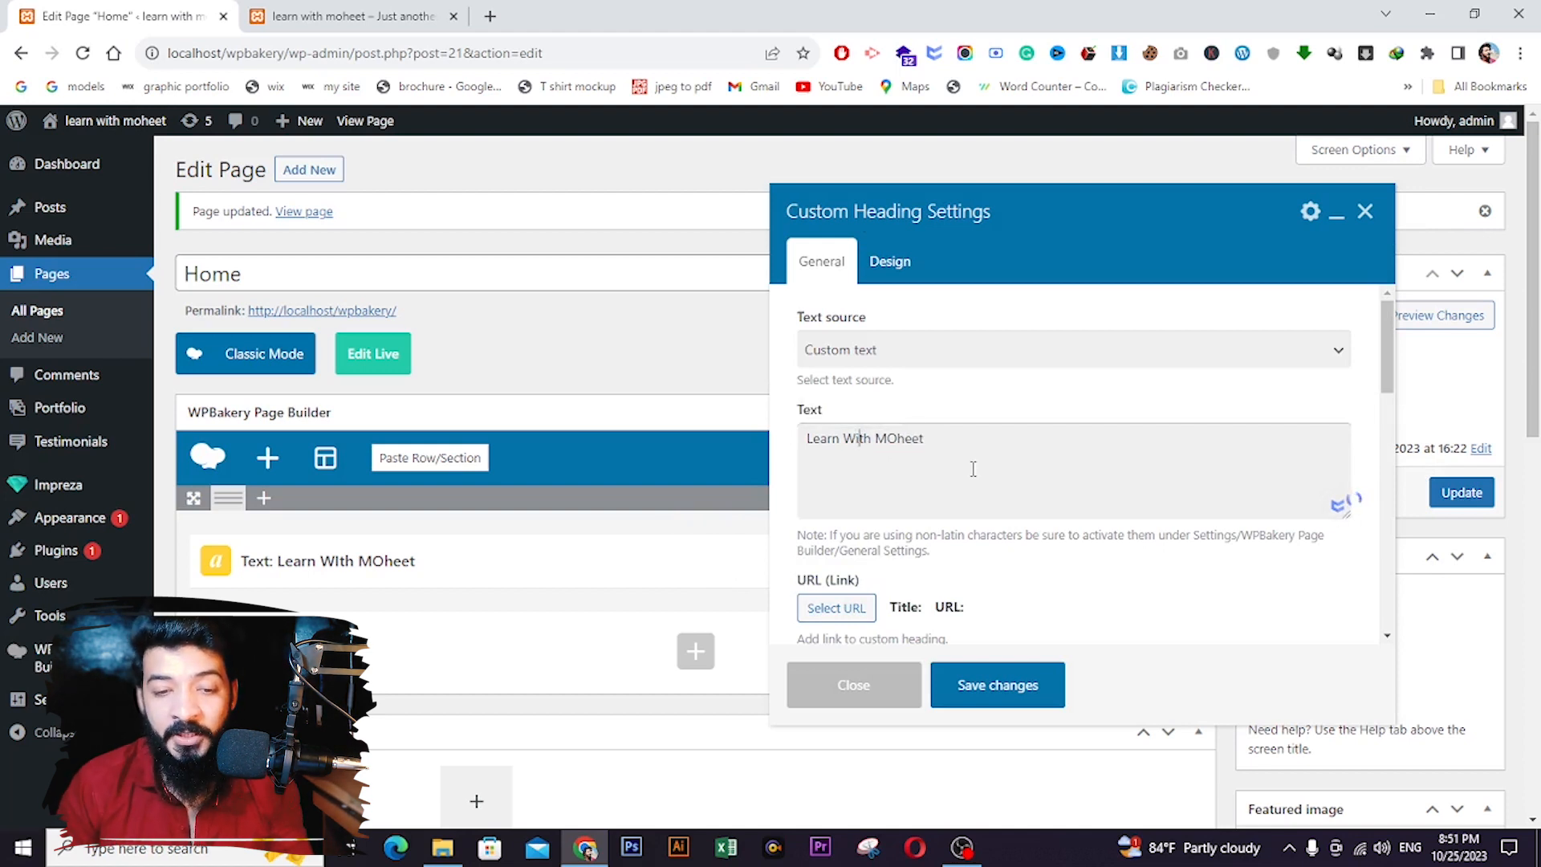
pyautogui.click(899, 438)
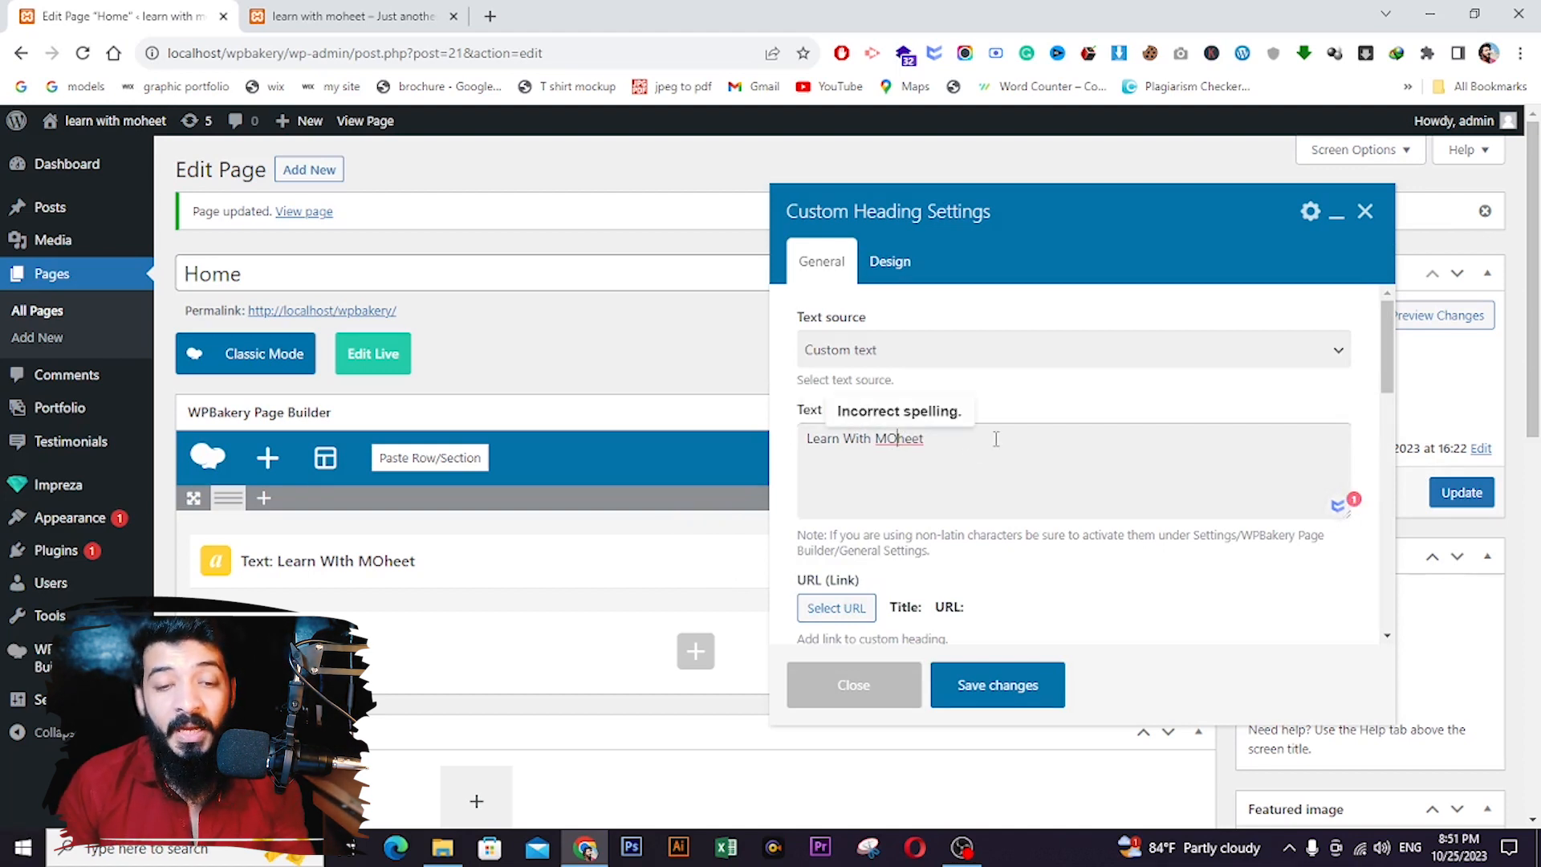
pyautogui.press('BackSpace')
pyautogui.write('o')
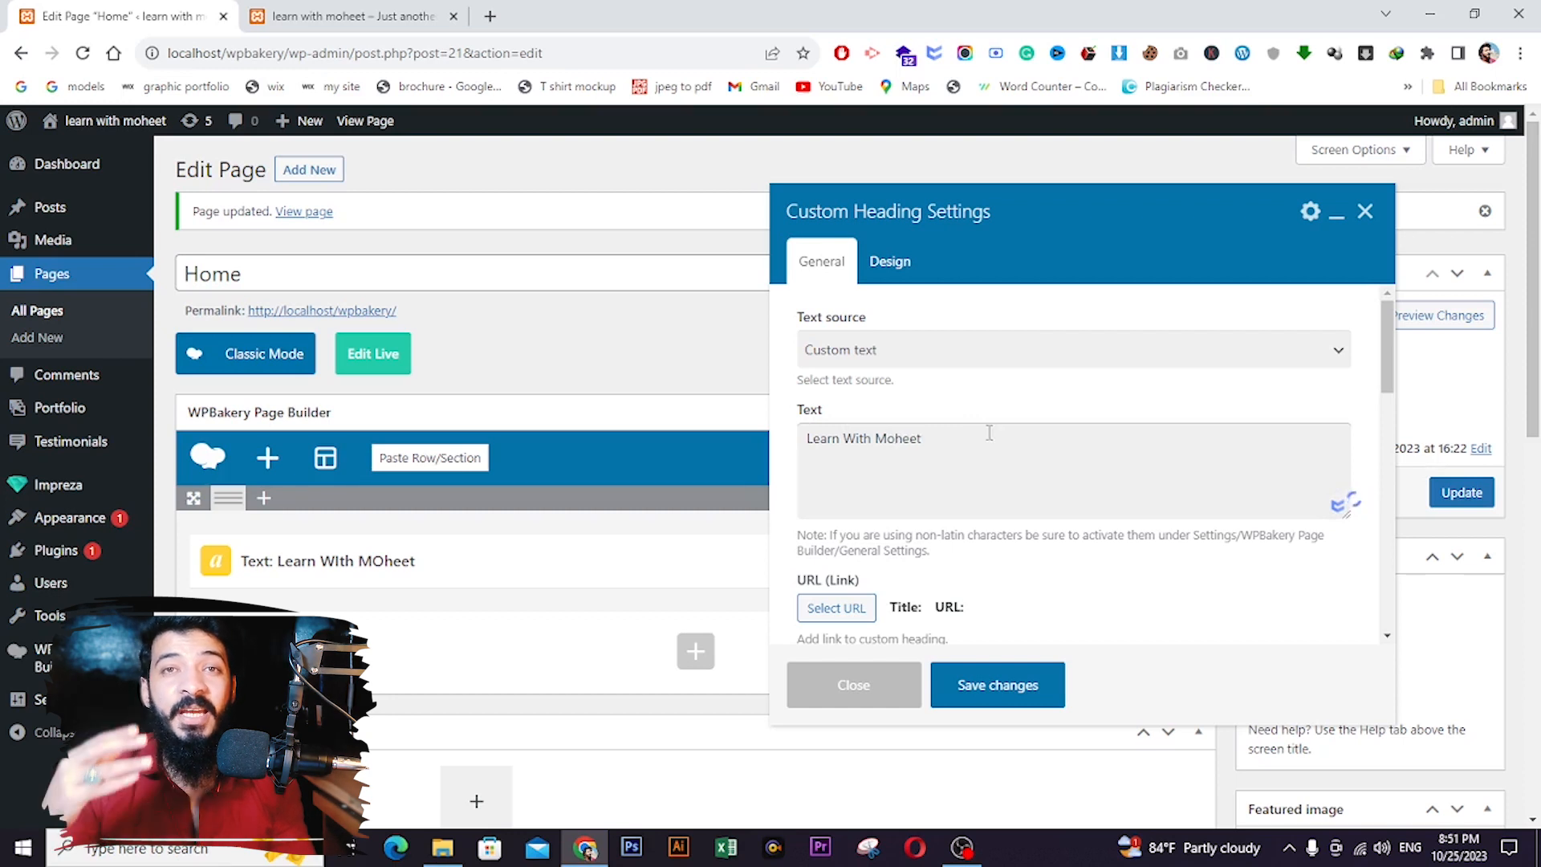
# - Set the heading's text alignment to center
pyautogui.scroll(-2, 990, 433)
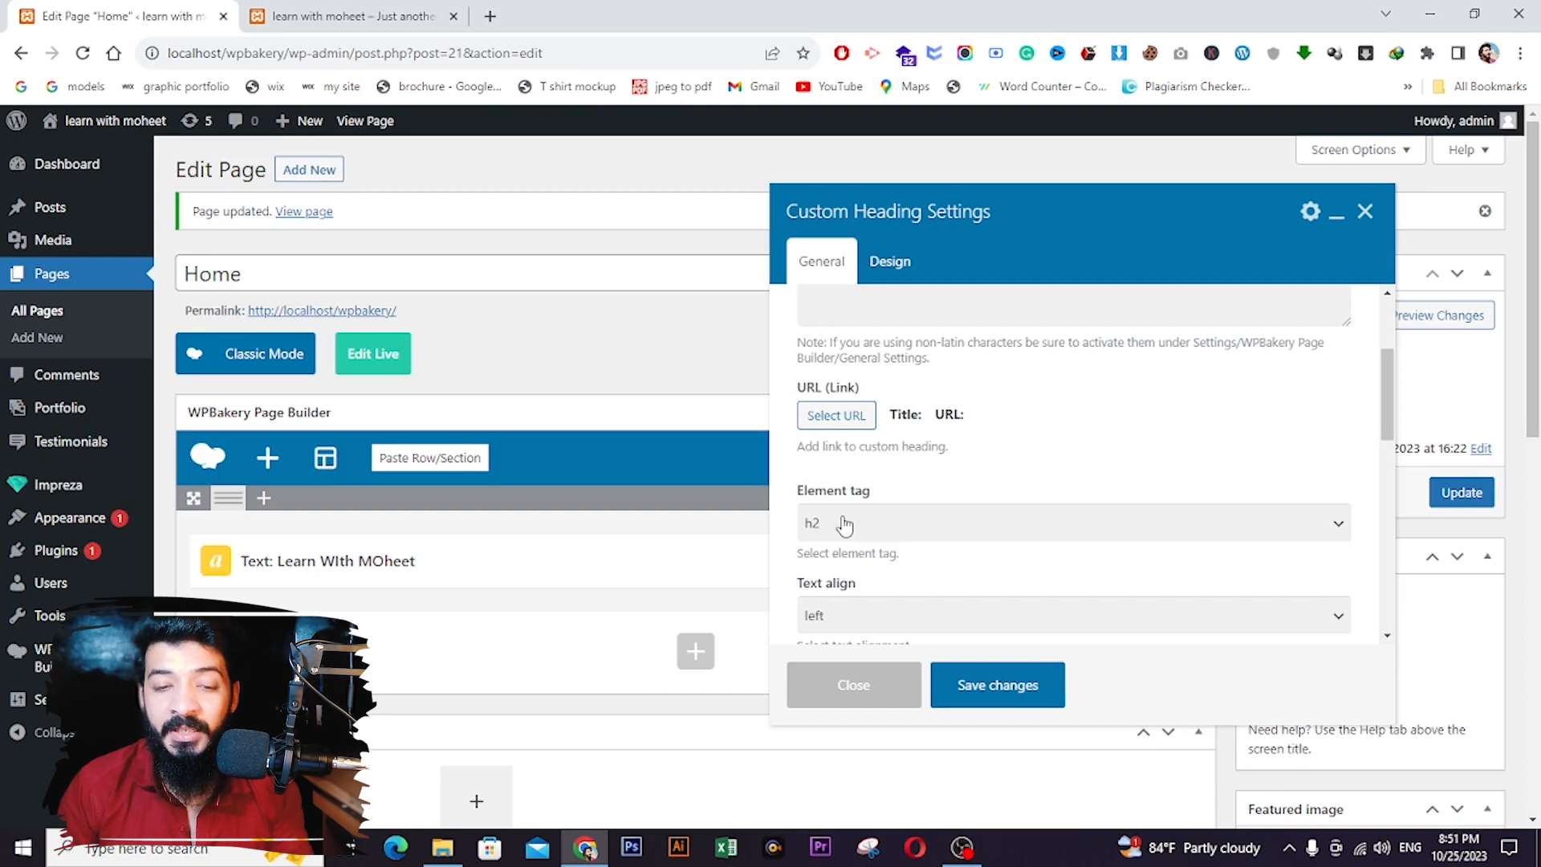
pyautogui.scroll(-3, 845, 524)
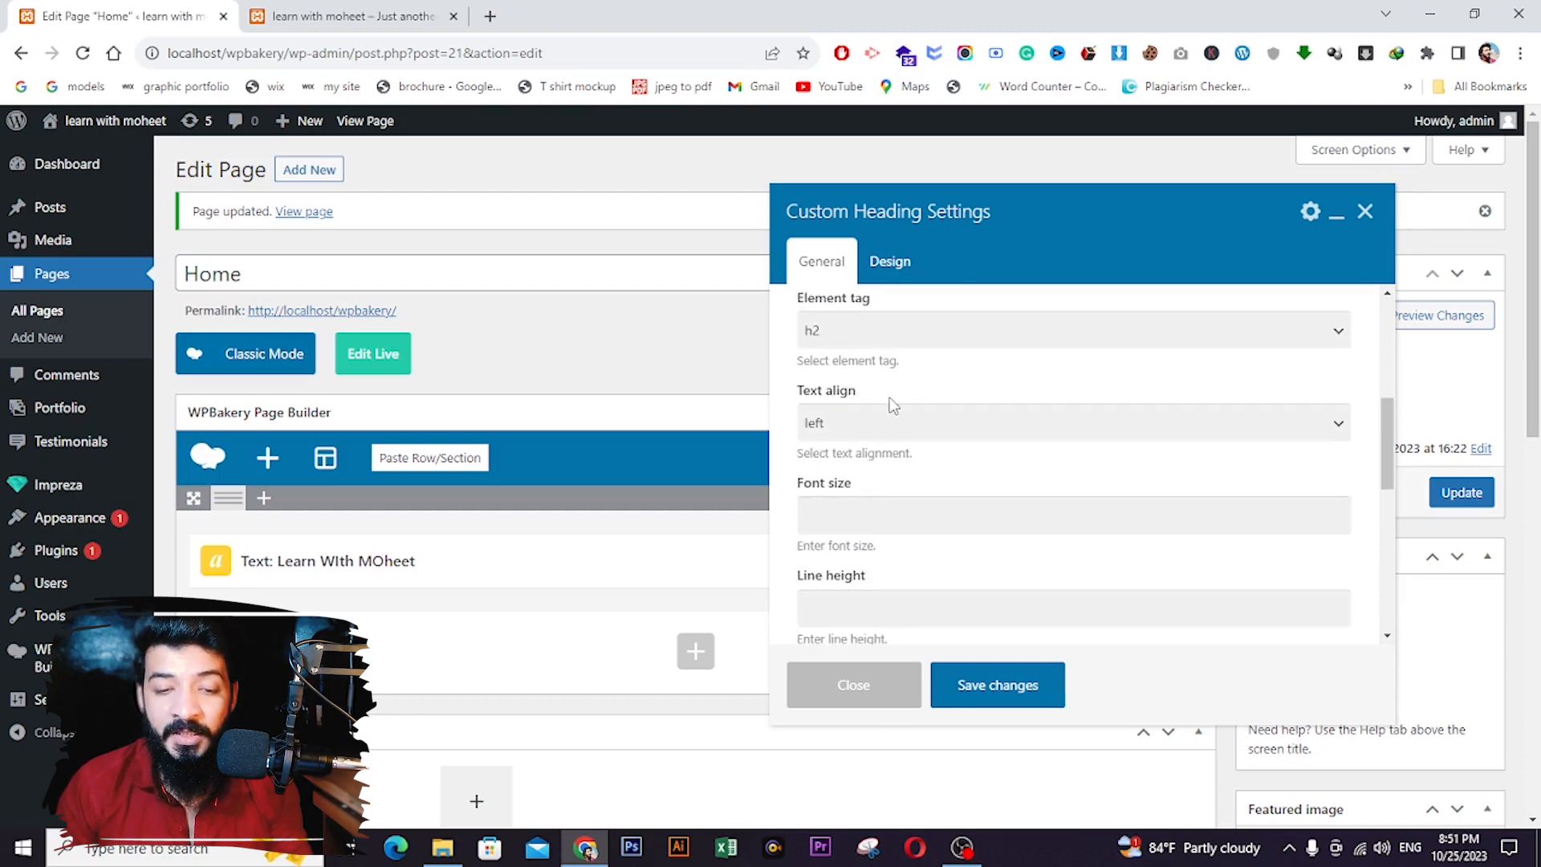
pyautogui.click(888, 419)
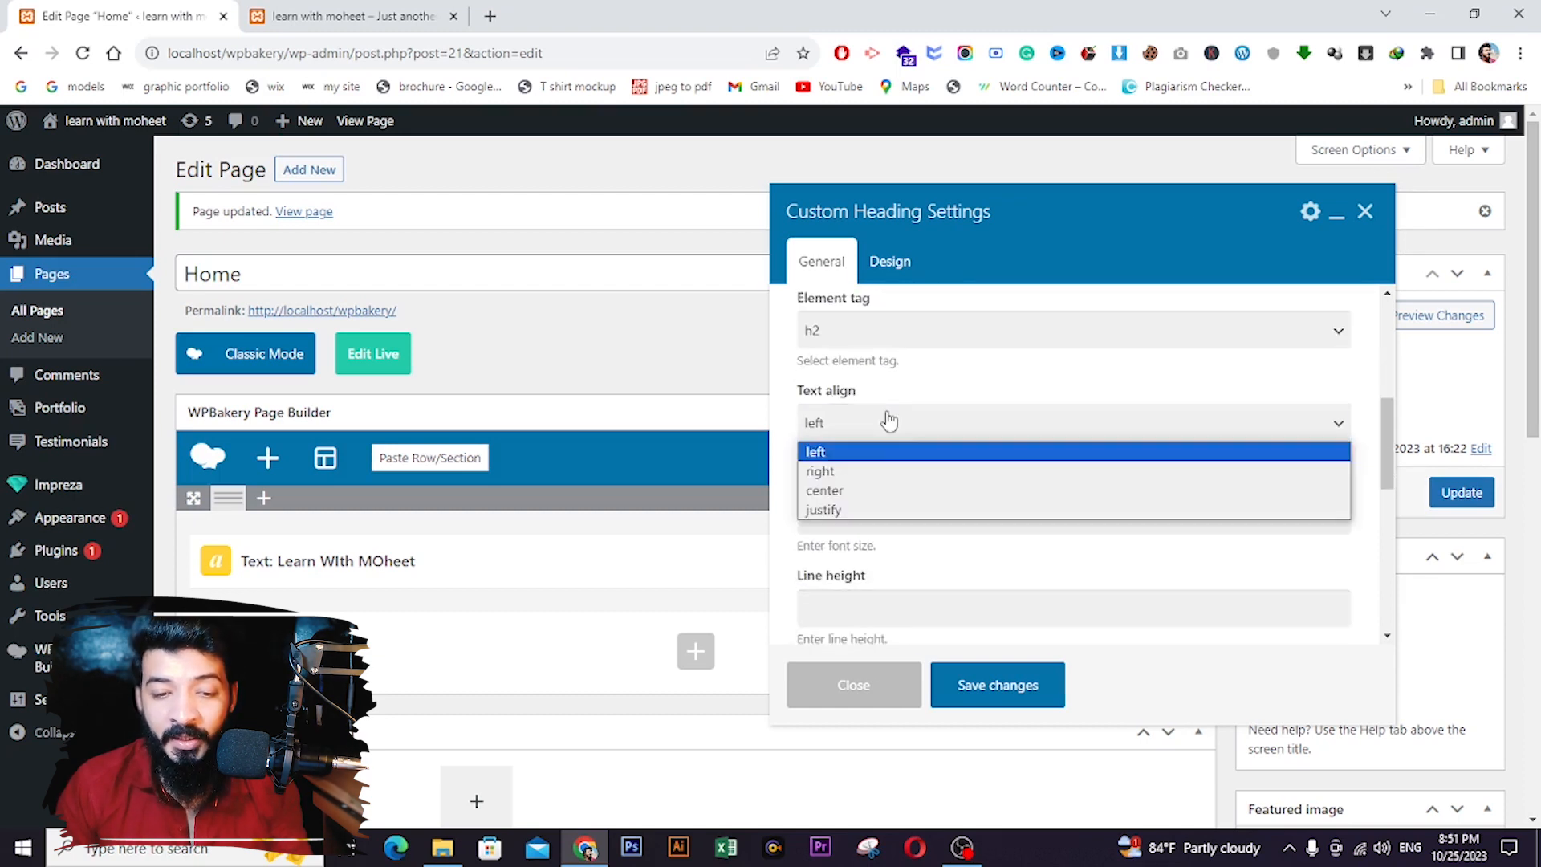
pyautogui.click(851, 498)
pyautogui.scroll(-1, 853, 503)
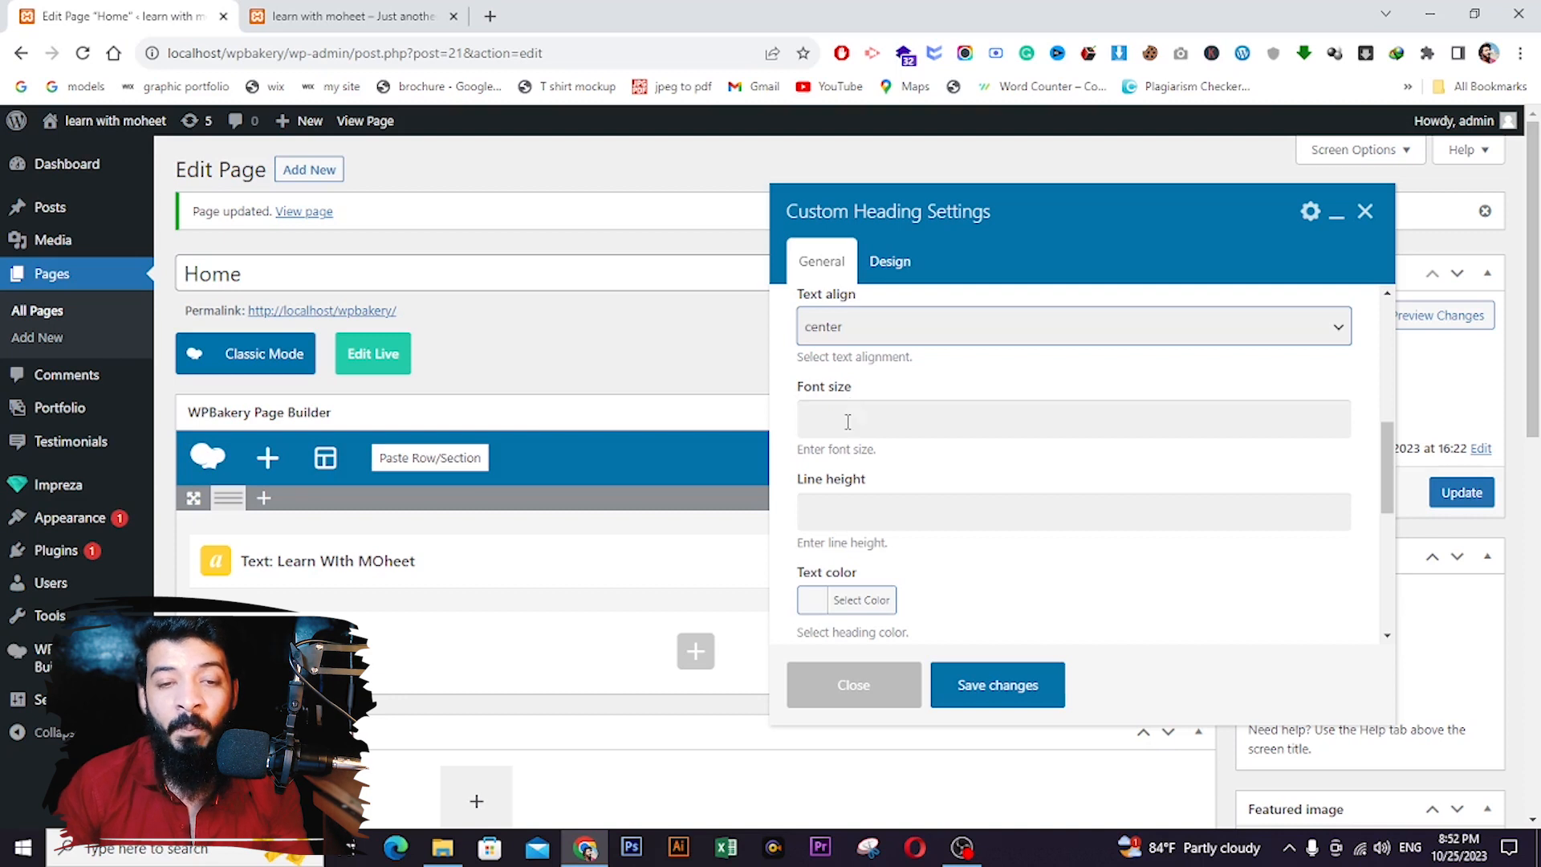
pyautogui.scroll(-1, 883, 498)
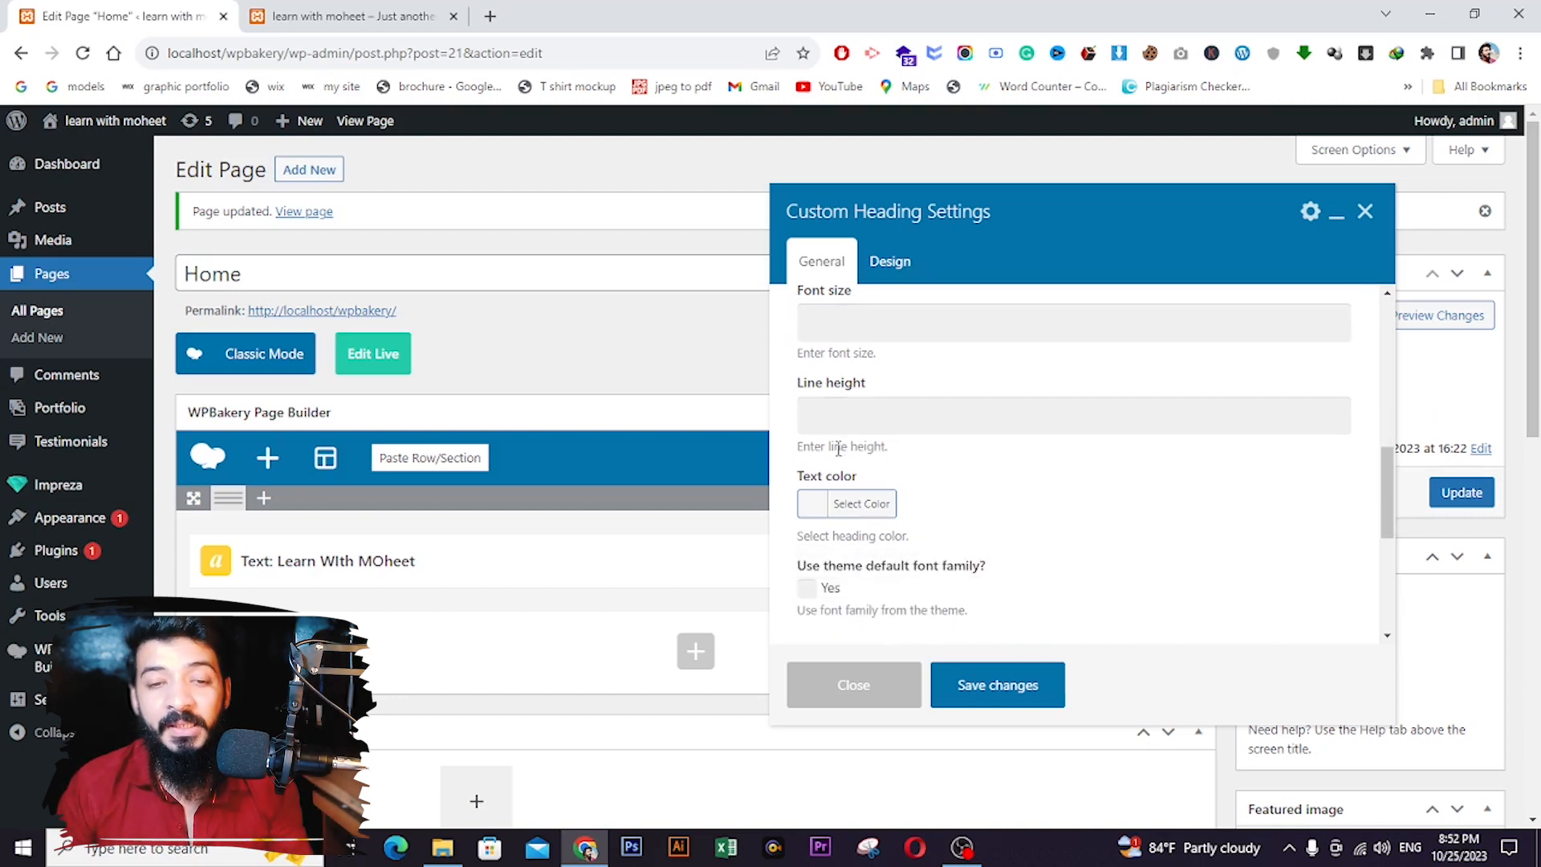
pyautogui.click(890, 273)
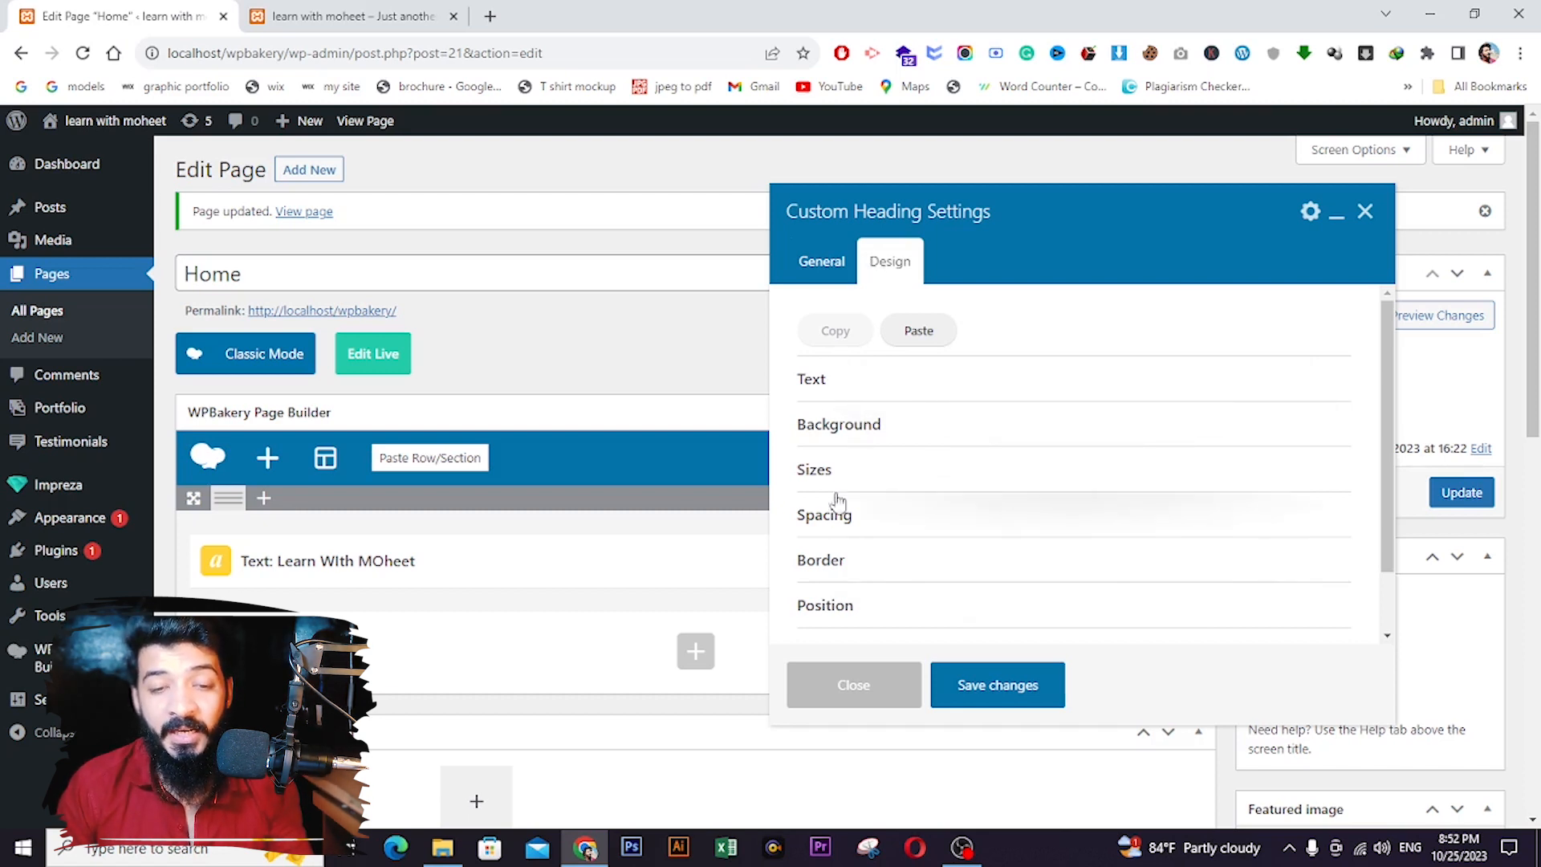
# - Colour the heading text dark red (#780c0c) in the Design text options
pyautogui.click(832, 388)
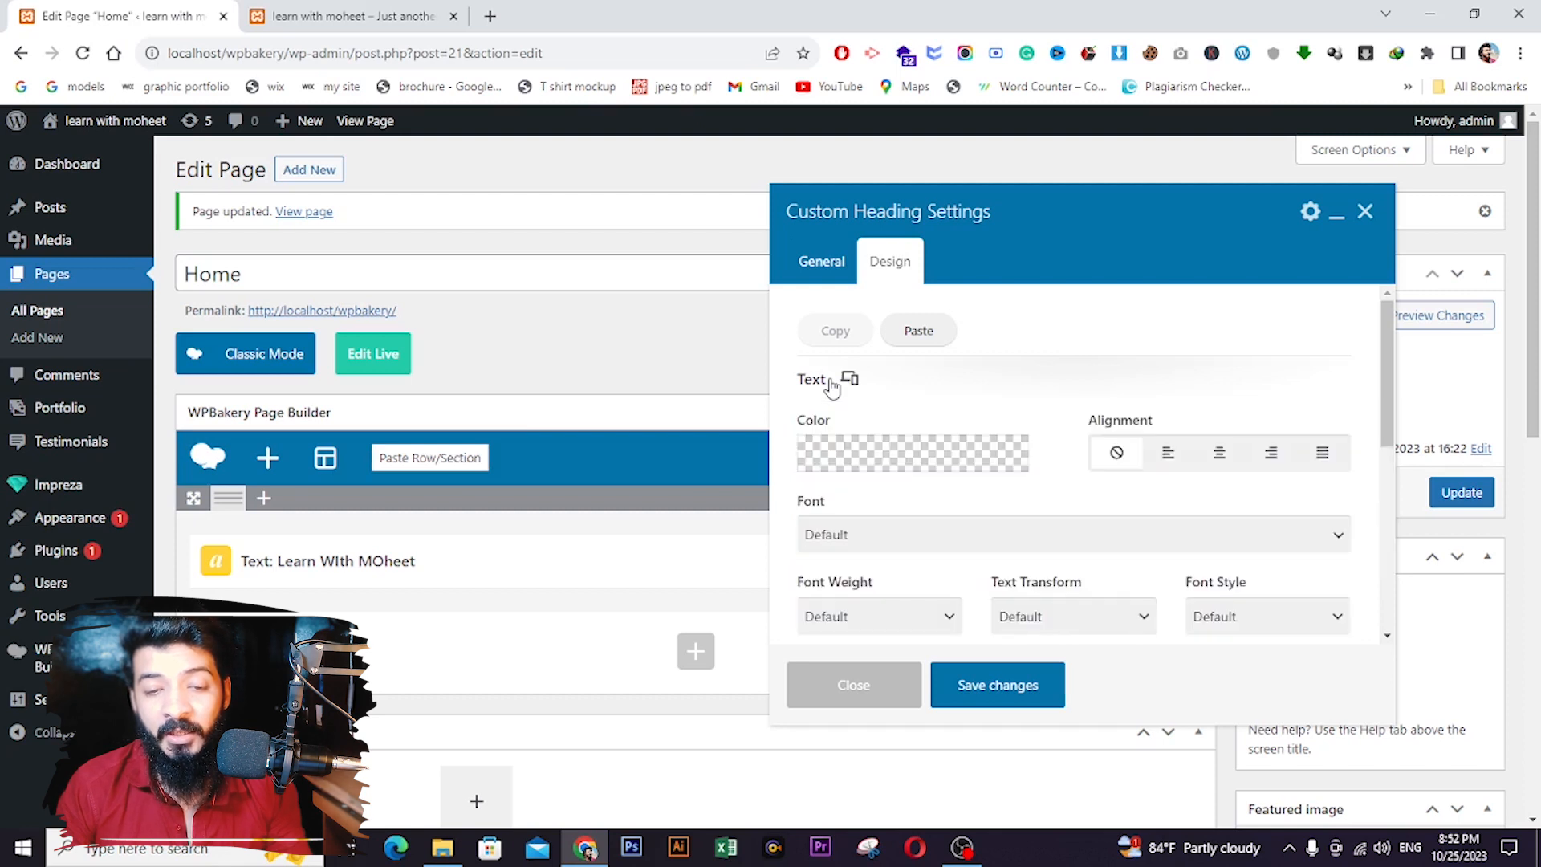
pyautogui.click(851, 455)
pyautogui.click(998, 571)
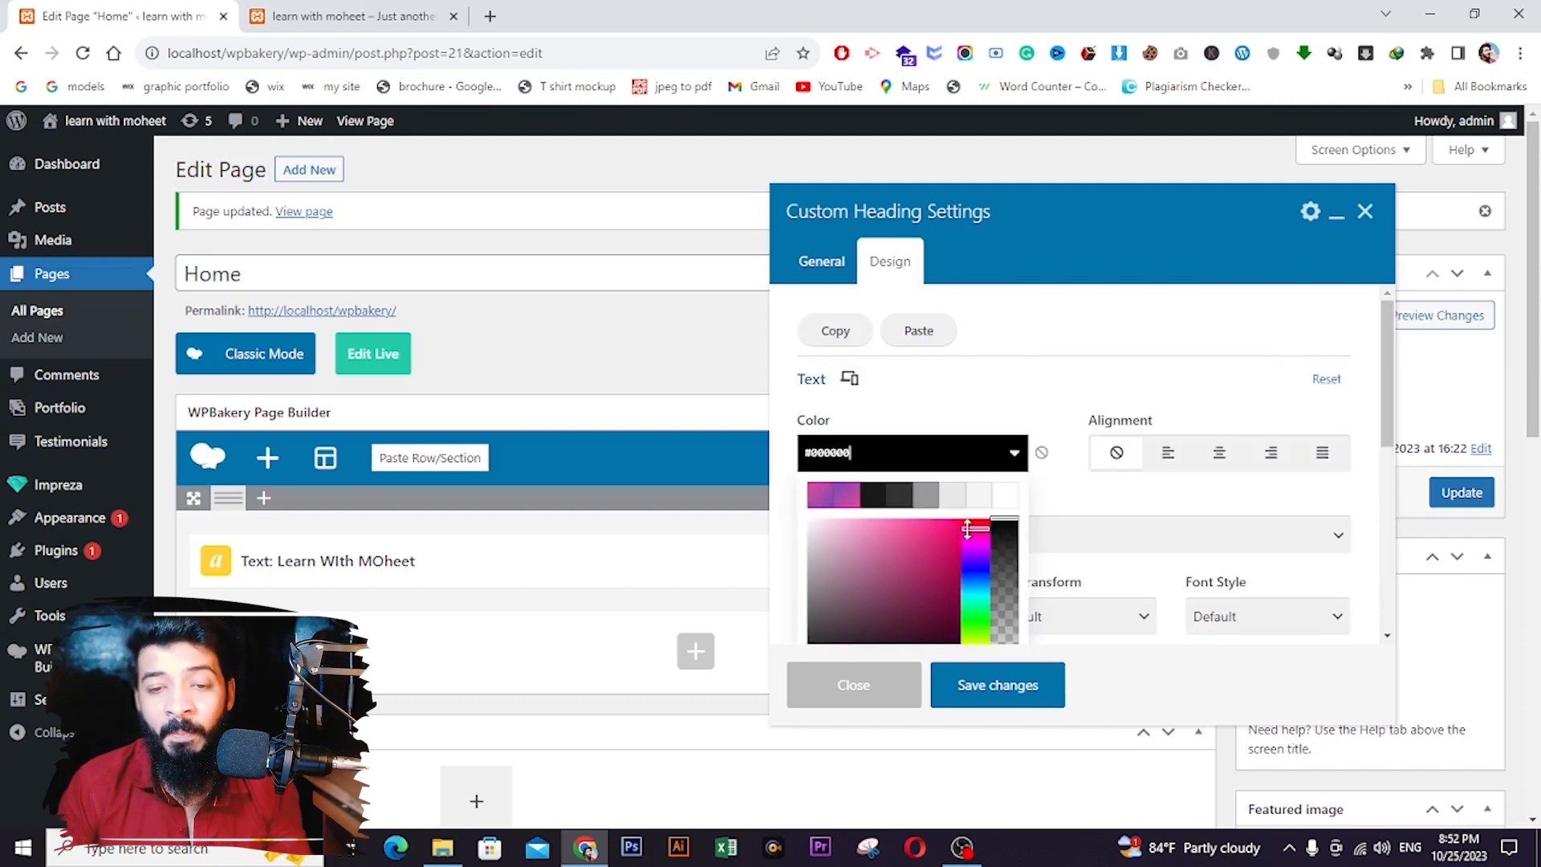
pyautogui.click(951, 572)
pyautogui.moveTo(950, 572); pyautogui.dragTo(946, 599)
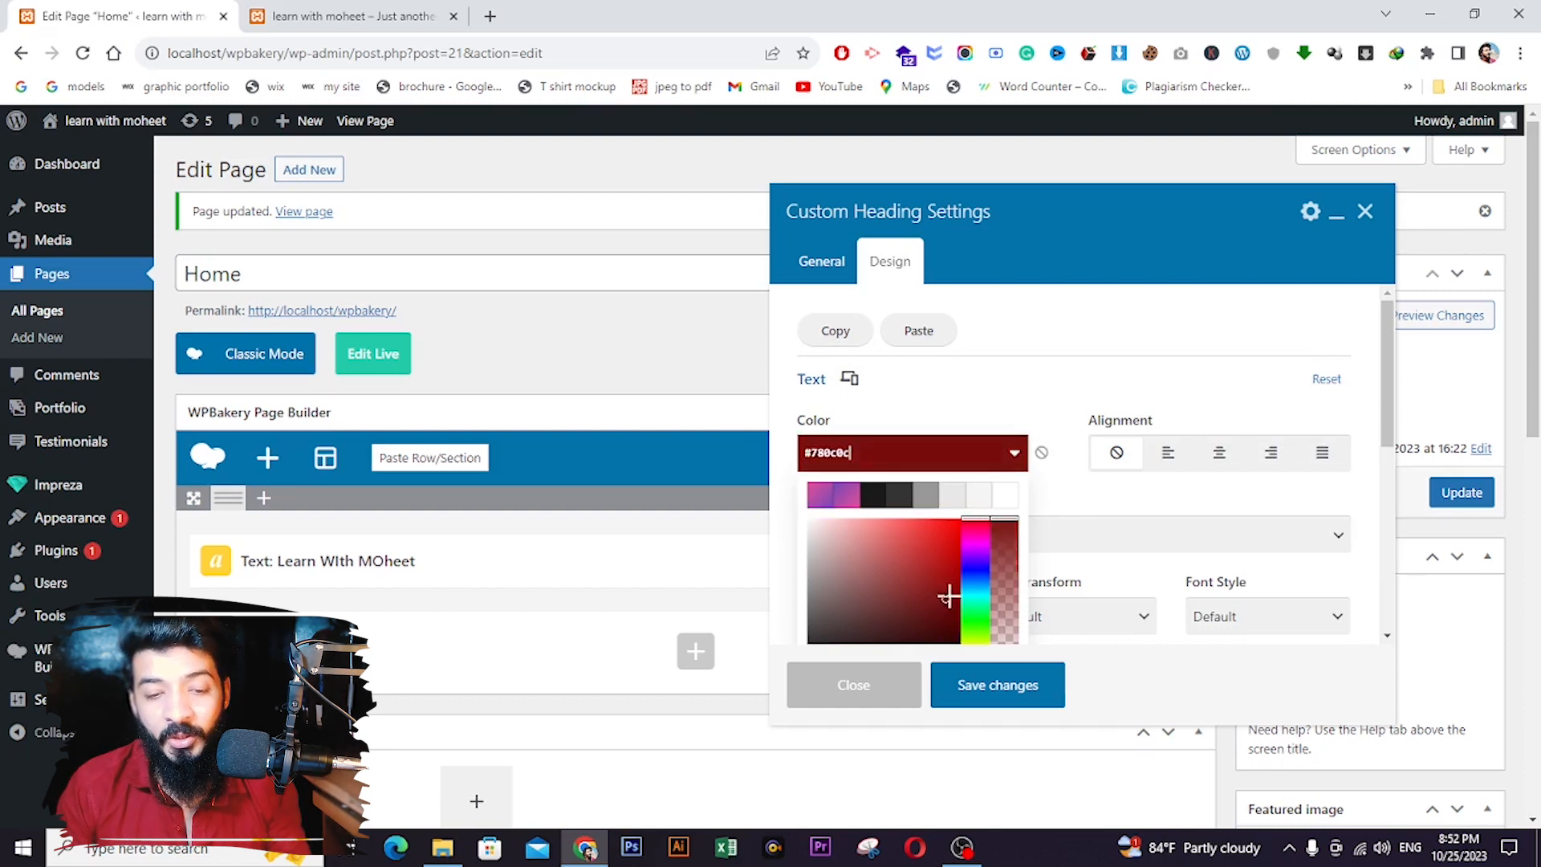
# - Center the heading and set its font to Arial, Helvetica, sans-serif
pyautogui.click(1219, 470)
pyautogui.scroll(-1, 892, 458)
pyautogui.click(892, 458)
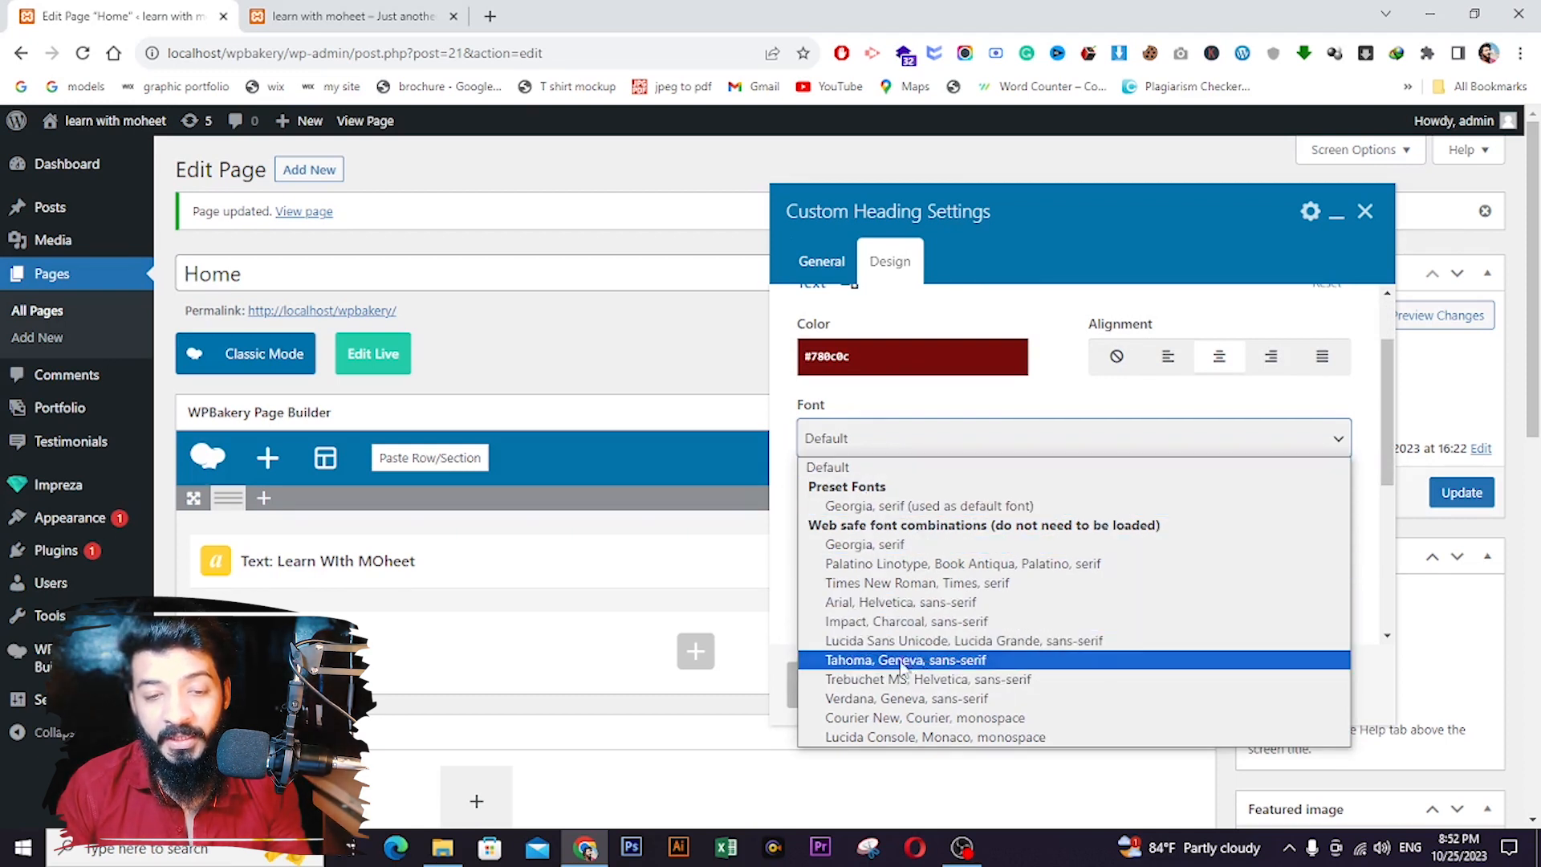
pyautogui.click(889, 602)
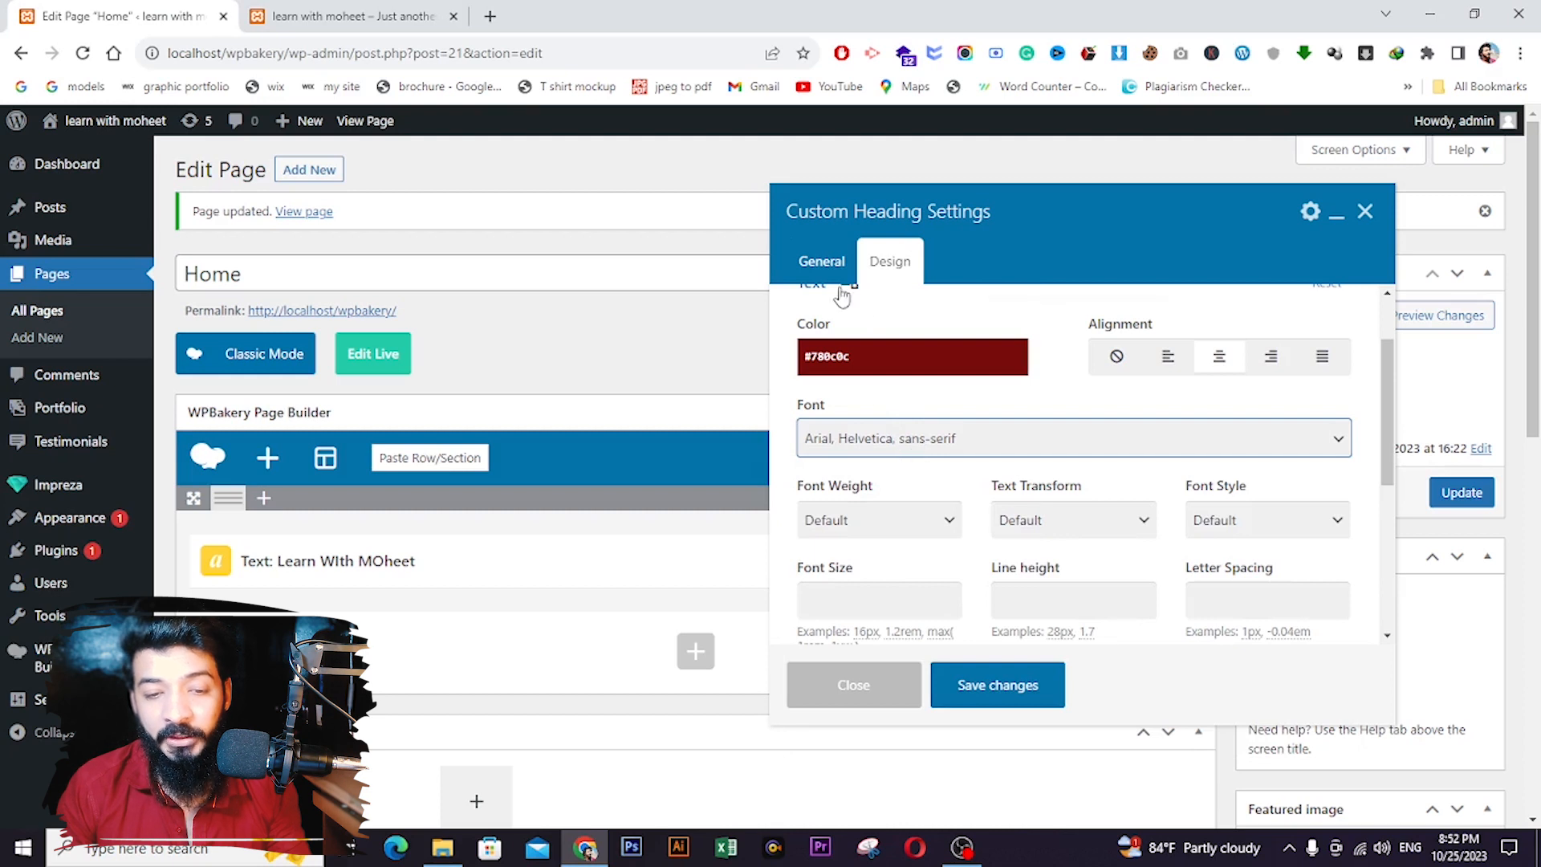
pyautogui.click(822, 264)
pyautogui.scroll(-3, 904, 565)
pyautogui.scroll(2, 895, 538)
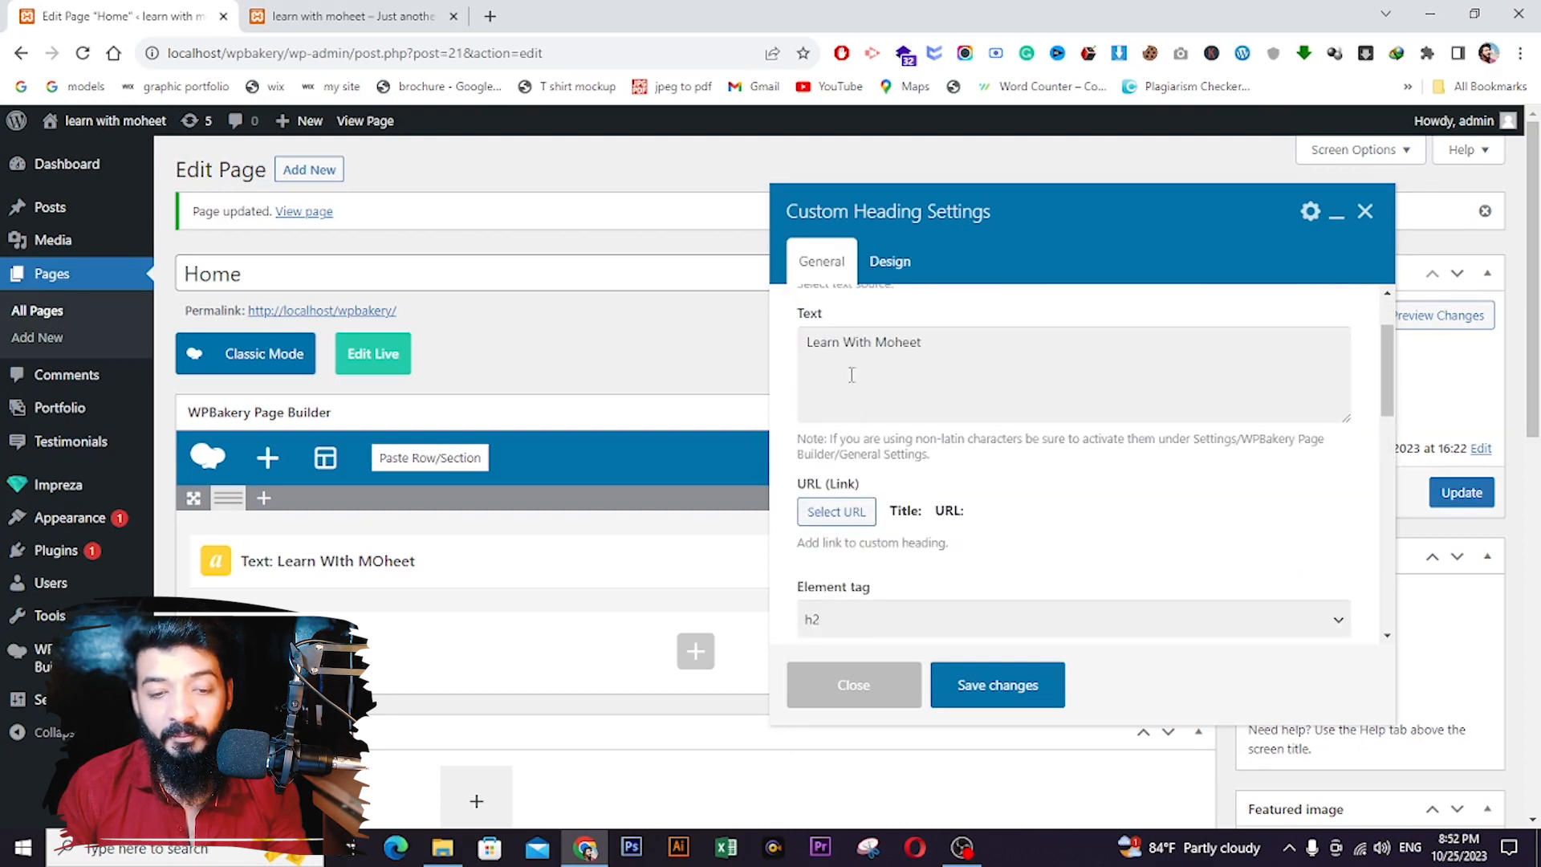
# - Open the heading's Font Family list and jump to fonts starting with 'mont'
pyautogui.scroll(-5, 867, 433)
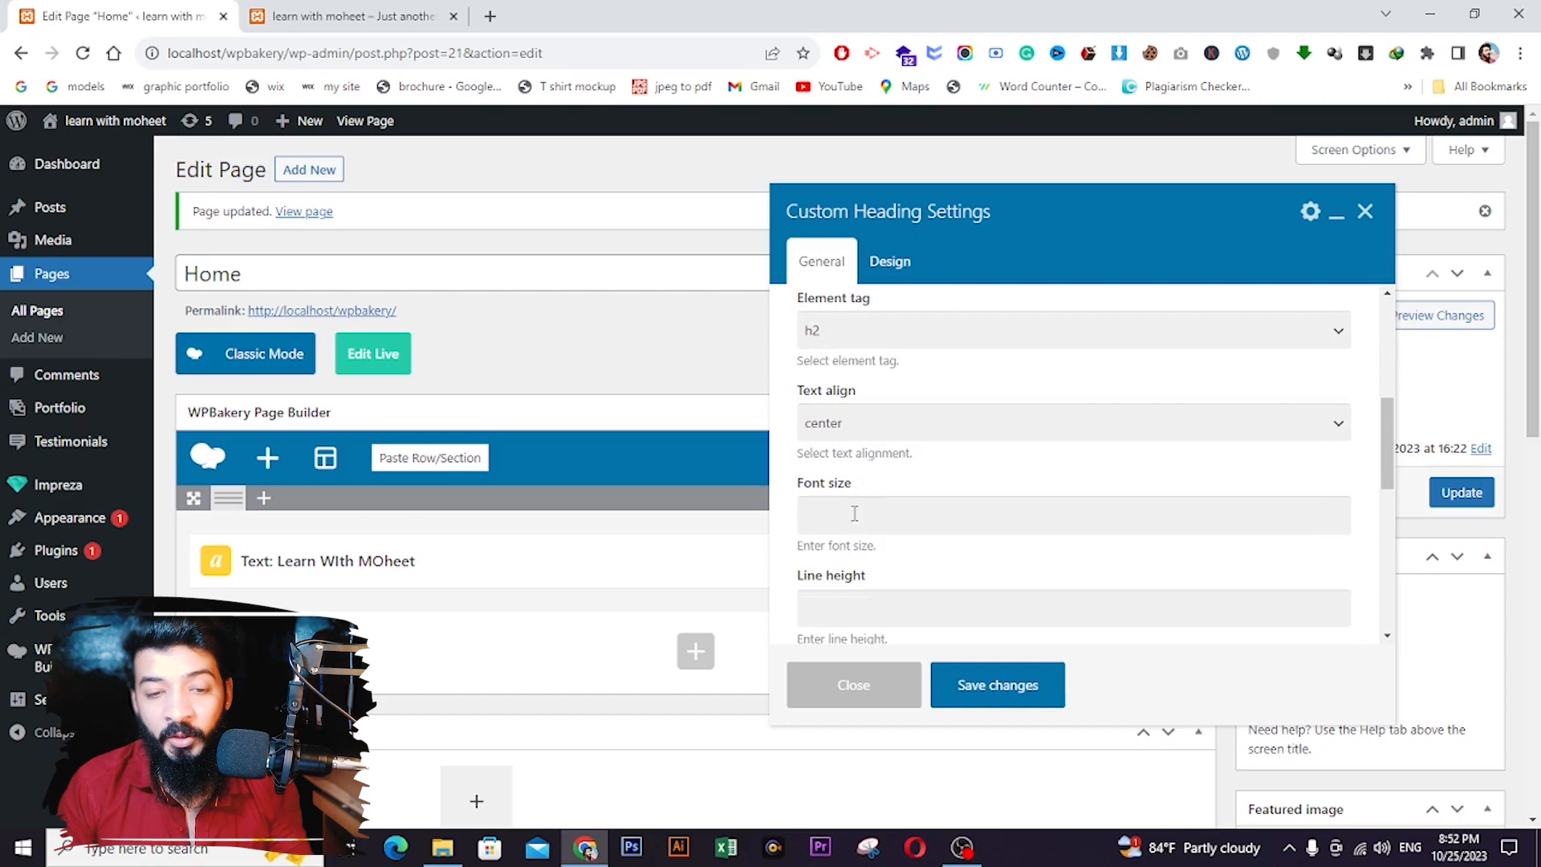
pyautogui.scroll(3, 867, 562)
pyautogui.scroll(-3, 870, 482)
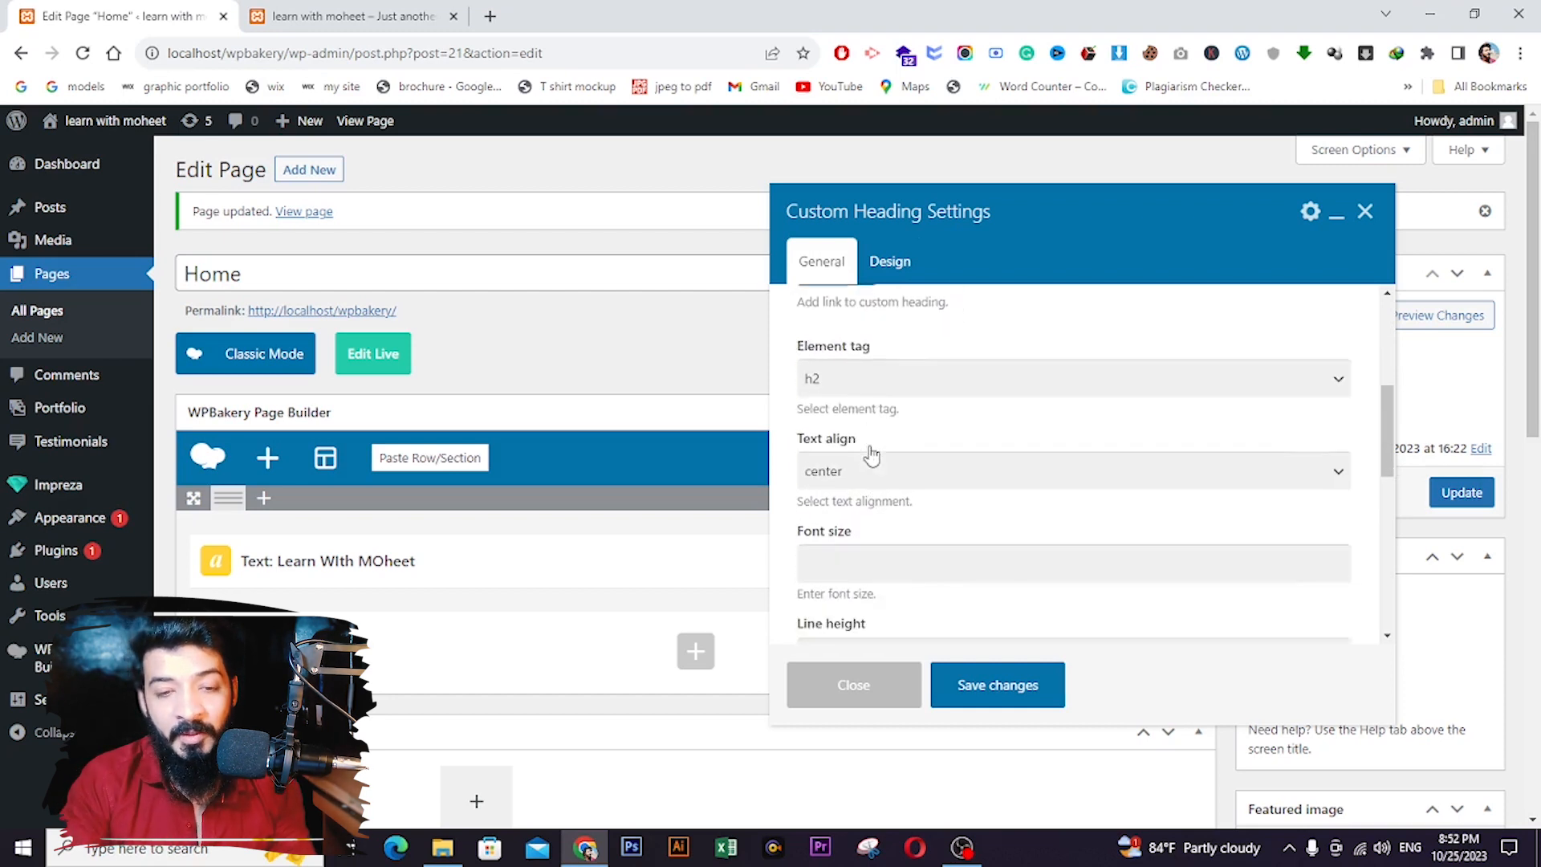
pyautogui.scroll(-4, 862, 530)
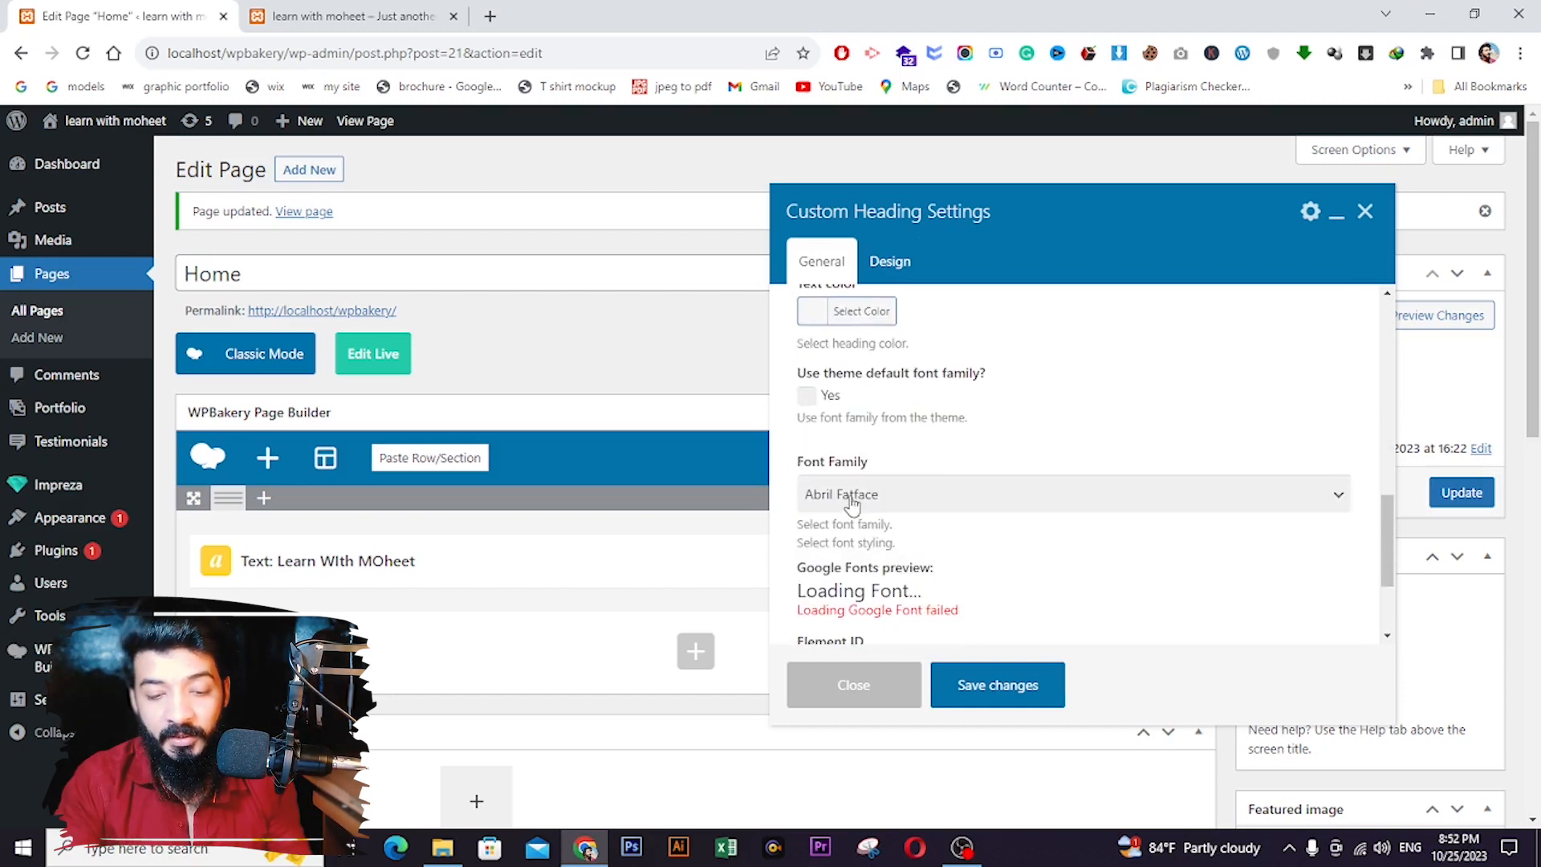
pyautogui.click(859, 494)
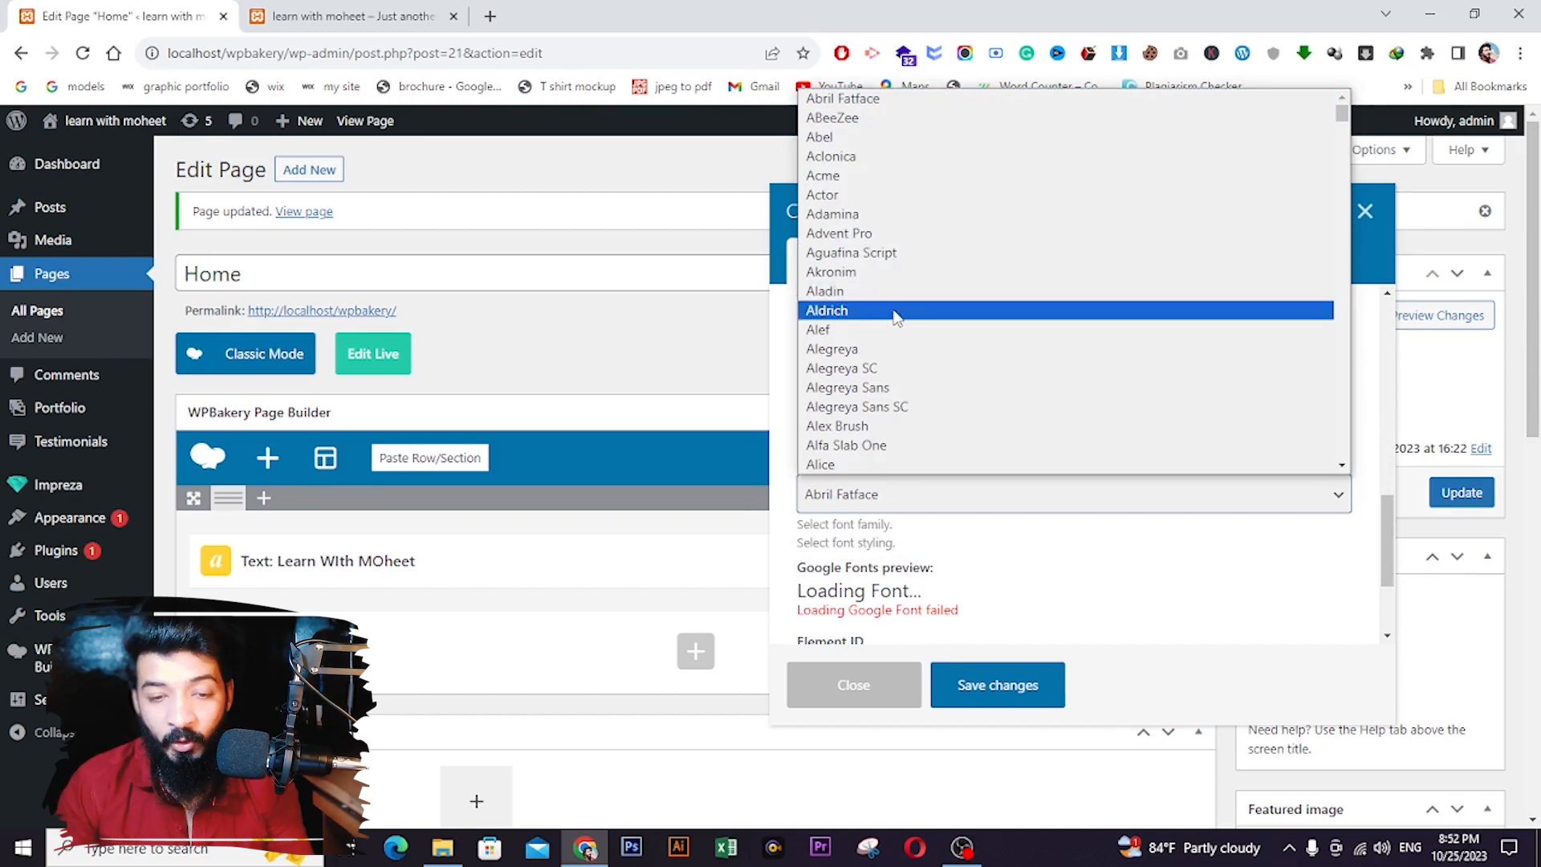
pyautogui.press('m')
pyautogui.press('o')
pyautogui.press('n')
pyautogui.press('t')
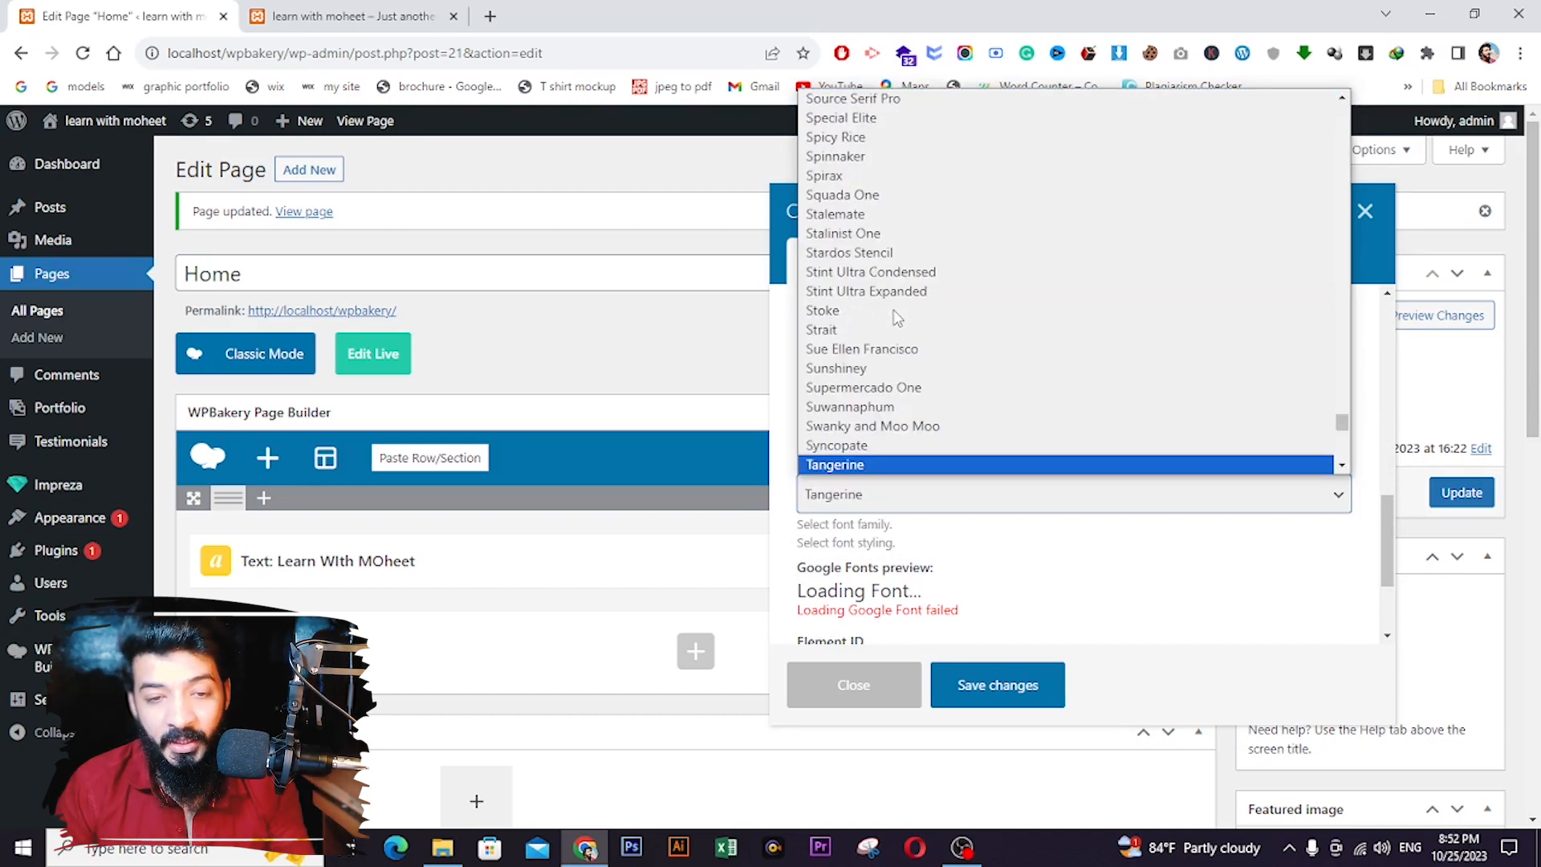
pyautogui.click(847, 367)
# - Choose Montserrat as the heading's font family and save the heading settings
pyautogui.click(839, 494)
pyautogui.press('m')
pyautogui.press('o')
pyautogui.press('n')
pyautogui.press('t')
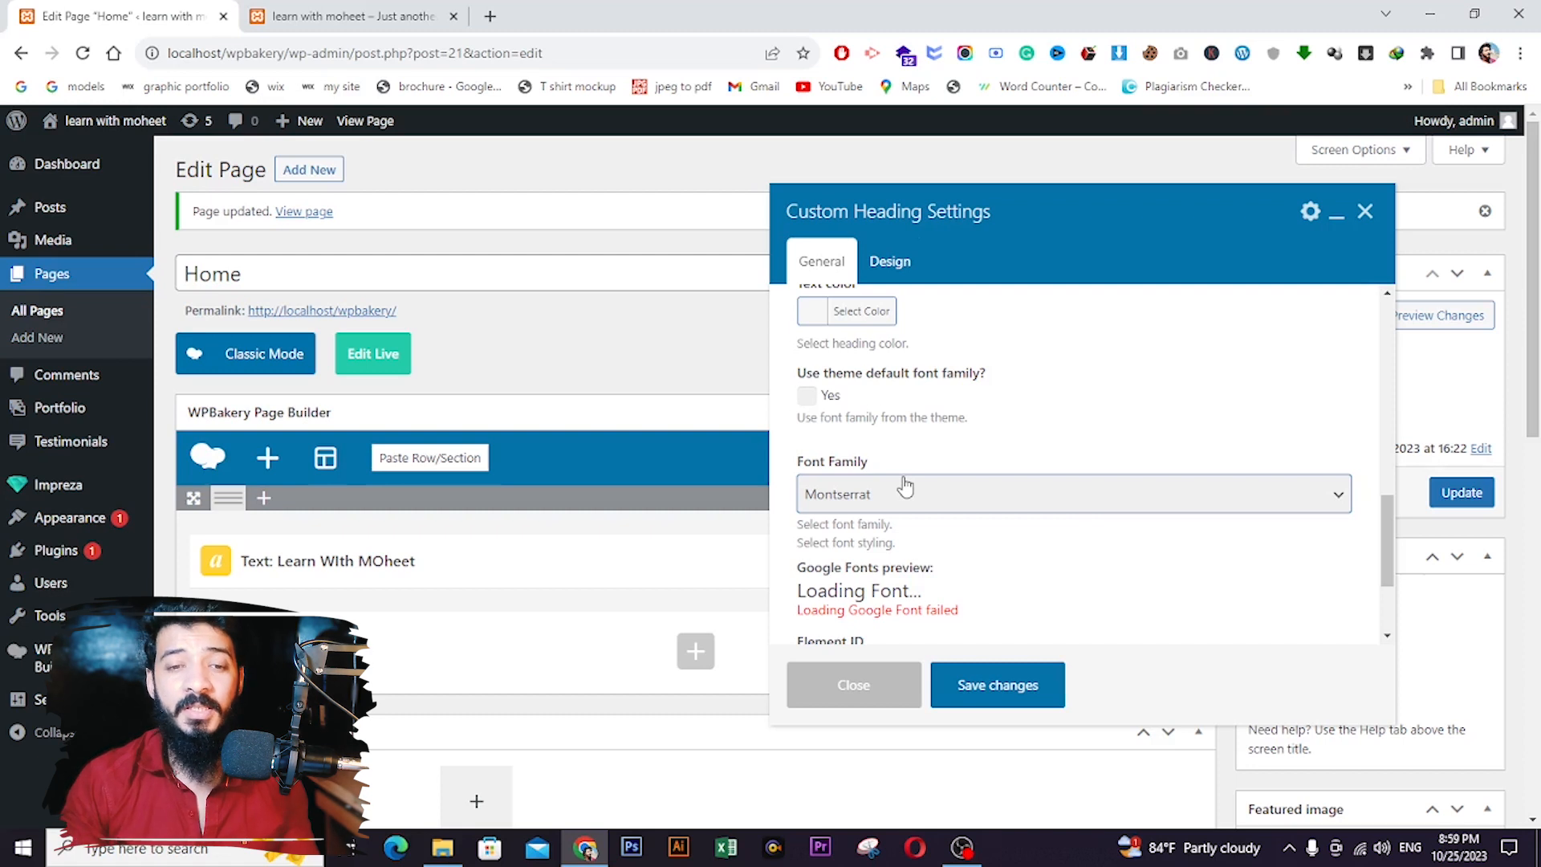
pyautogui.click(906, 263)
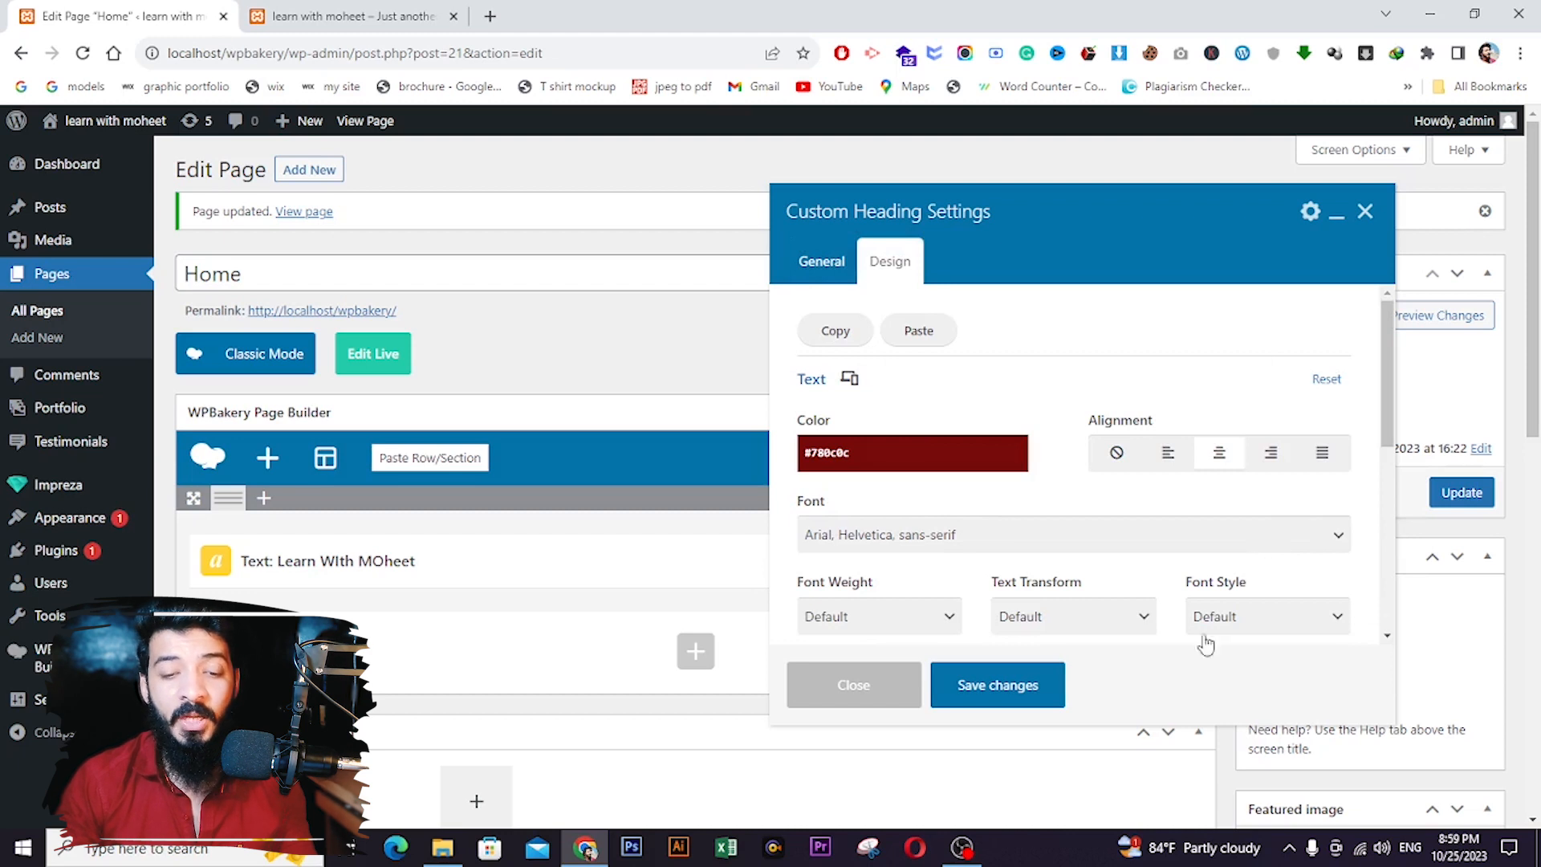
pyautogui.click(1011, 697)
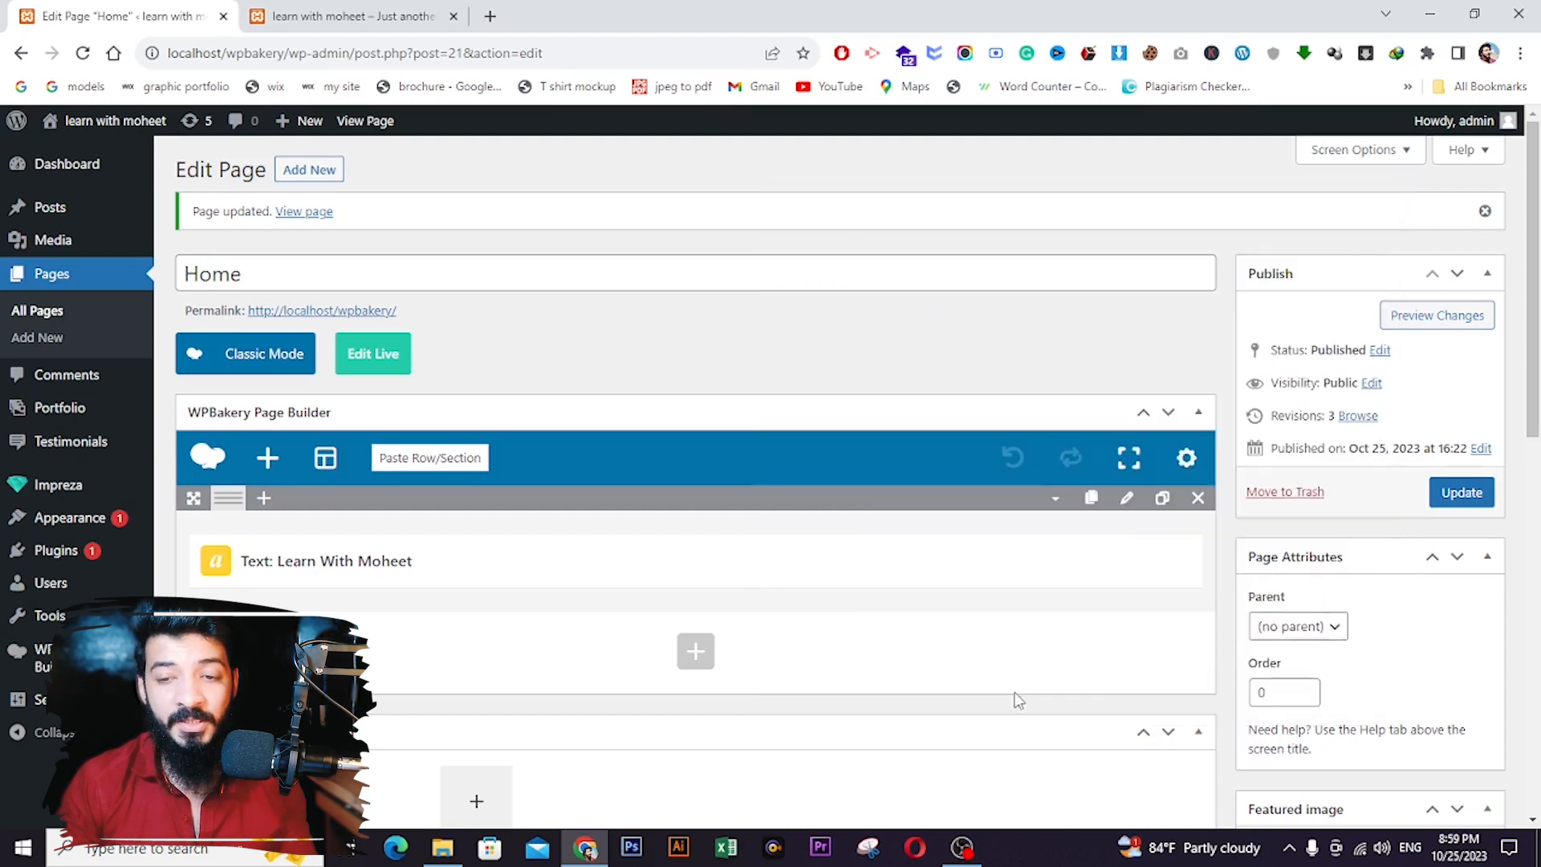
# - Update the Home page and reload the live site to check the centred dark-red heading
pyautogui.click(1449, 493)
pyautogui.click(337, 17)
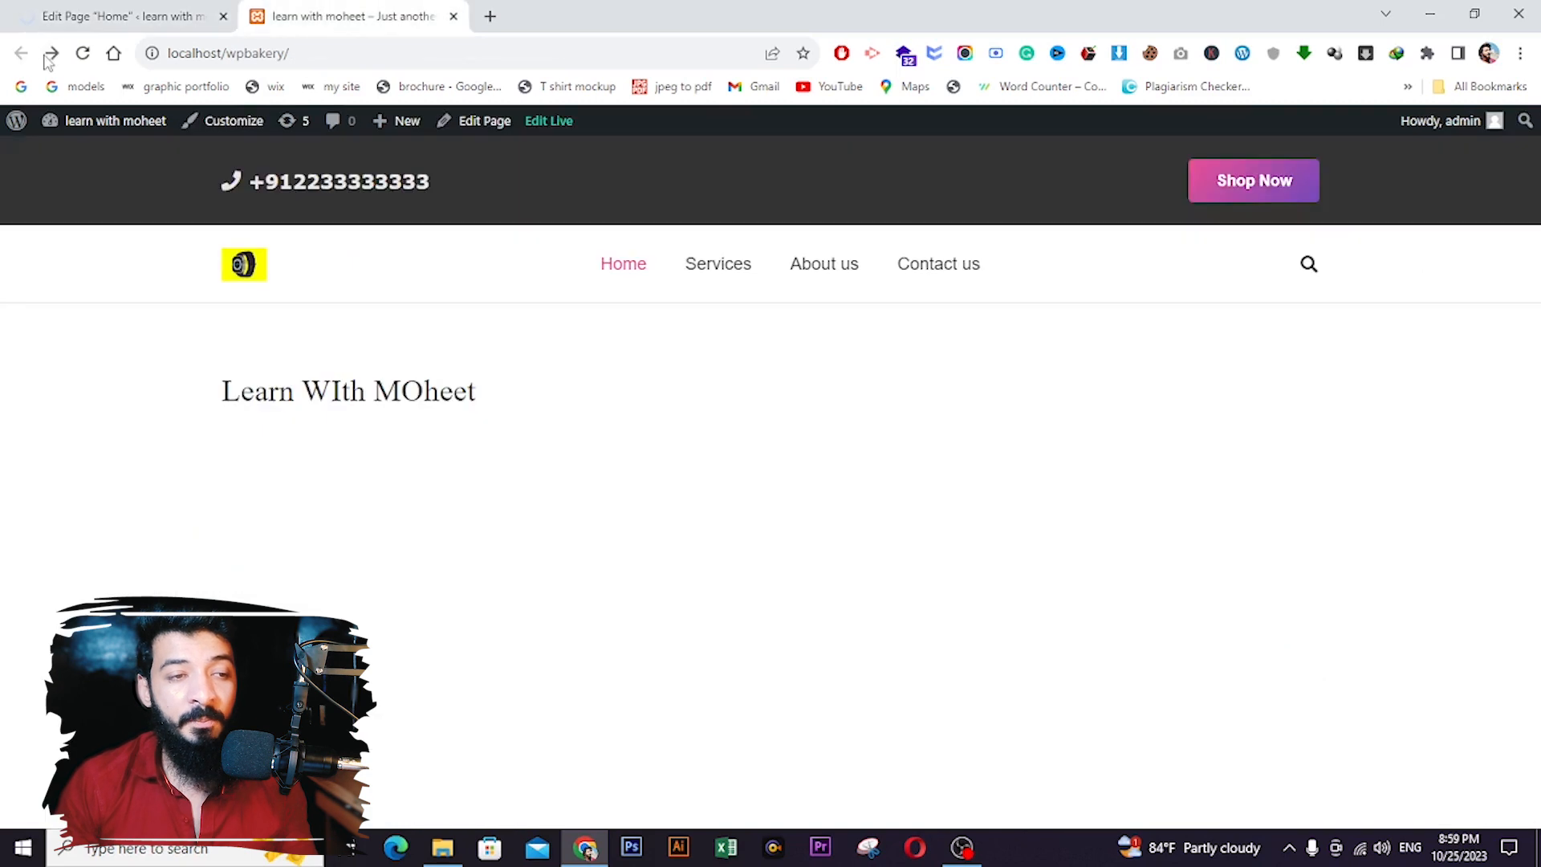
pyautogui.click(82, 53)
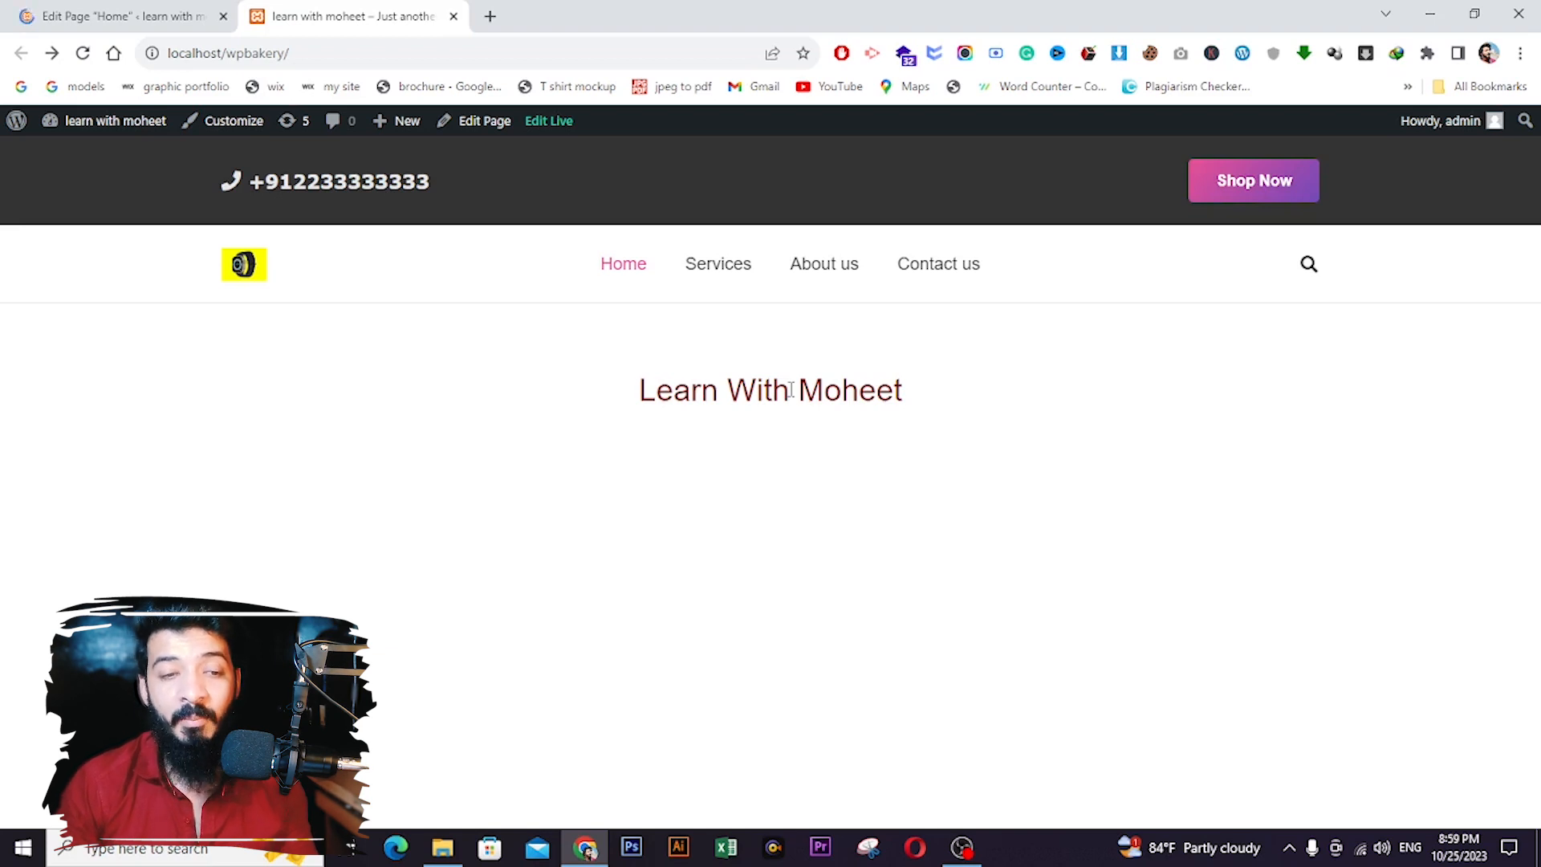
pyautogui.click(128, 16)
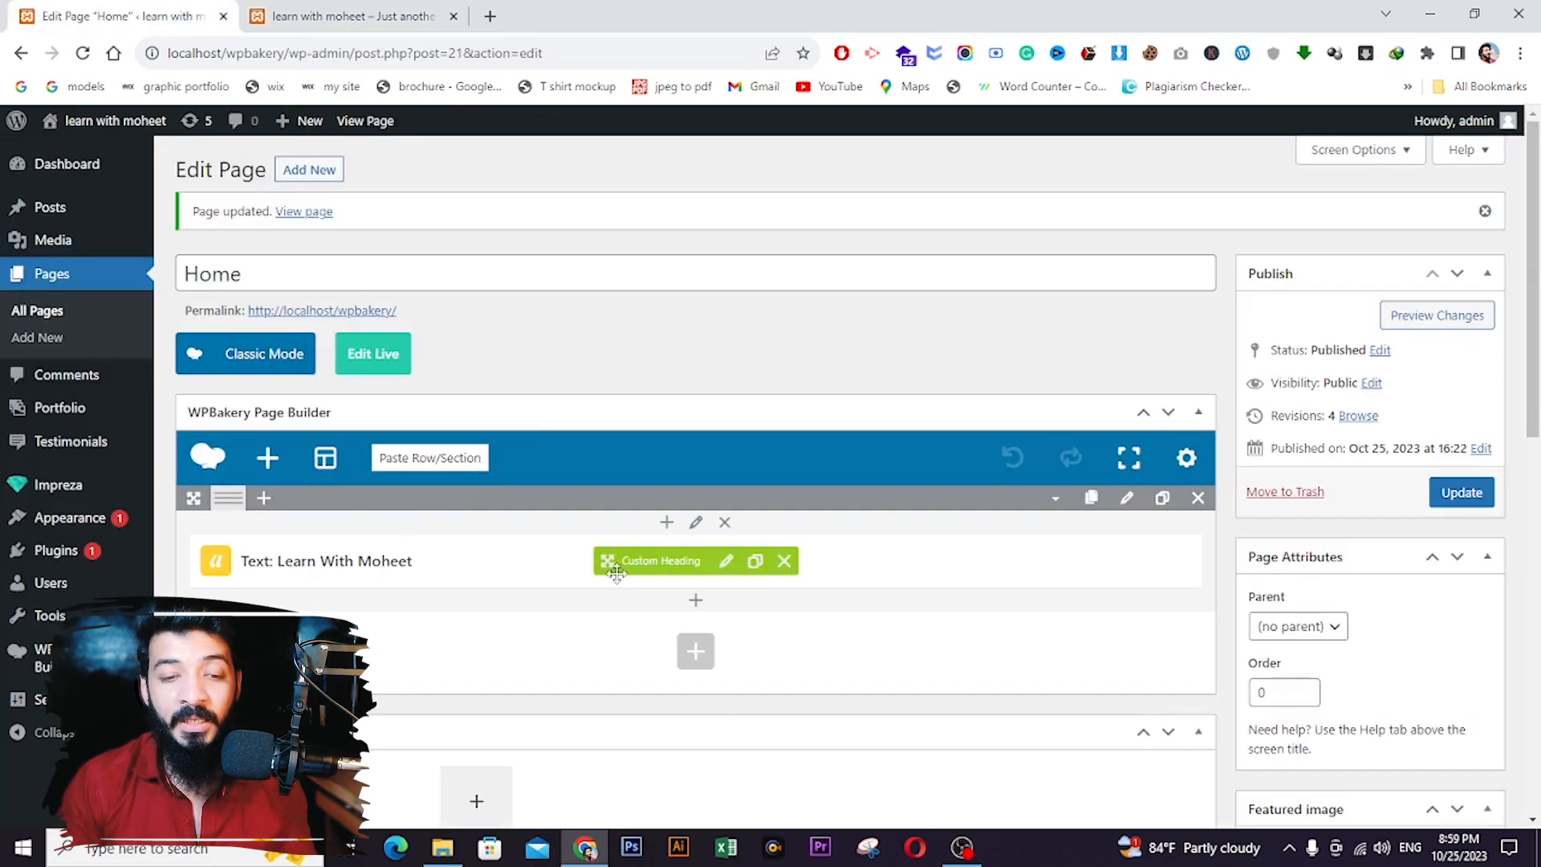
pyautogui.click(726, 560)
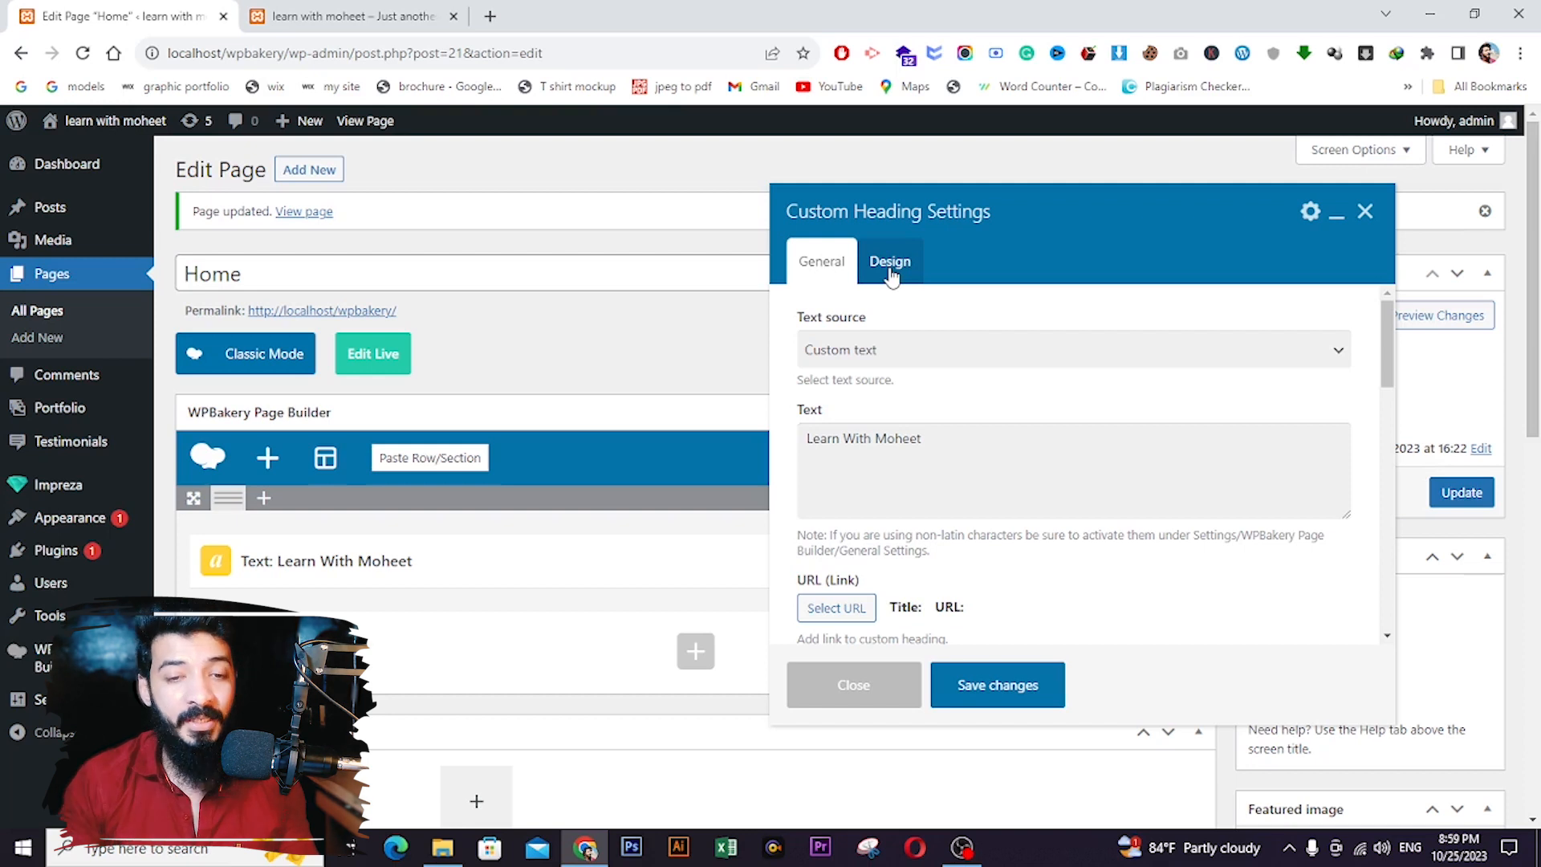
# - Set the heading's element tag to h1, update the page and reload the live site
pyautogui.scroll(-3, 947, 432)
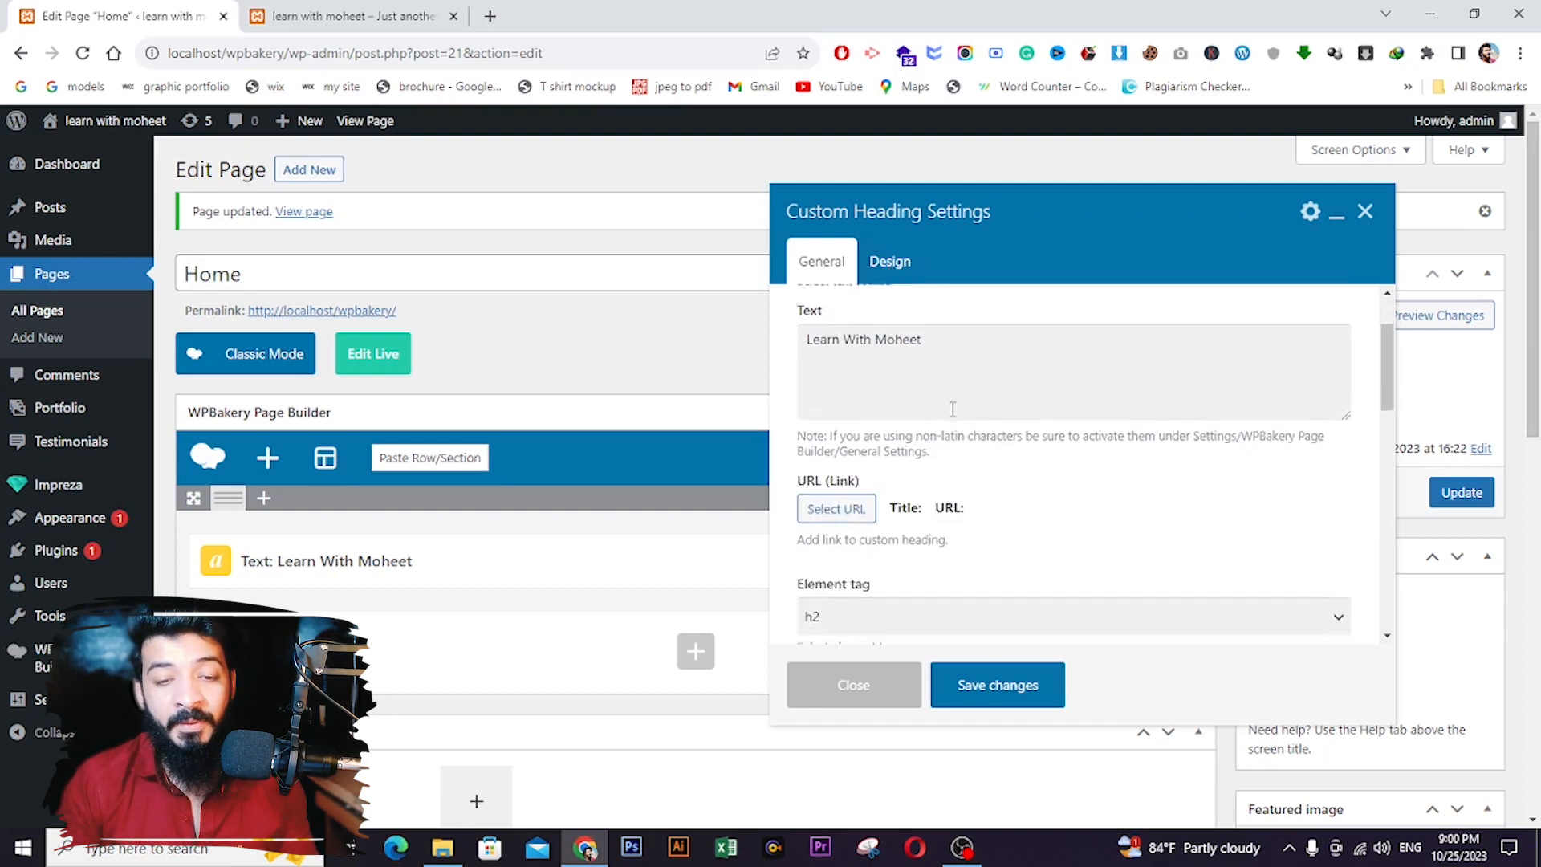
pyautogui.click(865, 434)
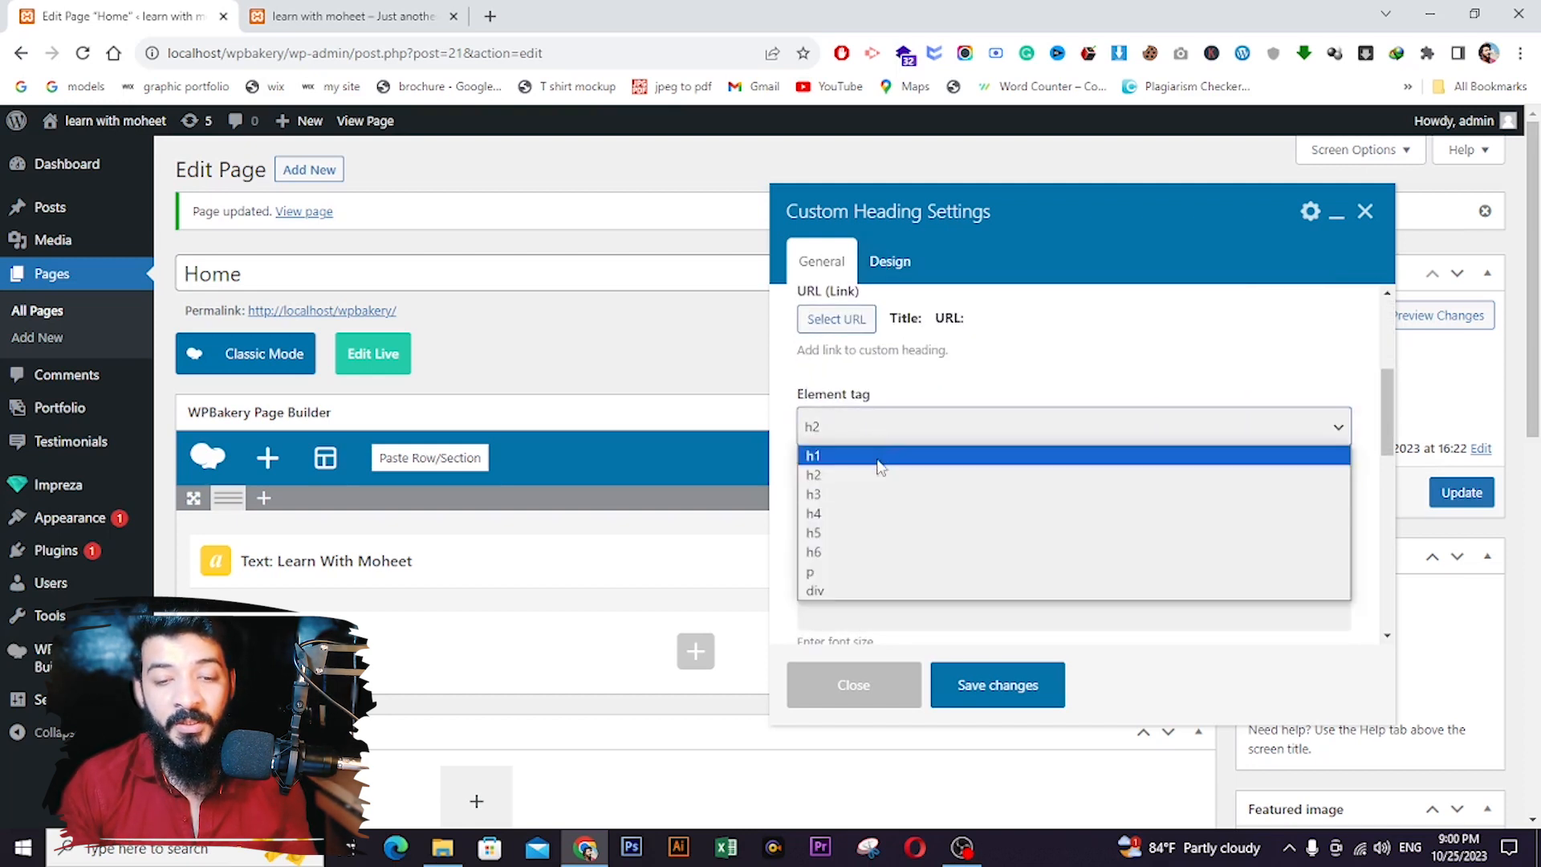
pyautogui.click(879, 456)
pyautogui.click(998, 684)
pyautogui.click(1461, 492)
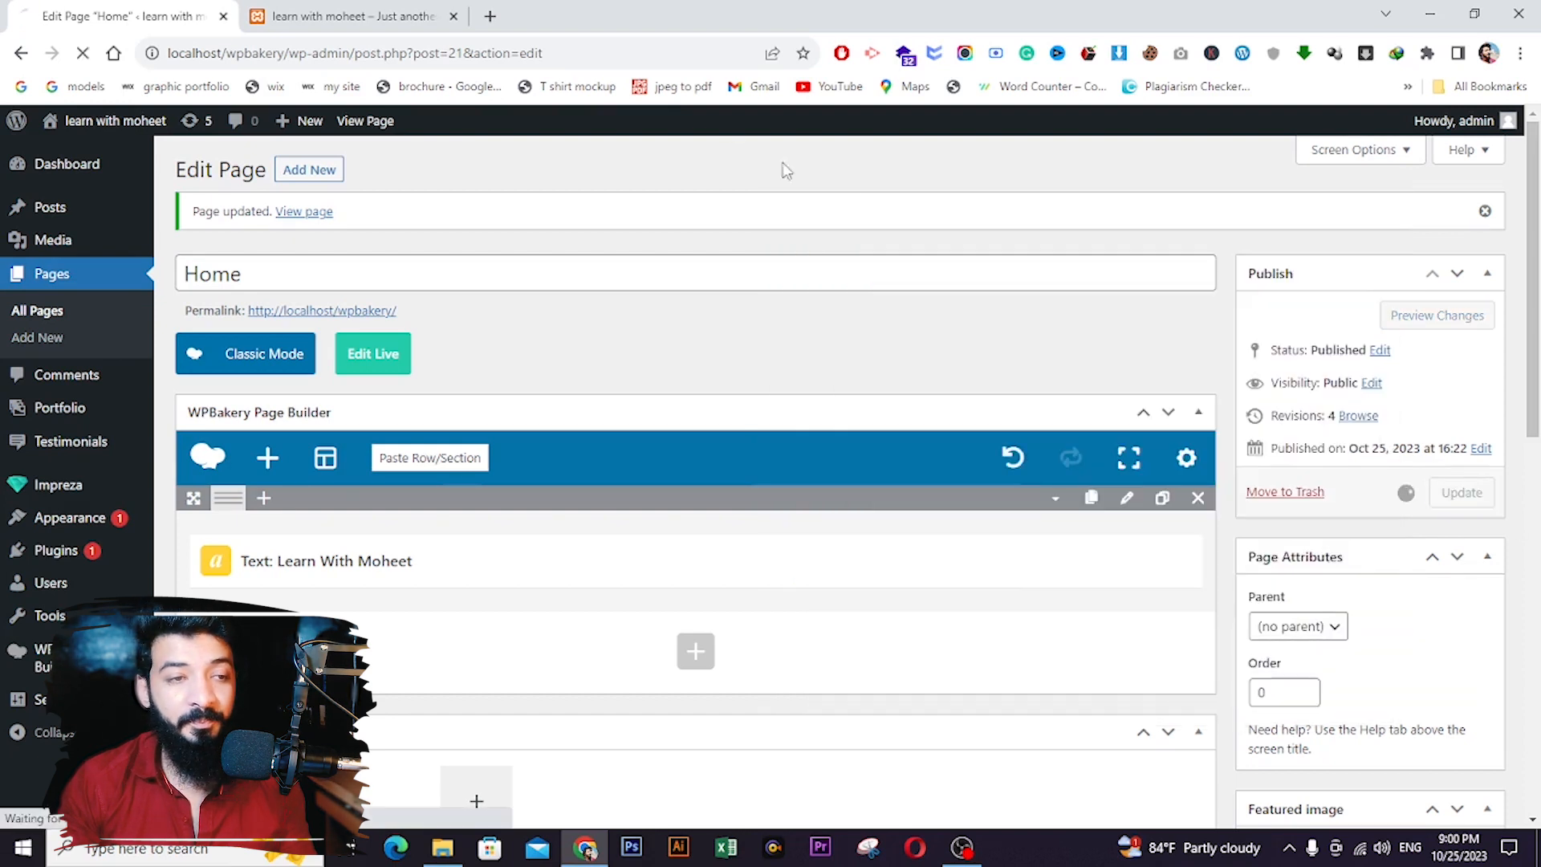
pyautogui.click(400, 18)
pyautogui.click(82, 53)
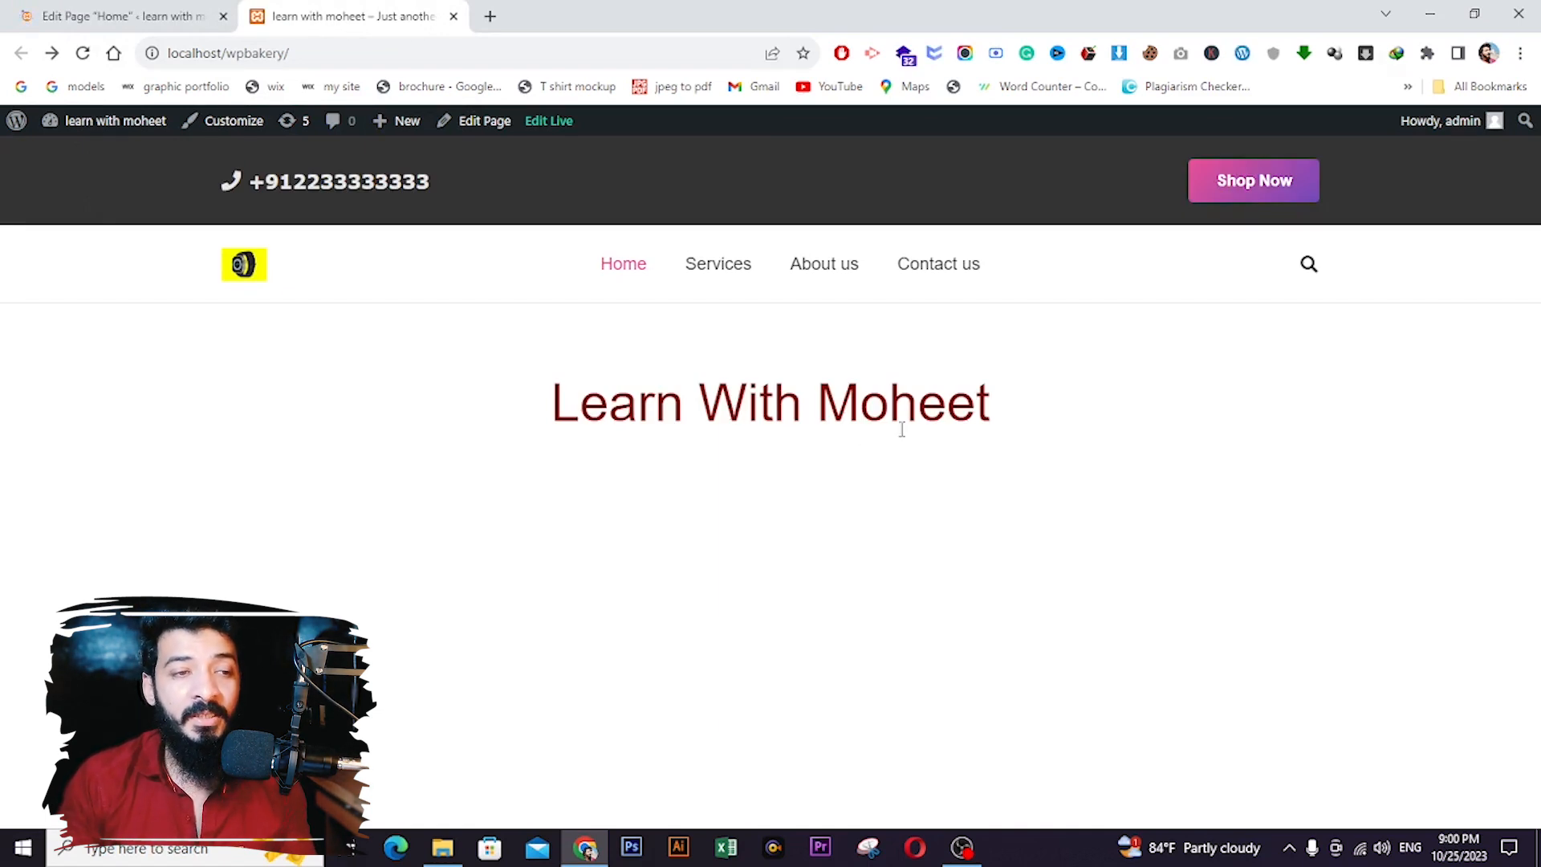
# - Back in the editor, add a second empty row beneath the heading row
pyautogui.click(120, 16)
pyautogui.scroll(-2, 685, 474)
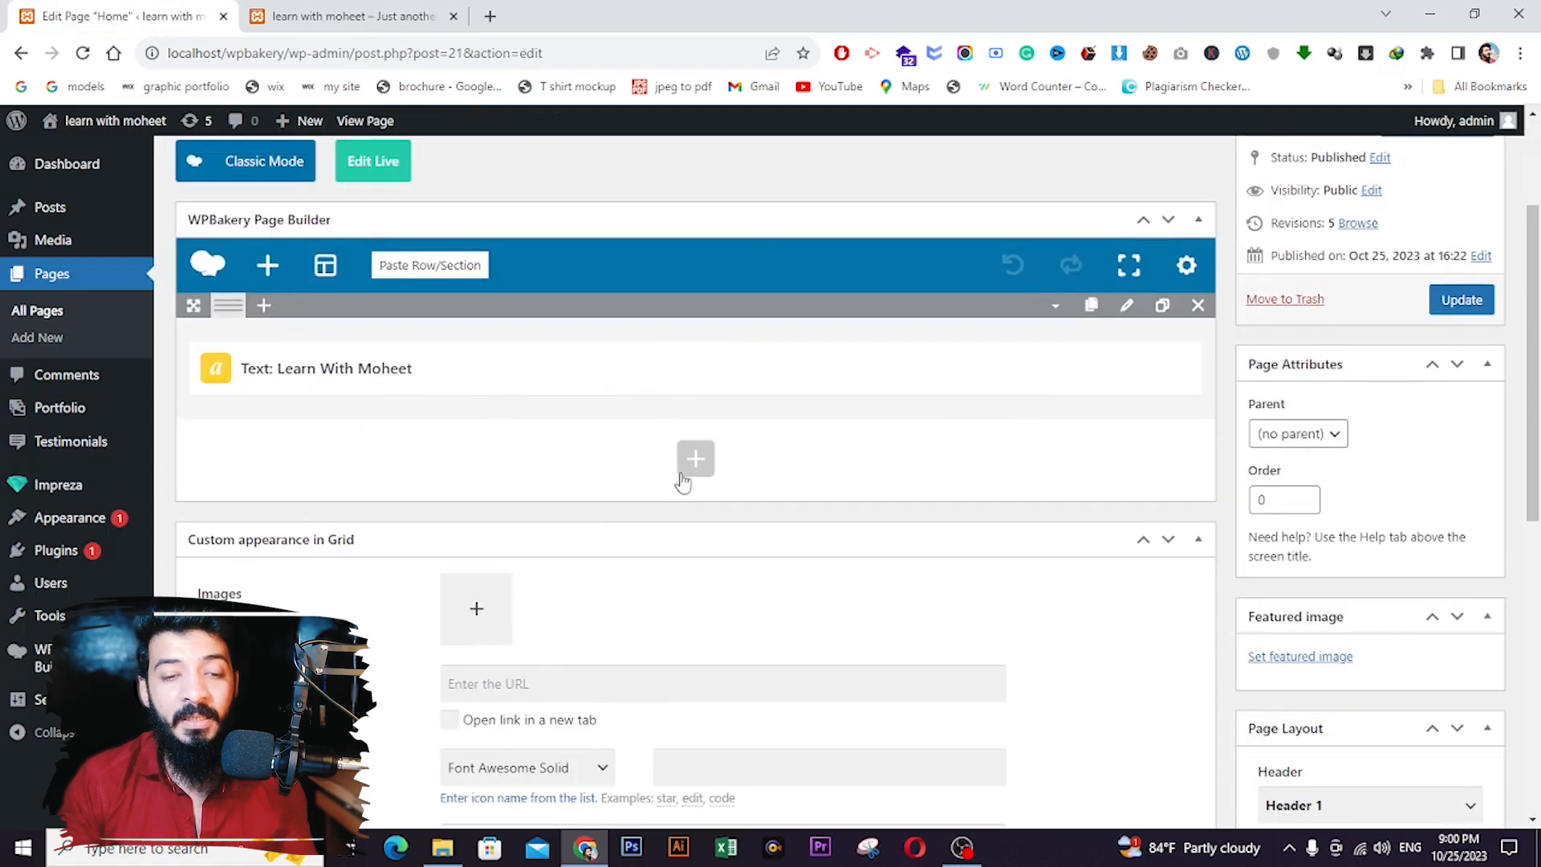
pyautogui.click(695, 460)
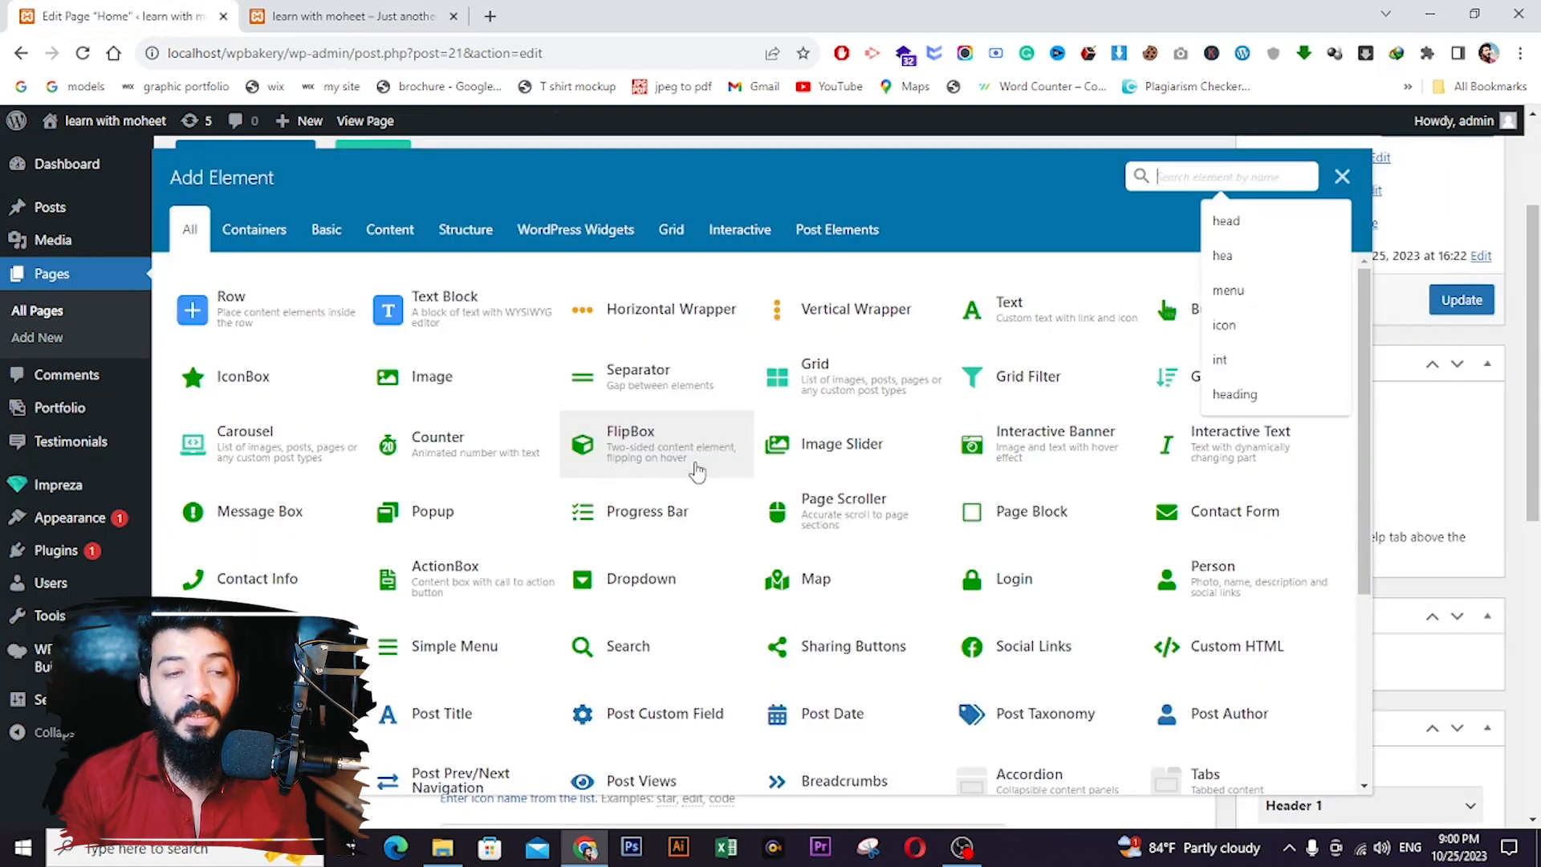
pyautogui.click(245, 329)
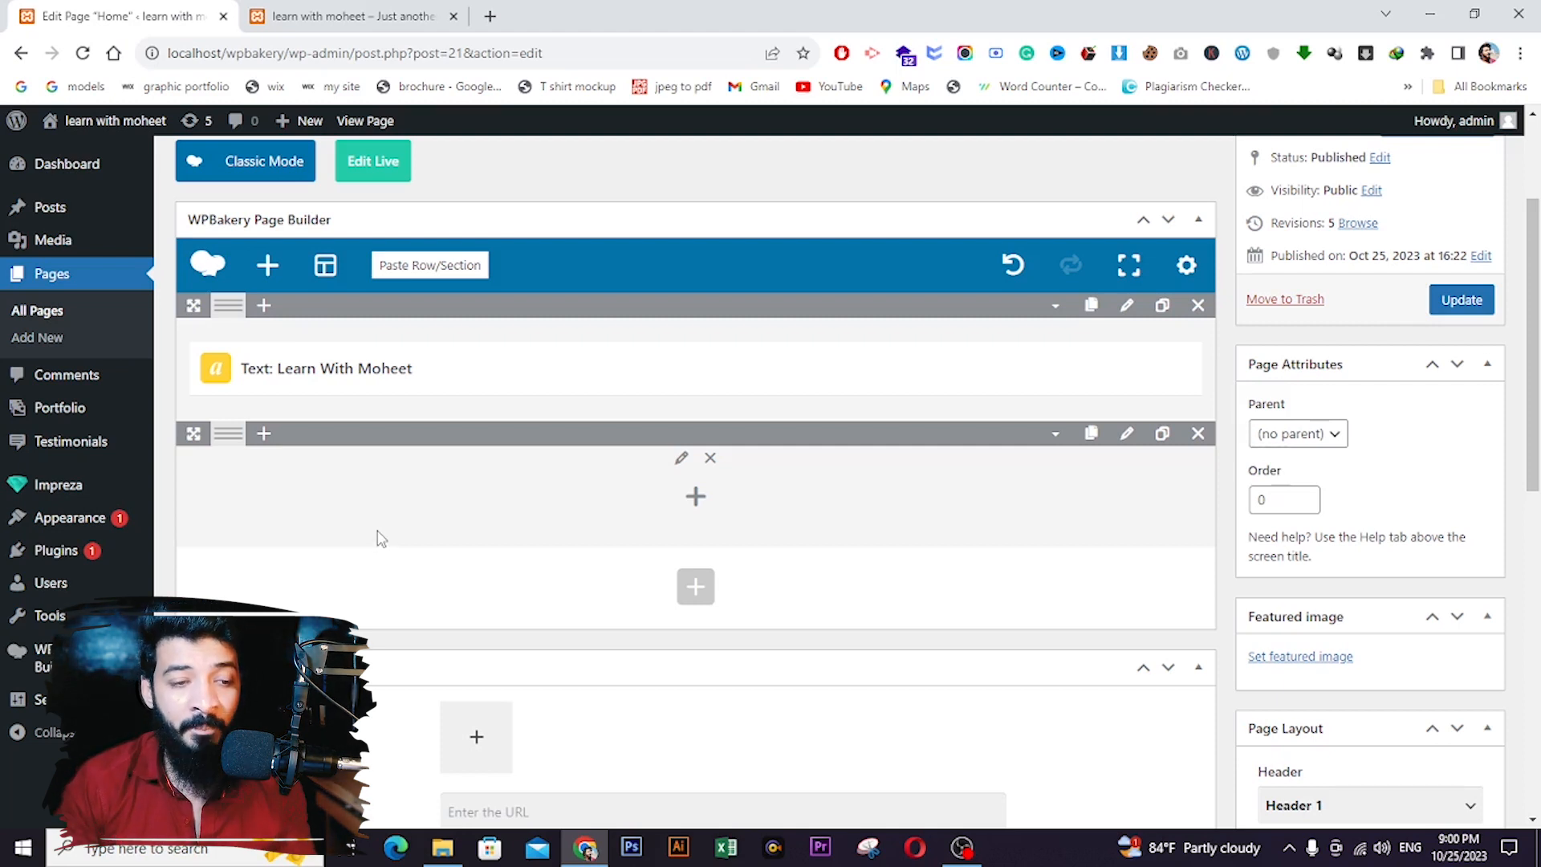
pyautogui.moveTo(229, 438)
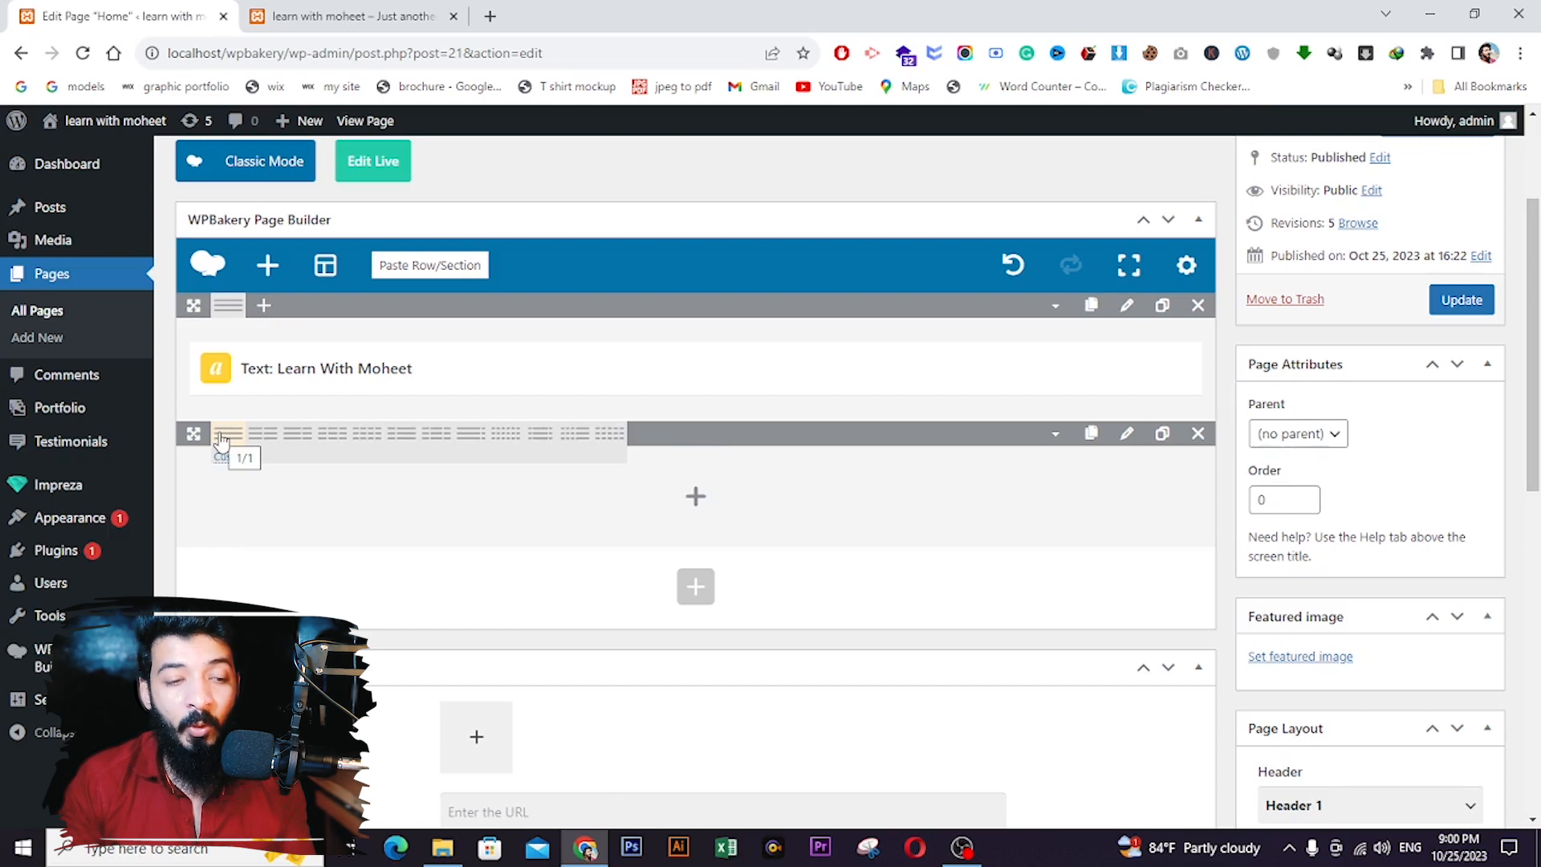
# - Split the row into 1/2 + 1/2 columns and place Apple-Watch-Ultra-New-Gear.webp in the left column
pyautogui.click(262, 434)
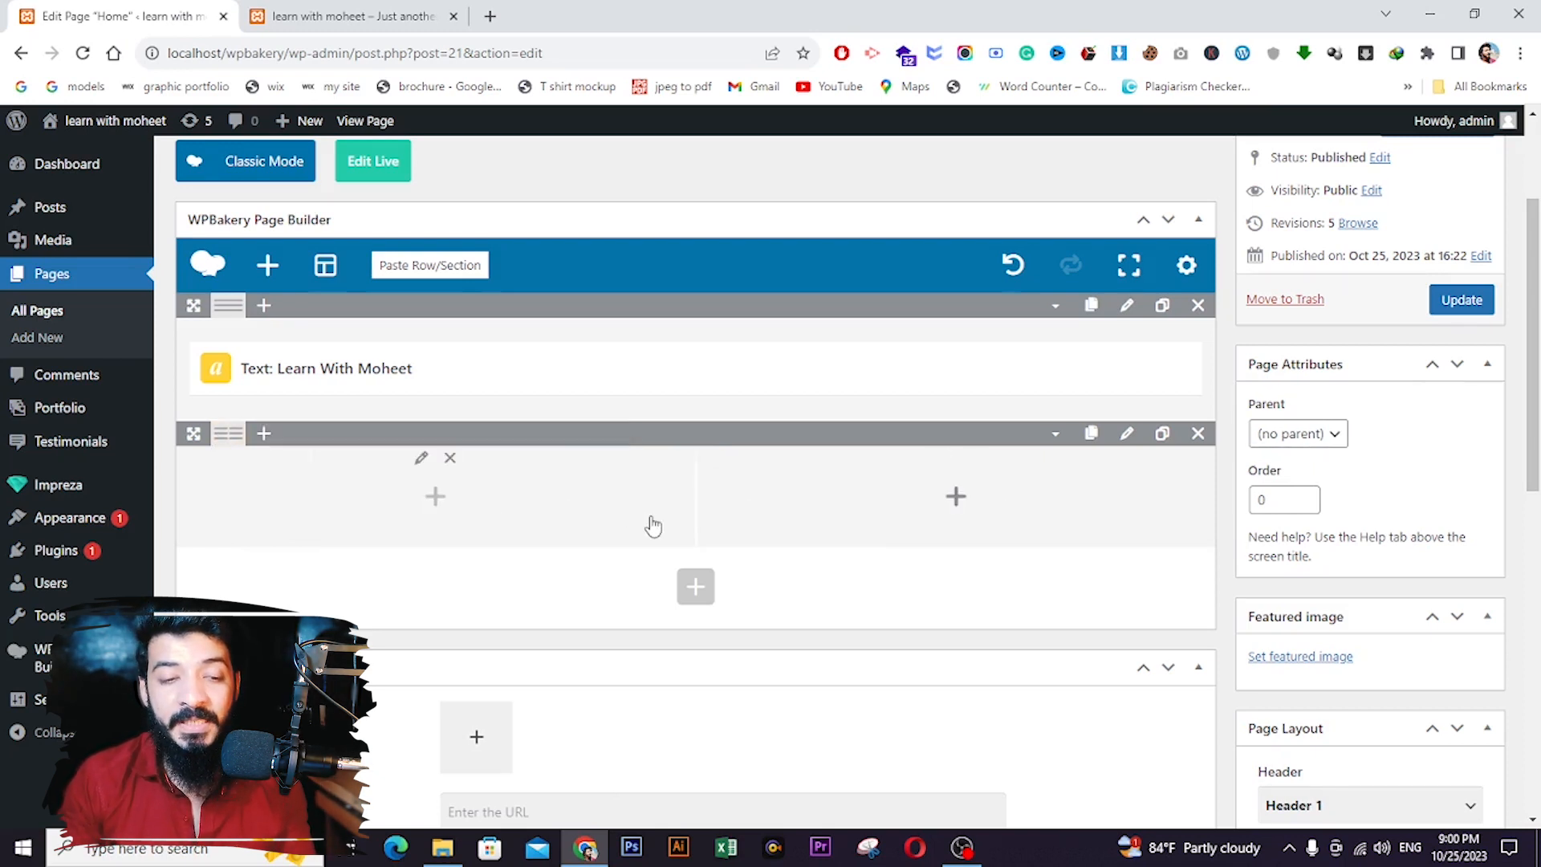
pyautogui.click(435, 507)
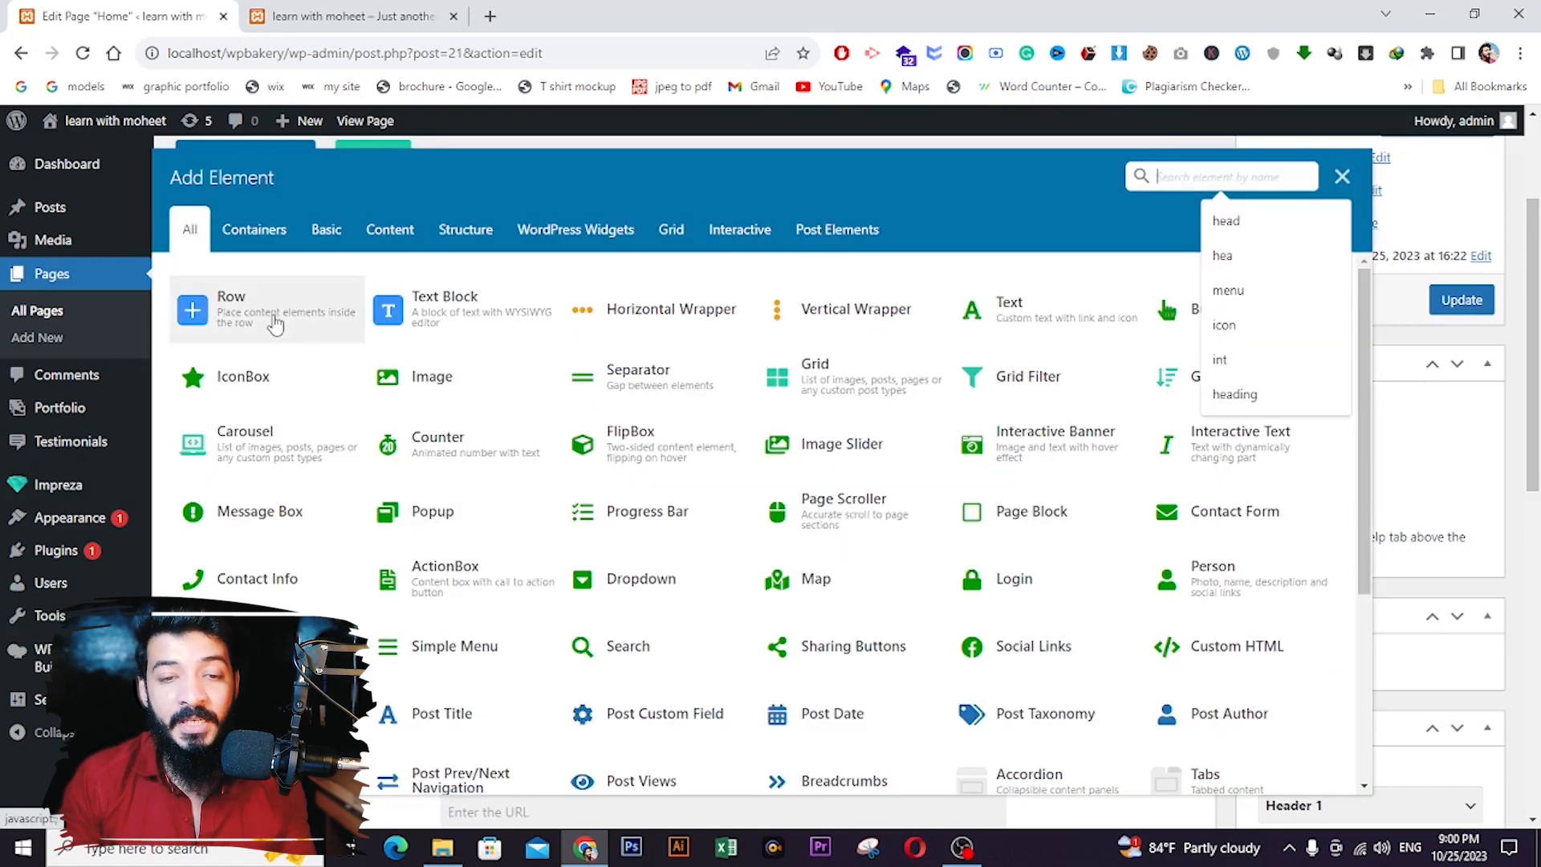
pyautogui.click(1108, 244)
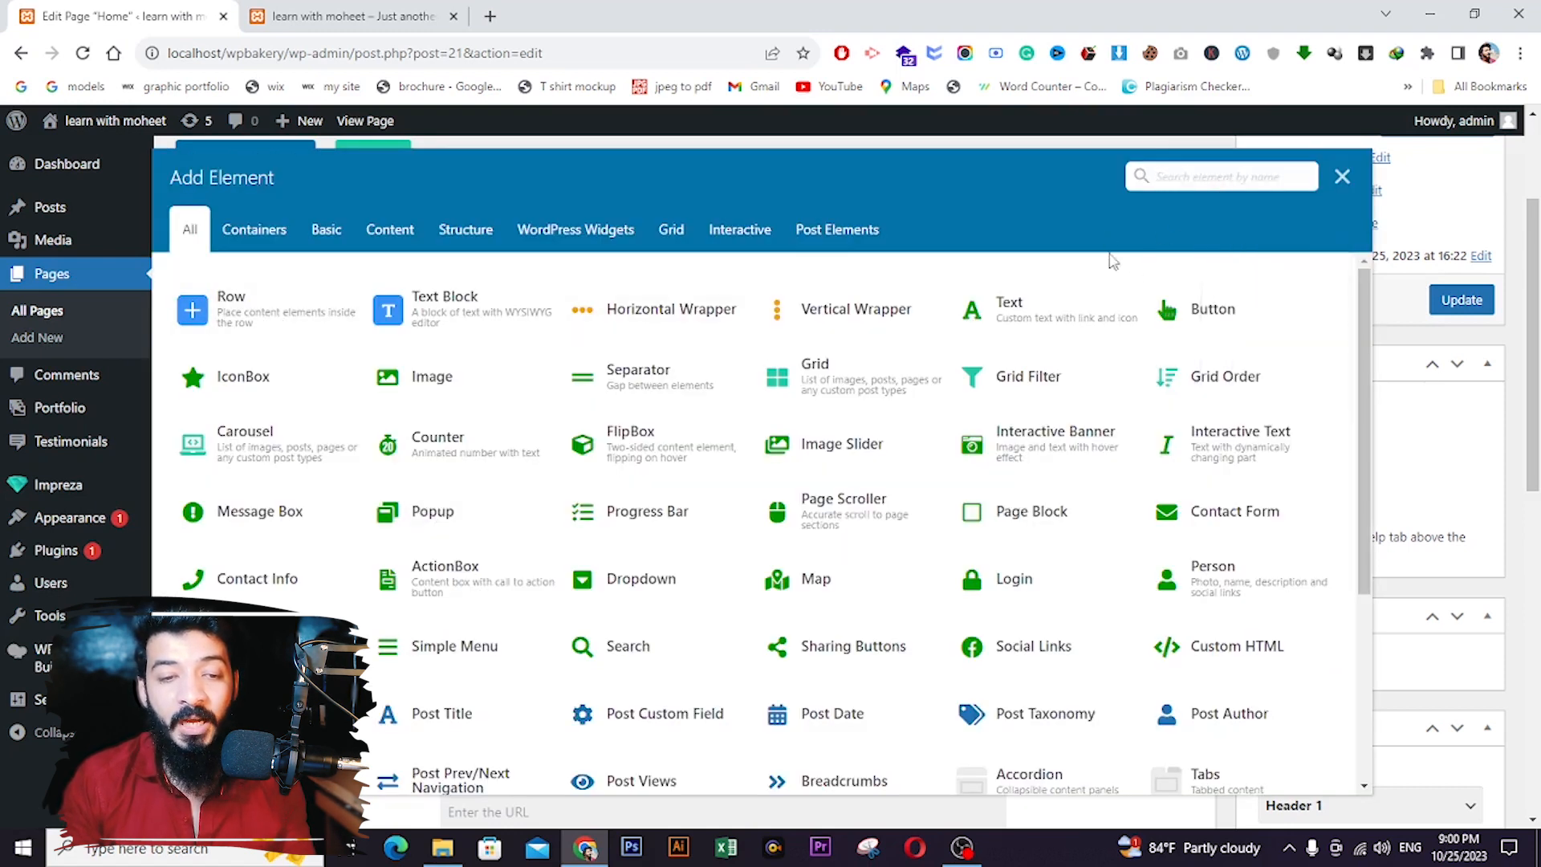
pyautogui.click(433, 378)
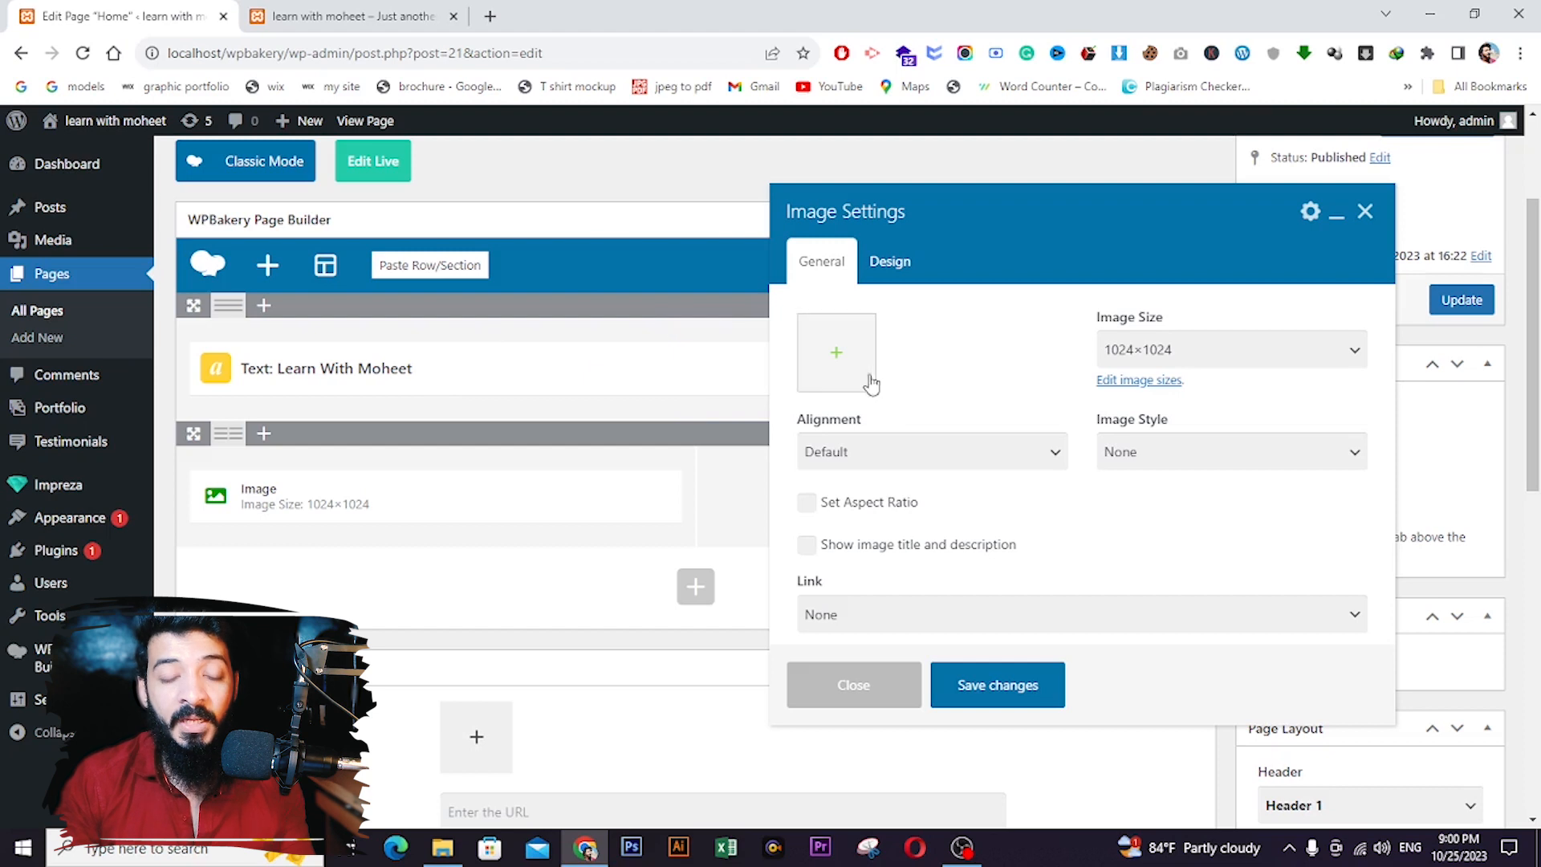
pyautogui.click(833, 352)
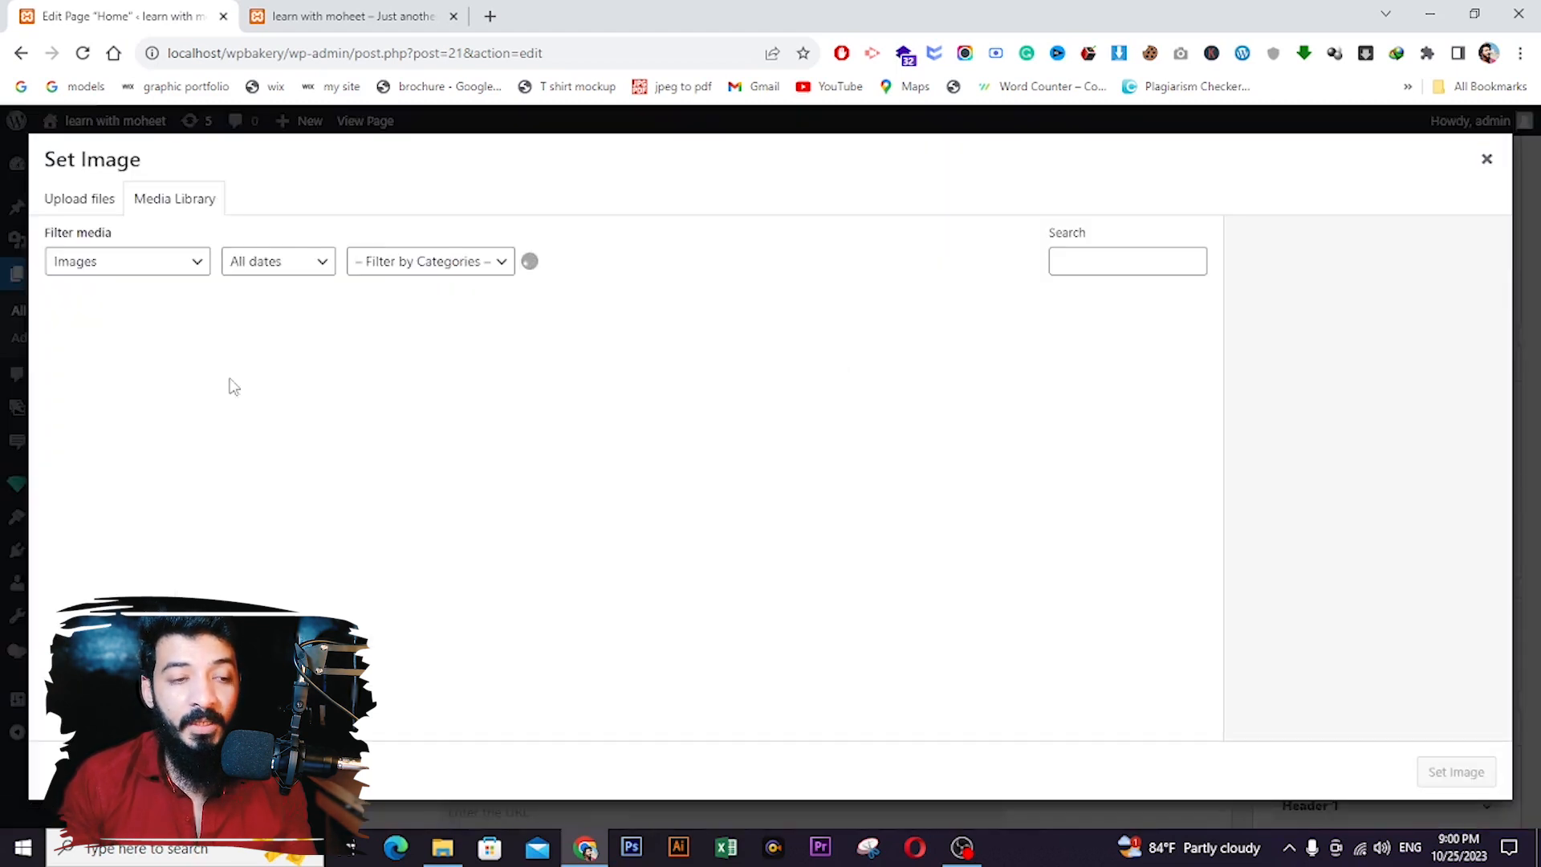
pyautogui.click(117, 393)
pyautogui.click(1455, 772)
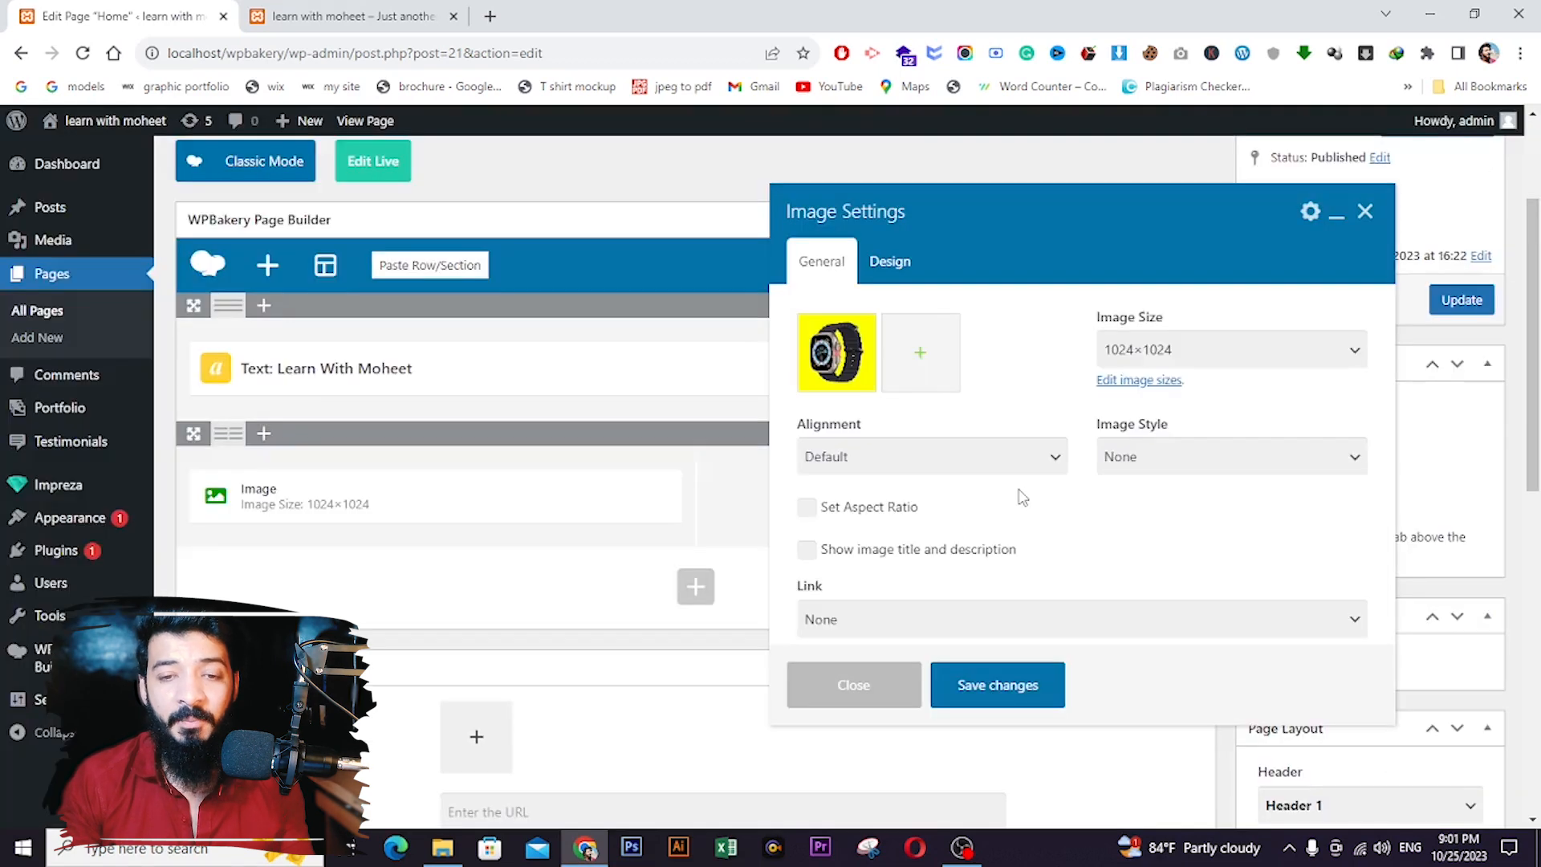
pyautogui.click(997, 675)
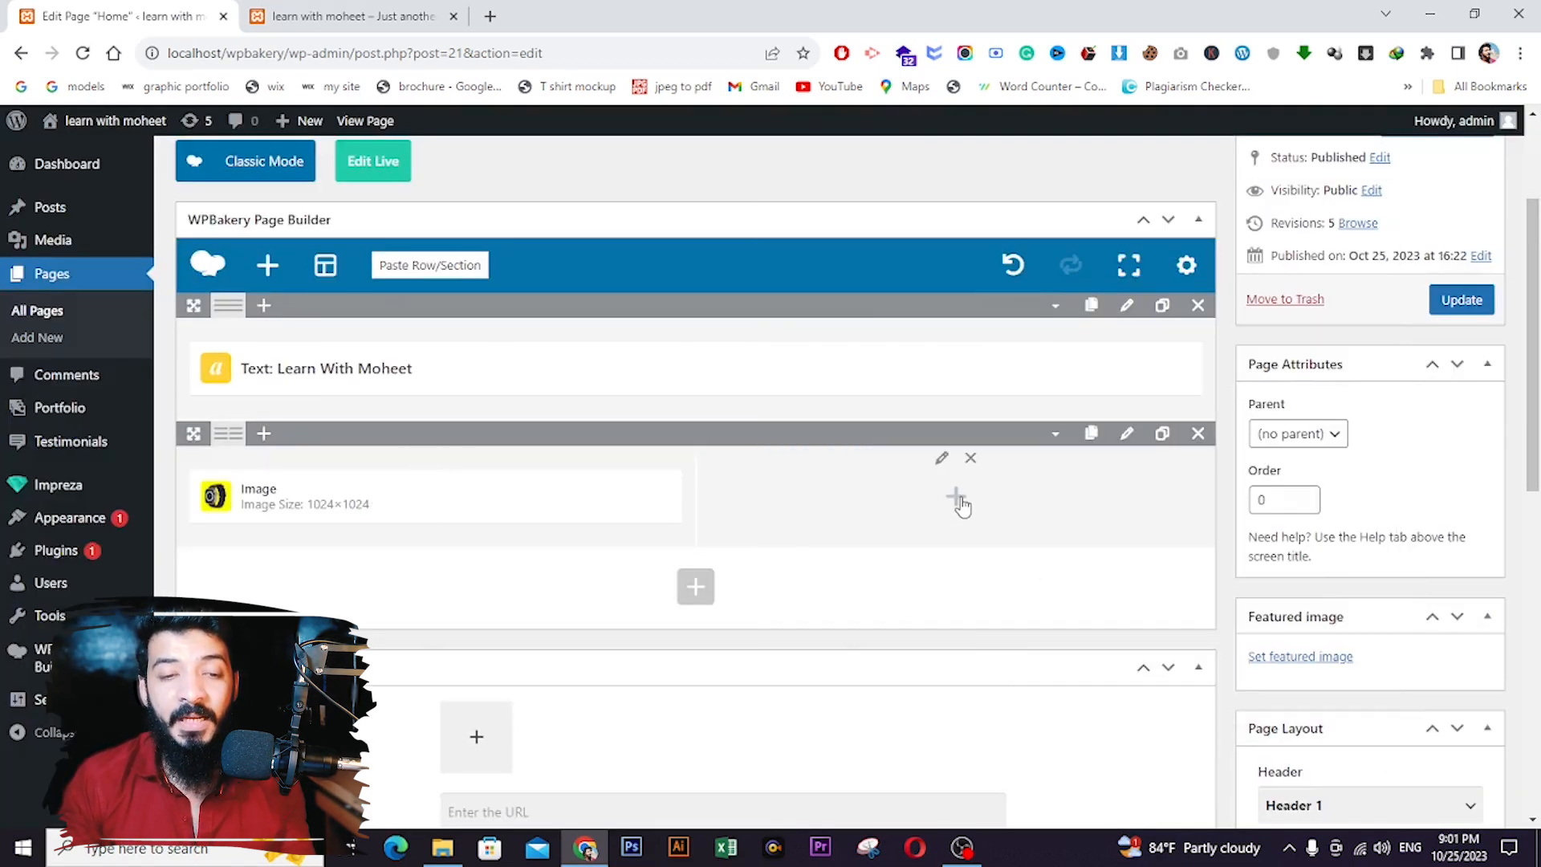
pyautogui.click(957, 499)
# - Add a Custom Heading and a default lorem ipsum Text Block to the right column, then update
pyautogui.write('he')
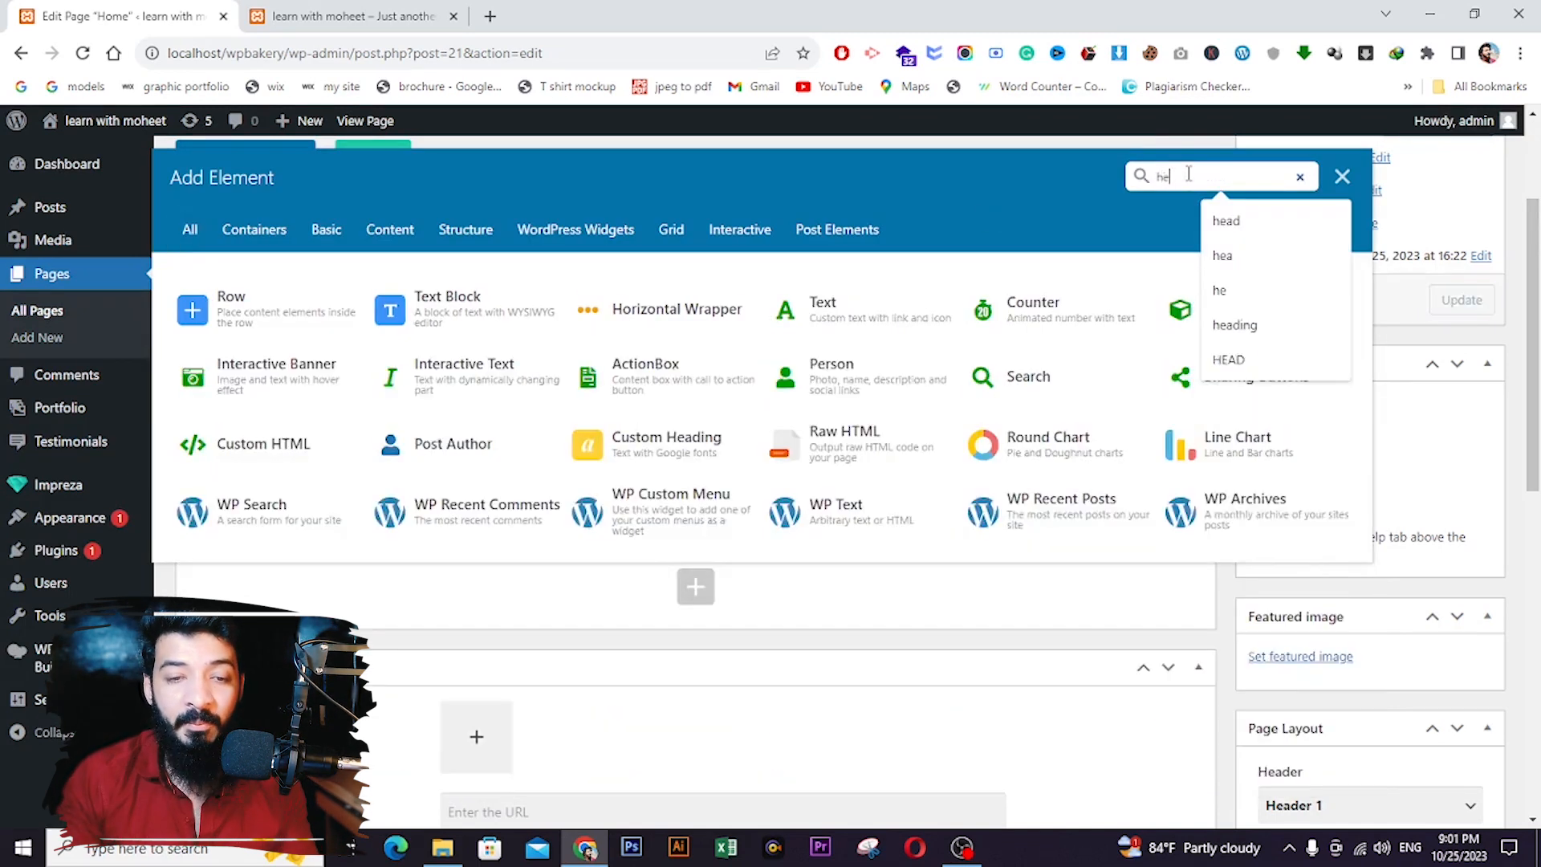
pyautogui.write('a')
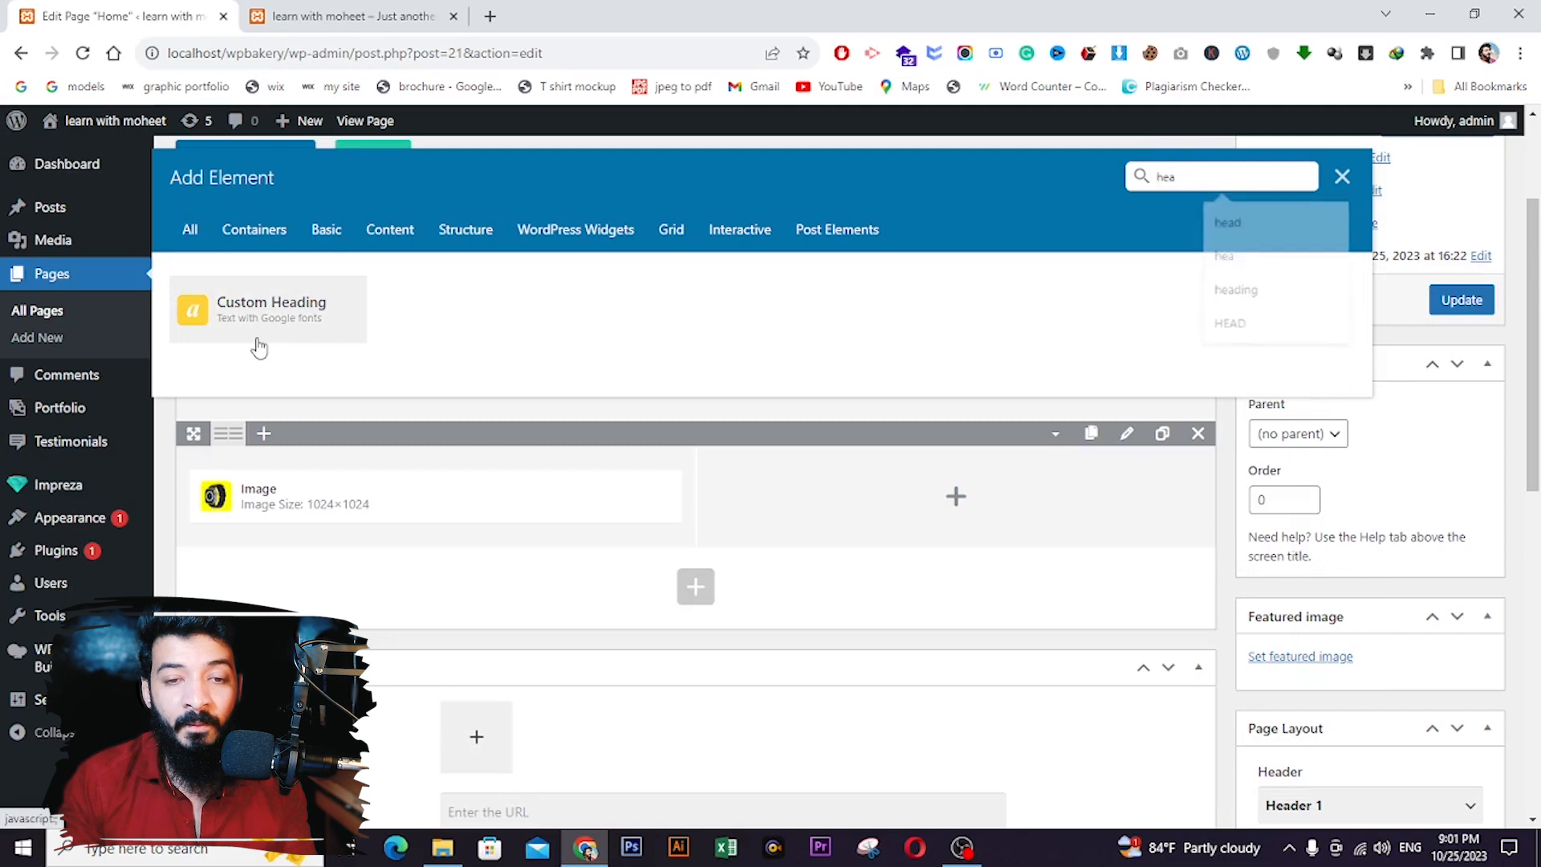
pyautogui.click(258, 348)
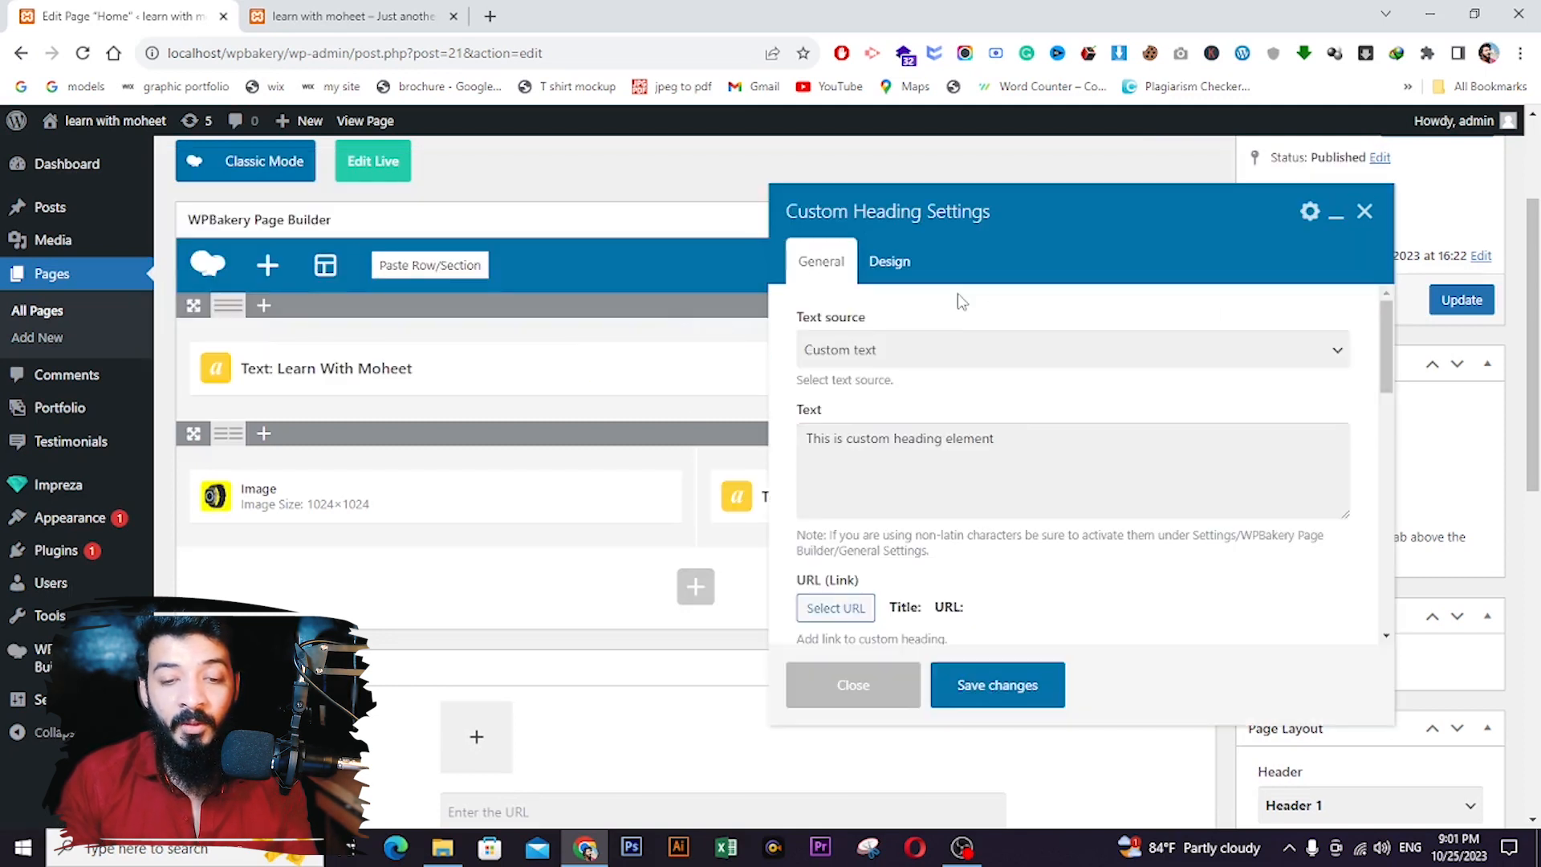
pyautogui.click(998, 683)
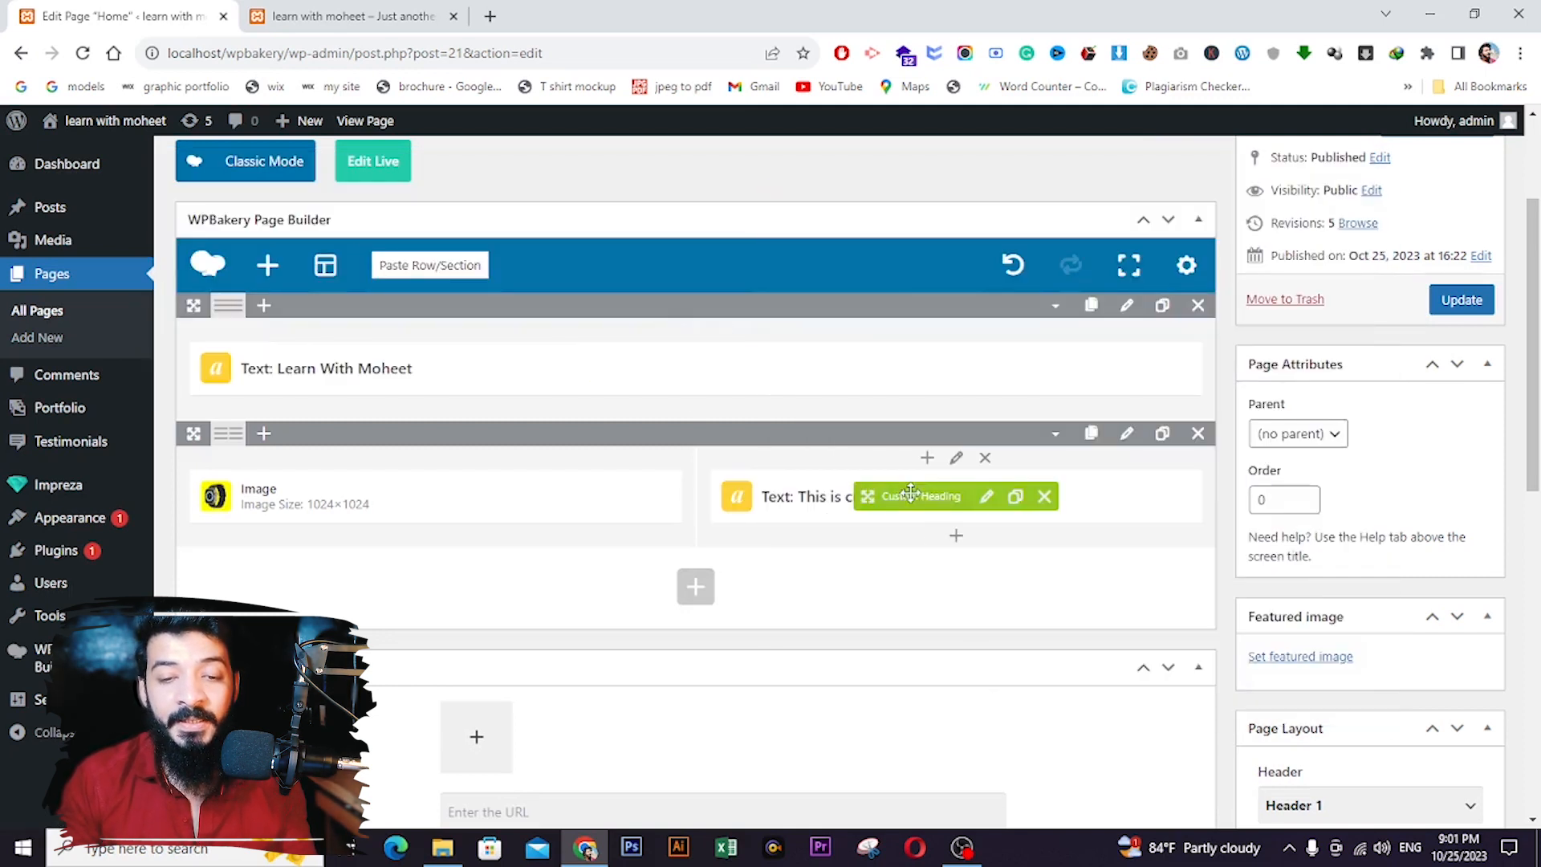
pyautogui.click(958, 537)
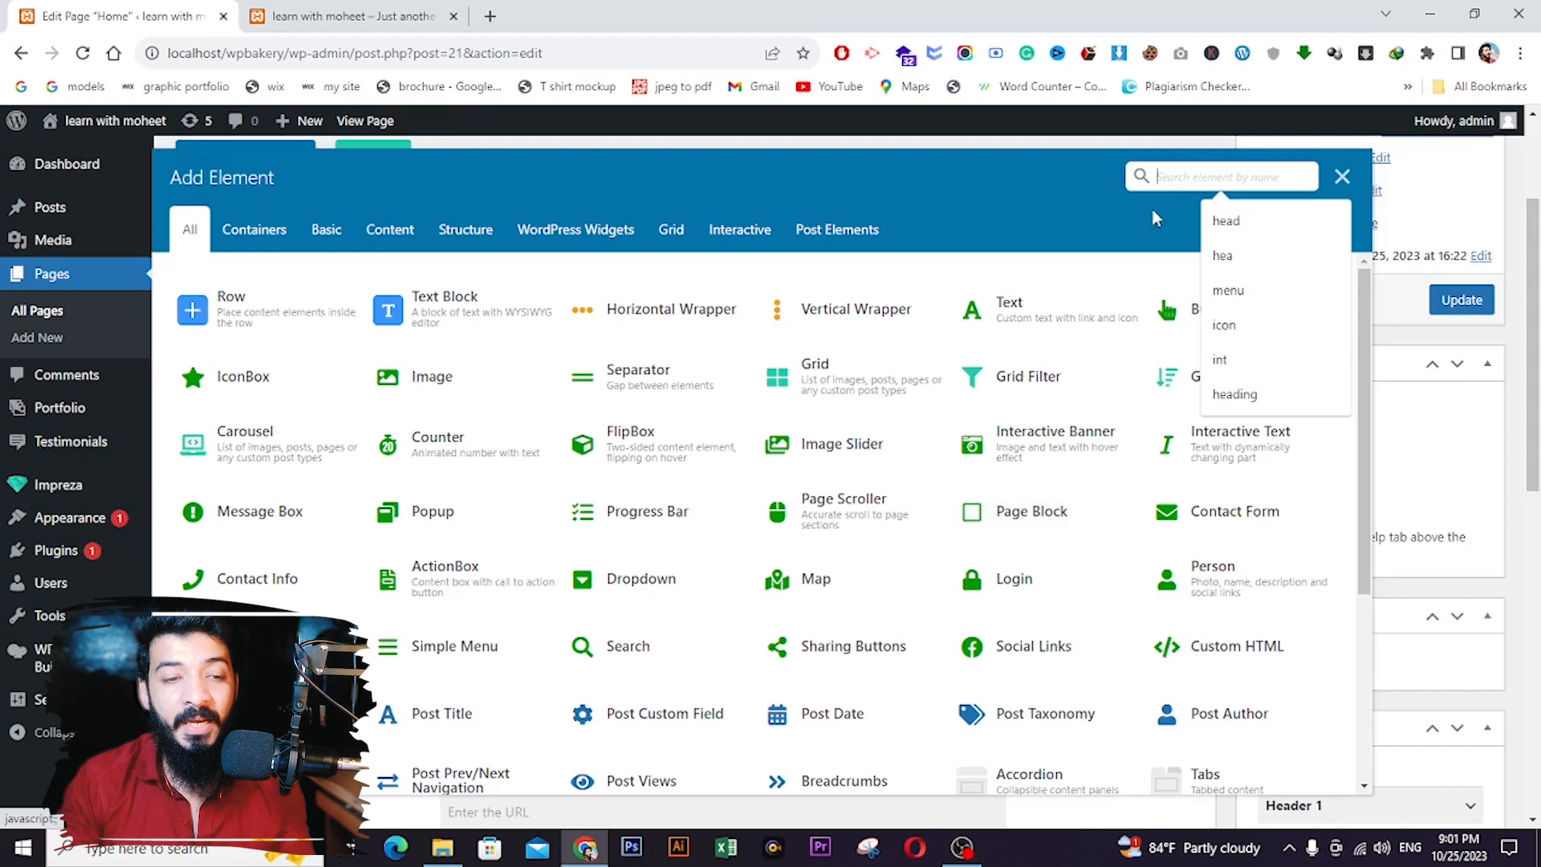
pyautogui.click(496, 305)
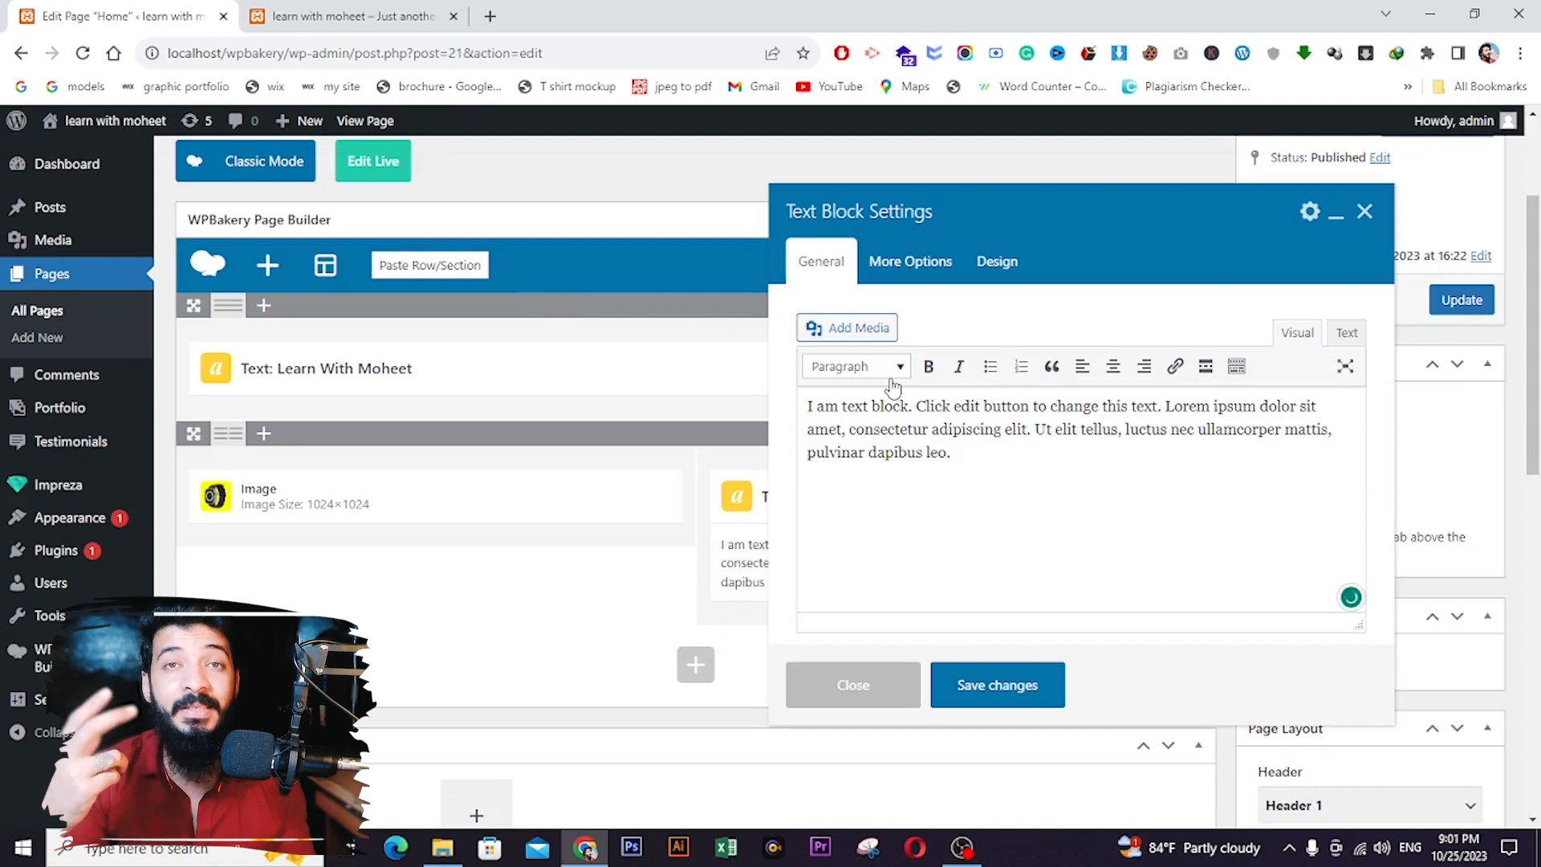
pyautogui.scroll(-1, 893, 386)
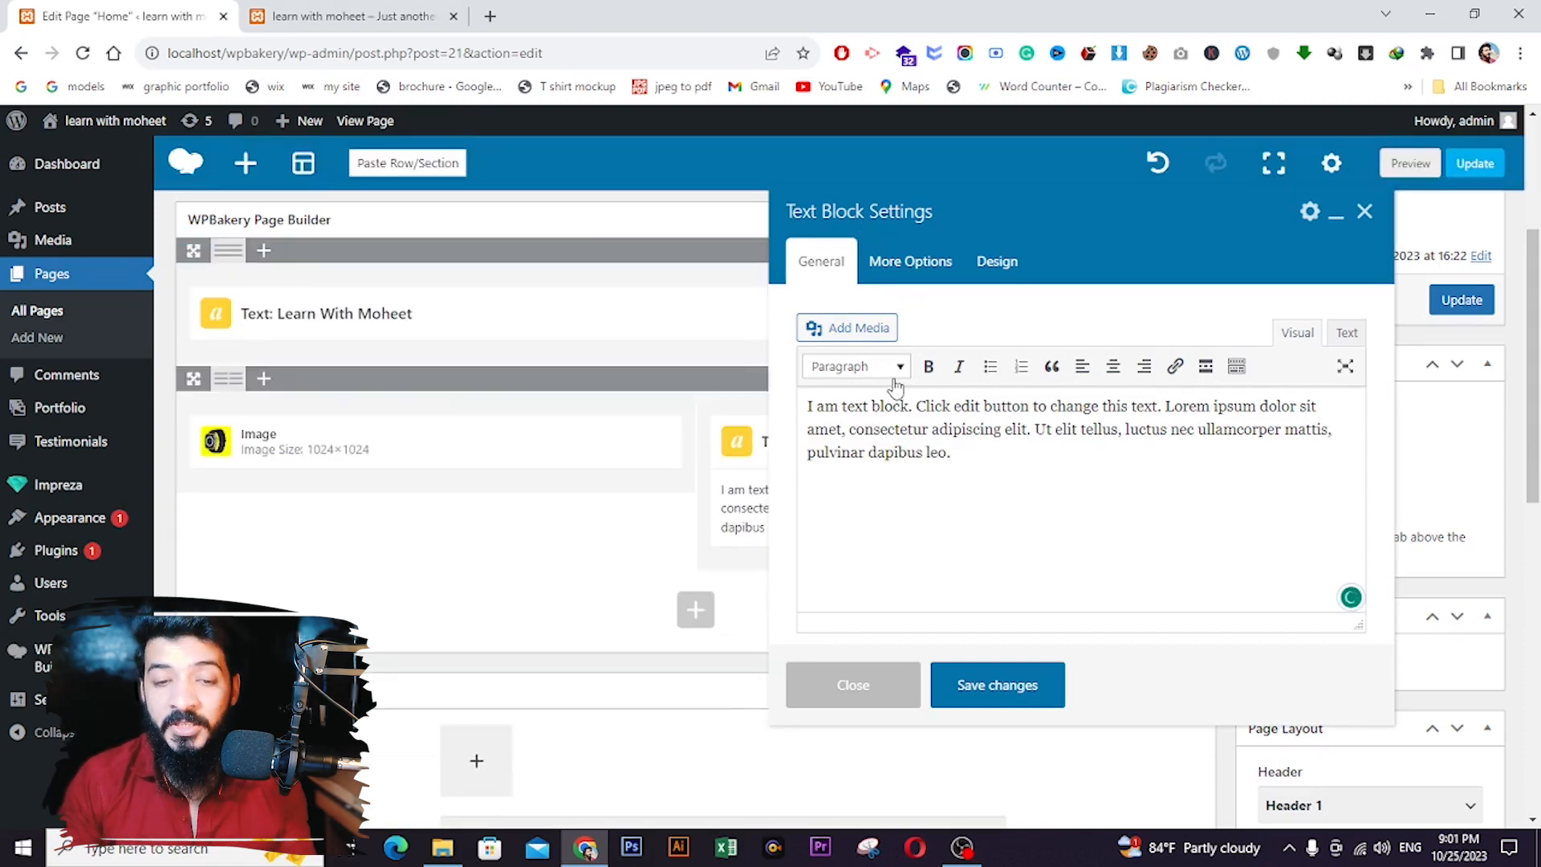
pyautogui.click(987, 687)
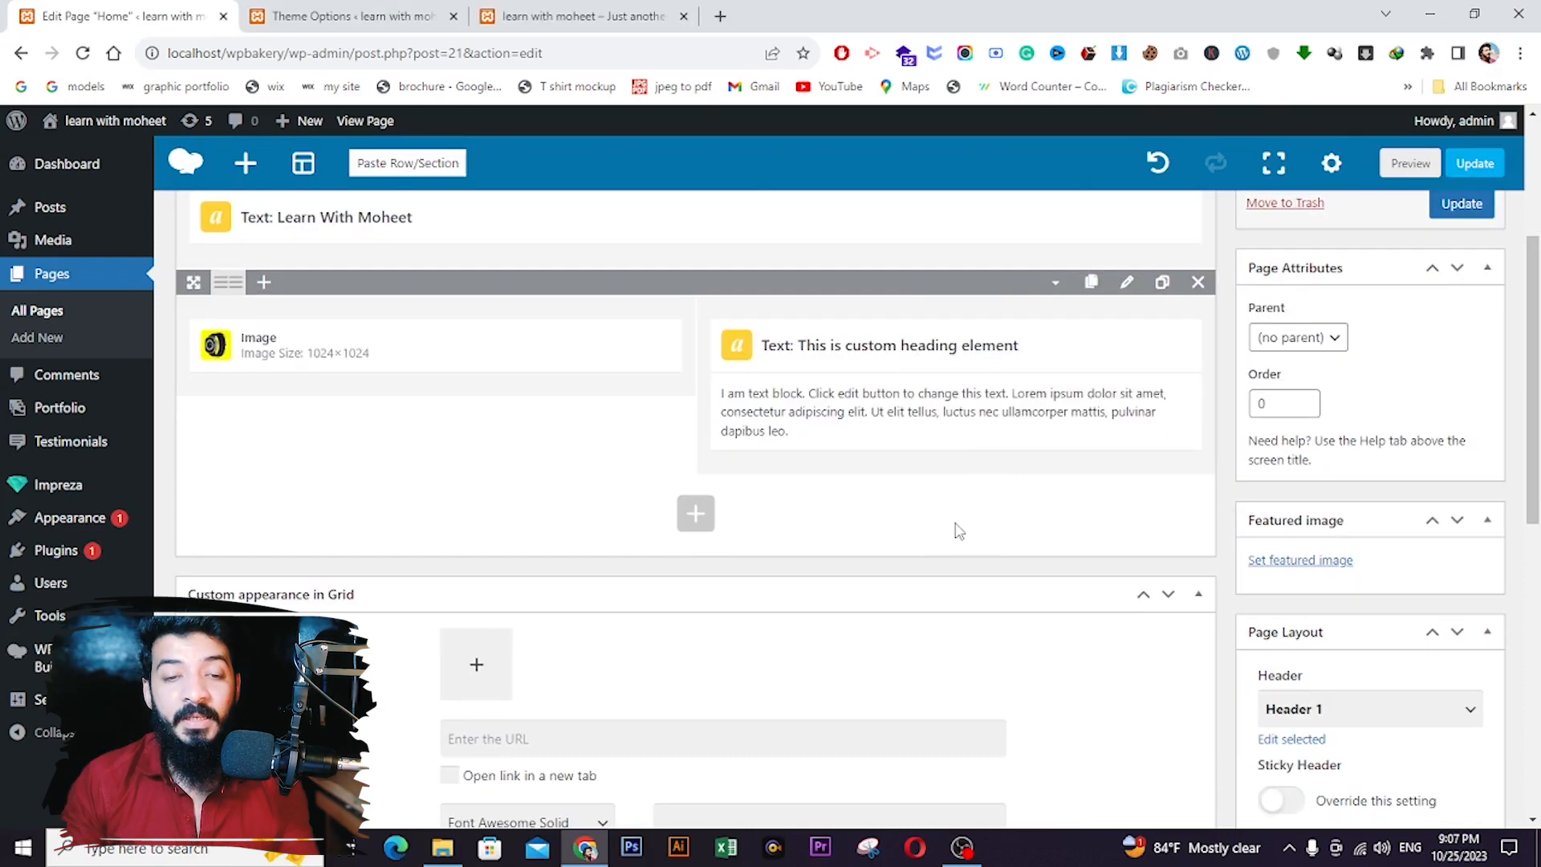
pyautogui.scroll(2, 997, 548)
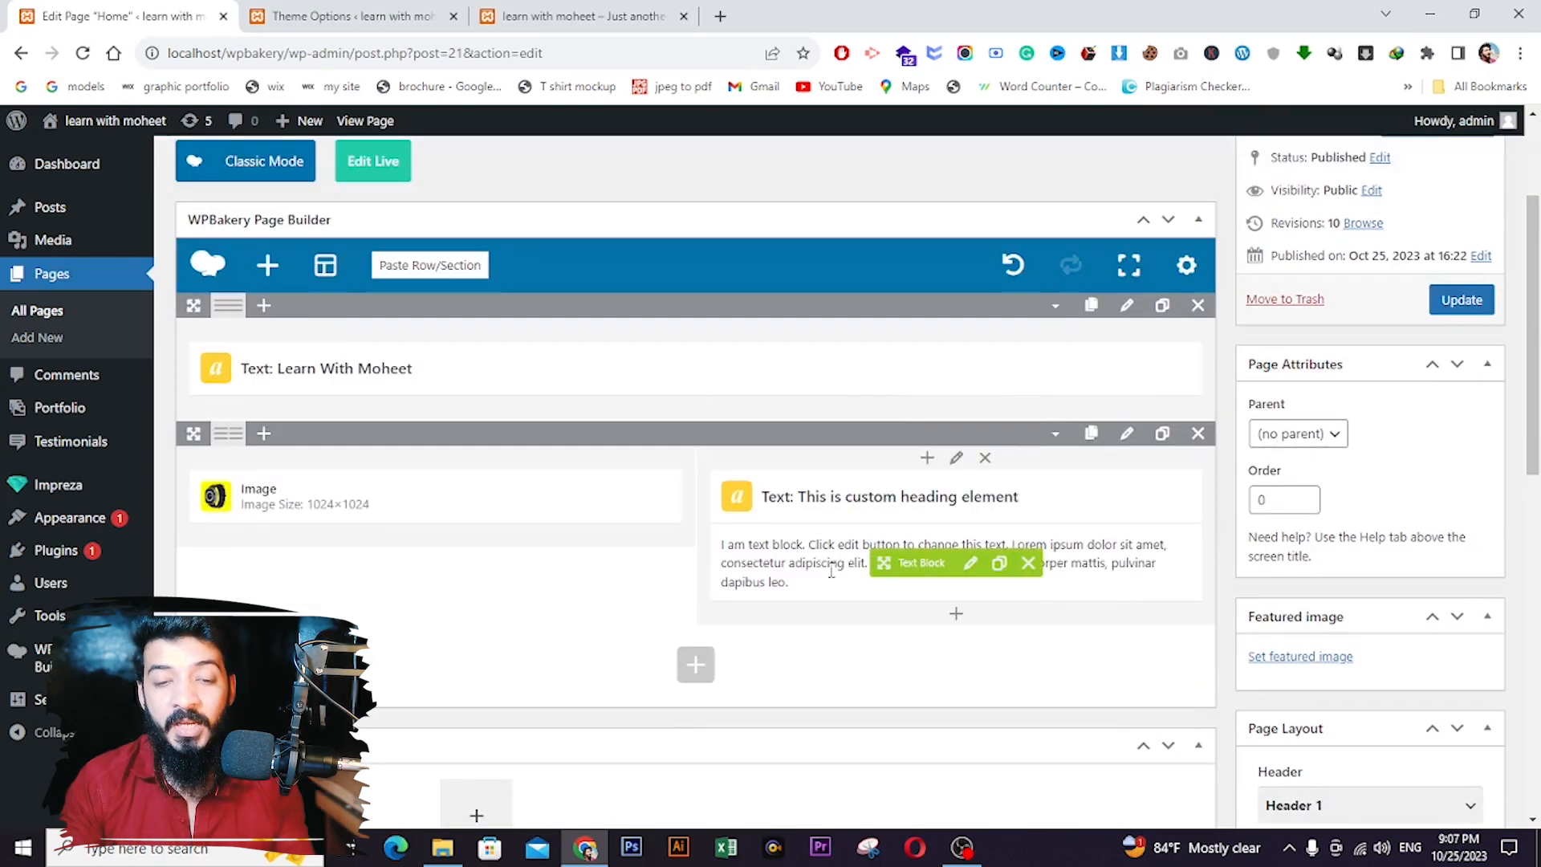
pyautogui.click(1466, 300)
# - Close Theme Options, reload the live home page to check the watch row, then return to the editor
pyautogui.click(426, 16)
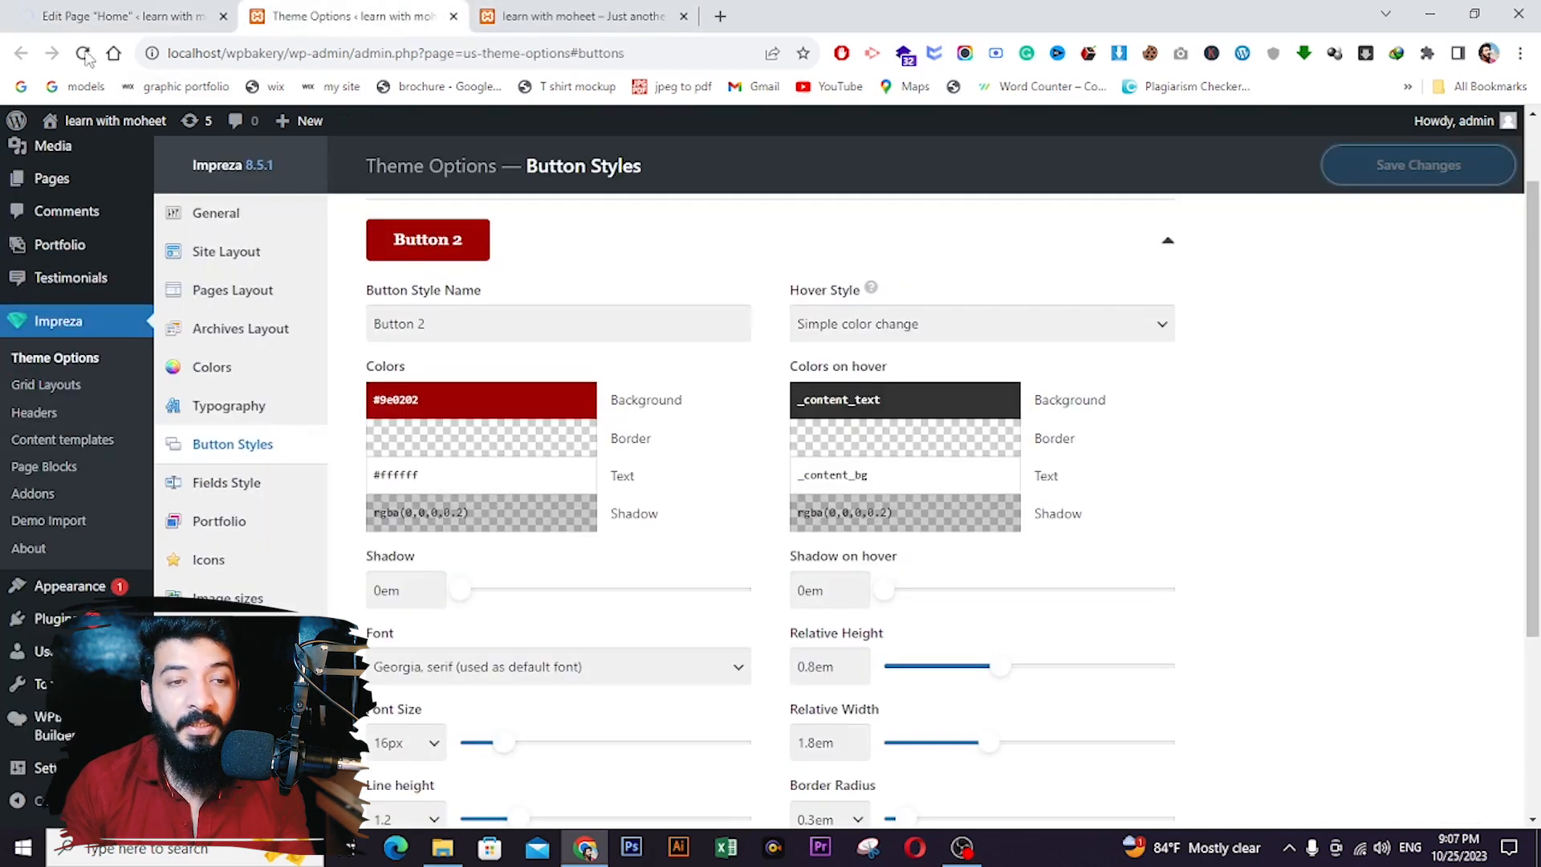
pyautogui.click(454, 16)
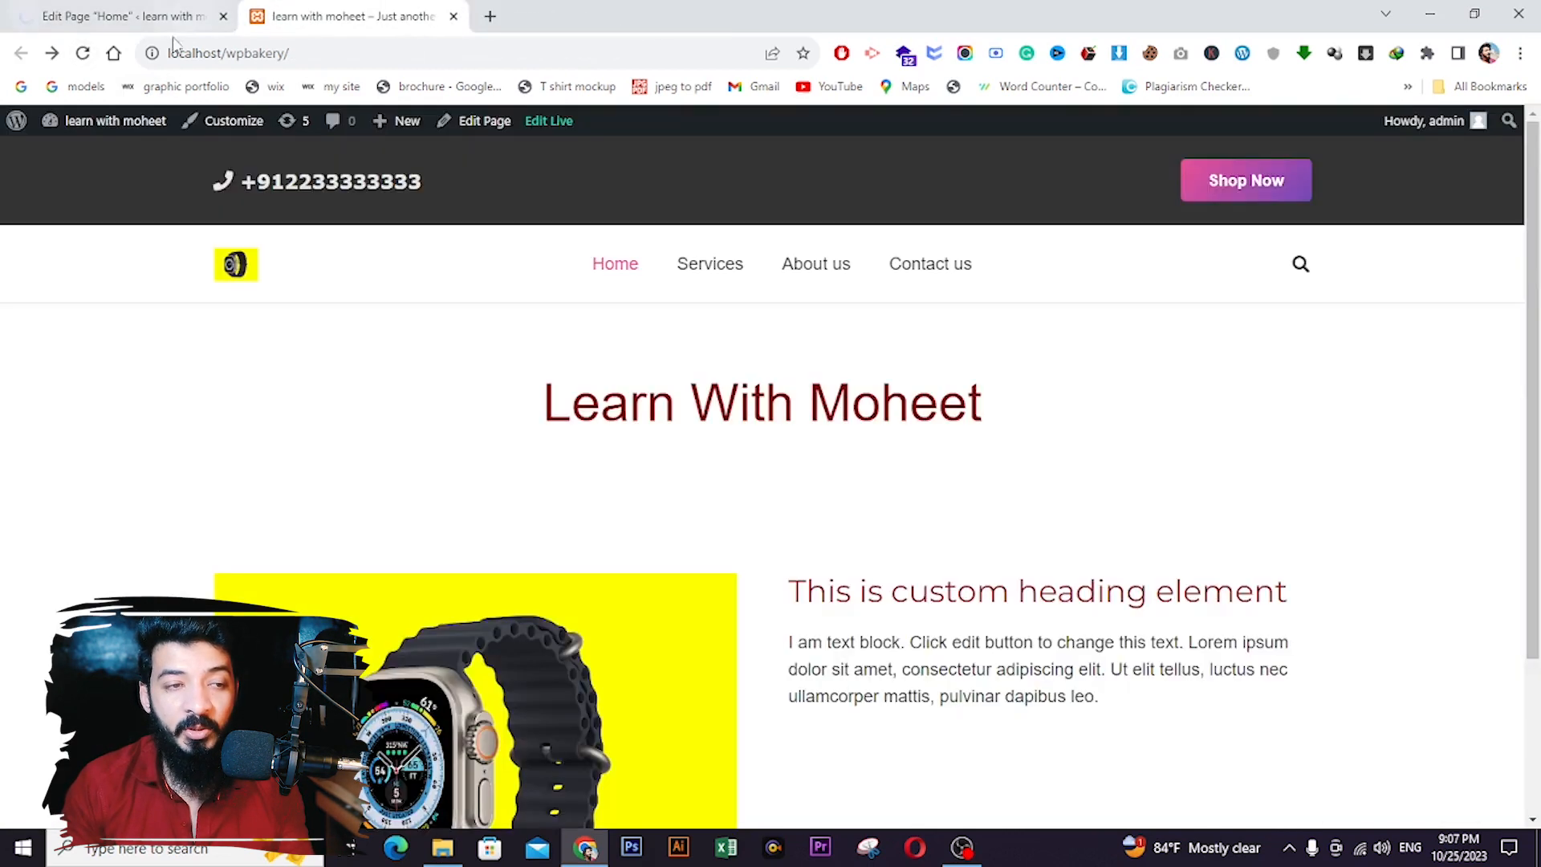
pyautogui.click(83, 53)
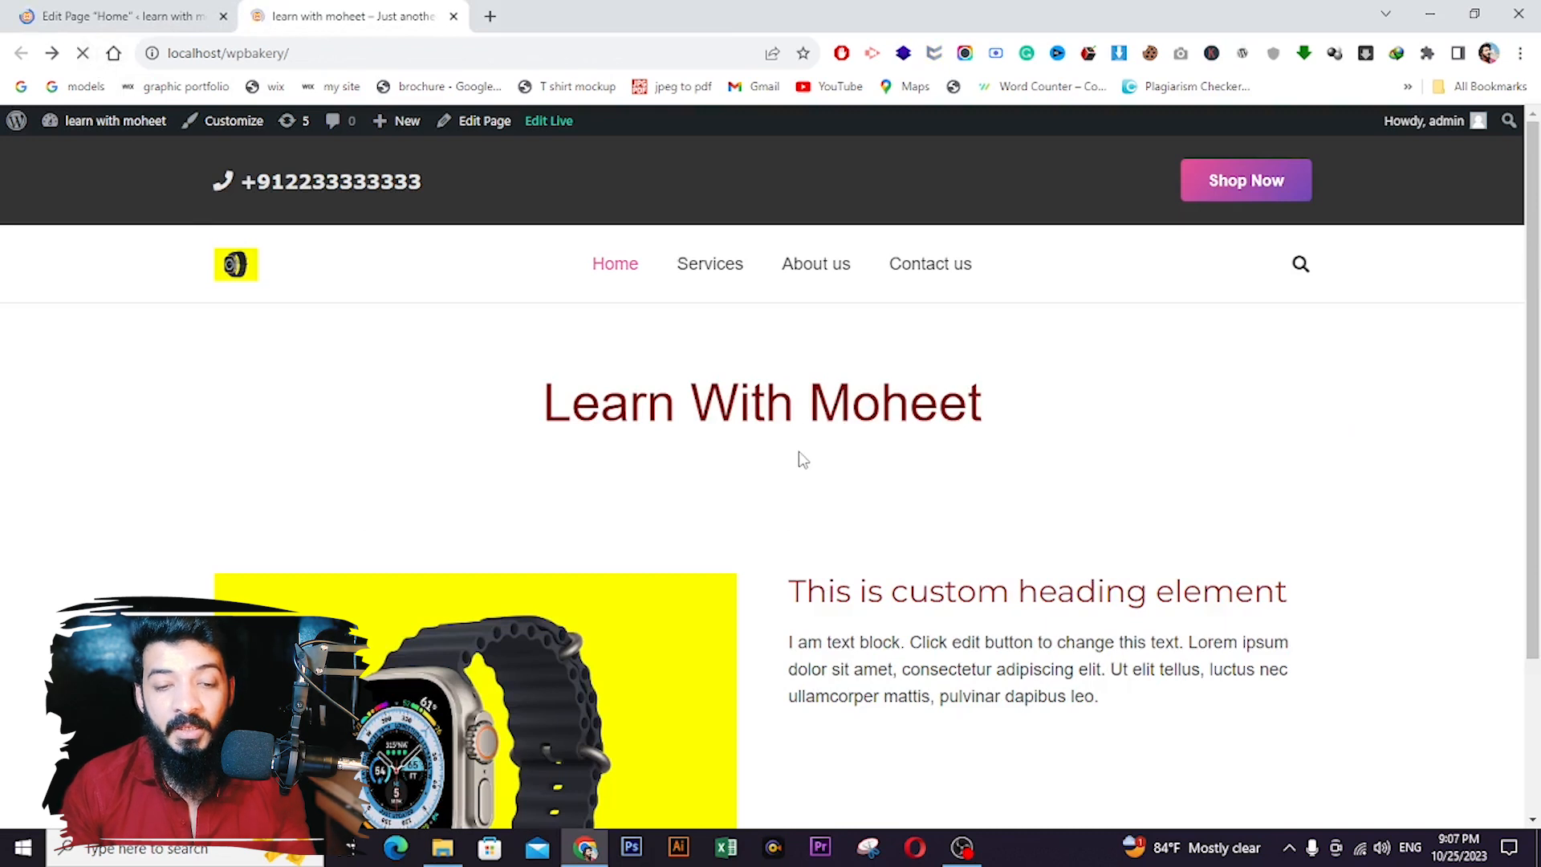
pyautogui.scroll(-2, 879, 585)
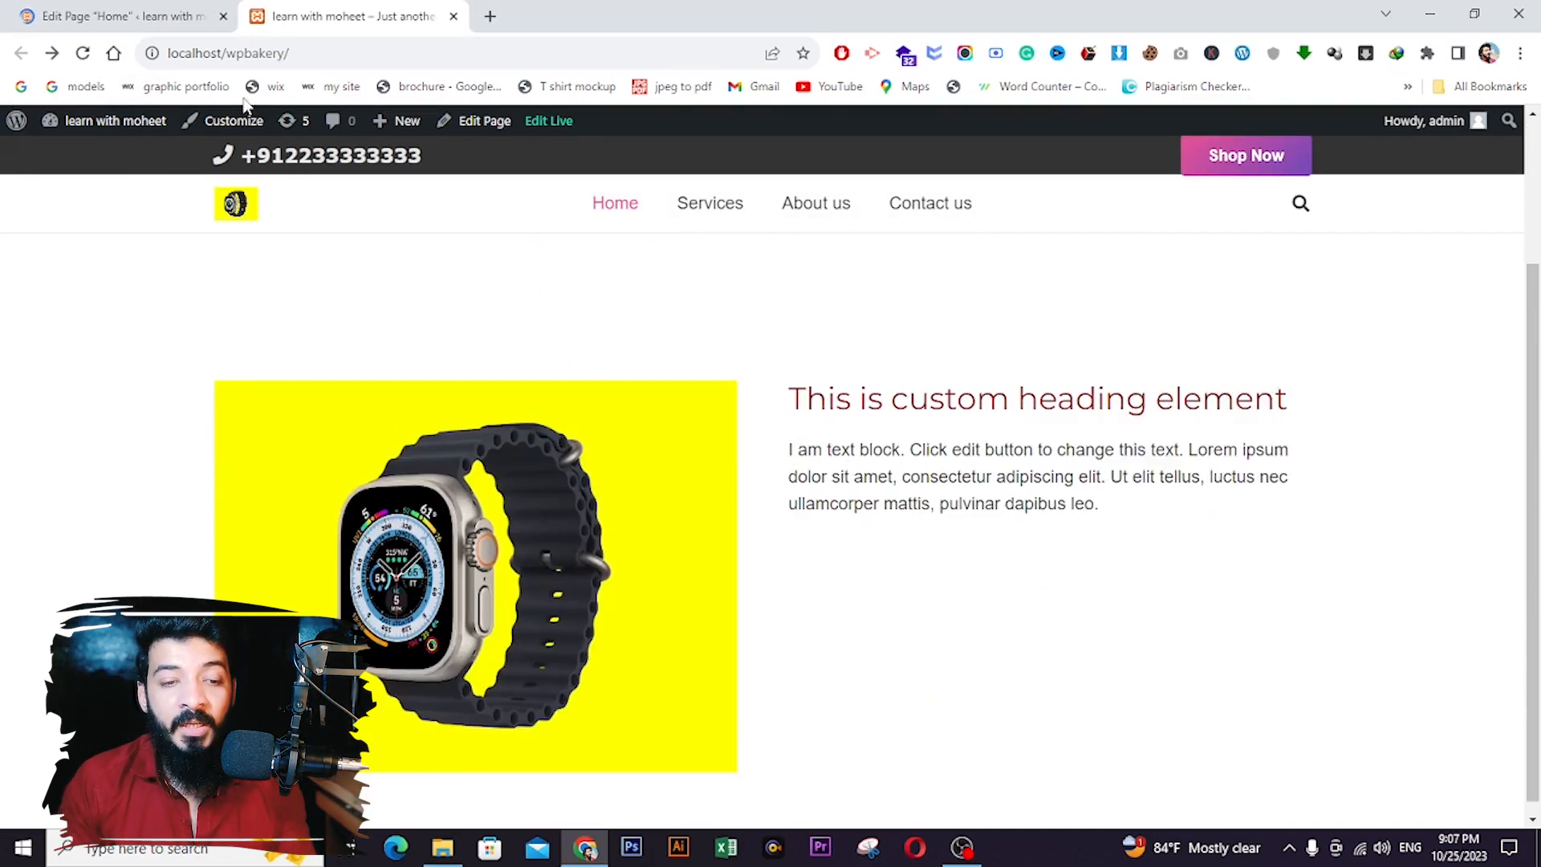
pyautogui.click(128, 16)
# - Add a new row below the watch row containing an Image element
pyautogui.scroll(-4, 834, 456)
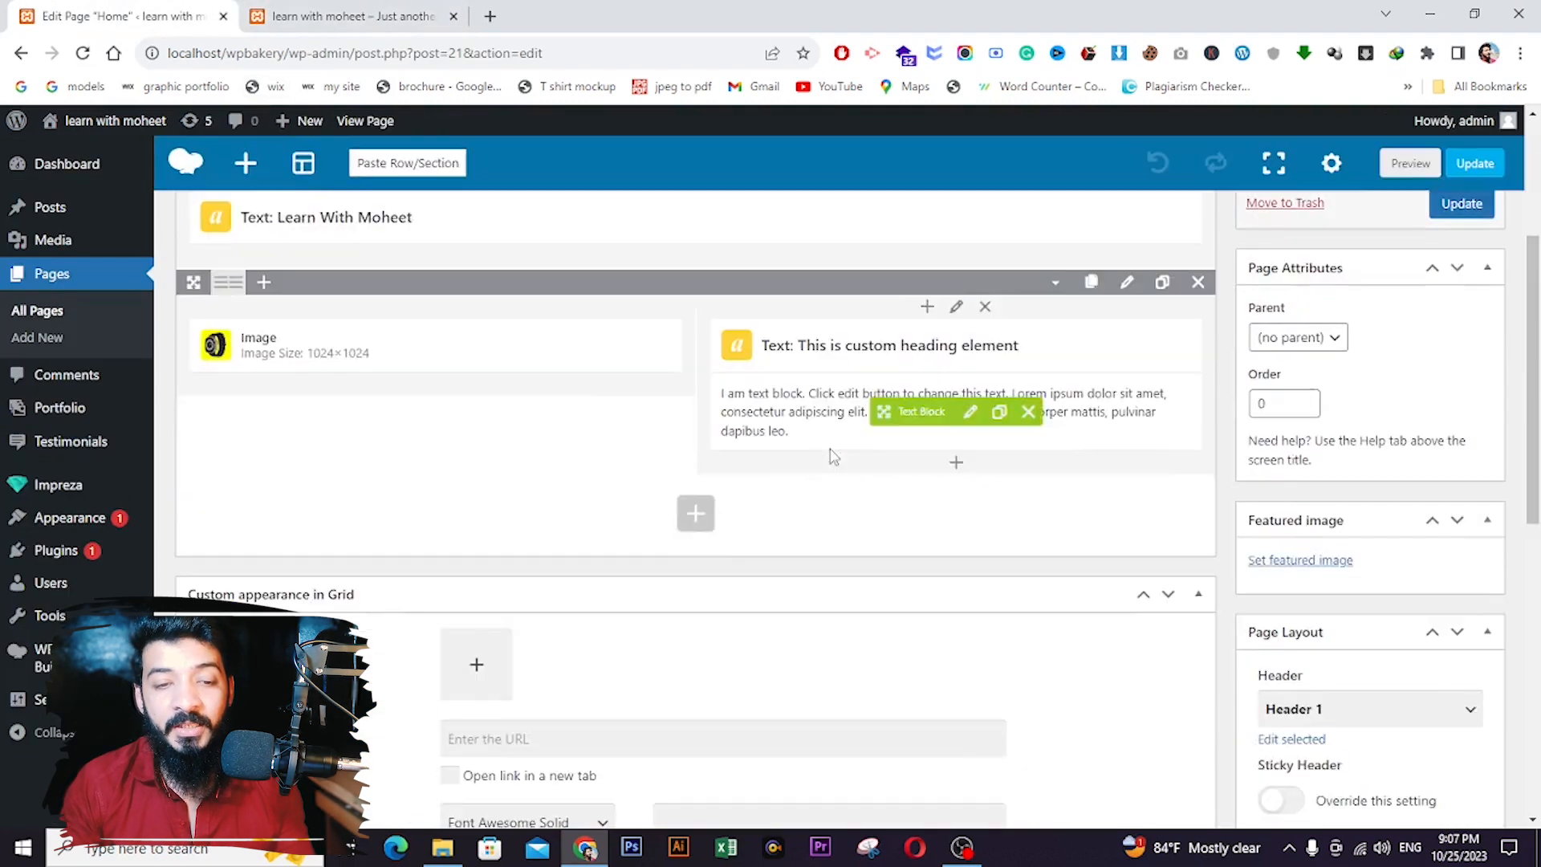
pyautogui.scroll(-1, 833, 456)
pyautogui.click(697, 418)
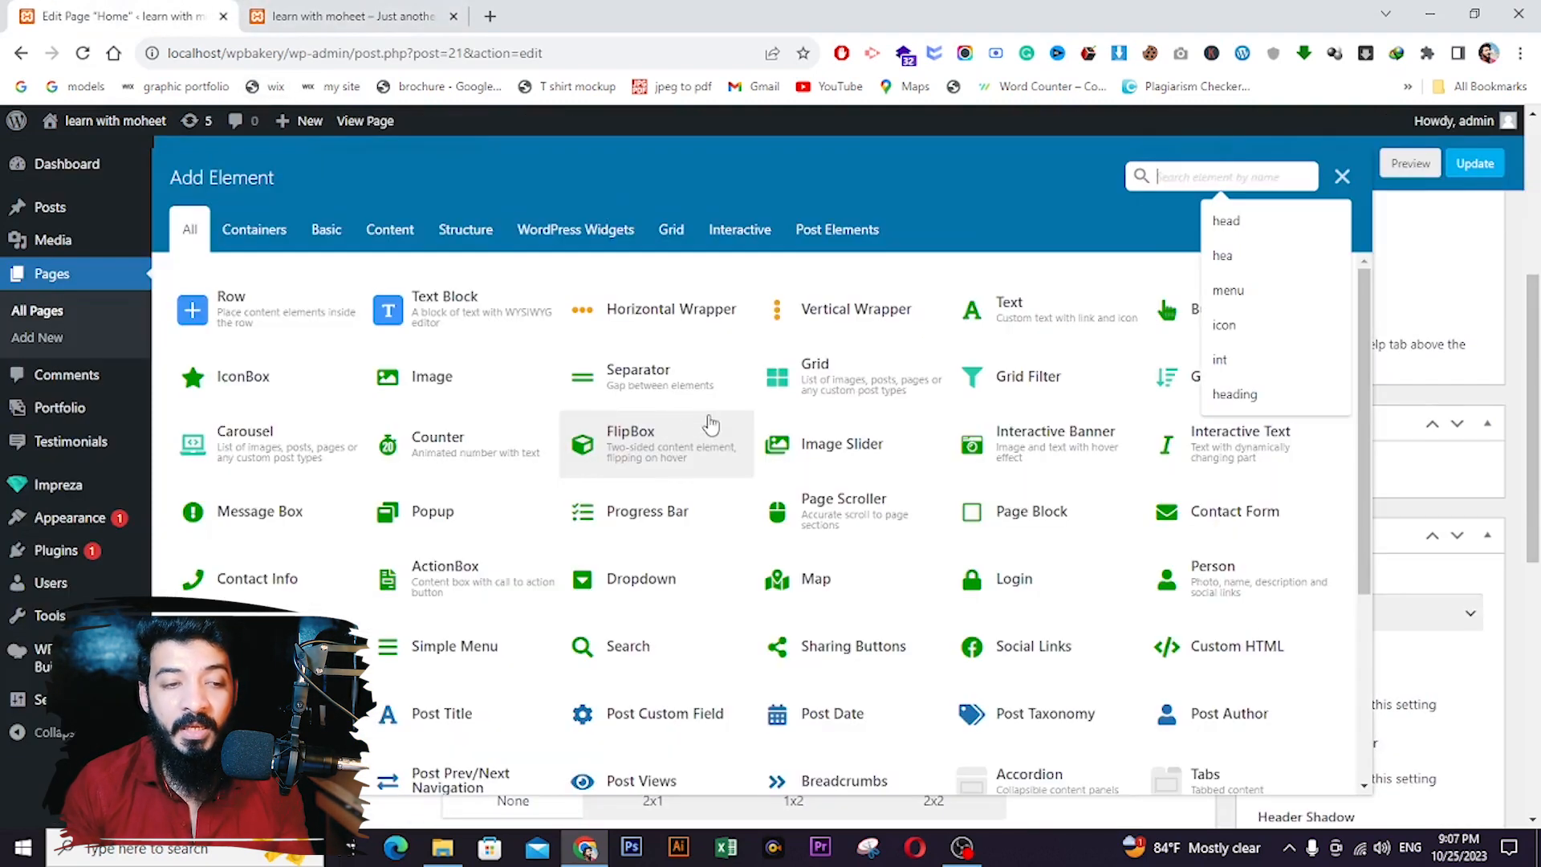
pyautogui.click(241, 295)
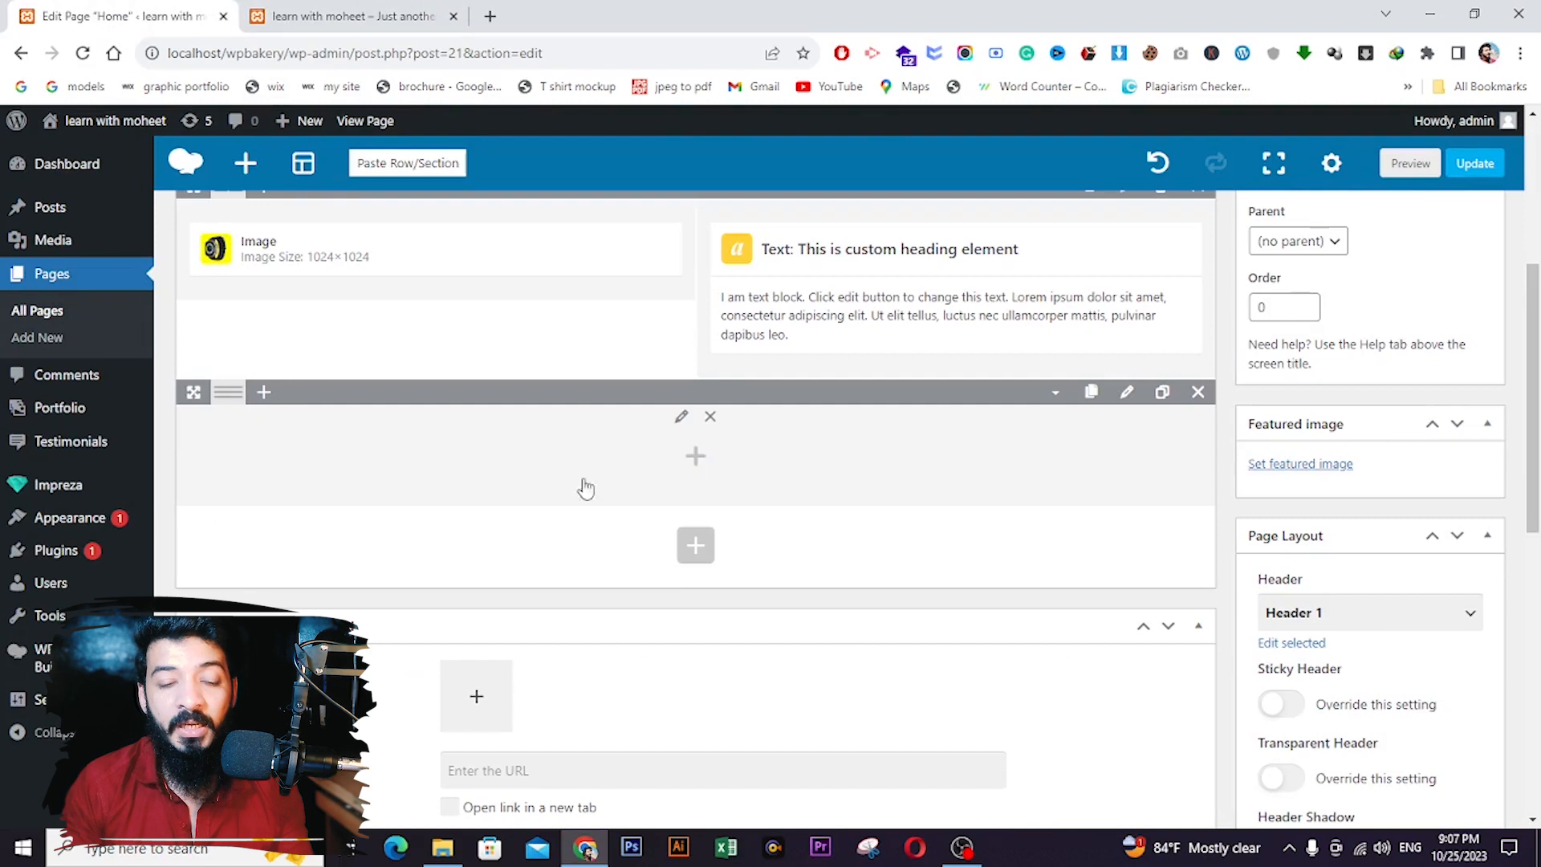
pyautogui.click(704, 467)
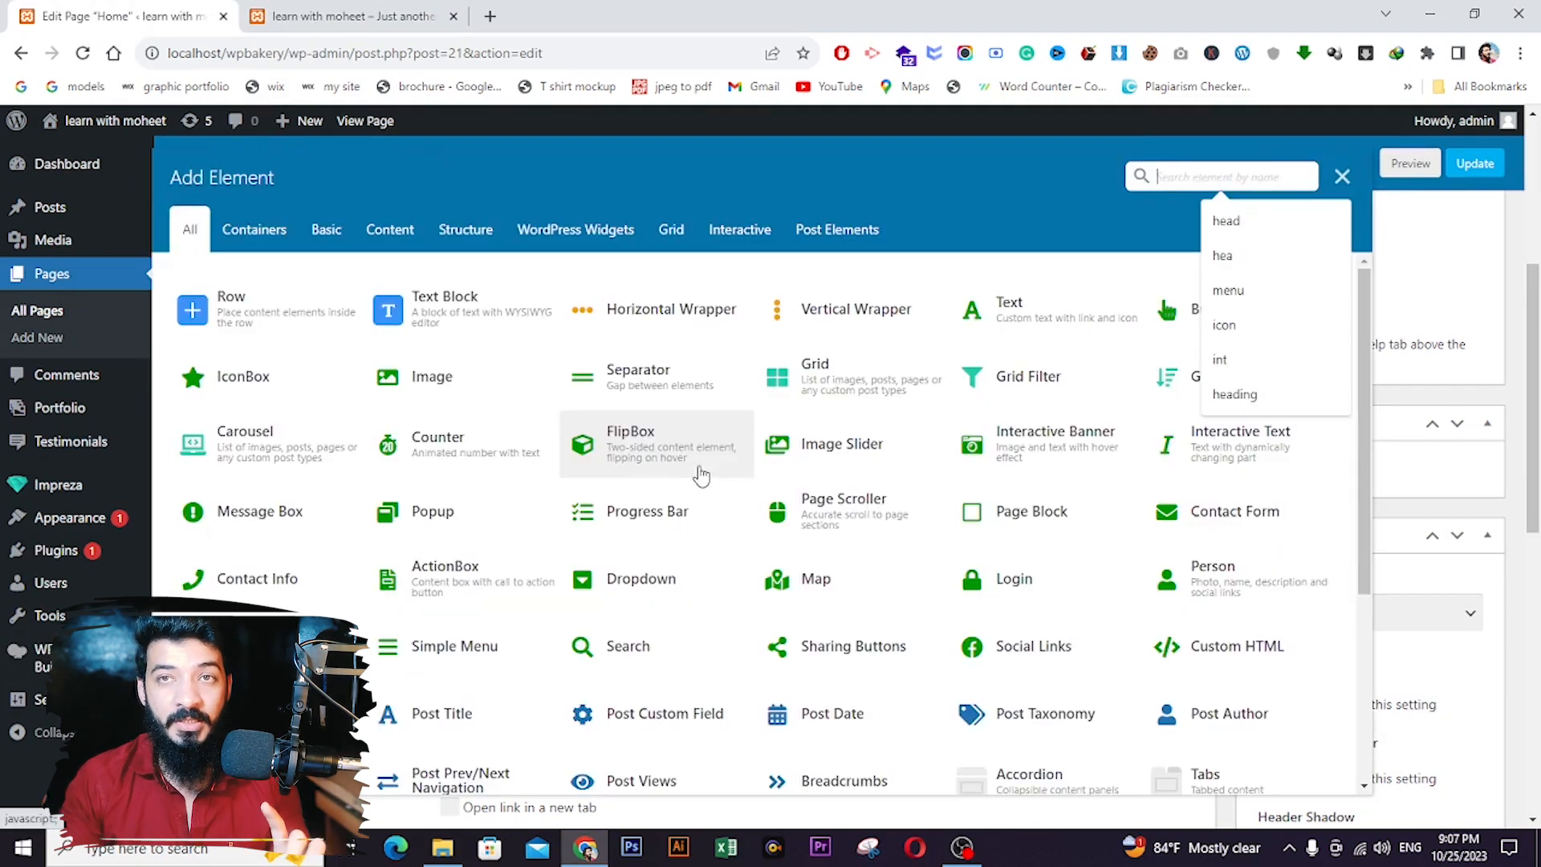
pyautogui.click(417, 398)
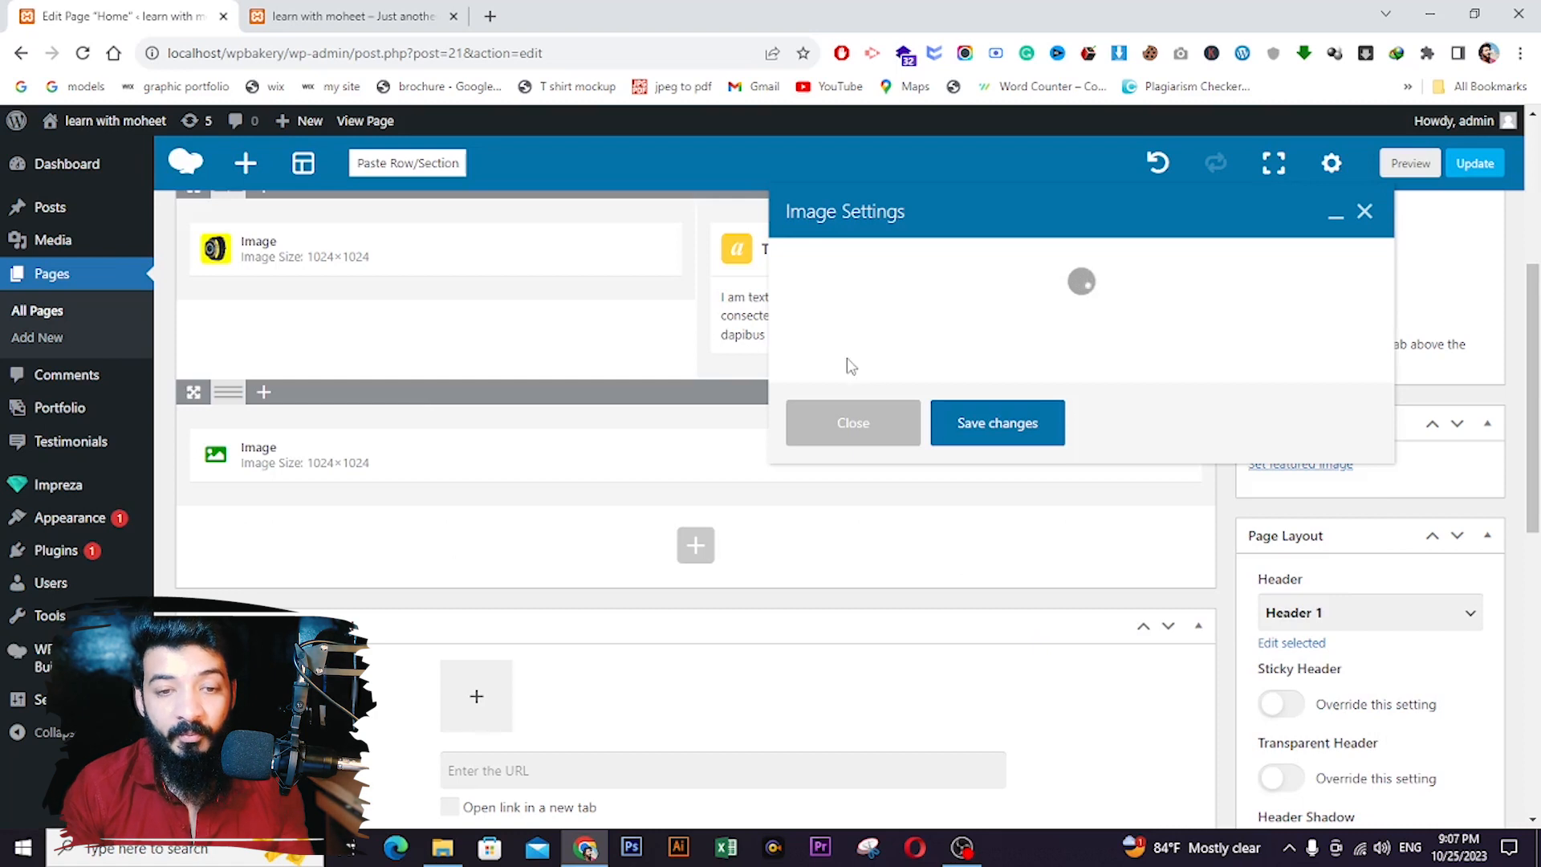
# - Upload 0009.jpg as the element's image, save the element, and update the page
pyautogui.click(853, 356)
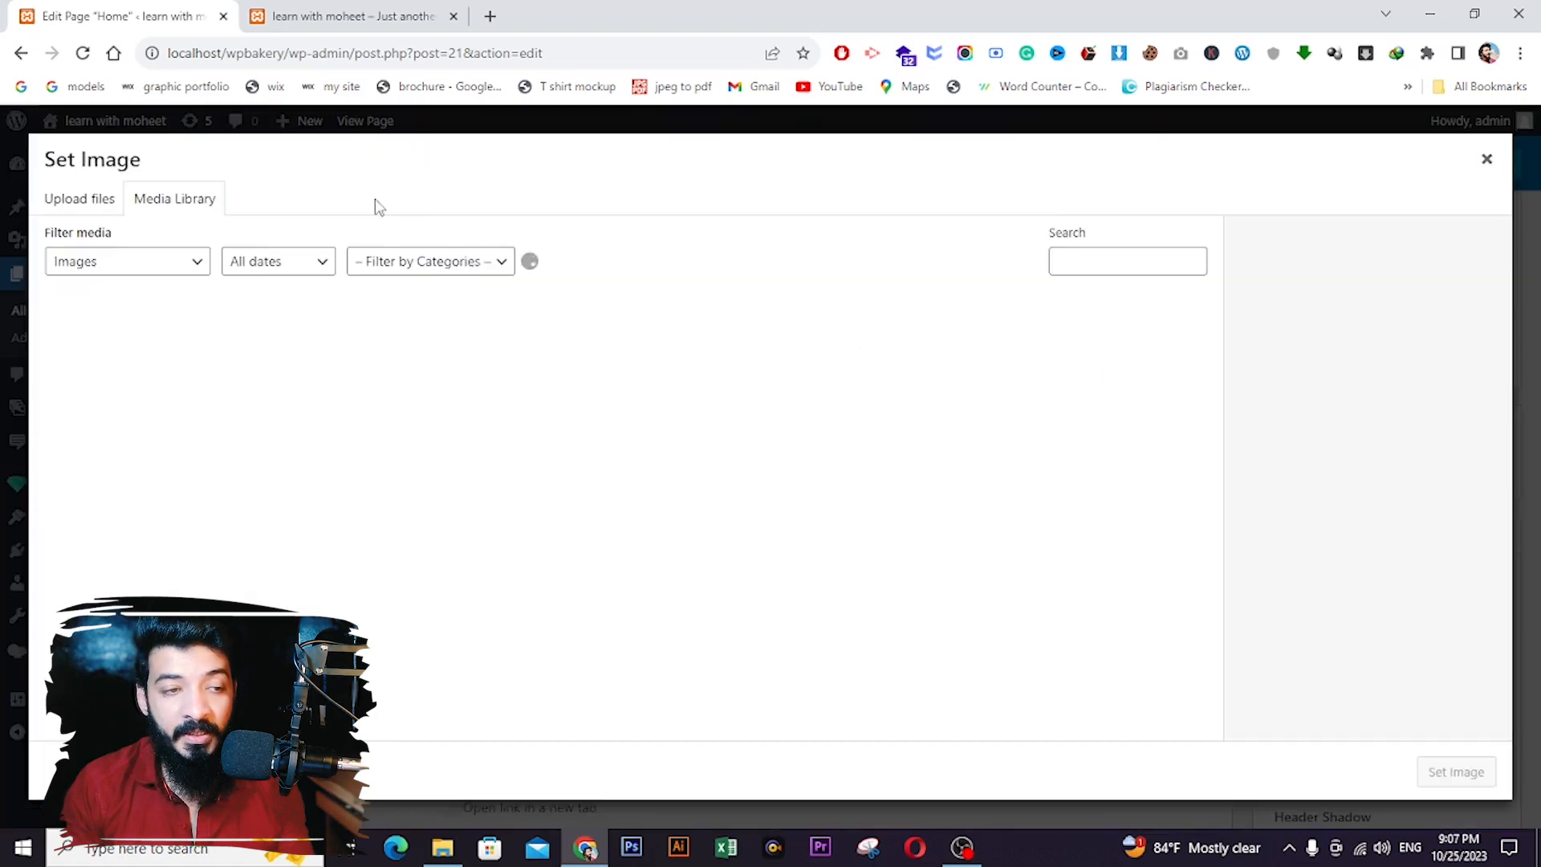
pyautogui.click(116, 207)
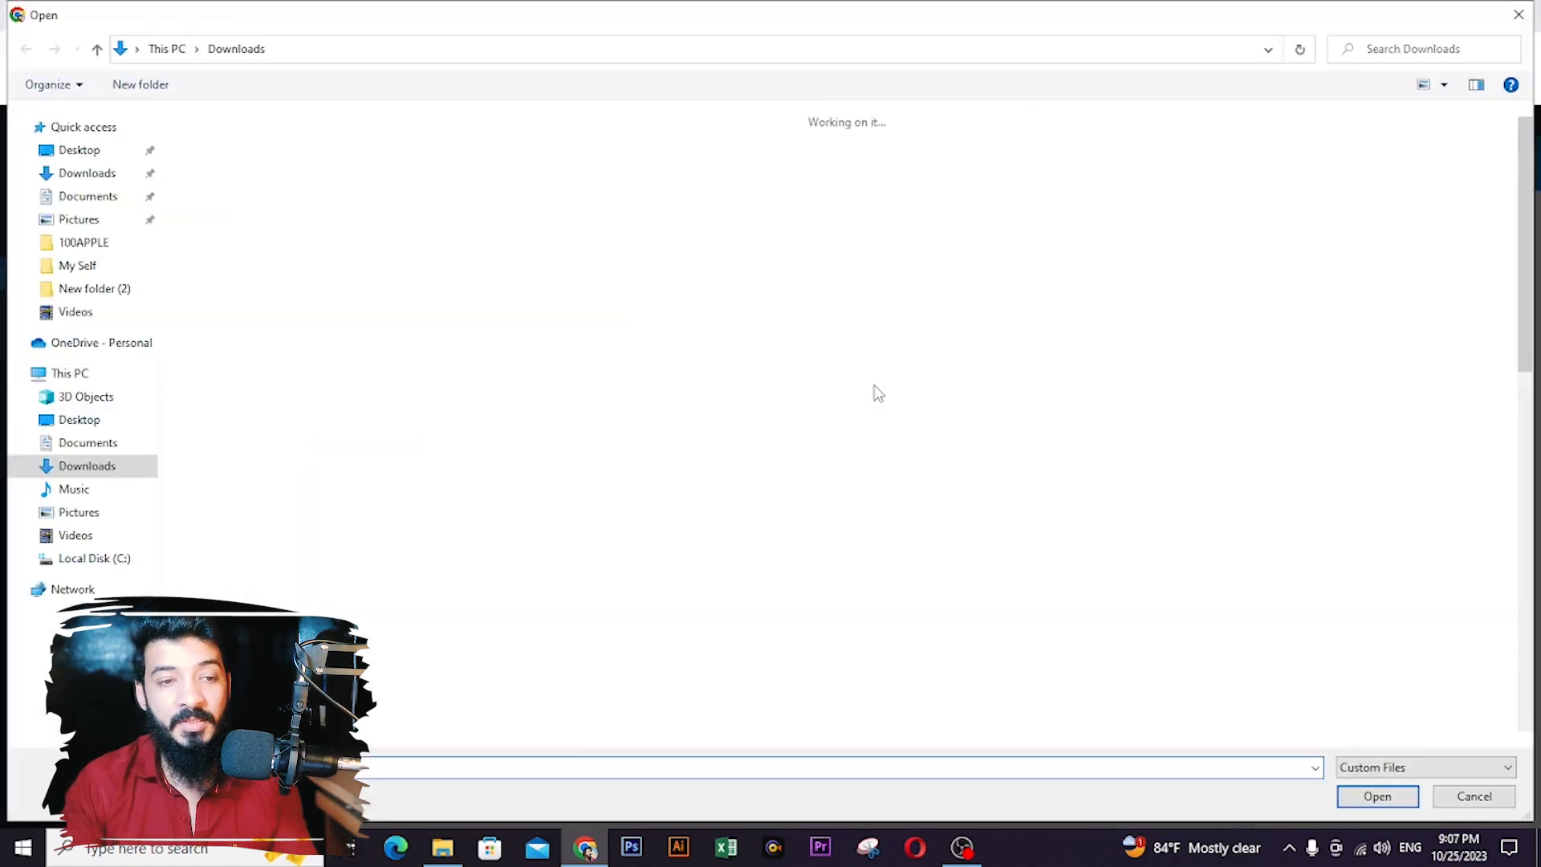
pyautogui.click(447, 318)
pyautogui.click(1376, 794)
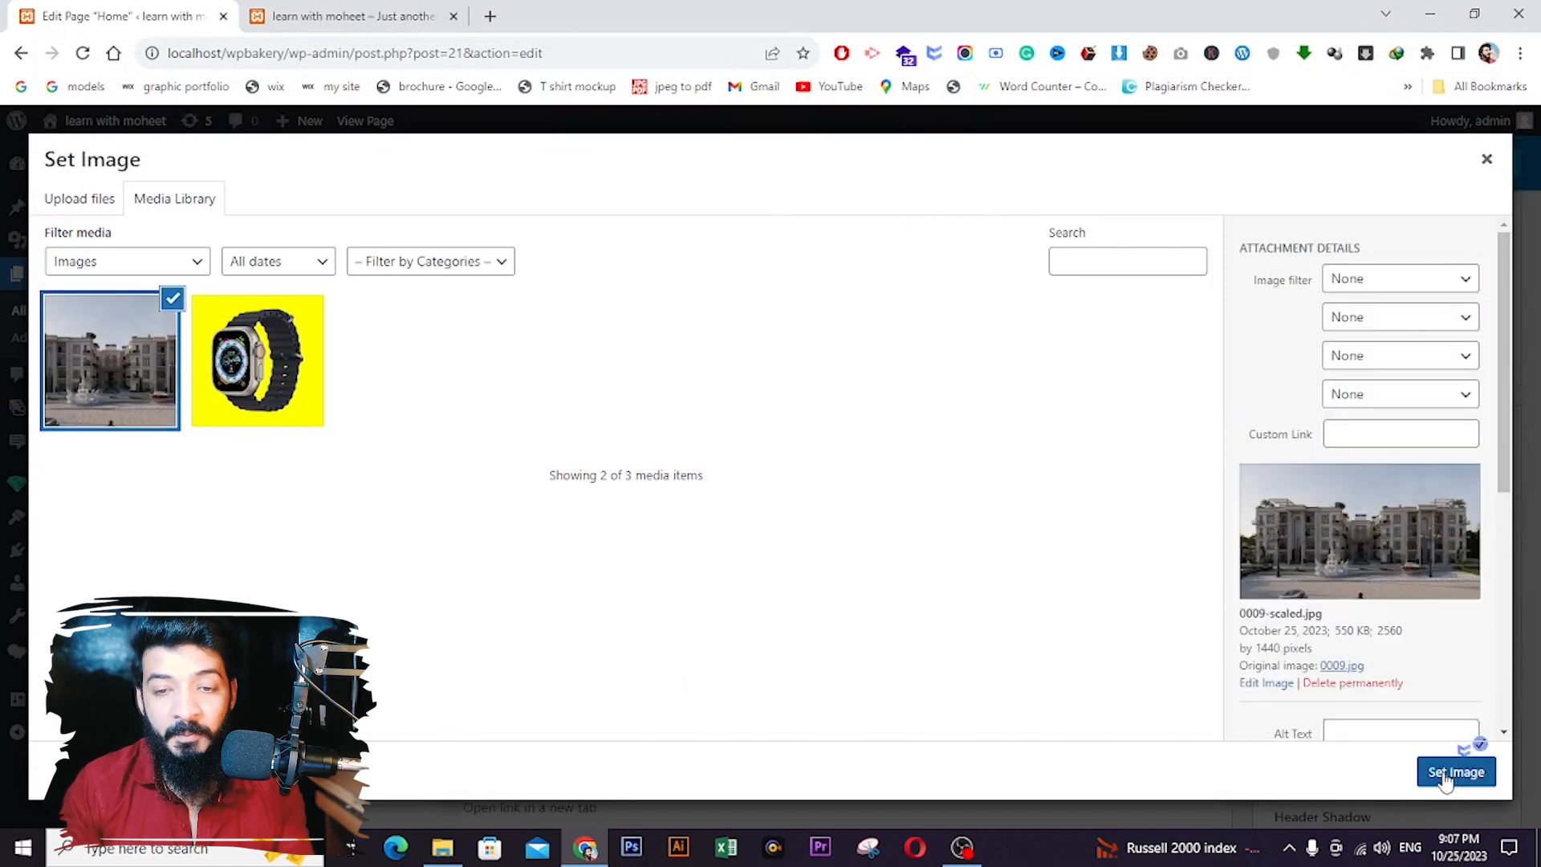
pyautogui.click(1445, 772)
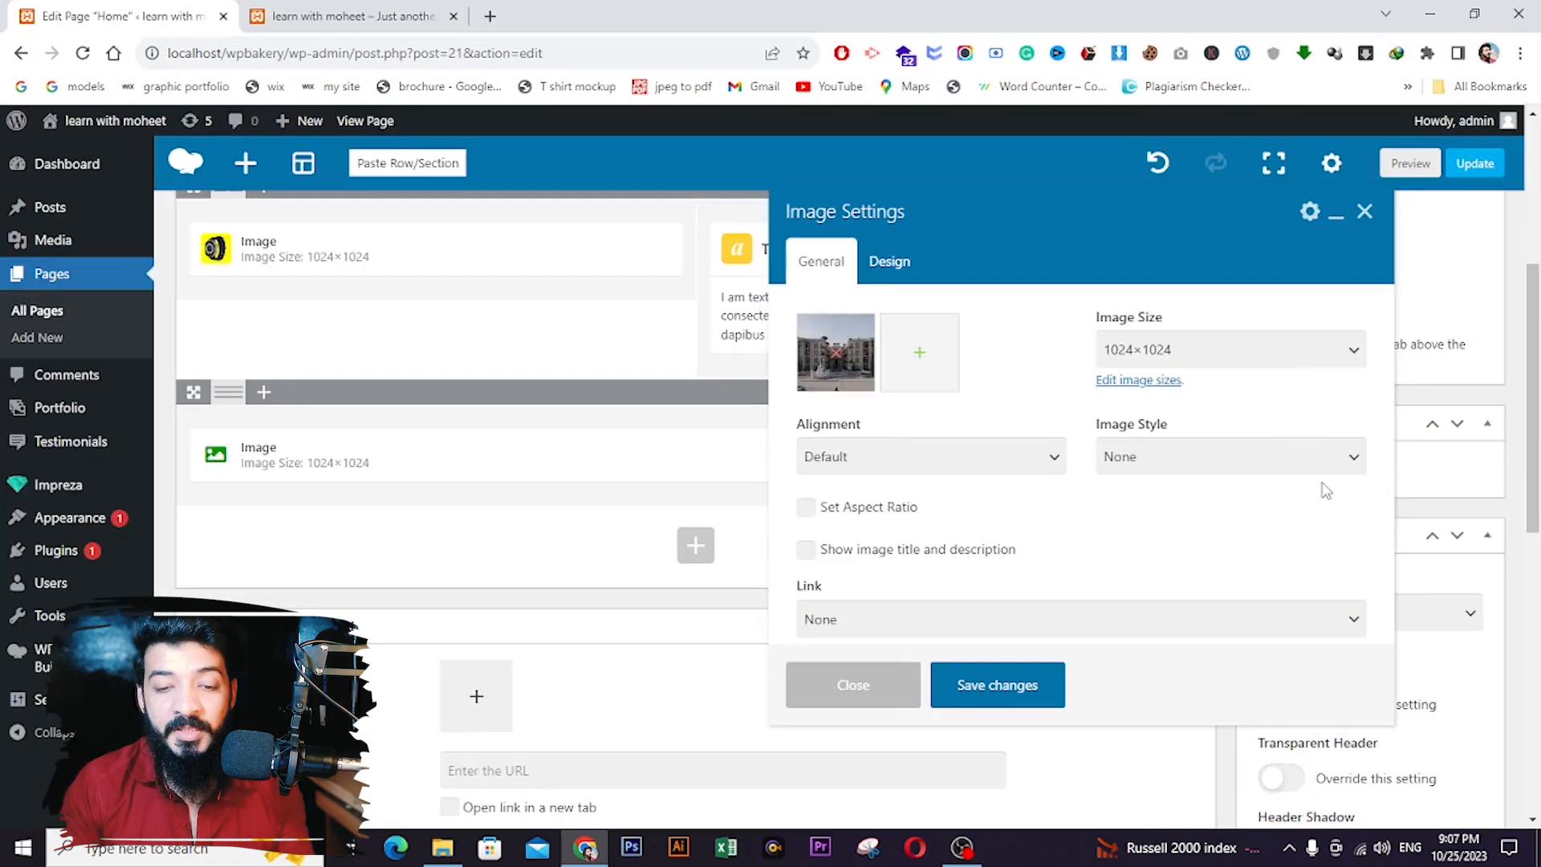
pyautogui.click(980, 695)
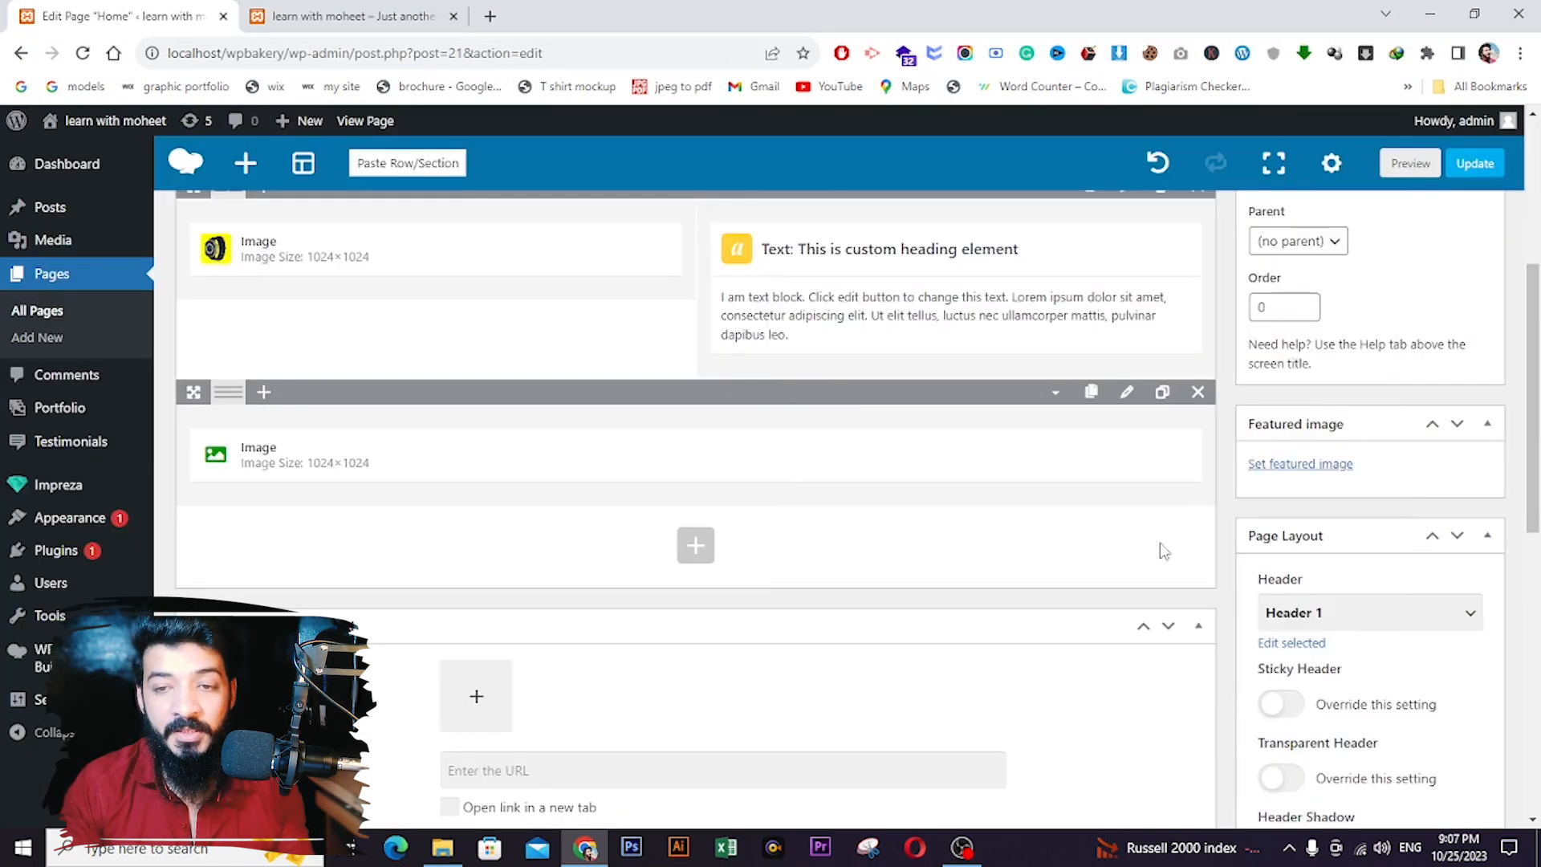
pyautogui.click(1474, 163)
pyautogui.click(361, 16)
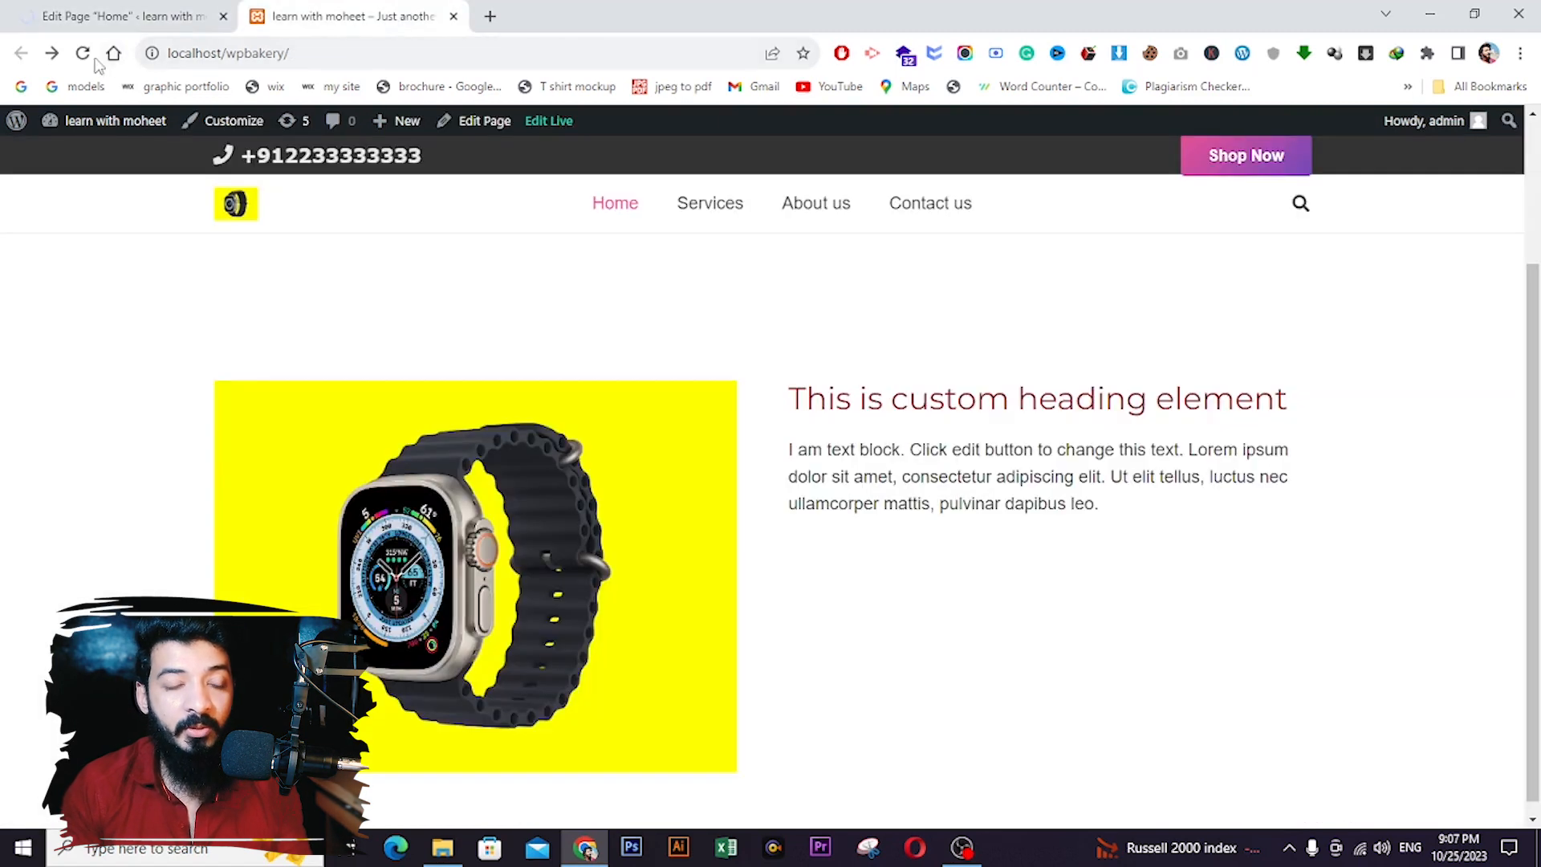
pyautogui.click(82, 52)
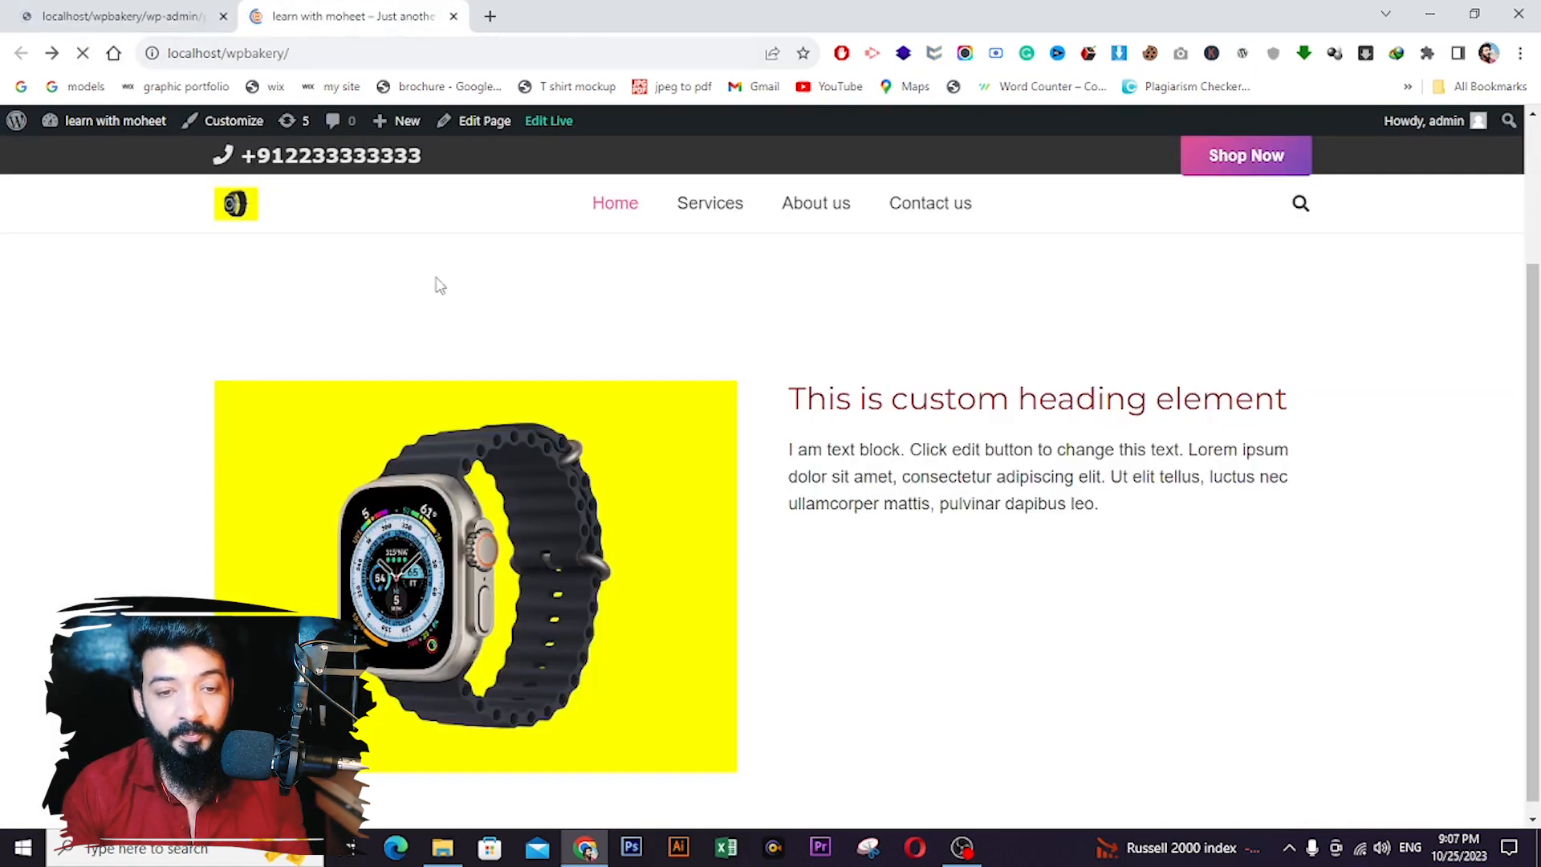
pyautogui.scroll(-9, 431, 282)
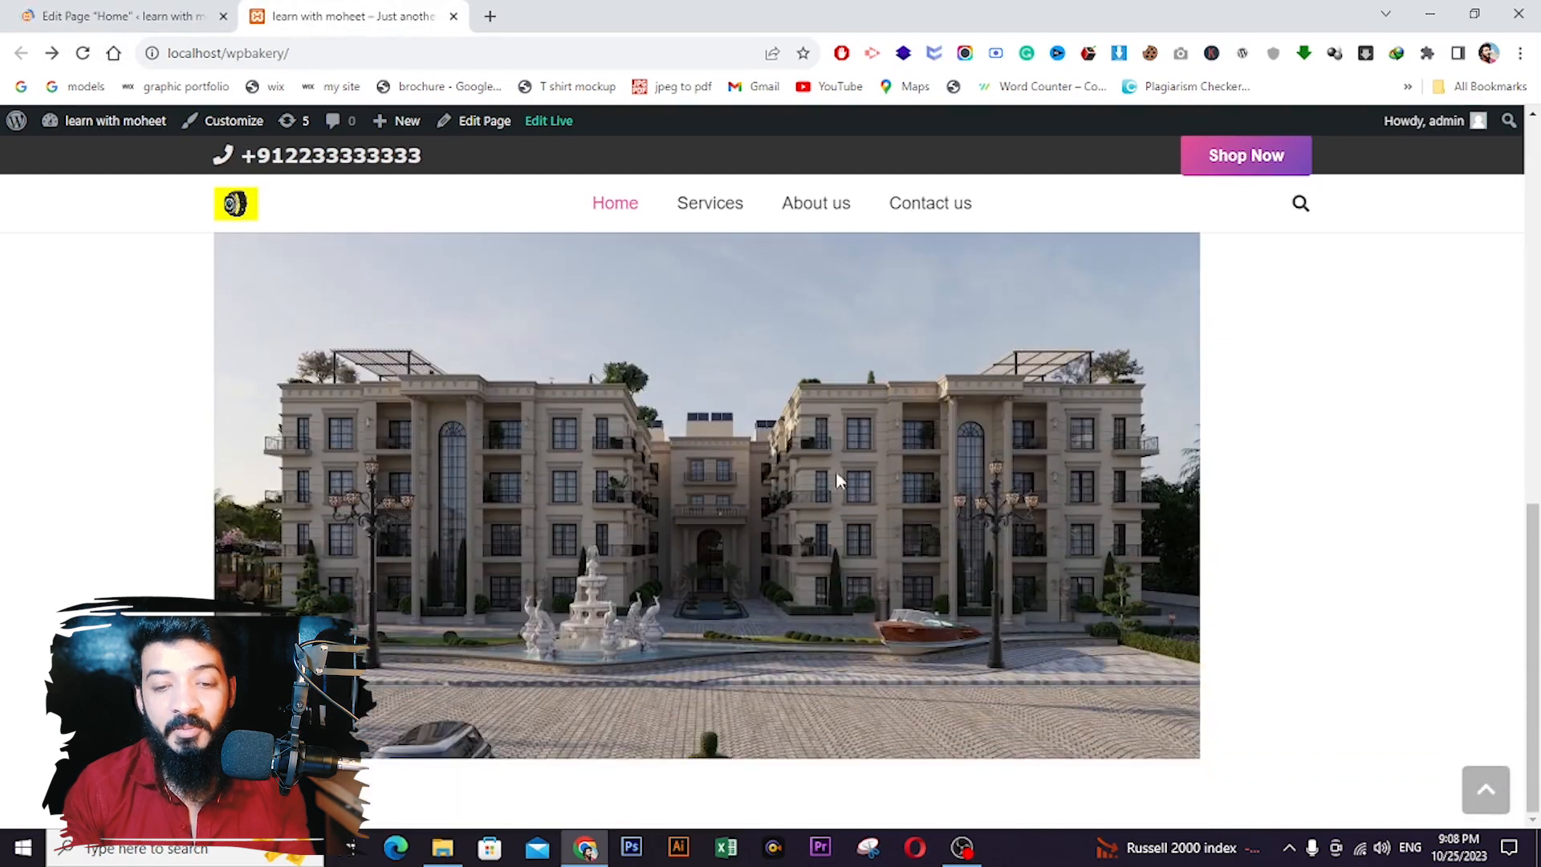
pyautogui.click(112, 24)
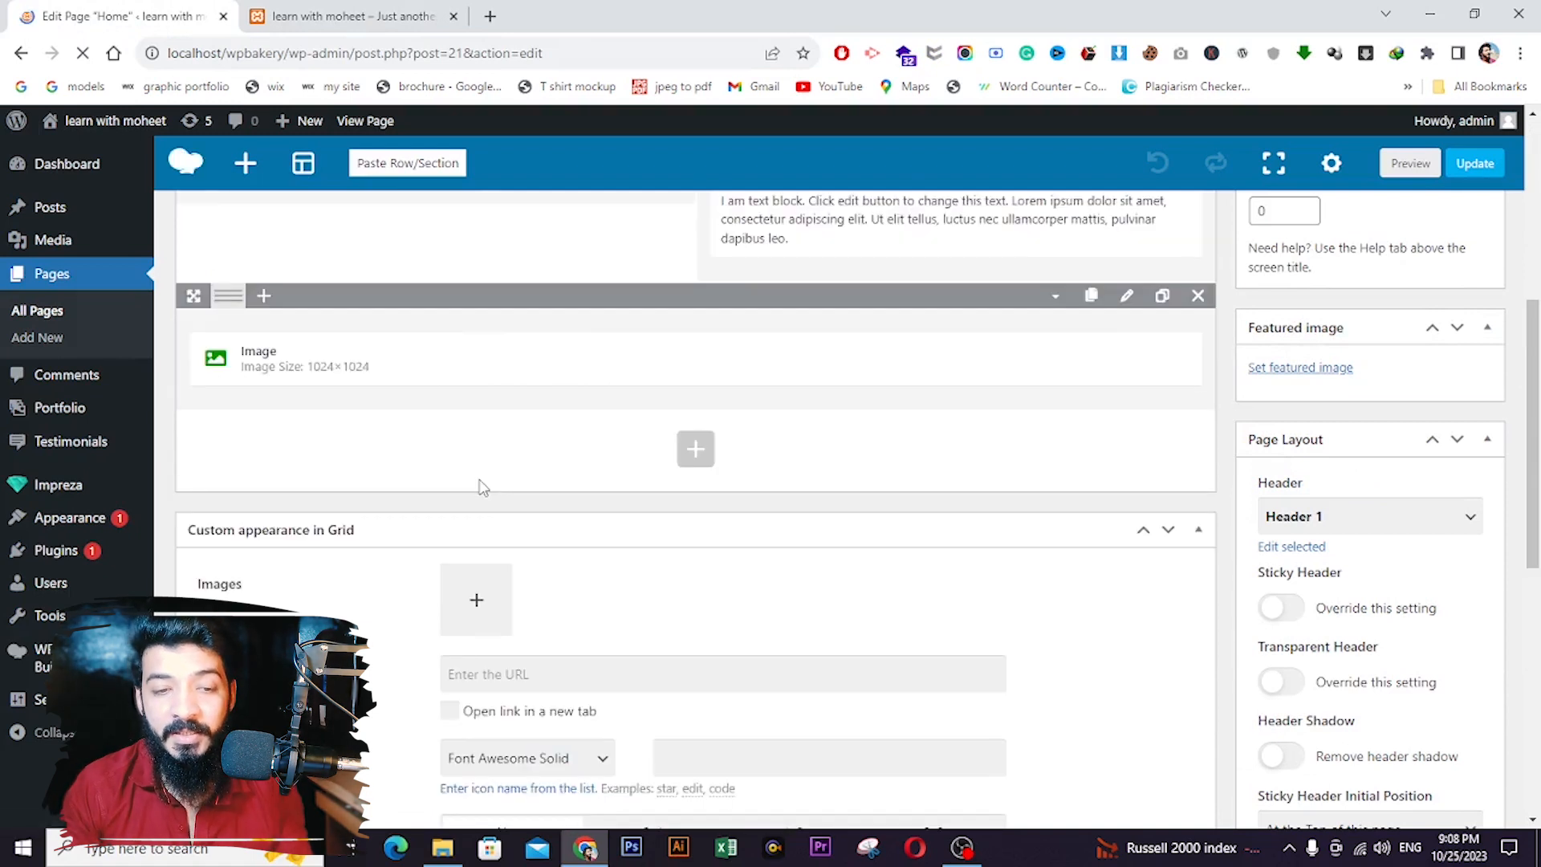
# - Give the building image Center alignment, Full Size and Circle style, then update the page
pyautogui.click(703, 363)
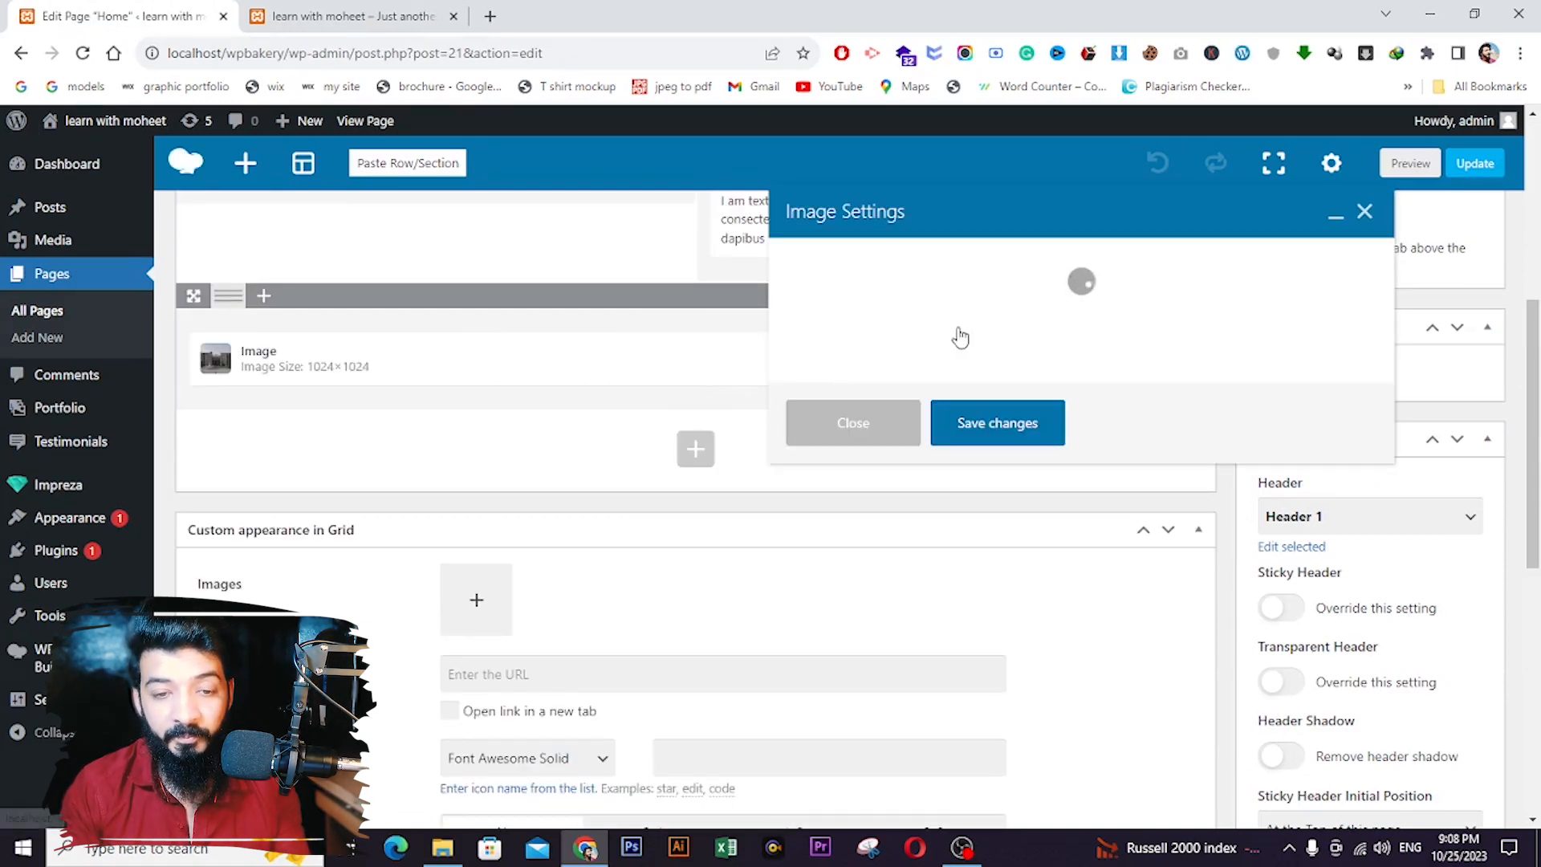
pyautogui.click(947, 466)
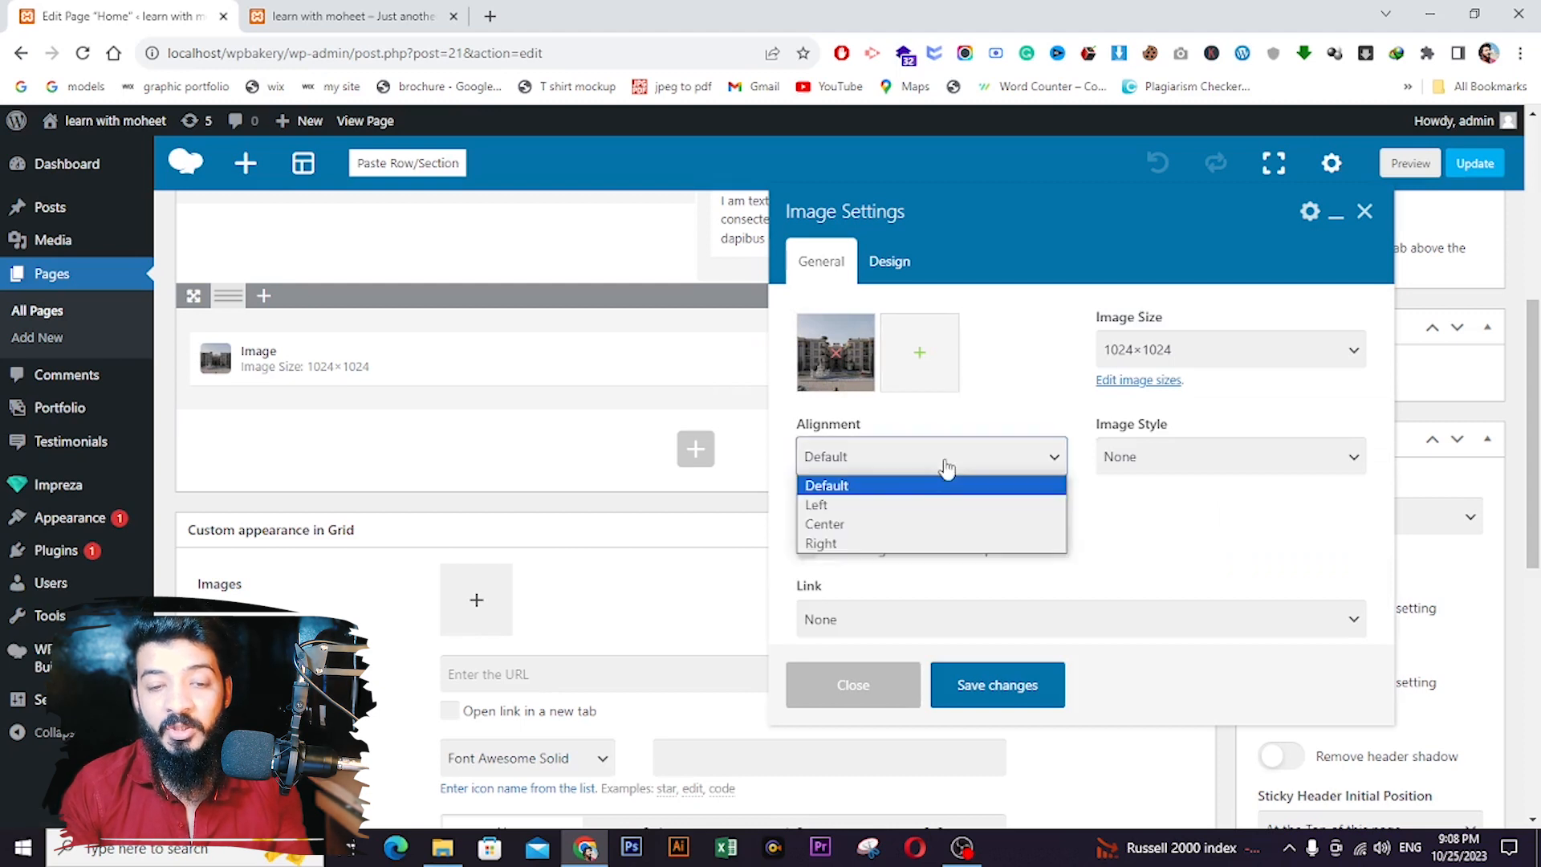
pyautogui.click(867, 523)
pyautogui.click(1193, 354)
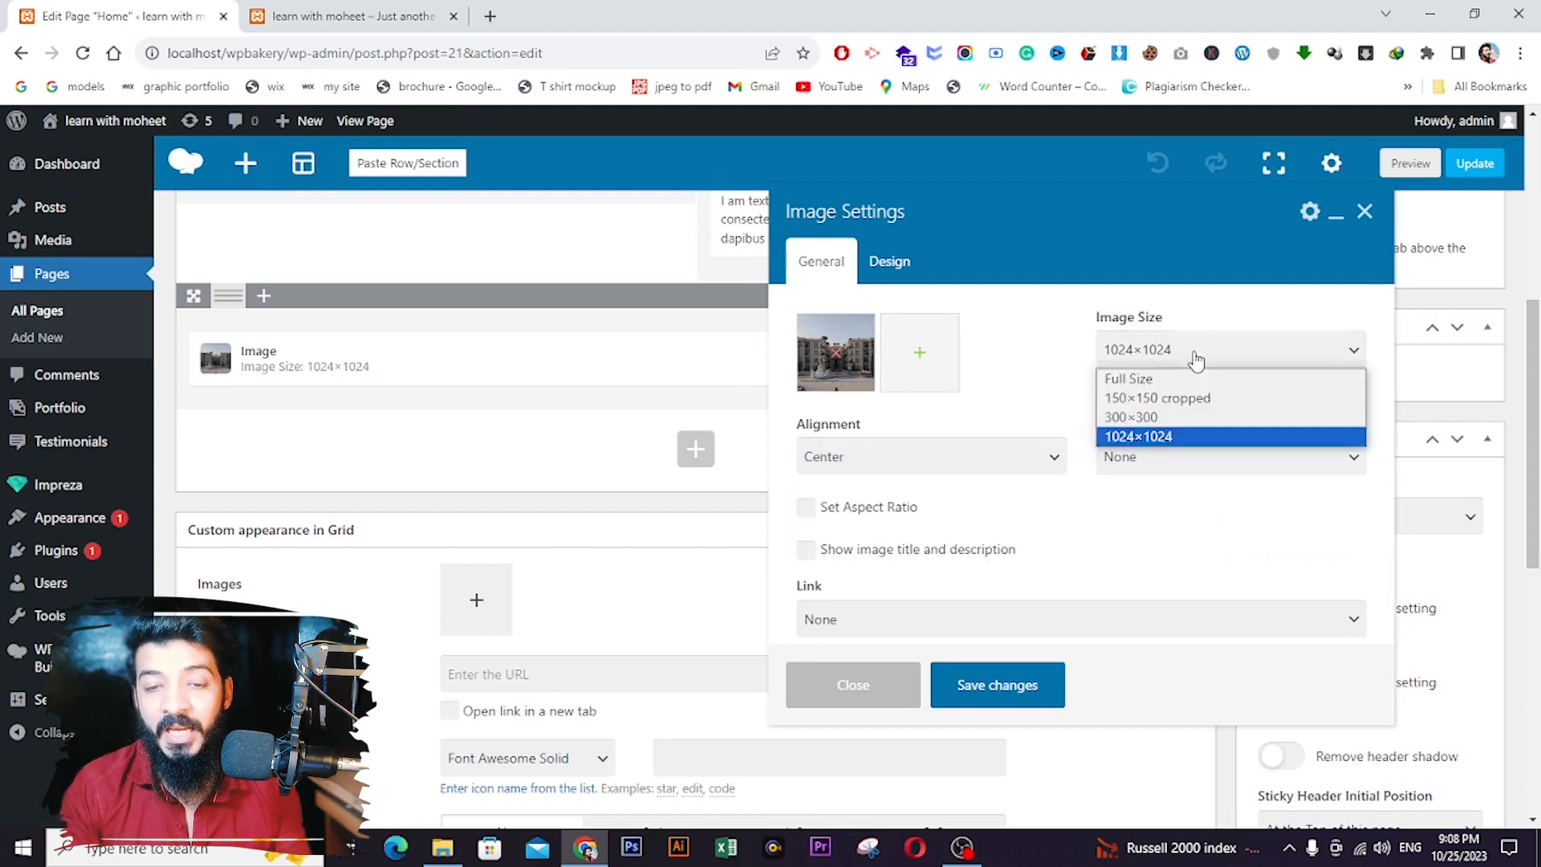
pyautogui.click(1196, 379)
pyautogui.click(1169, 470)
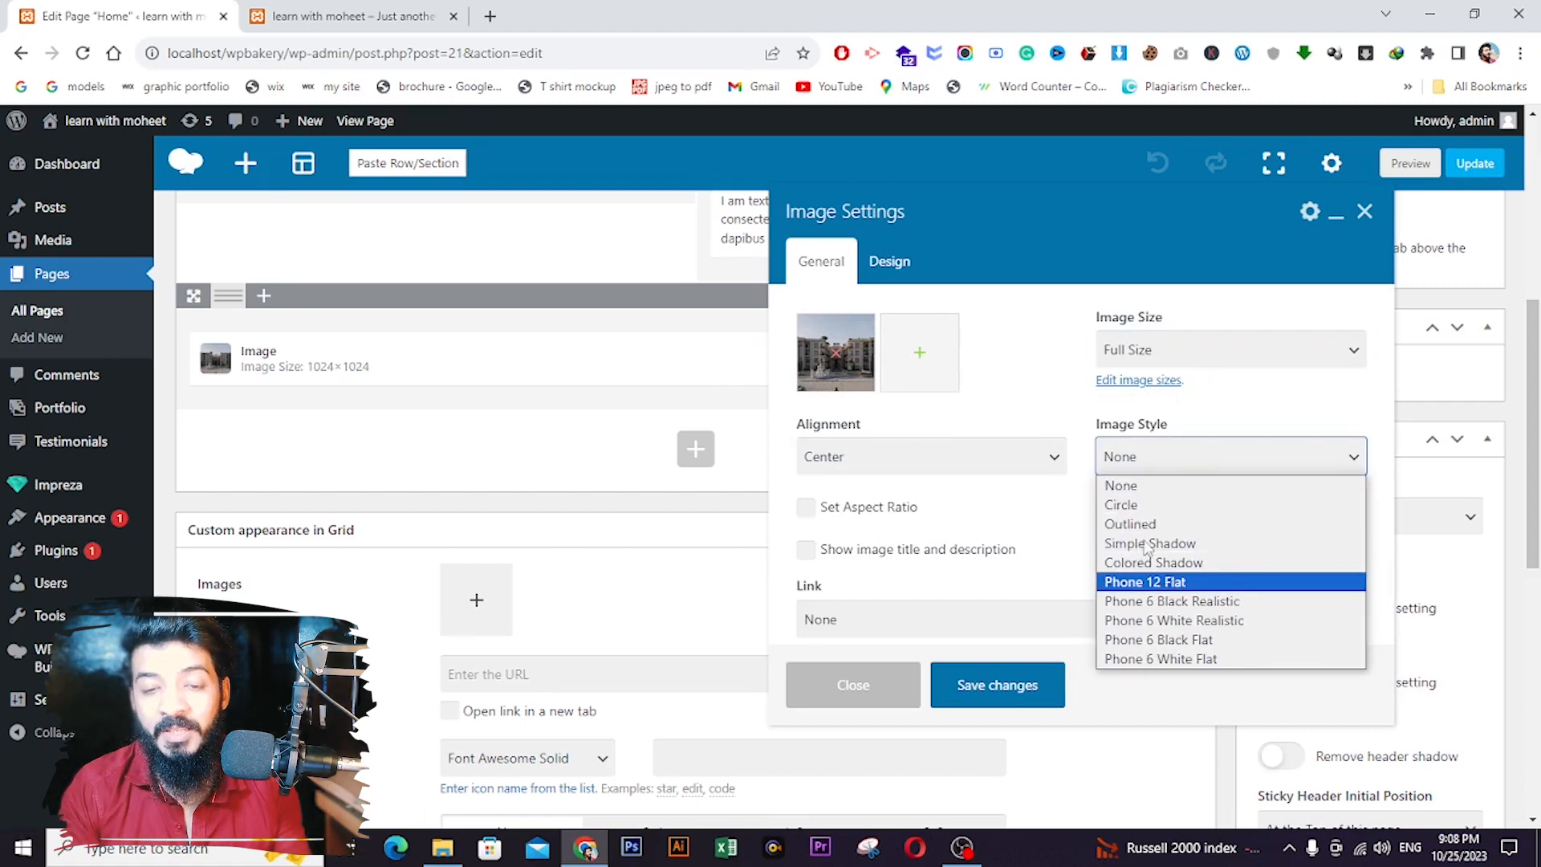
pyautogui.click(1129, 505)
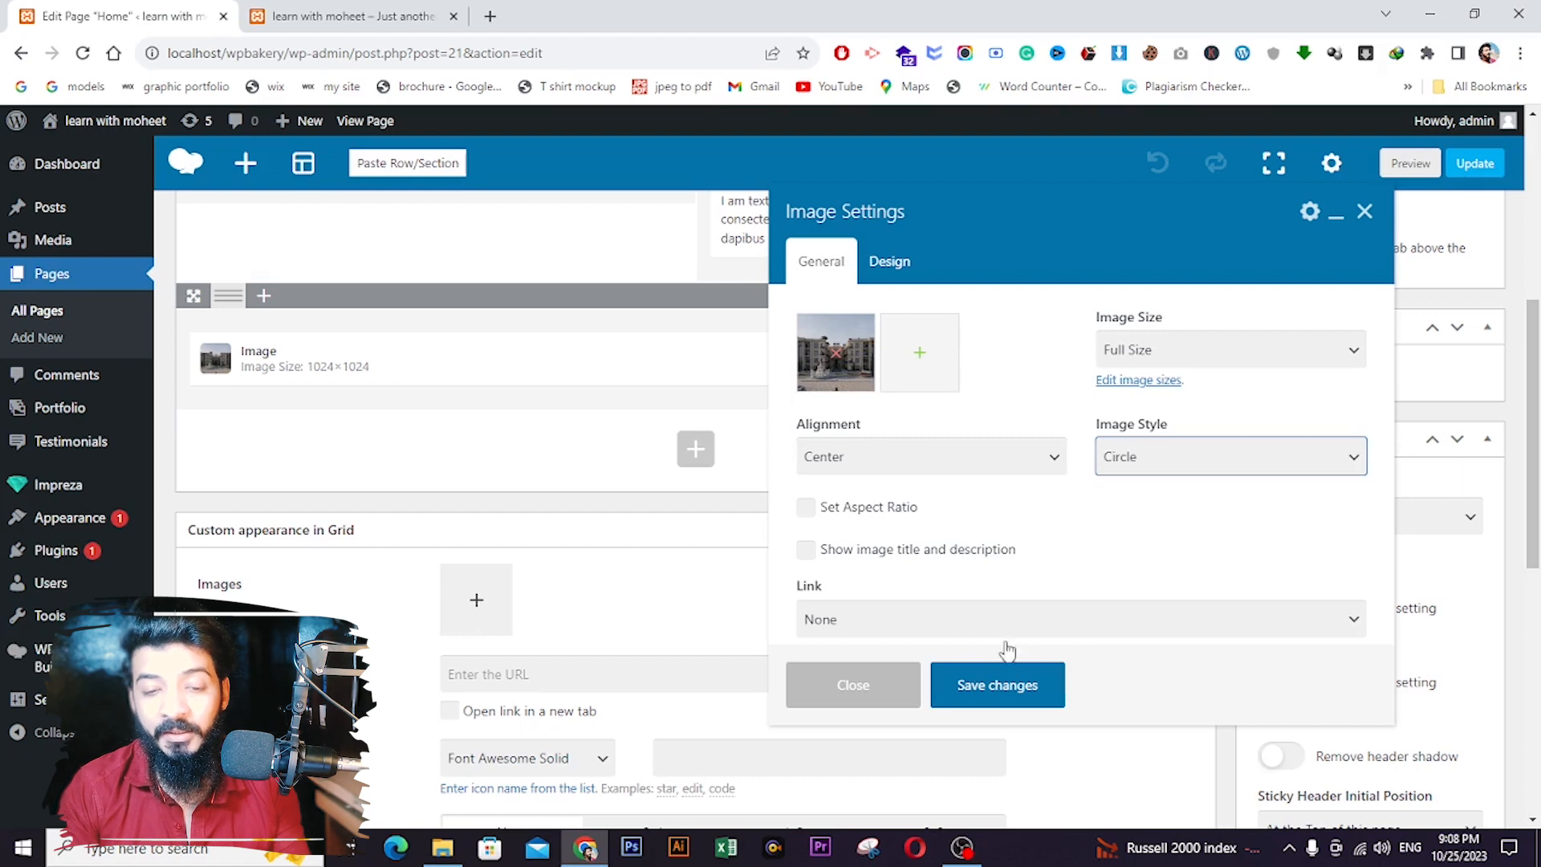
pyautogui.click(990, 685)
pyautogui.click(1472, 169)
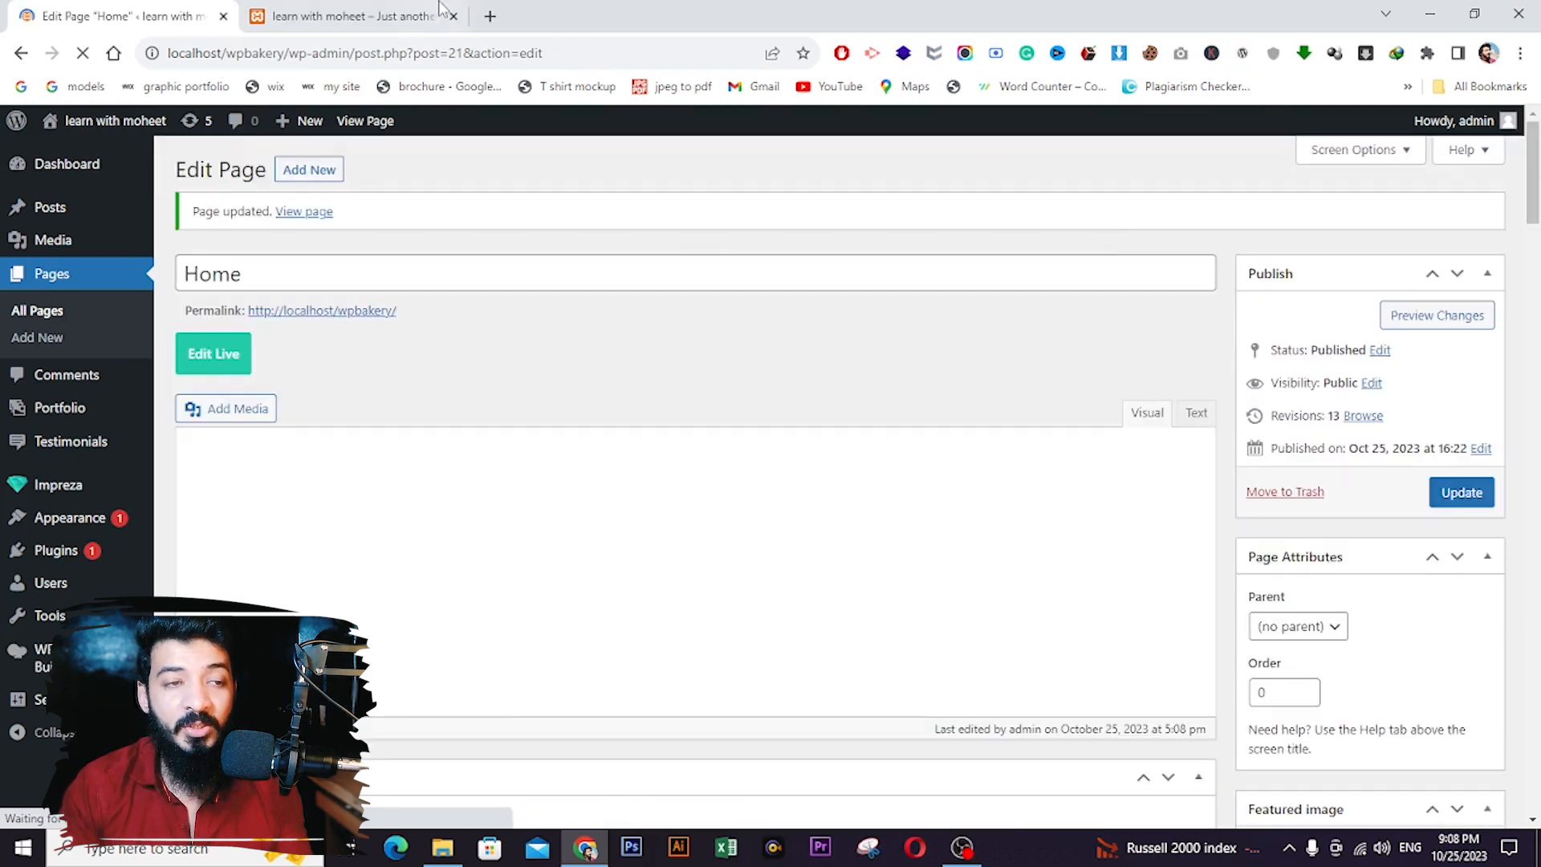
# - Reload the live page to view the oval-cropped building photo, then reopen the image's settings
pyautogui.click(440, 10)
pyautogui.click(82, 53)
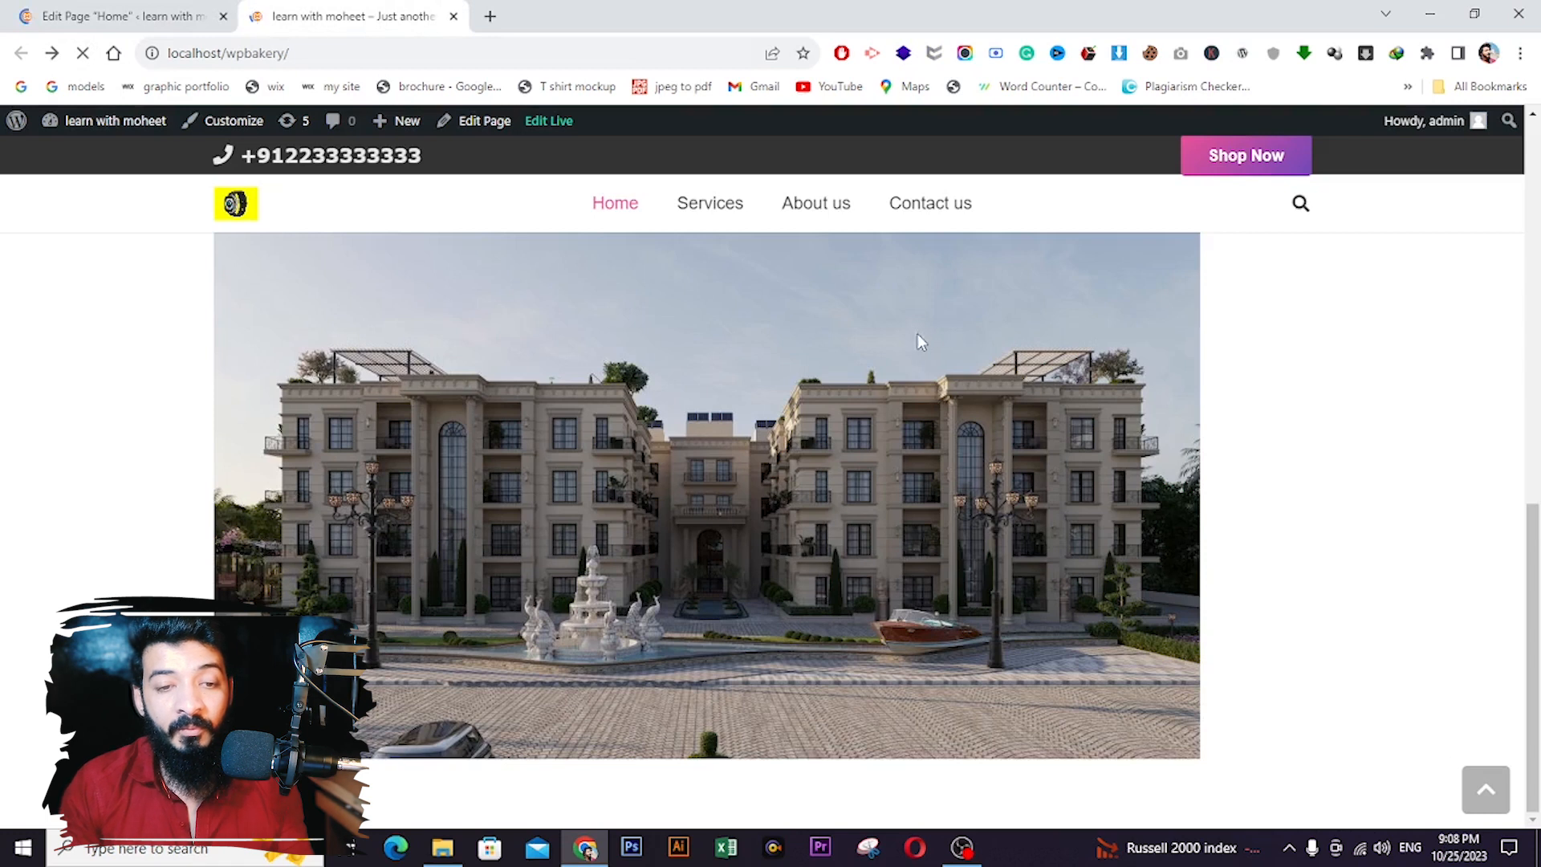
pyautogui.scroll(3, 930, 514)
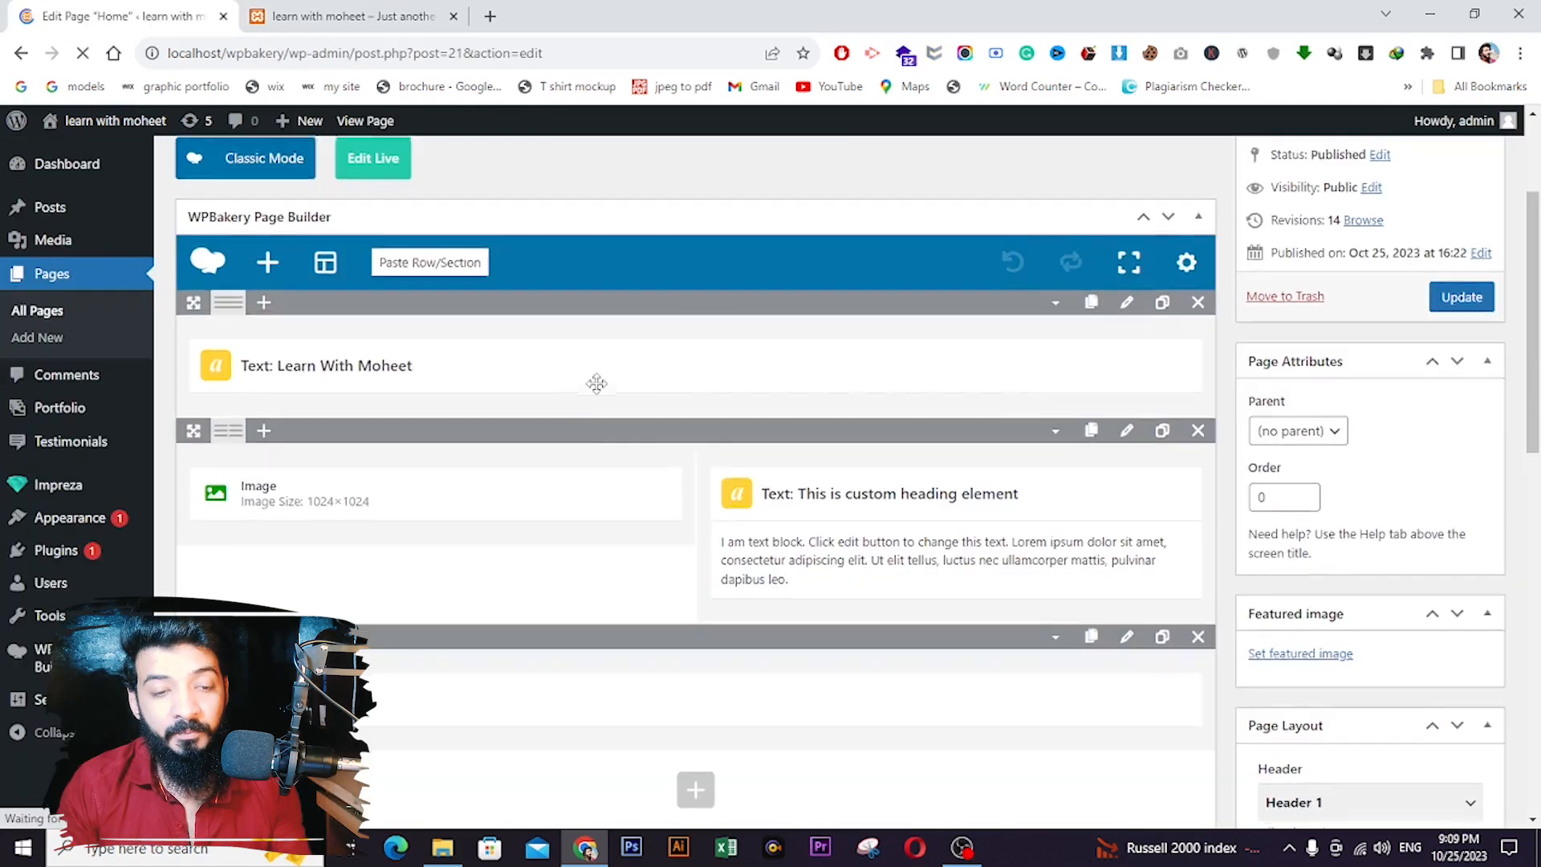
pyautogui.scroll(-5, 596, 383)
pyautogui.scroll(2, 643, 425)
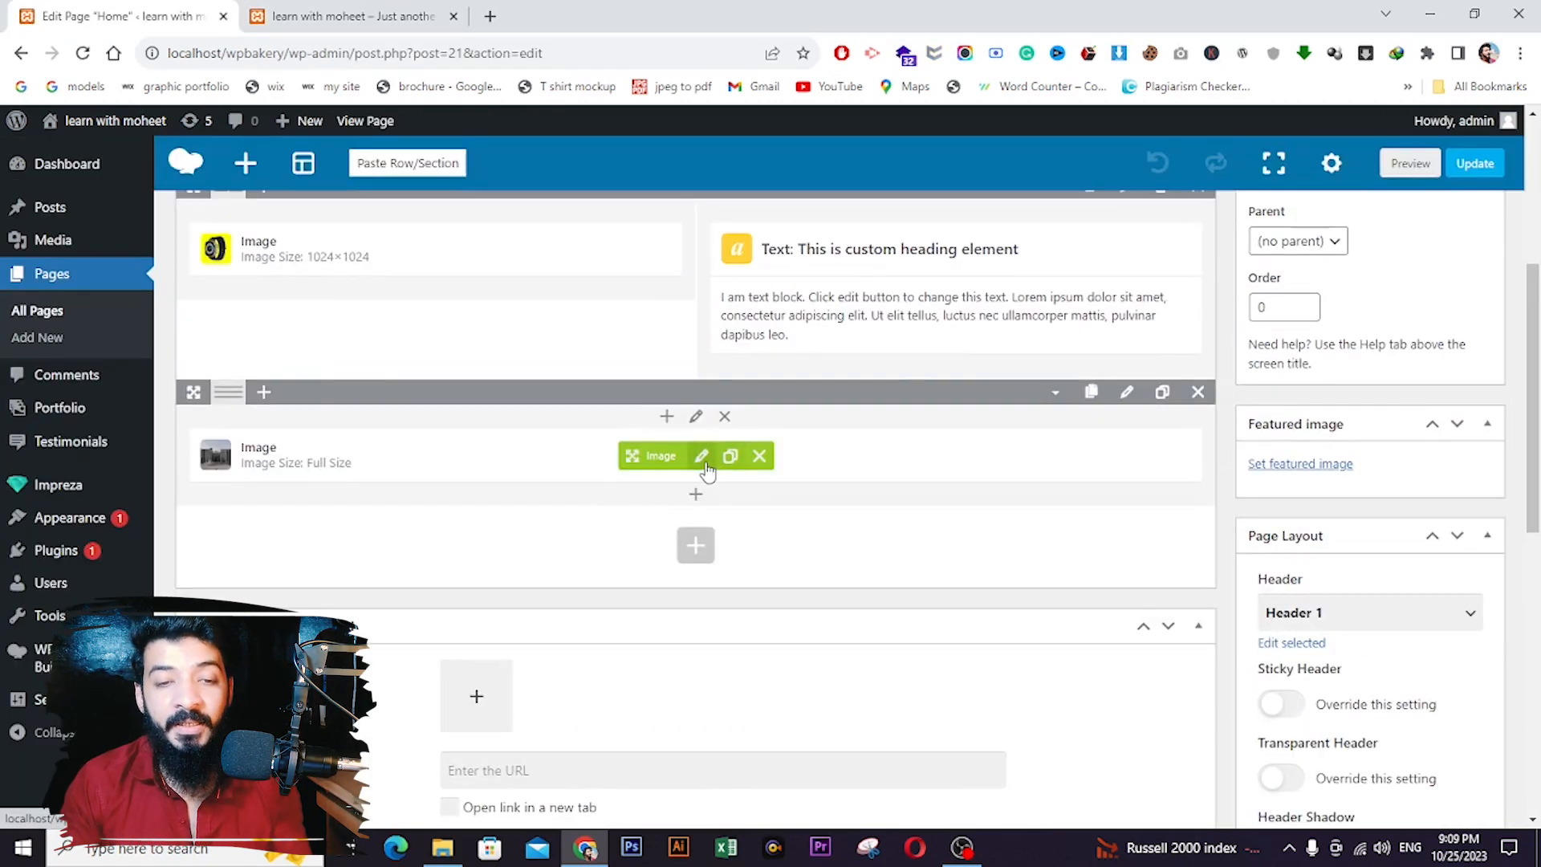
pyautogui.click(703, 462)
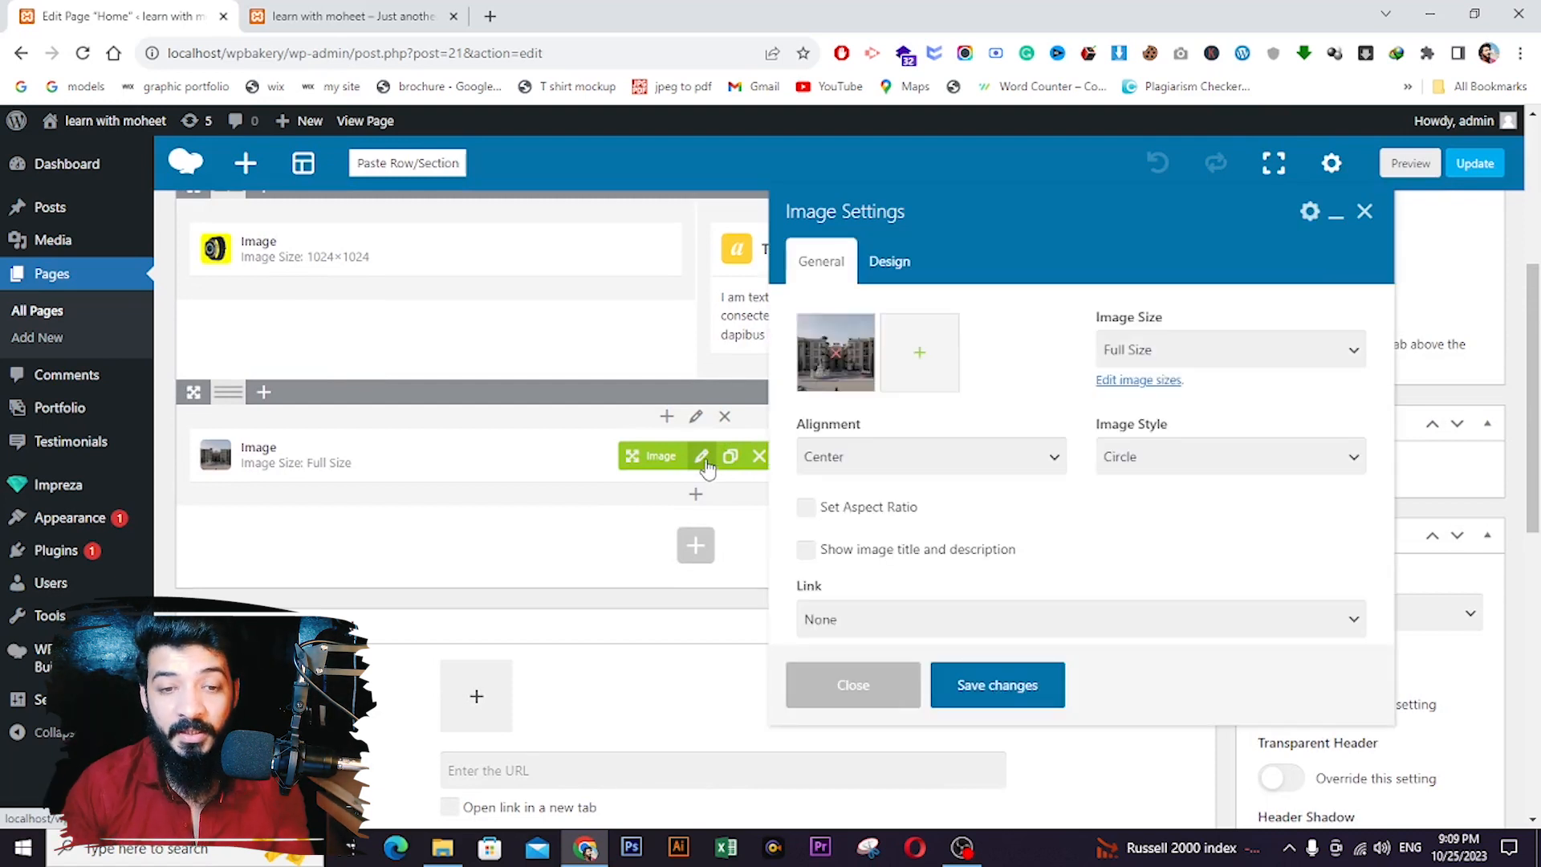
# - Keep Center alignment and Circle style, review the 150 px Design sizes, and save the image settings
pyautogui.click(813, 454)
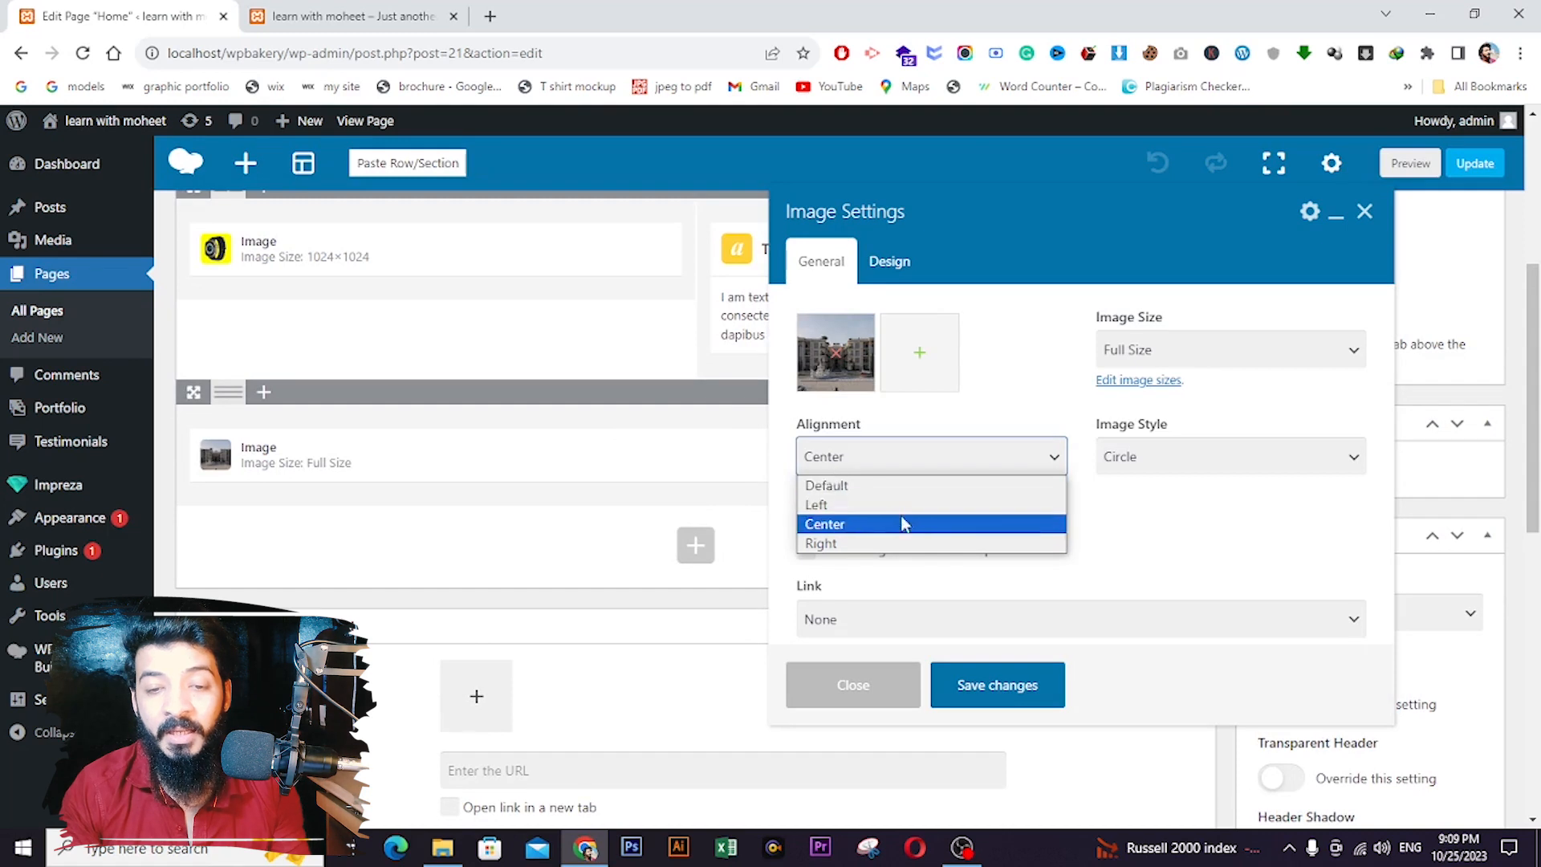
pyautogui.click(1140, 456)
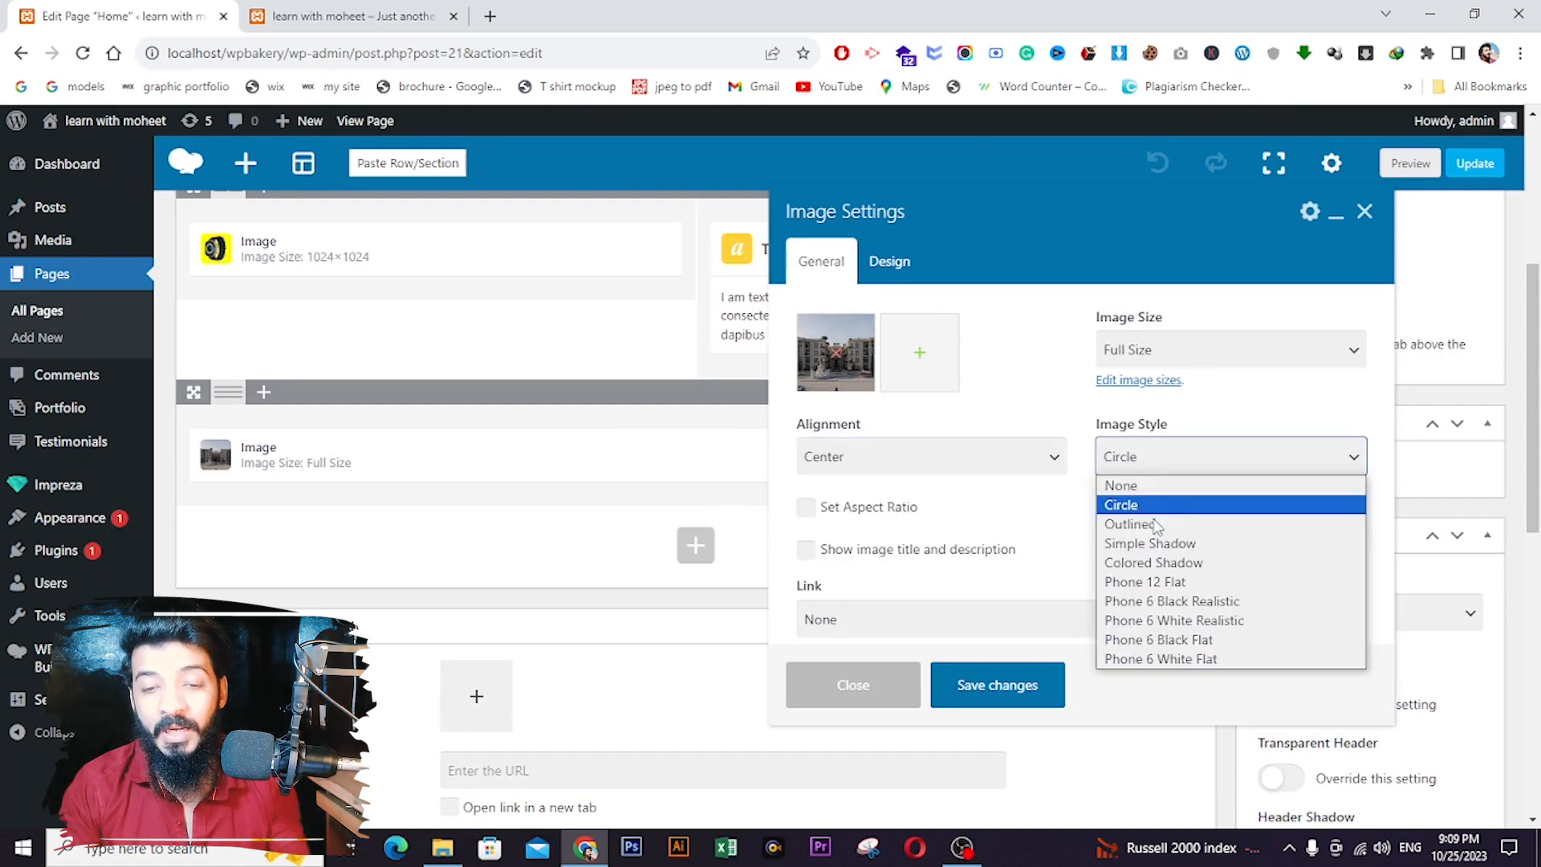
pyautogui.scroll(-2, 1030, 538)
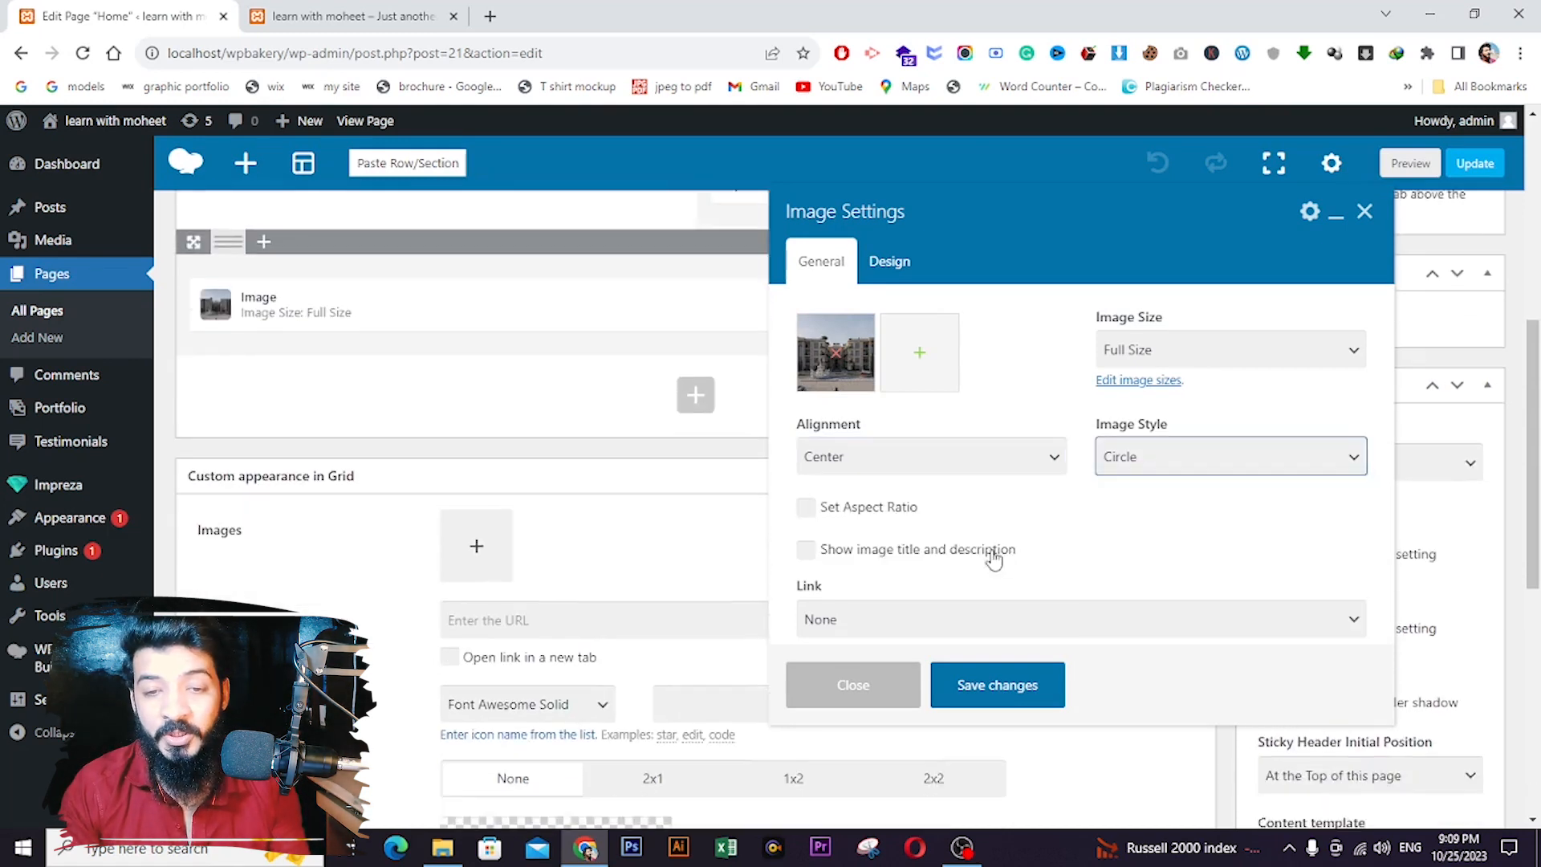
pyautogui.click(891, 261)
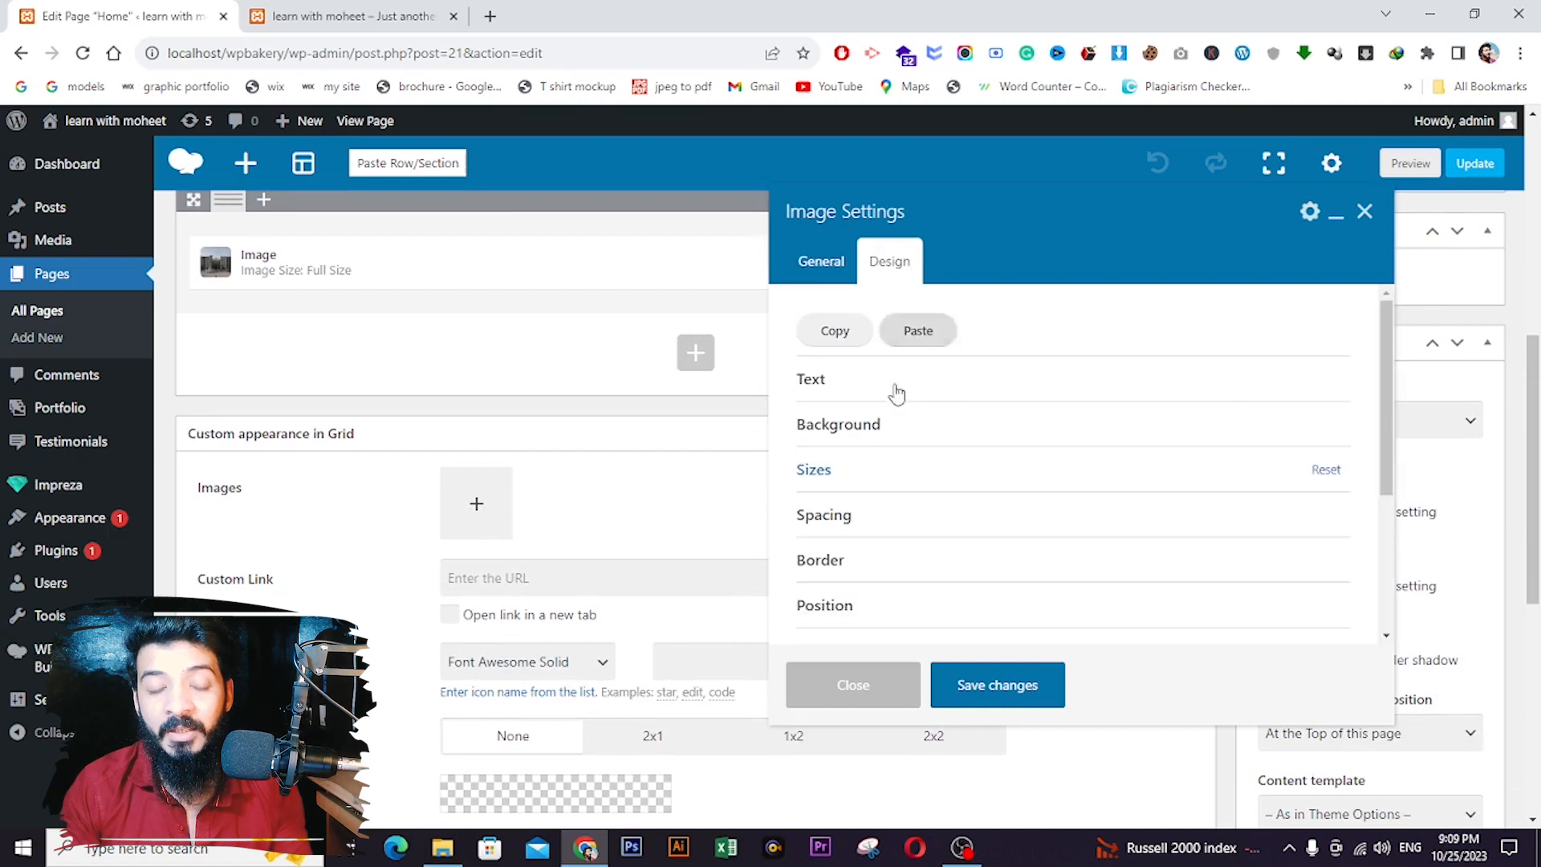
pyautogui.click(886, 474)
pyautogui.scroll(-1, 962, 570)
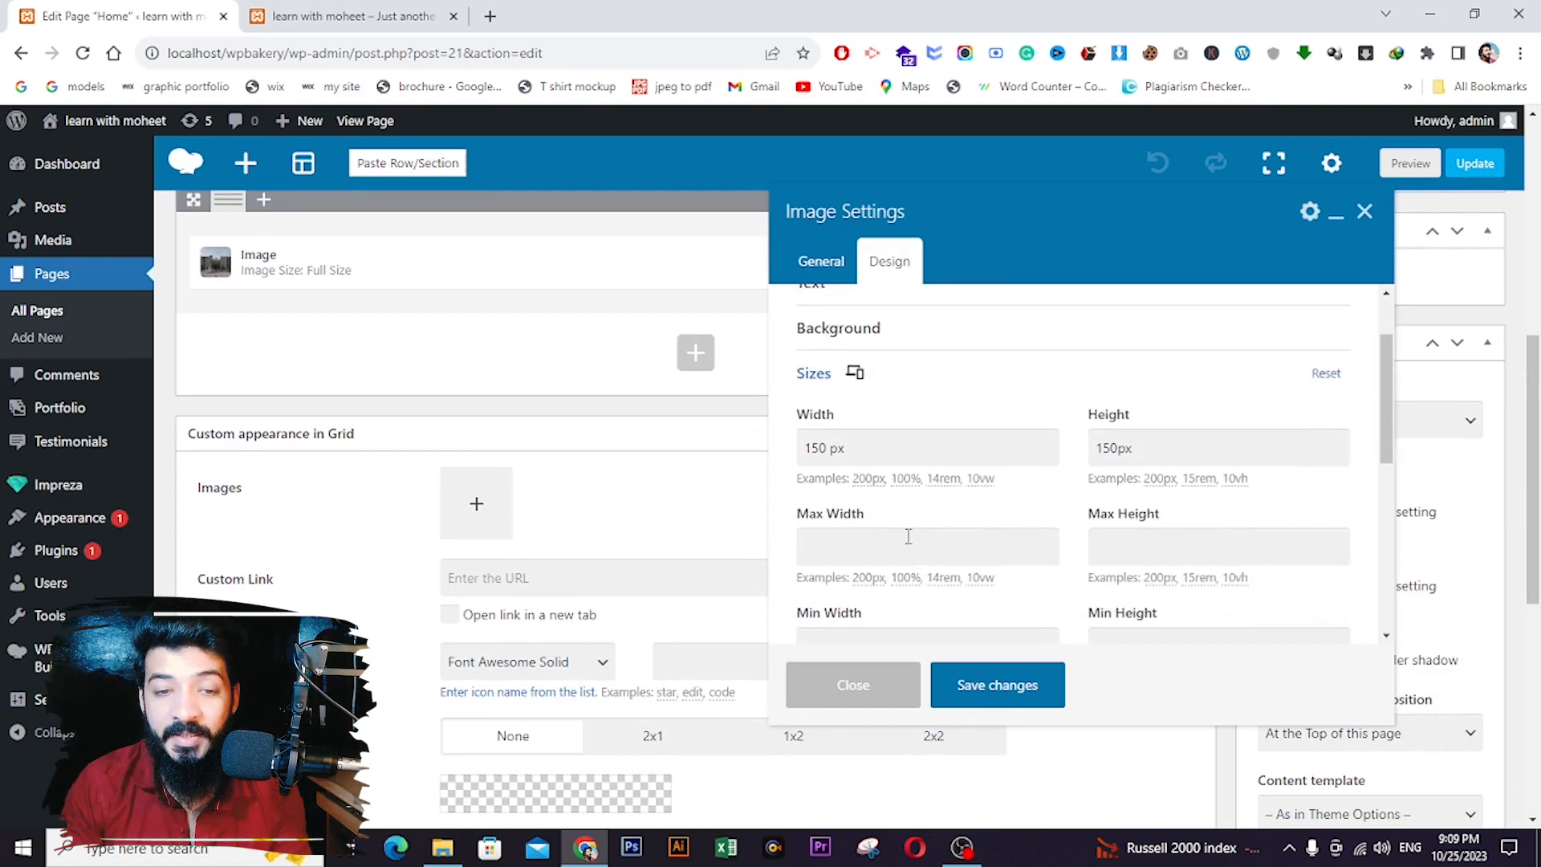
pyautogui.click(821, 263)
pyautogui.click(998, 687)
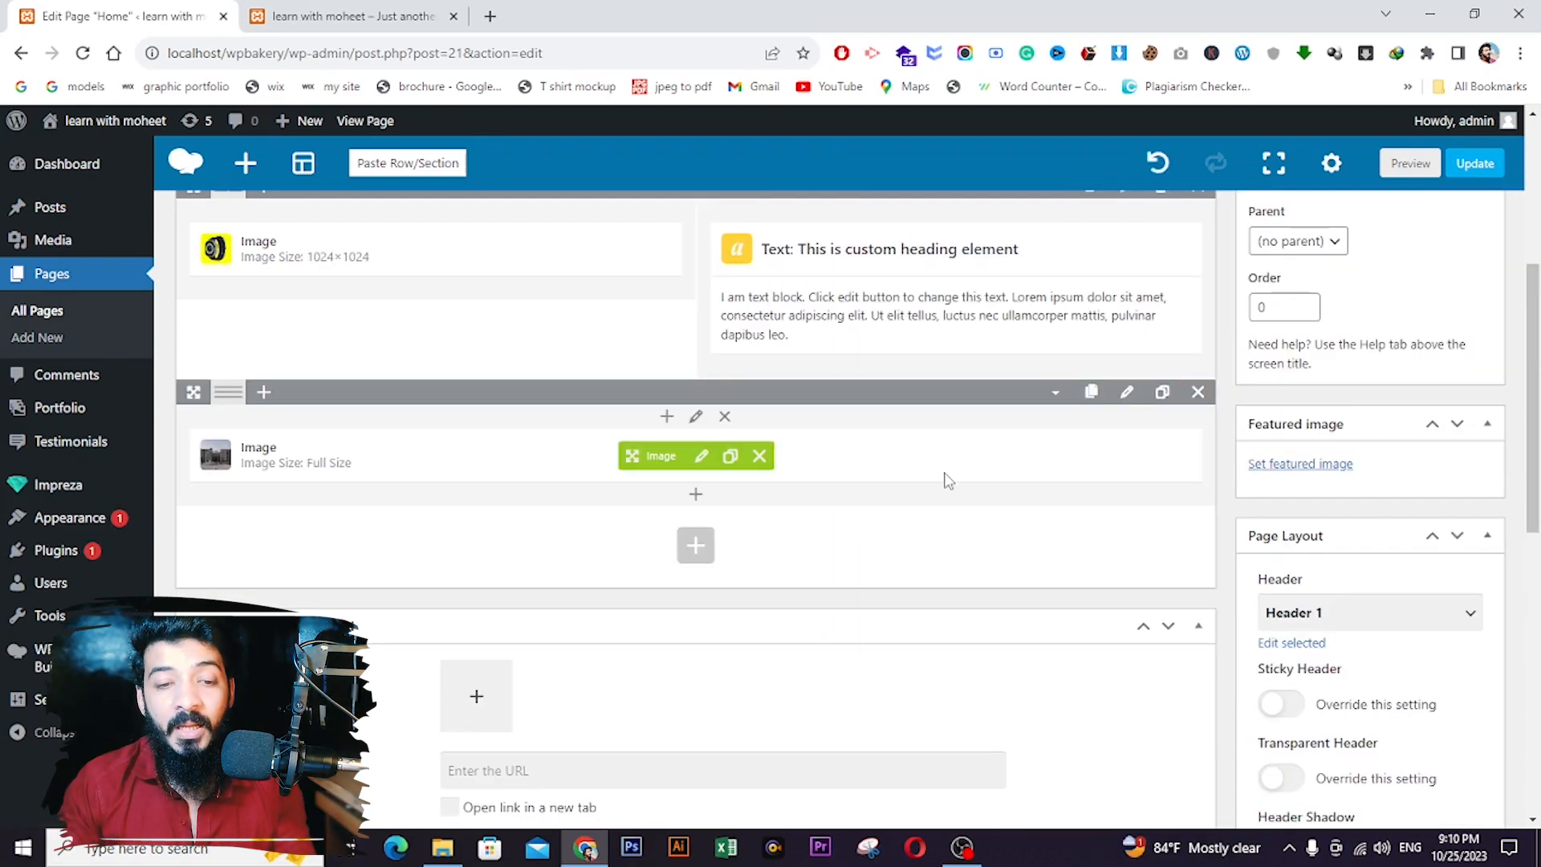
# - Delete the building image row and add a new four-column row
pyautogui.click(1190, 402)
pyautogui.click(686, 434)
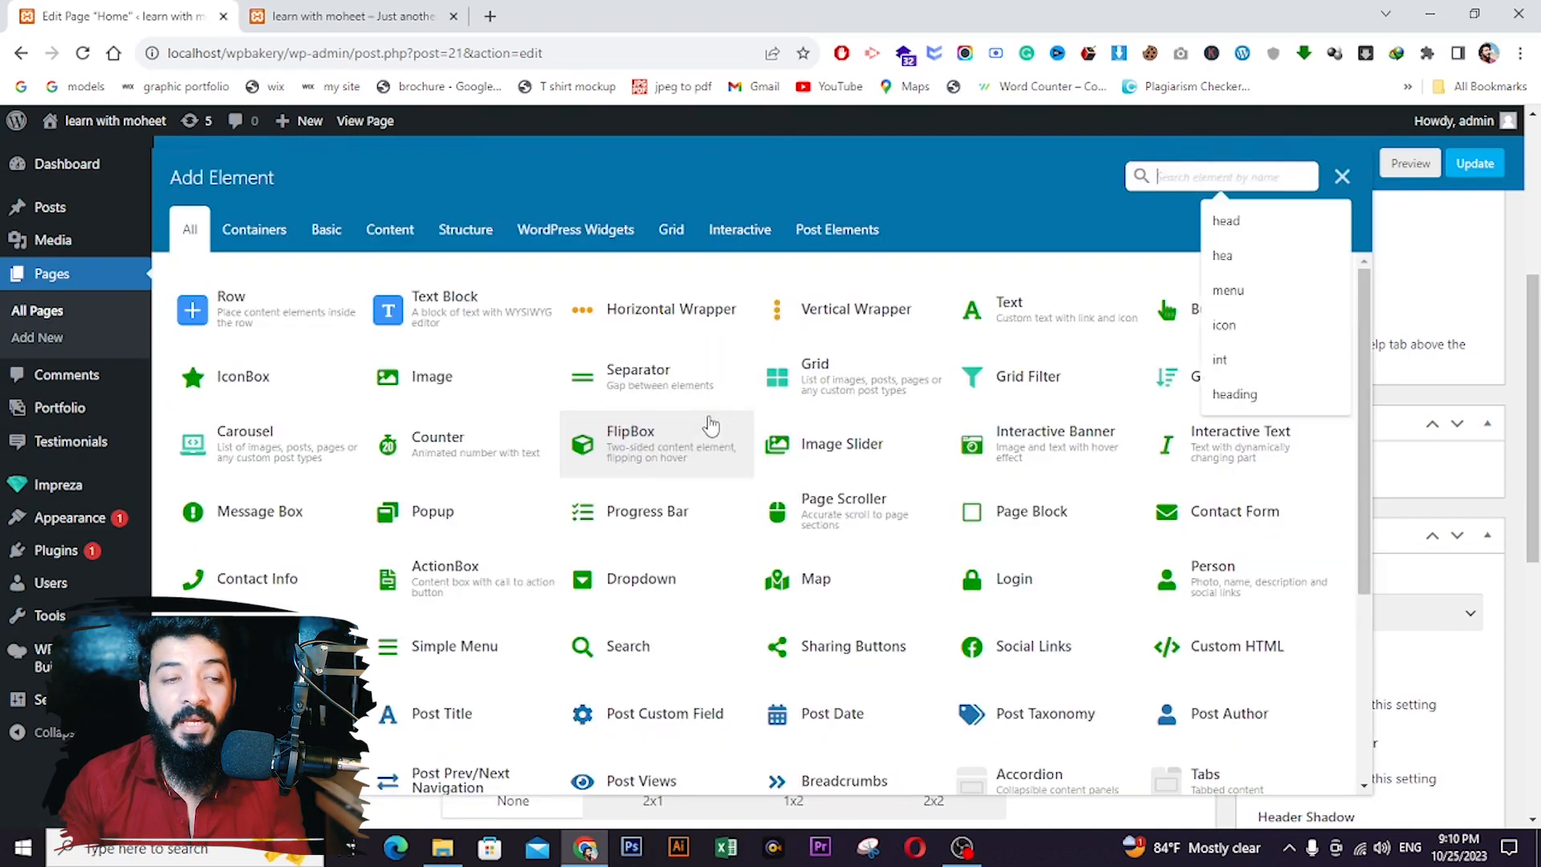
pyautogui.click(277, 316)
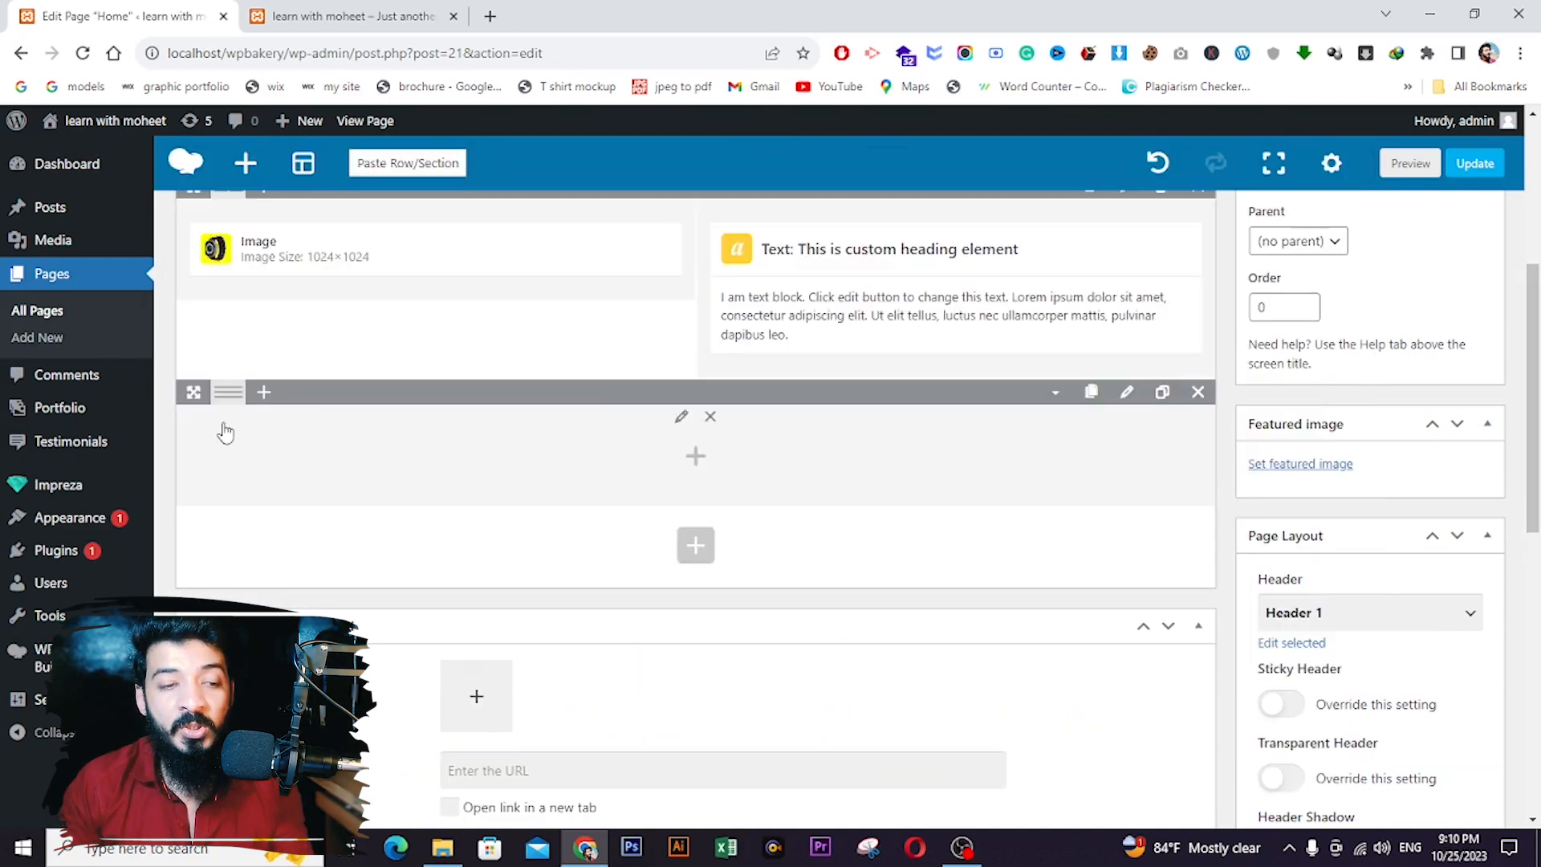
pyautogui.moveTo(226, 394)
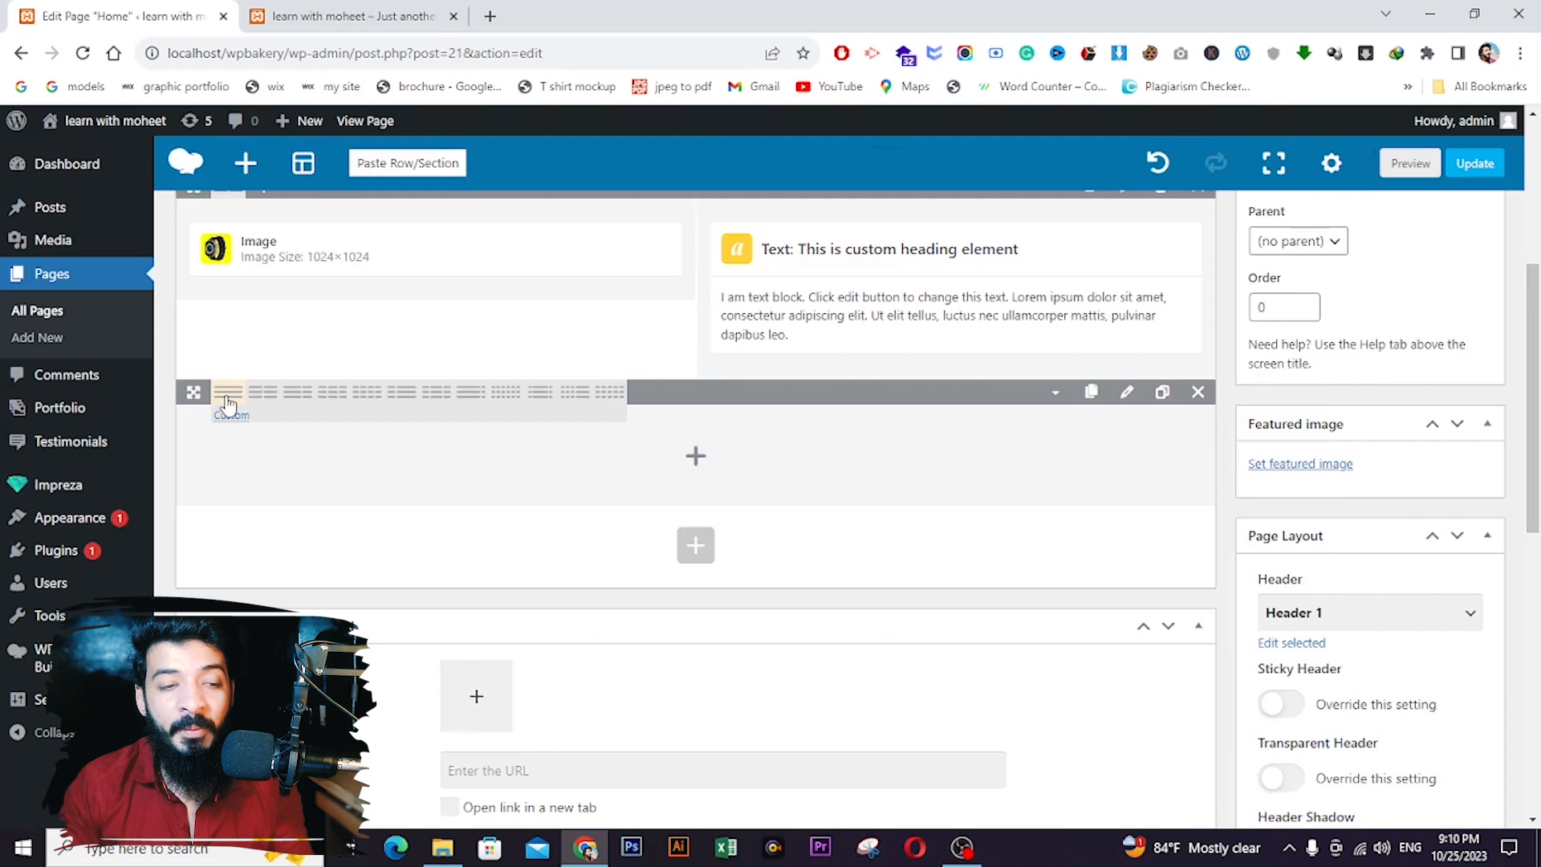
pyautogui.click(329, 399)
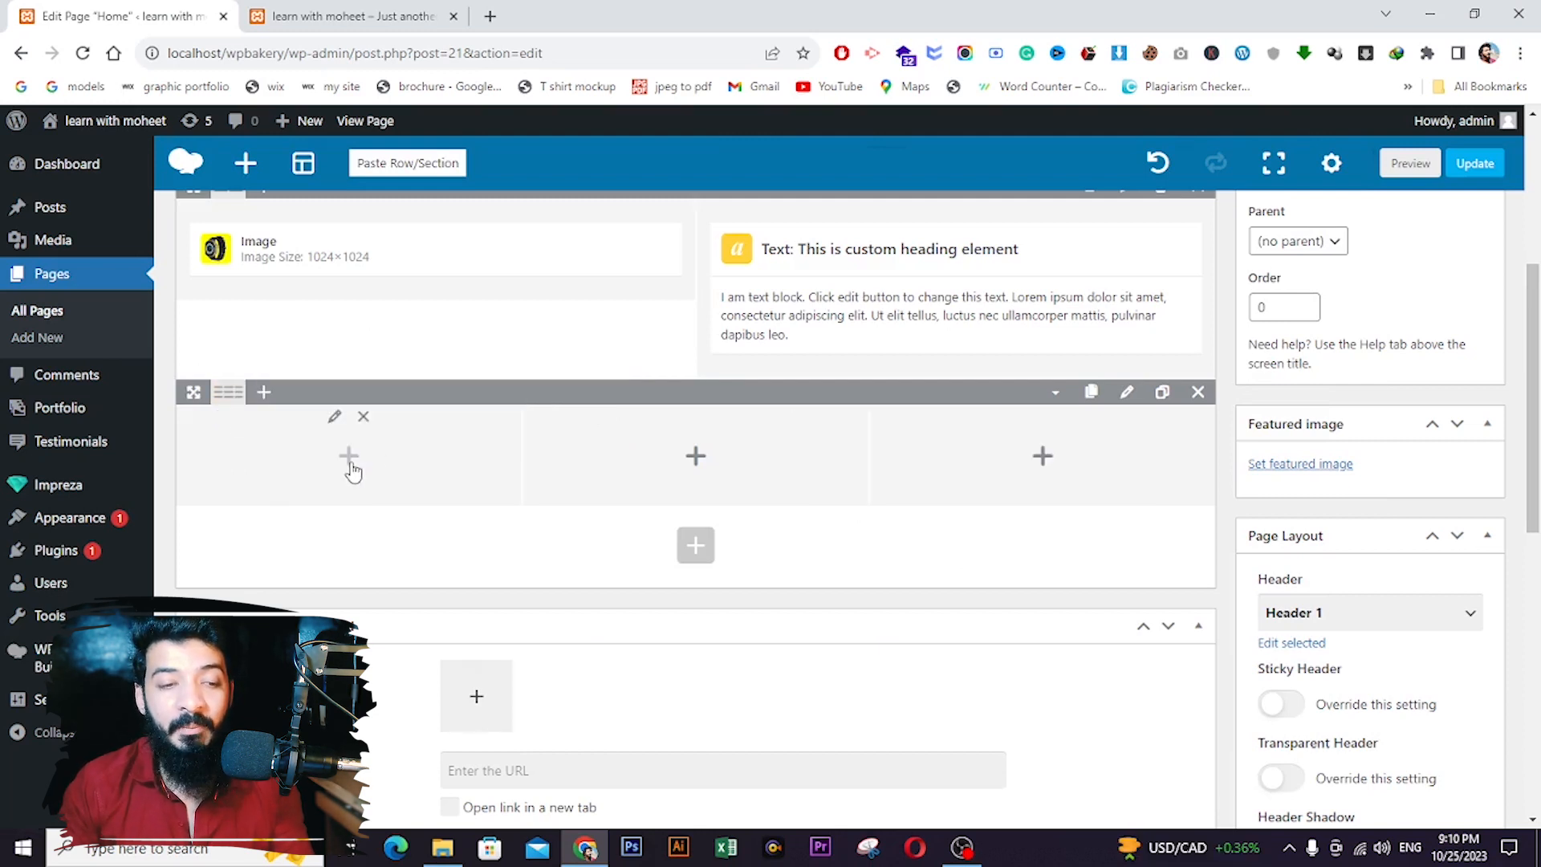
pyautogui.click(348, 456)
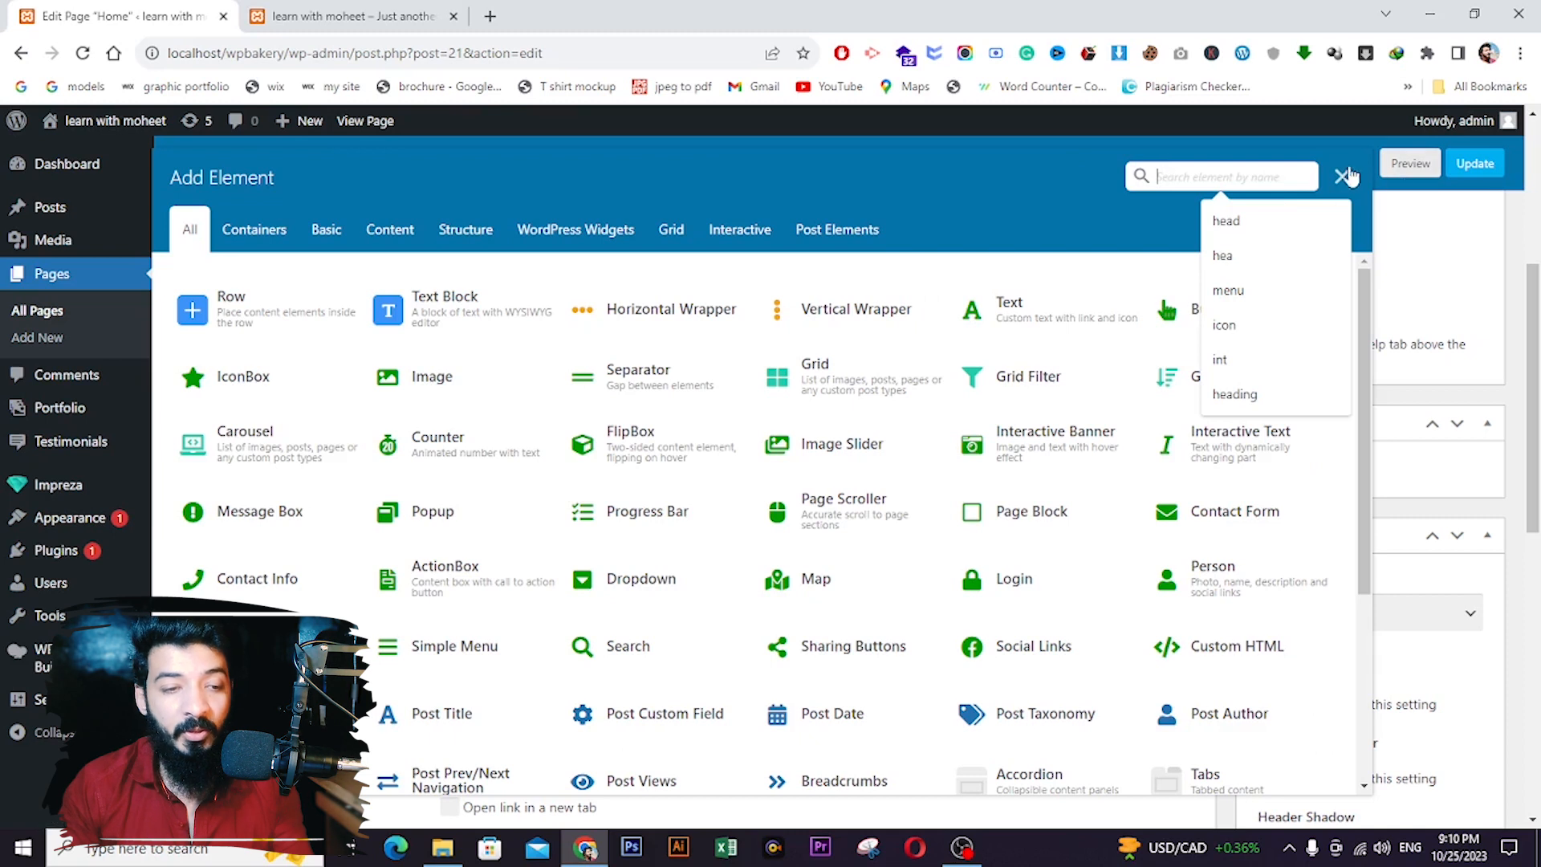
pyautogui.click(1349, 175)
pyautogui.moveTo(224, 395)
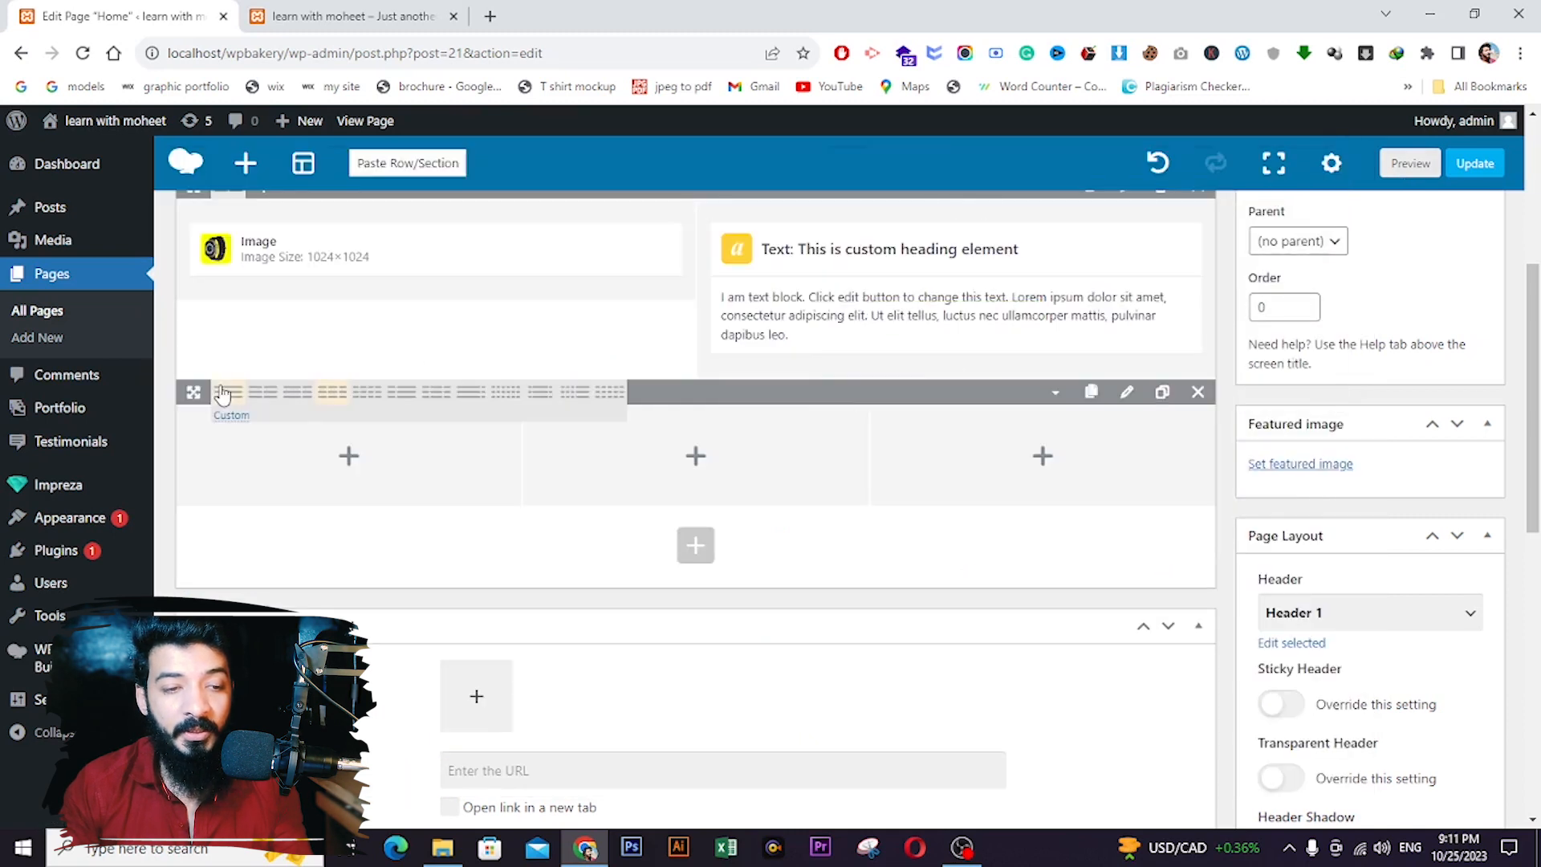
pyautogui.click(365, 401)
# - Add a FlipBox, found by searching 'flip', to the first column, then save and update
pyautogui.click(301, 462)
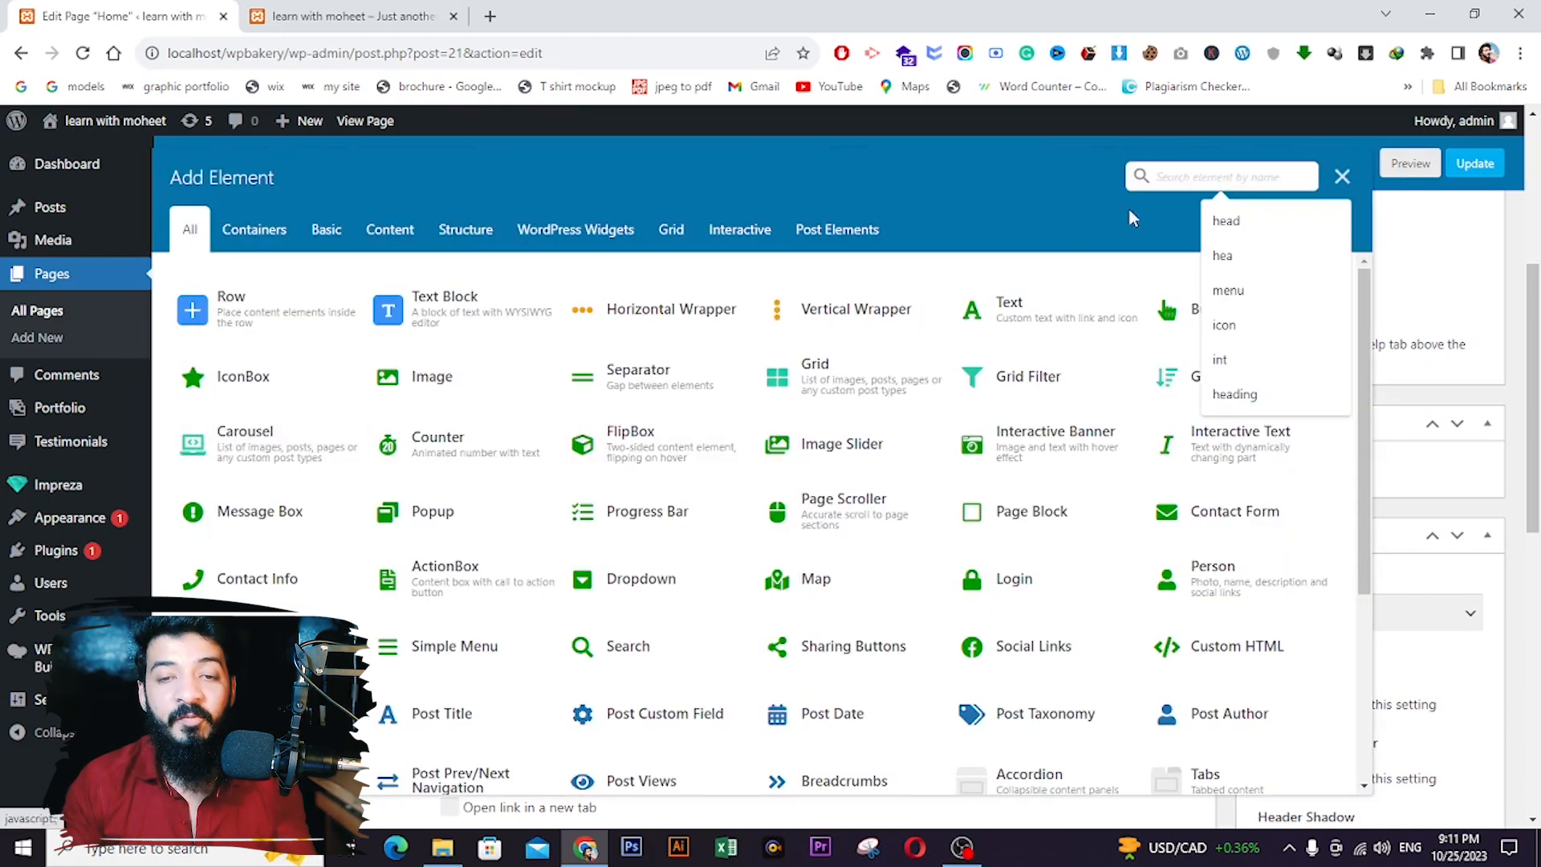
pyautogui.write('flip')
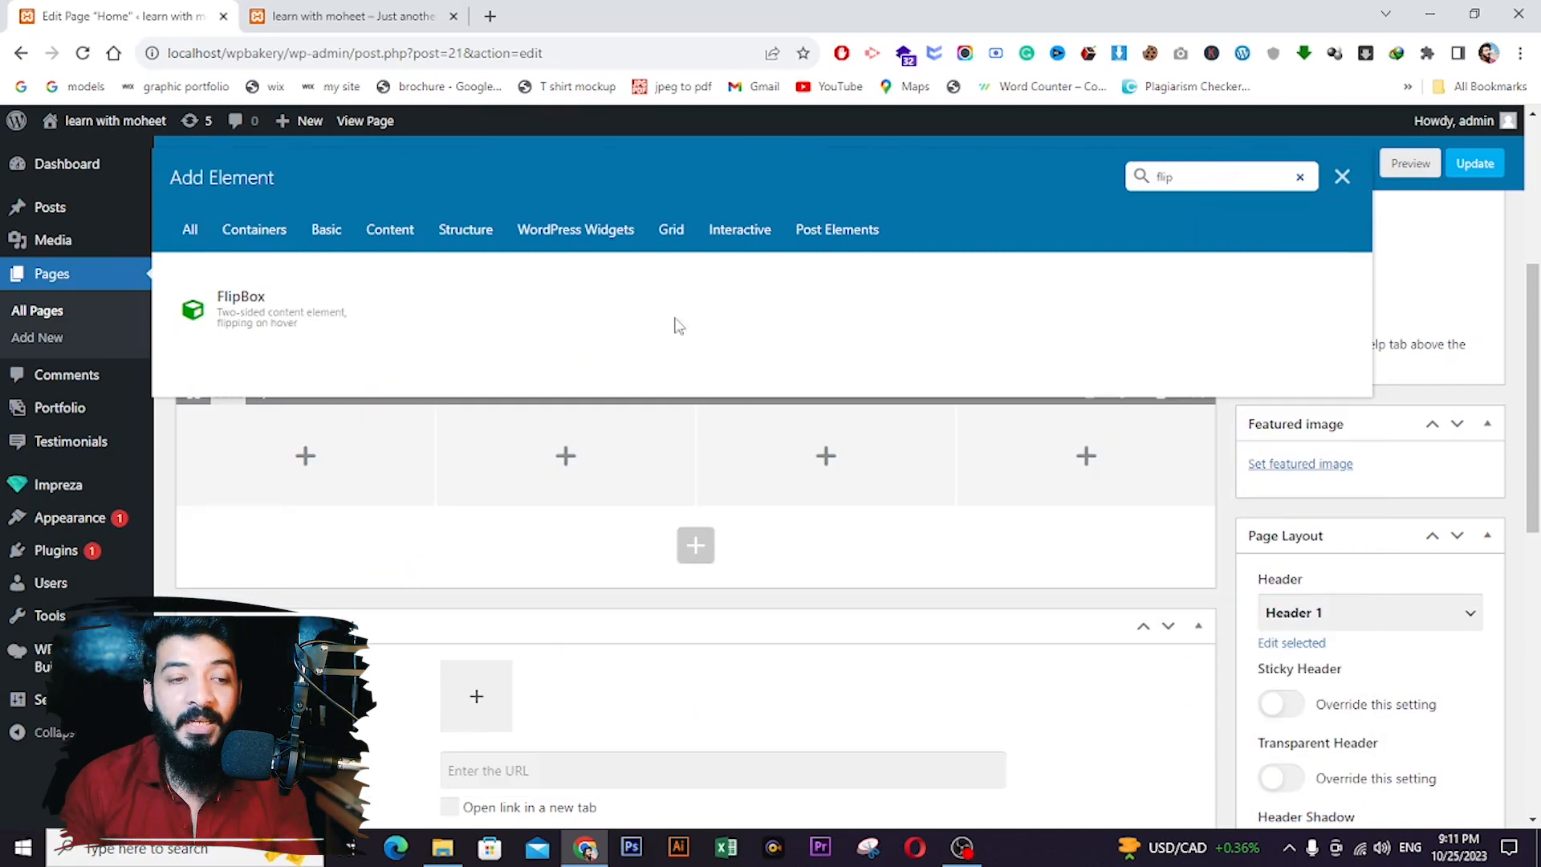
pyautogui.click(335, 328)
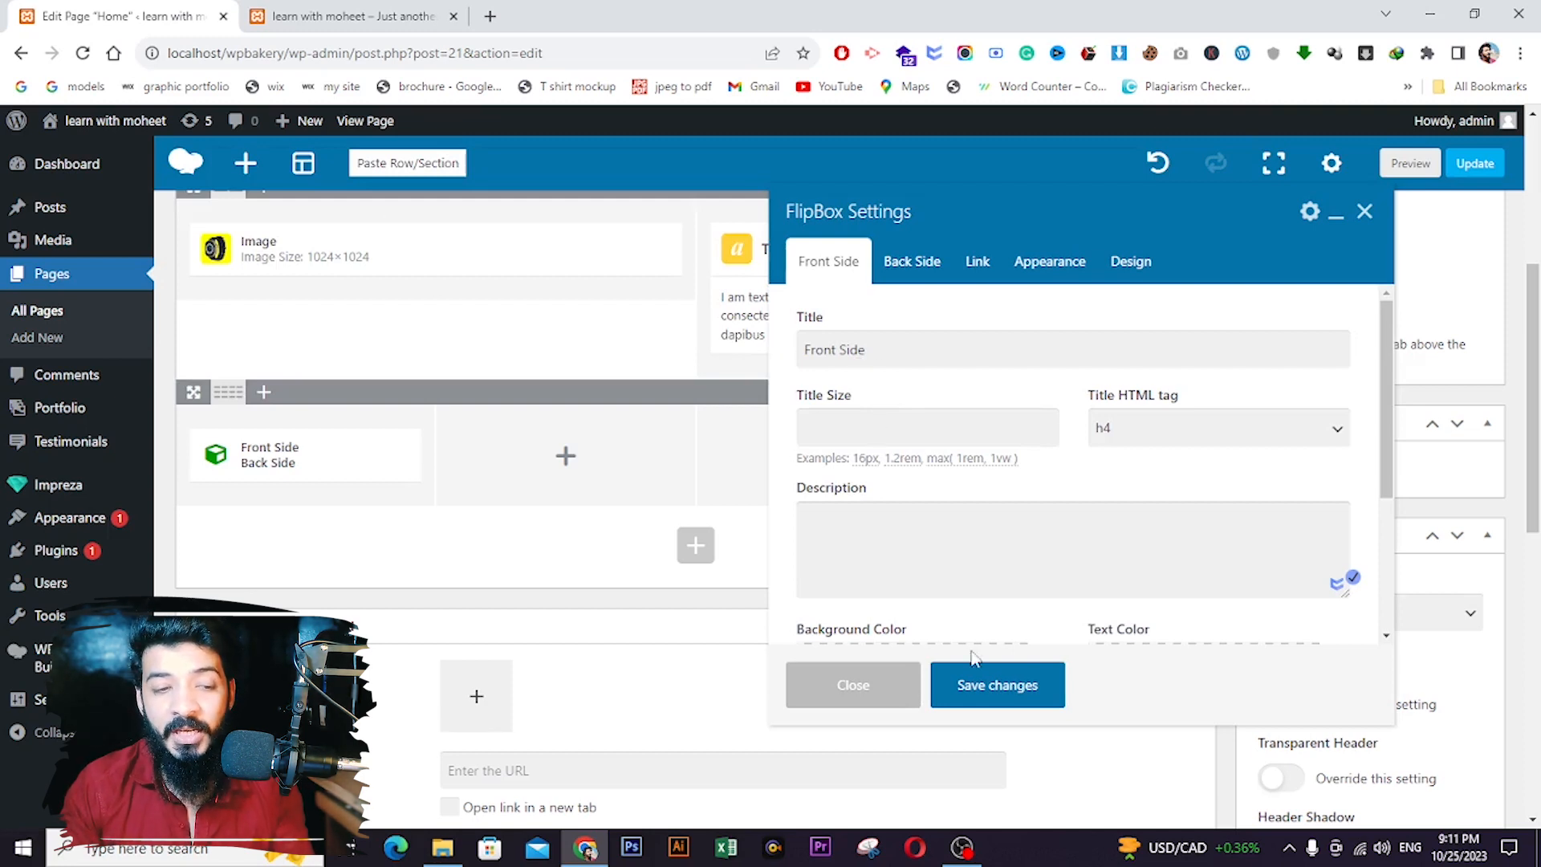
pyautogui.click(971, 697)
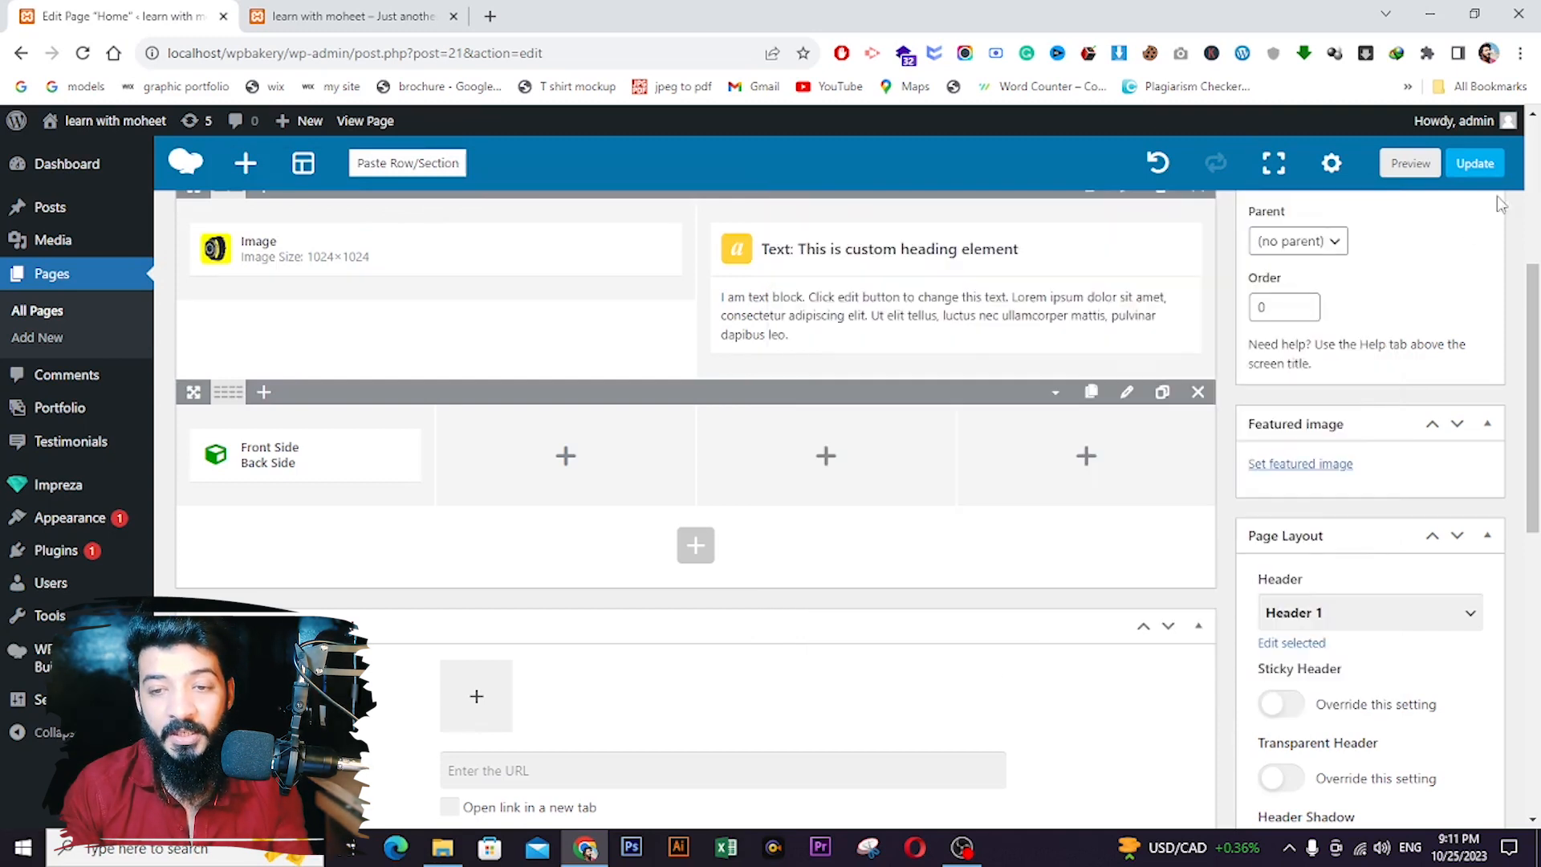
pyautogui.scroll(3, 1469, 228)
pyautogui.click(1462, 302)
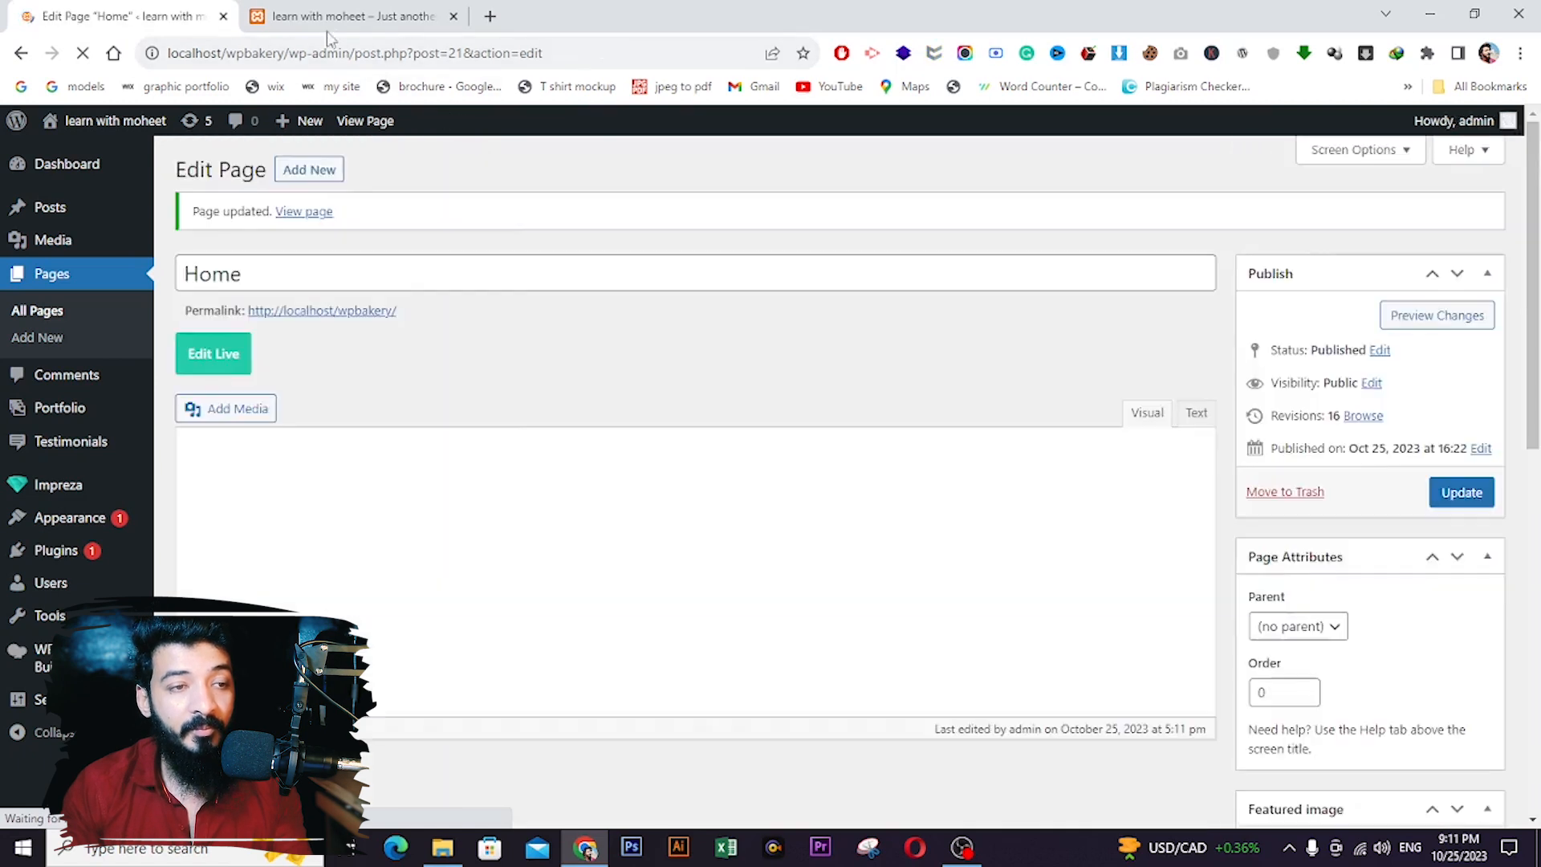
# - Reload the live home page to check the blank FlipBox, then return to the page editor
pyautogui.click(329, 18)
pyautogui.click(82, 53)
pyautogui.click(82, 54)
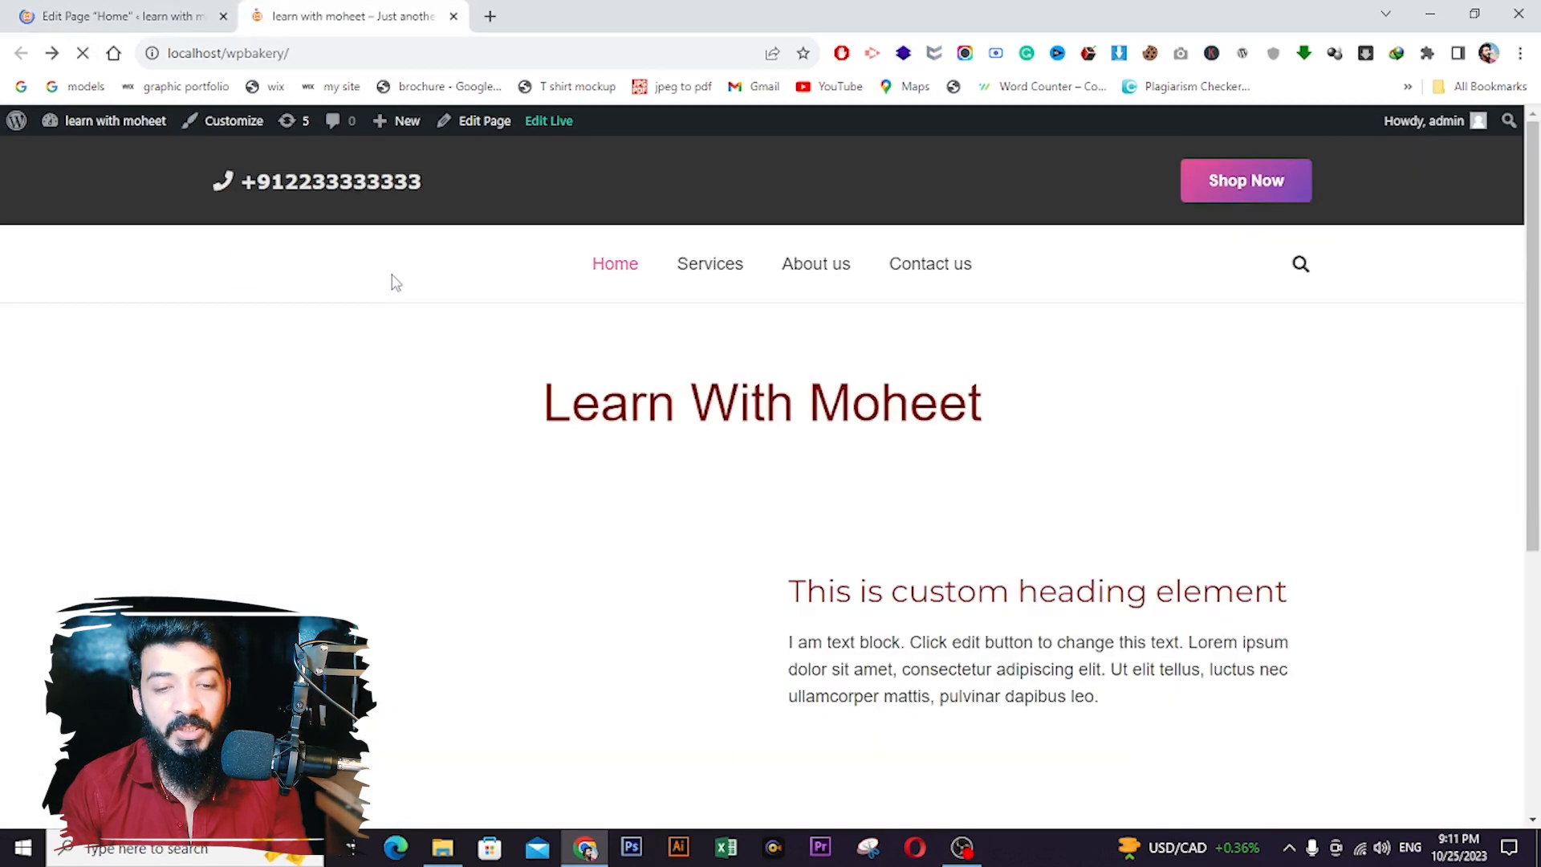
pyautogui.scroll(-5, 664, 378)
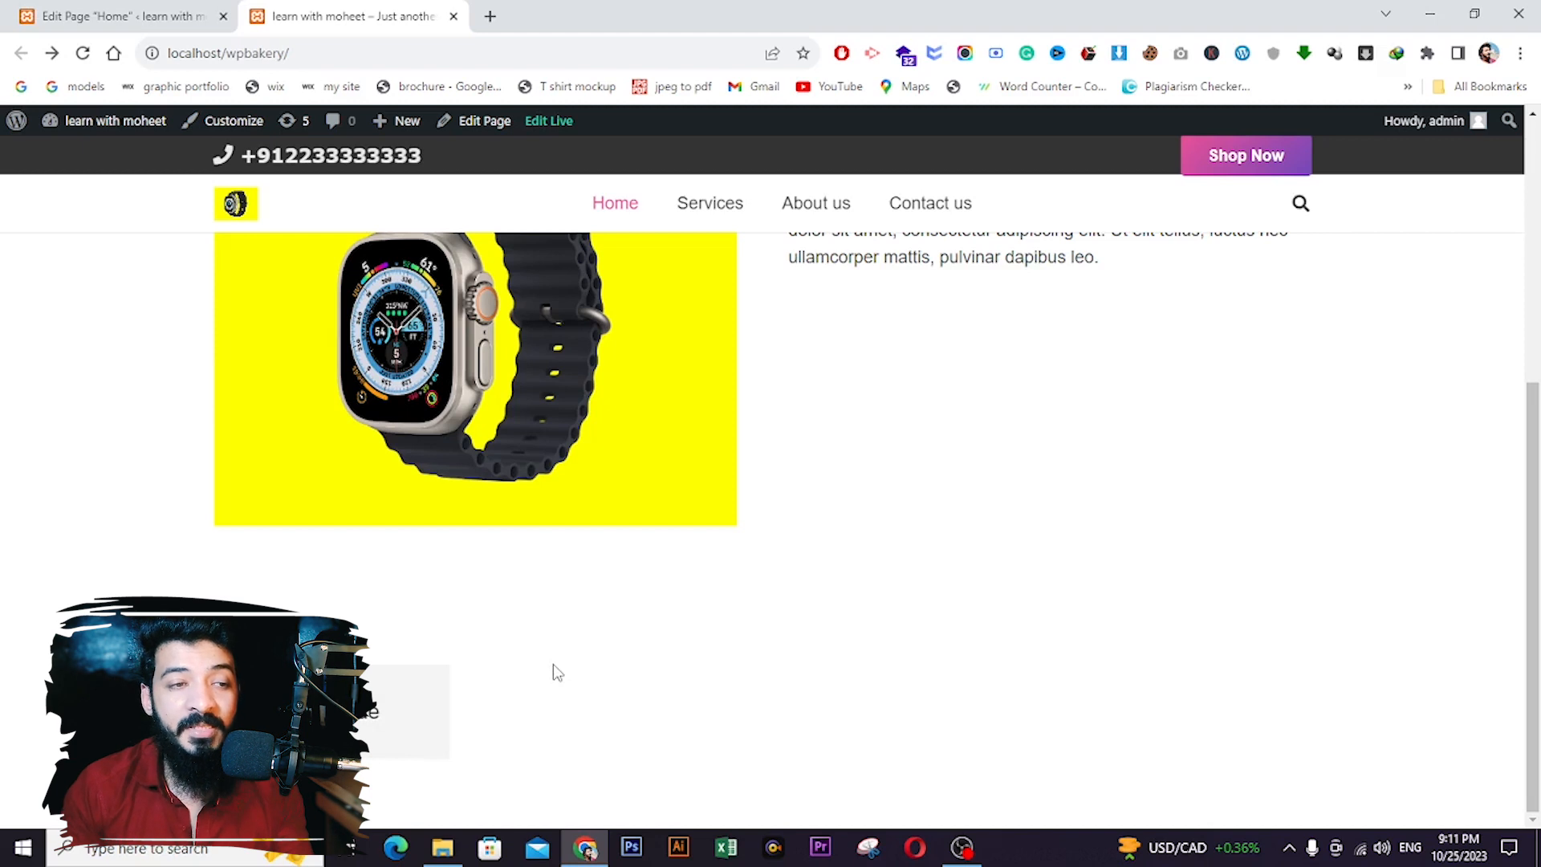
pyautogui.click(121, 16)
pyautogui.scroll(-1, 418, 404)
# - Title the FlipBox front 'Learn with moheet' with an h3 tag and add a placeholder description
pyautogui.scroll(-5, 418, 404)
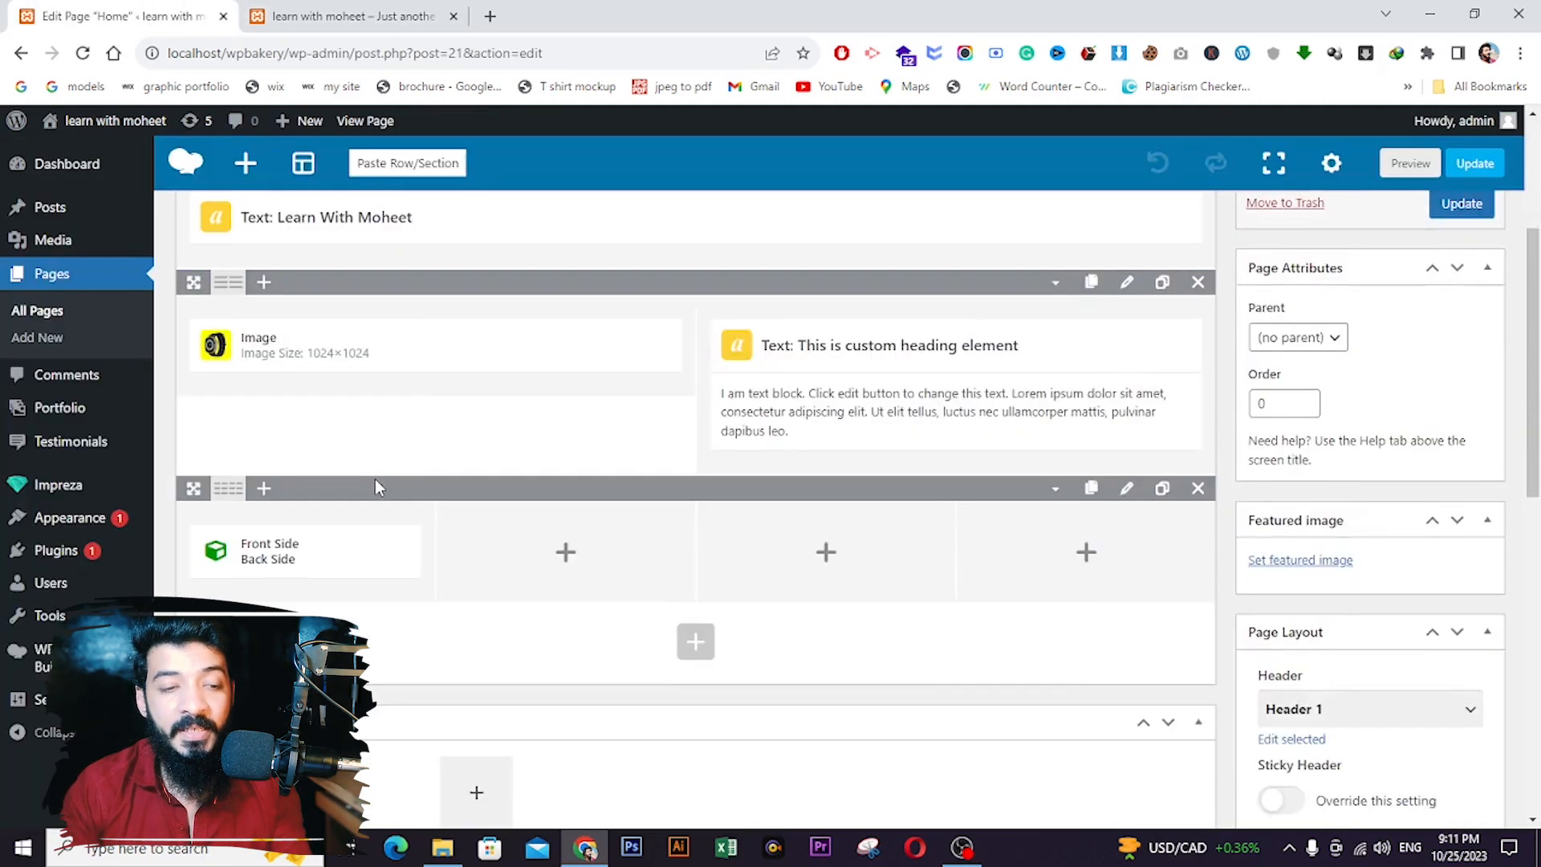
pyautogui.click(314, 456)
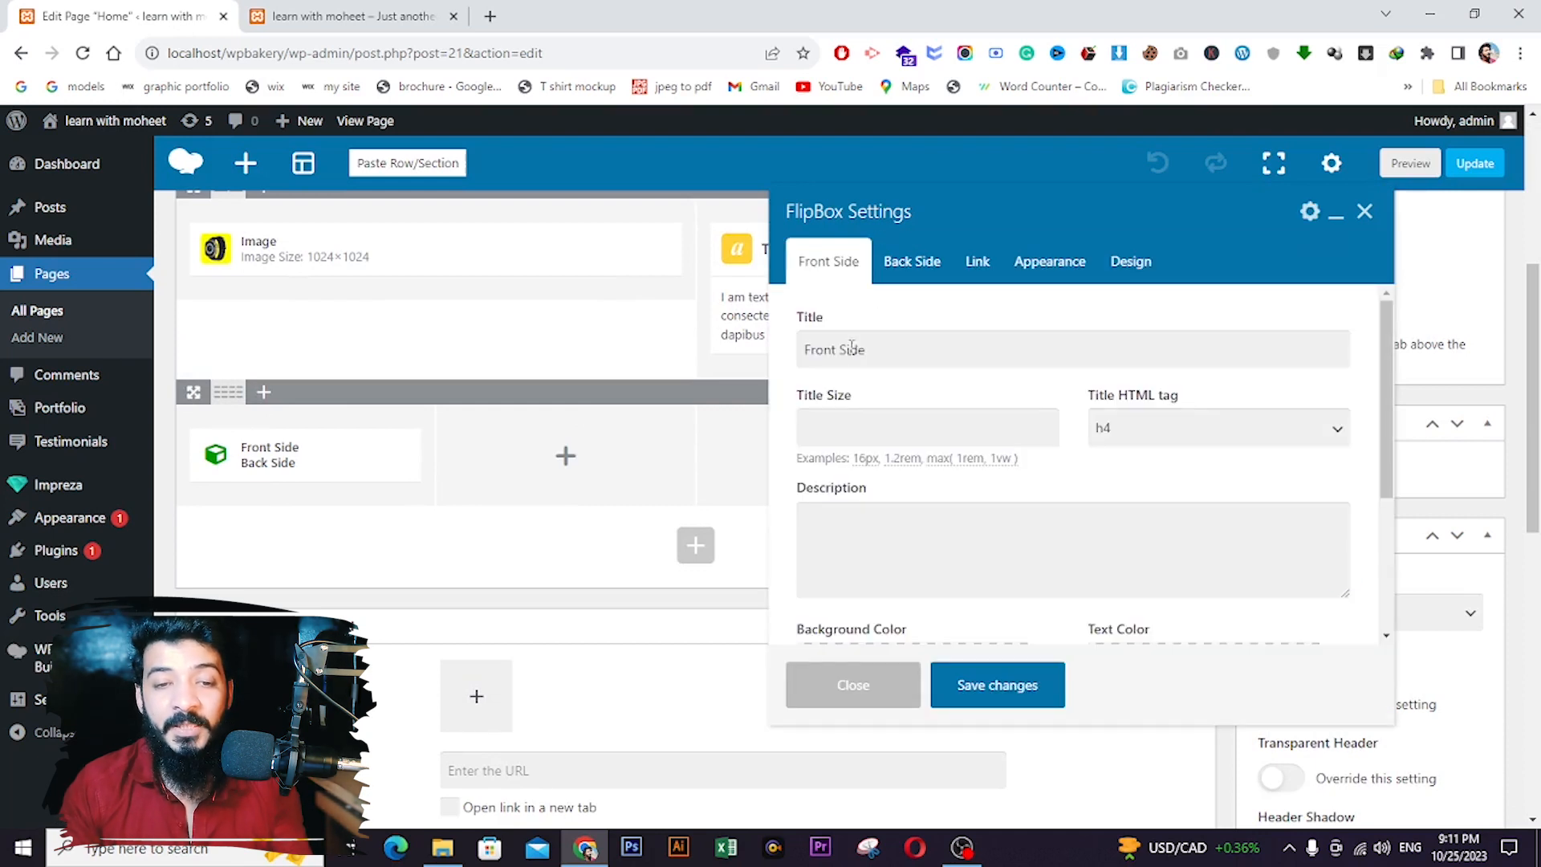
pyautogui.tripleClick(892, 354)
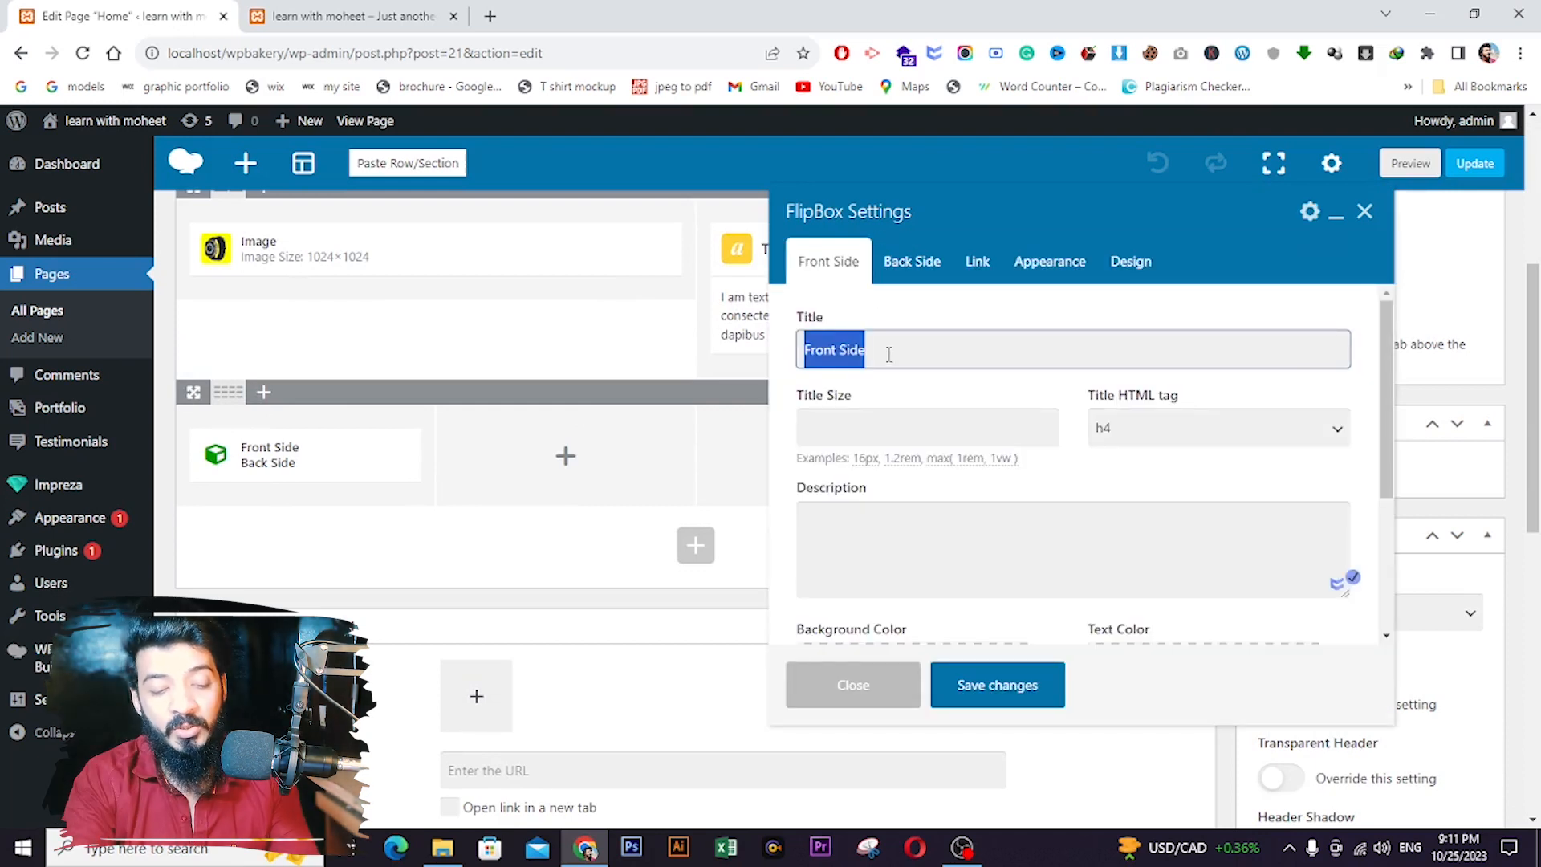
pyautogui.write('Learn ')
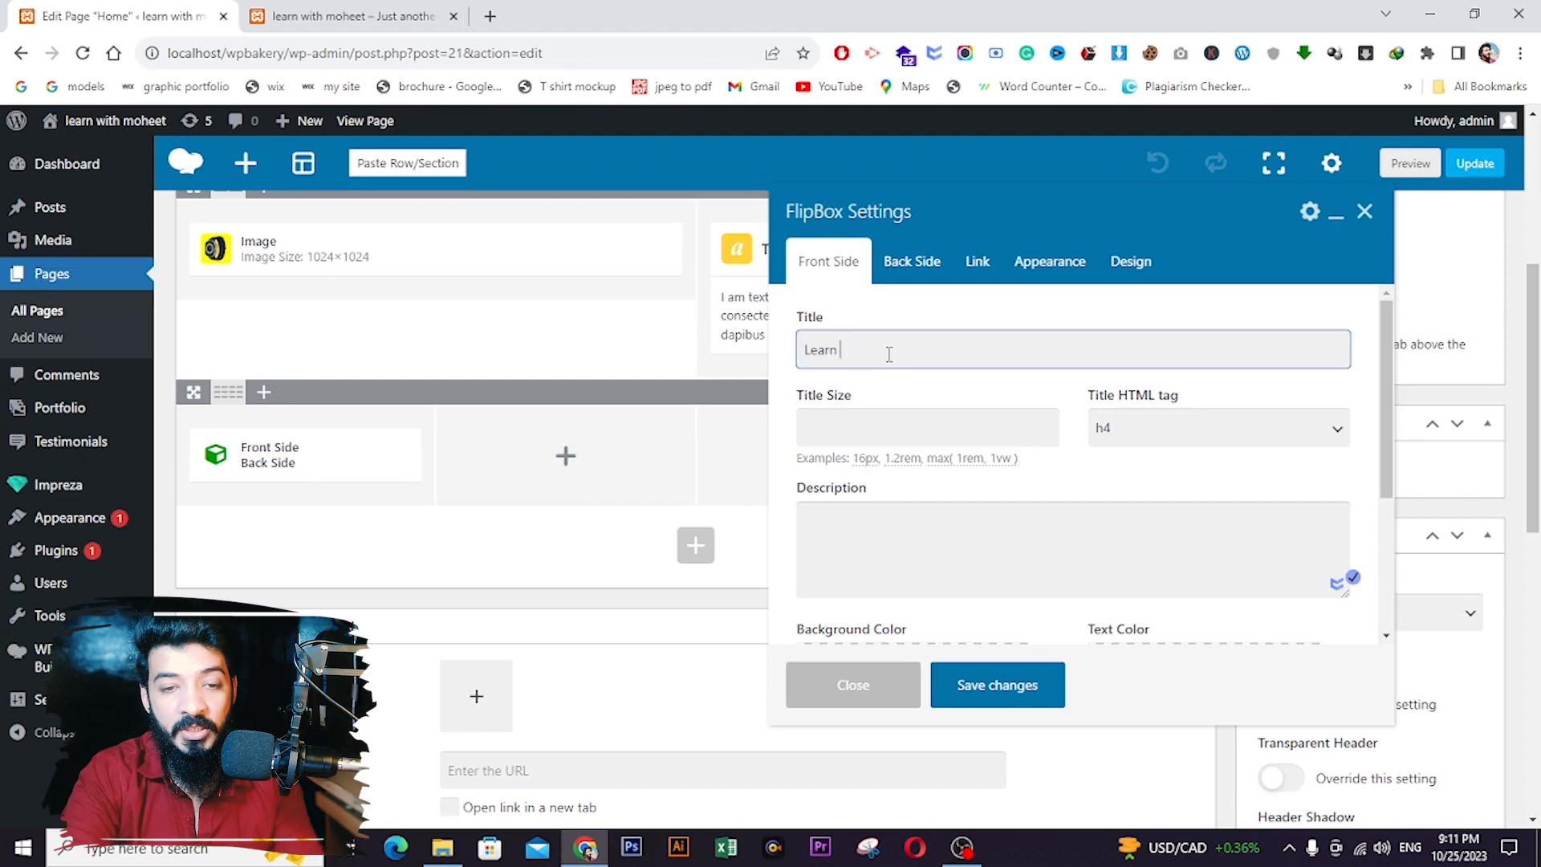
pyautogui.write('with moheet')
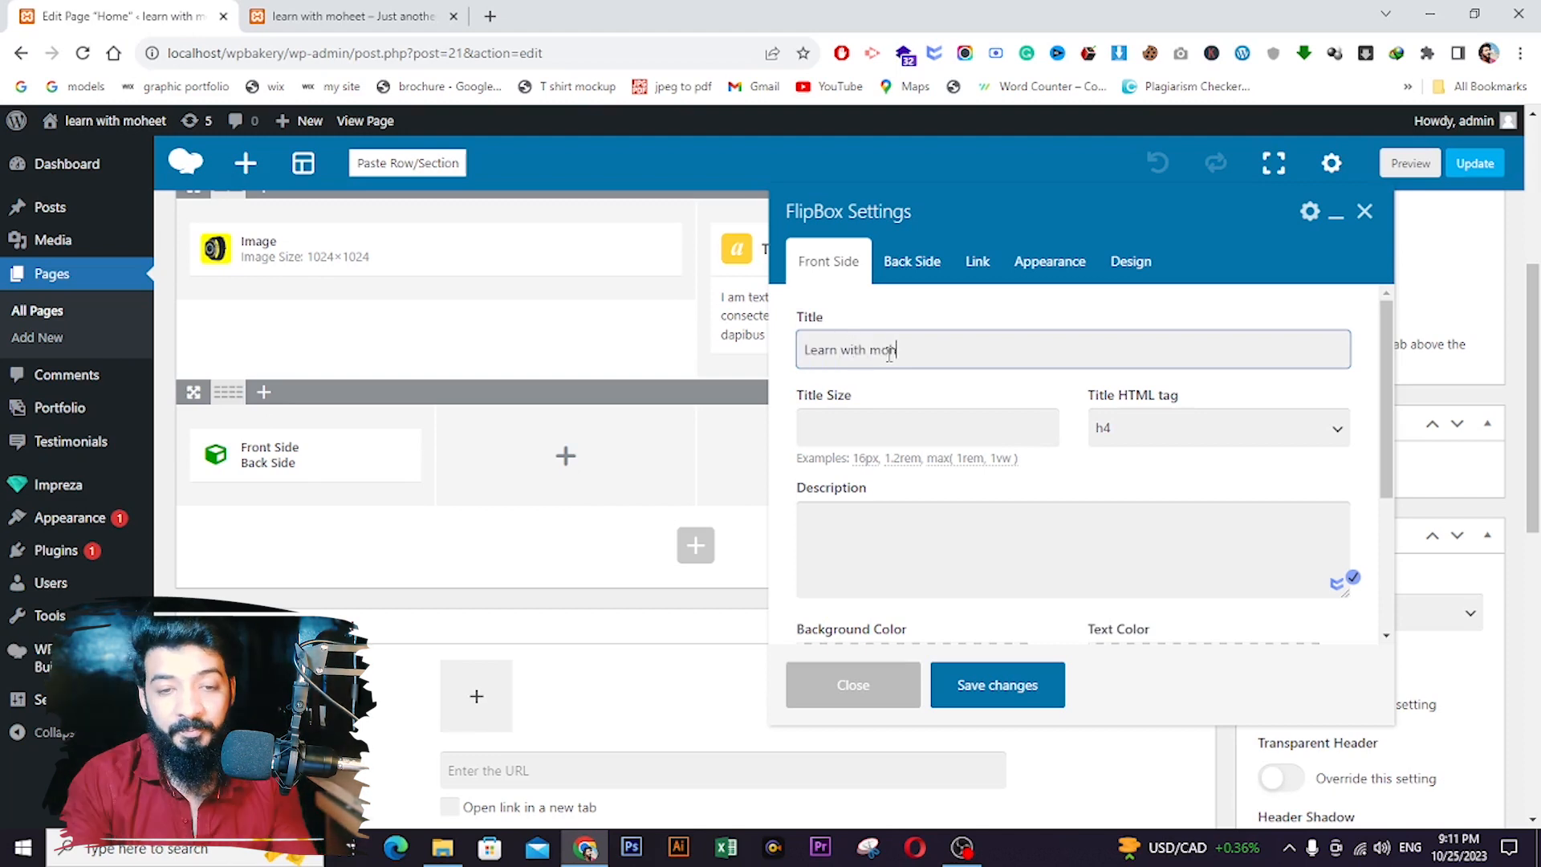
pyautogui.click(879, 438)
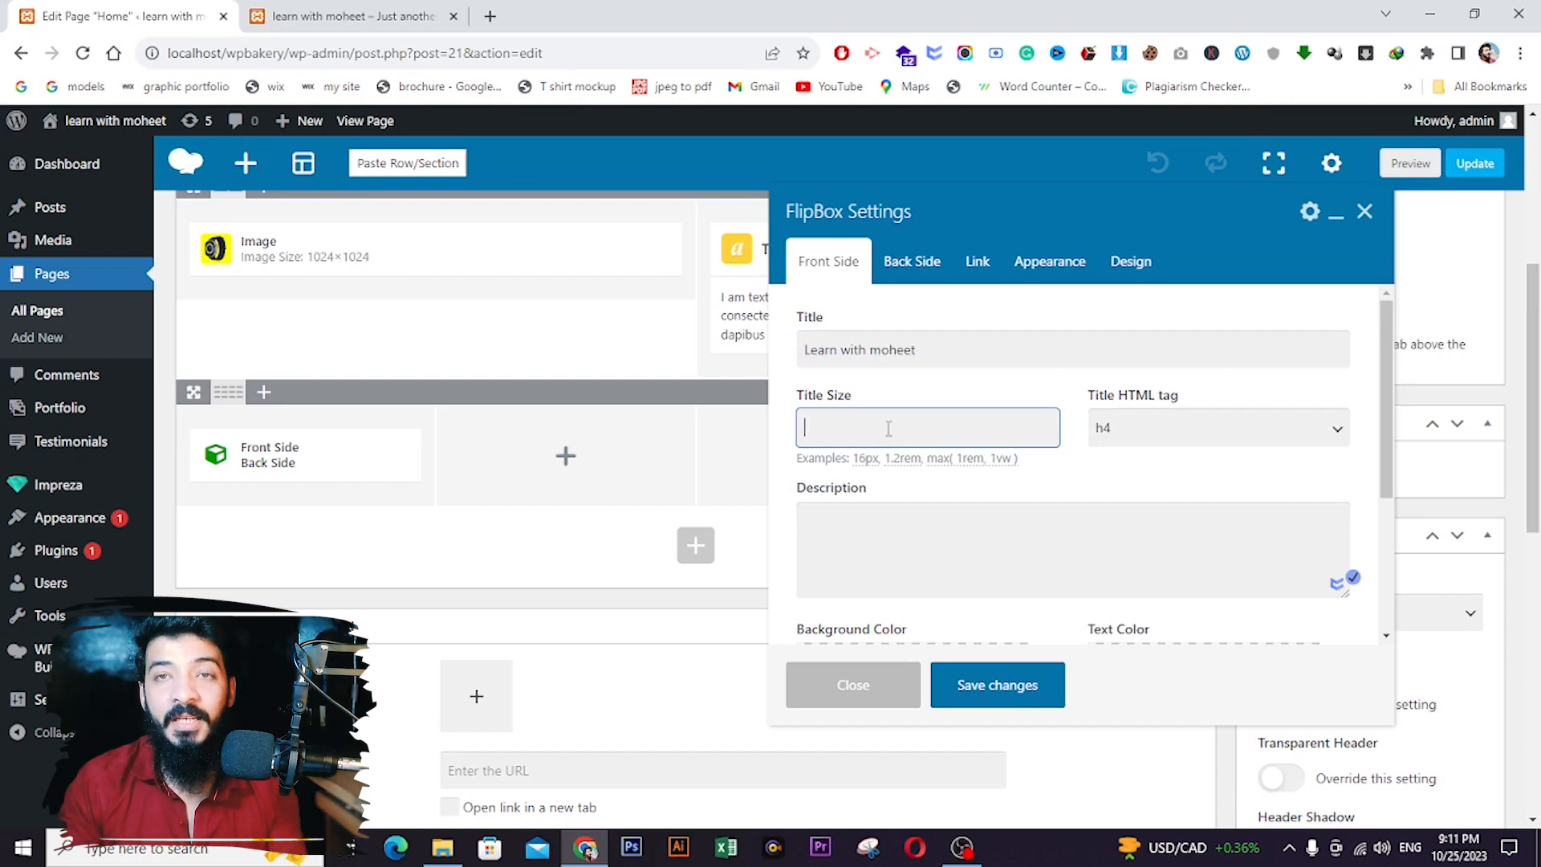
pyautogui.click(1216, 444)
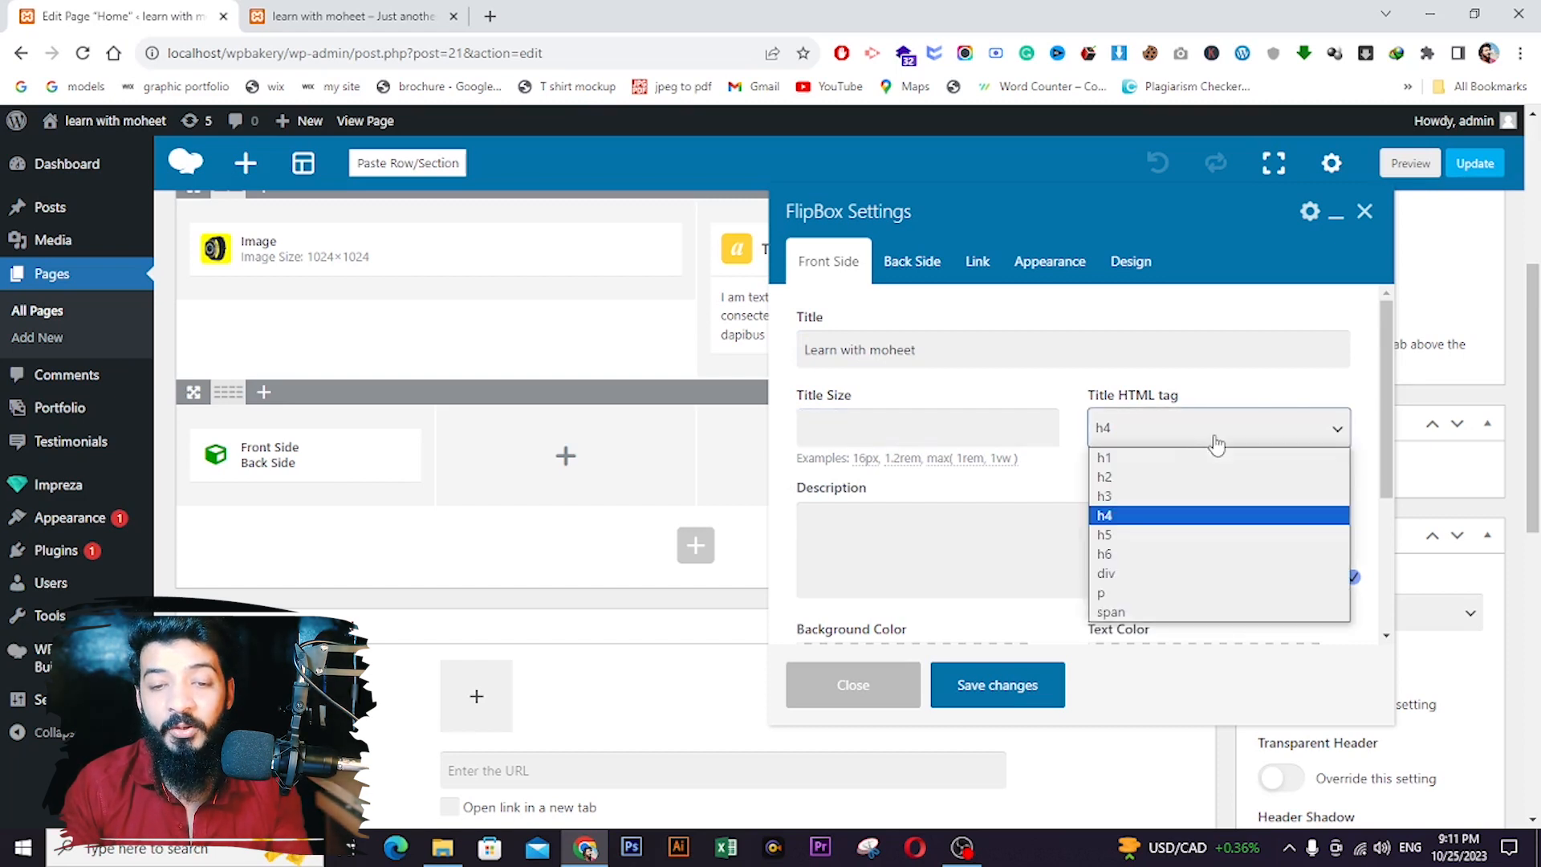
pyautogui.click(1110, 497)
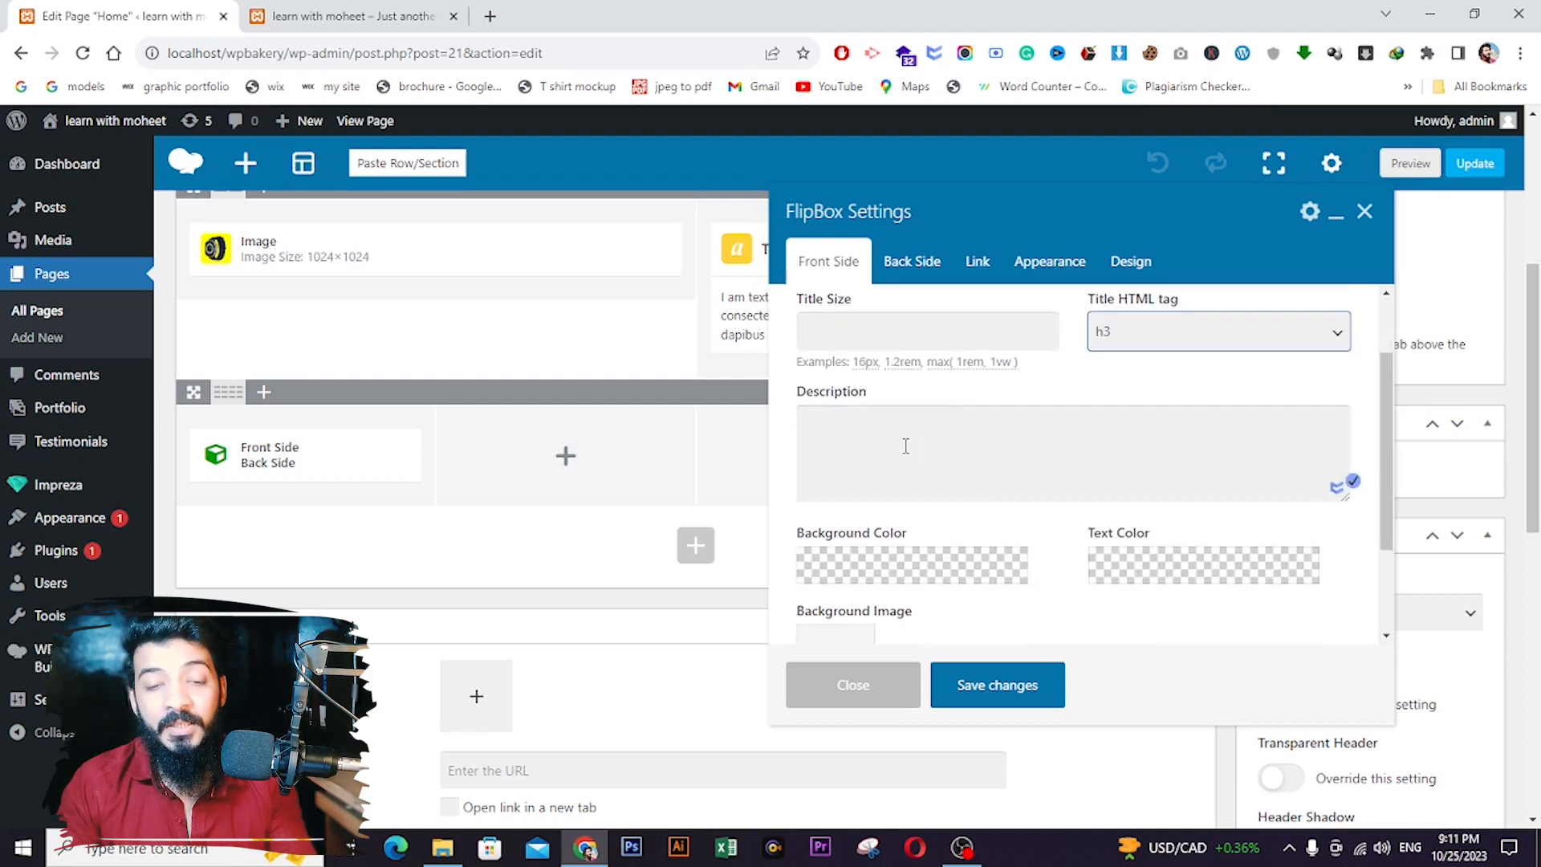
pyautogui.scroll(-1, 906, 443)
pyautogui.click(905, 445)
pyautogui.write('sjhsjjskhdjshdjHSJDHJSHJhdJKSHDJSHDHSDJL')
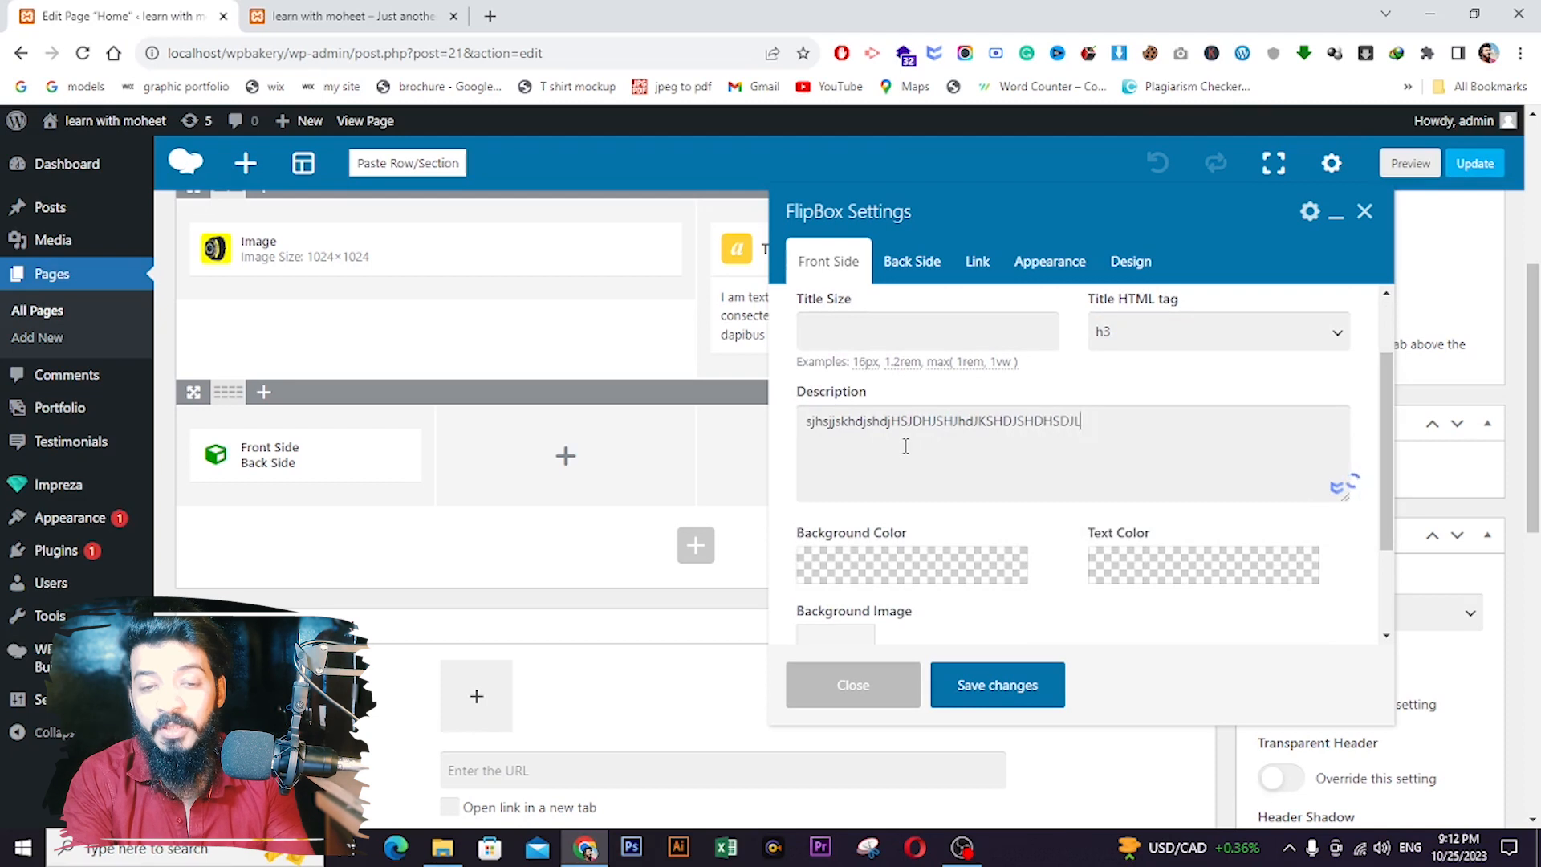
pyautogui.write('HSDJHSLDJHSJ')
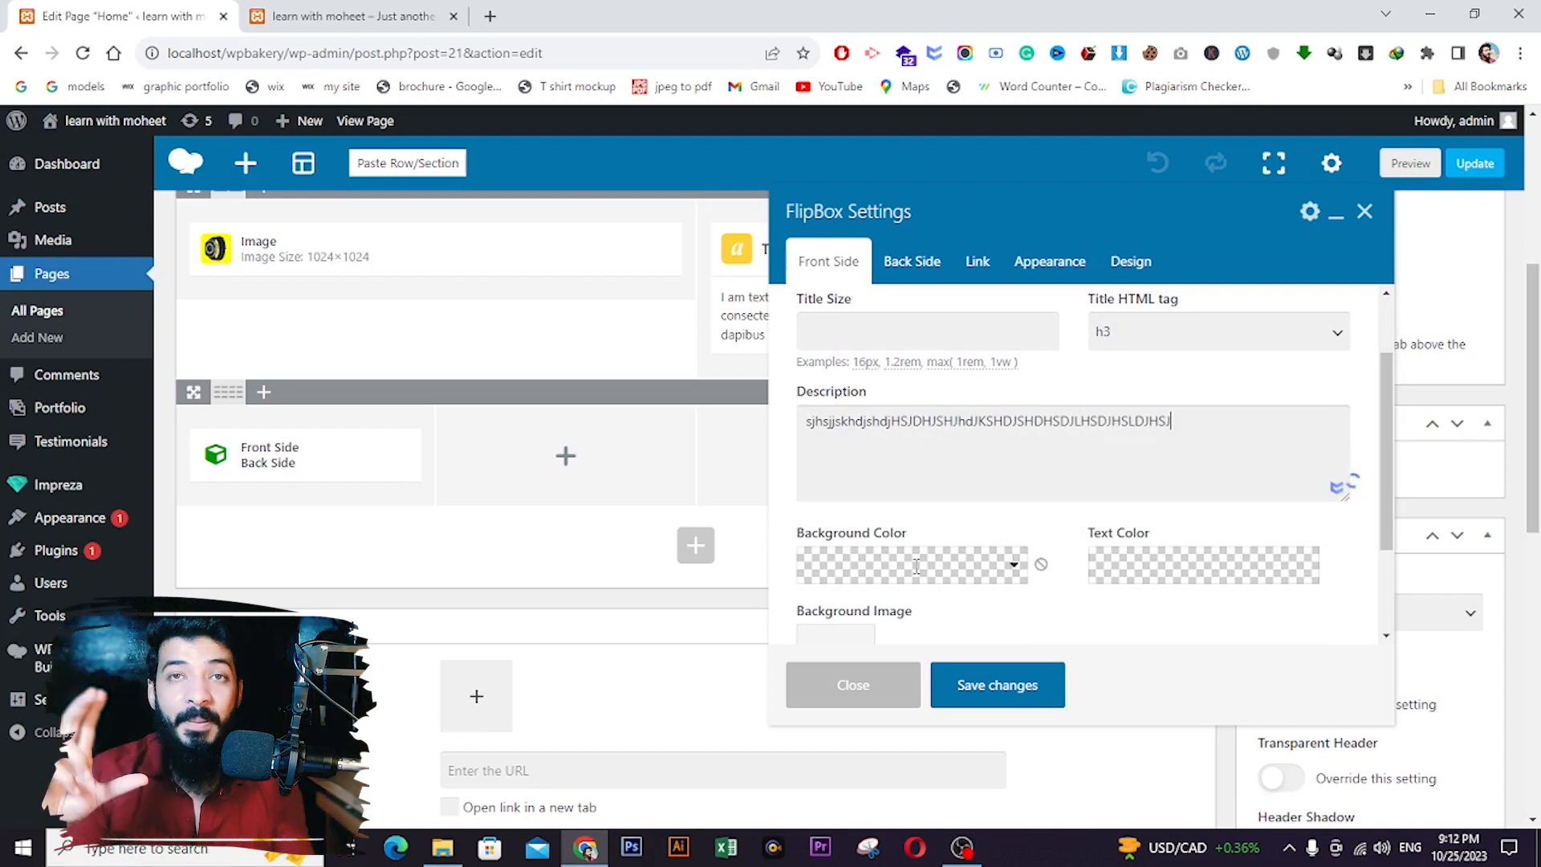
# - Set the front background to dark red #a30808 and the text colour to white #ffffff
pyautogui.click(916, 566)
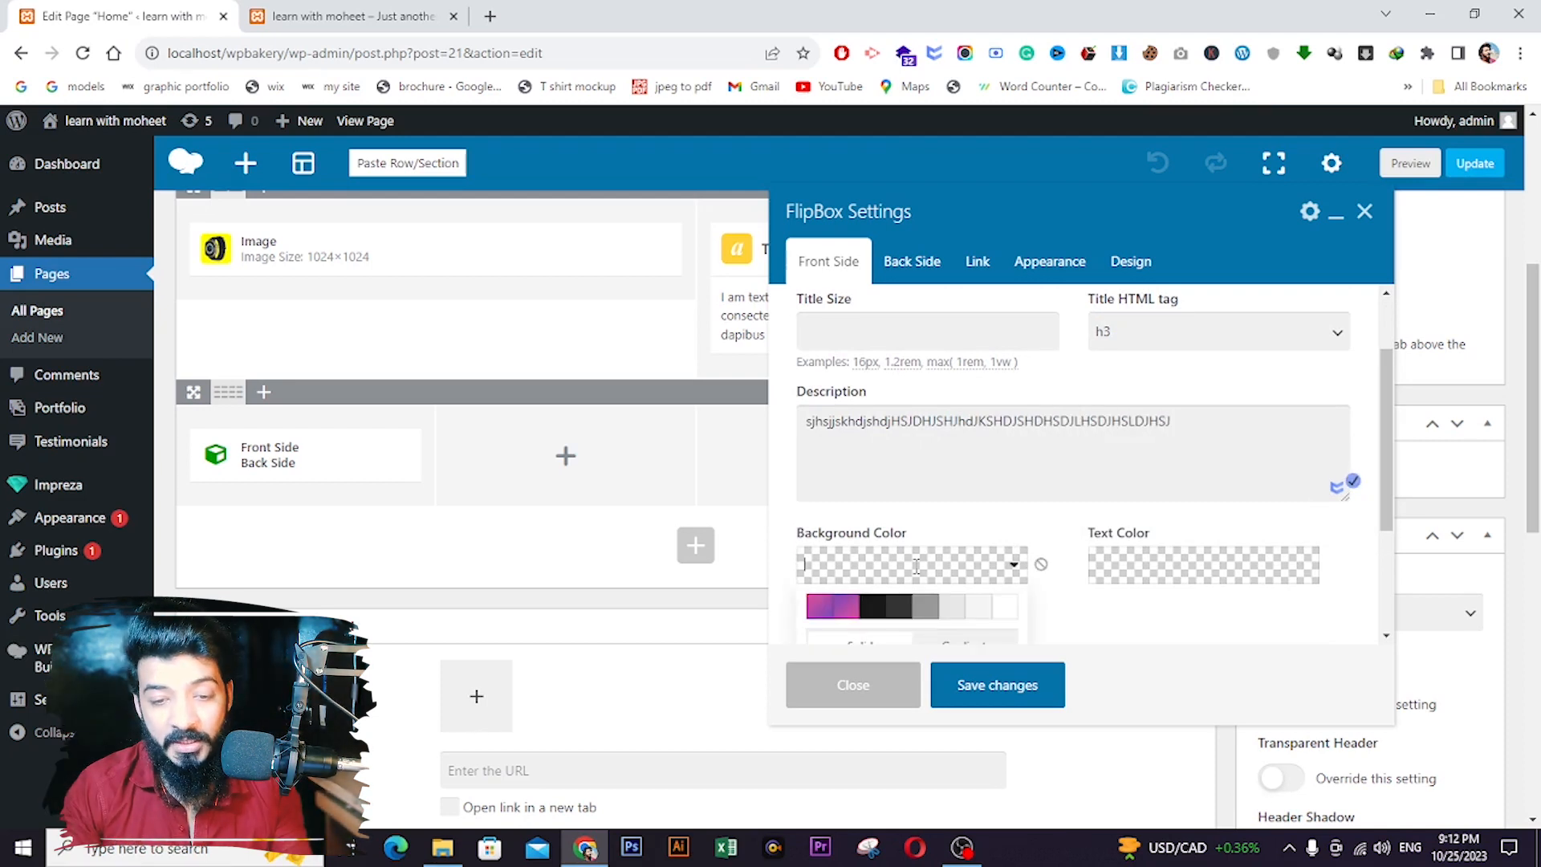
pyautogui.scroll(-3, 978, 592)
pyautogui.moveTo(971, 493); pyautogui.dragTo(953, 533)
pyautogui.click(1122, 508)
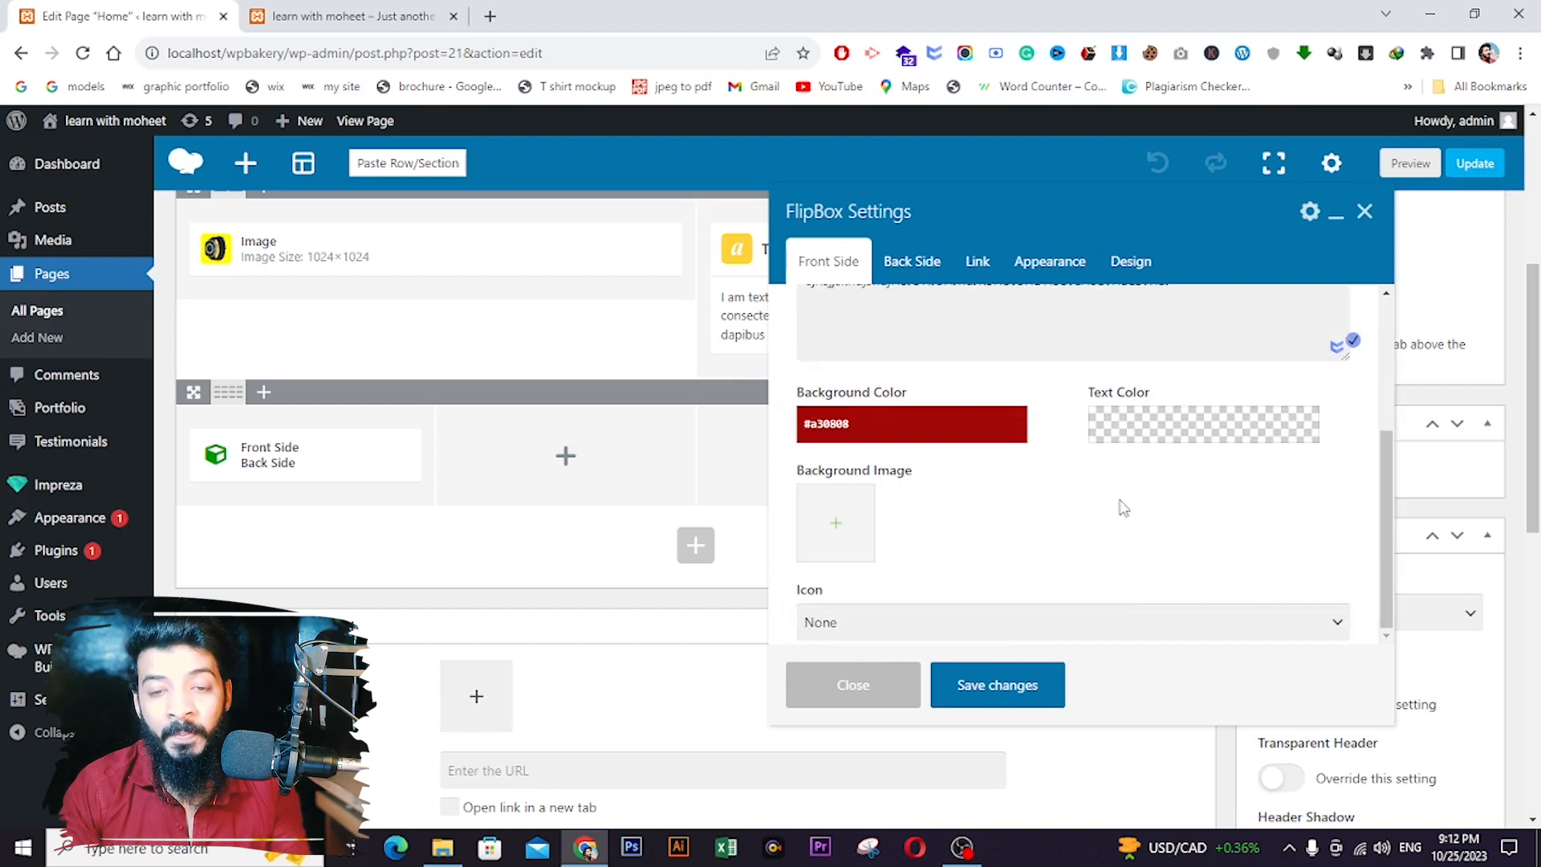
pyautogui.click(1131, 439)
pyautogui.click(1288, 474)
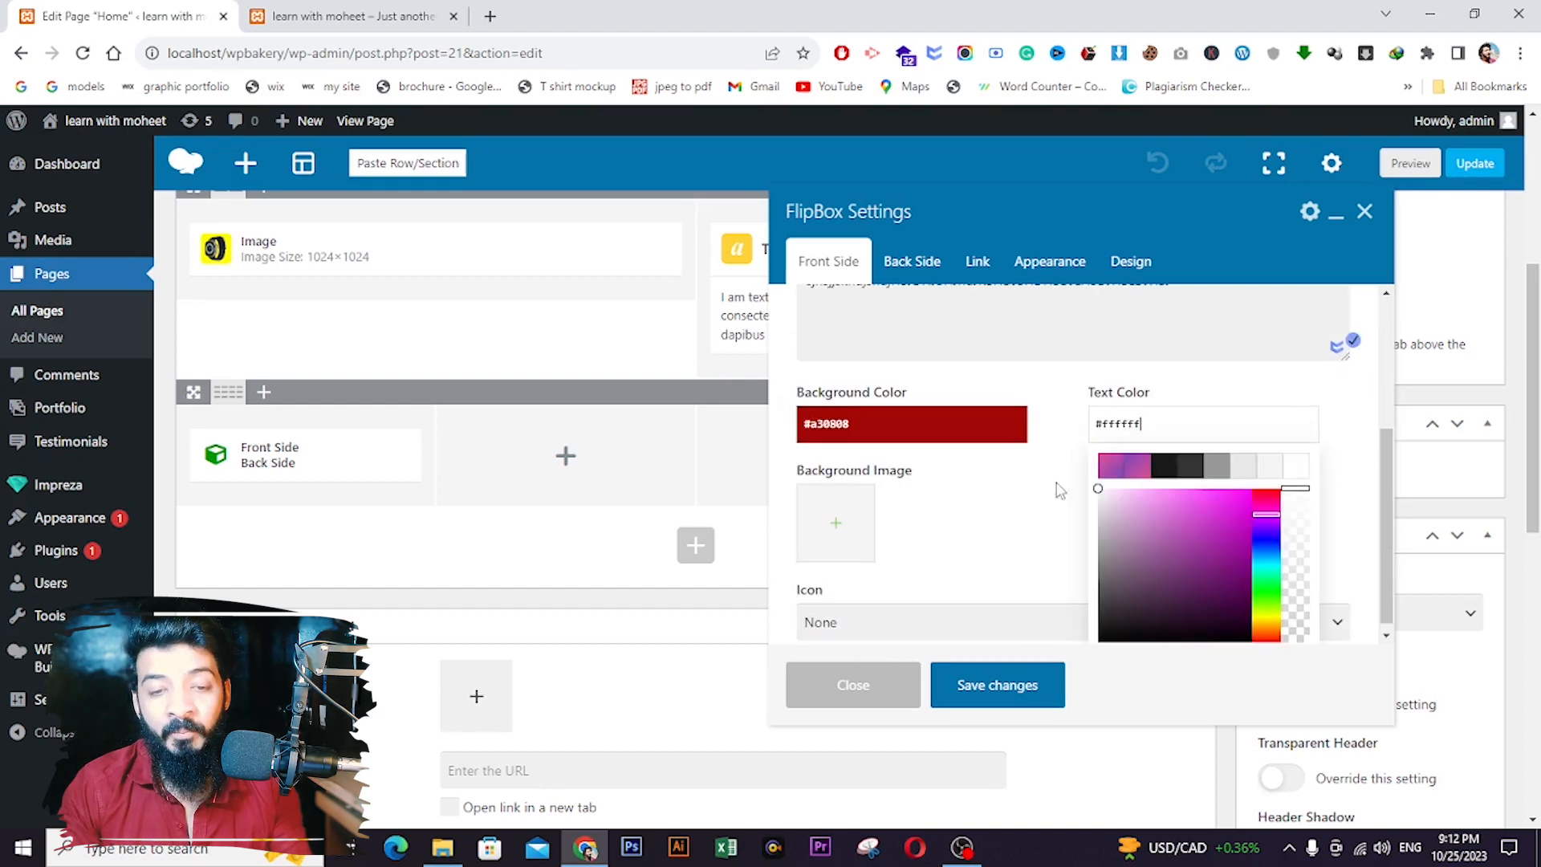
pyautogui.click(1001, 499)
pyautogui.scroll(-1, 872, 511)
pyautogui.scroll(-1, 879, 530)
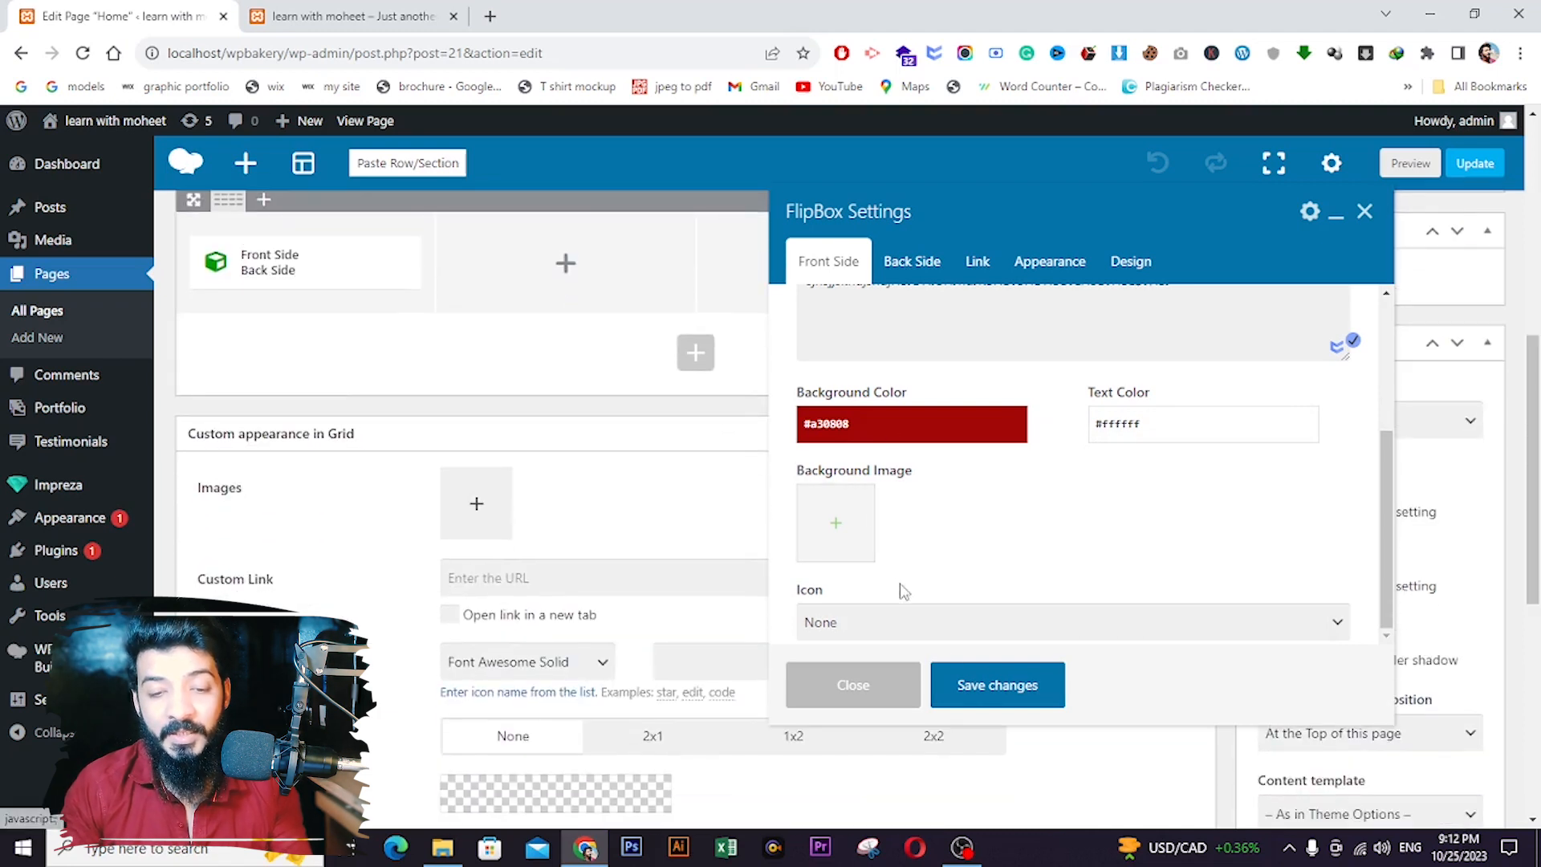
# - Save the FlipBox settings, update the page, and reload the live site
pyautogui.click(986, 714)
pyautogui.scroll(3, 1445, 309)
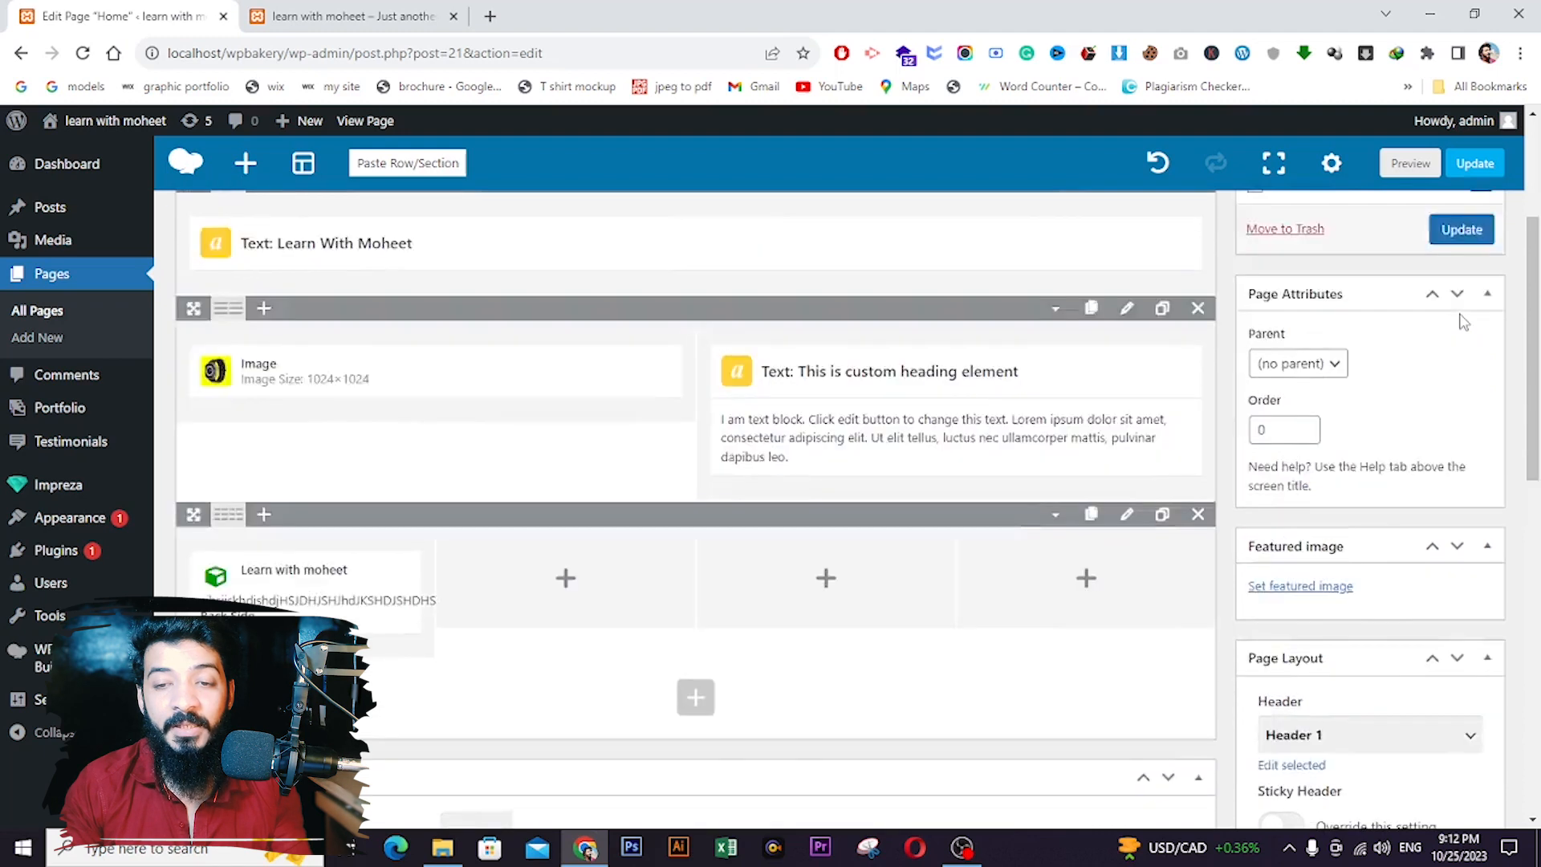
pyautogui.scroll(3, 1463, 321)
pyautogui.click(1461, 388)
pyautogui.click(345, 16)
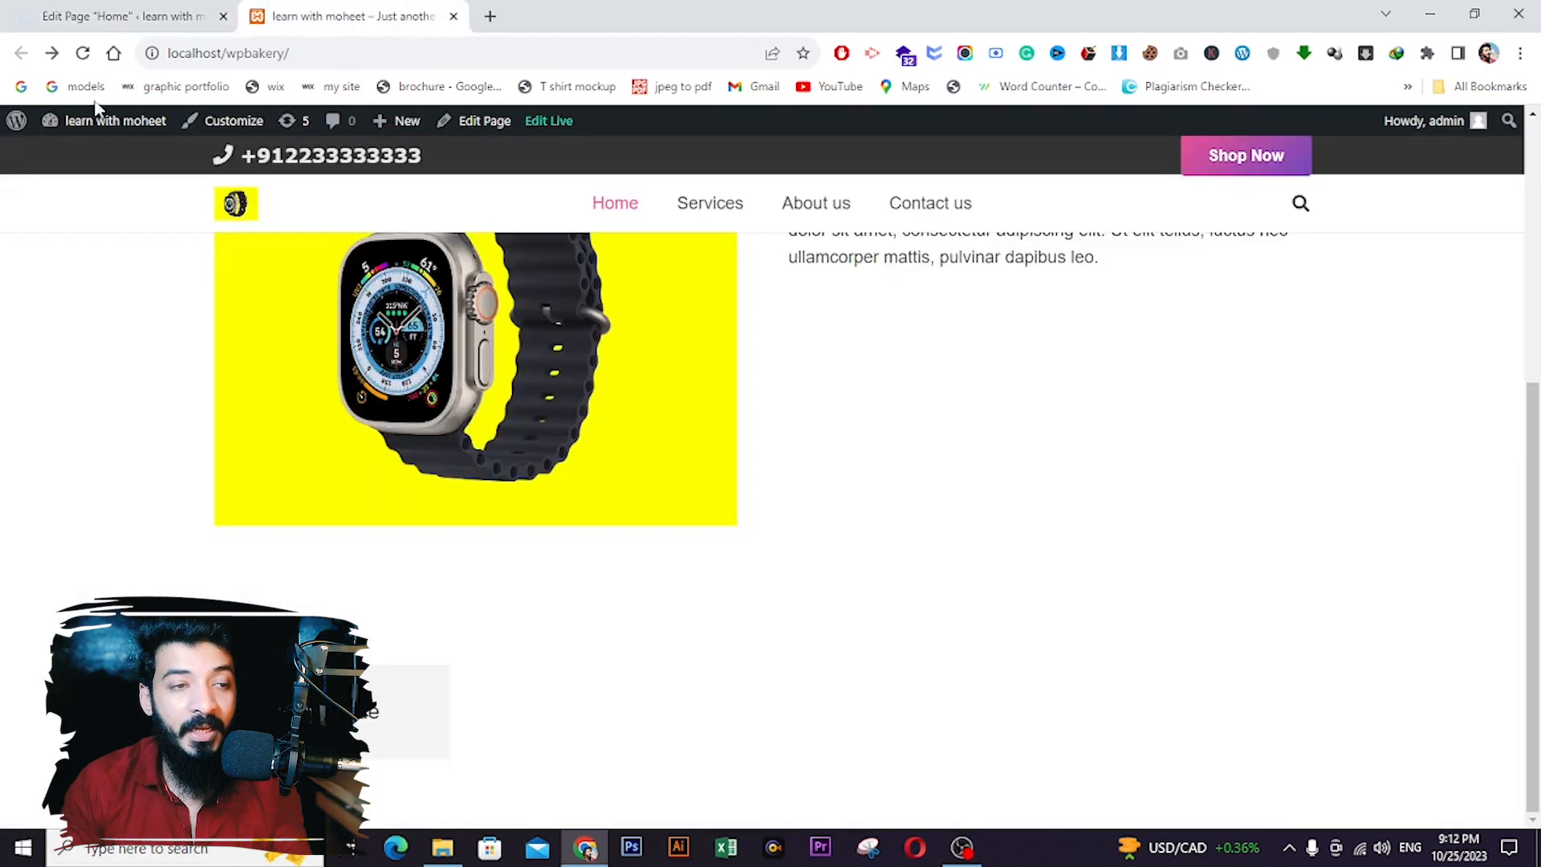
pyautogui.click(83, 57)
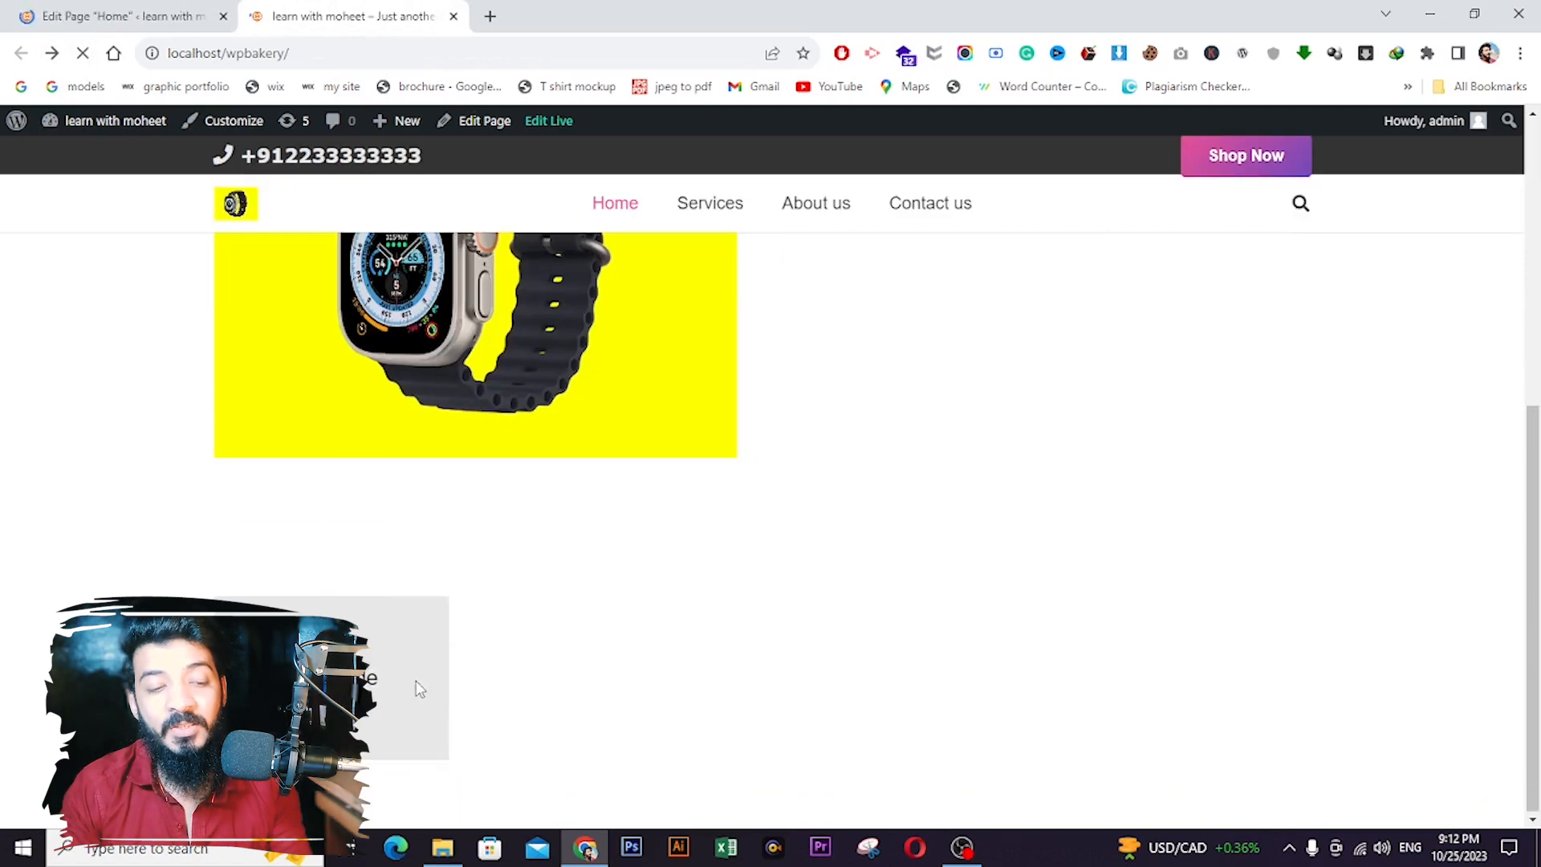
# - Set the FlipBox back side's title HTML tag to h3
pyautogui.click(121, 16)
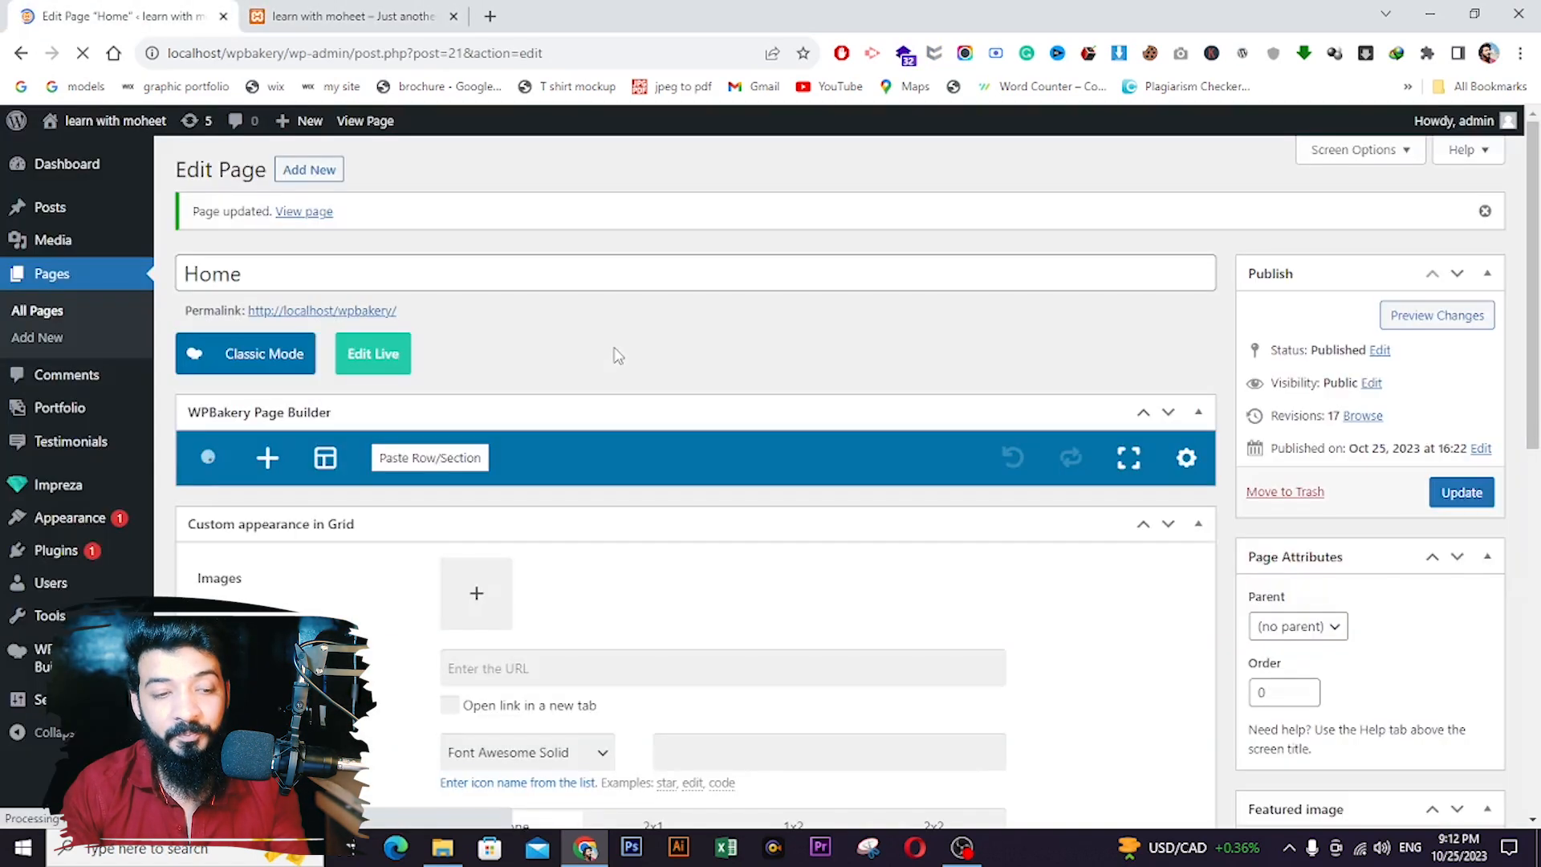
pyautogui.scroll(-6, 386, 482)
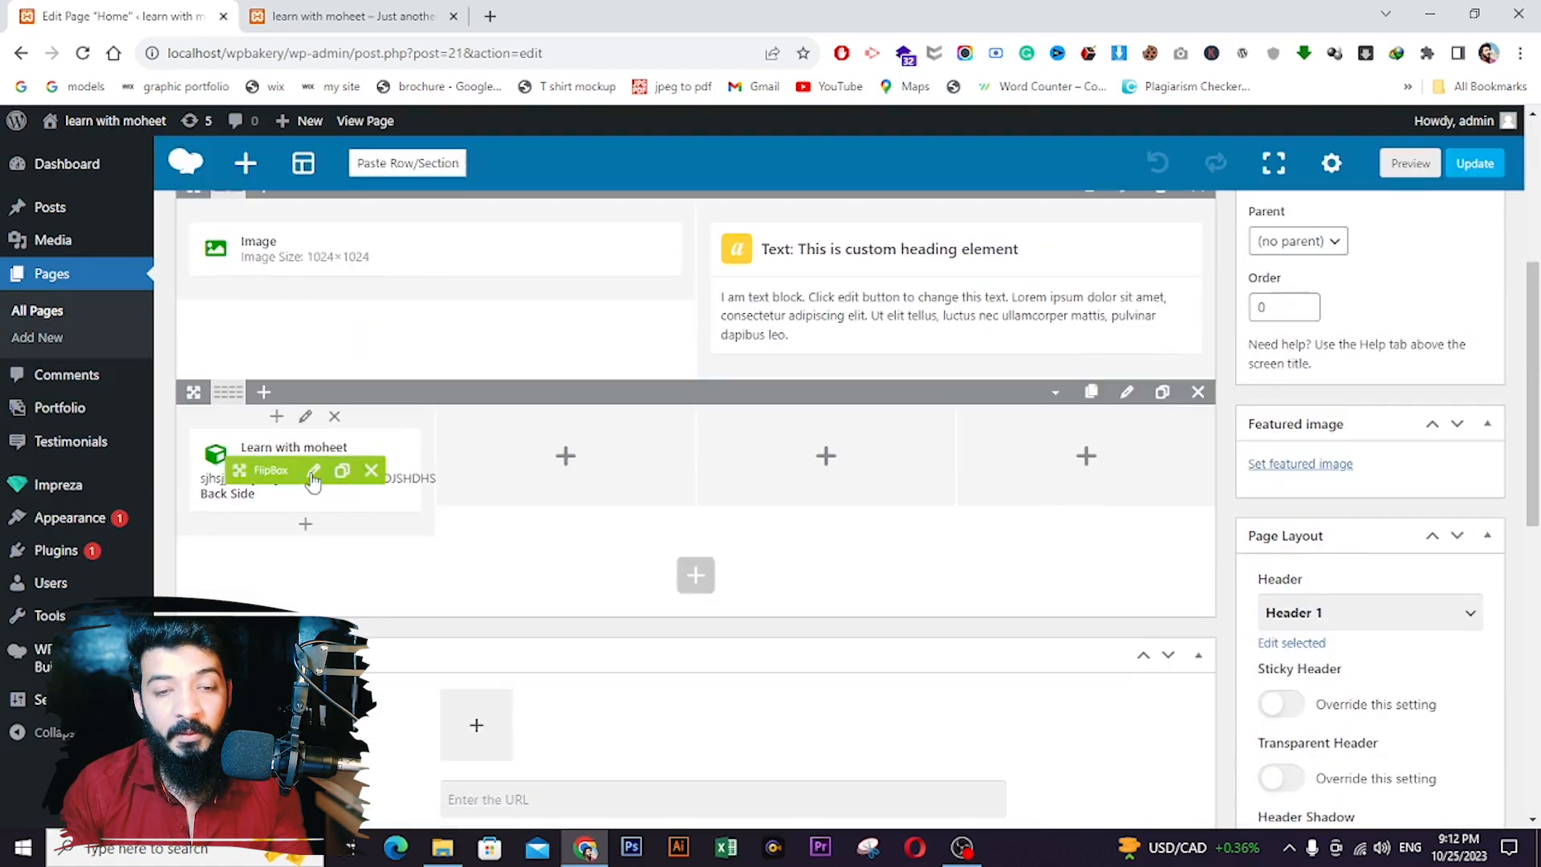
pyautogui.click(313, 470)
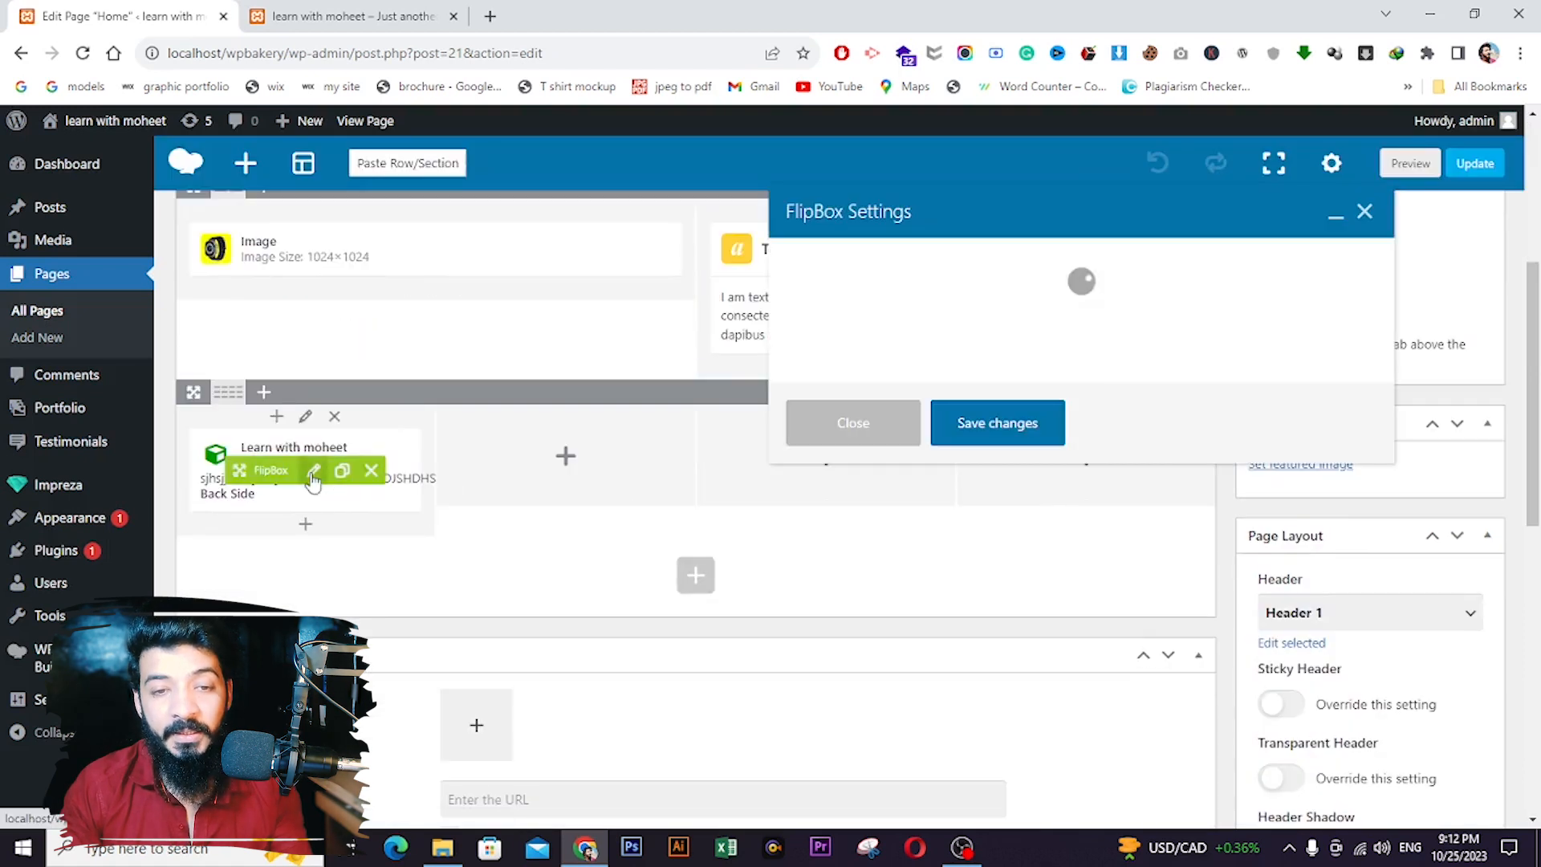
pyautogui.click(914, 261)
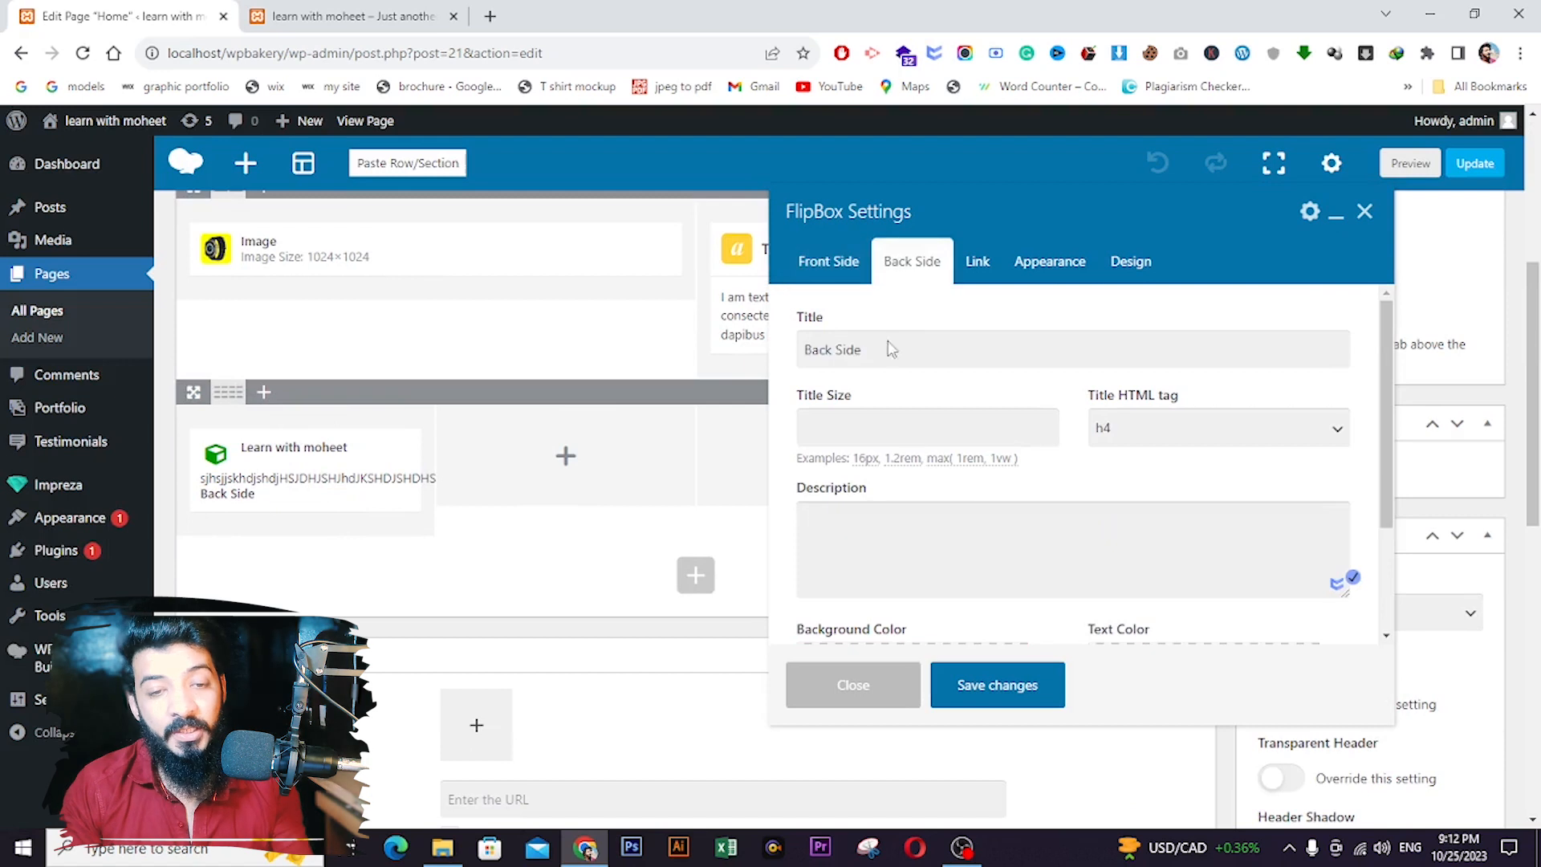
pyautogui.click(872, 425)
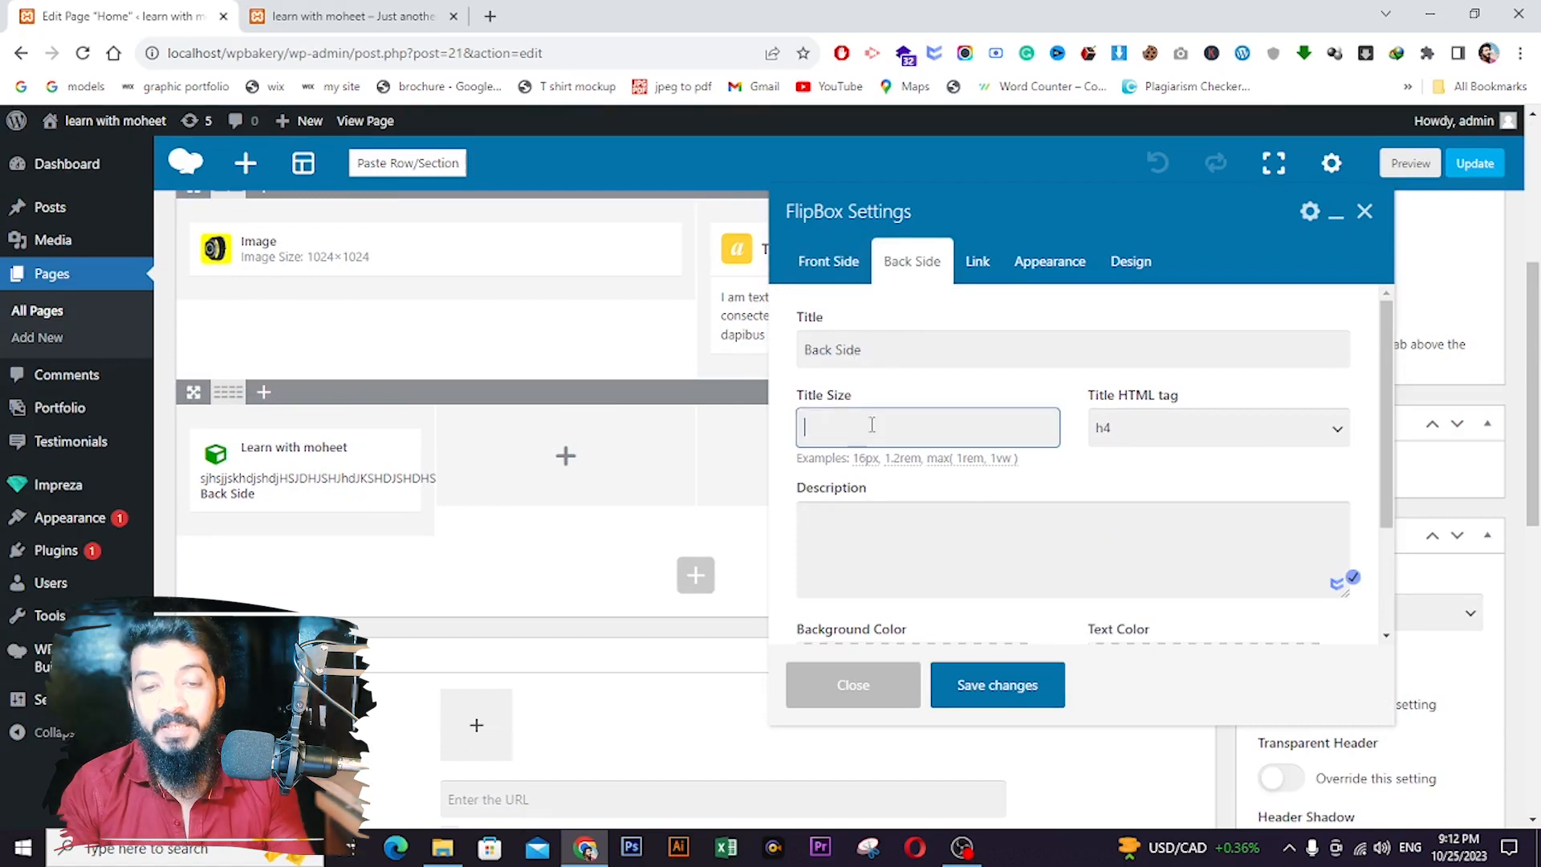
pyautogui.click(818, 265)
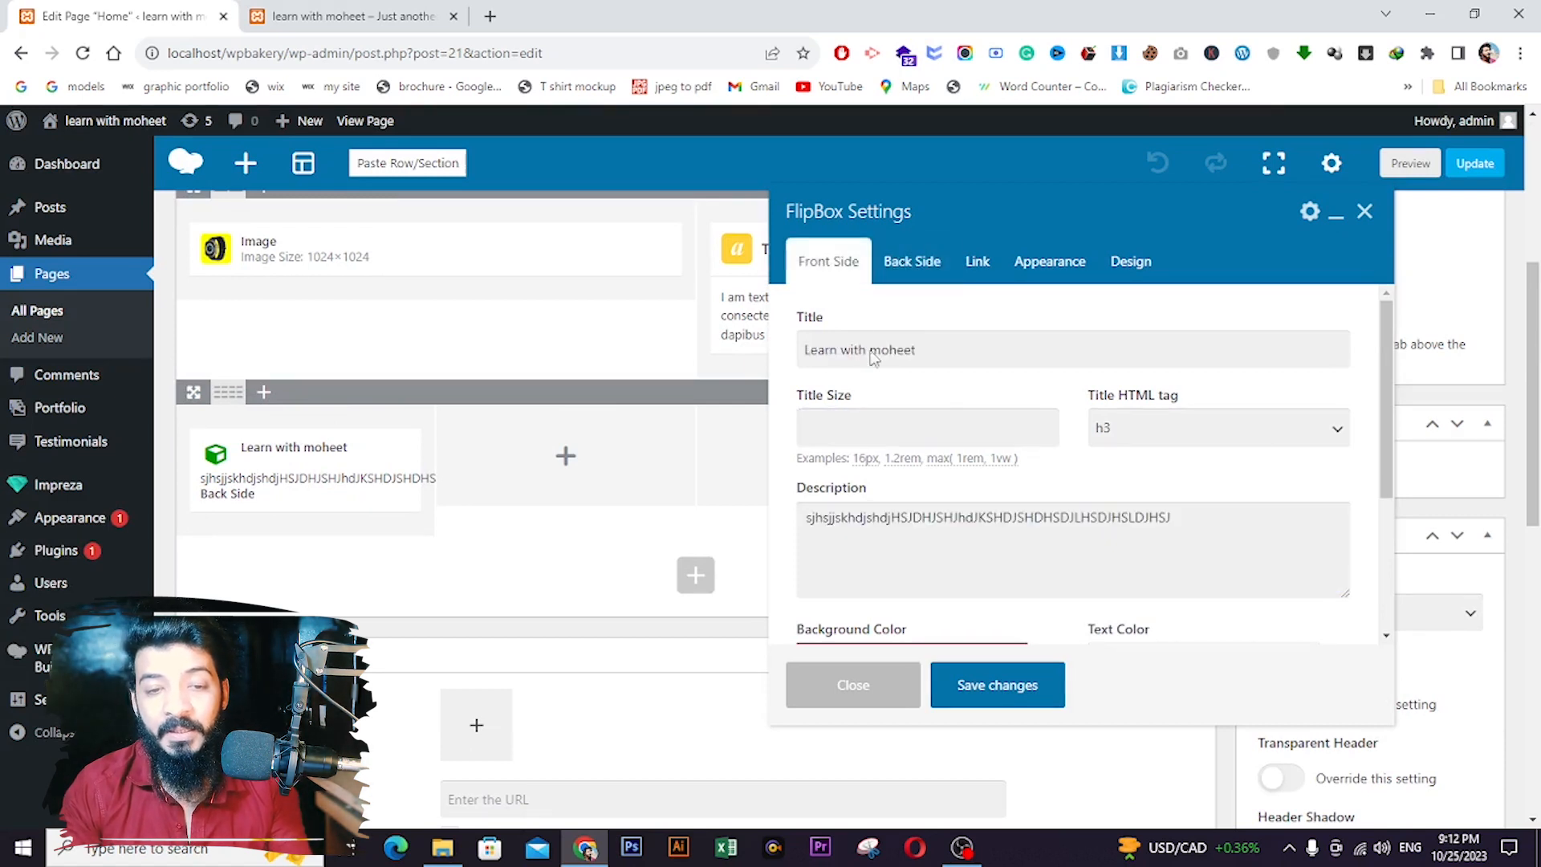
pyautogui.click(907, 257)
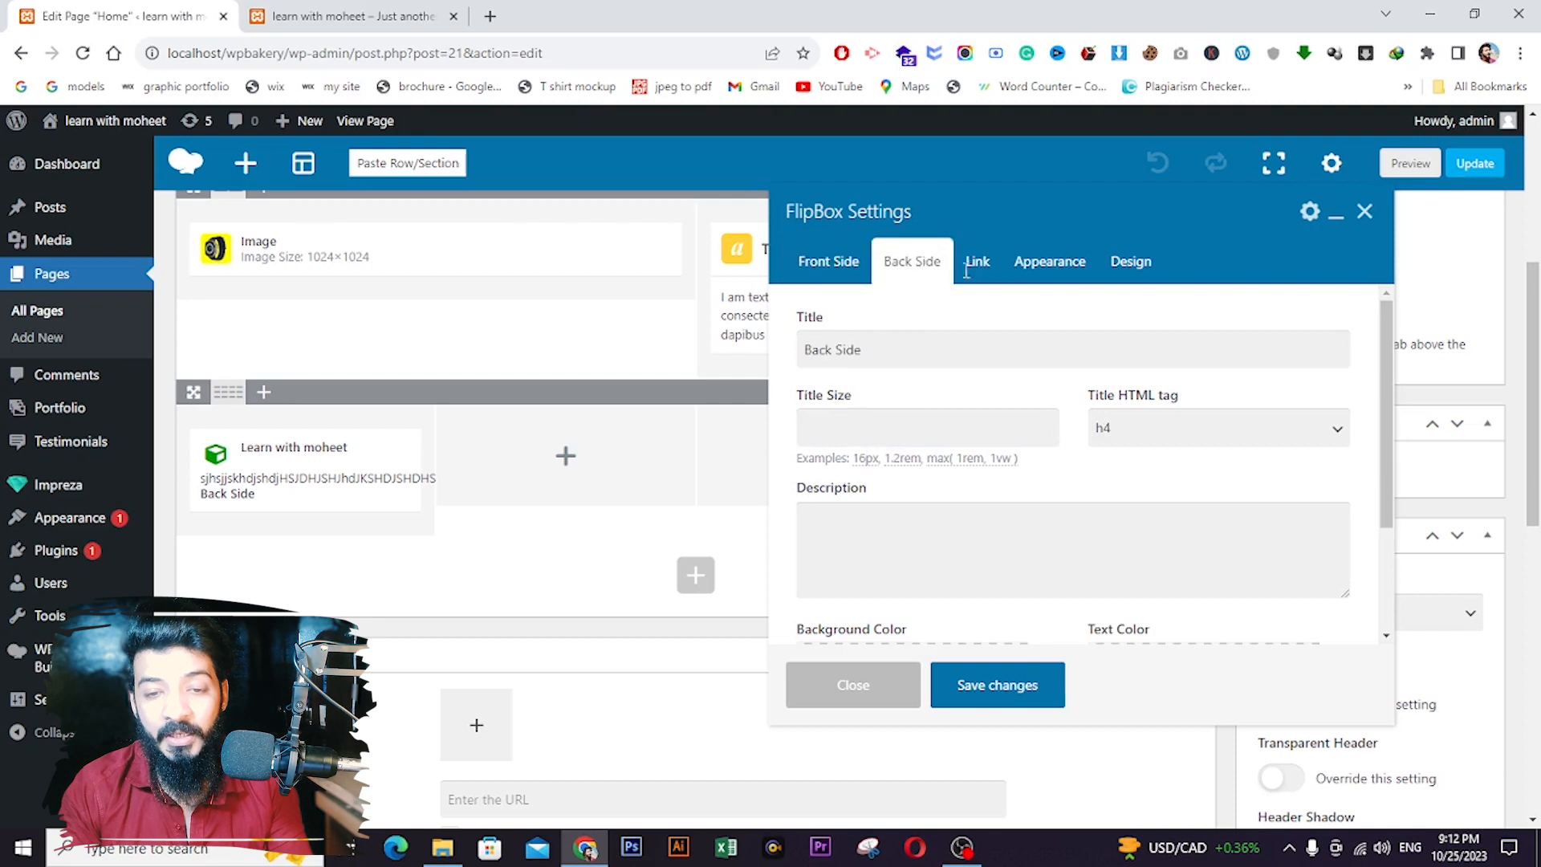
pyautogui.click(1143, 432)
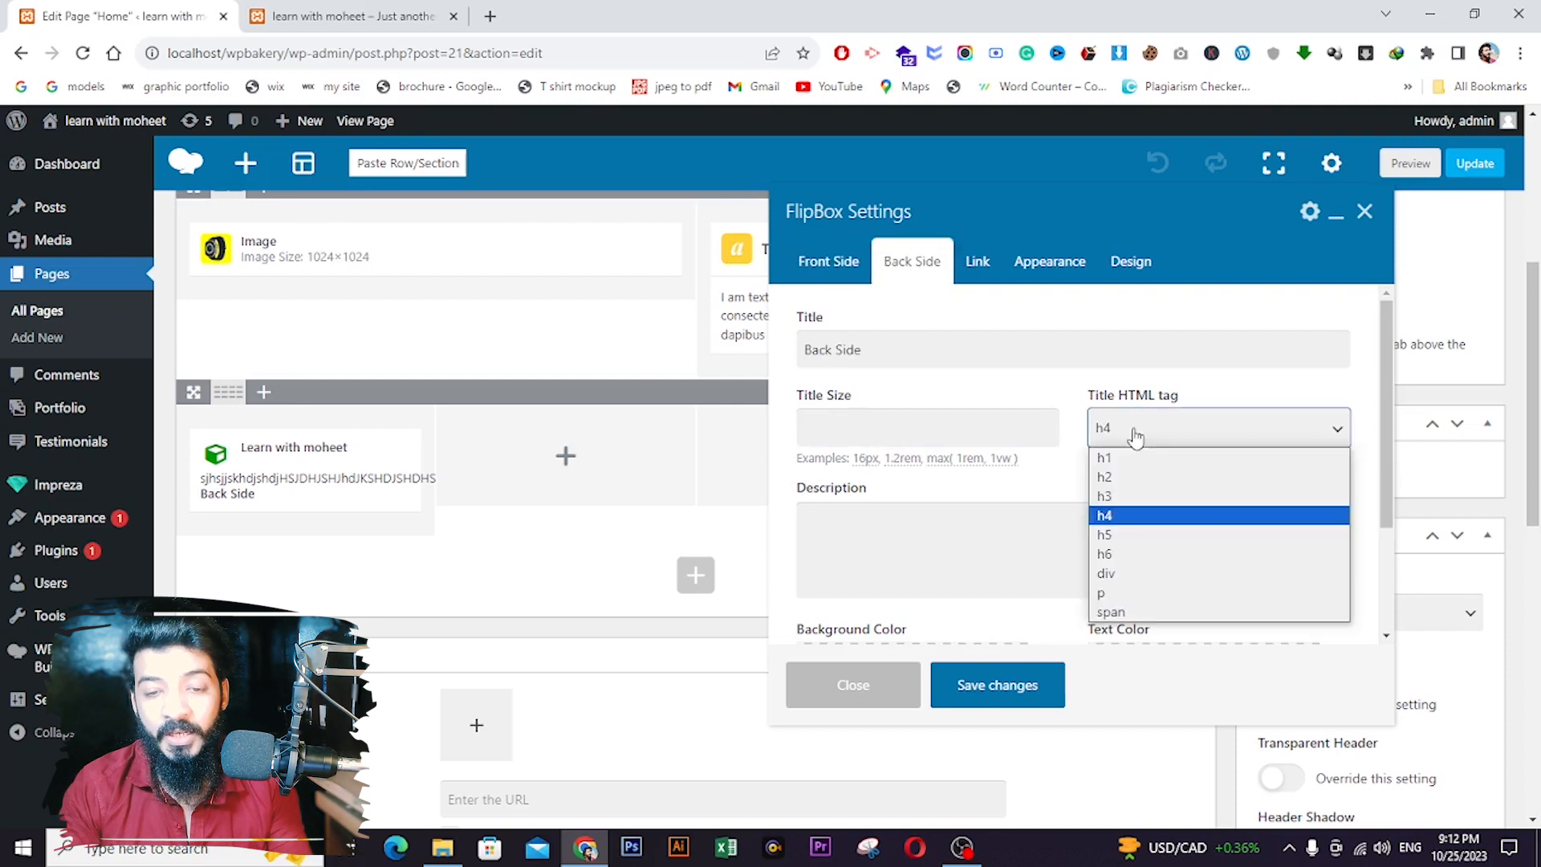
pyautogui.click(1105, 498)
# - Copy the front side description into the back side description
pyautogui.click(827, 261)
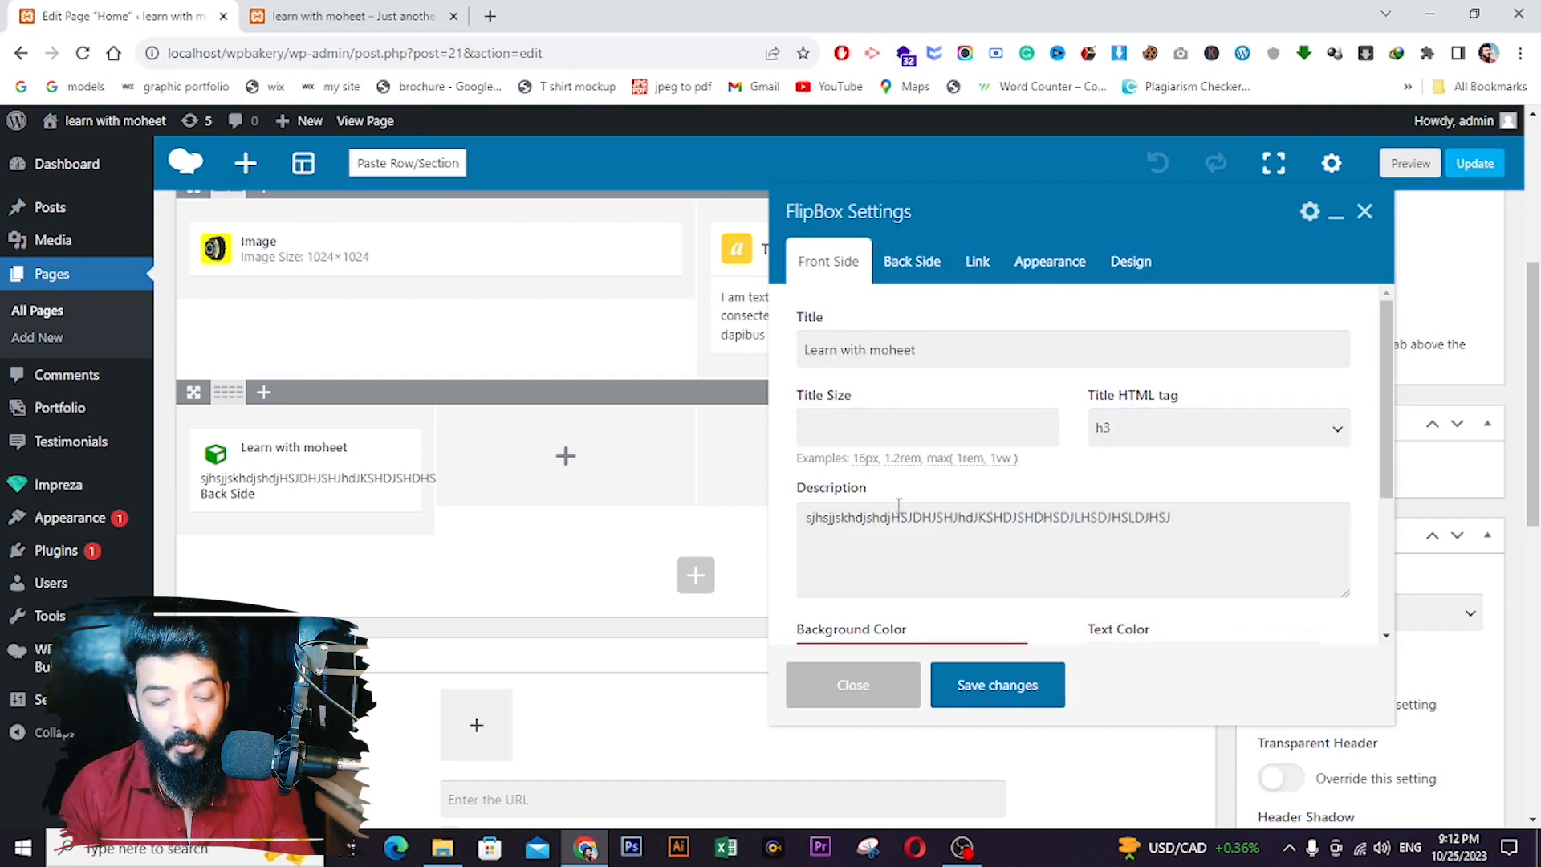
pyautogui.doubleClick(896, 506)
pyautogui.hotkey('ctrl', 'c')
pyautogui.click(912, 261)
pyautogui.click(887, 520)
pyautogui.hotkey('ctrl', 'v')
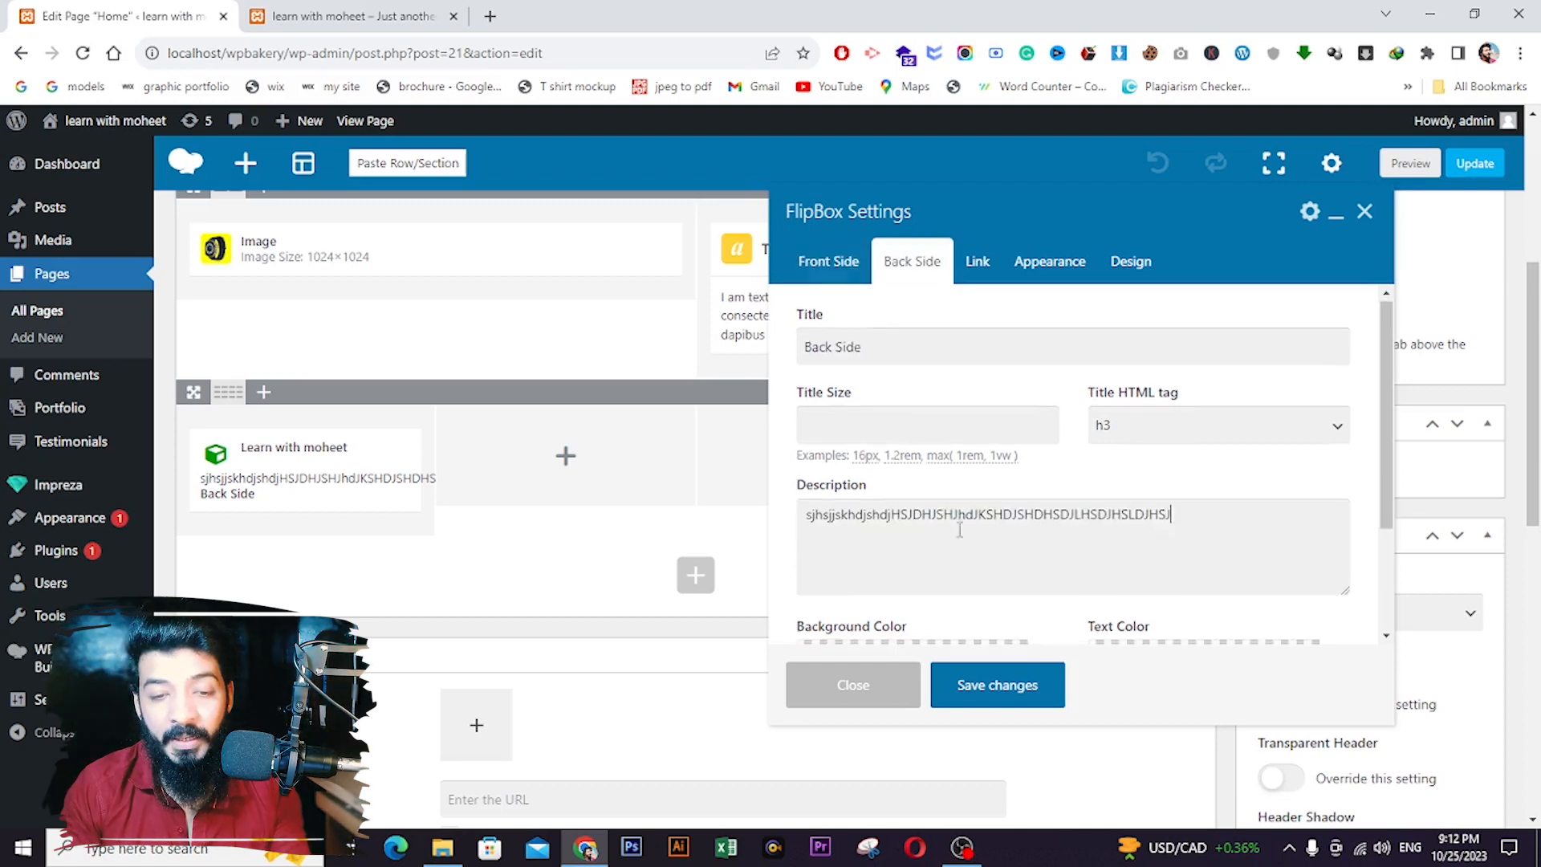
pyautogui.scroll(-2, 885, 518)
# - Set the back background to dark blue #041159 and the text colour to white #ffffff
pyautogui.click(930, 515)
pyautogui.scroll(-2, 929, 515)
pyautogui.click(971, 537)
pyautogui.moveTo(938, 537); pyautogui.dragTo(952, 583)
pyautogui.click(1168, 374)
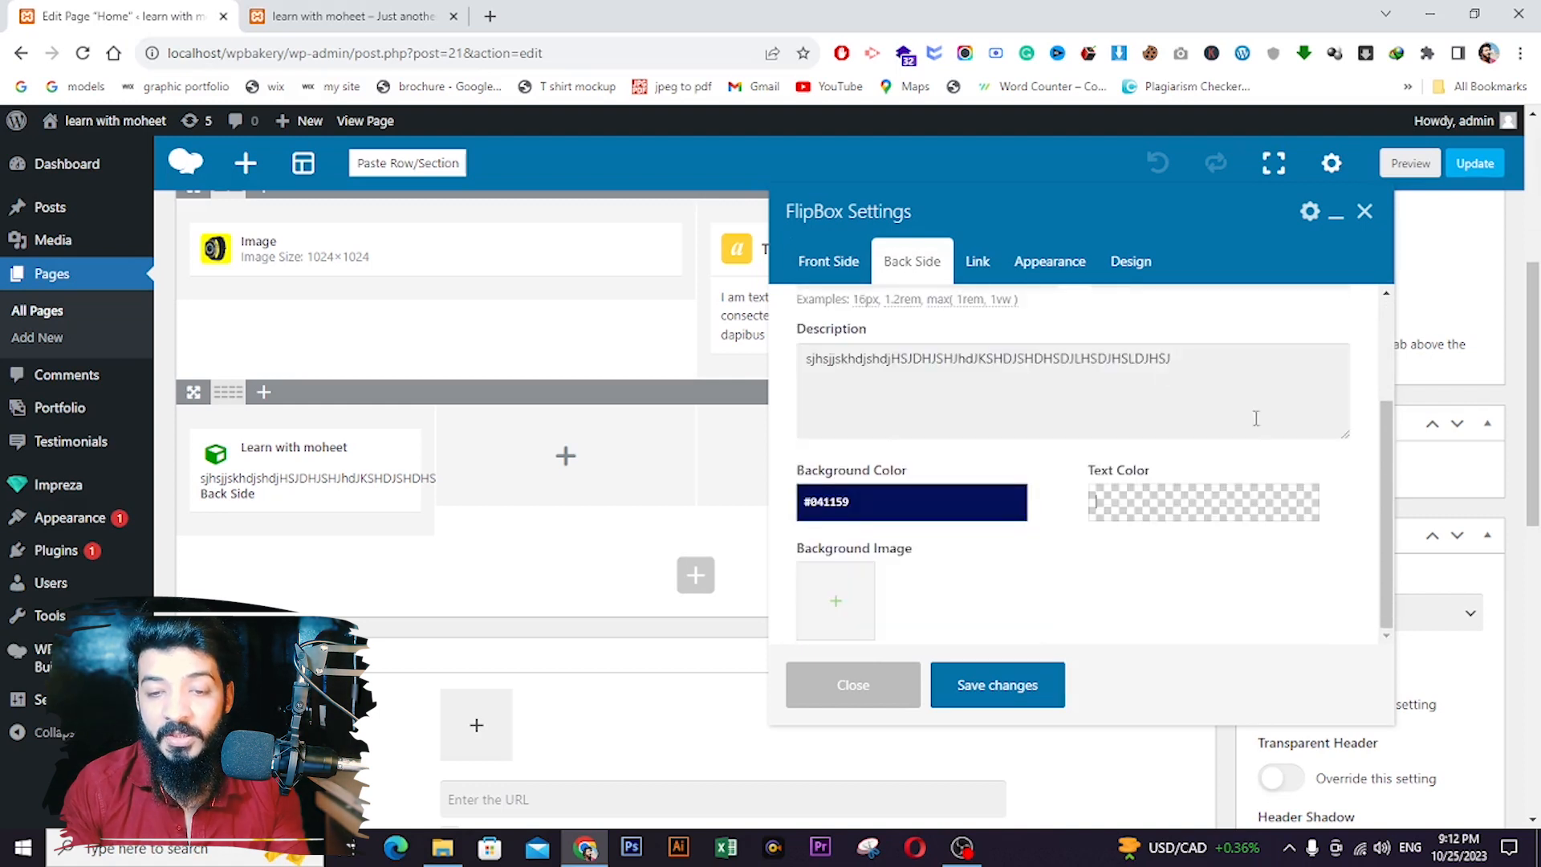
pyautogui.click(1194, 502)
pyautogui.click(1294, 546)
pyautogui.click(1071, 541)
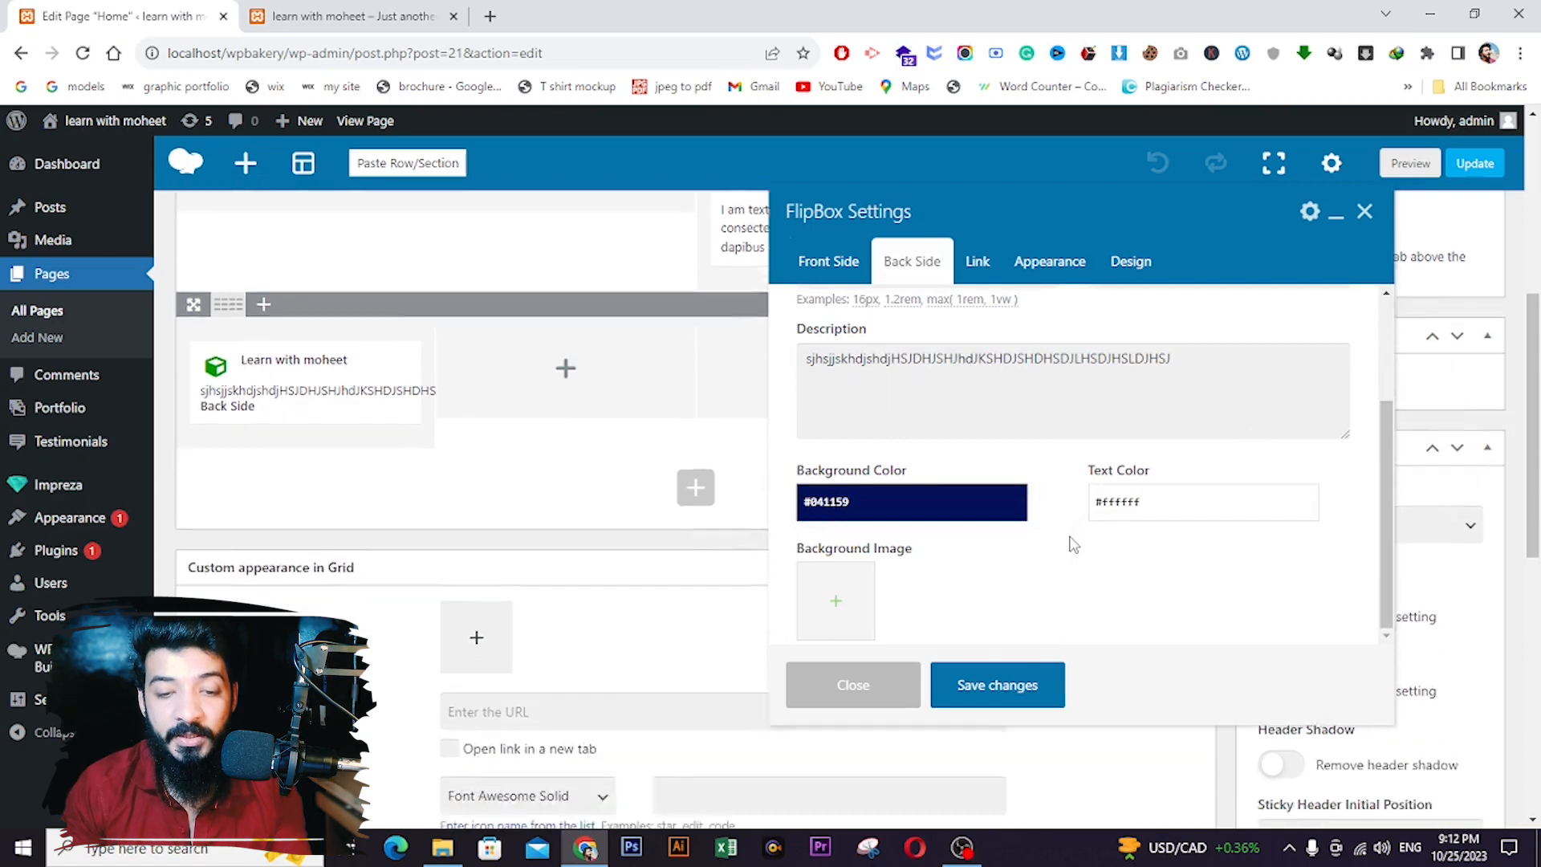
# - Save the FlipBox settings and update the page
pyautogui.click(998, 687)
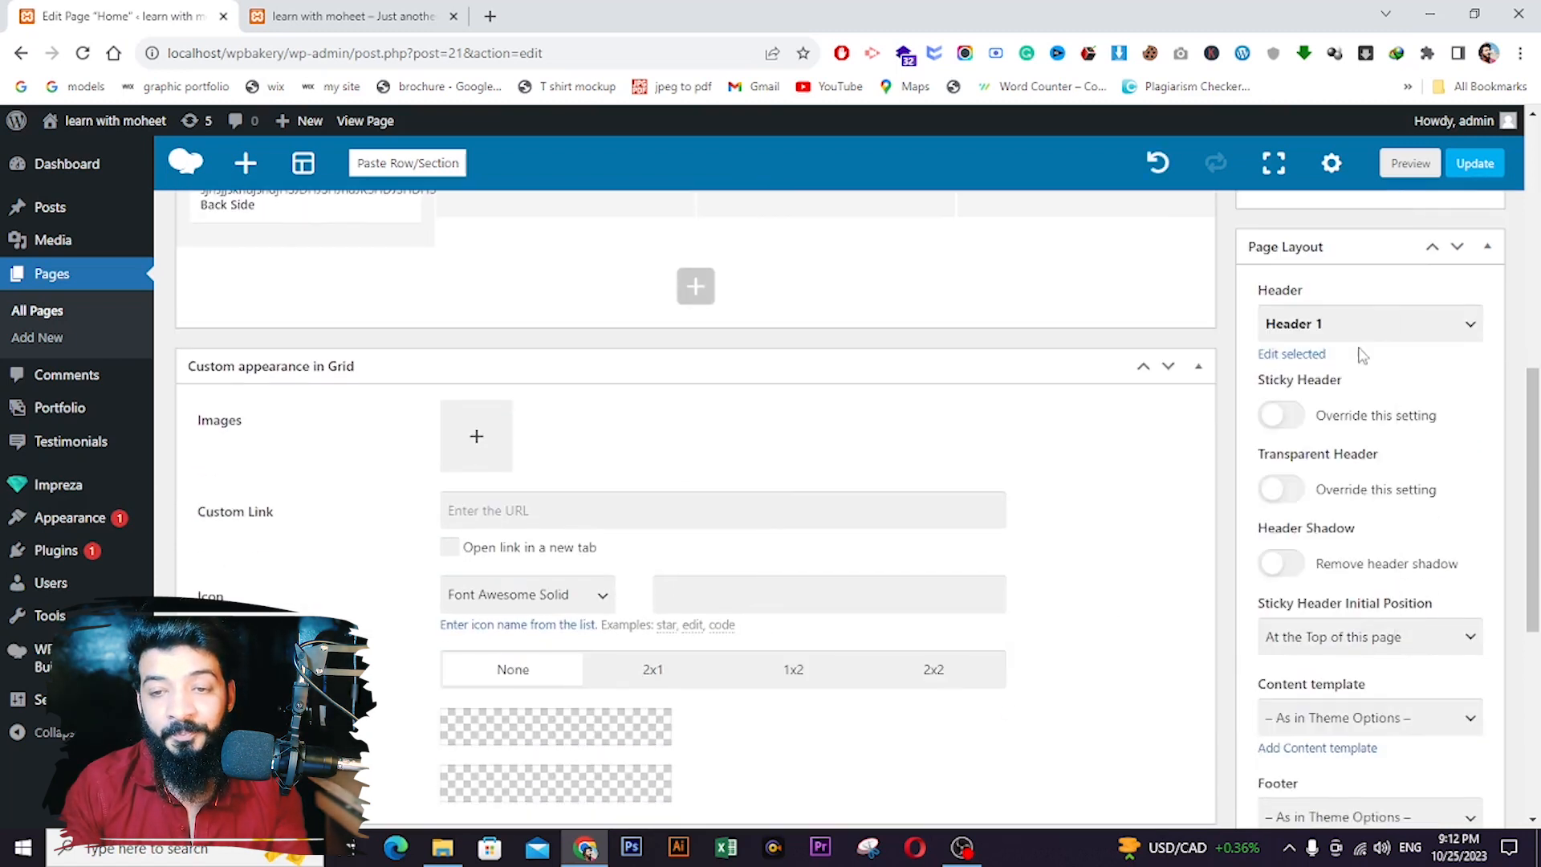
pyautogui.scroll(7, 1362, 354)
pyautogui.click(1453, 401)
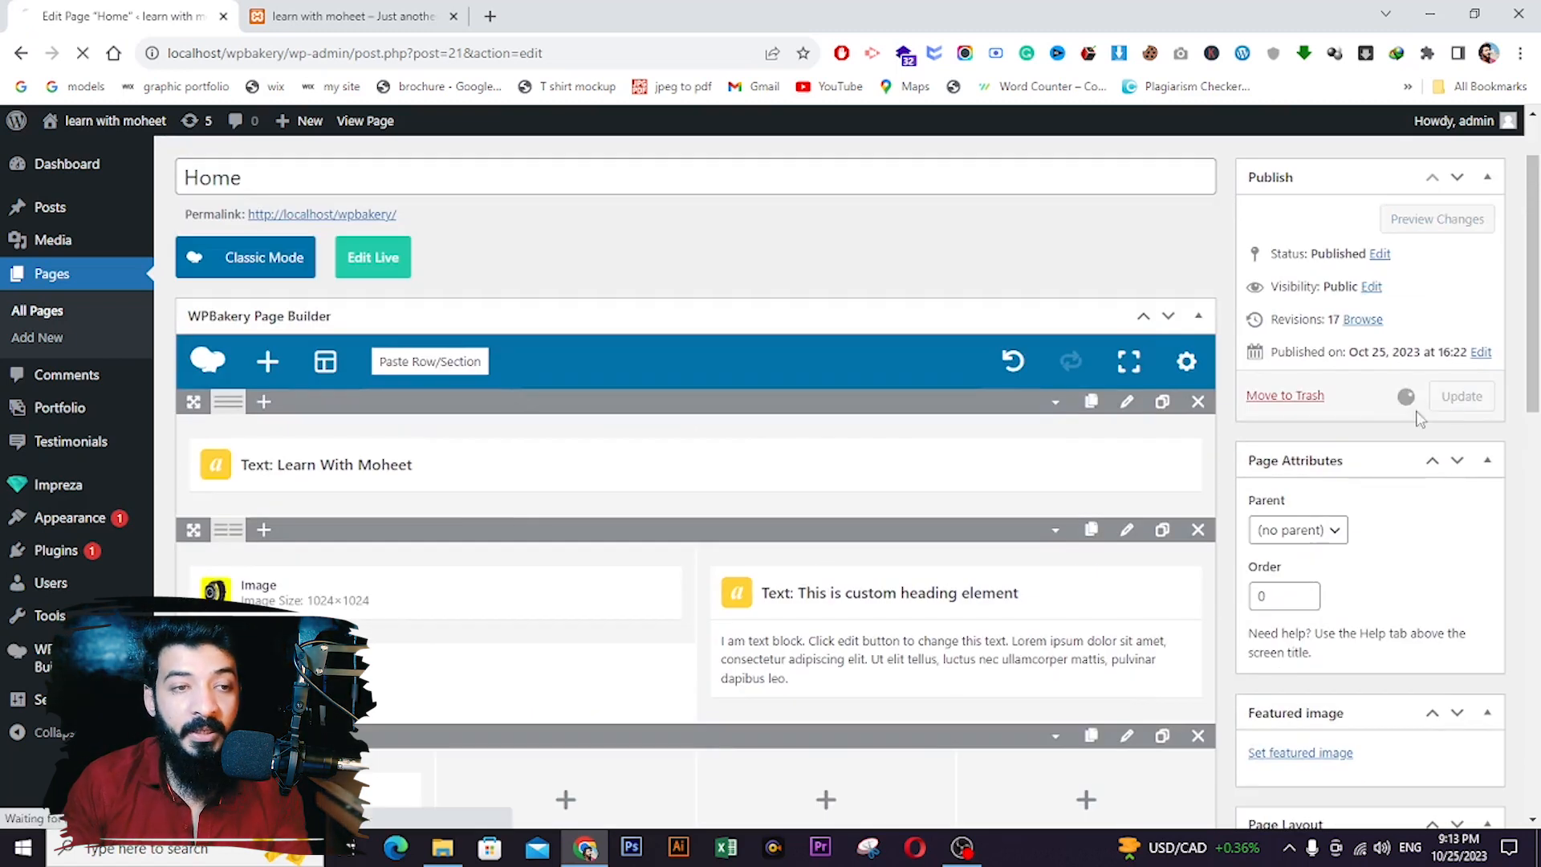
pyautogui.click(351, 18)
# - Reload the live page to check the red FlipBox, then scroll the editor to the FlipBox row
pyautogui.click(83, 53)
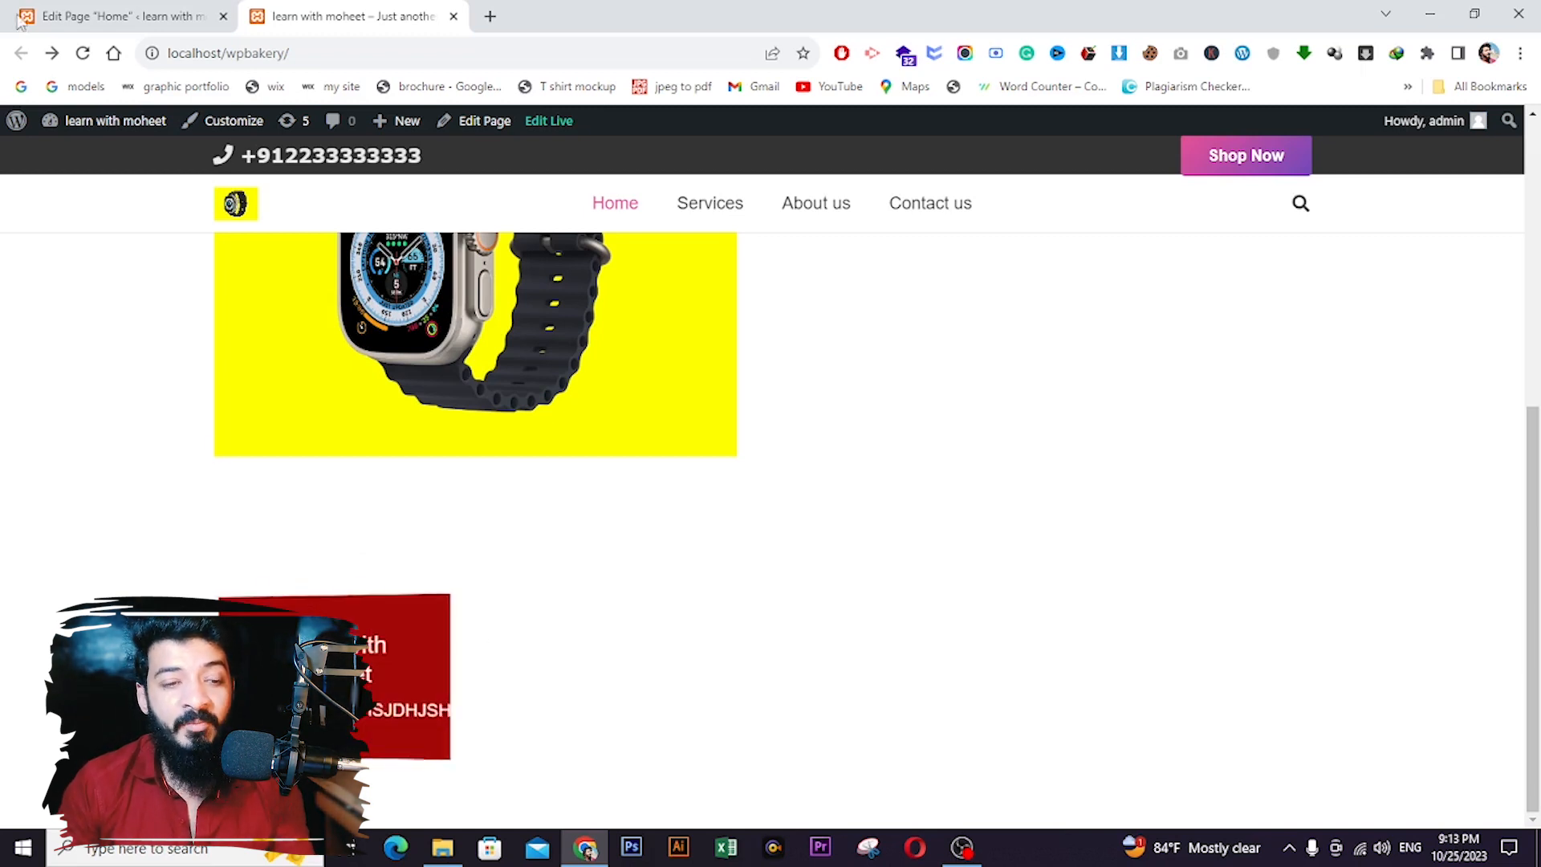
pyautogui.click(120, 16)
pyautogui.scroll(-1, 436, 419)
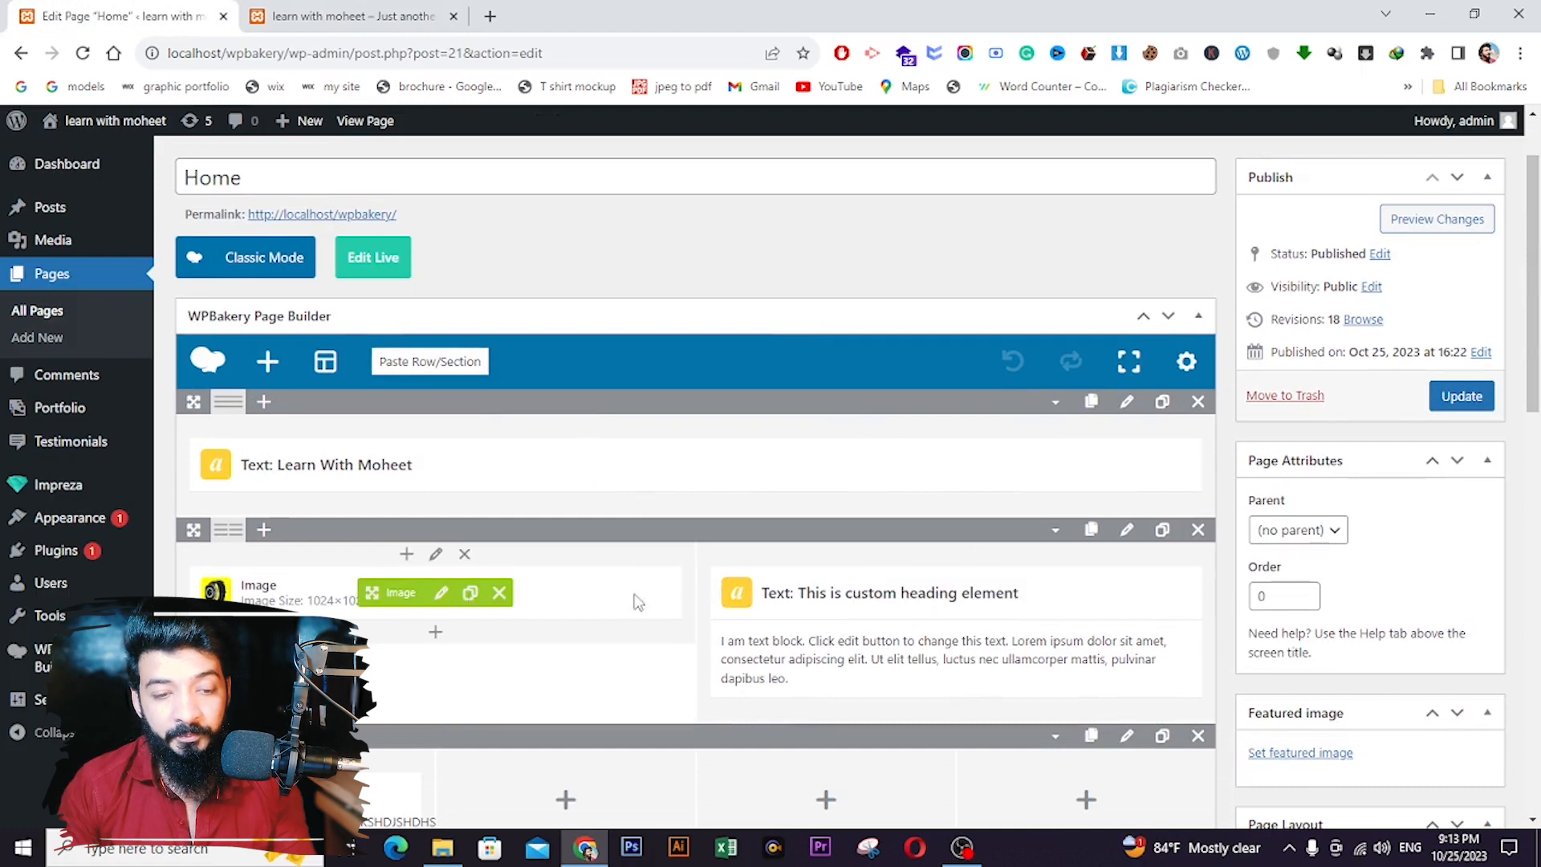
pyautogui.scroll(-7, 425, 602)
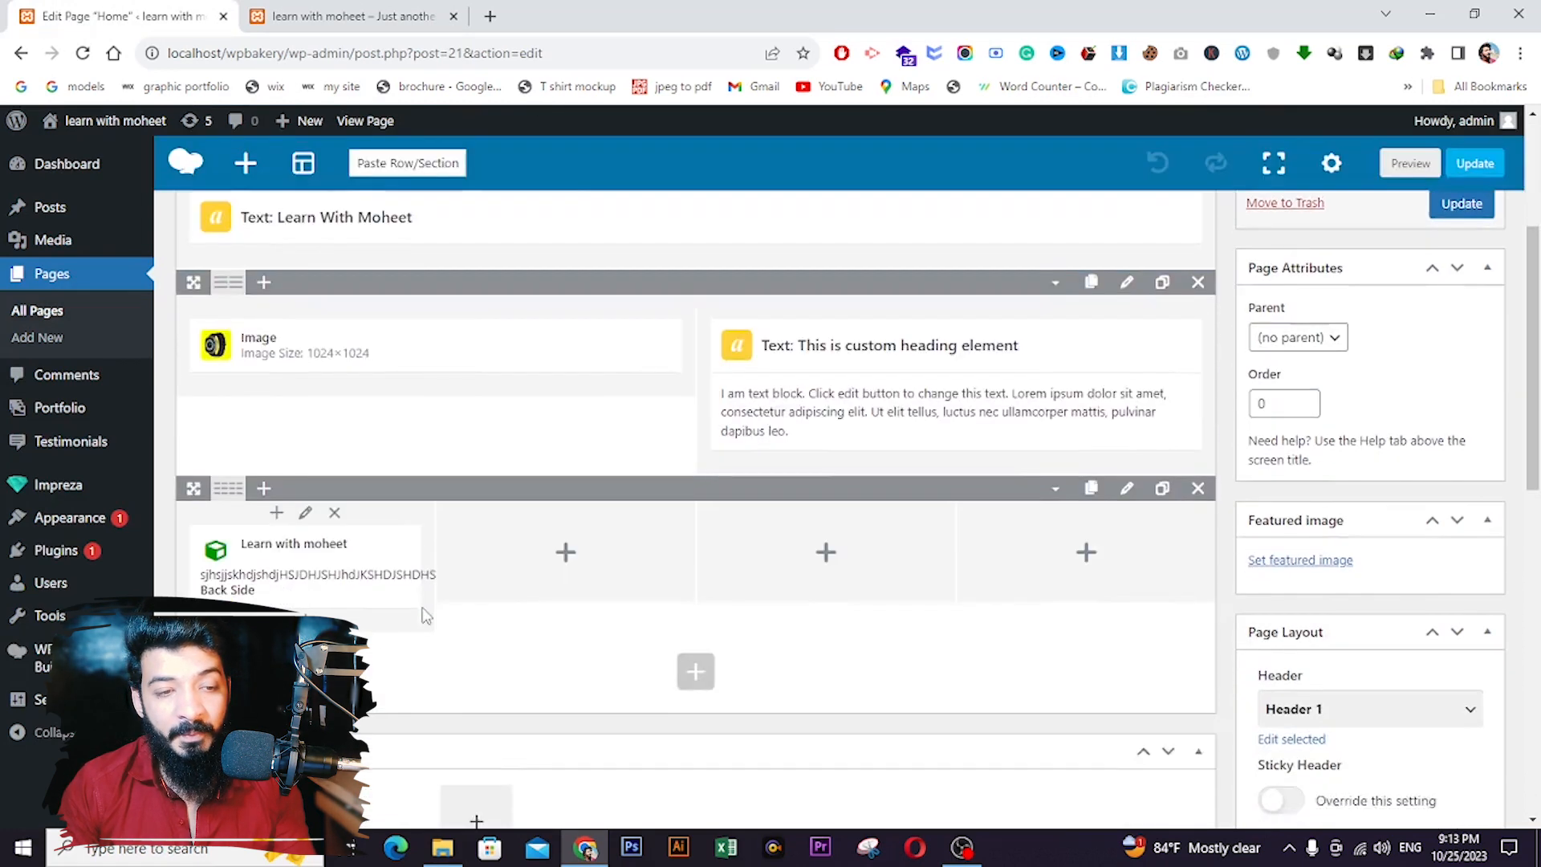
pyautogui.scroll(1, 416, 286)
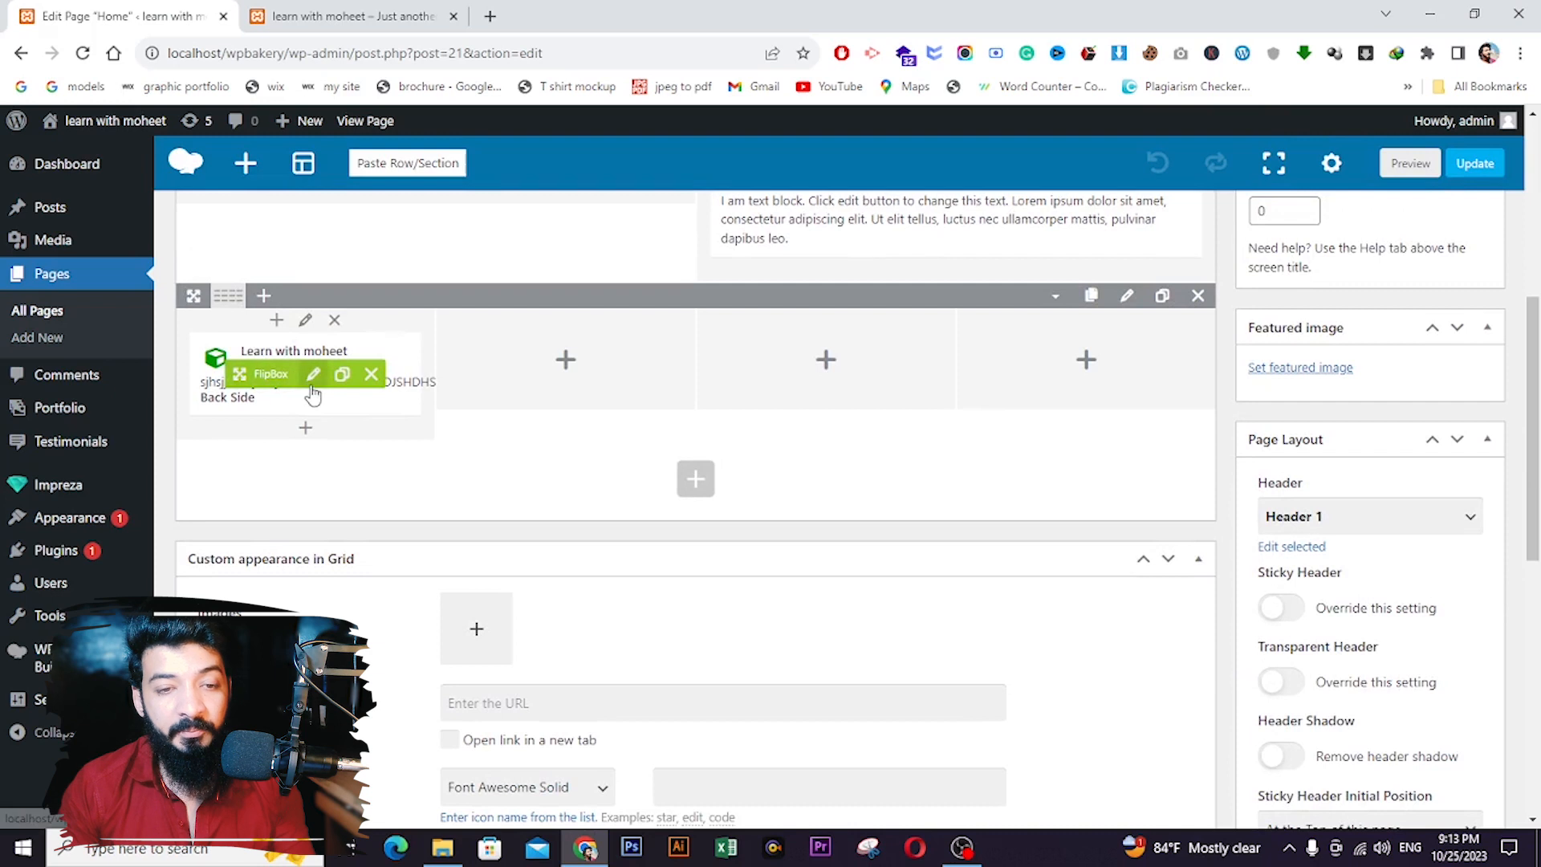
# - Give the FlipBox a Cube Tilt flip from Bottom, lasting 0.10s with easeInOutExpo easing
pyautogui.click(313, 374)
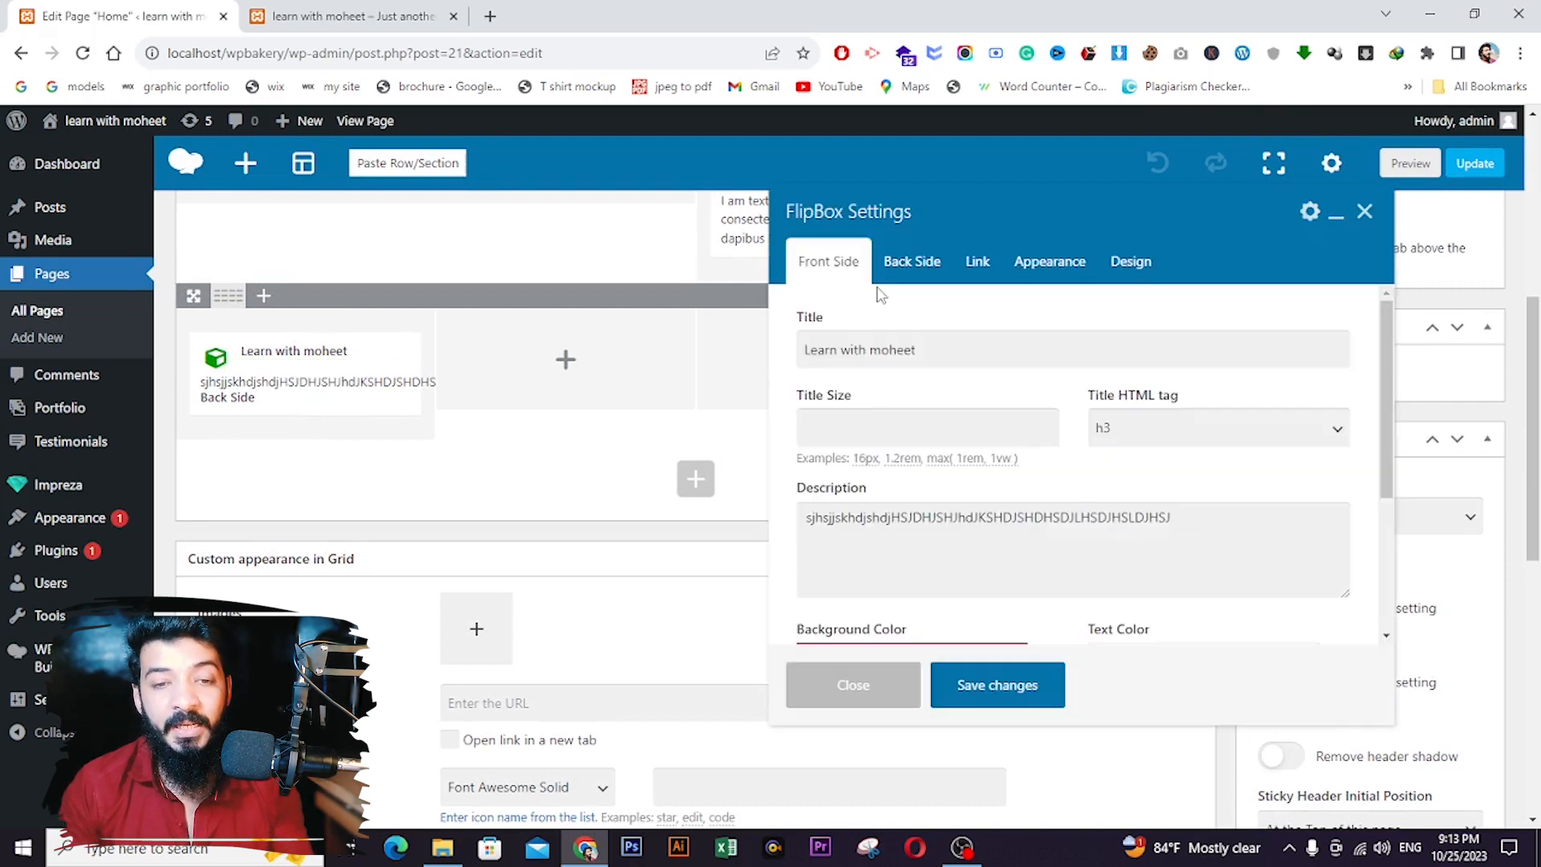
pyautogui.click(1027, 268)
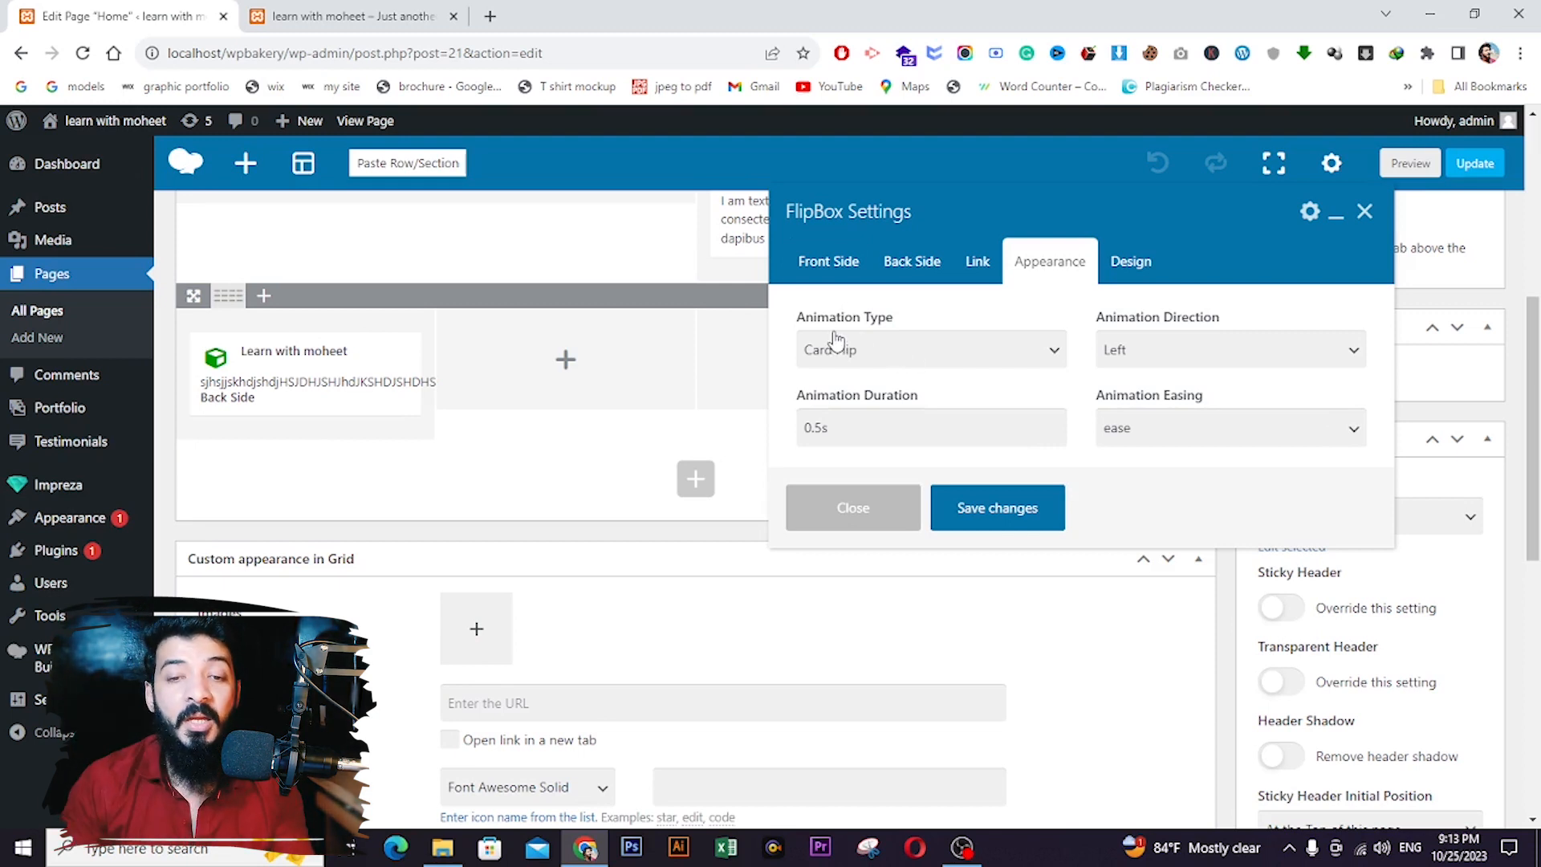
pyautogui.click(865, 361)
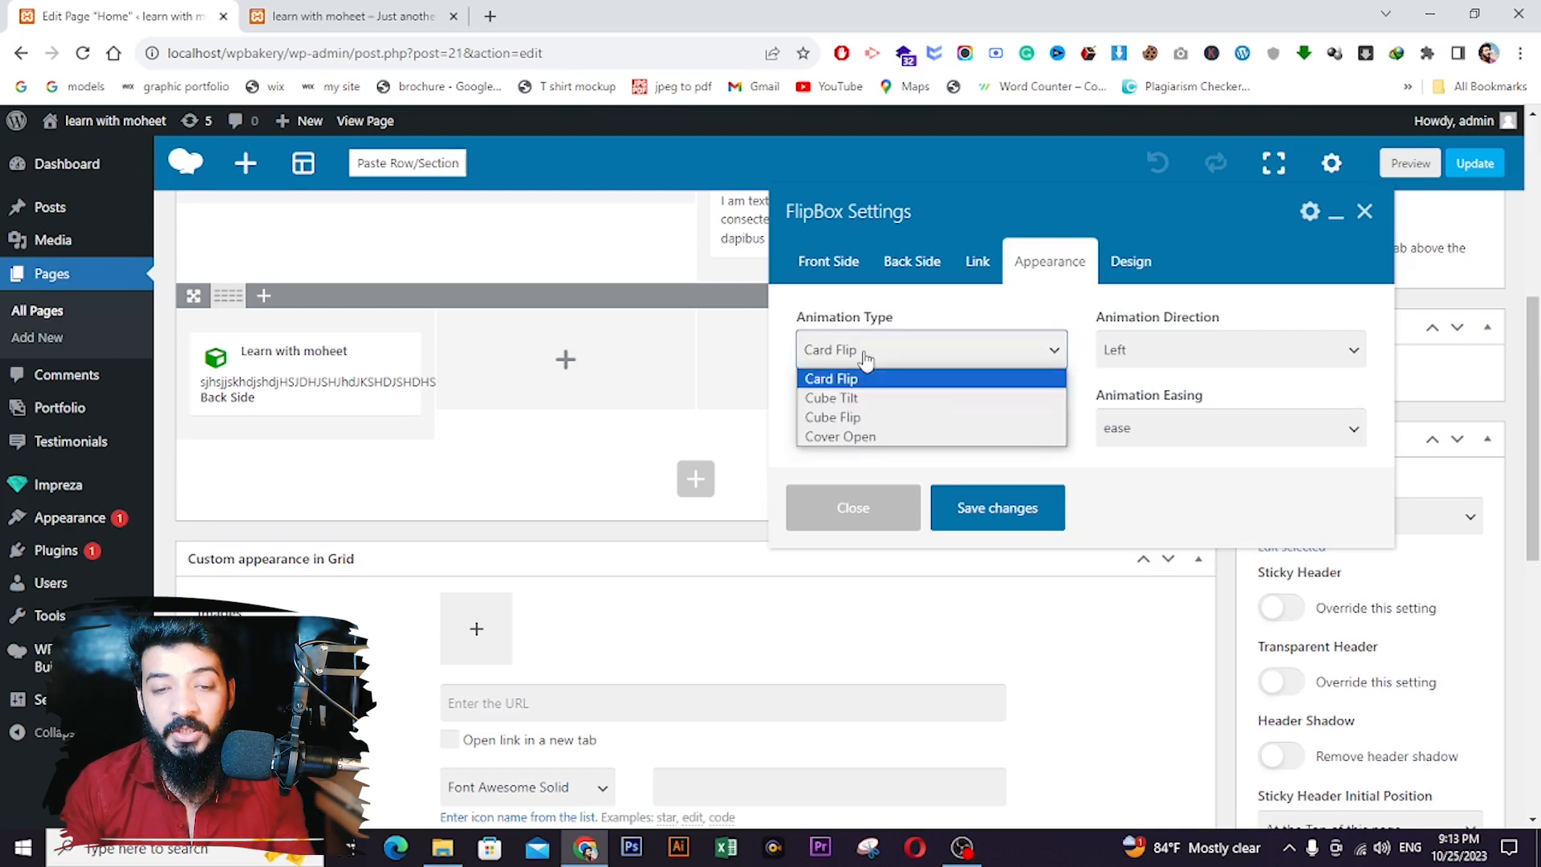
pyautogui.click(869, 396)
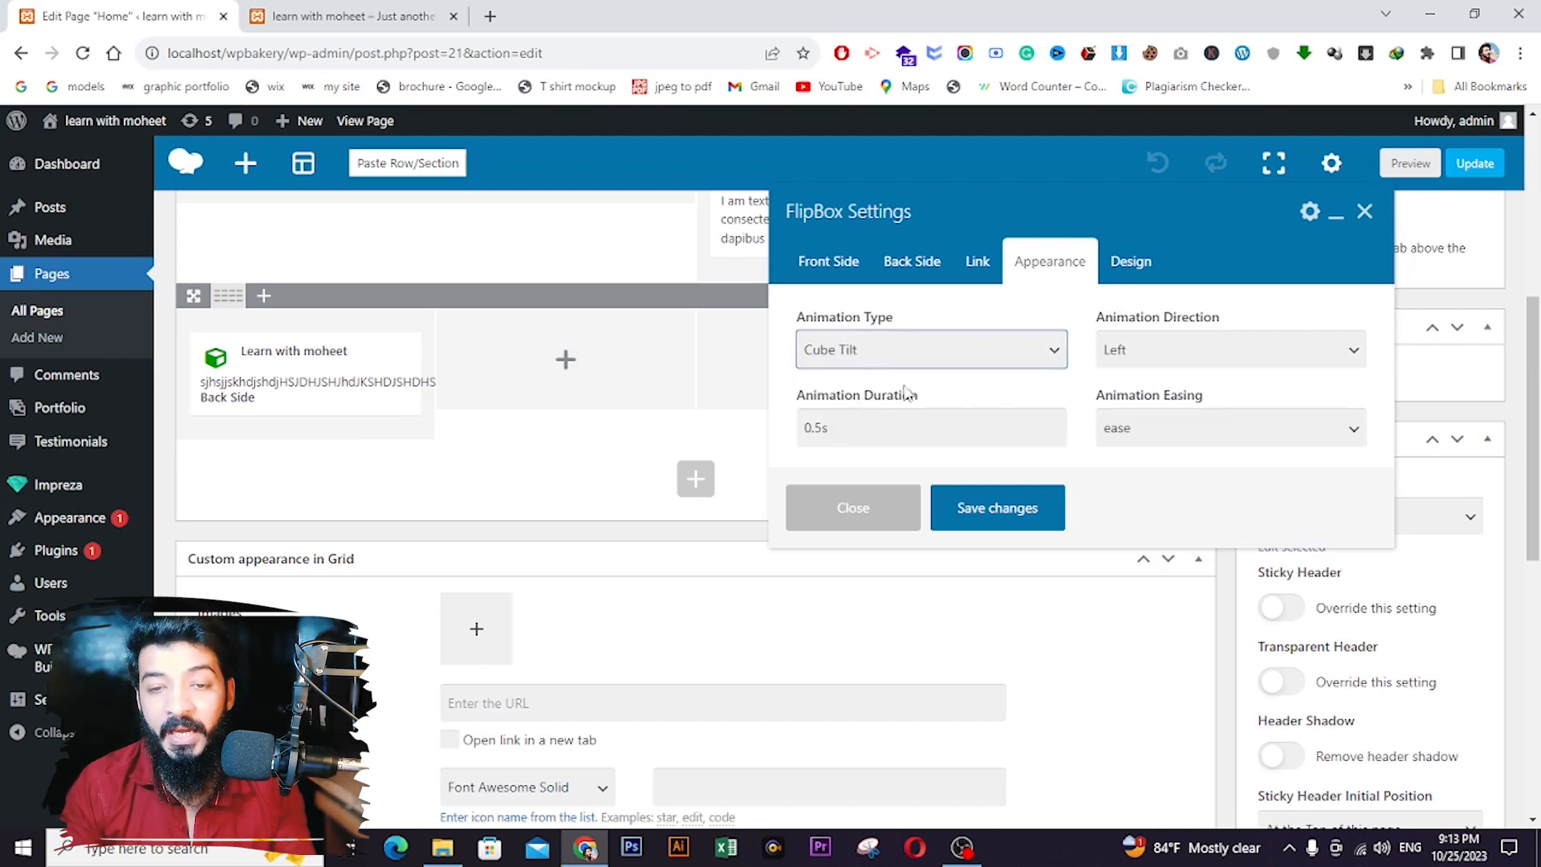
pyautogui.click(1186, 366)
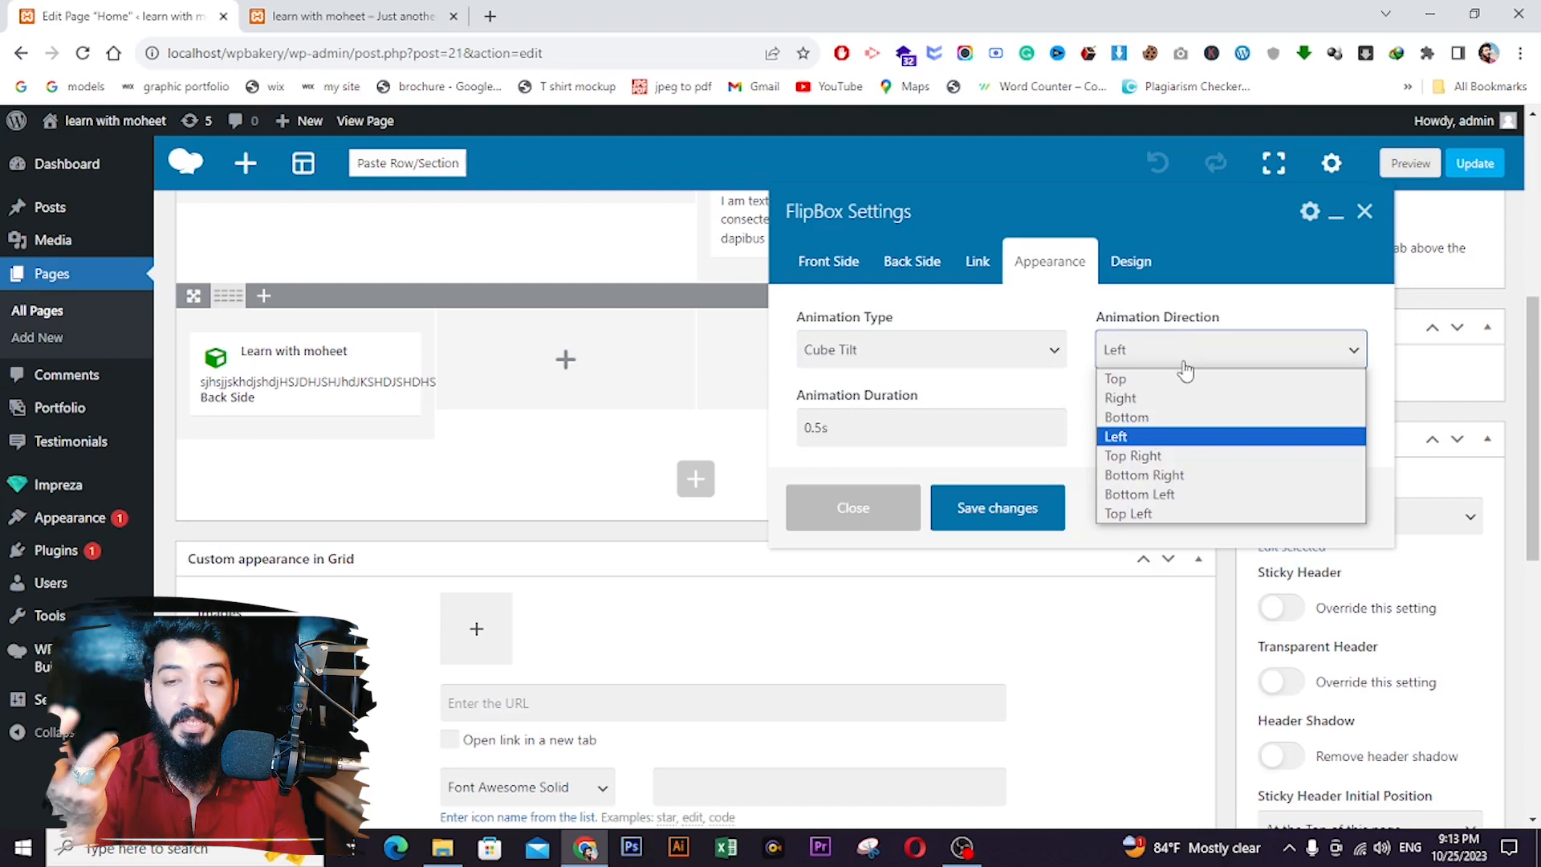
pyautogui.click(1169, 418)
pyautogui.click(872, 418)
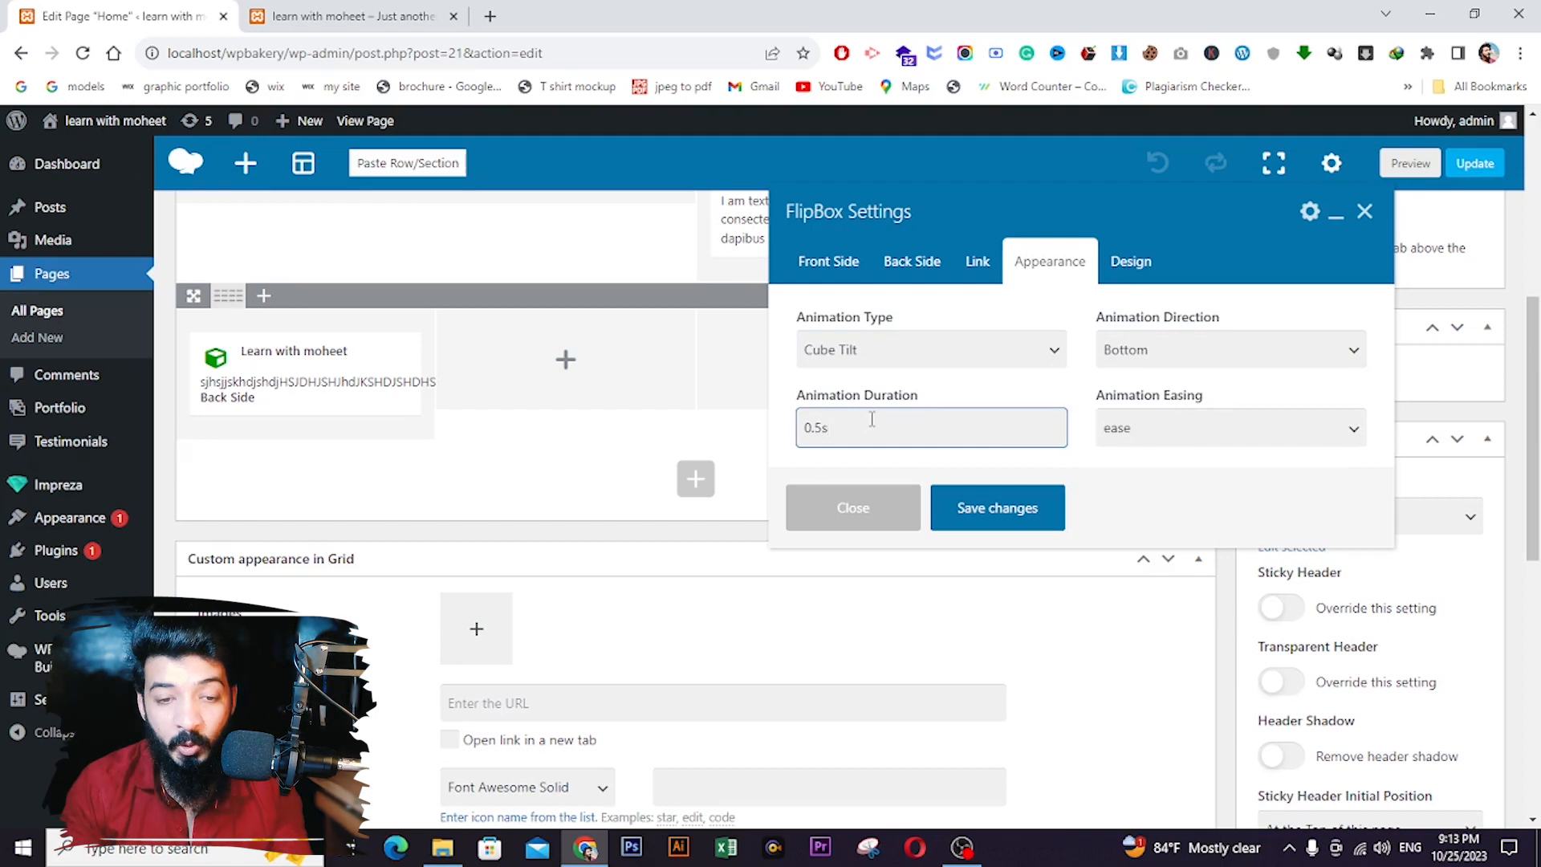
pyautogui.moveTo(816, 428); pyautogui.dragTo(823, 428)
pyautogui.write('10')
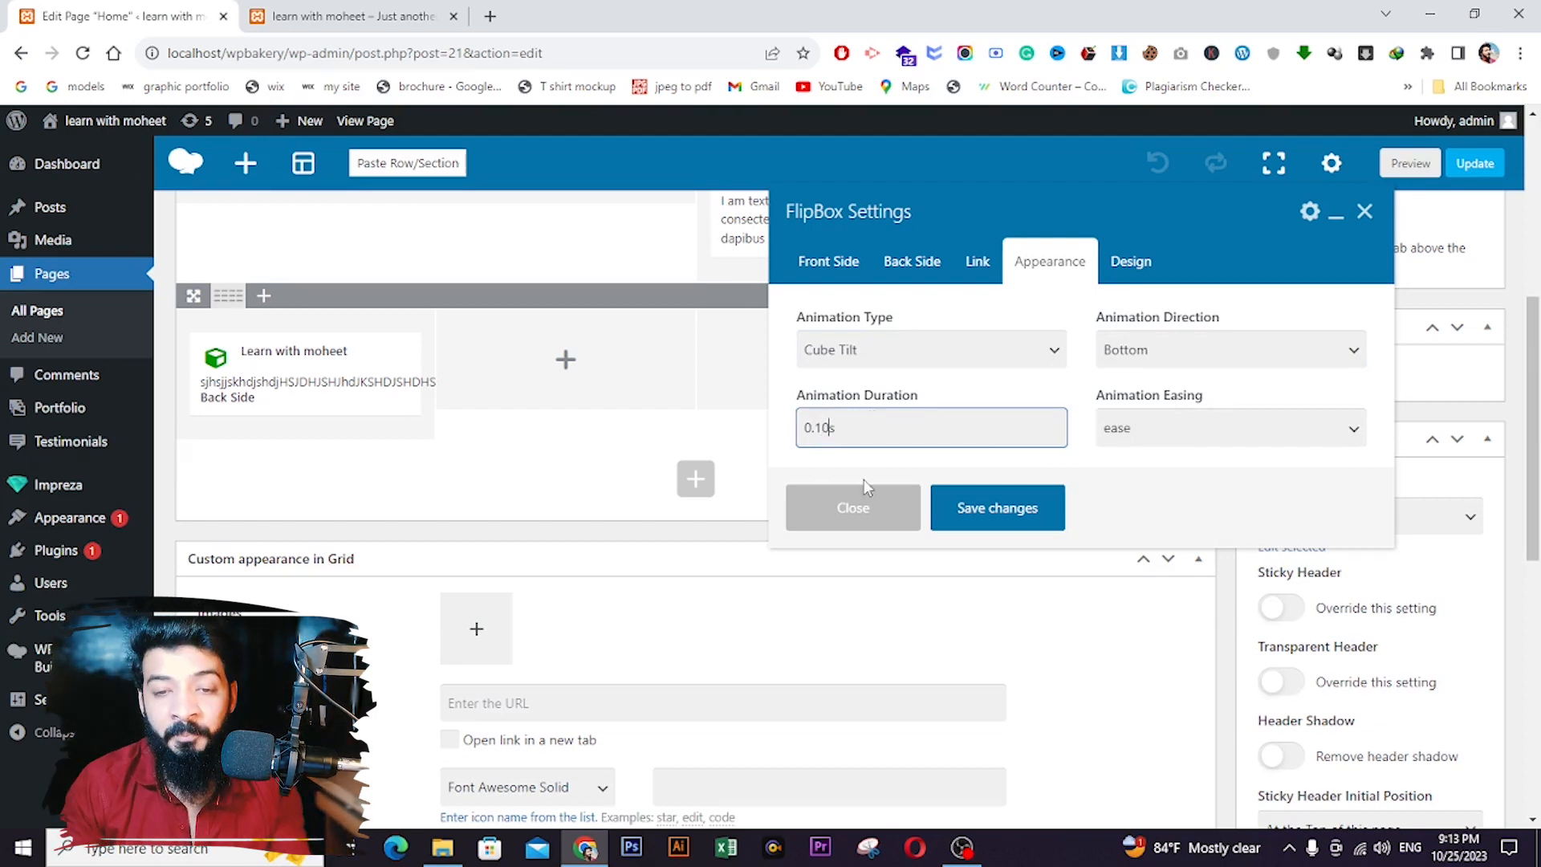
pyautogui.click(1201, 432)
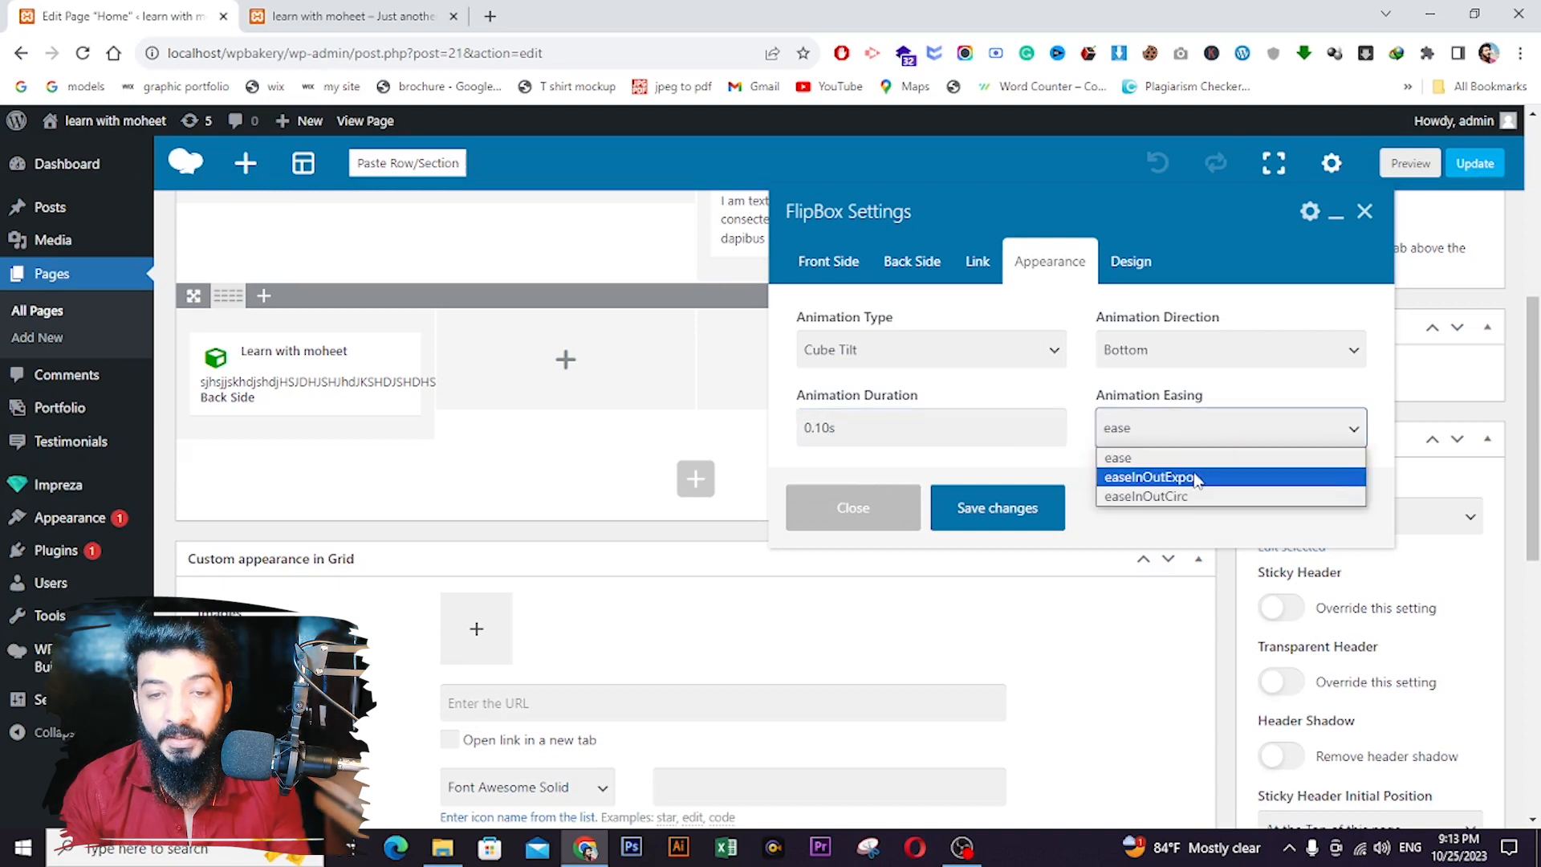
pyautogui.click(1197, 480)
# - Save the FlipBox settings, update the page, and reload the live site
pyautogui.click(1109, 268)
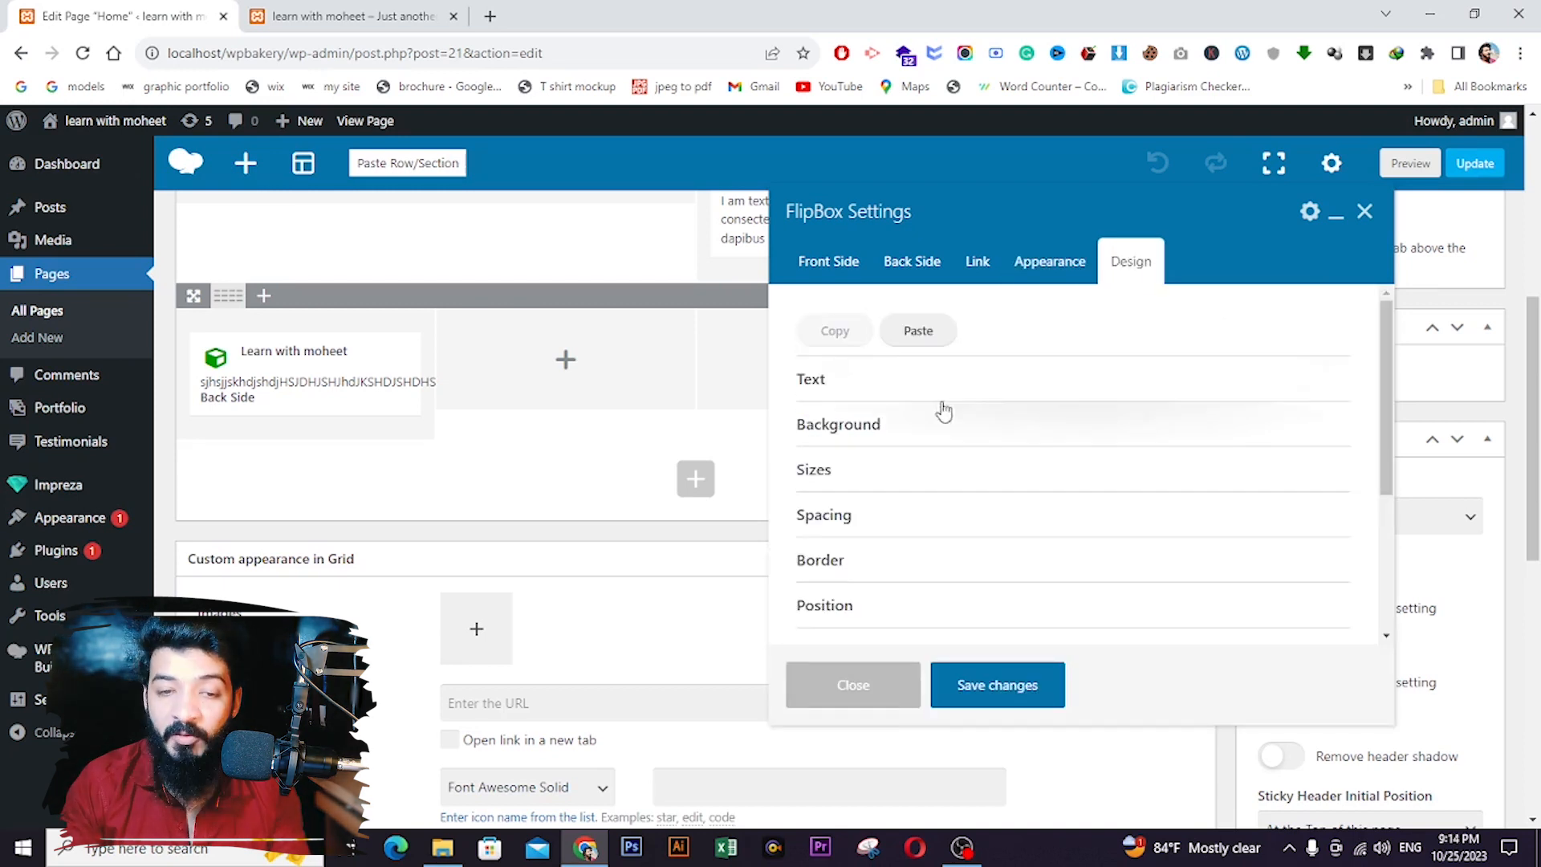
pyautogui.click(988, 685)
pyautogui.scroll(4, 1384, 309)
pyautogui.click(1462, 299)
pyautogui.click(353, 16)
pyautogui.press('F5')
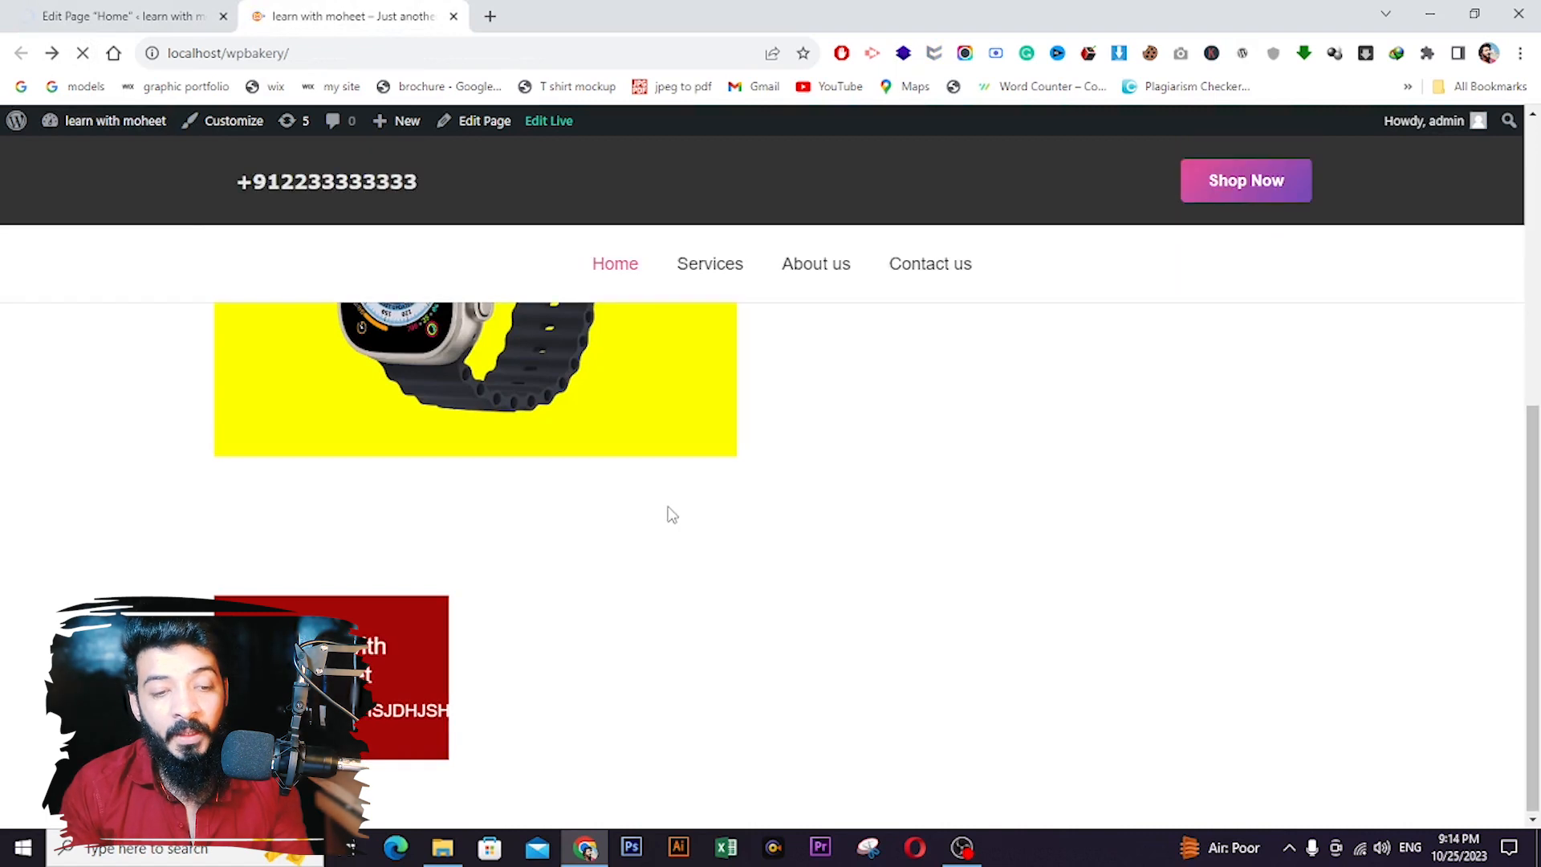
# - Check the new Cube Tilt flip on the live site's red FlipBox
pyautogui.moveTo(379, 662)
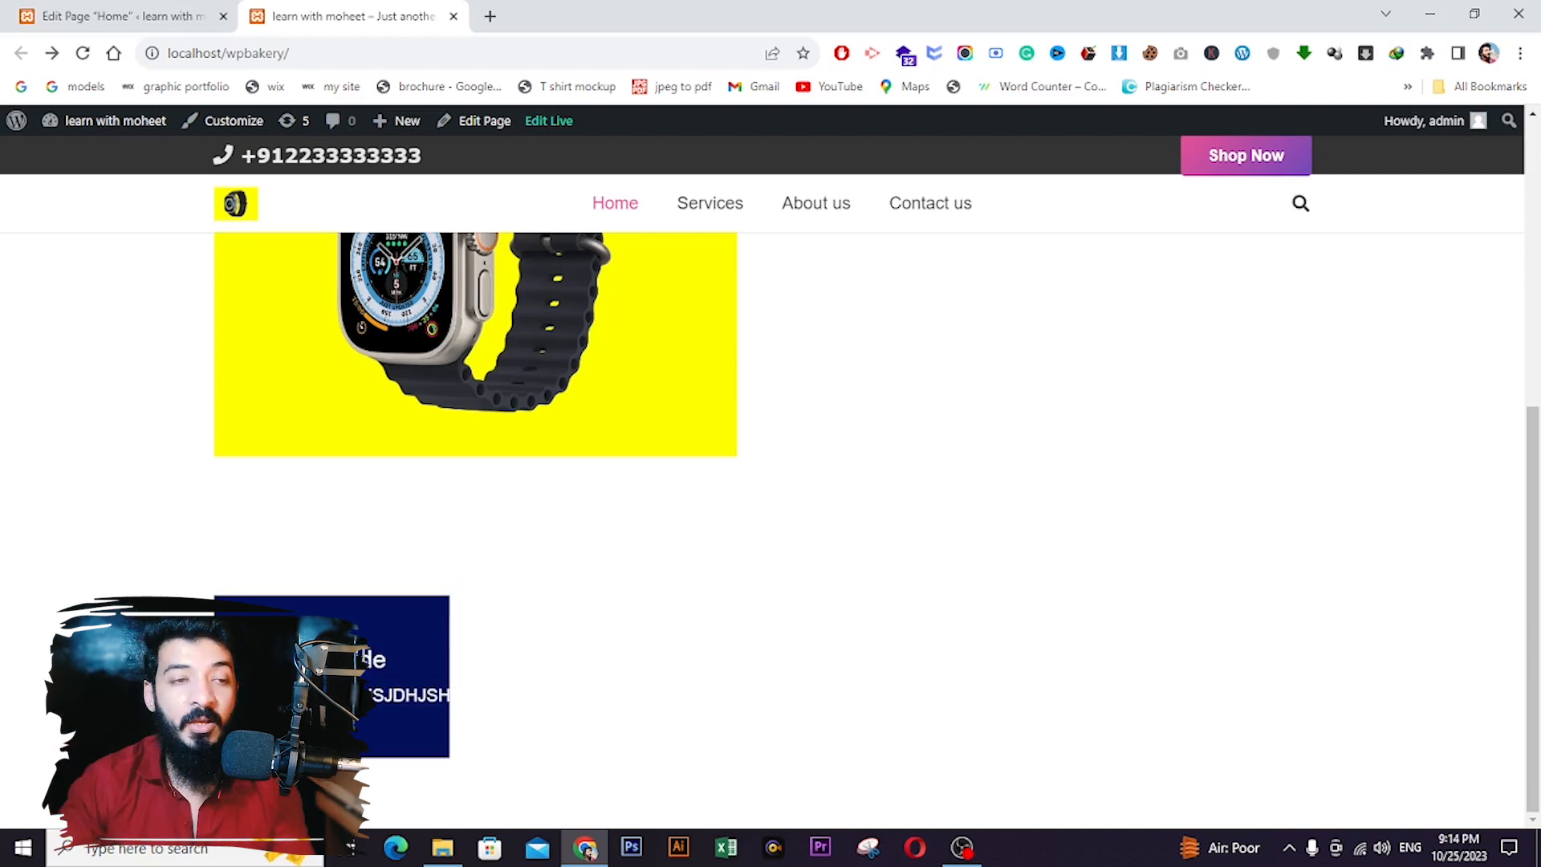
# - Back in the editor, set the FlipBox animation to Cover Open toward Top Right
pyautogui.click(120, 16)
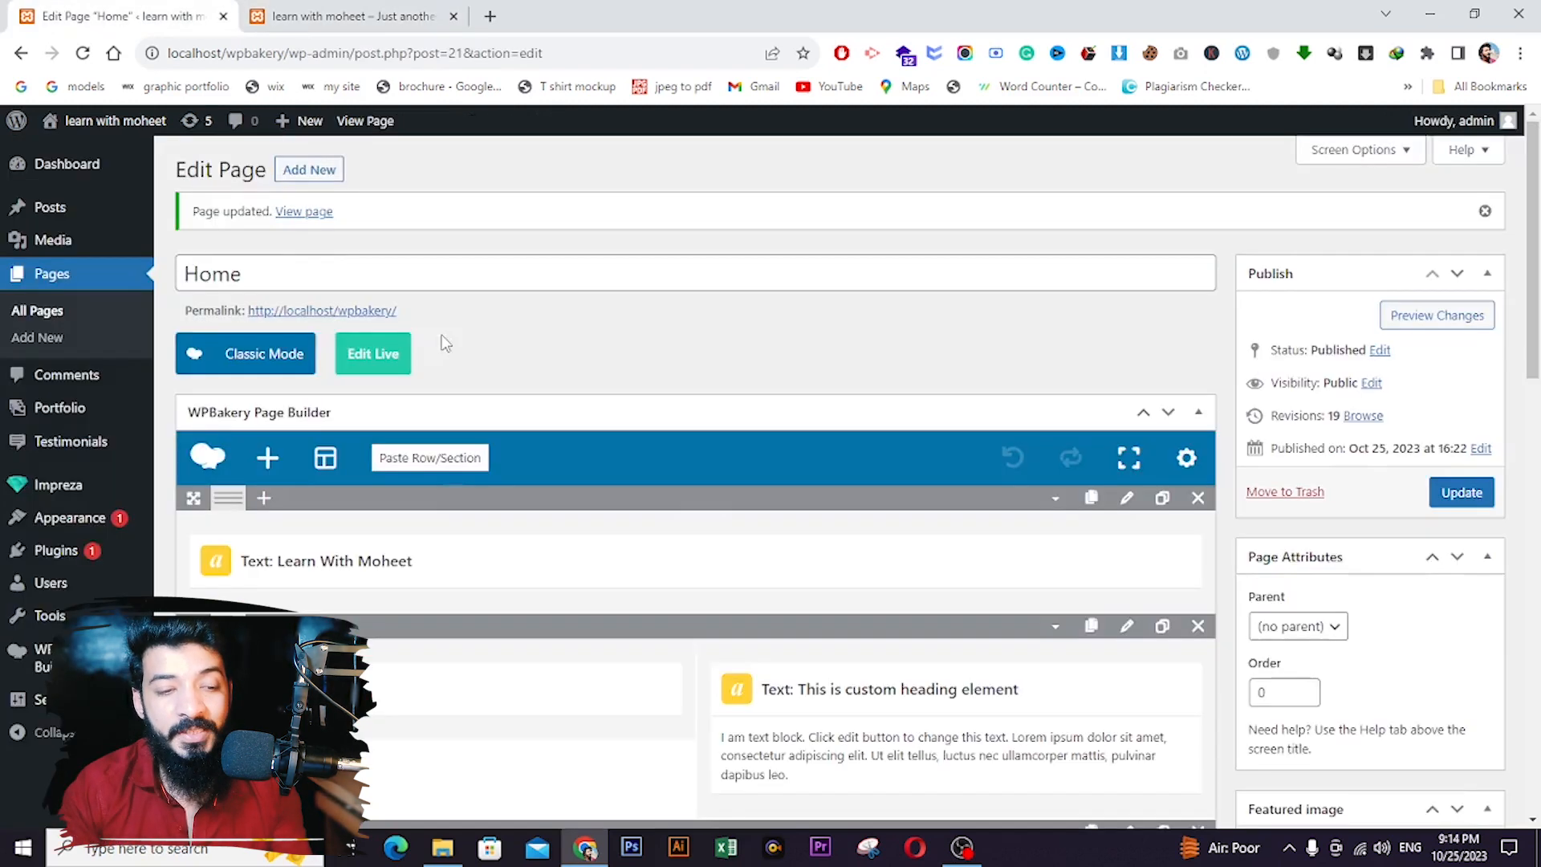
pyautogui.scroll(-3, 359, 551)
pyautogui.scroll(-3, 359, 552)
pyautogui.moveTo(341, 474)
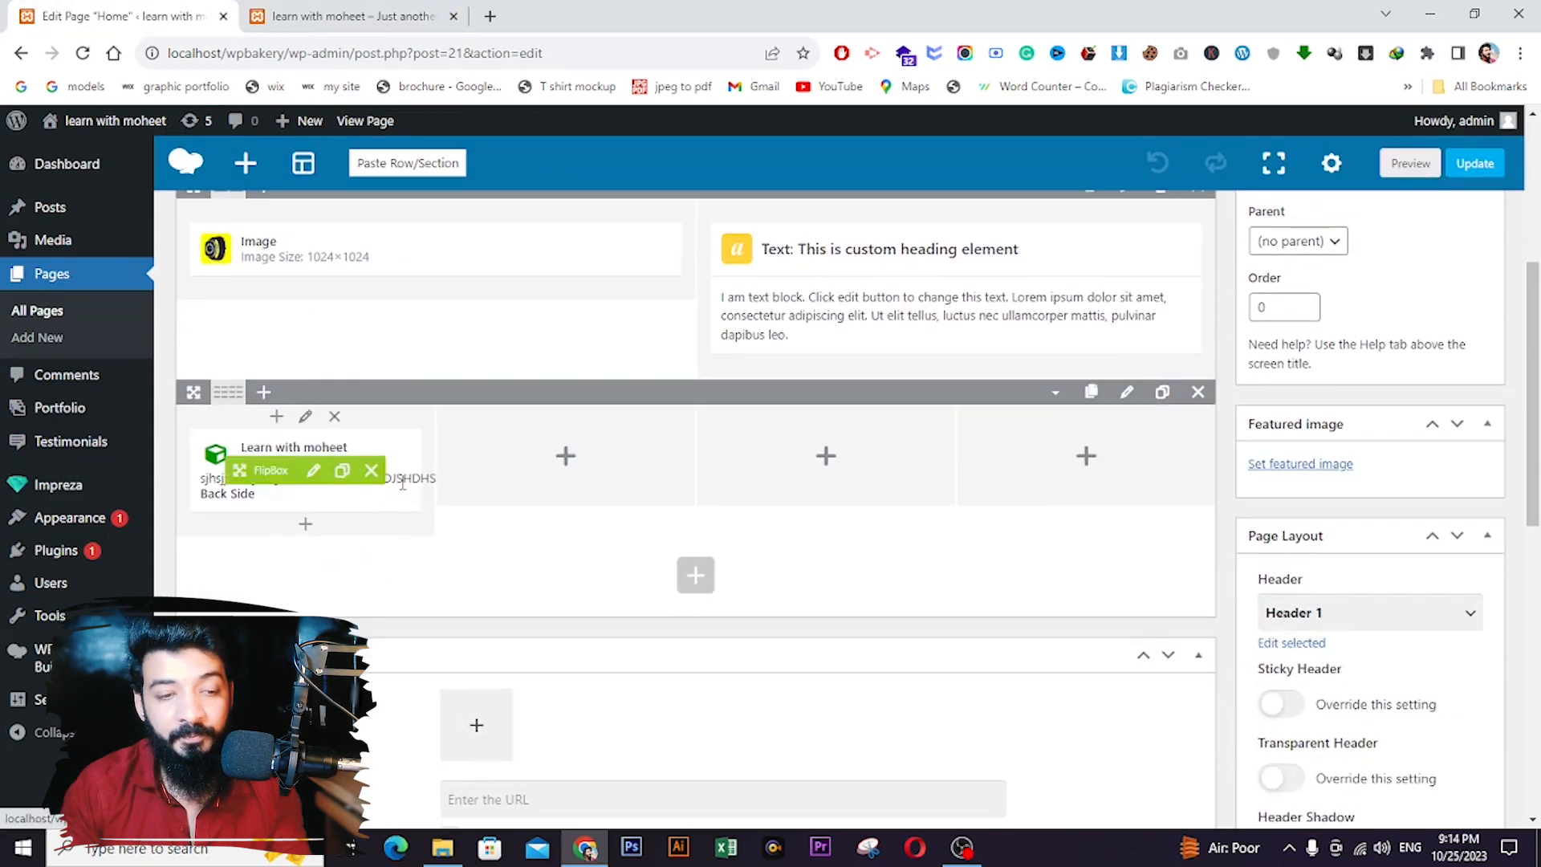
pyautogui.click(314, 471)
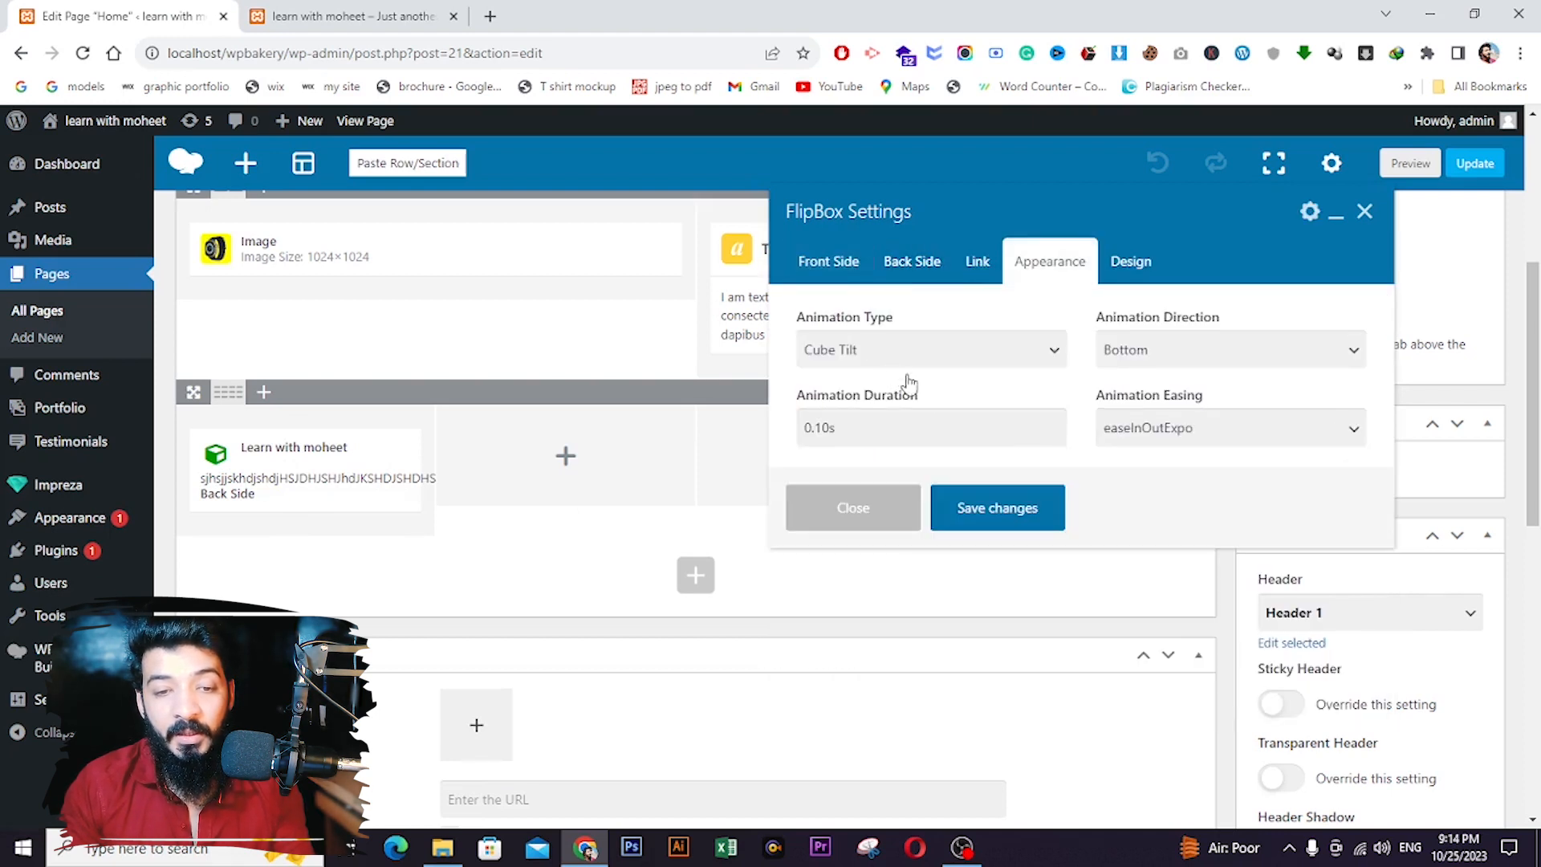
pyautogui.click(849, 362)
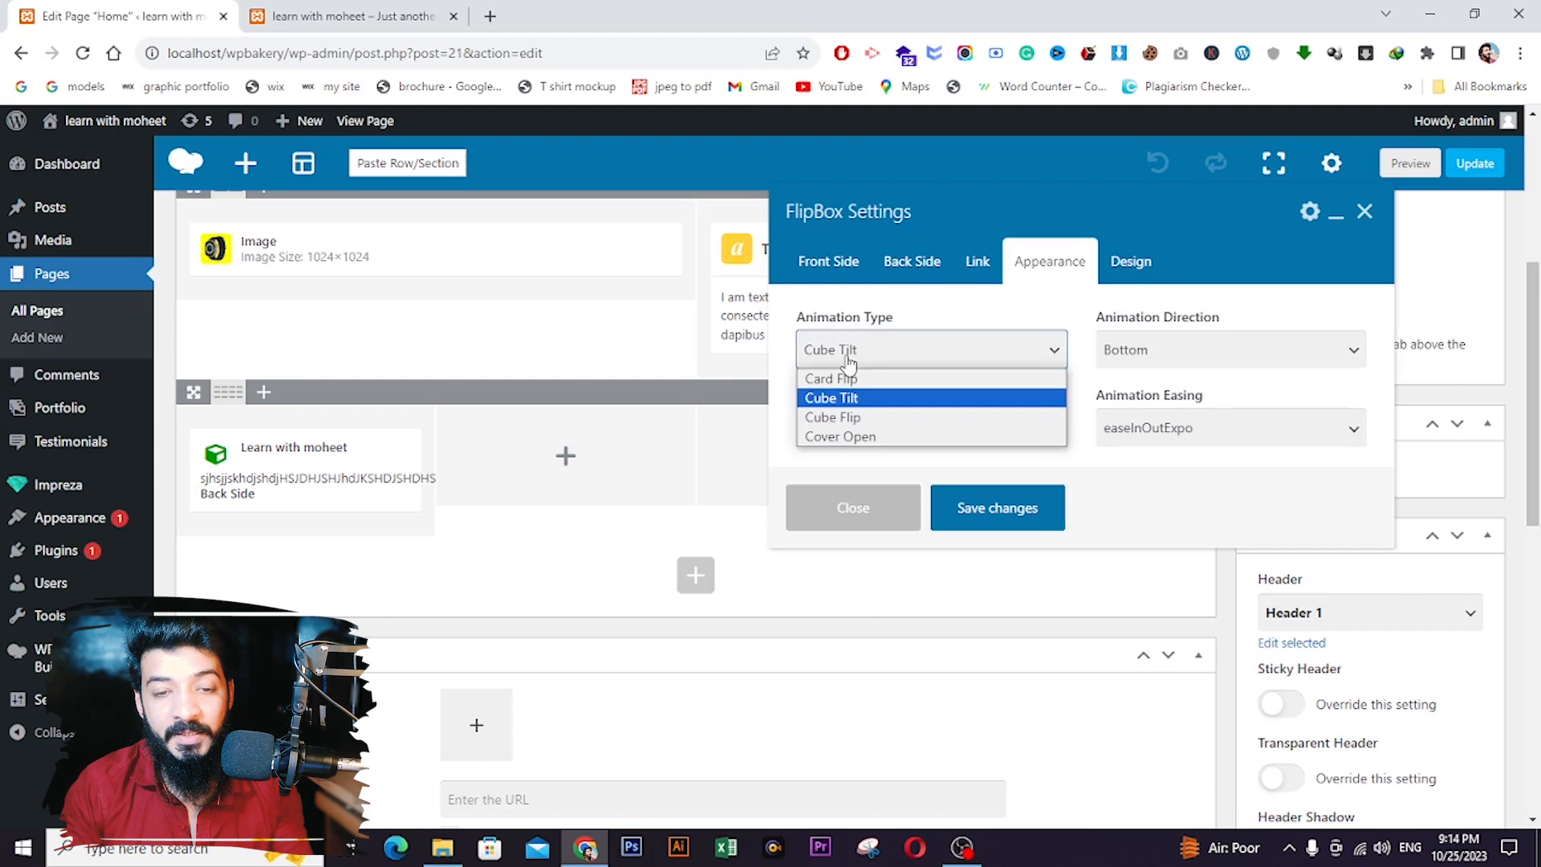
pyautogui.click(895, 438)
pyautogui.click(1164, 360)
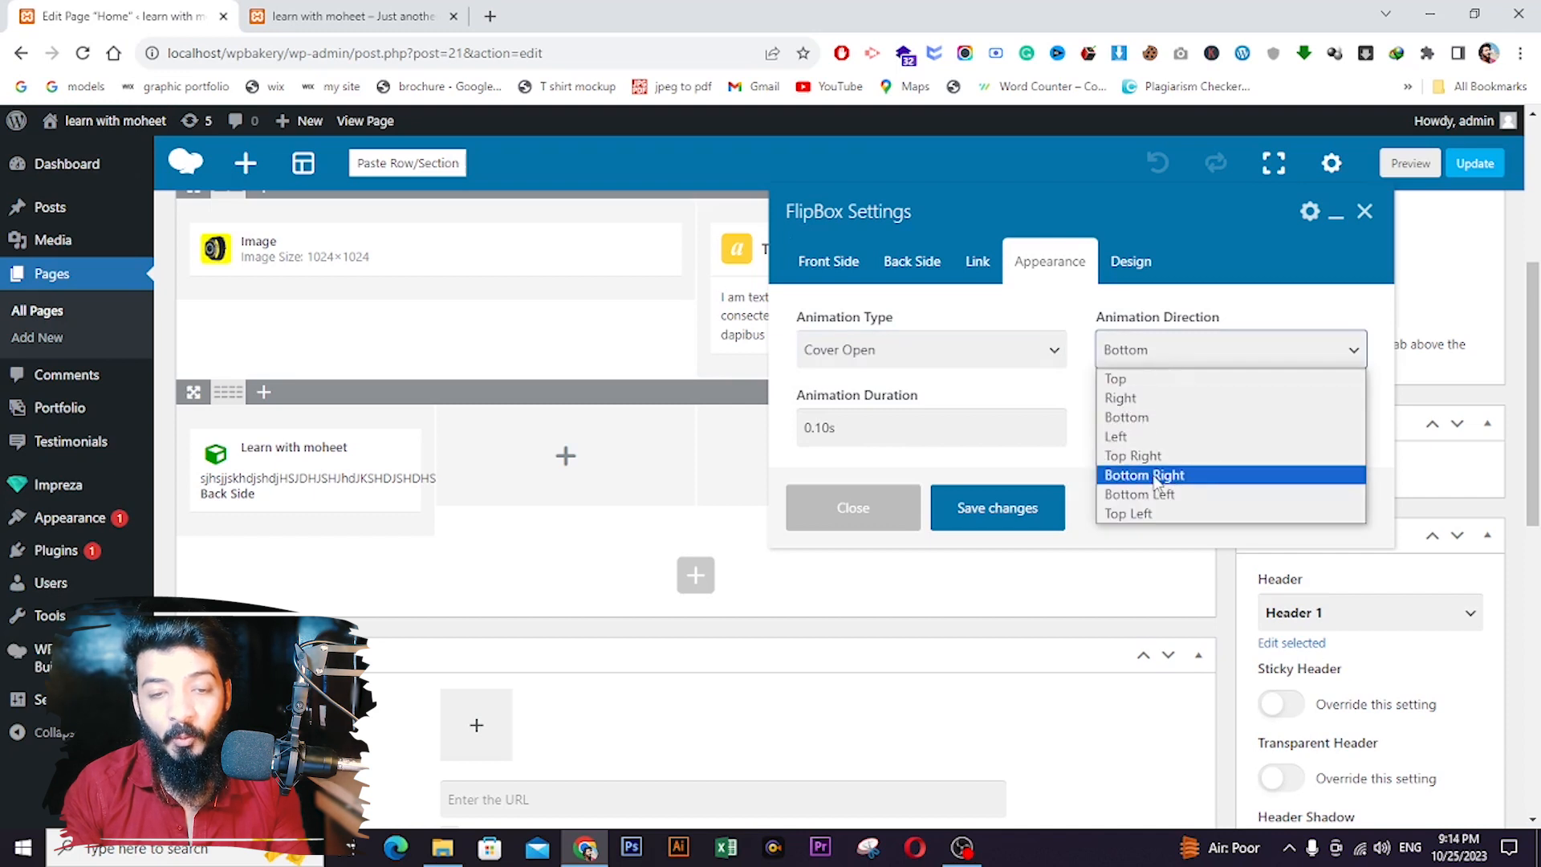
pyautogui.click(1124, 451)
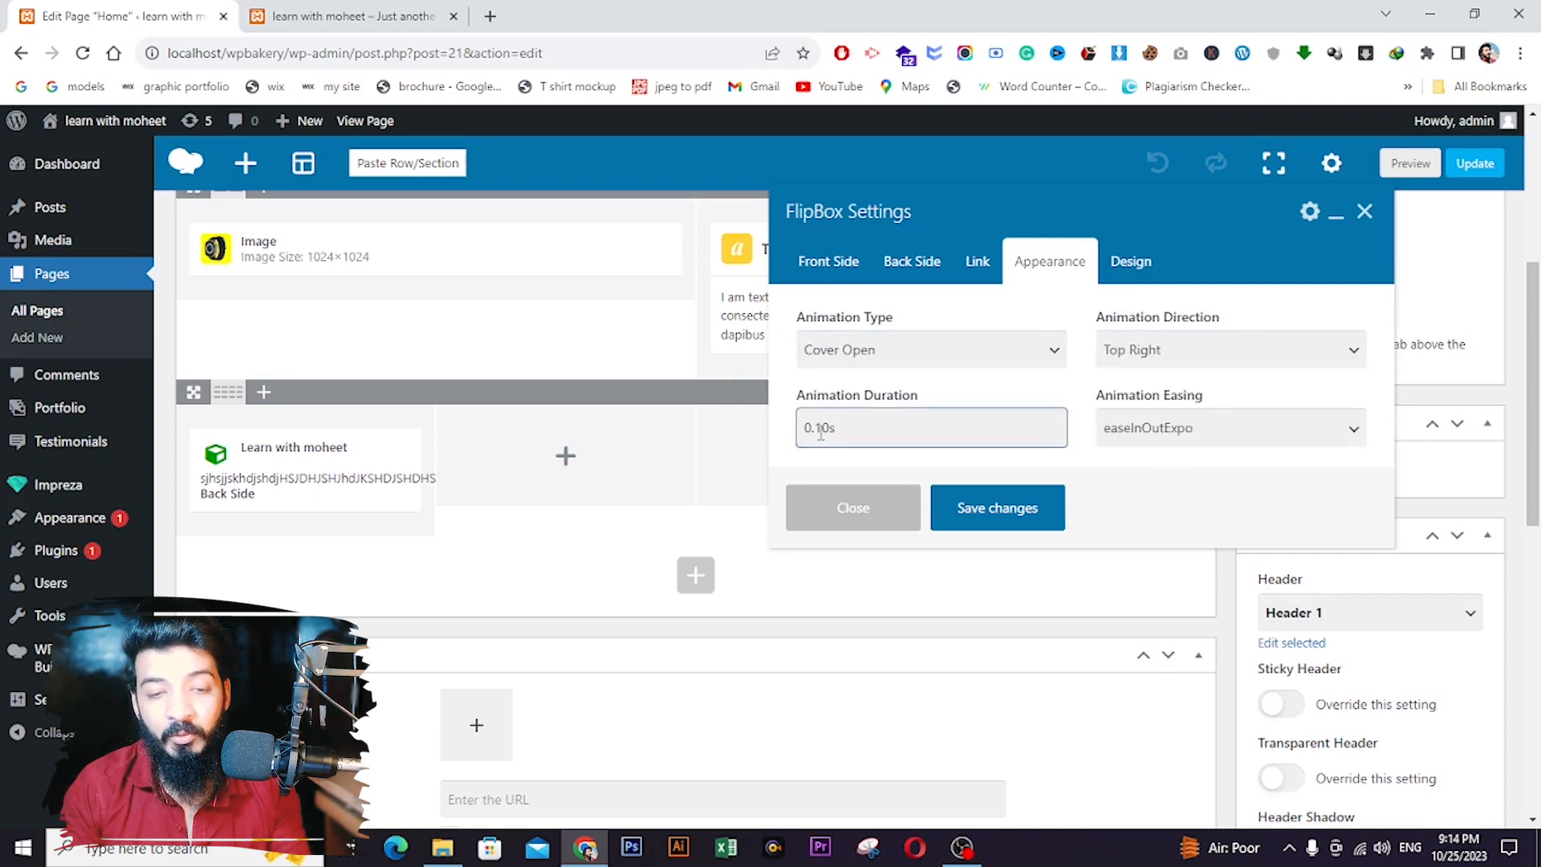
# - Shorten the flip to 0.05s with plain ease easing, then save and update the page
pyautogui.moveTo(816, 431); pyautogui.dragTo(829, 431)
pyautogui.write('05')
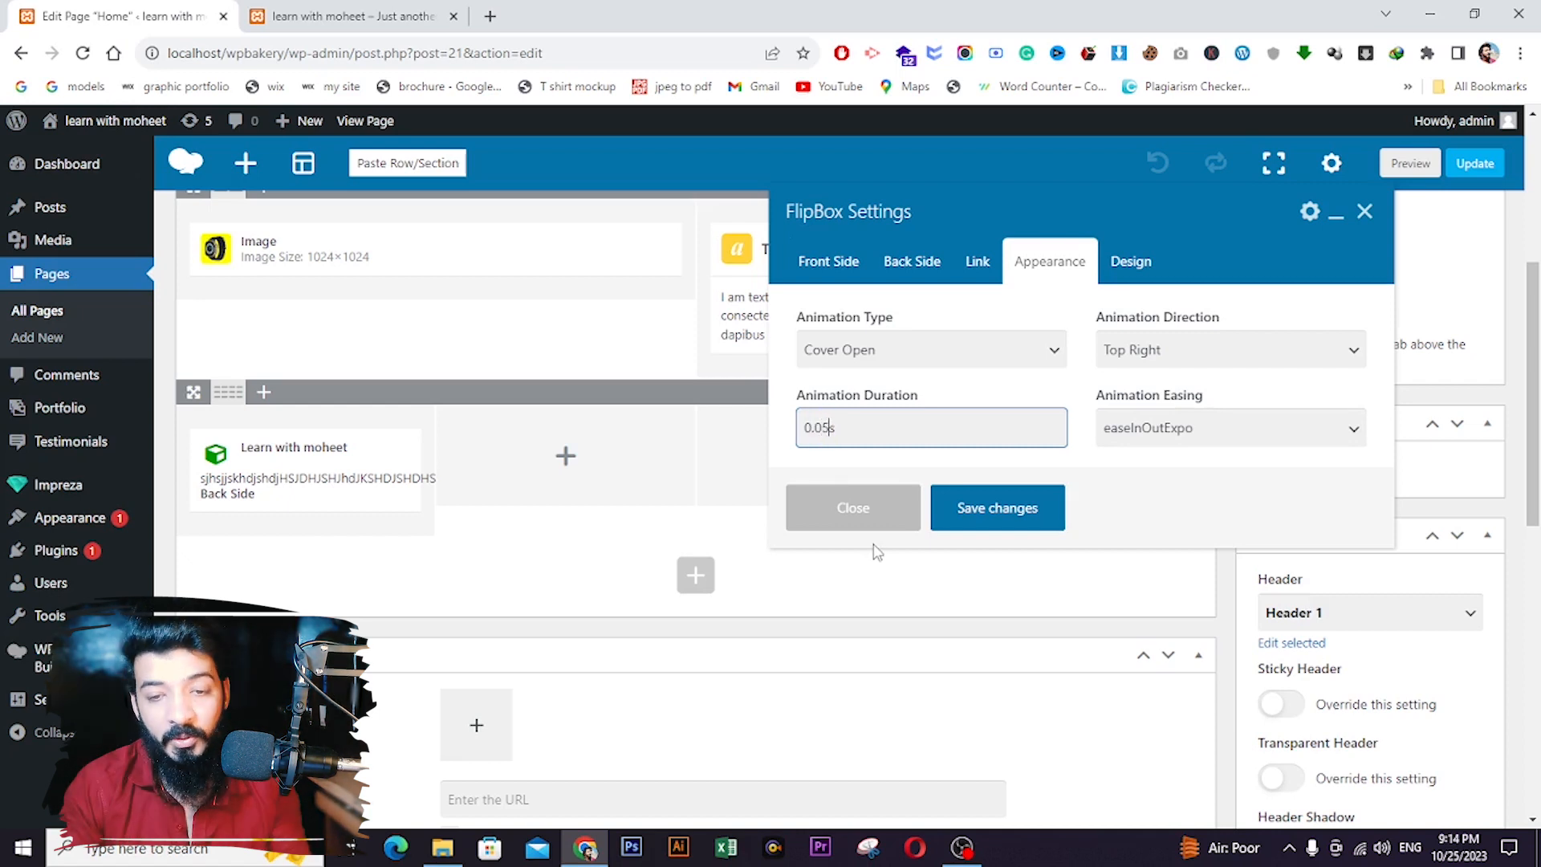
pyautogui.click(1156, 428)
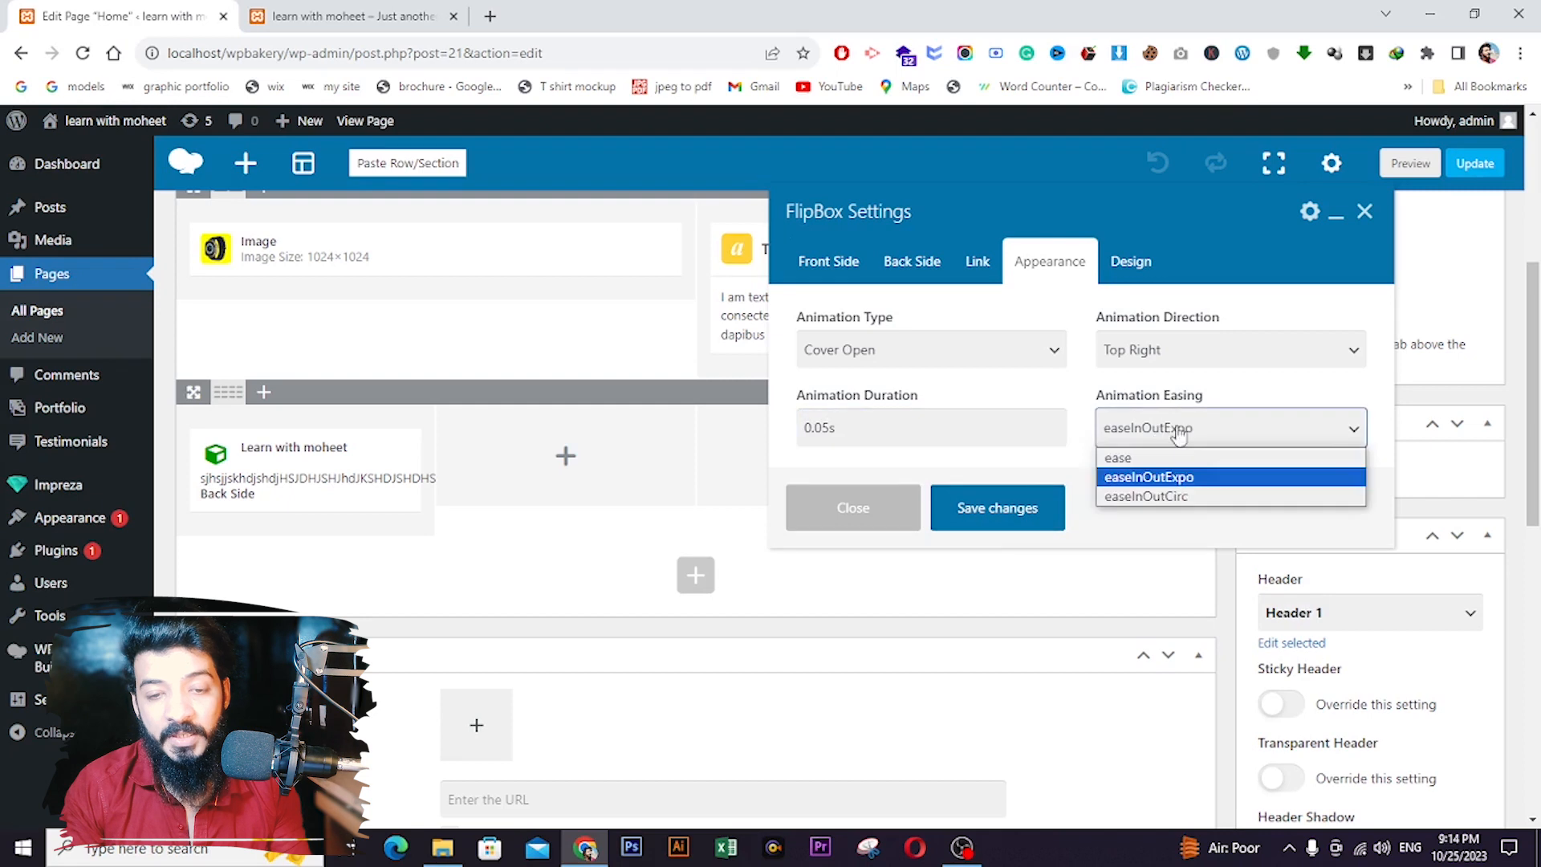
pyautogui.click(1153, 459)
pyautogui.click(995, 522)
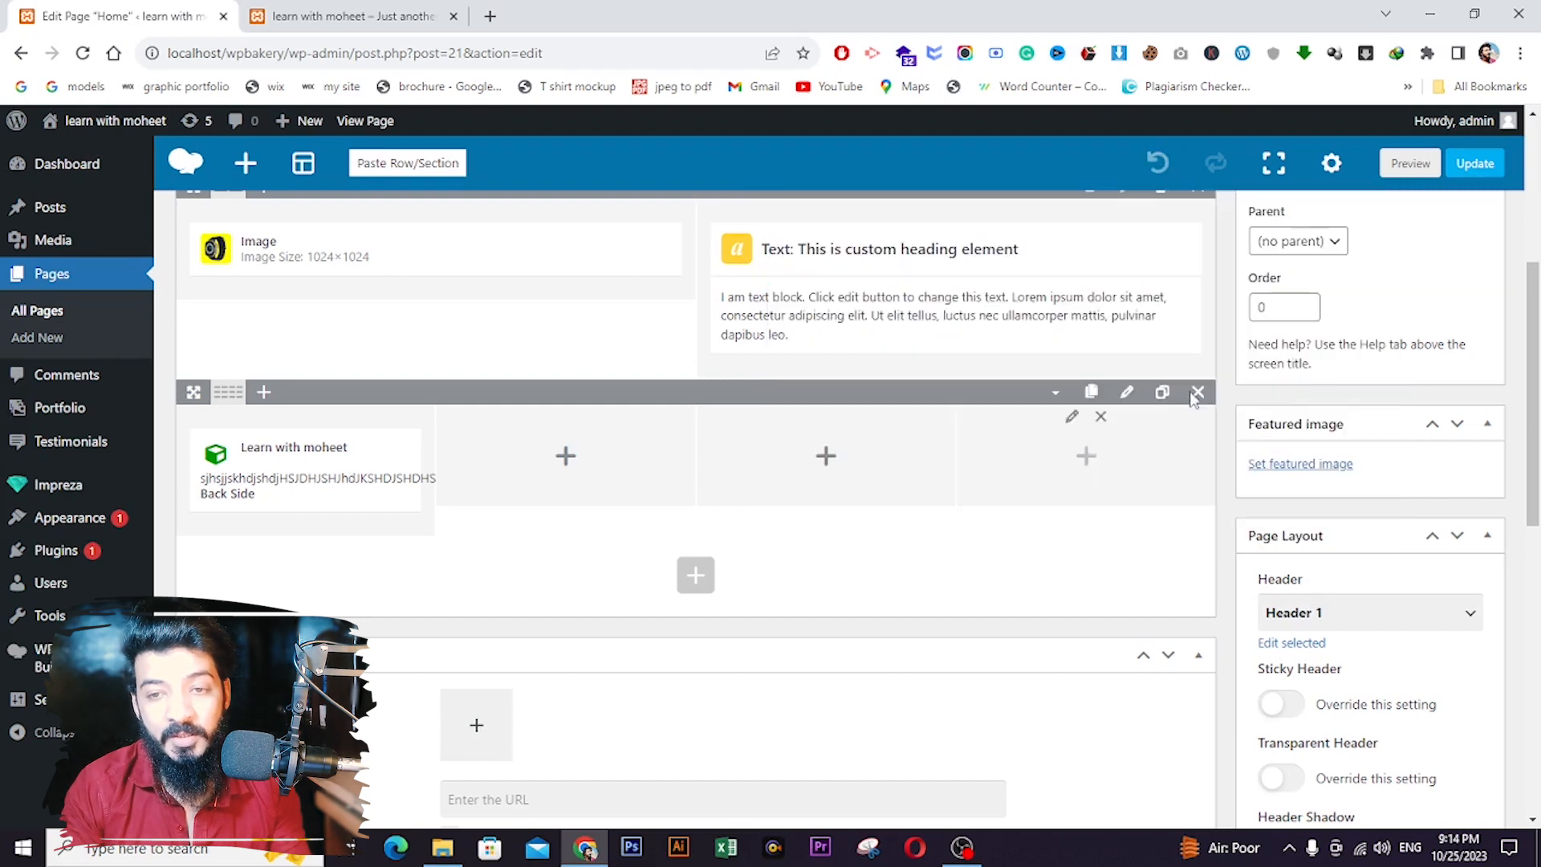
pyautogui.click(1476, 163)
pyautogui.click(354, 16)
# - Reload the live site to test the Cover Open flip, then reopen the FlipBox settings in the editor
pyautogui.click(83, 53)
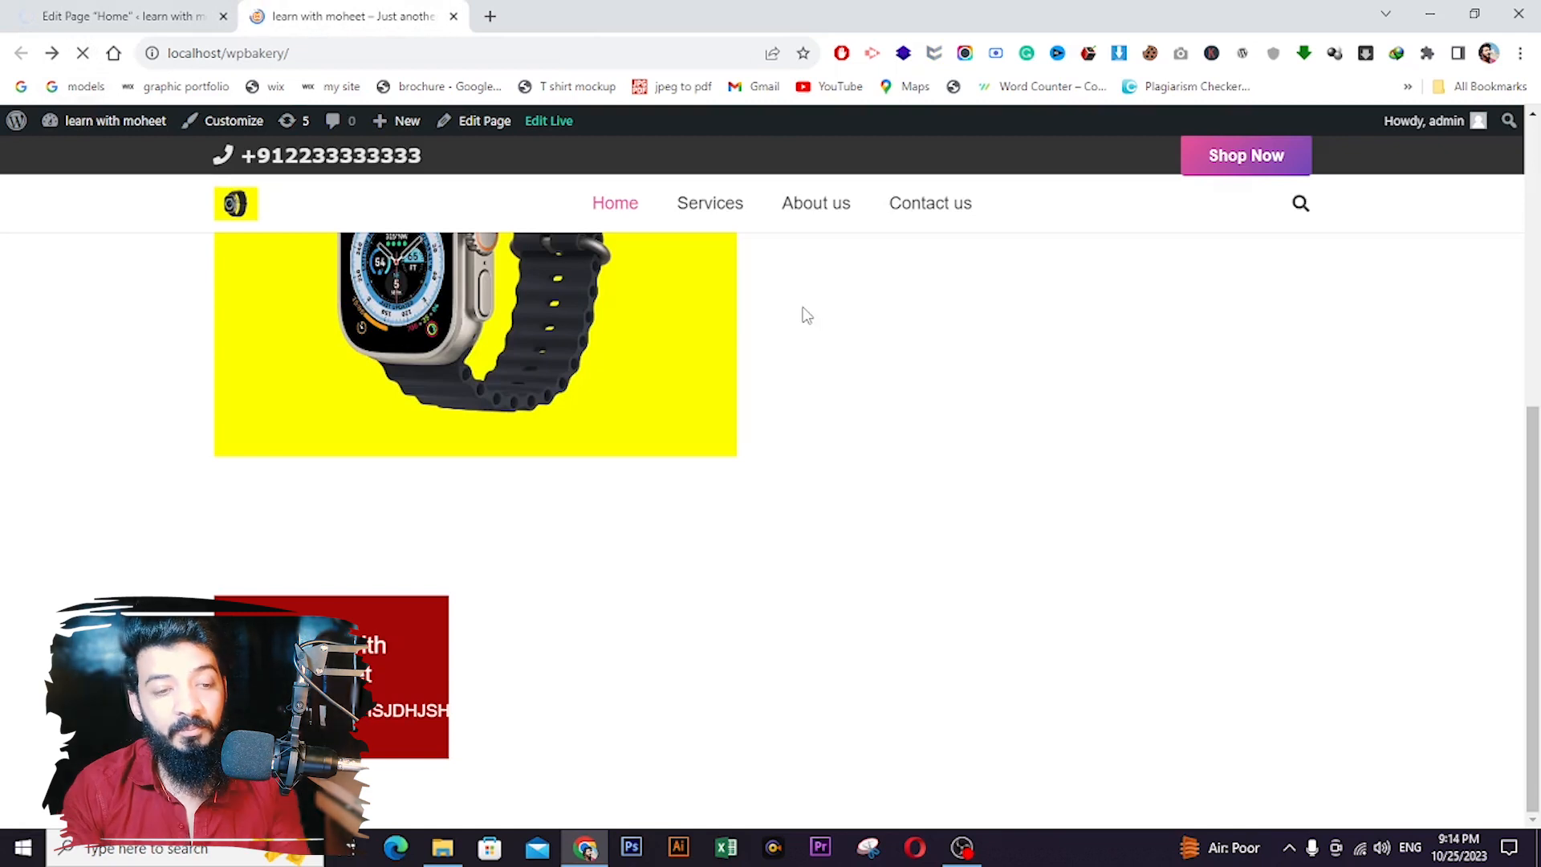
pyautogui.moveTo(345, 681)
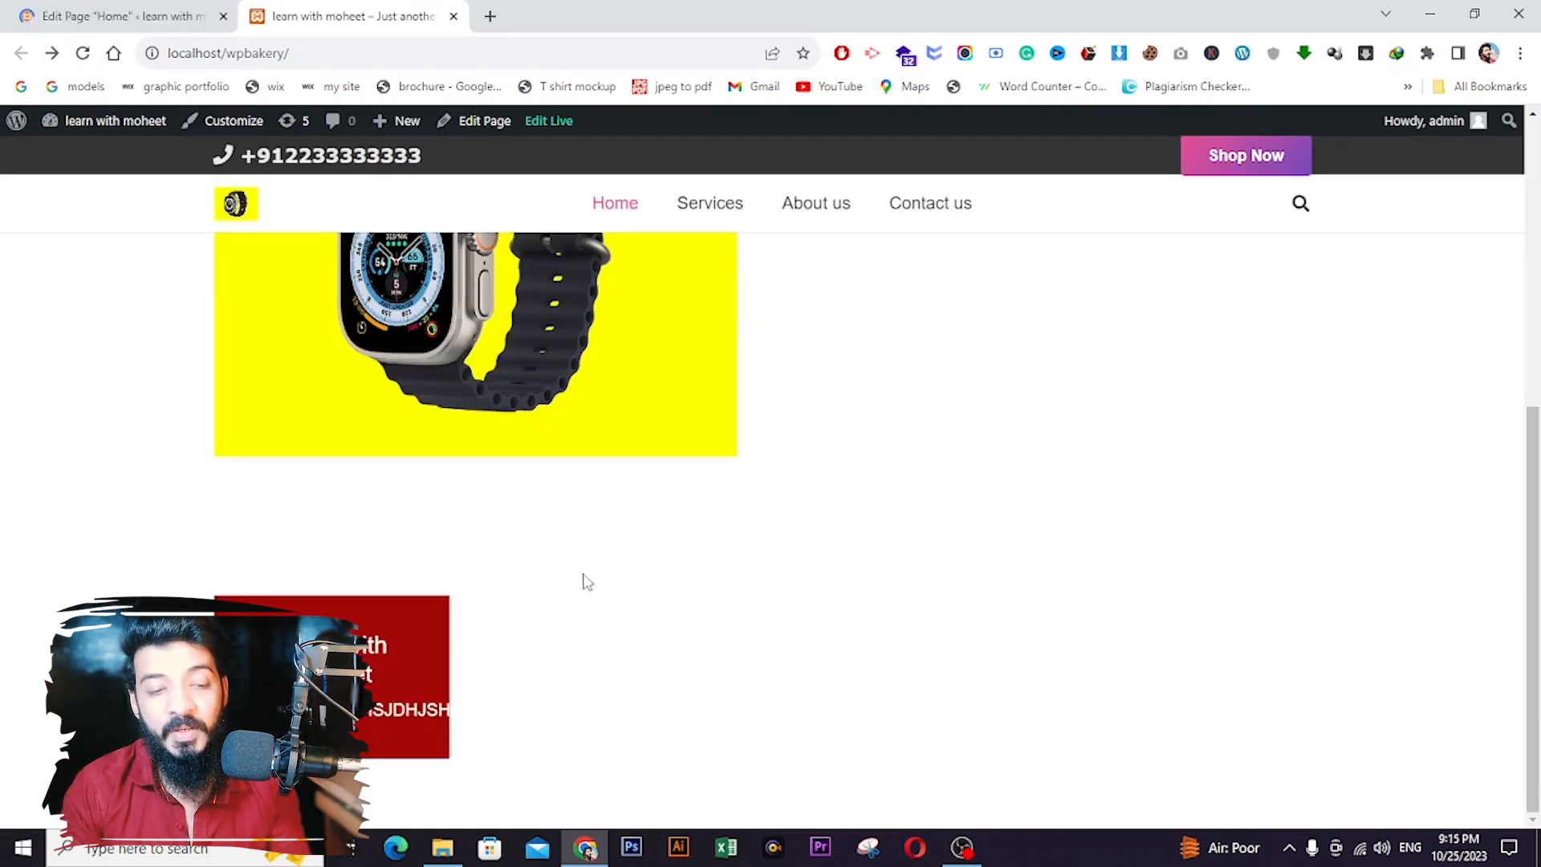
pyautogui.click(144, 15)
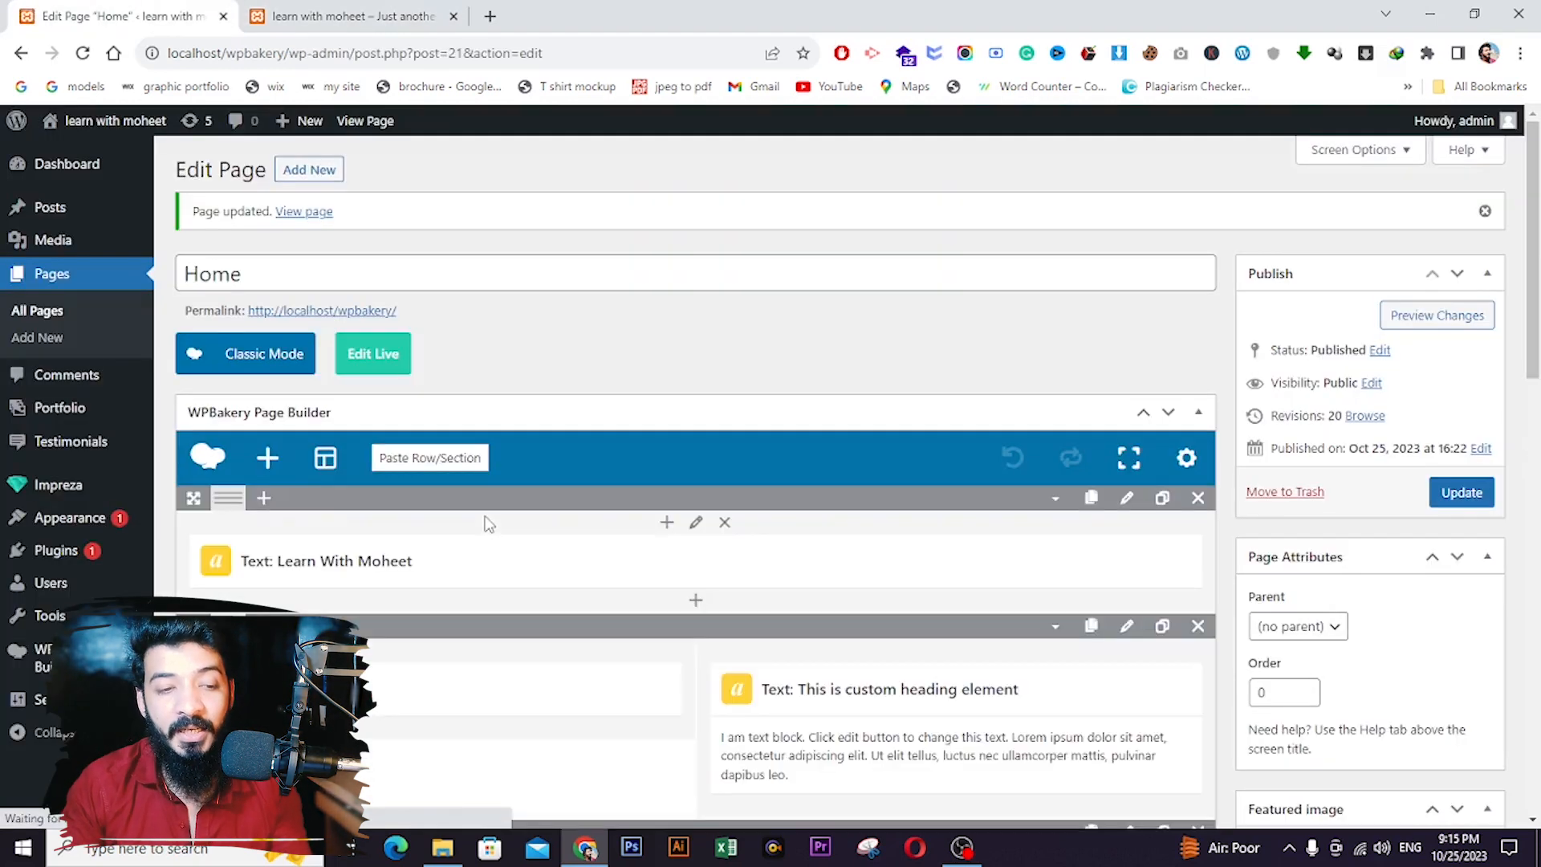
pyautogui.scroll(-4, 481, 522)
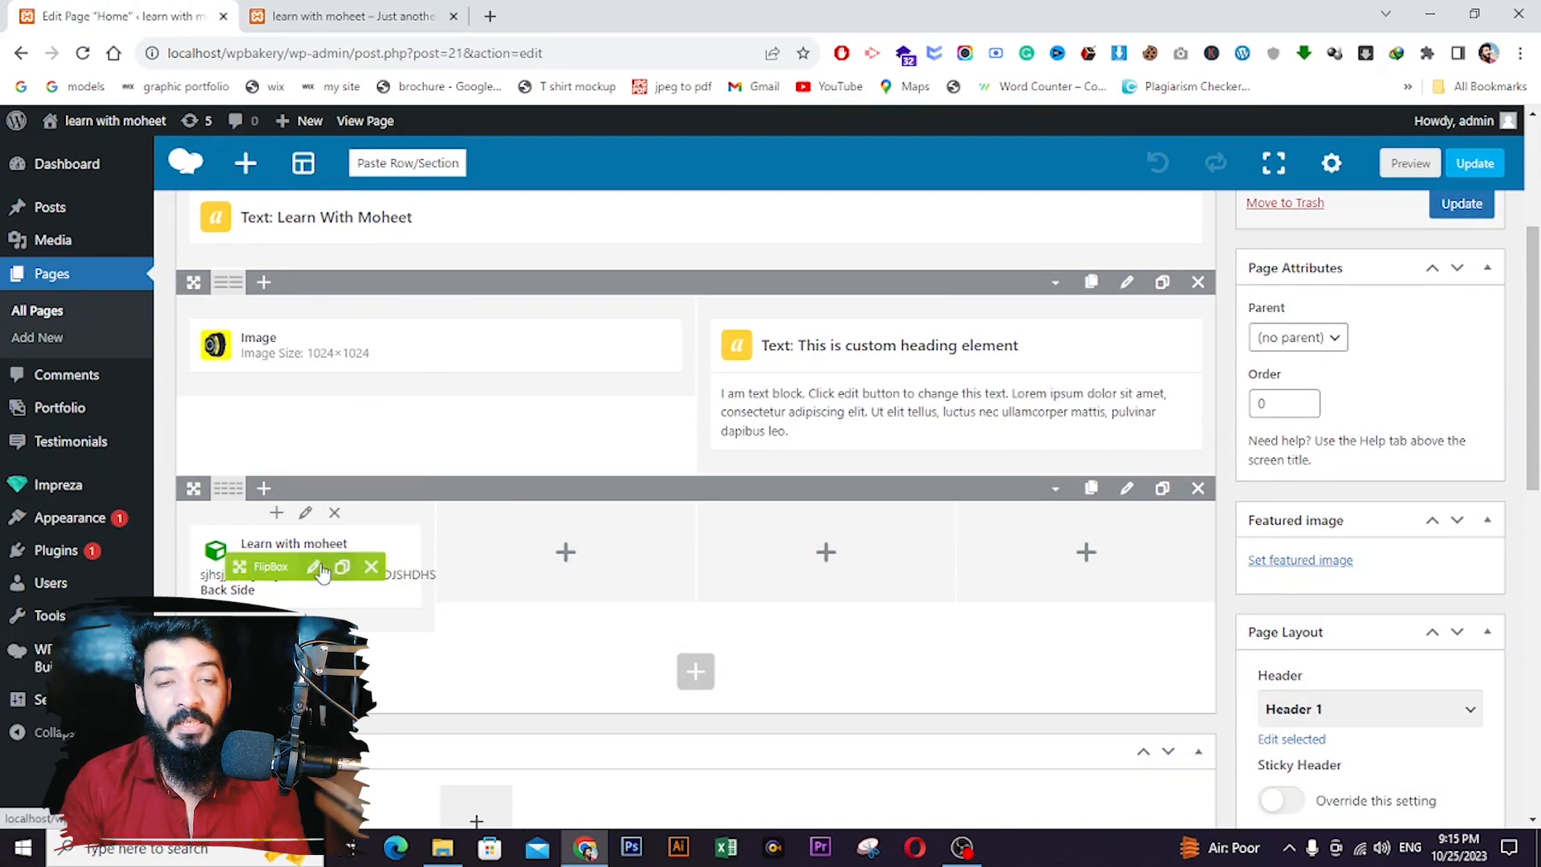
pyautogui.click(317, 567)
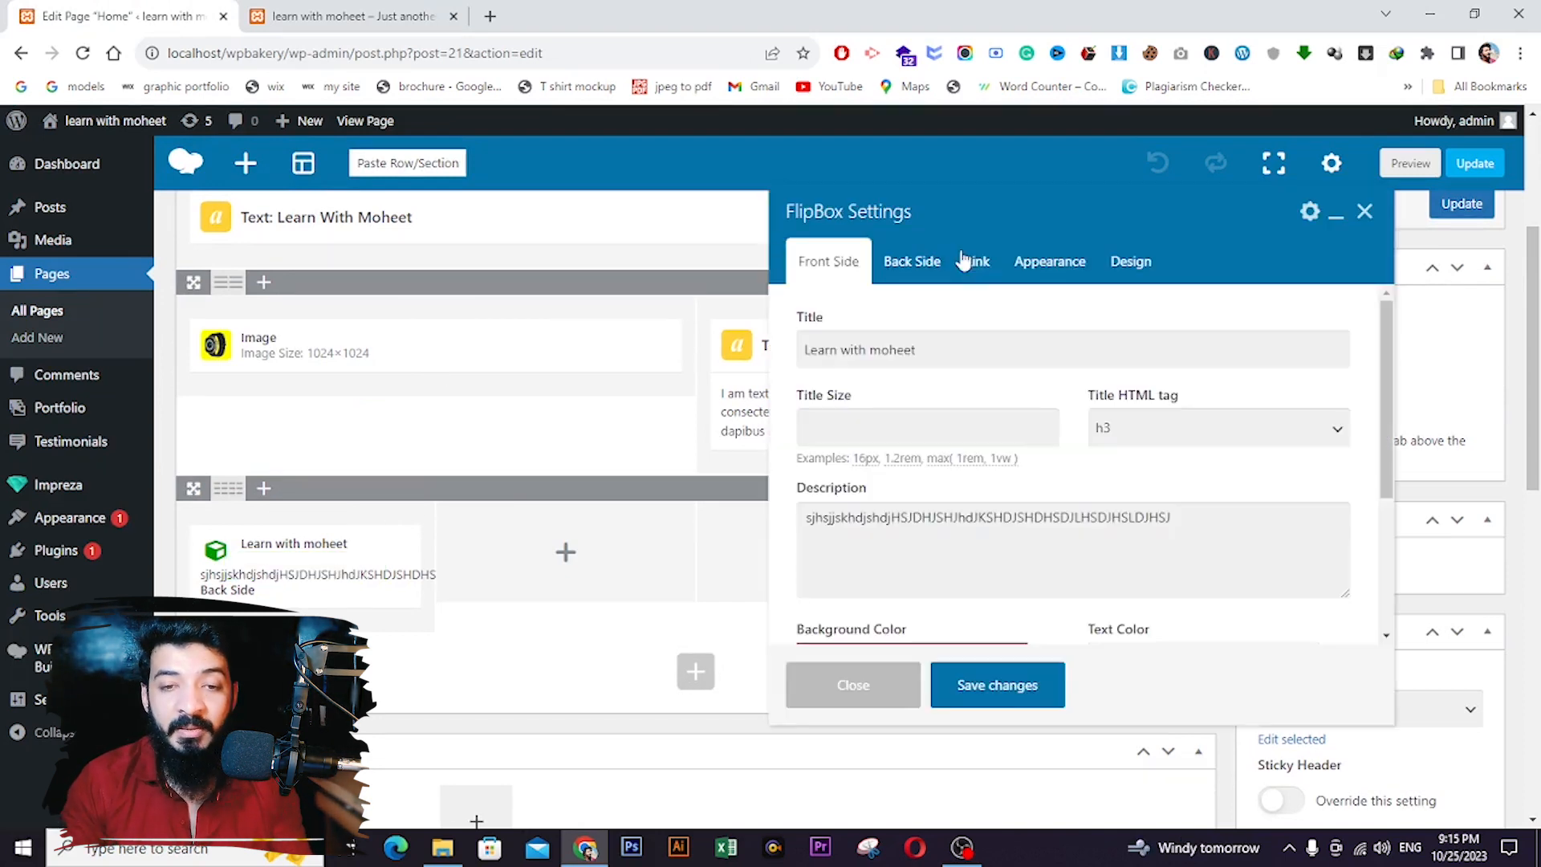
# - Change the FlipBox animation duration from 0.05s to 0.20s and save the settings
pyautogui.click(1054, 270)
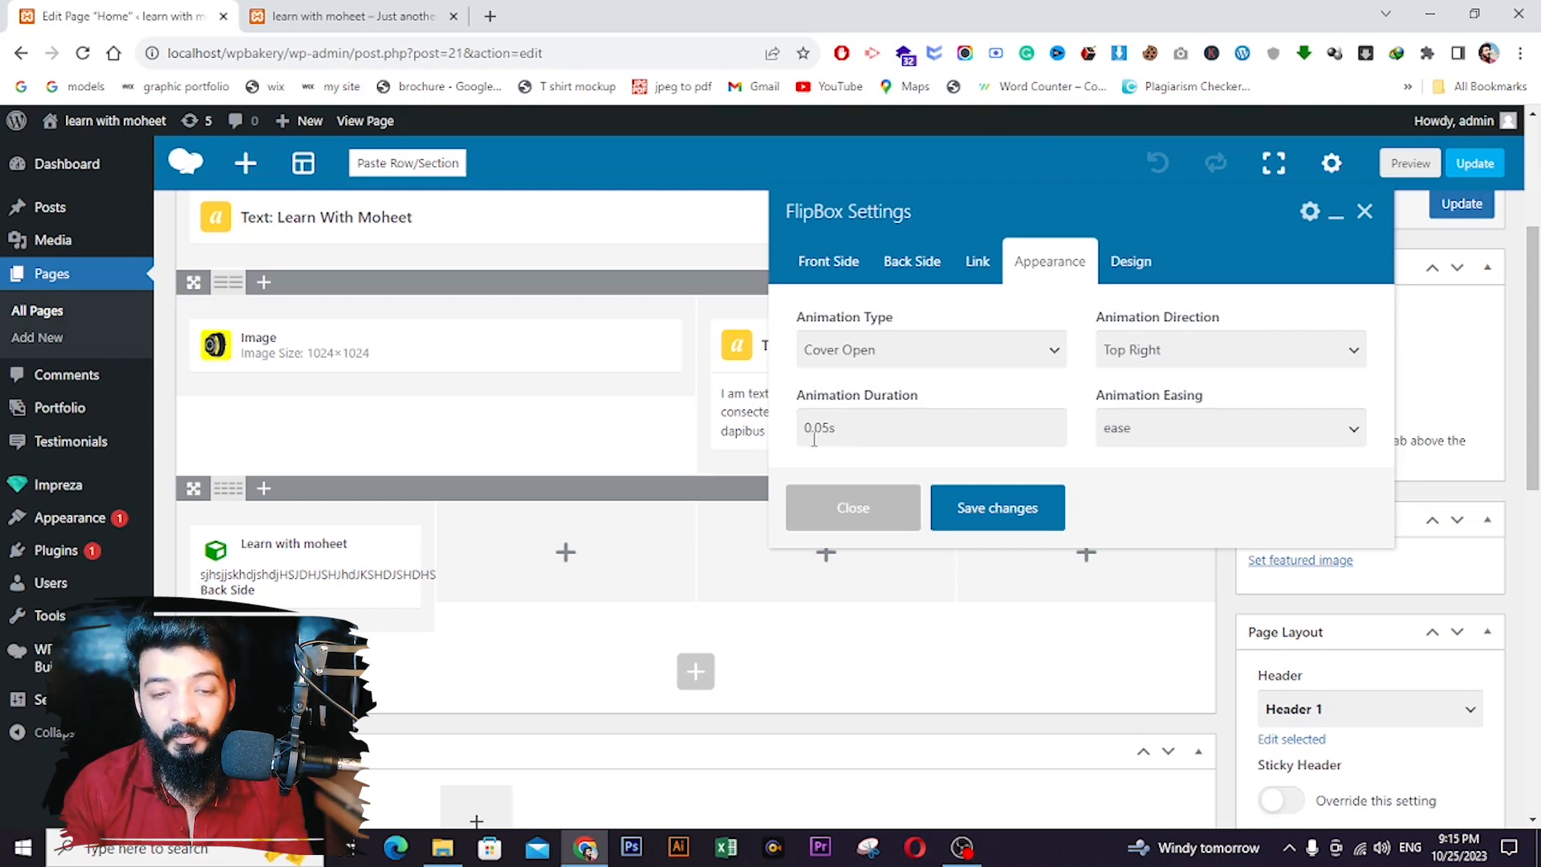
pyautogui.moveTo(816, 428); pyautogui.dragTo(829, 430)
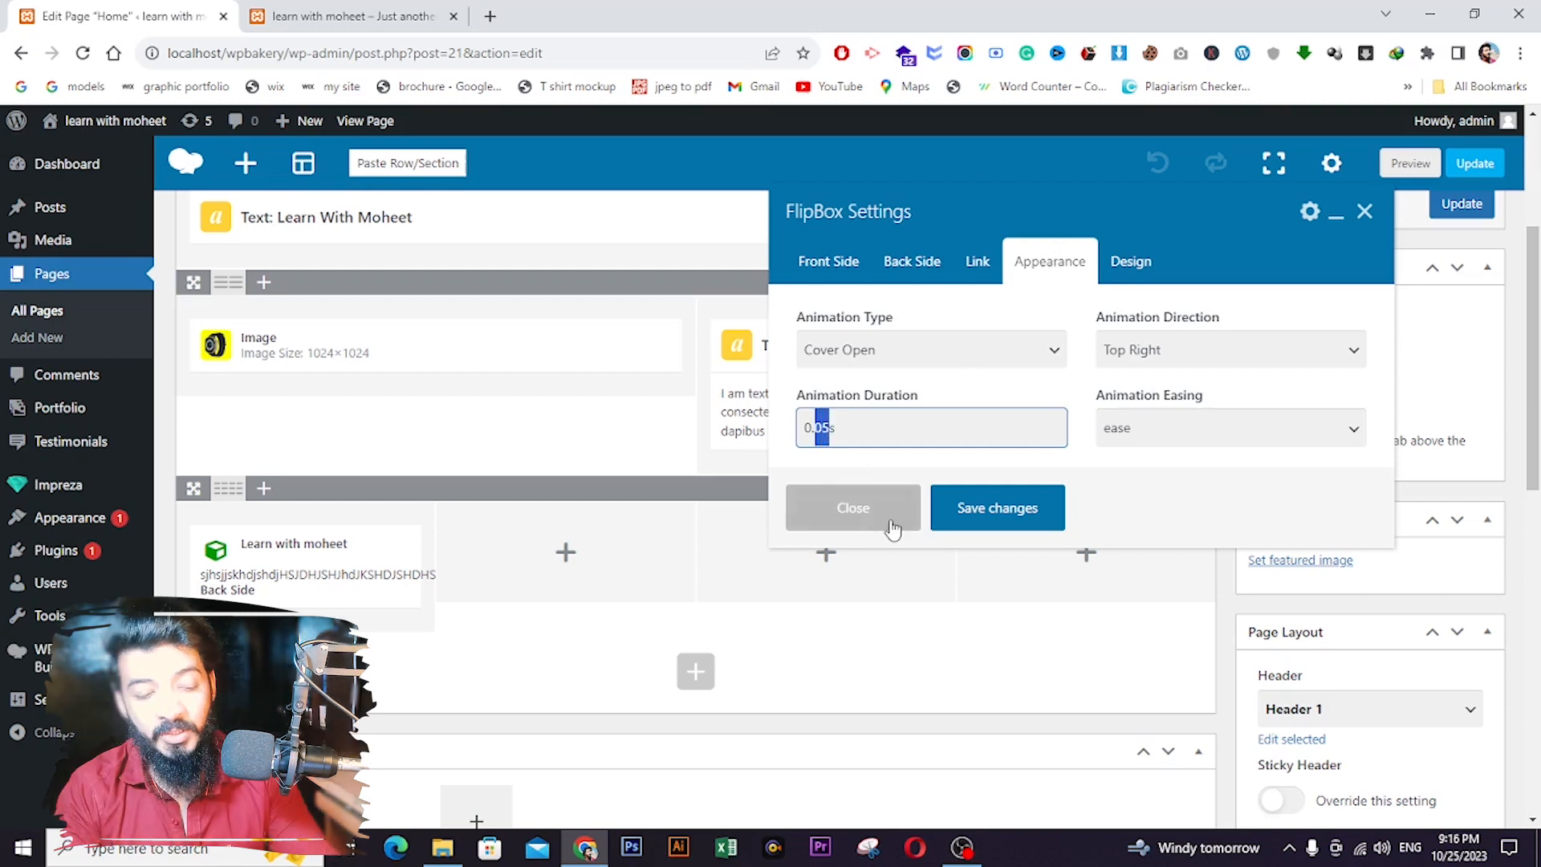
pyautogui.write('20')
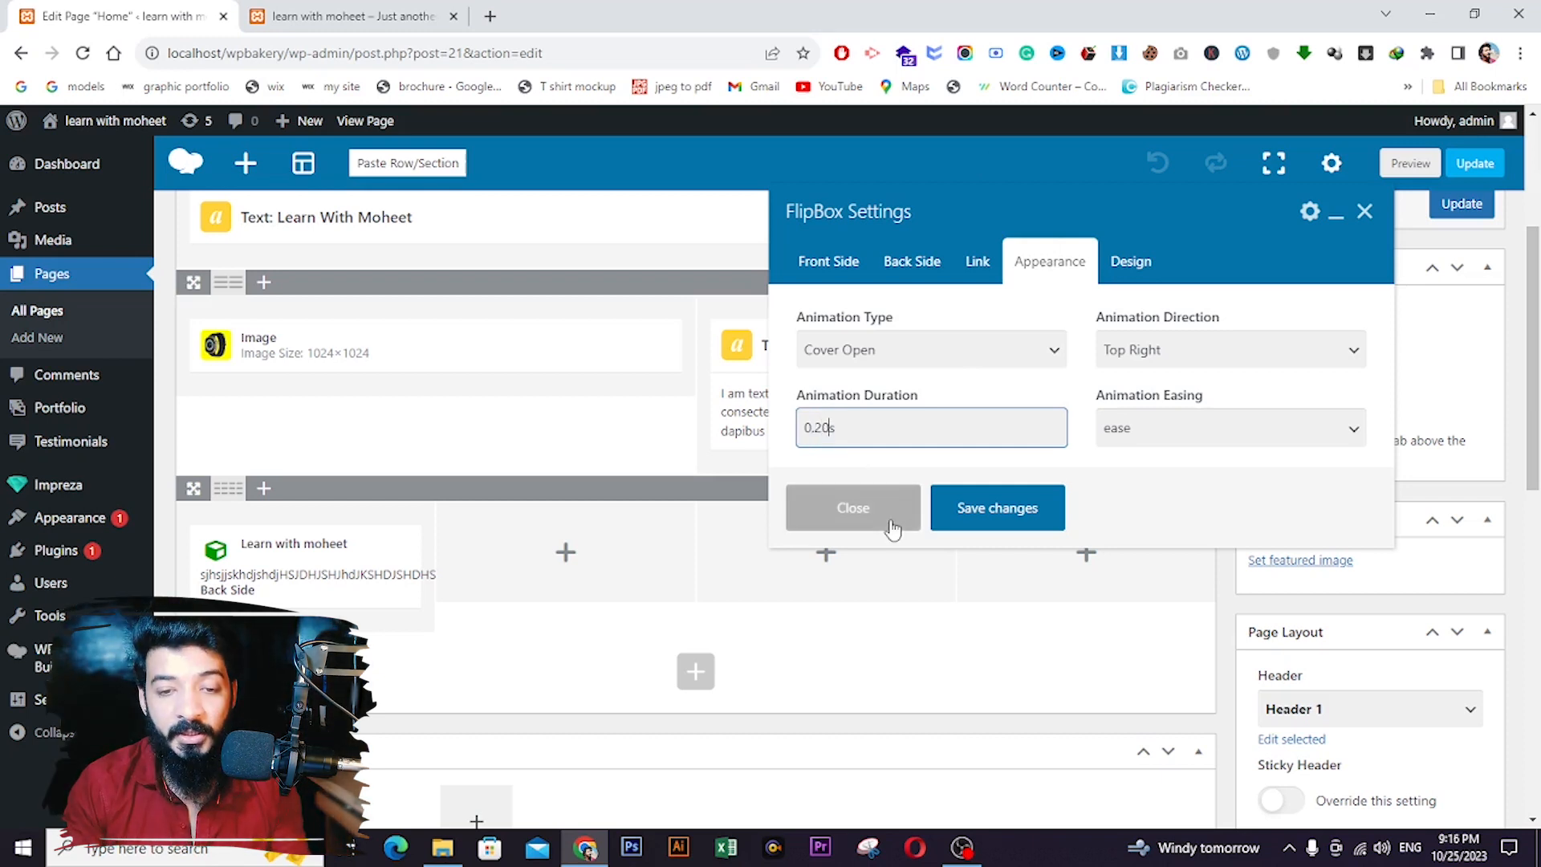
pyautogui.click(977, 521)
# - Update the page and reload the live site to watch the slower flip
pyautogui.click(1462, 204)
pyautogui.click(353, 16)
pyautogui.click(82, 53)
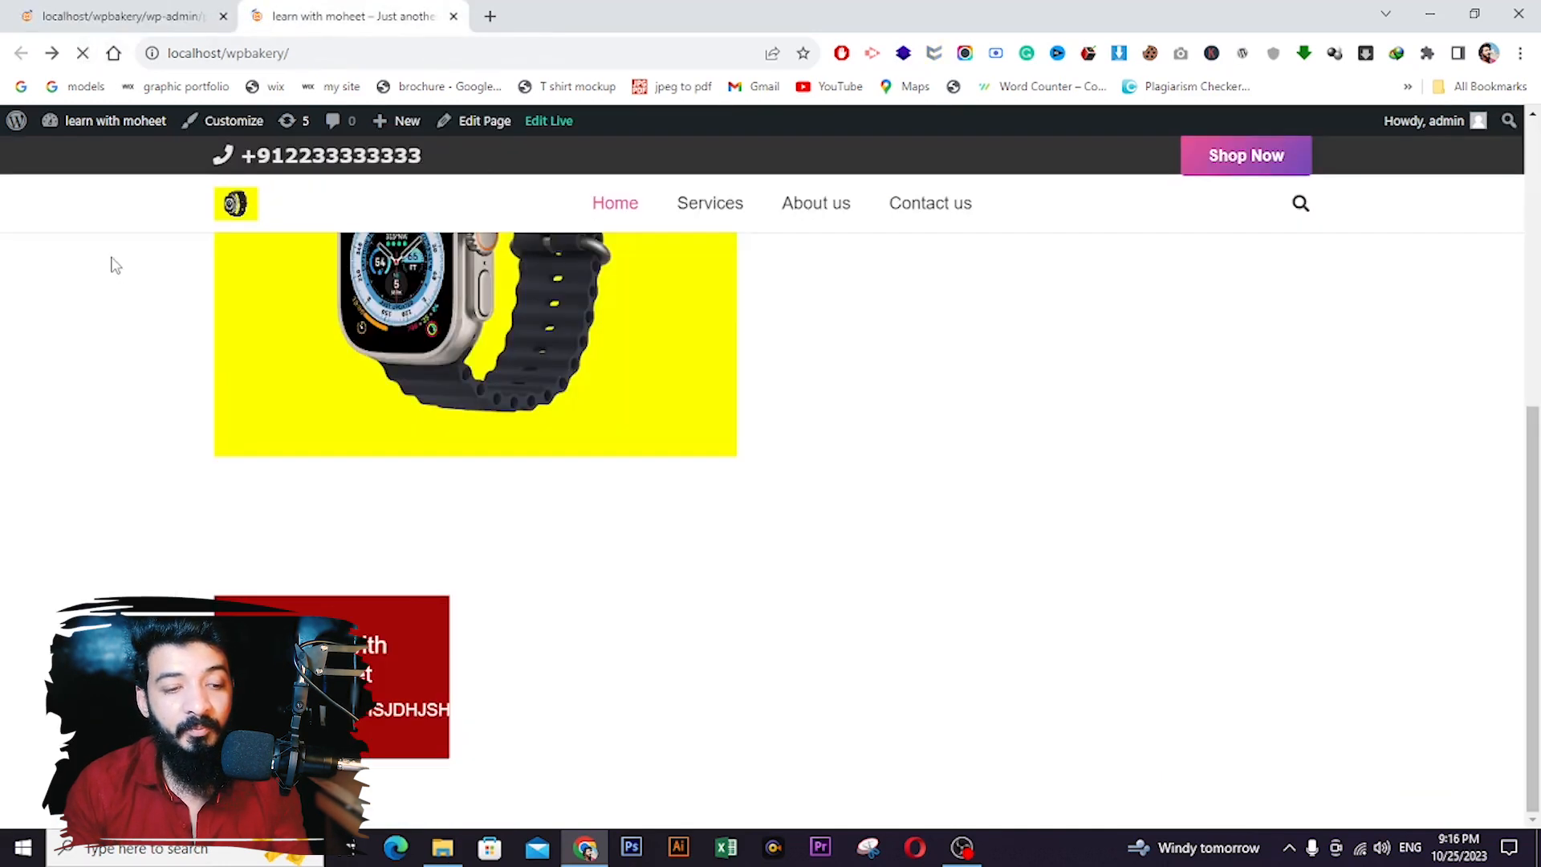
pyautogui.moveTo(402, 643)
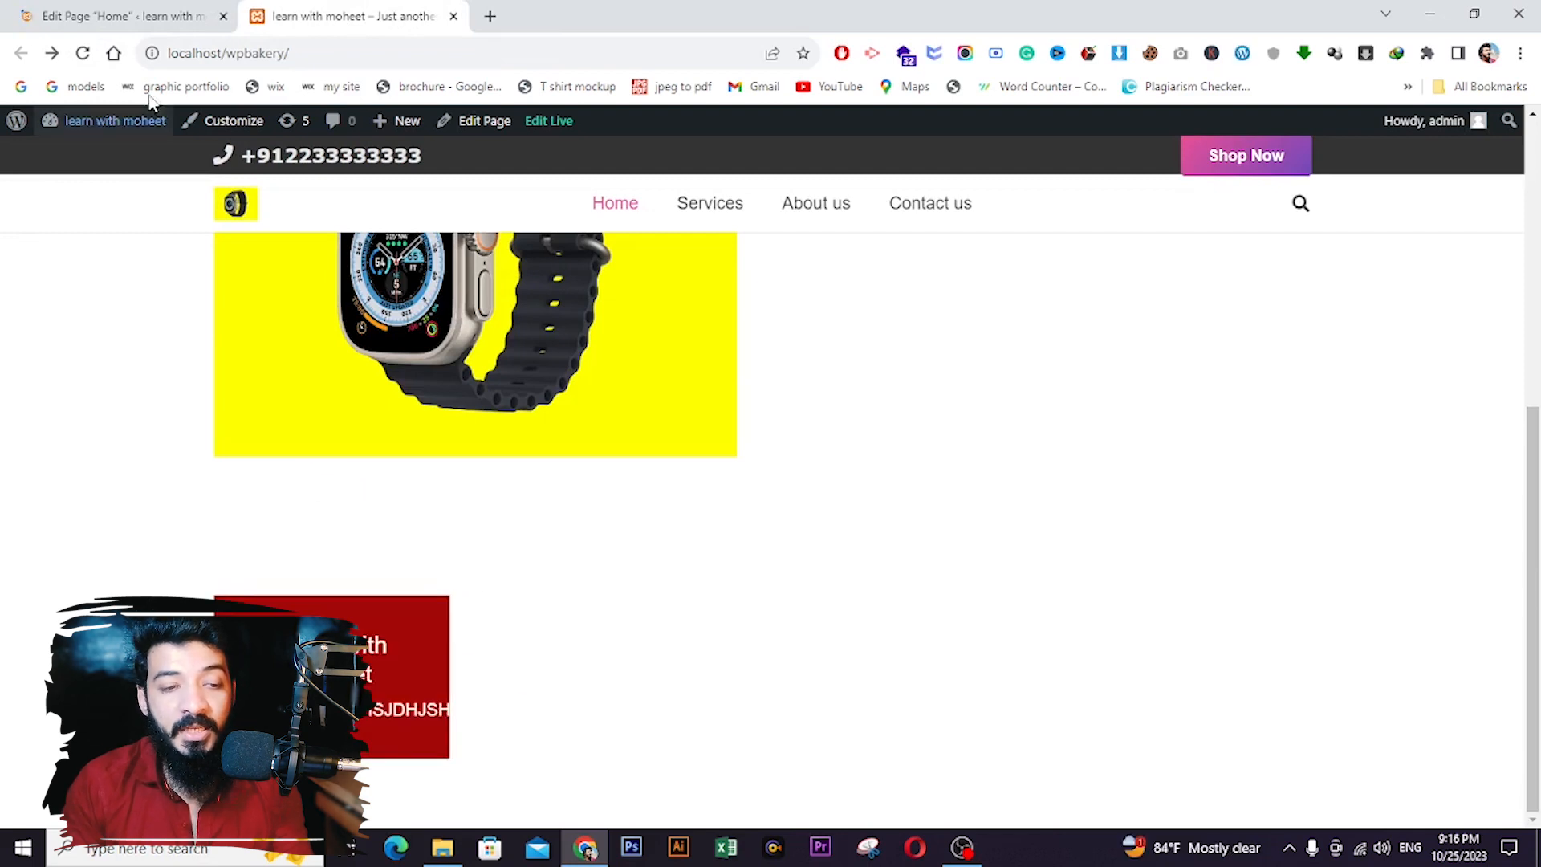
# - Set the FlipBox animation duration to 0.50s and save the settings
pyautogui.click(121, 16)
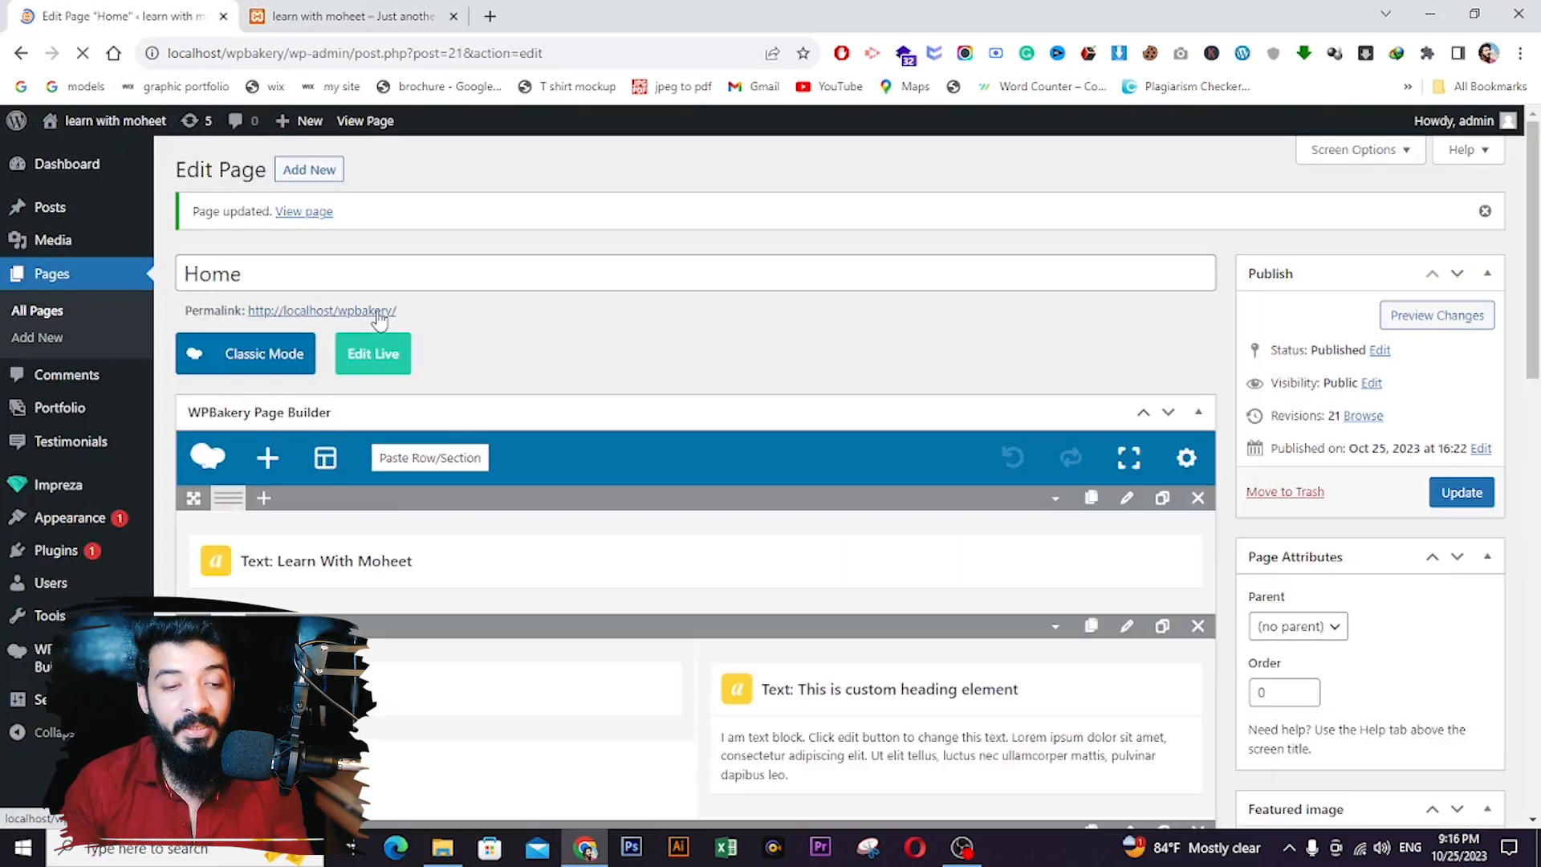
pyautogui.scroll(-7, 495, 592)
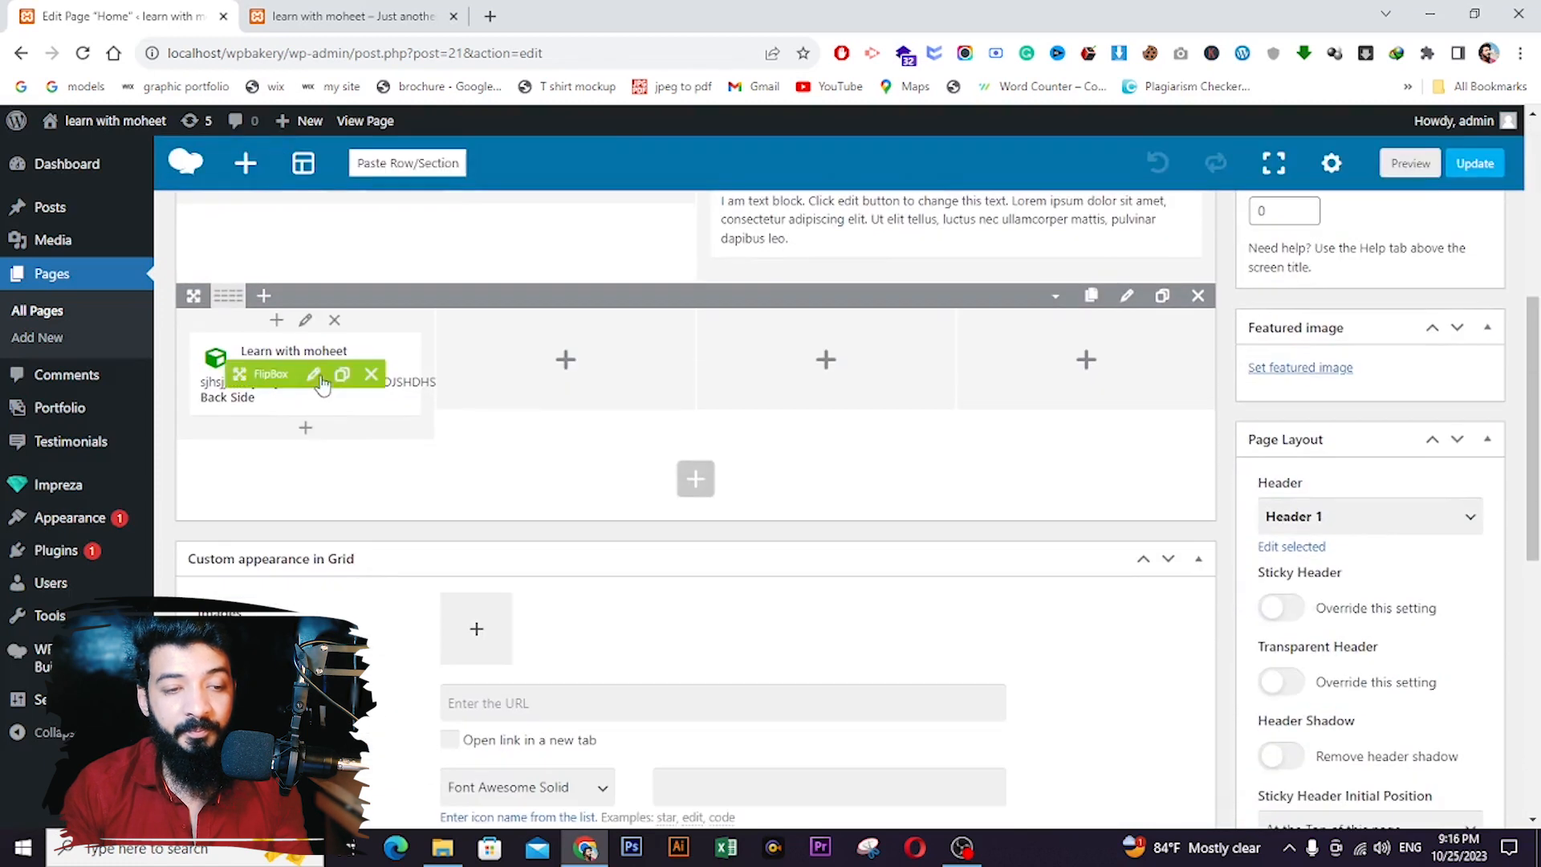
pyautogui.click(315, 374)
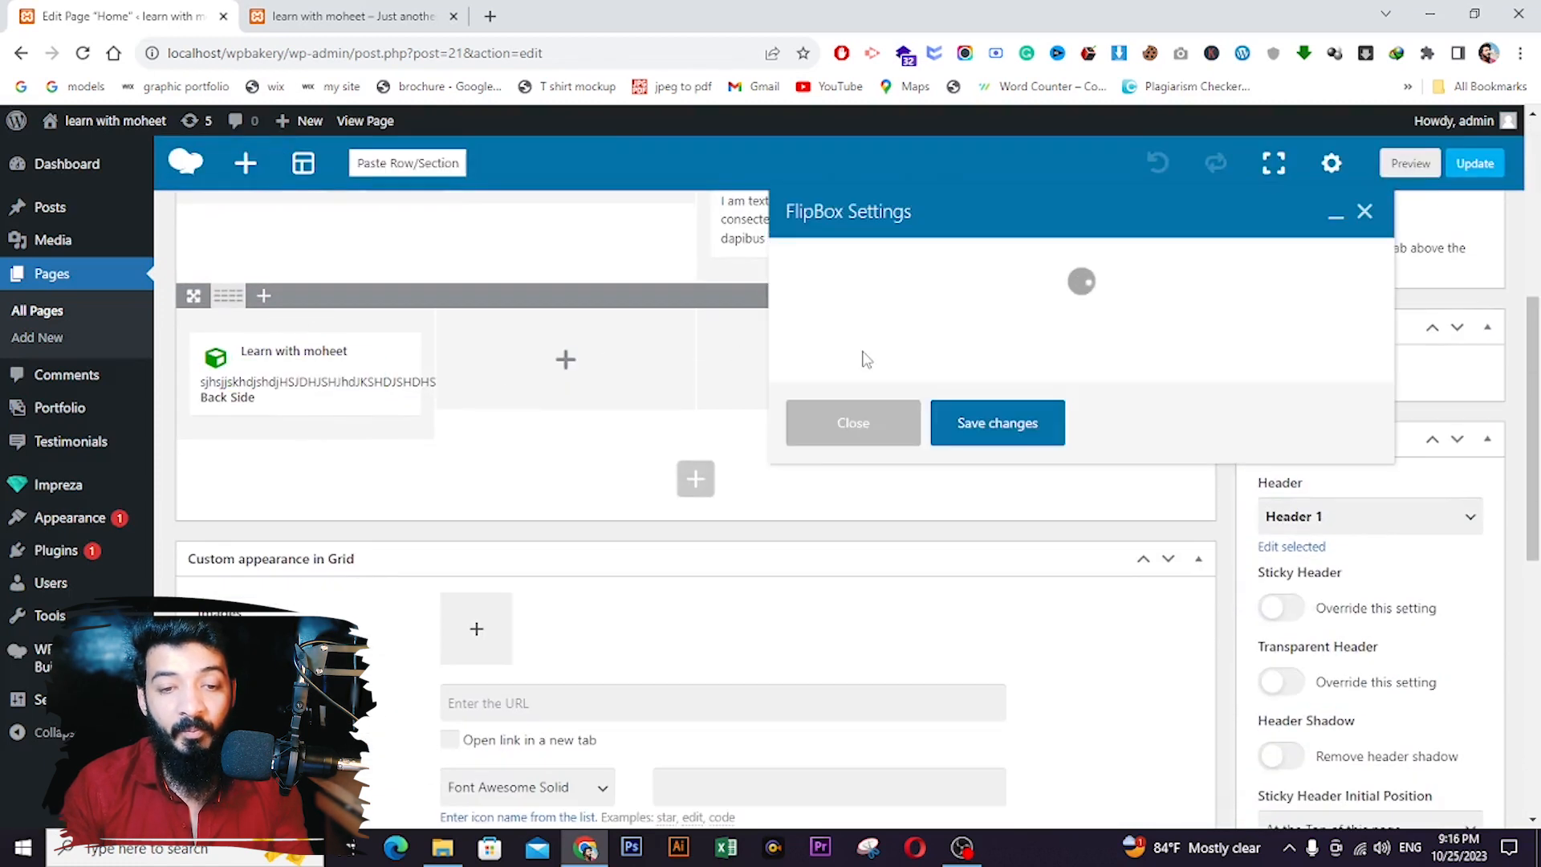
pyautogui.scroll(-3, 869, 554)
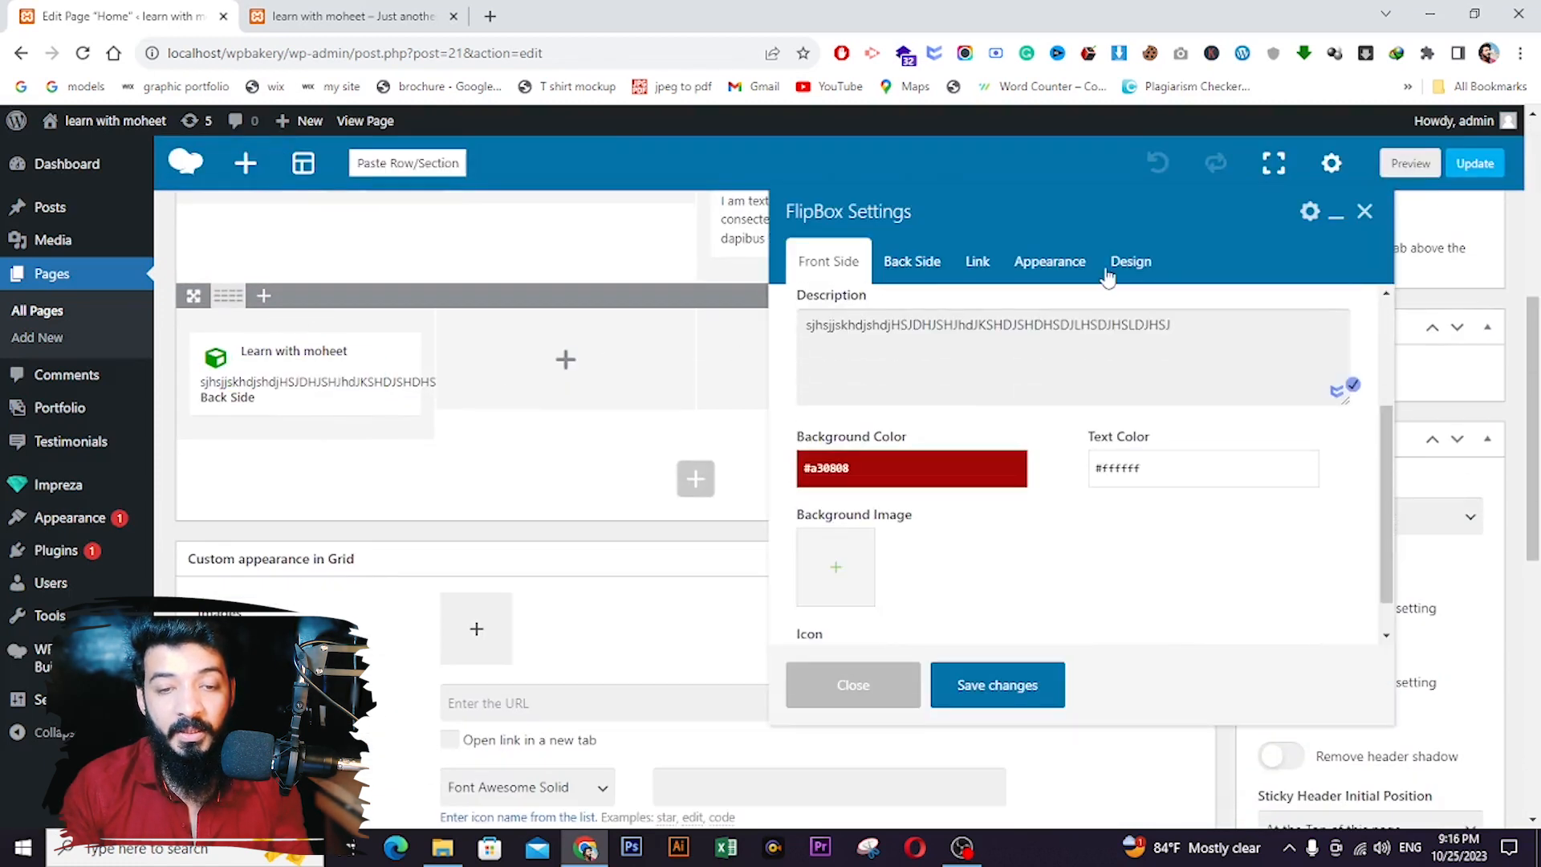
pyautogui.click(1048, 263)
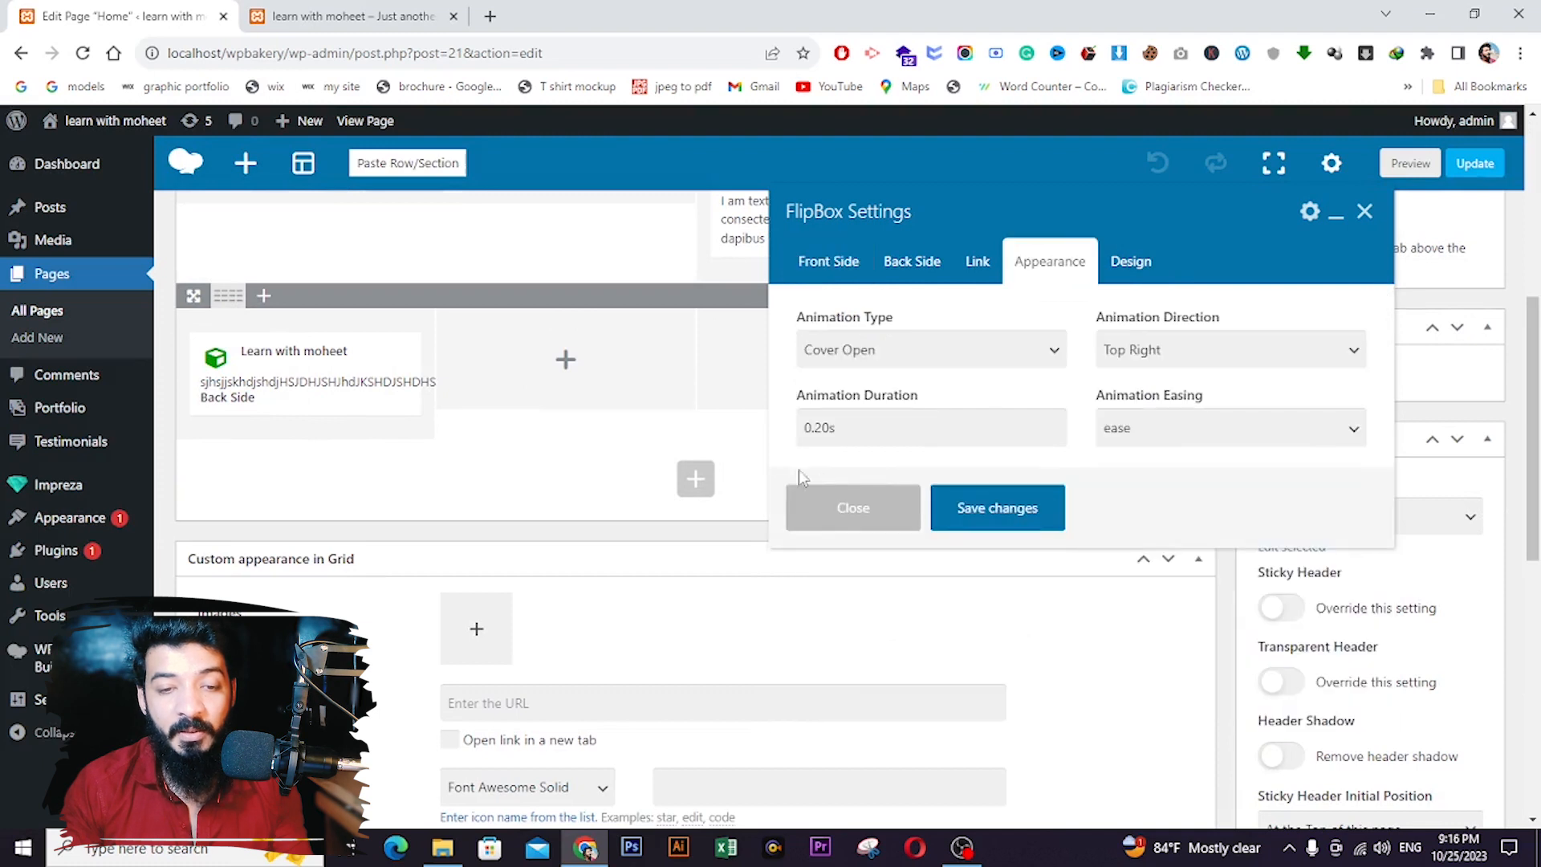
pyautogui.click(820, 427)
pyautogui.press('BackSpace')
pyautogui.write('5')
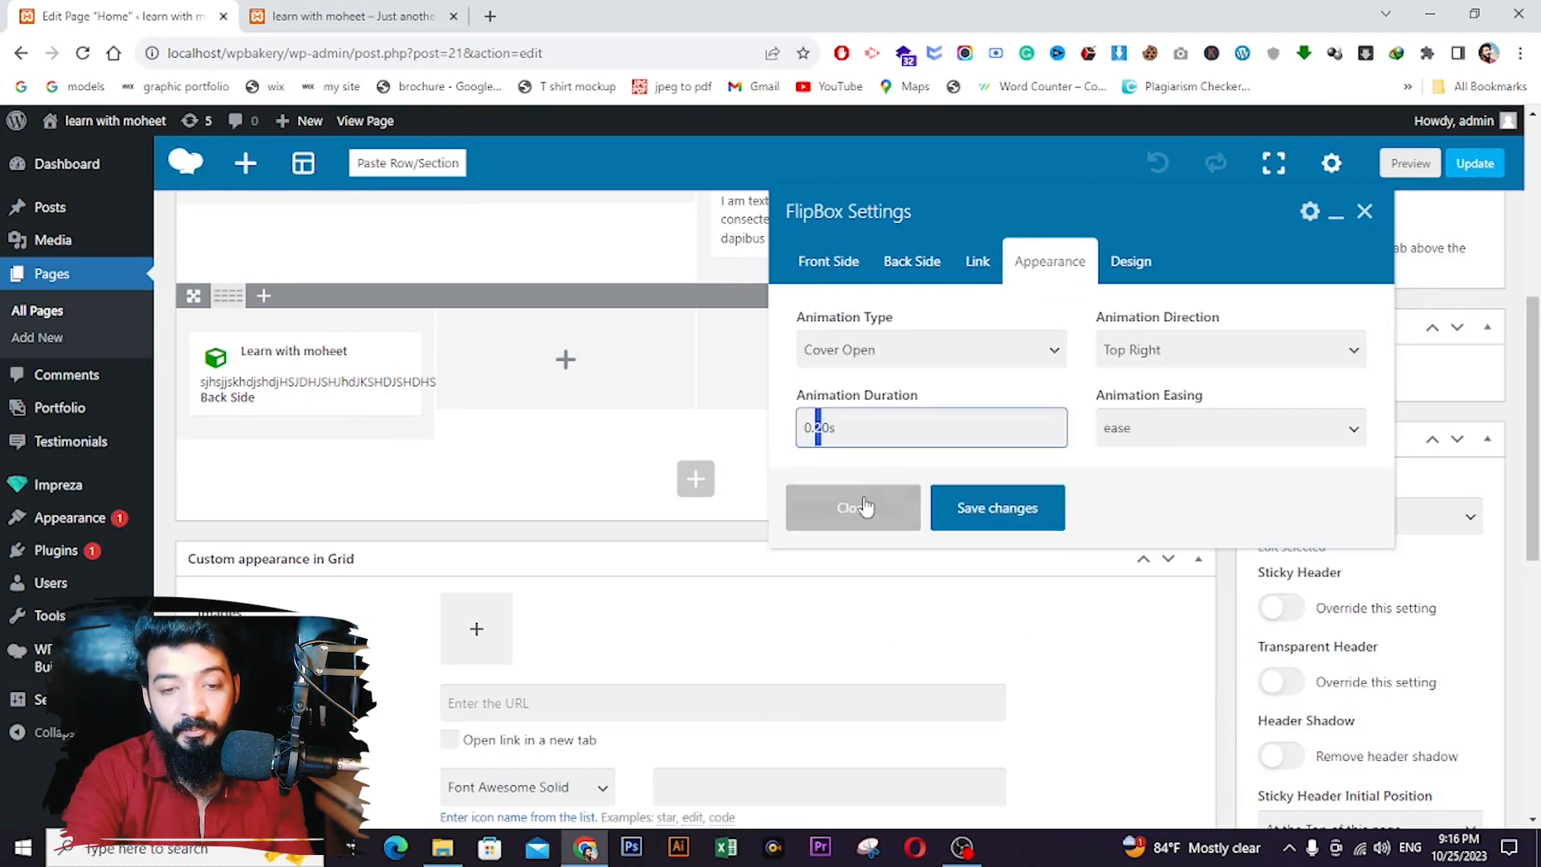
pyautogui.click(1013, 509)
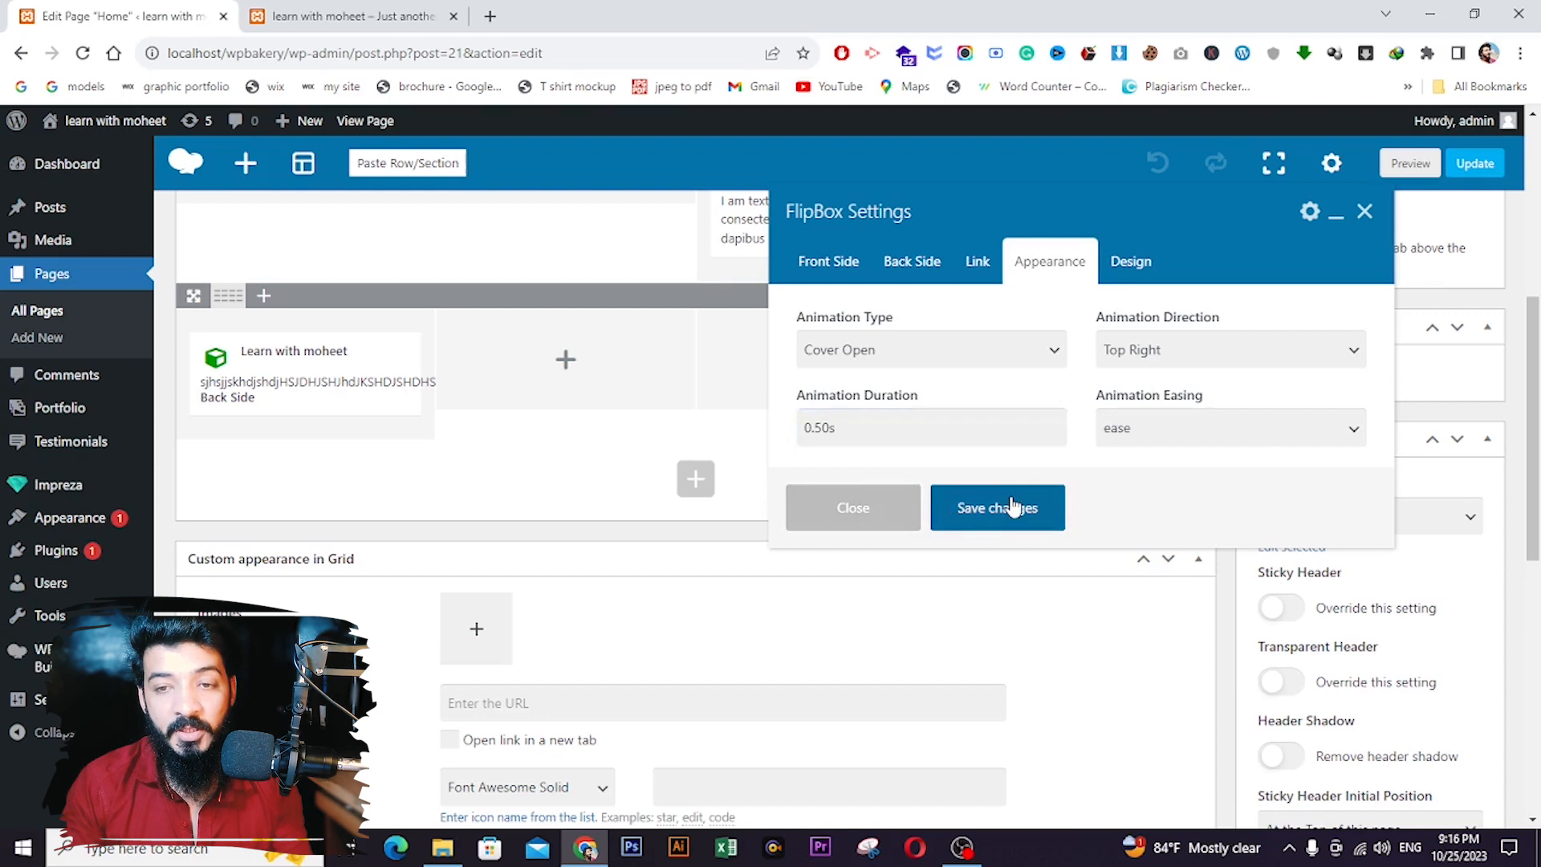
# - Update the page, reload the live site to check the flip, and return to the editor
pyautogui.click(1467, 165)
pyautogui.click(353, 16)
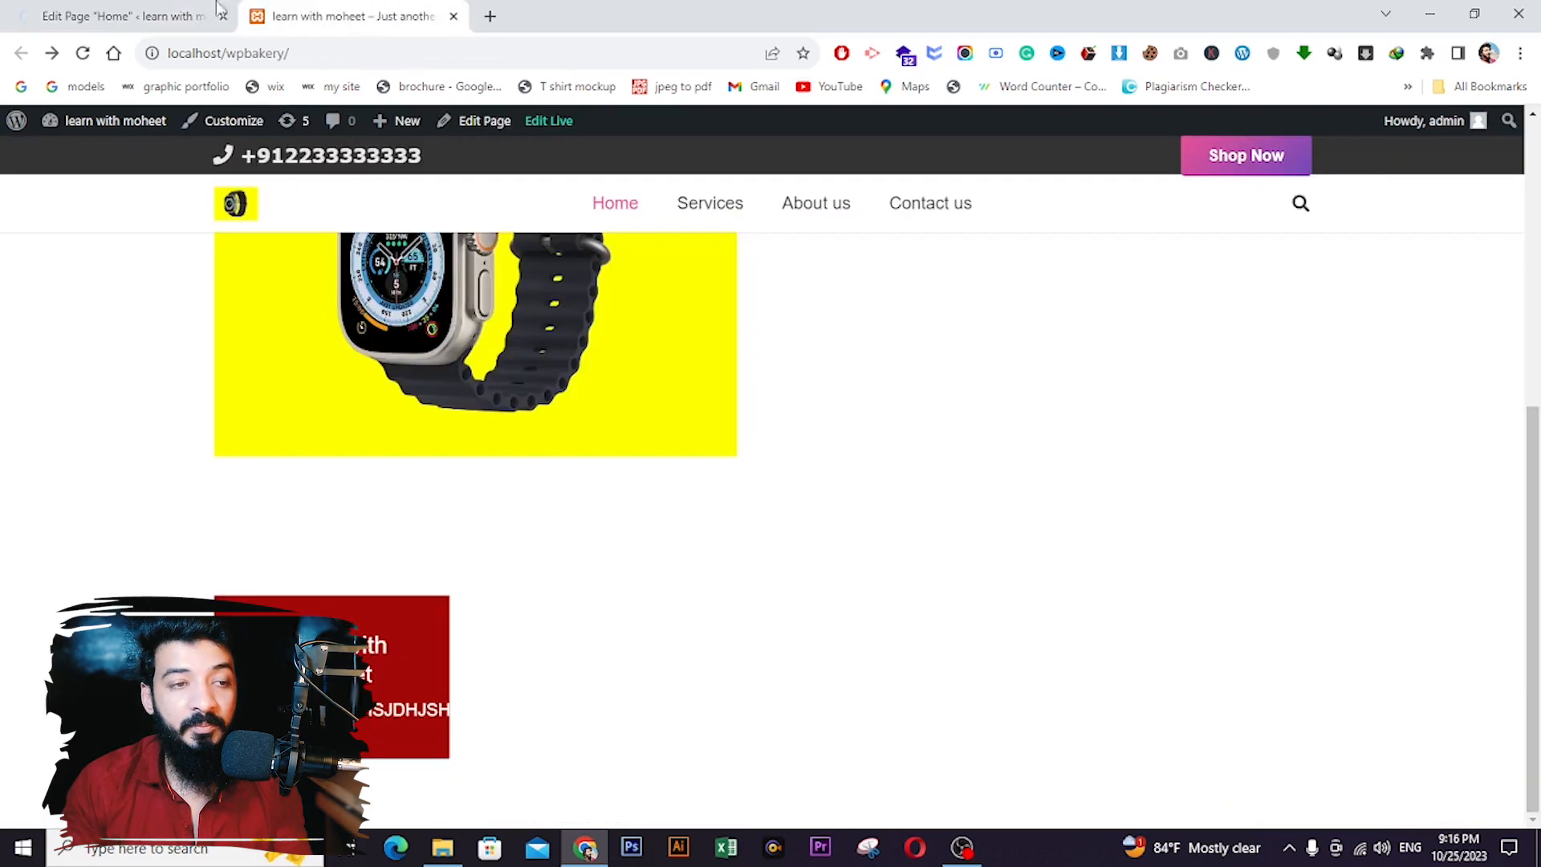
pyautogui.click(87, 53)
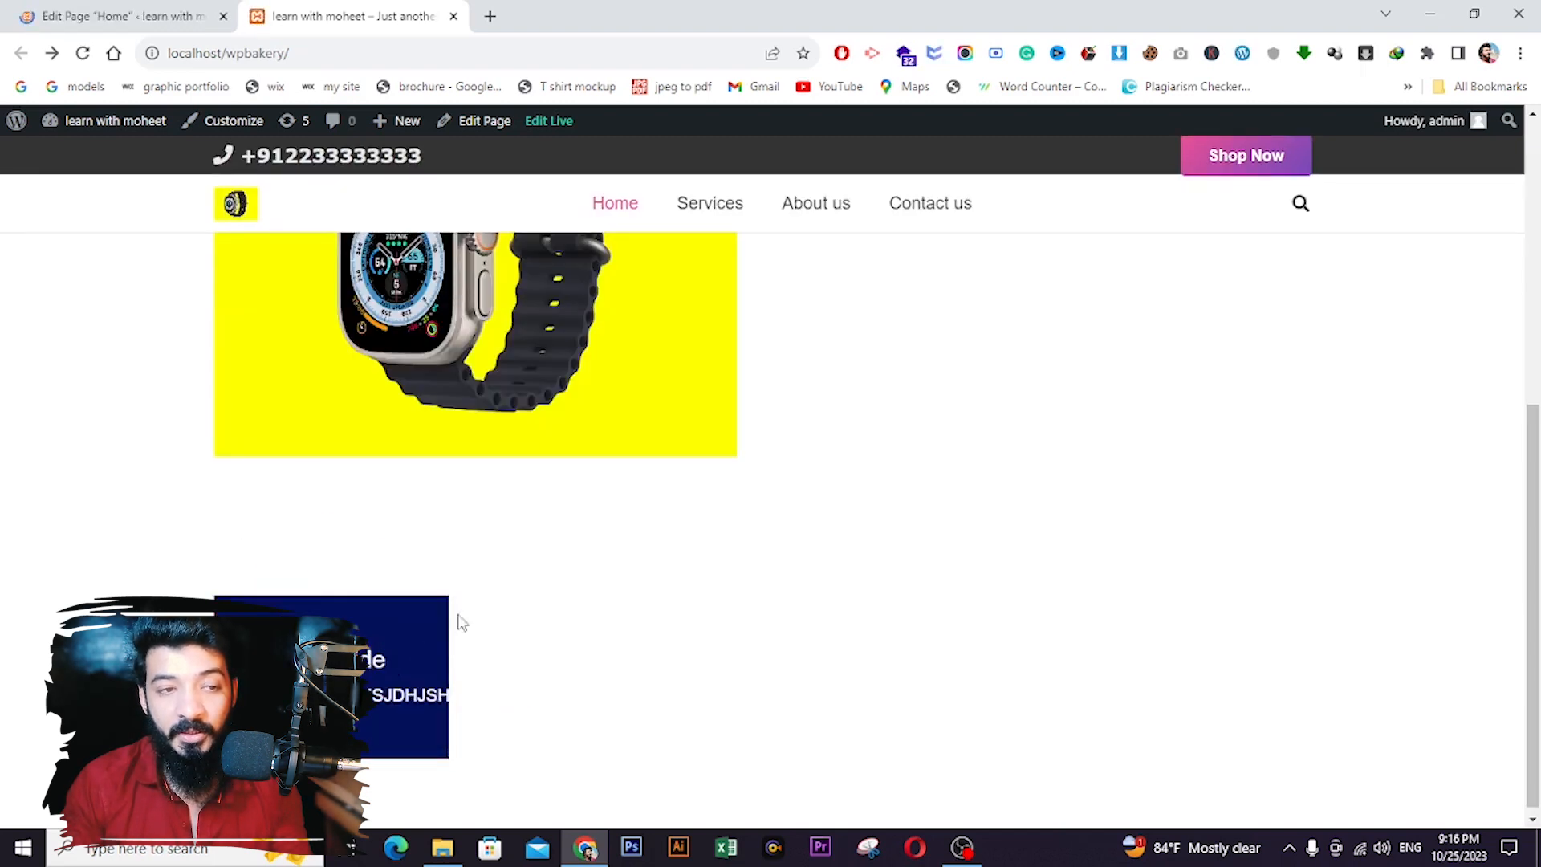
pyautogui.click(119, 12)
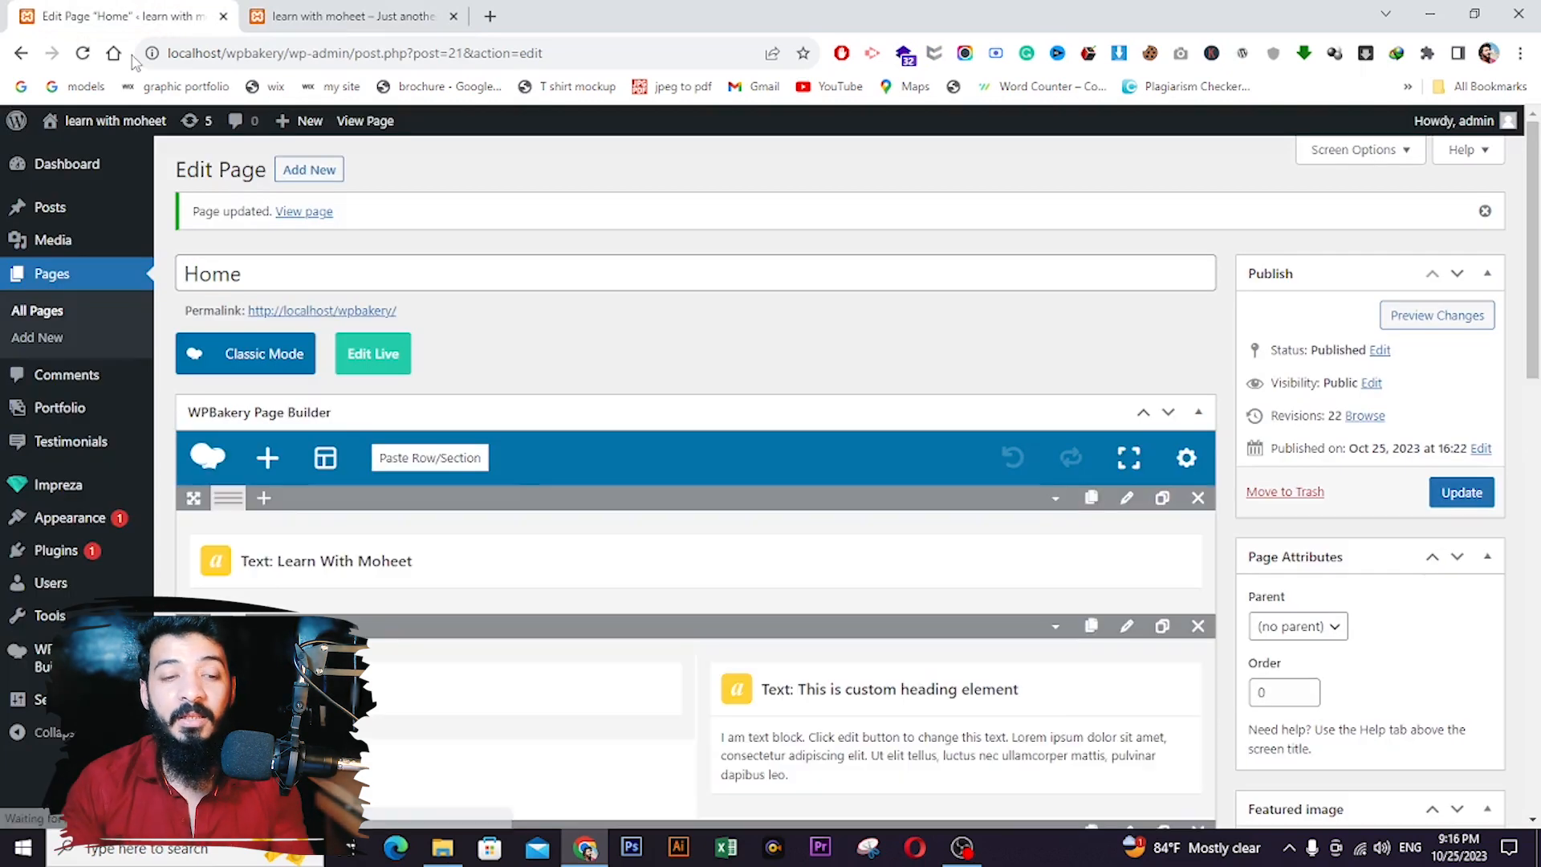
# - Clone the FlipBox three times and move the copies into the empty columns
pyautogui.scroll(-7, 461, 402)
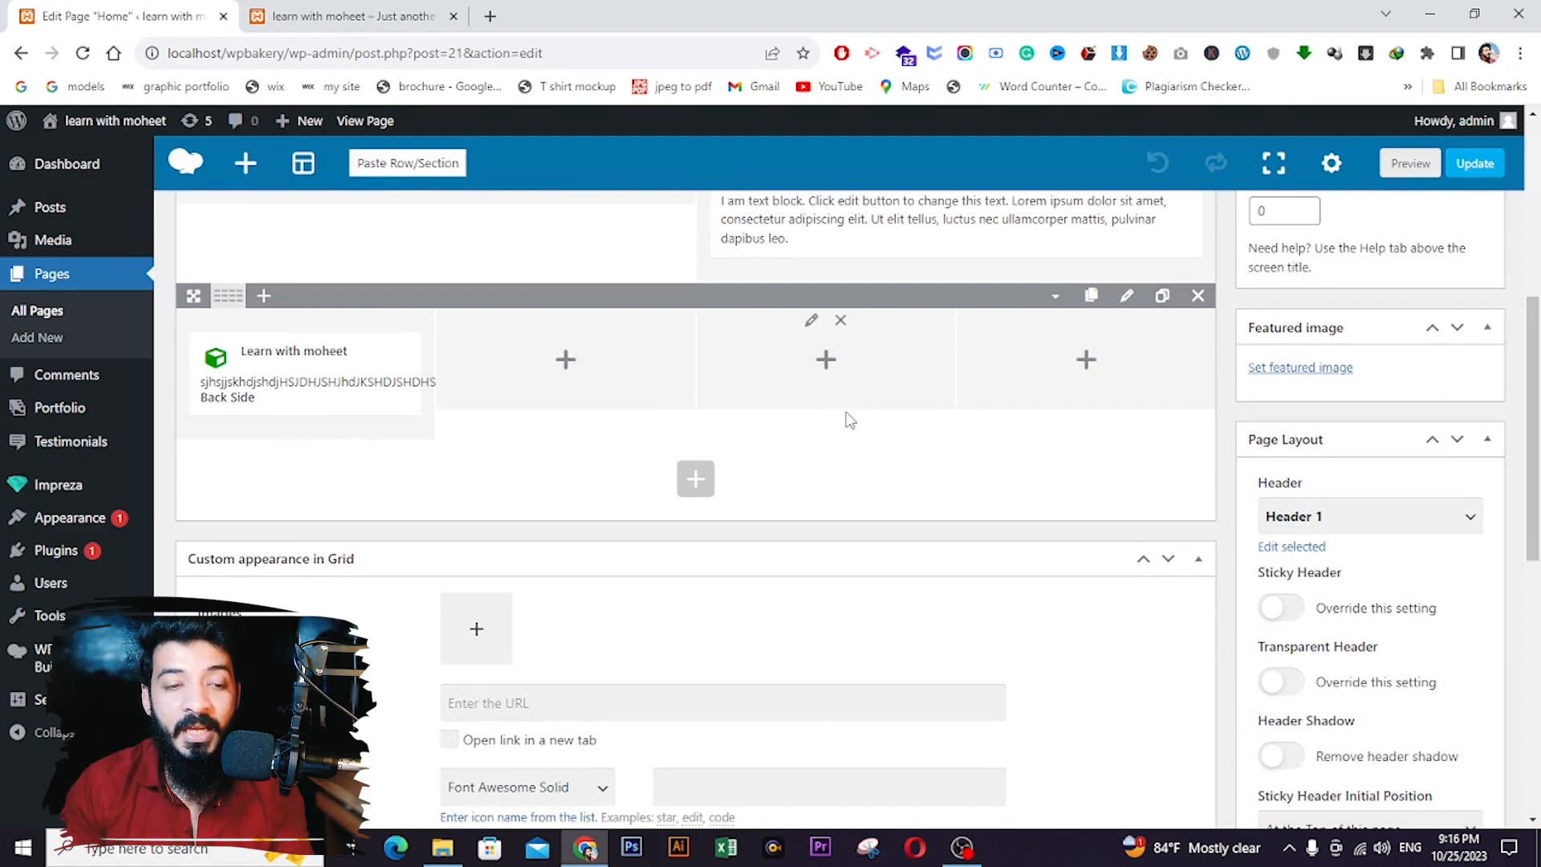
pyautogui.moveTo(362, 378)
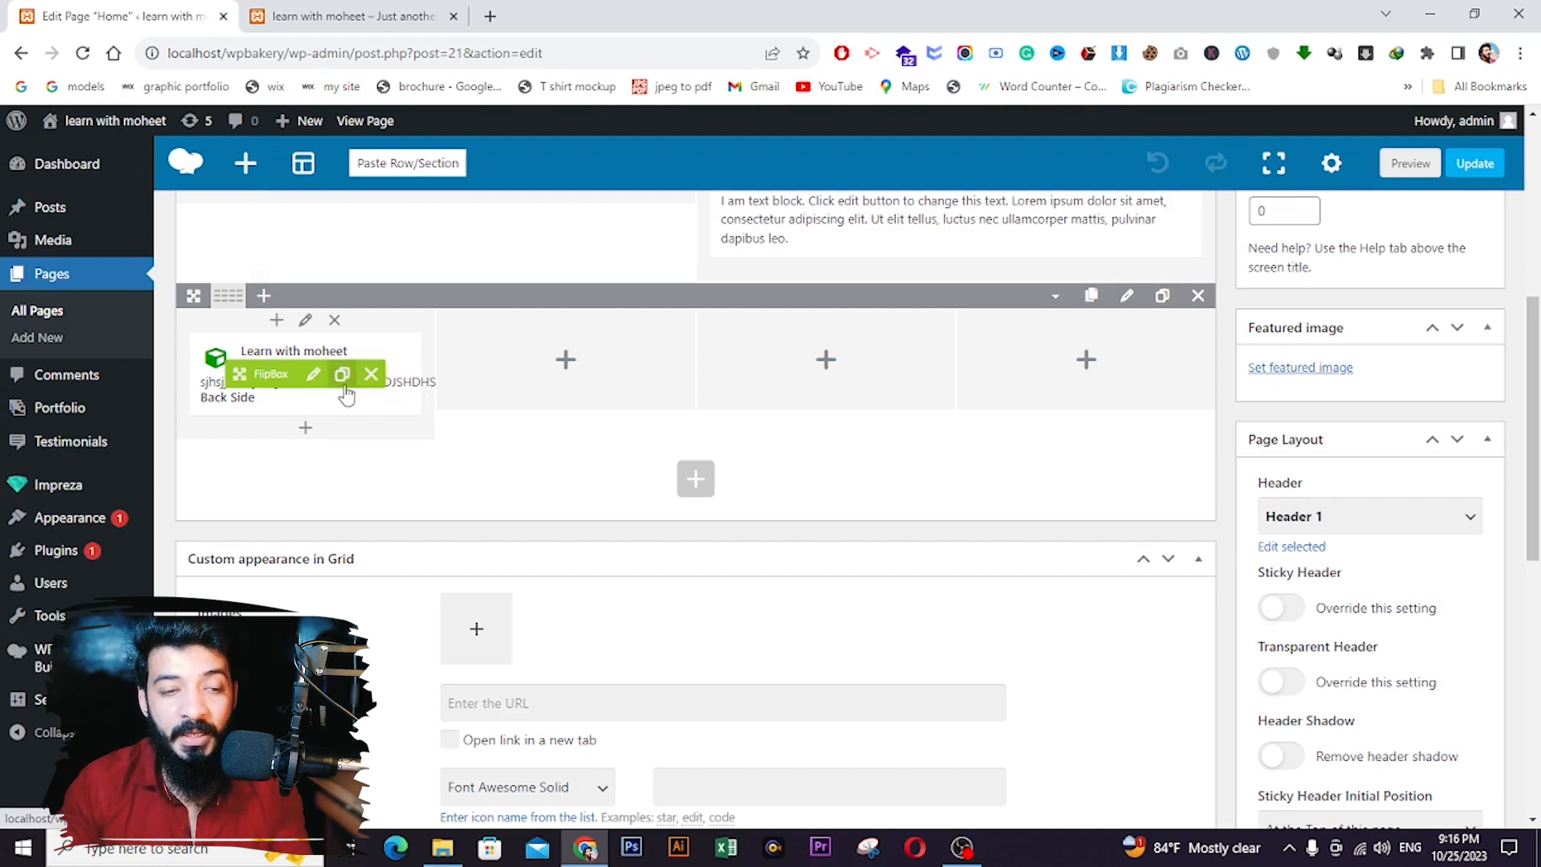
pyautogui.click(342, 374)
pyautogui.click(342, 375)
pyautogui.click(342, 374)
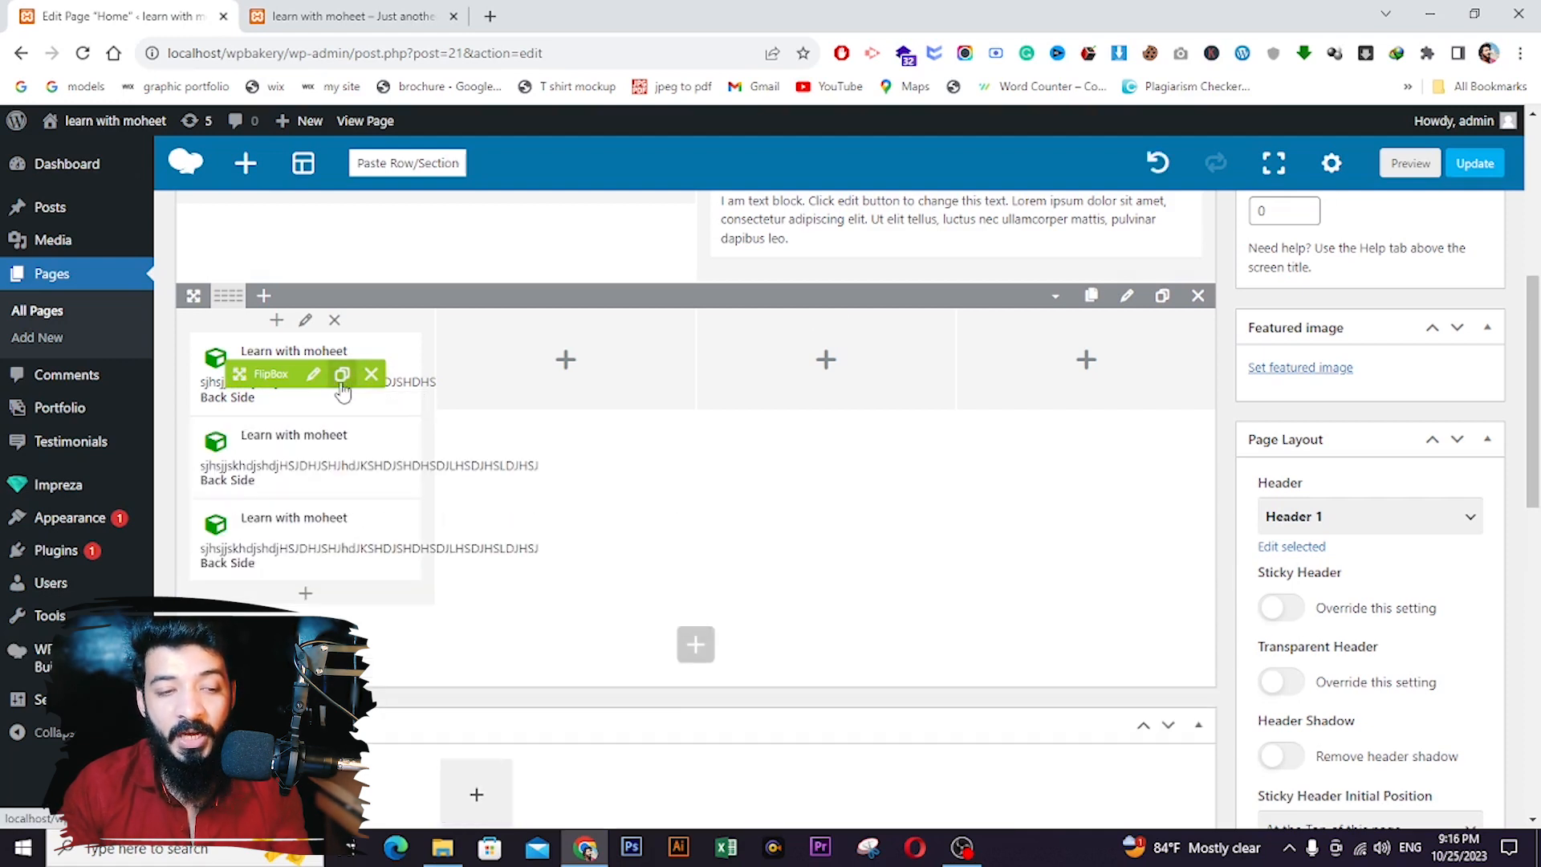
pyautogui.moveTo(240, 456); pyautogui.dragTo(559, 375)
pyautogui.moveTo(240, 457); pyautogui.dragTo(1059, 364)
# - Update the page and reload the live site to see four FlipBoxes in a row
pyautogui.scroll(3, 1477, 365)
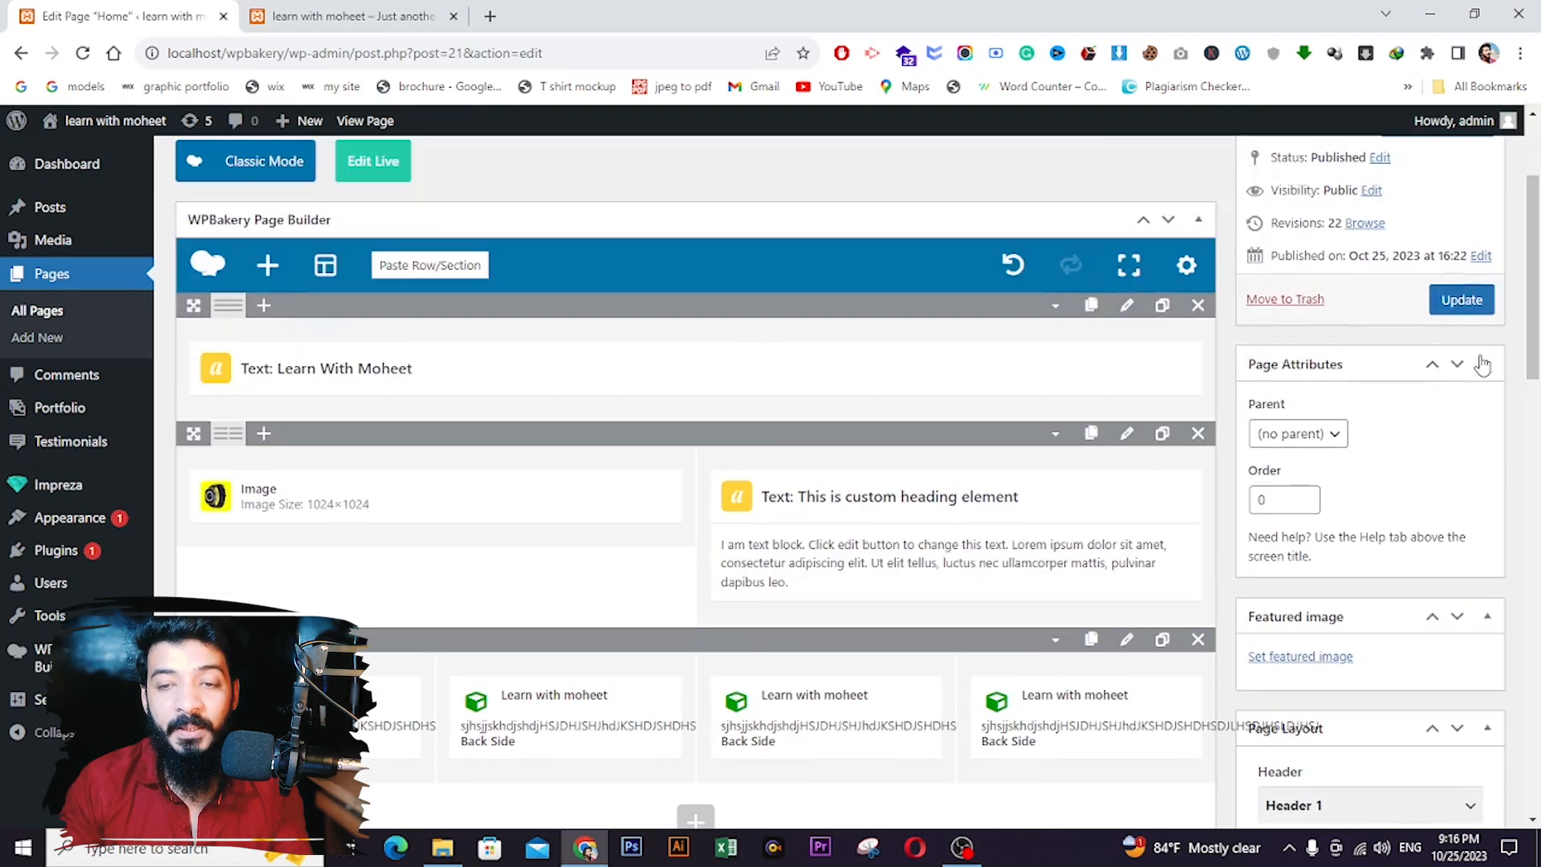
pyautogui.click(1462, 299)
pyautogui.click(353, 16)
pyautogui.click(83, 53)
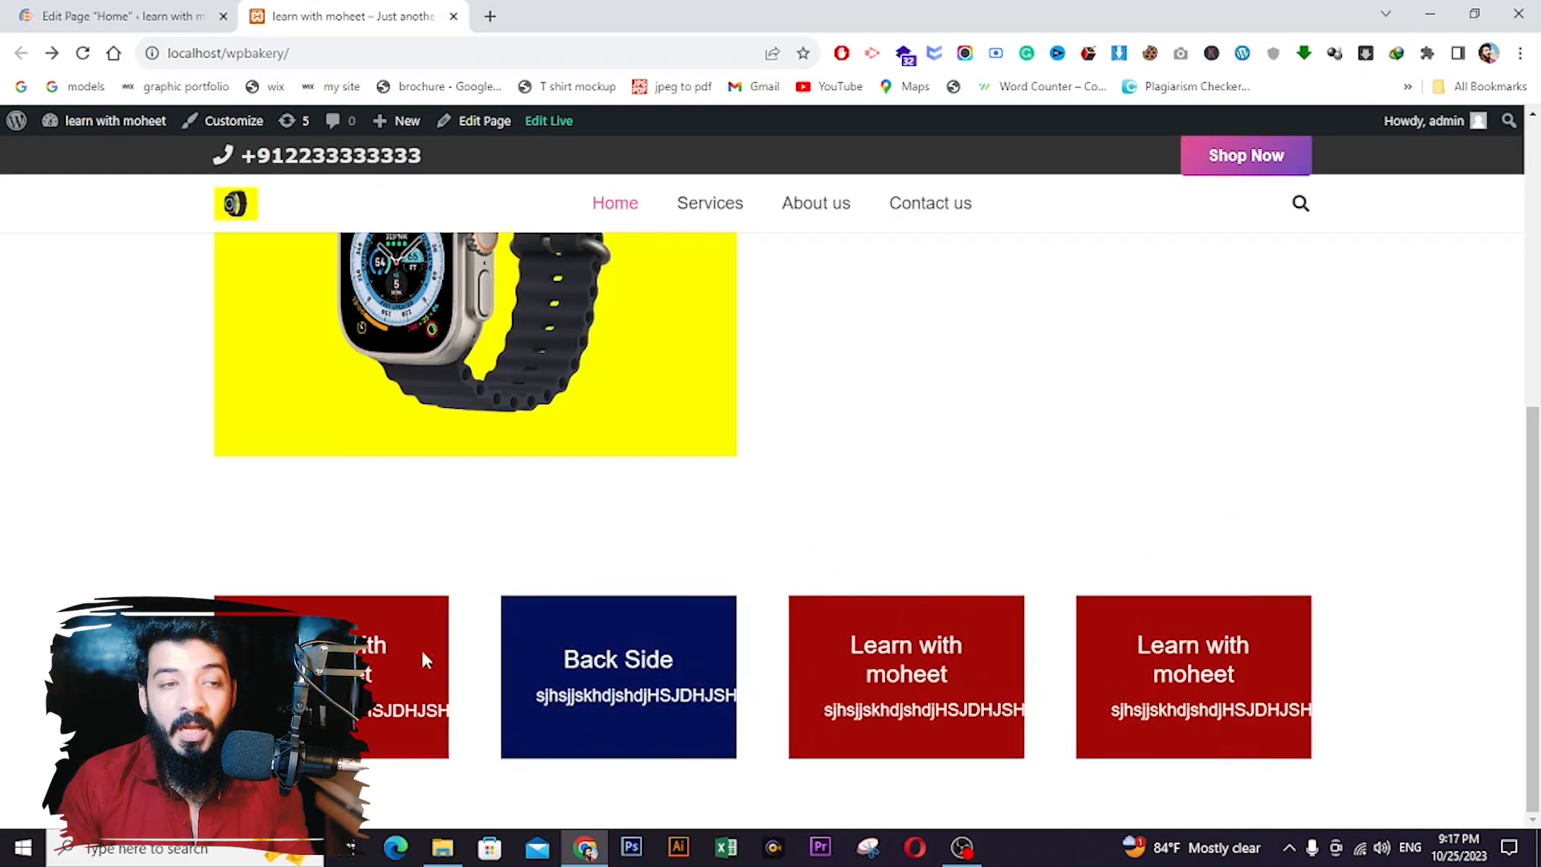
# - Retitle the first FlipBox from 'Learn with moheet' to 'Graphic Design' and save
pyautogui.click(74, 8)
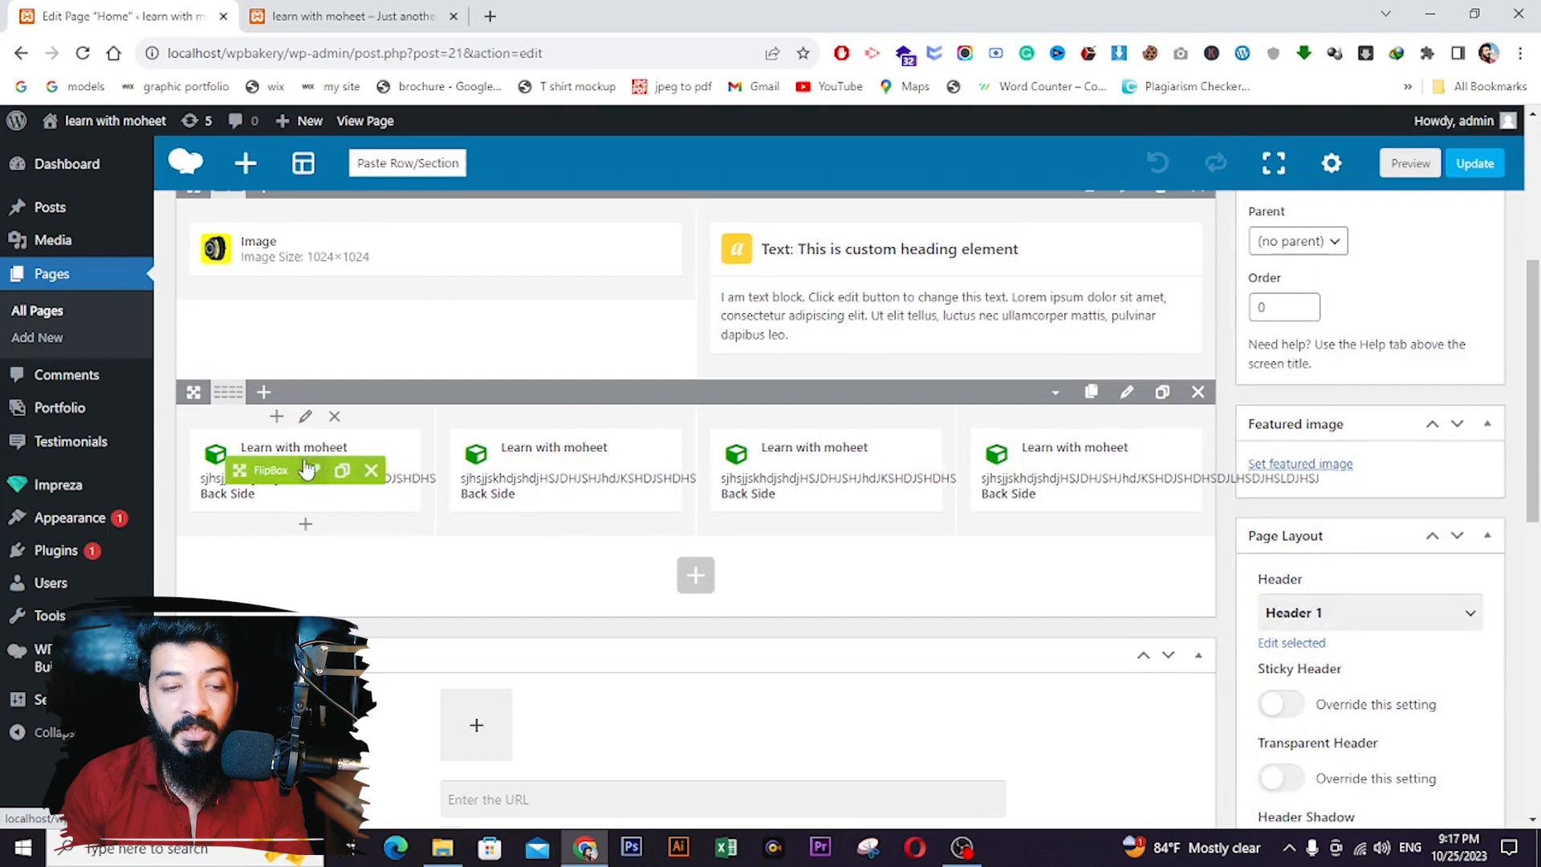
pyautogui.click(313, 472)
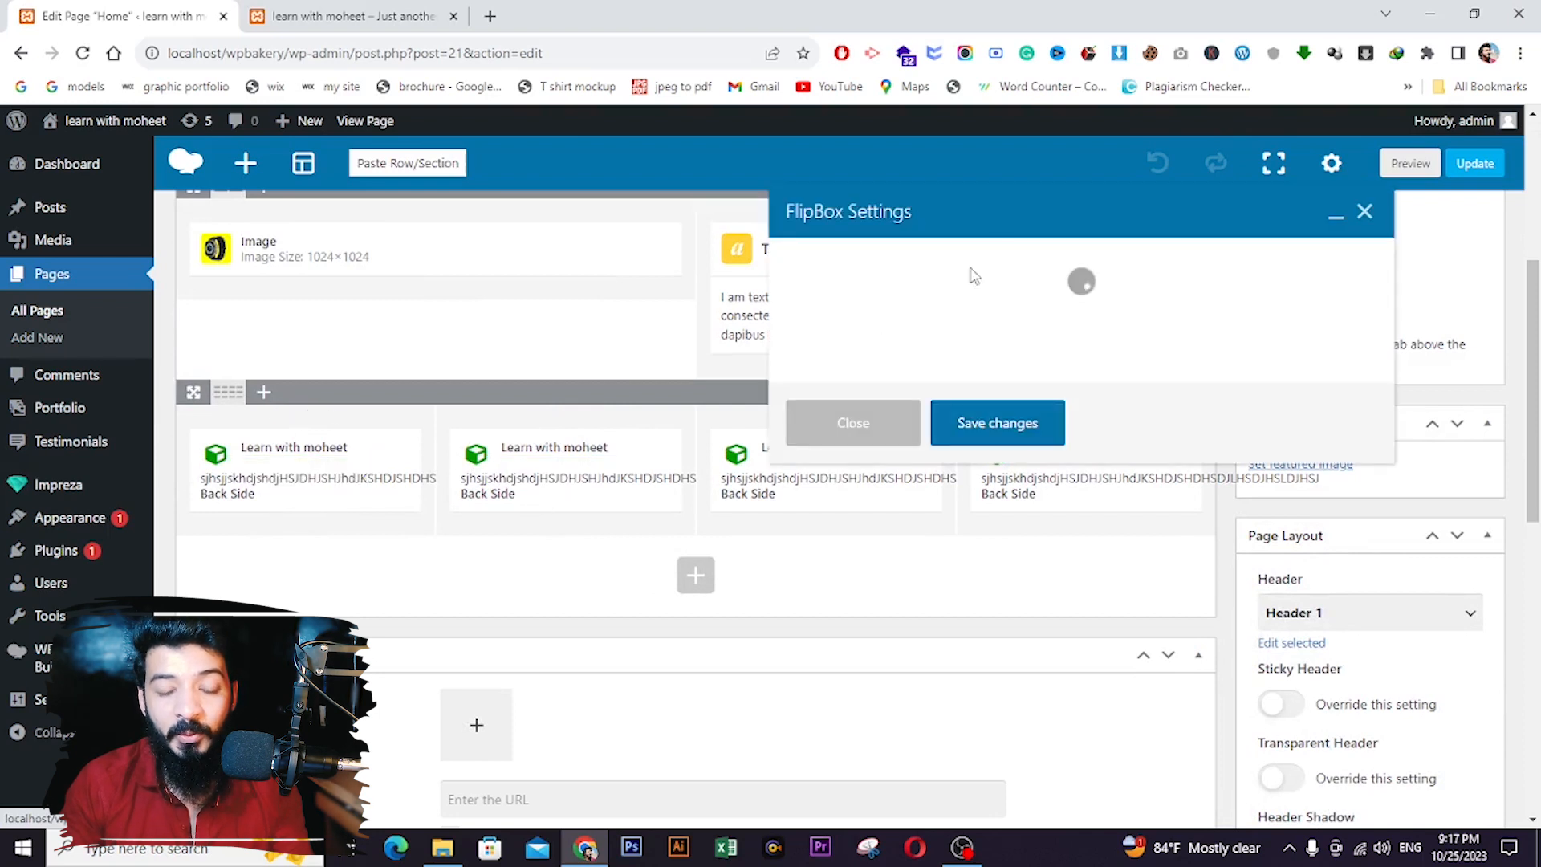
pyautogui.tripleClick(923, 354)
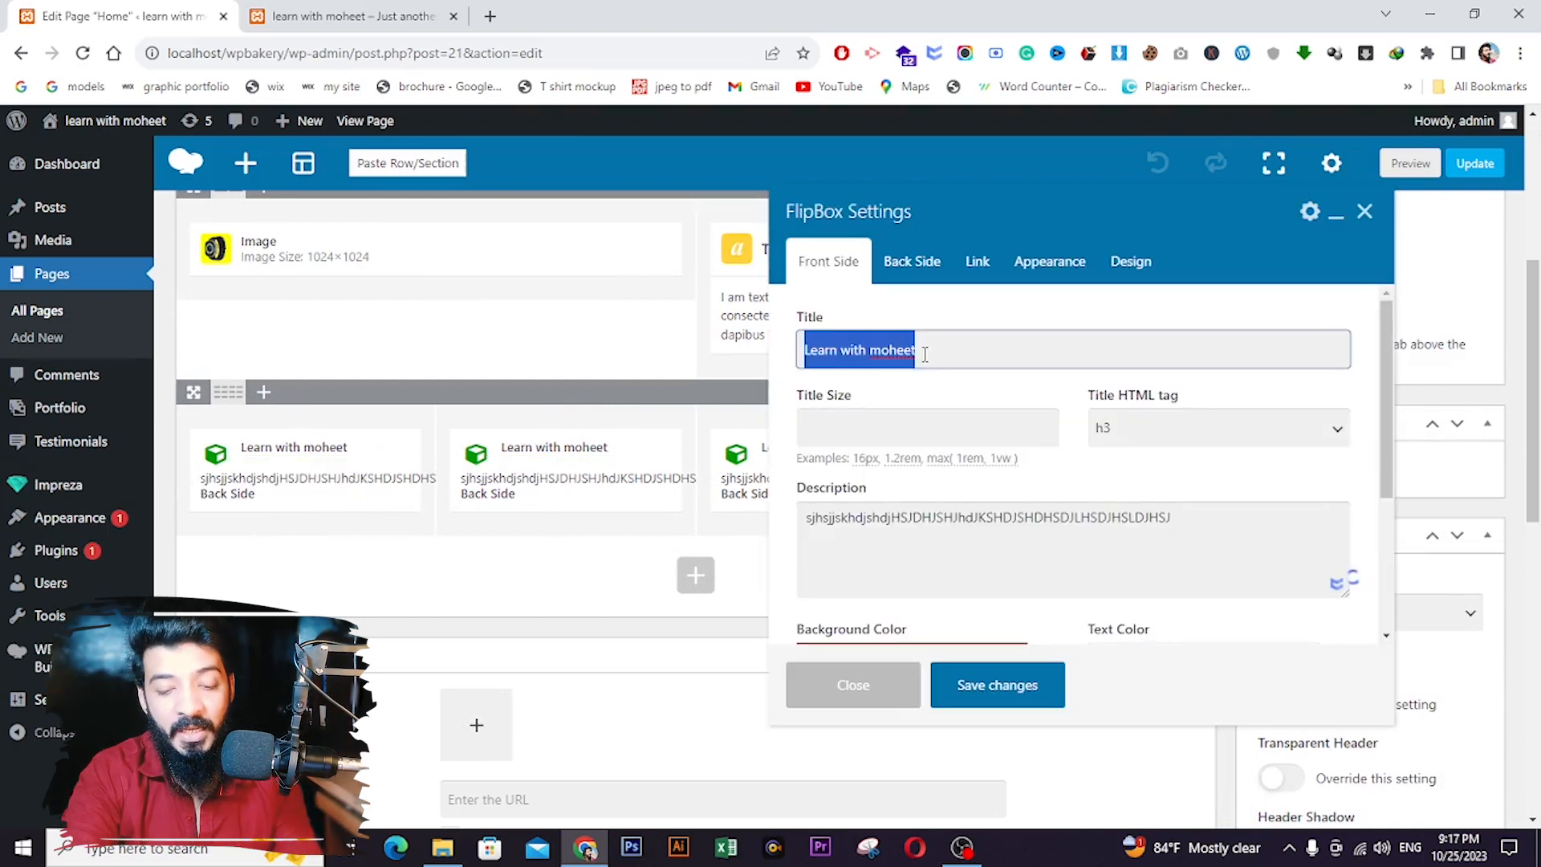
pyautogui.write('gRAP')
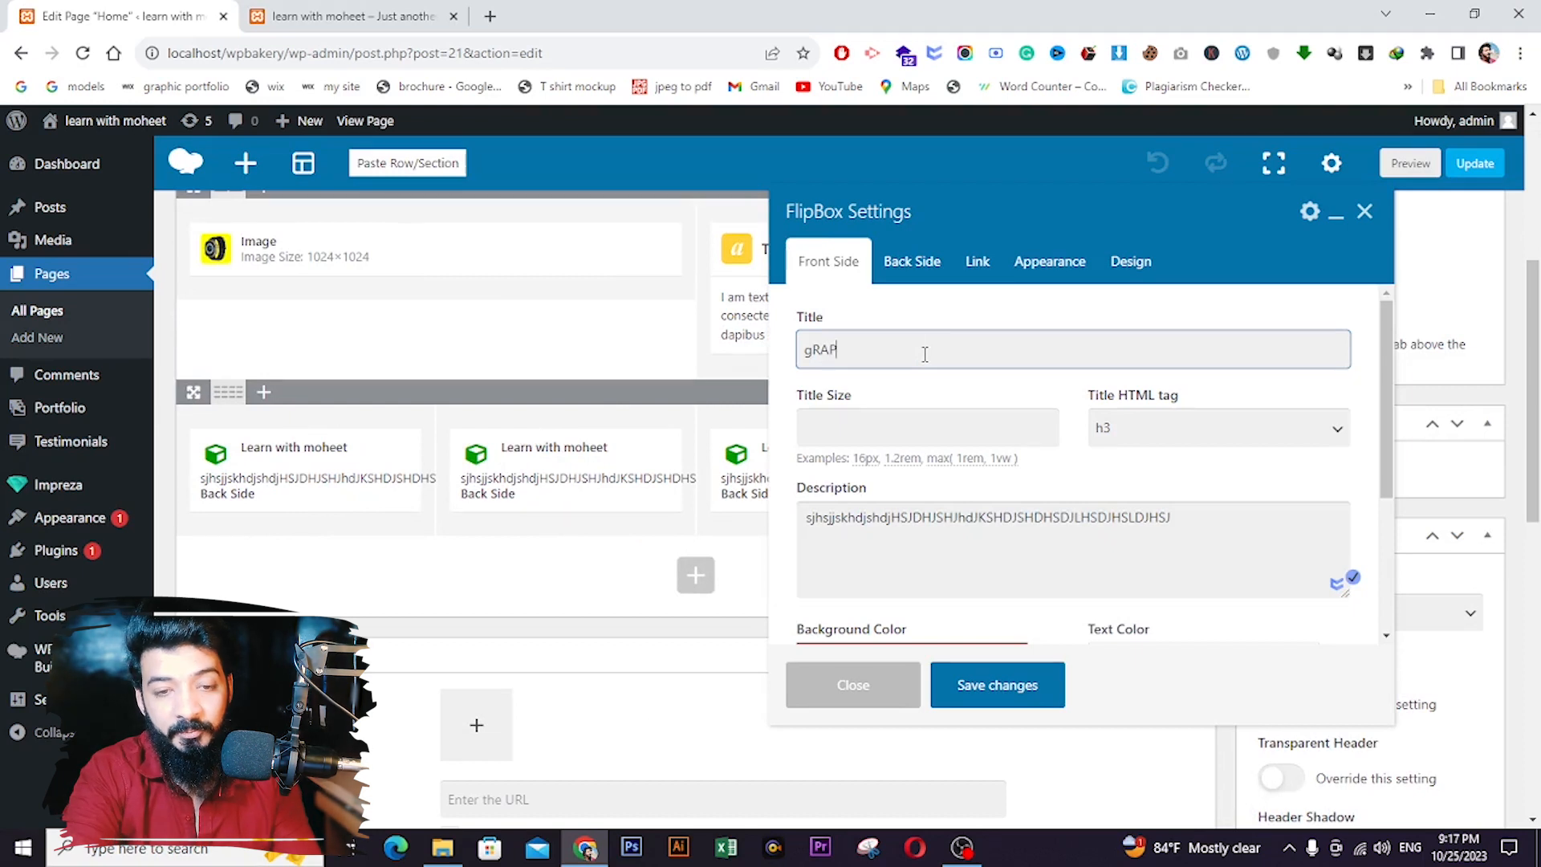
pyautogui.press('BackSpace')
pyautogui.press('BackSpace')
pyautogui.press('BackSpace')
pyautogui.press('BackSpace')
pyautogui.press('BackSpace')
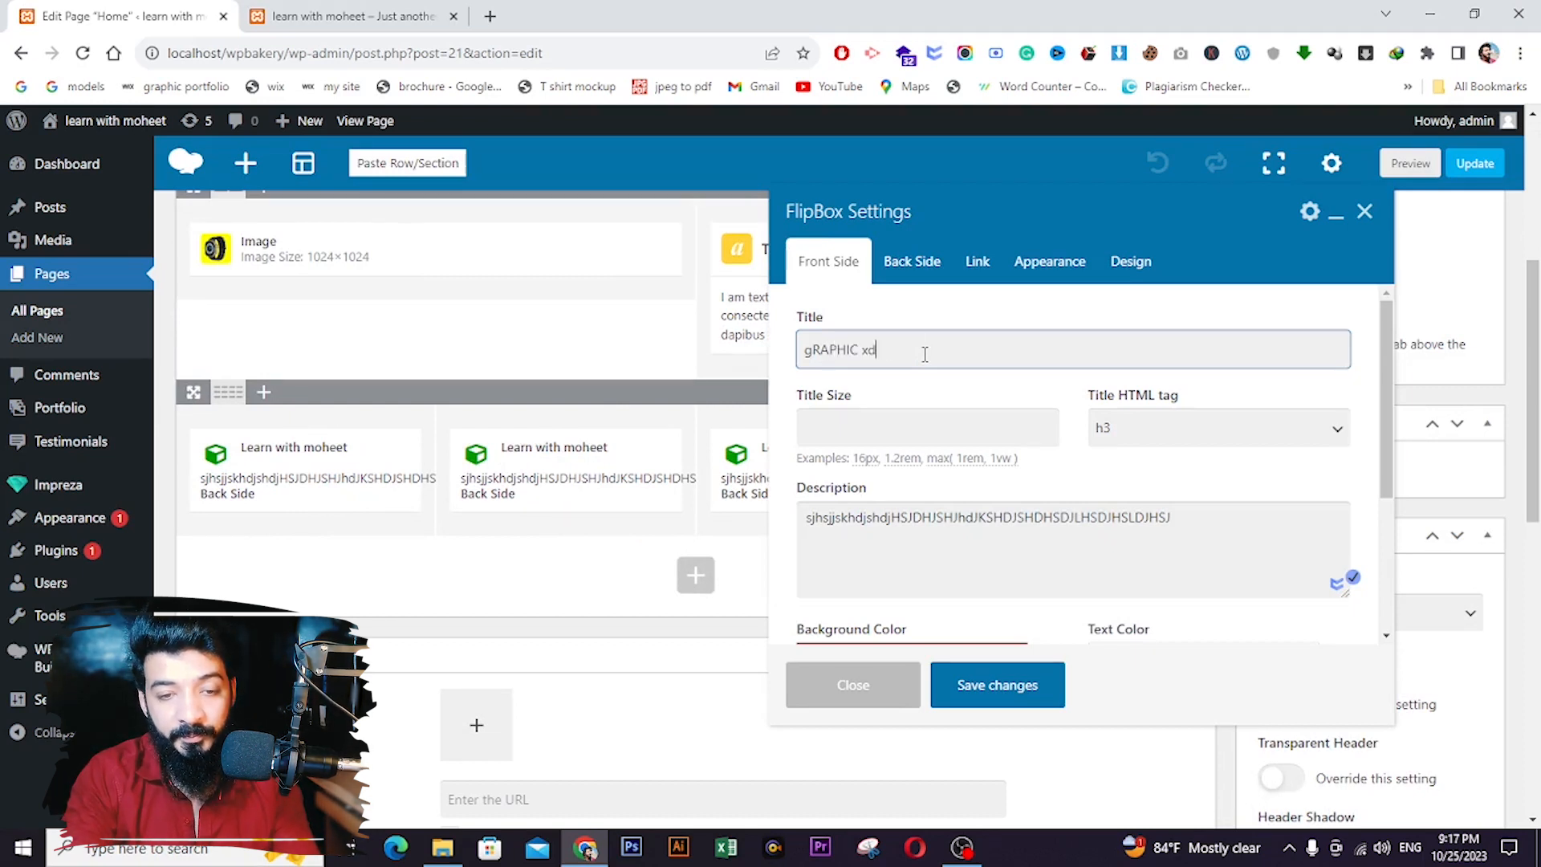
pyautogui.press('BackSpace')
pyautogui.press('BackSpace')
pyautogui.press('BackSpace')
pyautogui.press('BackSpace')
pyautogui.press('BackSpace')
pyautogui.press('BackSpace')
pyautogui.press('BackSpace')
pyautogui.write('Graphic')
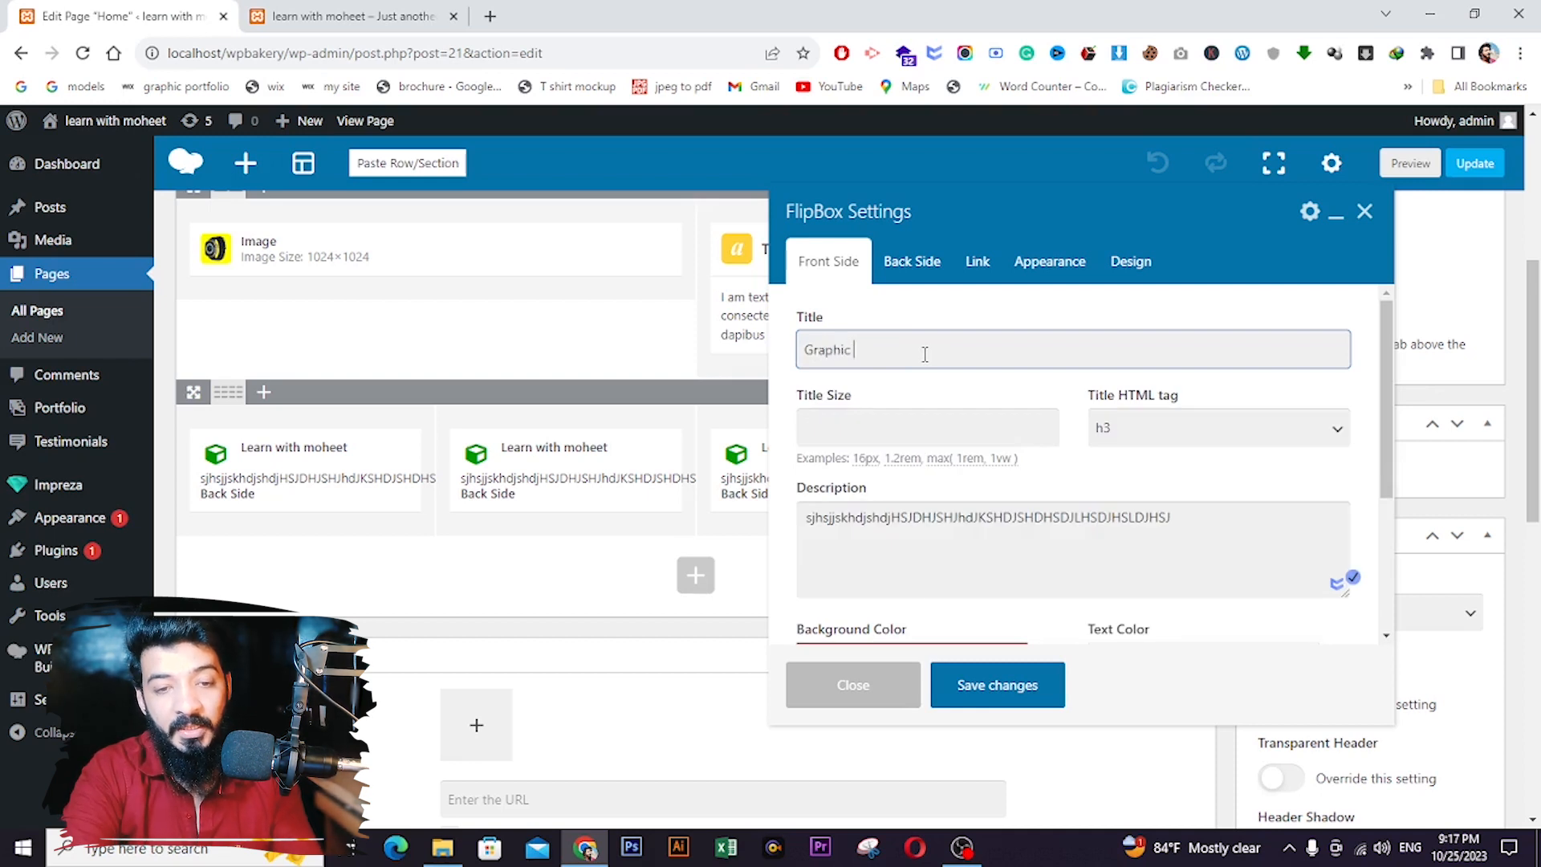
pyautogui.write(' Design')
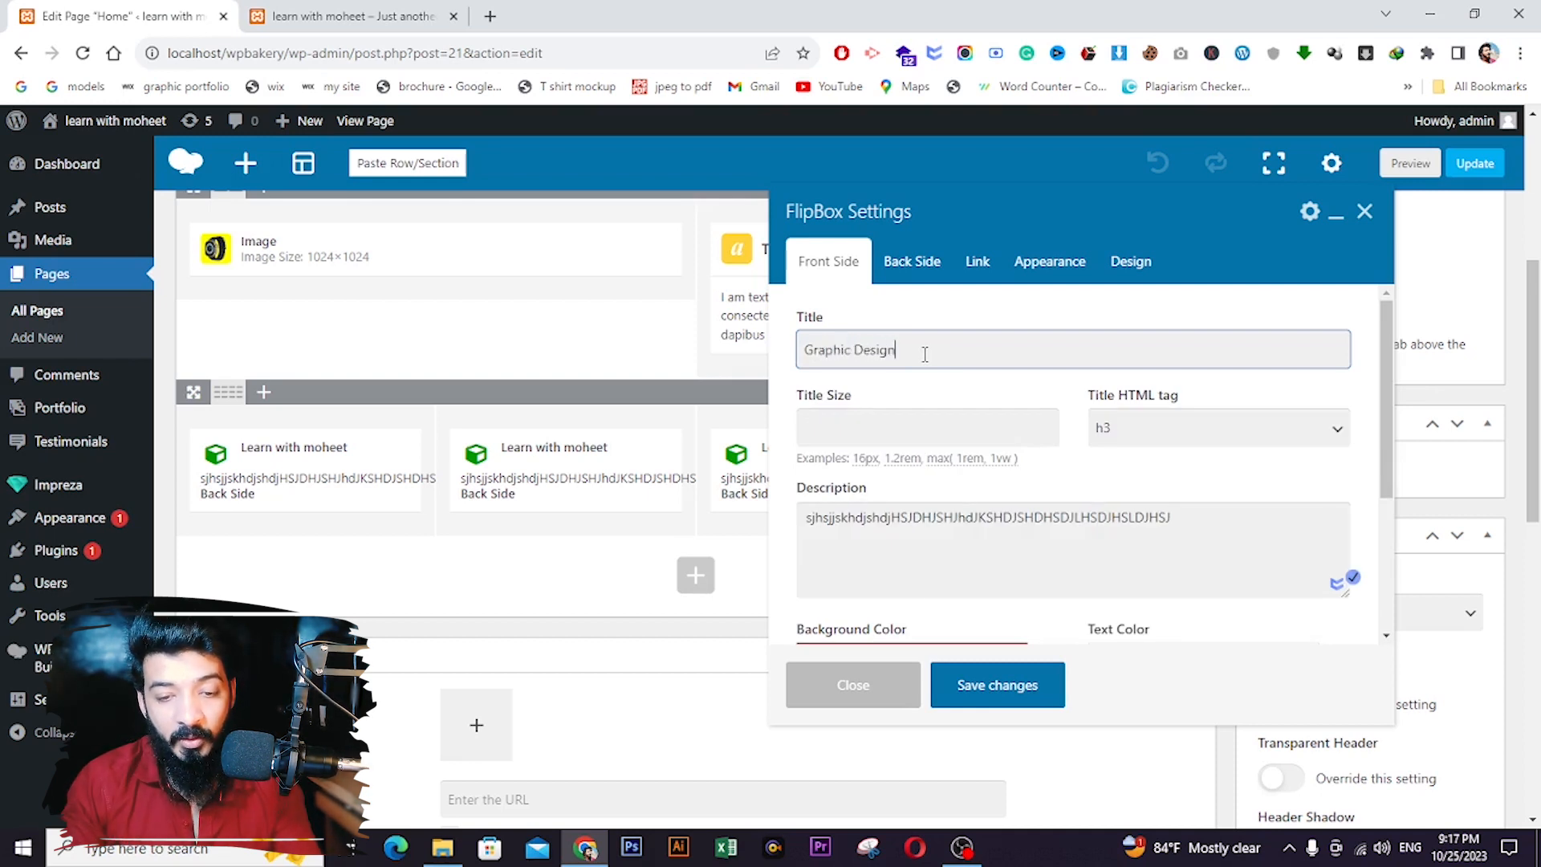
pyautogui.click(974, 683)
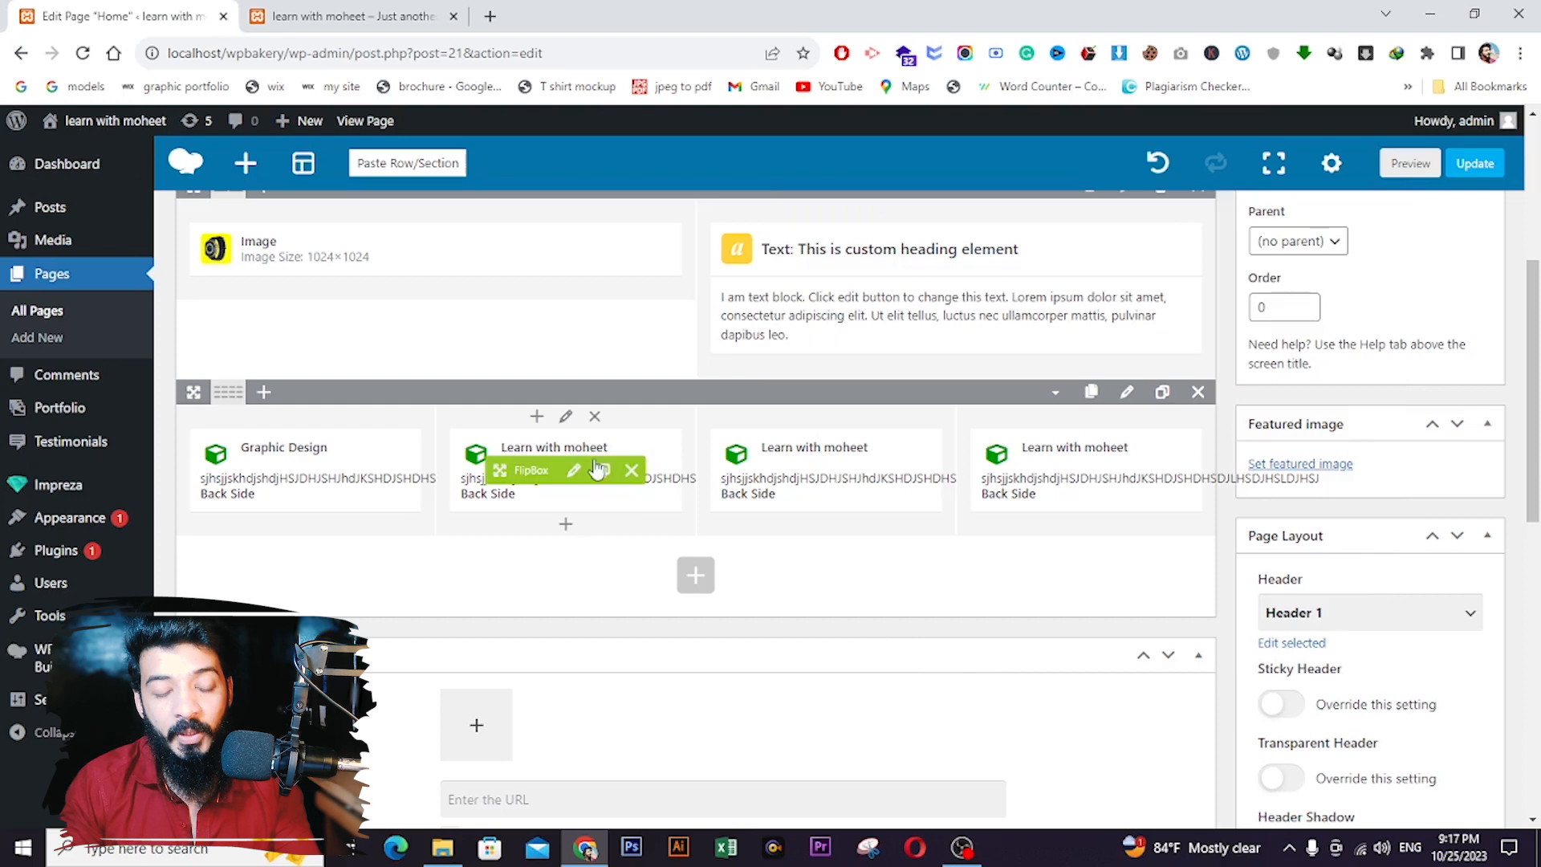
# - Retitle the second FlipBox 'Website Development' and save
pyautogui.click(568, 477)
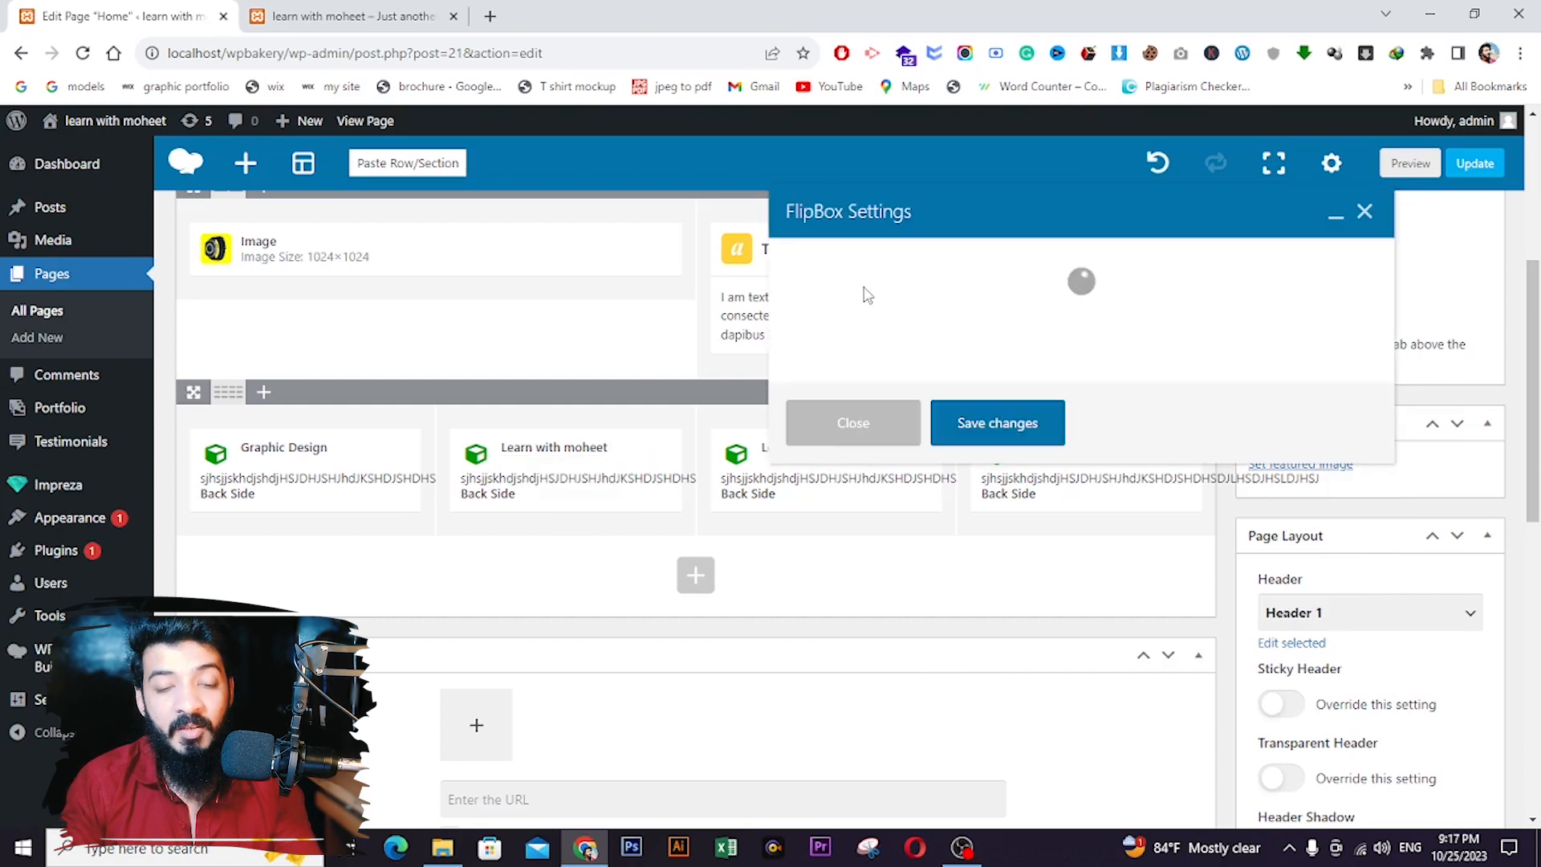
pyautogui.click(892, 341)
pyautogui.hotkey('ctrl', 'a')
pyautogui.write('We')
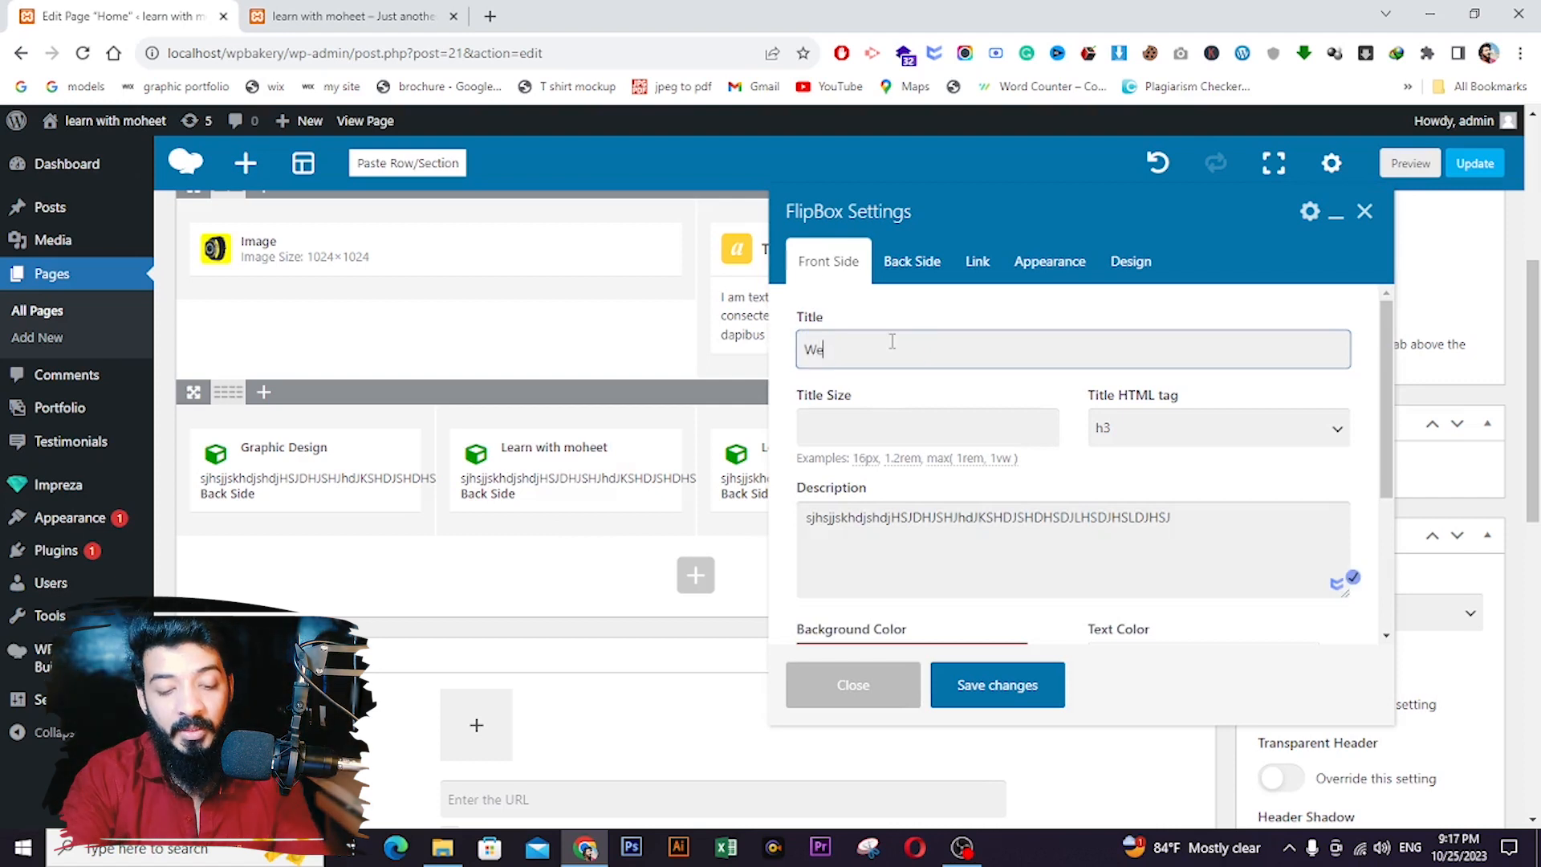
pyautogui.write('bsite CDevelopme')
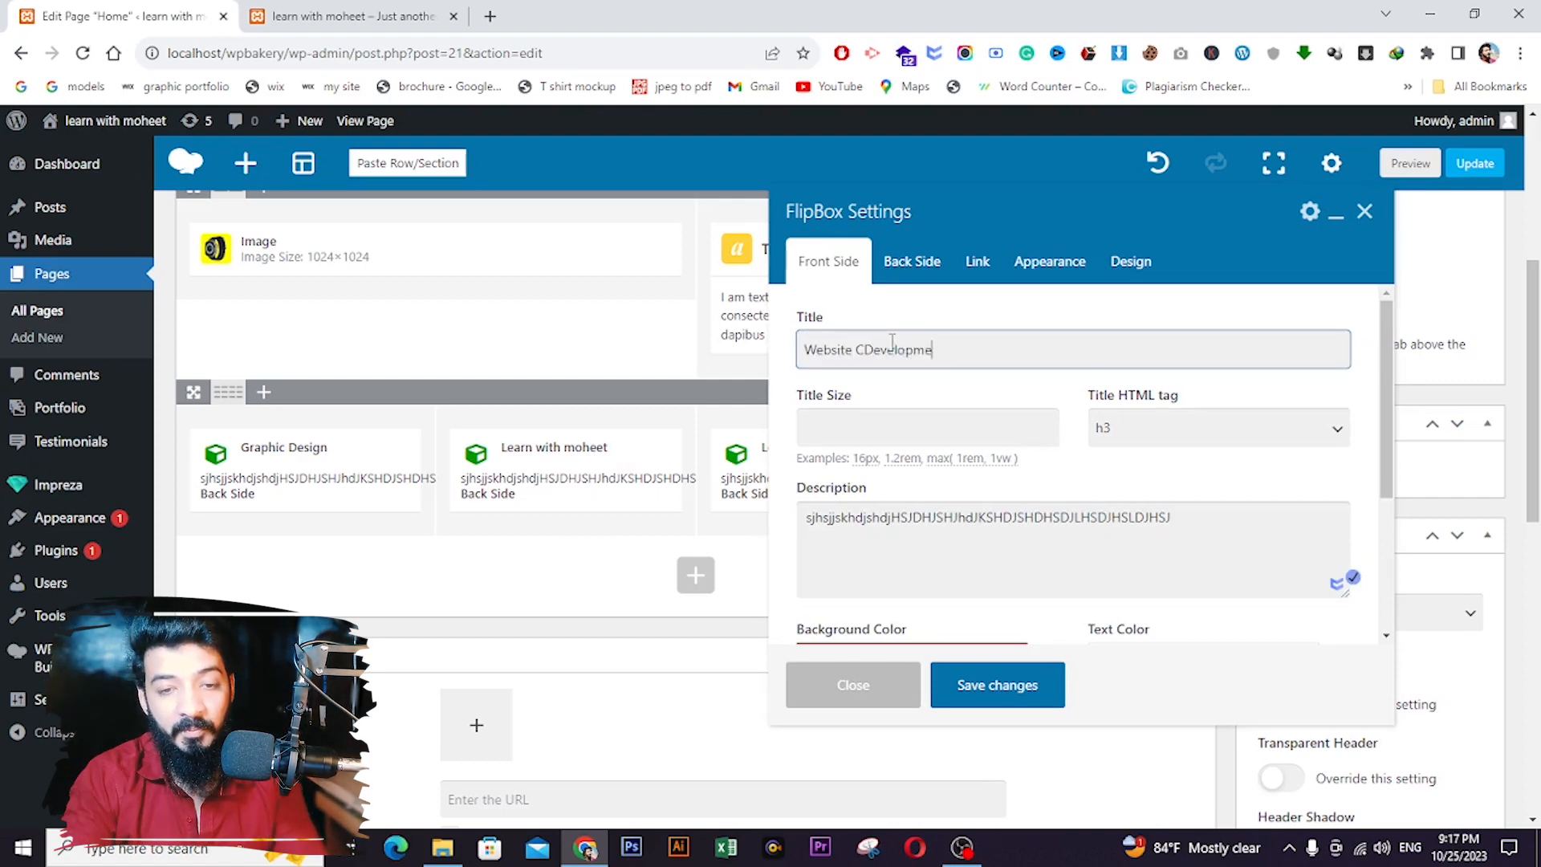
pyautogui.write('nt')
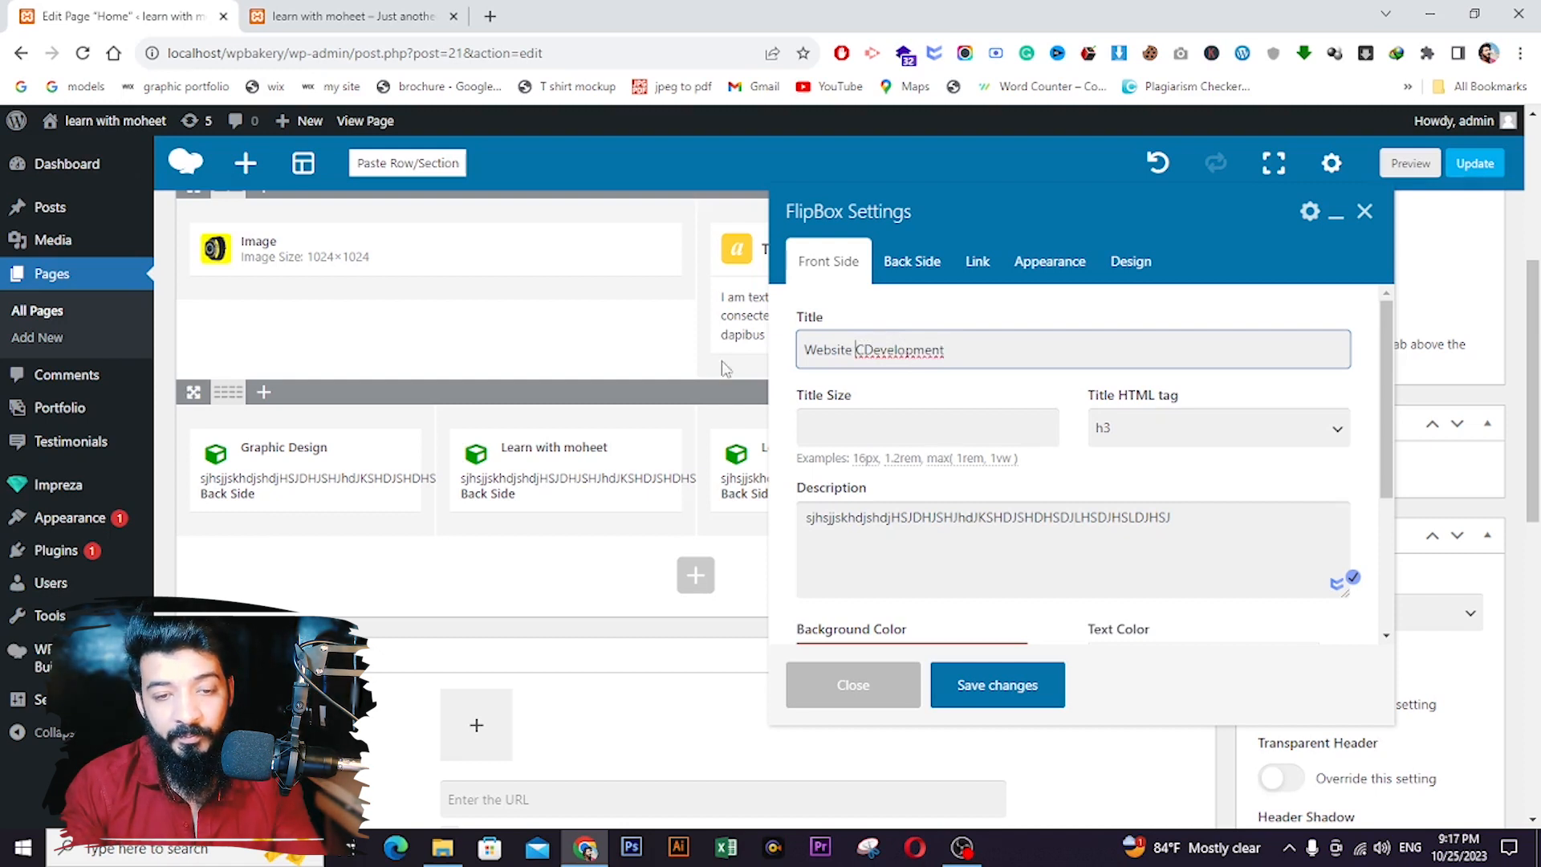
pyautogui.moveTo(874, 350); pyautogui.dragTo(865, 350)
pyautogui.press('BackSpace')
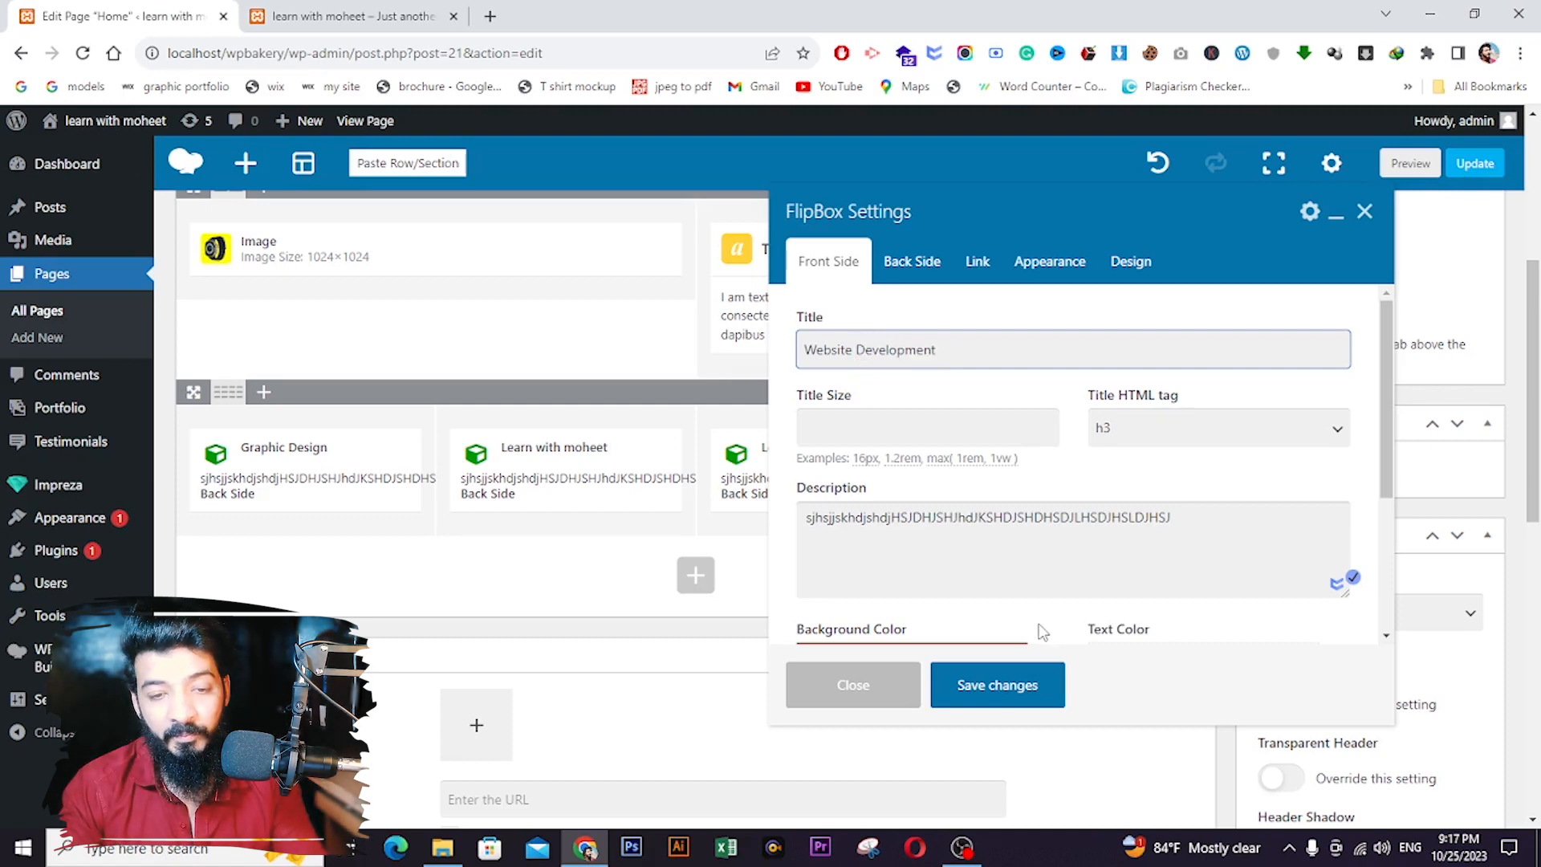
pyautogui.click(1003, 684)
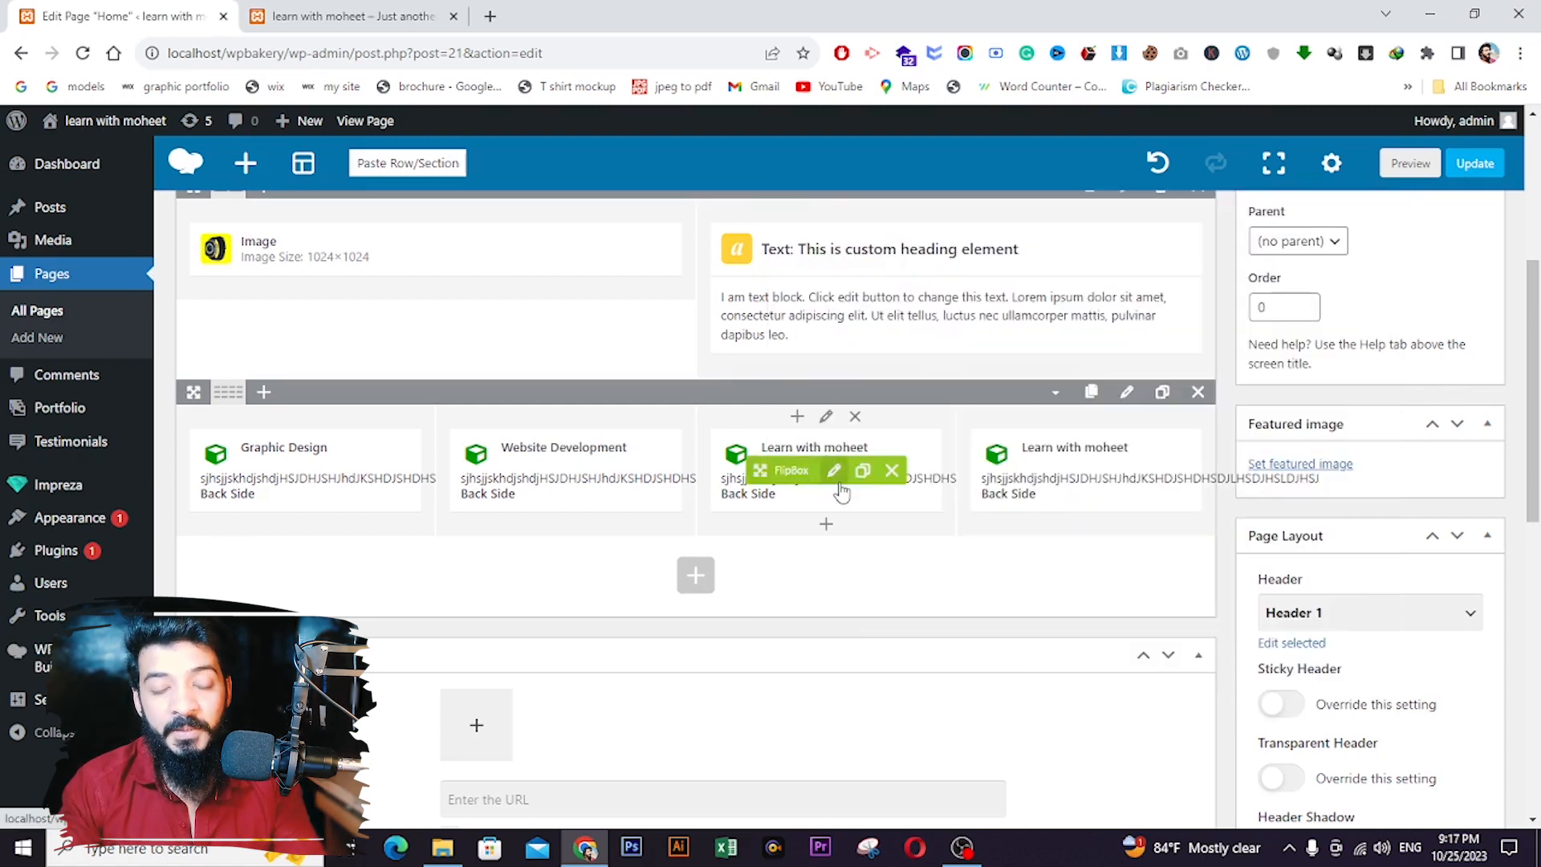
# - Retitle the third and fourth FlipBoxes 'SMM' and 'SEO', saving each
pyautogui.click(836, 479)
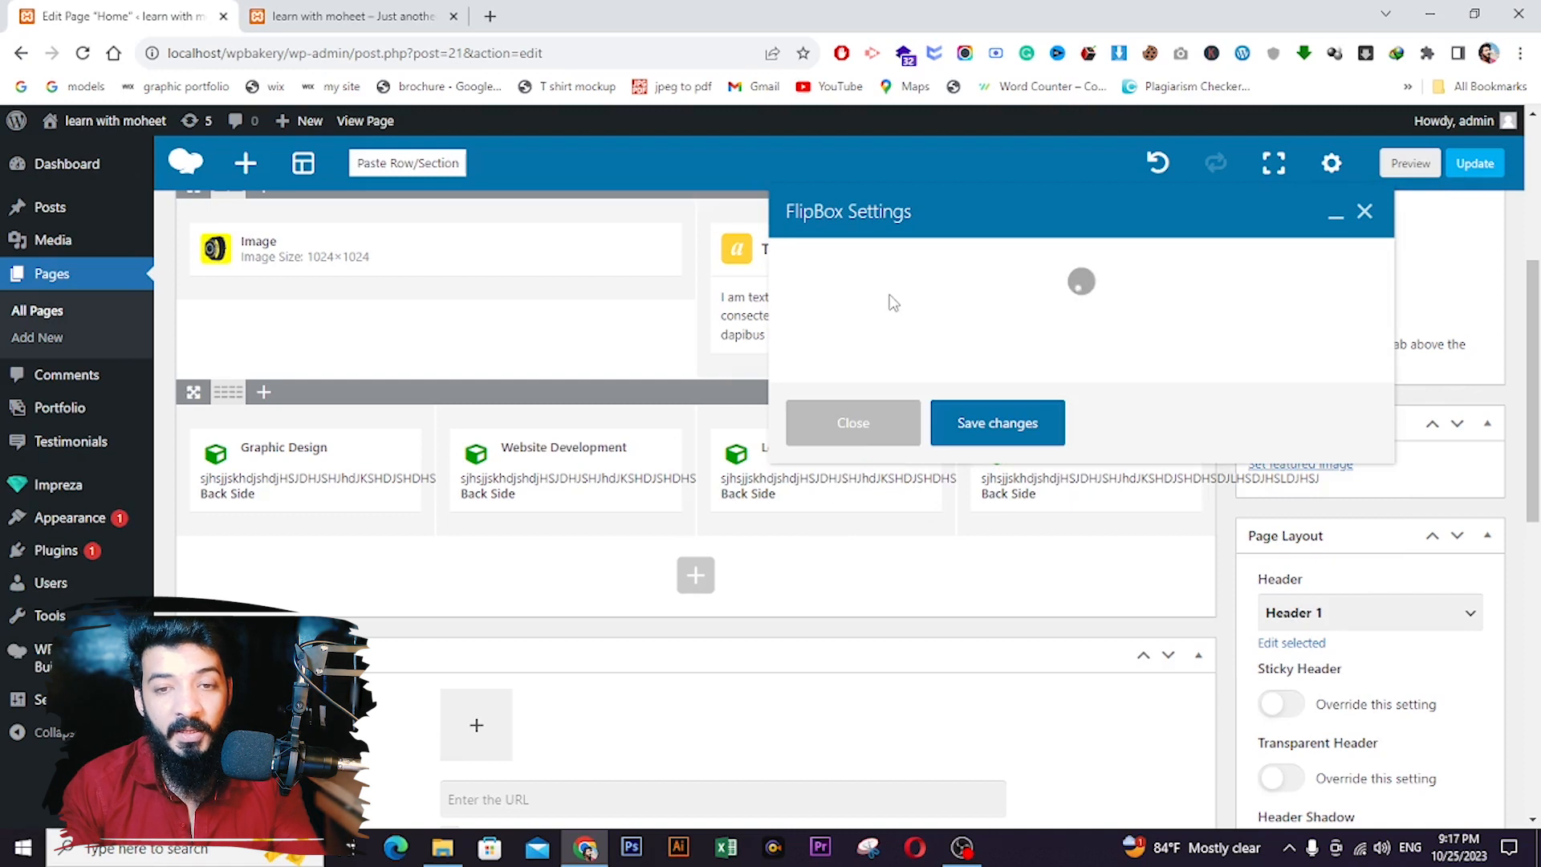
pyautogui.tripleClick(883, 350)
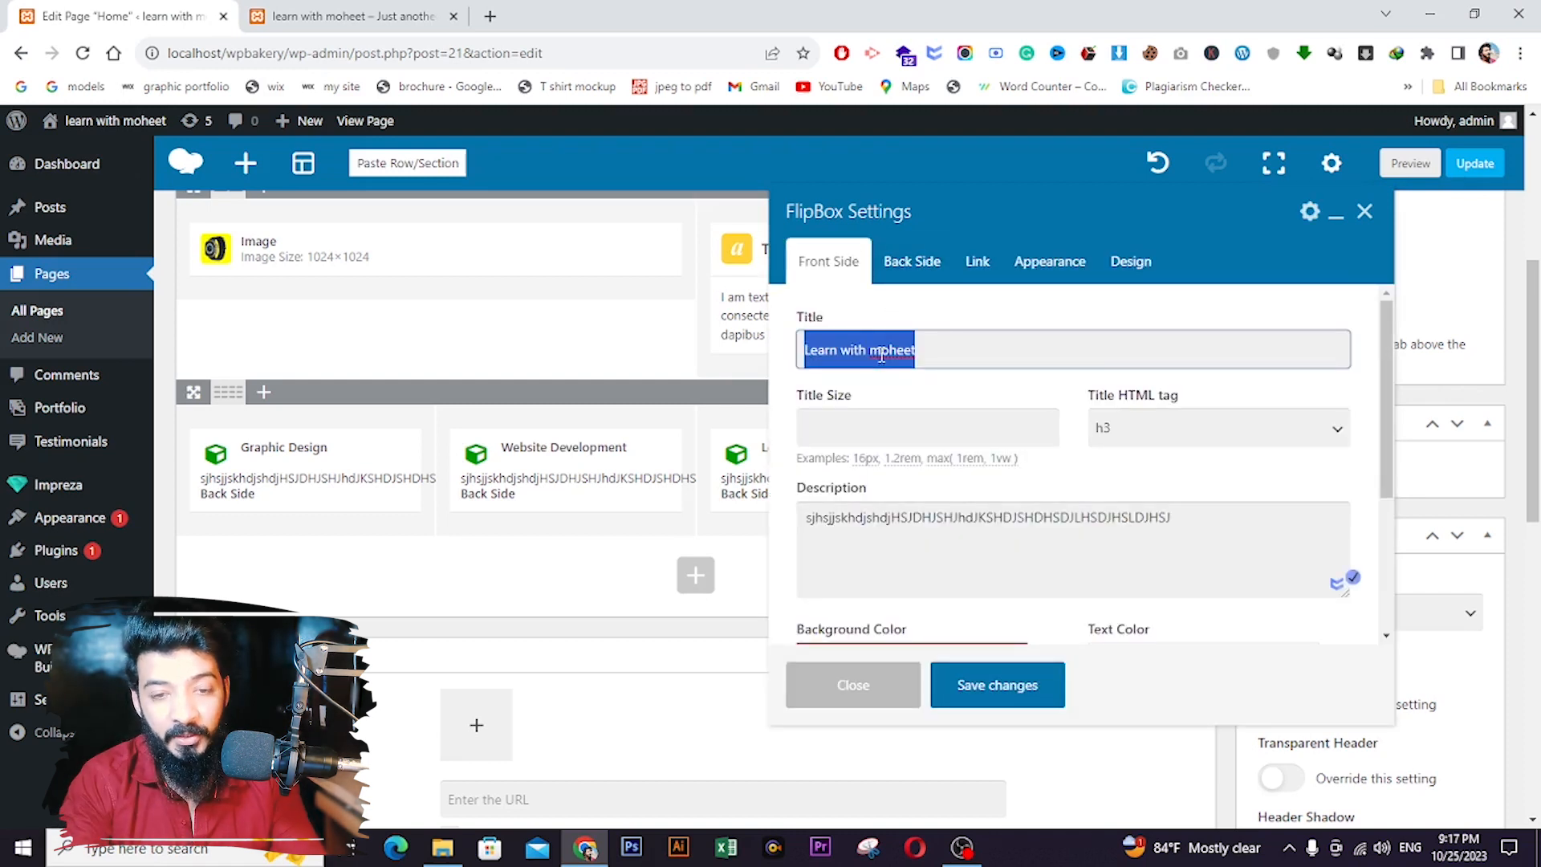
pyautogui.write('SMM')
pyautogui.click(950, 688)
pyautogui.click(1094, 470)
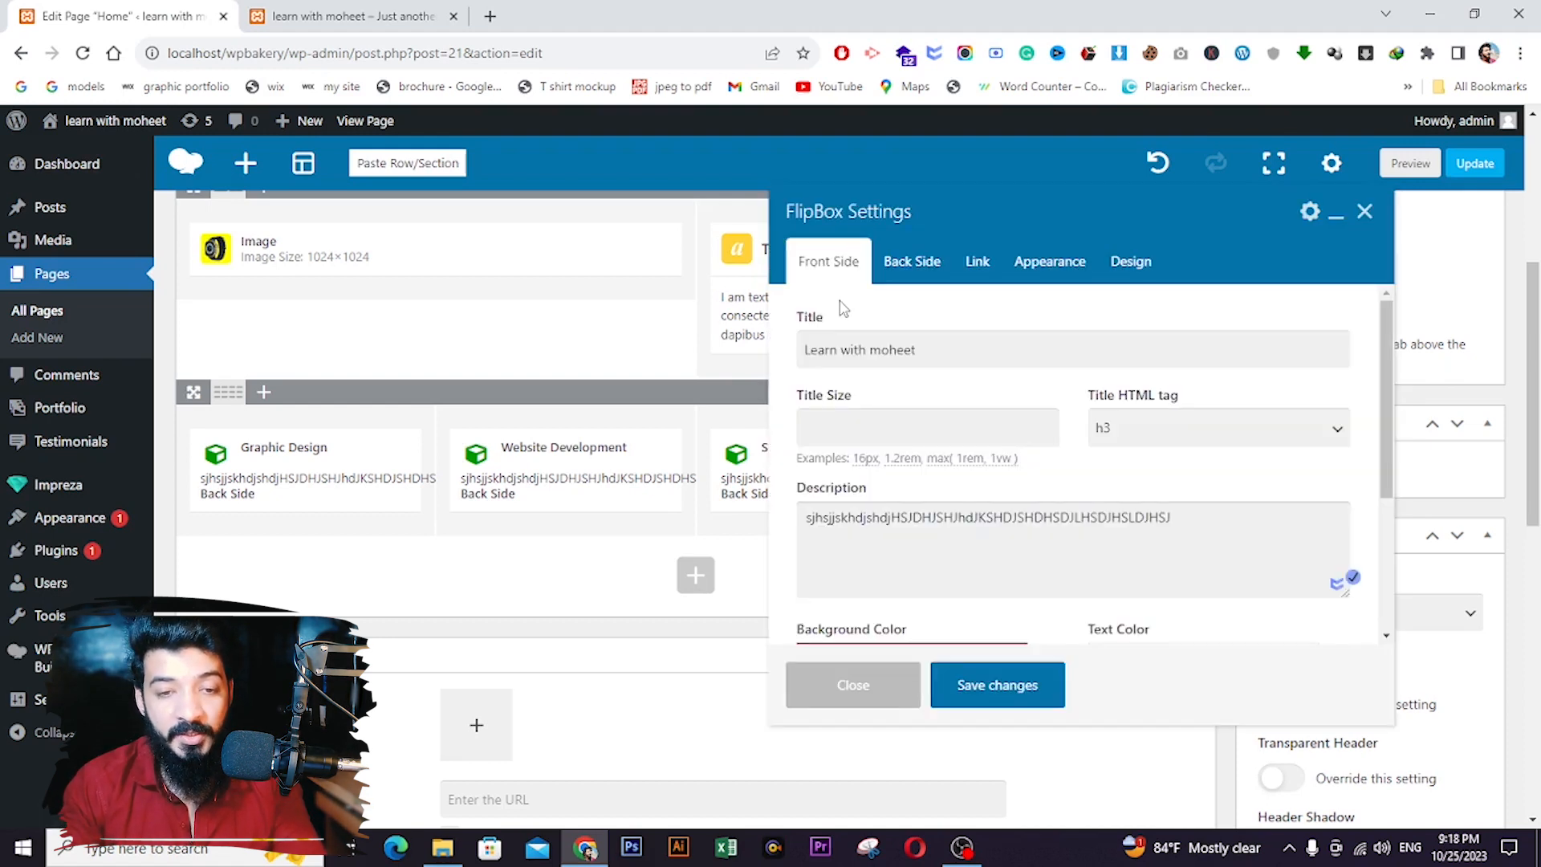
pyautogui.doubleClick(852, 351)
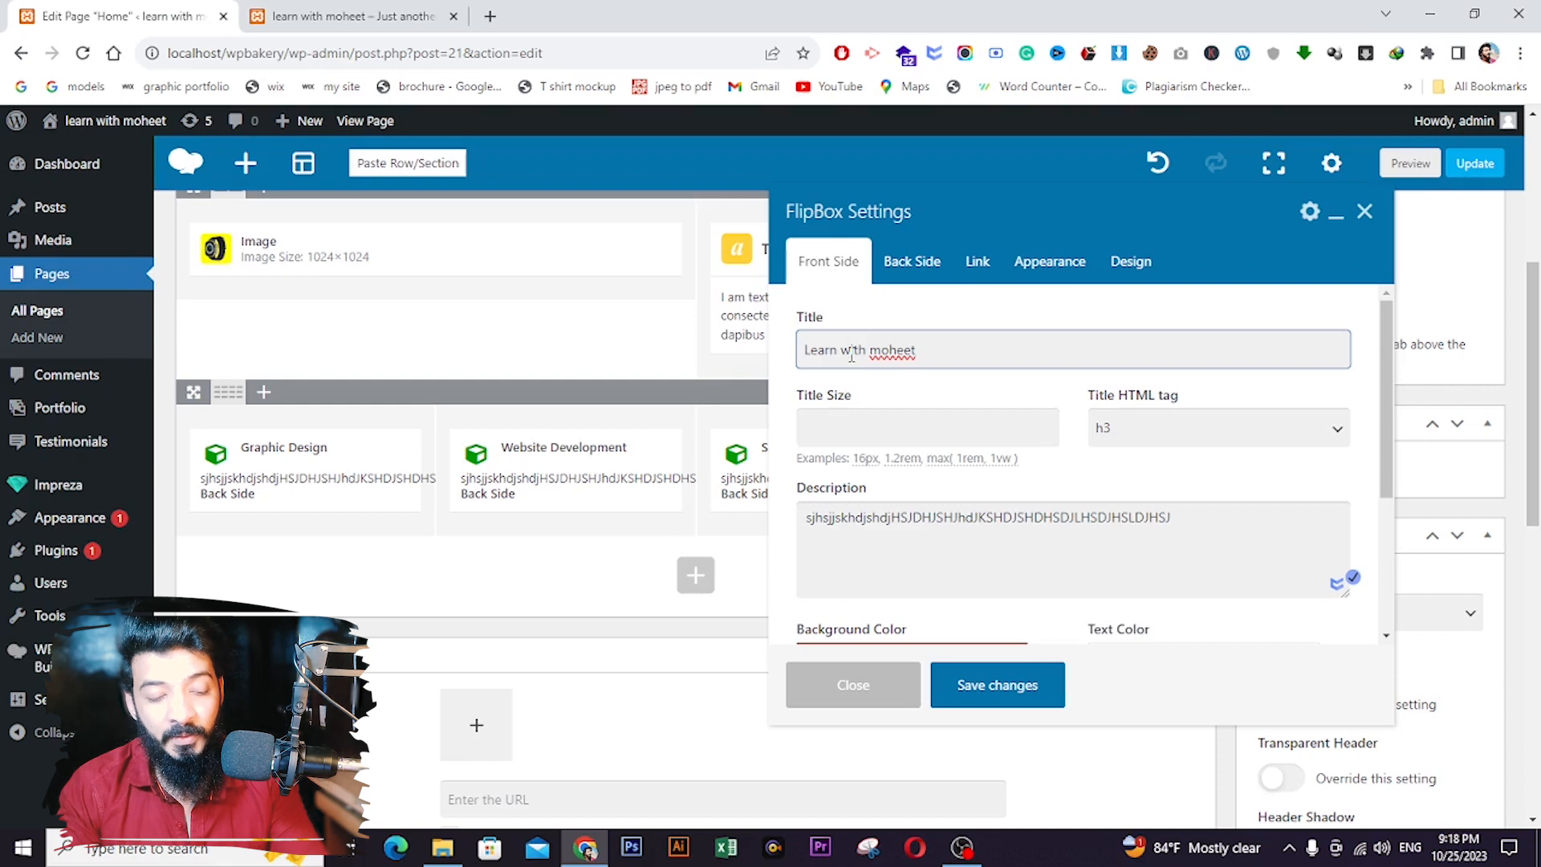
pyautogui.hotkey('ctrl', 'a')
pyautogui.write('SEO')
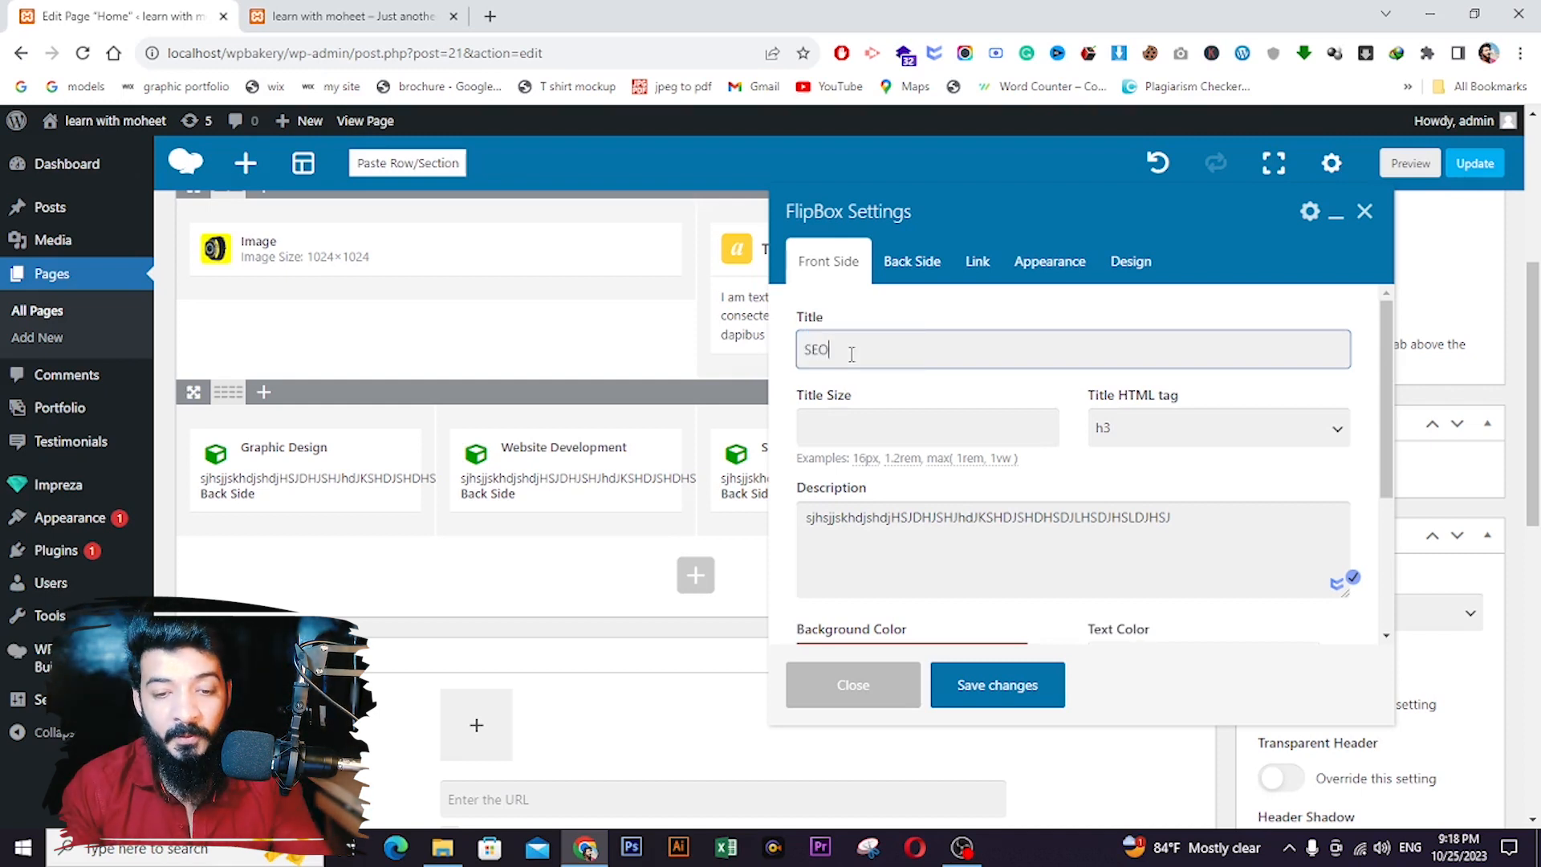
pyautogui.click(996, 700)
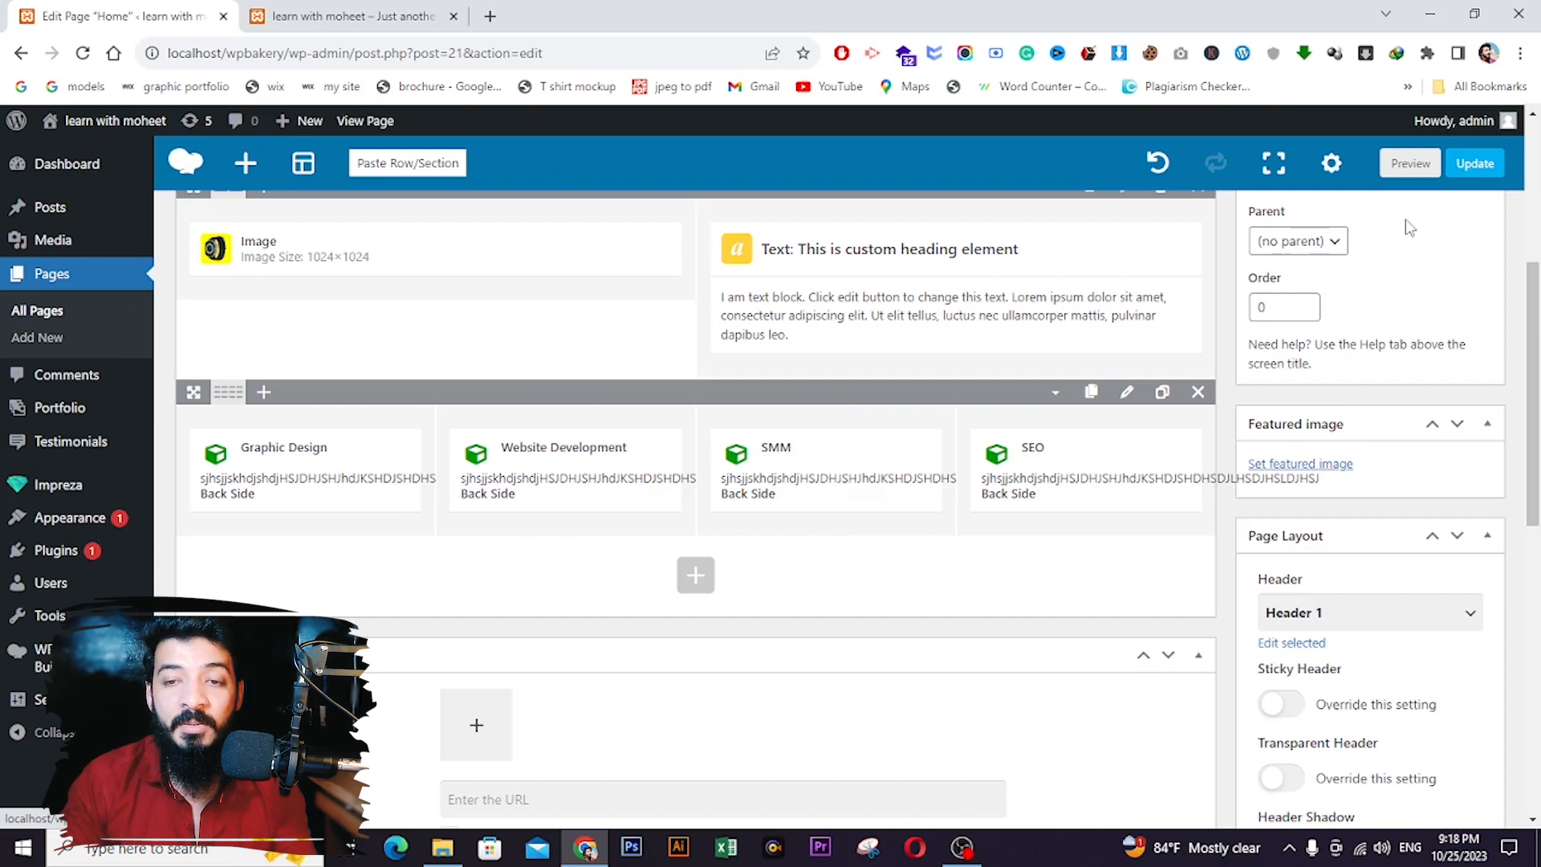
# - Update the Home page and reload the live site to review the four titled FlipBoxes
pyautogui.click(1475, 163)
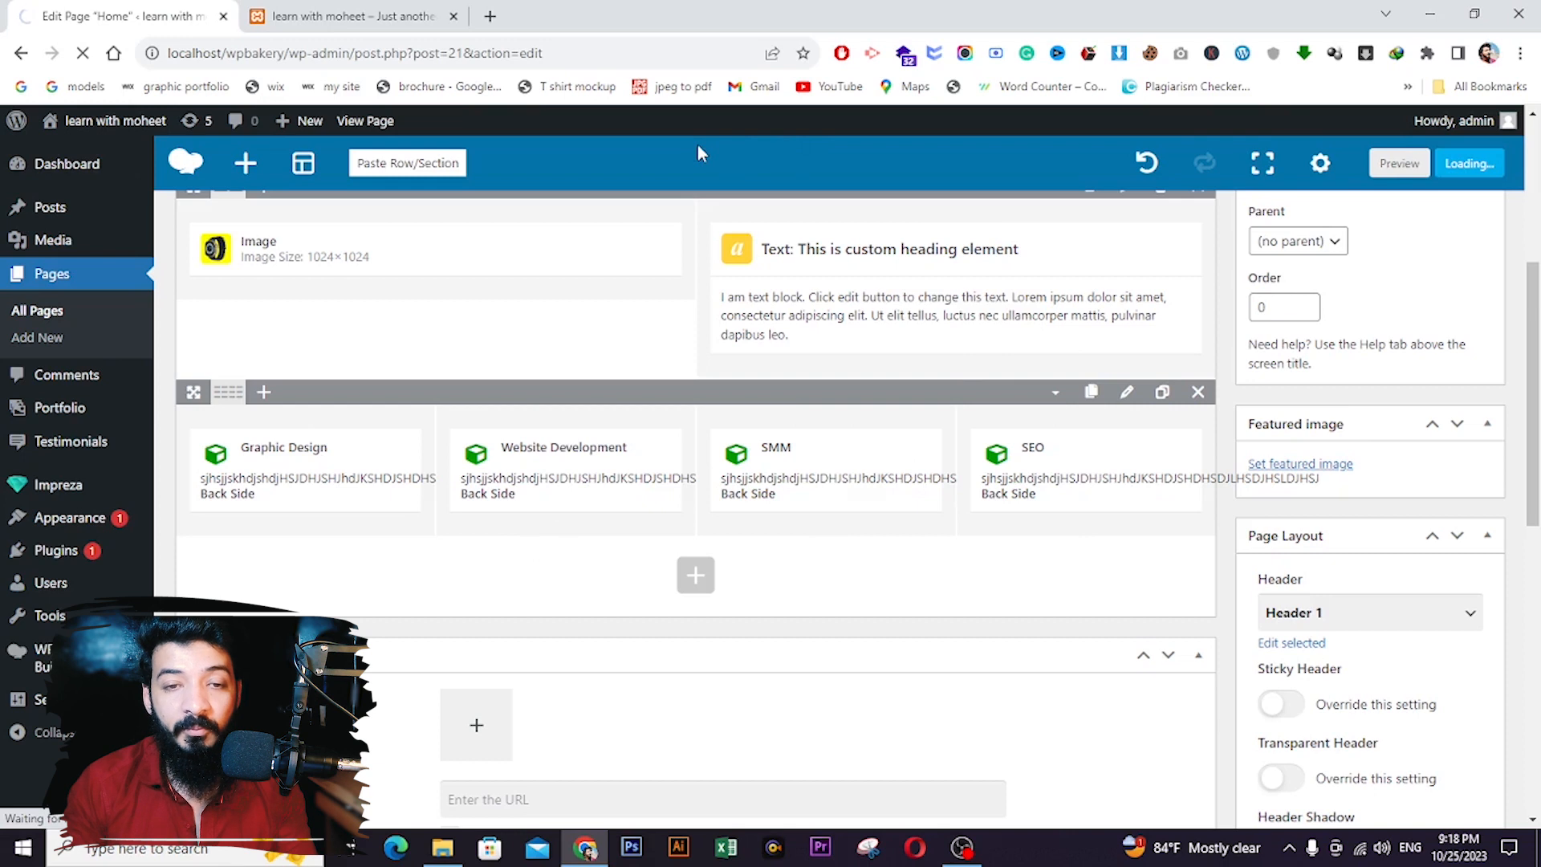
pyautogui.click(354, 16)
pyautogui.click(83, 53)
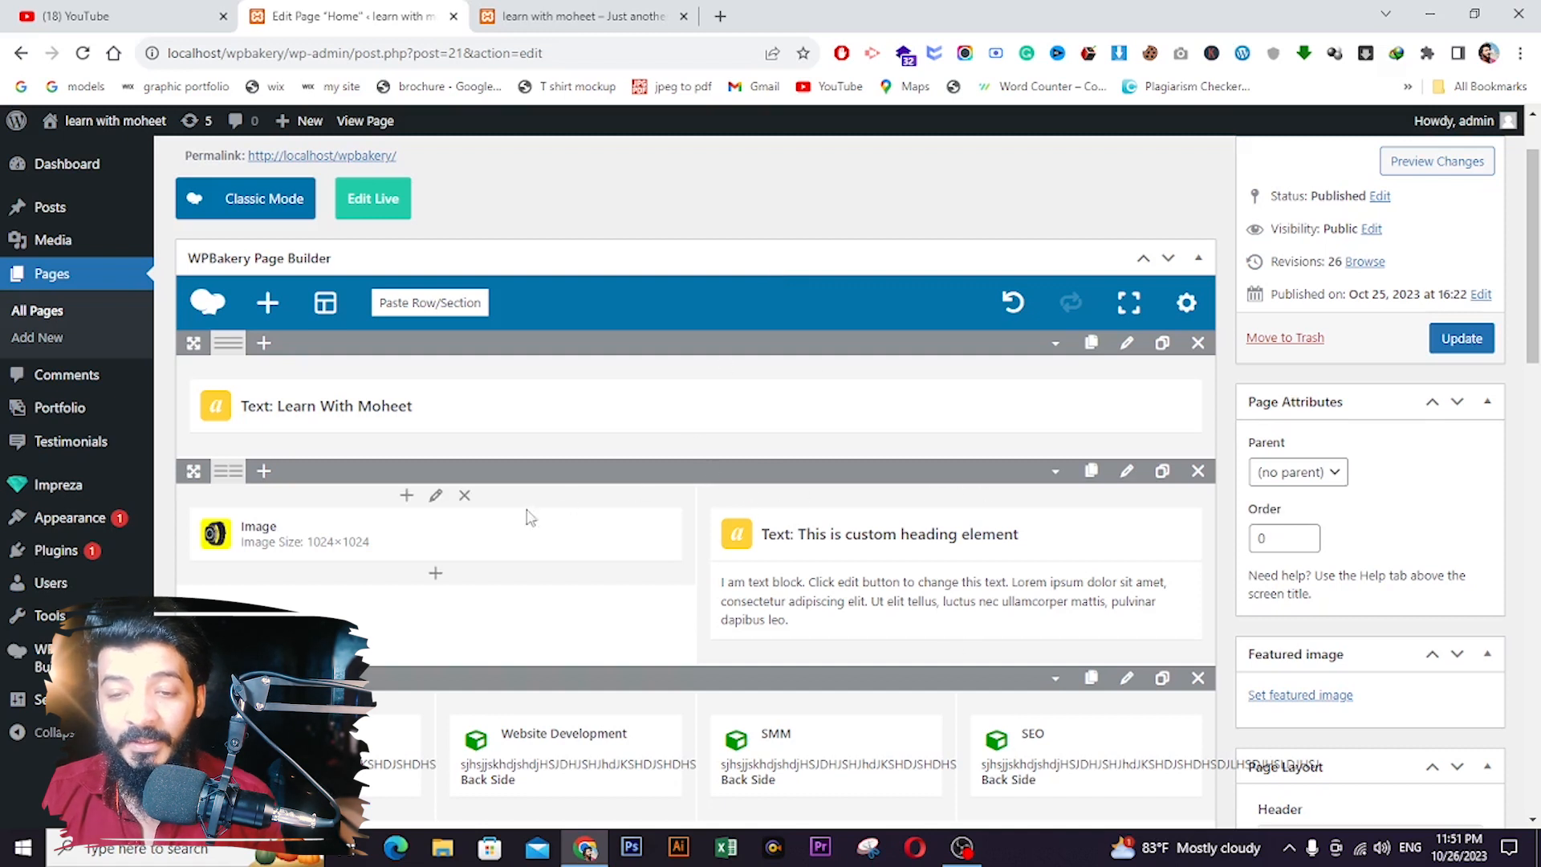
pyautogui.scroll(-2, 833, 475)
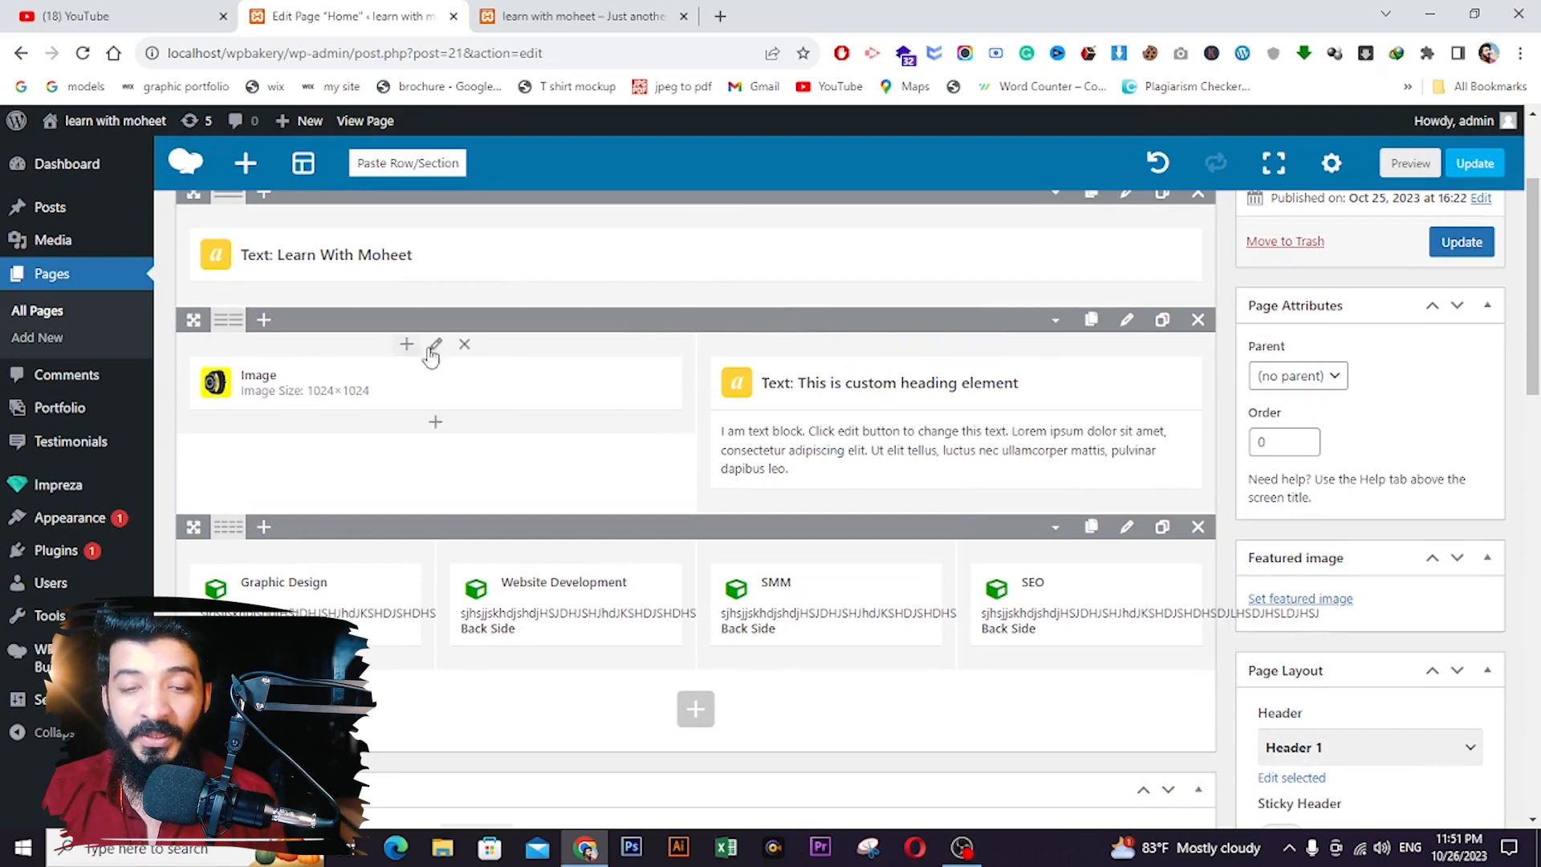
# - Set the watch-image row's background colour to blue #2570cc and save the row settings
pyautogui.moveTo(348, 389)
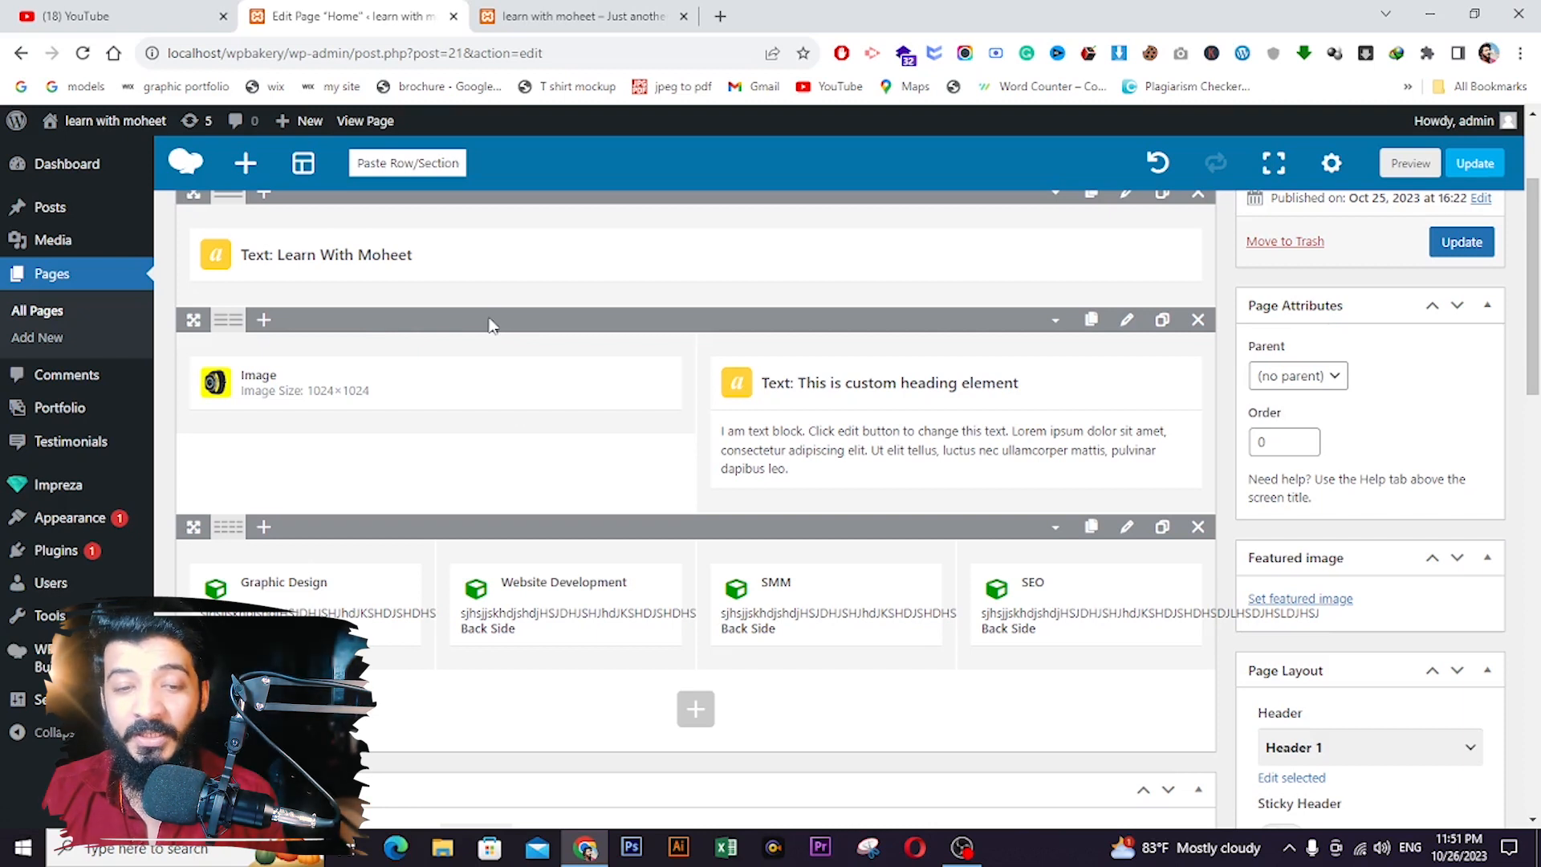
pyautogui.click(1127, 321)
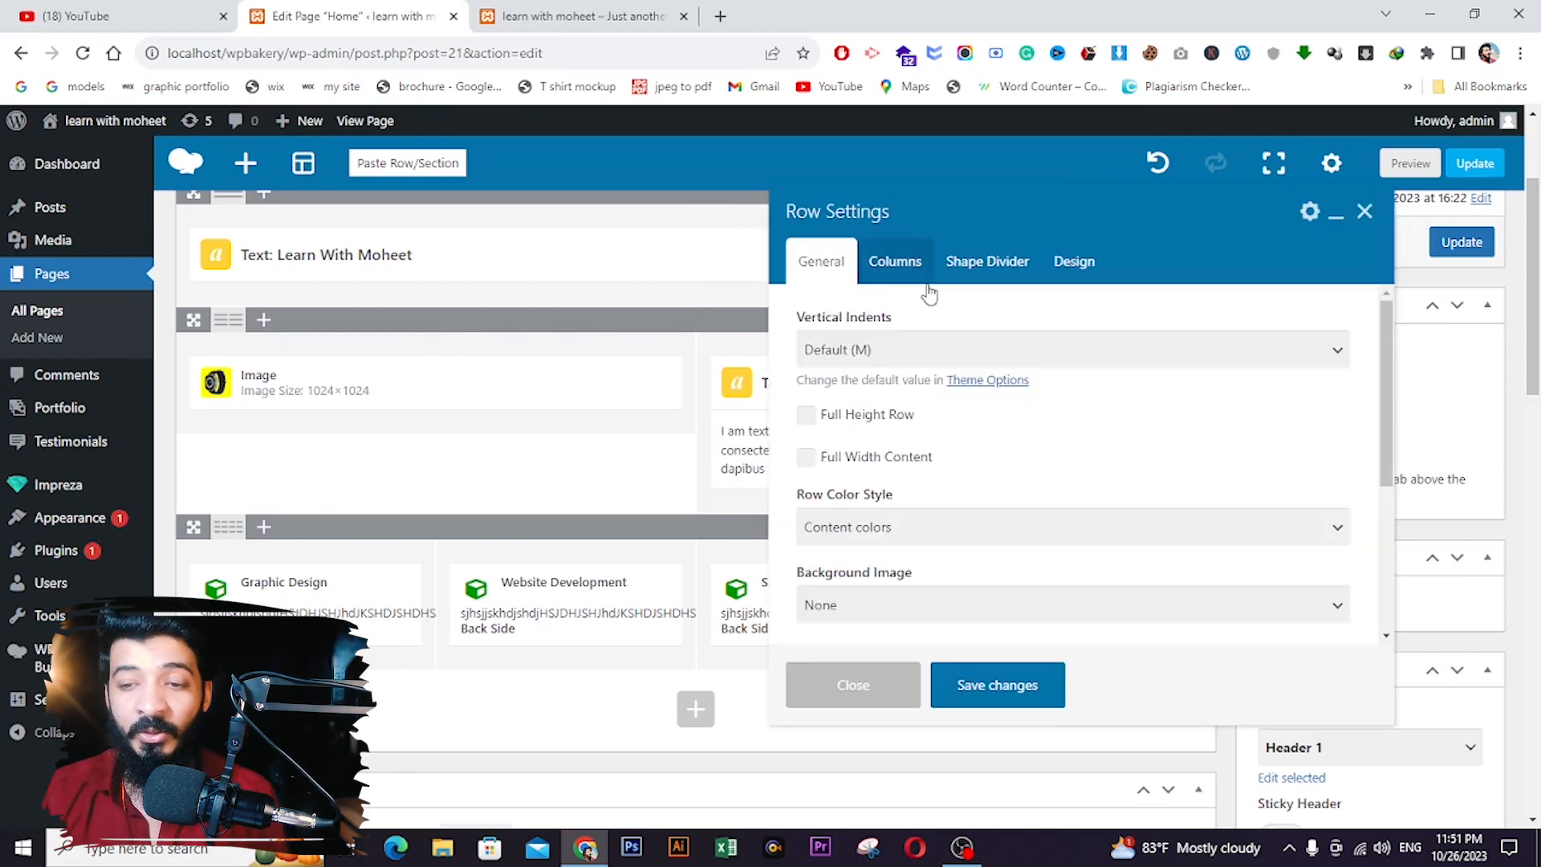
pyautogui.click(1074, 261)
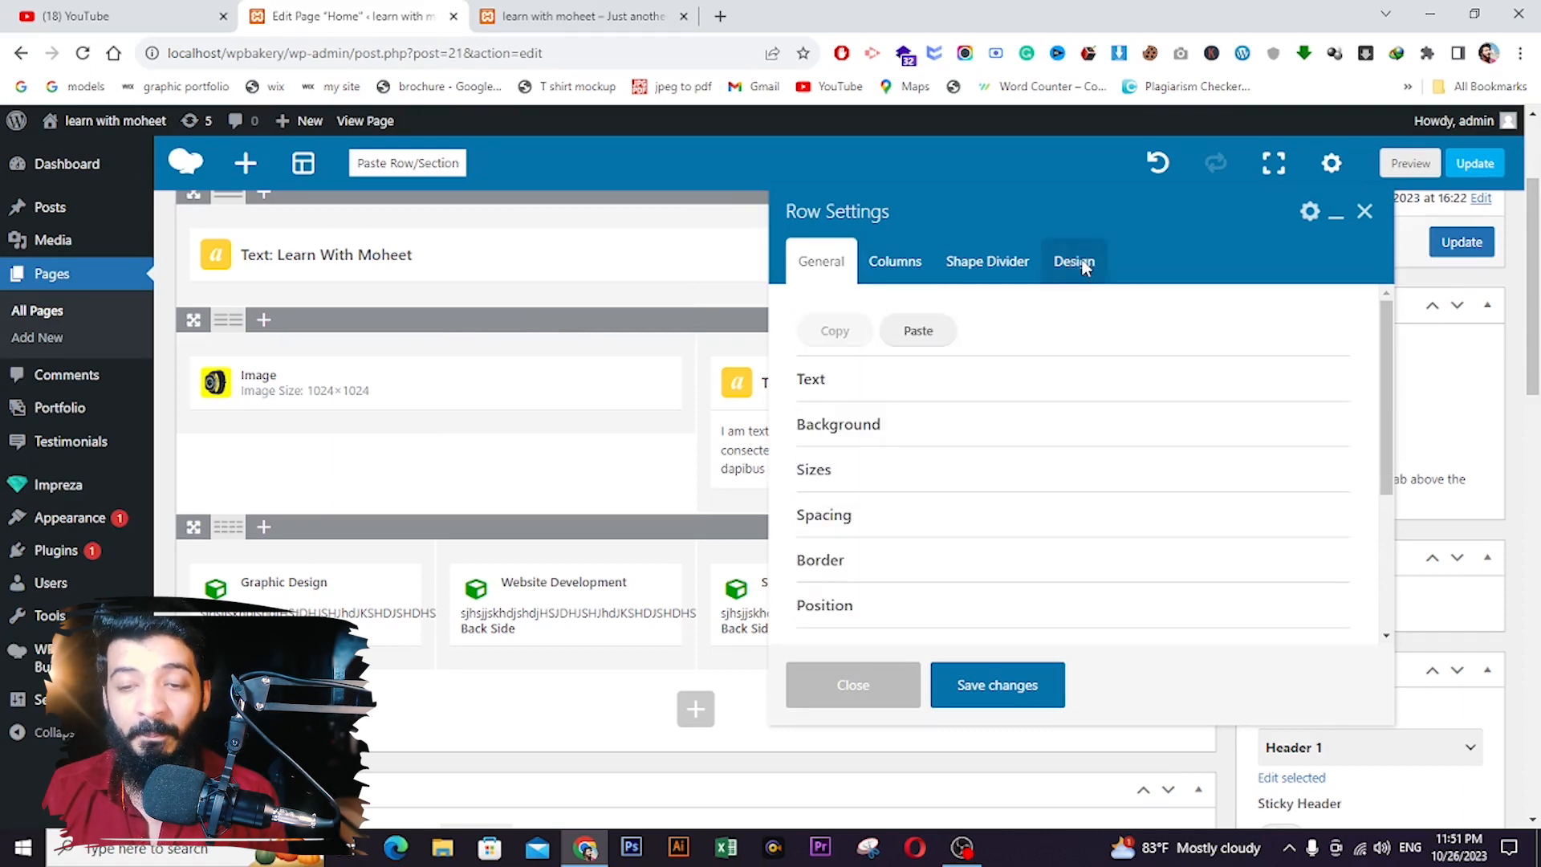
pyautogui.click(849, 434)
pyautogui.click(860, 504)
pyautogui.scroll(-3, 964, 482)
pyautogui.click(972, 472)
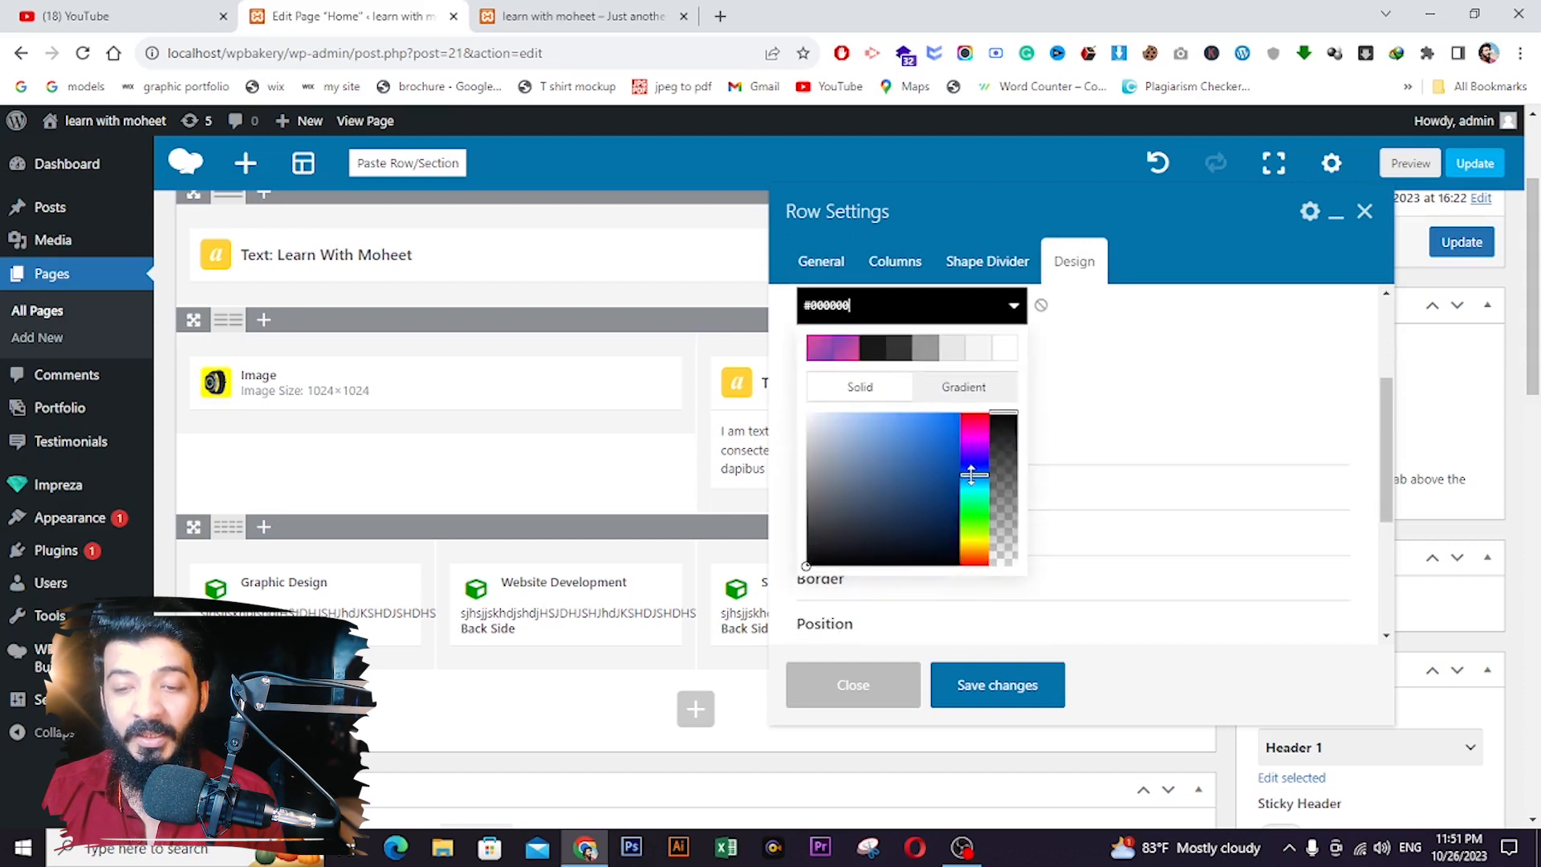
pyautogui.moveTo(919, 444); pyautogui.dragTo(933, 441)
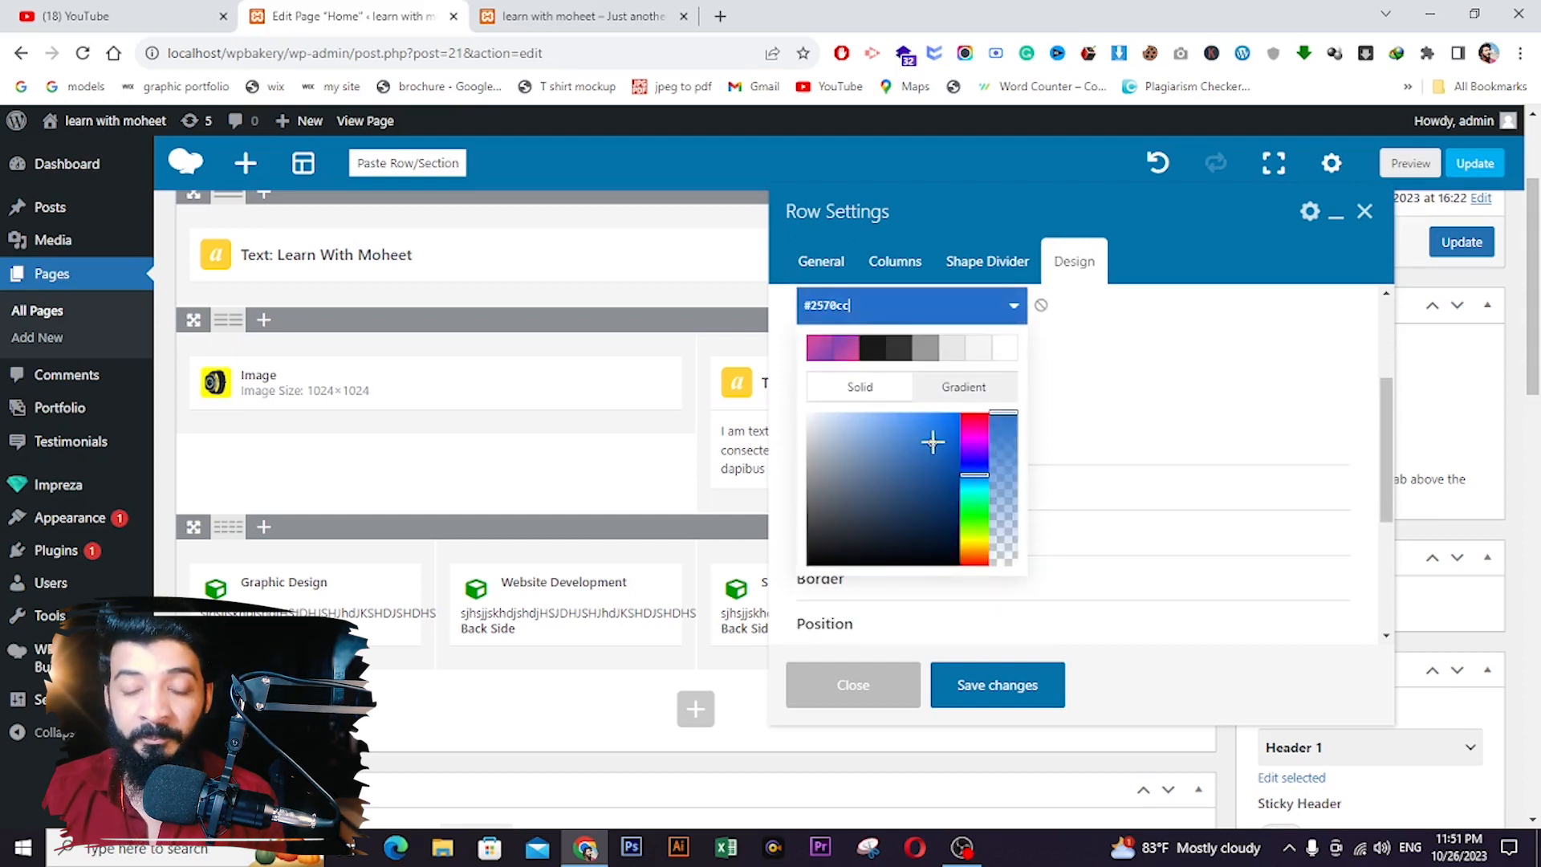
pyautogui.click(1002, 679)
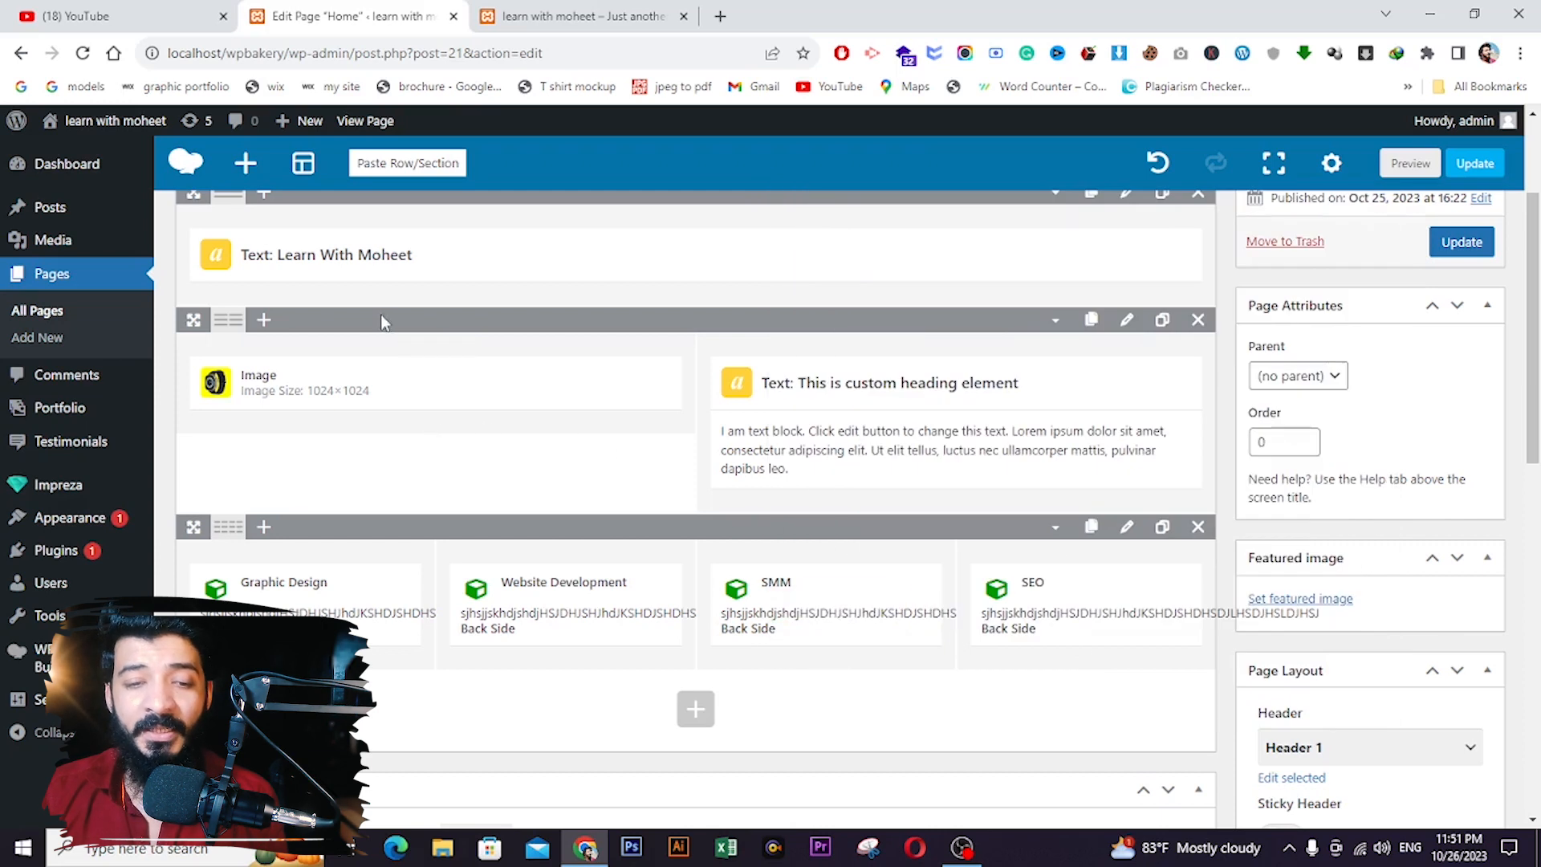
# - Give the watch image's column a green #16b526 background colour and save it
pyautogui.moveTo(438, 383)
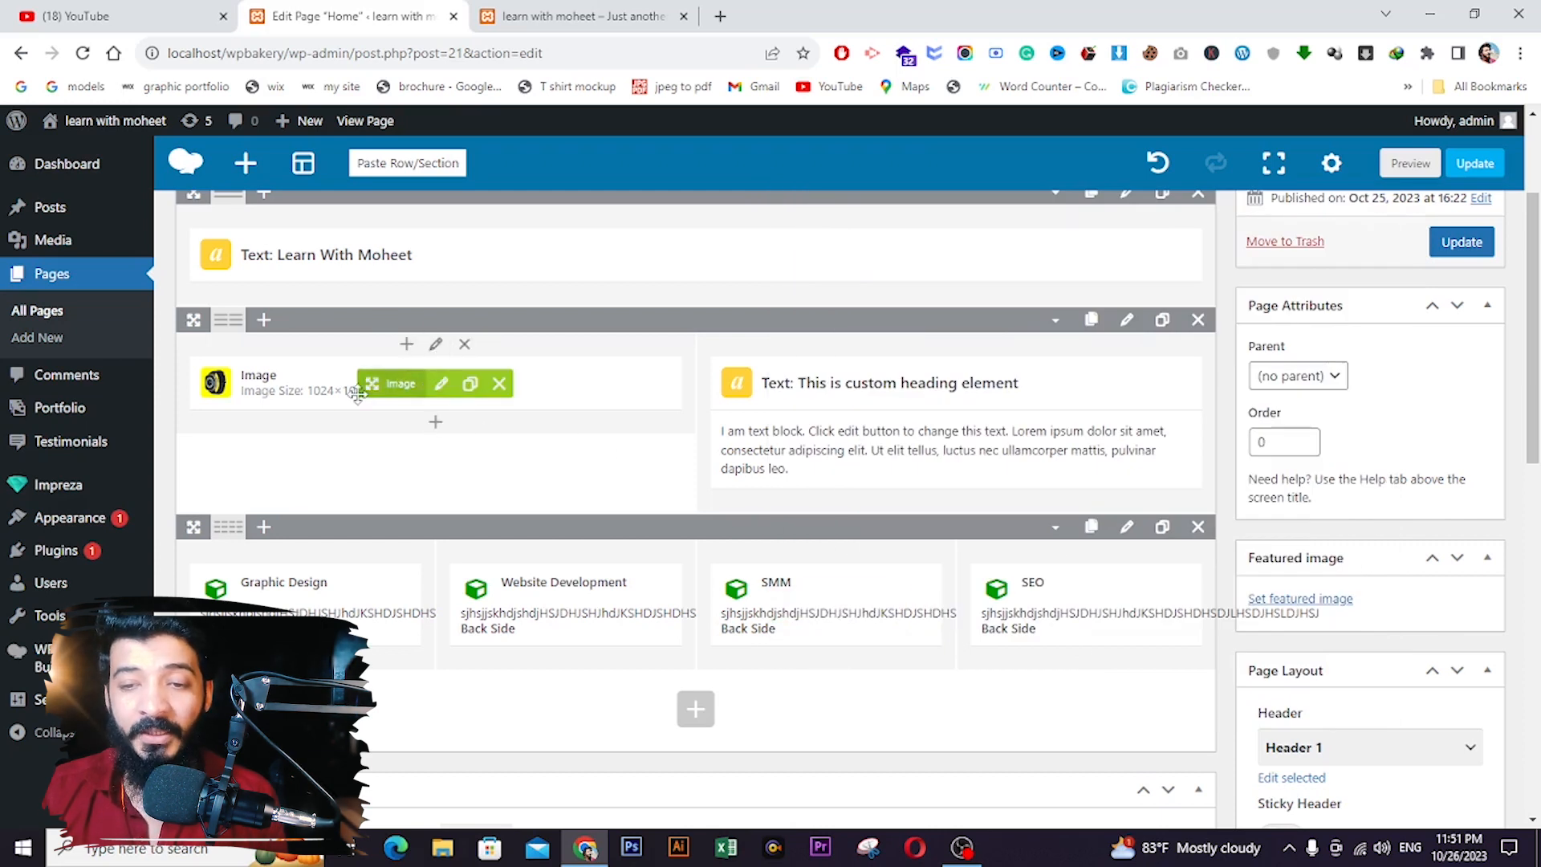
pyautogui.click(436, 344)
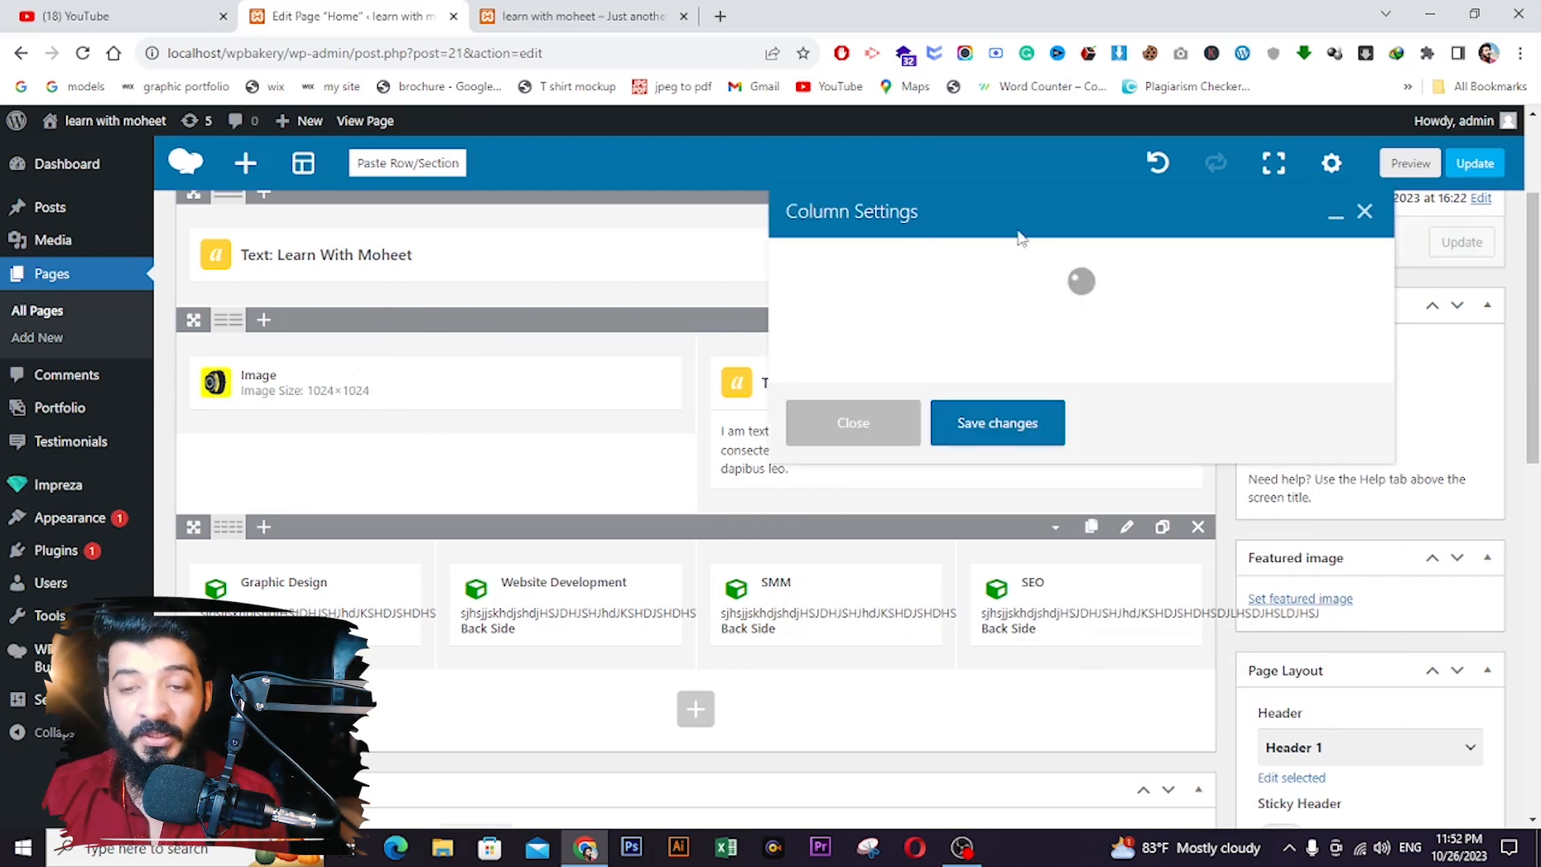
pyautogui.click(919, 270)
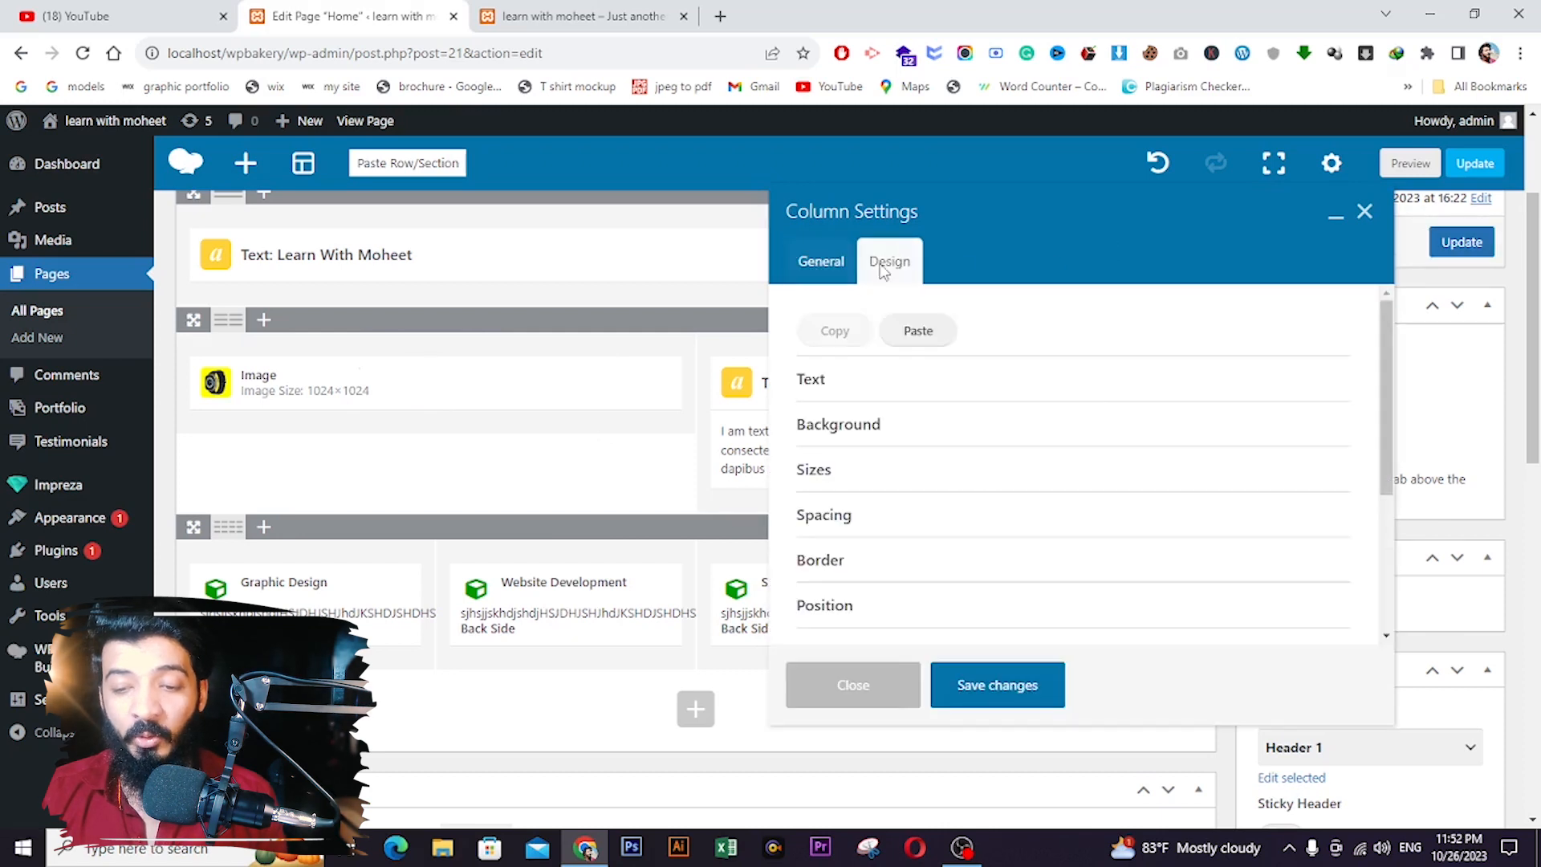
pyautogui.click(873, 422)
pyautogui.click(881, 490)
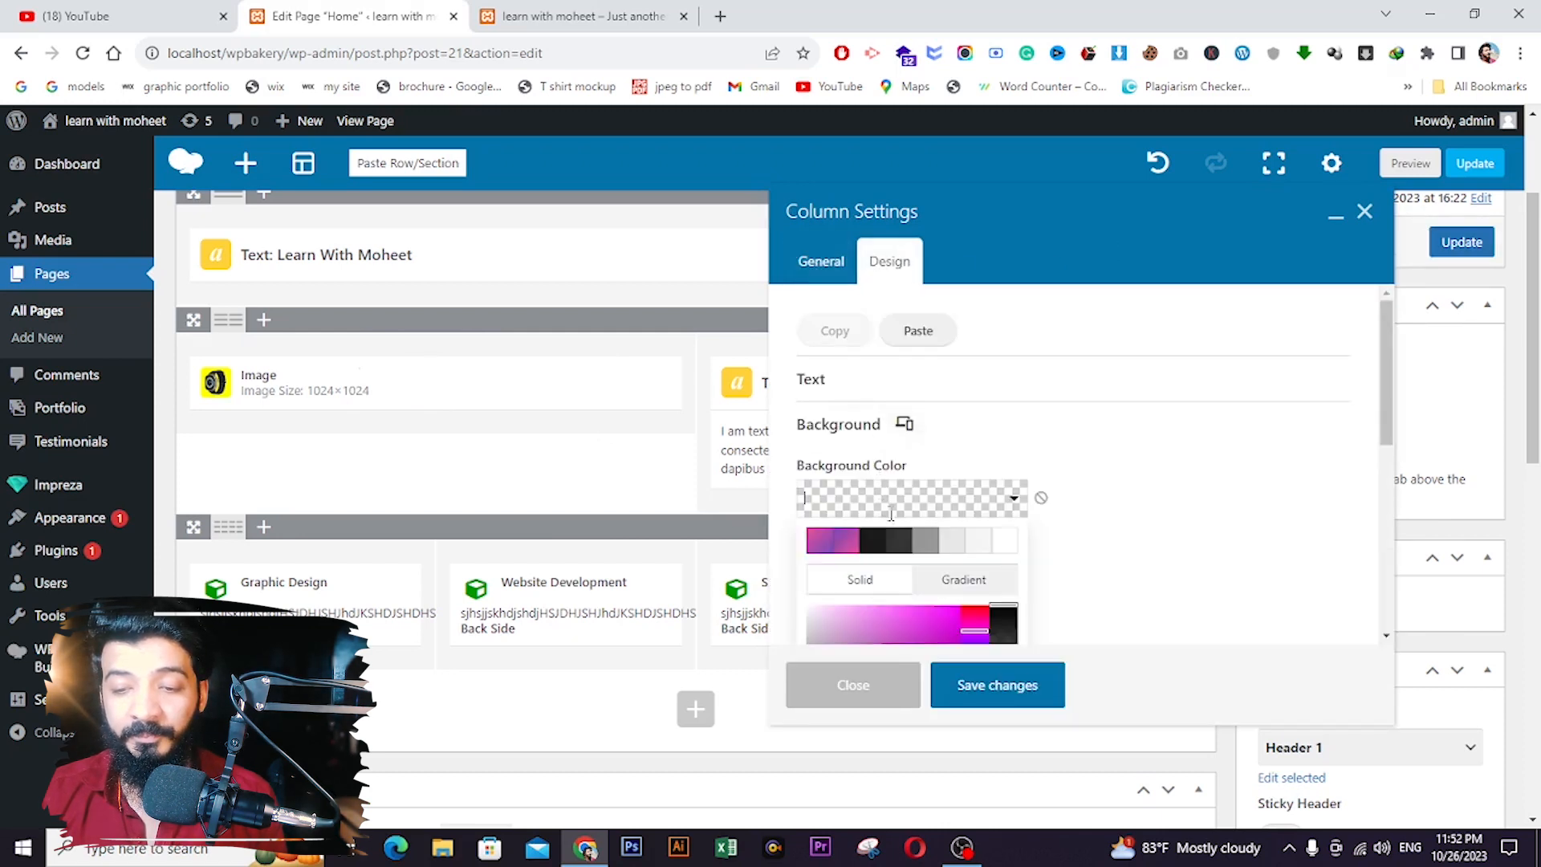
pyautogui.scroll(-2, 984, 540)
pyautogui.moveTo(978, 492); pyautogui.dragTo(976, 512)
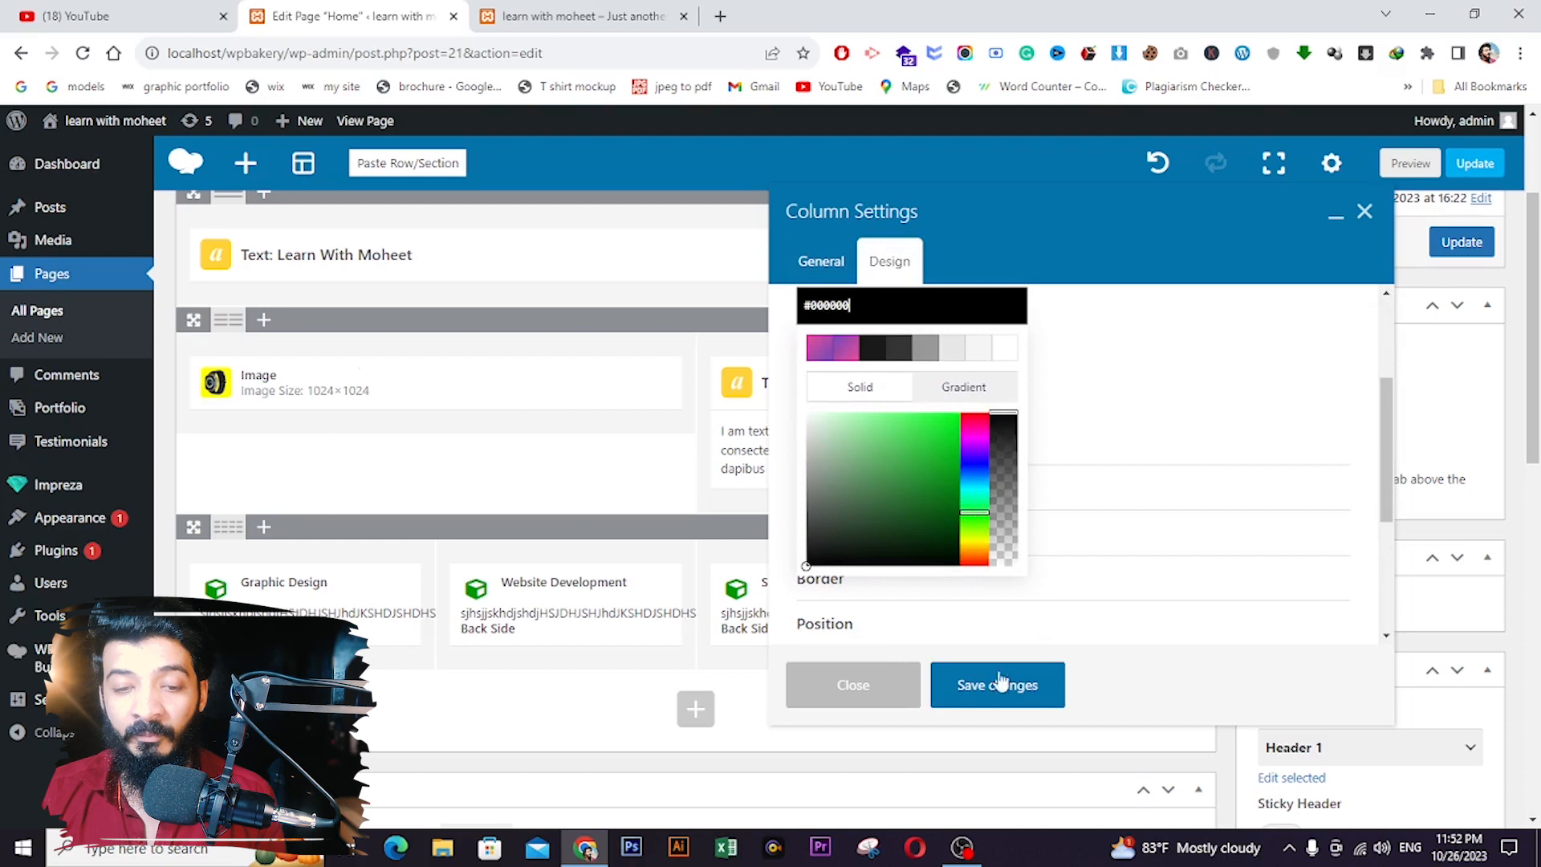
pyautogui.click(940, 457)
pyautogui.click(973, 683)
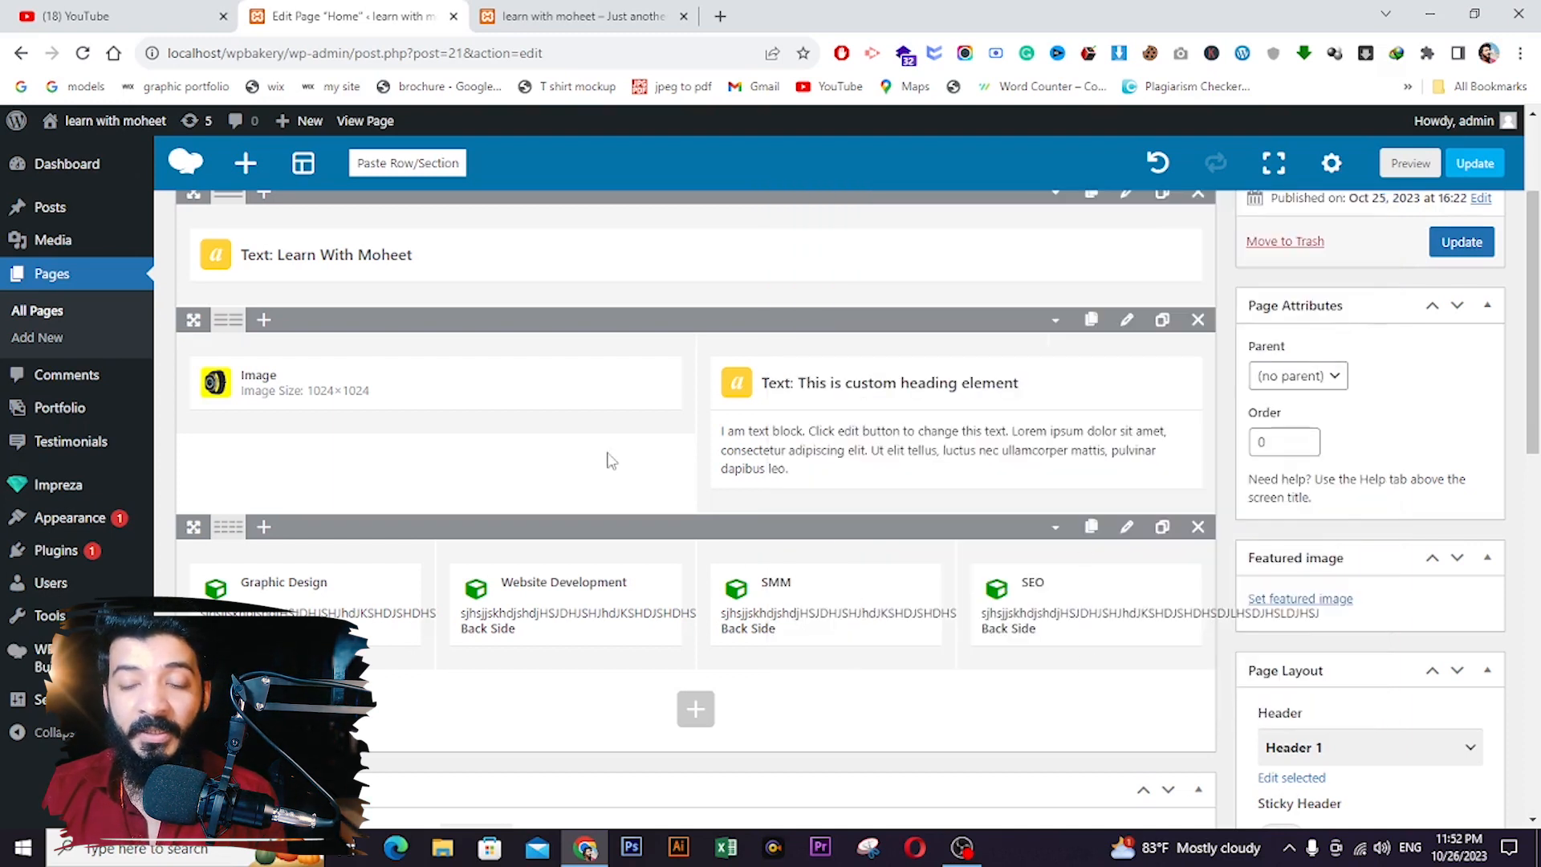
# - Give the watch image element an amber #ffb300 background colour and save it
pyautogui.click(441, 383)
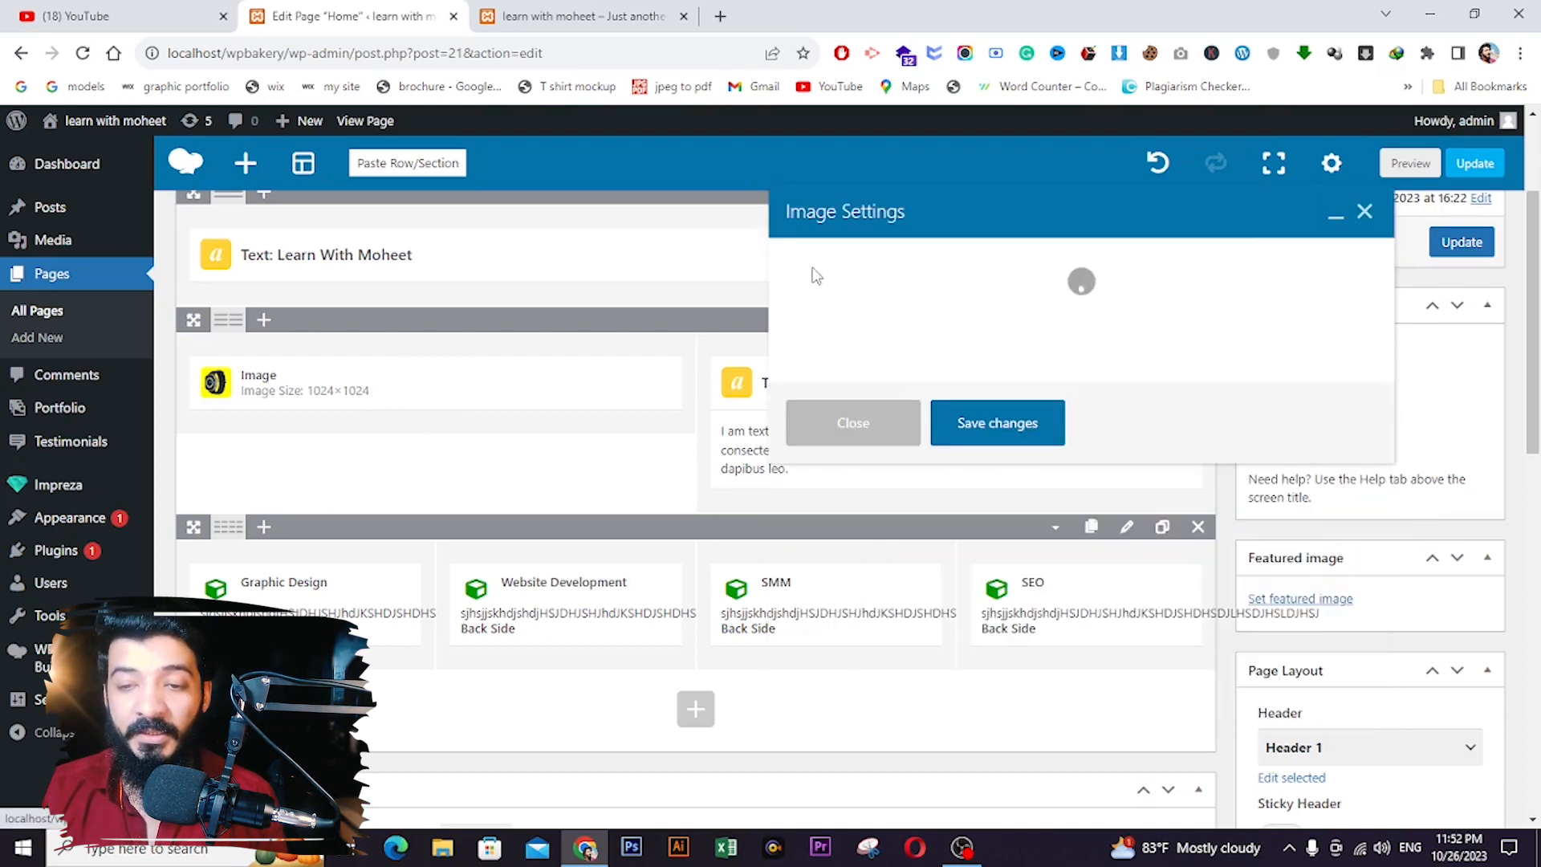
pyautogui.click(913, 255)
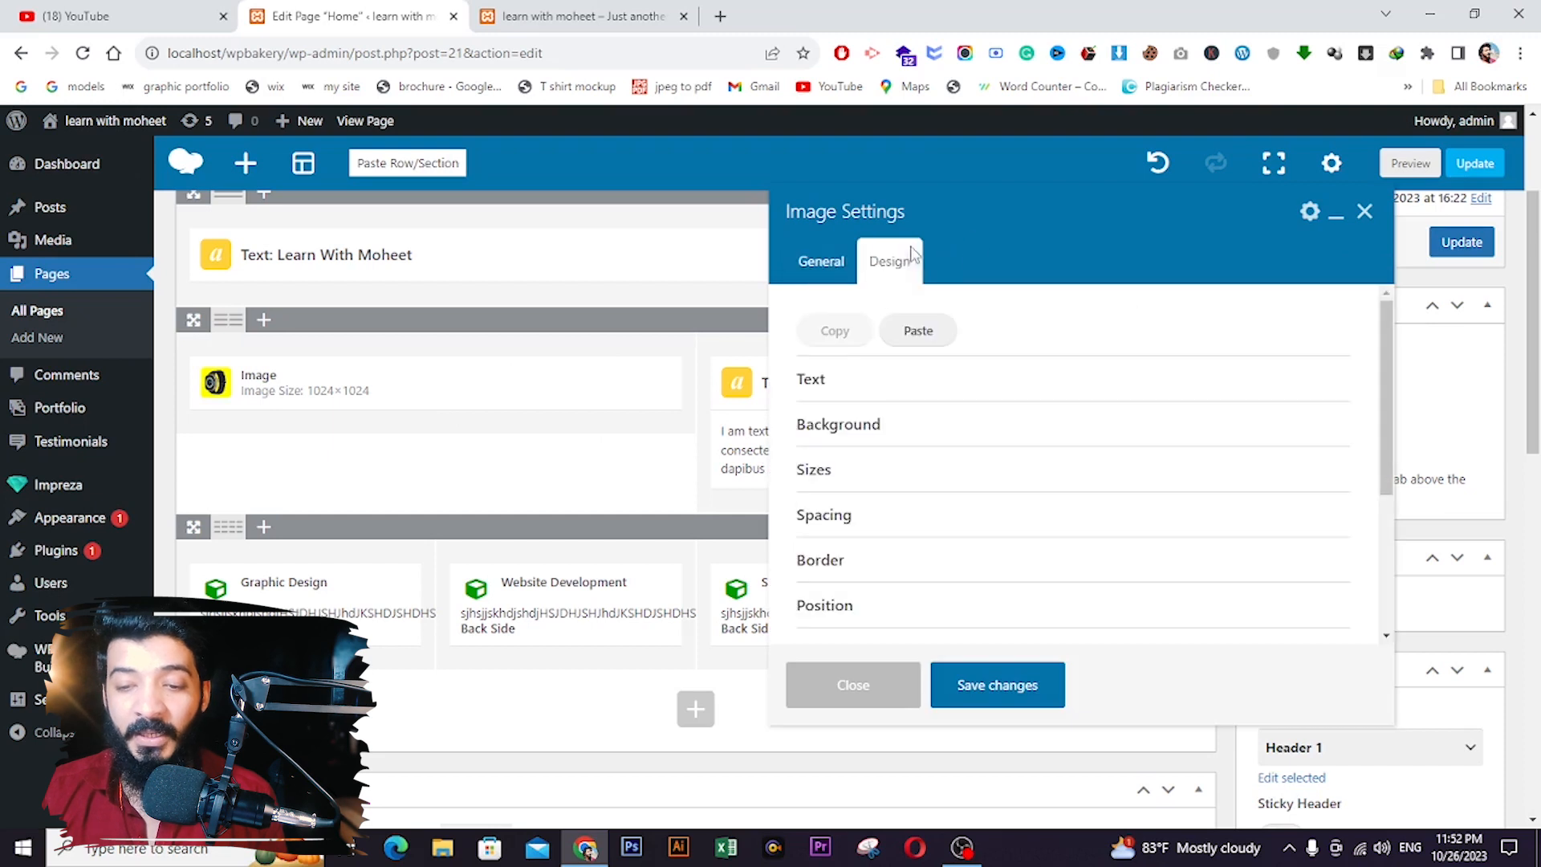
pyautogui.click(887, 423)
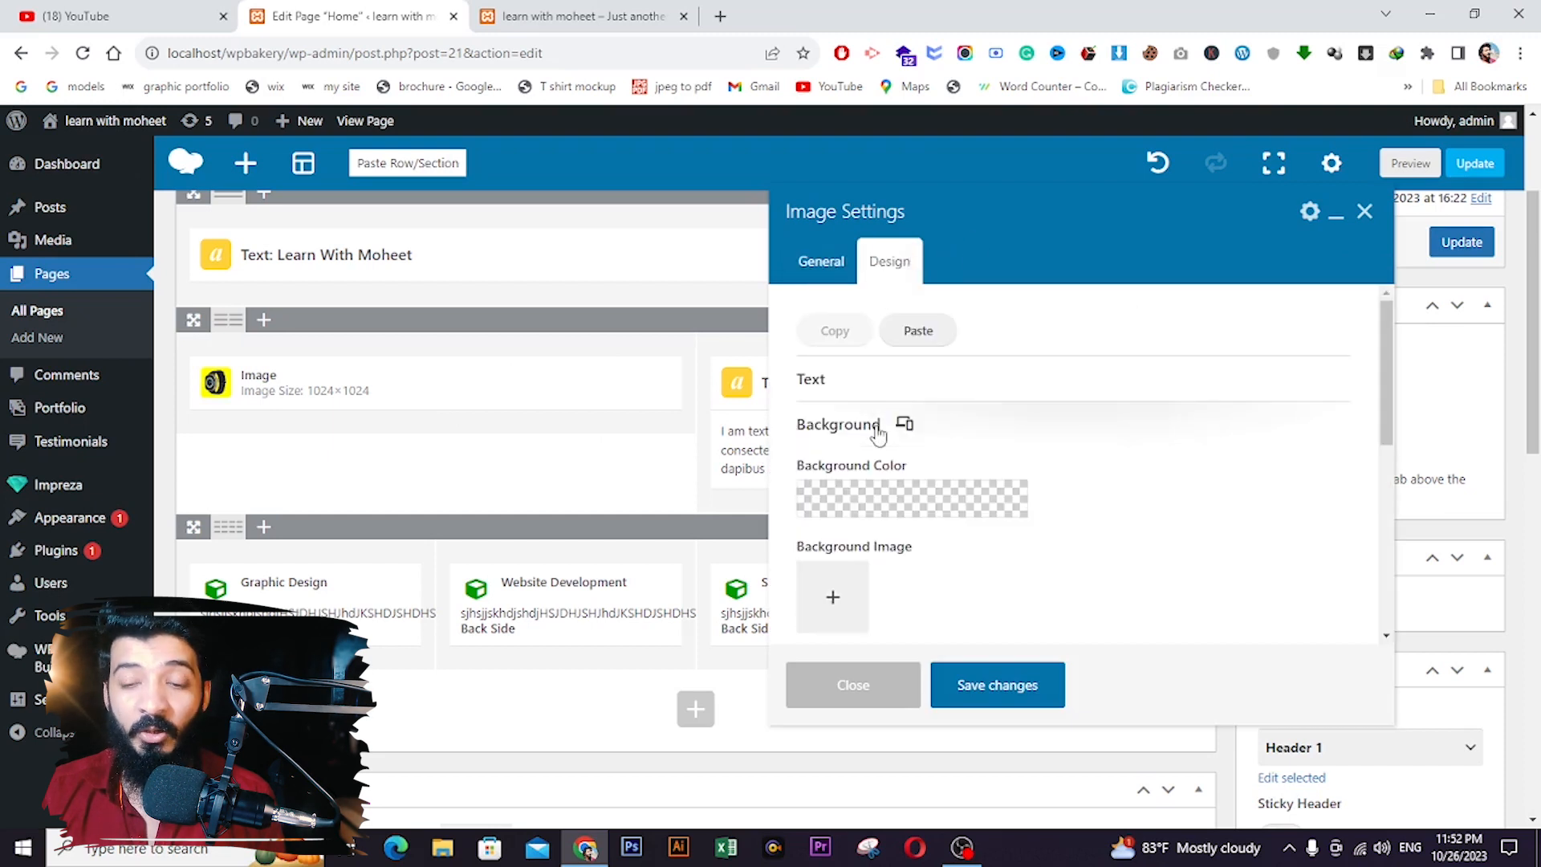
pyautogui.click(838, 505)
pyautogui.scroll(-3, 853, 565)
pyautogui.moveTo(970, 440); pyautogui.dragTo(969, 452)
pyautogui.scroll(2, 906, 341)
pyautogui.moveTo(945, 528); pyautogui.dragTo(962, 505)
pyautogui.click(989, 697)
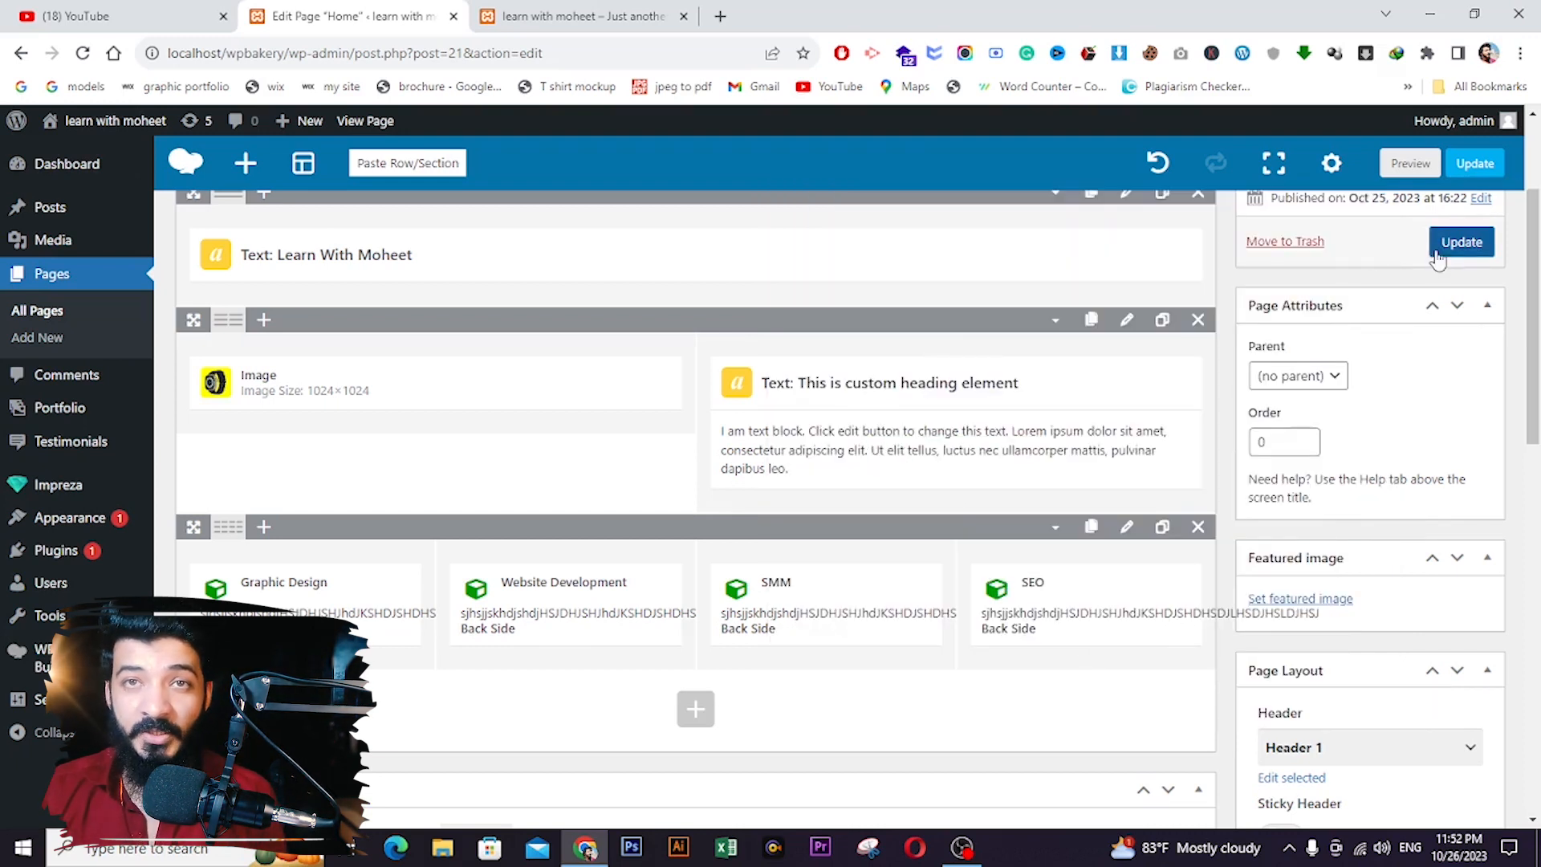
# - Update the Home page, check the live watch image on the blue row, then return to the editor
pyautogui.click(1462, 242)
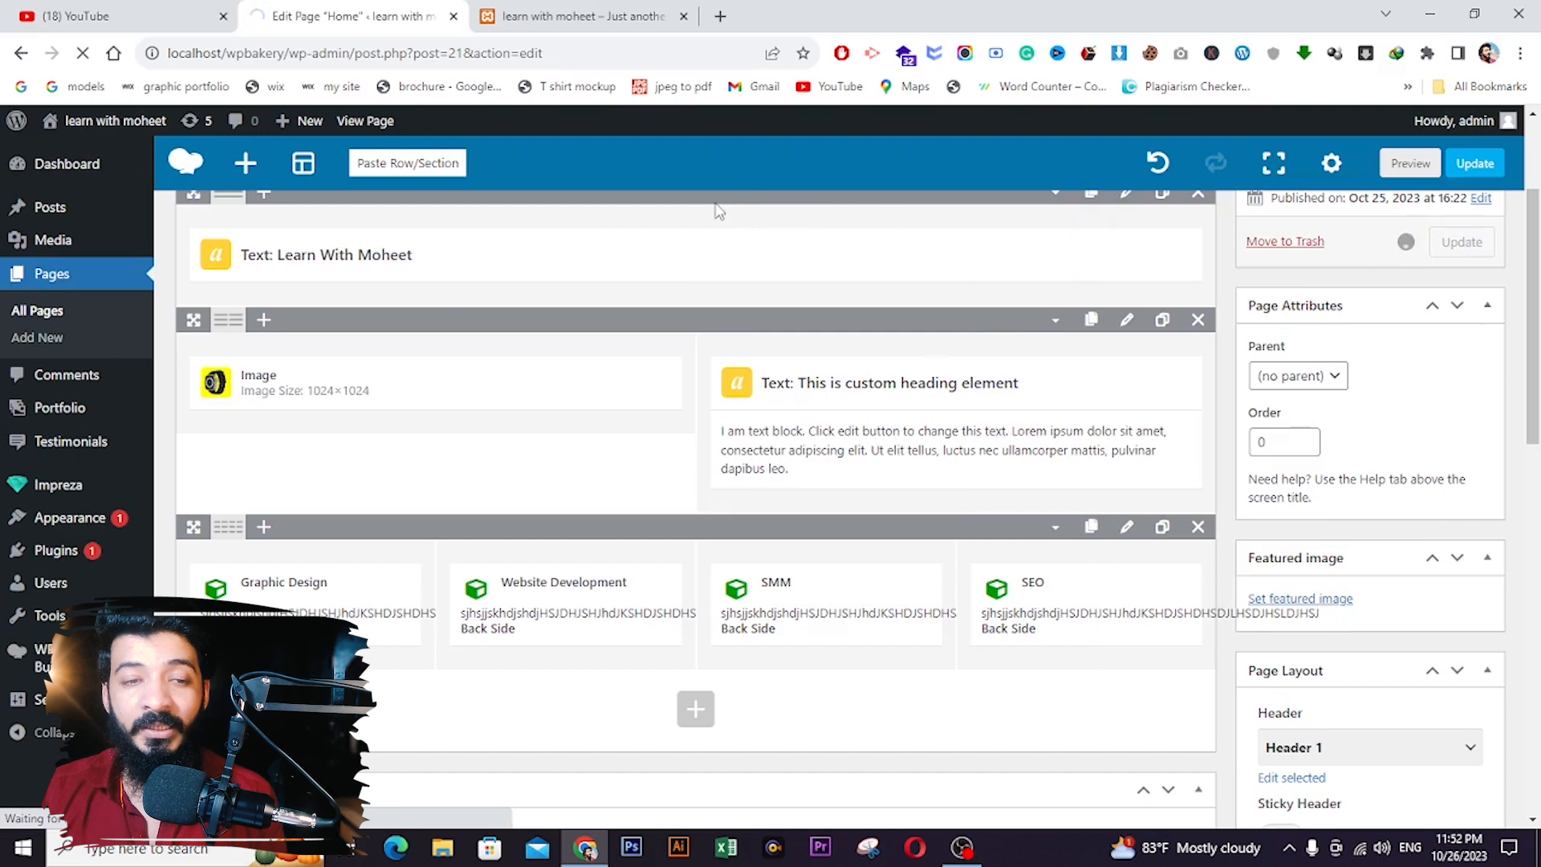
pyautogui.click(582, 16)
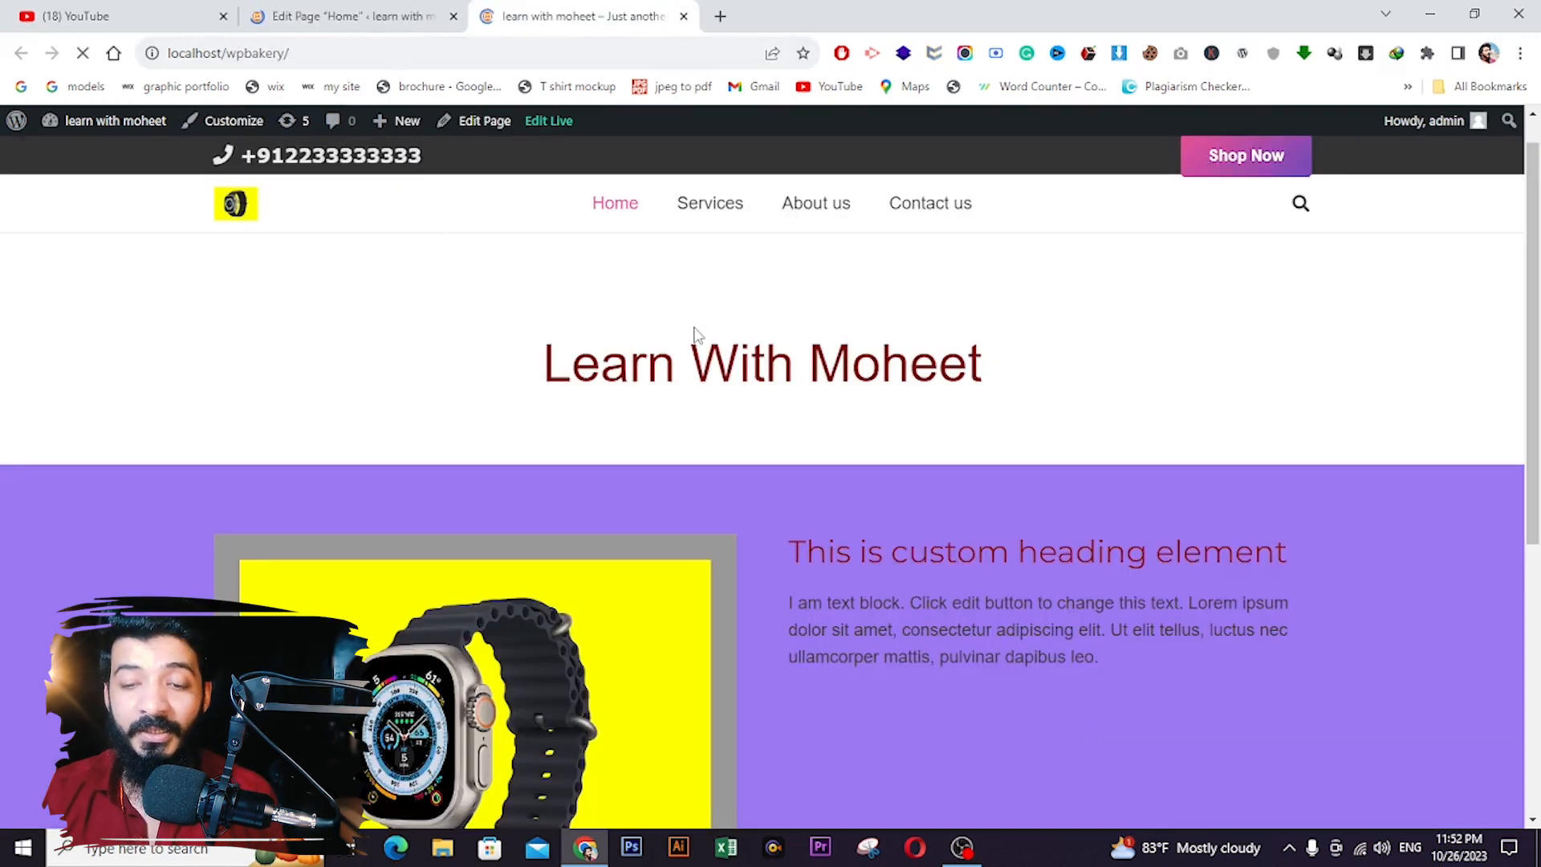
pyautogui.scroll(-2, 692, 334)
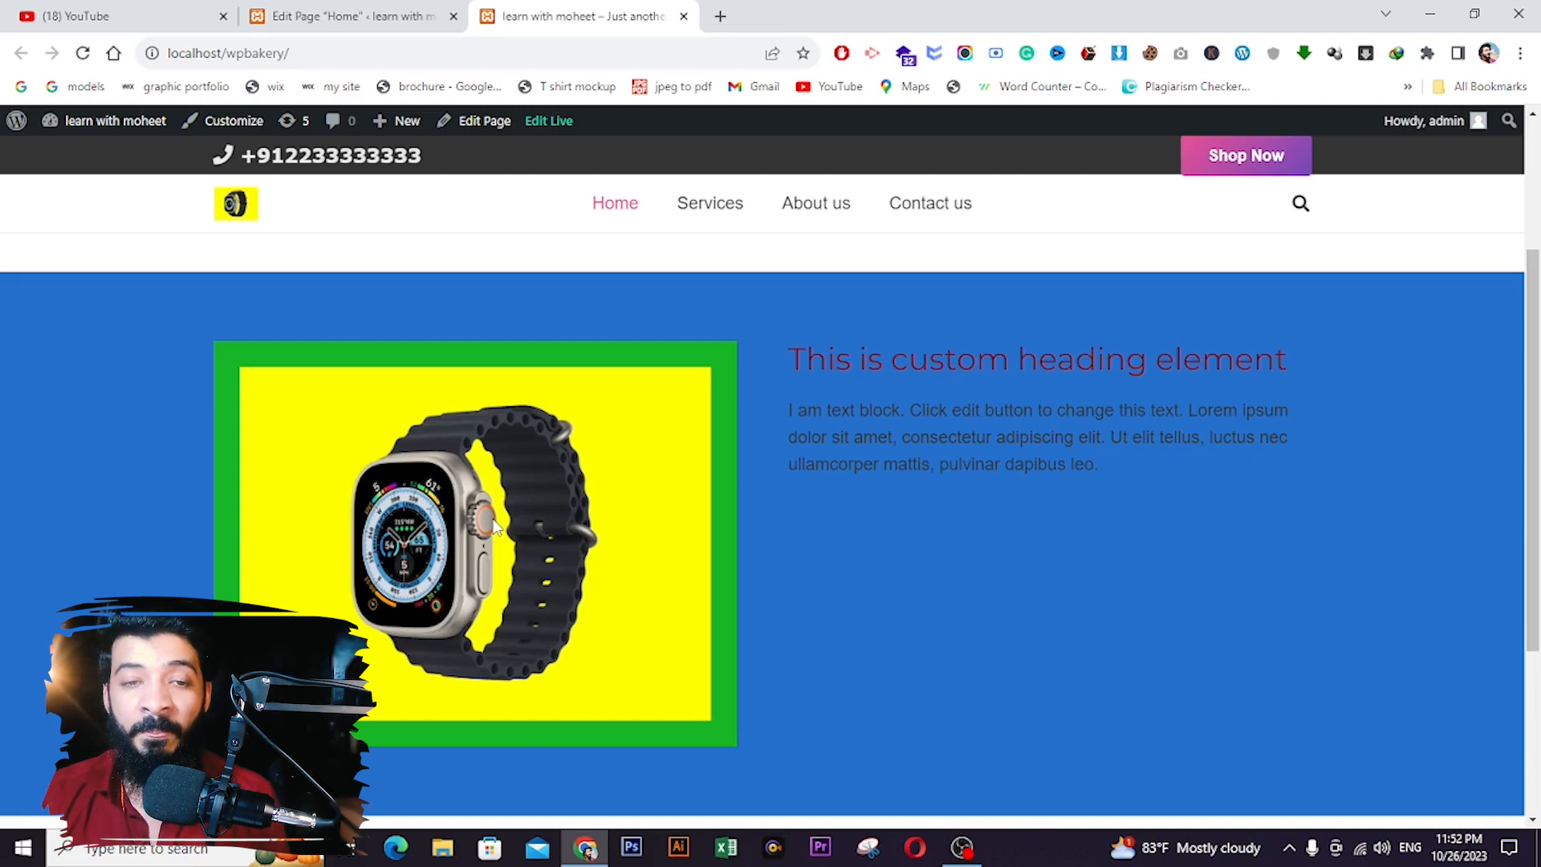
pyautogui.click(345, 16)
pyautogui.scroll(-5, 503, 306)
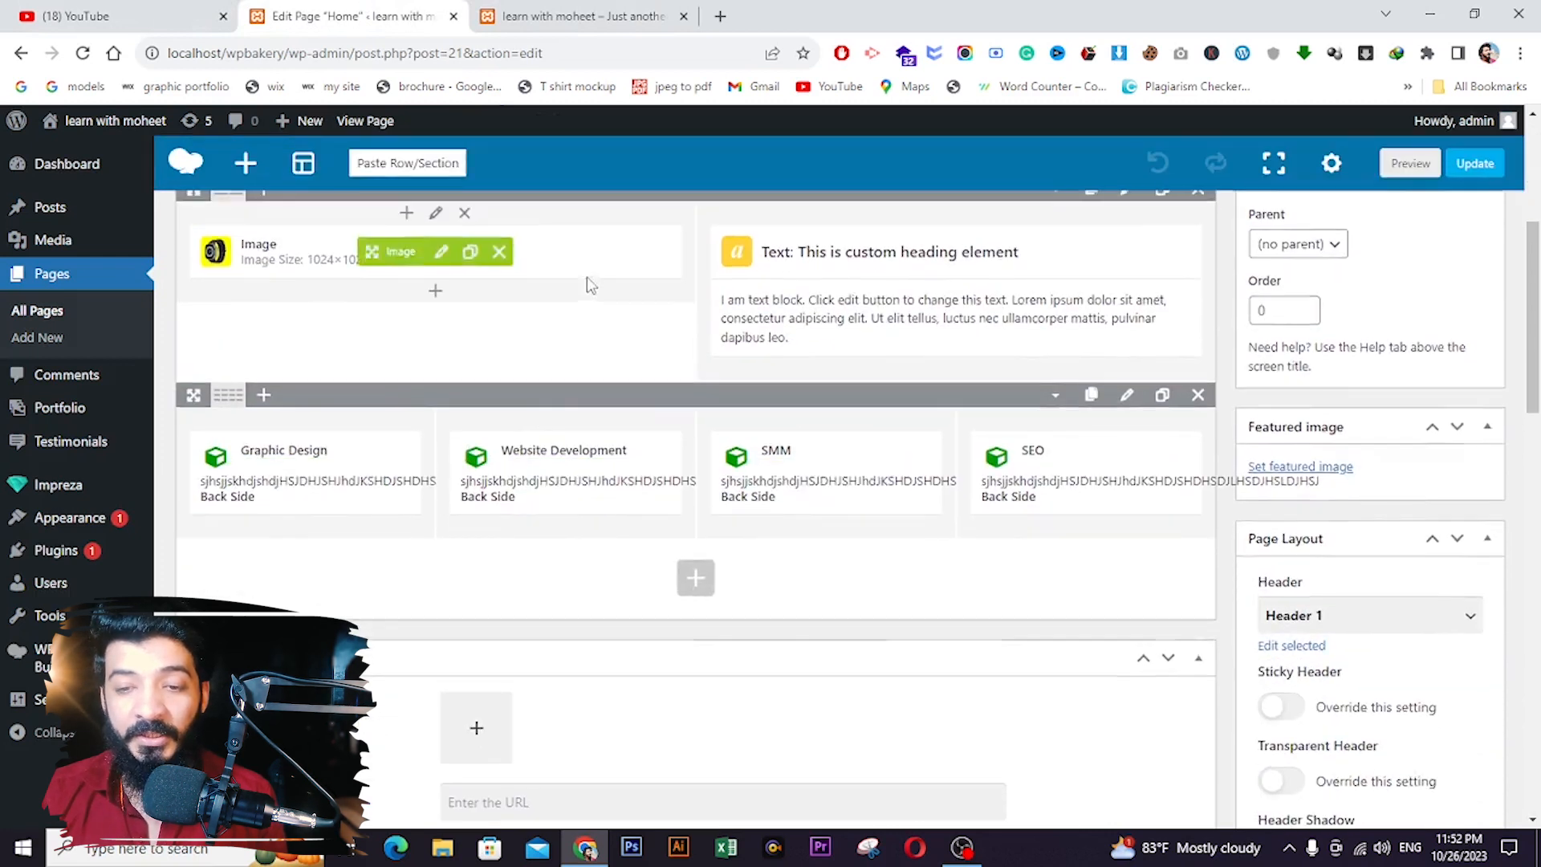
# - Set the building photo as the watch image element's background image and update the Home page
pyautogui.scroll(3, 406, 447)
pyautogui.click(441, 497)
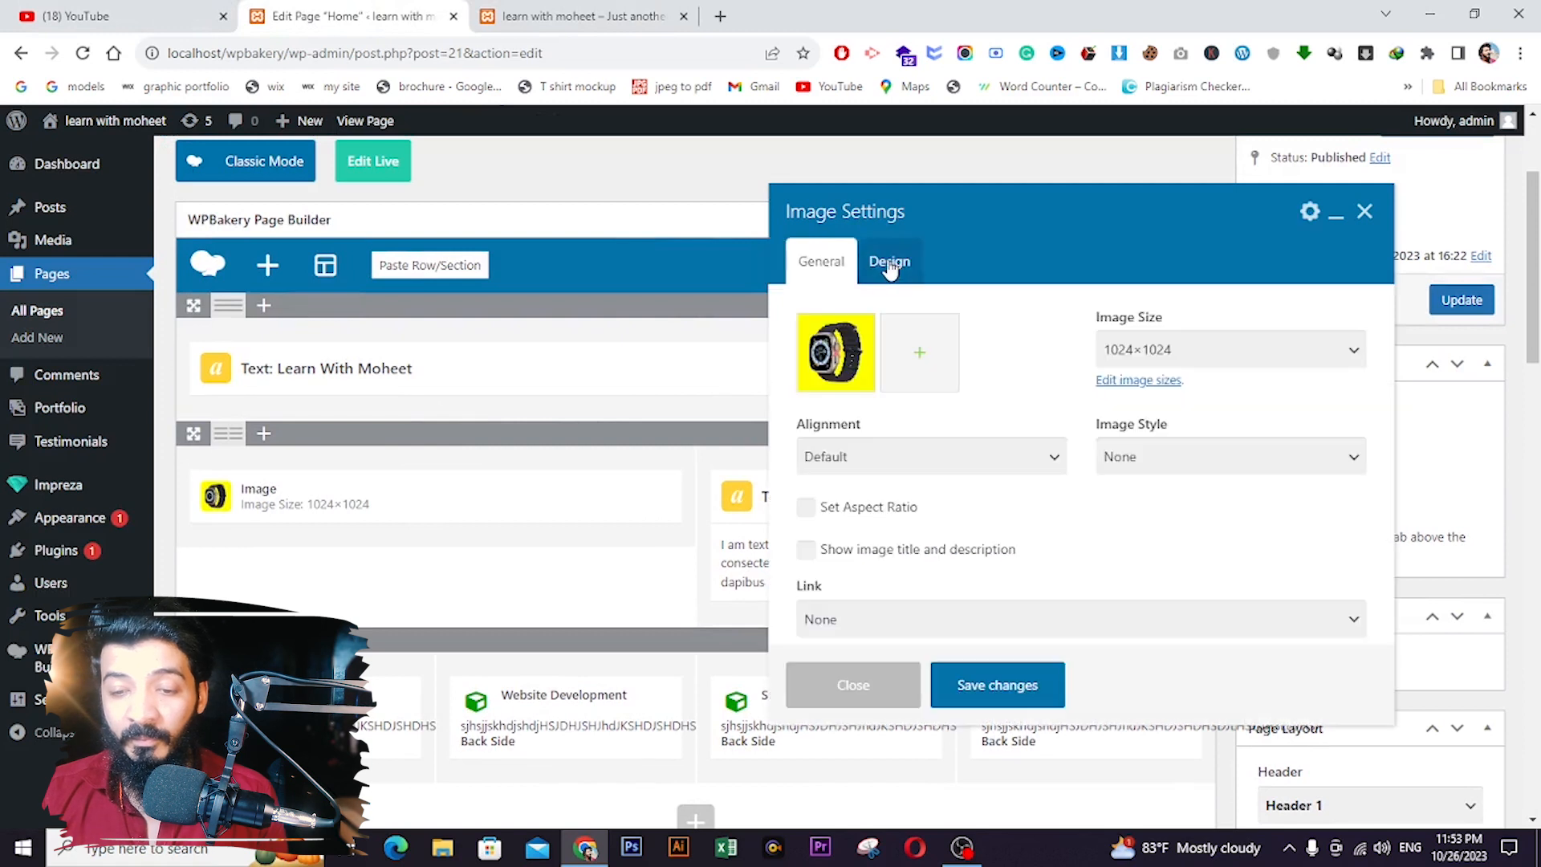
pyautogui.click(914, 263)
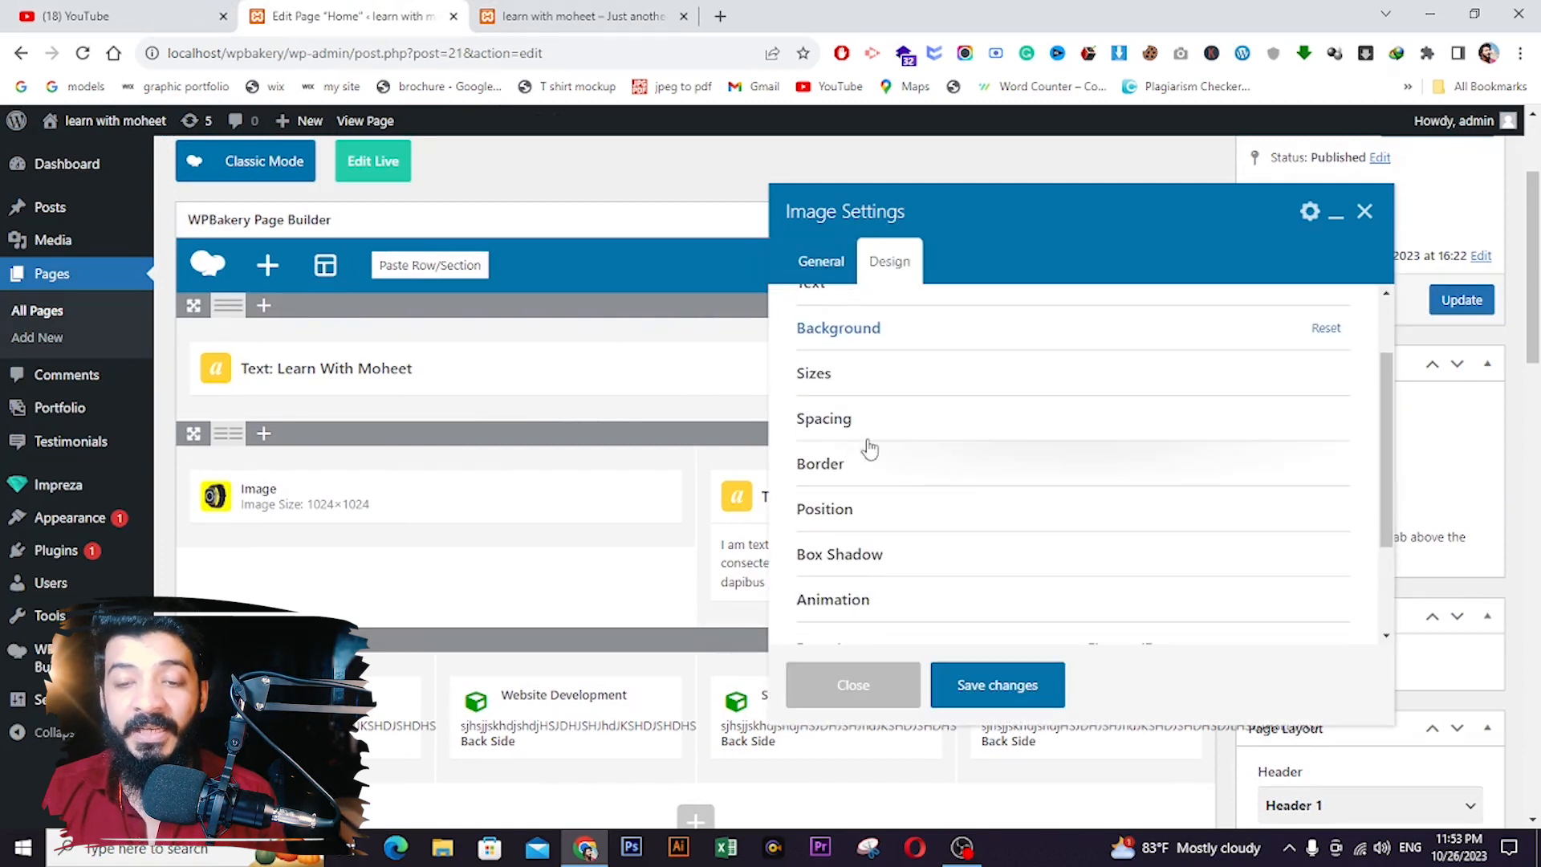
pyautogui.scroll(2, 866, 353)
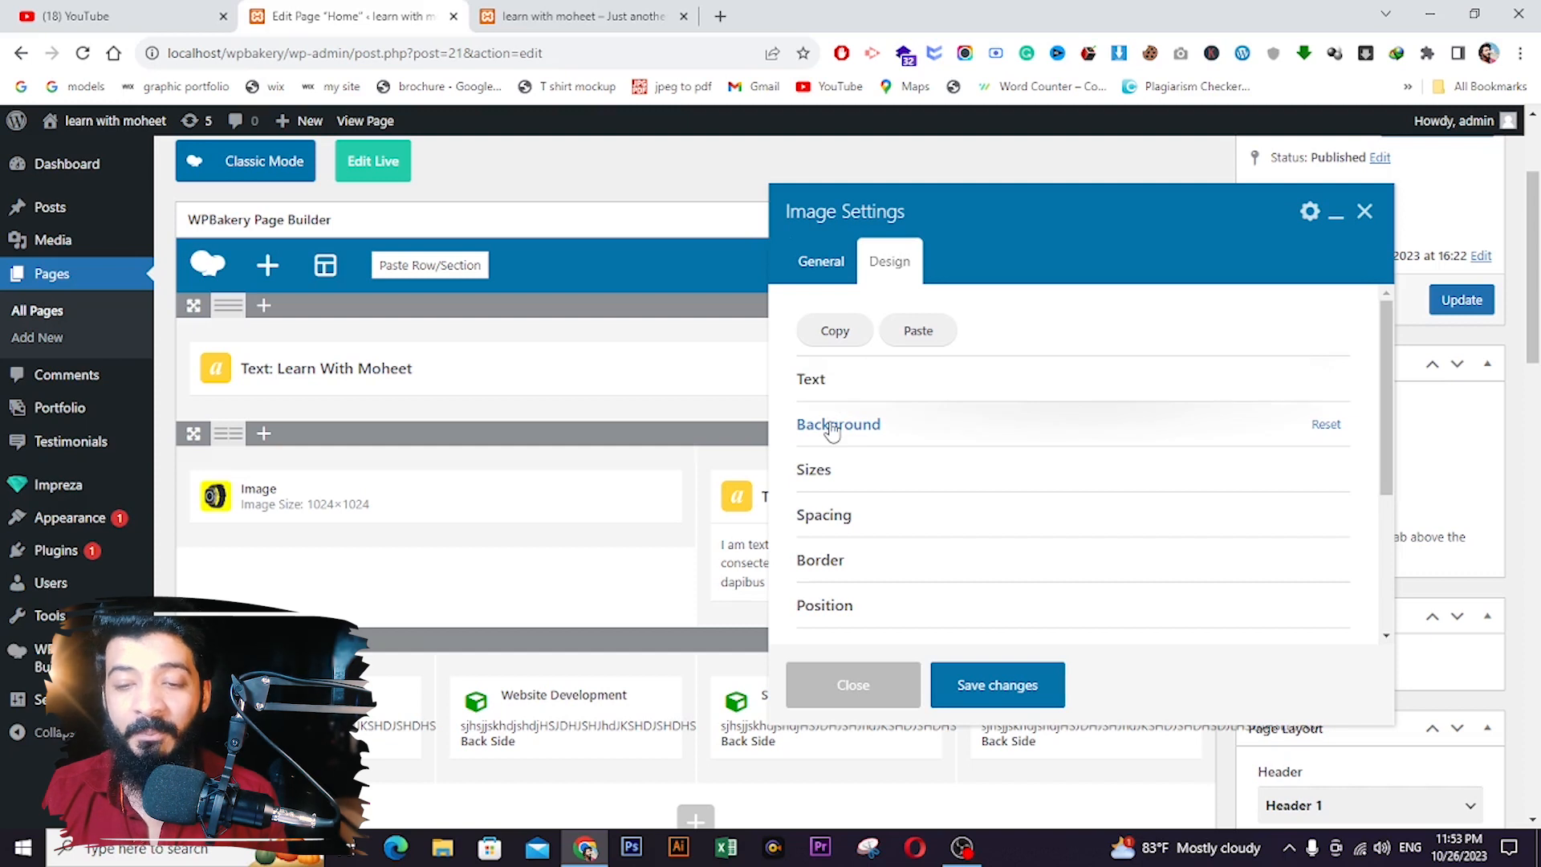
pyautogui.click(833, 431)
pyautogui.scroll(-2, 935, 465)
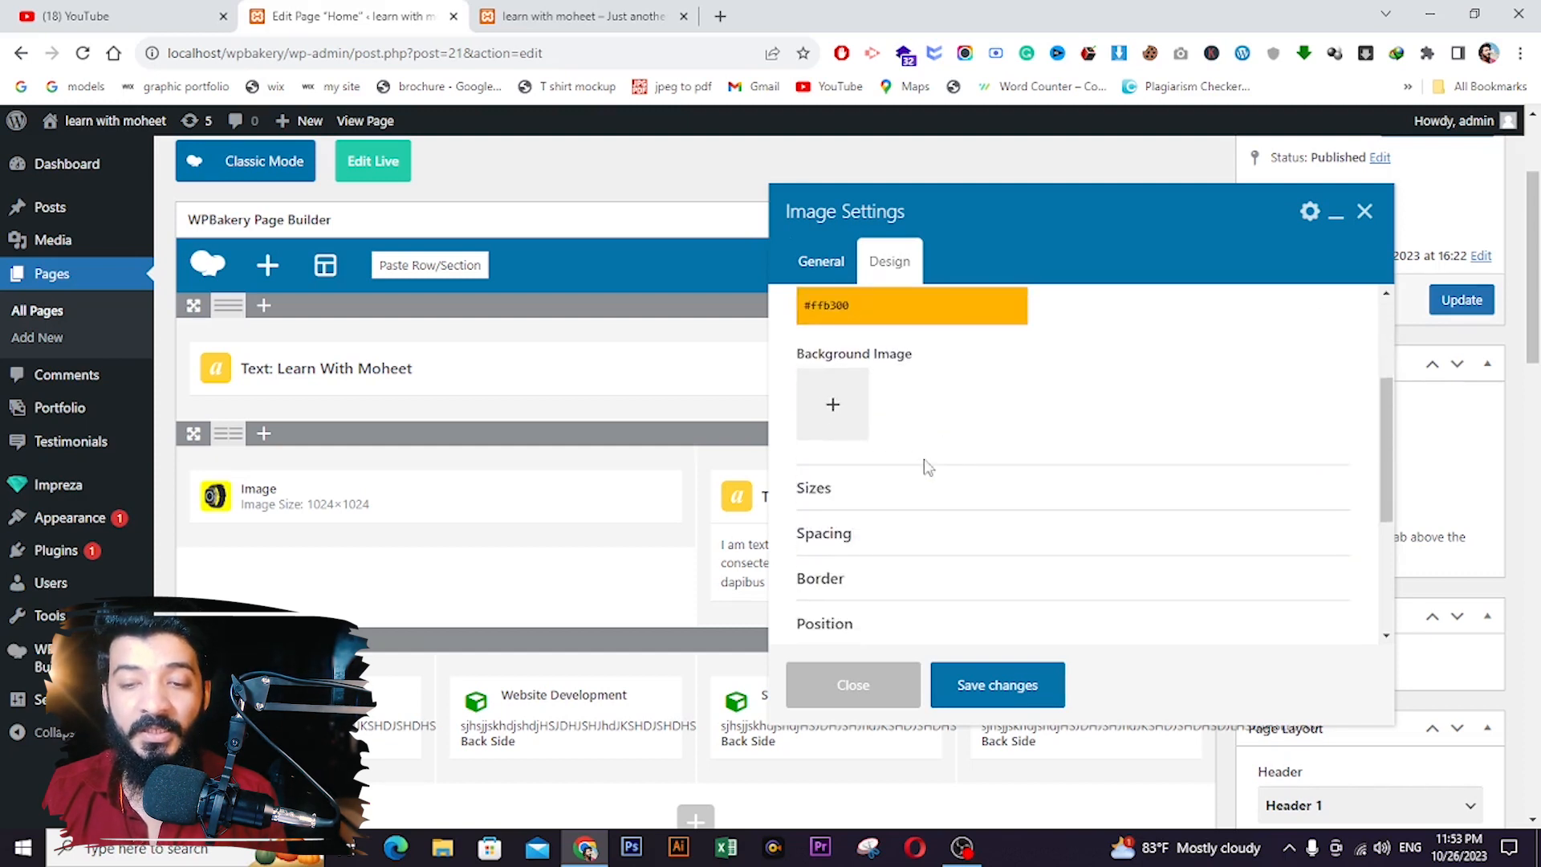
pyautogui.click(831, 409)
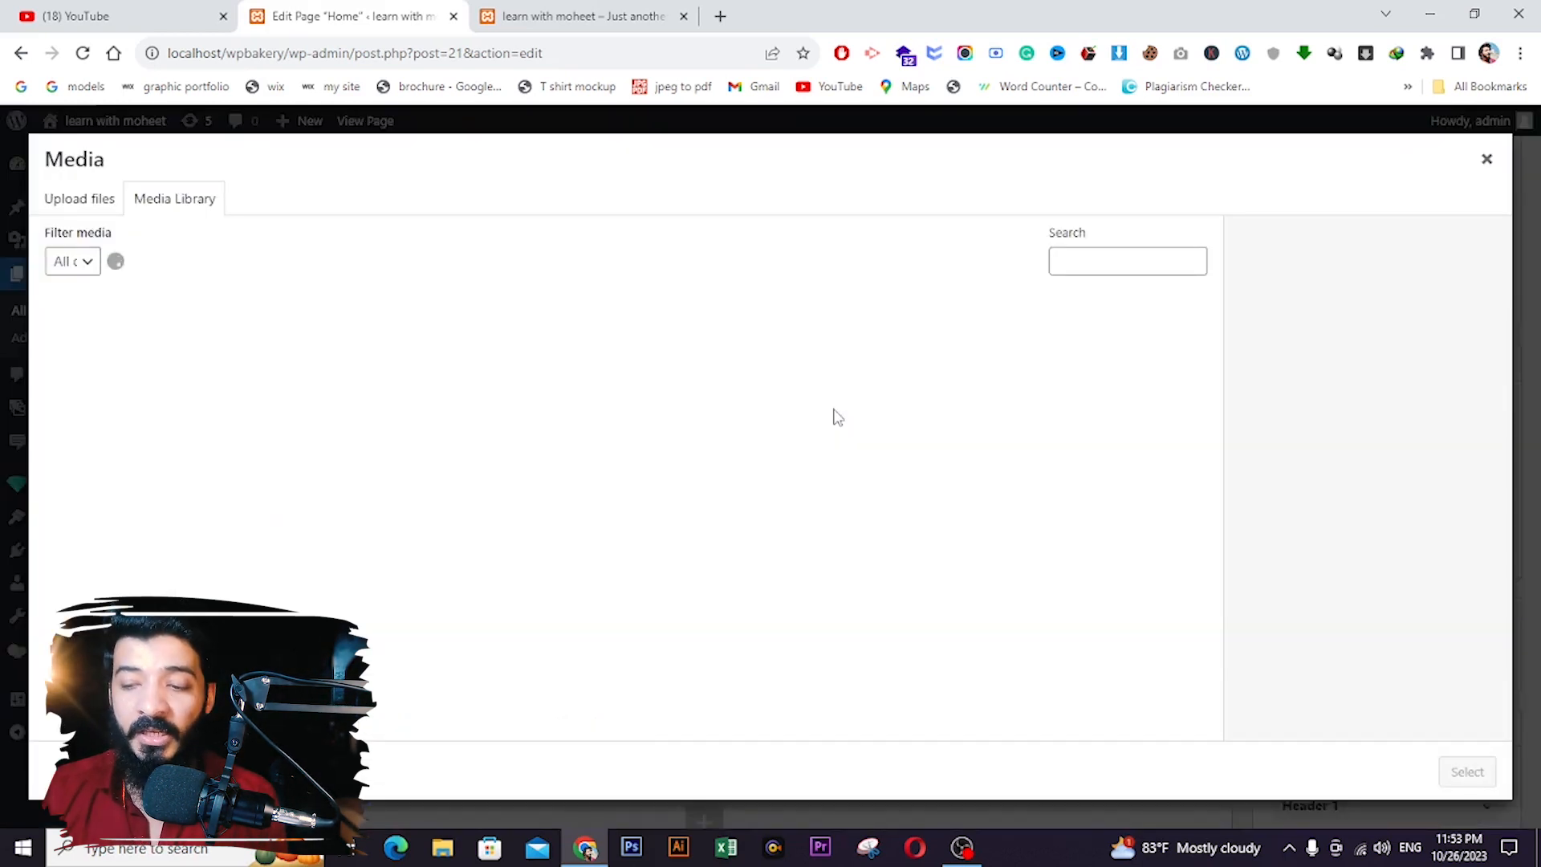
pyautogui.click(172, 360)
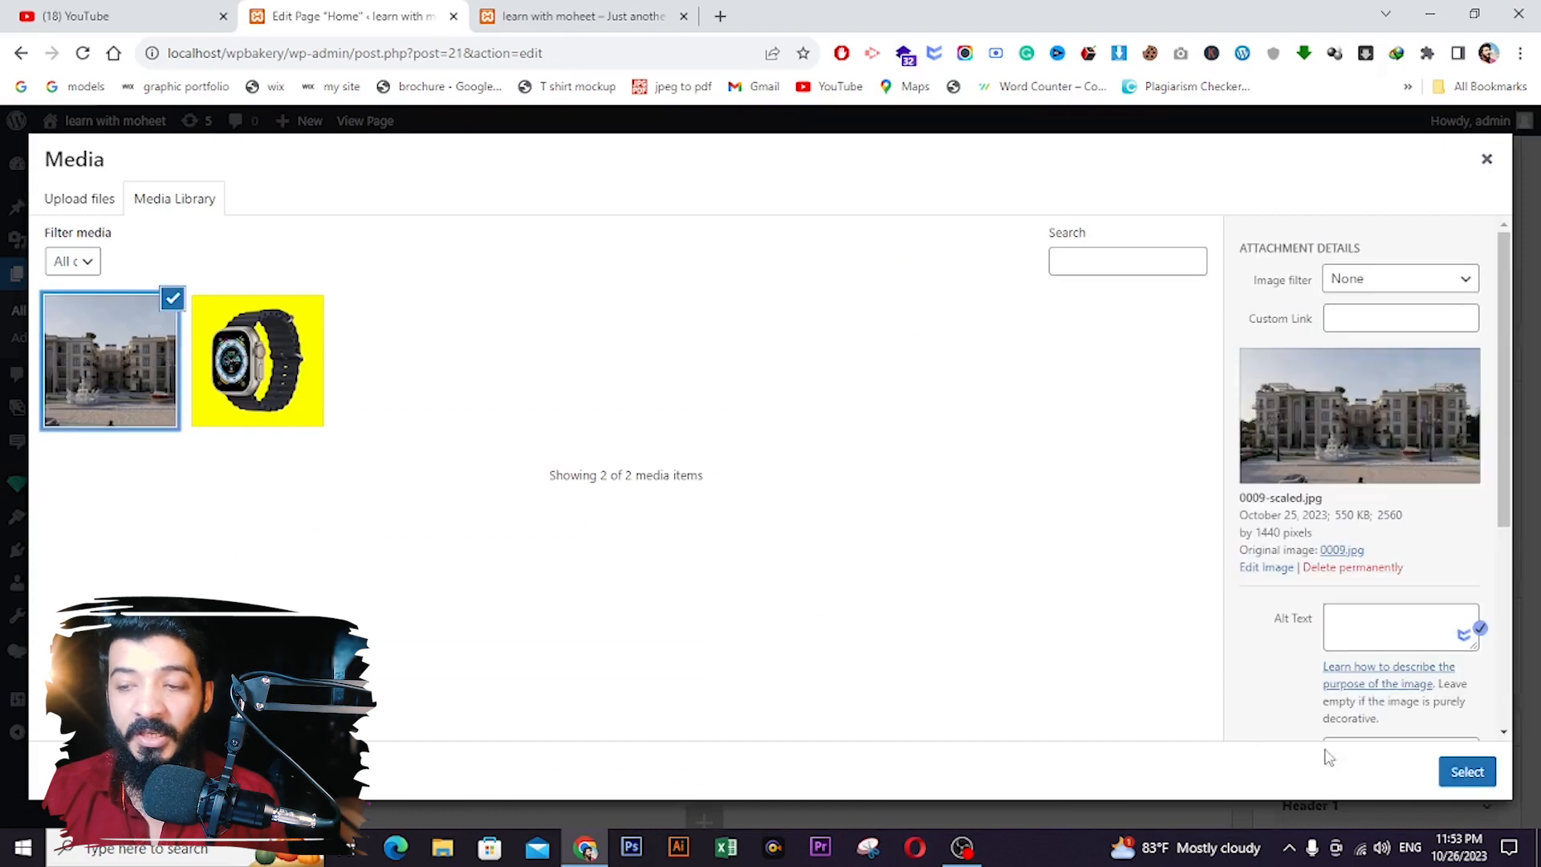
pyautogui.click(1475, 784)
pyautogui.click(1006, 691)
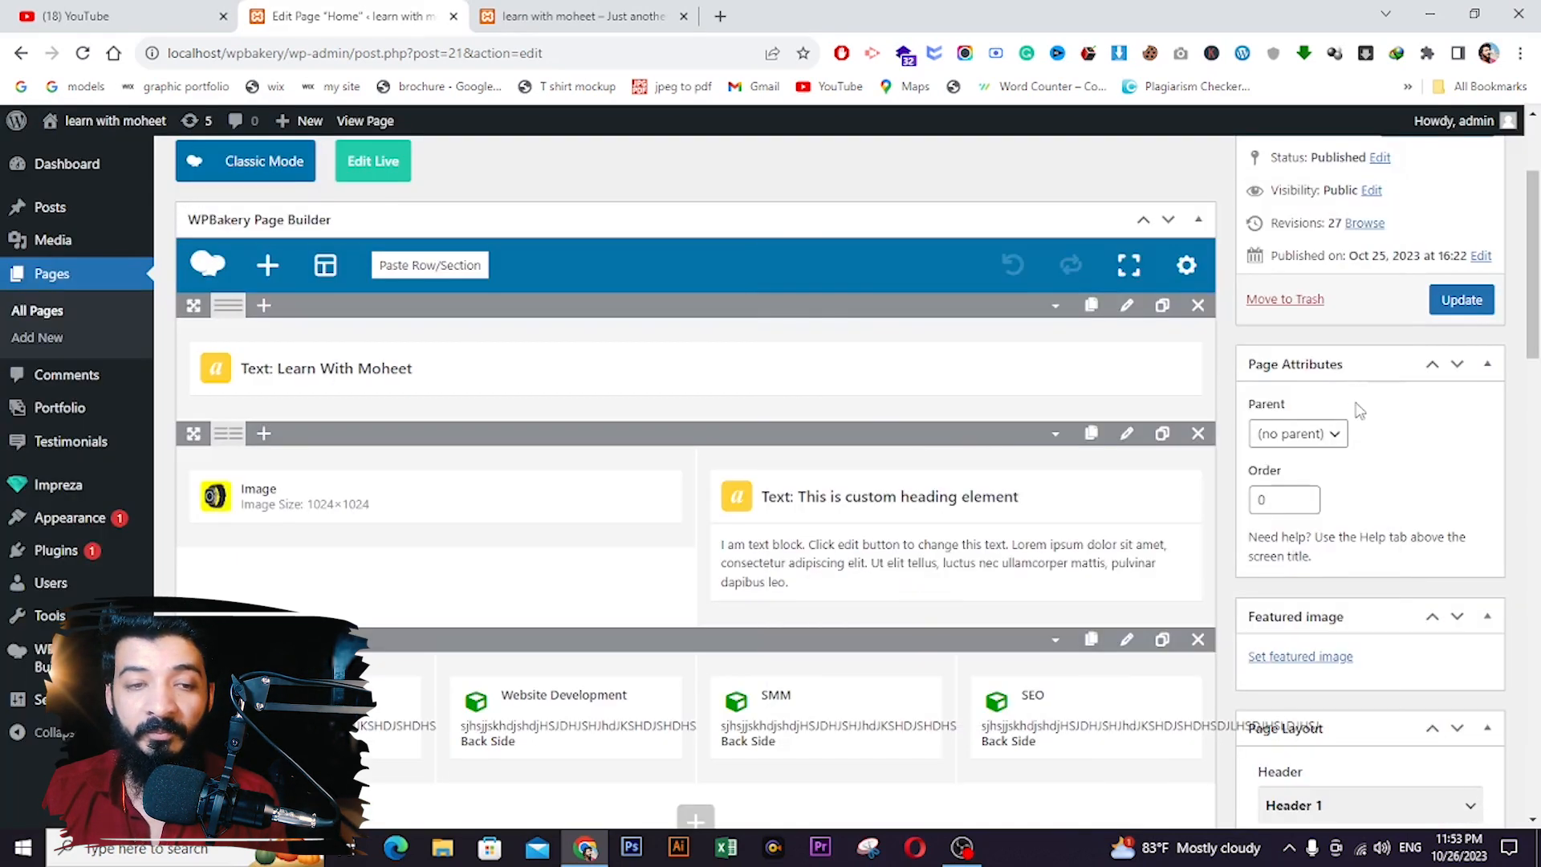
pyautogui.click(1433, 311)
# - Reload the live Home page, then open Row Settings for the watch and text row
pyautogui.click(578, 16)
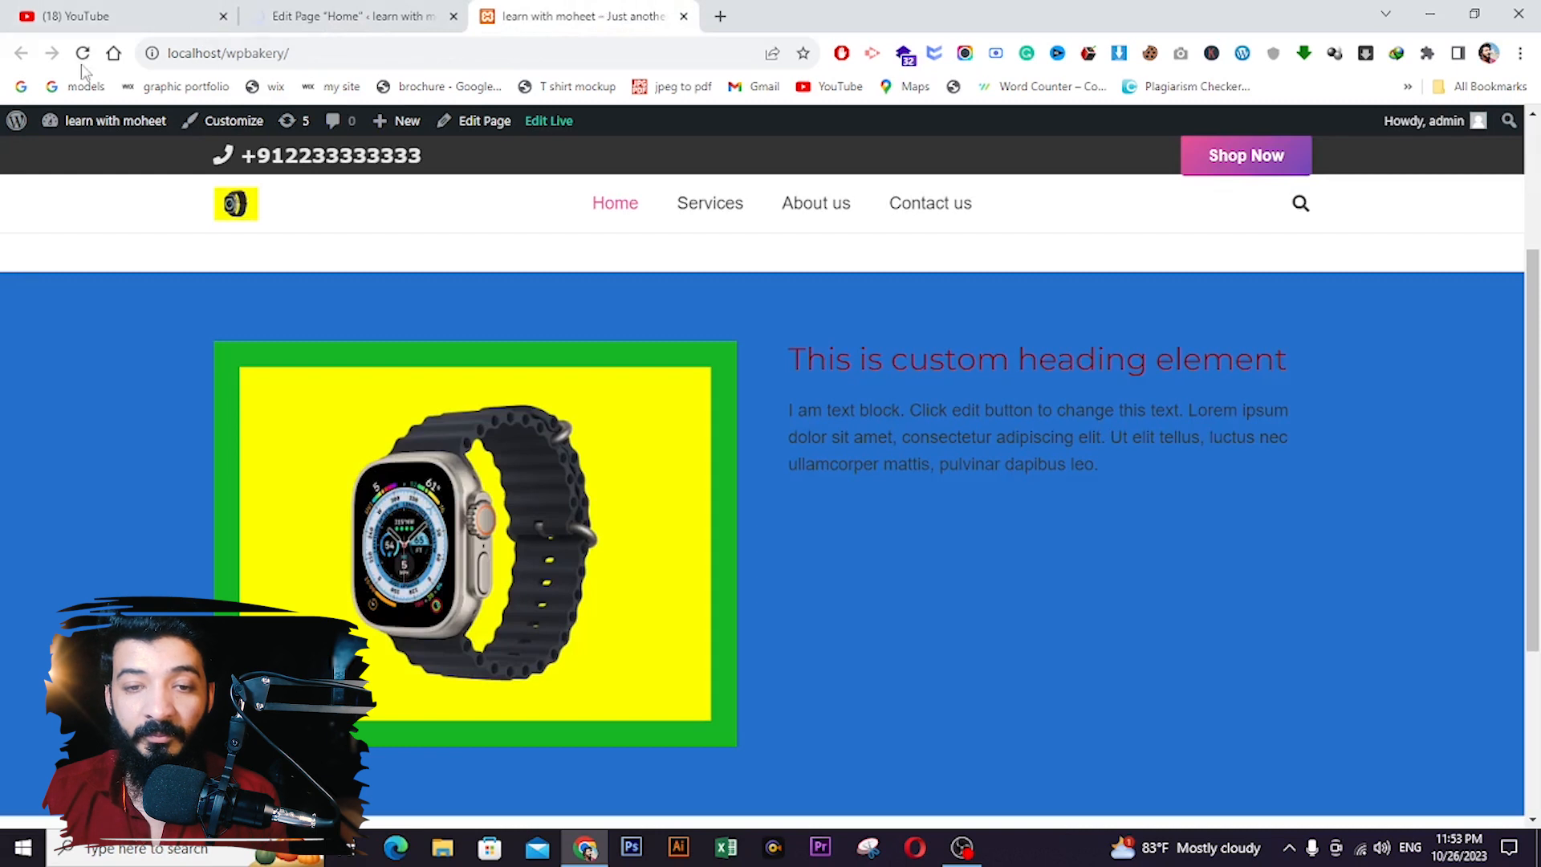
pyautogui.click(79, 55)
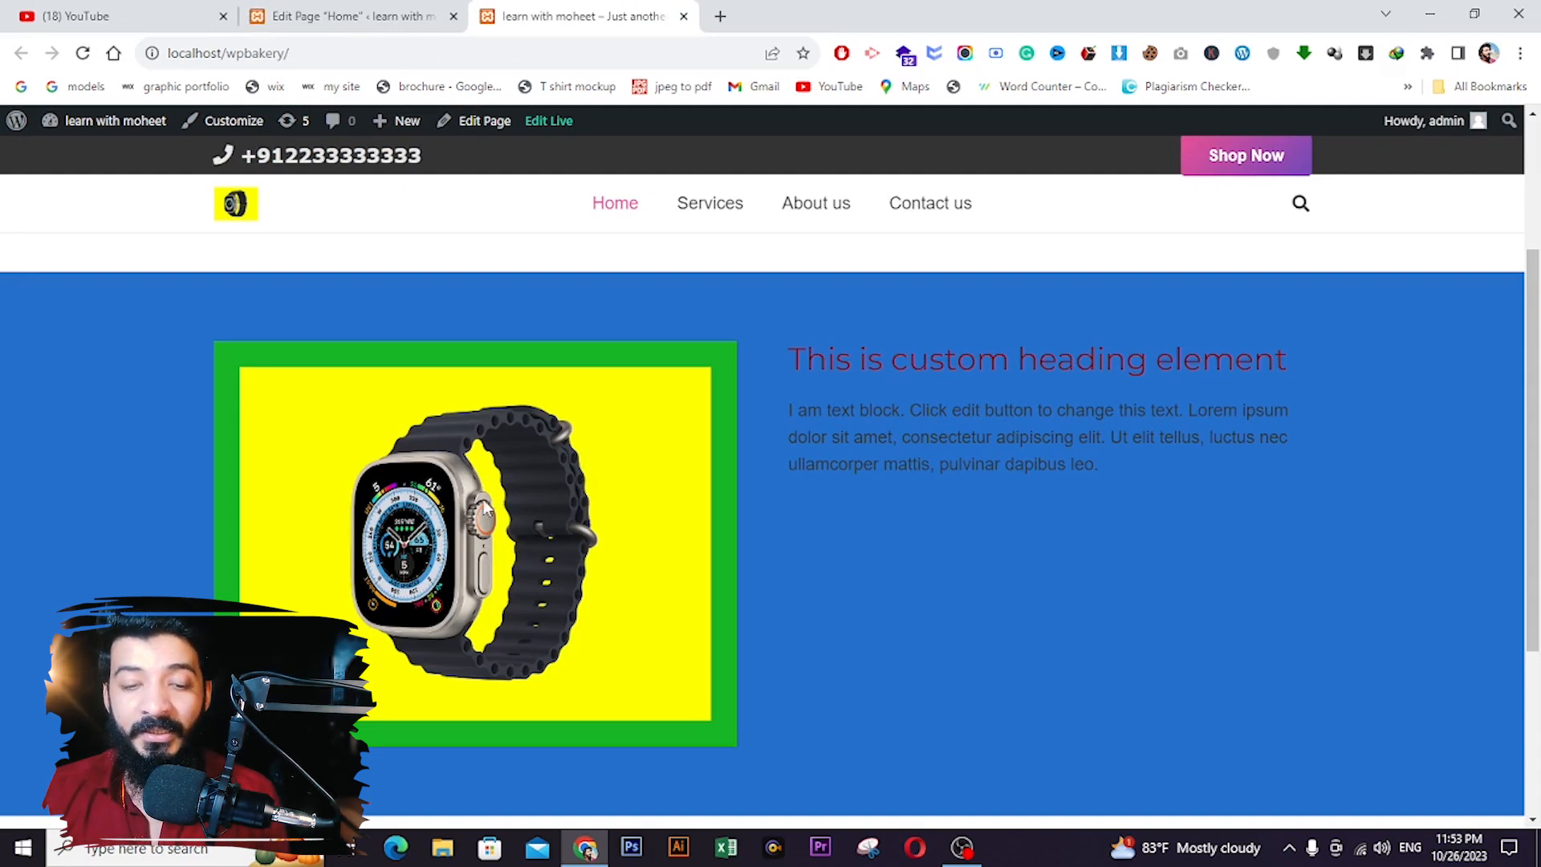
pyautogui.click(345, 16)
pyautogui.scroll(-5, 587, 554)
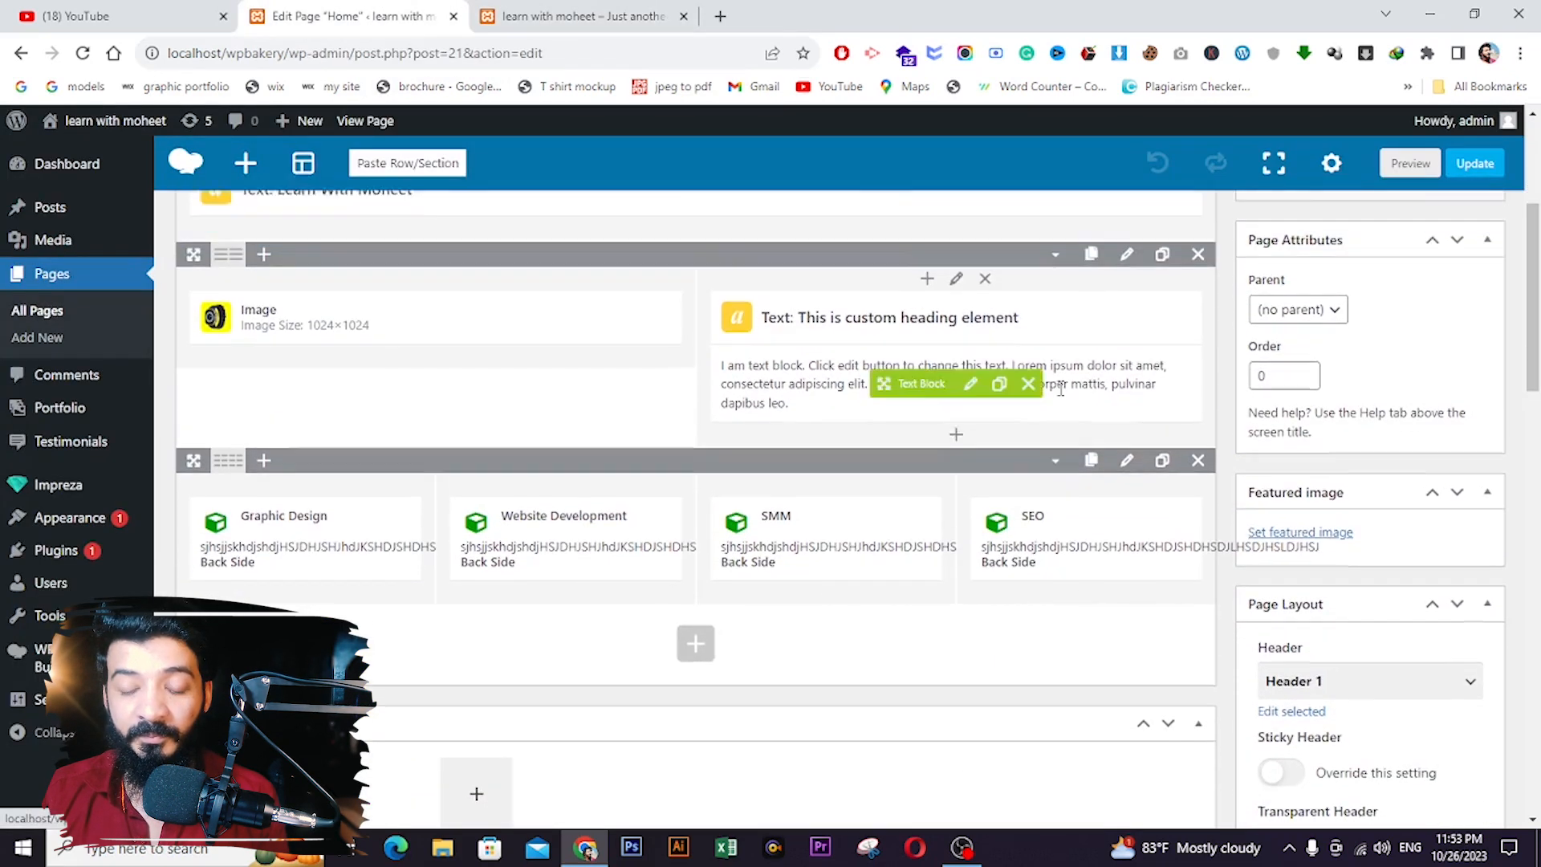
pyautogui.scroll(1, 1060, 389)
pyautogui.click(1127, 282)
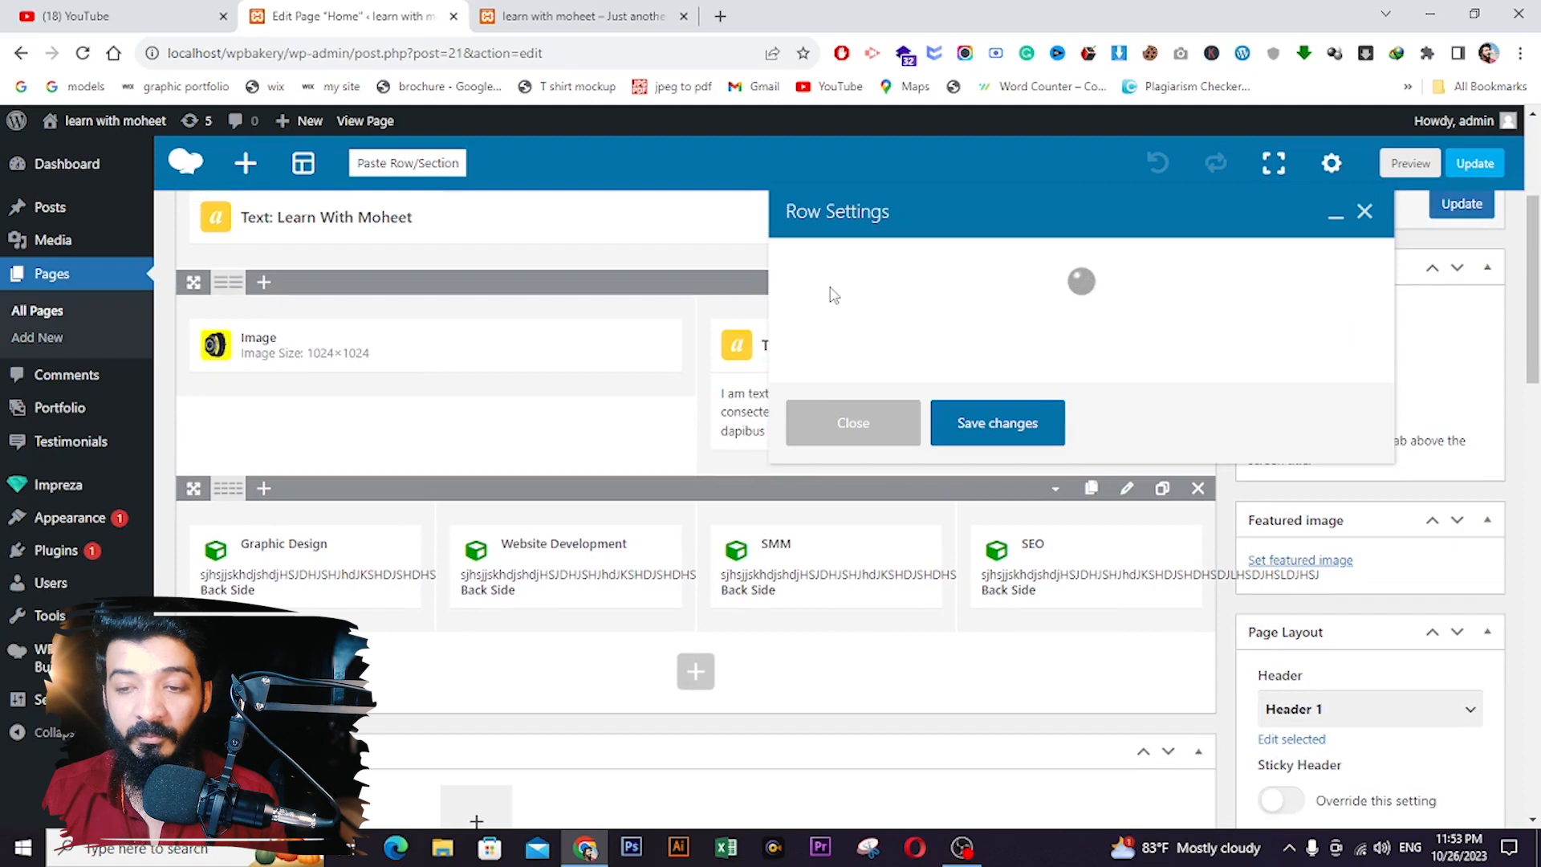
# - Set the building photo as the watch and text row's background image
pyautogui.click(1077, 263)
pyautogui.click(869, 425)
pyautogui.scroll(-1, 923, 449)
pyautogui.click(835, 500)
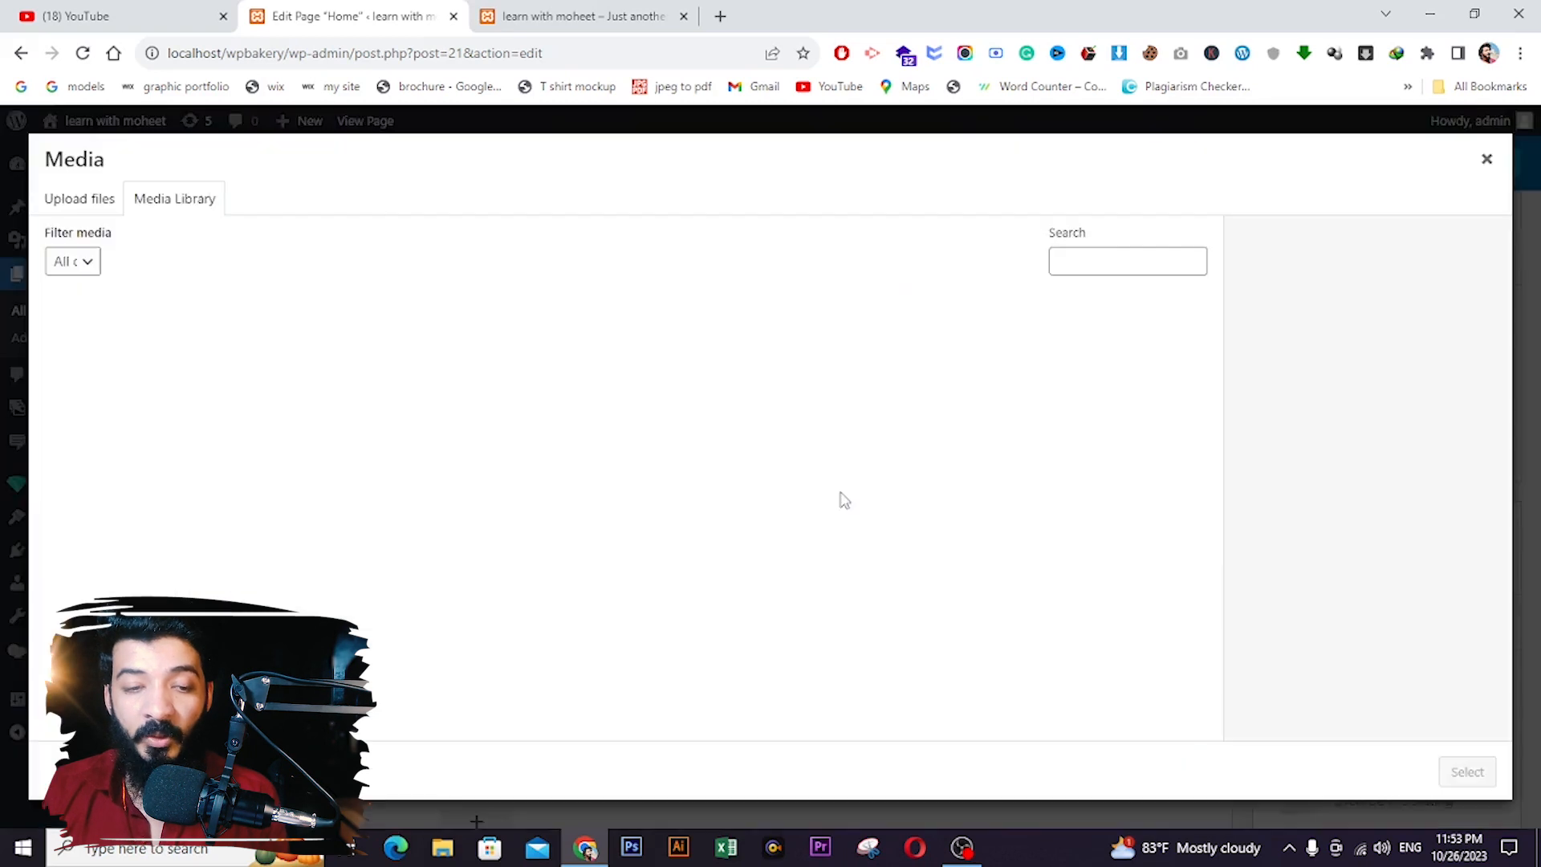
pyautogui.click(96, 352)
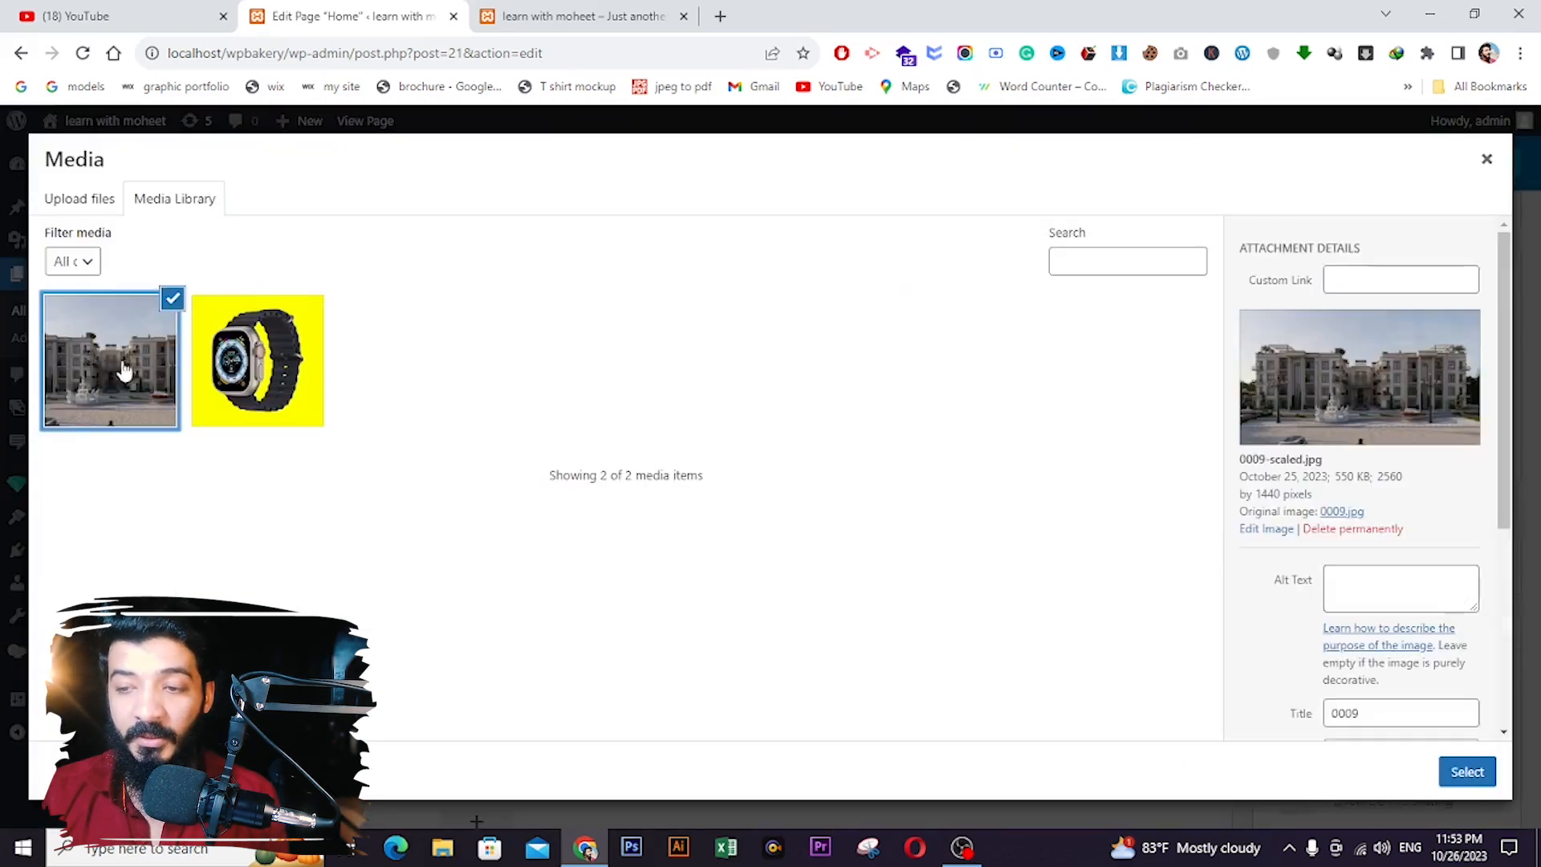
pyautogui.click(1467, 771)
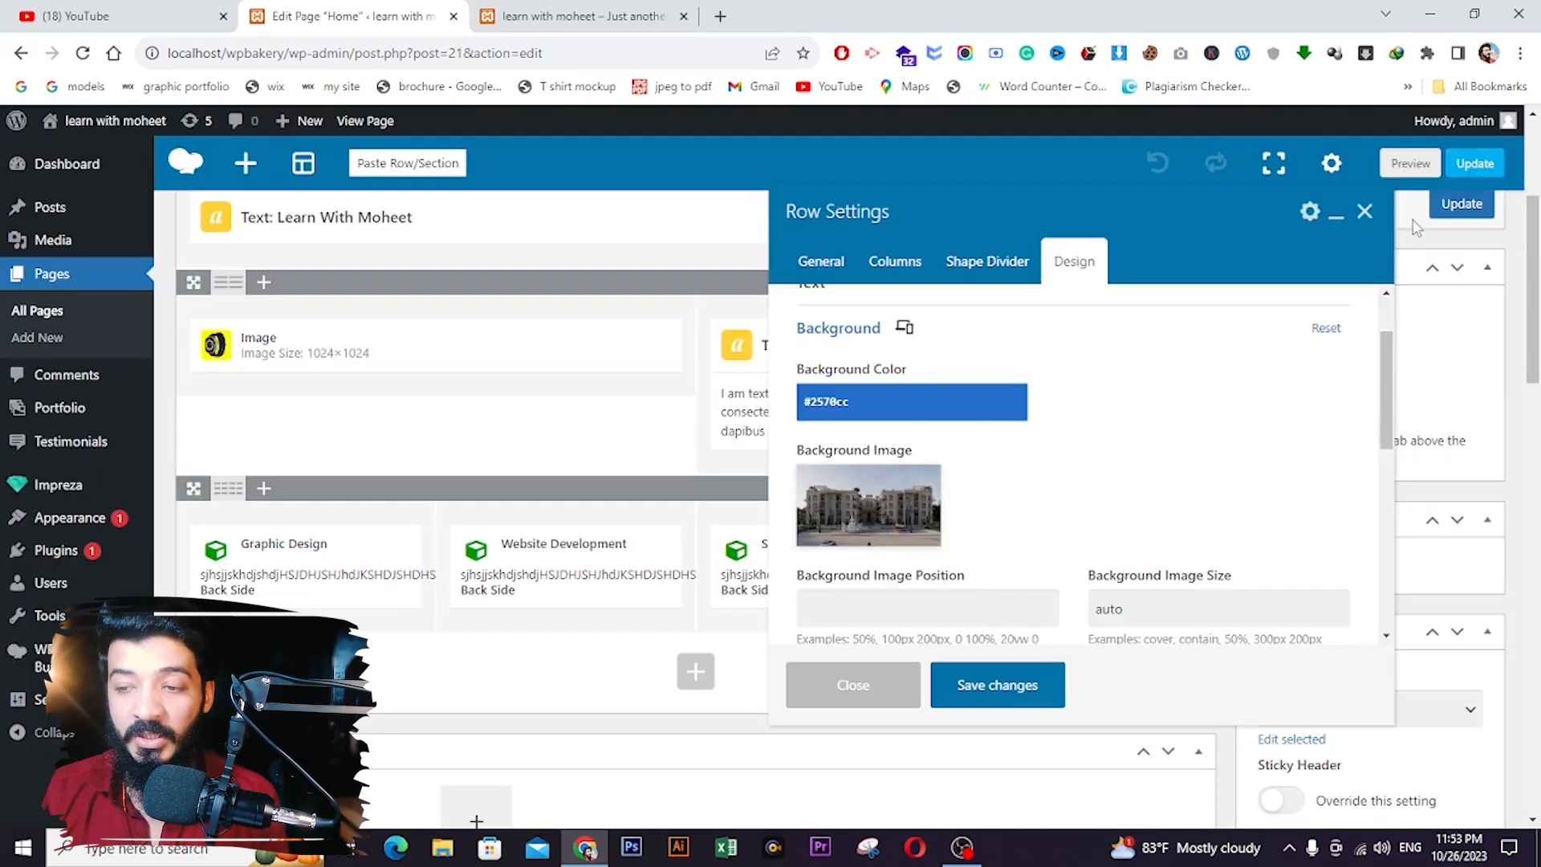
pyautogui.click(1025, 685)
# - Update the Home page and reload the live site to see the new row background
pyautogui.scroll(3, 1436, 282)
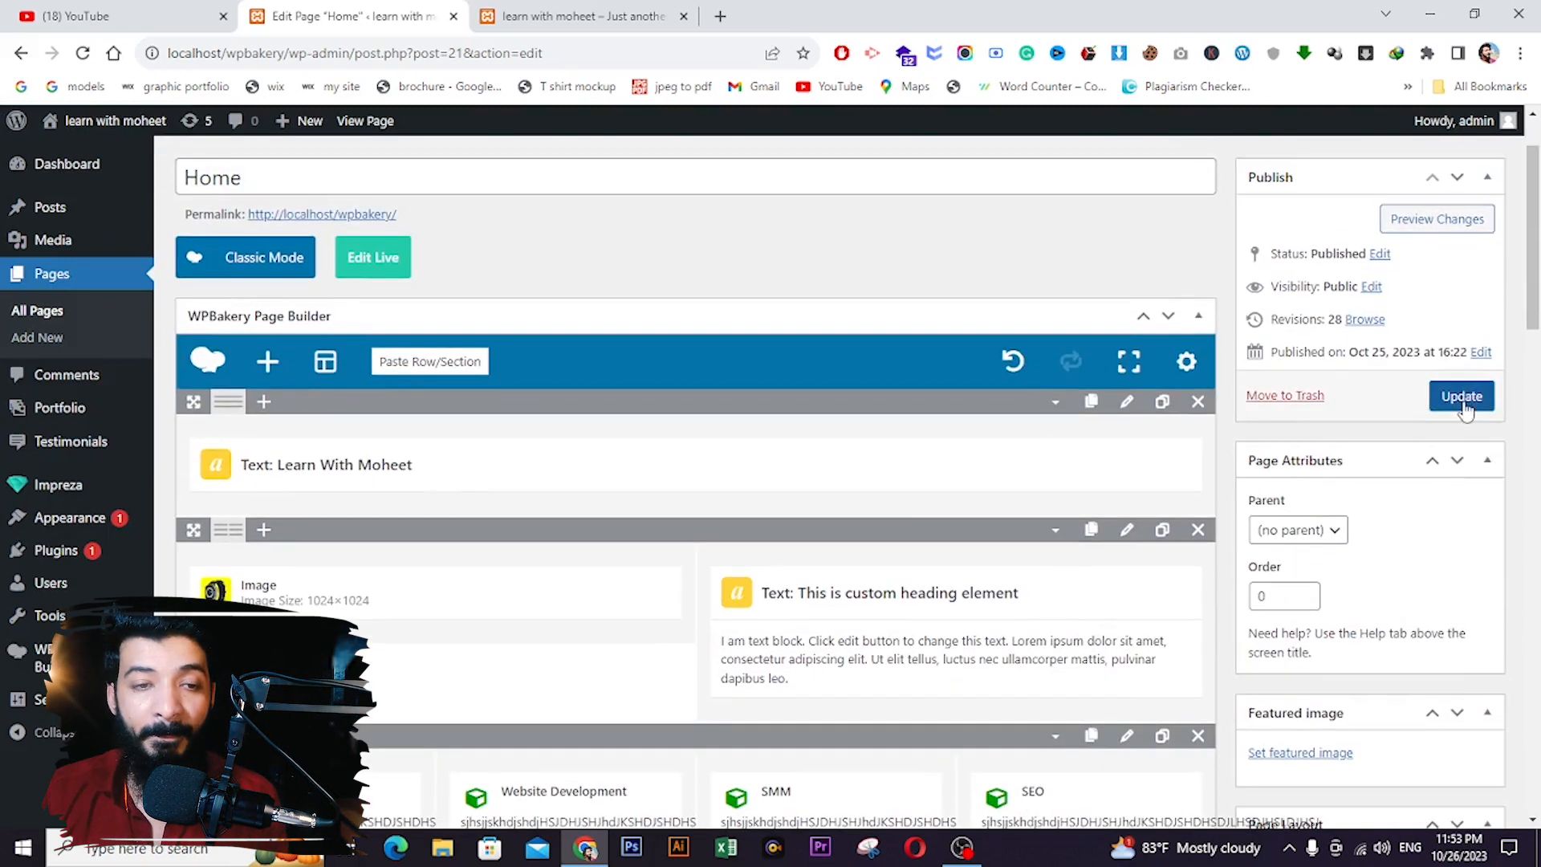
pyautogui.click(1462, 398)
pyautogui.click(588, 15)
pyautogui.click(83, 53)
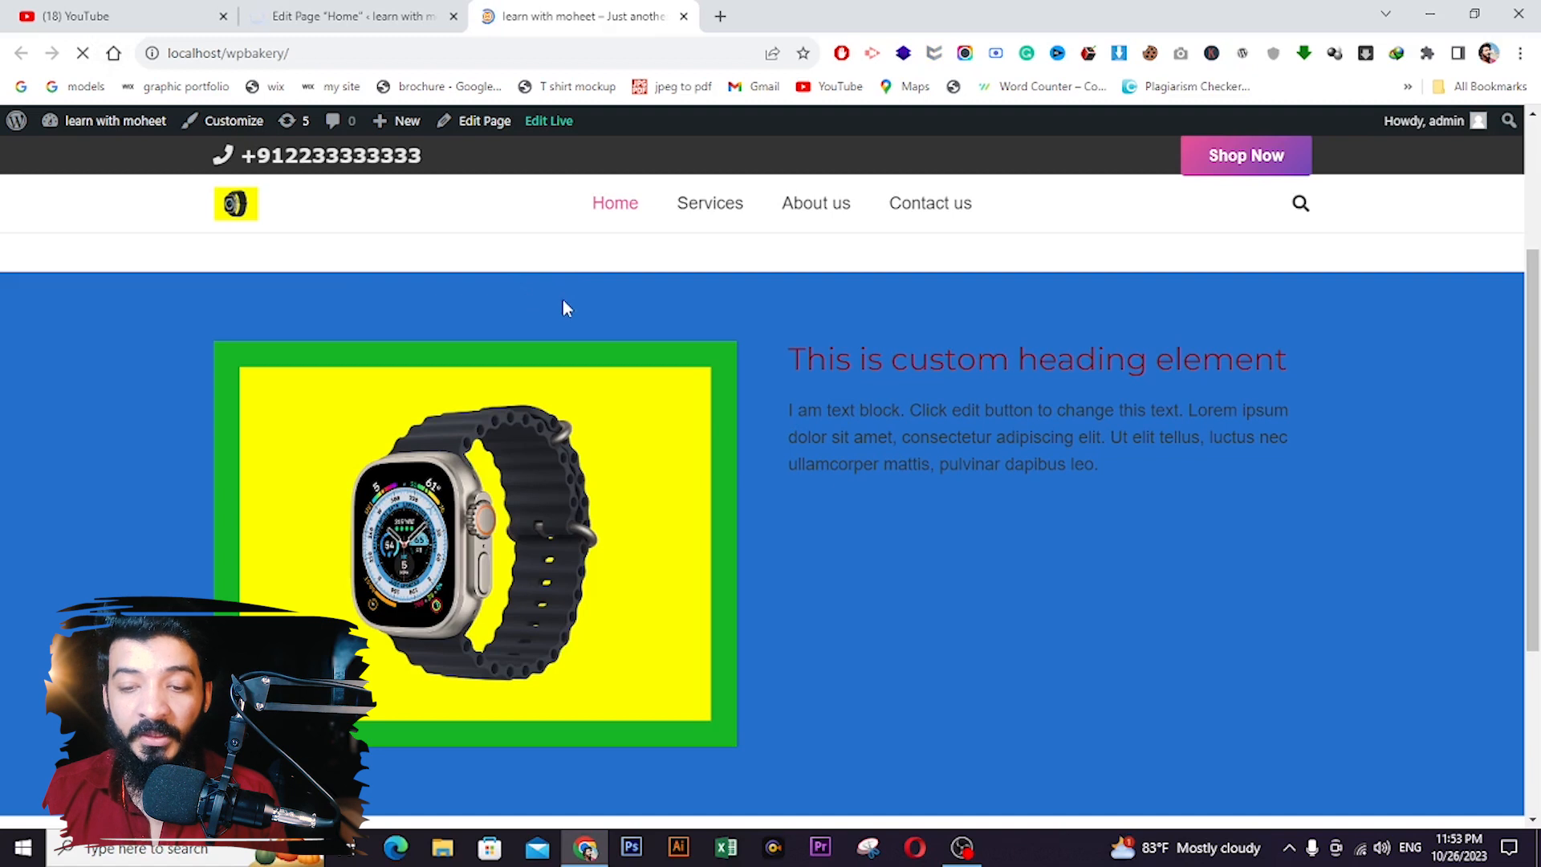
# - Scroll the live page to inspect the building background behind the watch row, then return to the editor
pyautogui.scroll(-2, 841, 521)
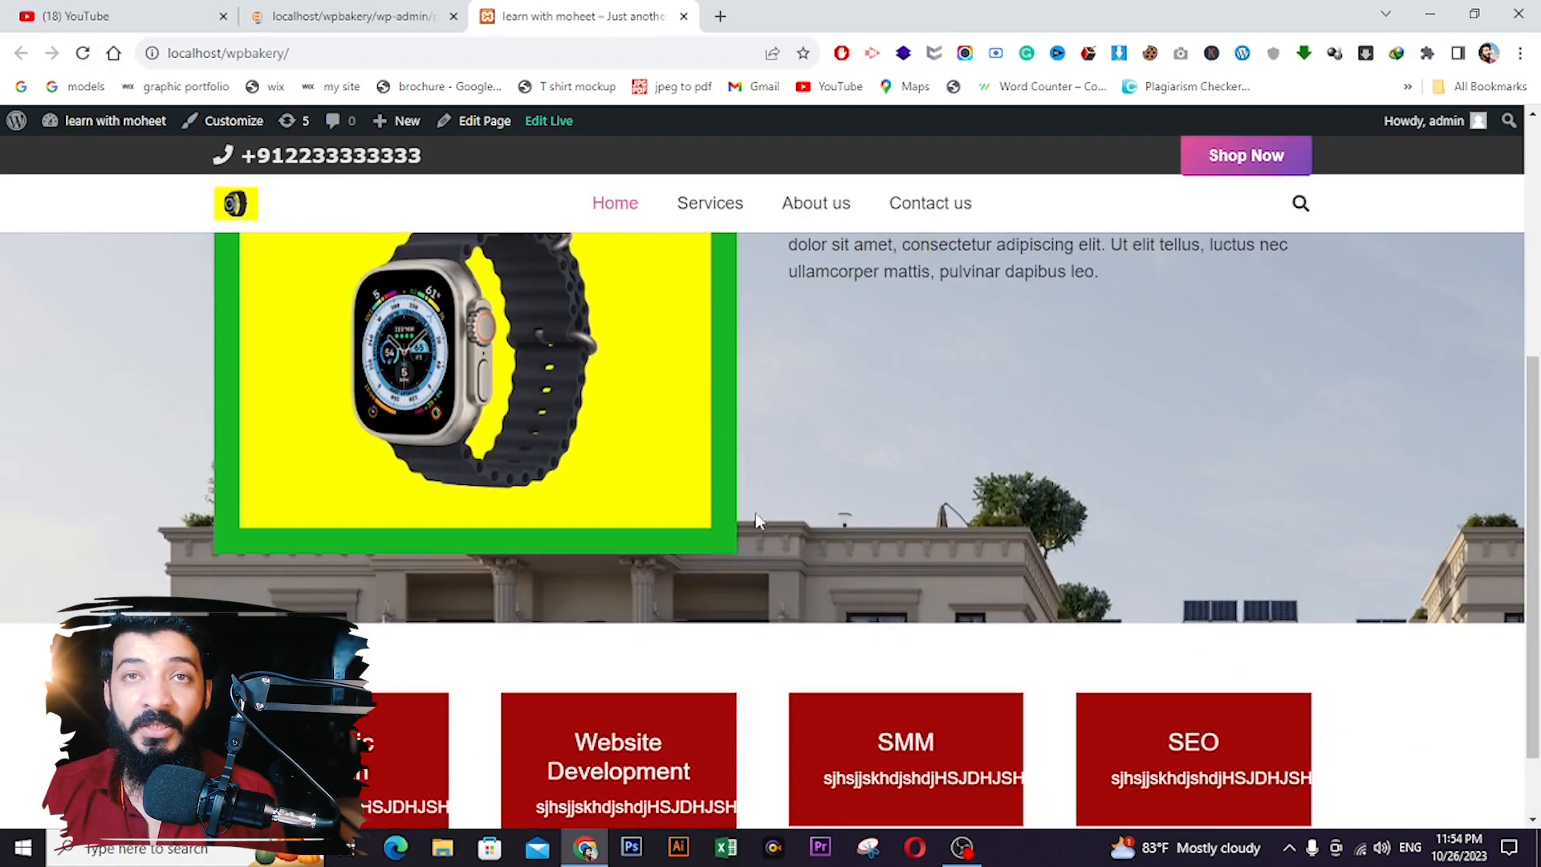
pyautogui.scroll(1, 905, 524)
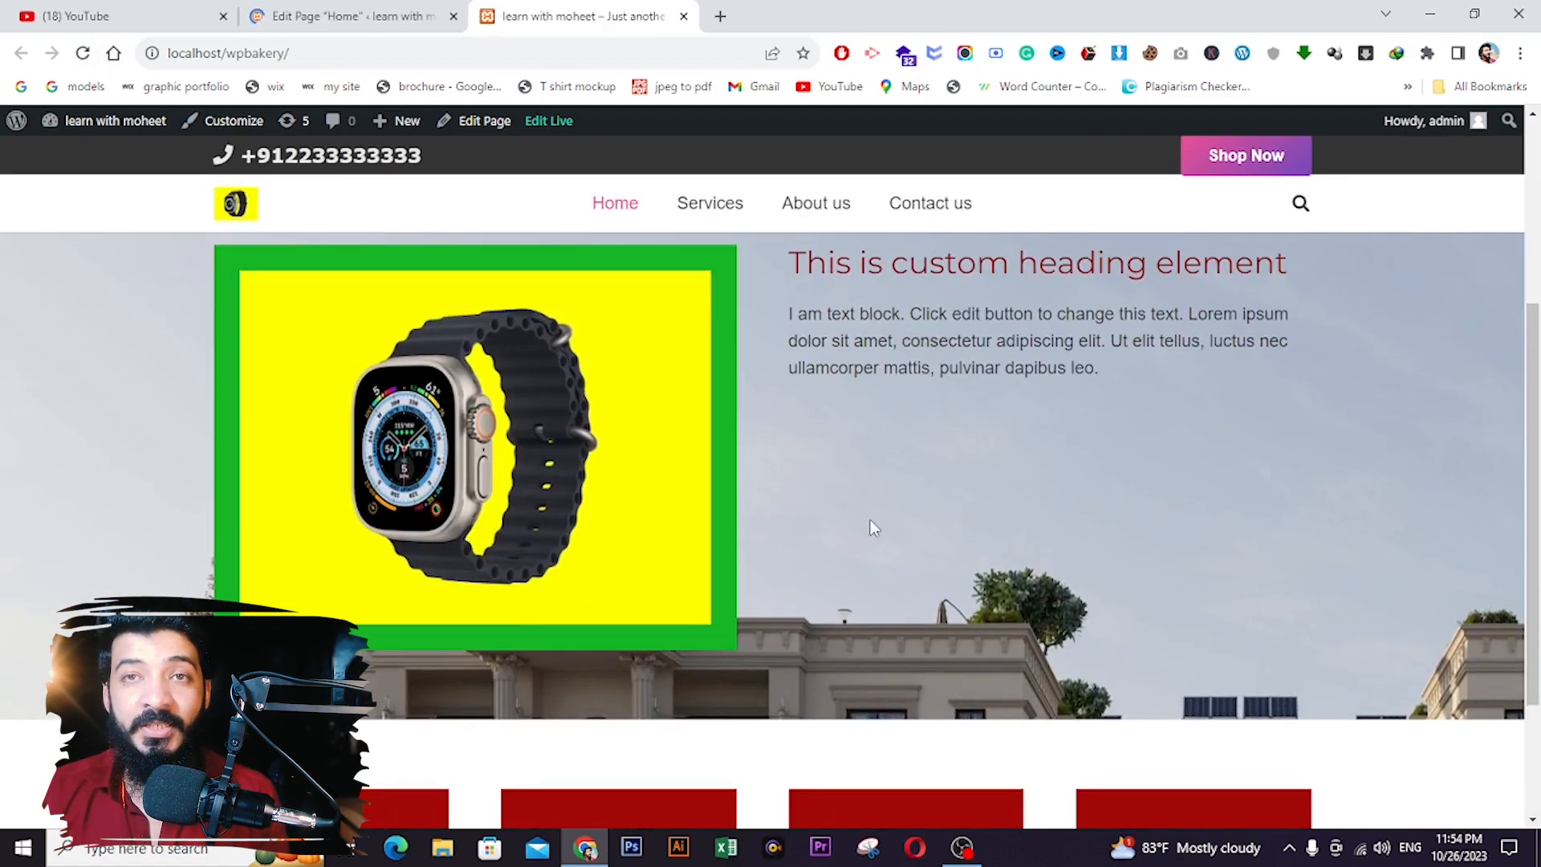
pyautogui.click(316, 11)
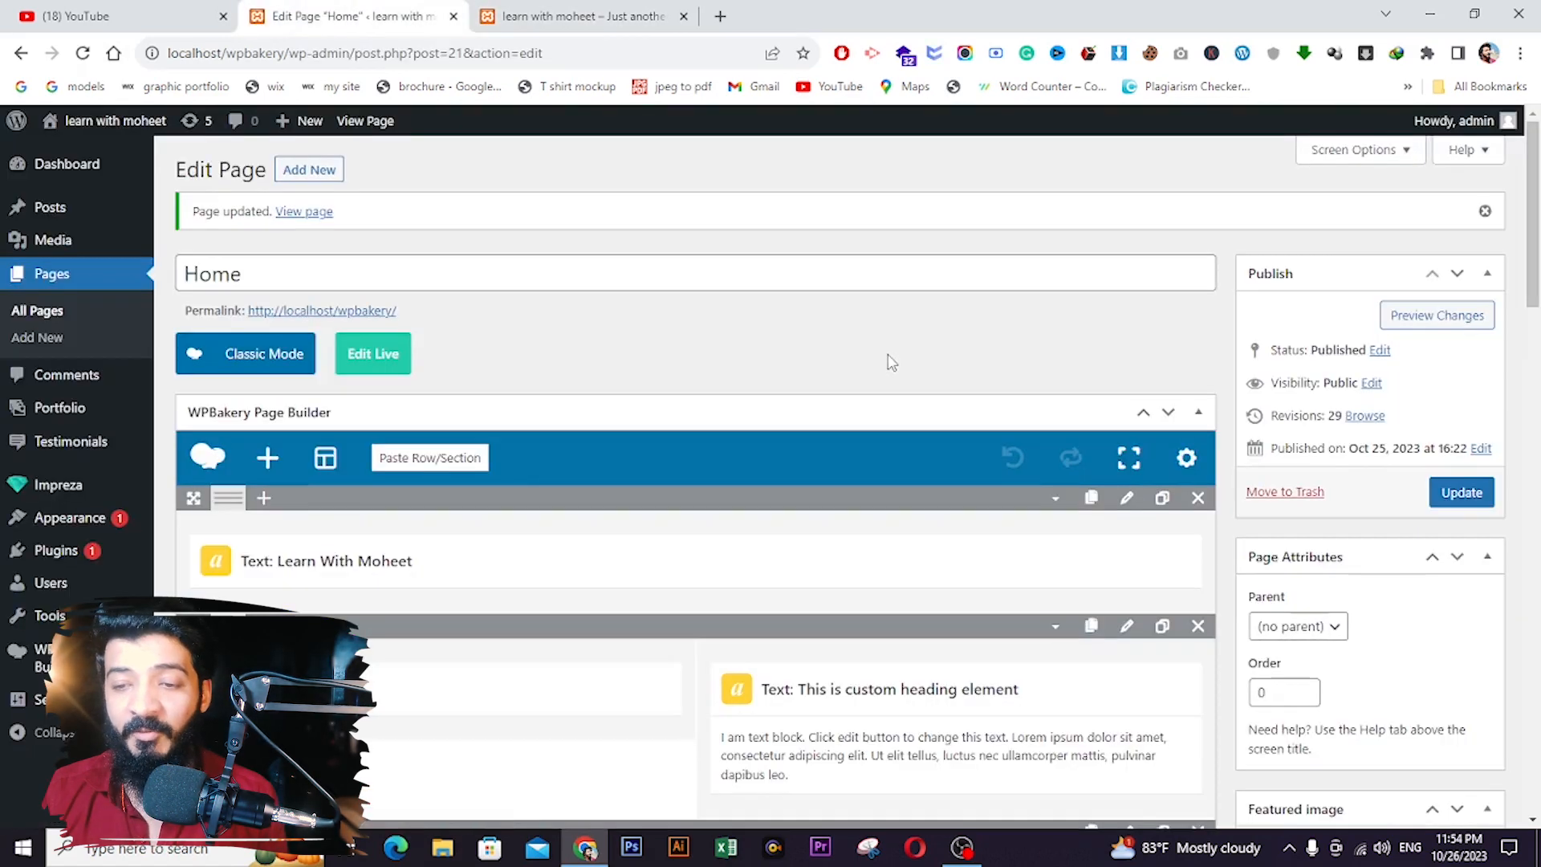
pyautogui.scroll(-1, 891, 363)
pyautogui.scroll(-4, 891, 363)
# - Set the row's background image to position center, size cover and repeat None, then update the page
pyautogui.click(1127, 280)
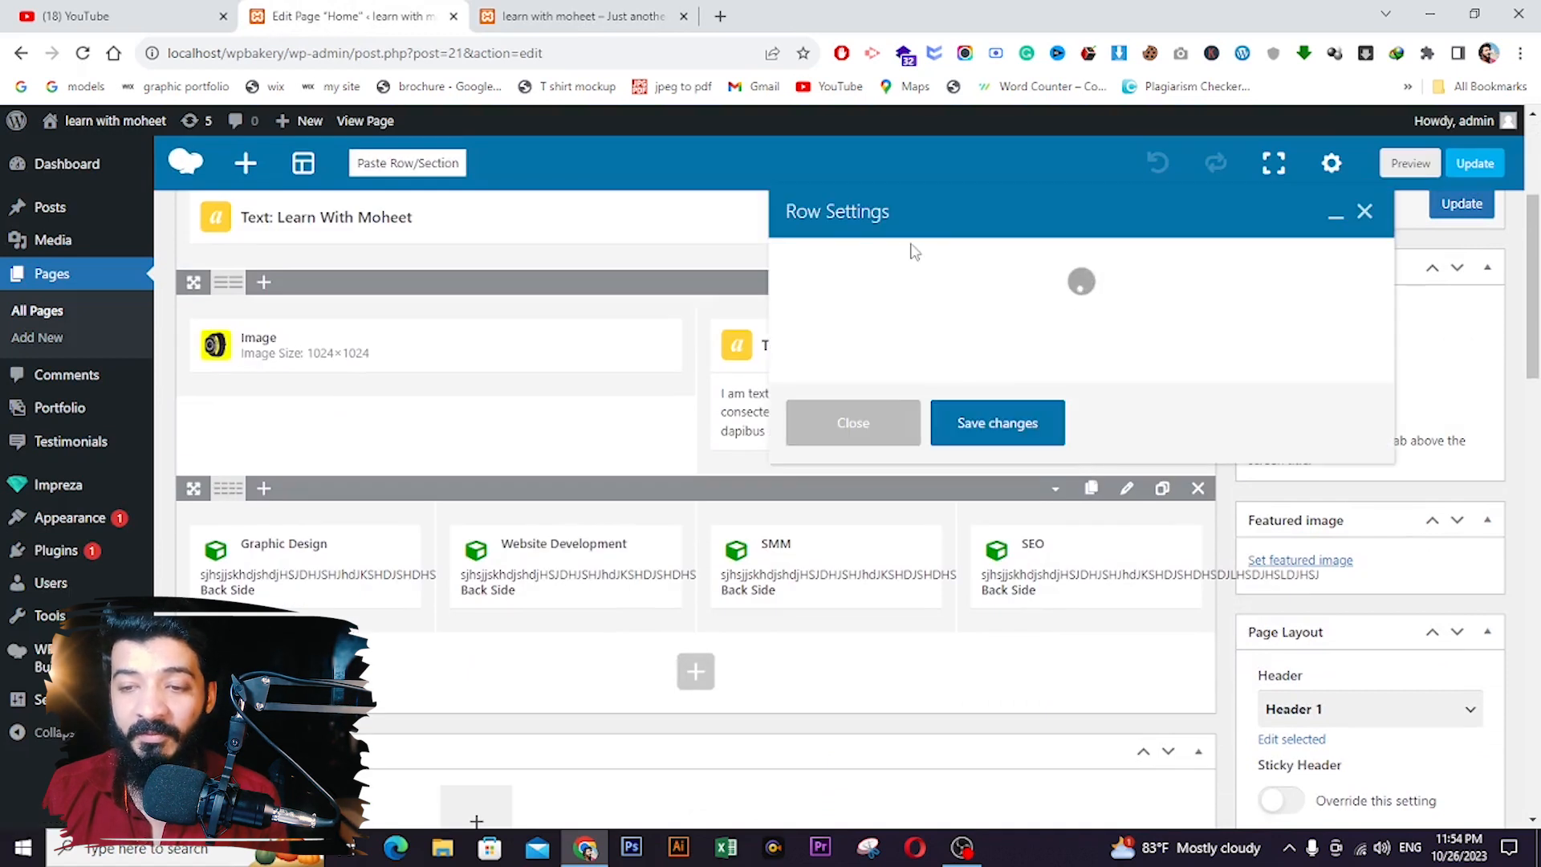
pyautogui.click(1074, 262)
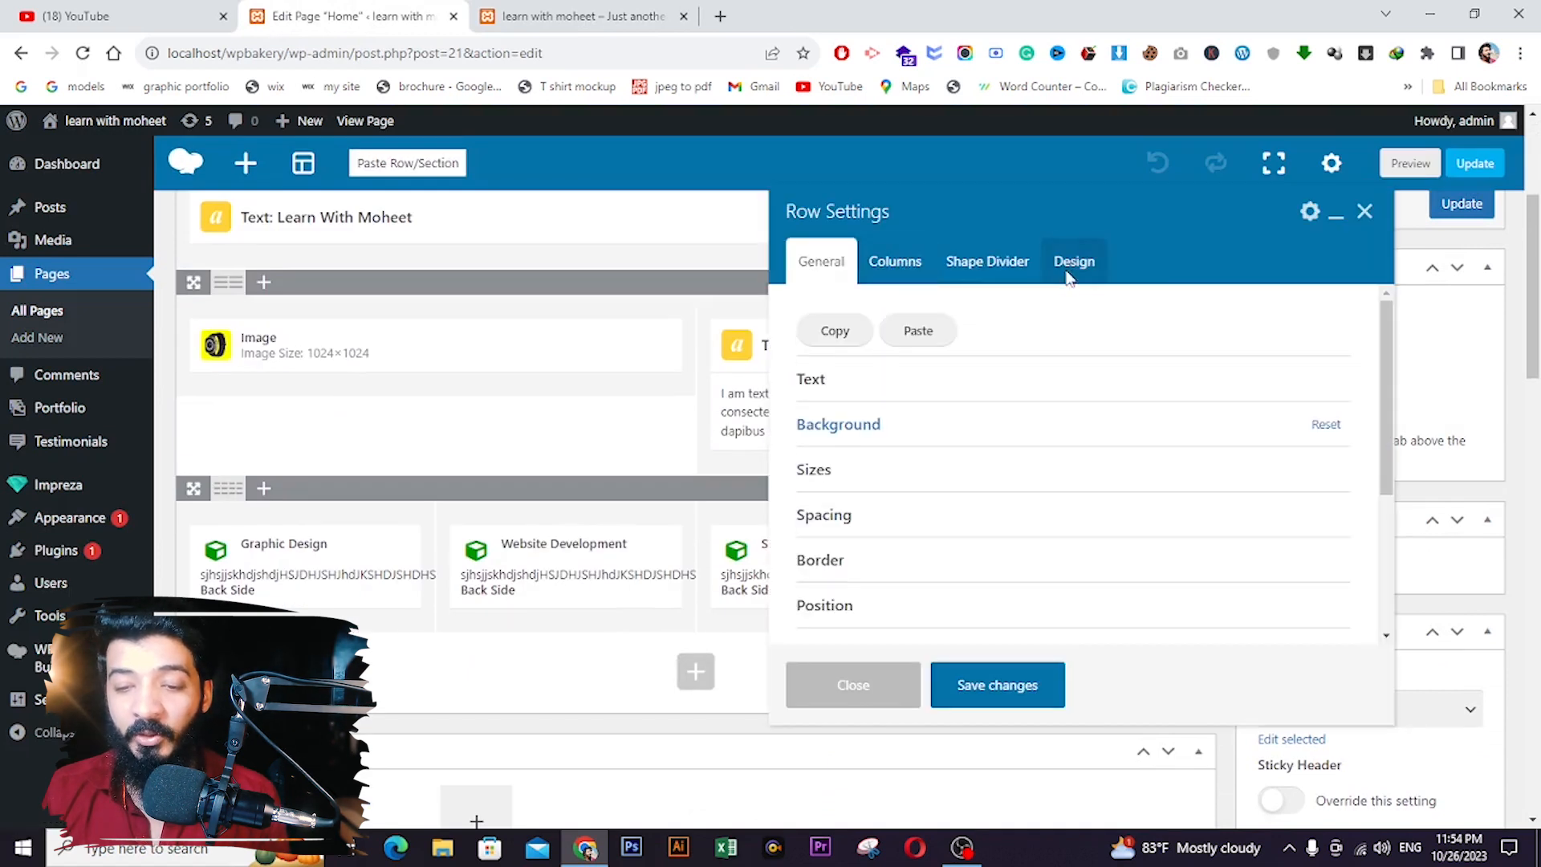
pyautogui.click(879, 425)
pyautogui.scroll(-2, 895, 474)
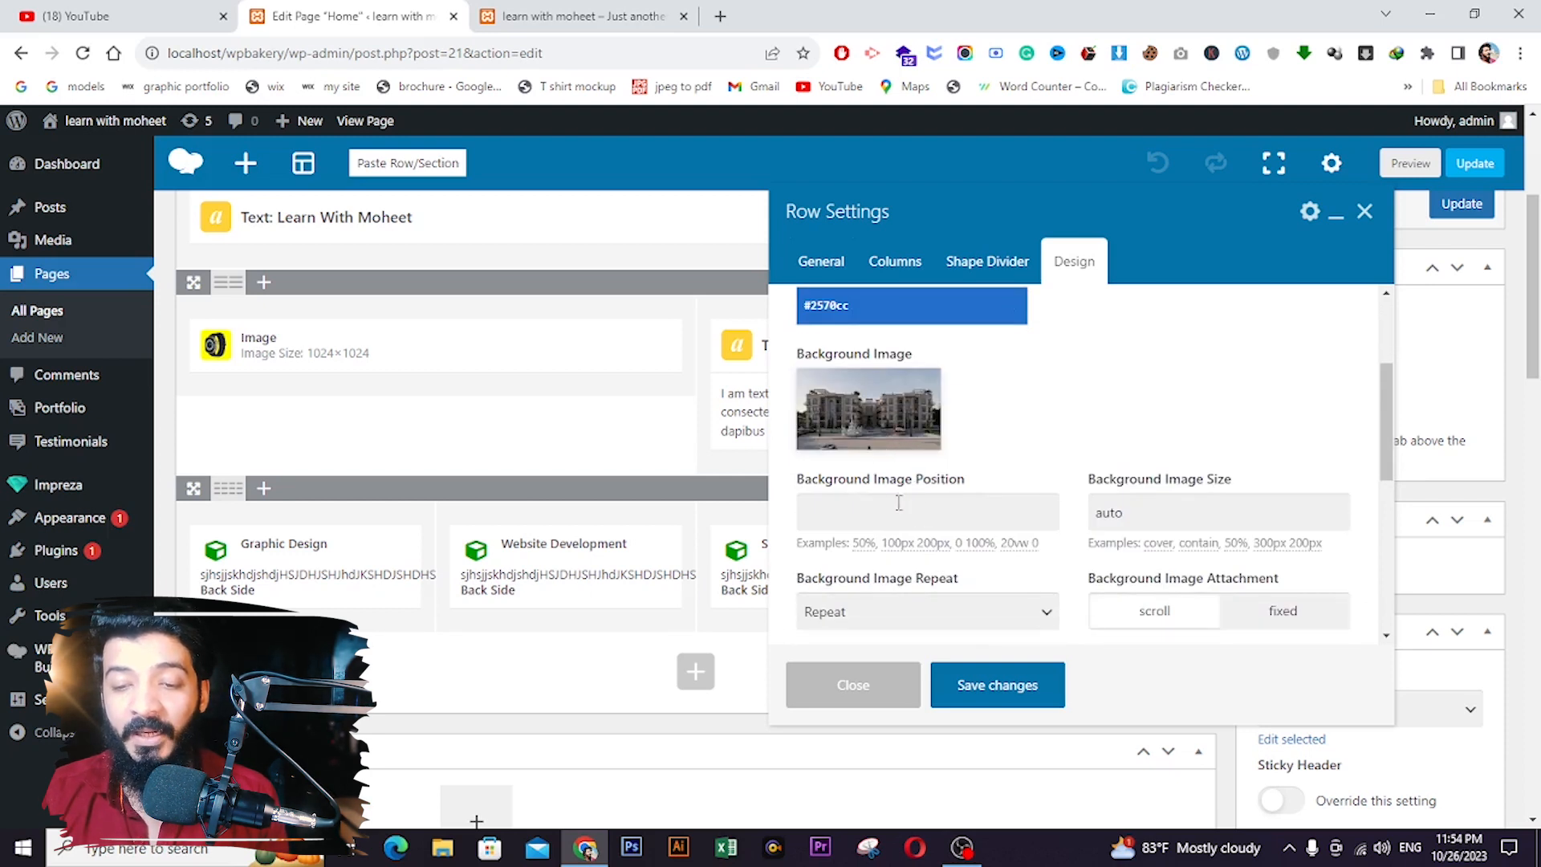
pyautogui.click(949, 507)
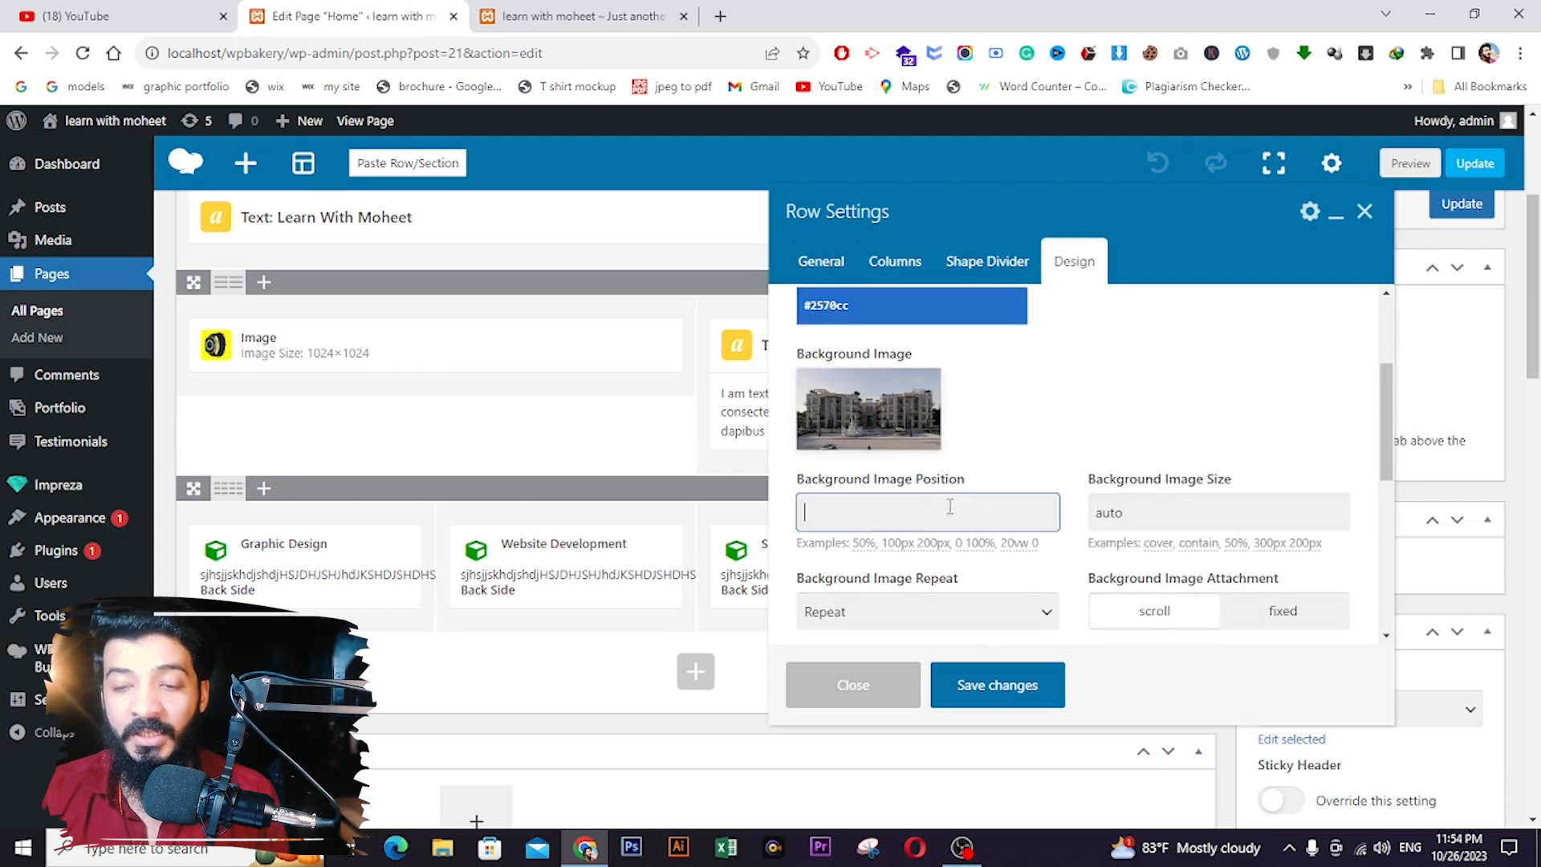
pyautogui.scroll(-1, 947, 504)
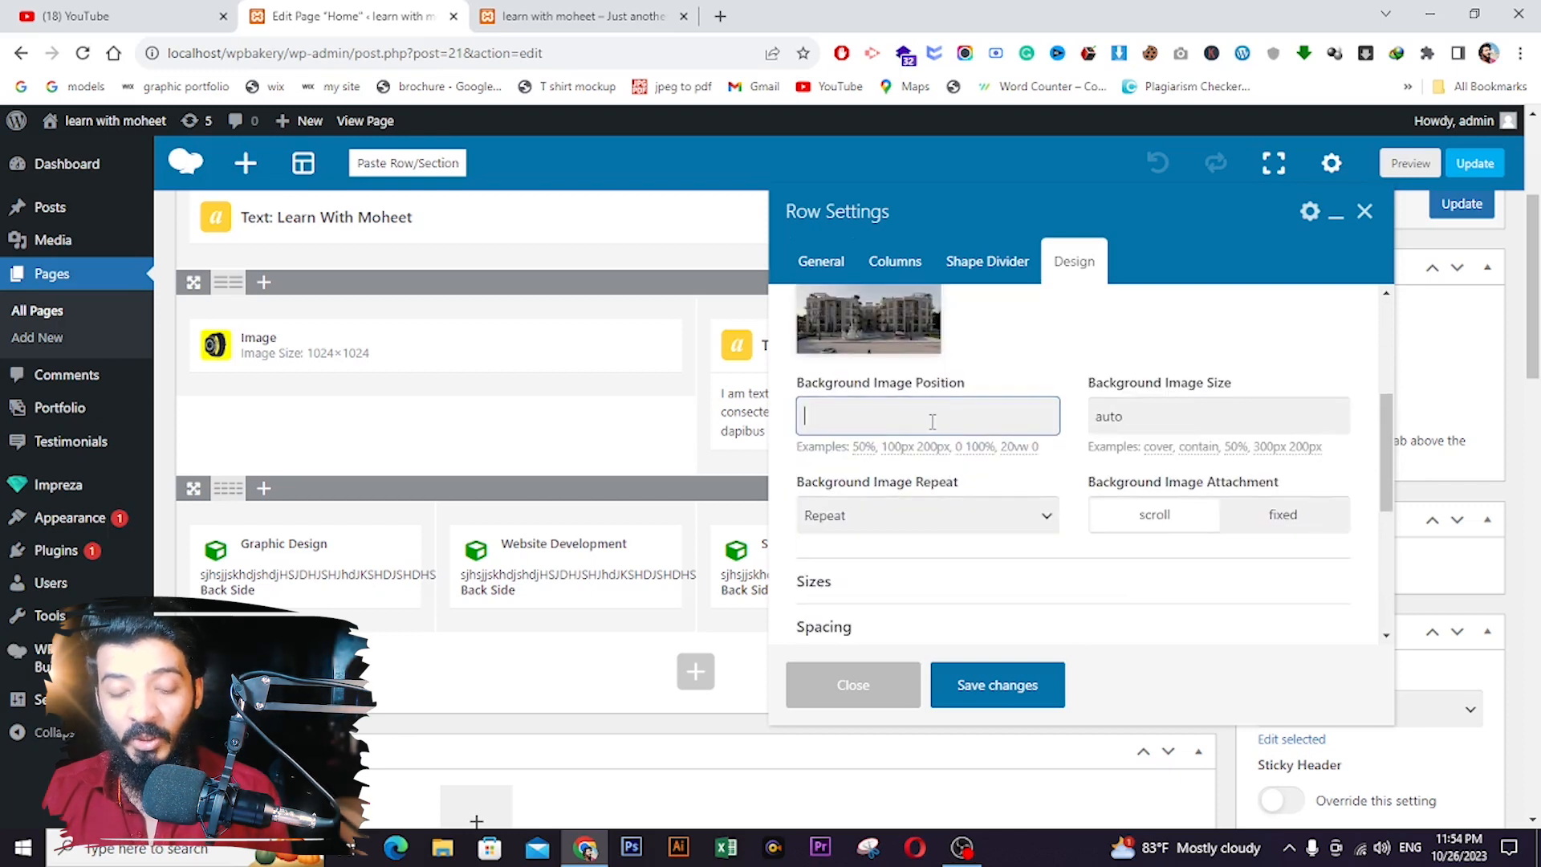
pyautogui.write('center')
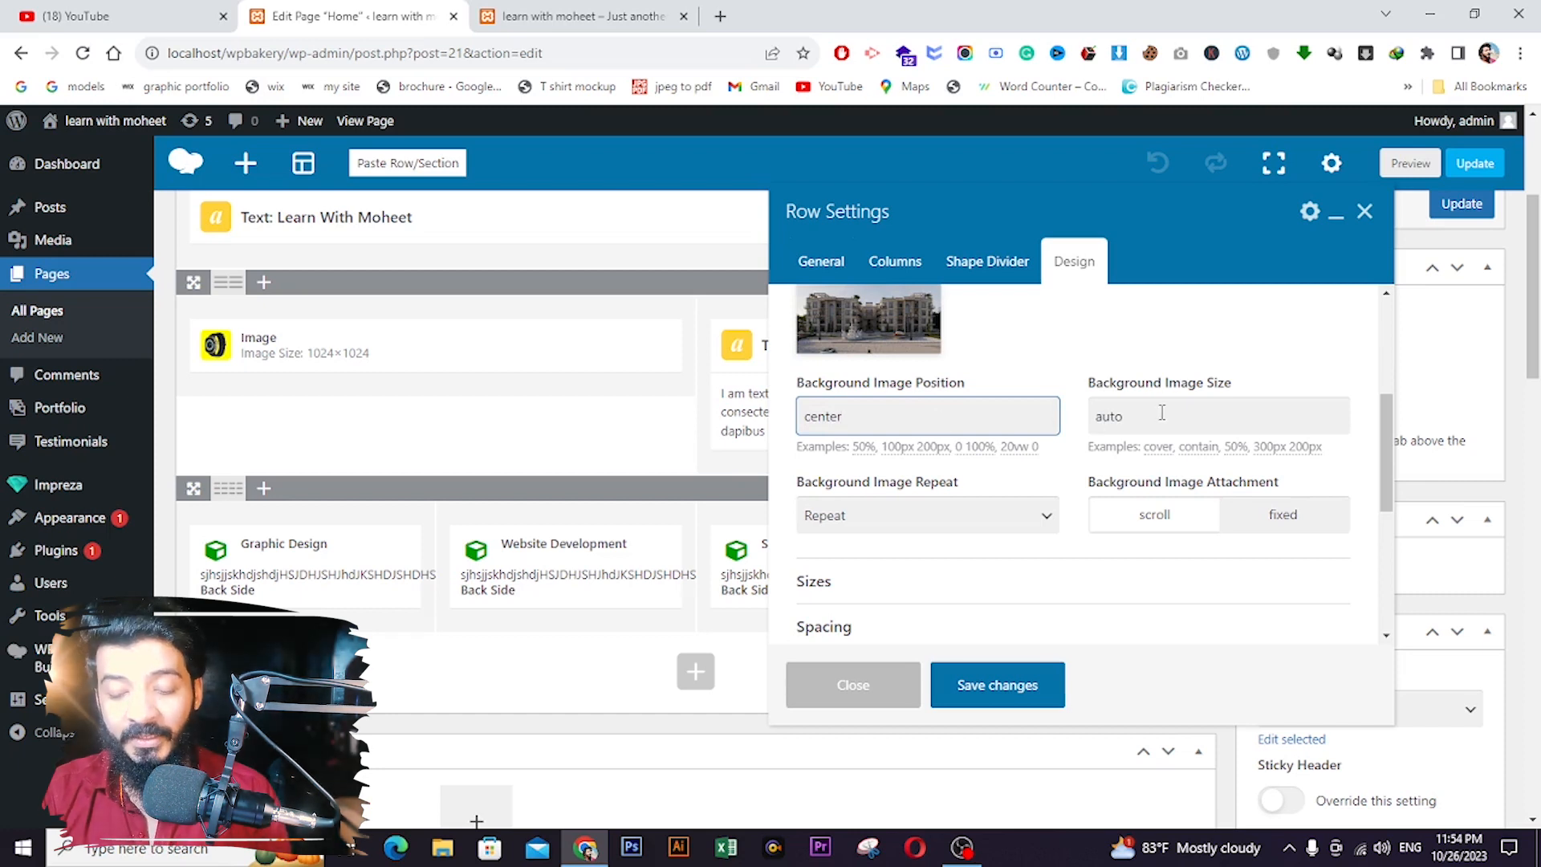
pyautogui.press('Tab')
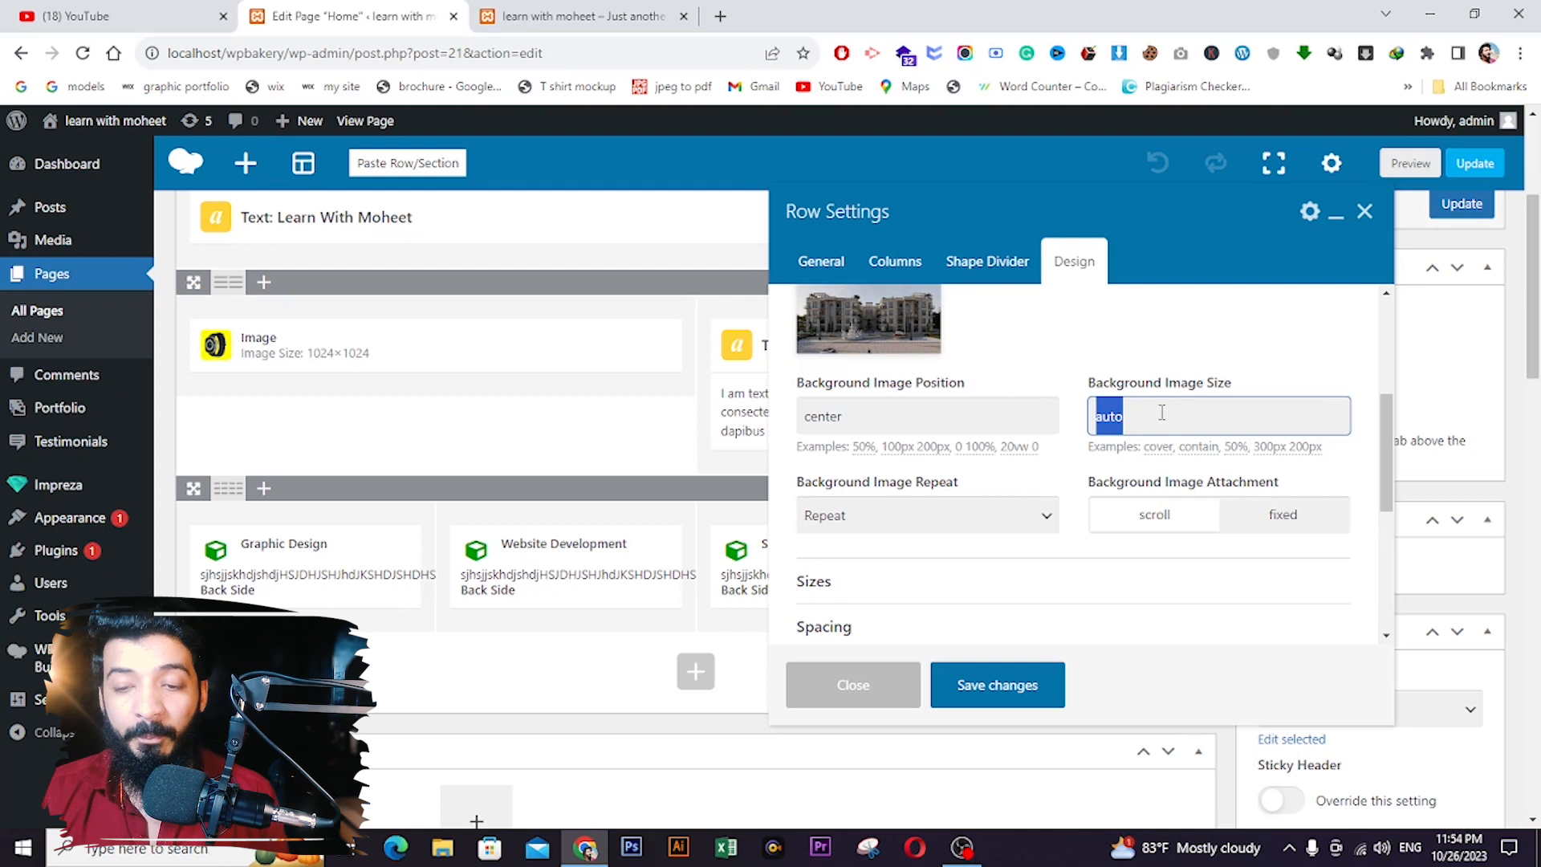
pyautogui.write('cover')
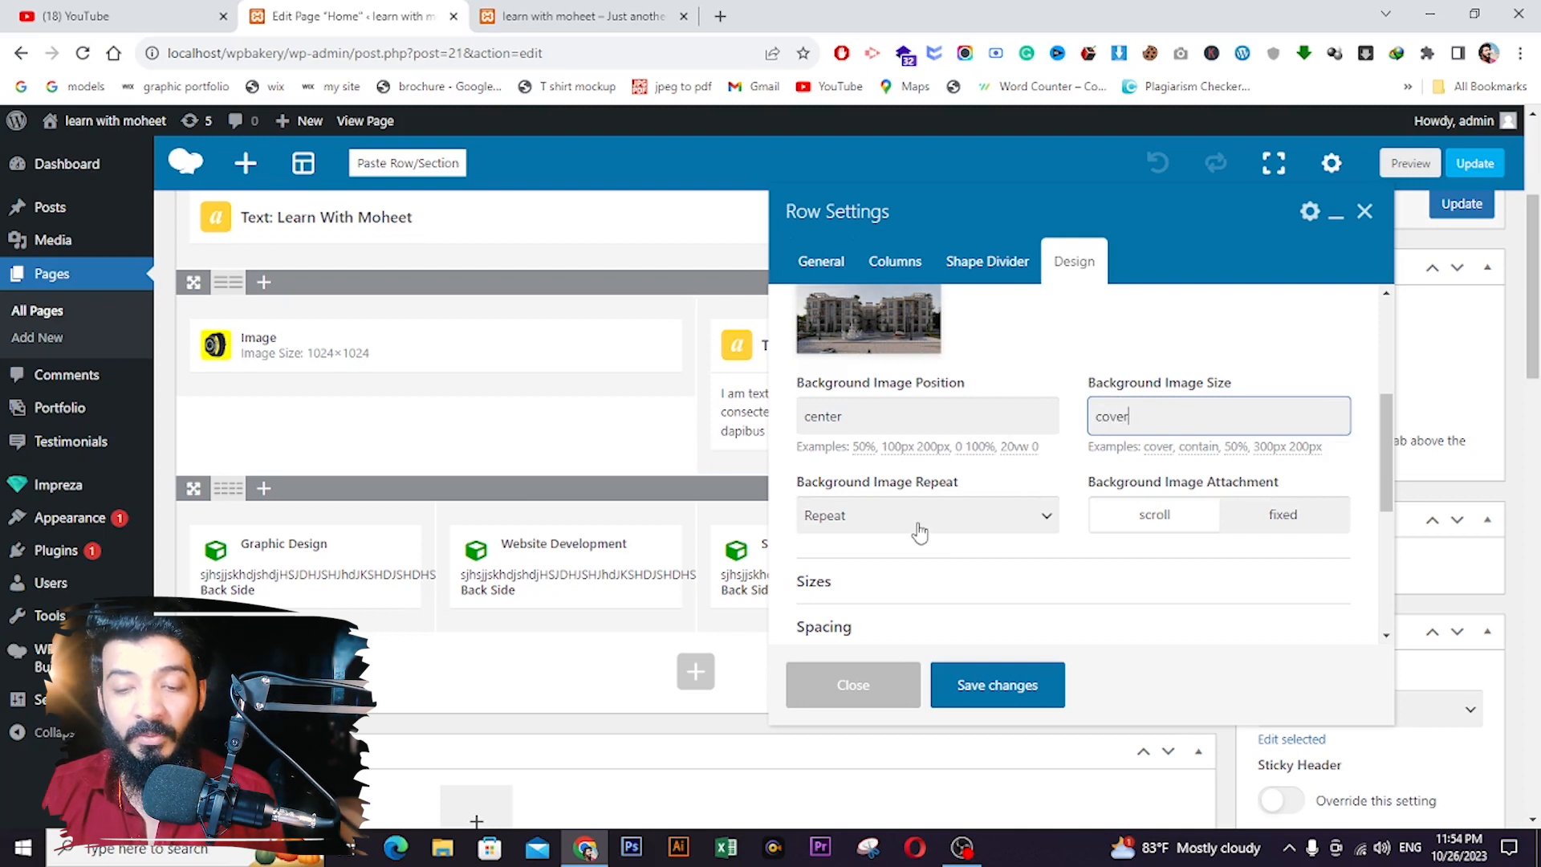
pyautogui.click(919, 530)
pyautogui.click(861, 603)
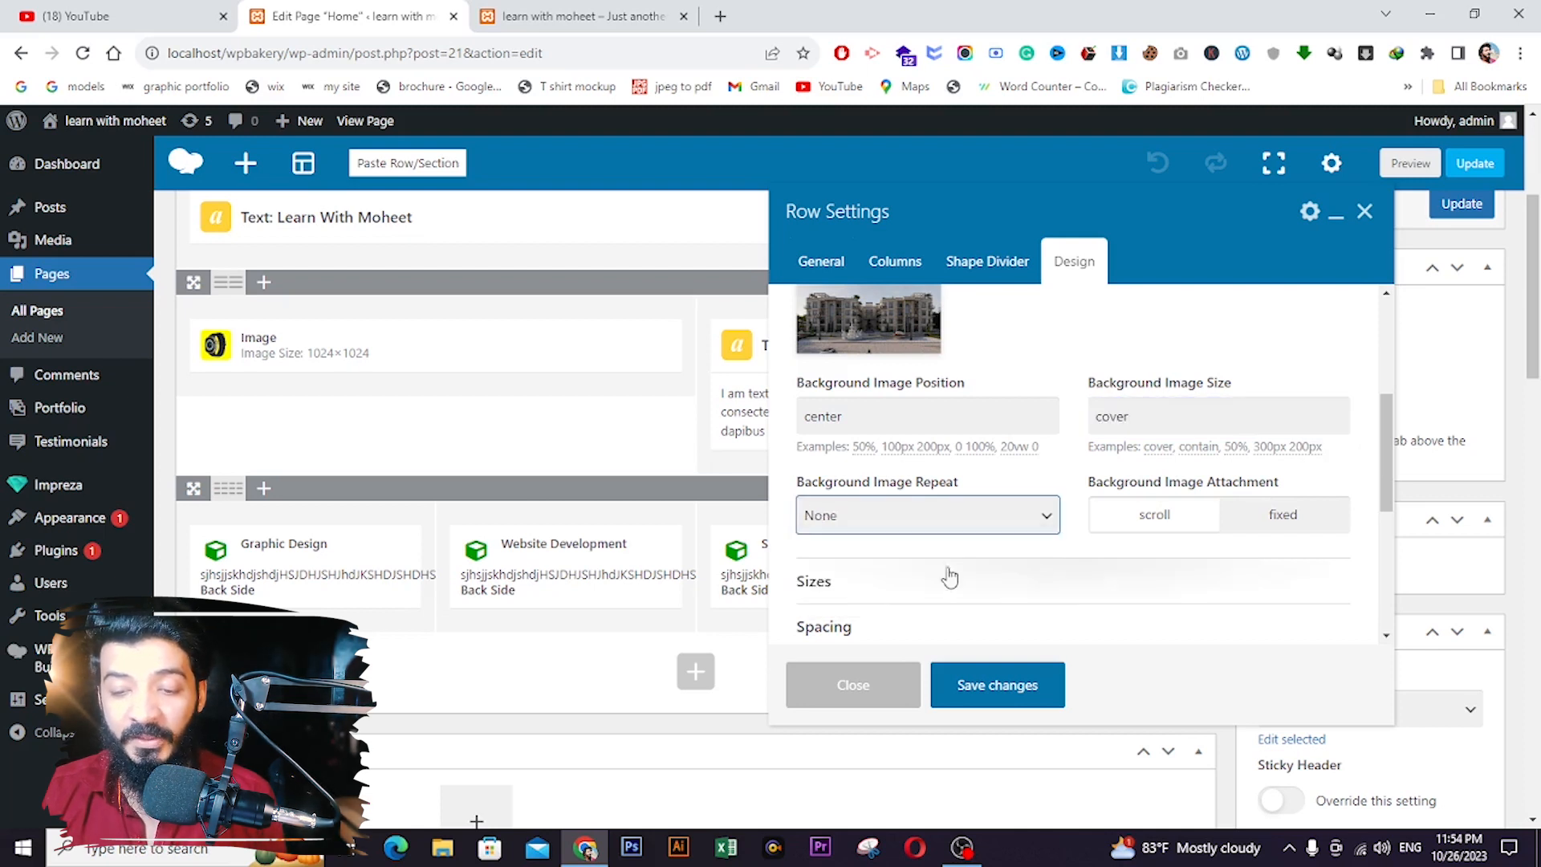
pyautogui.scroll(-1, 1084, 523)
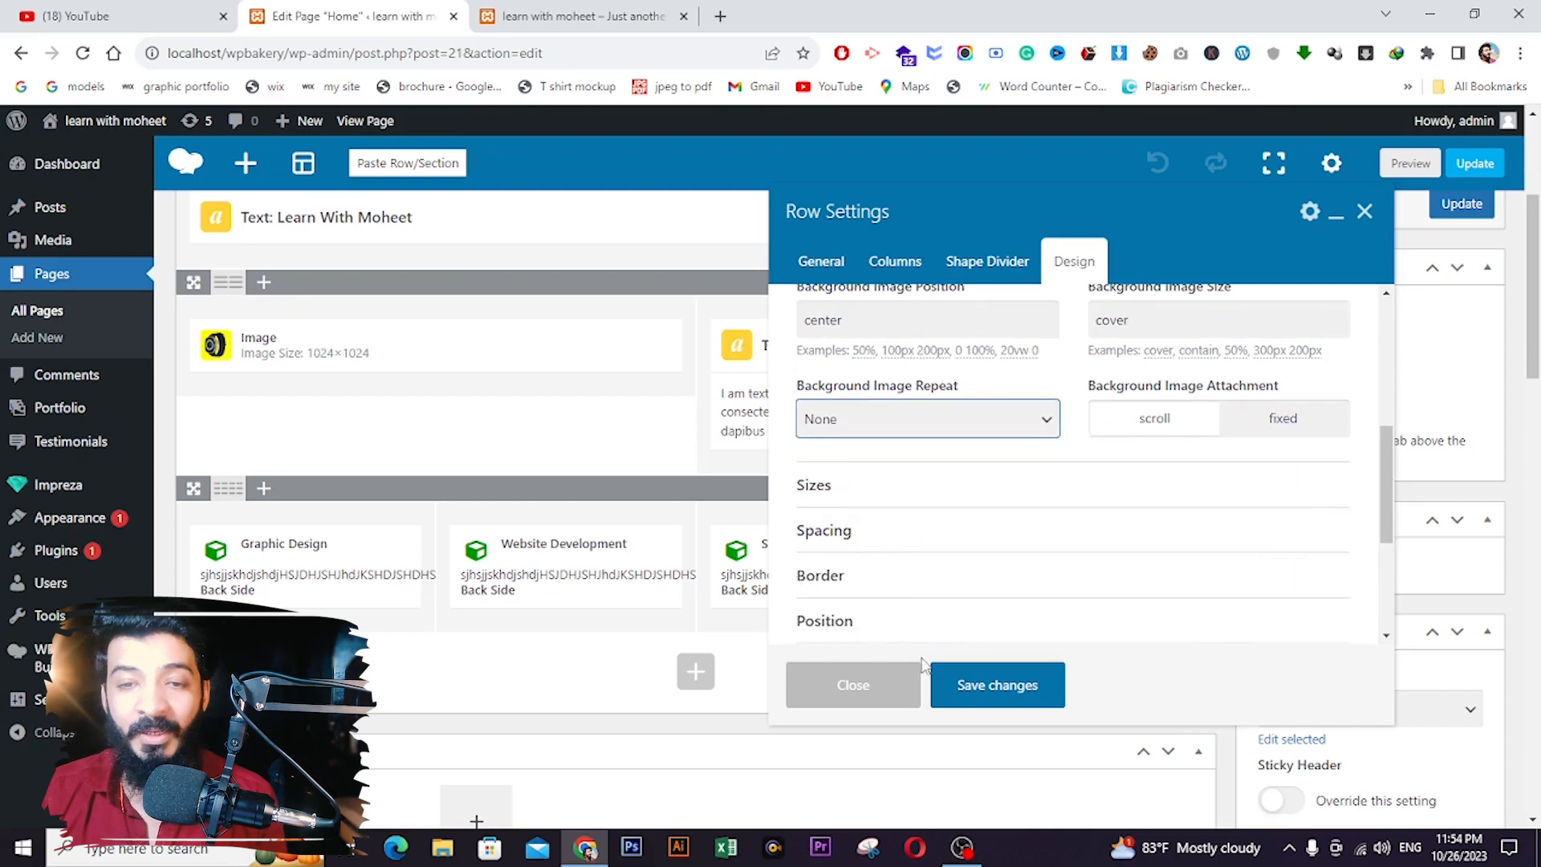
pyautogui.click(964, 685)
pyautogui.click(1462, 203)
# - Reload the live site to see the building photo filling the watch row, then return to the editor
pyautogui.click(596, 17)
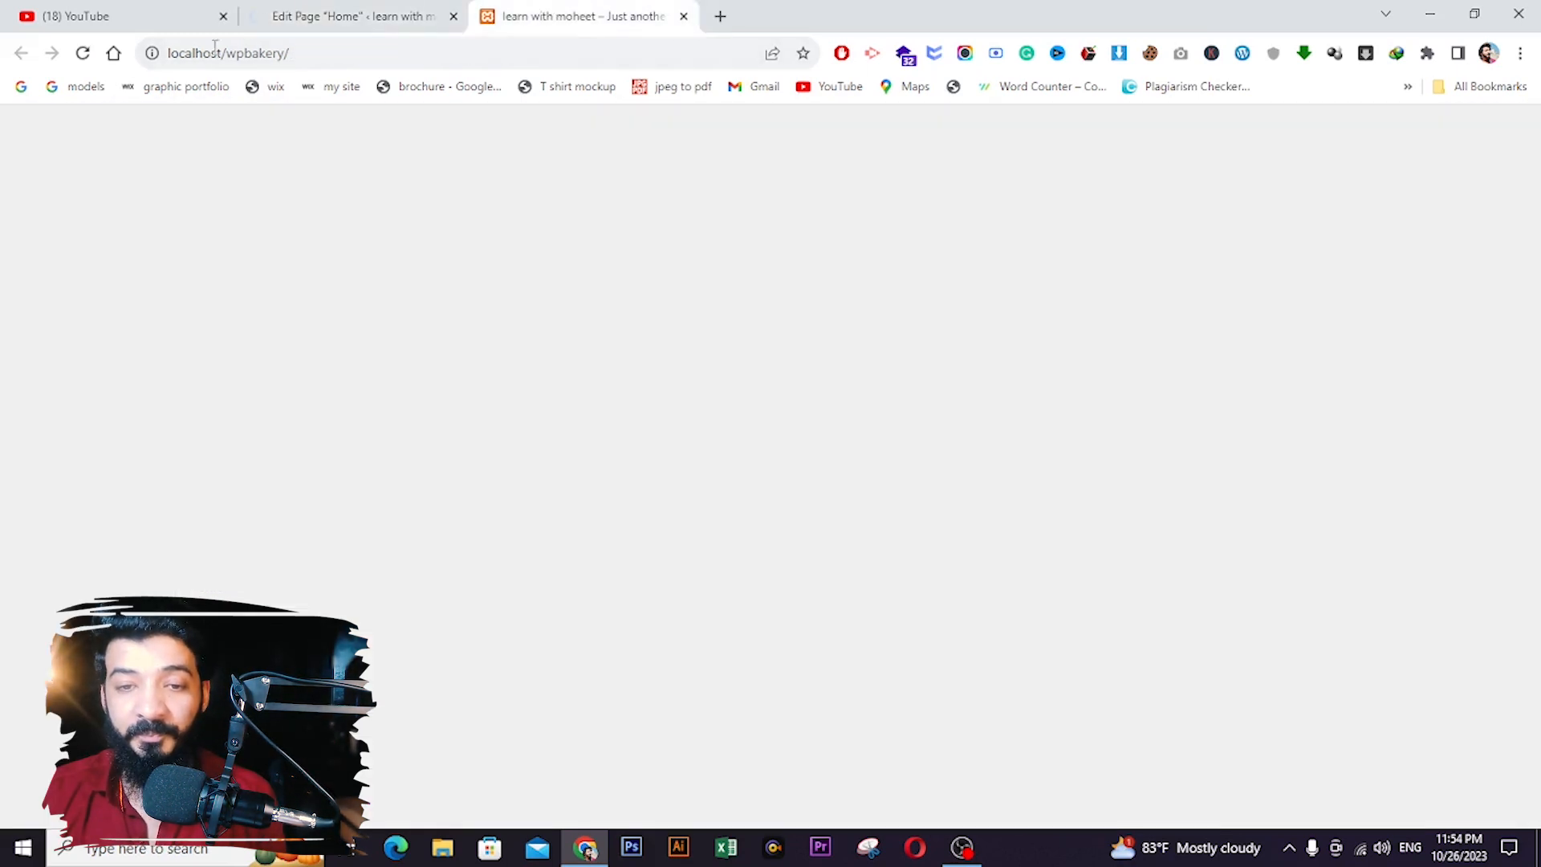
pyautogui.click(85, 55)
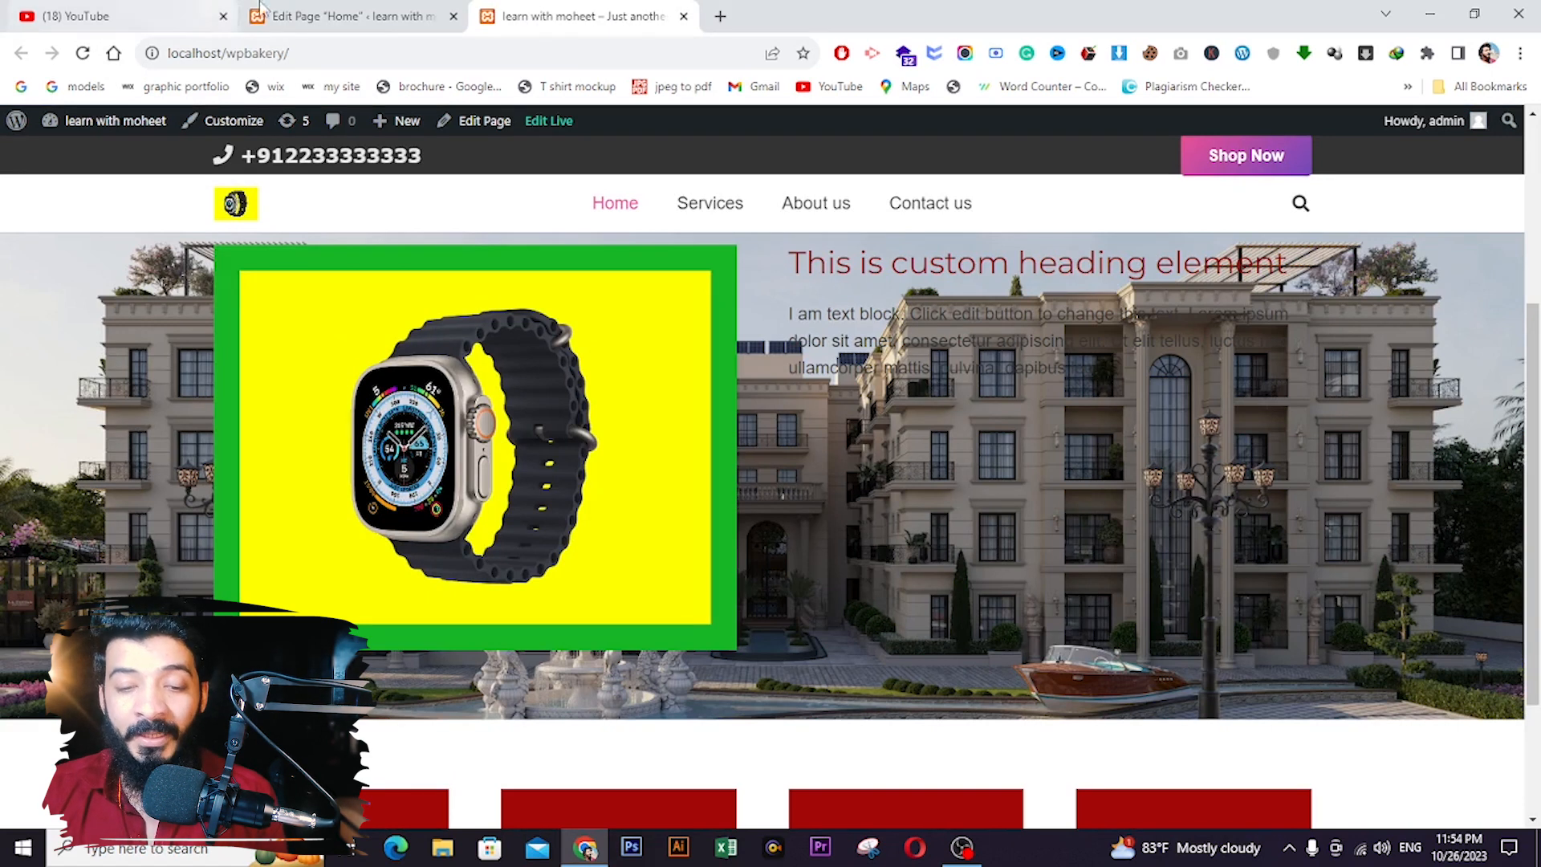
pyautogui.click(302, 11)
pyautogui.scroll(-2, 555, 400)
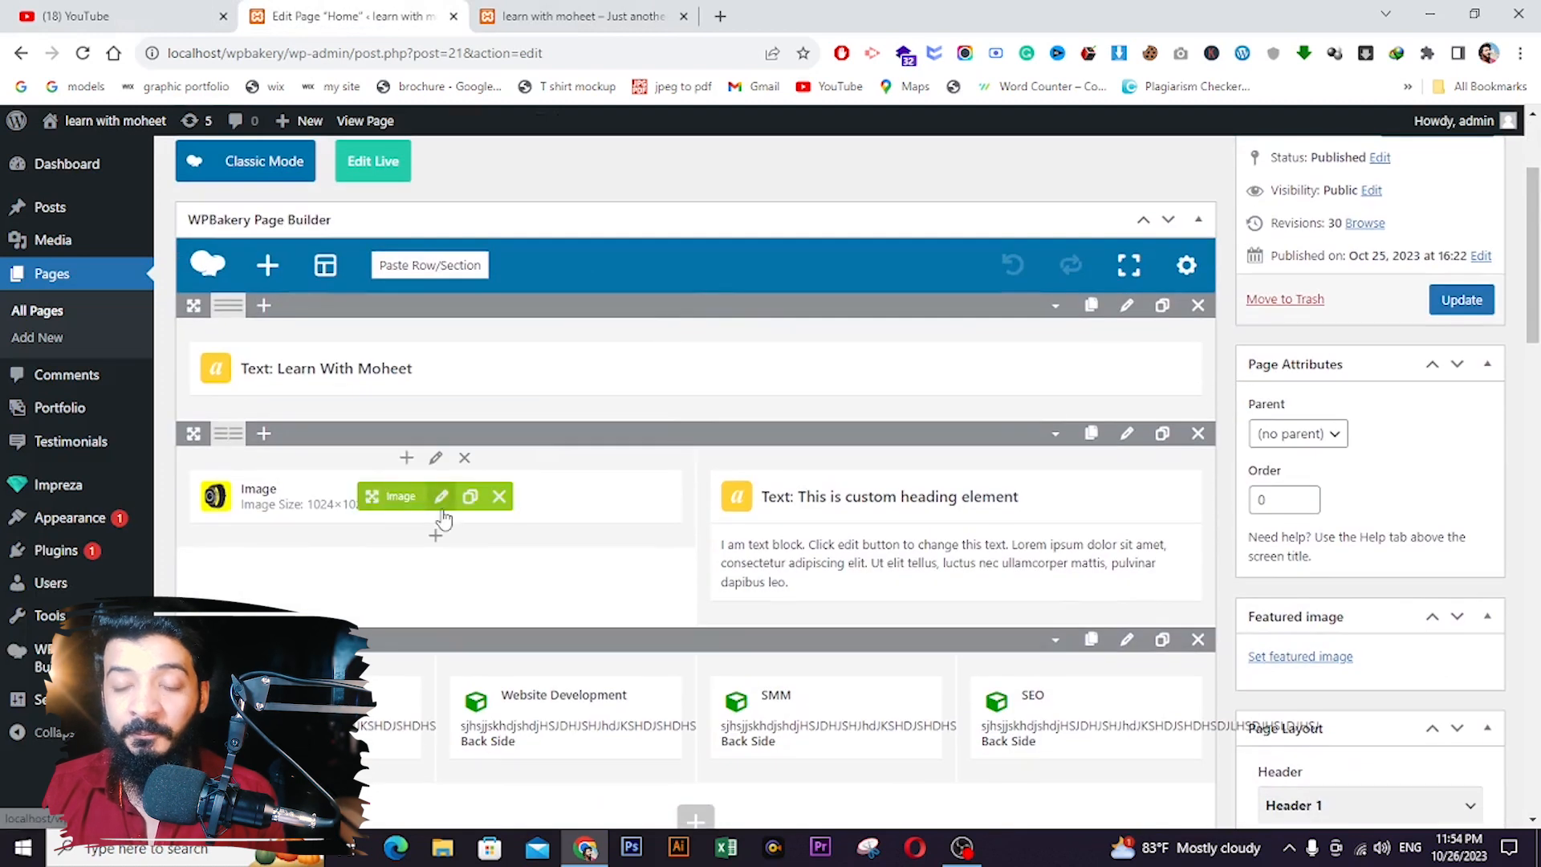
# - Set the watch image's left margin to 20px and update the Home page
pyautogui.click(441, 496)
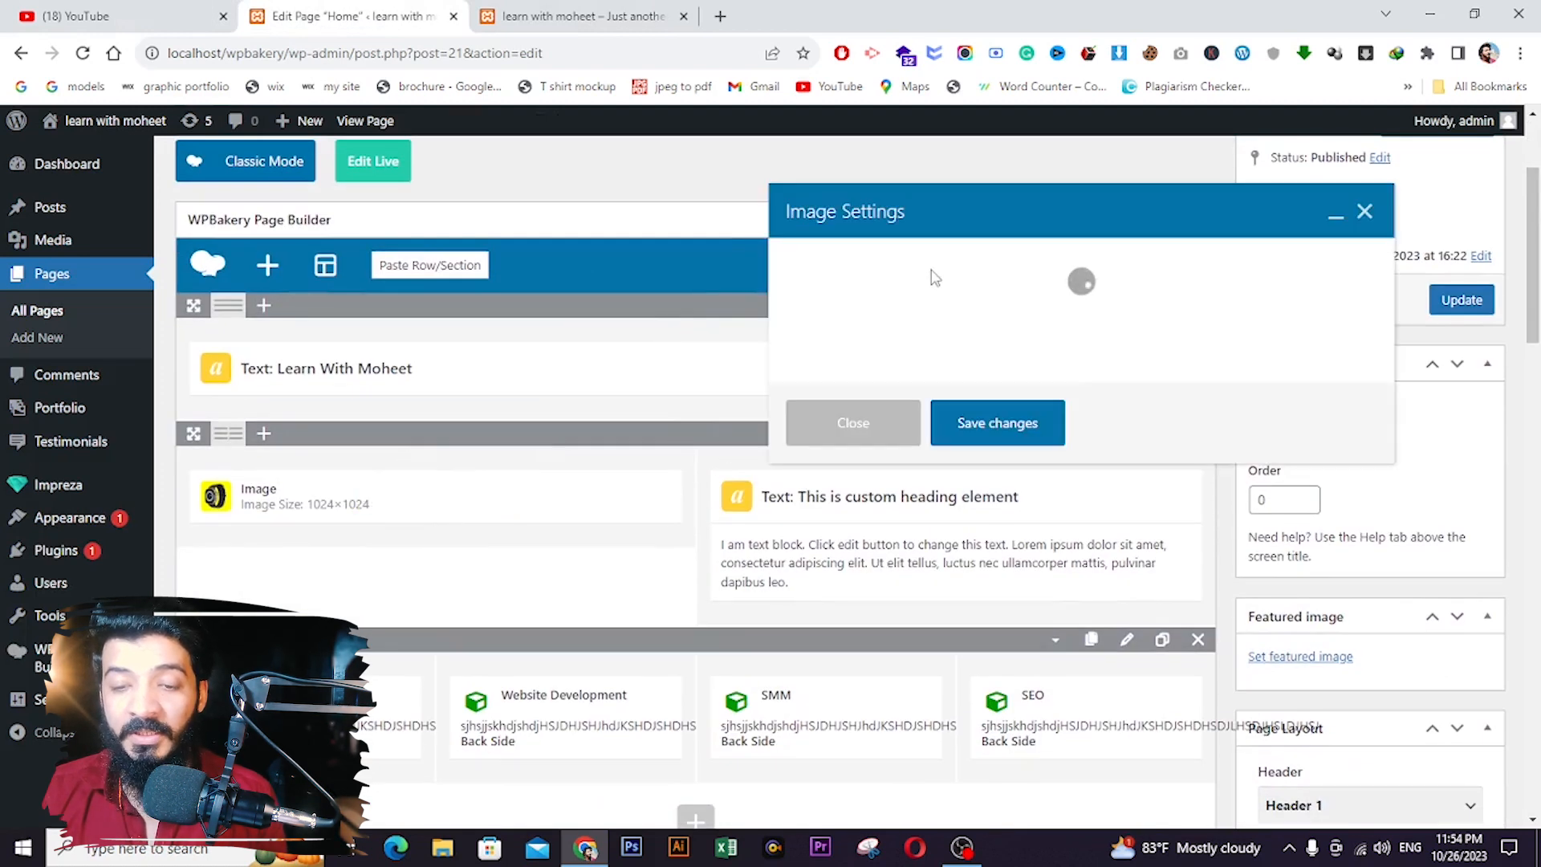
pyautogui.click(920, 273)
pyautogui.scroll(-1, 895, 493)
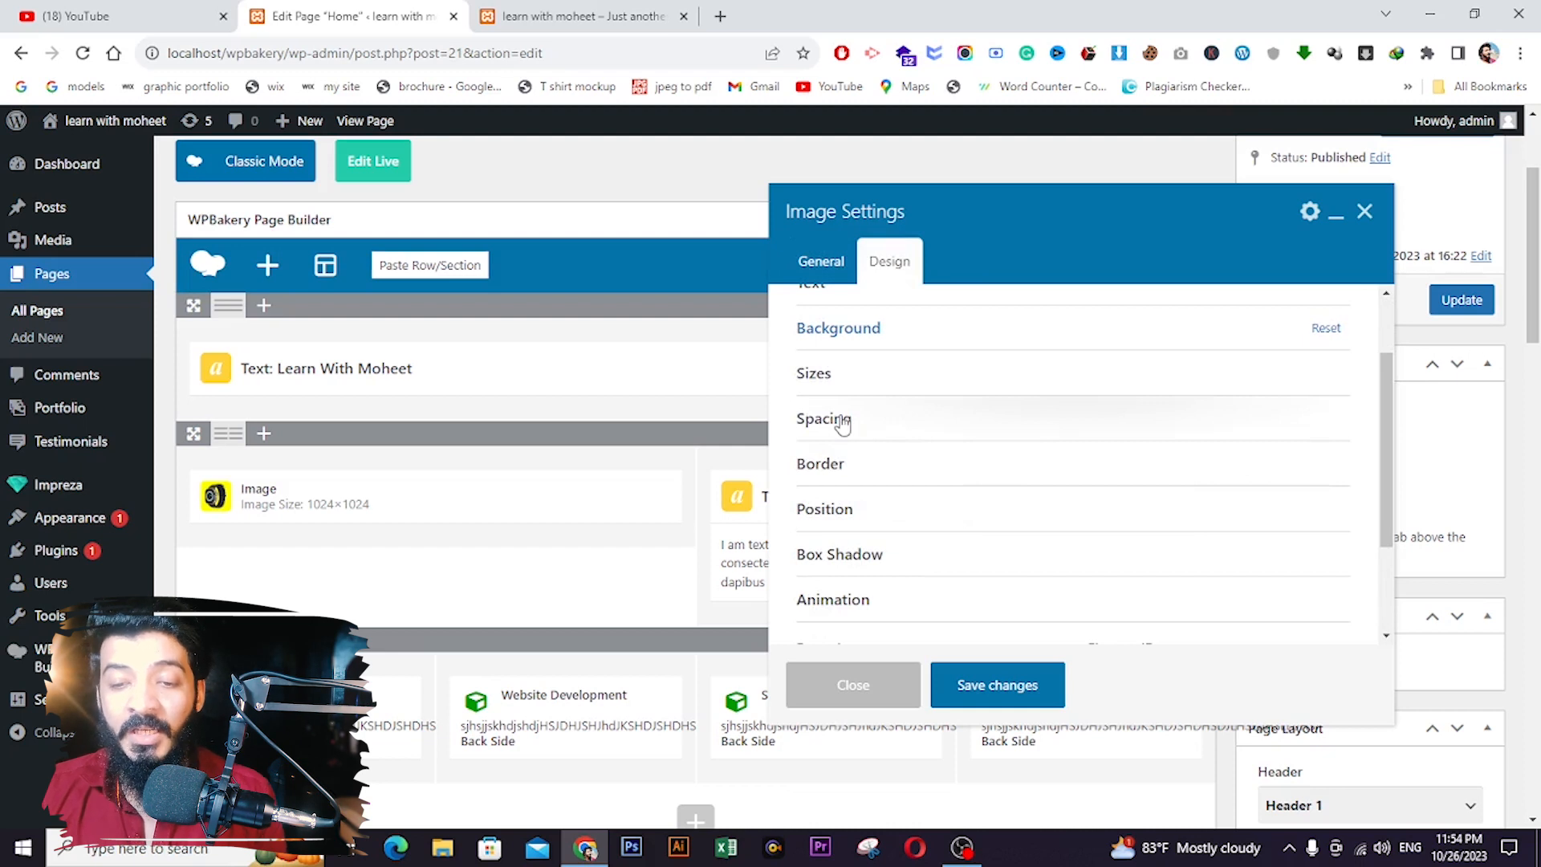
pyautogui.click(824, 418)
pyautogui.scroll(-1, 853, 444)
pyautogui.click(821, 399)
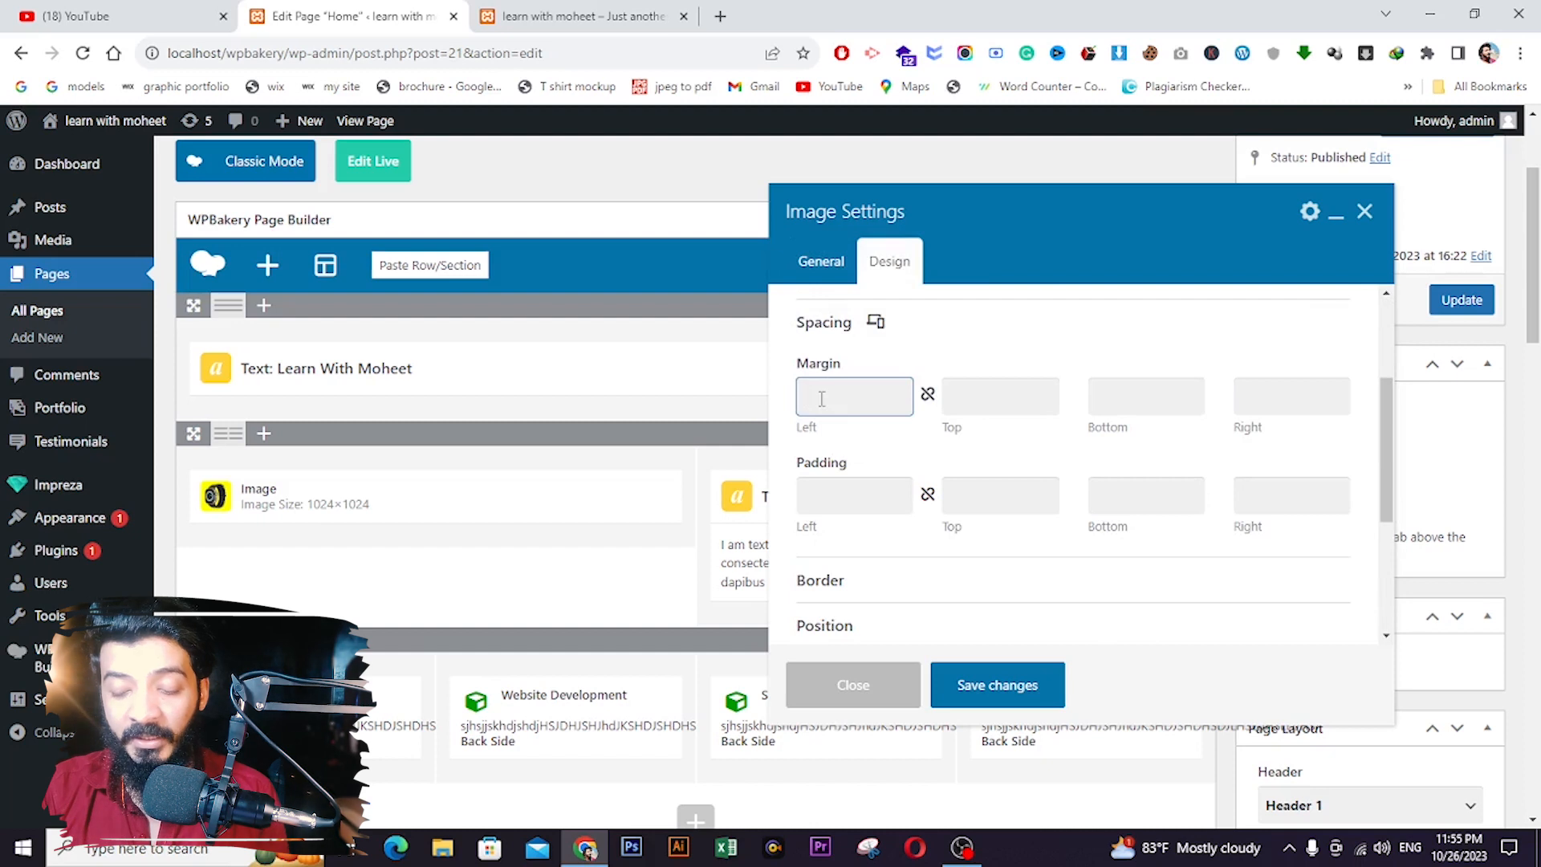
pyautogui.write('20px')
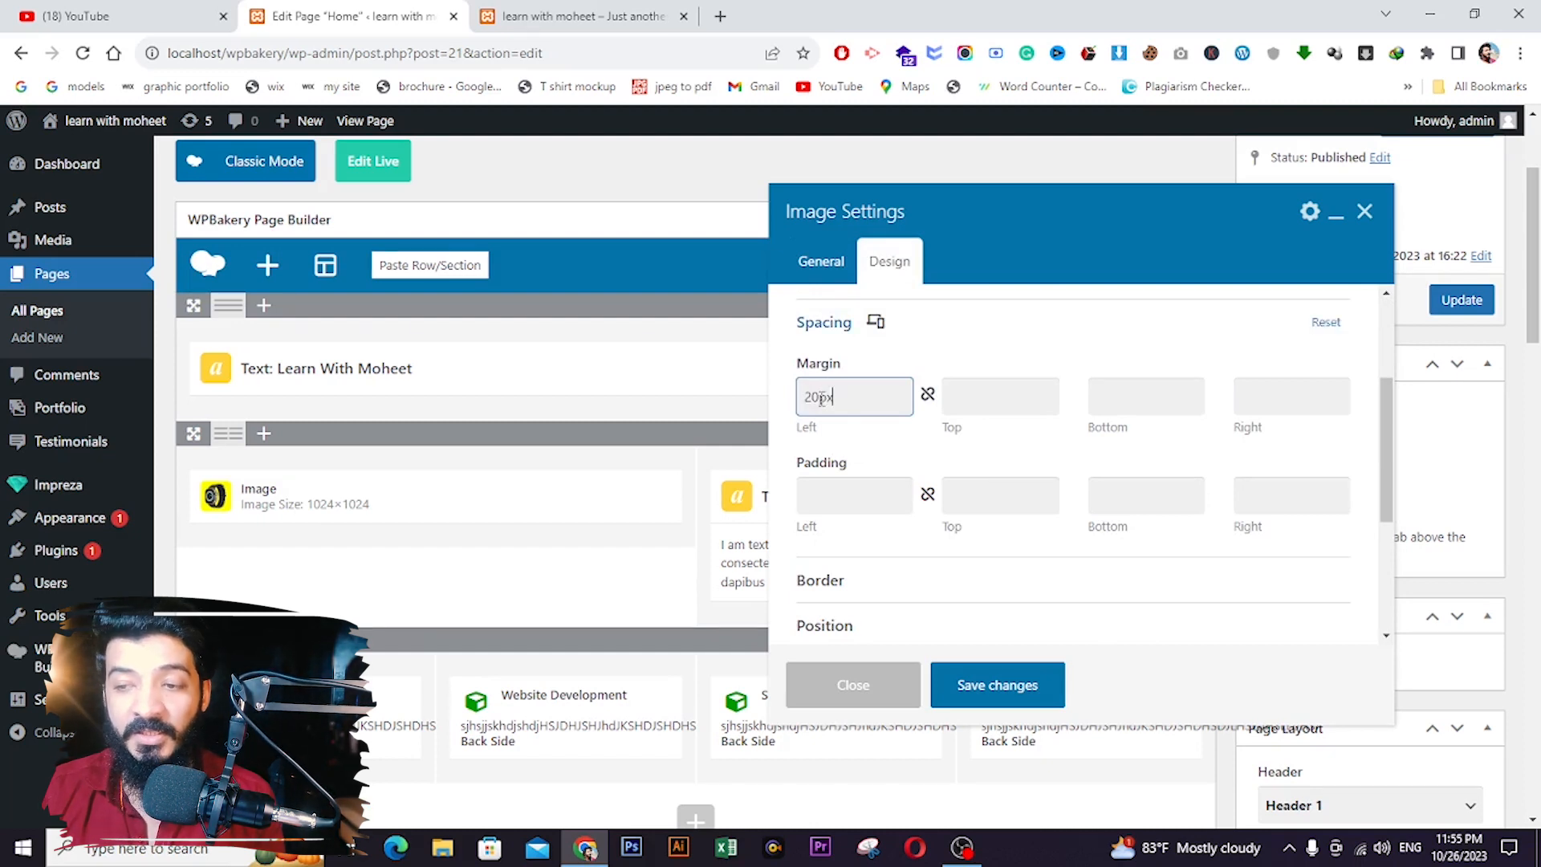
pyautogui.click(977, 684)
pyautogui.click(1477, 310)
# - Reload the live home page to check the watch image's new 20px left margin
pyautogui.click(574, 16)
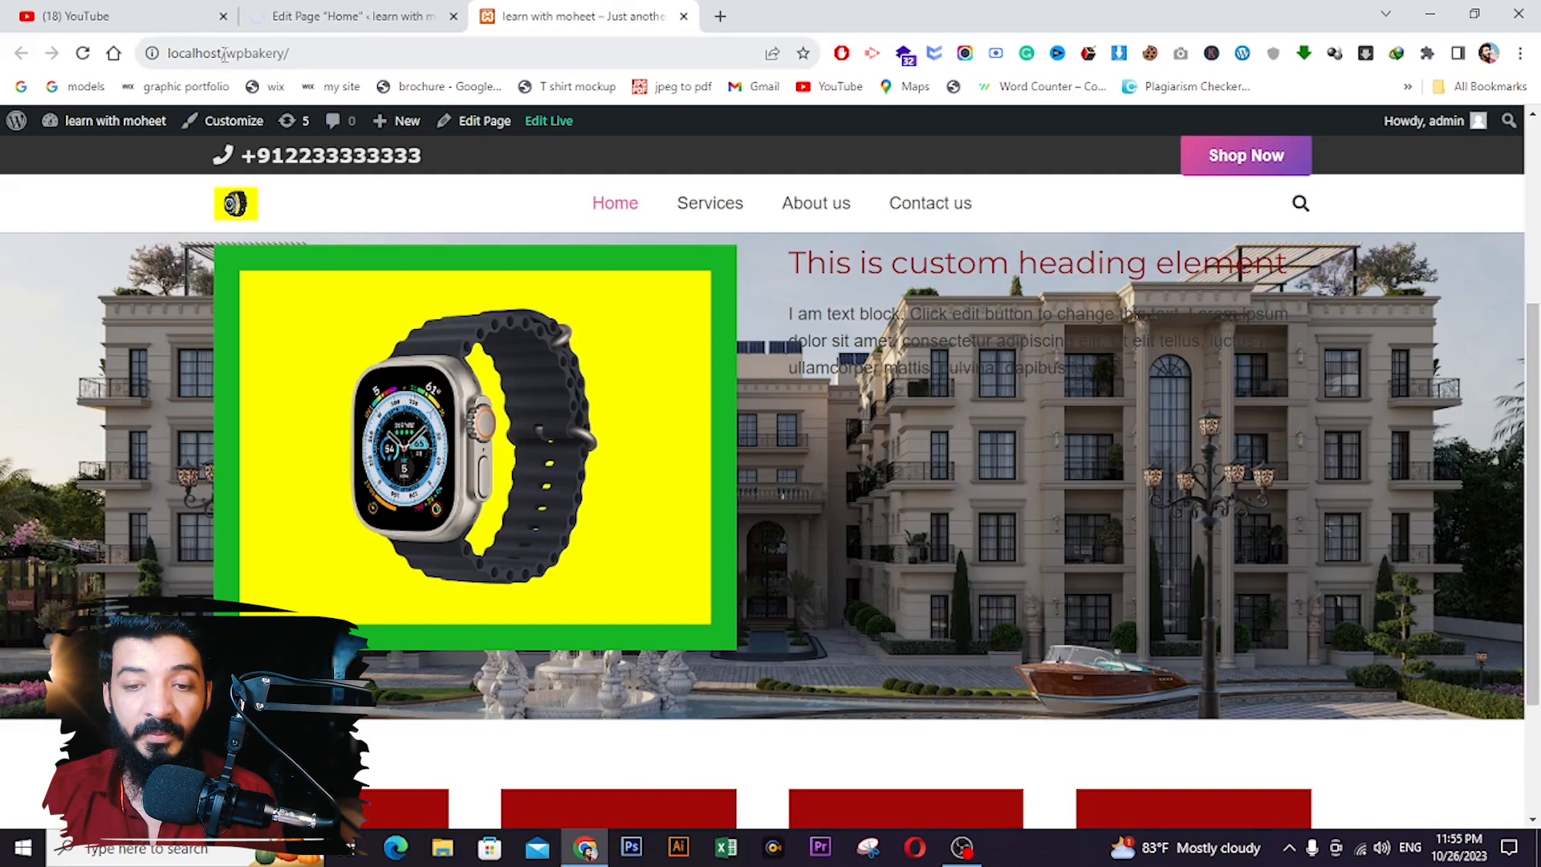
pyautogui.click(83, 53)
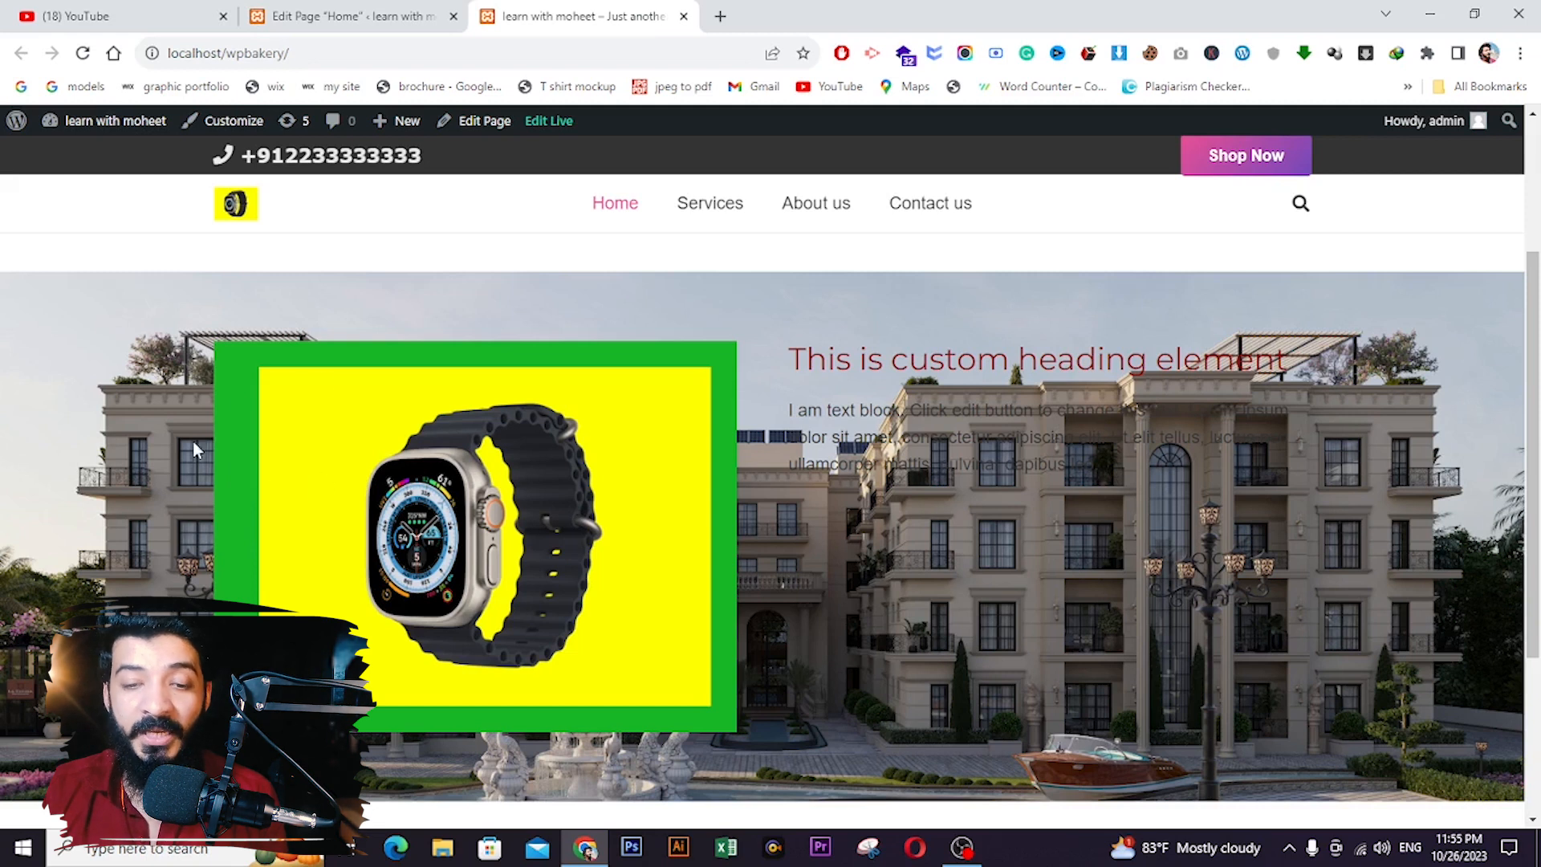
# - Enter 30px of left padding in the watch image's Design > Spacing settings
pyautogui.click(346, 16)
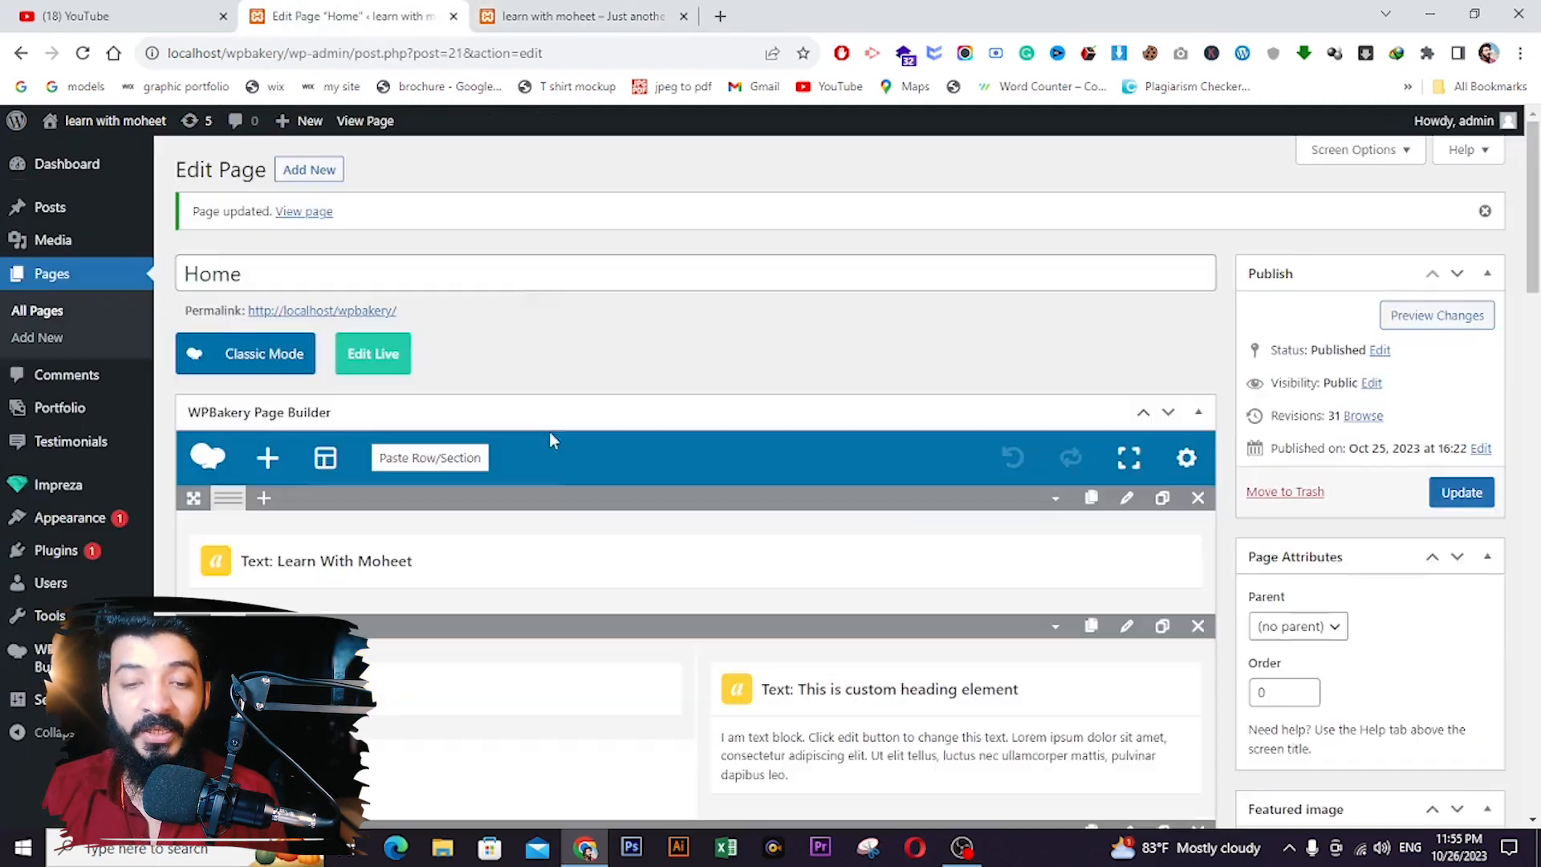
pyautogui.scroll(-3, 544, 505)
pyautogui.scroll(-2, 389, 523)
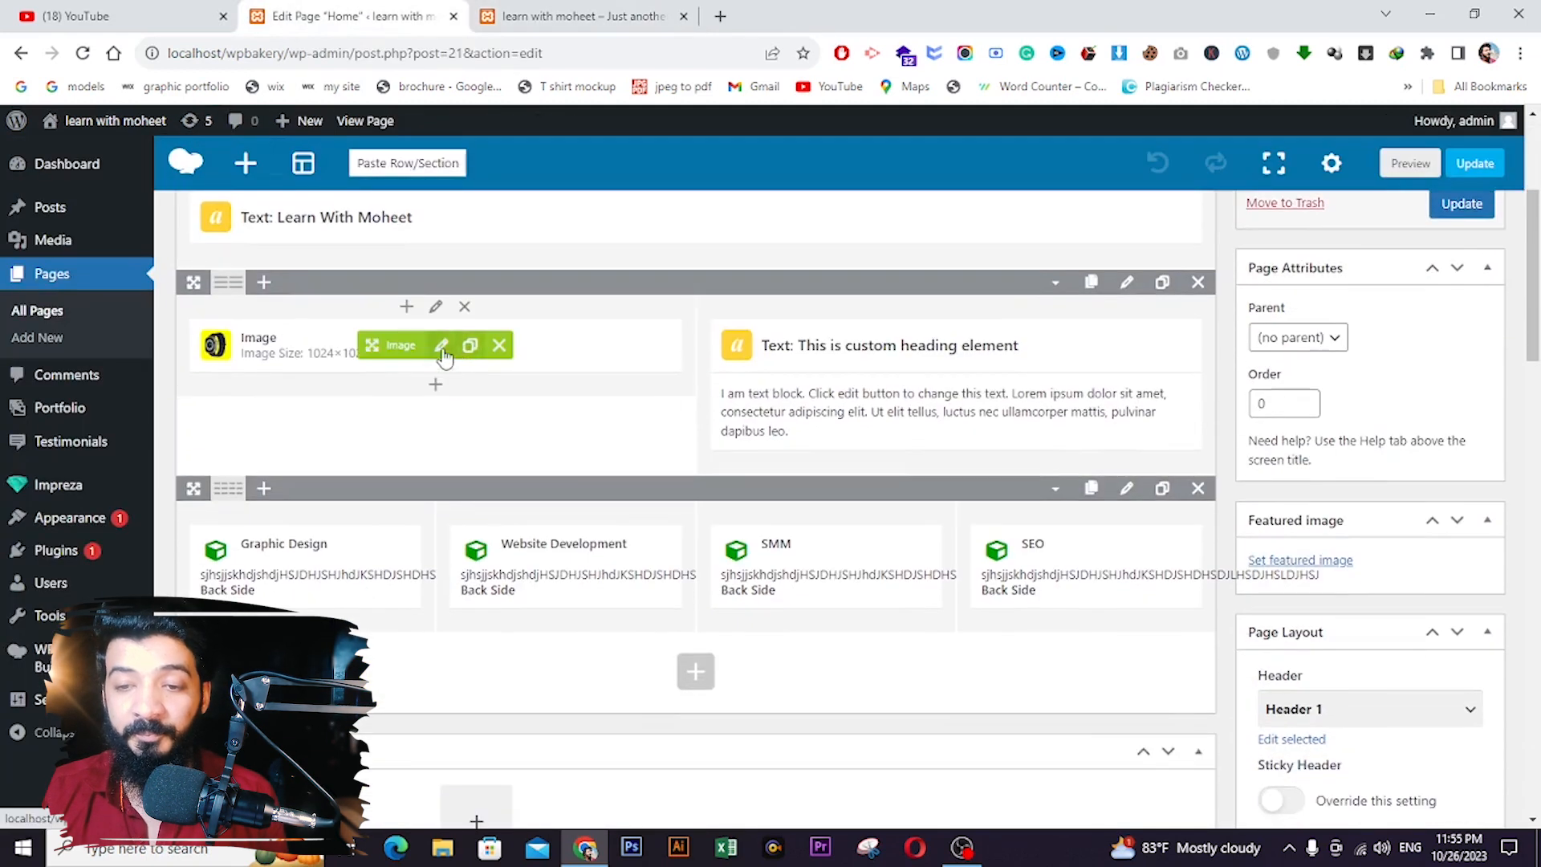
pyautogui.click(441, 345)
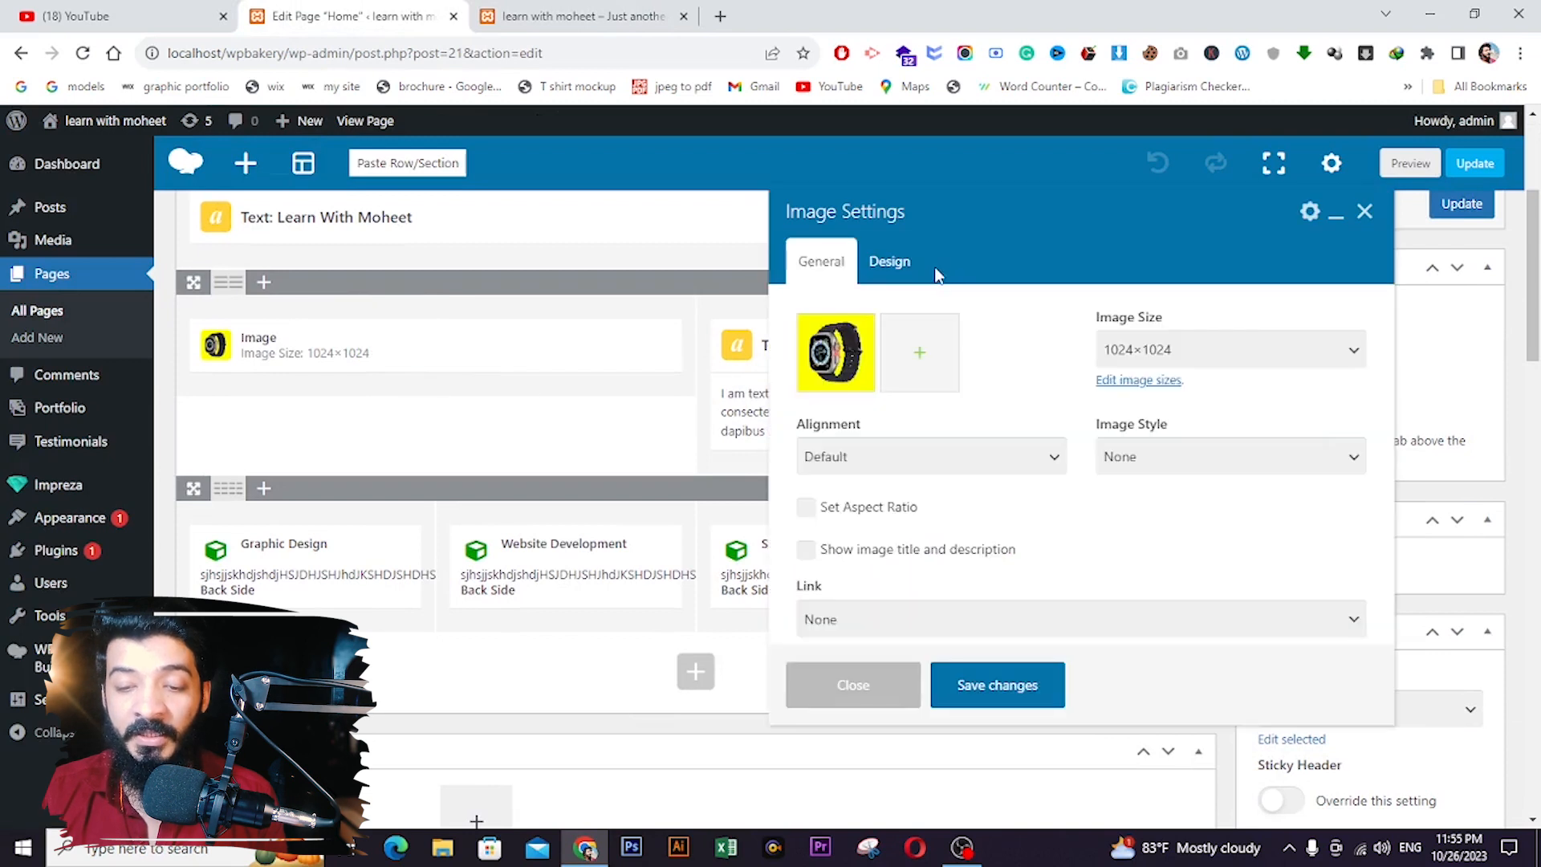
pyautogui.click(893, 265)
pyautogui.click(865, 515)
pyautogui.scroll(-3, 851, 508)
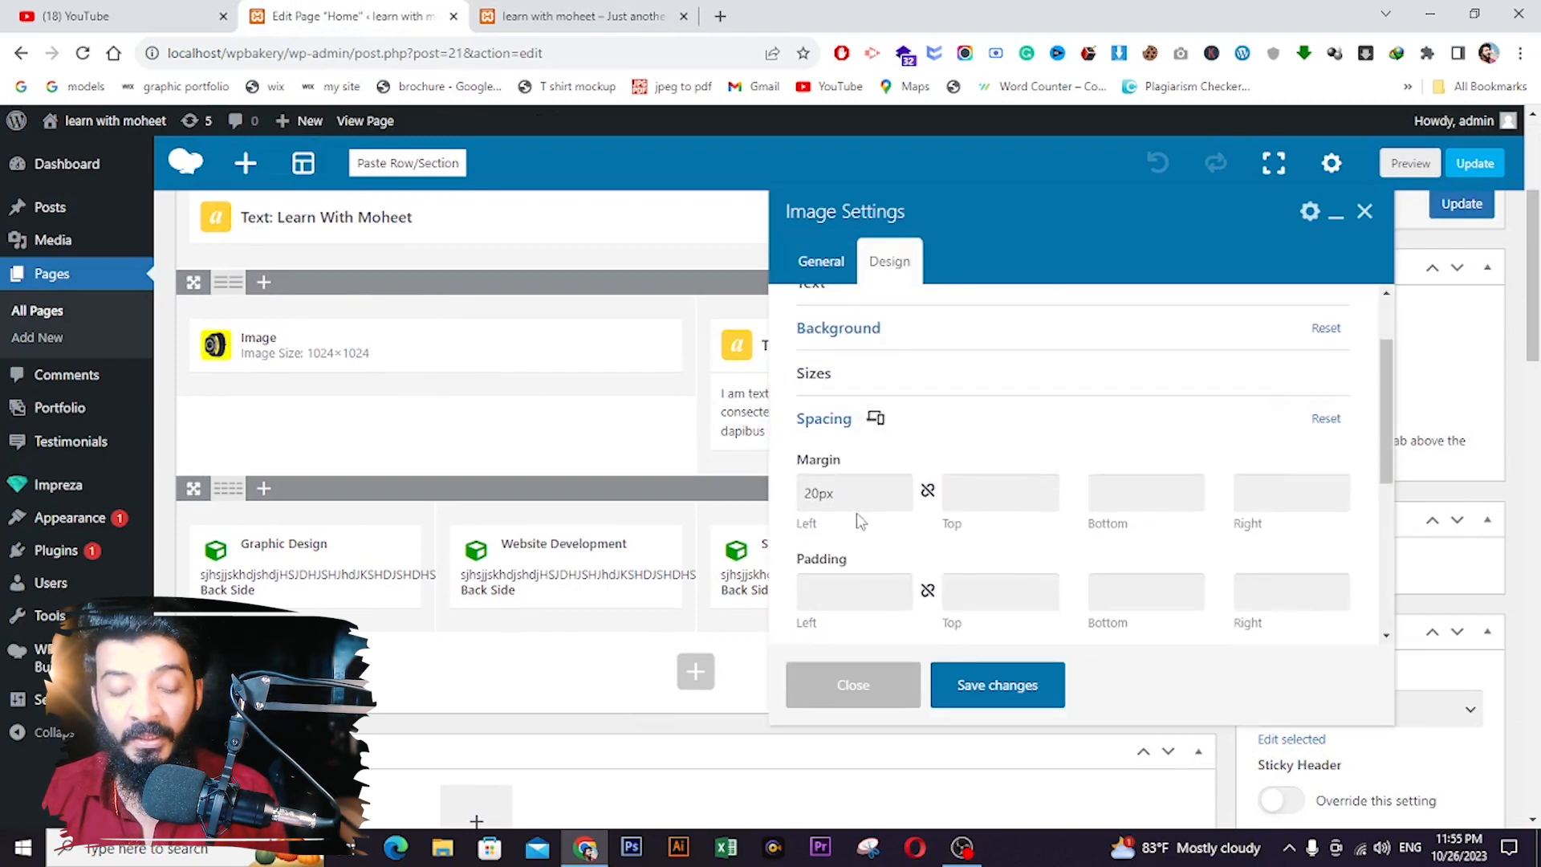
pyautogui.click(845, 503)
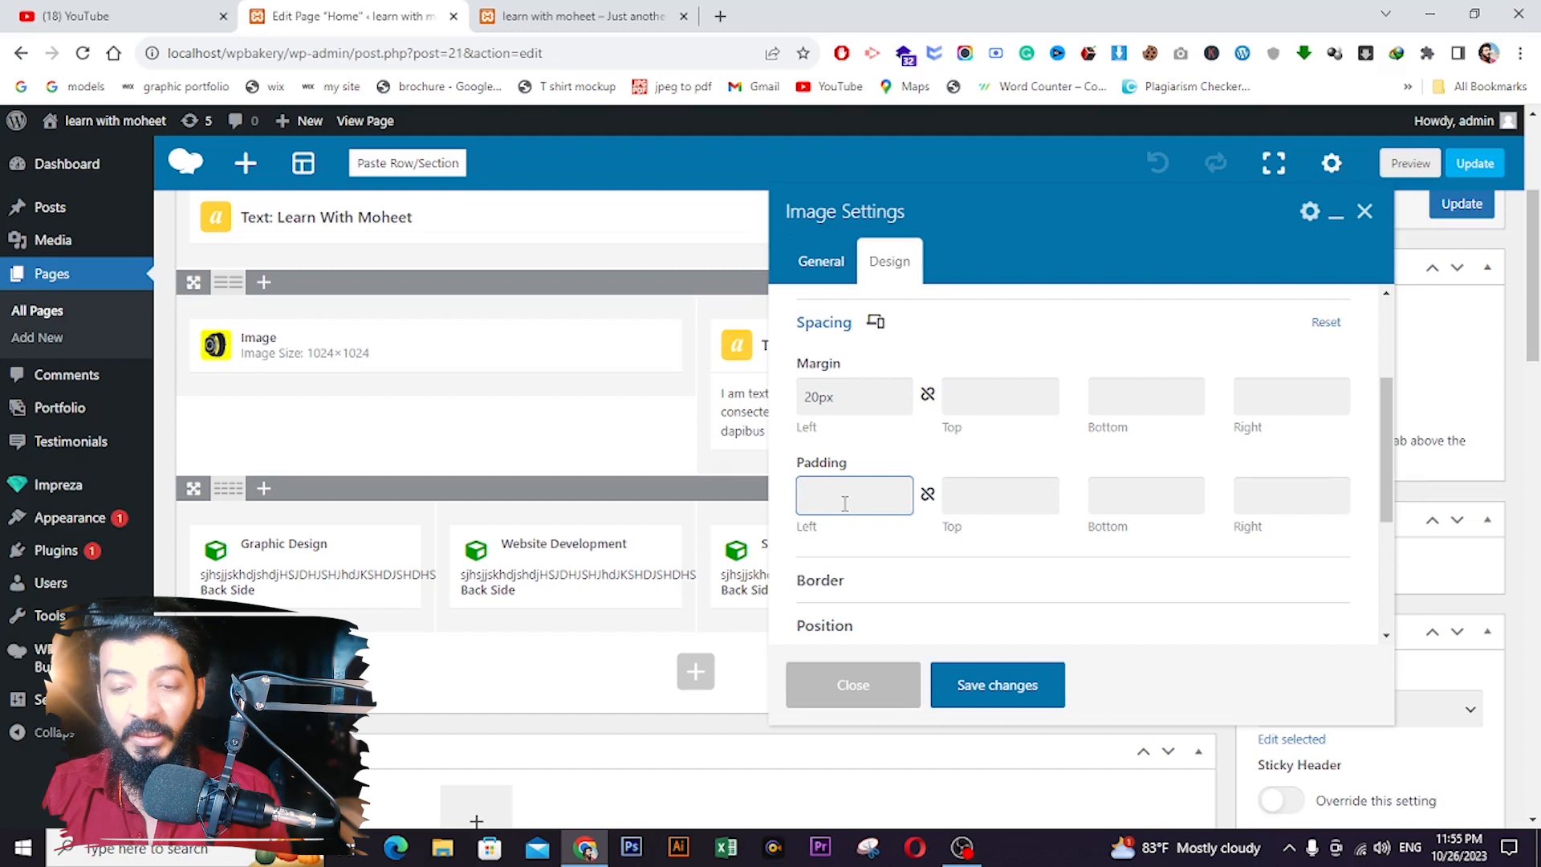
pyautogui.write('30px')
# - Save the image padding, update the home page and bring up the live site
pyautogui.click(992, 693)
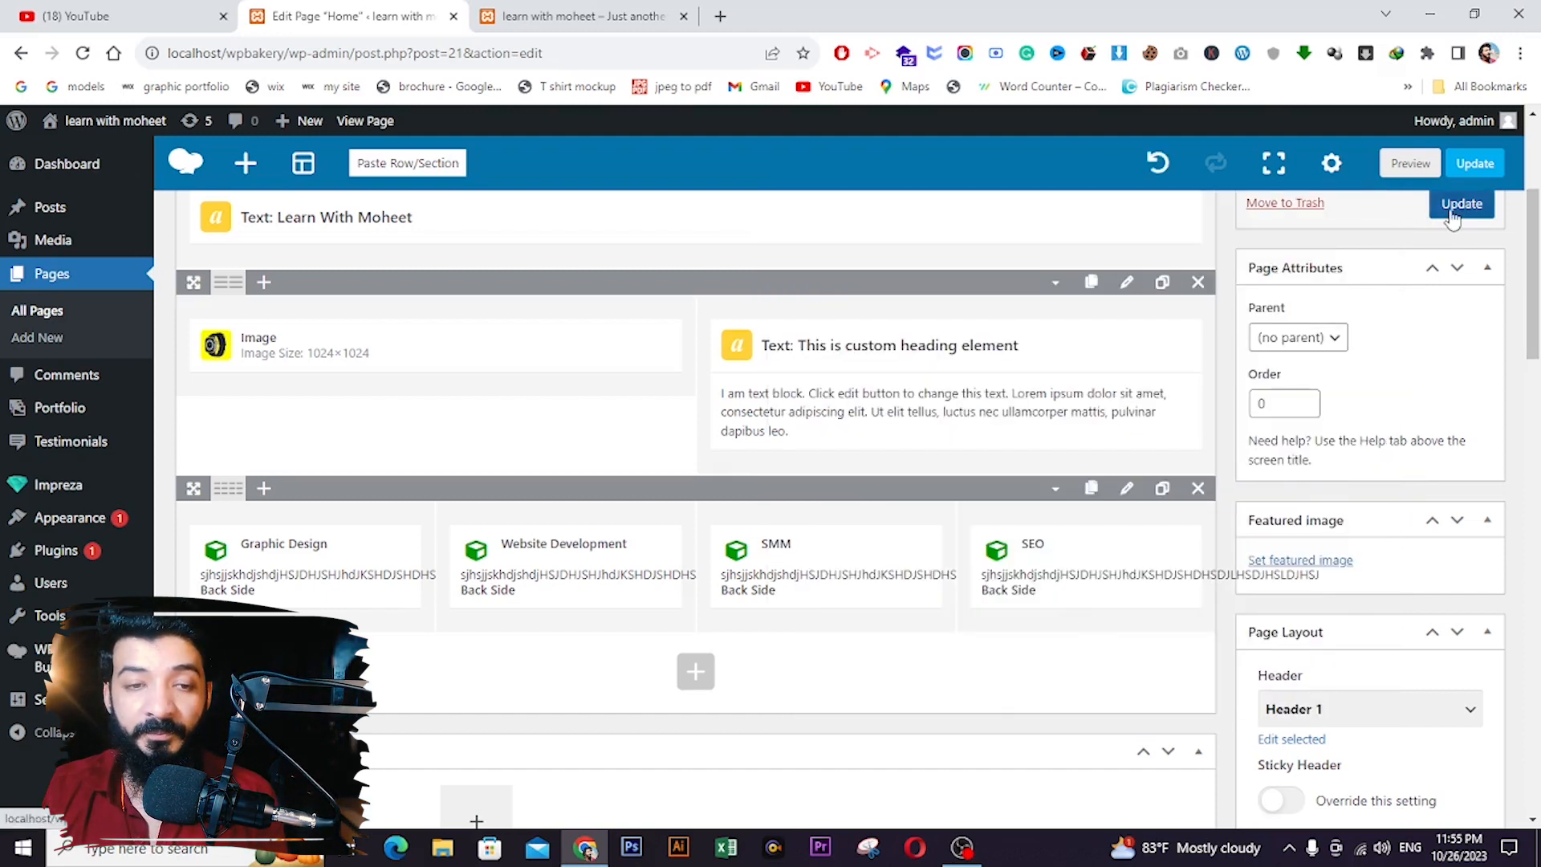
pyautogui.click(1461, 205)
pyautogui.click(582, 16)
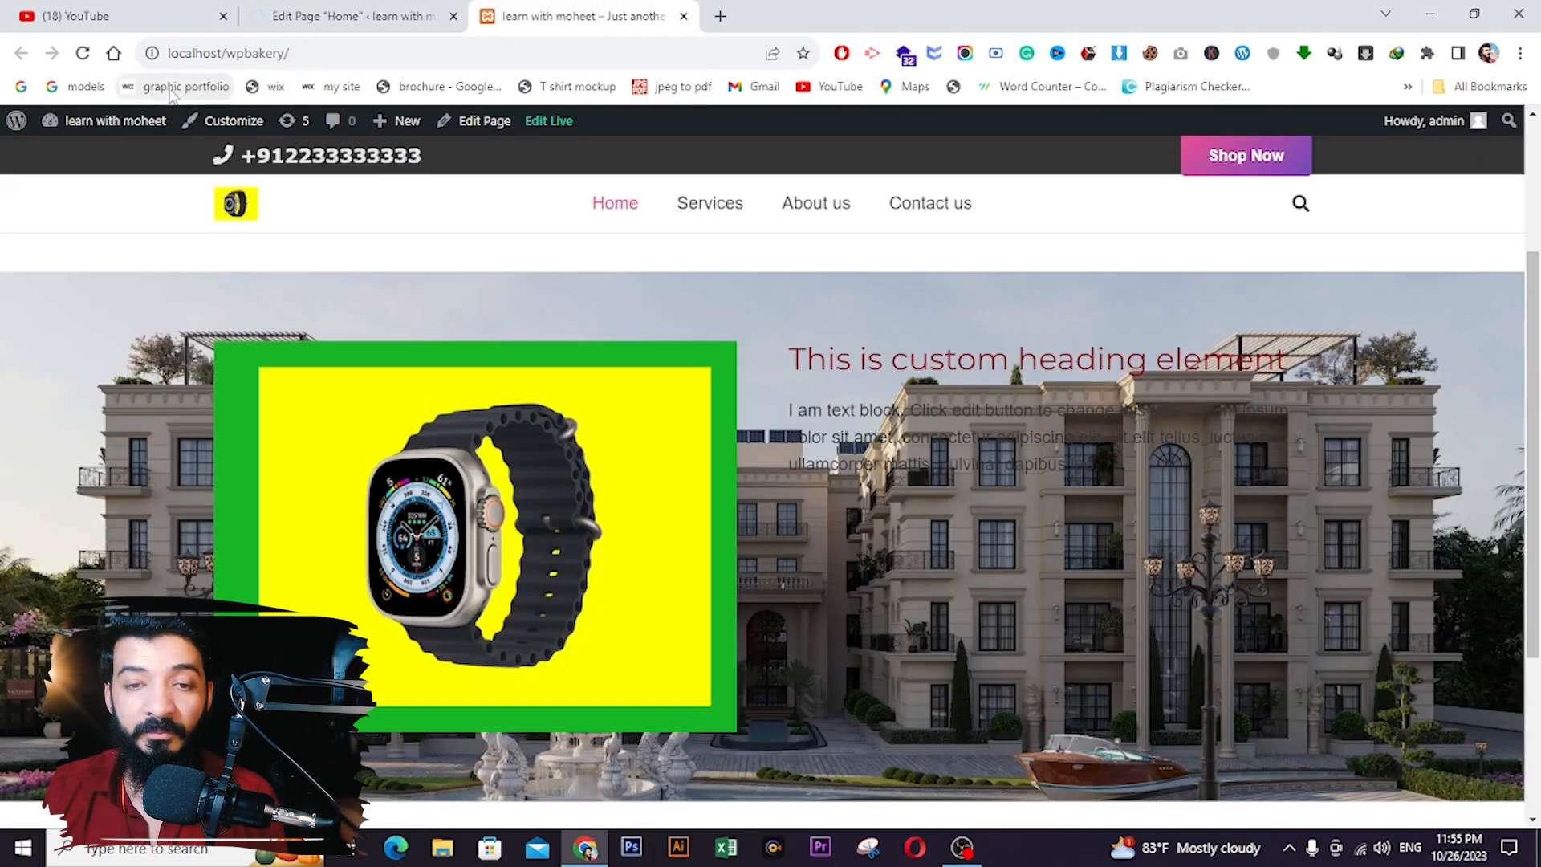
# - Reload the live home page to see the watch image's 30px left padding
pyautogui.press('F5')
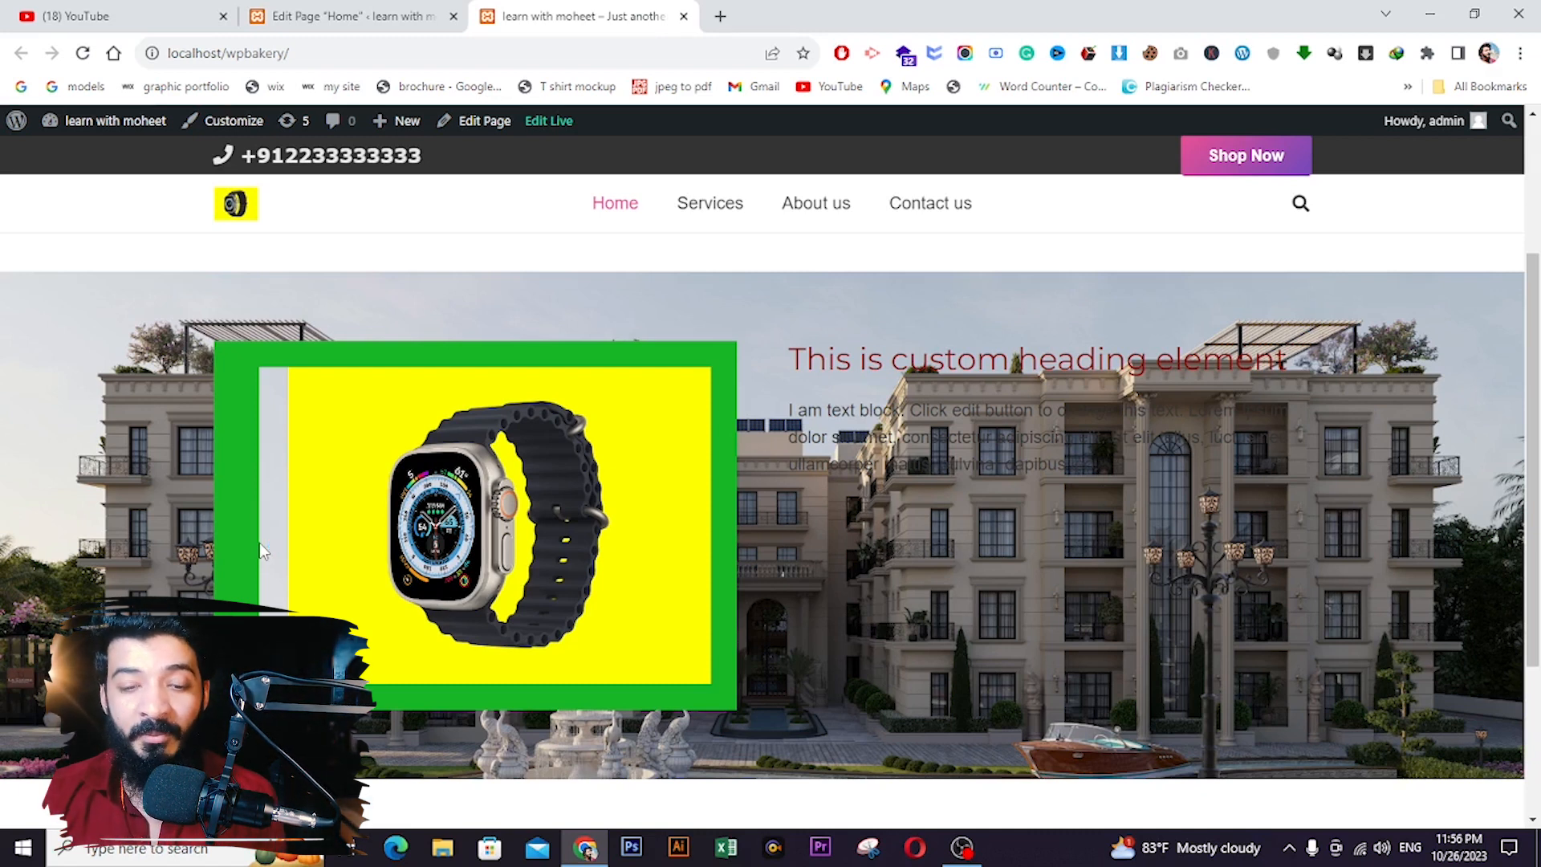
# - Replace the watch image's 30px left padding with 80px linked to all four sides, then update the page
pyautogui.click(345, 16)
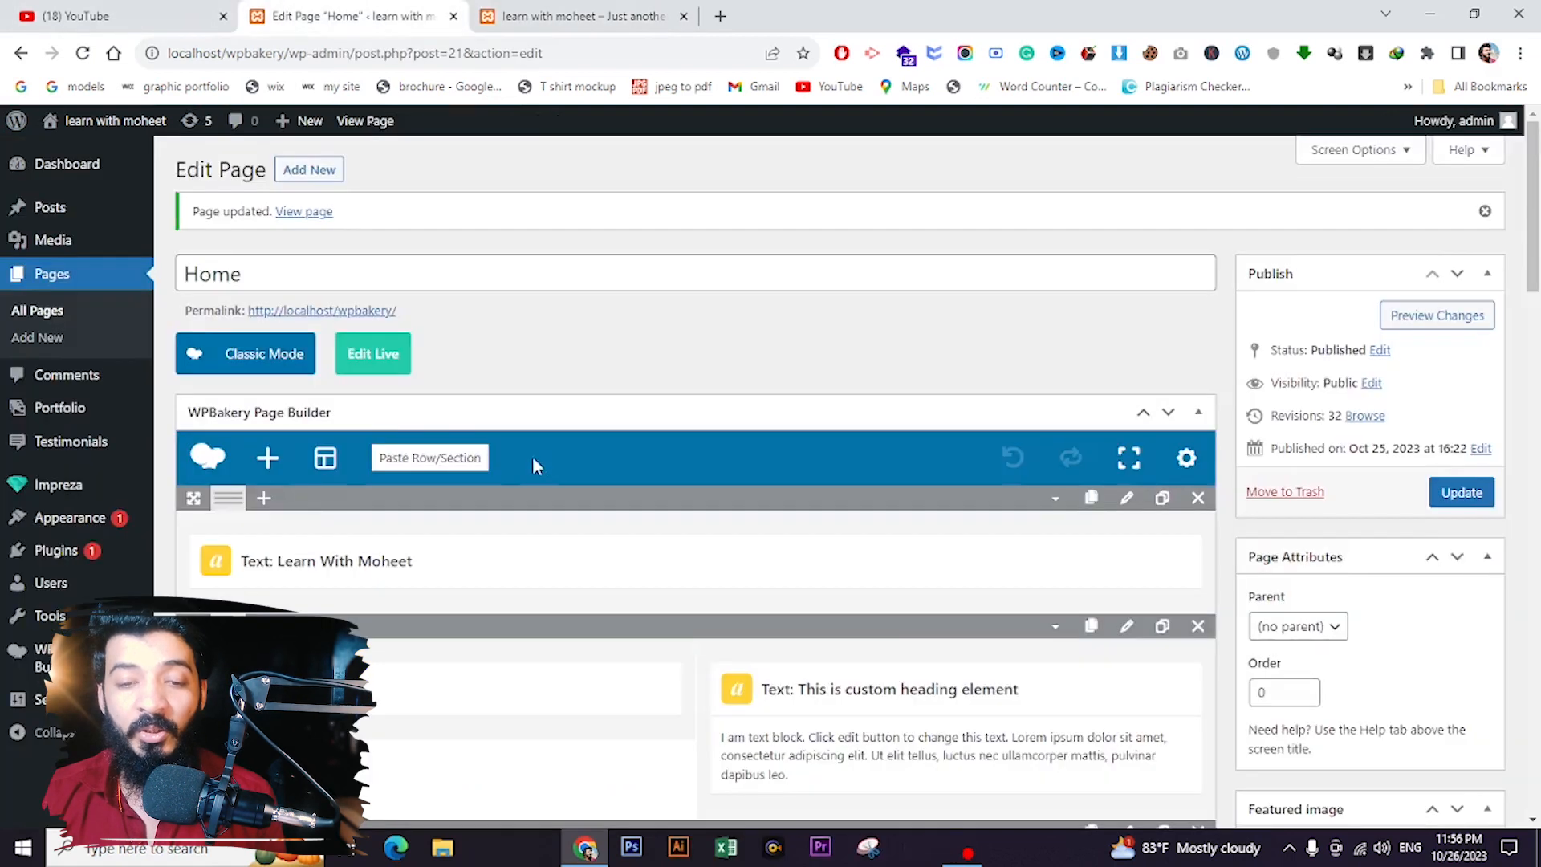
pyautogui.scroll(-4, 531, 466)
pyautogui.click(441, 346)
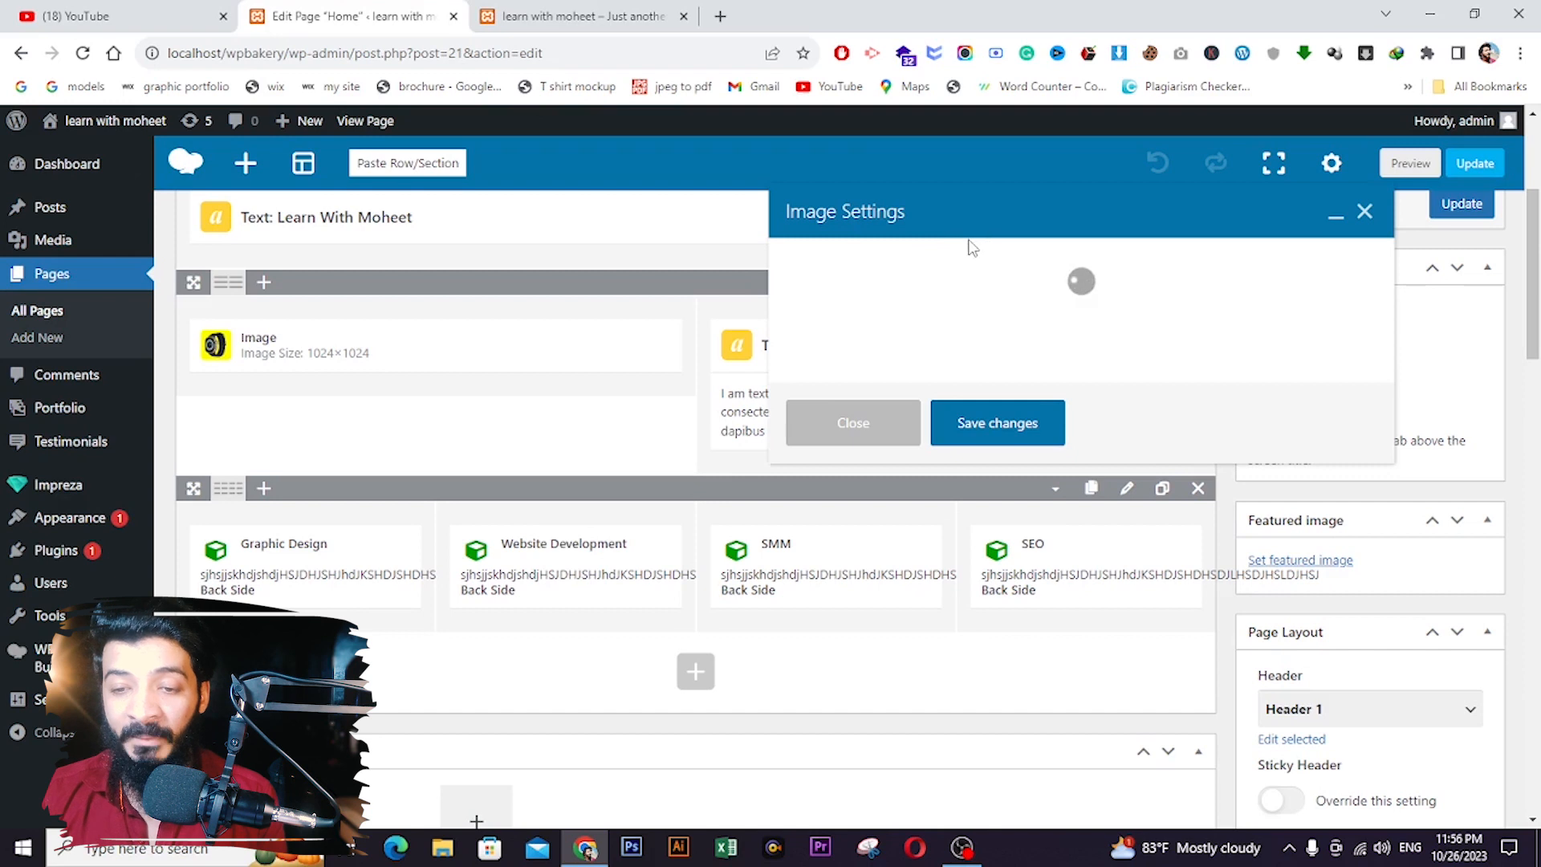
pyautogui.click(907, 262)
pyautogui.scroll(-2, 939, 471)
pyautogui.click(892, 429)
pyautogui.scroll(-1, 883, 554)
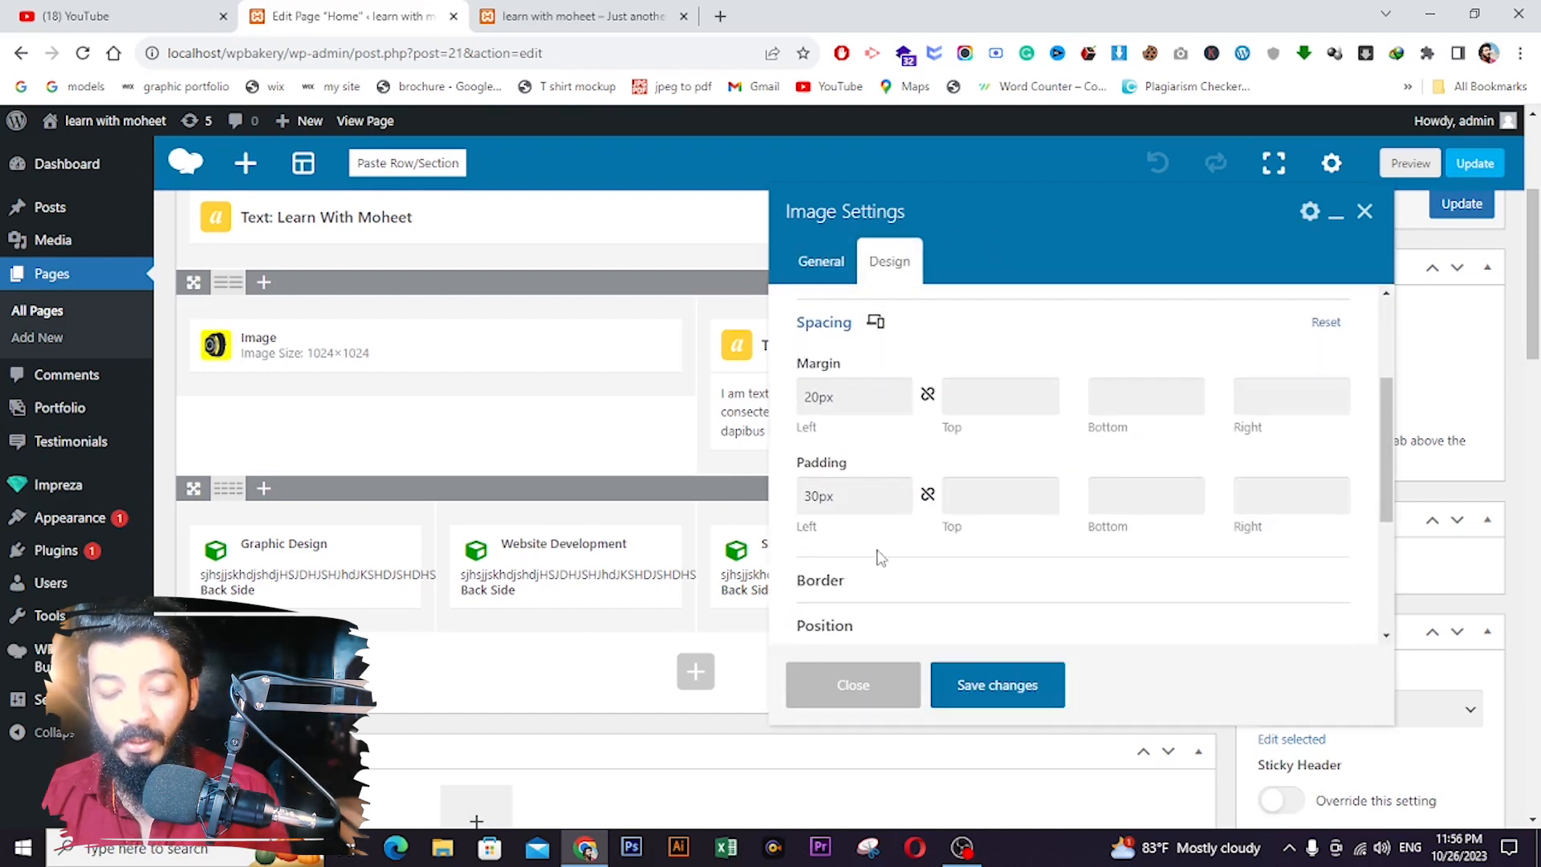
pyautogui.moveTo(820, 496); pyautogui.dragTo(784, 514)
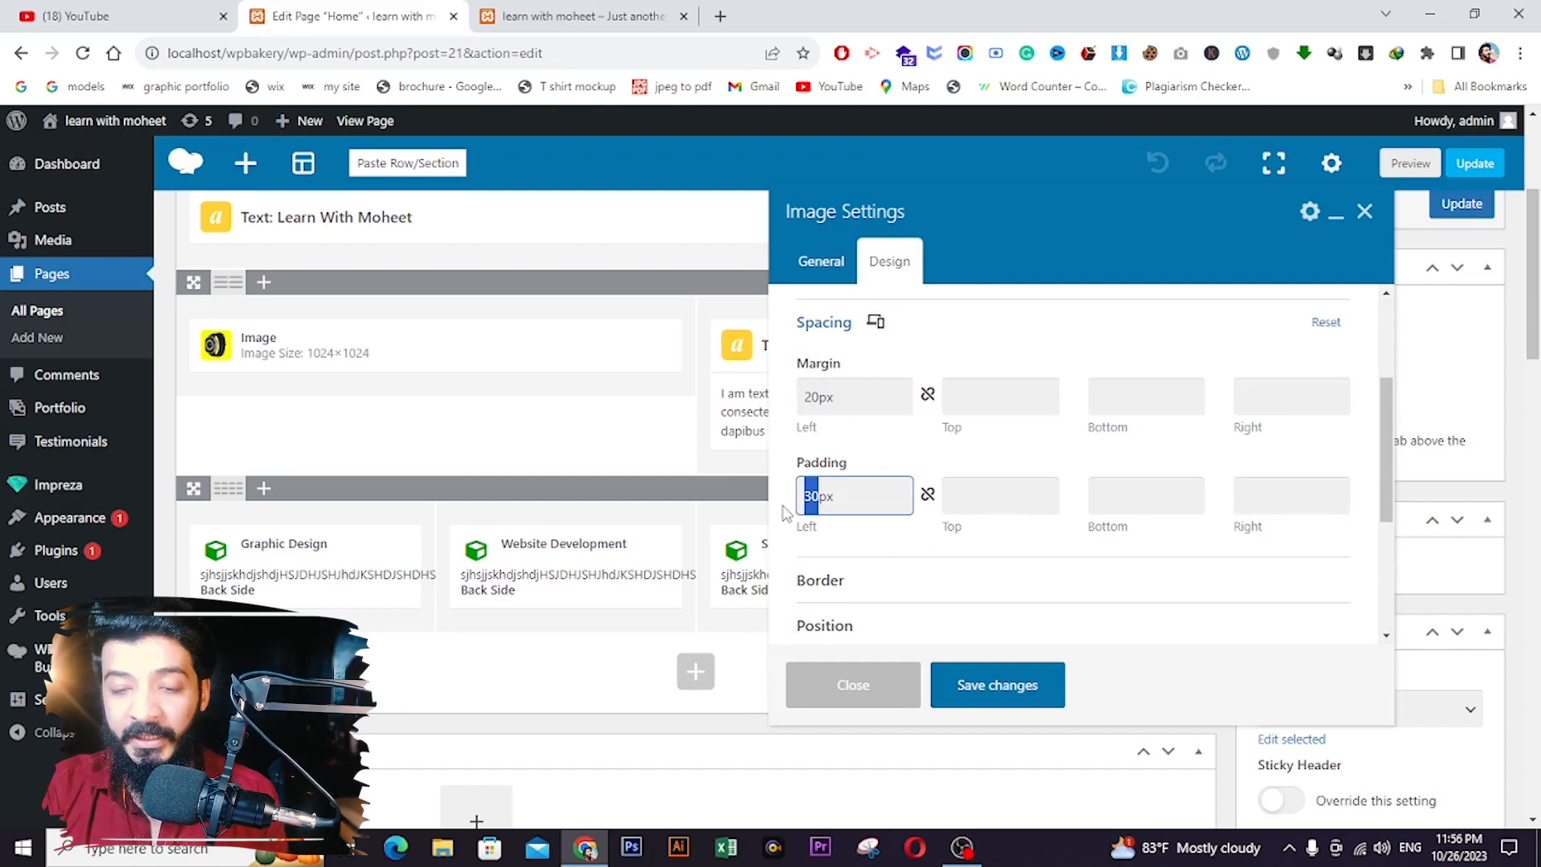
pyautogui.write('80')
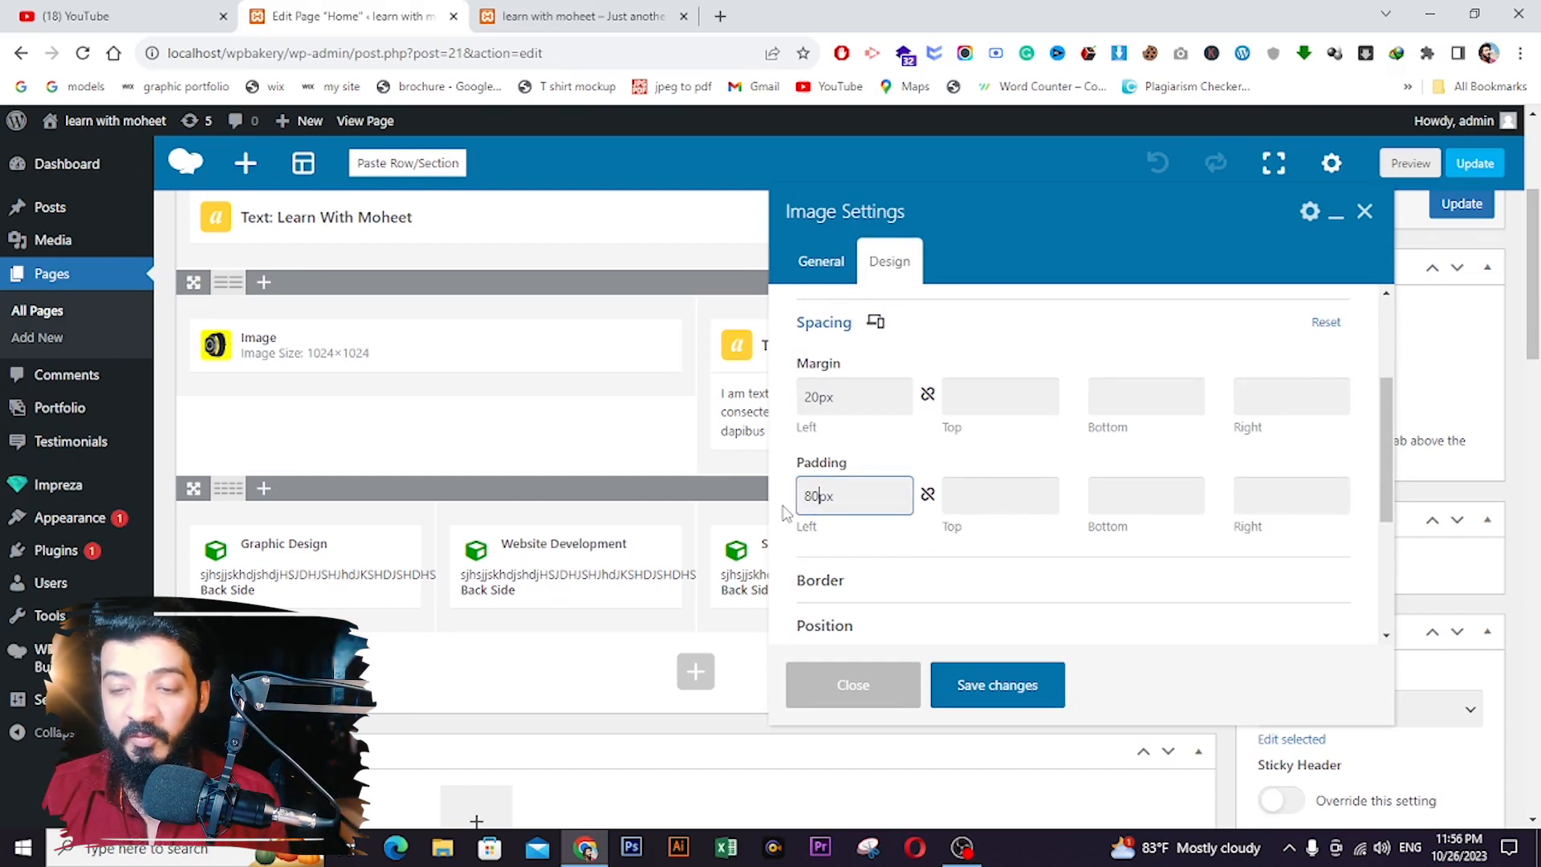
pyautogui.click(927, 494)
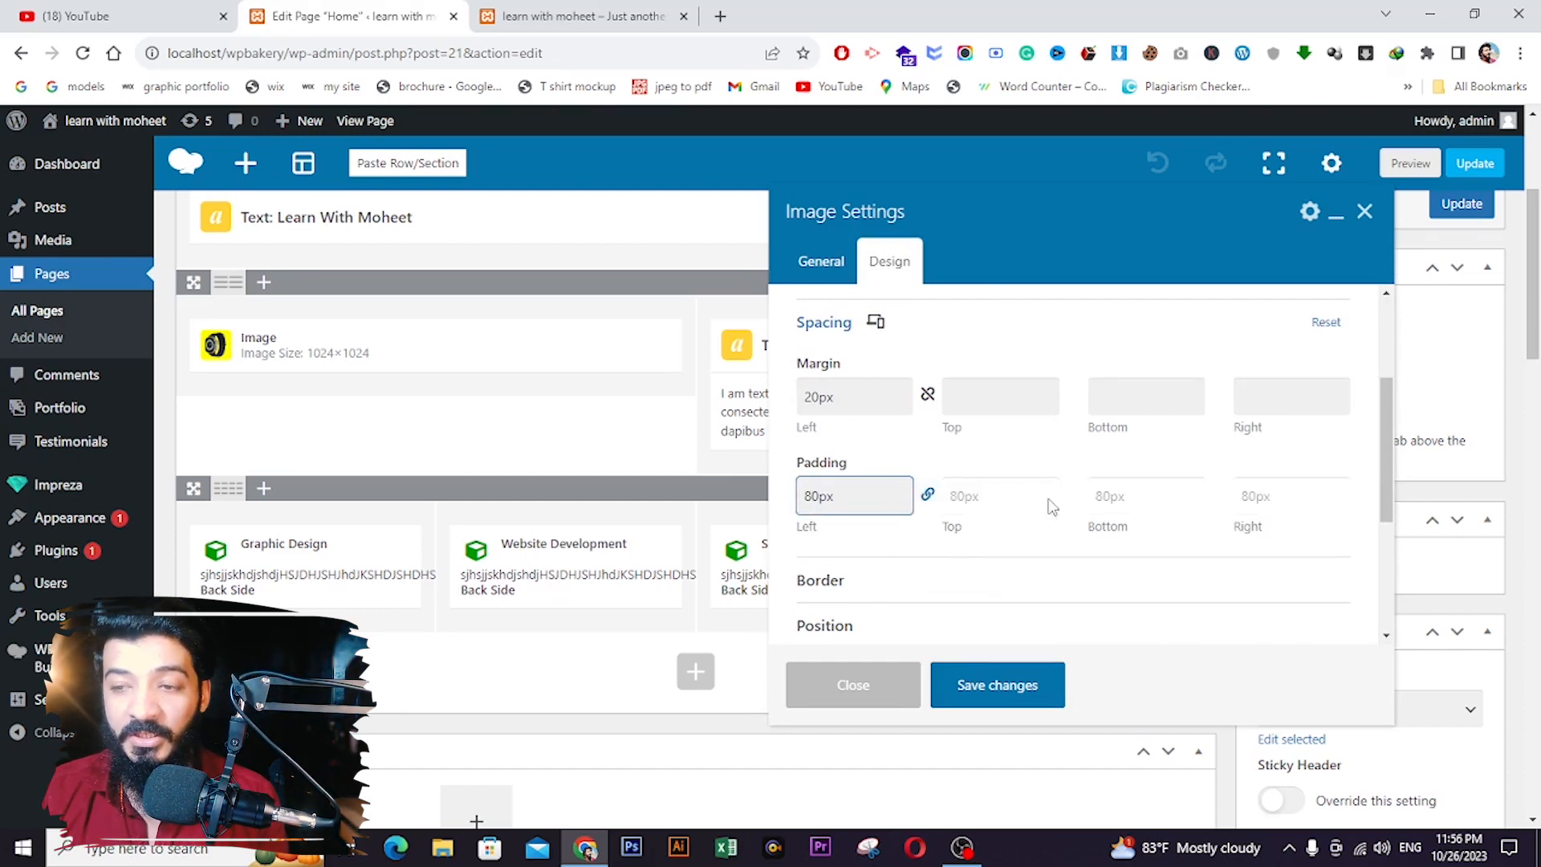
pyautogui.click(989, 684)
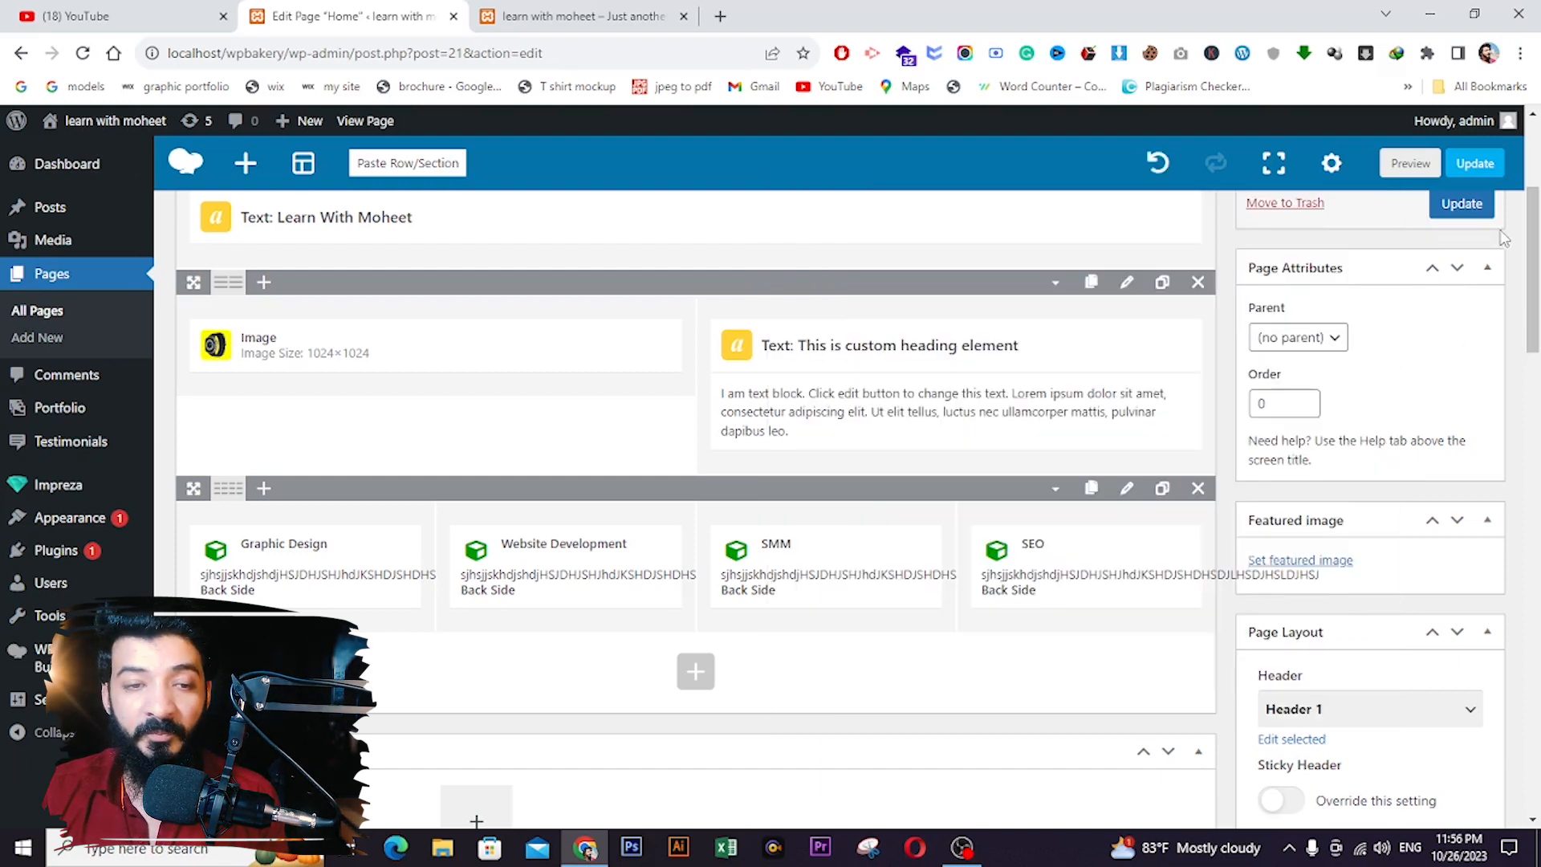
pyautogui.click(1469, 207)
# - Reload the live home page to check the 80px image padding, then return to the editor
pyautogui.click(584, 16)
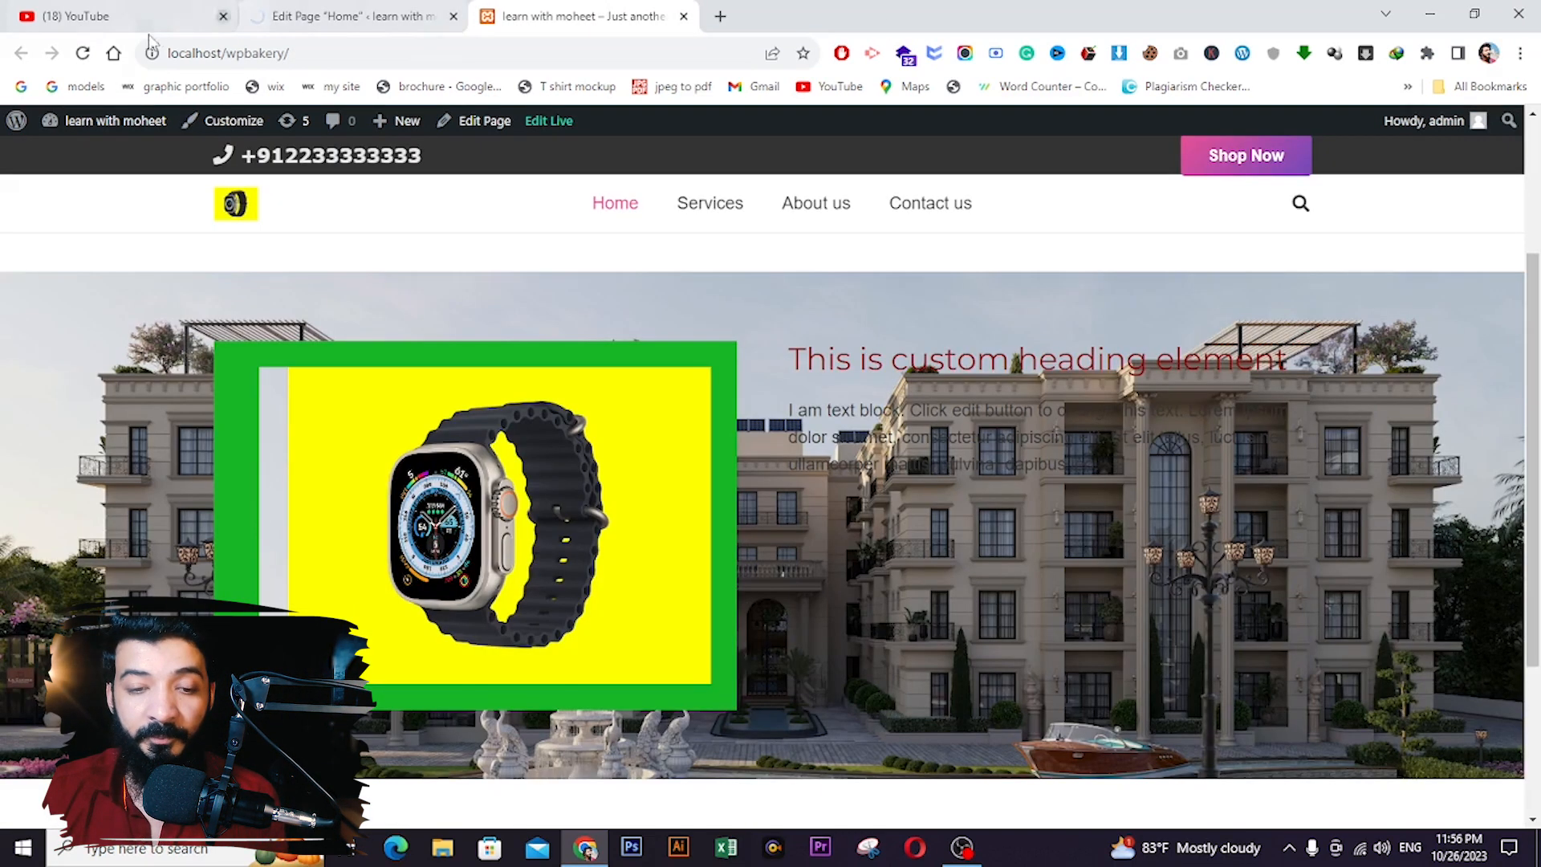
pyautogui.click(87, 53)
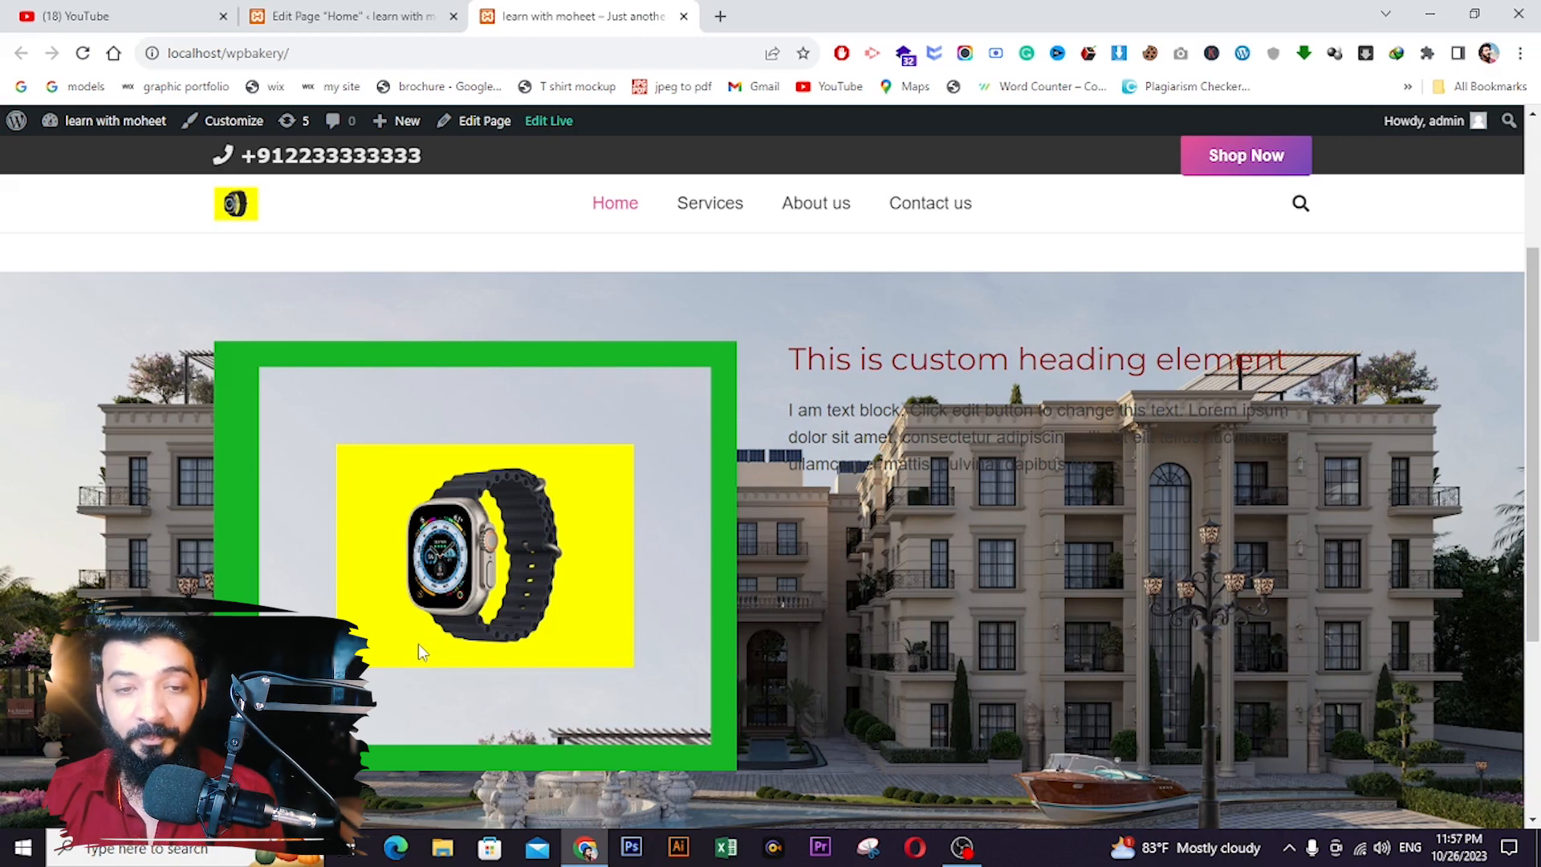
pyautogui.click(303, 14)
# - Scroll the live home page from the heading down to the four red FlipBoxes
pyautogui.scroll(-2, 617, 482)
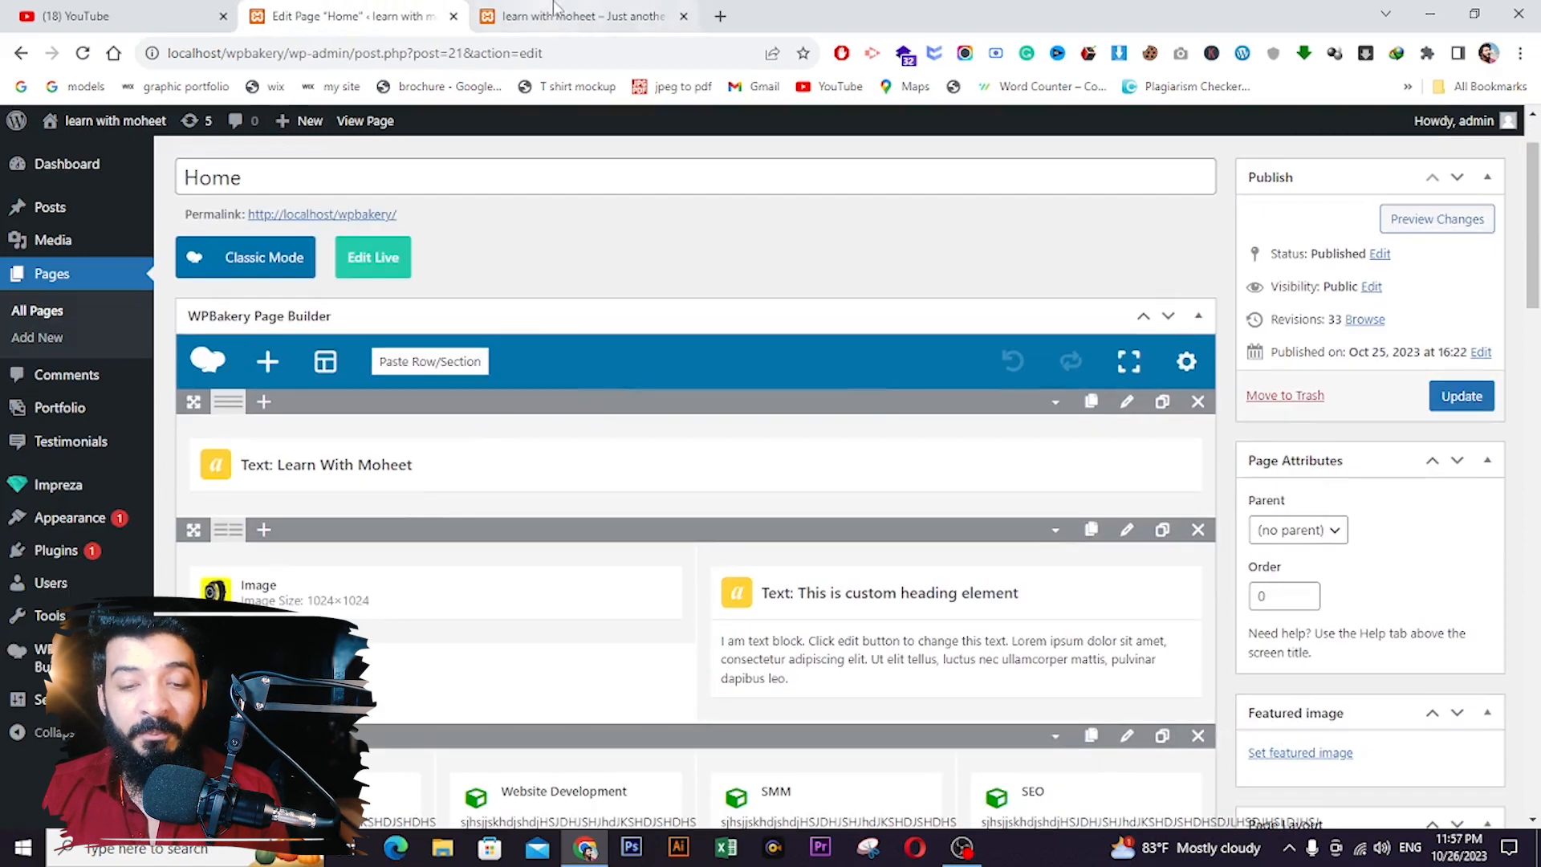
pyautogui.click(578, 16)
pyautogui.click(353, 16)
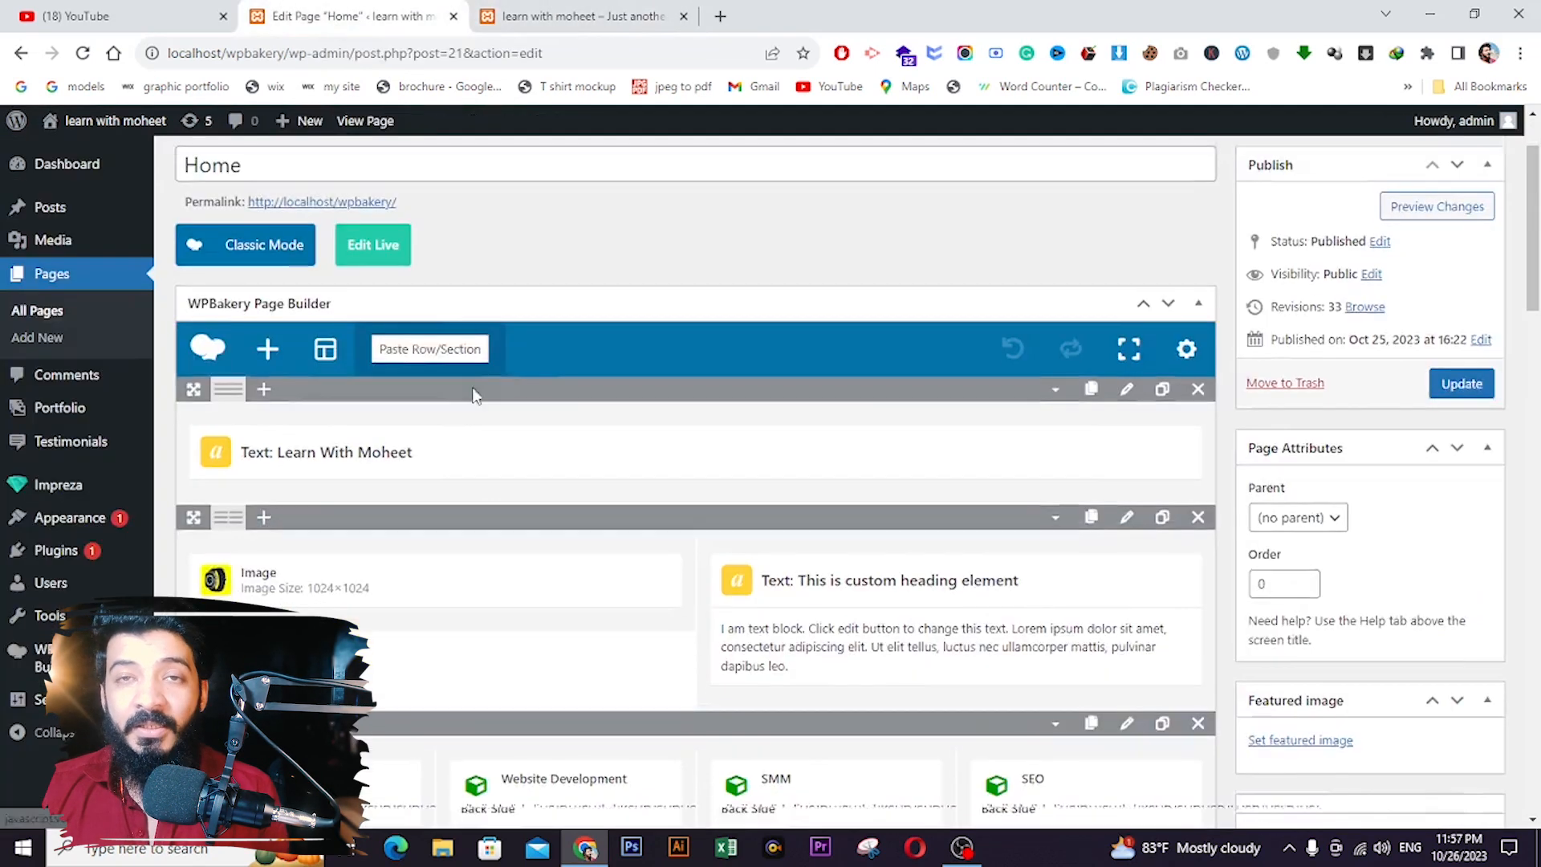
pyautogui.scroll(-5, 474, 395)
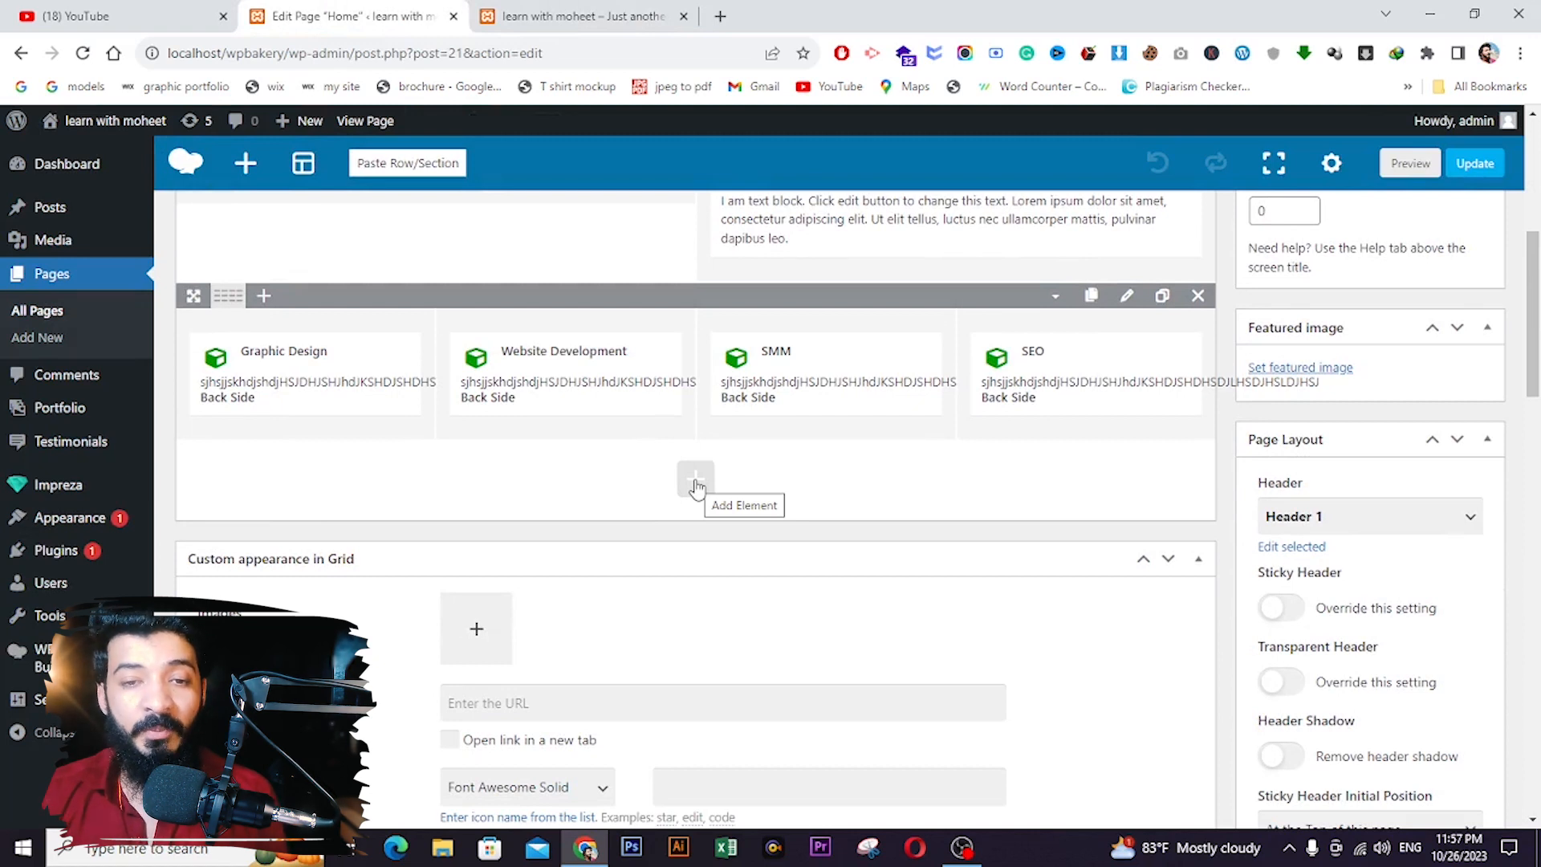
pyautogui.scroll(1, 651, 411)
pyautogui.scroll(5, 651, 411)
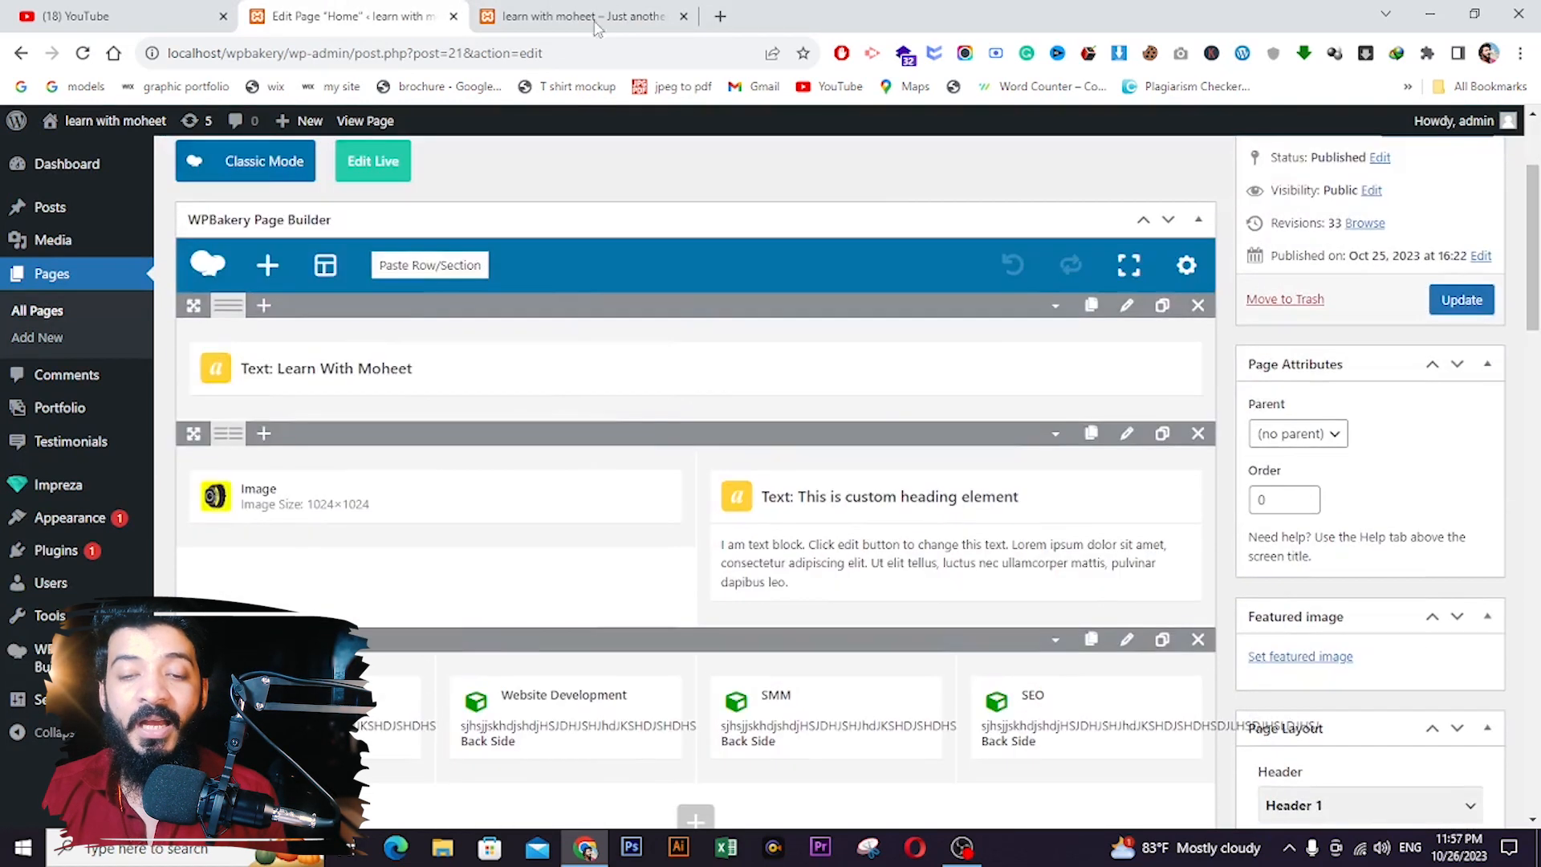
pyautogui.click(594, 18)
pyautogui.scroll(3, 661, 489)
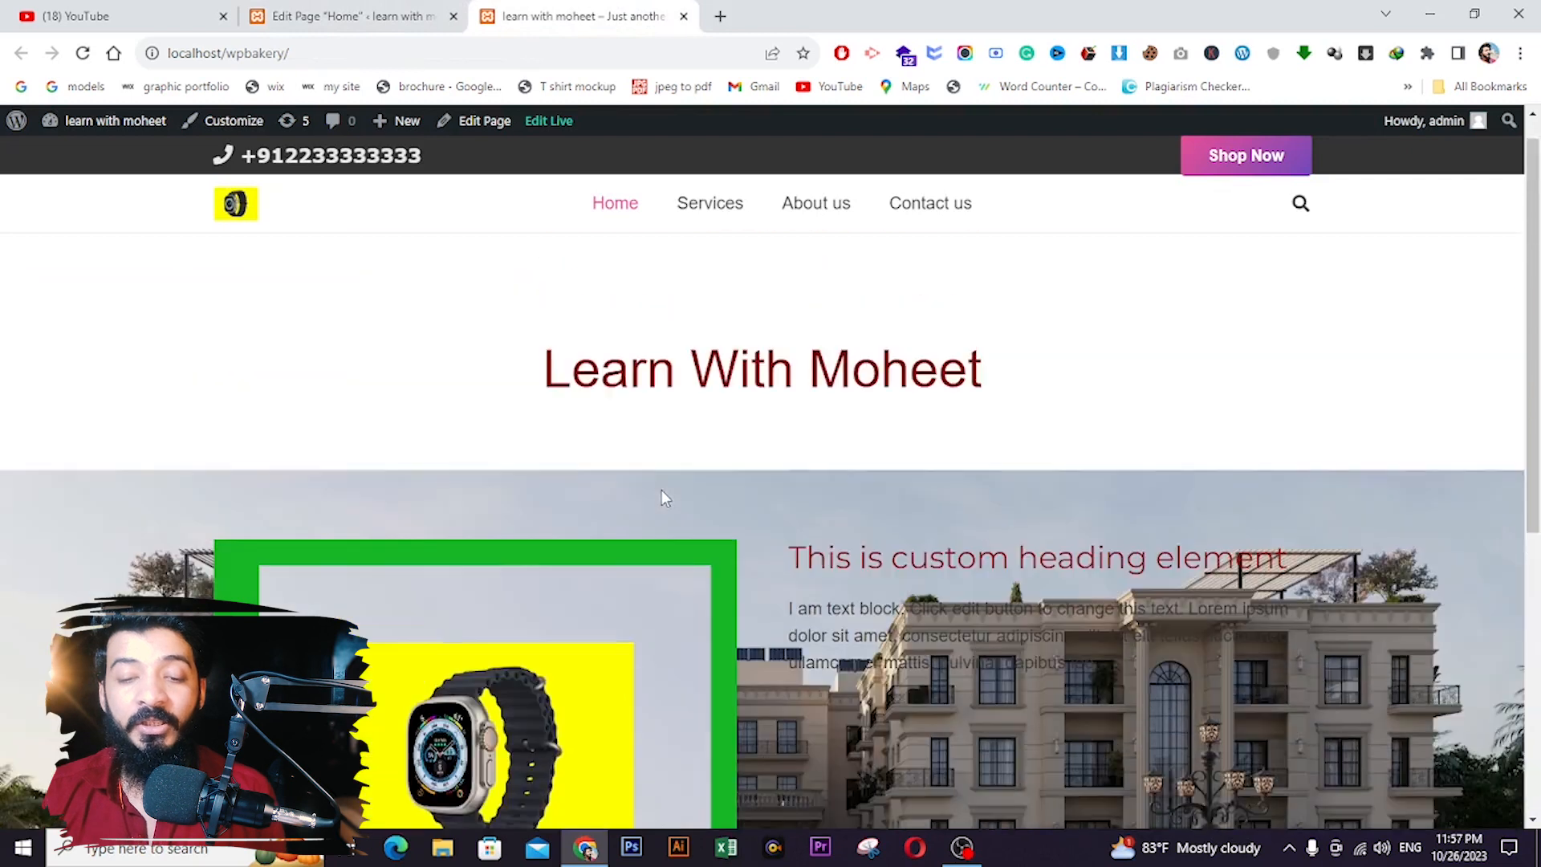
pyautogui.scroll(-6, 654, 494)
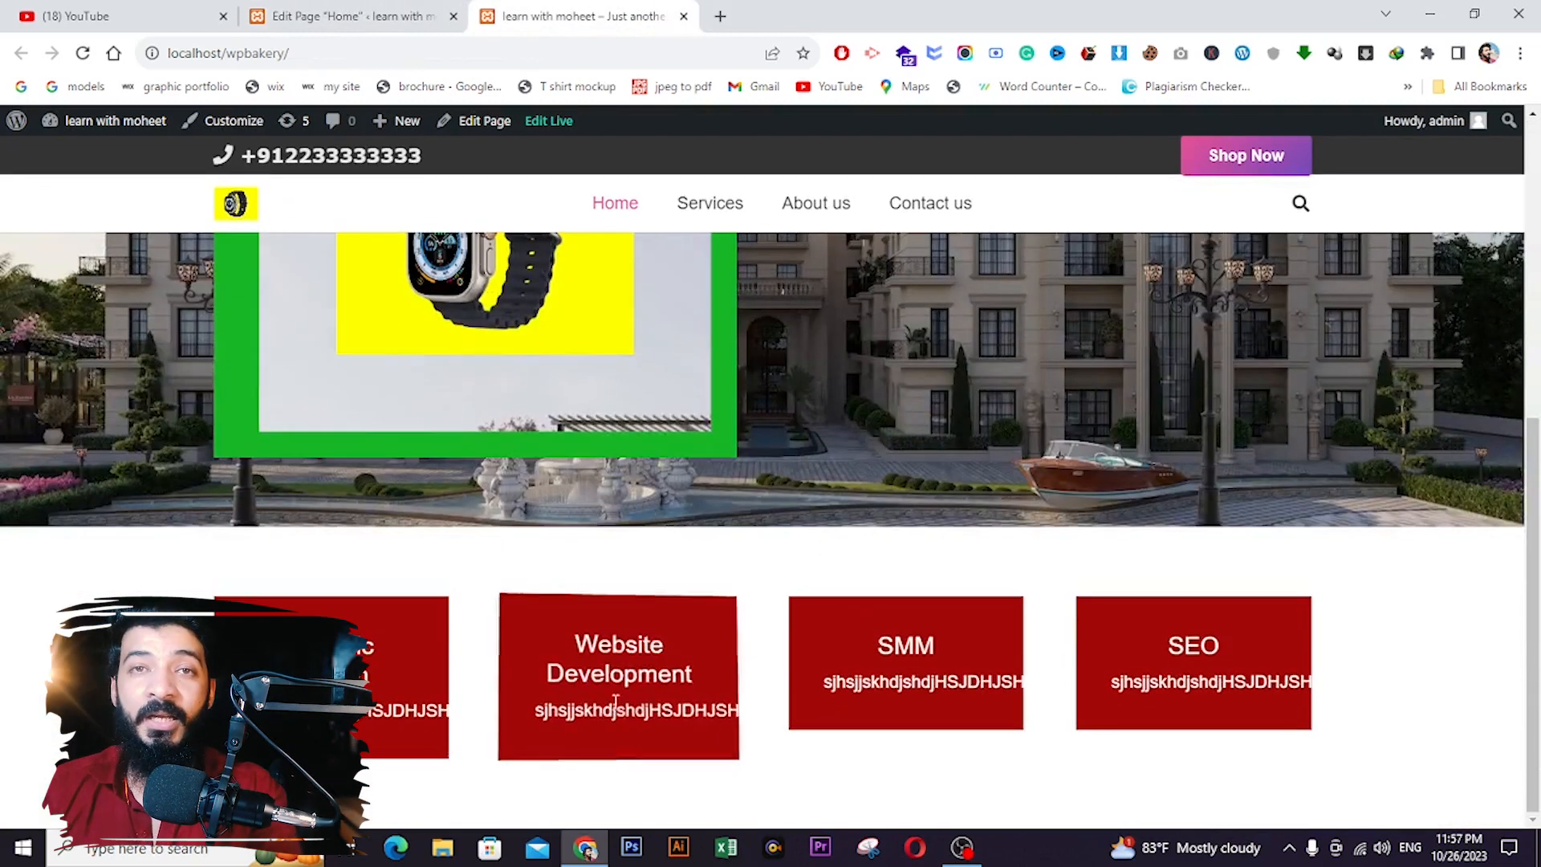
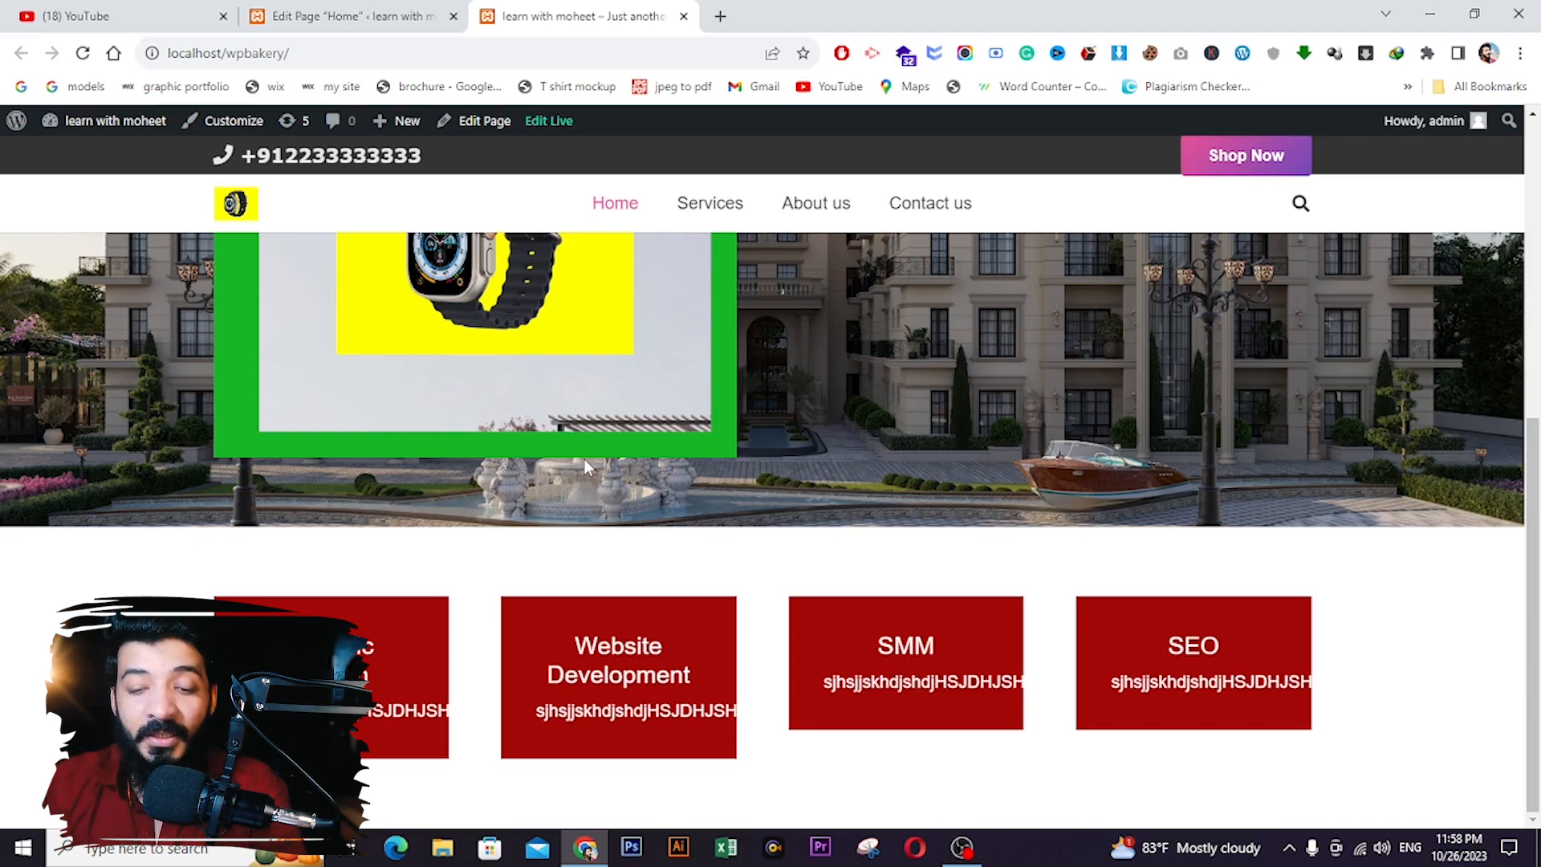
# - Go back to the Home page editor and open Add Element below the services row
pyautogui.click(308, 10)
pyautogui.scroll(-5, 578, 516)
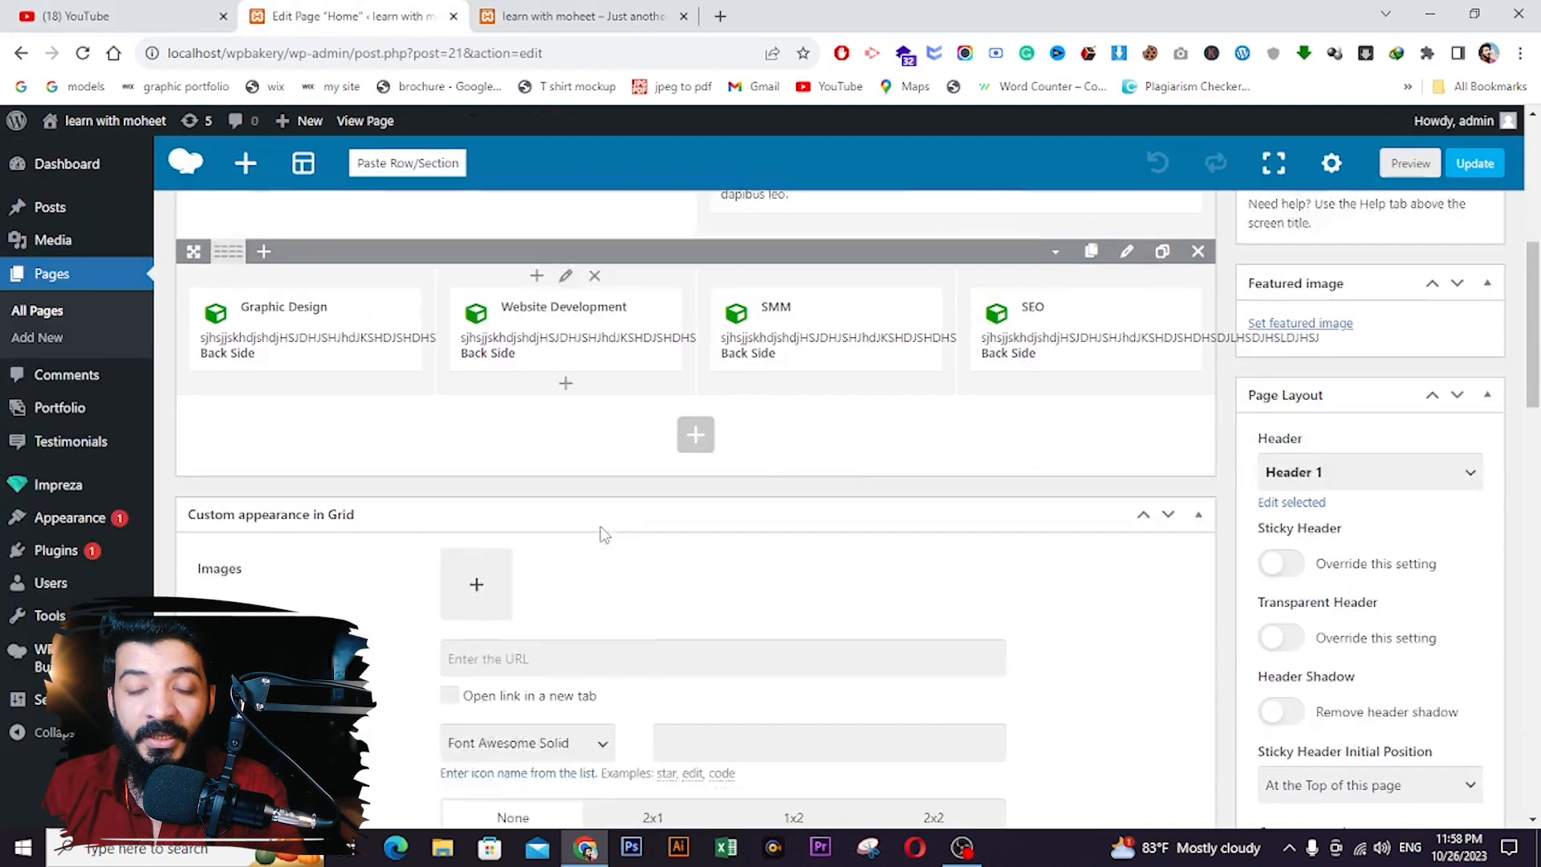
pyautogui.click(697, 383)
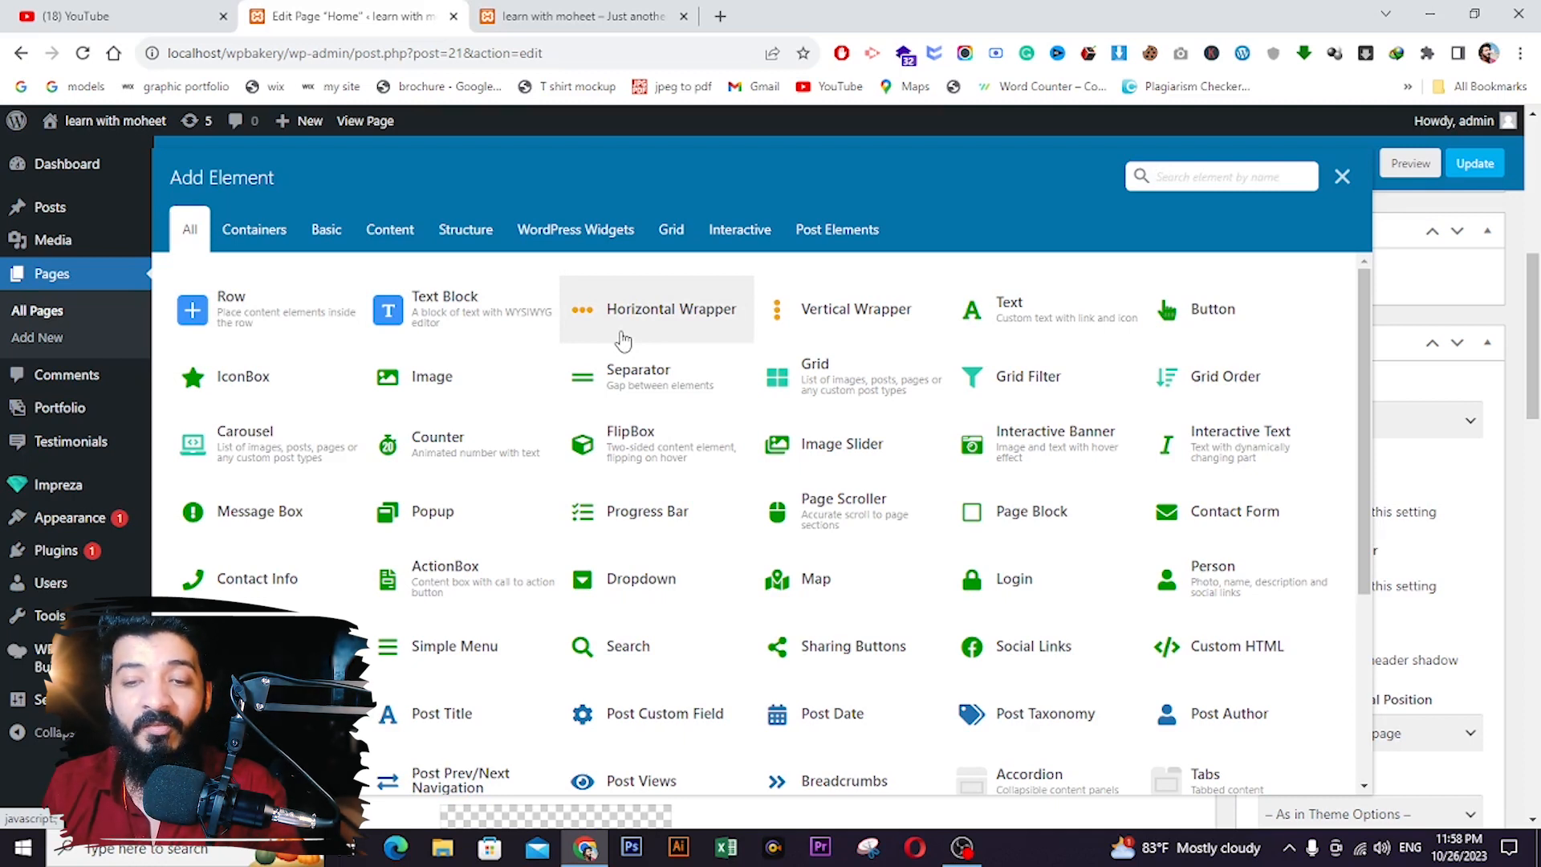
# - Add a Text element with placeholder 'Some text' in a new row, then dismiss the reopened element list
pyautogui.click(1052, 307)
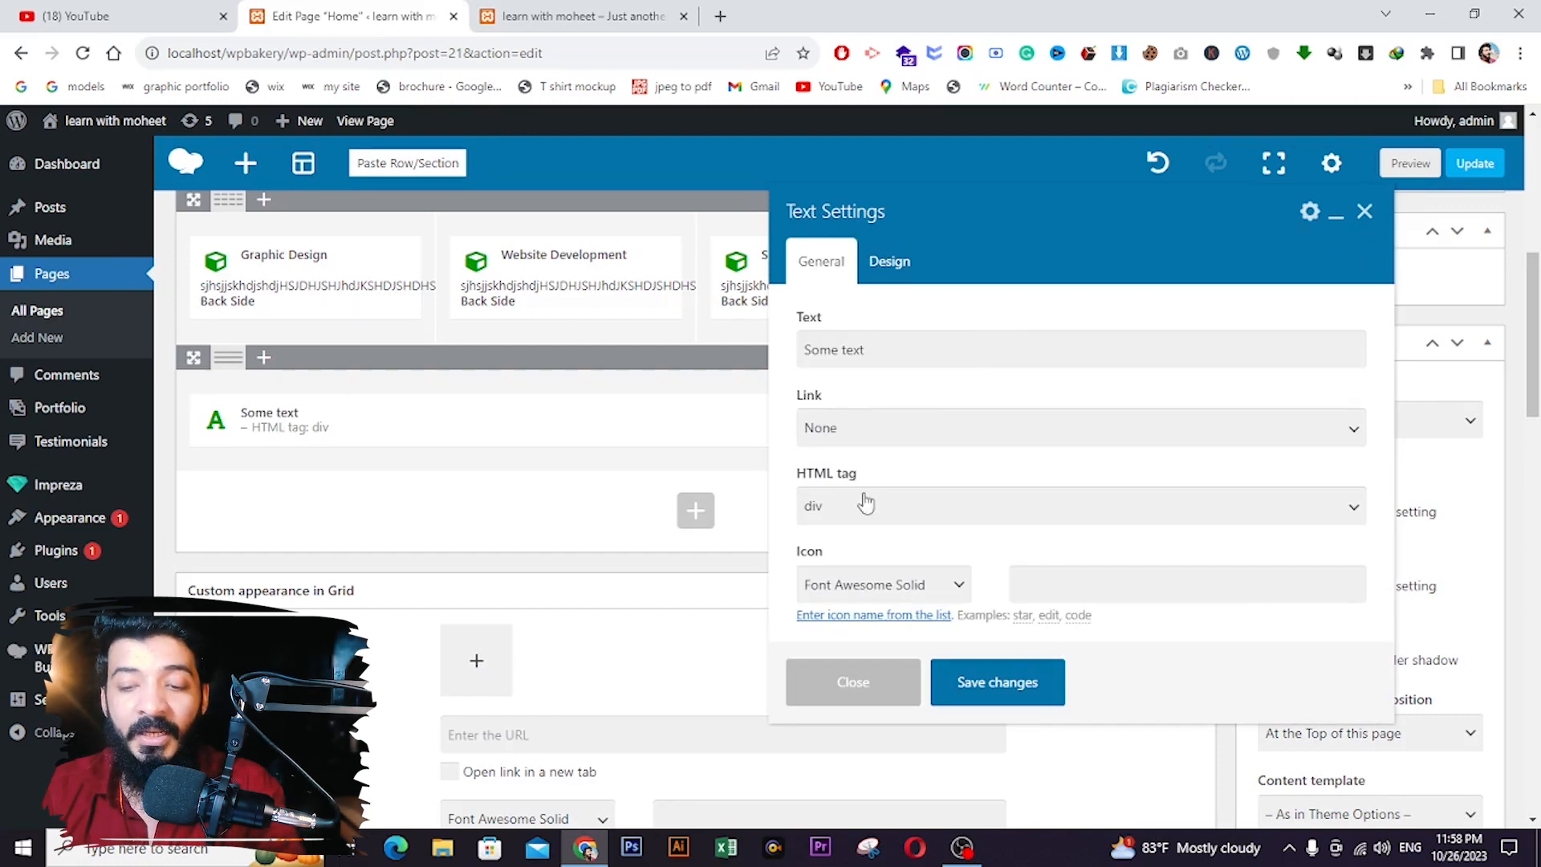
pyautogui.scroll(-1, 855, 433)
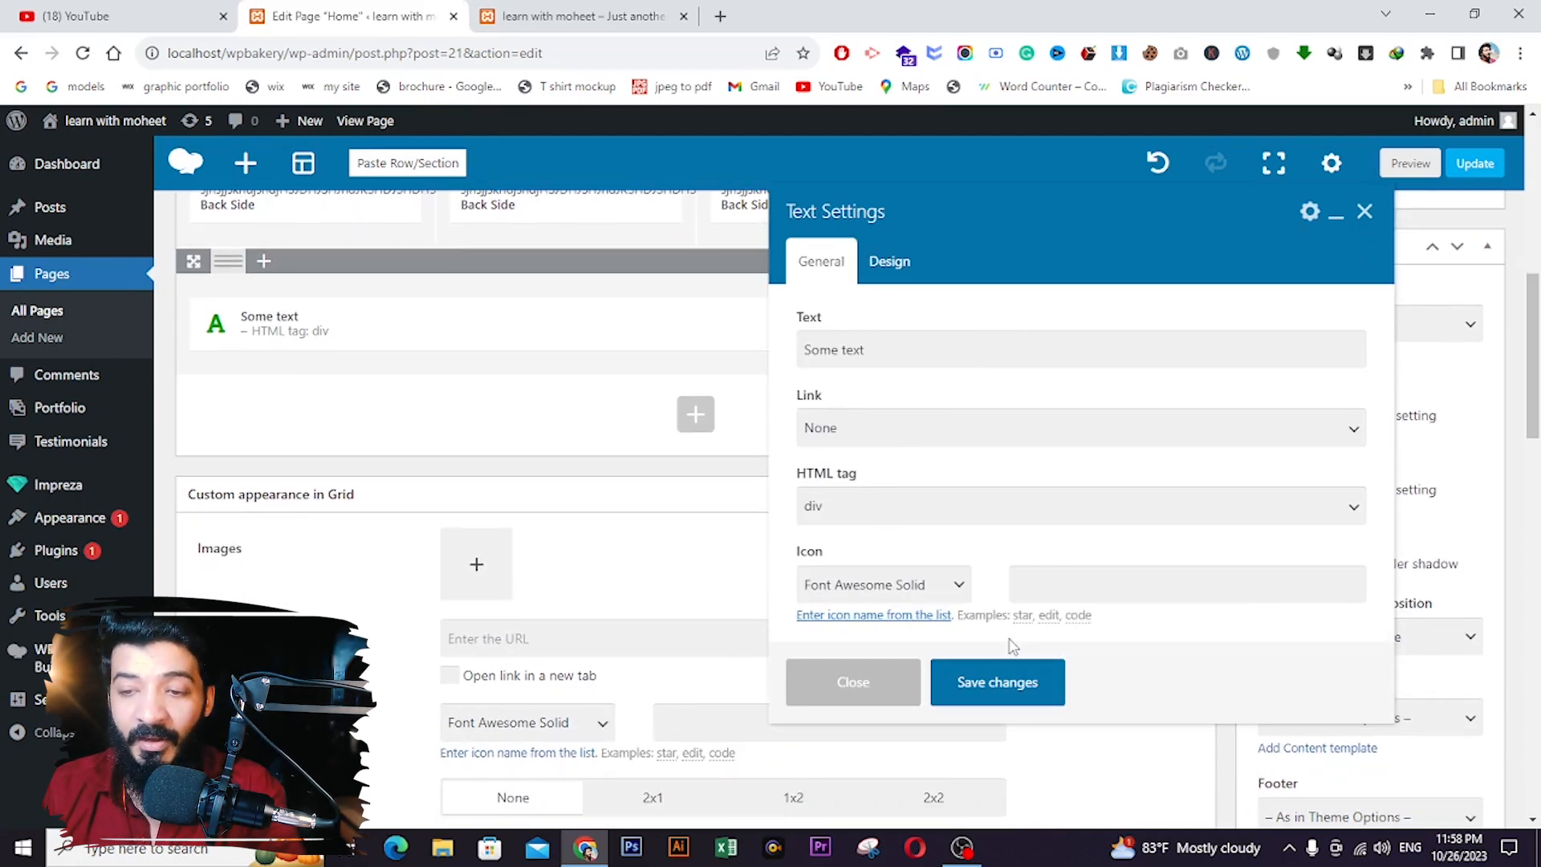
pyautogui.click(986, 679)
pyautogui.click(695, 414)
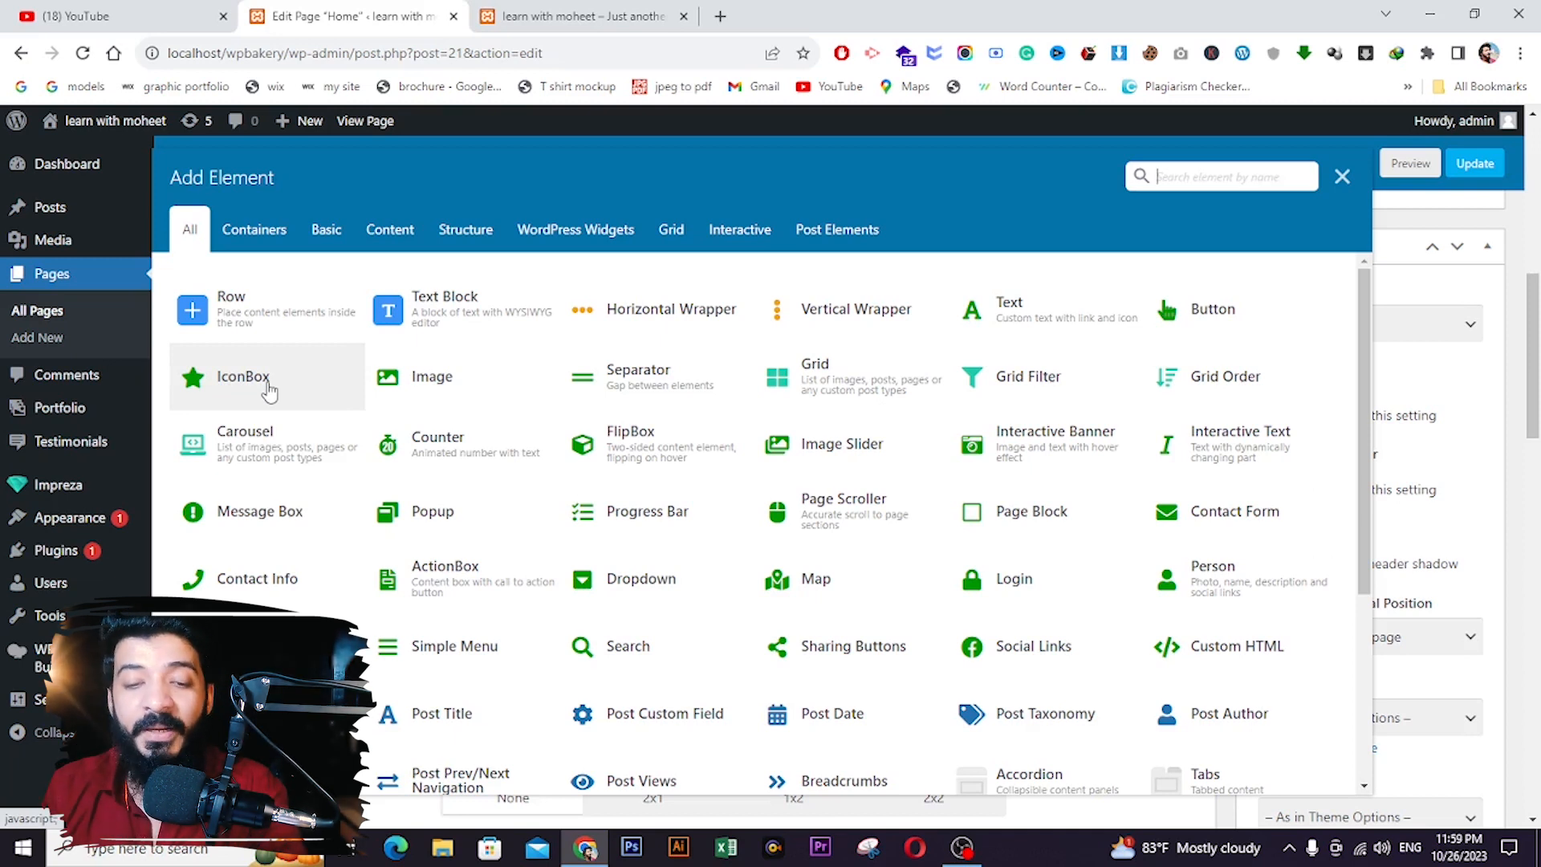
pyautogui.scroll(-1, 527, 373)
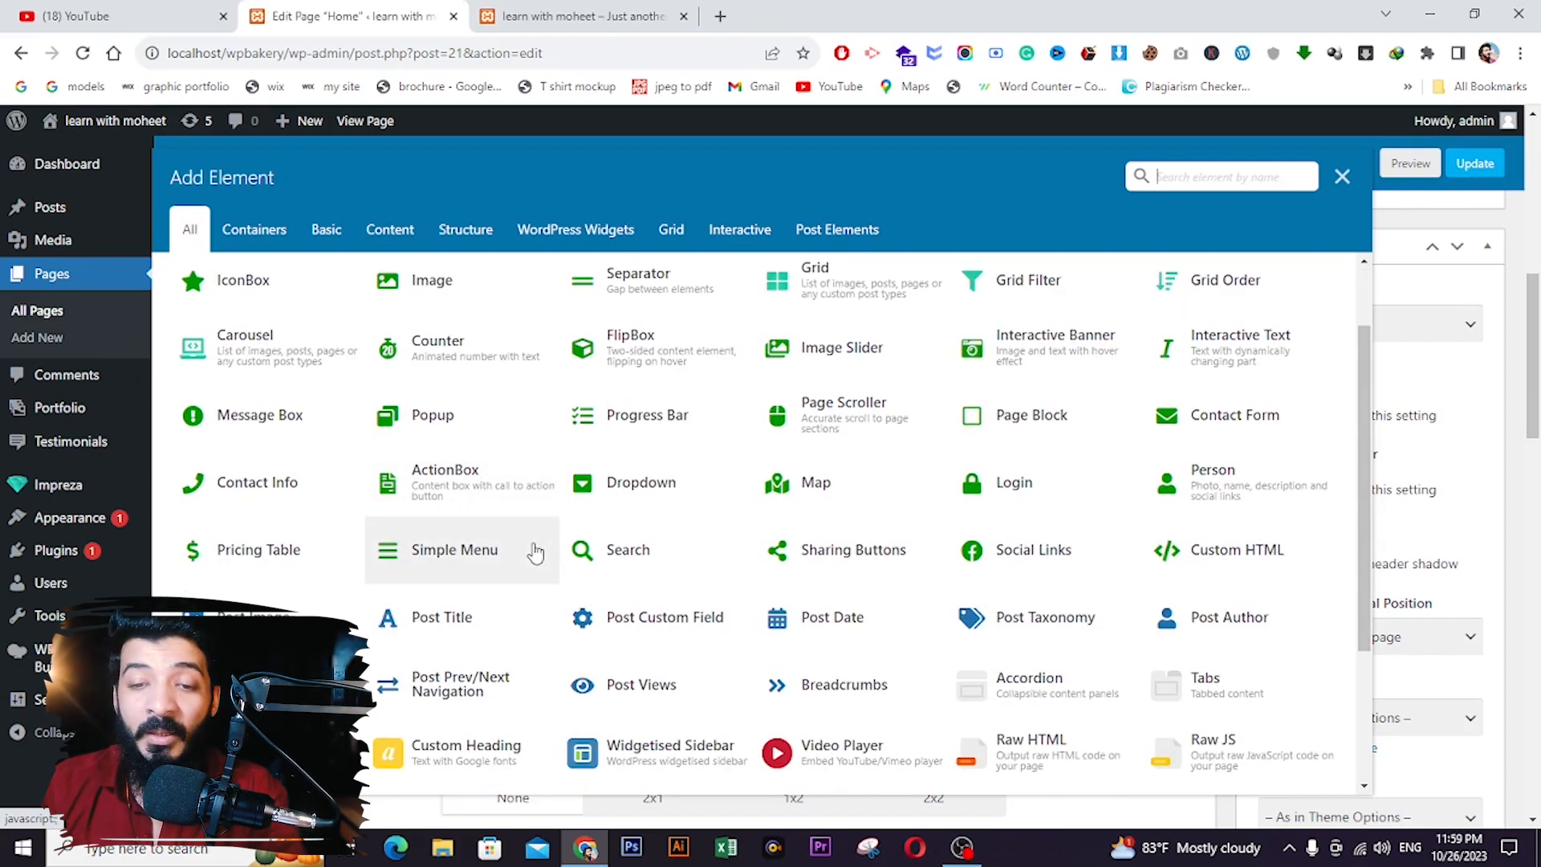
pyautogui.click(1342, 177)
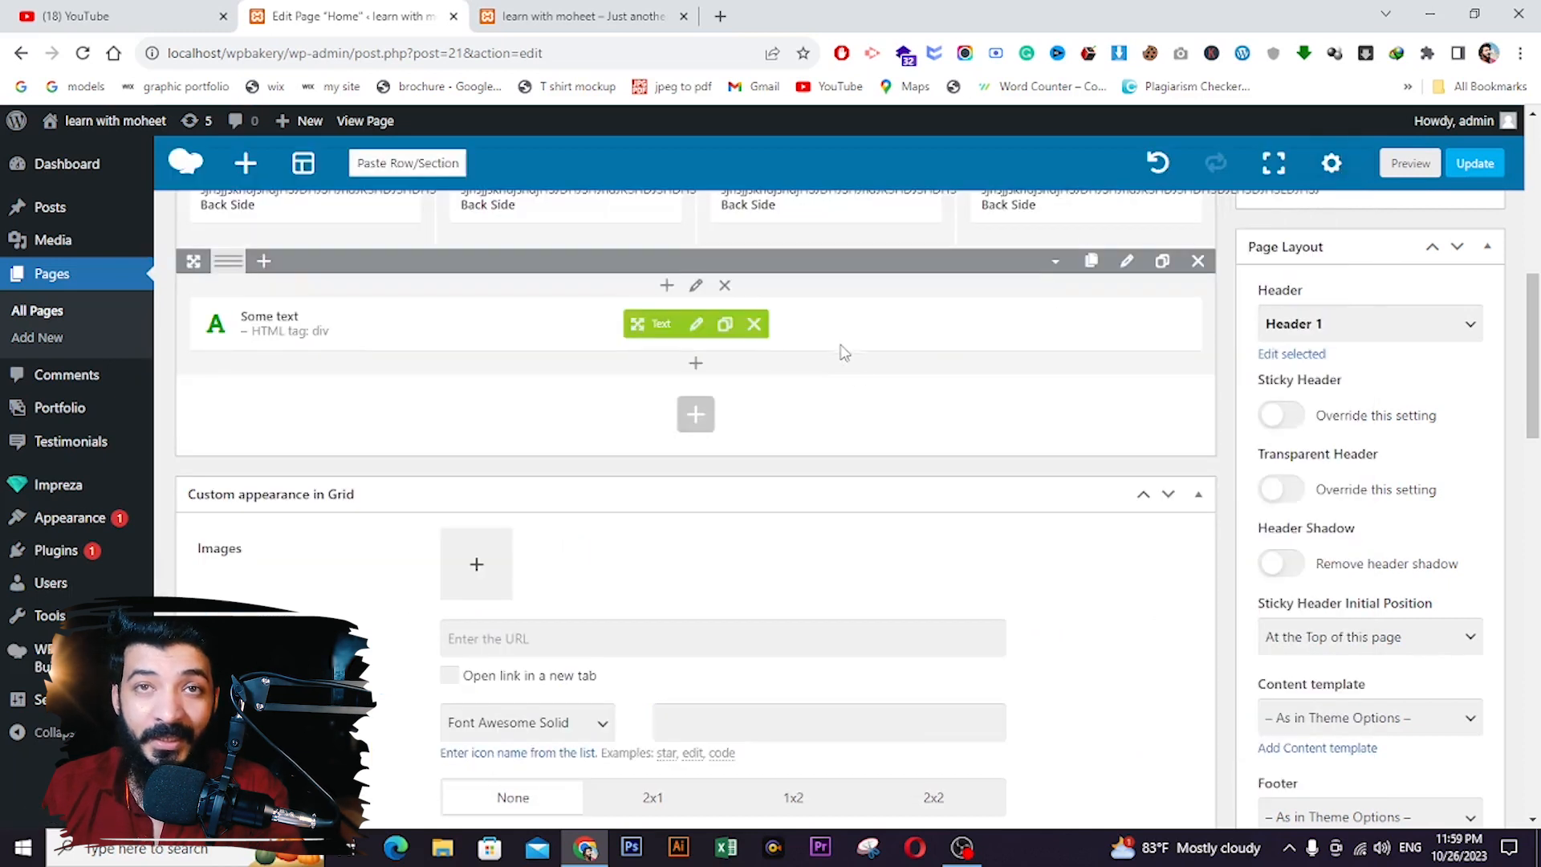
pyautogui.scroll(10, 674, 337)
pyautogui.scroll(-2, 644, 357)
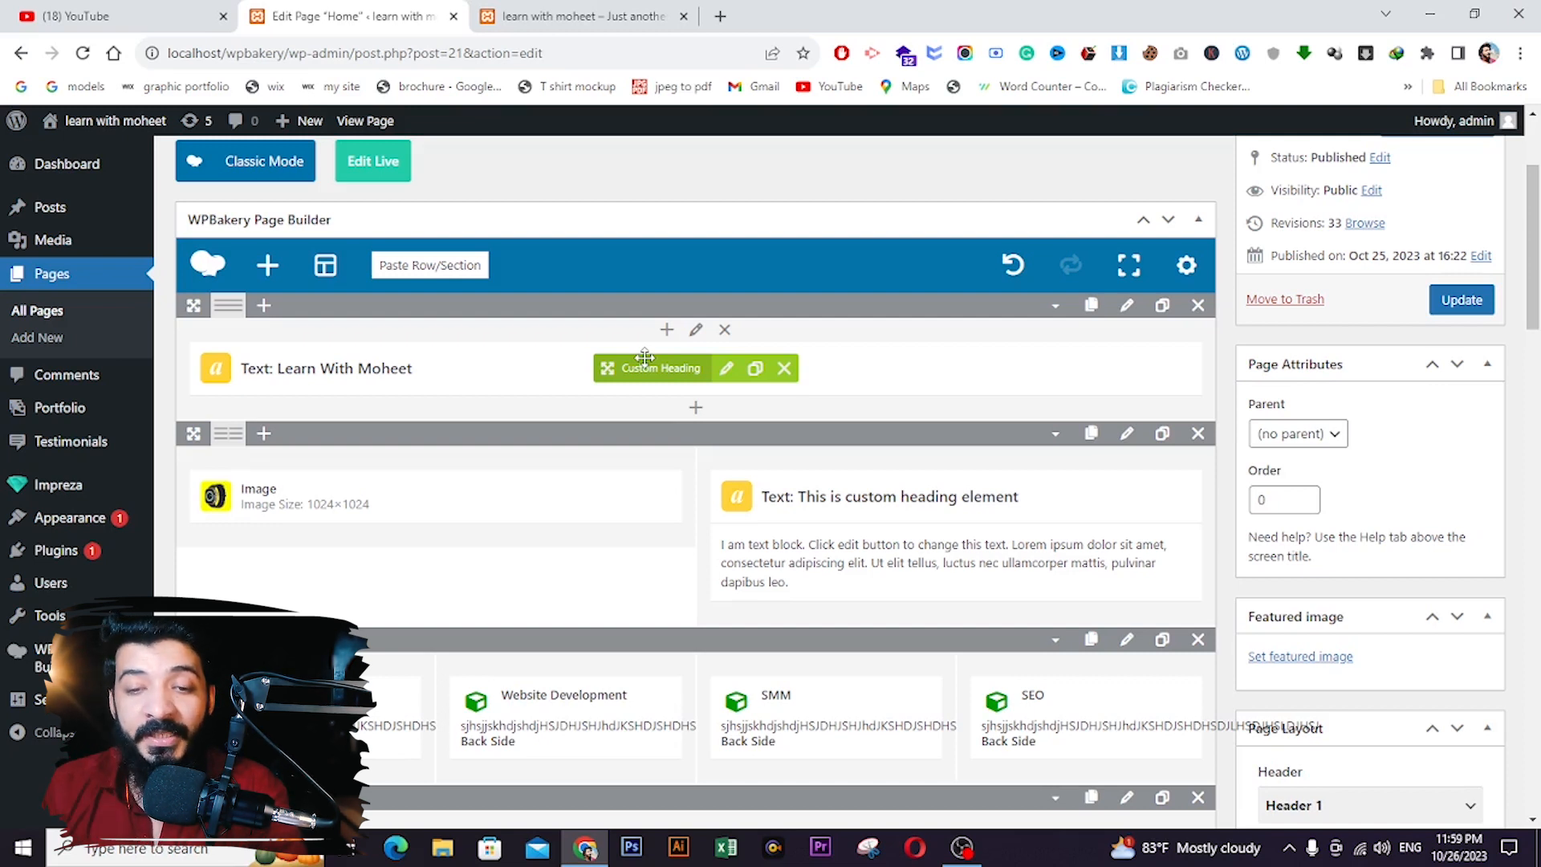
pyautogui.scroll(-4, 639, 369)
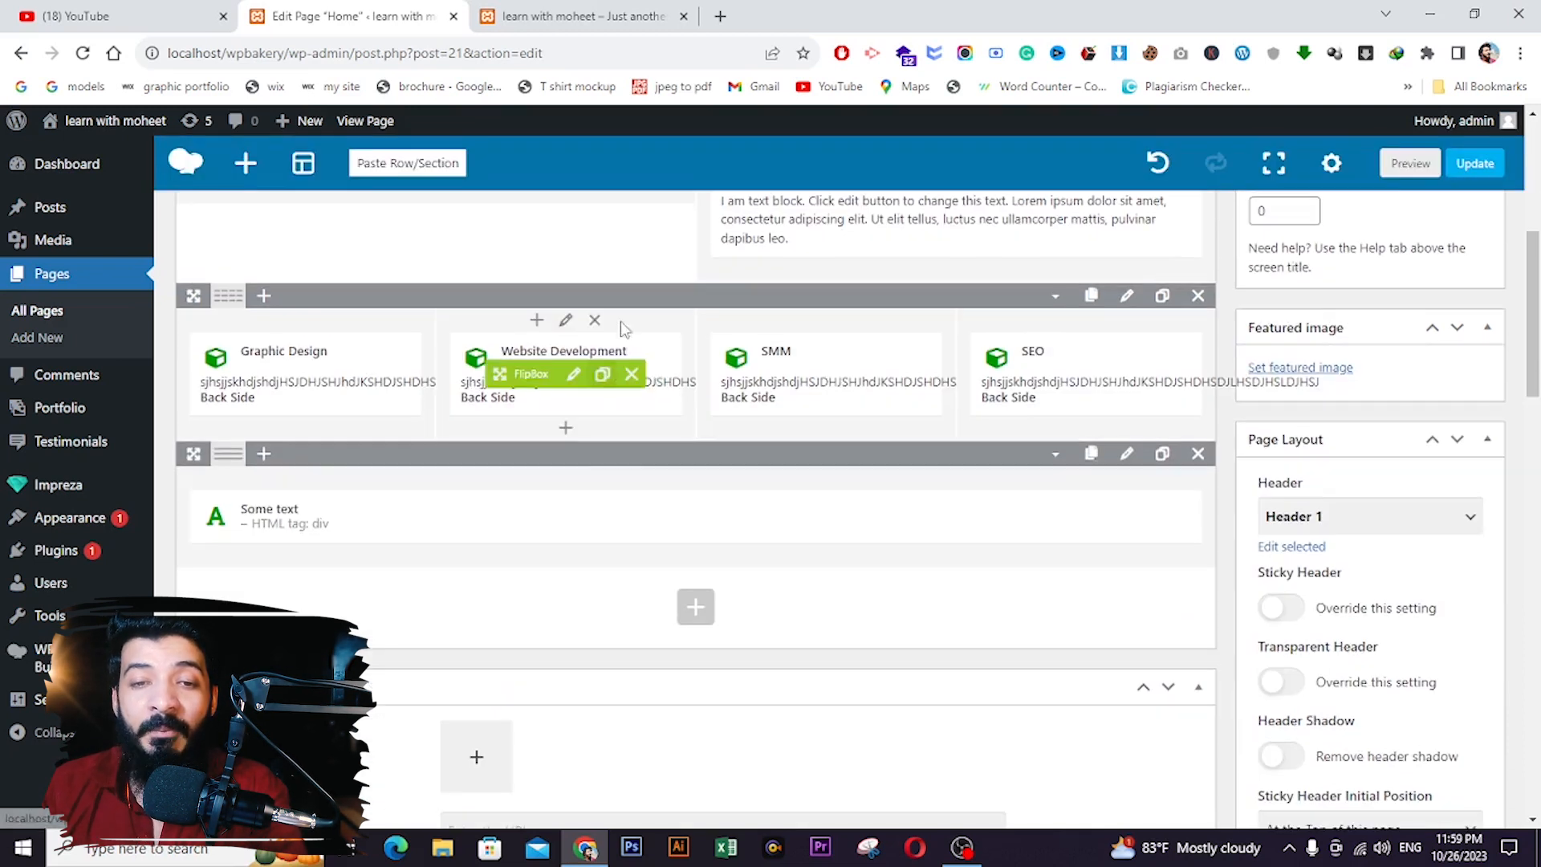
pyautogui.scroll(6, 635, 453)
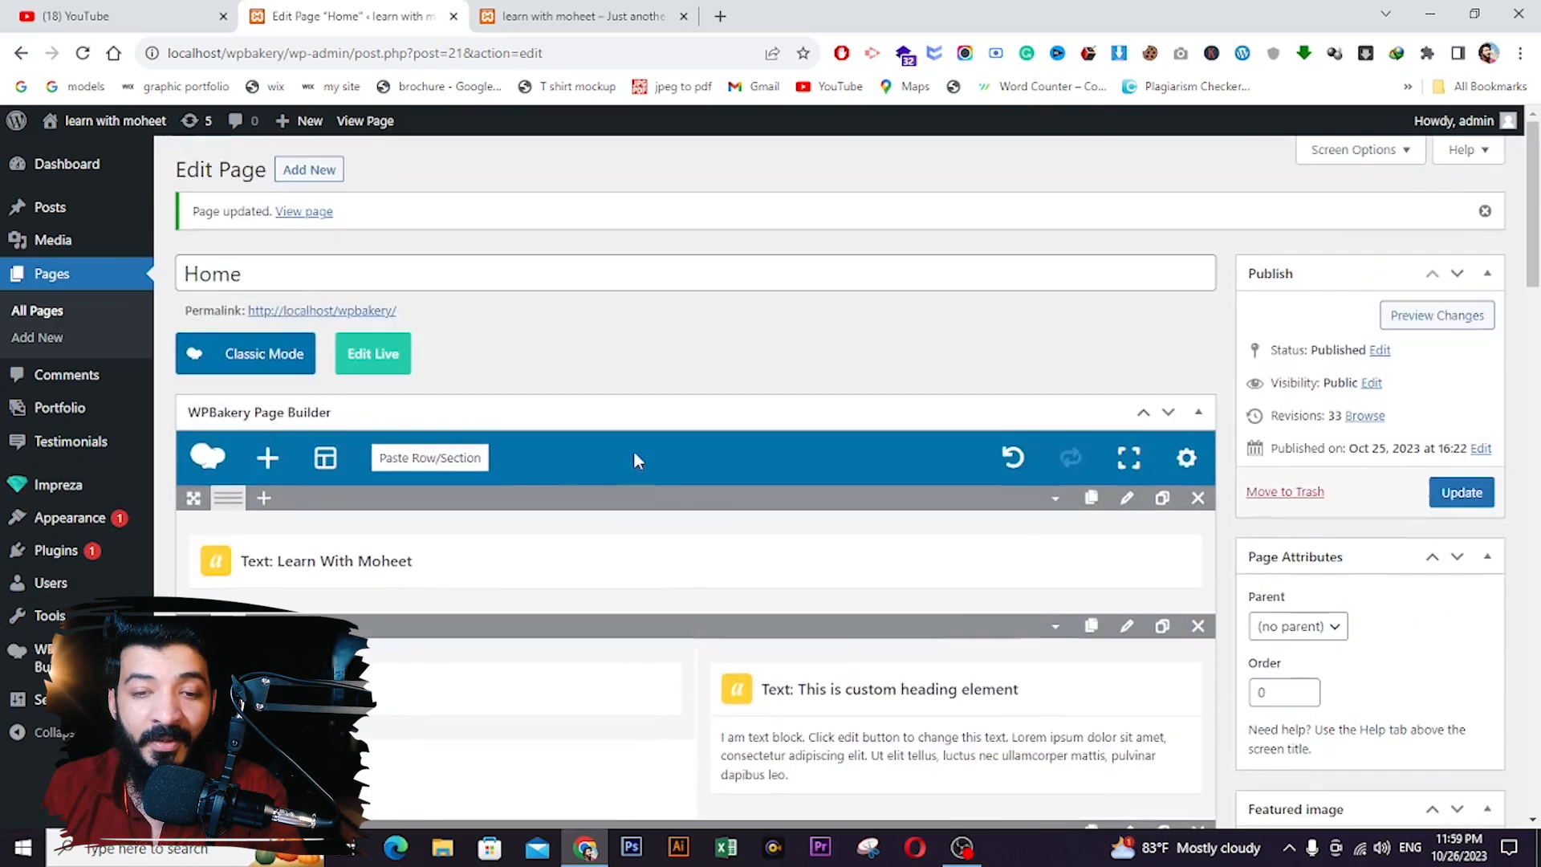
pyautogui.click(543, 14)
pyautogui.press('F5')
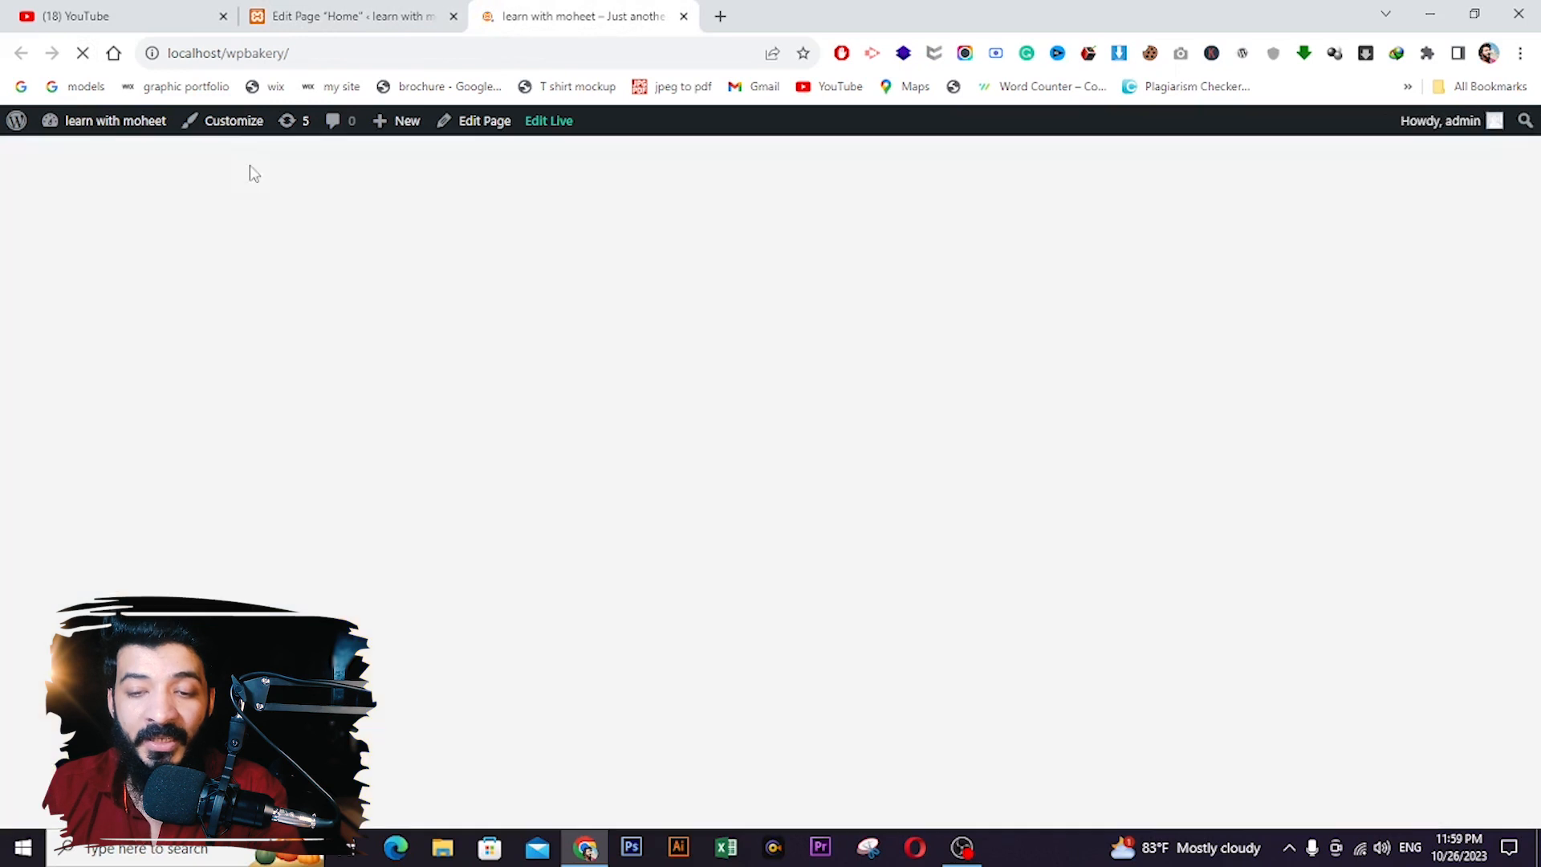
pyautogui.scroll(-6, 712, 233)
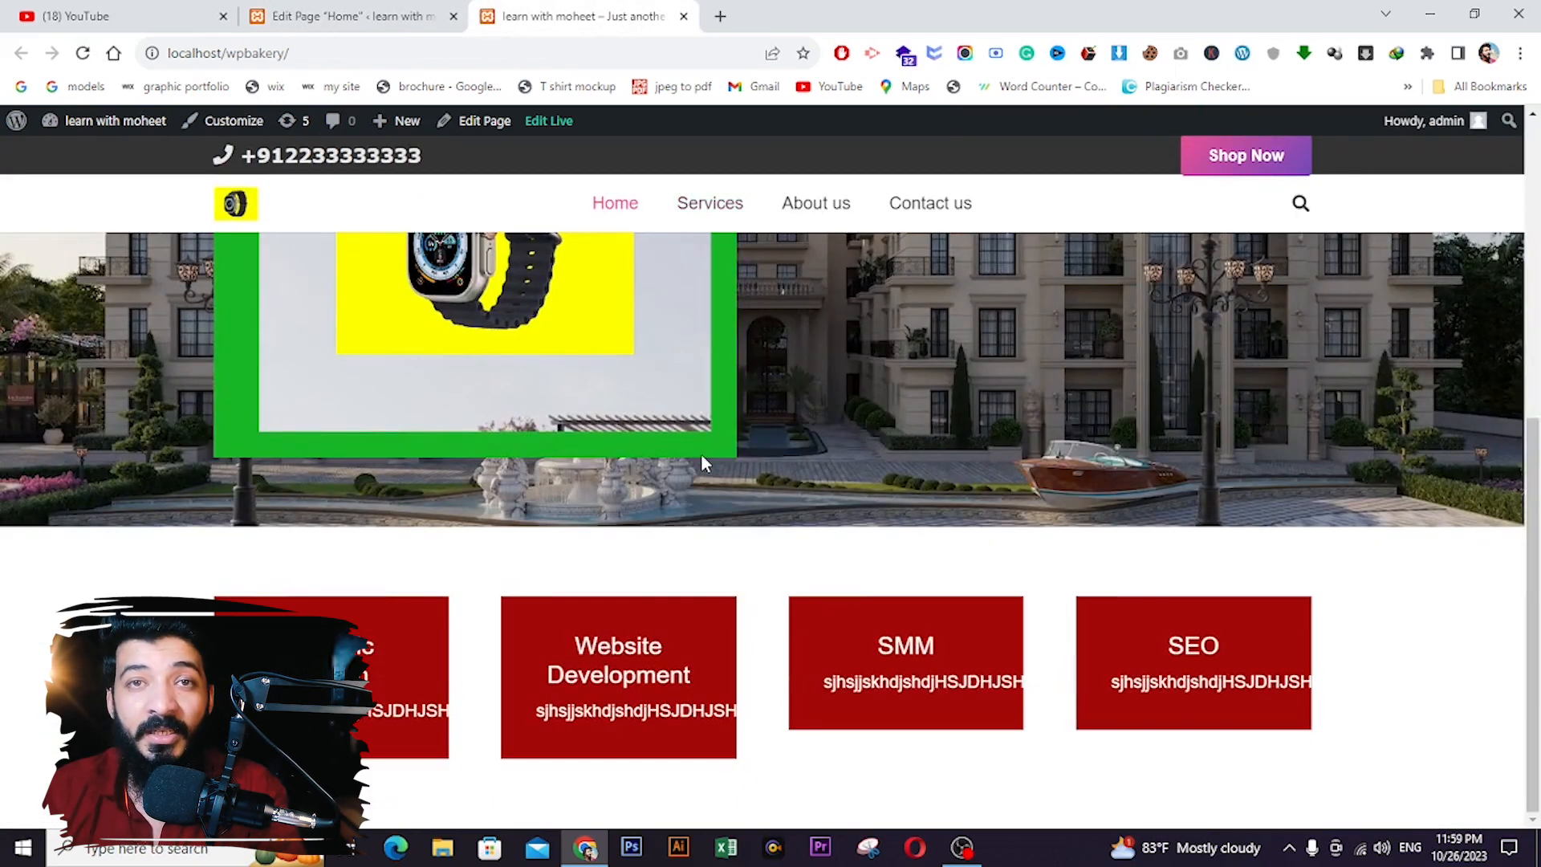
pyautogui.scroll(4, 701, 455)
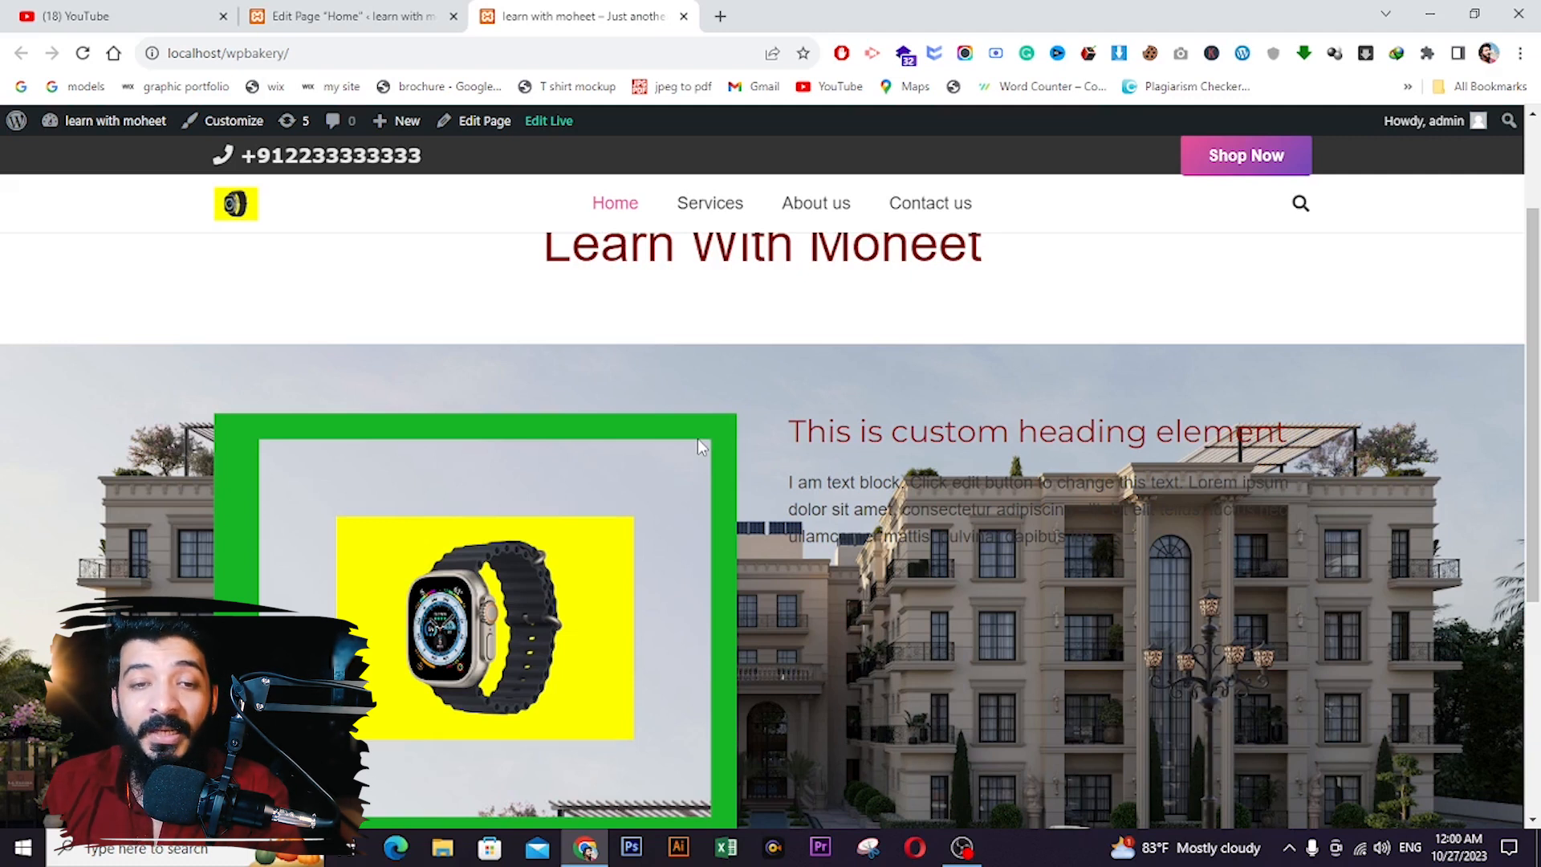
pyautogui.scroll(-5, 697, 441)
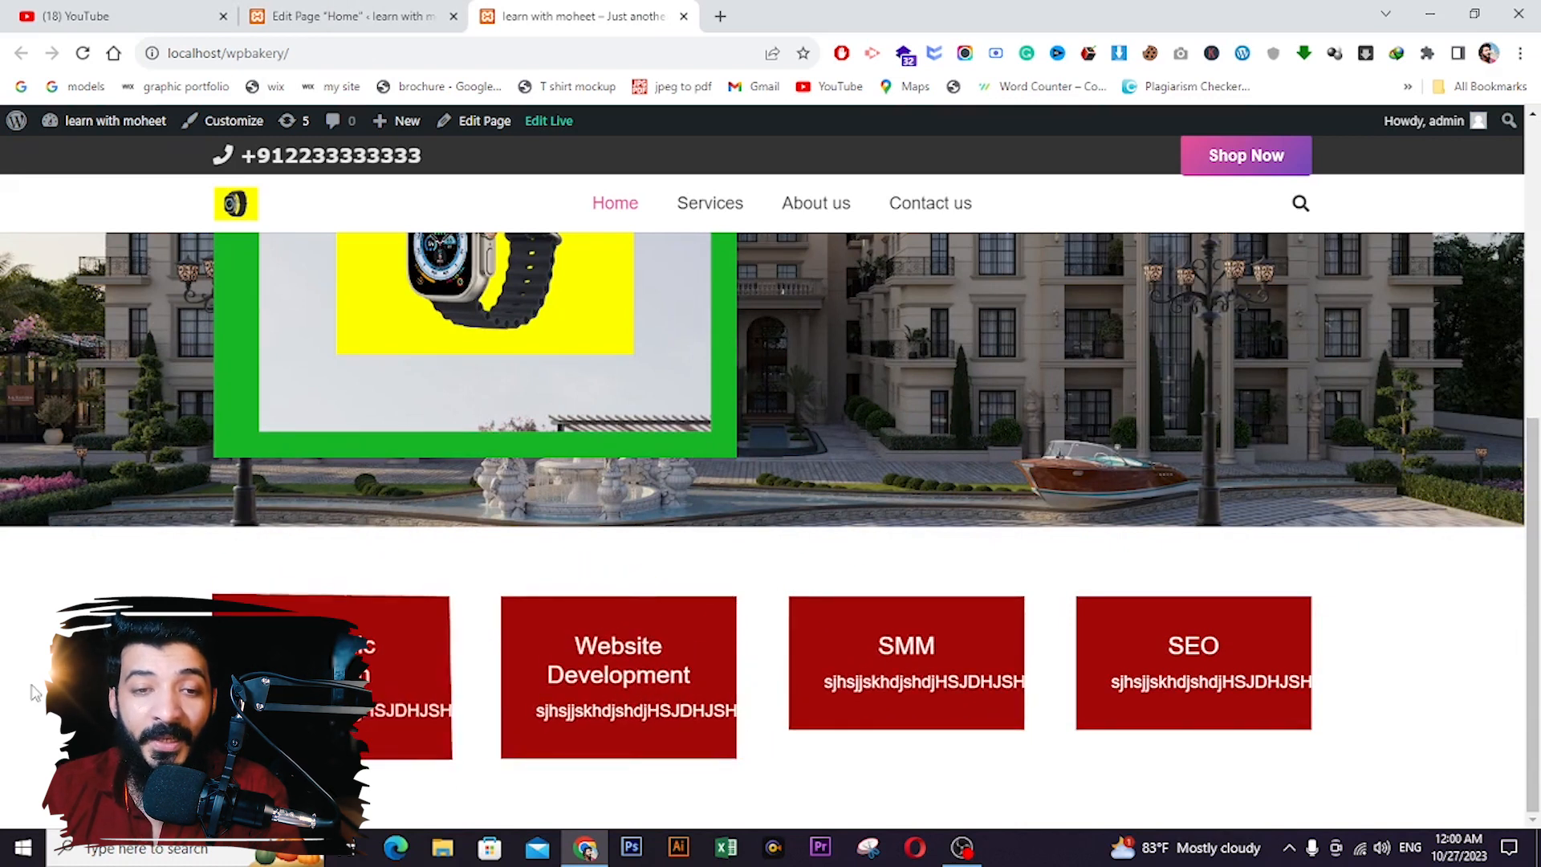
pyautogui.click(313, 12)
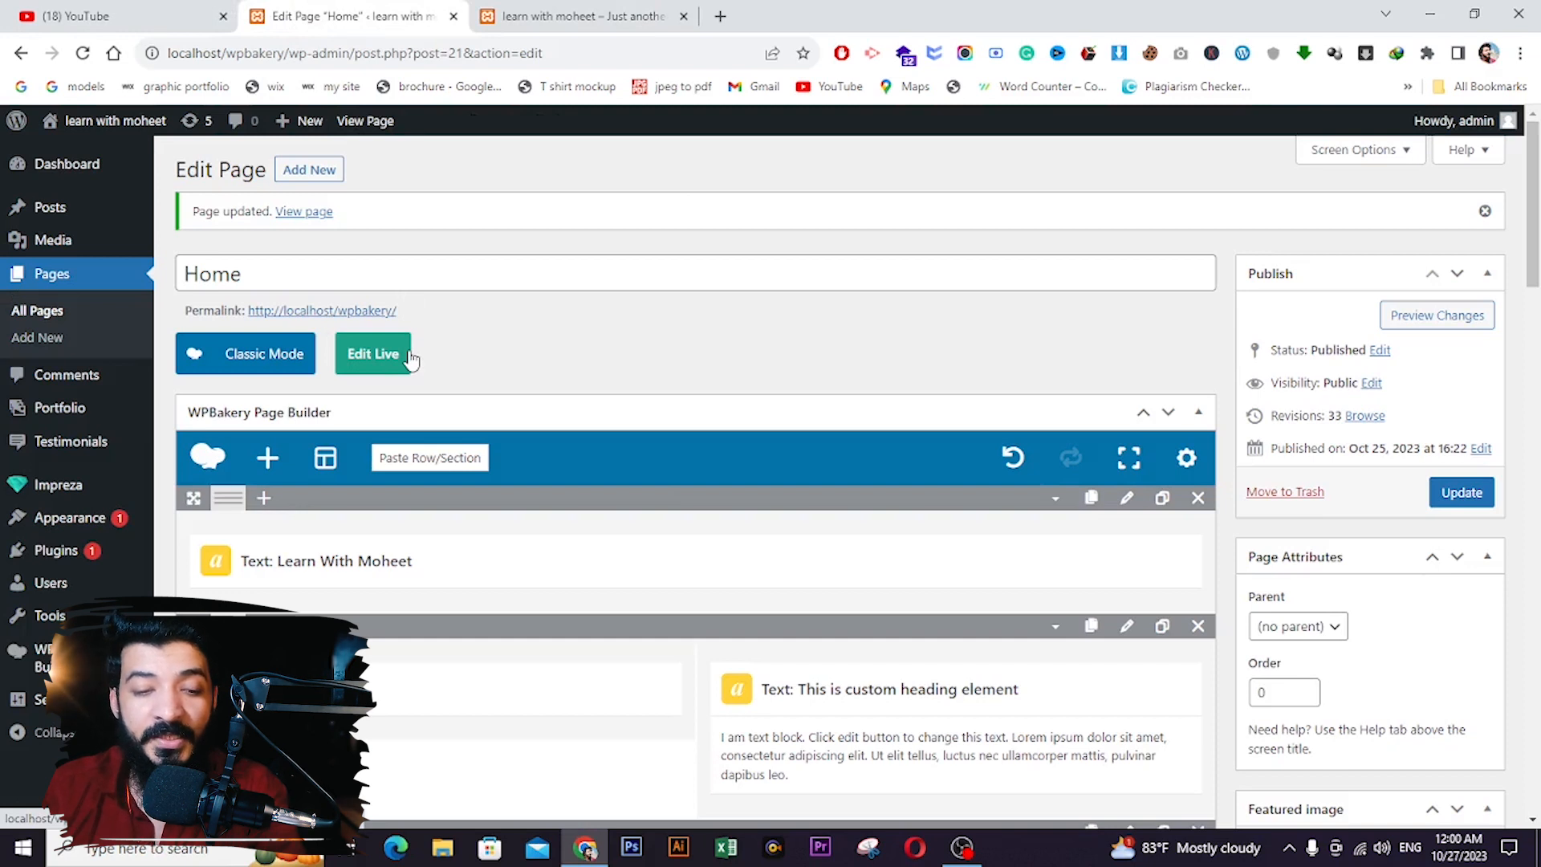
# - Create a new Impreza page block titled 'Page Block 1' from Impreza > Page Blocks
pyautogui.scroll(-1, 405, 357)
pyautogui.moveTo(138, 489)
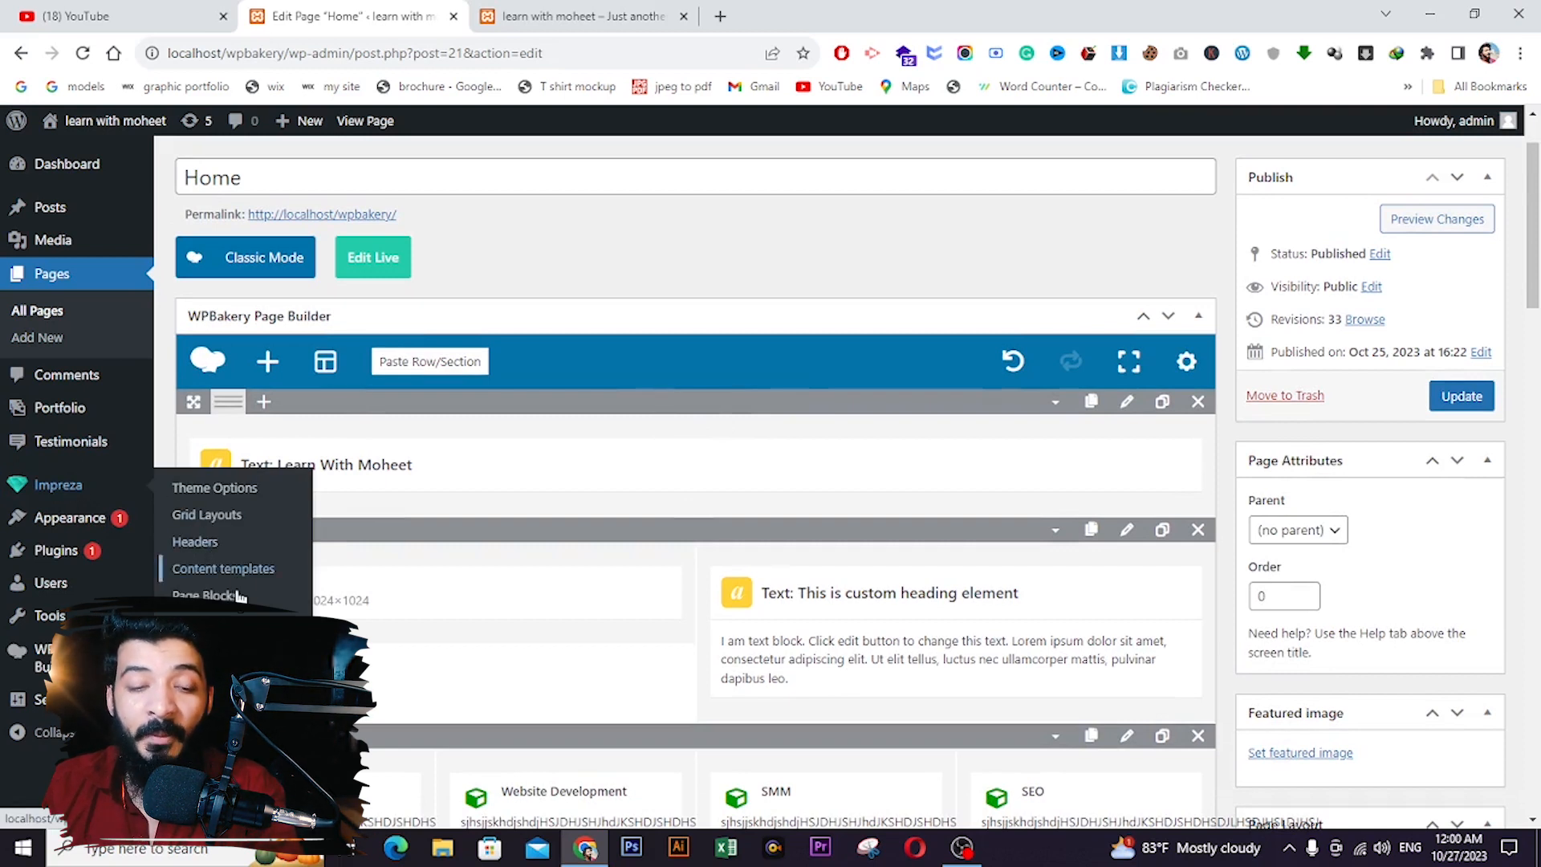
pyautogui.click(205, 594)
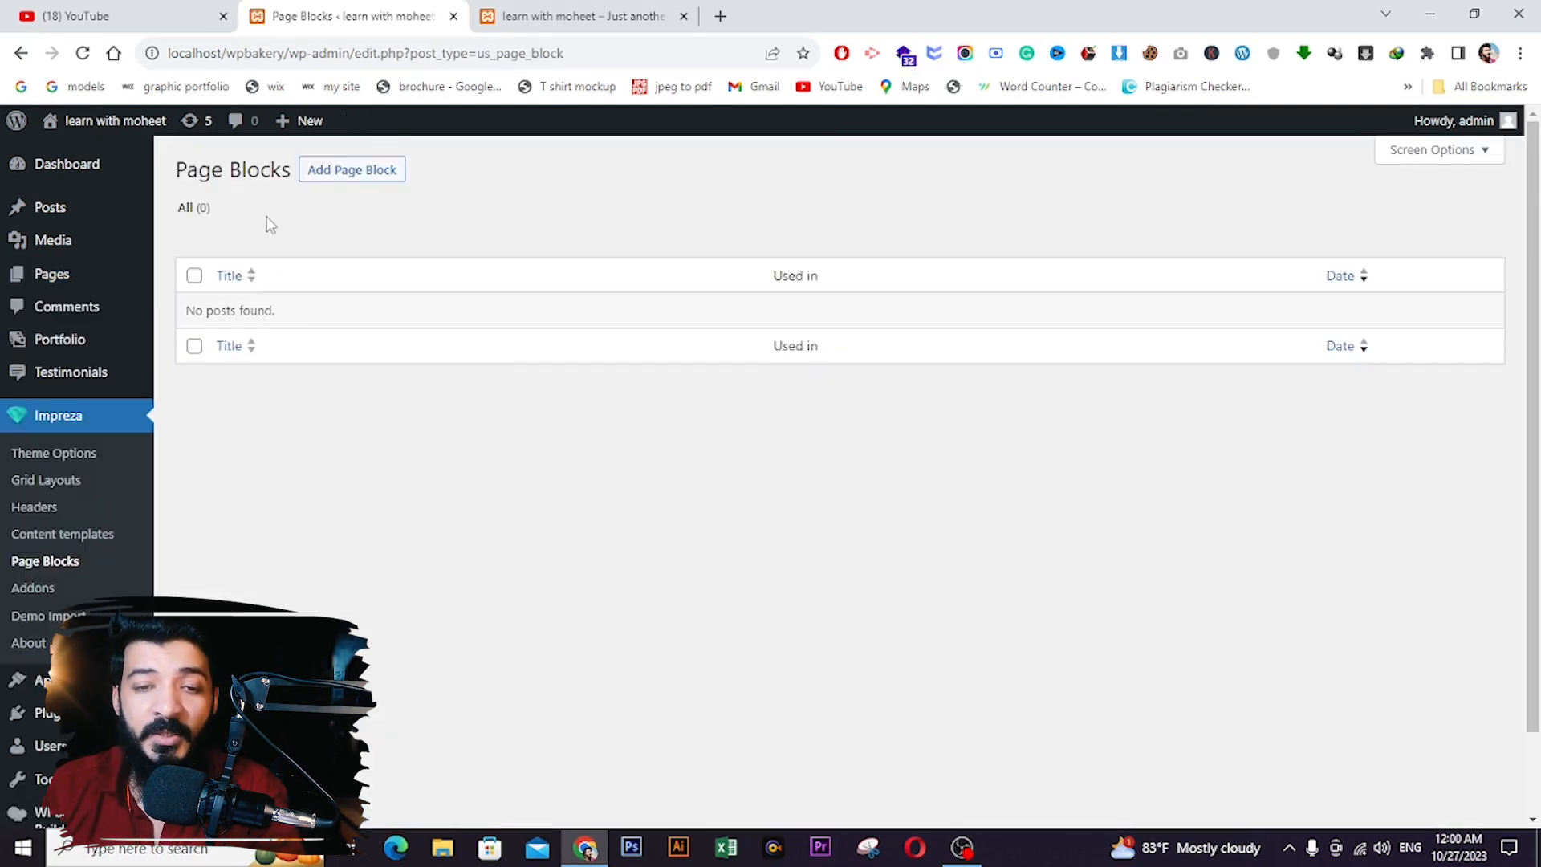
pyautogui.click(358, 183)
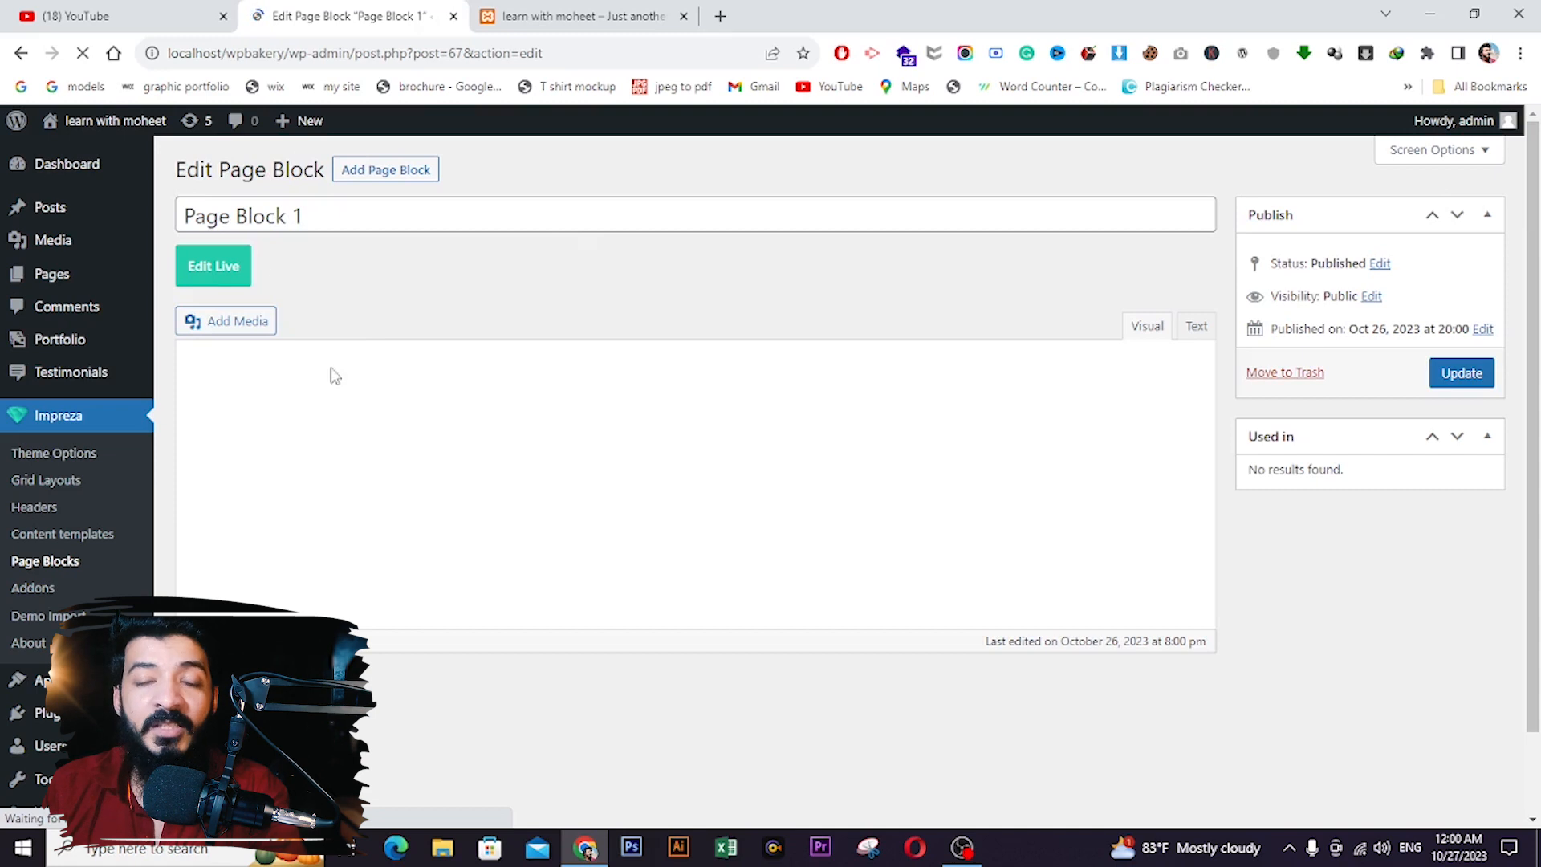
pyautogui.scroll(-1, 487, 409)
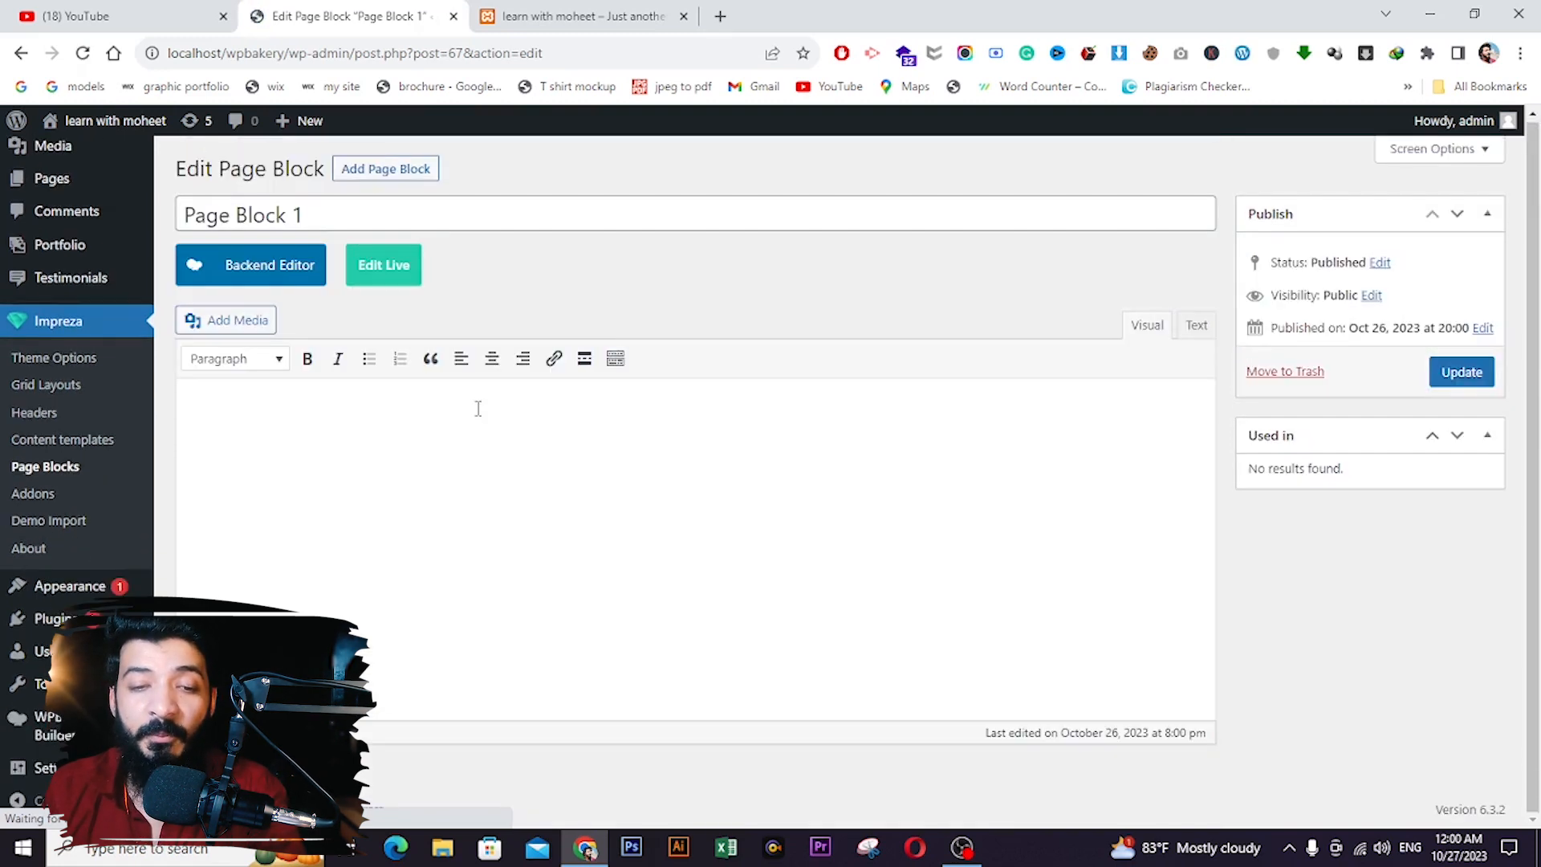
# - Switch to the Backend Editor, add a four-column row, and place a Text Block in column one
pyautogui.click(251, 264)
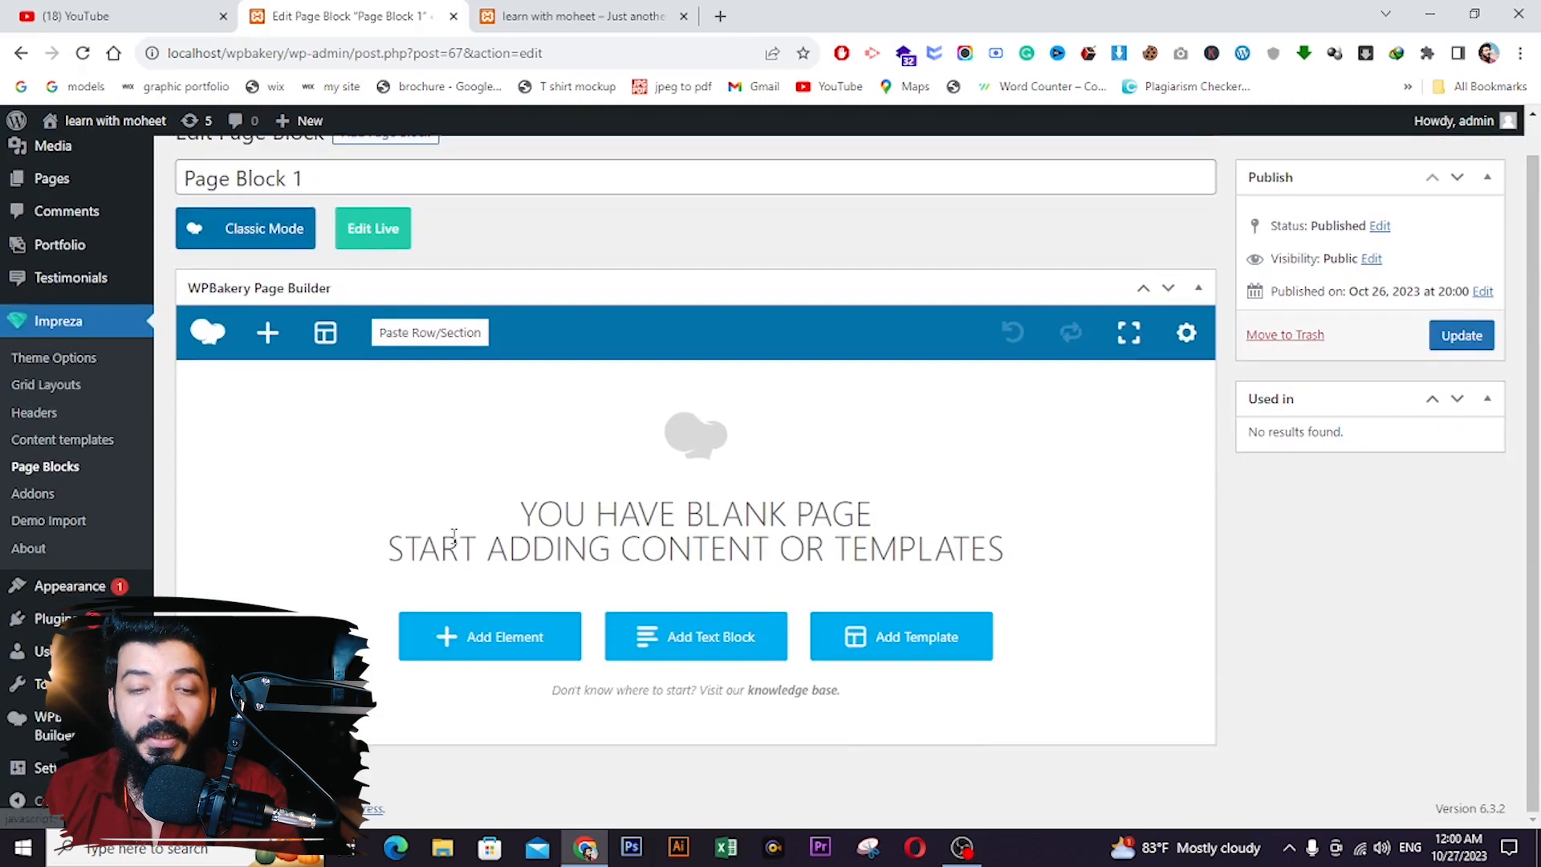
pyautogui.click(468, 643)
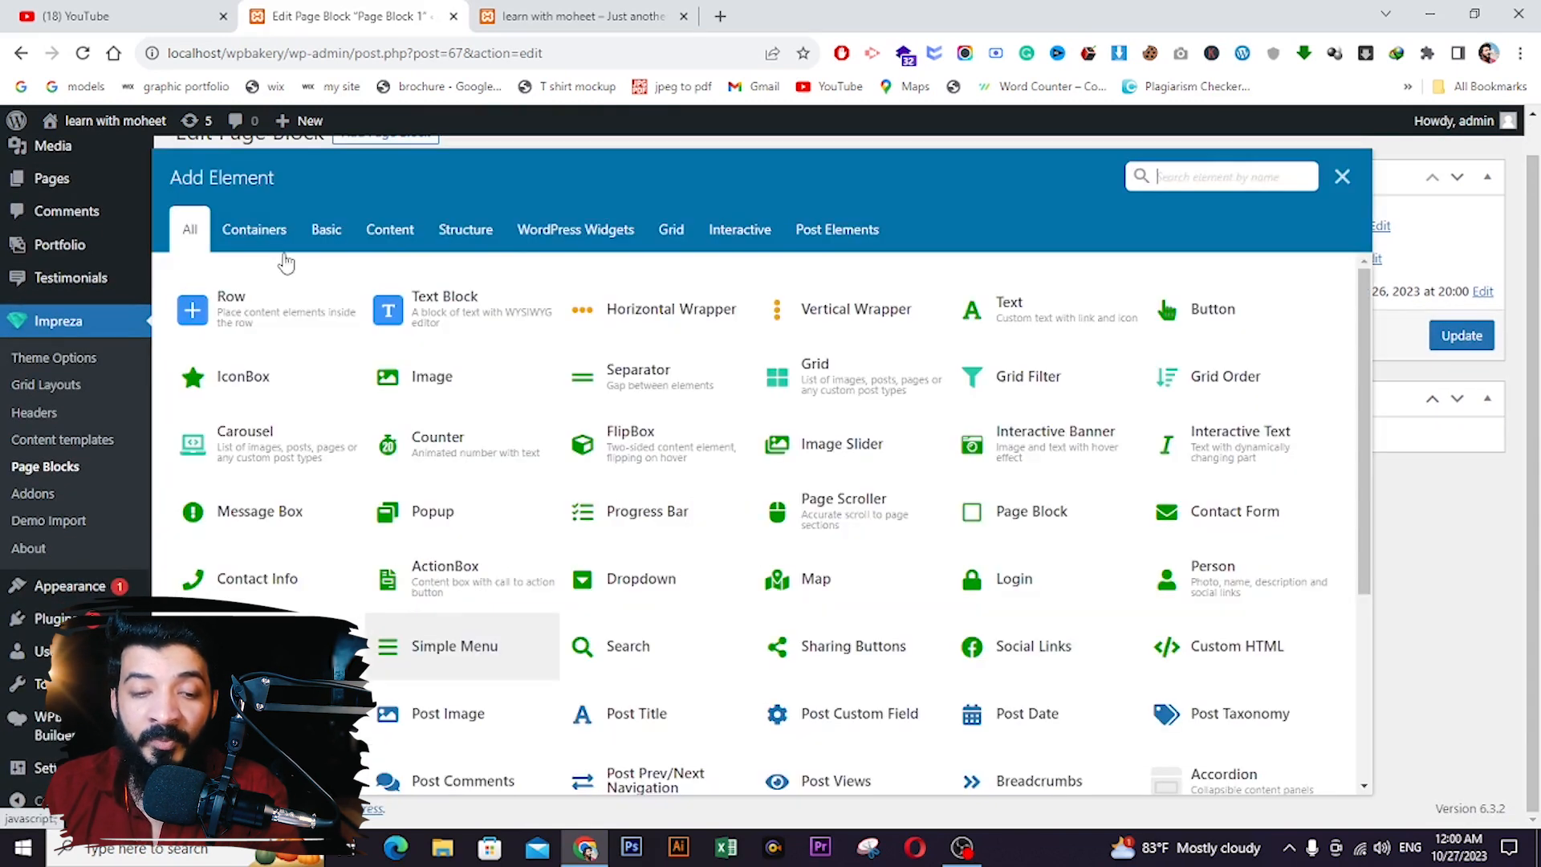
pyautogui.click(226, 306)
pyautogui.moveTo(227, 410)
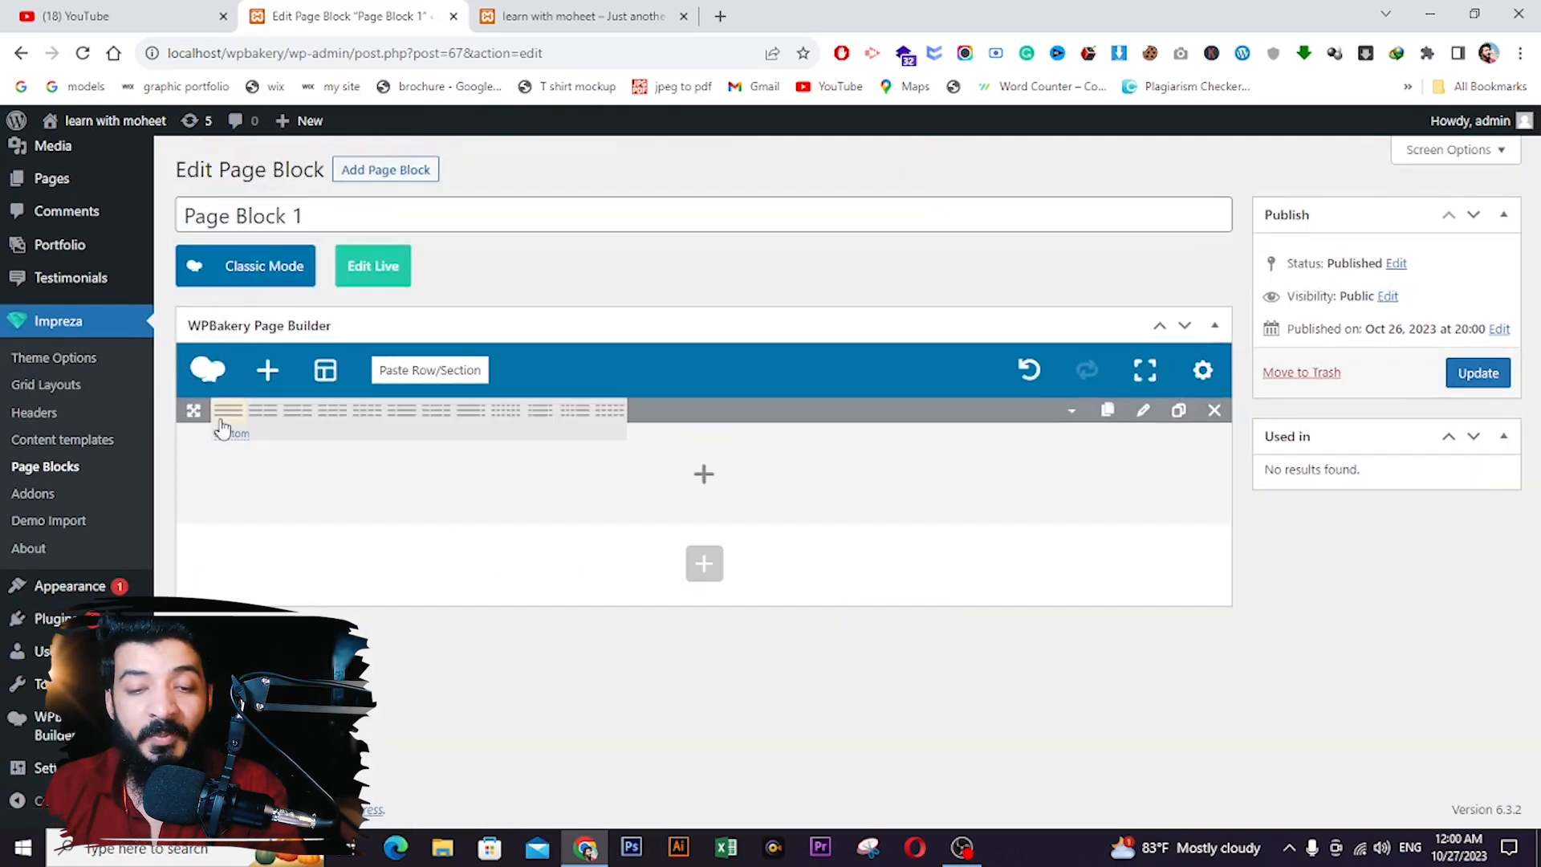
pyautogui.click(367, 411)
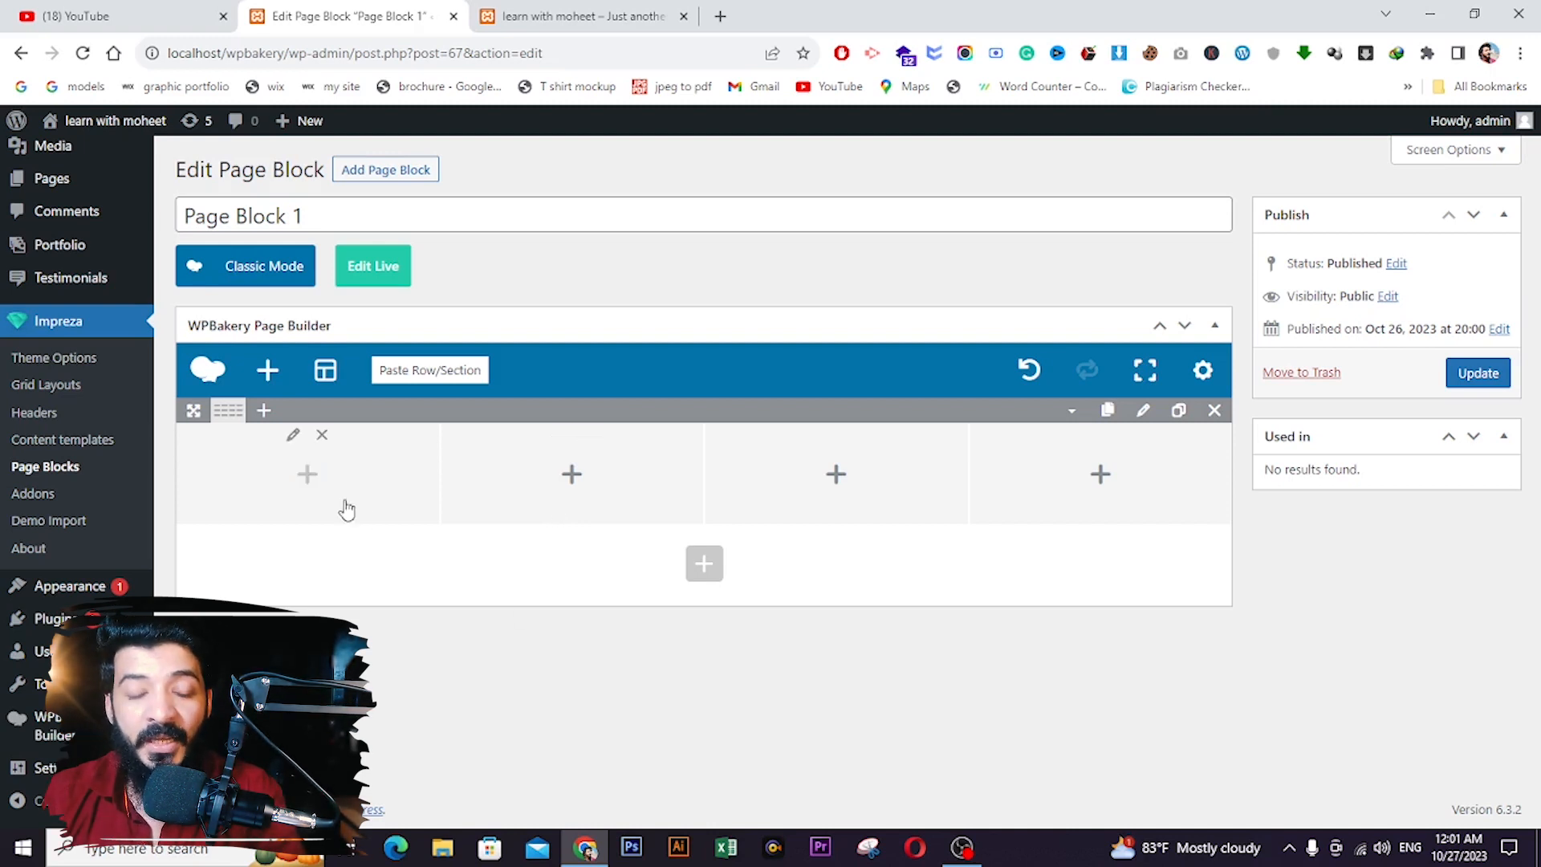
pyautogui.click(313, 483)
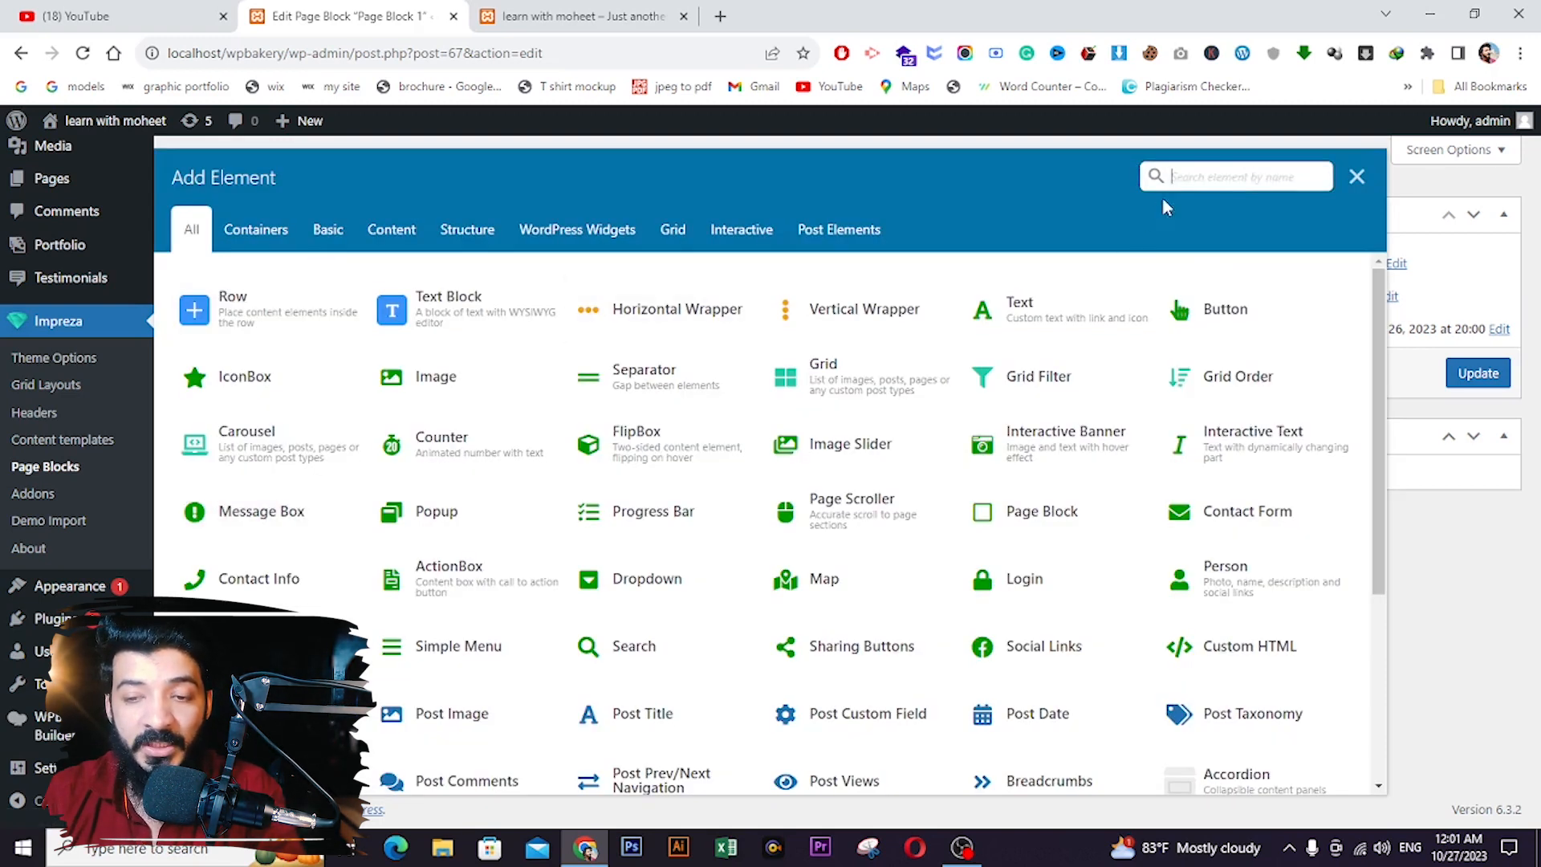
pyautogui.click(503, 320)
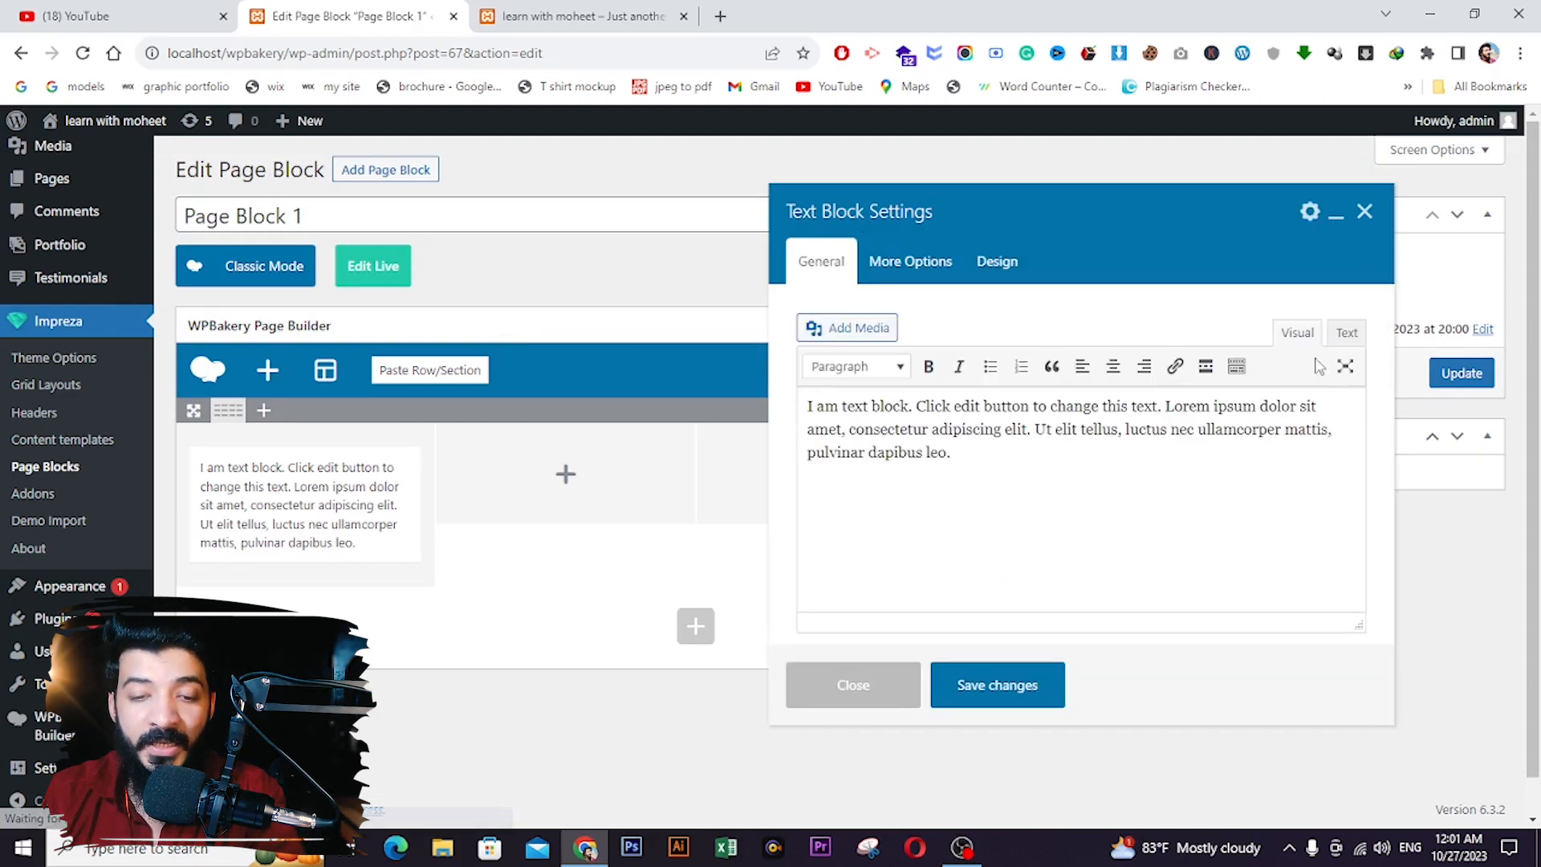
# - Replace column one's Text Block with a Text element holding a phone number
pyautogui.click(1365, 211)
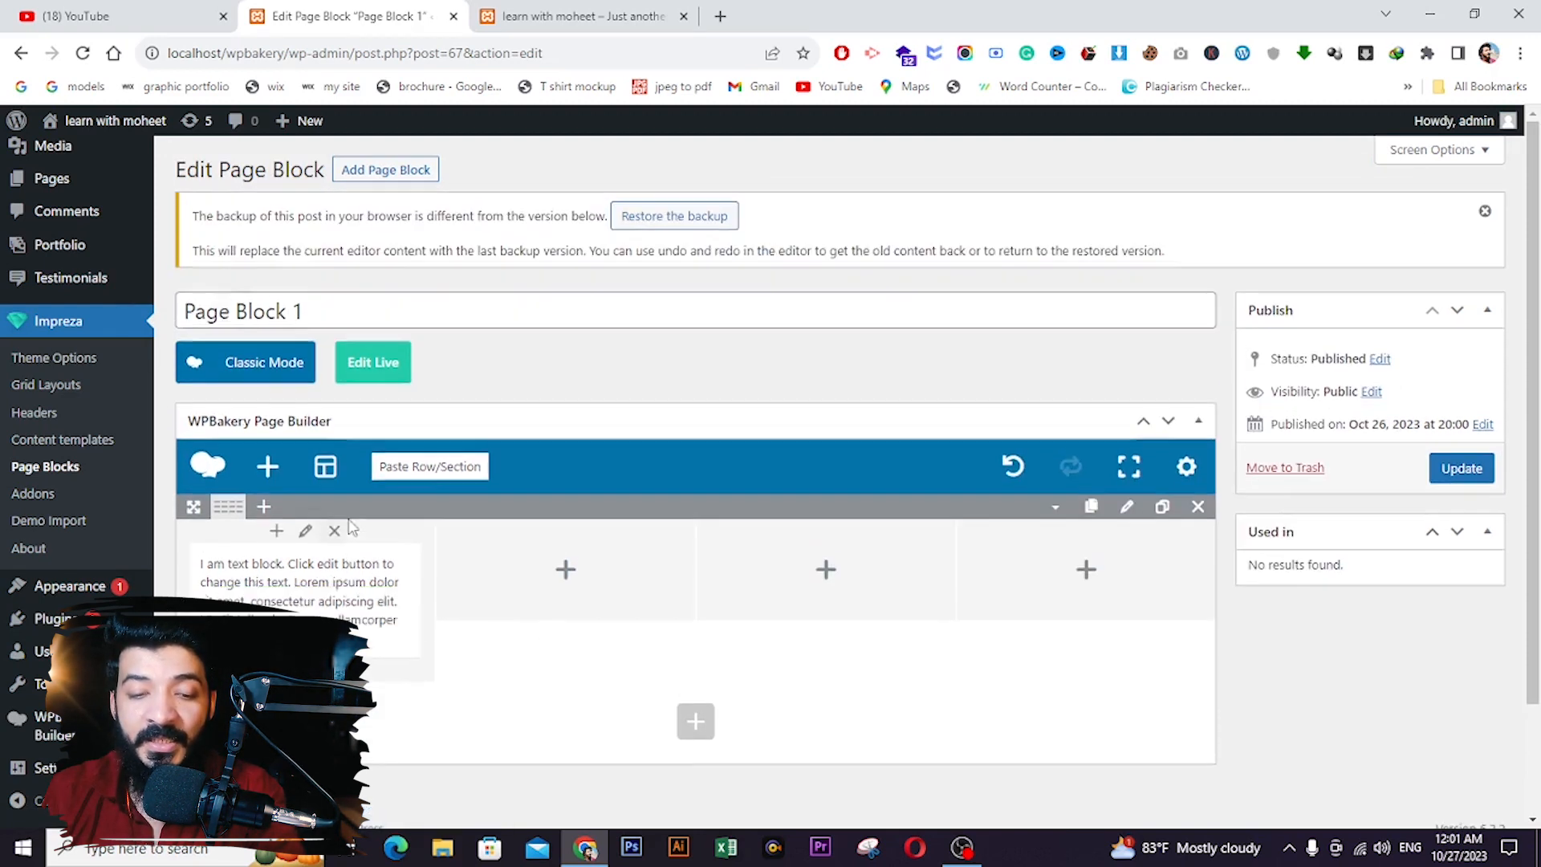
pyautogui.click(375, 604)
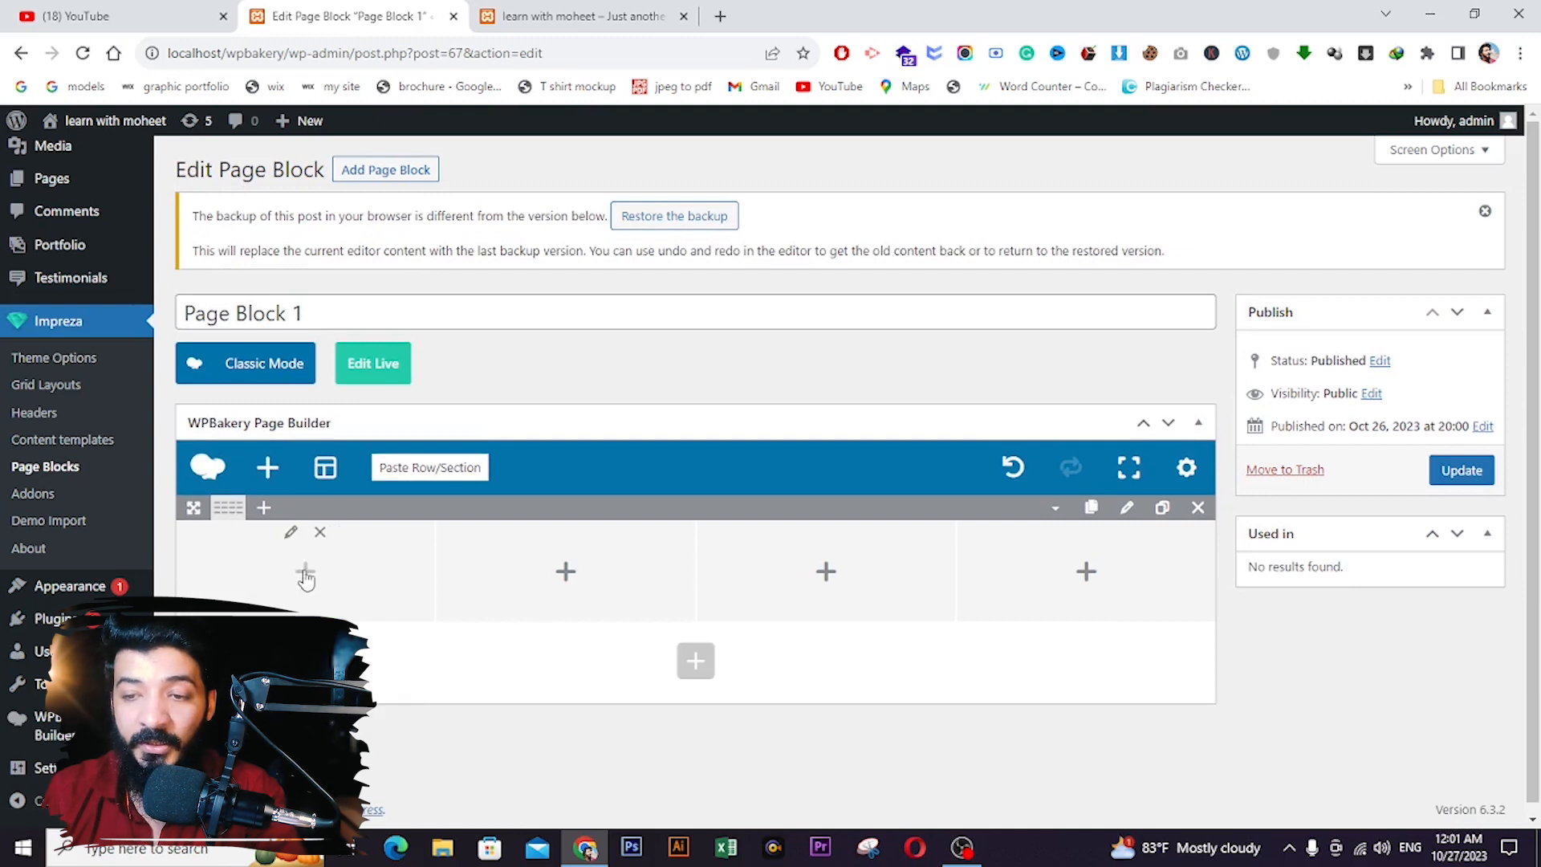
pyautogui.click(304, 572)
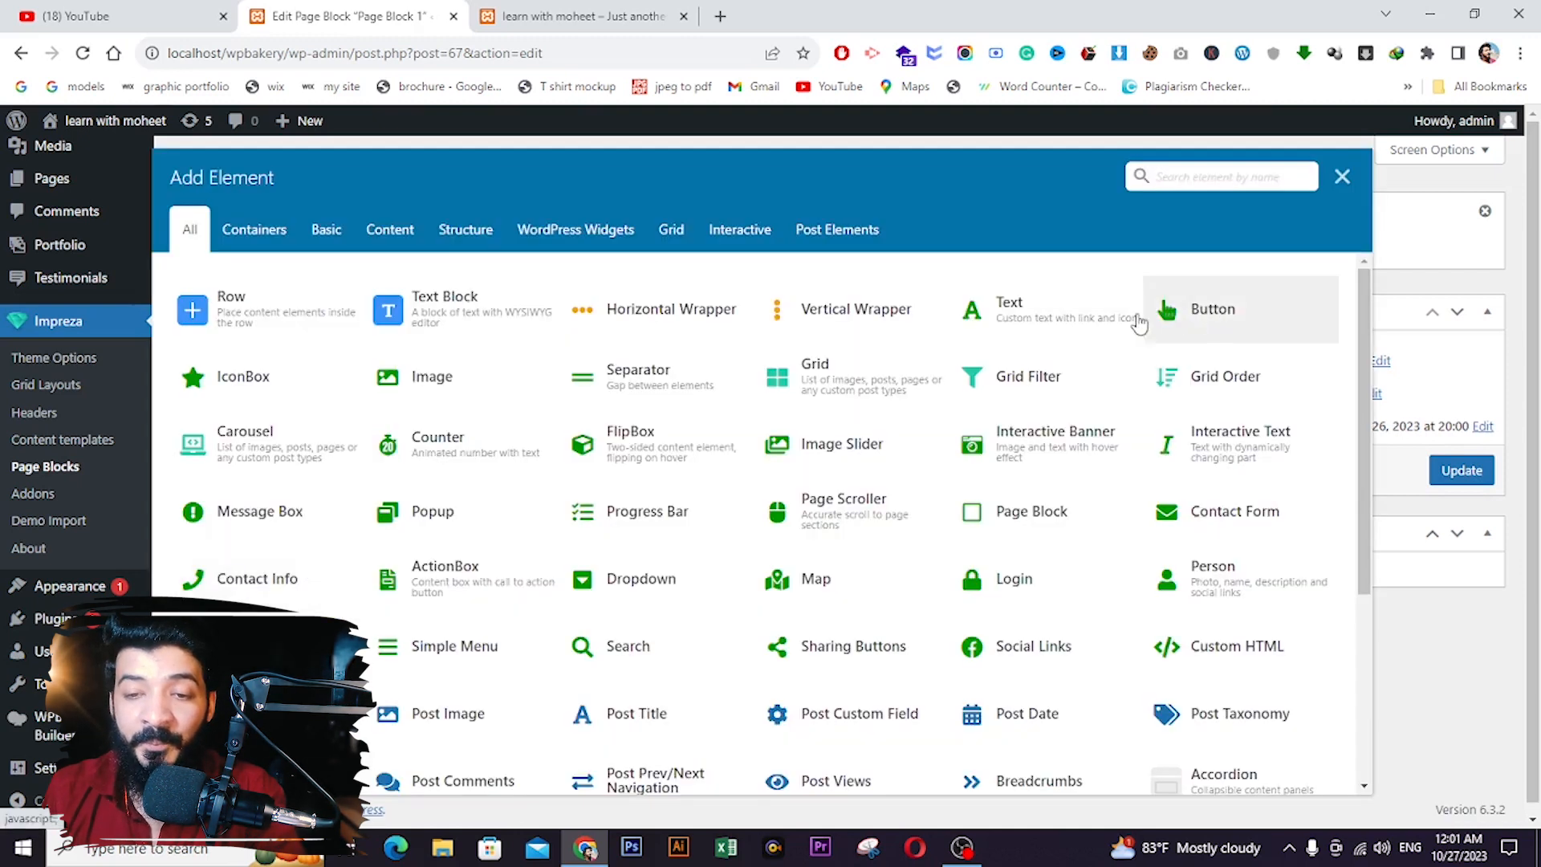
pyautogui.click(1029, 324)
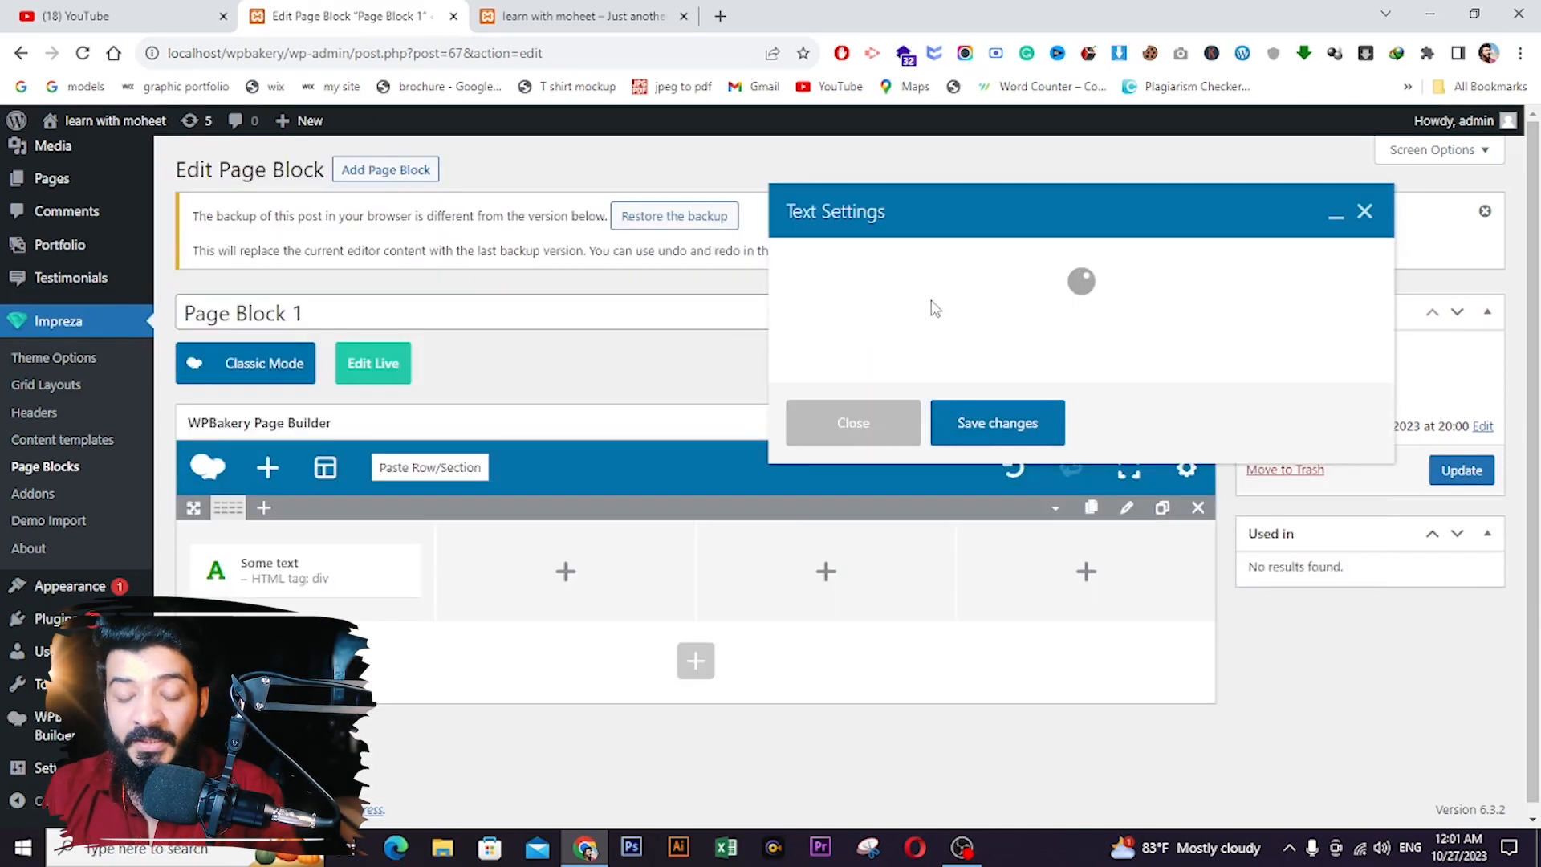
pyautogui.tripleClick(855, 349)
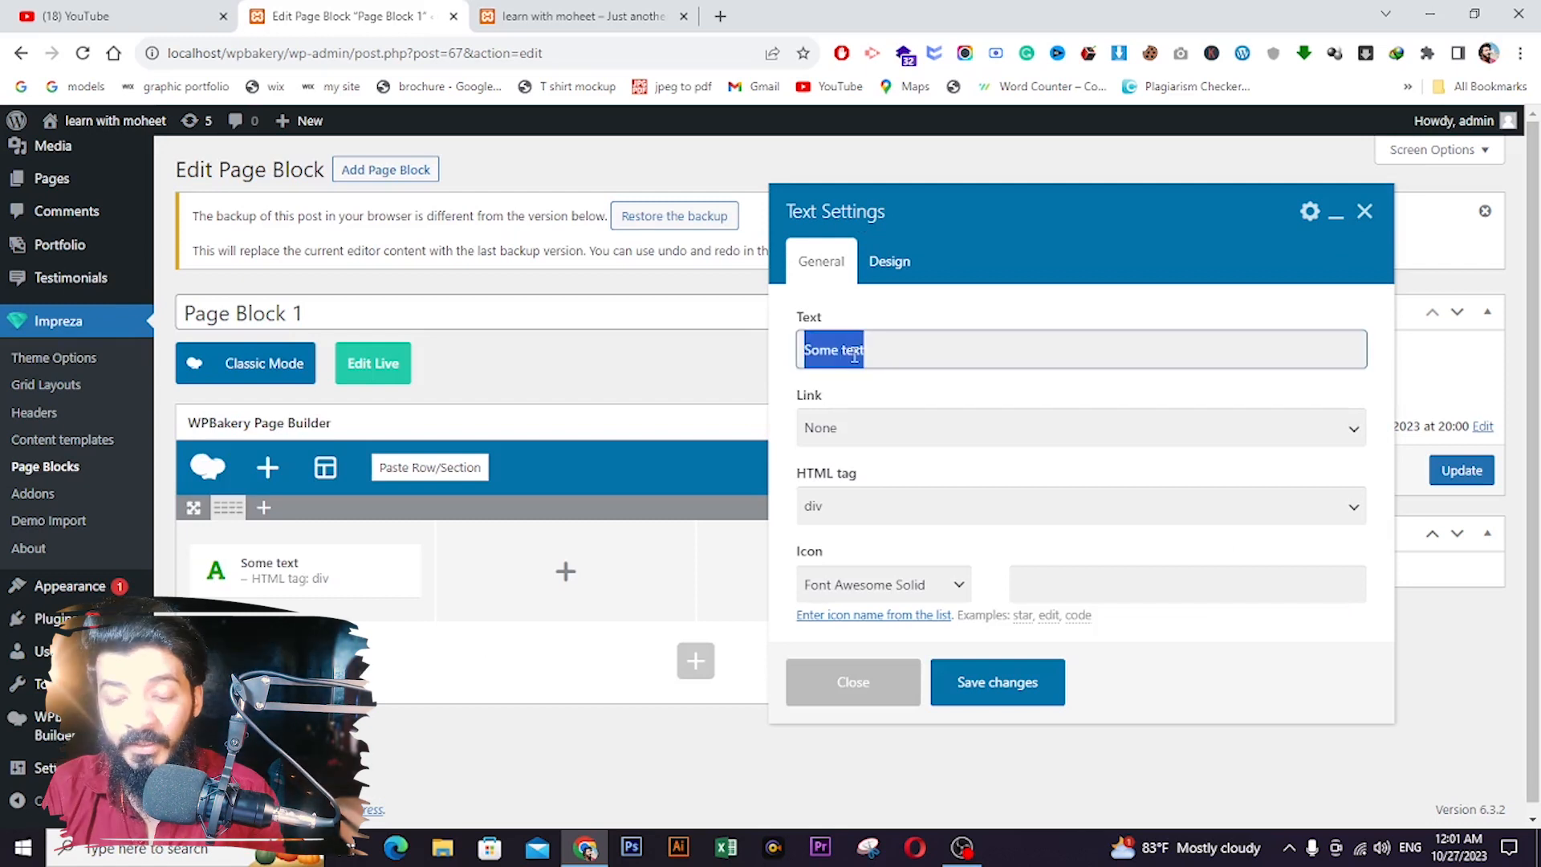
pyautogui.press('BackSpace')
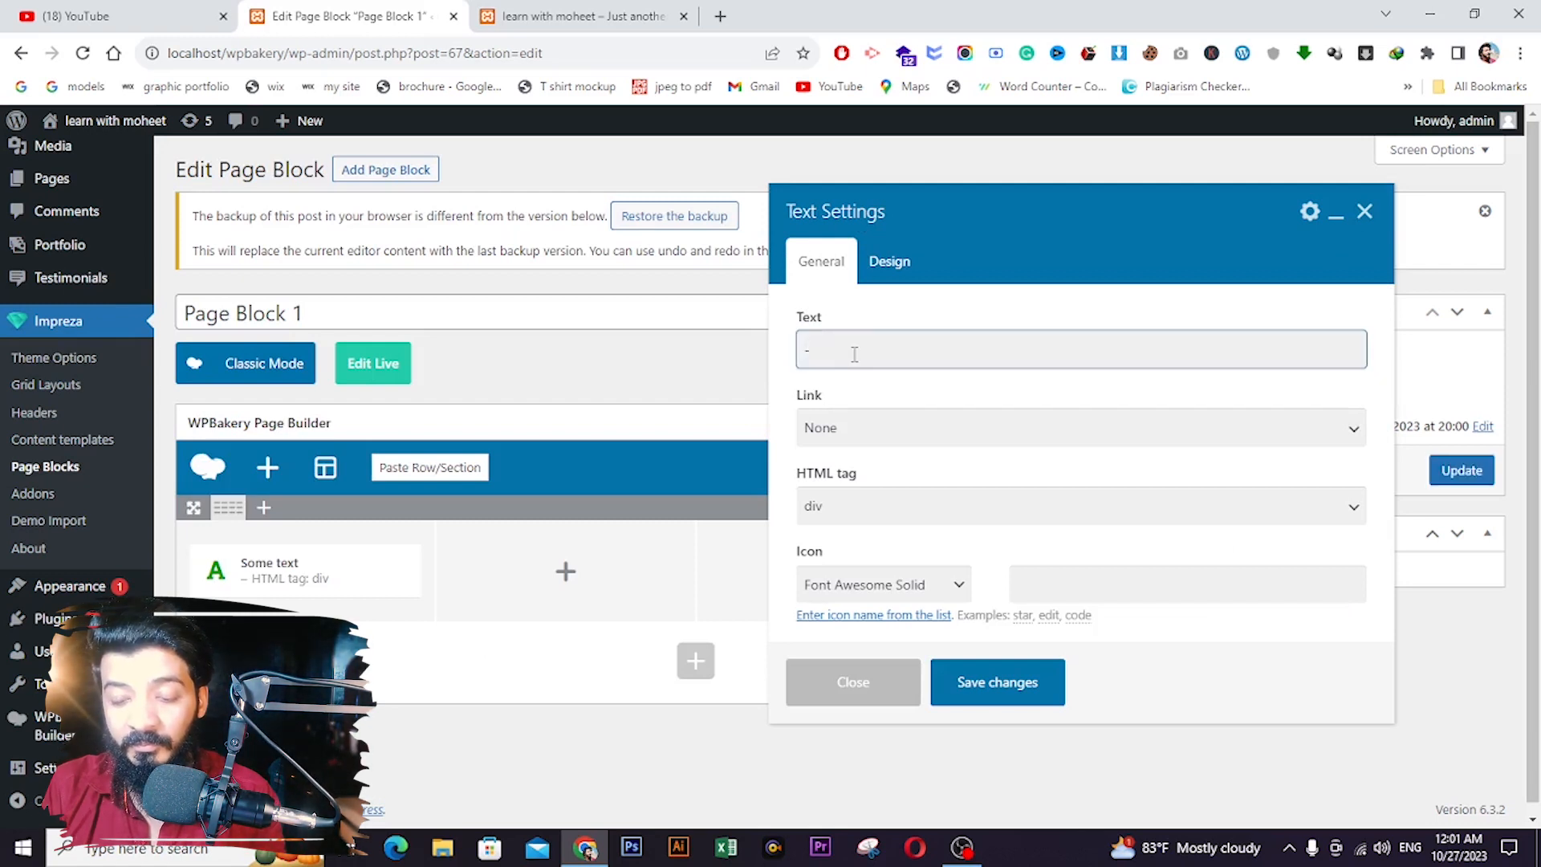
pyautogui.write('+92929829')
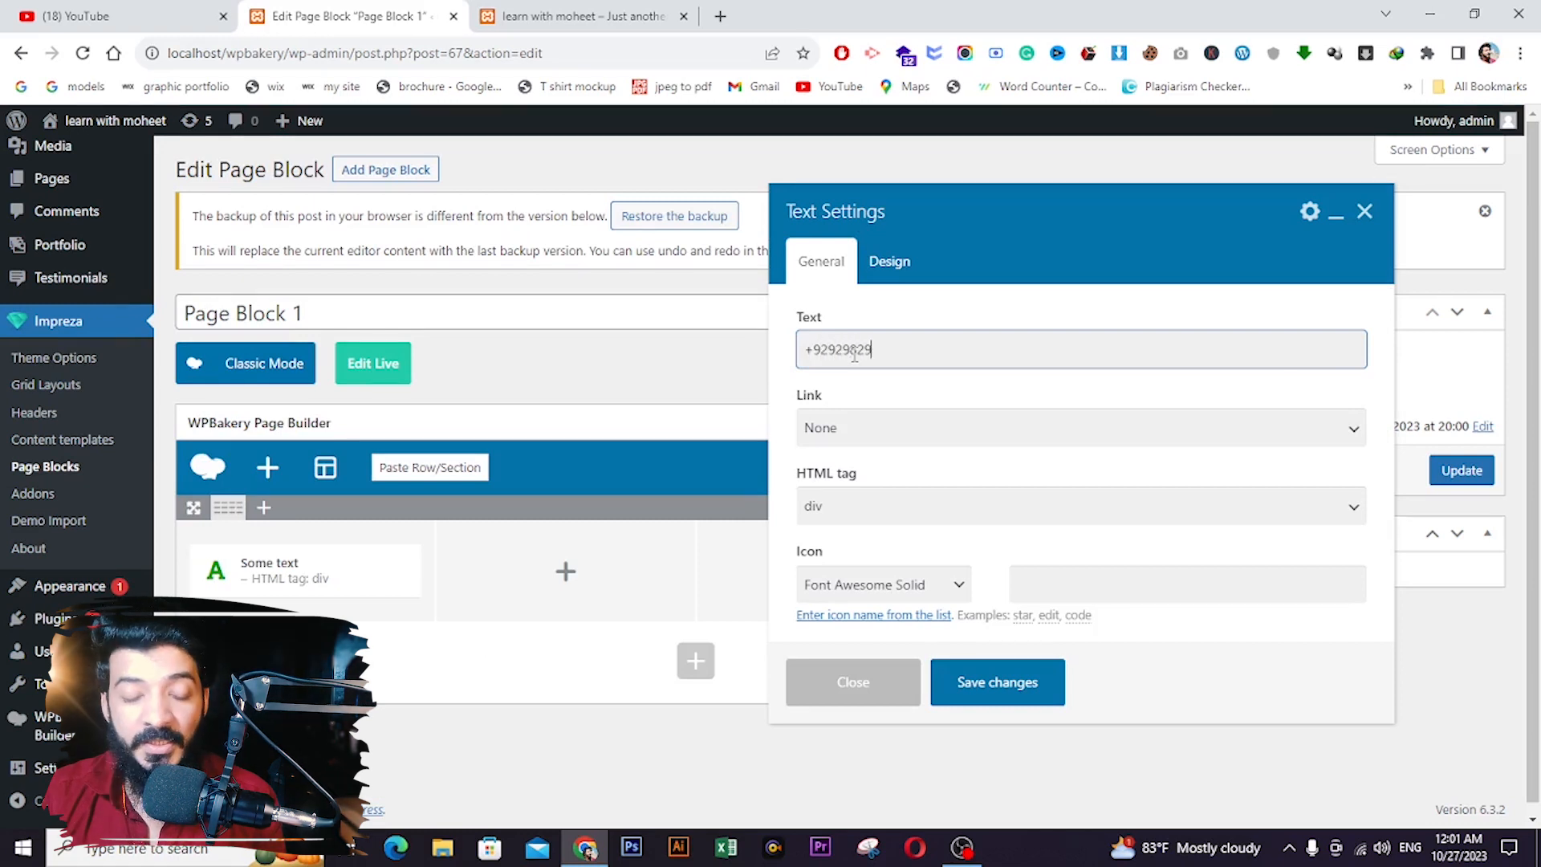
pyautogui.click(975, 675)
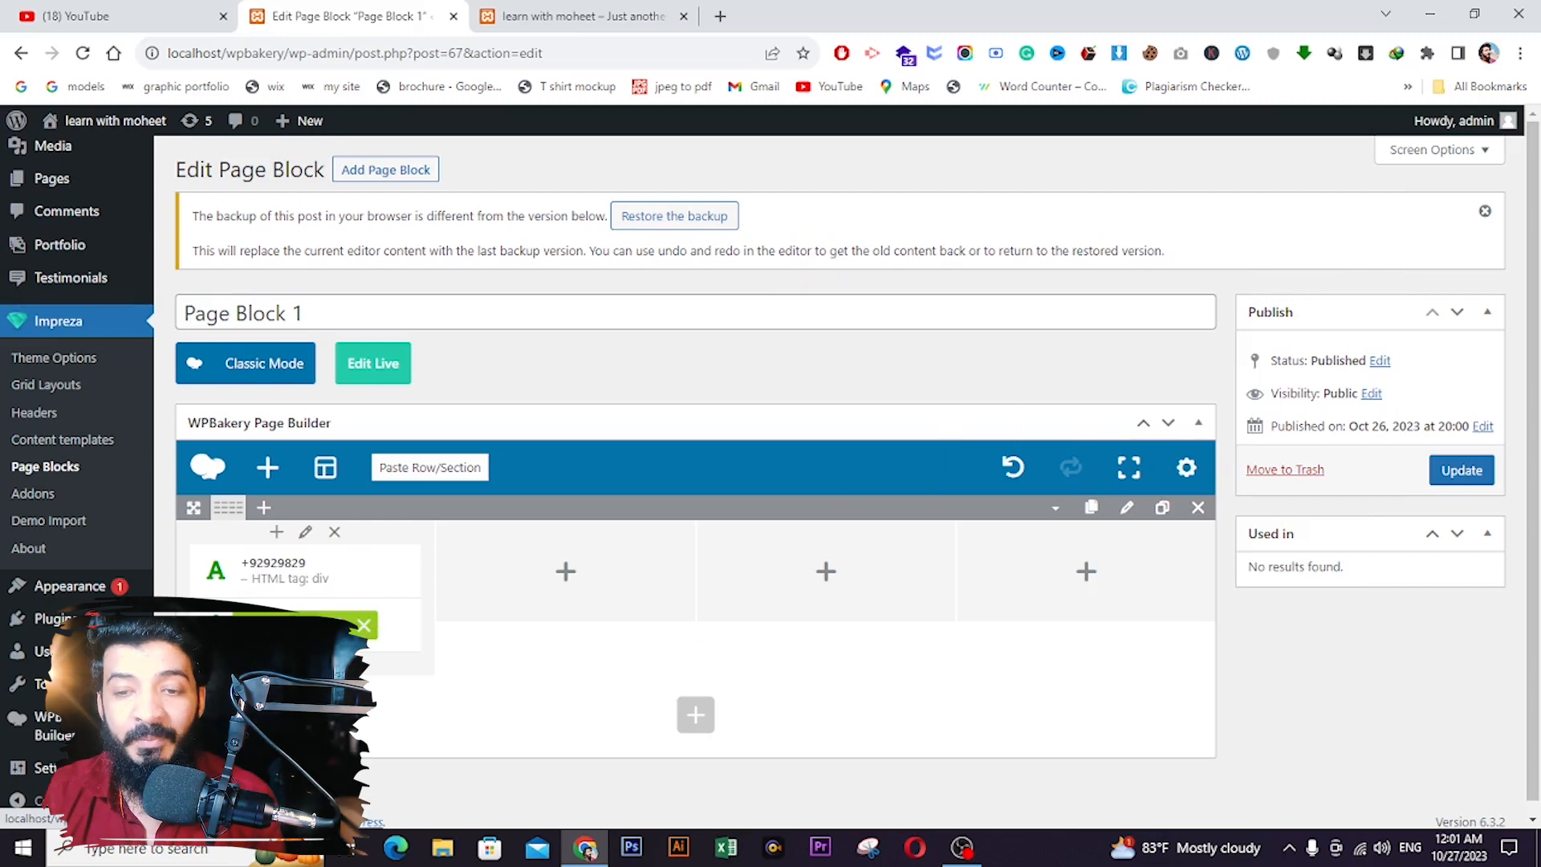
# - Change the second text element's content to a placeholder e-mail address
pyautogui.click(288, 626)
pyautogui.tripleClick(859, 353)
pyautogui.write('sfsfsfs@fef')
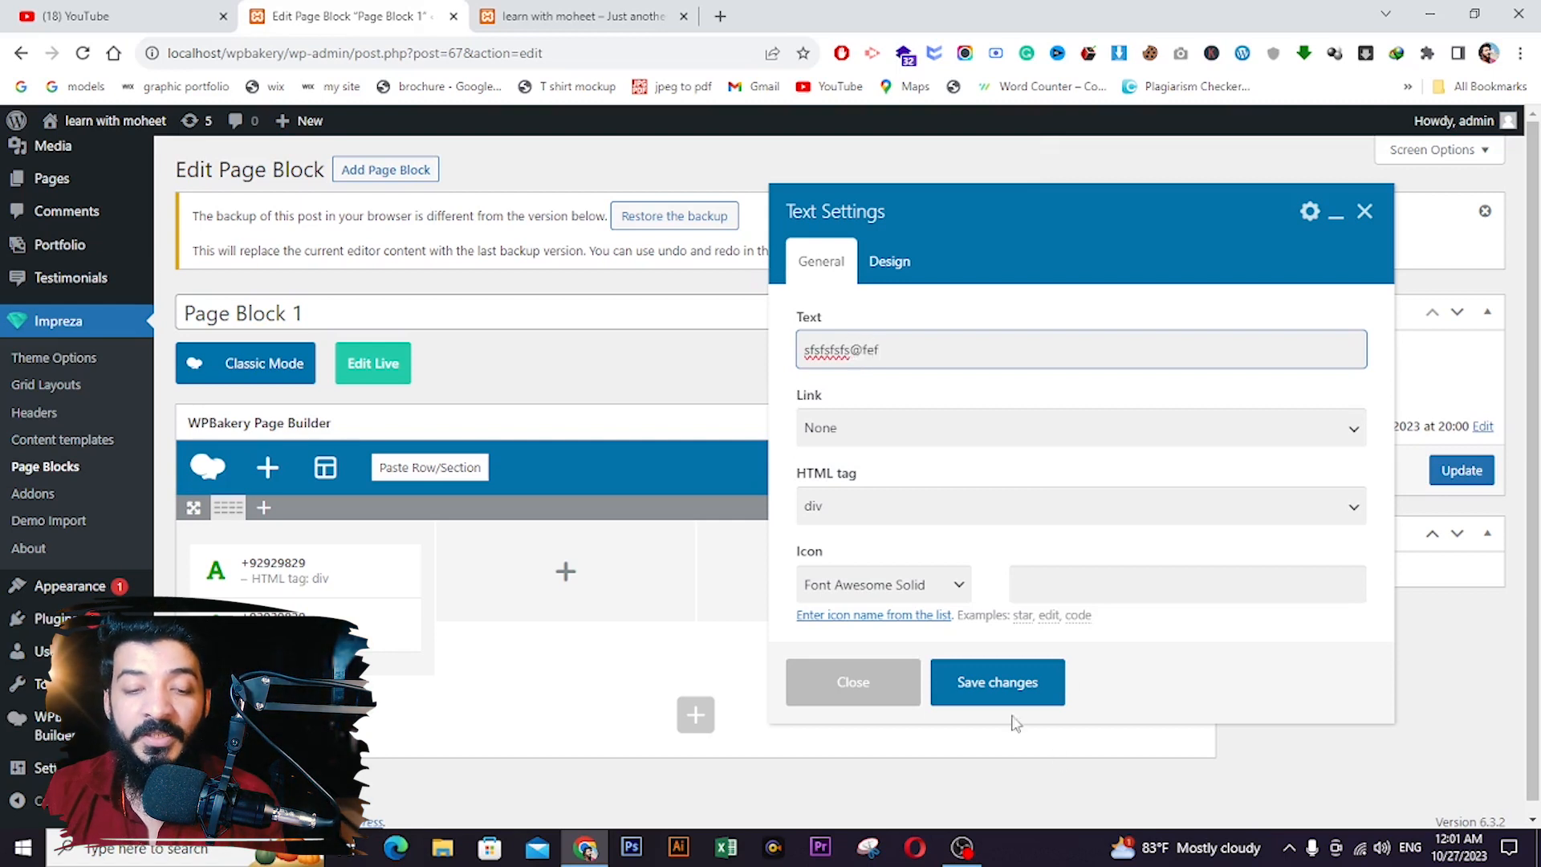
pyautogui.click(993, 700)
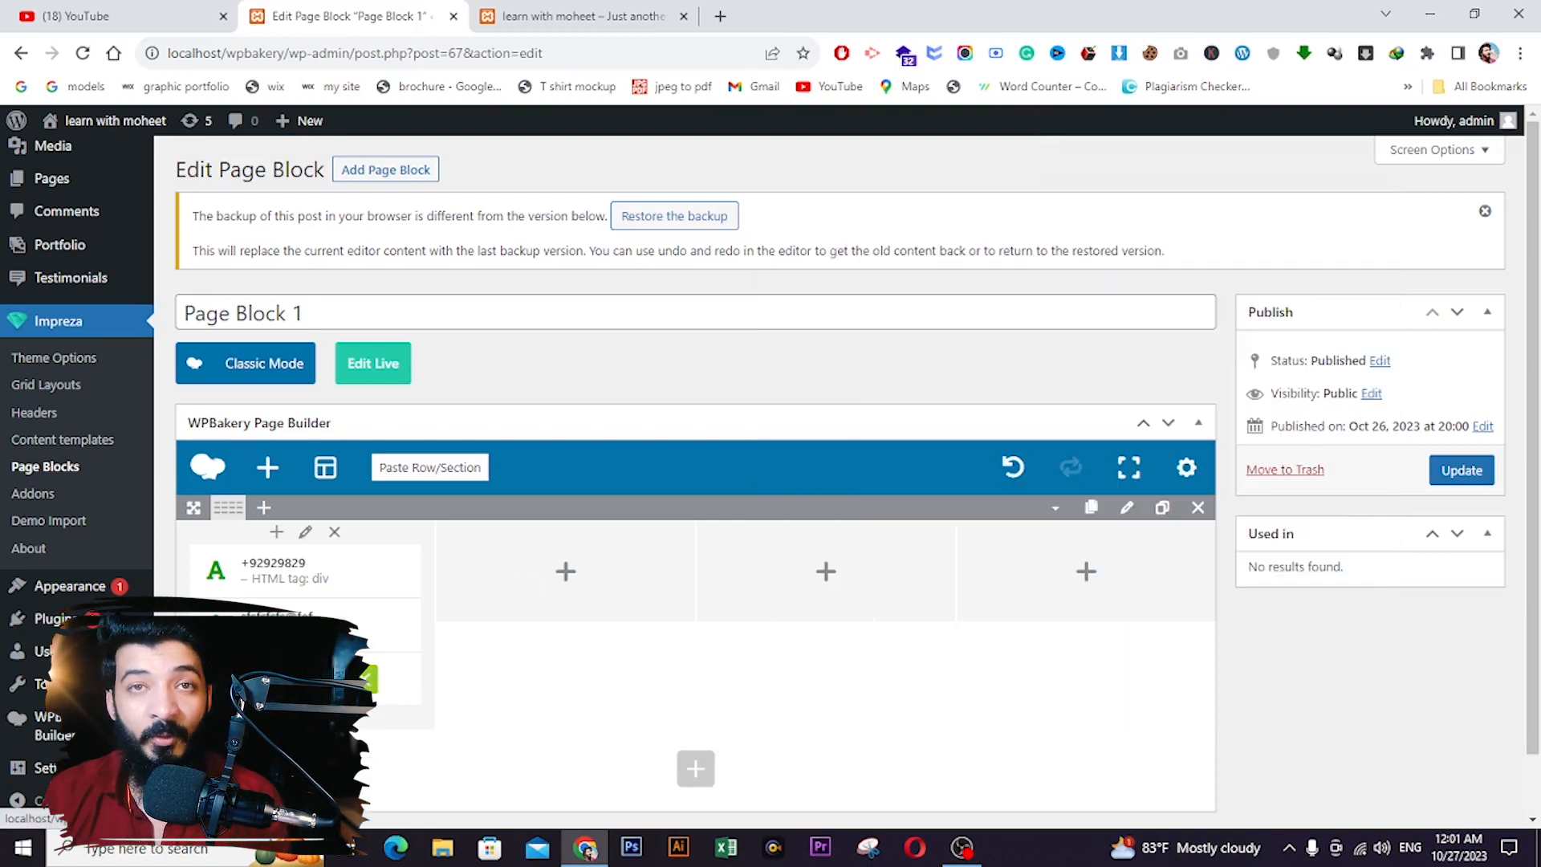
# - Edit the text after the @ in the third text element, then open Add Element
pyautogui.click(303, 679)
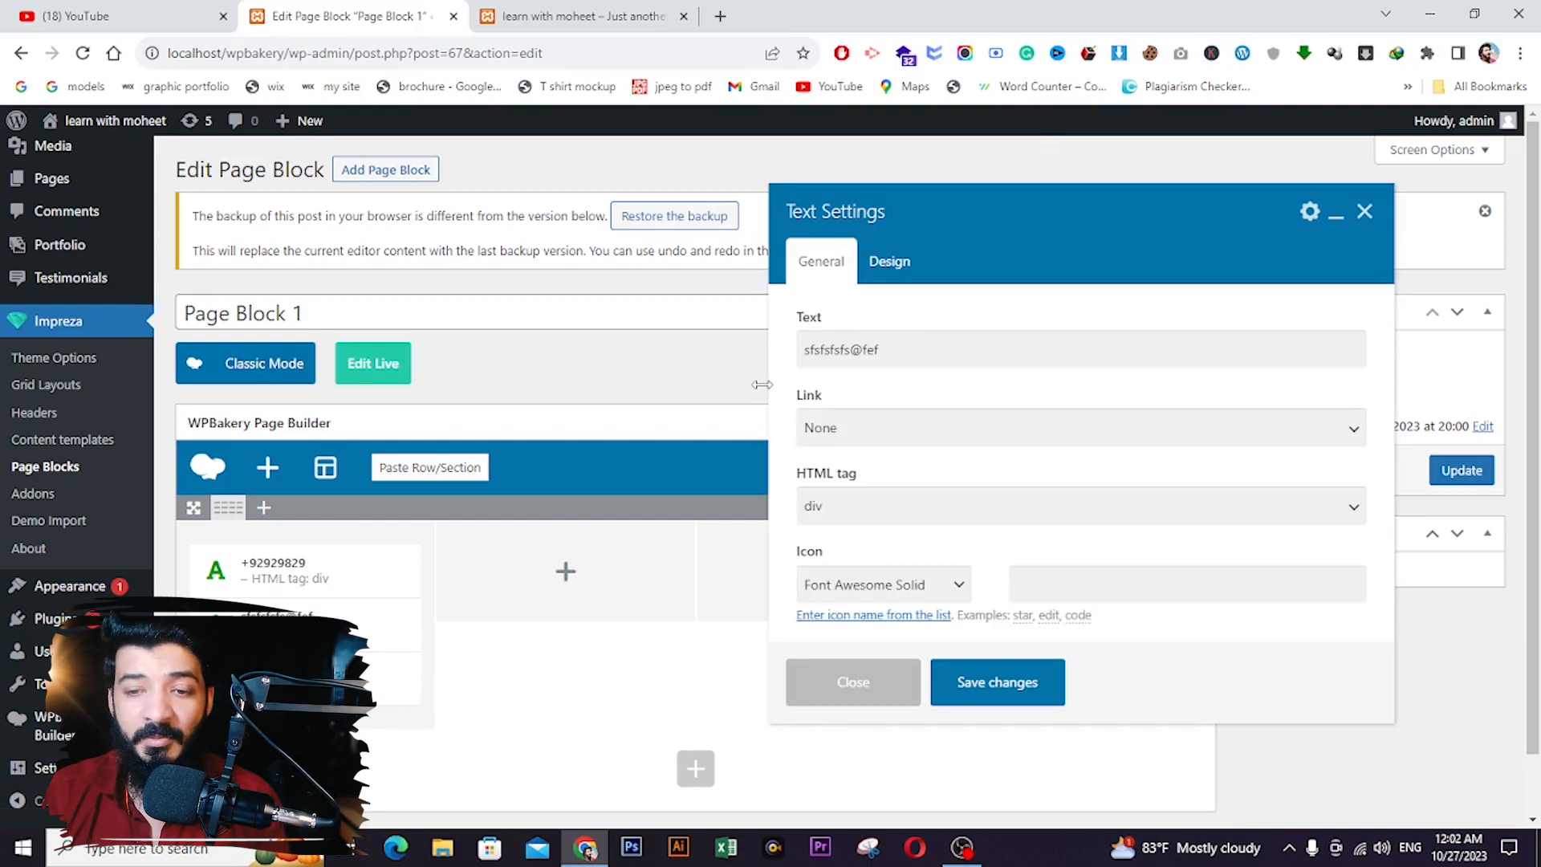
pyautogui.click(908, 351)
pyautogui.doubleClick(908, 350)
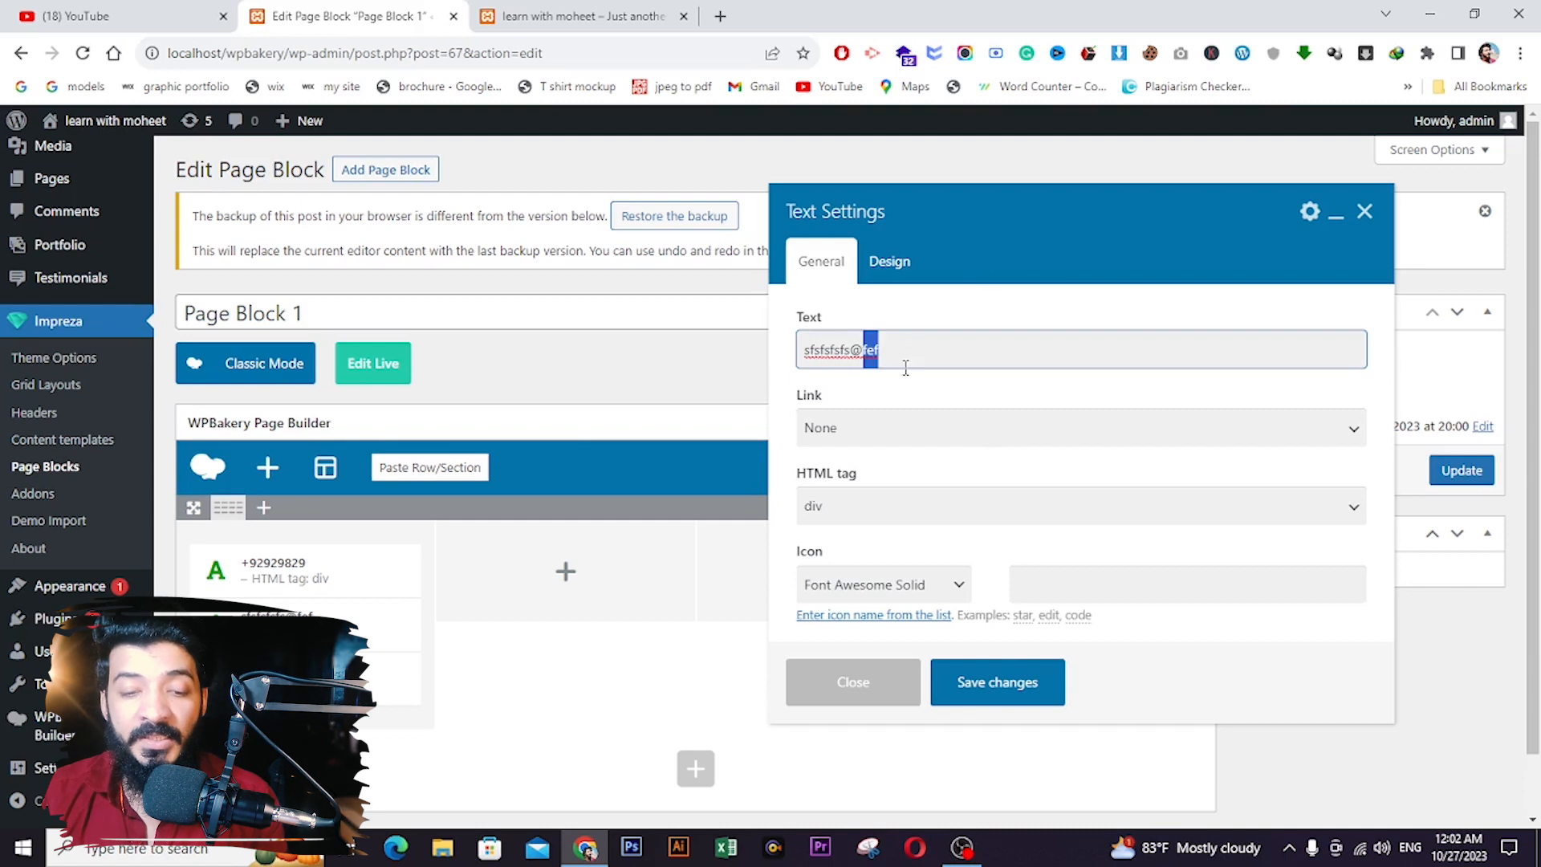
pyautogui.click(997, 684)
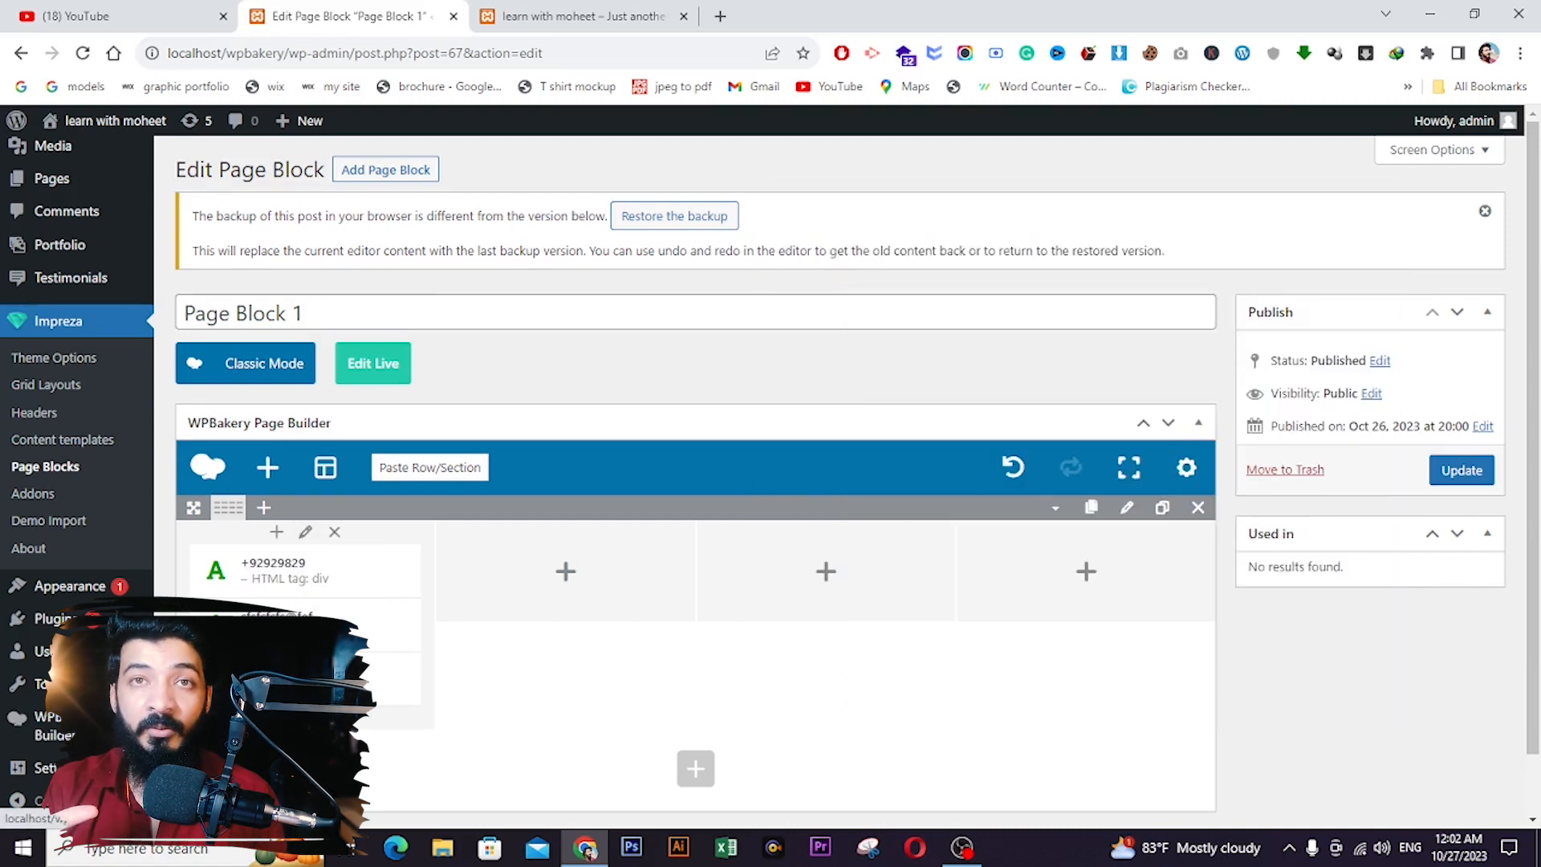
pyautogui.click(276, 531)
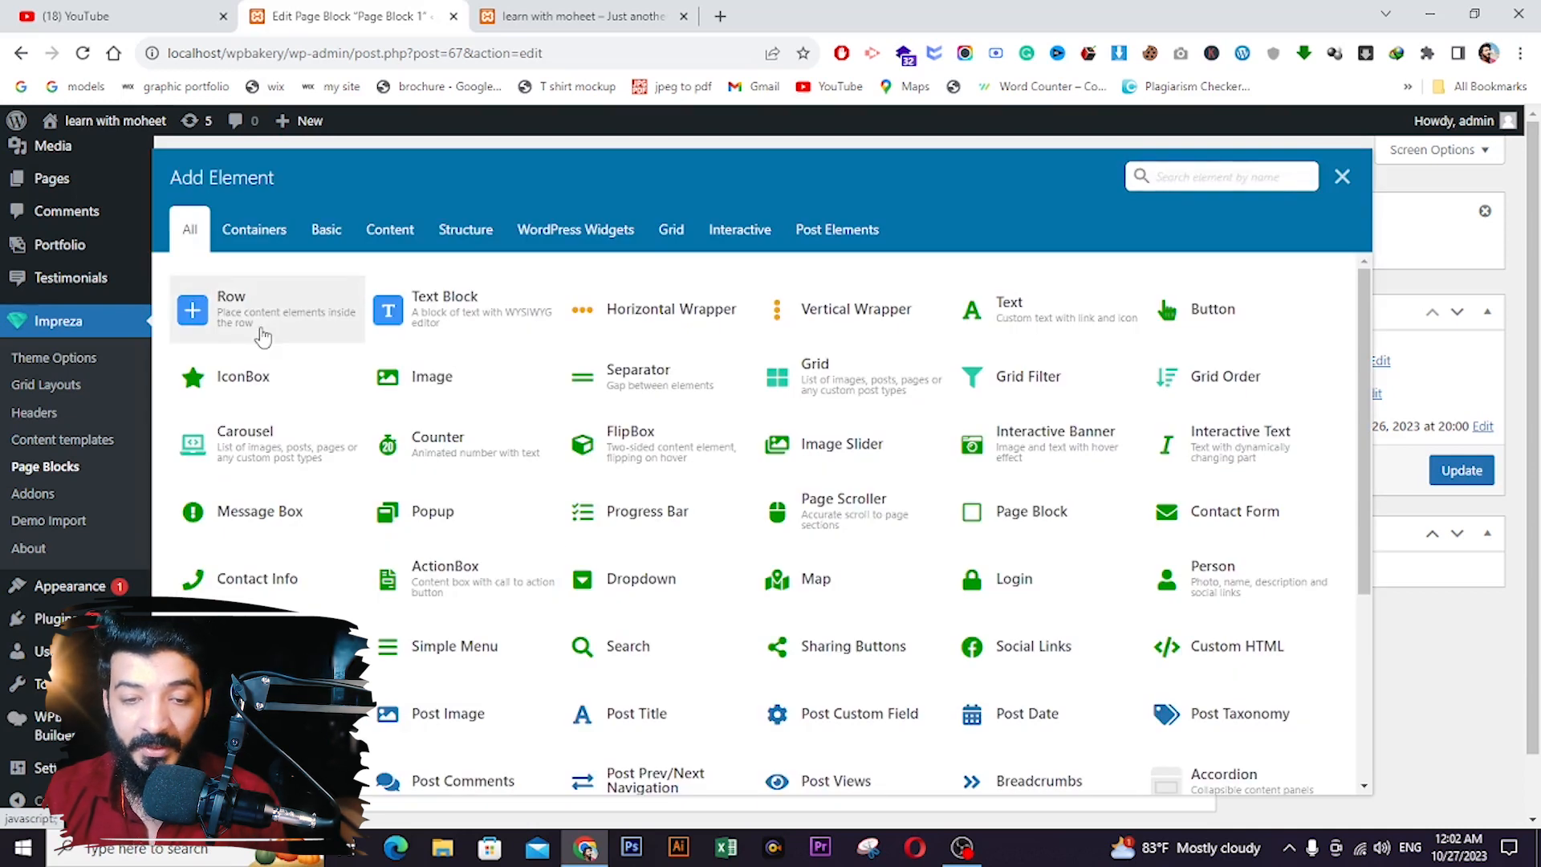
# - Add an Image element with the yellow watch from the Media Library to column one
pyautogui.click(481, 371)
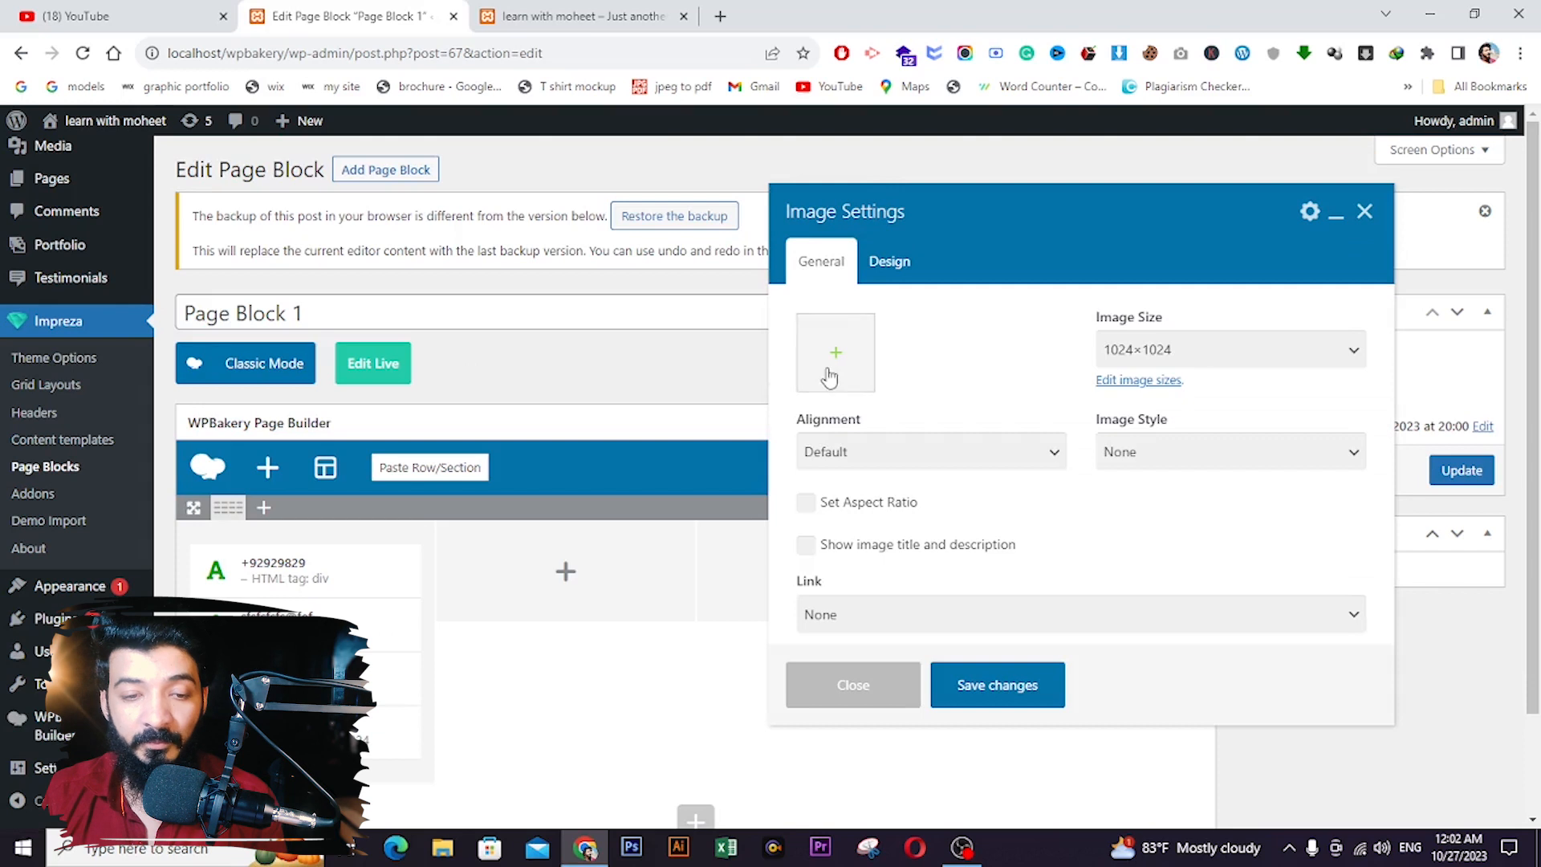
pyautogui.click(831, 376)
pyautogui.click(258, 347)
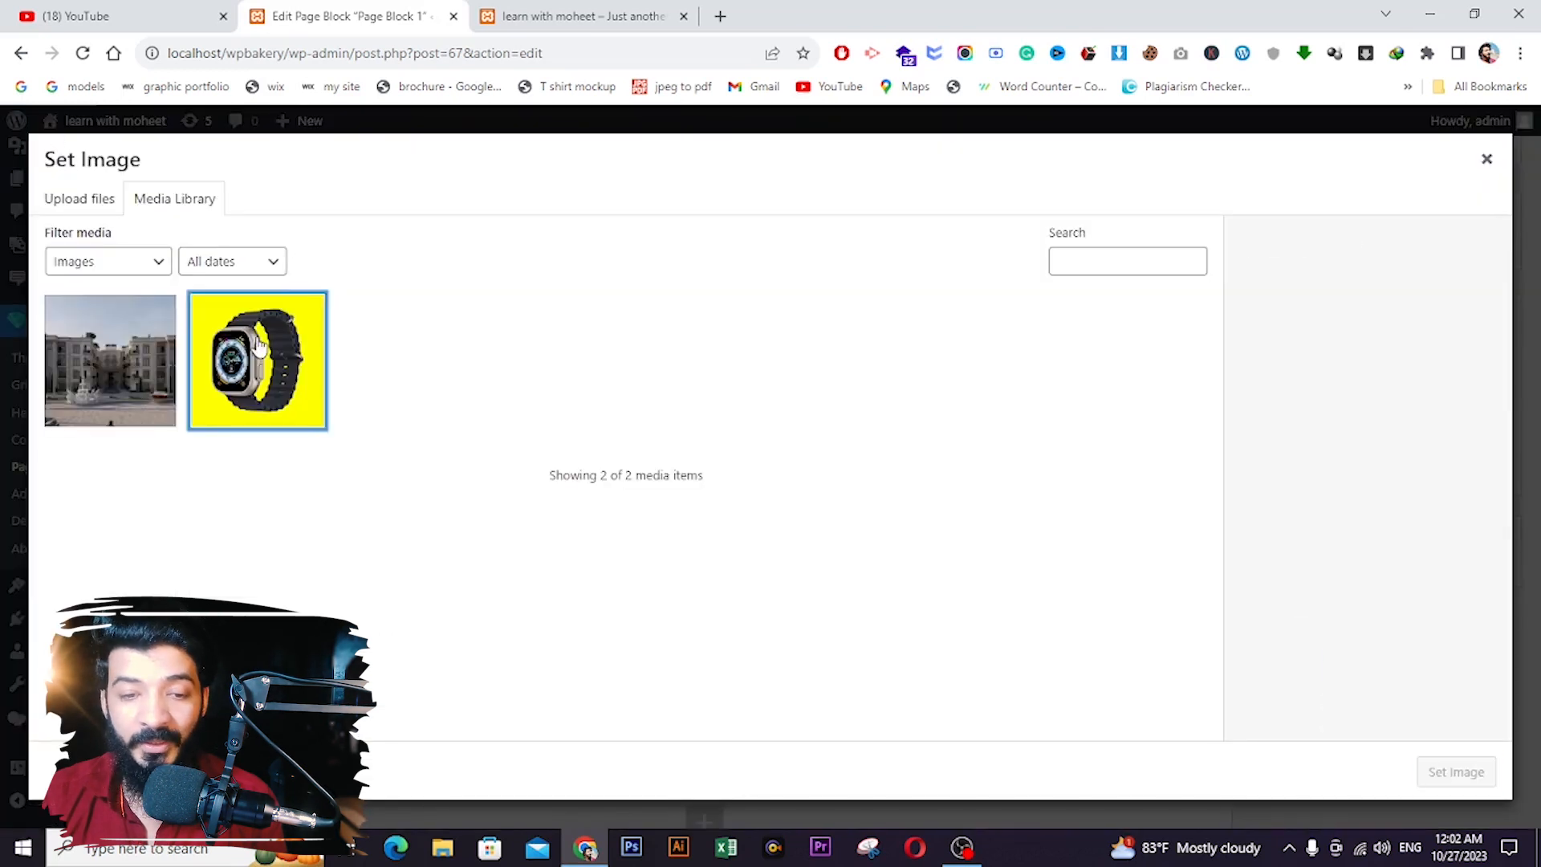
pyautogui.click(1451, 772)
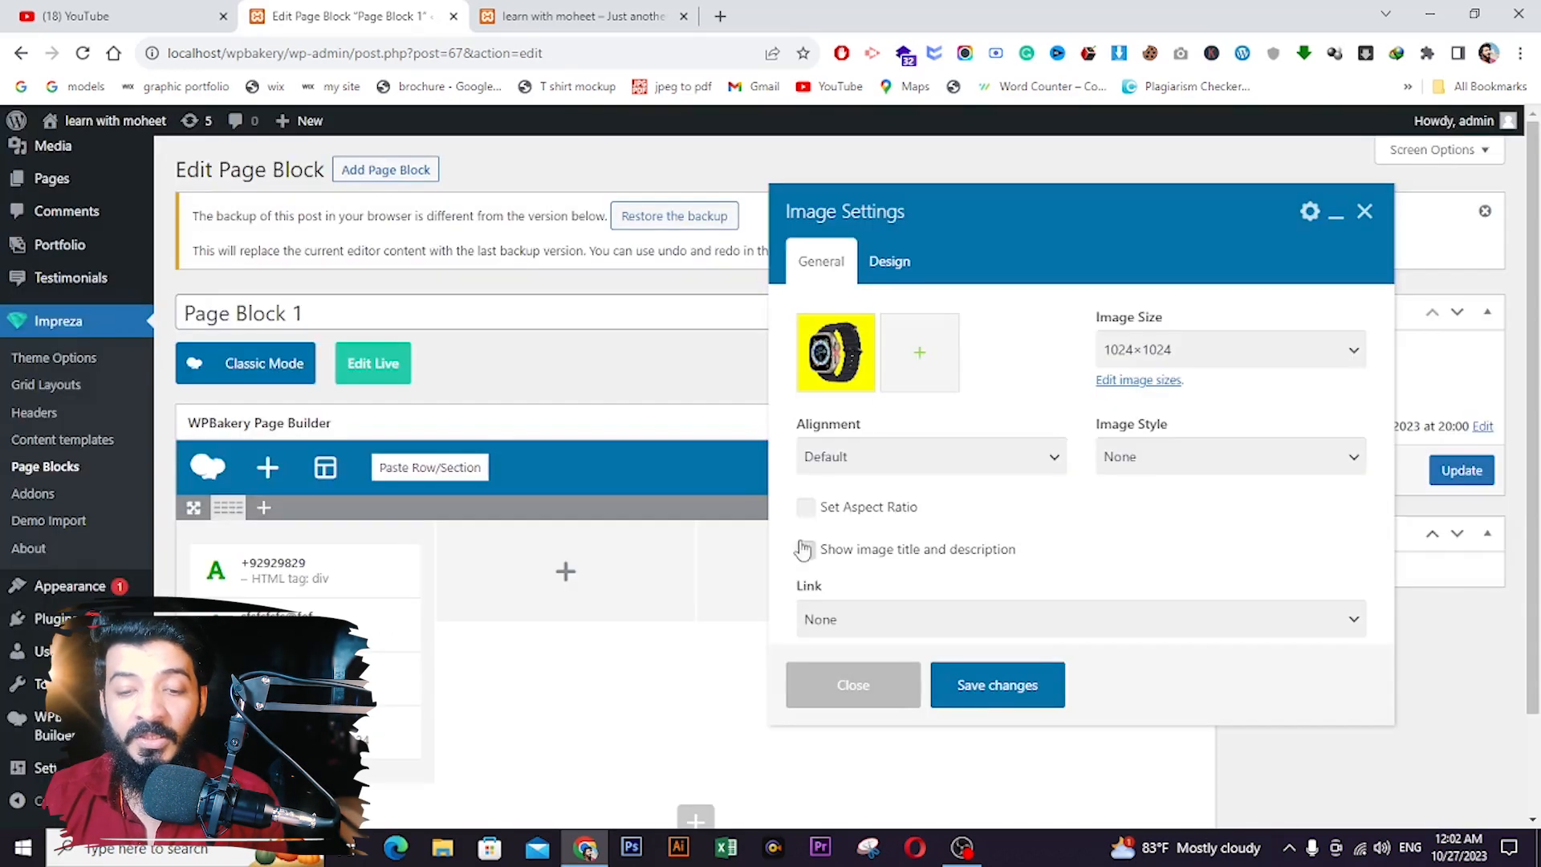
pyautogui.click(989, 697)
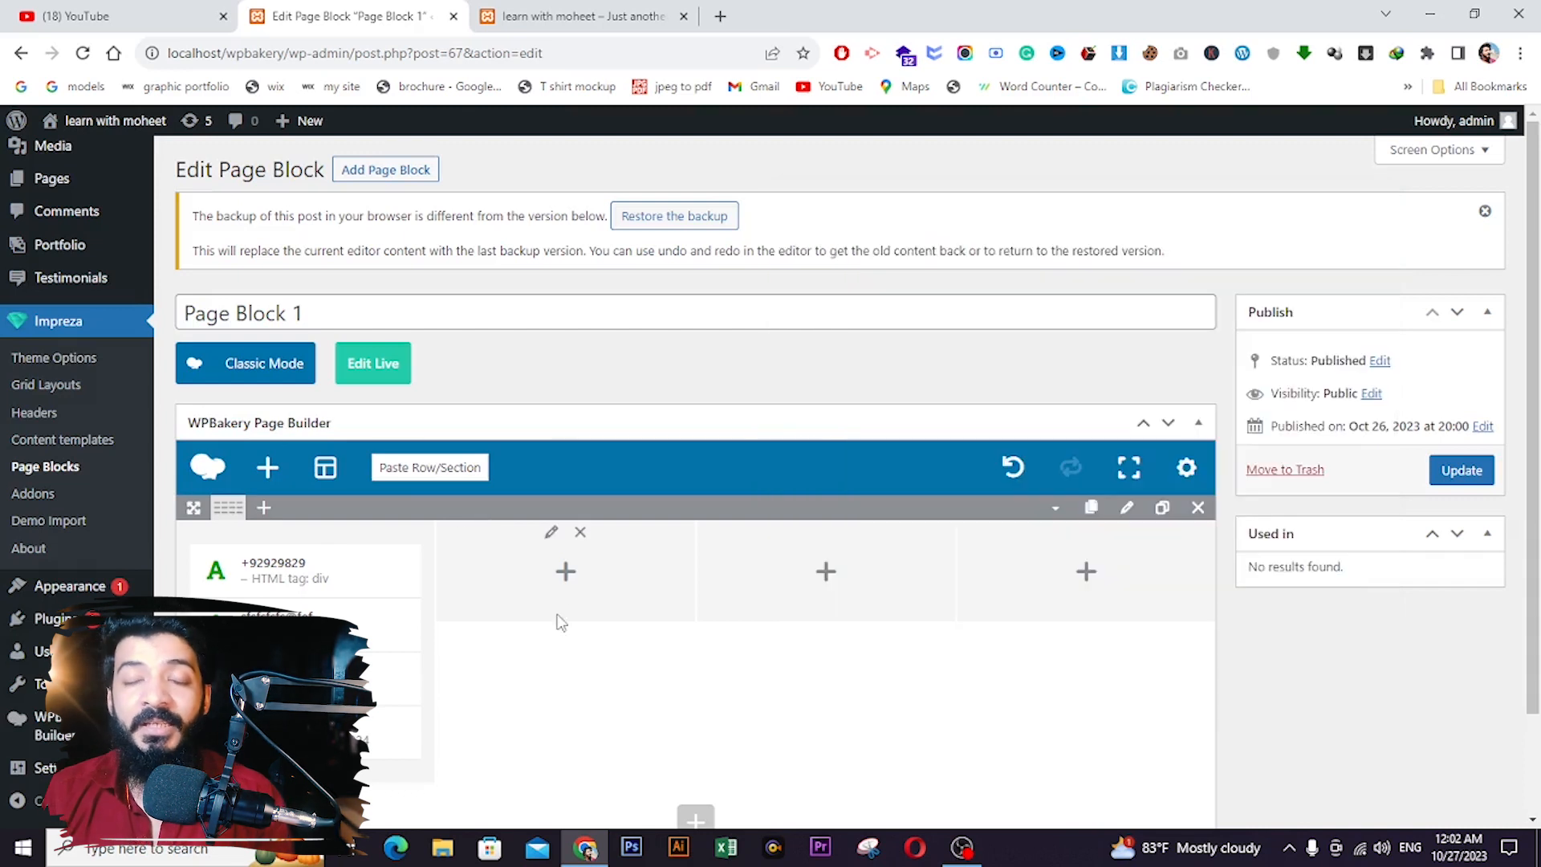
pyautogui.click(558, 578)
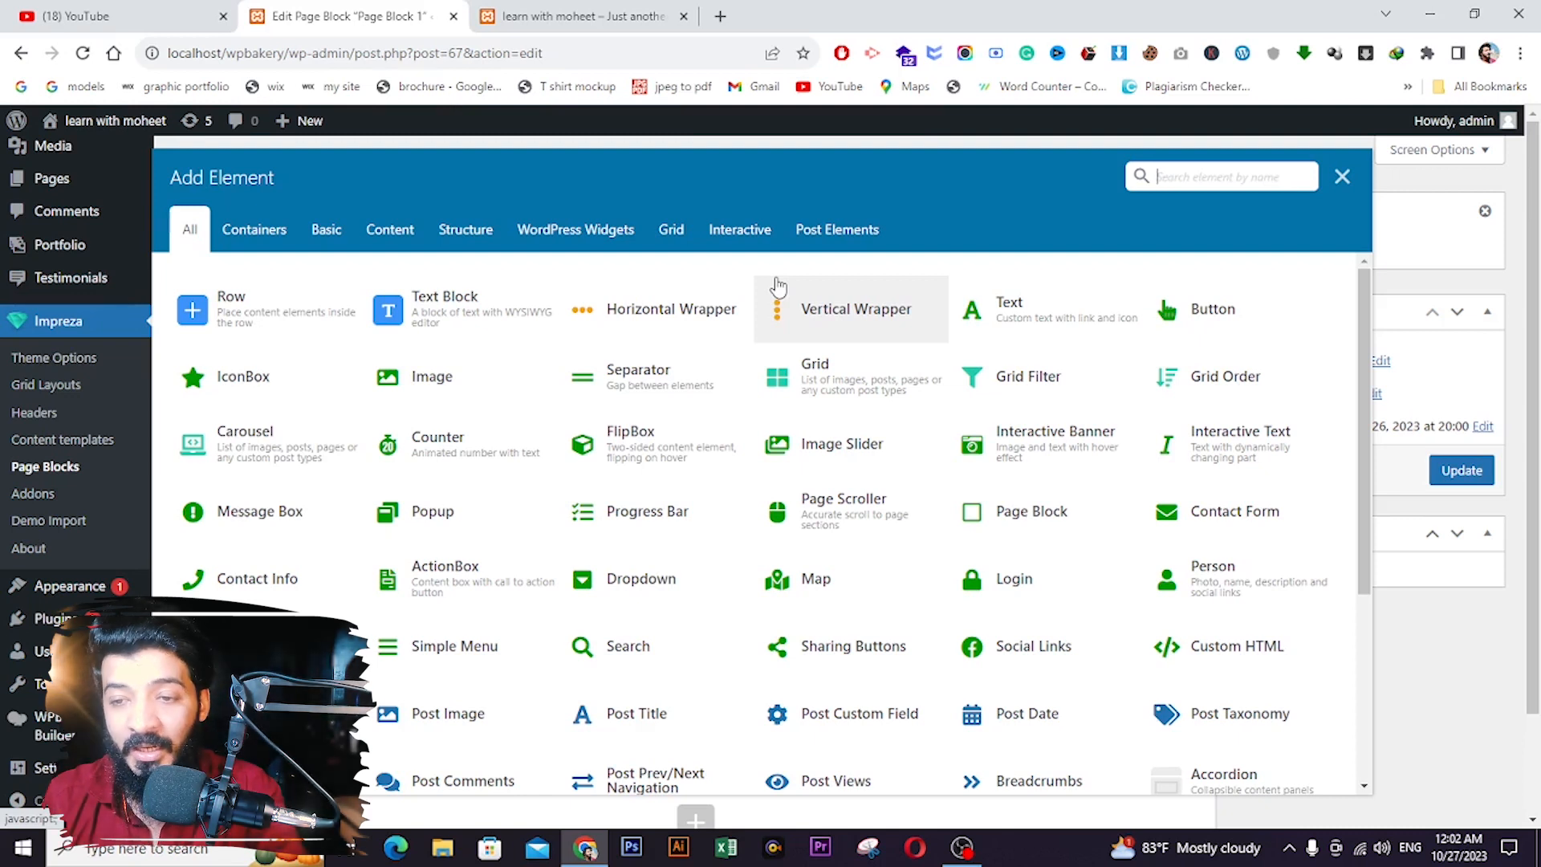
# - Add a Simple Menu element with Vertical layout to column two
pyautogui.click(1186, 187)
pyautogui.write('menu')
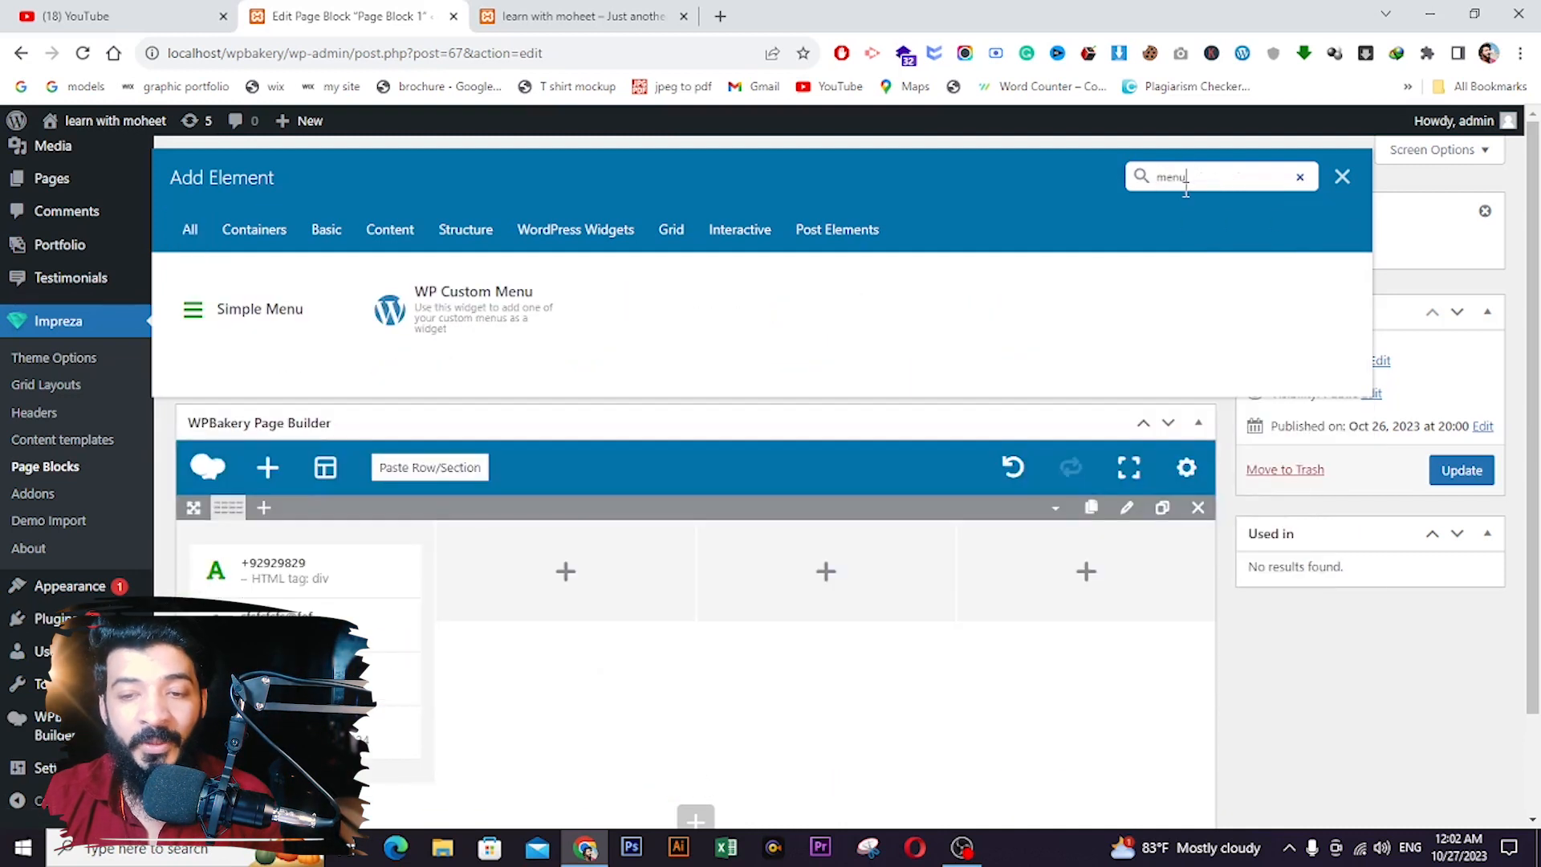
pyautogui.click(309, 309)
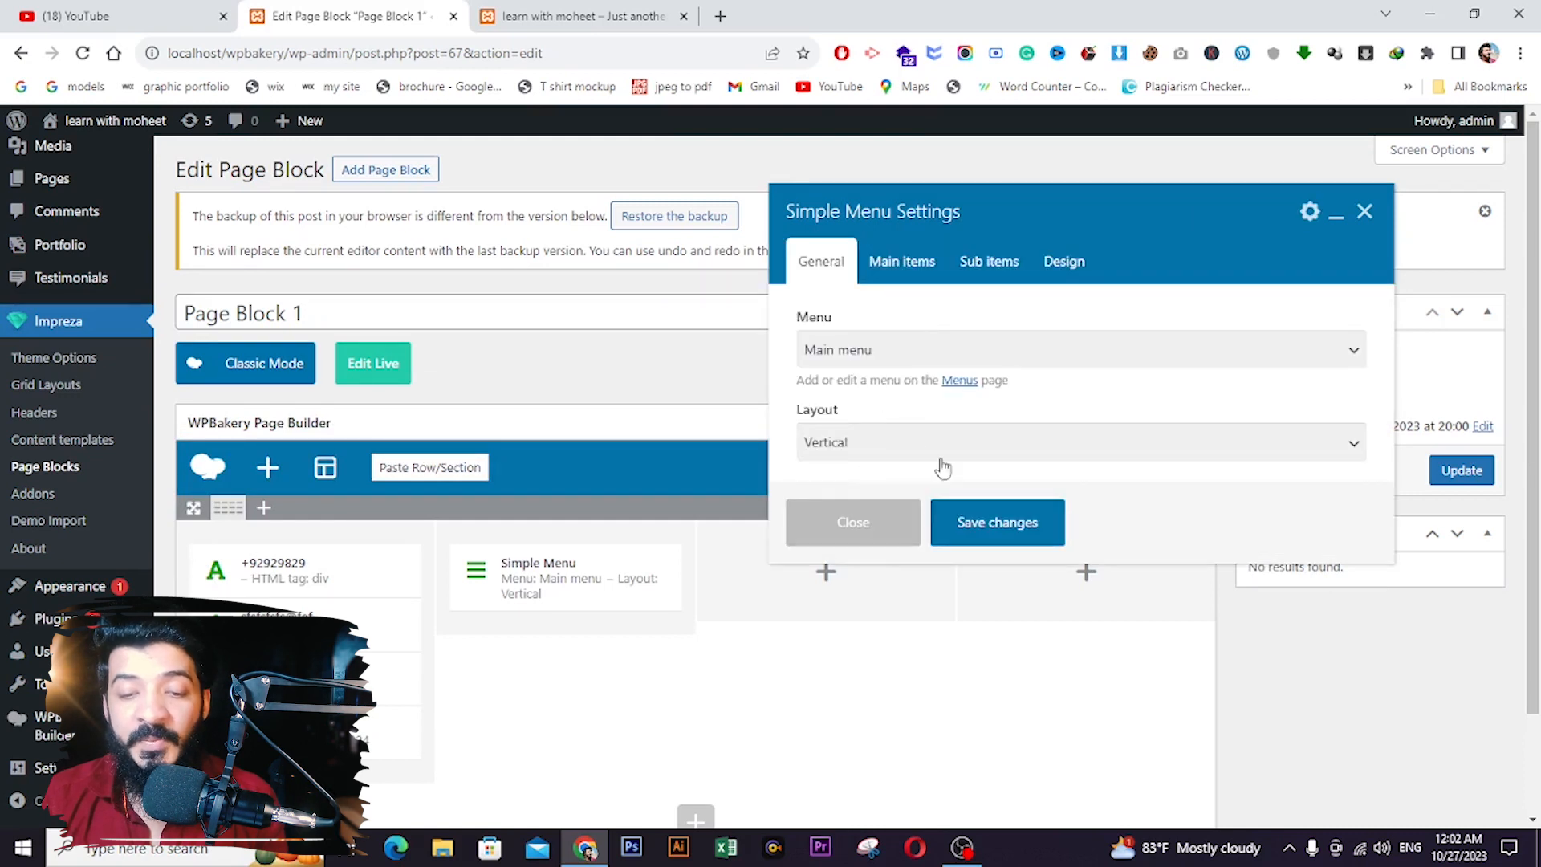
pyautogui.click(995, 530)
pyautogui.click(576, 595)
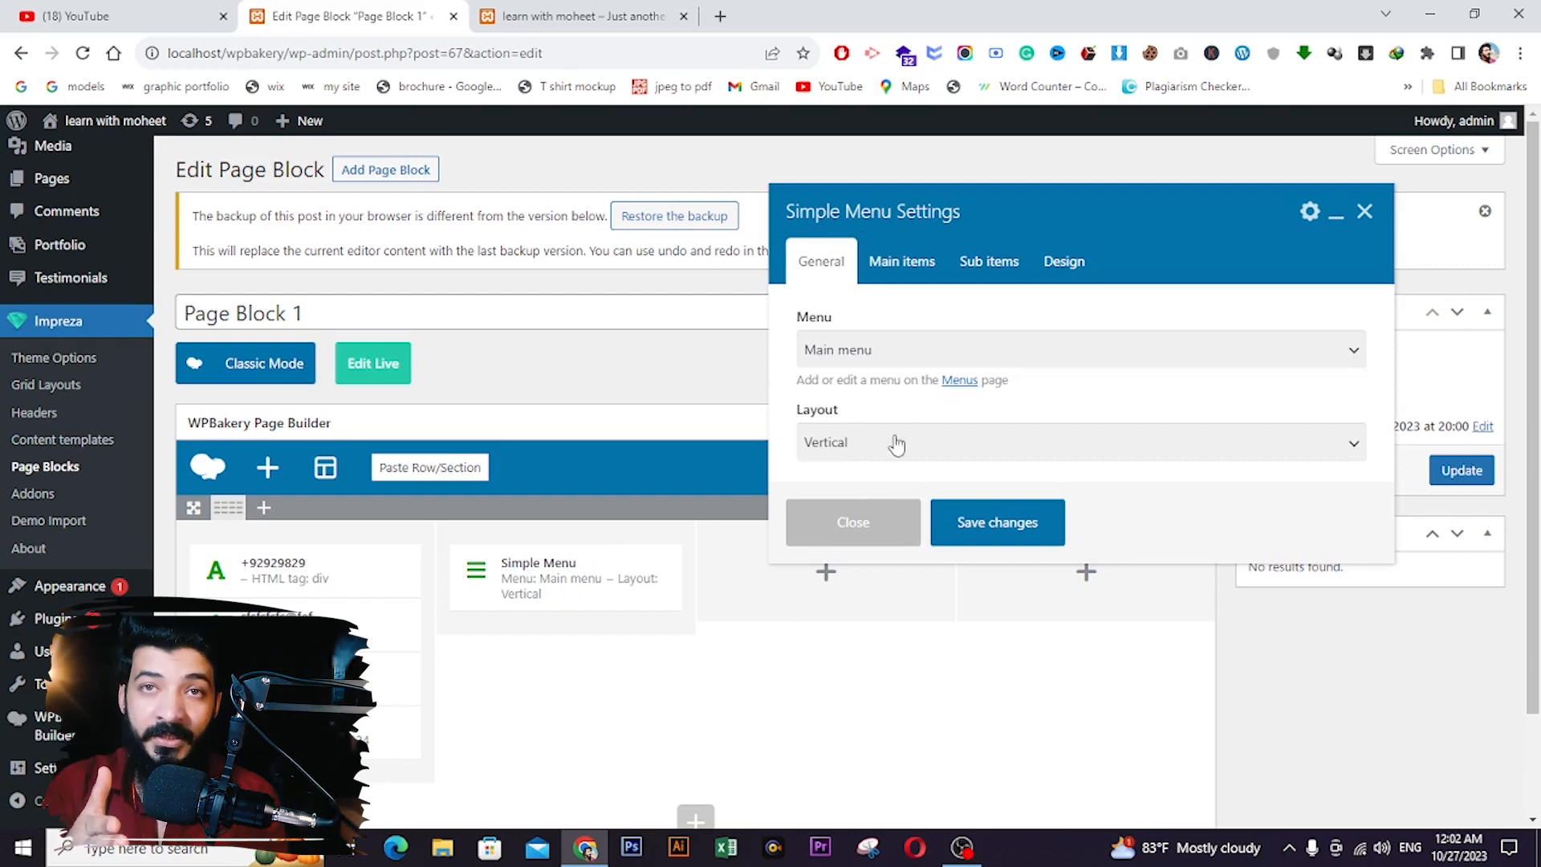
pyautogui.click(898, 443)
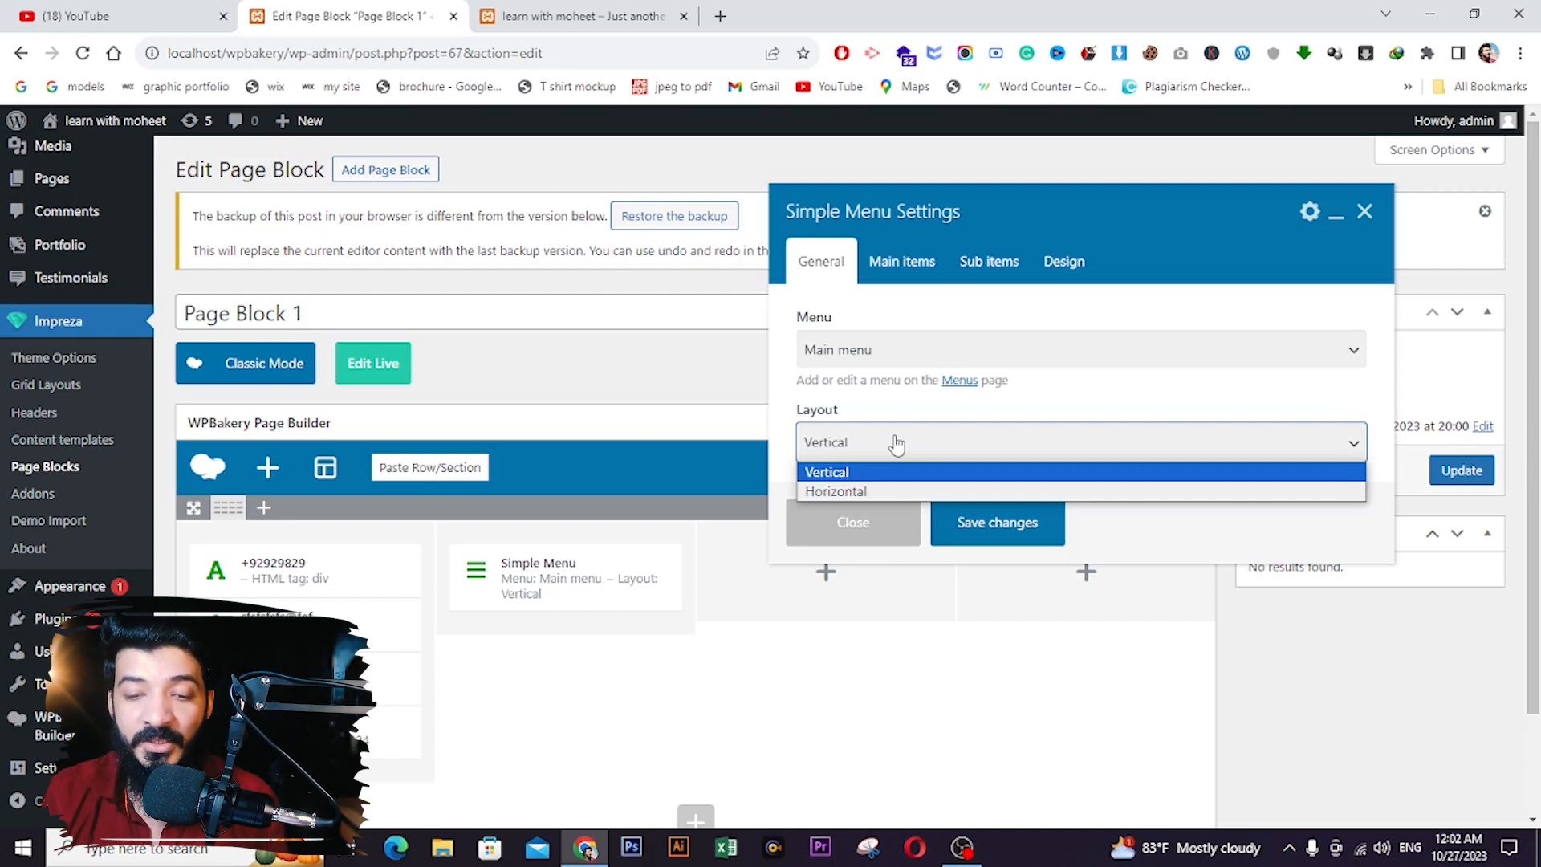
pyautogui.click(896, 443)
pyautogui.click(1034, 532)
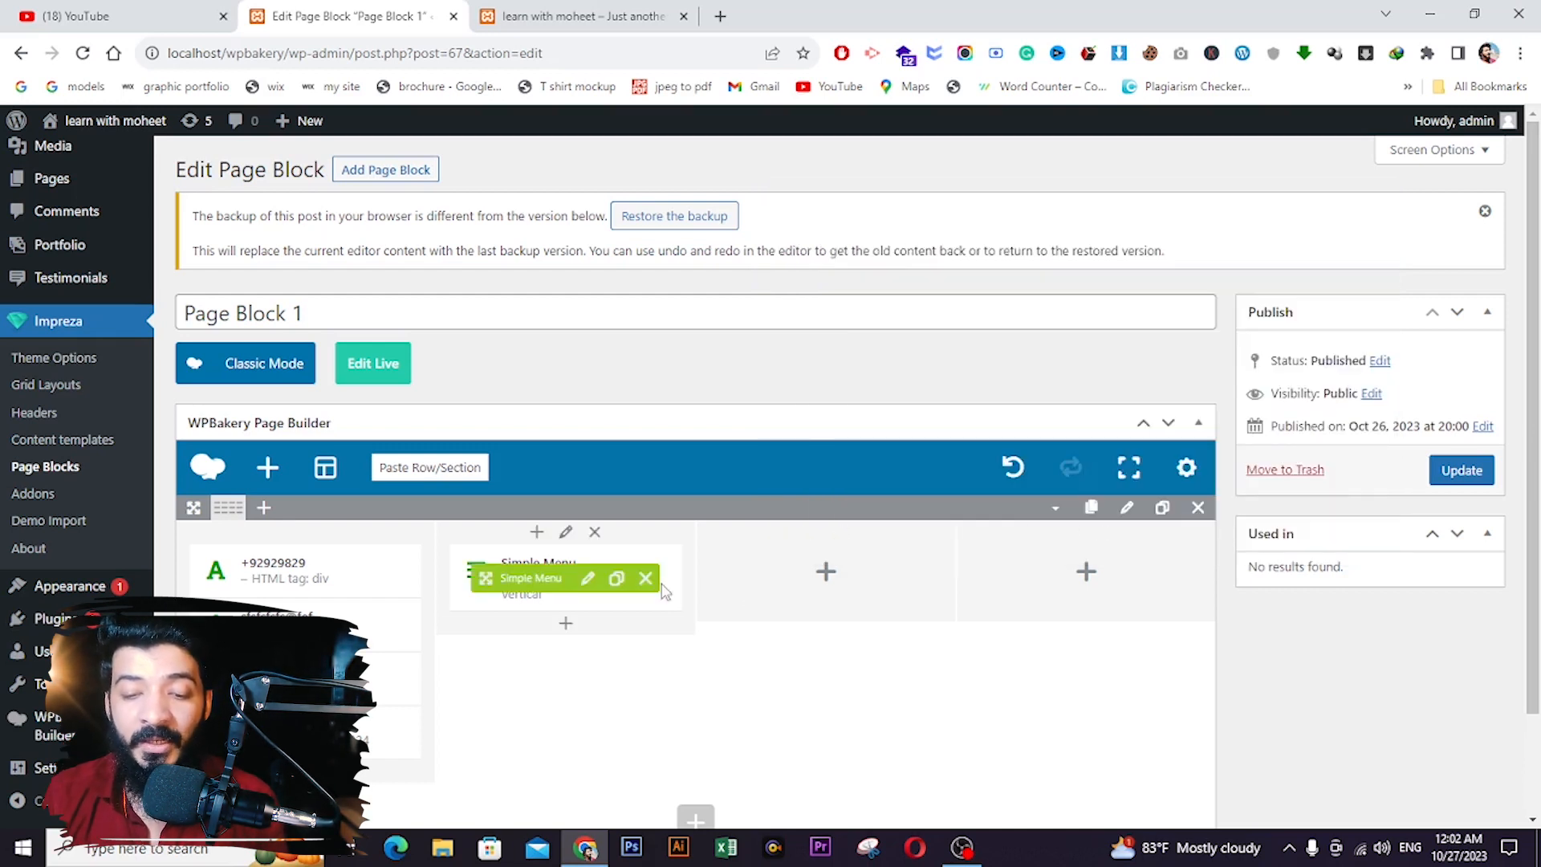
# - Clone the menu into column three, delete the extra copy, and open Add Element for column four
pyautogui.click(617, 579)
pyautogui.click(623, 584)
pyautogui.moveTo(536, 713)
pyautogui.mouseDown()
pyautogui.moveTo(792, 546)
pyautogui.moveTo(798, 558)
pyautogui.mouseUp()
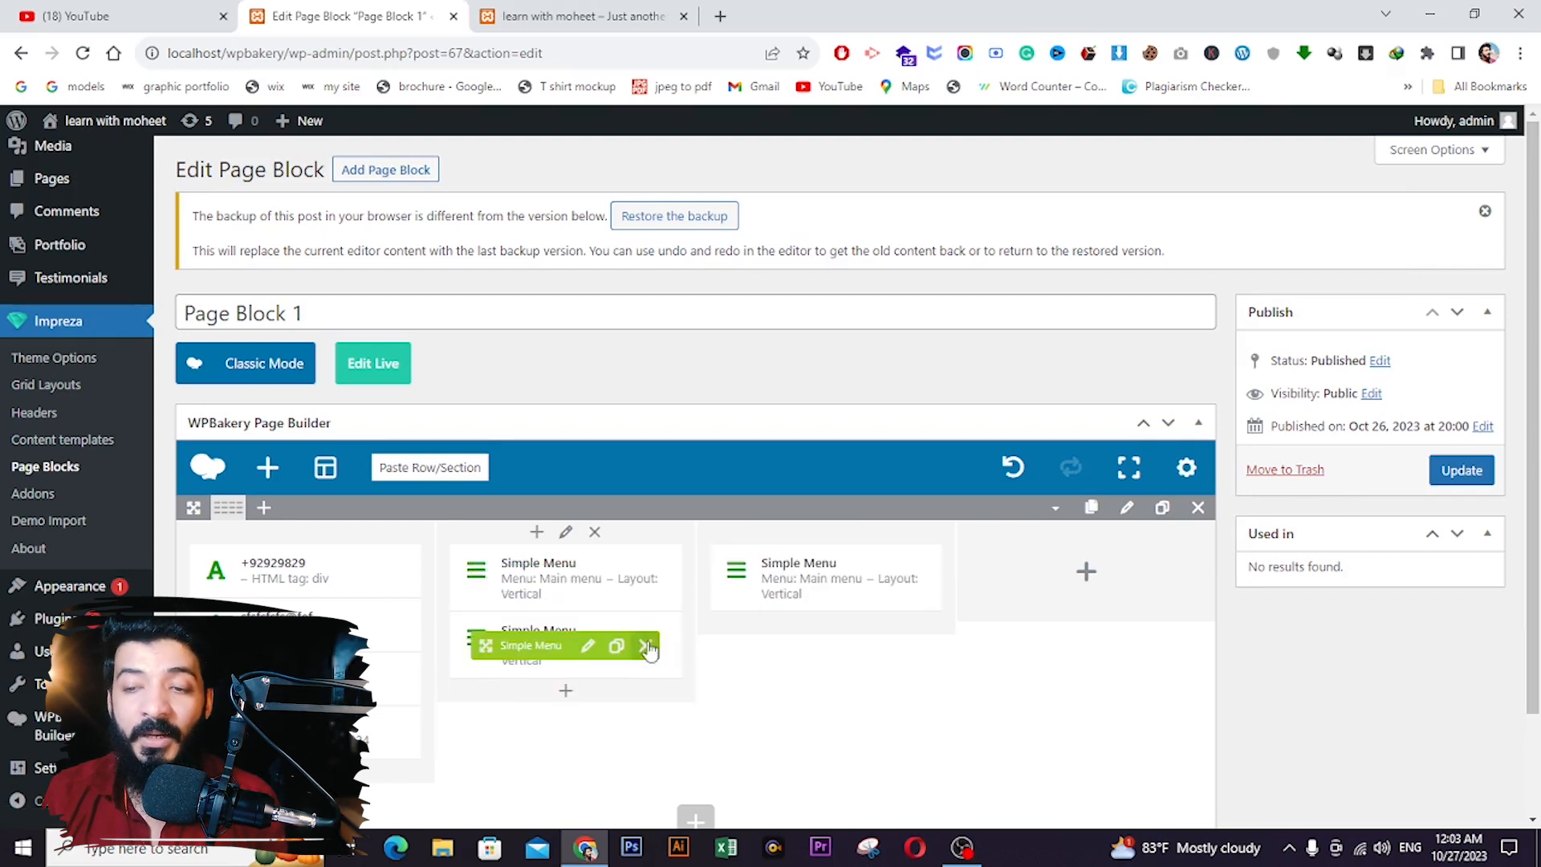
pyautogui.click(645, 647)
pyautogui.click(1086, 572)
pyautogui.click(1172, 177)
# - Add a Contact Form with default Name, Email and Text fields to column four and update Page Block 1
pyautogui.write('cont')
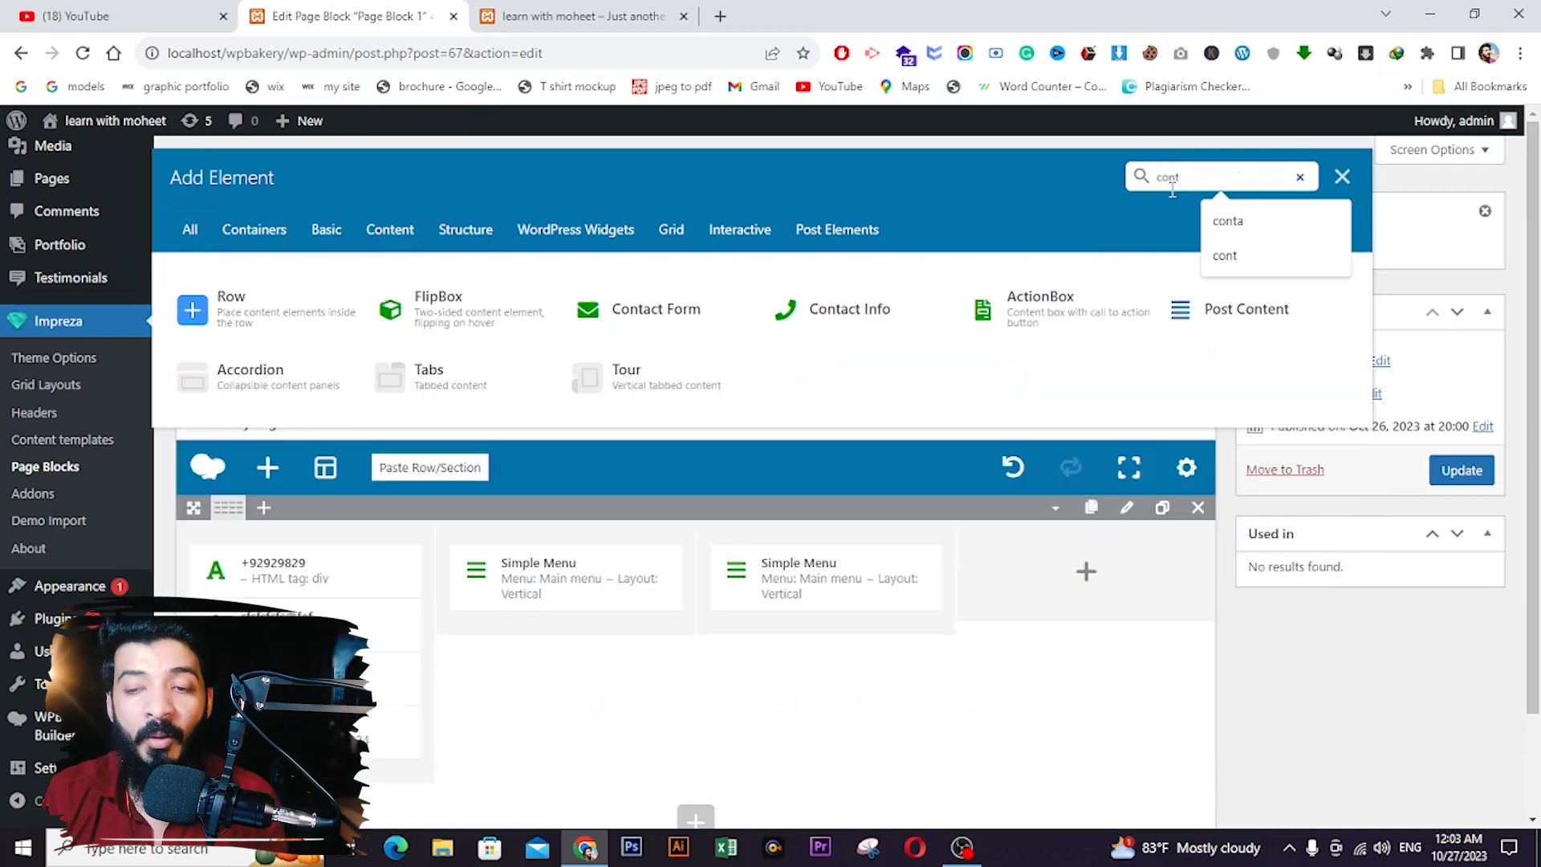
pyautogui.click(677, 316)
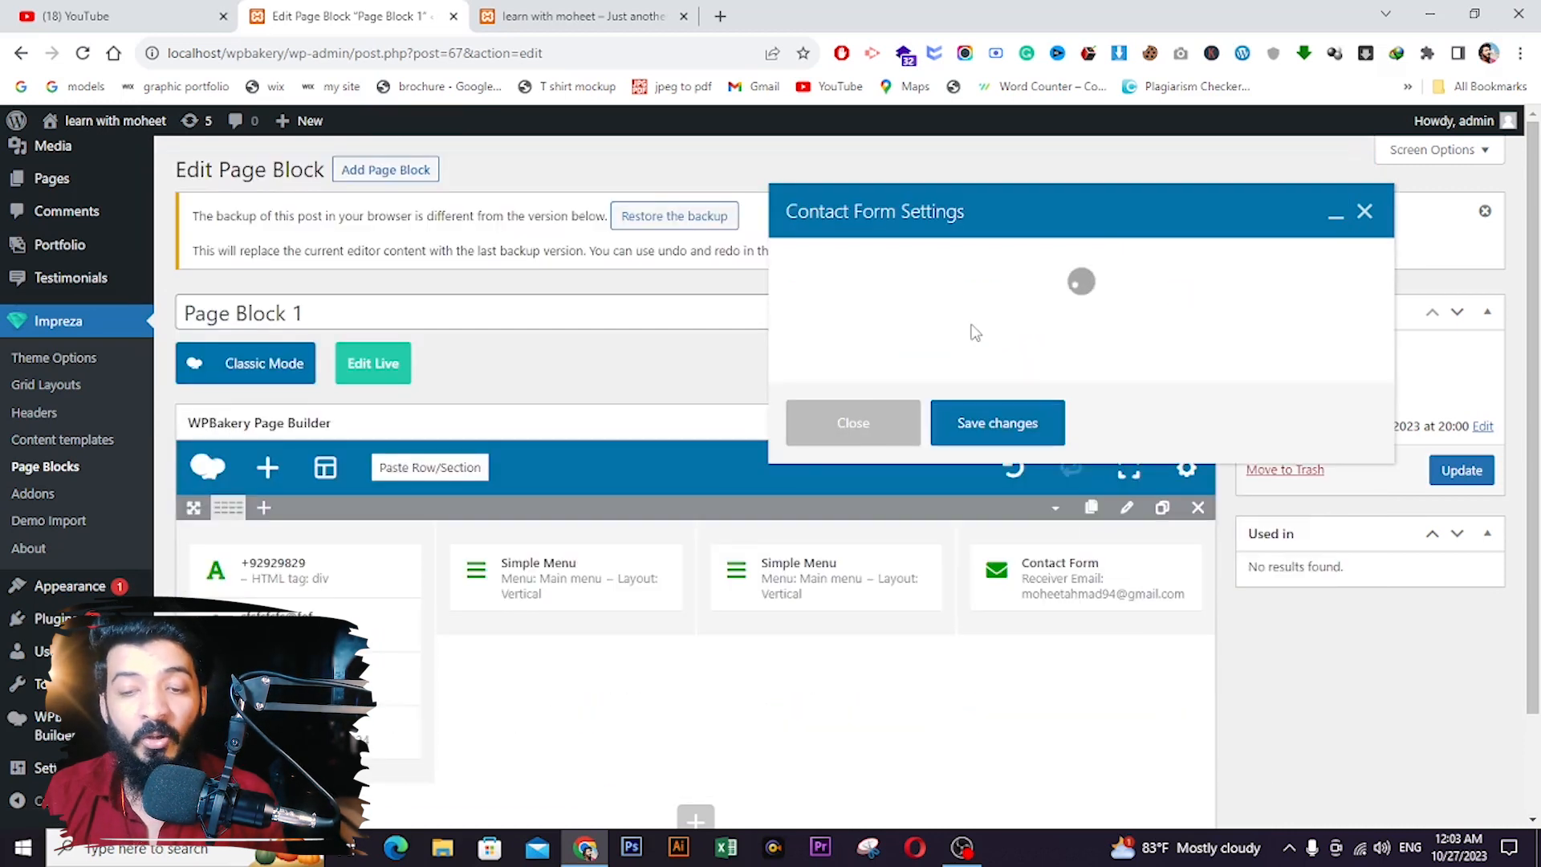
pyautogui.click(1000, 556)
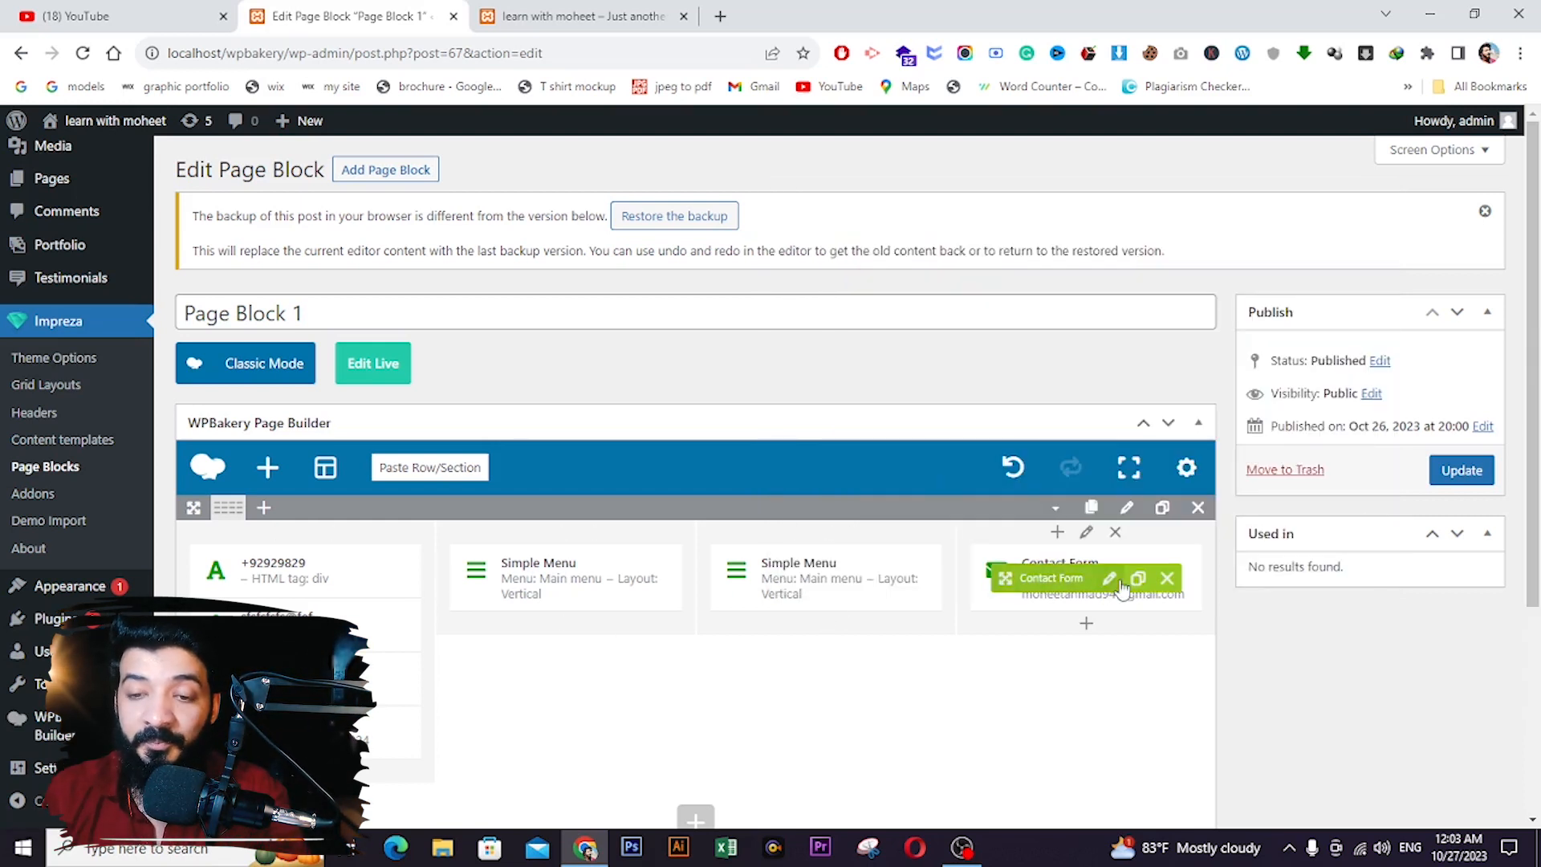
pyautogui.click(1116, 581)
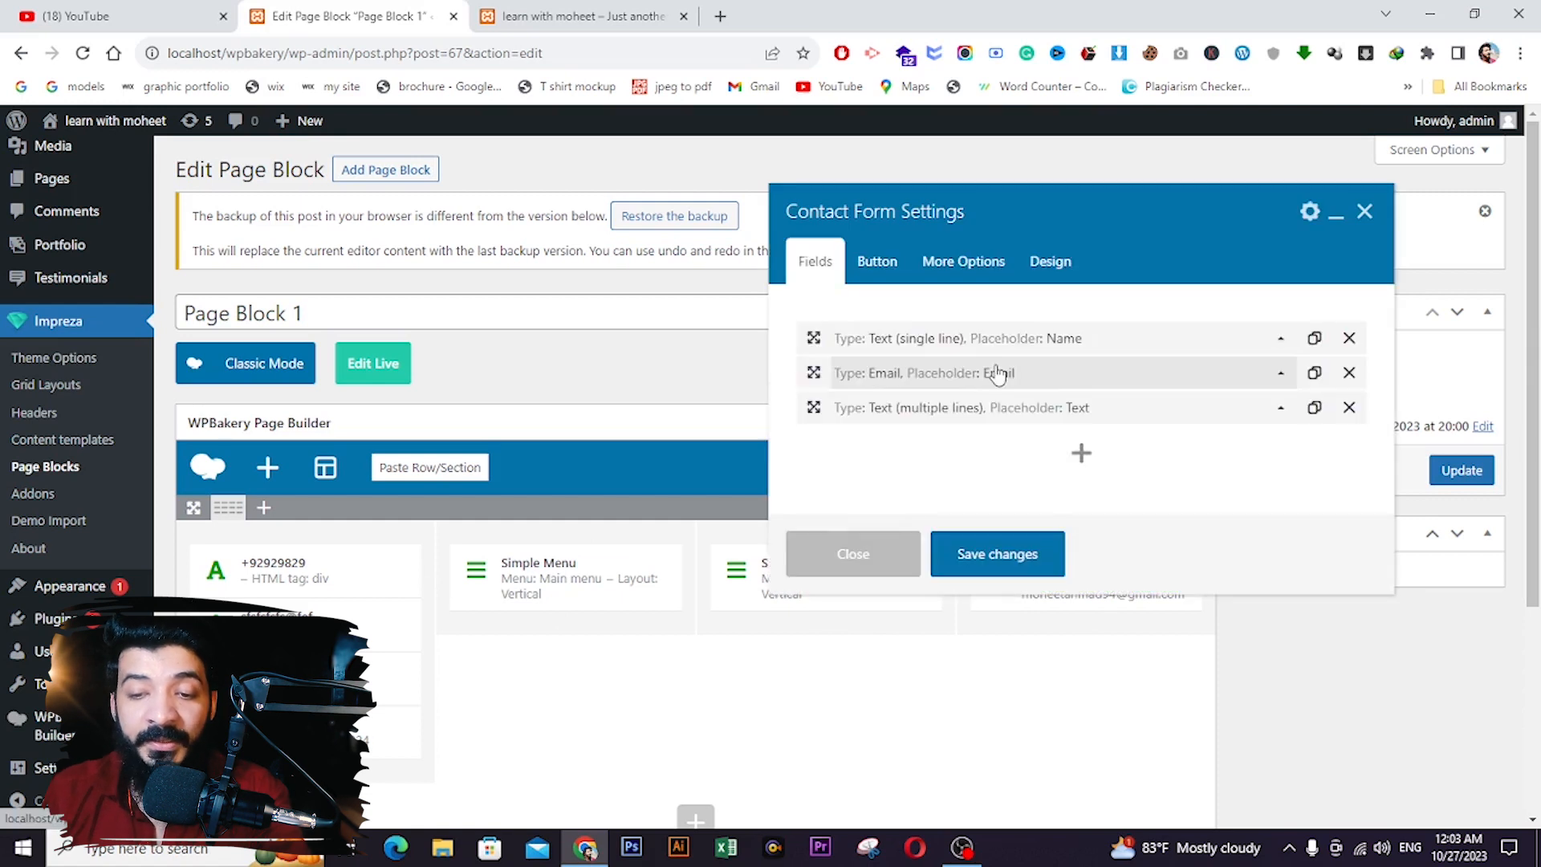
pyautogui.click(959, 353)
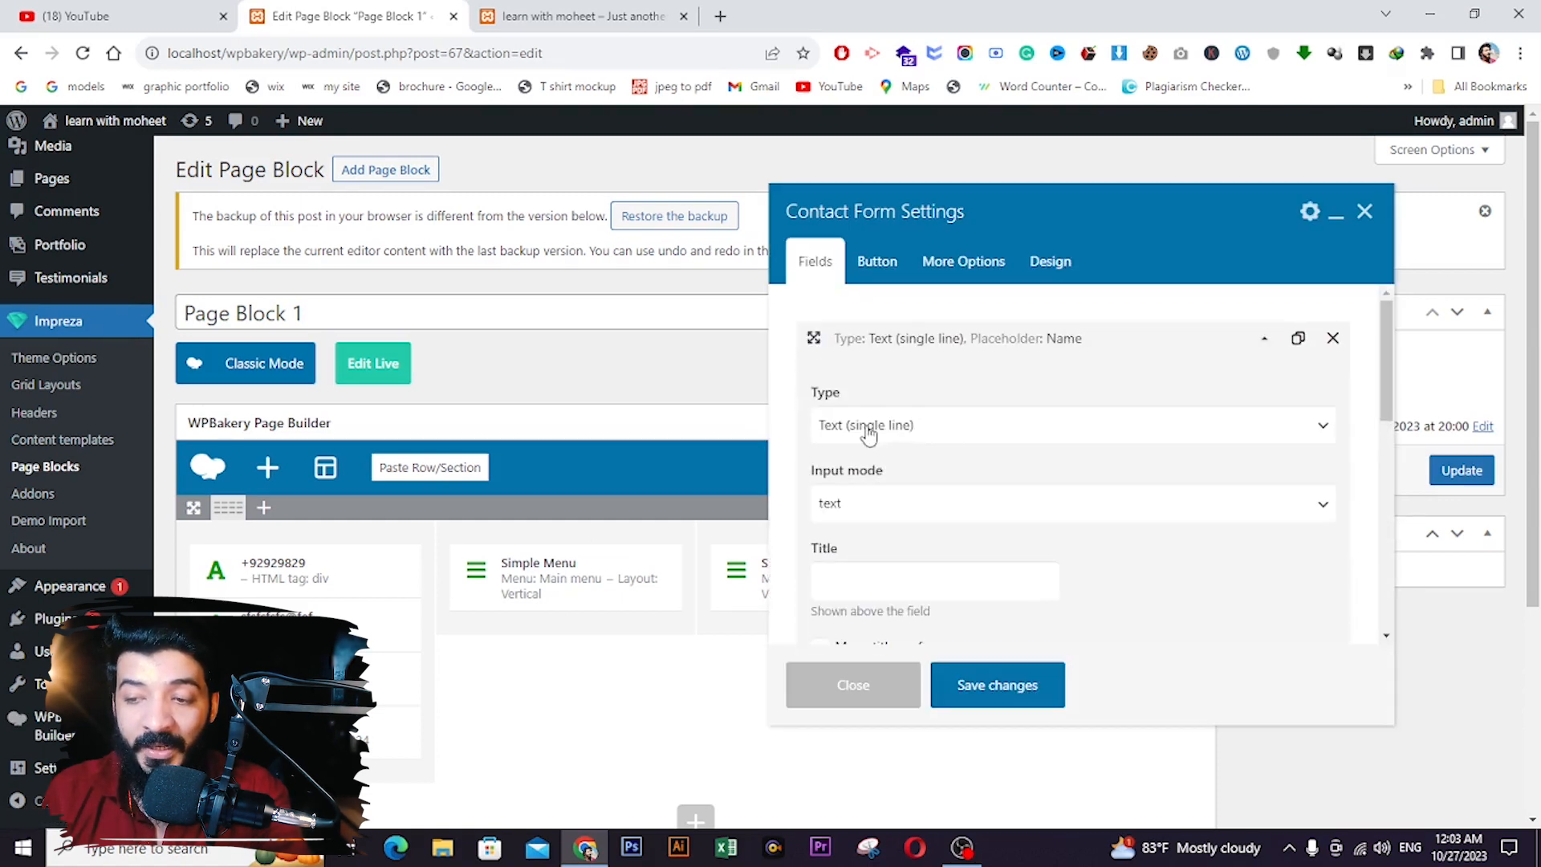
pyautogui.click(971, 689)
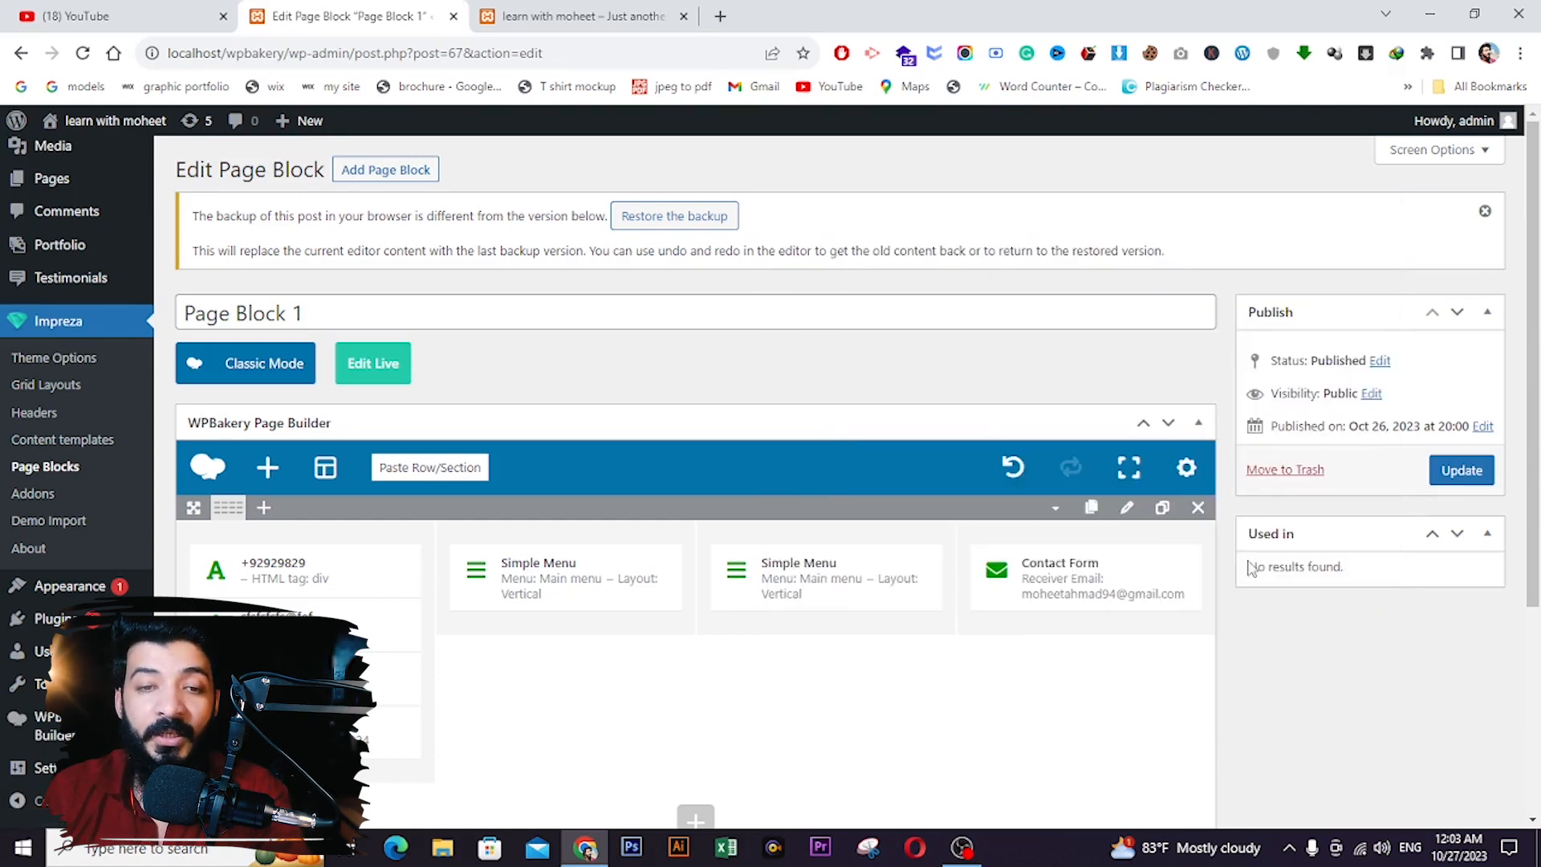
pyautogui.click(1481, 476)
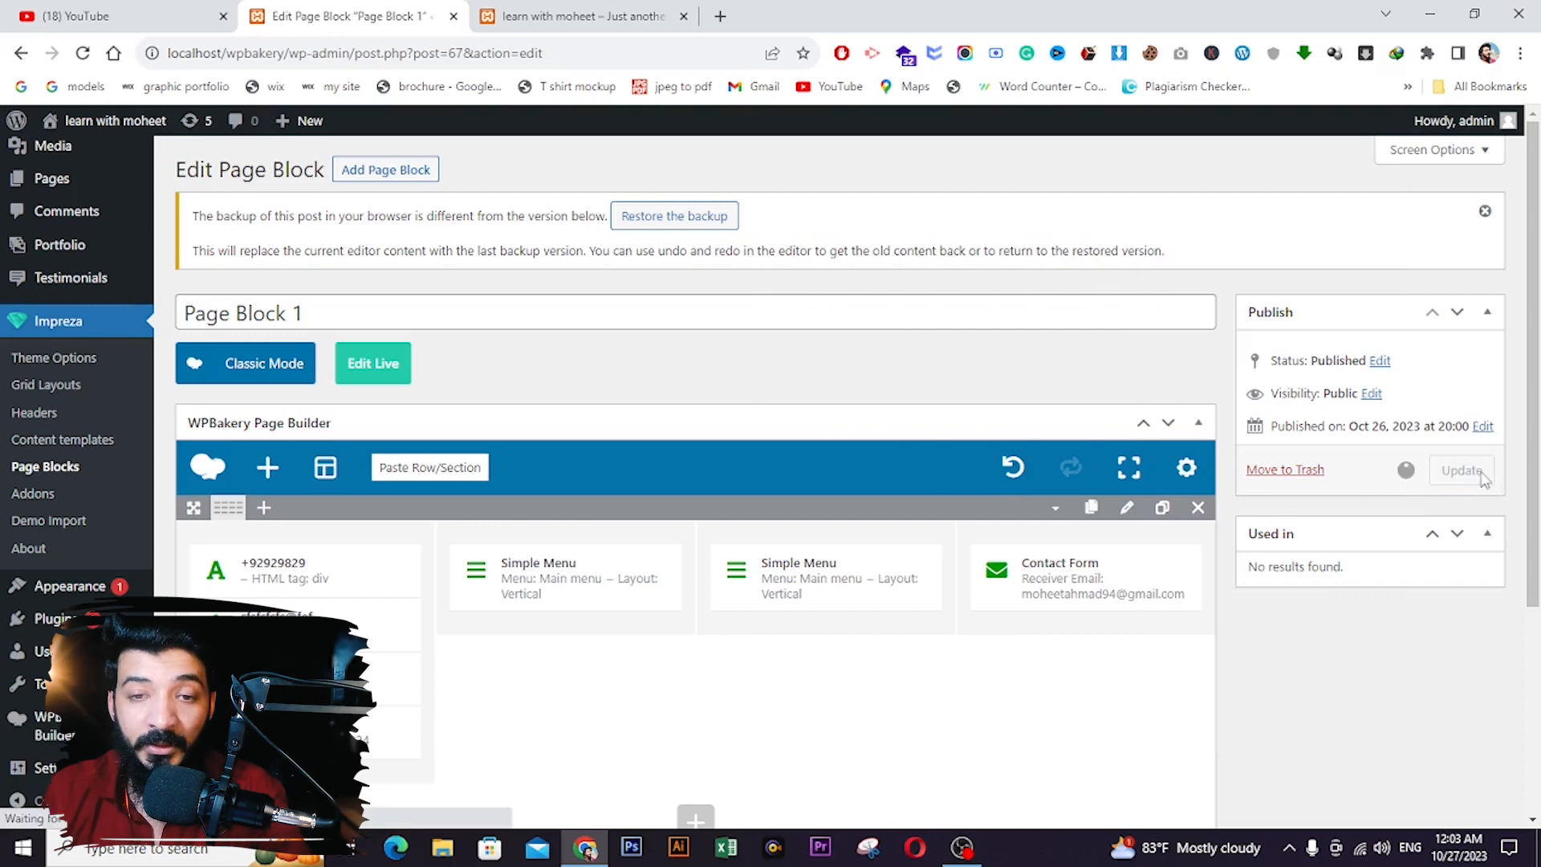
# - Reload the live site to check it, then go to Pages > All Pages
pyautogui.click(574, 12)
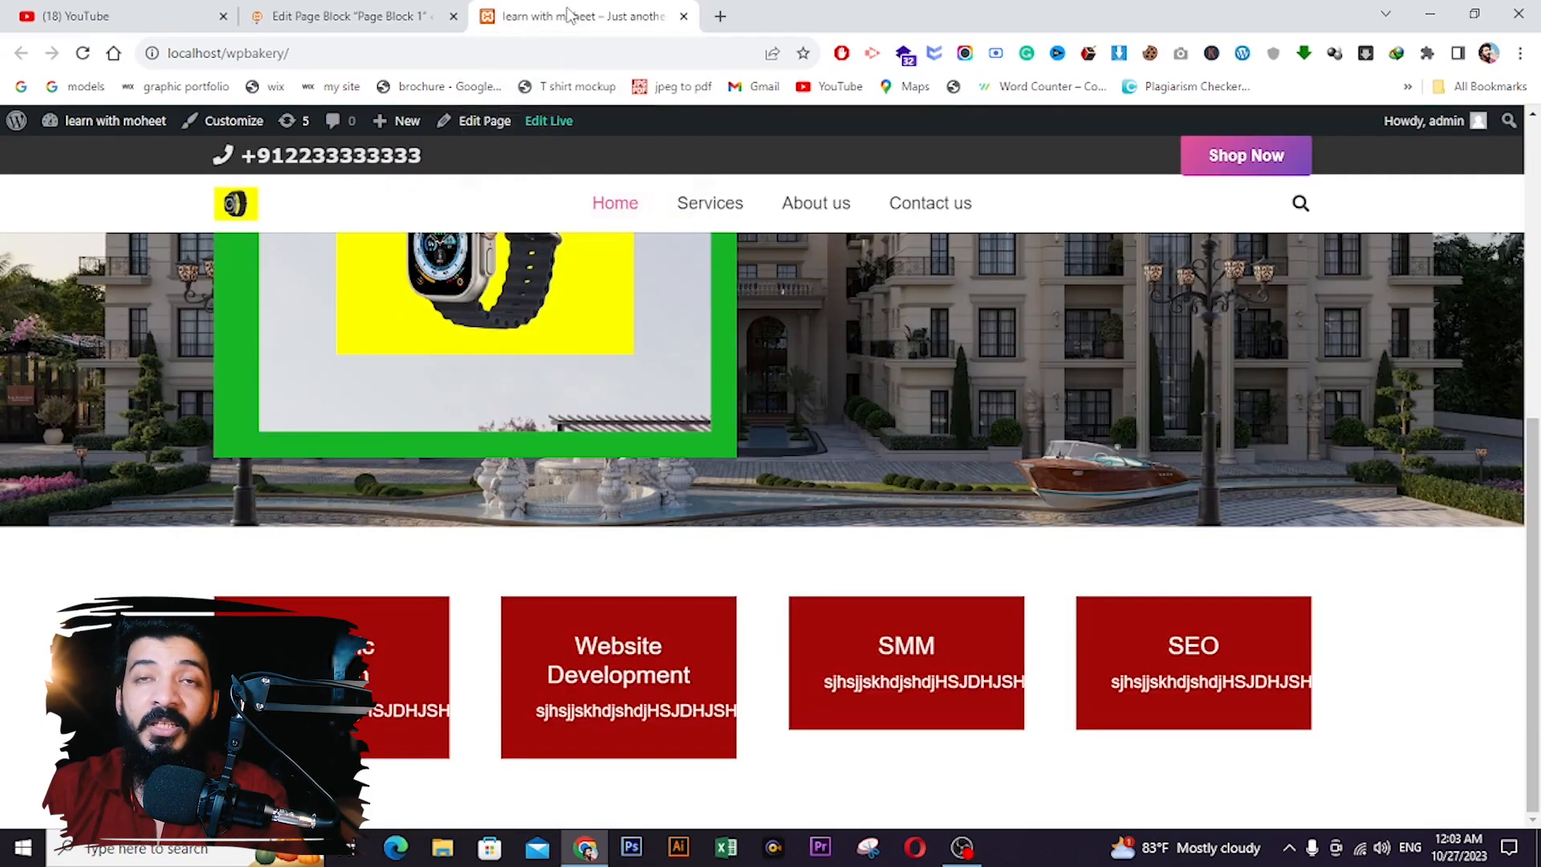
pyautogui.click(83, 53)
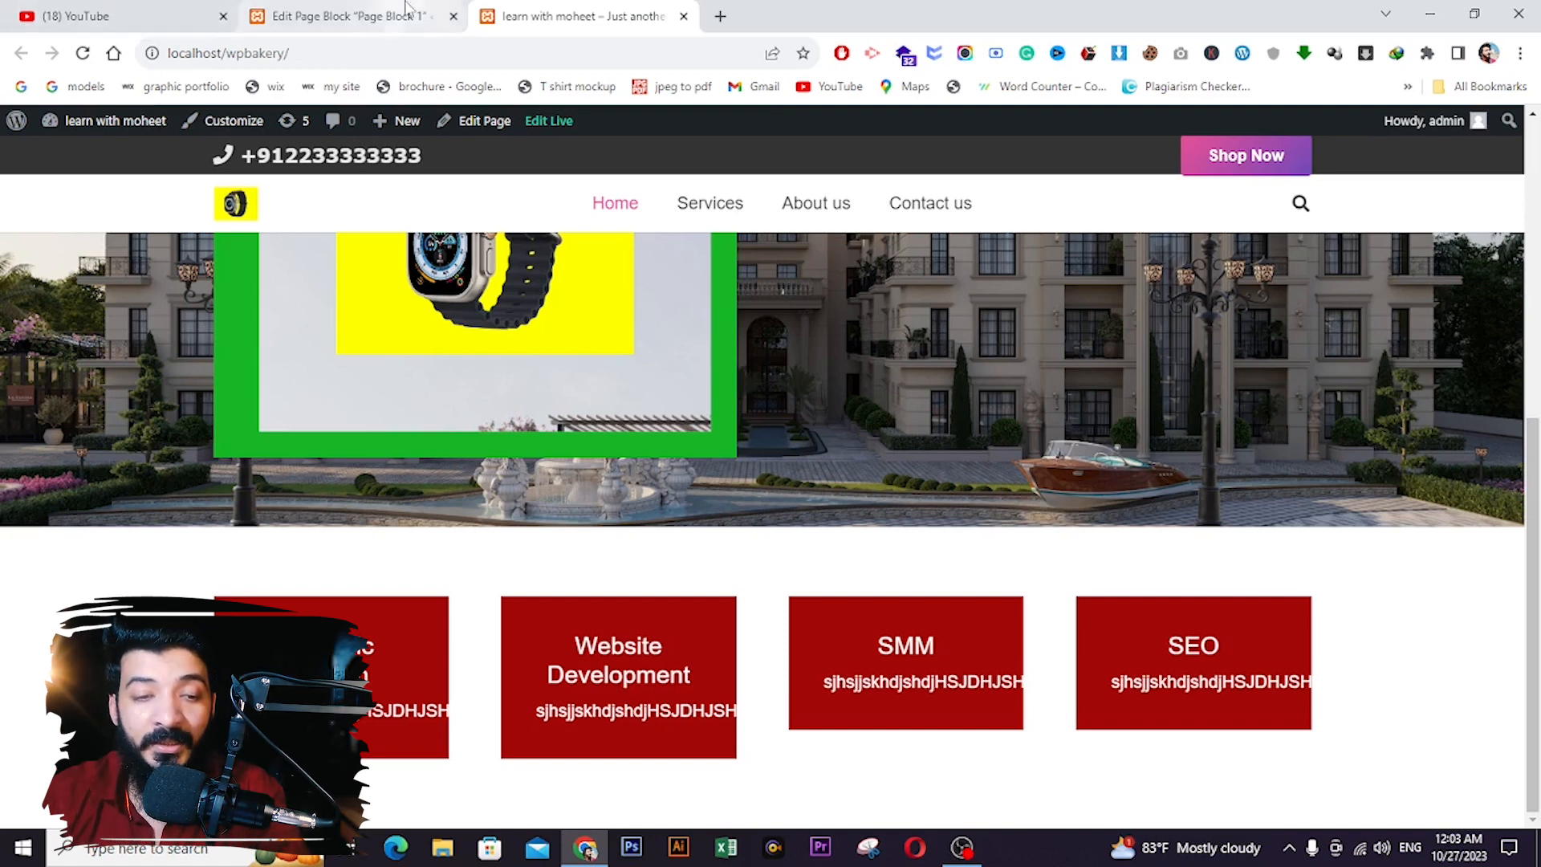
pyautogui.click(349, 16)
pyautogui.click(279, 288)
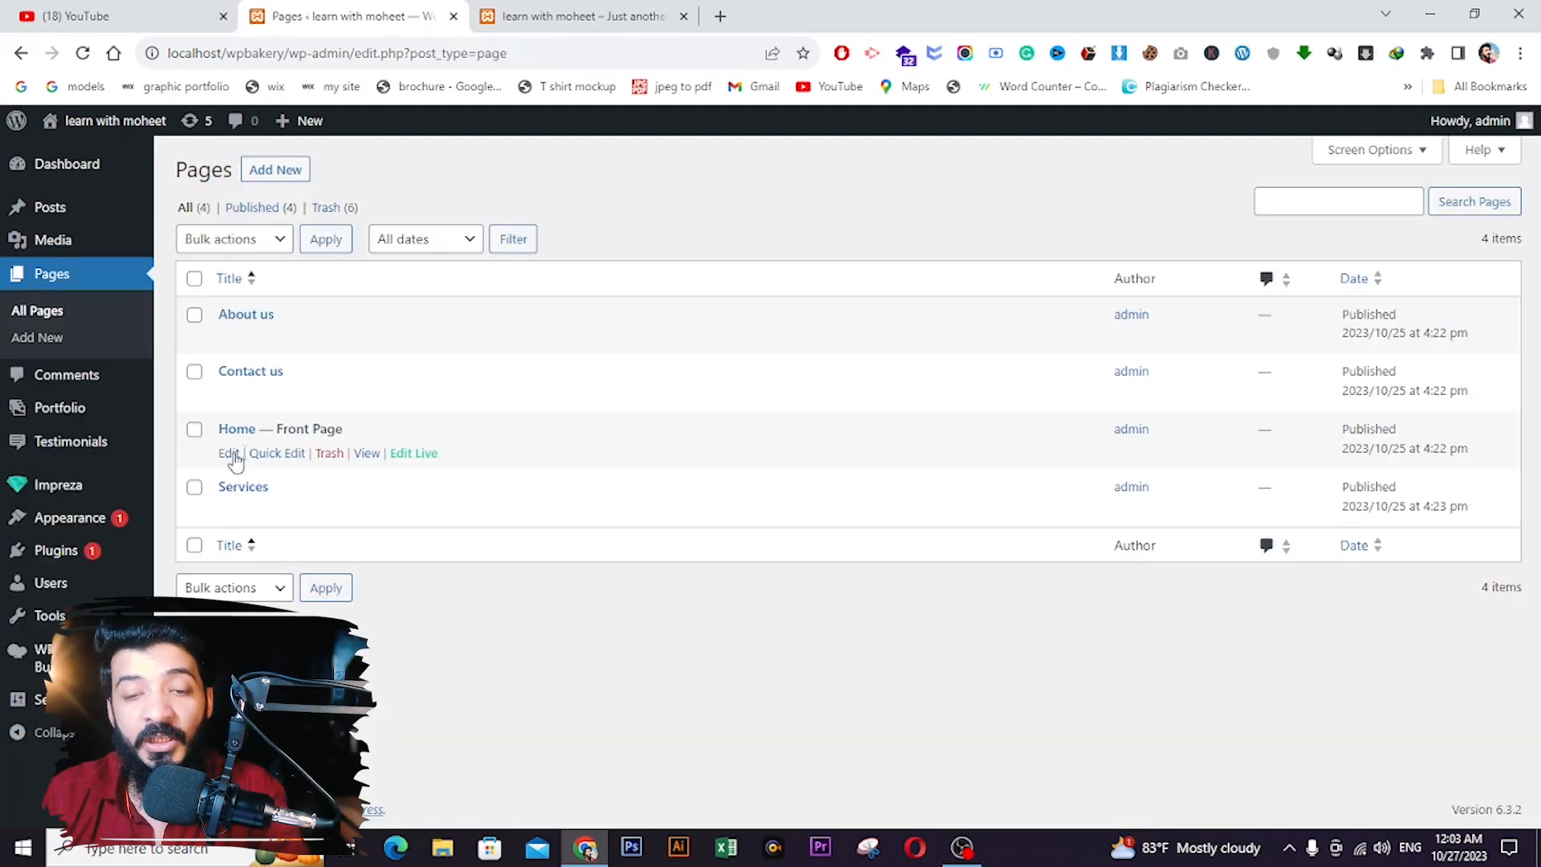
# - Set the Home page's Footer to Page Block 1 in Page Layout and update the page
pyautogui.click(228, 452)
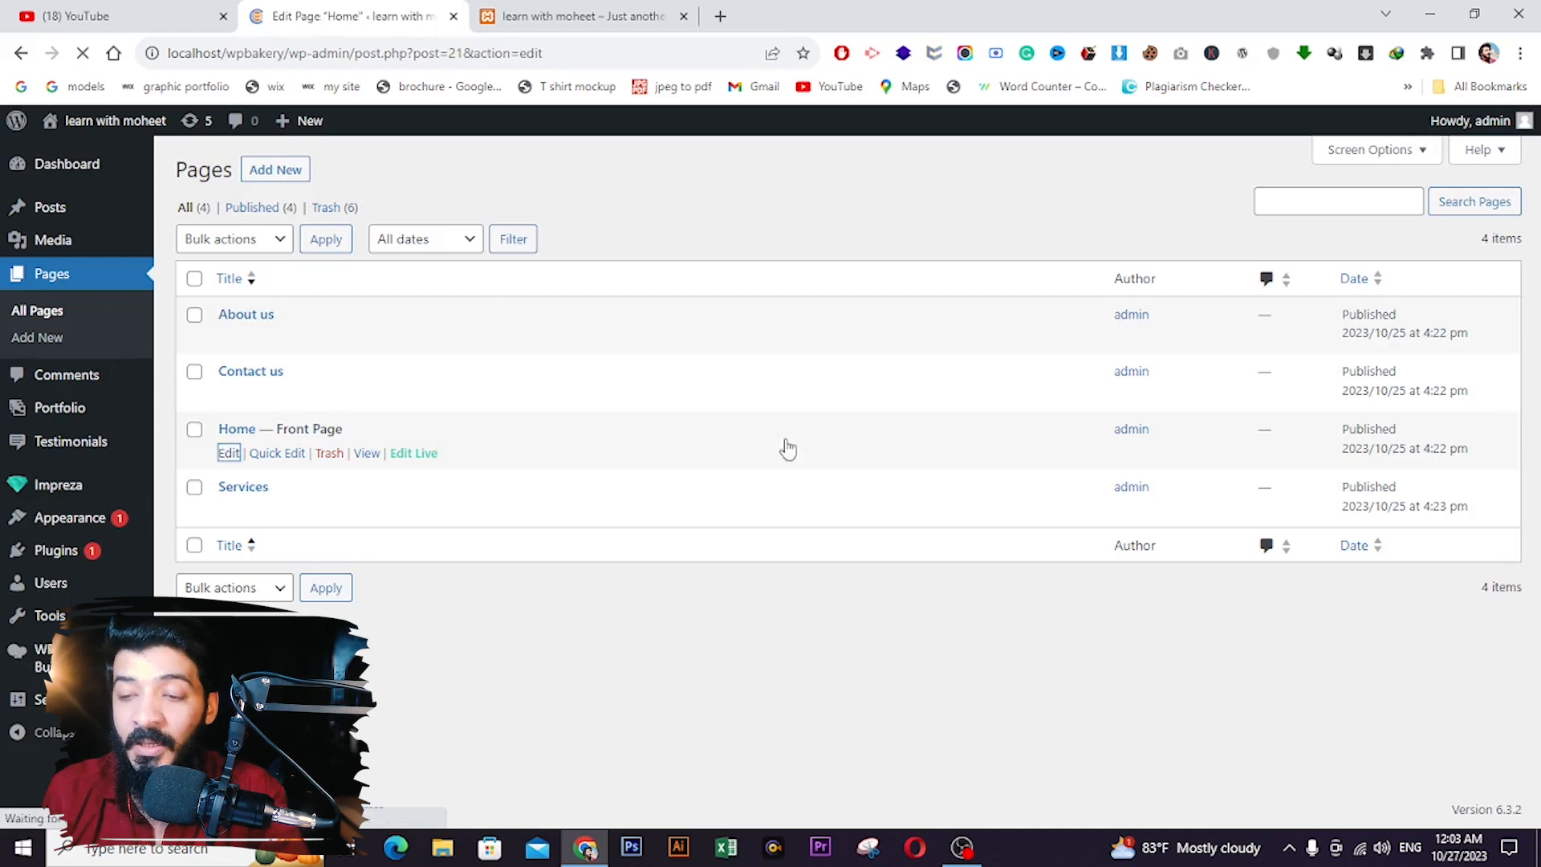
pyautogui.scroll(-6, 1472, 578)
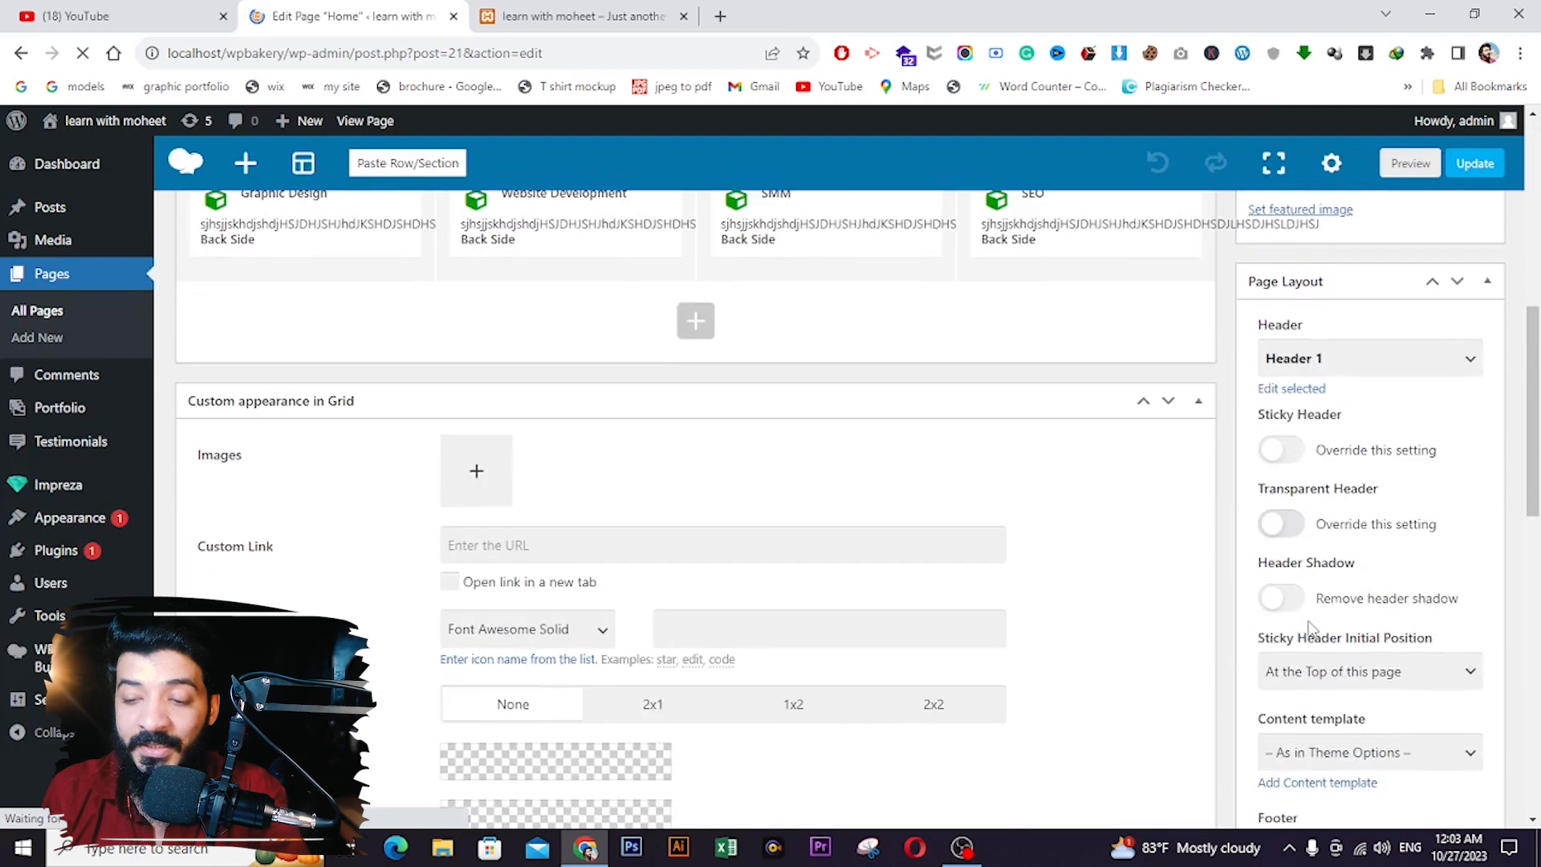
pyautogui.scroll(-4, 1312, 629)
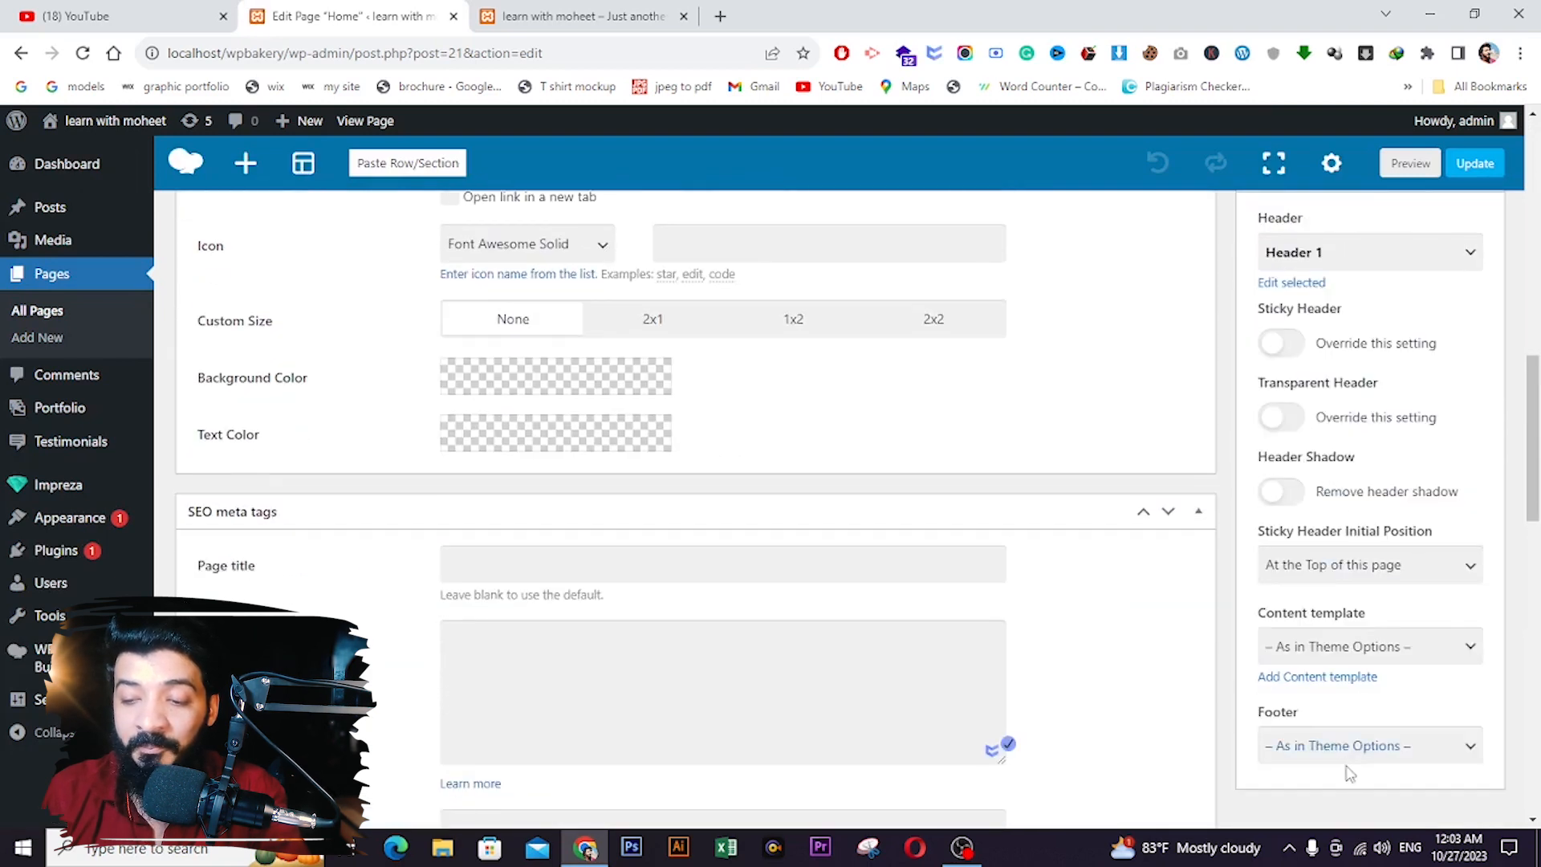
pyautogui.click(1354, 737)
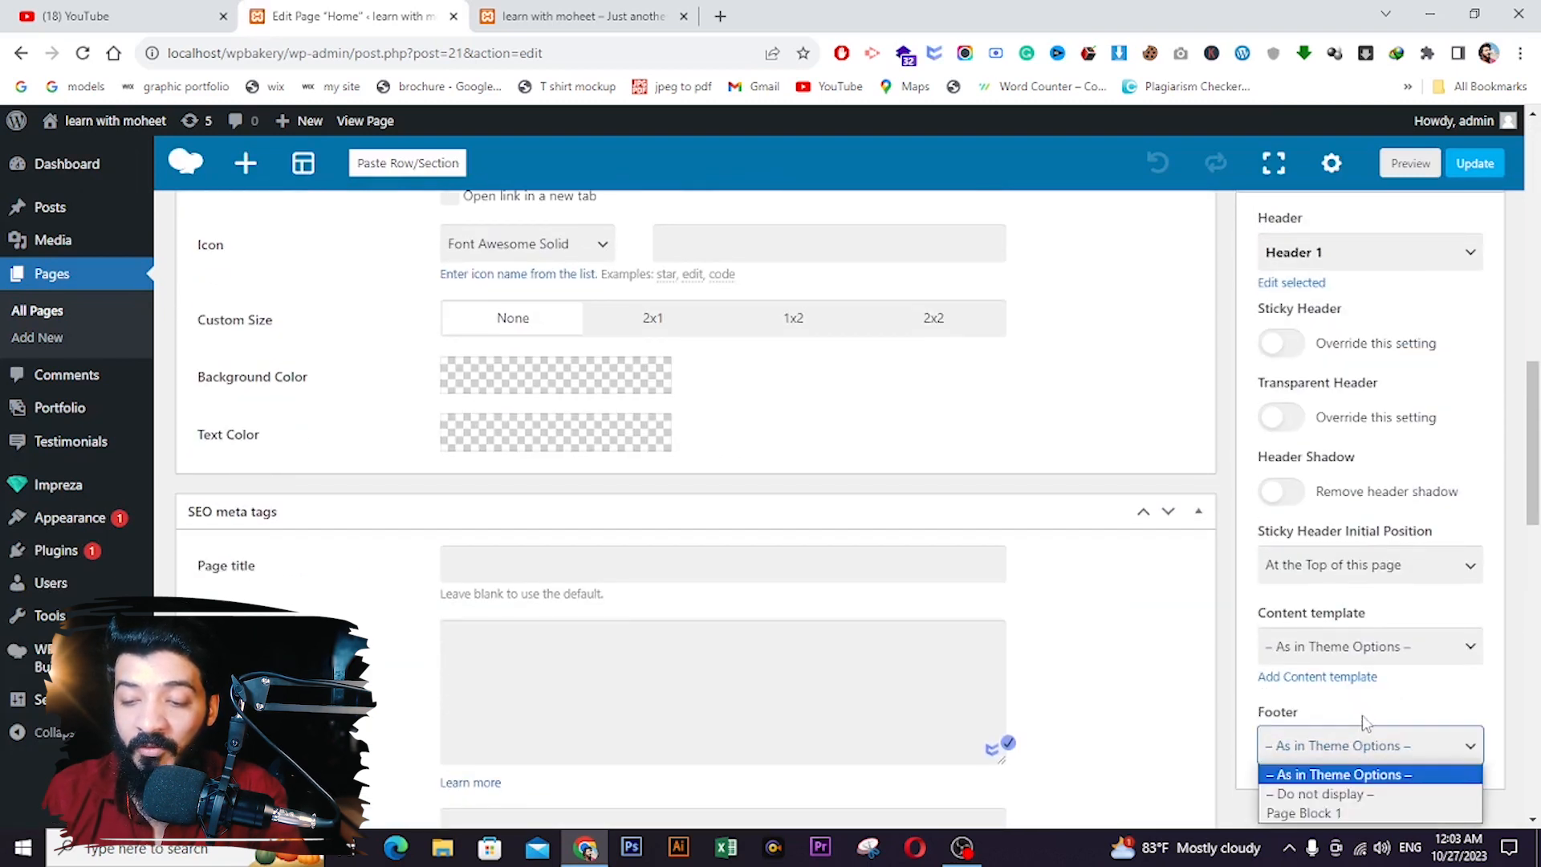
pyautogui.scroll(-1, 1354, 739)
pyautogui.click(1329, 751)
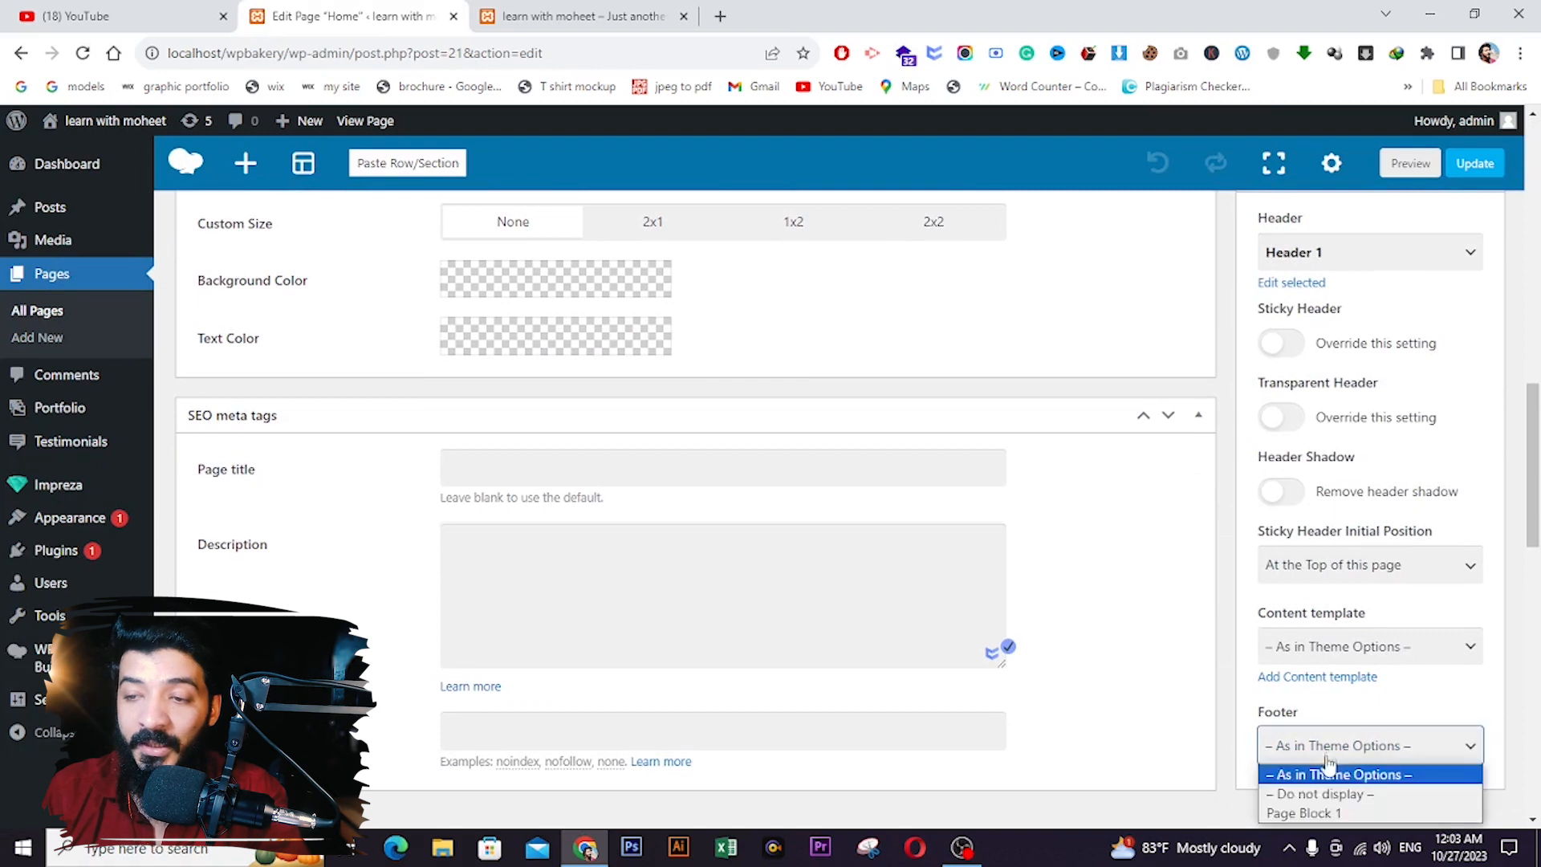
pyautogui.click(1316, 813)
pyautogui.scroll(5, 1453, 451)
pyautogui.scroll(3, 1457, 397)
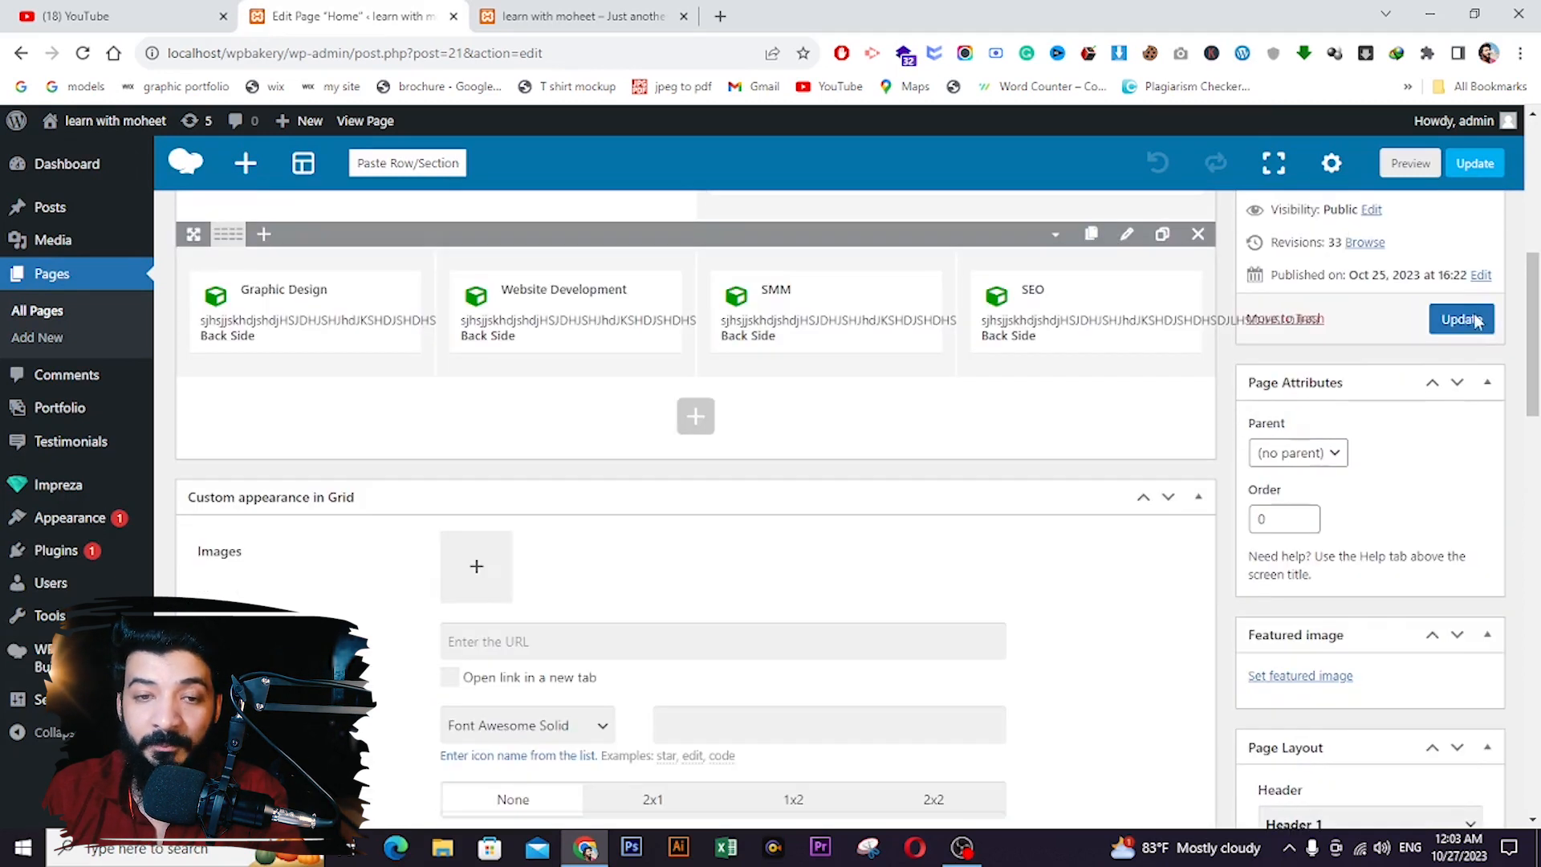
pyautogui.click(1472, 325)
# - Reload the live site to view the new Page Block 1 footer, then return to the editor
pyautogui.click(578, 16)
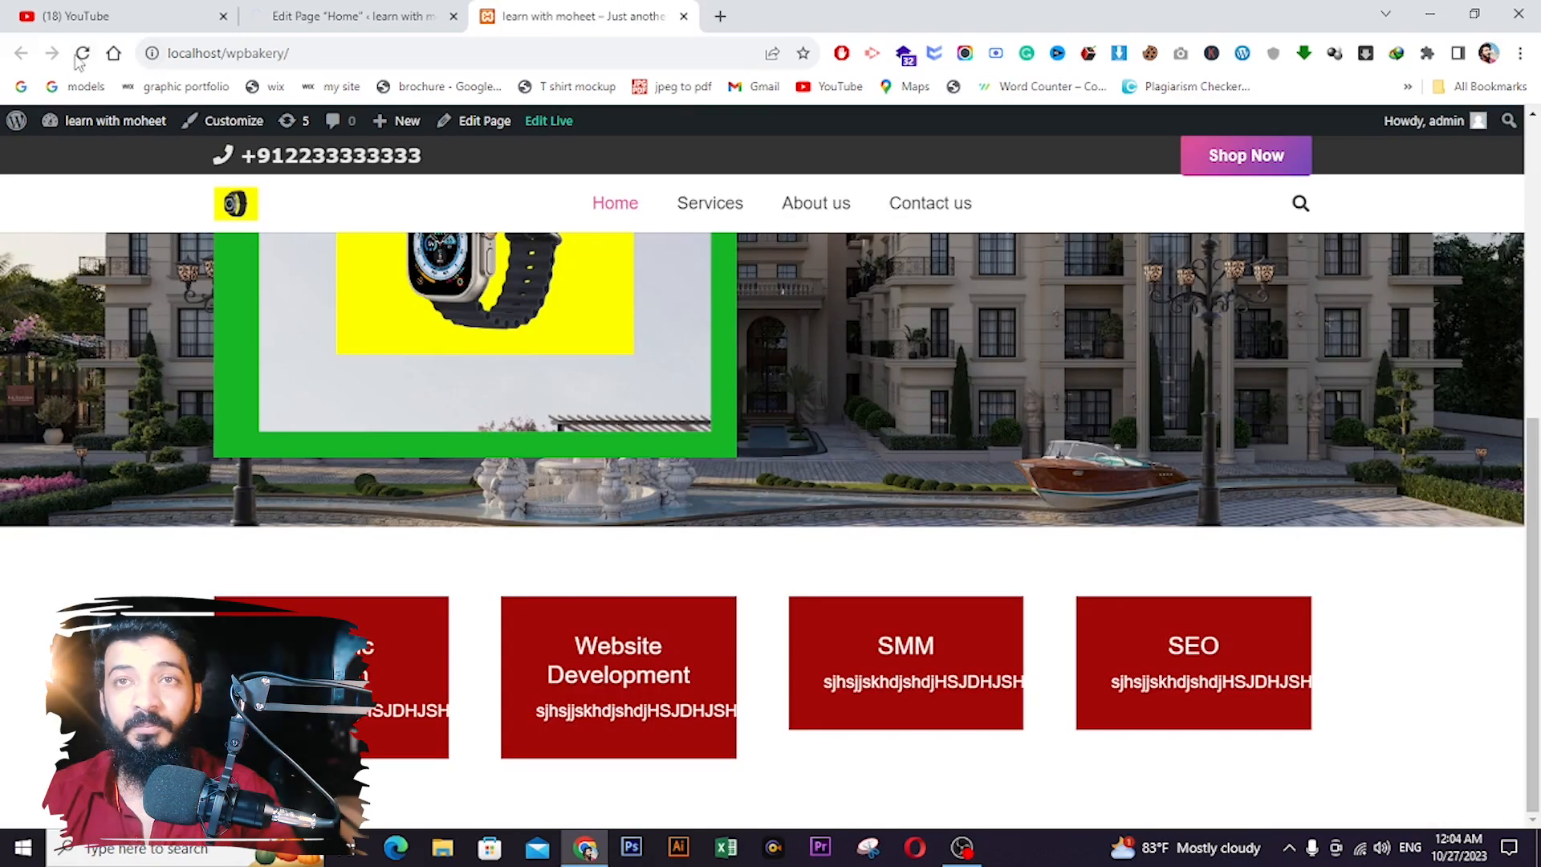
pyautogui.click(83, 56)
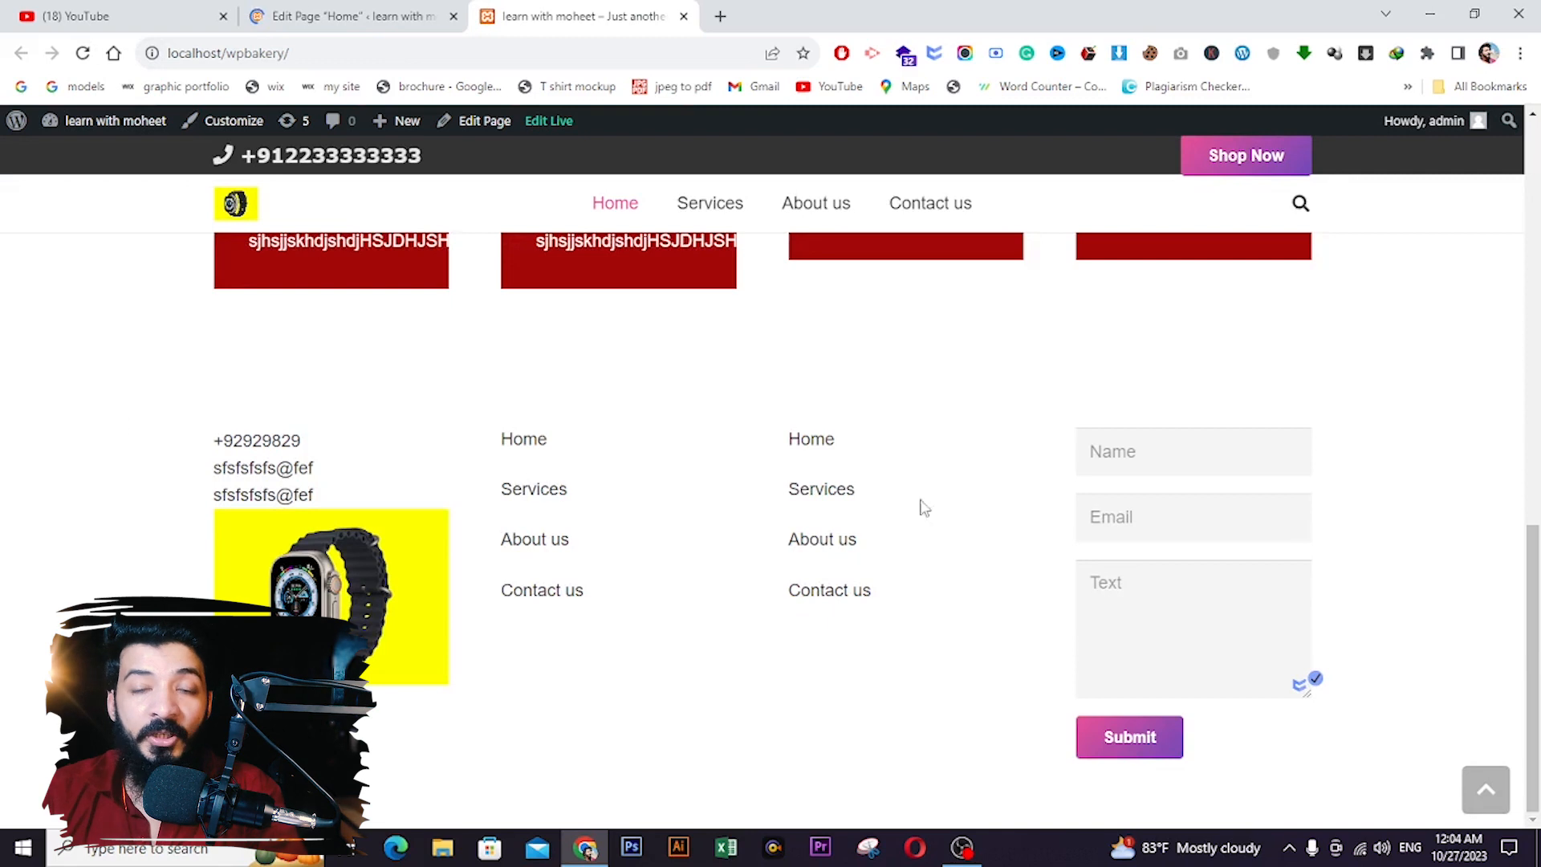
pyautogui.click(406, 15)
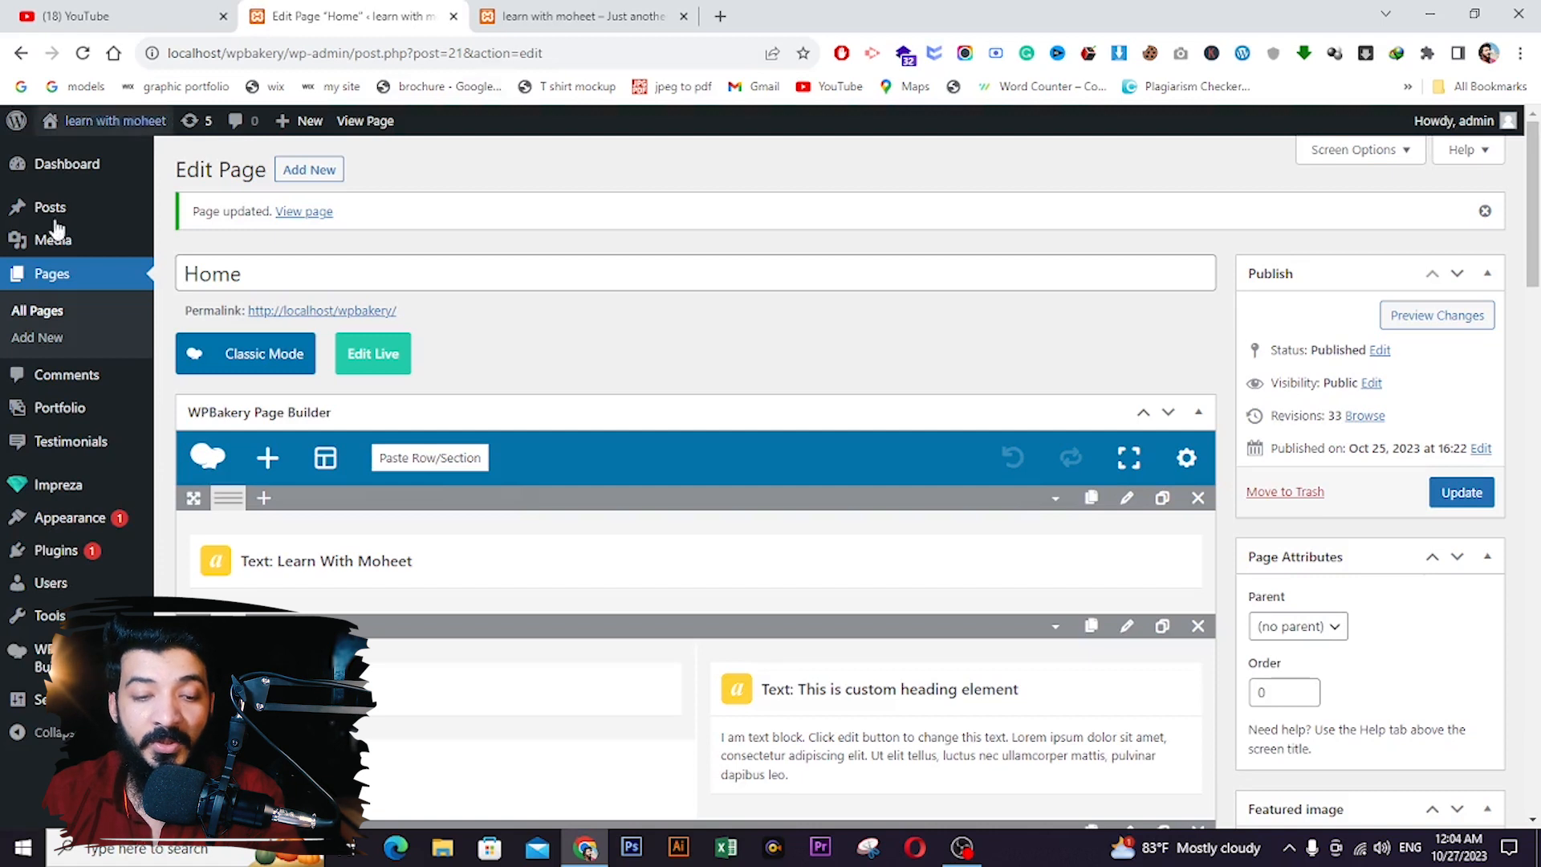
# - Open Page Block 1 in the builder from the Impreza Page Blocks list
pyautogui.moveTo(72, 485)
pyautogui.click(223, 568)
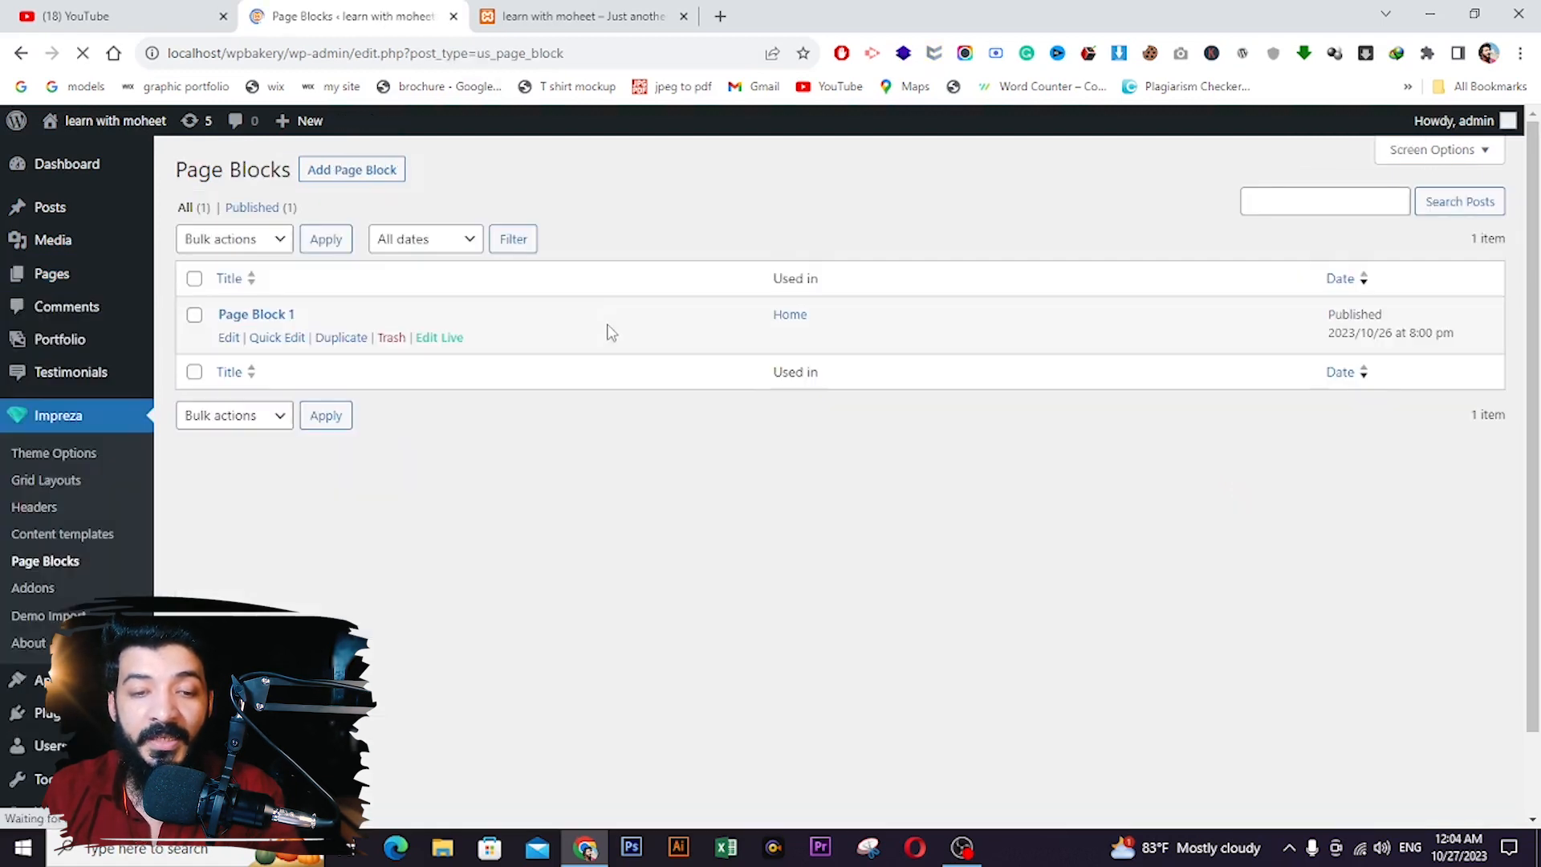
pyautogui.click(229, 338)
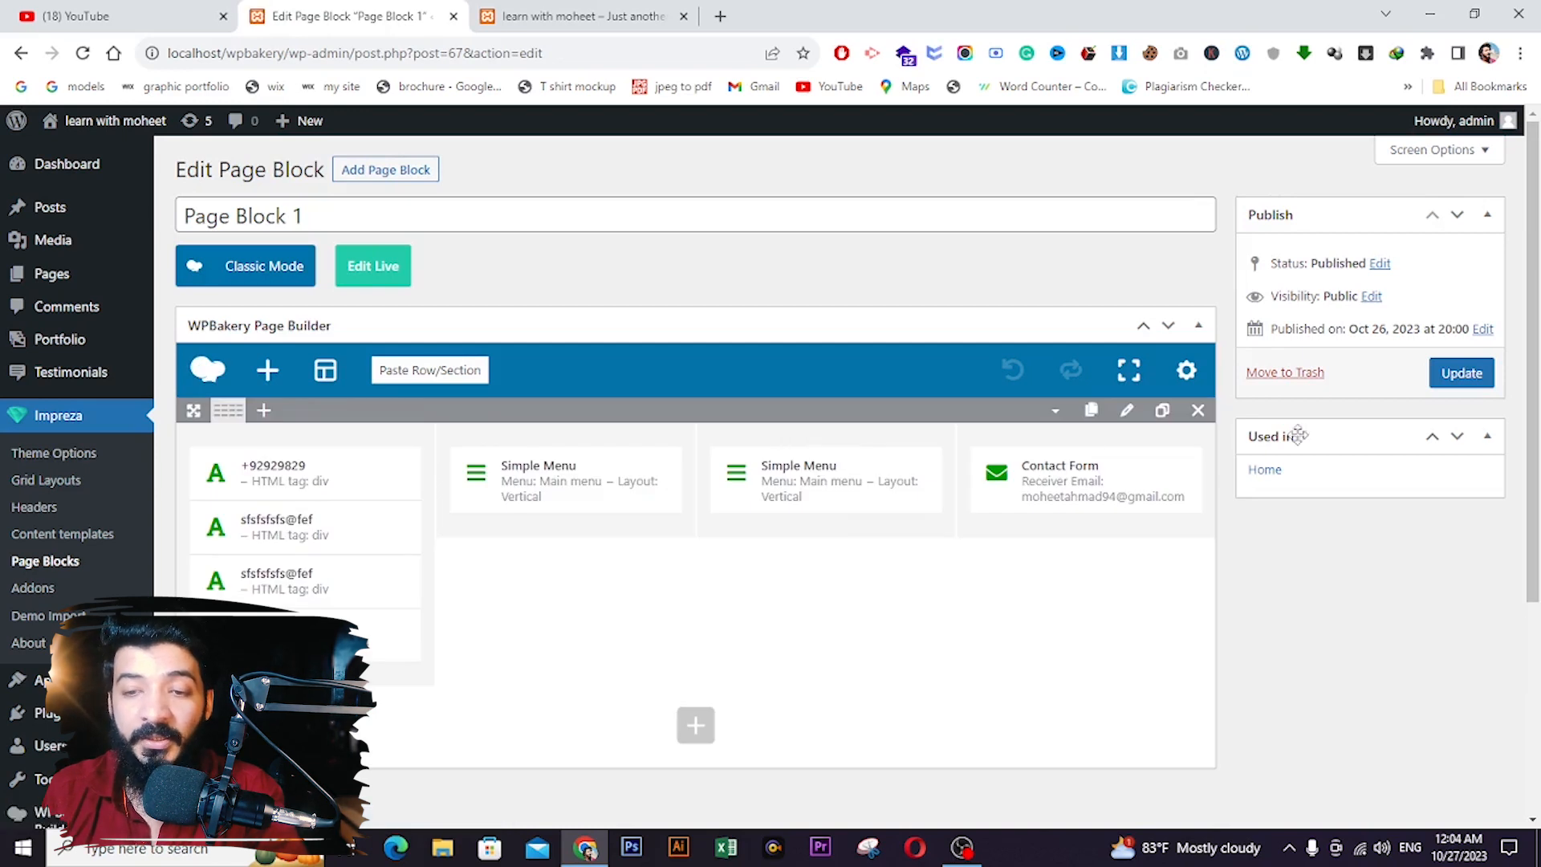
# - Set the footer row's Design background colour to the dark grey #333333 swatch
pyautogui.click(1128, 412)
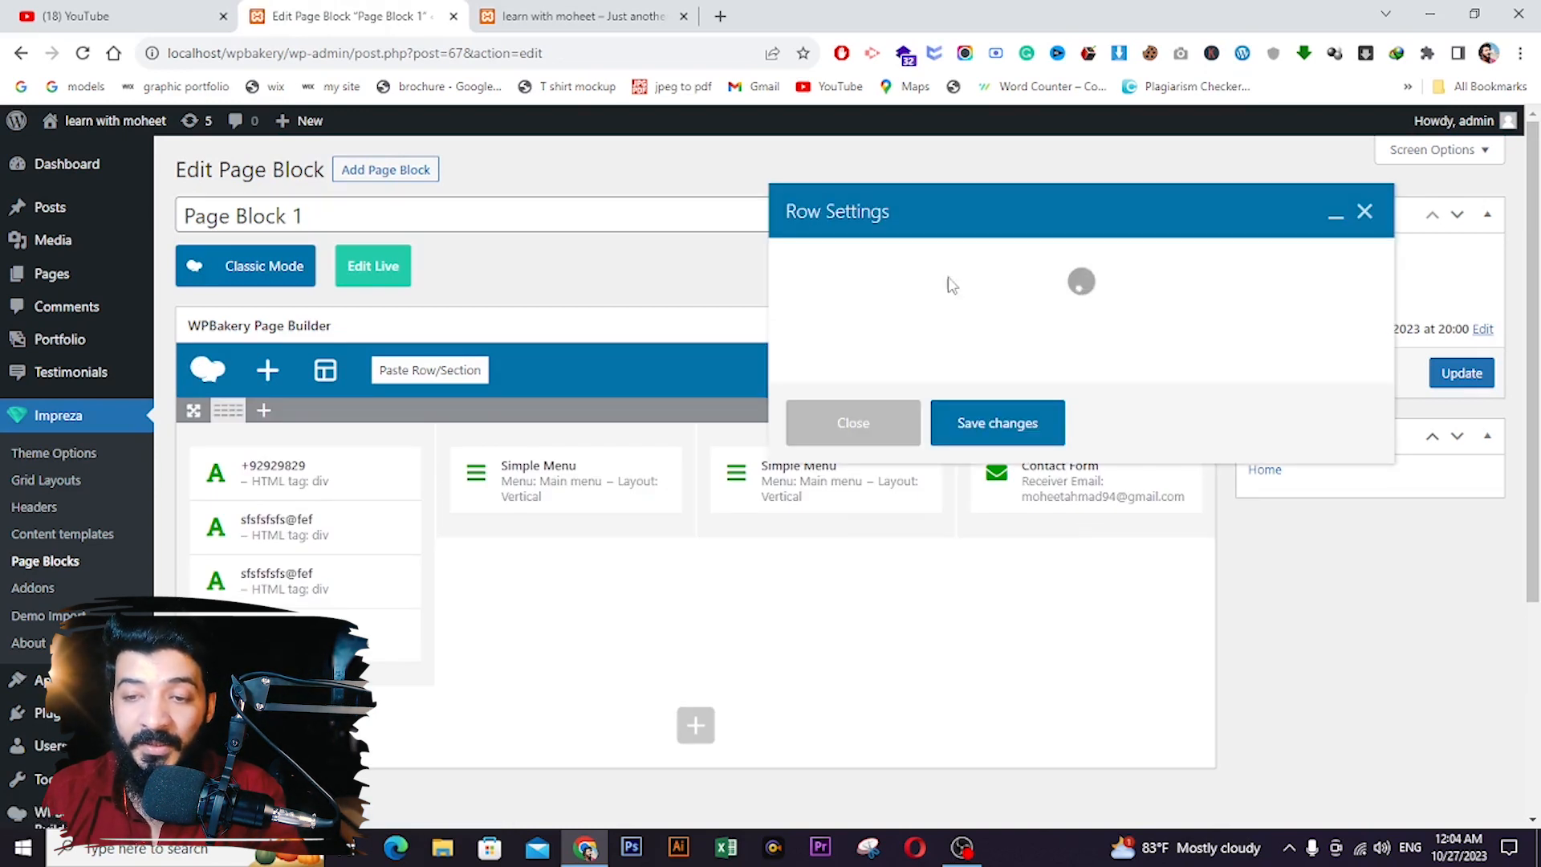
pyautogui.click(1083, 270)
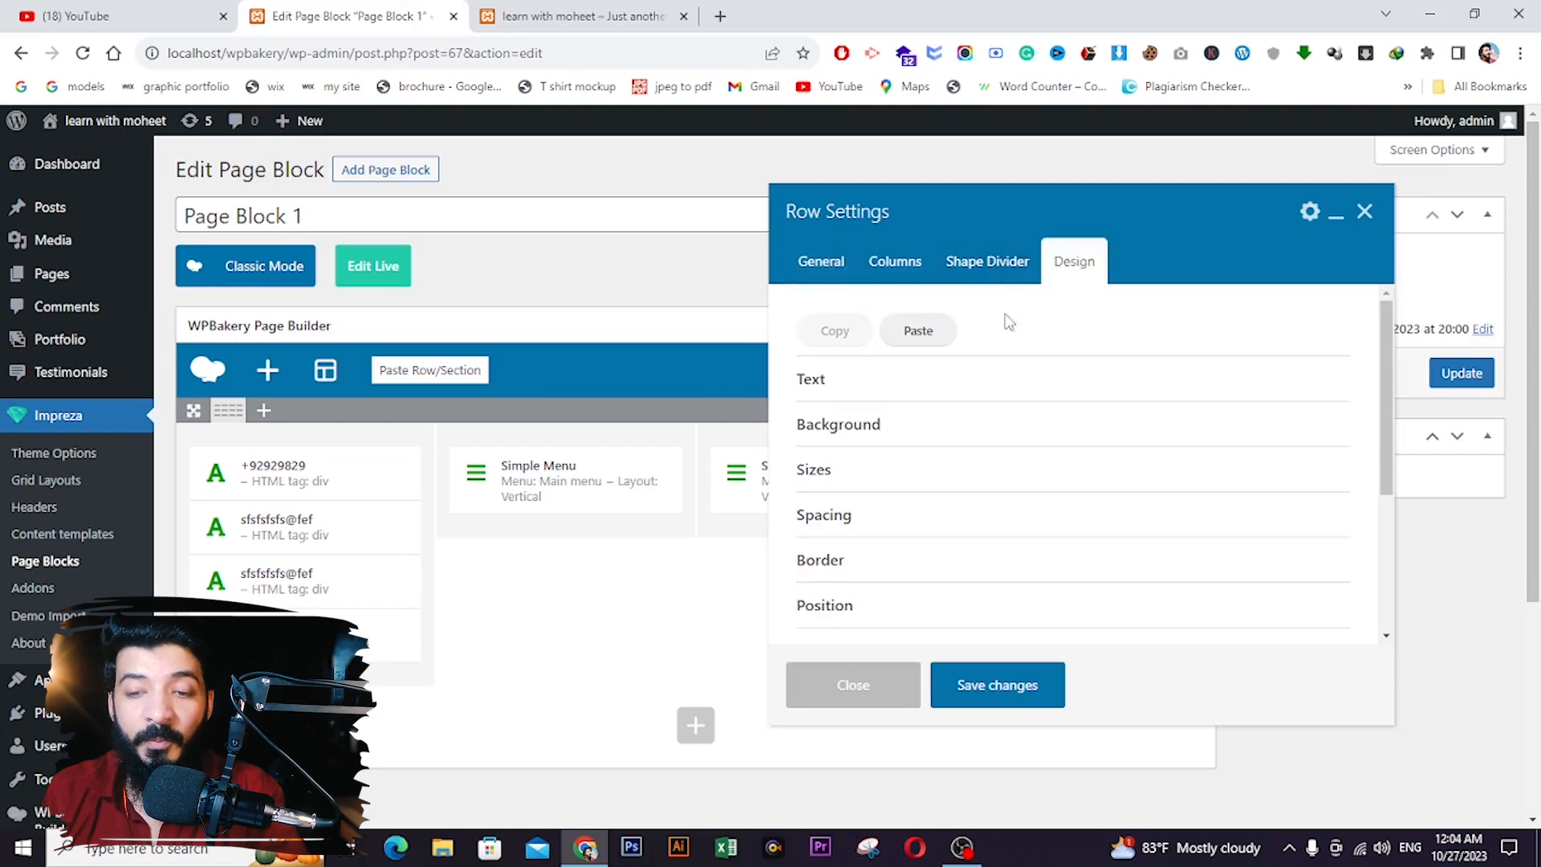
pyautogui.click(897, 428)
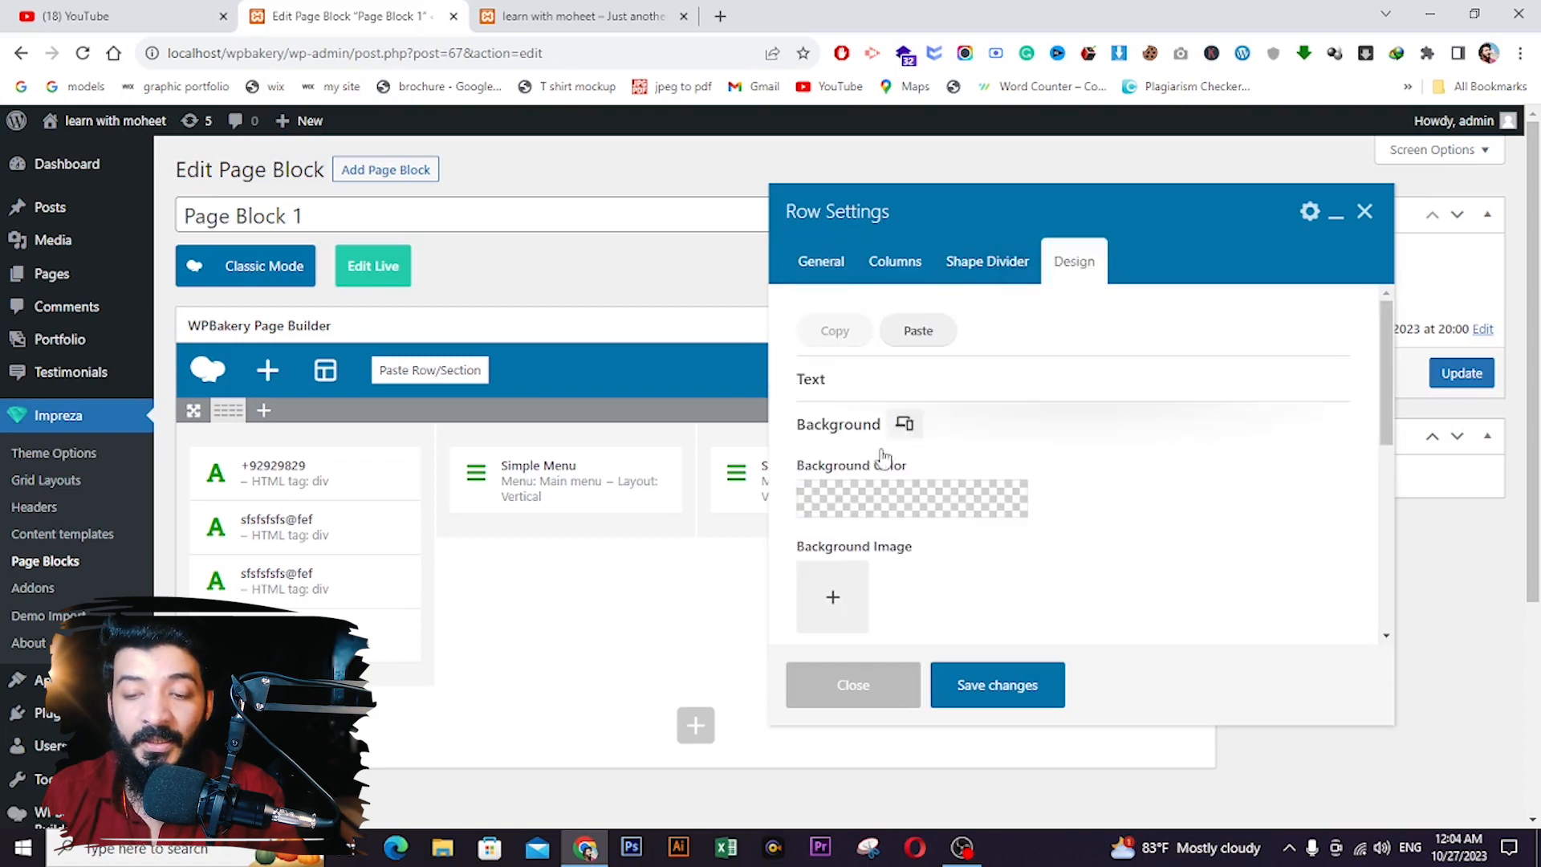
pyautogui.click(872, 482)
pyautogui.click(896, 537)
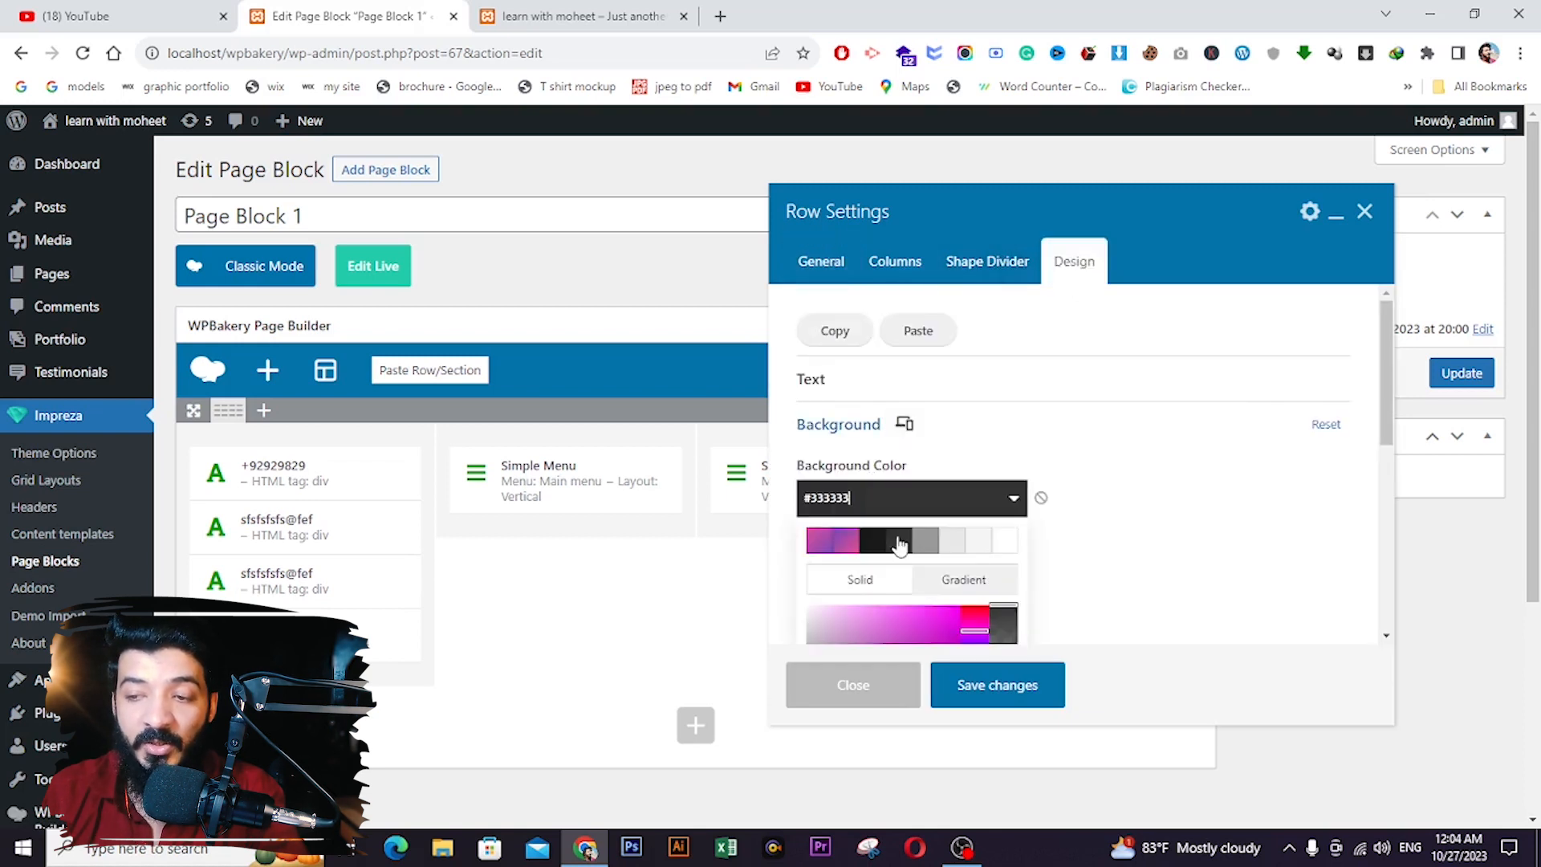
pyautogui.click(983, 685)
# - Save Page Block 1 and reload the live site to view the grey footer
pyautogui.click(1436, 401)
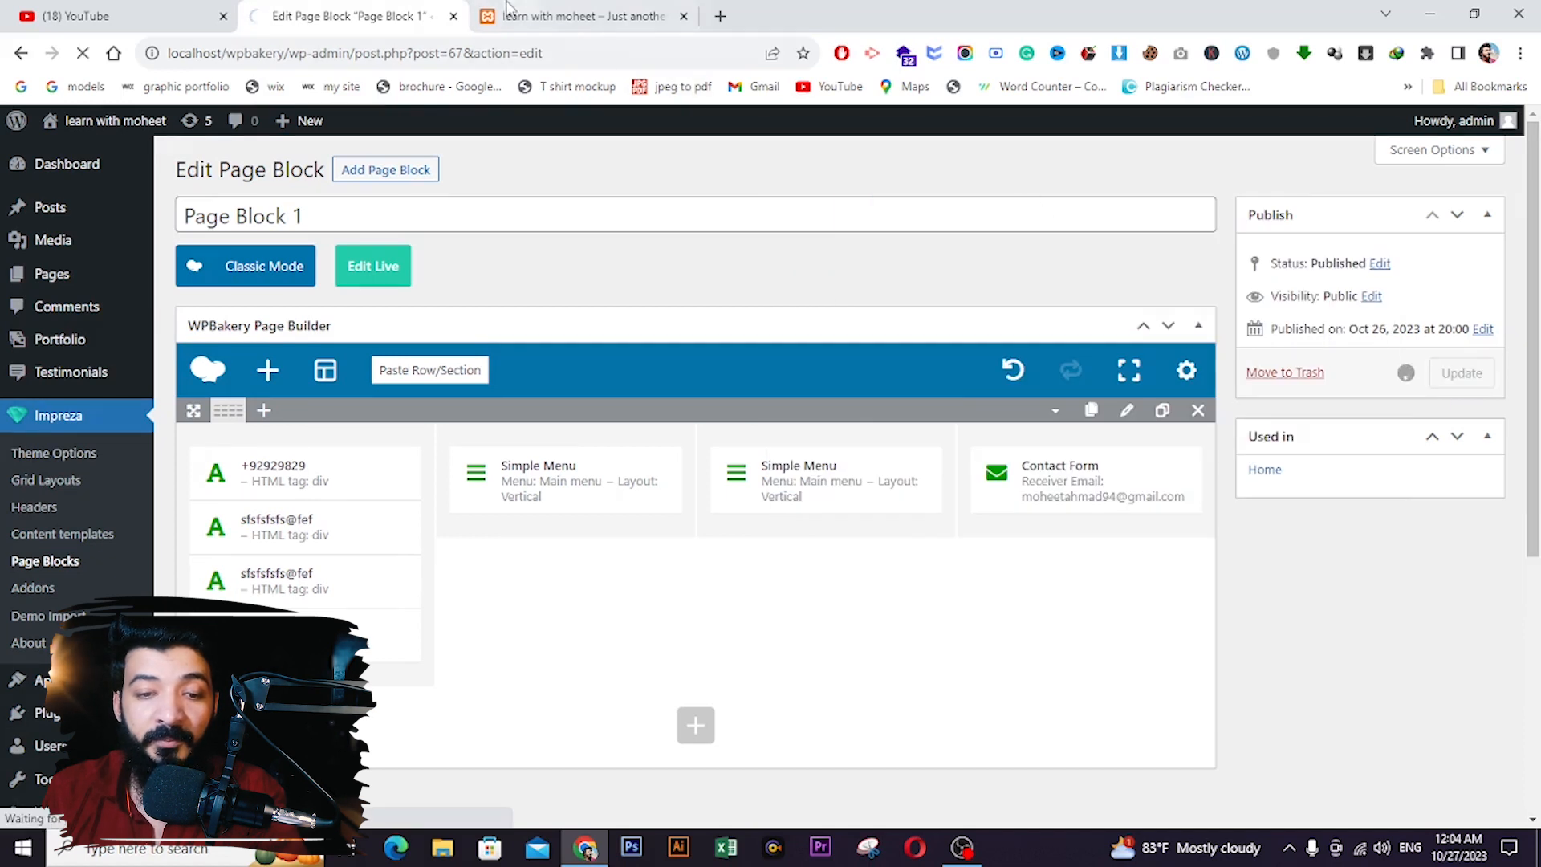
pyautogui.click(512, 9)
pyautogui.click(82, 53)
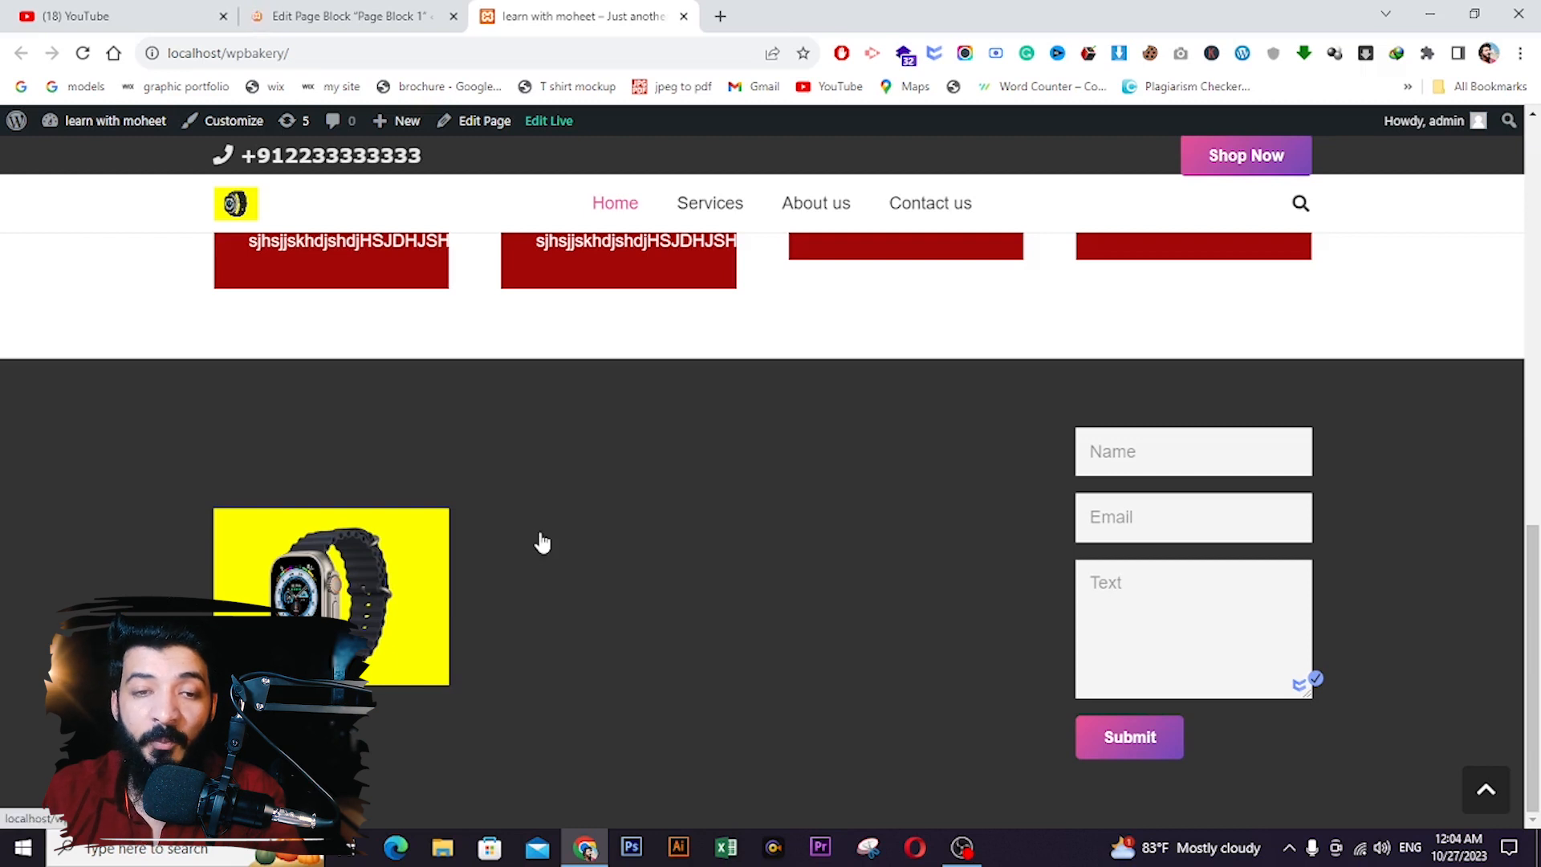
# - Change the footer row's background colour to dark red #6e0817
pyautogui.click(348, 16)
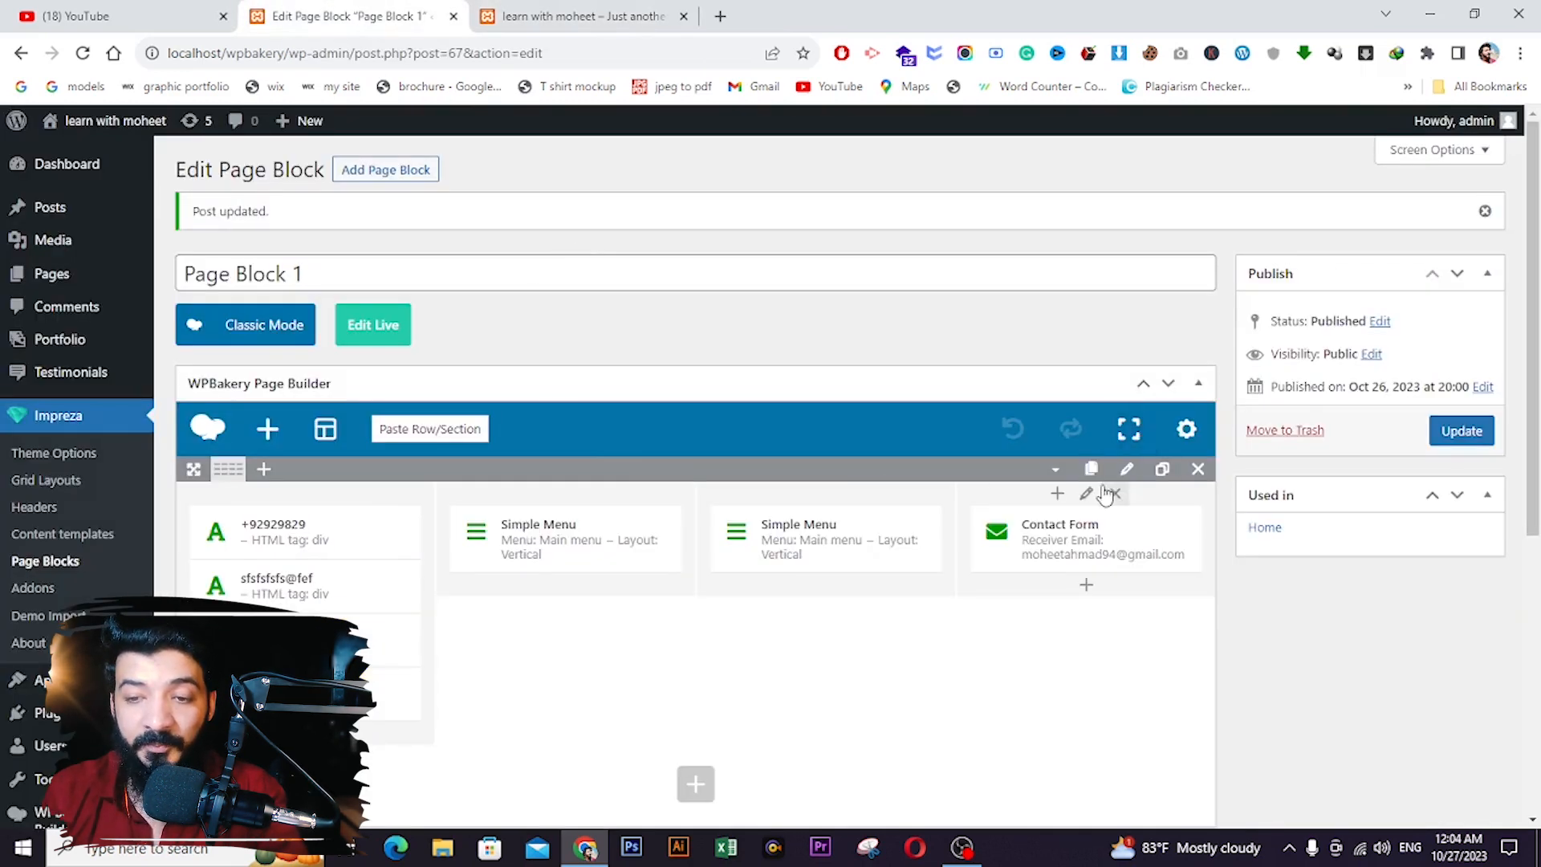
pyautogui.click(1127, 472)
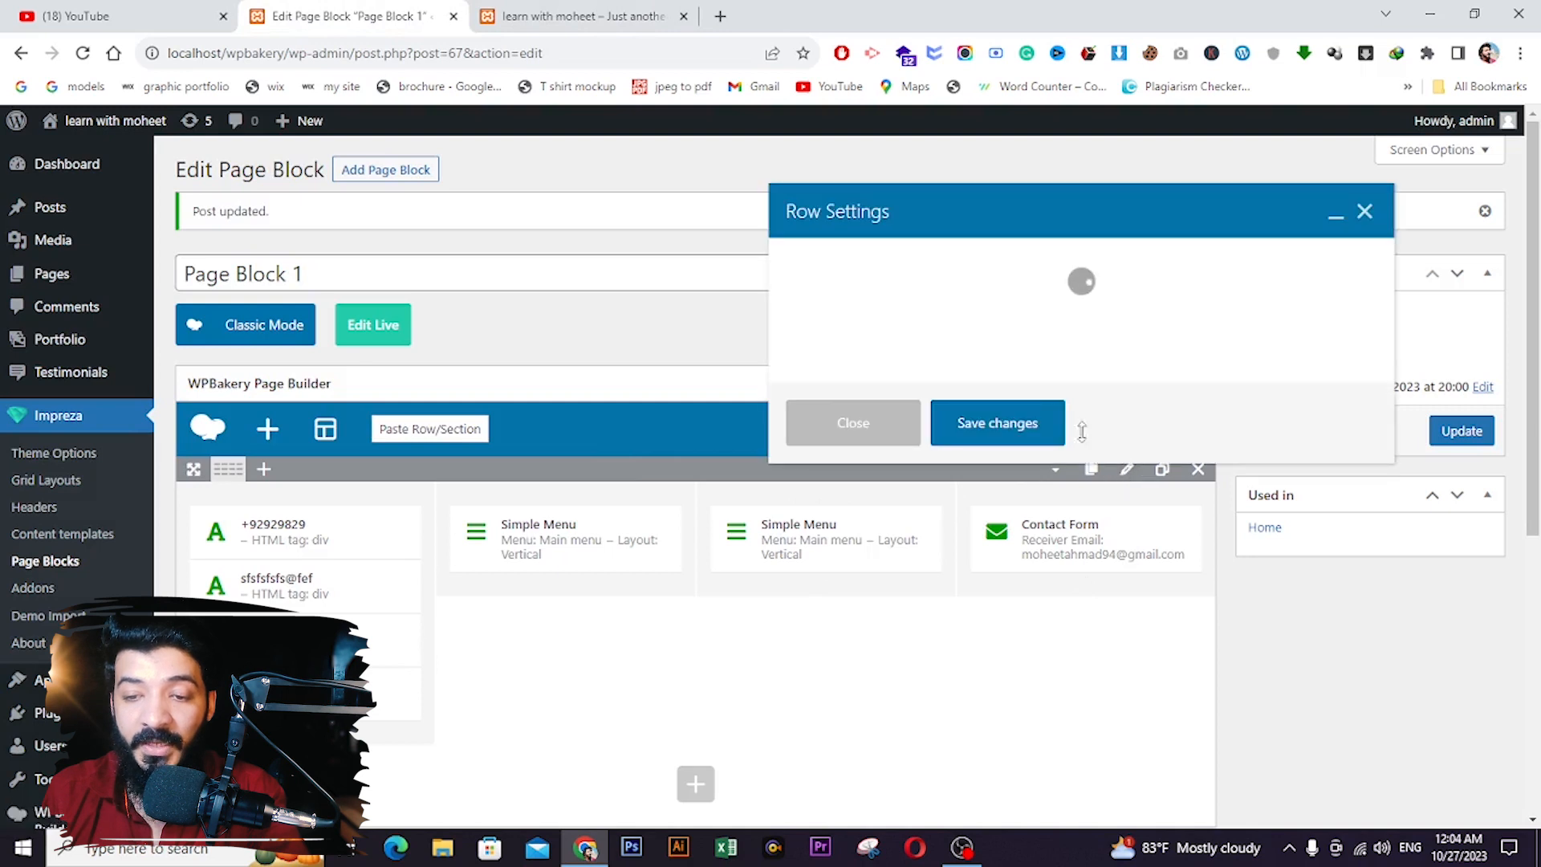
pyautogui.click(1074, 261)
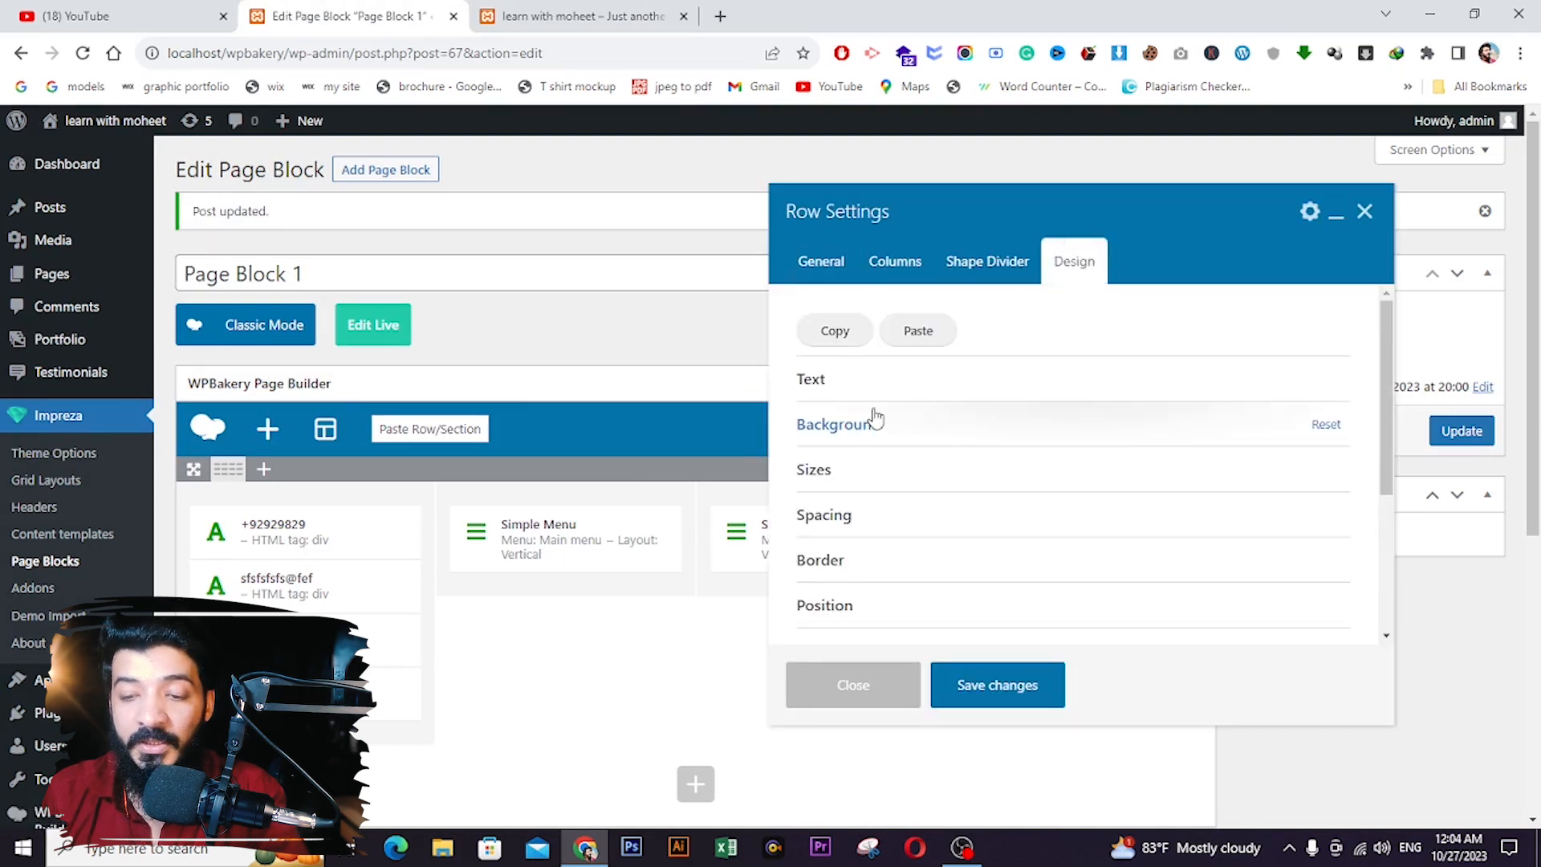
pyautogui.click(872, 423)
pyautogui.click(888, 497)
pyautogui.scroll(-1, 969, 587)
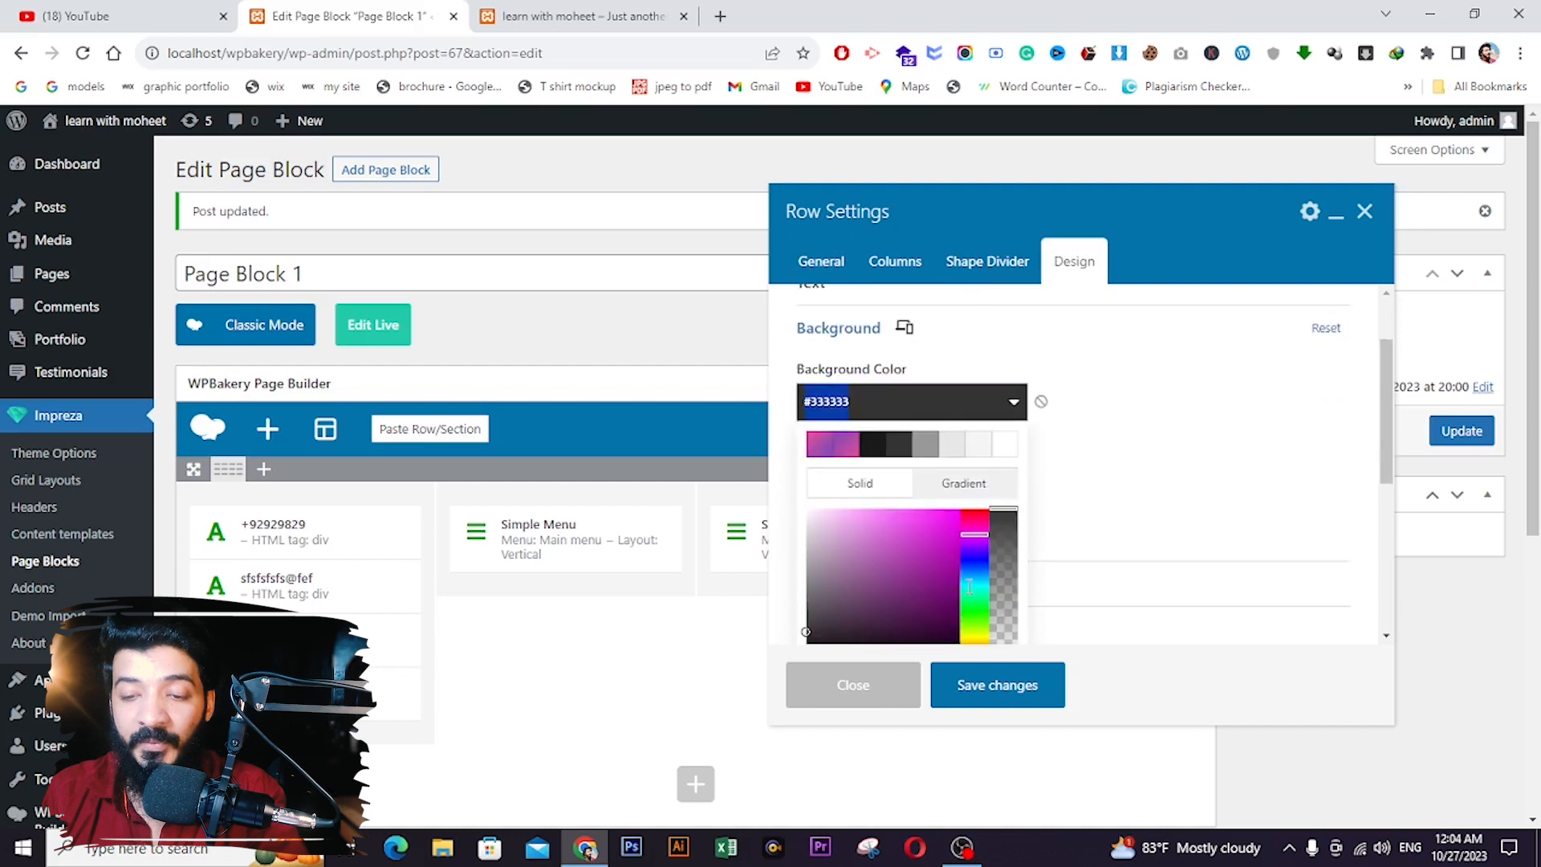
pyautogui.moveTo(972, 547); pyautogui.dragTo(984, 514)
pyautogui.click(946, 595)
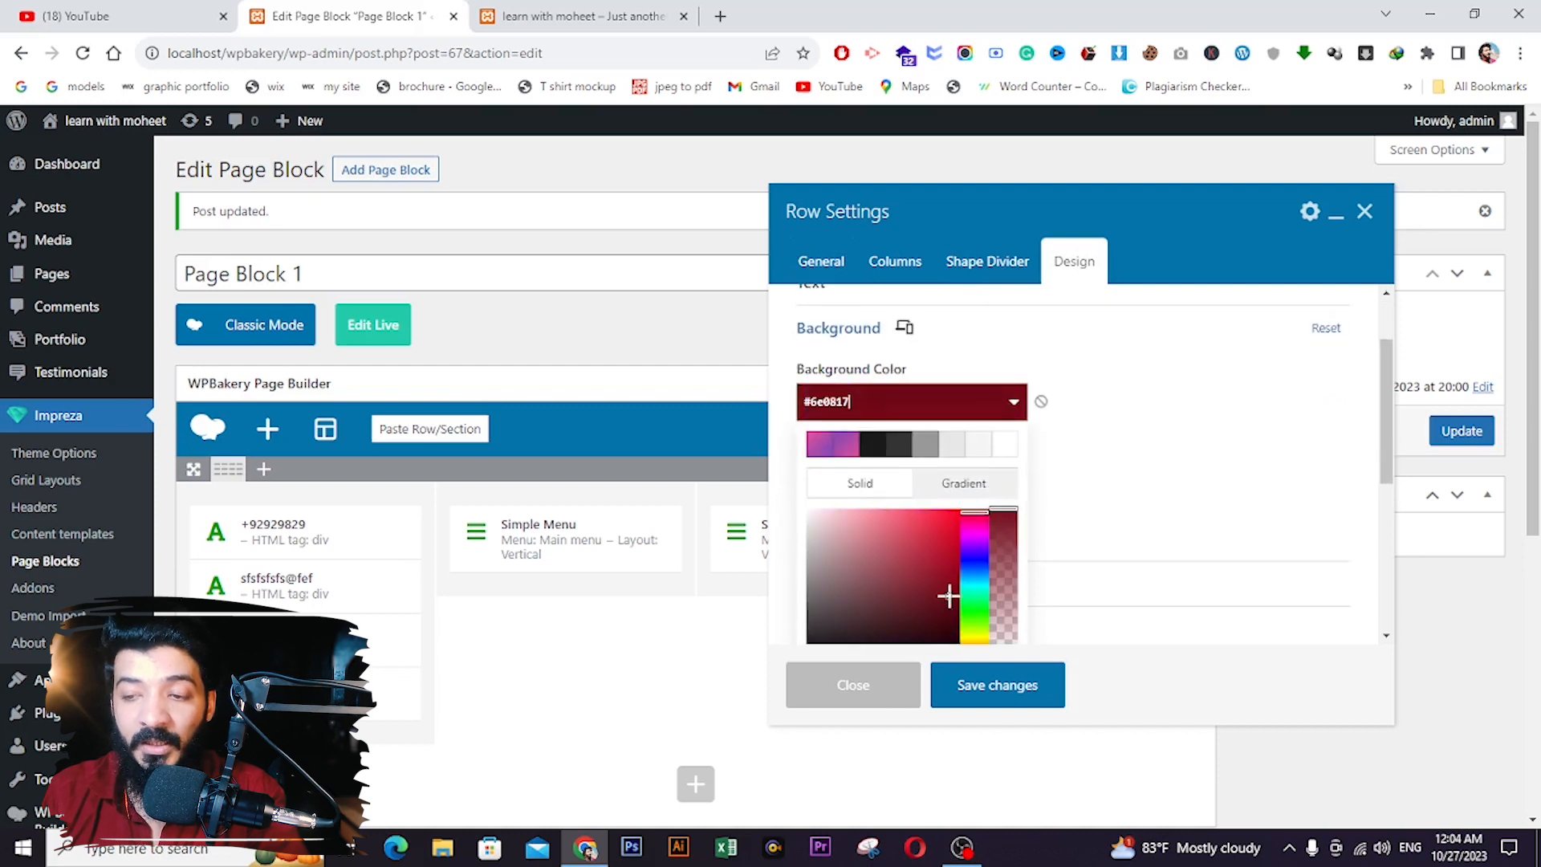
pyautogui.click(998, 686)
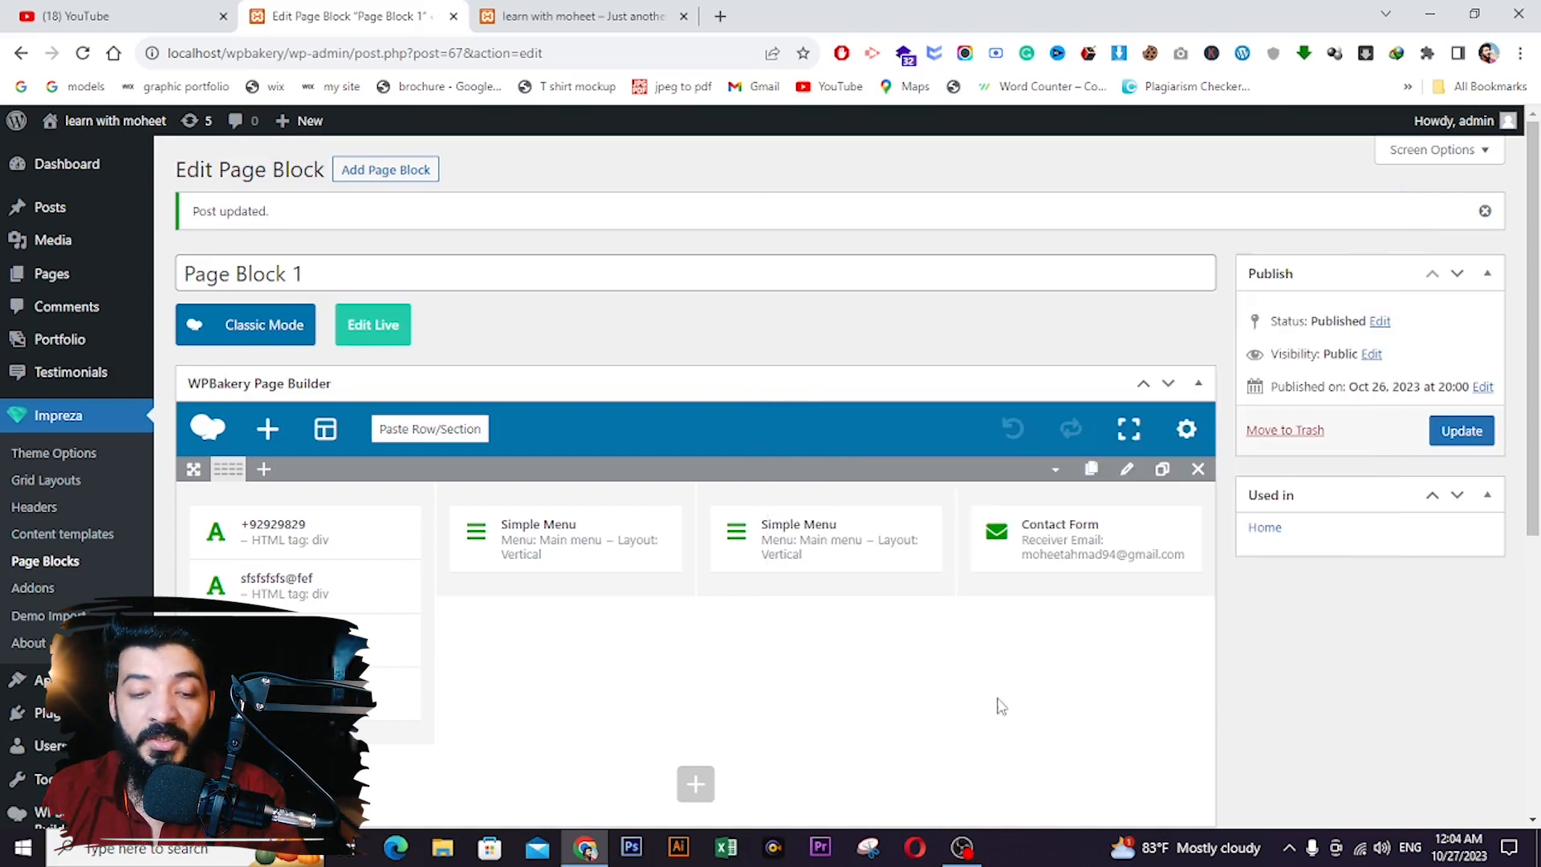
# - Save Page Block 1, reload the live site to confirm the maroon footer, then return to the editor
pyautogui.click(1462, 431)
pyautogui.moveTo(373, 692); pyautogui.dragTo(297, 526)
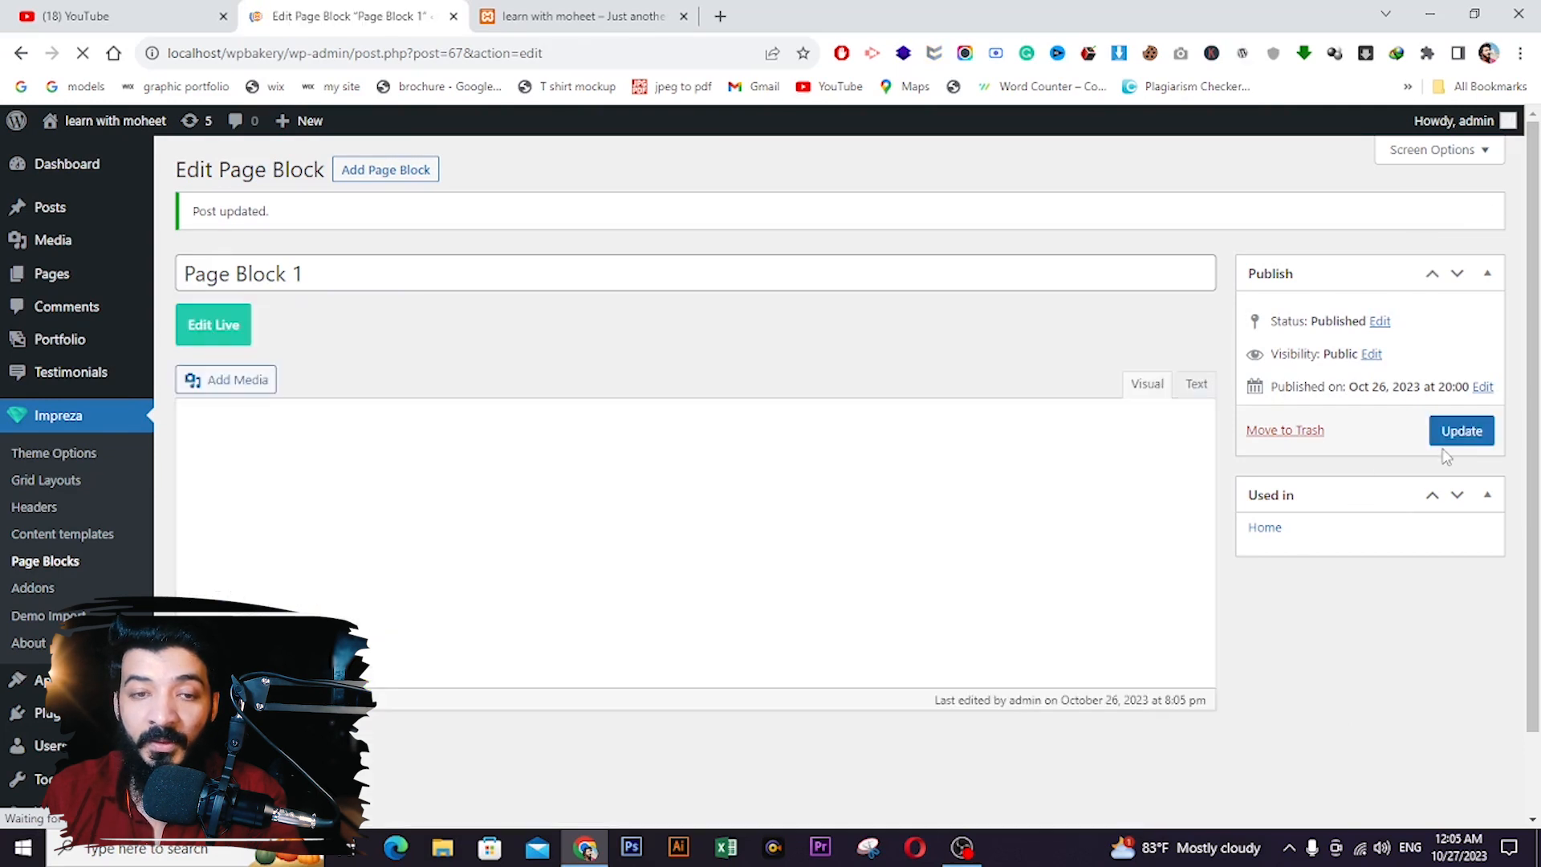
pyautogui.click(1472, 432)
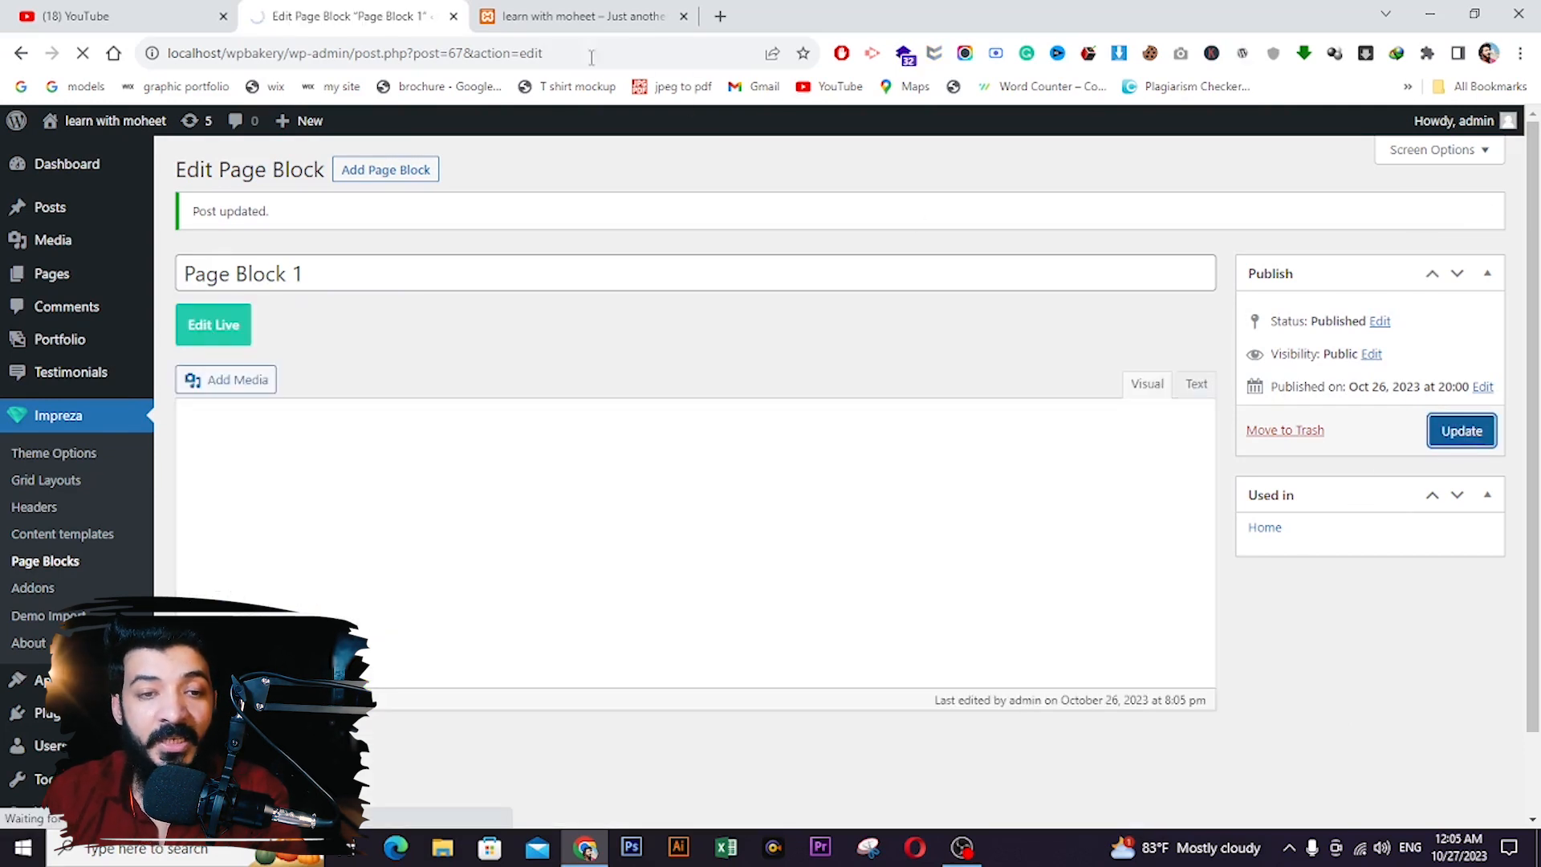
pyautogui.click(574, 16)
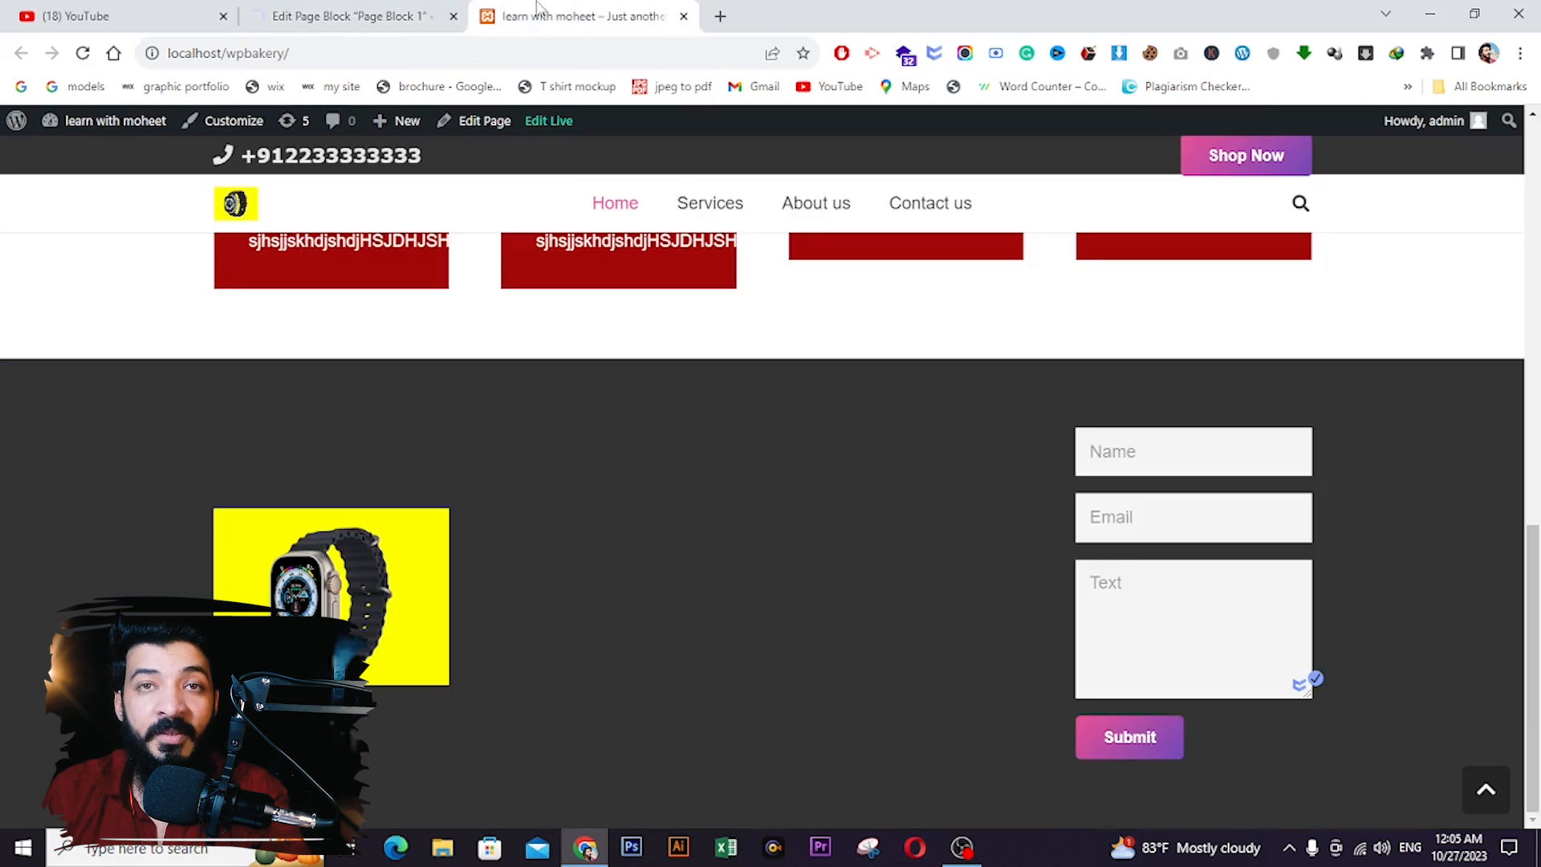
pyautogui.click(82, 56)
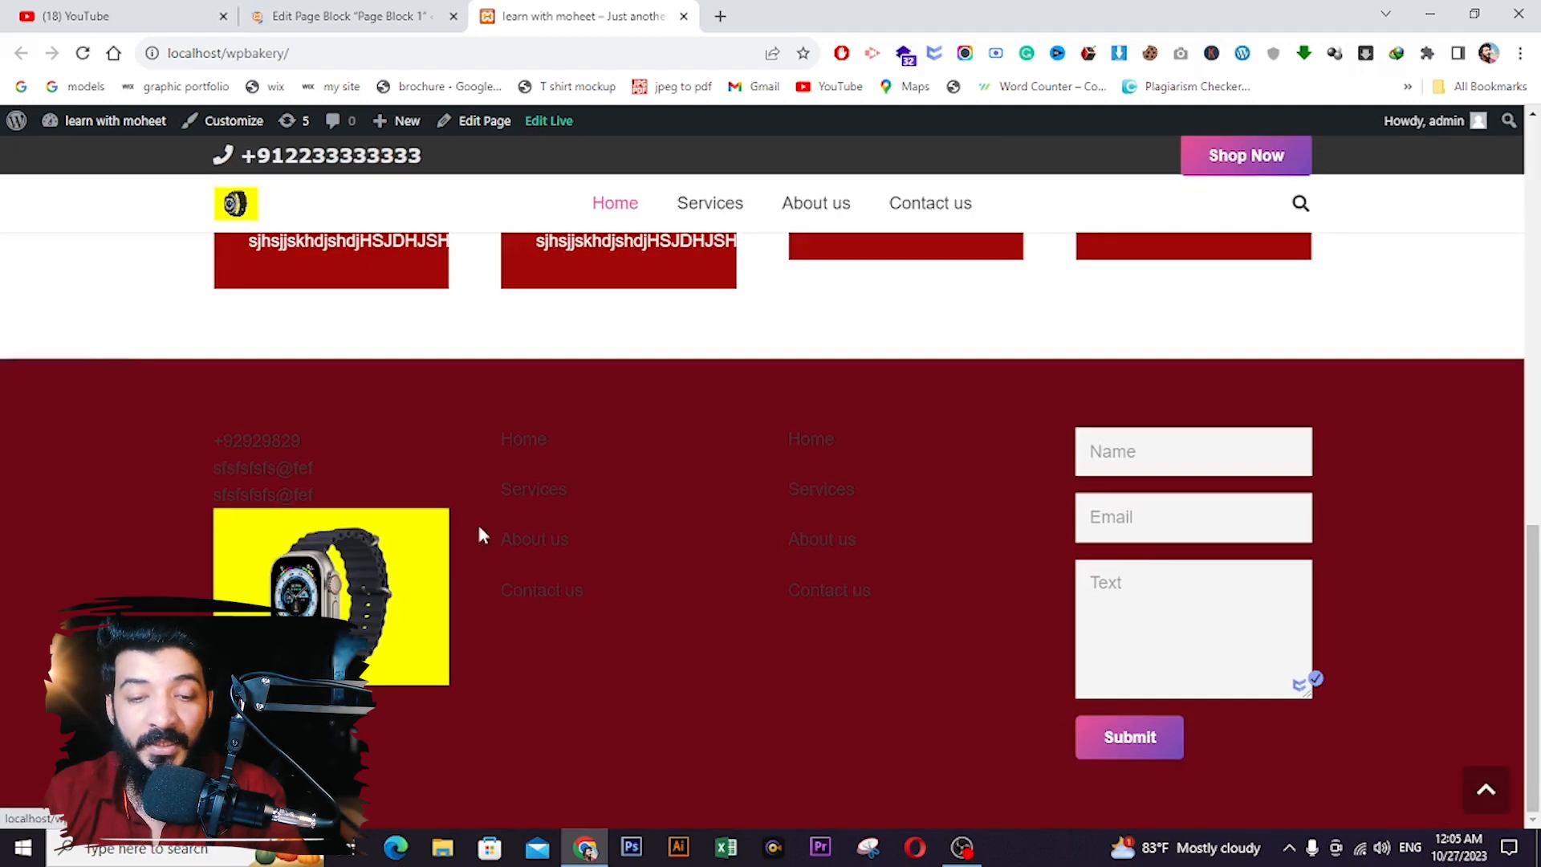
pyautogui.click(331, 9)
# - Set the Simple Menu column's text colour to white
pyautogui.scroll(-1, 566, 490)
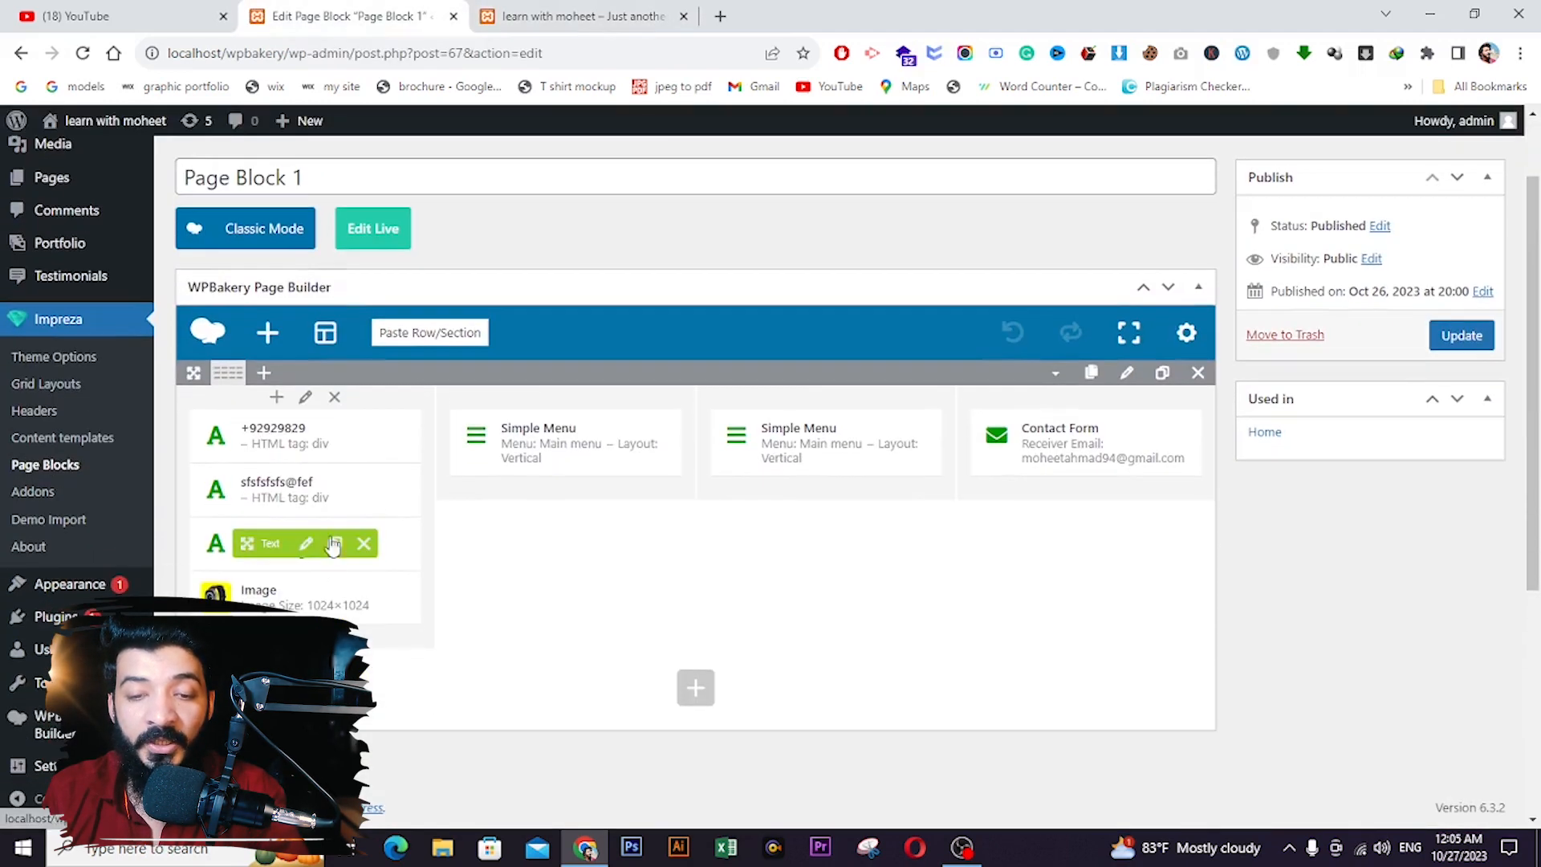
pyautogui.click(566, 397)
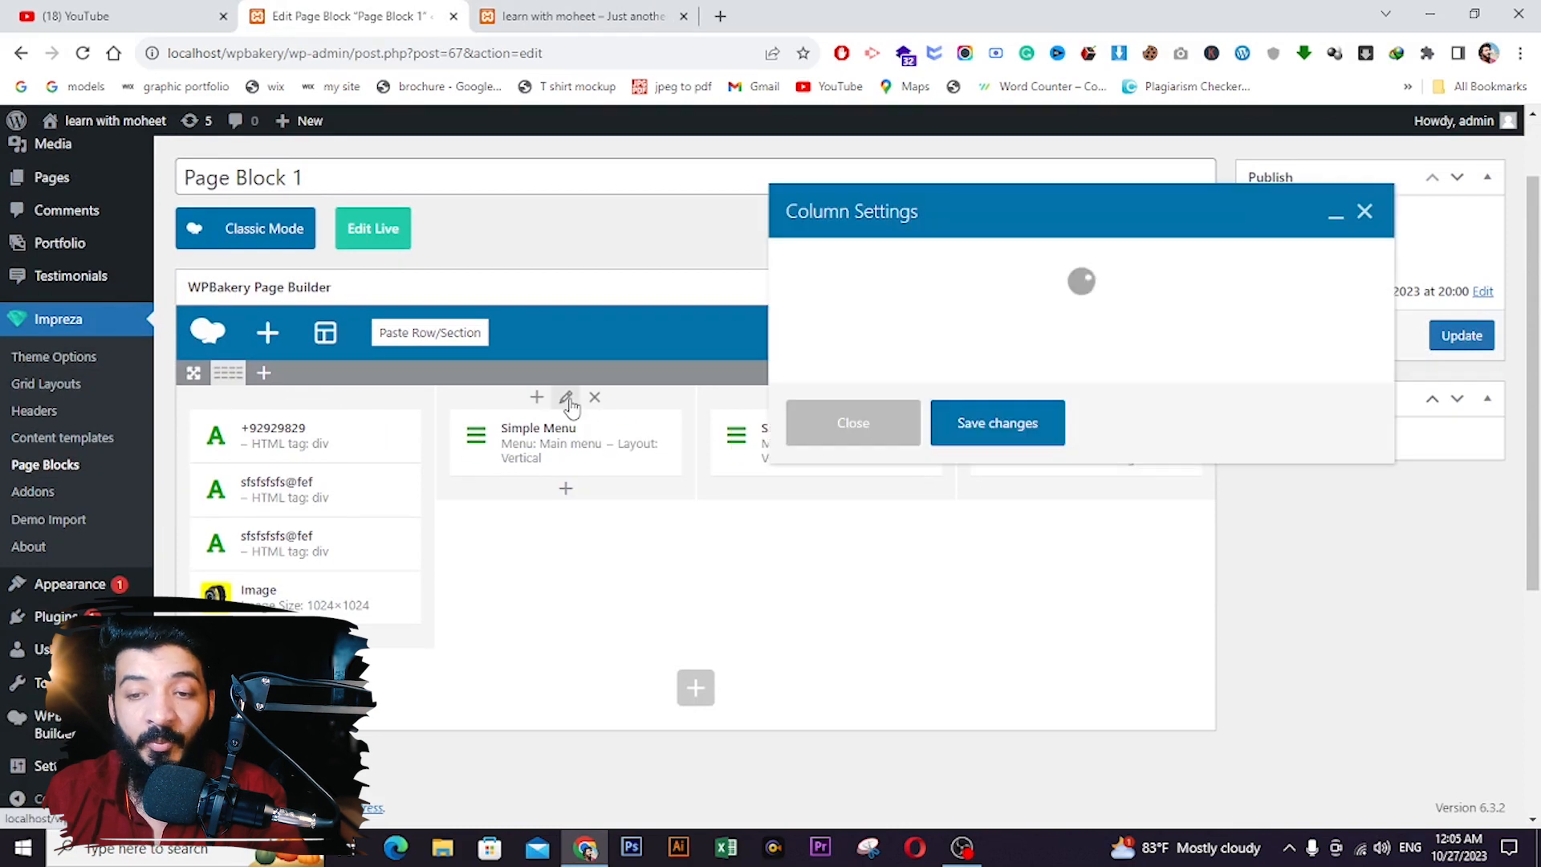
pyautogui.click(891, 263)
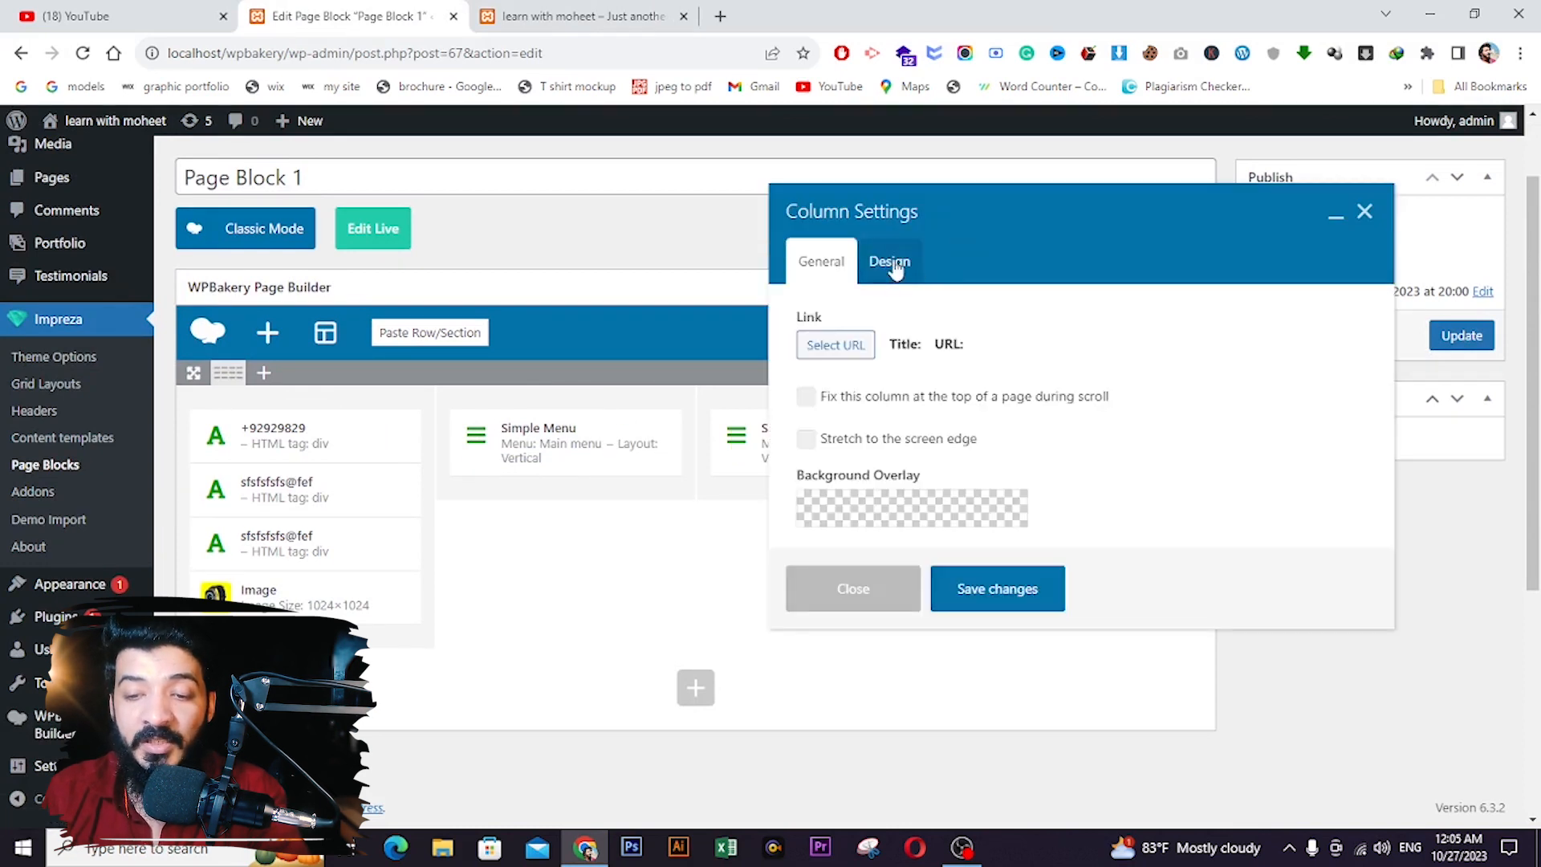
pyautogui.click(878, 379)
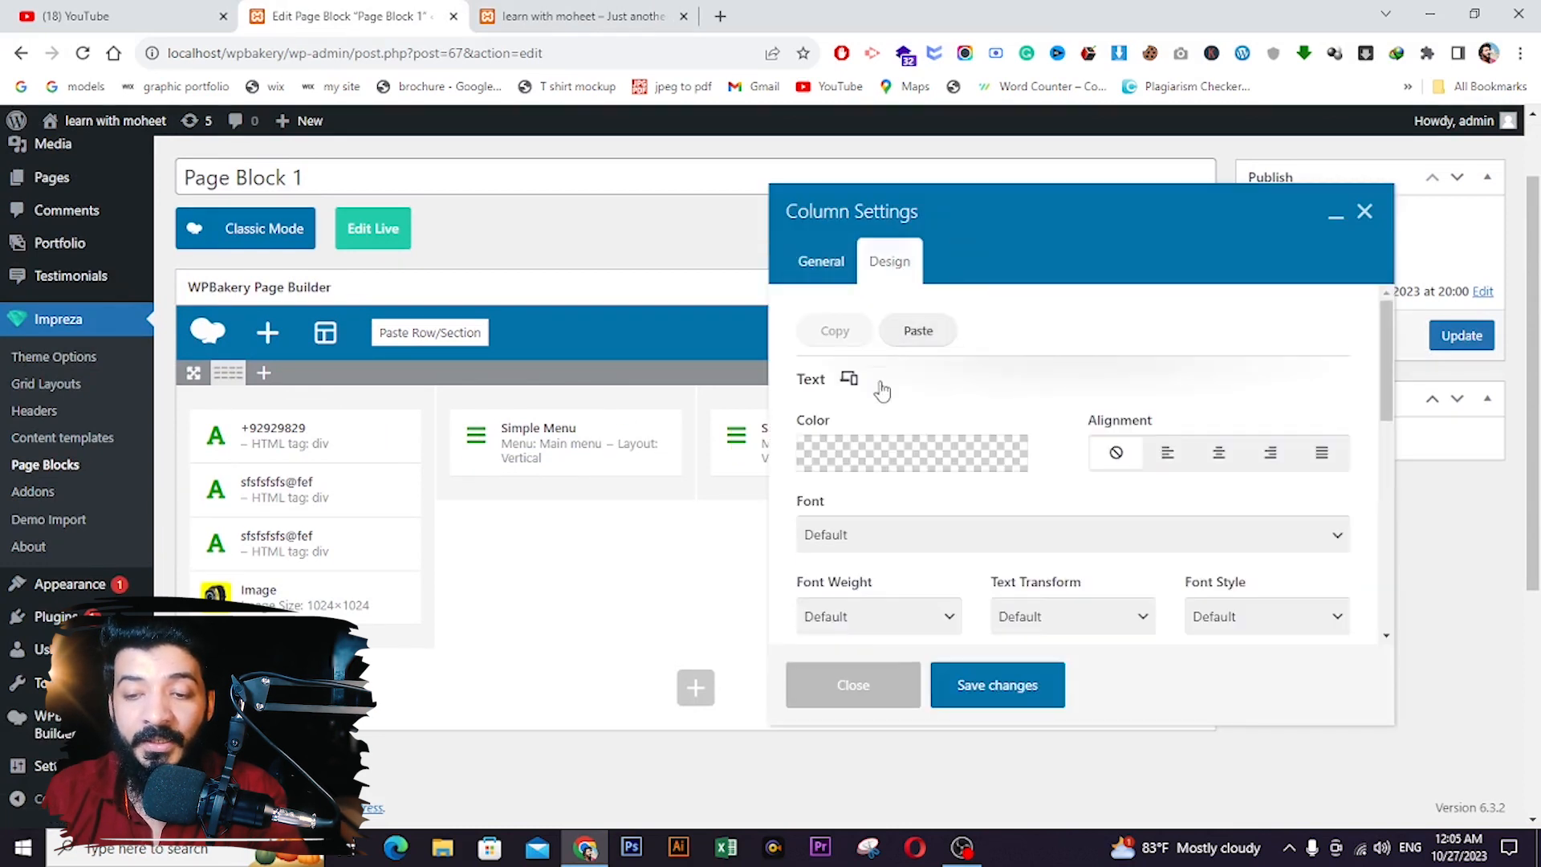
pyautogui.click(898, 460)
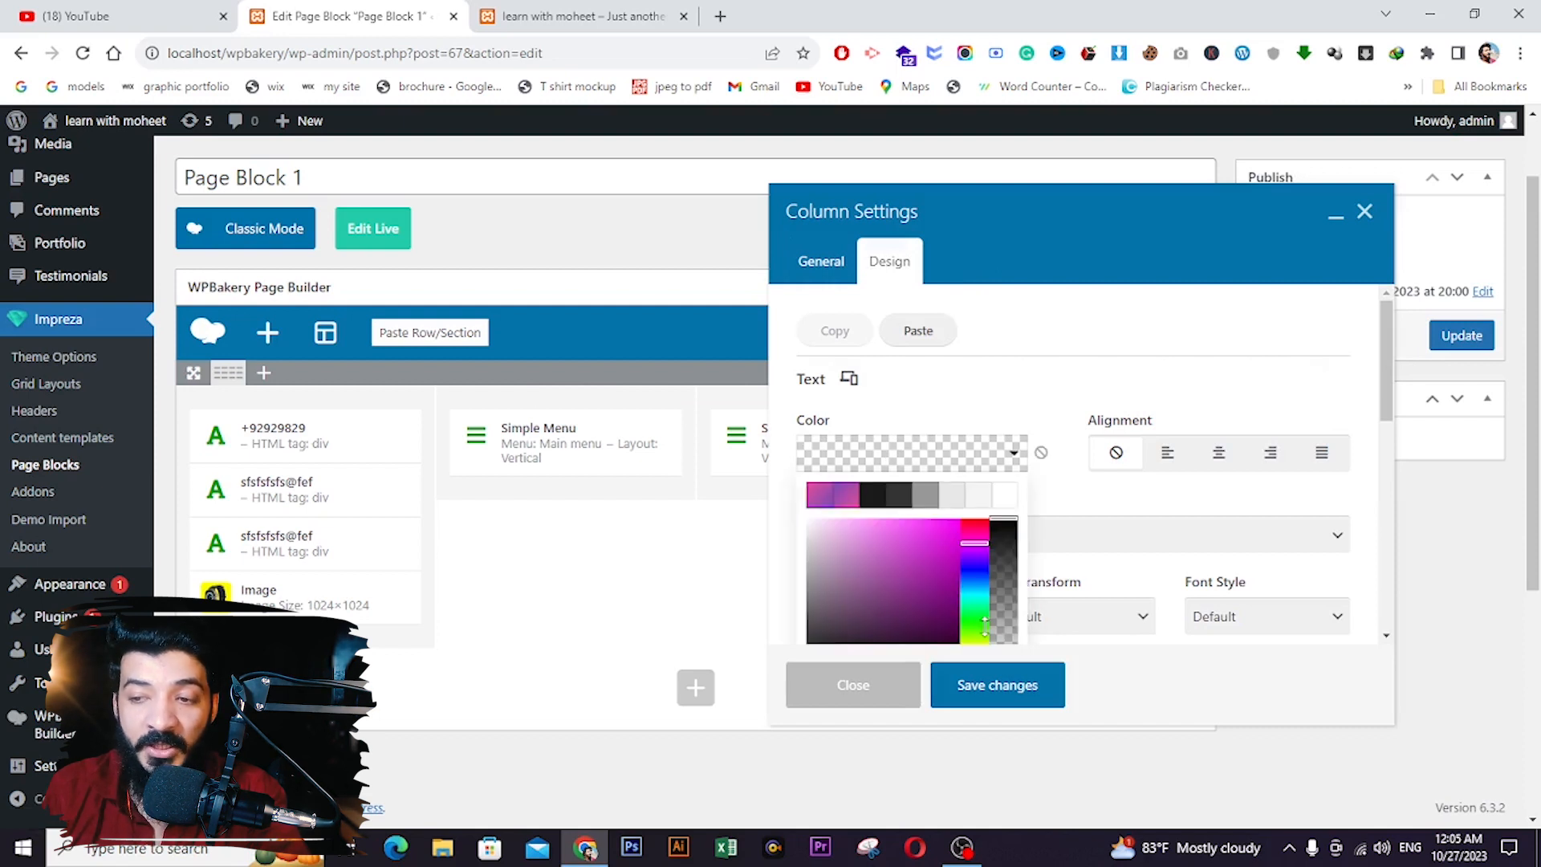
pyautogui.click(1005, 496)
pyautogui.click(984, 687)
# - Save Page Block 1 and reload the live site to check the menu links
pyautogui.click(1462, 335)
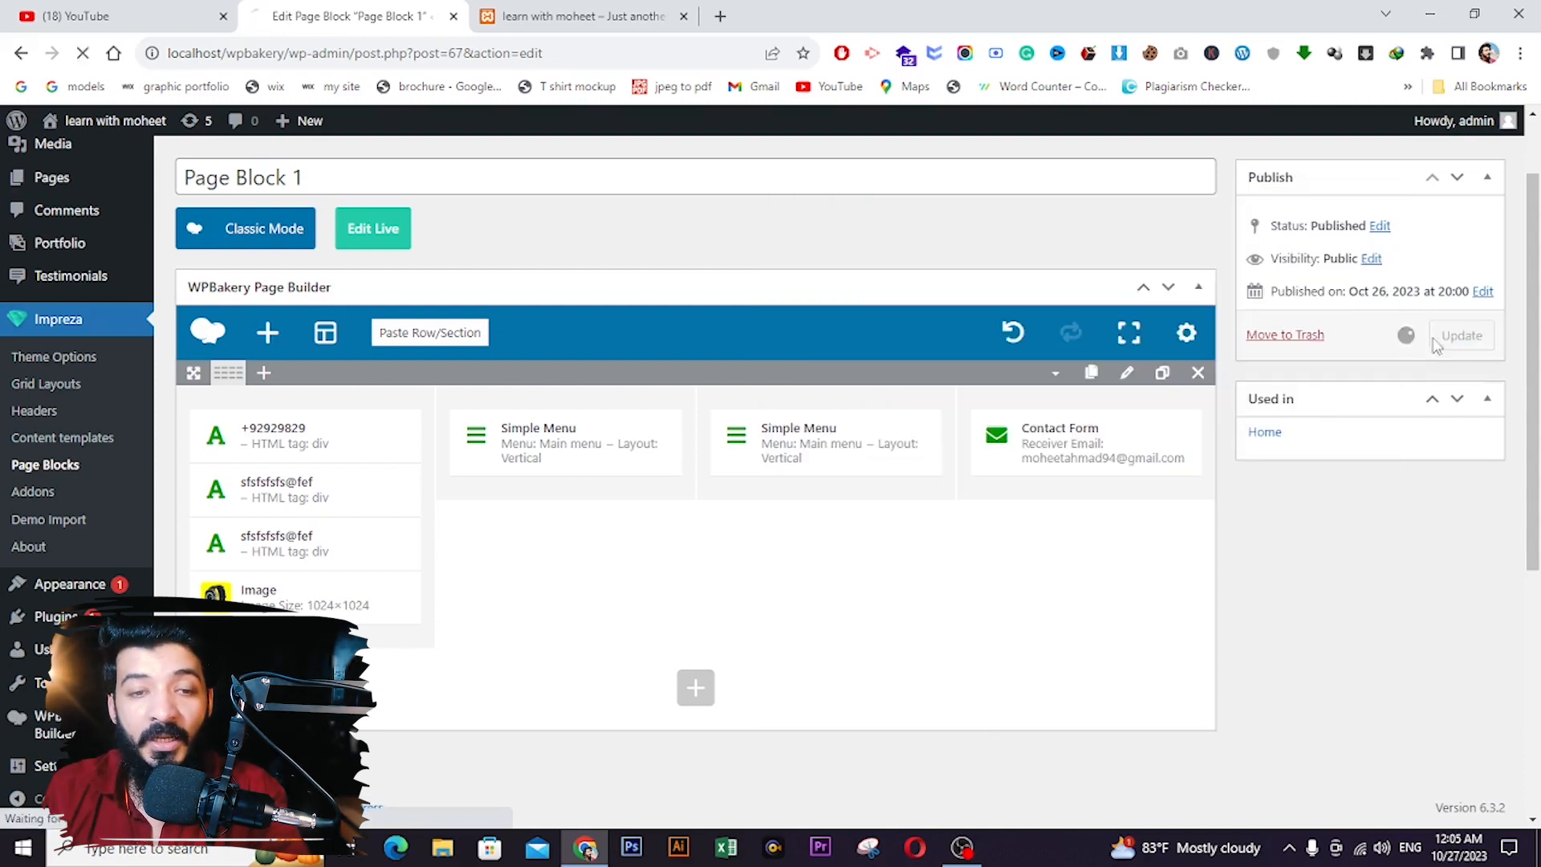
pyautogui.click(578, 16)
pyautogui.press('F5')
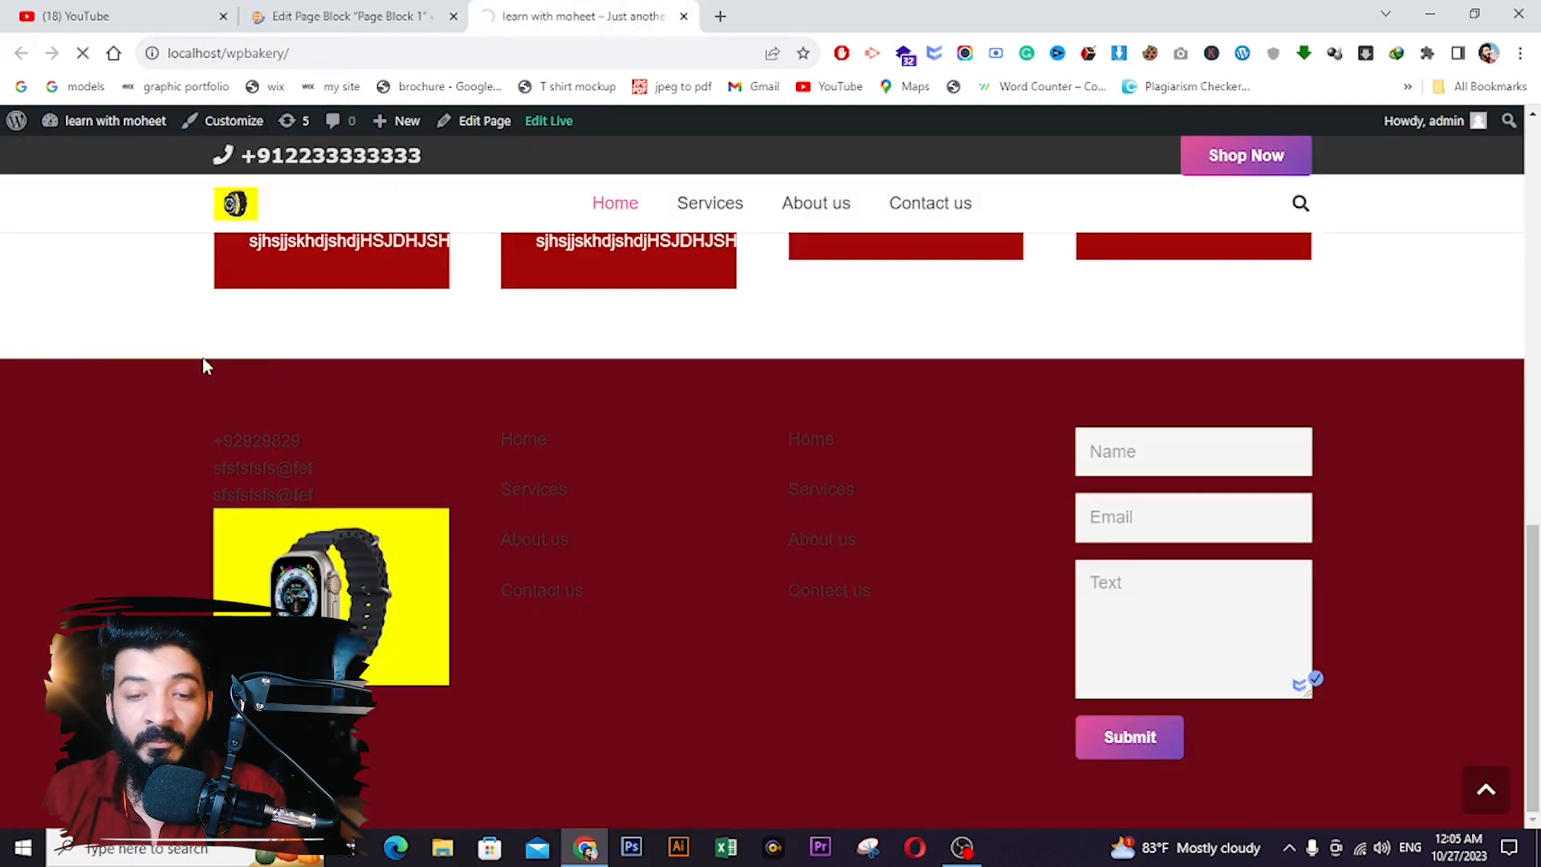